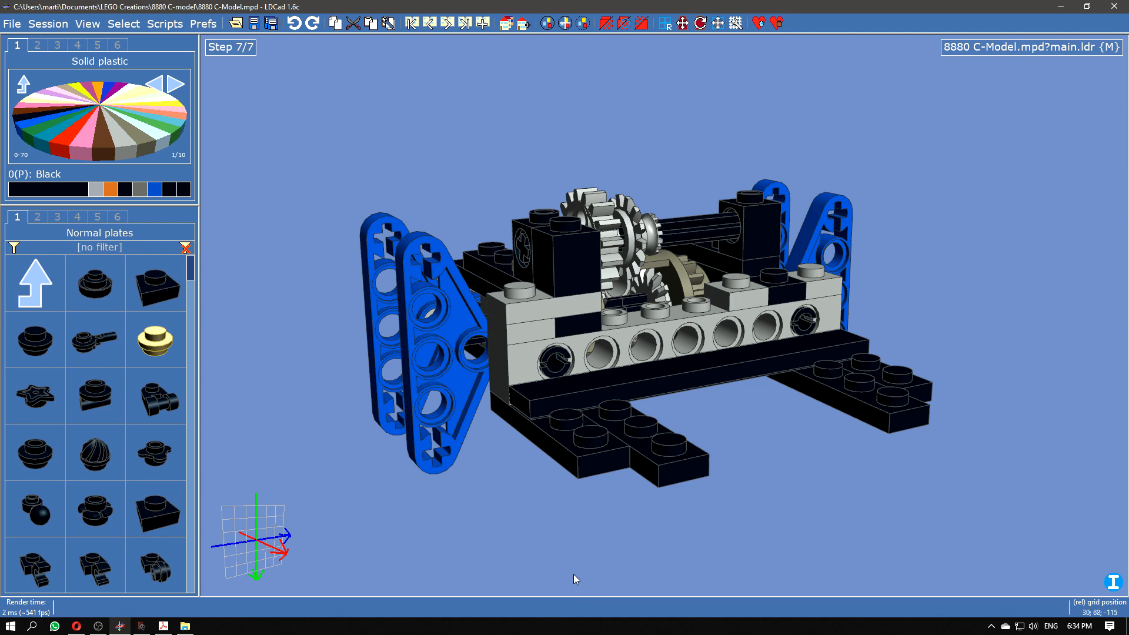
Step: Read the LDCad FAQ entries on enabling part snapping and on its limitations in the browser, and return to the model
{"action": "mouse_move", "coordinate": [263, 555]}
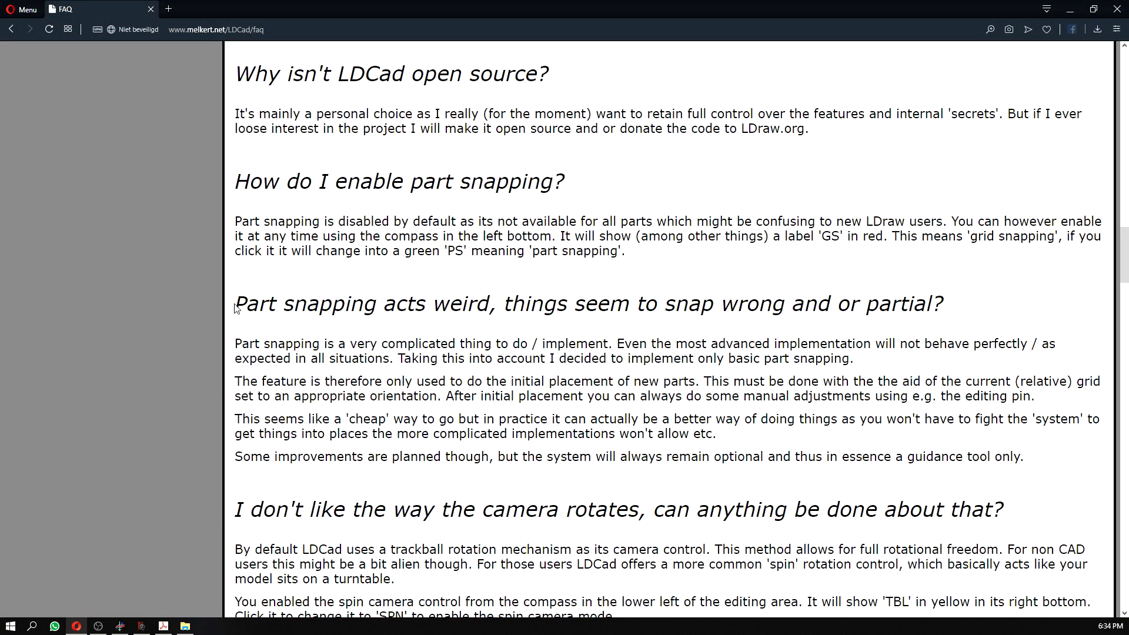
{"action": "mouse_move", "coordinate": [236, 304]}
{"action": "left_mouse_down"}
{"action": "mouse_move", "coordinate": [479, 383]}
{"action": "mouse_move", "coordinate": [1006, 509]}
{"action": "mouse_move", "coordinate": [420, 338]}
{"action": "mouse_move", "coordinate": [234, 301]}
{"action": "left_mouse_up"}
{"action": "mouse_move", "coordinate": [234, 459]}
{"action": "left_mouse_down"}
{"action": "mouse_move", "coordinate": [480, 459]}
{"action": "mouse_move", "coordinate": [222, 459]}
{"action": "left_mouse_up"}
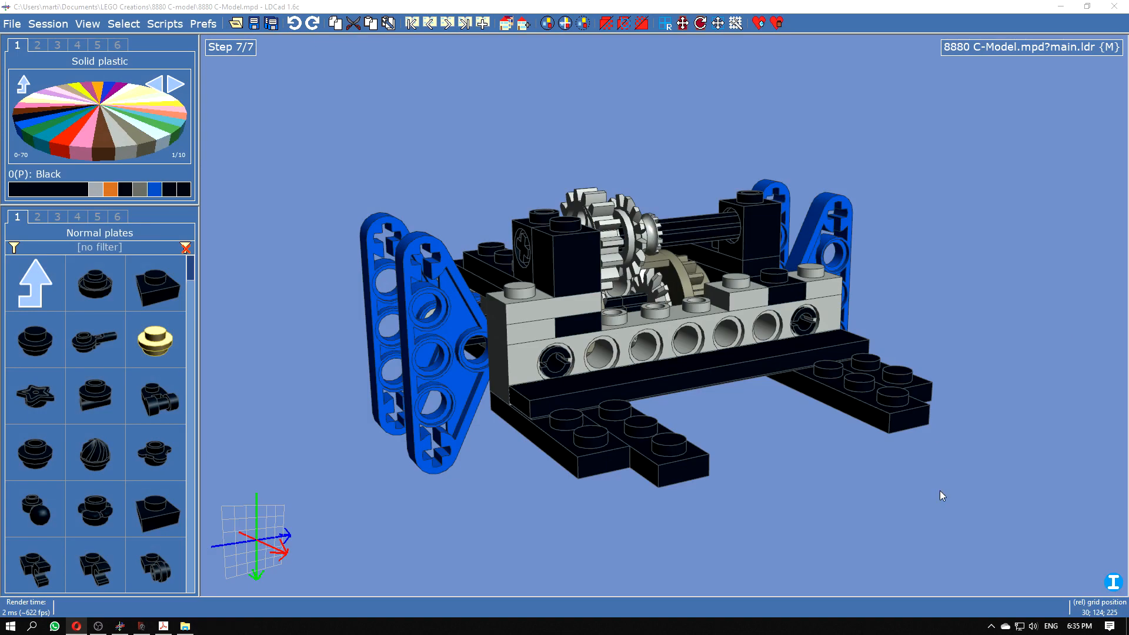
{"action": "left_click", "coordinate": [940, 490]}
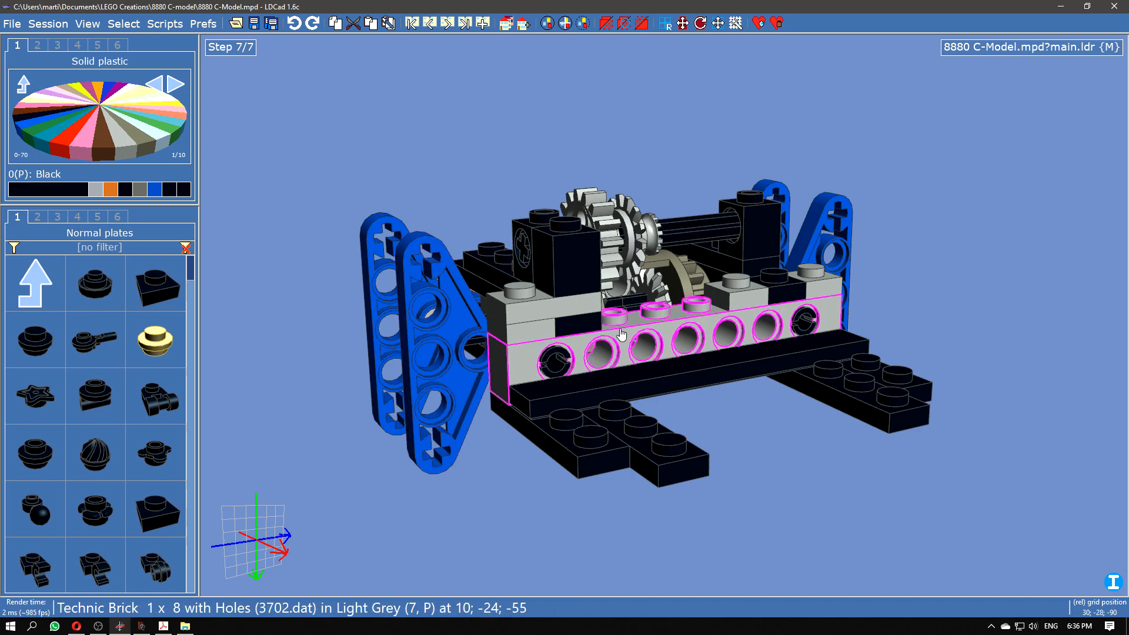
Step: Try a black 1x1 round plate with handle beside the blue liftarms, switching the editing pin mode, and delete it
{"action": "left_click_drag", "start_coordinate": [168, 405], "coordinate": [335, 386]}
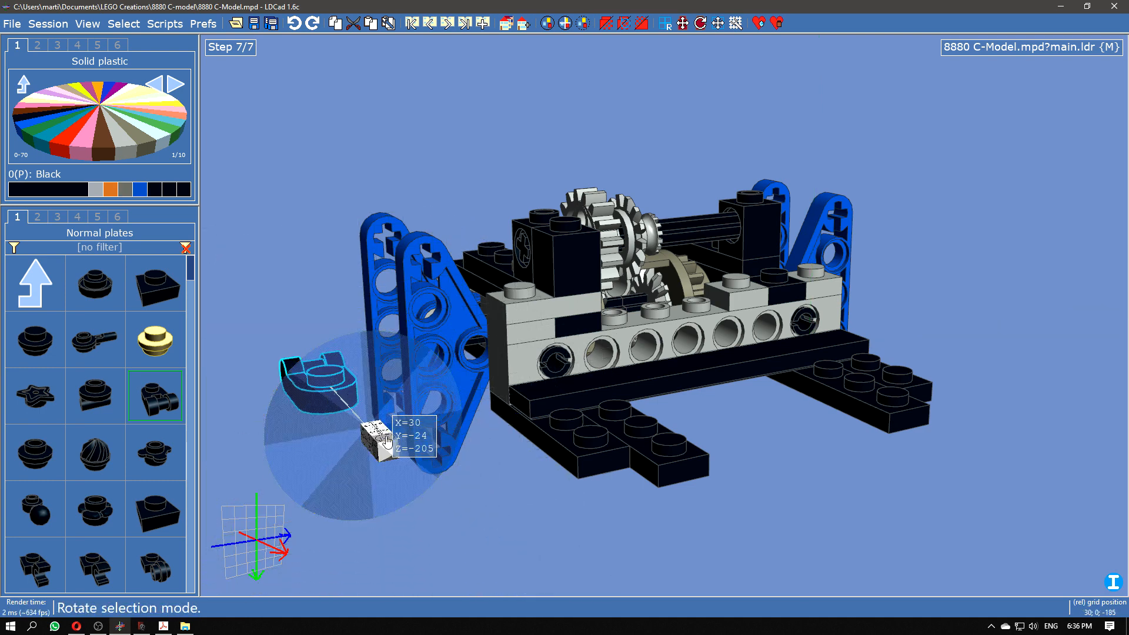
{"action": "mouse_move", "coordinate": [286, 391]}
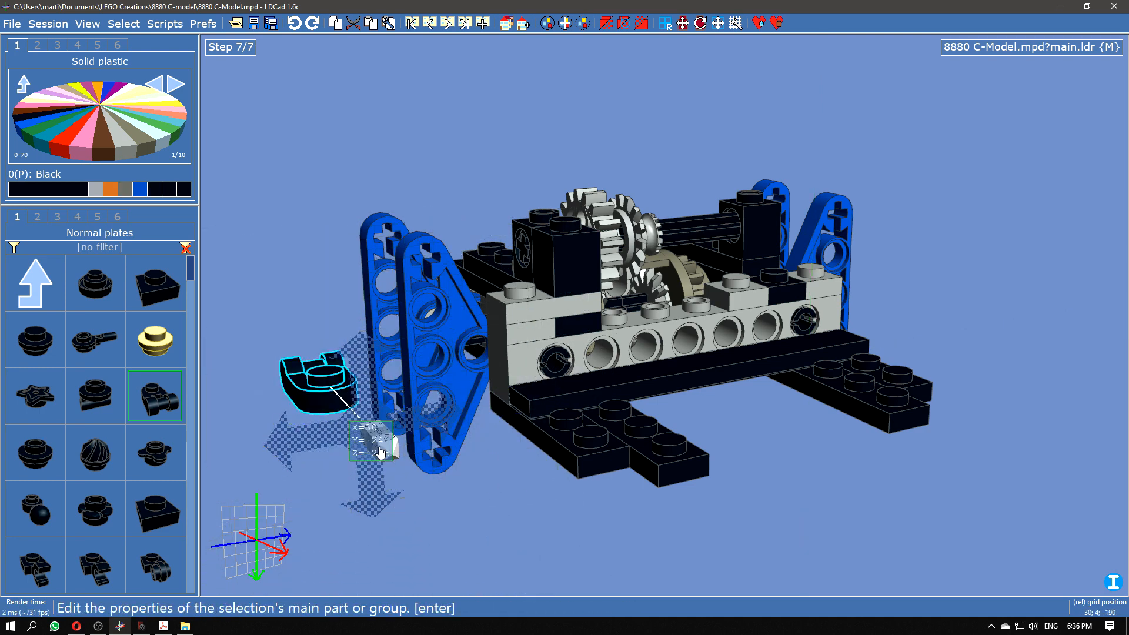
{"action": "left_click", "coordinate": [395, 439]}
{"action": "left_click_drag", "start_coordinate": [251, 416], "coordinate": [282, 420]}
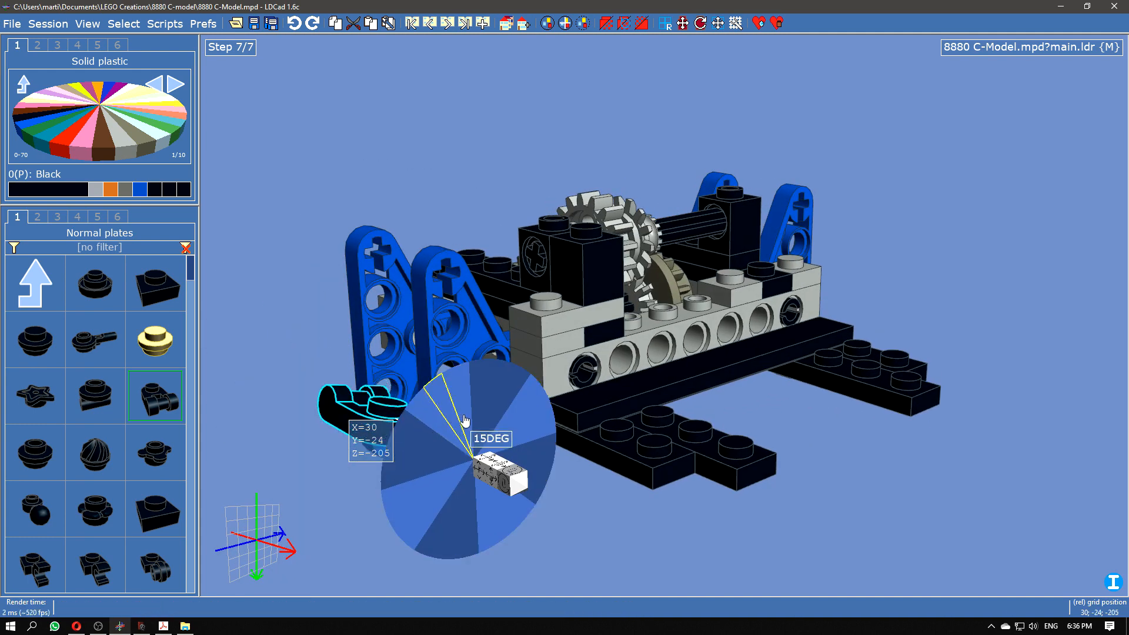
{"action": "key", "text": "Delete"}
{"action": "left_click_drag", "start_coordinate": [676, 511], "coordinate": [815, 527]}
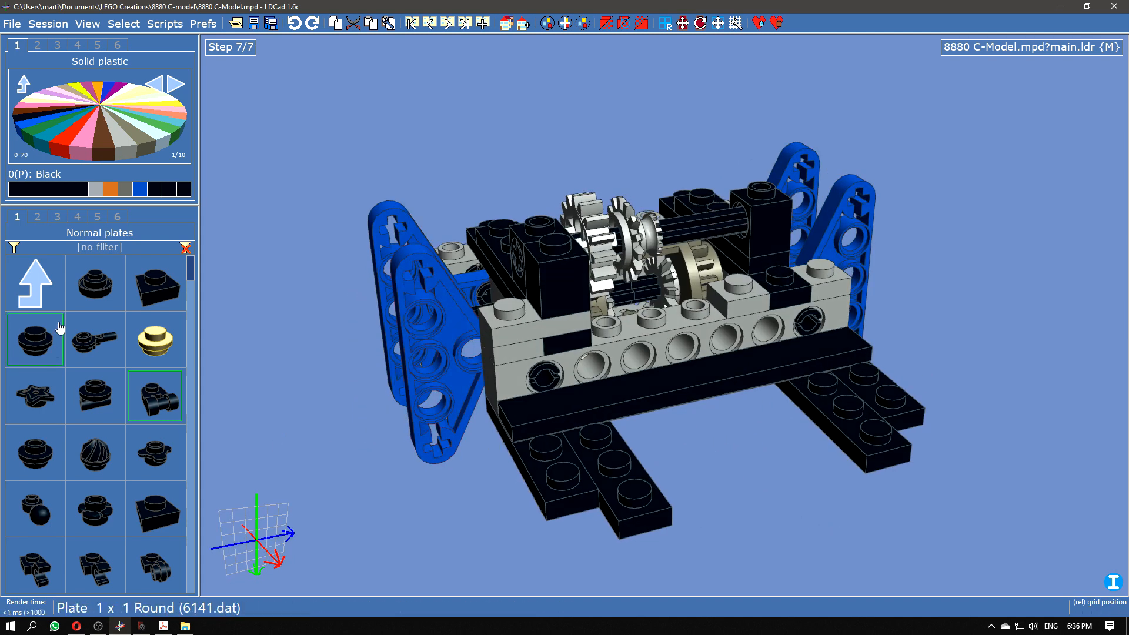
Step: Try snapping a black 1x1 plate onto a stud of the grey Technic brick, and delete it
{"action": "left_click_drag", "start_coordinate": [154, 282], "coordinate": [691, 311]}
{"action": "key", "text": "Delete"}
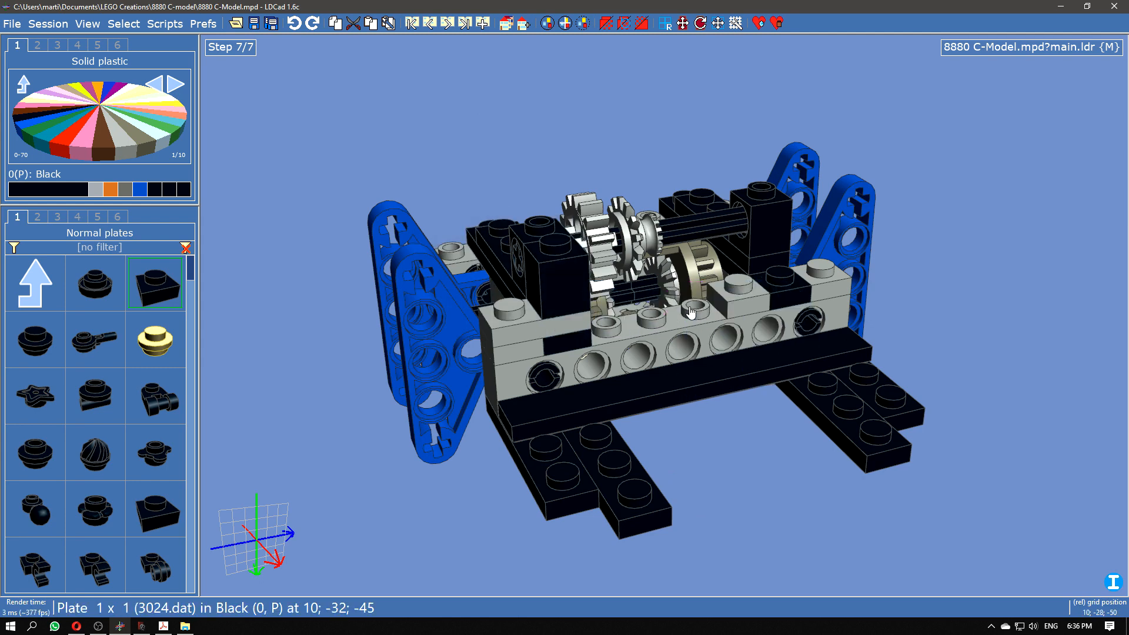
{"action": "left_click", "coordinate": [736, 355]}
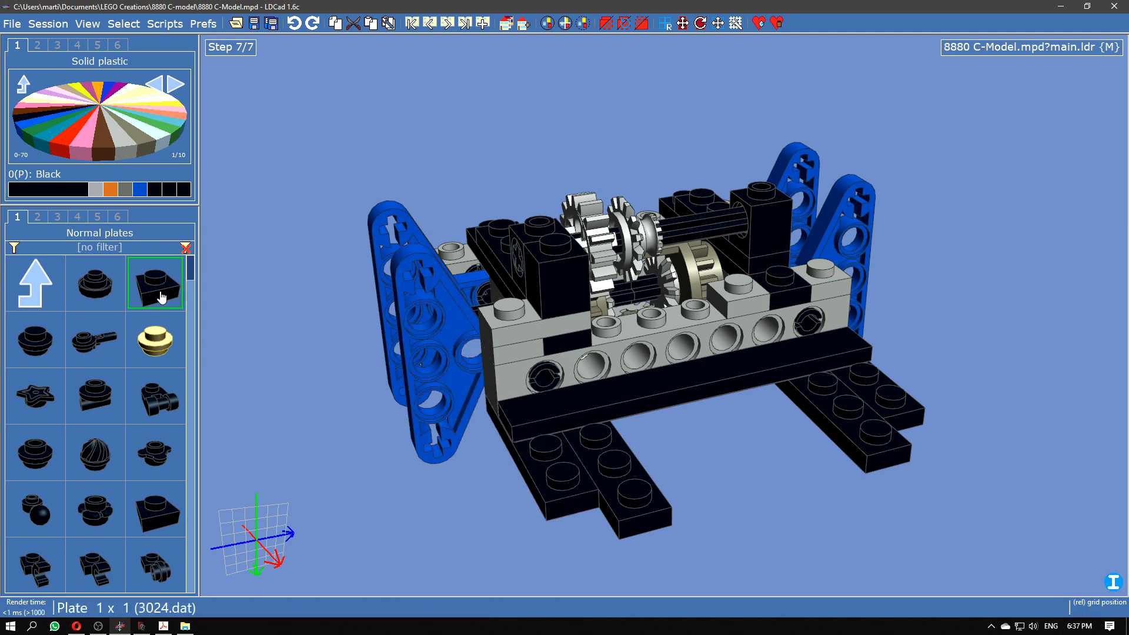
{"action": "left_click_drag", "start_coordinate": [162, 296], "coordinate": [133, 292]}
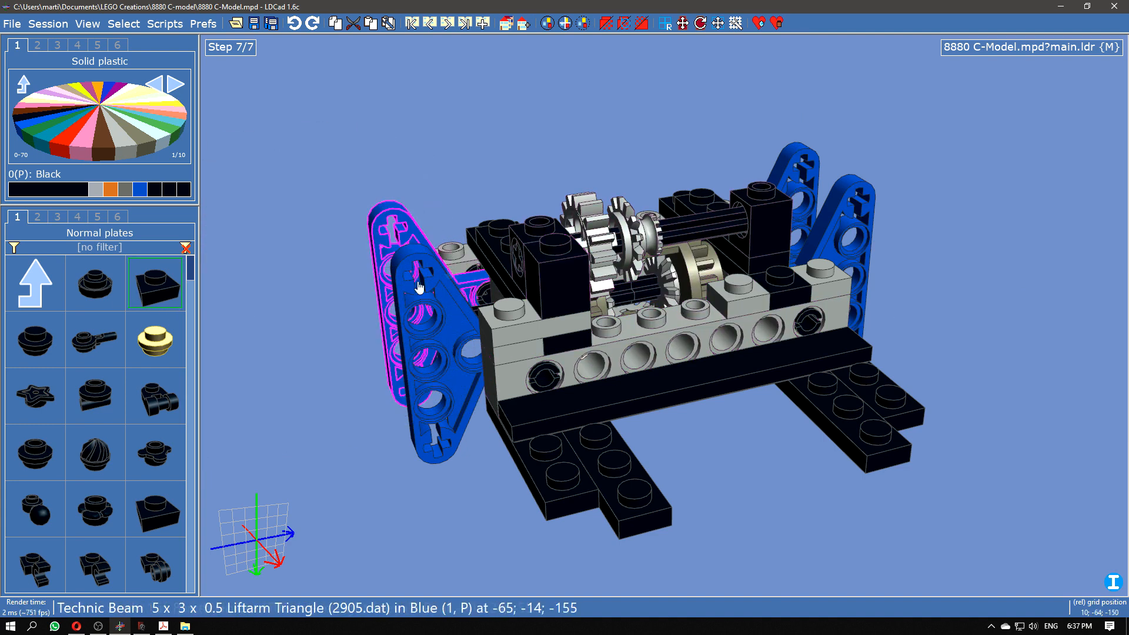
Step: Switch from part snapping to grid snapping (GS) on the compass and try dragging the black 1x1 plate out
{"action": "mouse_move", "coordinate": [254, 551]}
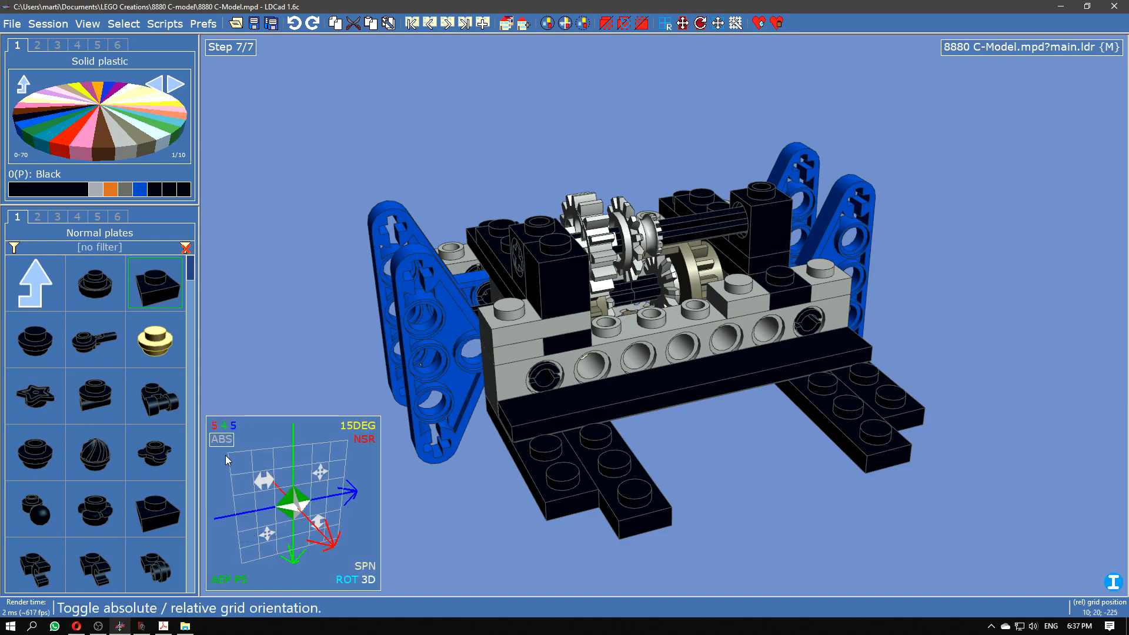
{"action": "right_click_drag", "start_coordinate": [329, 530], "coordinate": [386, 509]}
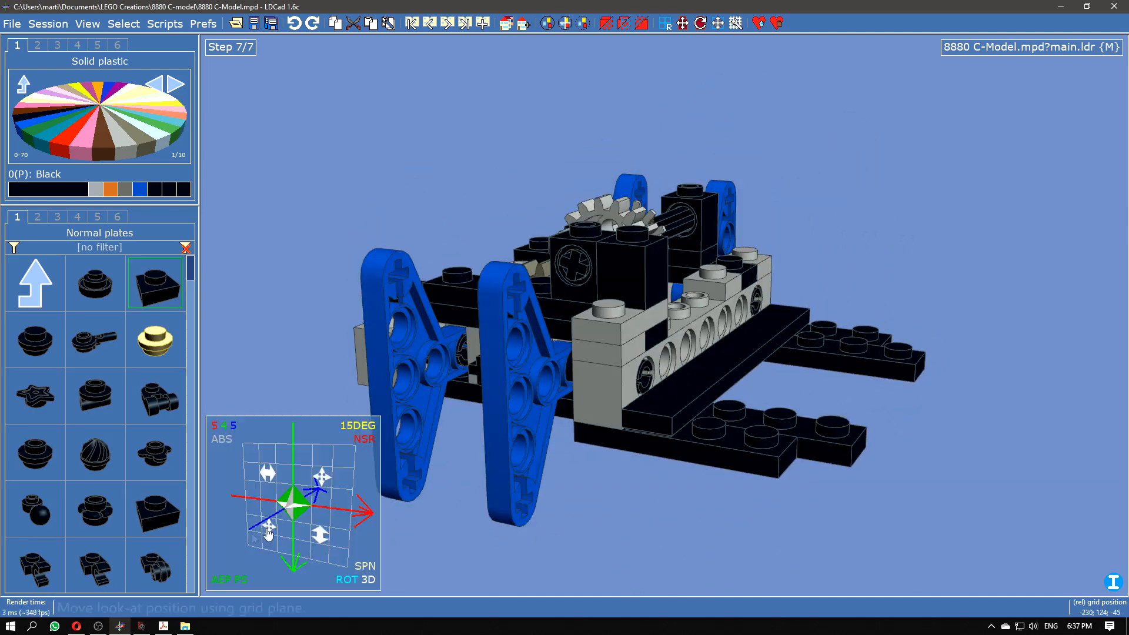
{"action": "left_click", "coordinate": [240, 582]}
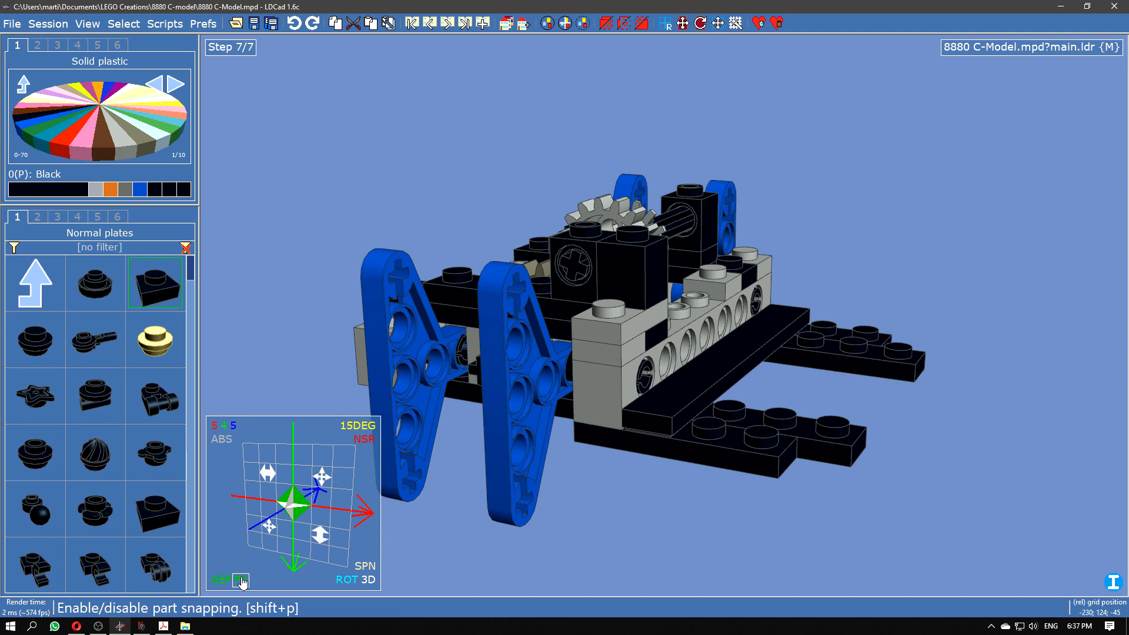
{"action": "left_click", "coordinate": [242, 581]}
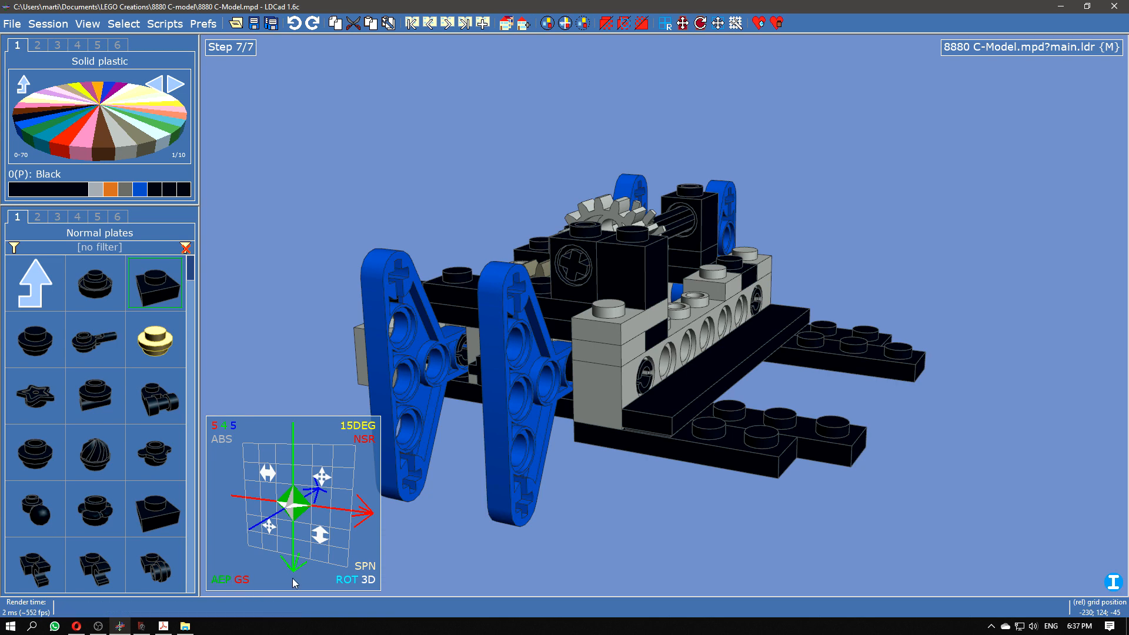
{"action": "right_click_drag", "start_coordinate": [581, 475], "coordinate": [633, 511]}
{"action": "left_click_drag", "start_coordinate": [155, 283], "coordinate": [170, 320]}
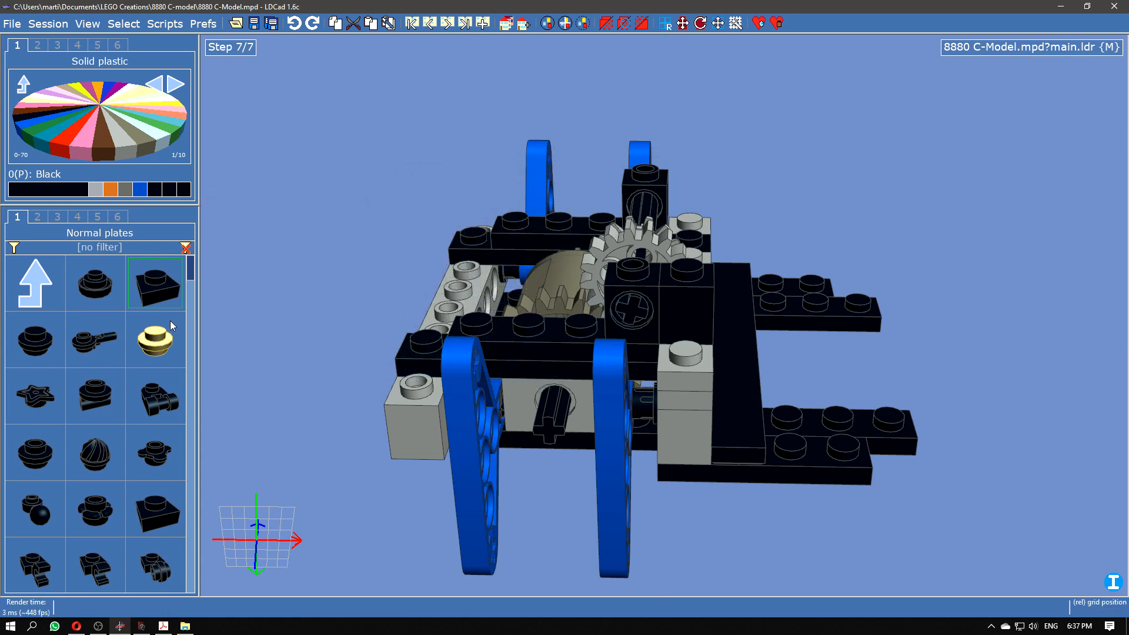
Step: Re-enable part snapping (PS) on the compass and test it with the black 1x1 plate near the model
{"action": "mouse_move", "coordinate": [249, 533]}
{"action": "left_click", "coordinate": [243, 581]}
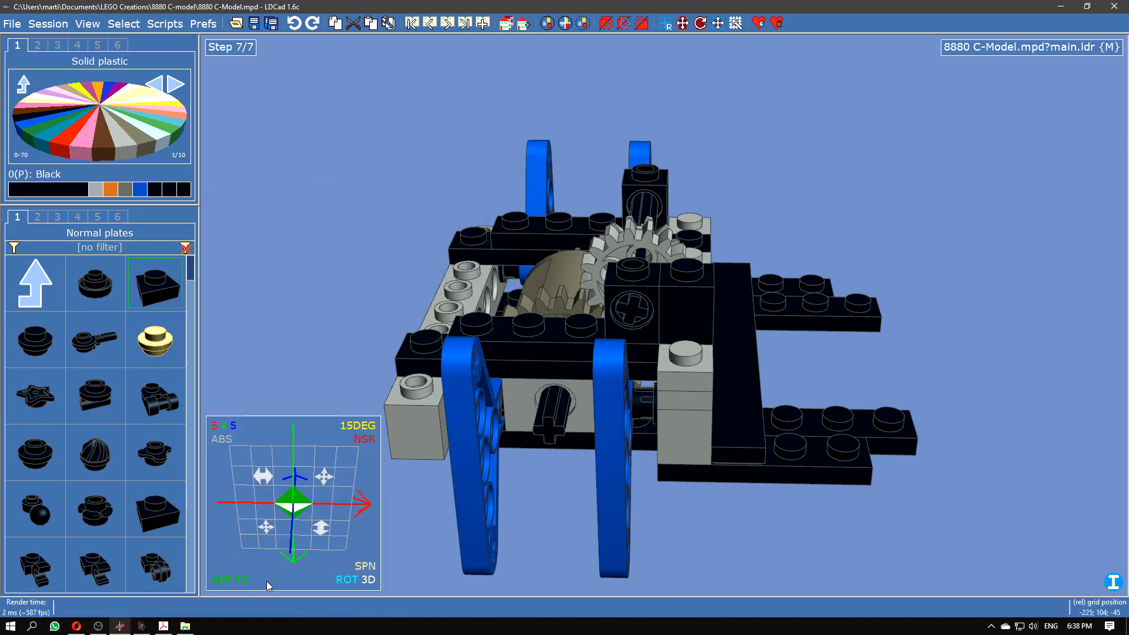
{"action": "right_click_drag", "start_coordinate": [302, 390], "coordinate": [426, 364]}
{"action": "left_click_drag", "start_coordinate": [425, 362], "coordinate": [134, 317]}
{"action": "right_click_drag", "start_coordinate": [1007, 270], "coordinate": [887, 255]}
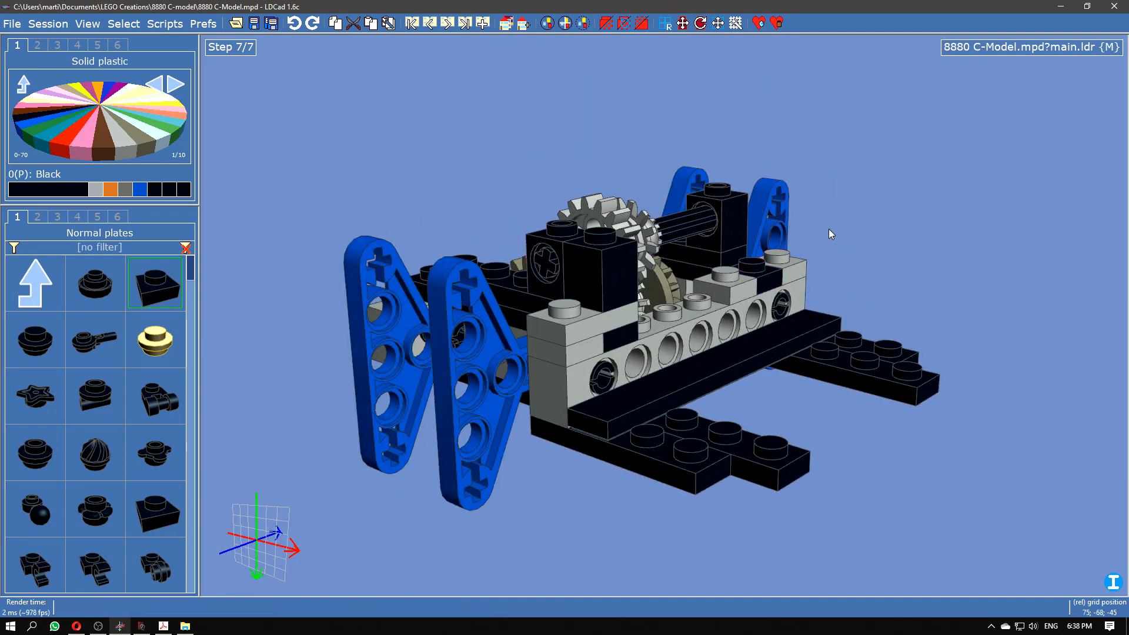
Step: Place a black 1 x 14 Technic brick with holes across the two front plates at X=90, Y=-24, Z=-55
{"action": "mouse_move", "coordinate": [852, 269]}
{"action": "right_mouse_down"}
{"action": "mouse_move", "coordinate": [824, 284]}
{"action": "mouse_move", "coordinate": [842, 291]}
{"action": "mouse_move", "coordinate": [862, 274]}
{"action": "mouse_move", "coordinate": [855, 288]}
{"action": "right_mouse_up"}
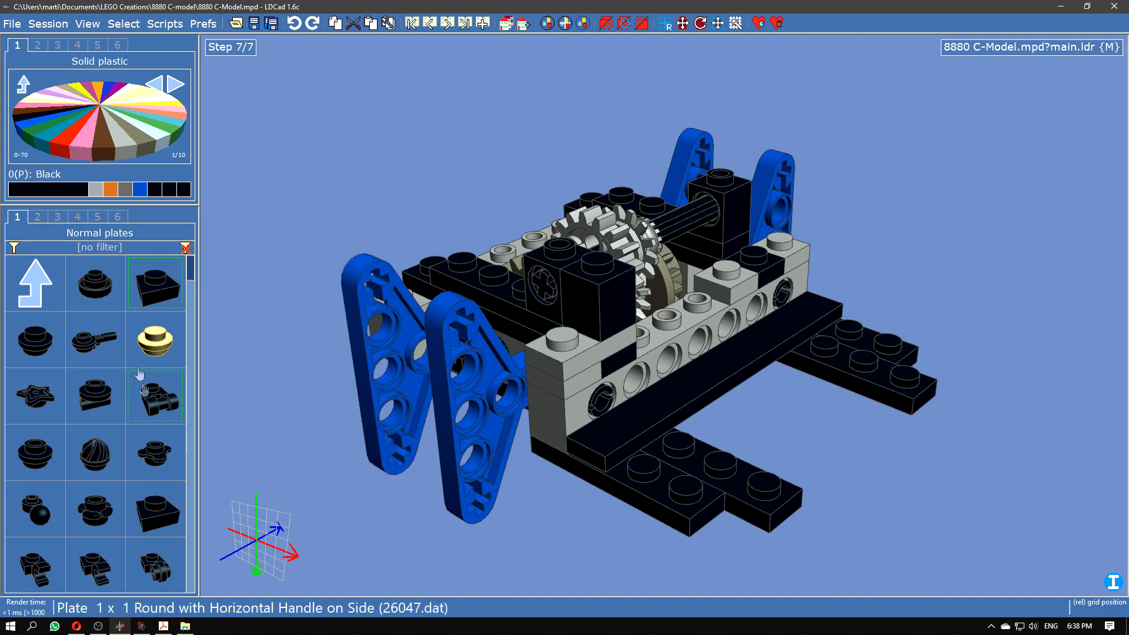
{"action": "left_click", "coordinate": [57, 217]}
{"action": "scroll", "coordinate": [111, 396], "scroll_direction": "down", "scroll_amount": 2}
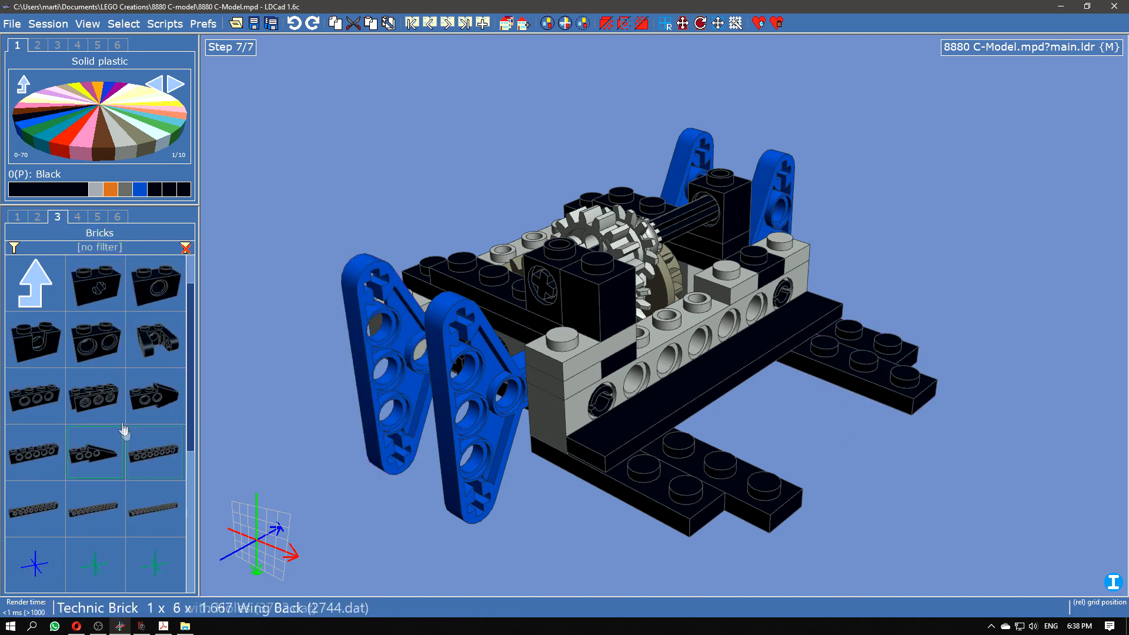
{"action": "left_click_drag", "start_coordinate": [155, 509], "coordinate": [847, 377]}
{"action": "left_click_drag", "start_coordinate": [931, 478], "coordinate": [882, 412]}
{"action": "left_click_drag", "start_coordinate": [930, 297], "coordinate": [906, 319]}
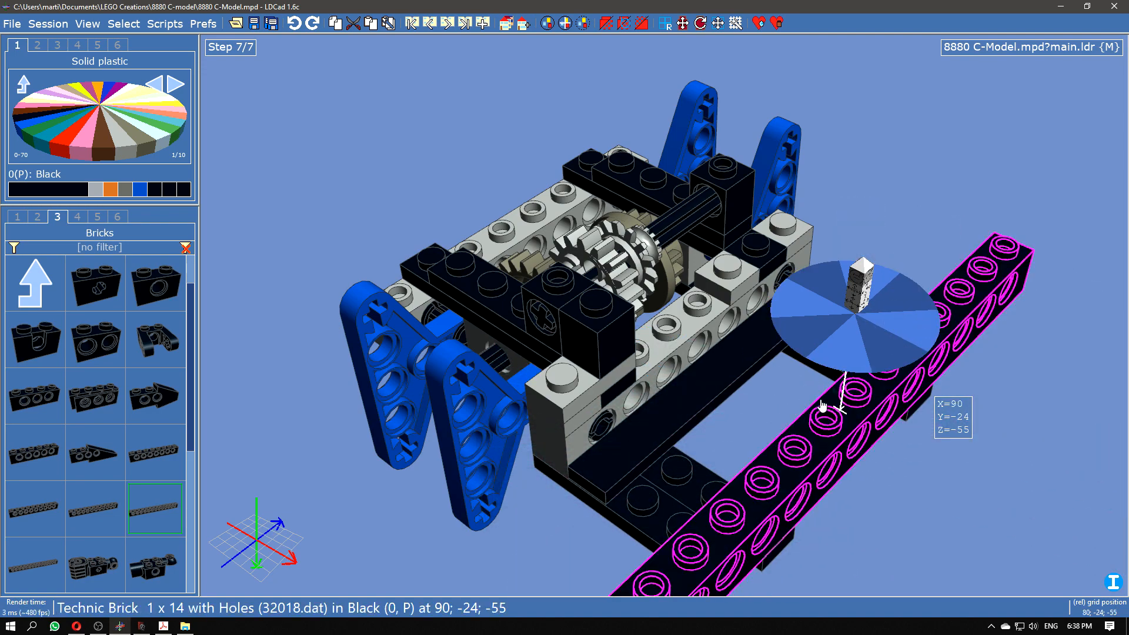
Step: Turn the 1 x 14 Technic brick perpendicular to the front beam and position it at X=180, Y=-24, Z=-5
{"action": "mouse_move", "coordinate": [893, 512]}
{"action": "left_mouse_down"}
{"action": "mouse_move", "coordinate": [916, 487]}
{"action": "mouse_move", "coordinate": [912, 502]}
{"action": "left_mouse_up"}
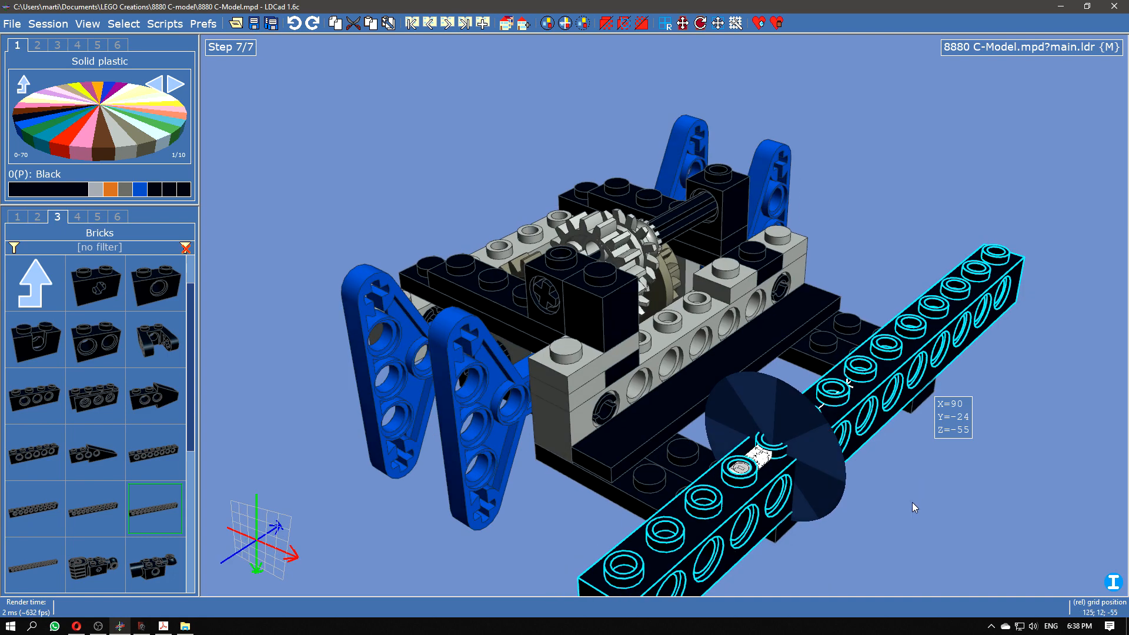
{"action": "left_click_drag", "start_coordinate": [738, 503], "coordinate": [1088, 470]}
{"action": "right_click", "coordinate": [876, 304]}
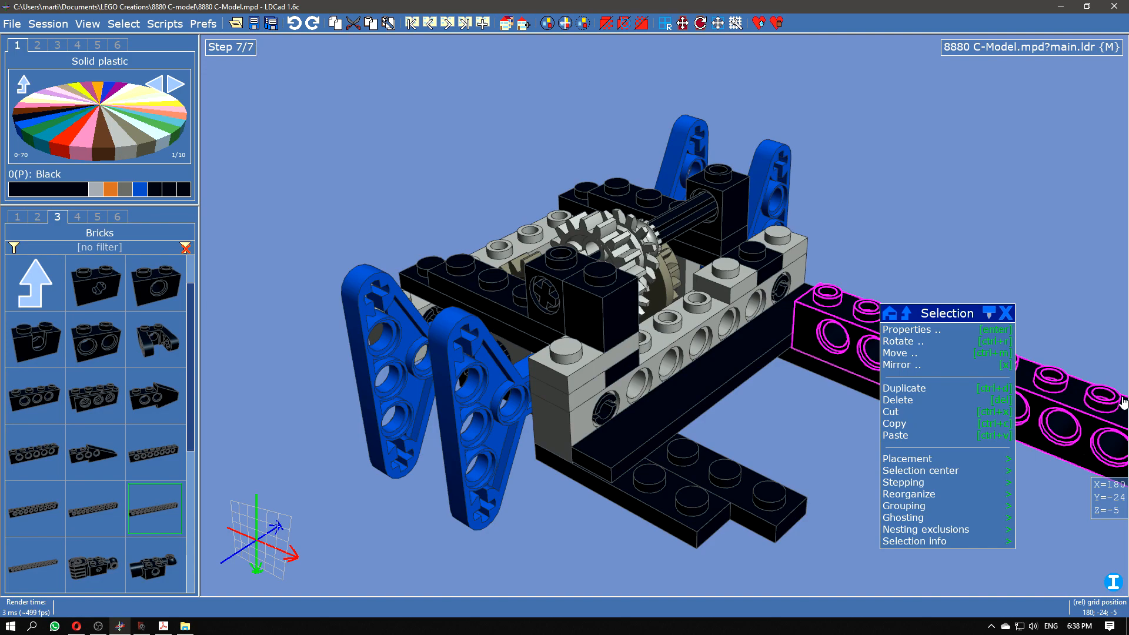
{"action": "right_click_drag", "start_coordinate": [837, 443], "coordinate": [633, 403]}
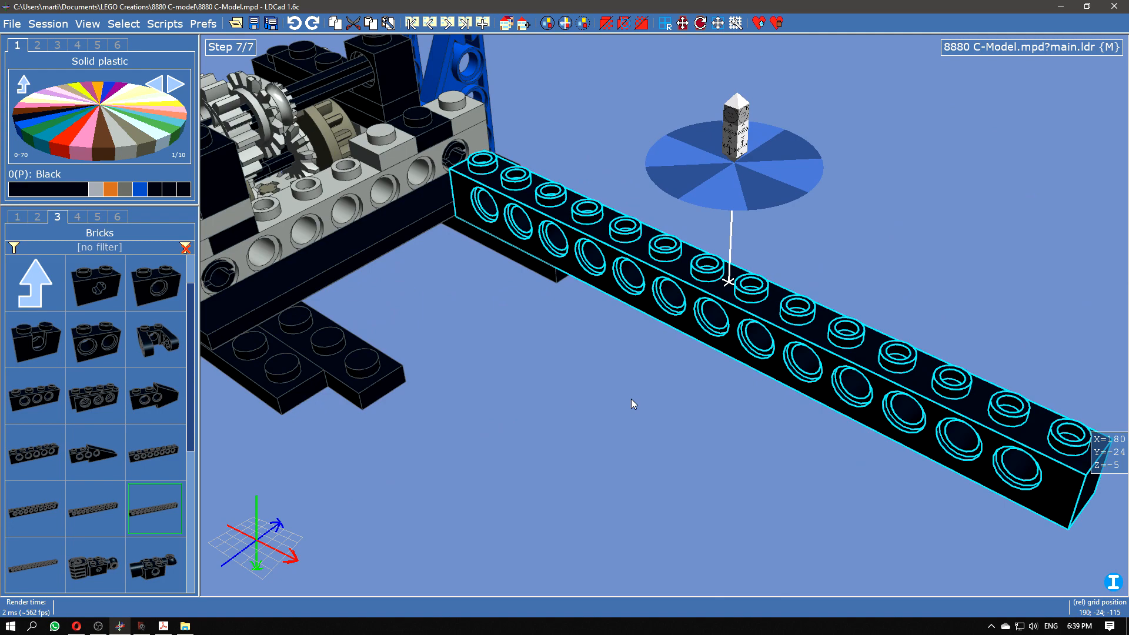
{"action": "right_click_drag", "start_coordinate": [611, 394], "coordinate": [592, 428]}
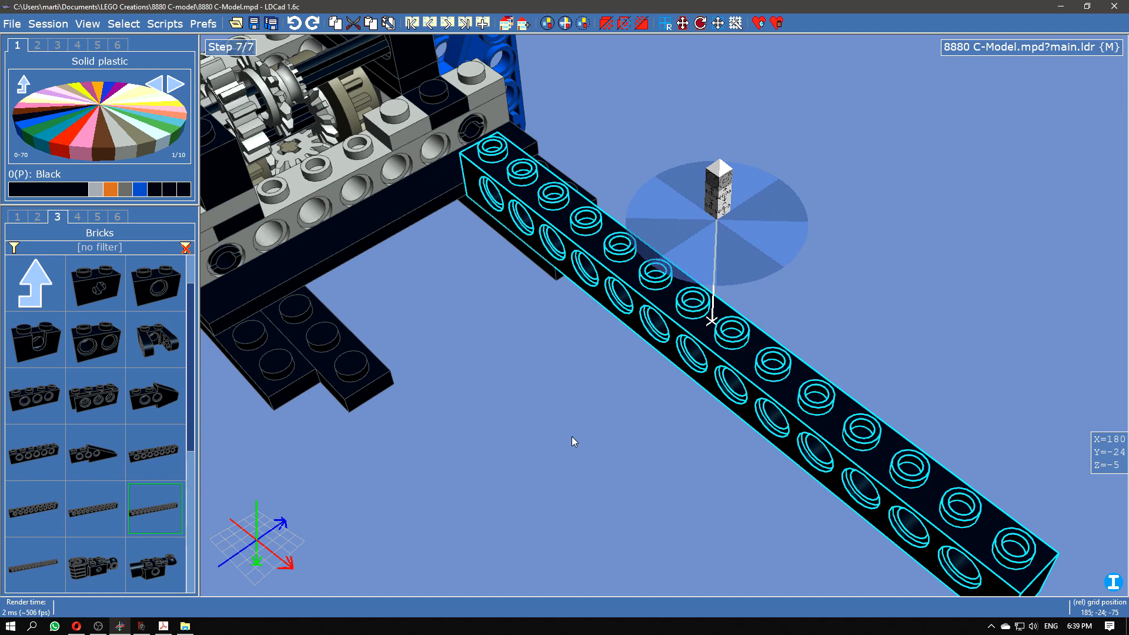
{"action": "scroll", "coordinate": [541, 424], "scroll_direction": "down", "scroll_amount": 2}
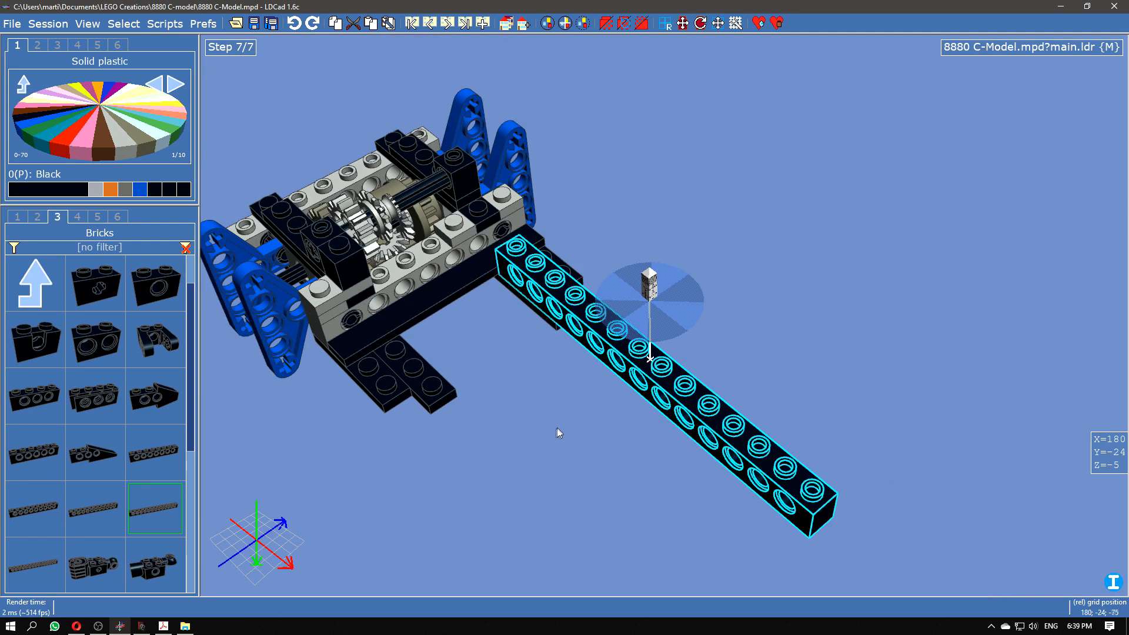
{"action": "right_click_drag", "start_coordinate": [558, 464], "coordinate": [614, 450]}
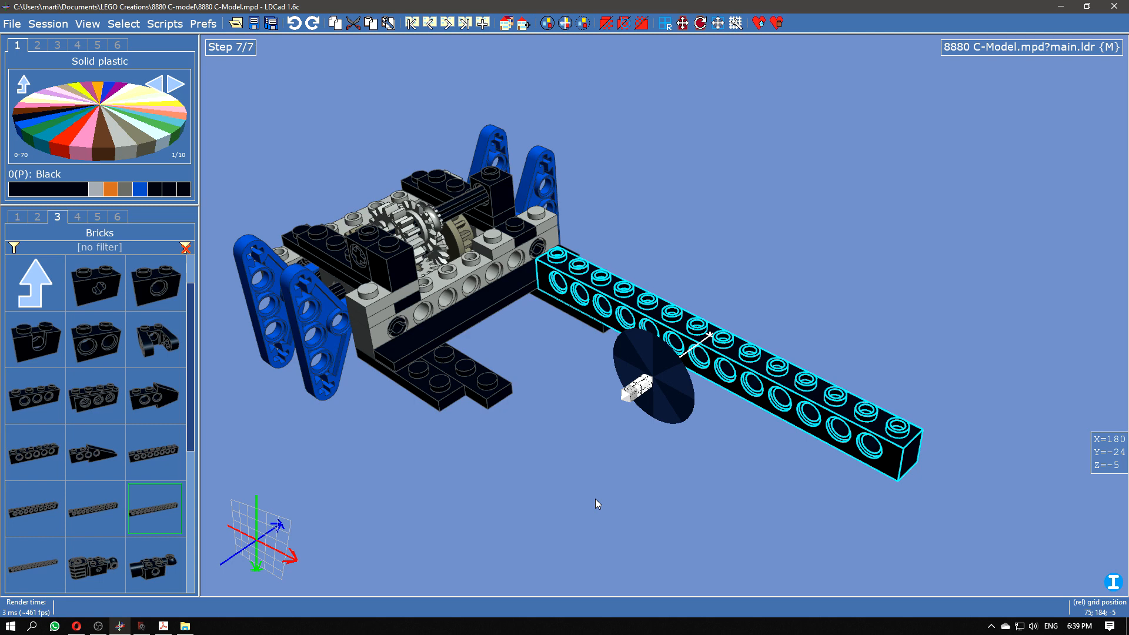
Step: Toggle the editing pin between move and rotate modes for the 1 x 14 Technic brick, ending in move mode
{"action": "left_click", "coordinate": [642, 390]}
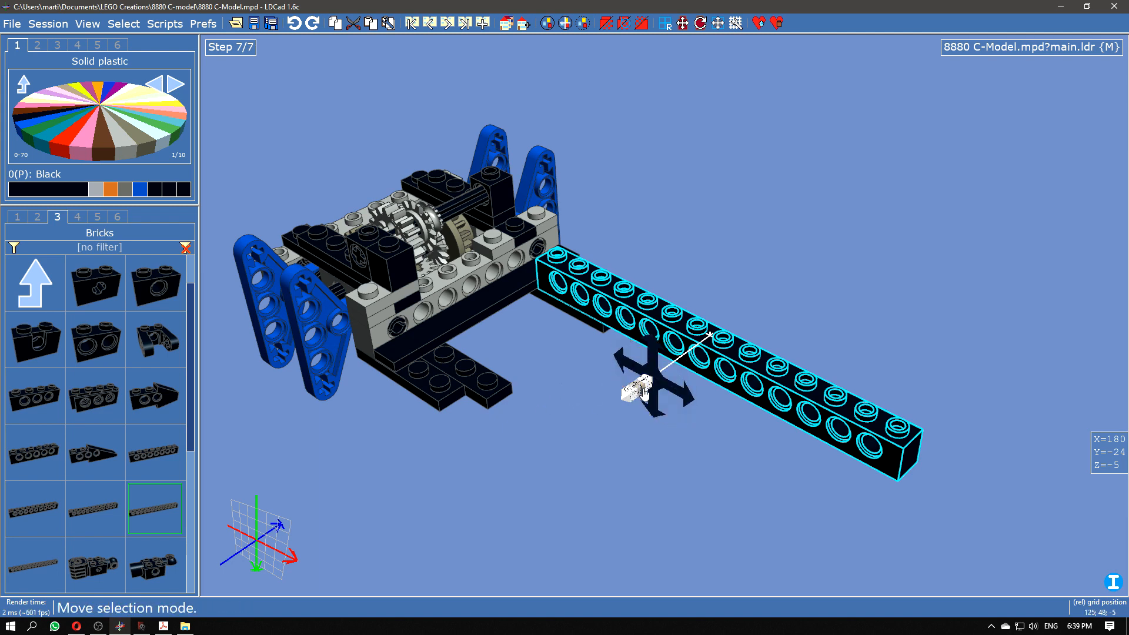
{"action": "mouse_move", "coordinate": [685, 395]}
{"action": "left_mouse_down"}
{"action": "mouse_move", "coordinate": [677, 391]}
{"action": "mouse_move", "coordinate": [707, 408]}
{"action": "mouse_move", "coordinate": [689, 405]}
{"action": "left_mouse_up"}
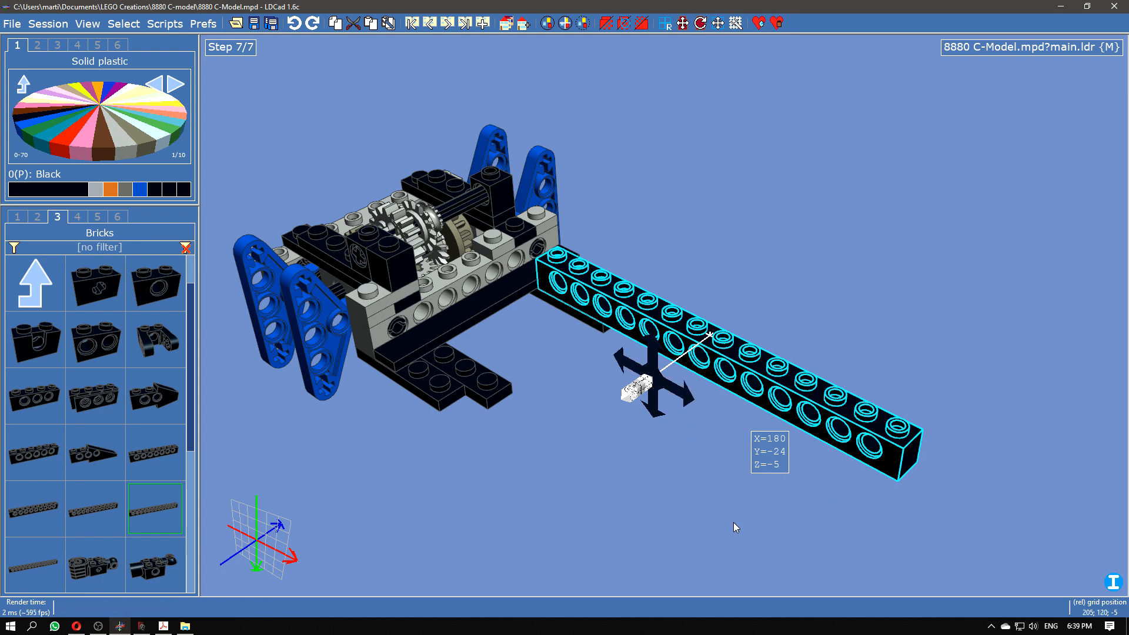
{"action": "key", "text": "r"}
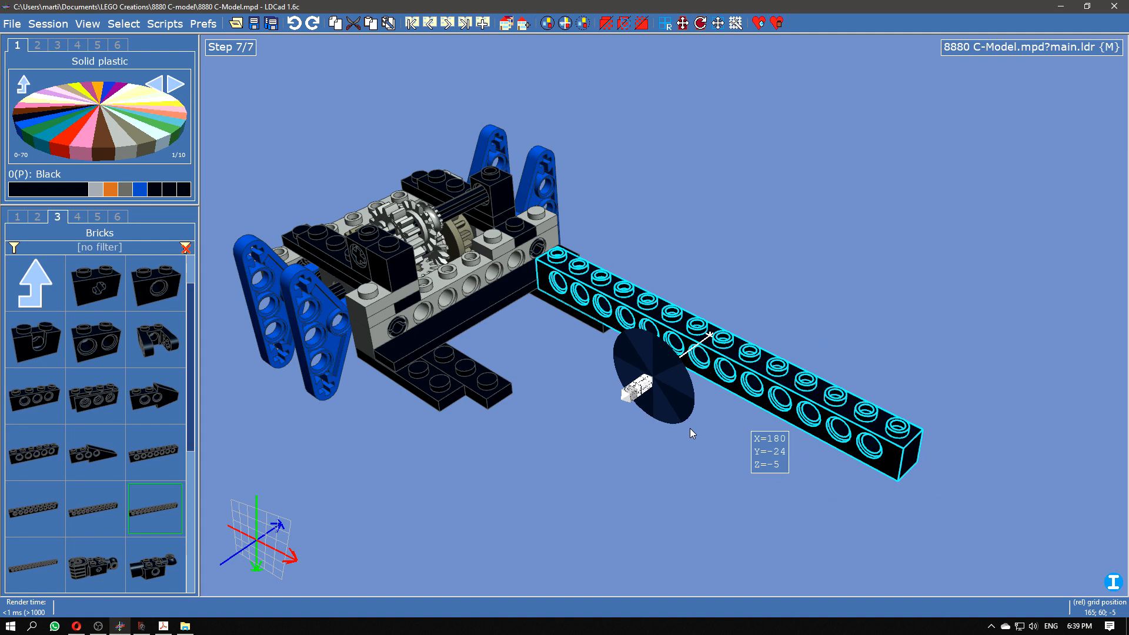
{"action": "key", "text": "r"}
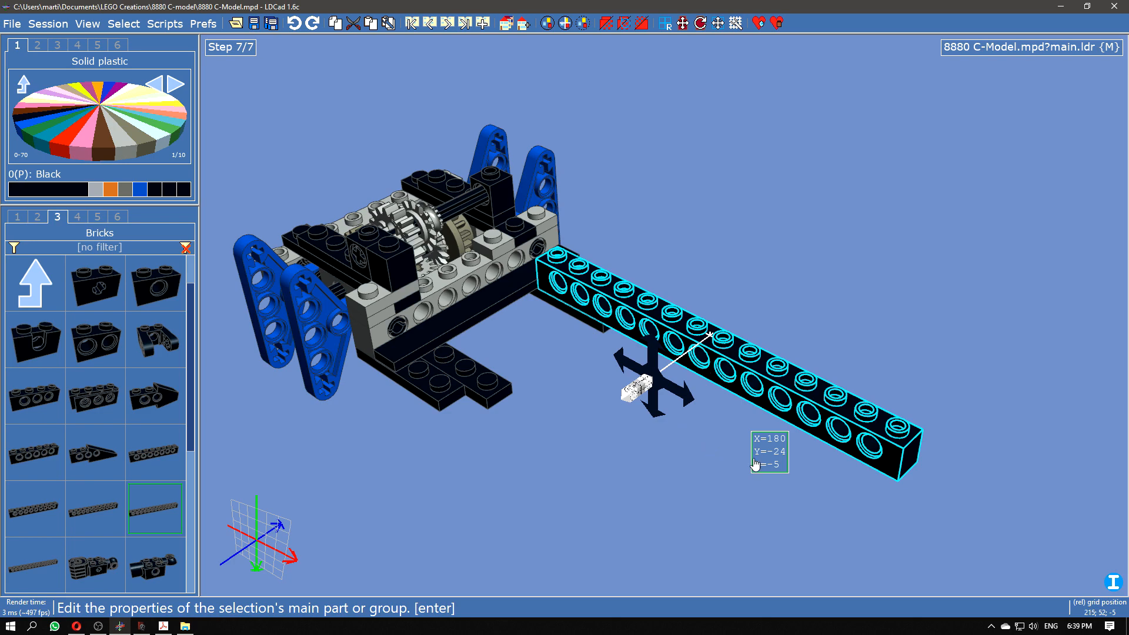
Step: Nudge the 1 x 14 Technic brick back and forth along the X axis, returning it to X=180
{"action": "key", "text": "Right"}
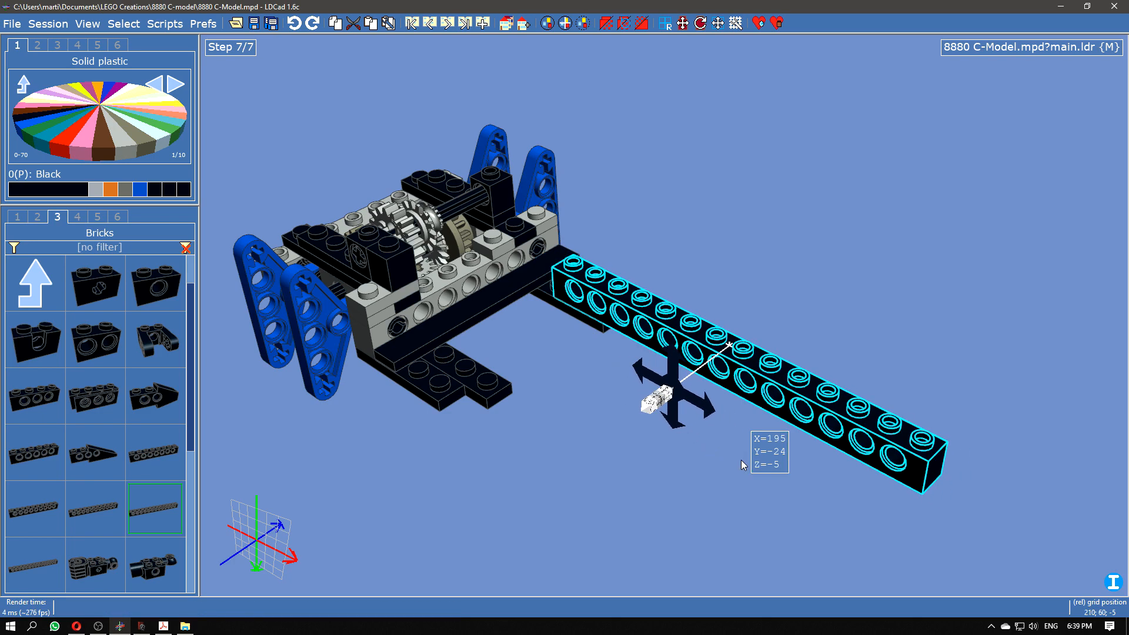
{"action": "key", "text": "Right"}
{"action": "key", "text": "Right"}
{"action": "key", "text": "Right"}
{"action": "key", "text": "Left"}
{"action": "key", "text": "Left"}
{"action": "key", "text": "Left"}
{"action": "key", "text": "Left"}
{"action": "key", "text": "Left"}
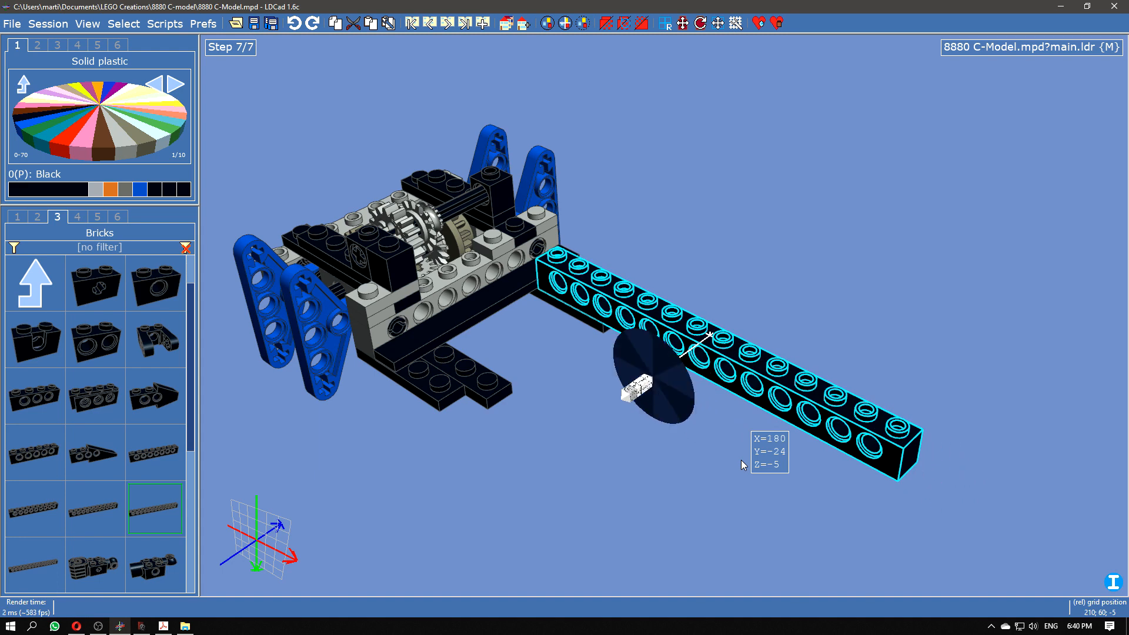
Step: Rotate the 1 x 14 Technic brick back and forth in 15-degree steps in its vertical plane, returning it to horizontal
{"action": "key", "text": "ctrl+Down"}
{"action": "key", "text": "ctrl+Down"}
{"action": "key", "text": "ctrl+Down"}
{"action": "key", "text": "ctrl+Down"}
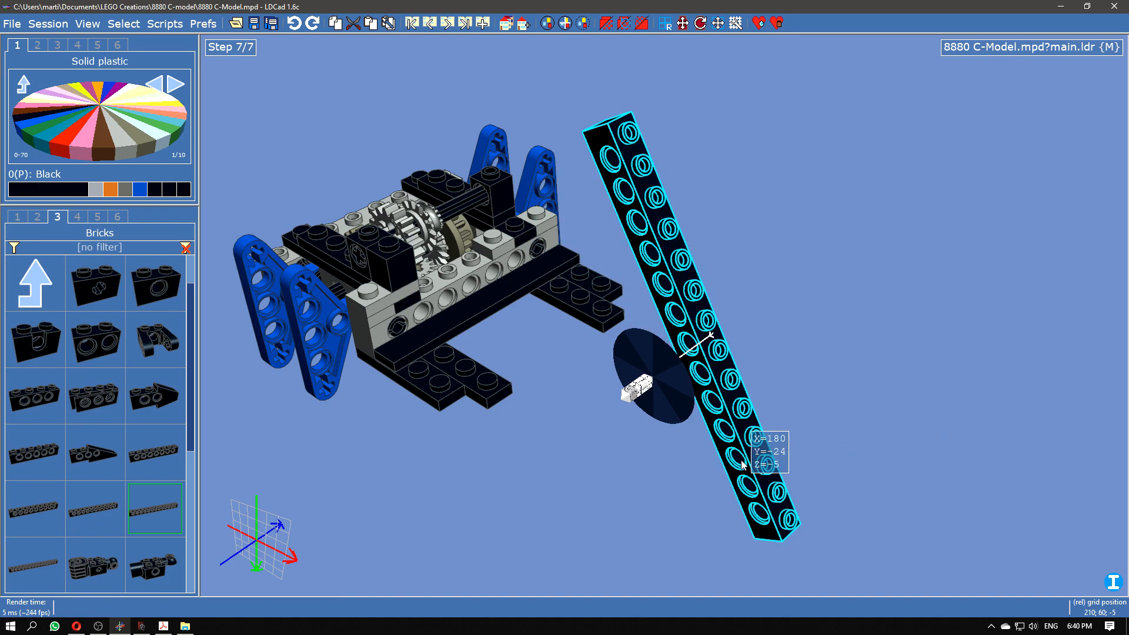
{"action": "key", "text": "ctrl+Up"}
{"action": "key", "text": "ctrl+Up"}
{"action": "key", "text": "ctrl+Down"}
{"action": "key", "text": "ctrl+Down"}
{"action": "key", "text": "ctrl+Down"}
{"action": "key", "text": "ctrl+Up"}
{"action": "key", "text": "ctrl+Up"}
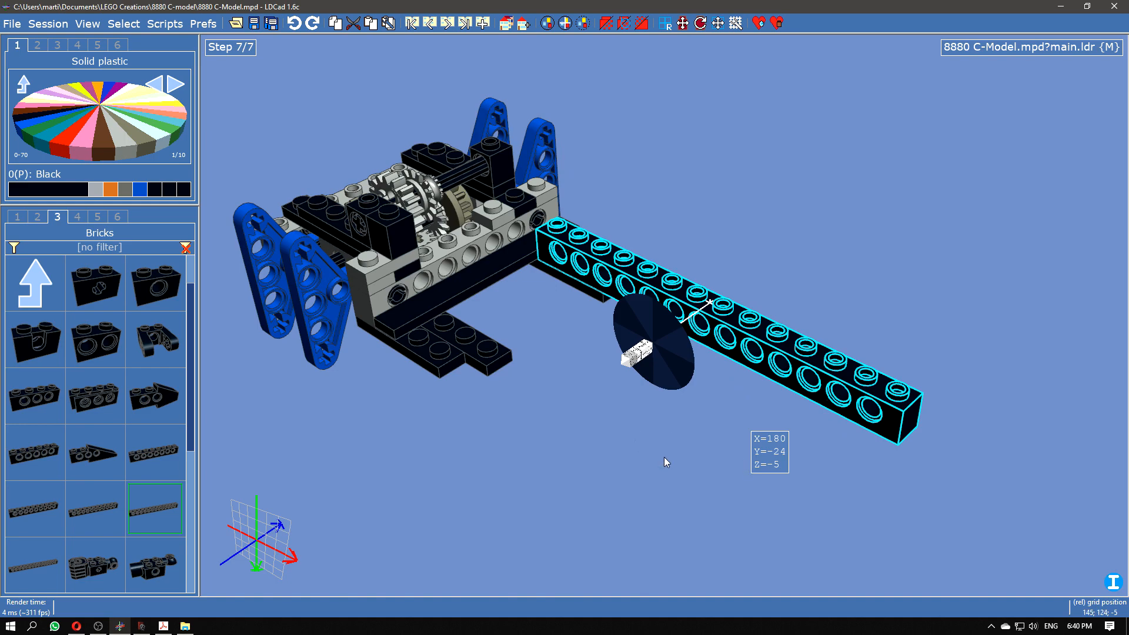
{"action": "middle_click_drag", "start_coordinate": [665, 457], "coordinate": [607, 467]}
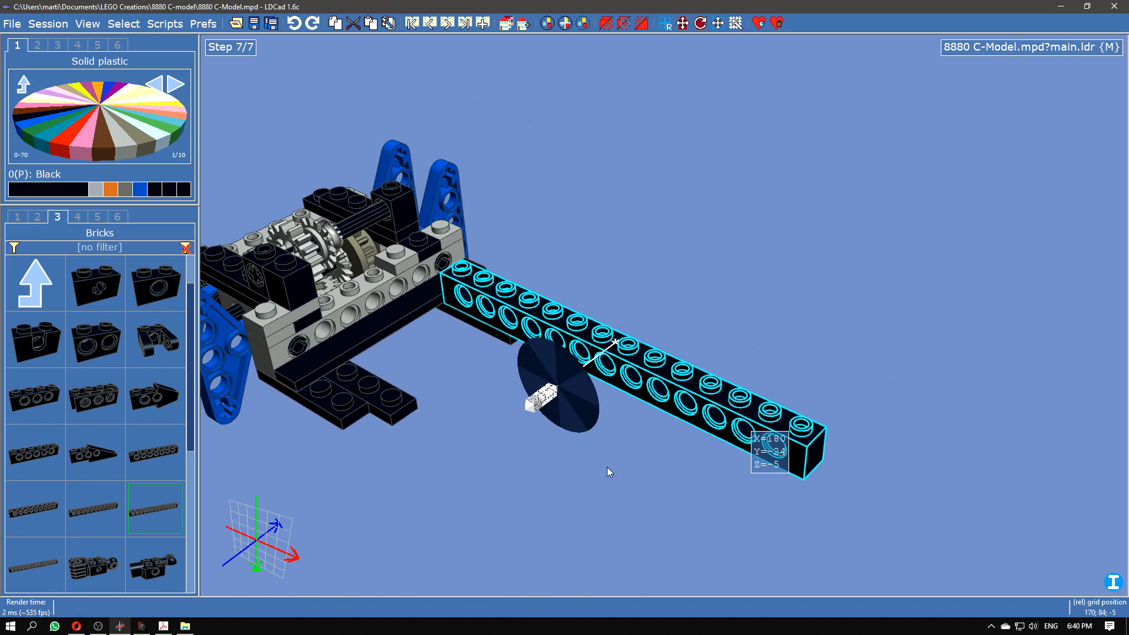
Step: Rotate the 1 x 14 Technic brick in its vertical plane with coarser and finer rotation steps, returning it to horizontal
{"action": "right_click_drag", "start_coordinate": [607, 467], "coordinate": [630, 454]}
{"action": "left_click_drag", "start_coordinate": [622, 330], "coordinate": [627, 332]}
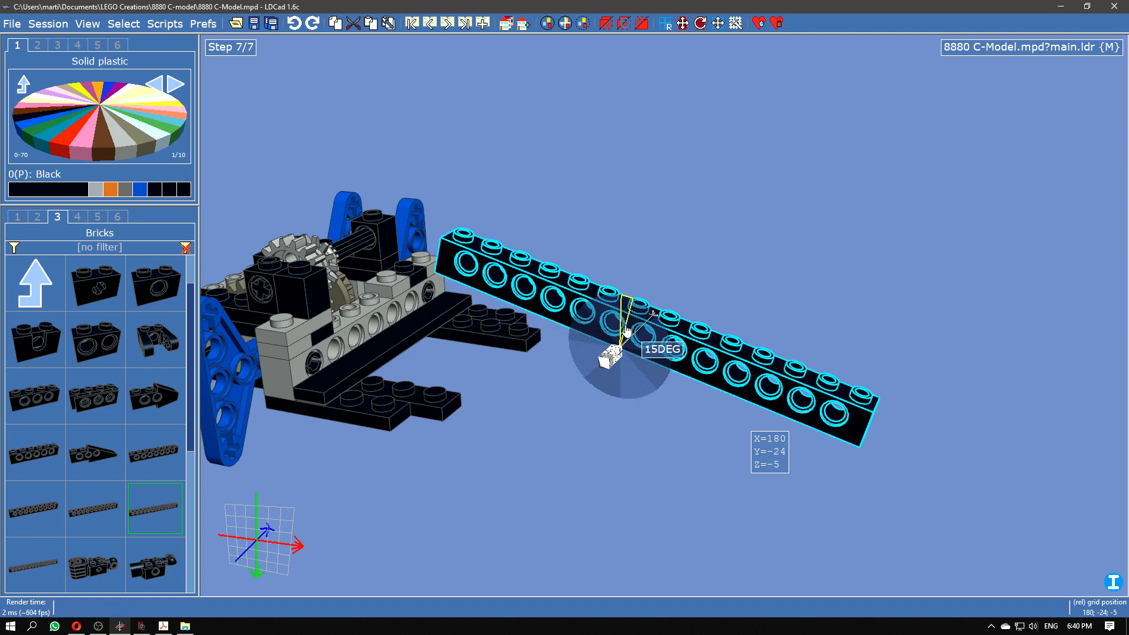
{"action": "left_click_drag", "start_coordinate": [627, 333], "coordinate": [625, 325]}
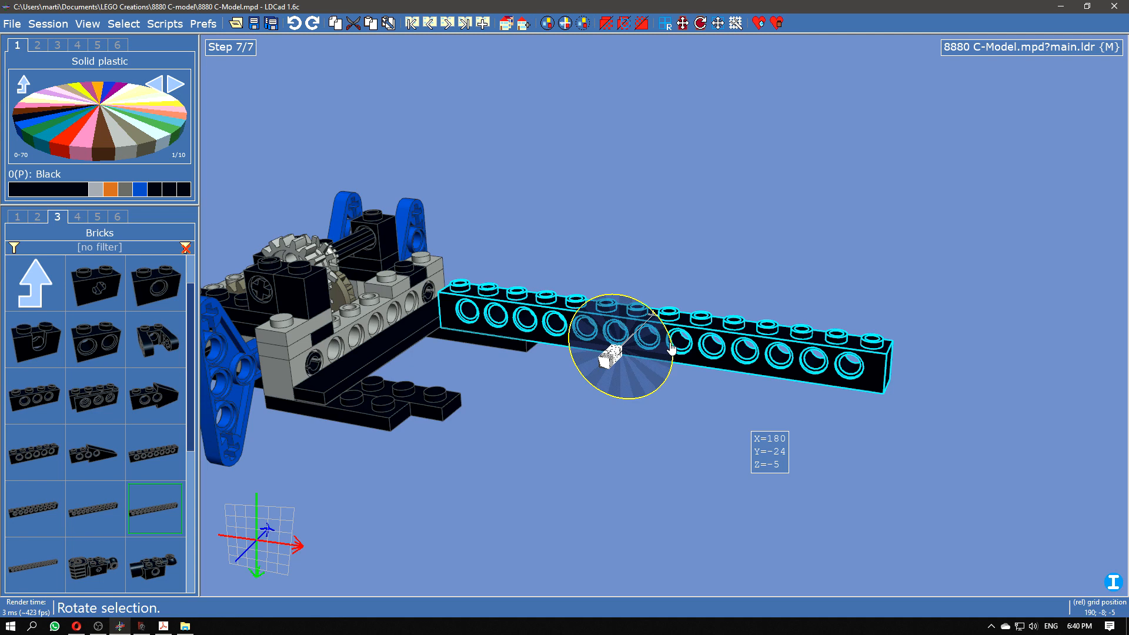
{"action": "left_click_drag", "start_coordinate": [632, 321], "coordinate": [635, 320]}
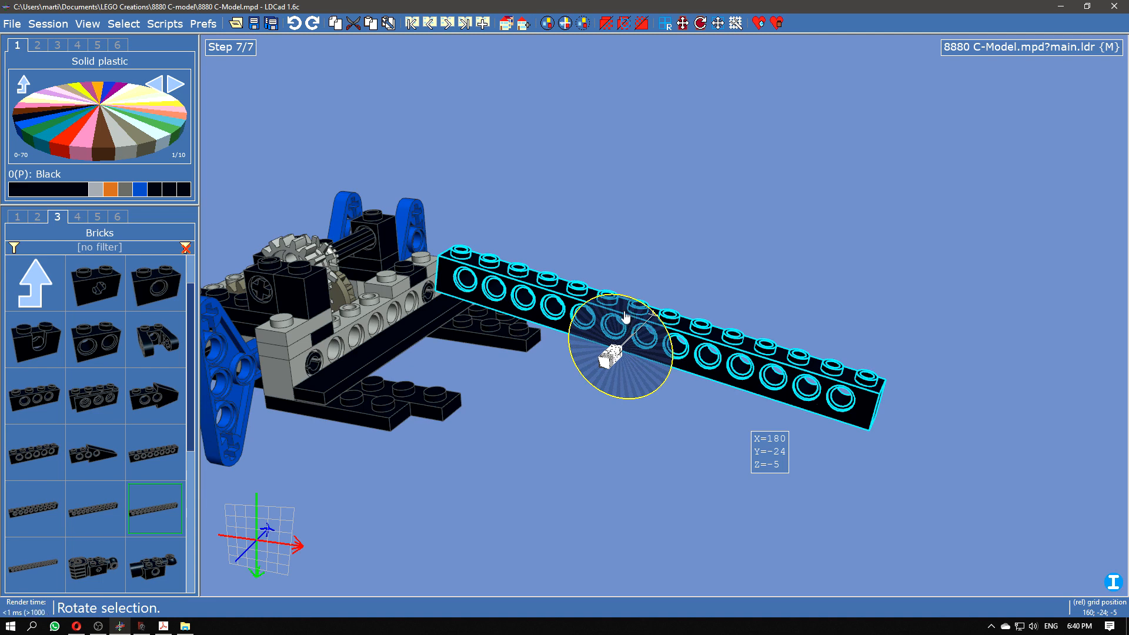
{"action": "left_click_drag", "start_coordinate": [625, 315], "coordinate": [627, 314]}
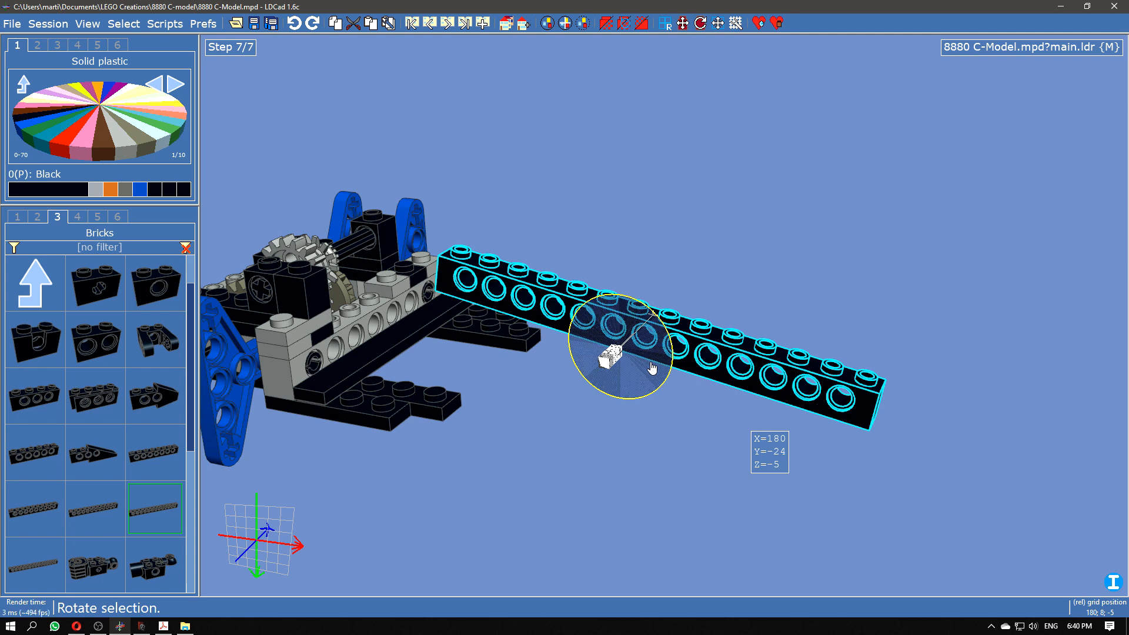
{"action": "left_click_drag", "start_coordinate": [657, 366], "coordinate": [663, 357]}
{"action": "left_click", "coordinate": [651, 462]}
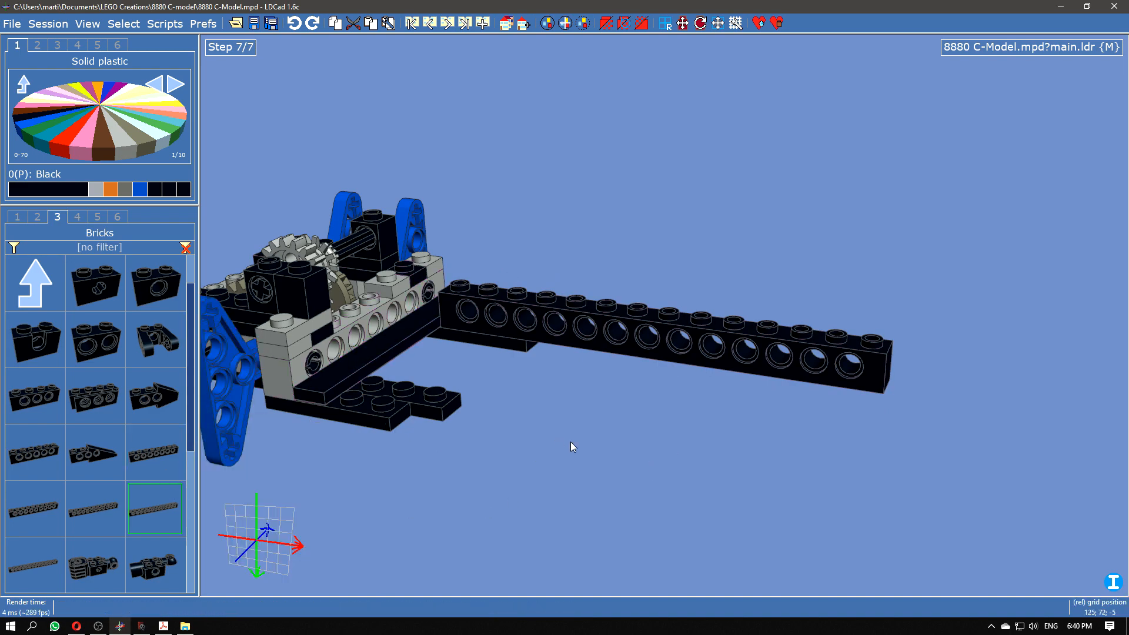
Step: Delete the black 1 x 14 Technic brick from the front of the model
{"action": "right_click_drag", "start_coordinate": [683, 425], "coordinate": [631, 435]}
{"action": "right_click_drag", "start_coordinate": [576, 440], "coordinate": [657, 451]}
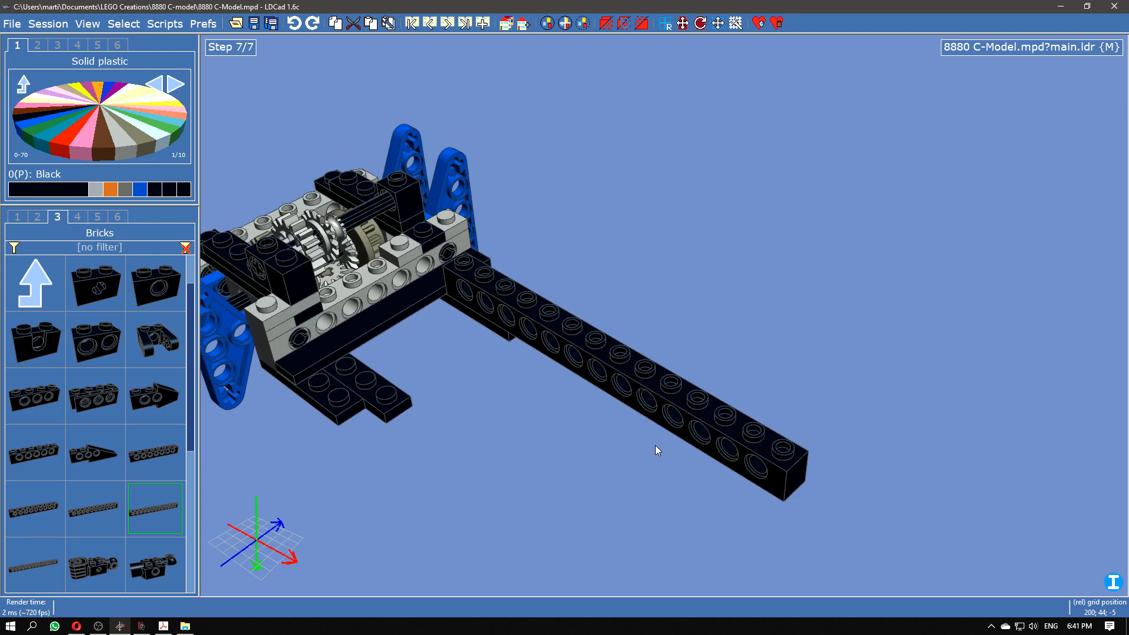
{"action": "left_click", "coordinate": [624, 394]}
{"action": "key", "text": "Delete"}
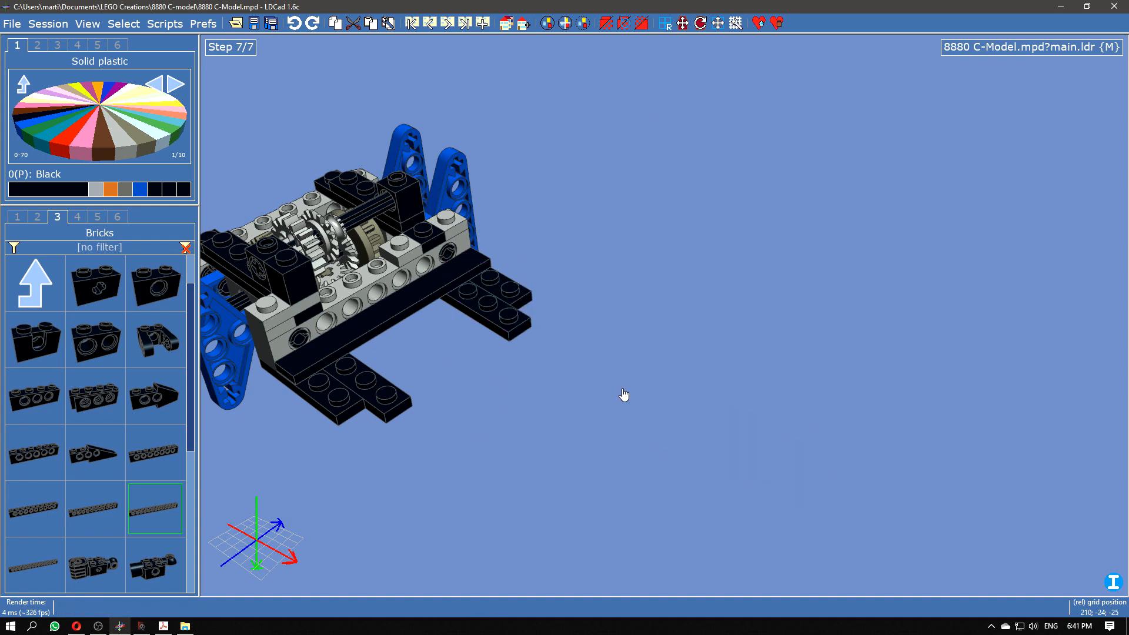
Step: Display the current file's content with its submodels in the part bin
{"action": "right_click_drag", "start_coordinate": [624, 394], "coordinate": [760, 456]}
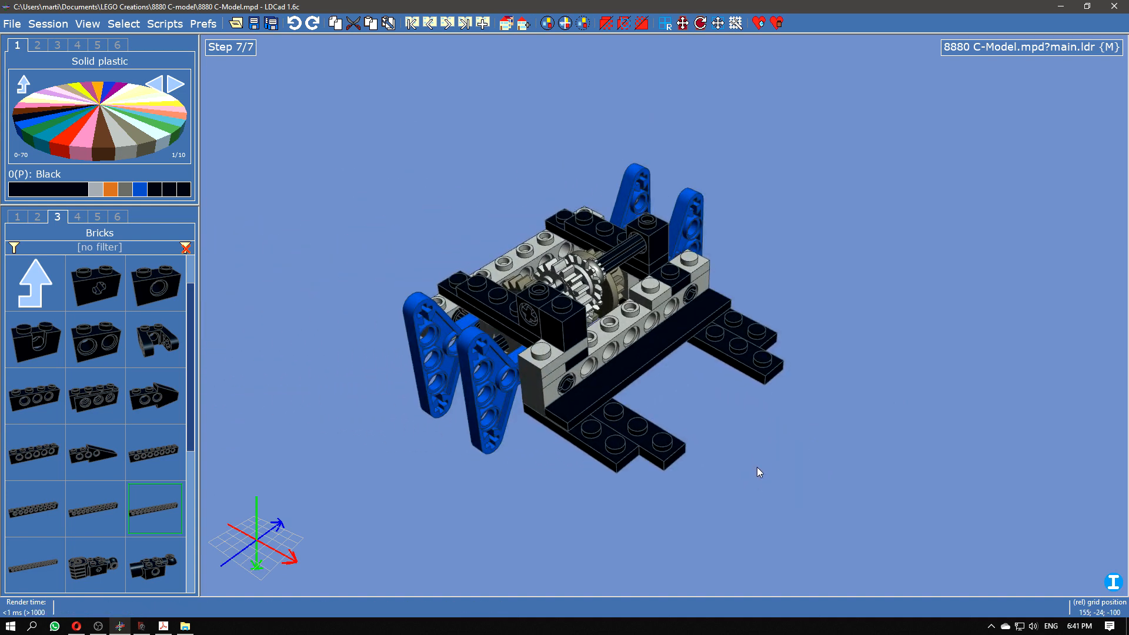
{"action": "mouse_move", "coordinate": [750, 478]}
{"action": "right_mouse_down"}
{"action": "mouse_move", "coordinate": [786, 488]}
{"action": "mouse_move", "coordinate": [765, 480]}
{"action": "right_mouse_up"}
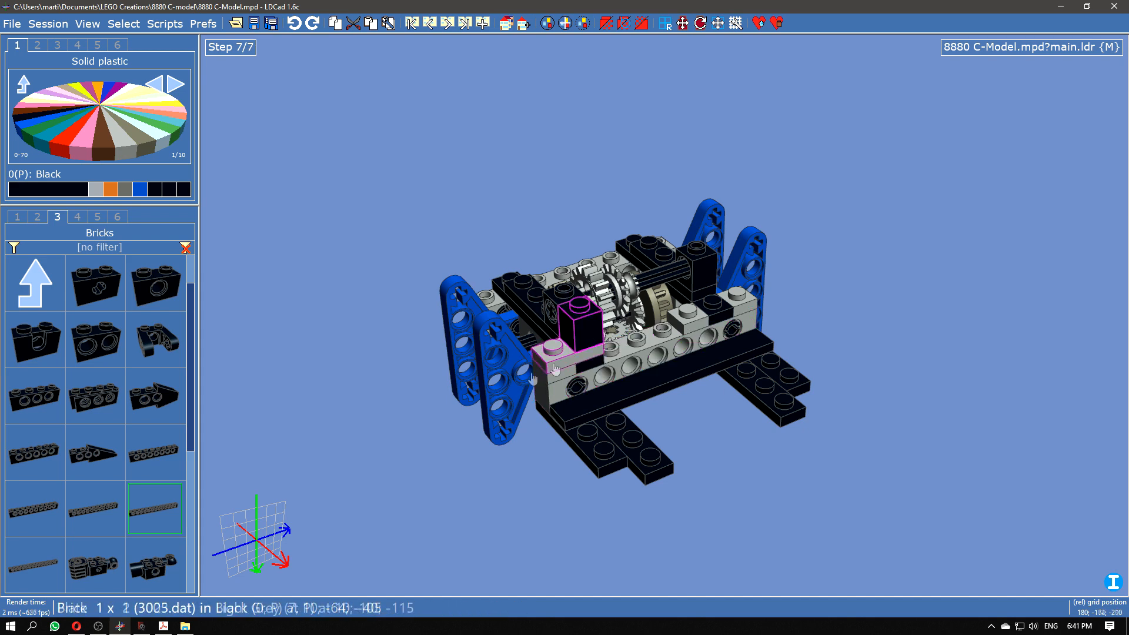
{"action": "left_click", "coordinate": [117, 217]}
{"action": "left_click_drag", "start_coordinate": [690, 434], "coordinate": [714, 437]}
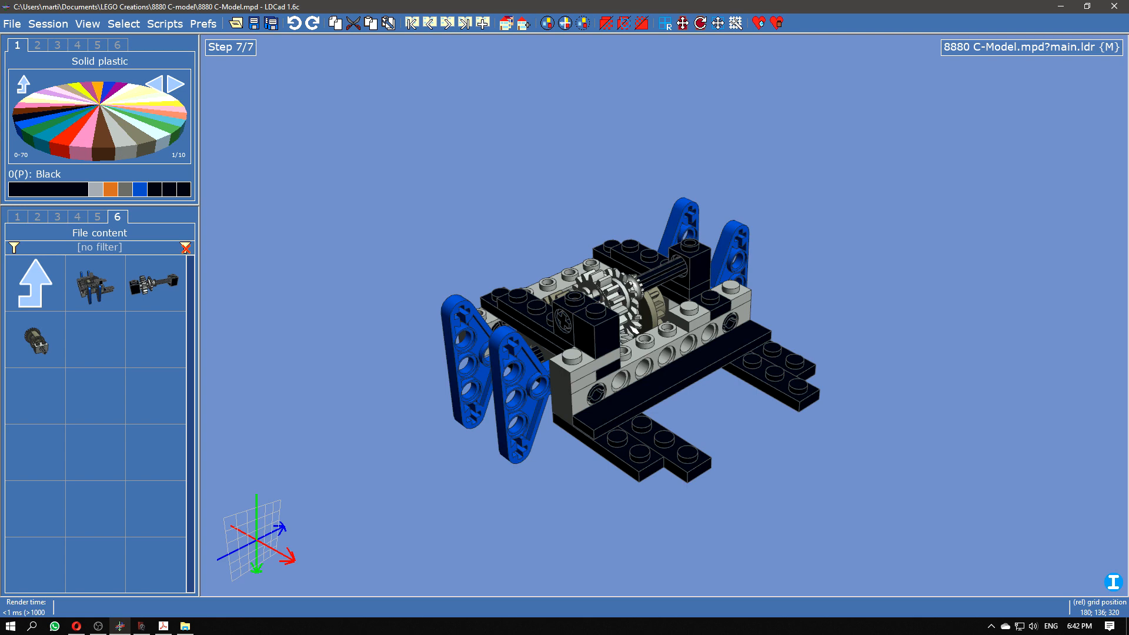
Step: Switch to the Big Boy instructions in Adobe Acrobat and examine the mirrored subassemblies on pages 117 to 121
{"action": "key", "text": "alt+Tab"}
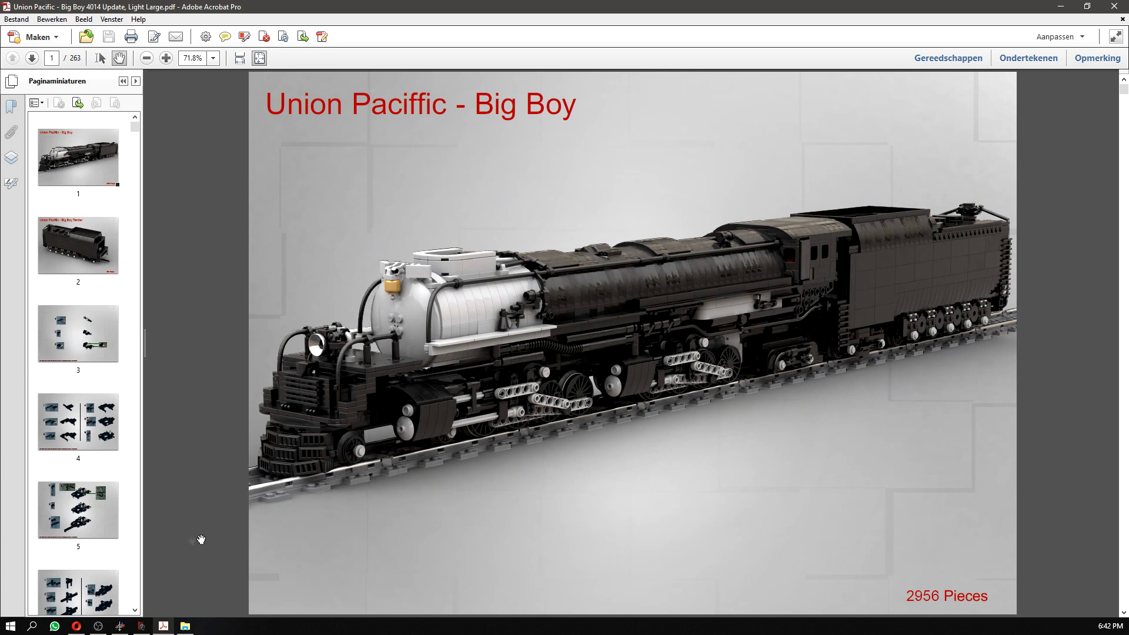
{"action": "scroll", "coordinate": [123, 303], "scroll_direction": "down", "scroll_amount": 20}
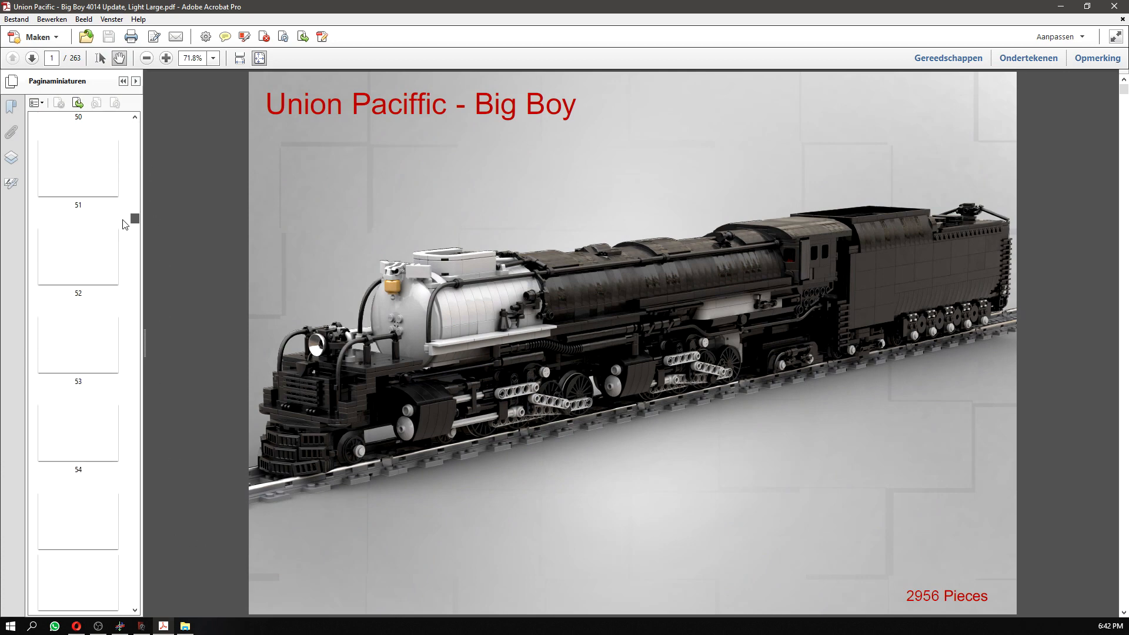
{"action": "scroll", "coordinate": [106, 318], "scroll_direction": "down", "scroll_amount": 15}
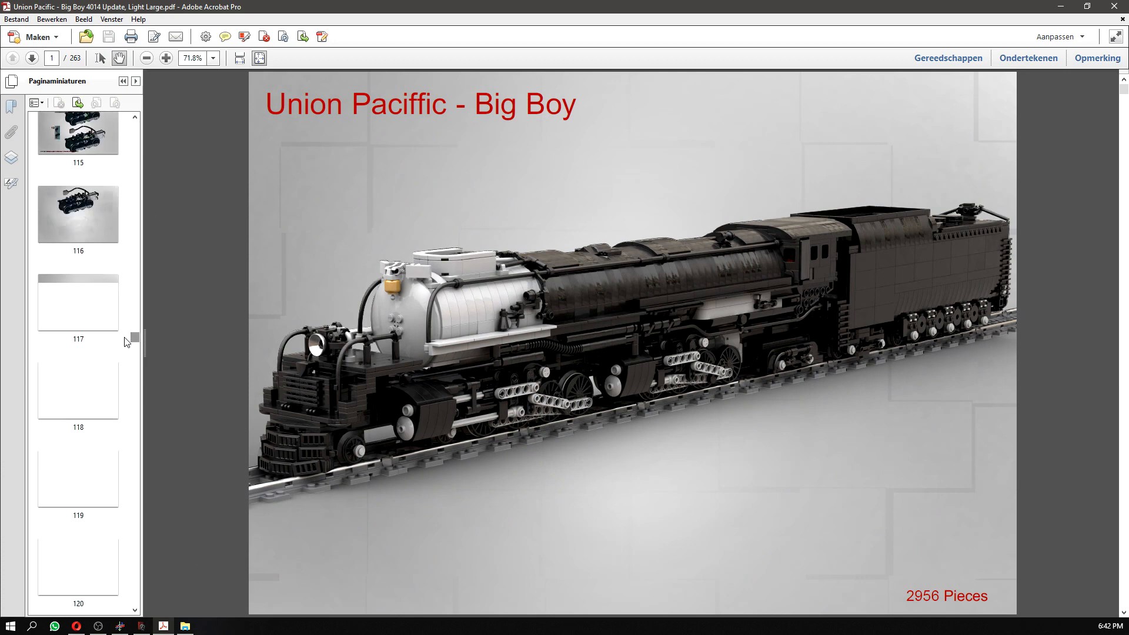
{"action": "scroll", "coordinate": [107, 427], "scroll_direction": "down", "scroll_amount": 1}
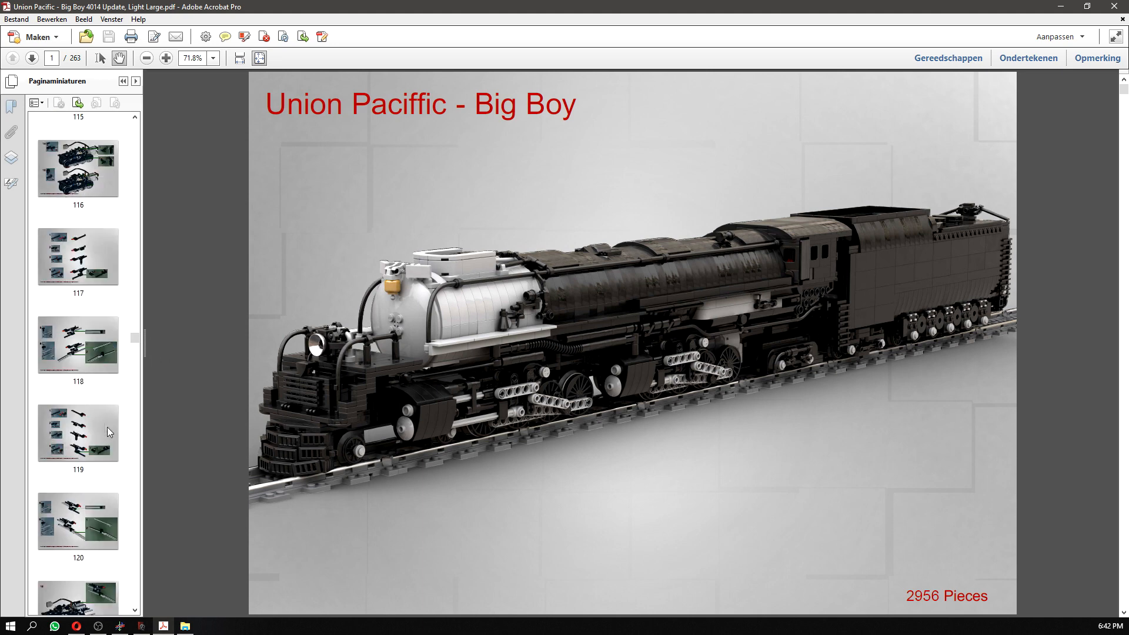
{"action": "scroll", "coordinate": [94, 404], "scroll_direction": "down", "scroll_amount": 1}
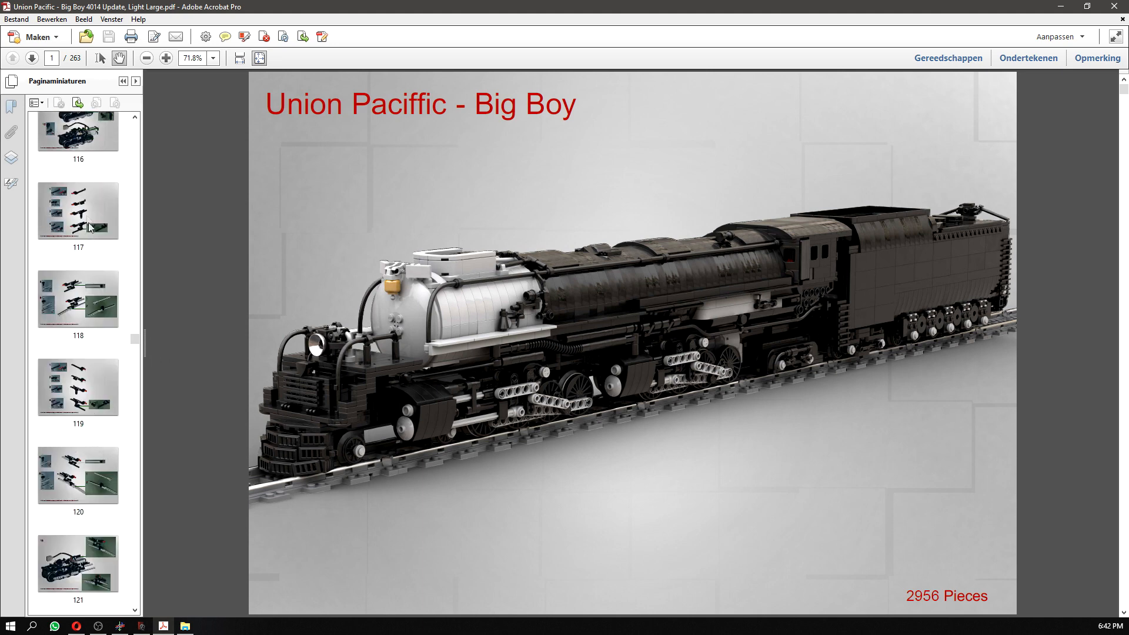
{"action": "left_click", "coordinate": [83, 206]}
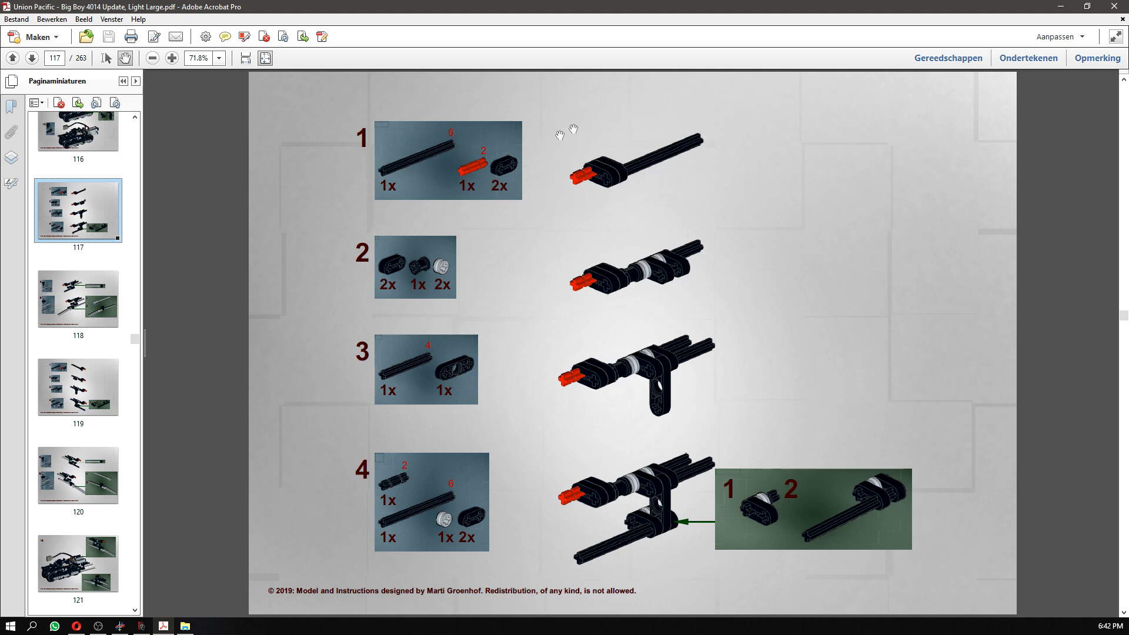
{"action": "scroll", "coordinate": [738, 321], "scroll_direction": "down", "scroll_amount": 1}
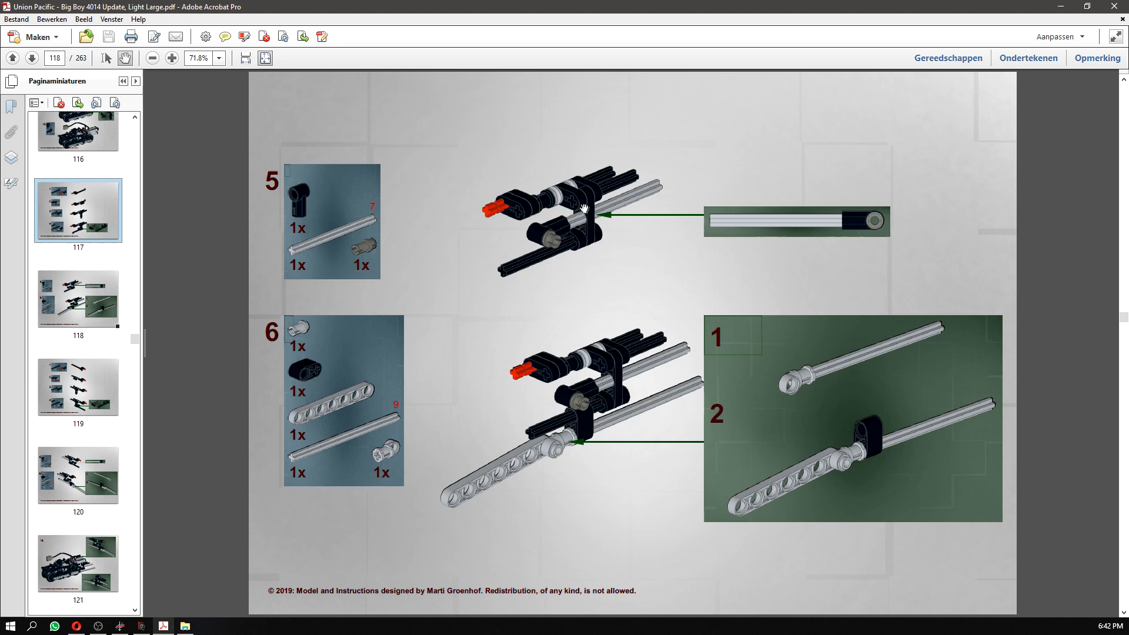
{"action": "scroll", "coordinate": [604, 281], "scroll_direction": "down", "scroll_amount": 1}
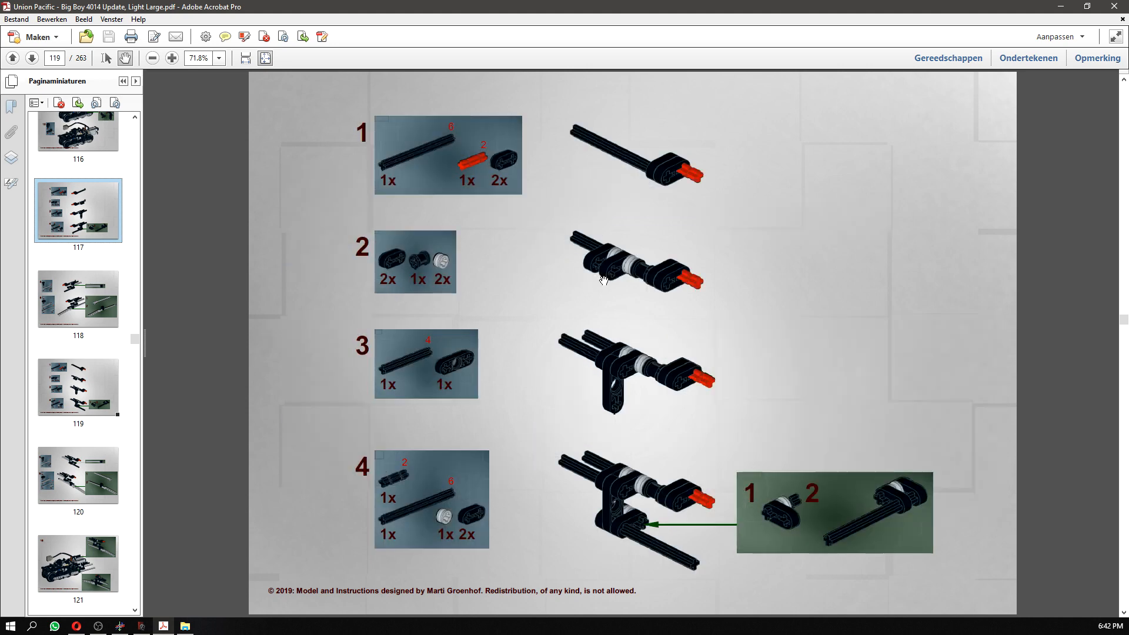
{"action": "scroll", "coordinate": [604, 281], "scroll_direction": "down", "scroll_amount": 1}
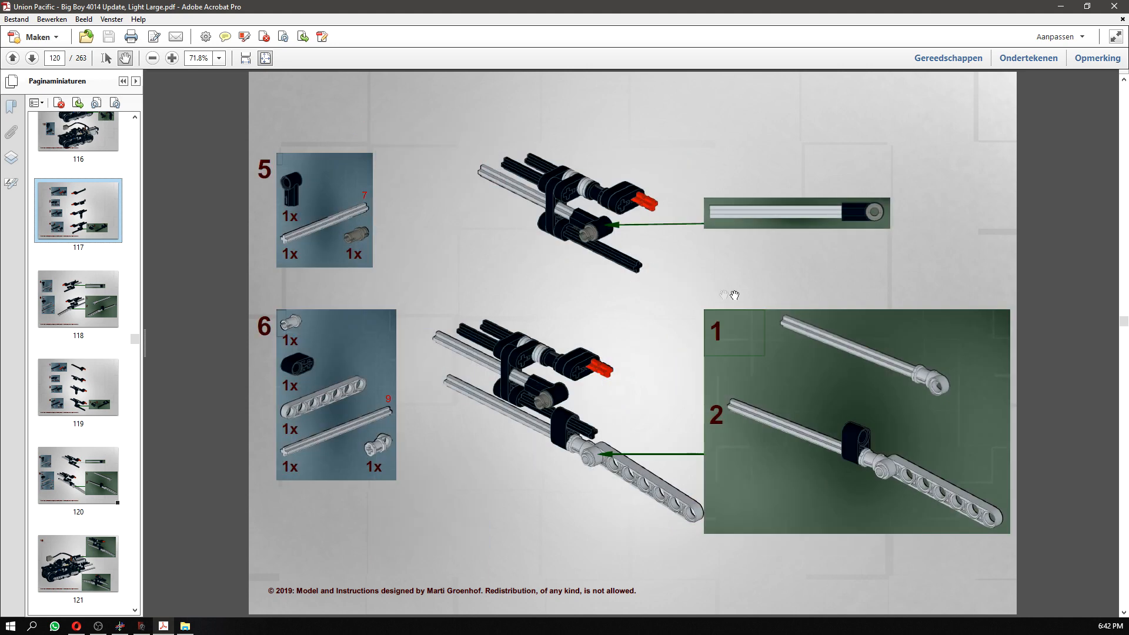
{"action": "scroll", "coordinate": [737, 313], "scroll_direction": "down", "scroll_amount": 1}
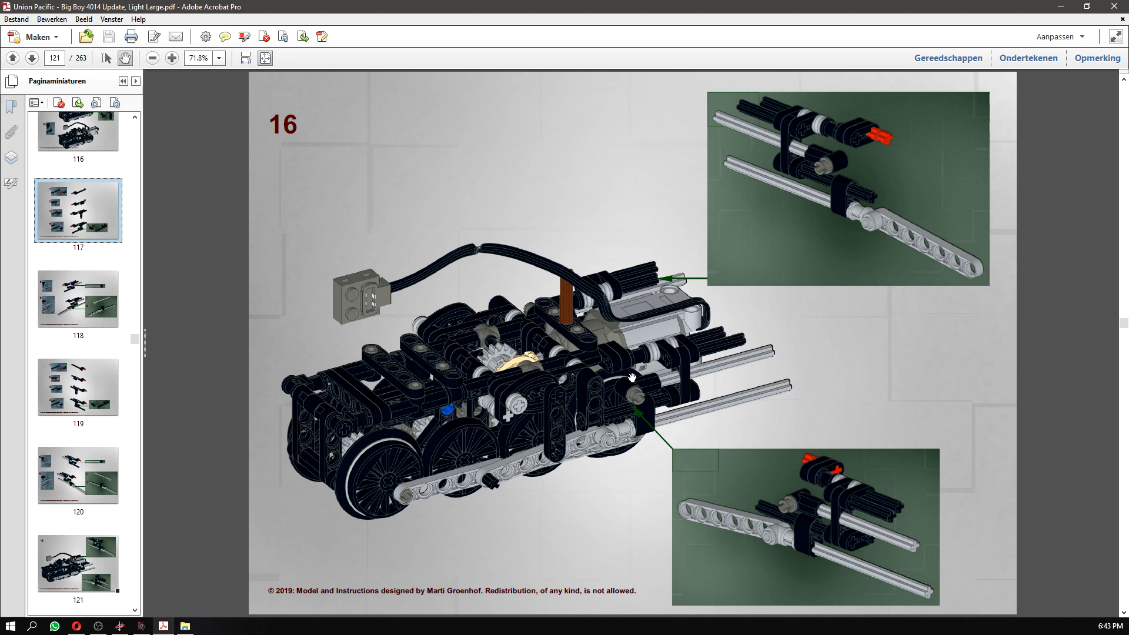
Step: Find page 235 of the Big Boy instructions and examine building step 23 with its lamp subassembly
{"action": "left_click_drag", "start_coordinate": [134, 339], "coordinate": [120, 494]}
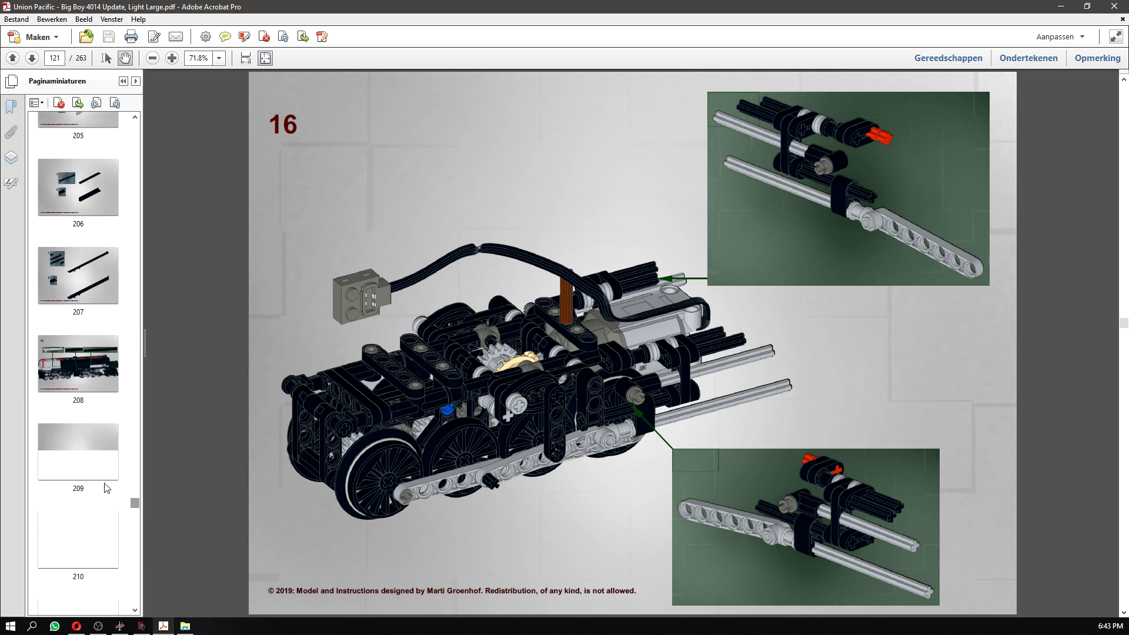
{"action": "left_click_drag", "start_coordinate": [135, 500], "coordinate": [131, 556]}
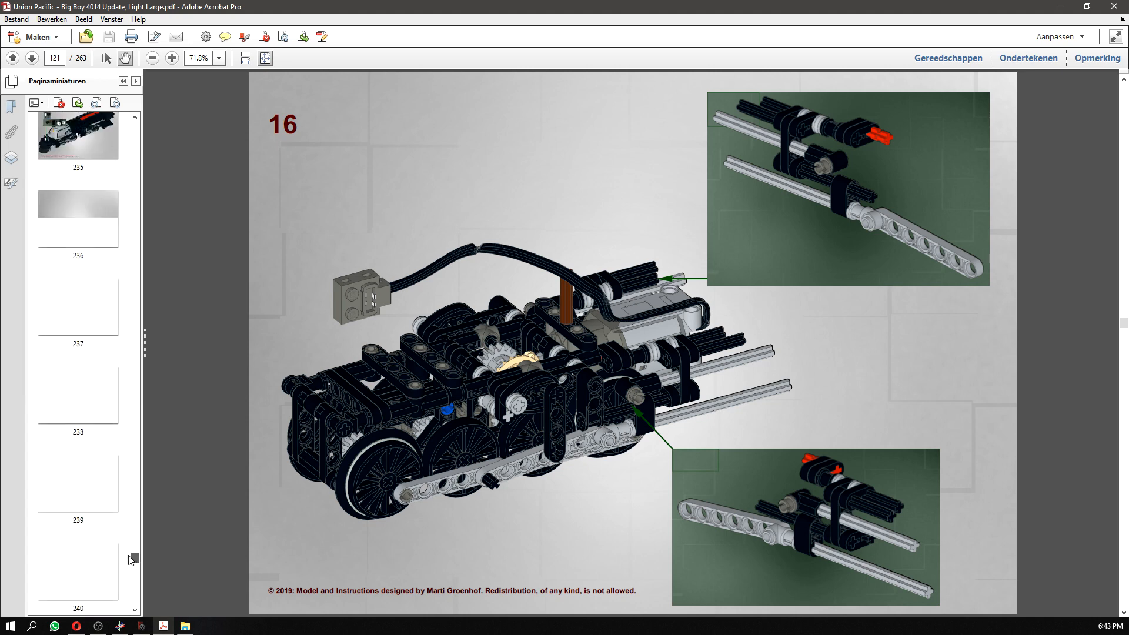
{"action": "scroll", "coordinate": [97, 471], "scroll_direction": "up", "scroll_amount": 3}
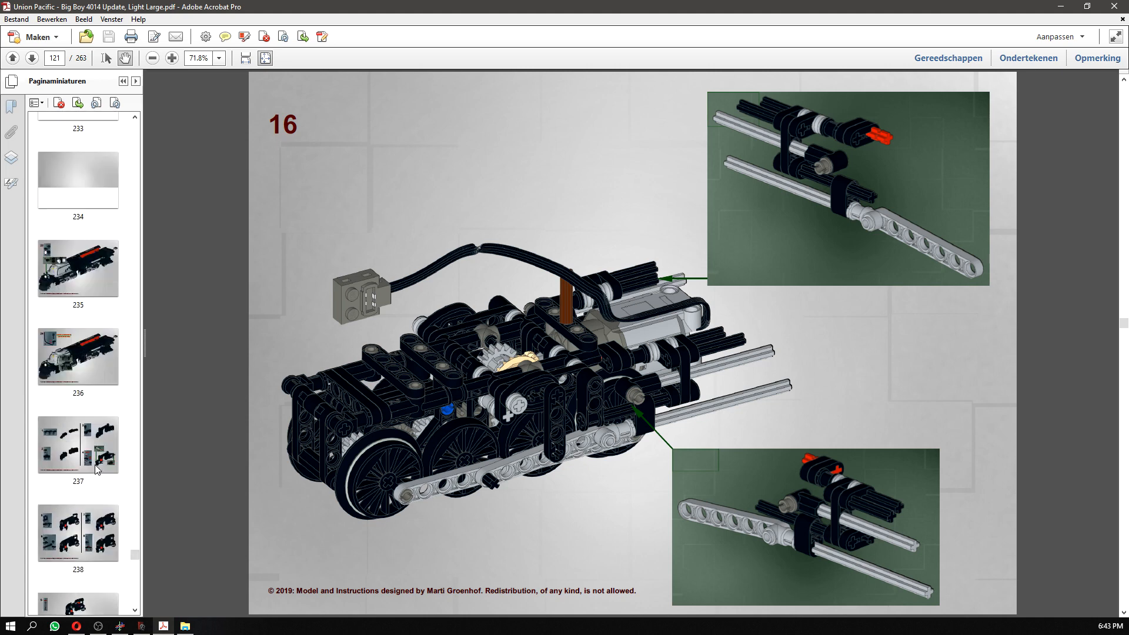
{"action": "left_click", "coordinate": [87, 270]}
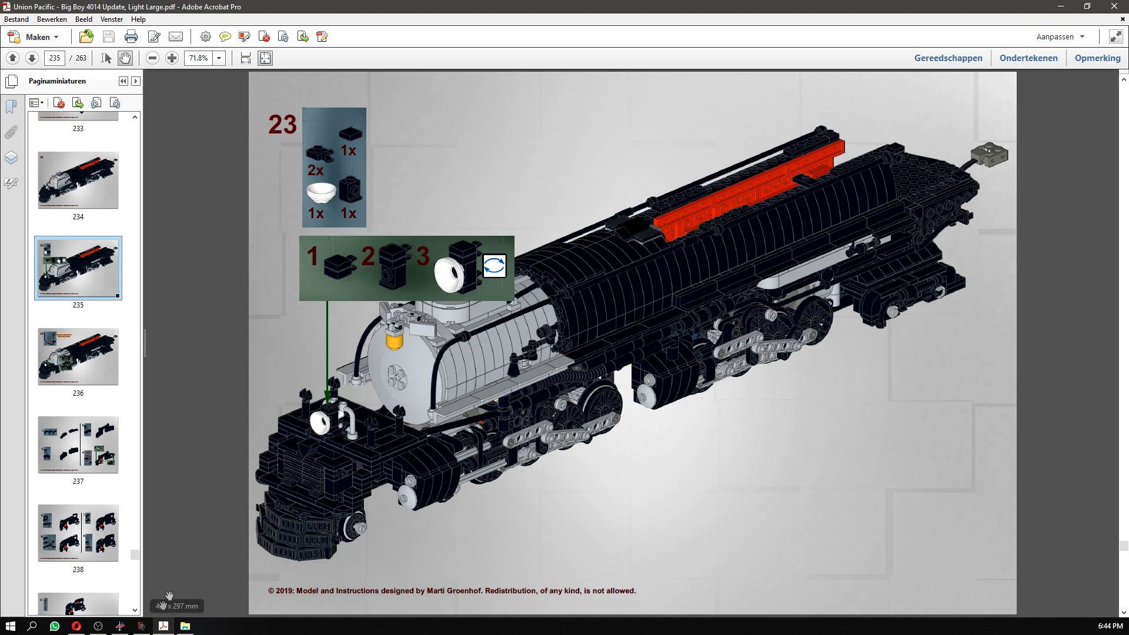
{"action": "left_click", "coordinate": [141, 627]}
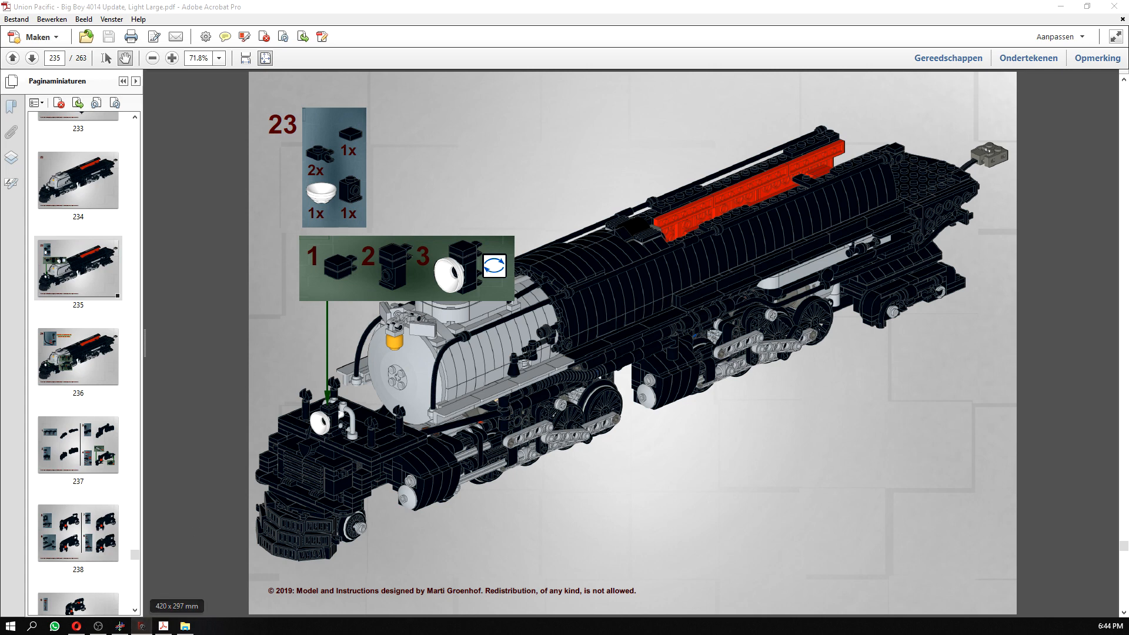
{"action": "left_click", "coordinate": [196, 440]}
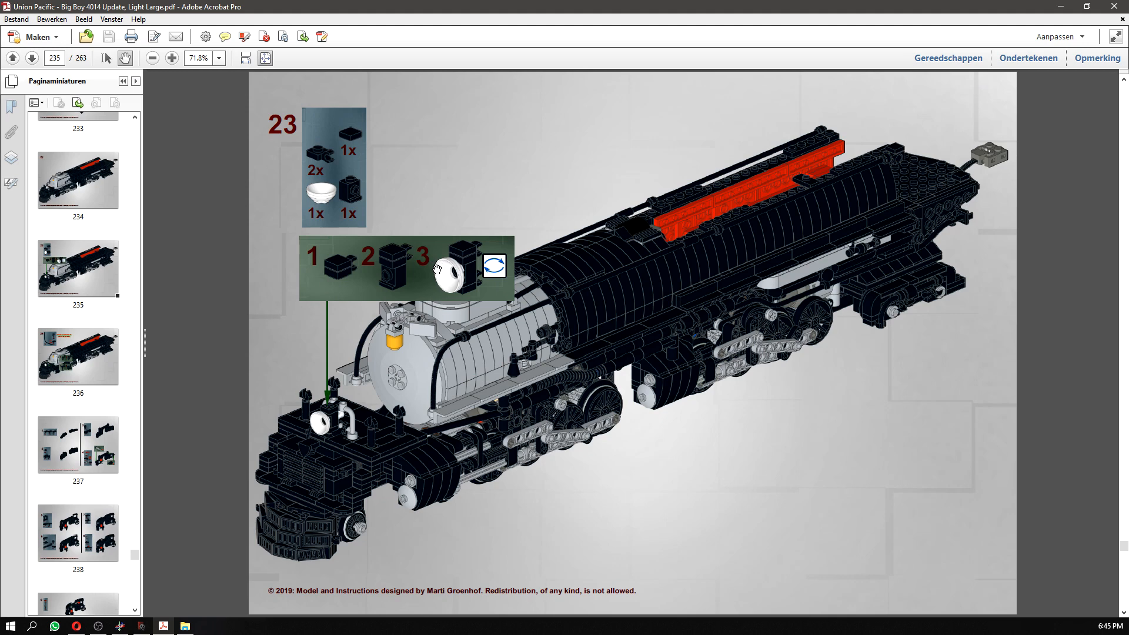
Step: Switch back to LDCad and examine the 8880 C-Model main assembly from the front and from above
{"action": "left_click", "coordinate": [119, 626]}
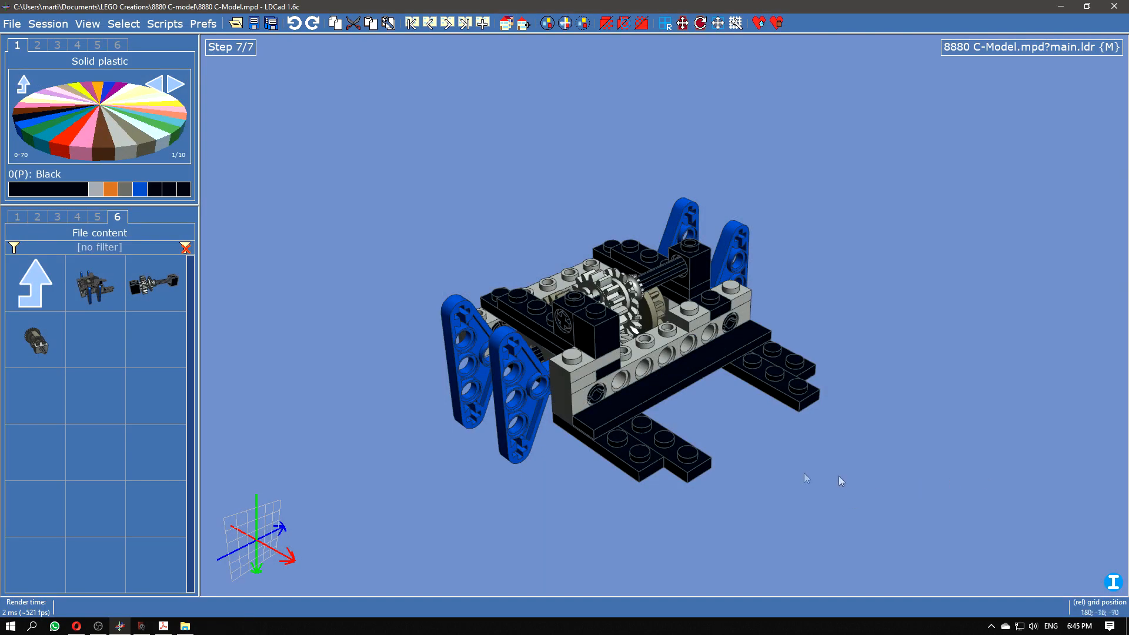
{"action": "middle_click_drag", "start_coordinate": [812, 502], "coordinate": [783, 471]}
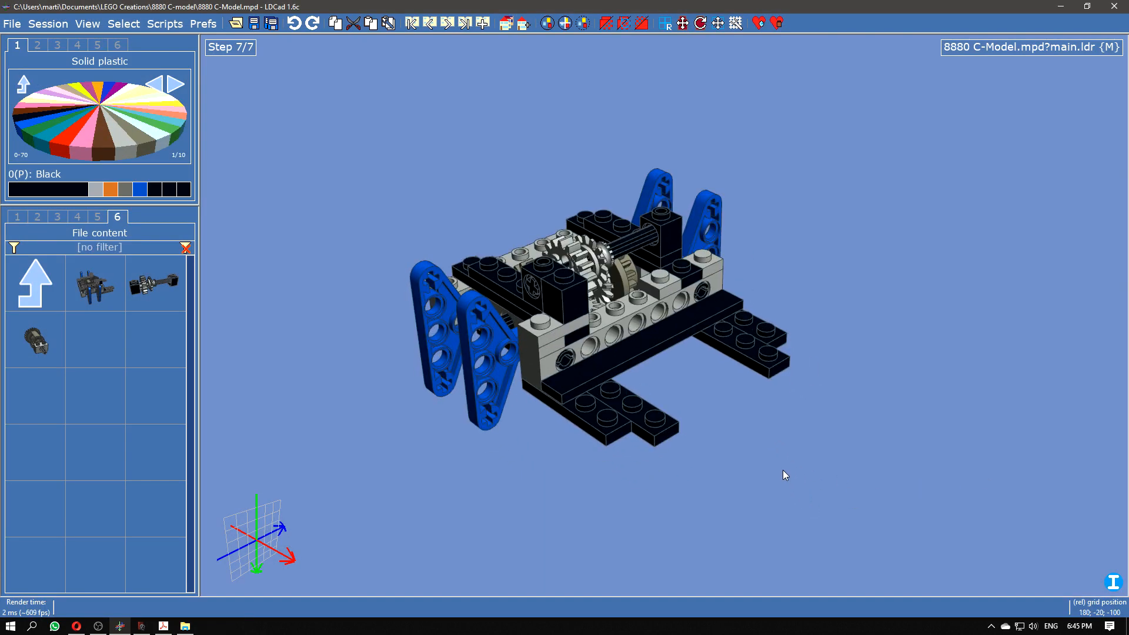
{"action": "right_click_drag", "start_coordinate": [782, 470], "coordinate": [801, 500]}
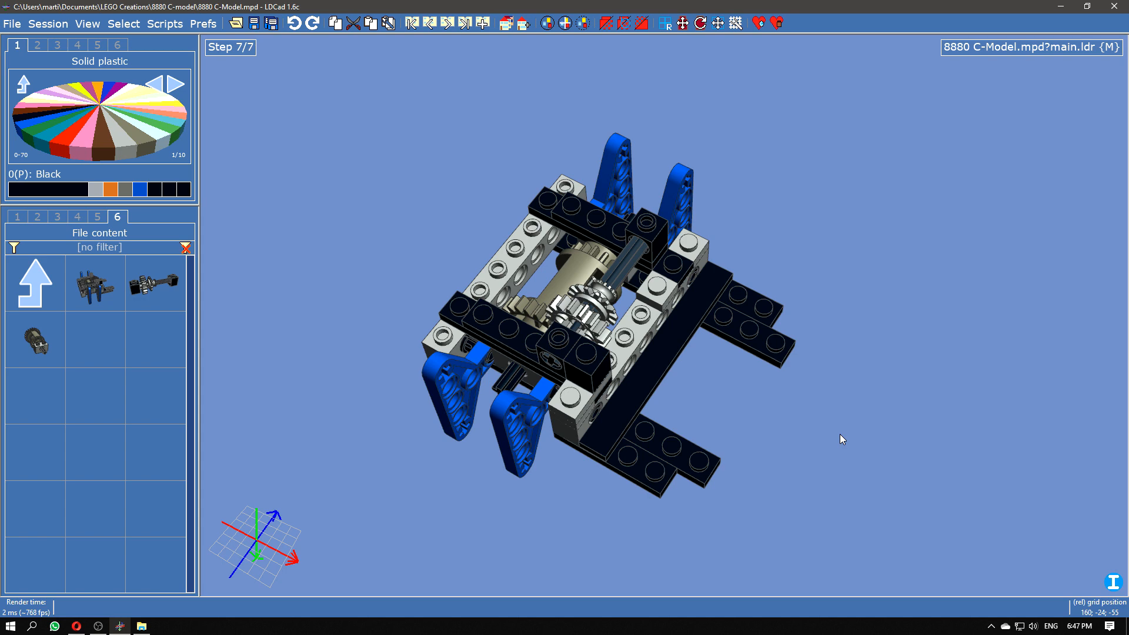
{"action": "right_click_drag", "start_coordinate": [784, 494], "coordinate": [839, 489]}
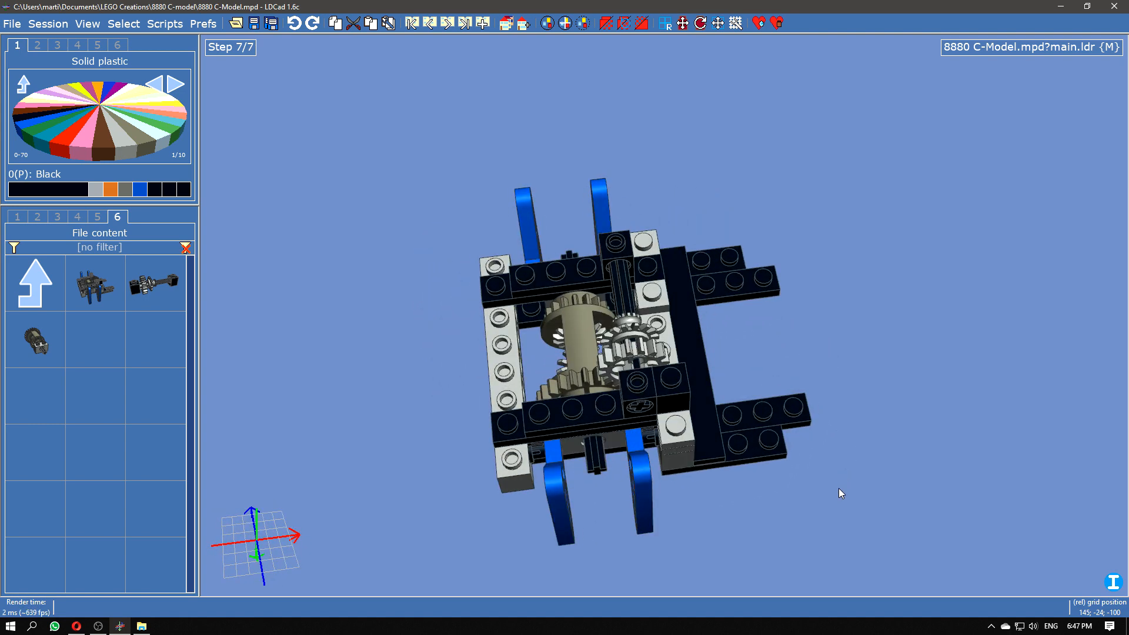
Step: Add a new submodel named "Frame front right" to the current file
{"action": "right_click_drag", "start_coordinate": [839, 488], "coordinate": [771, 438]}
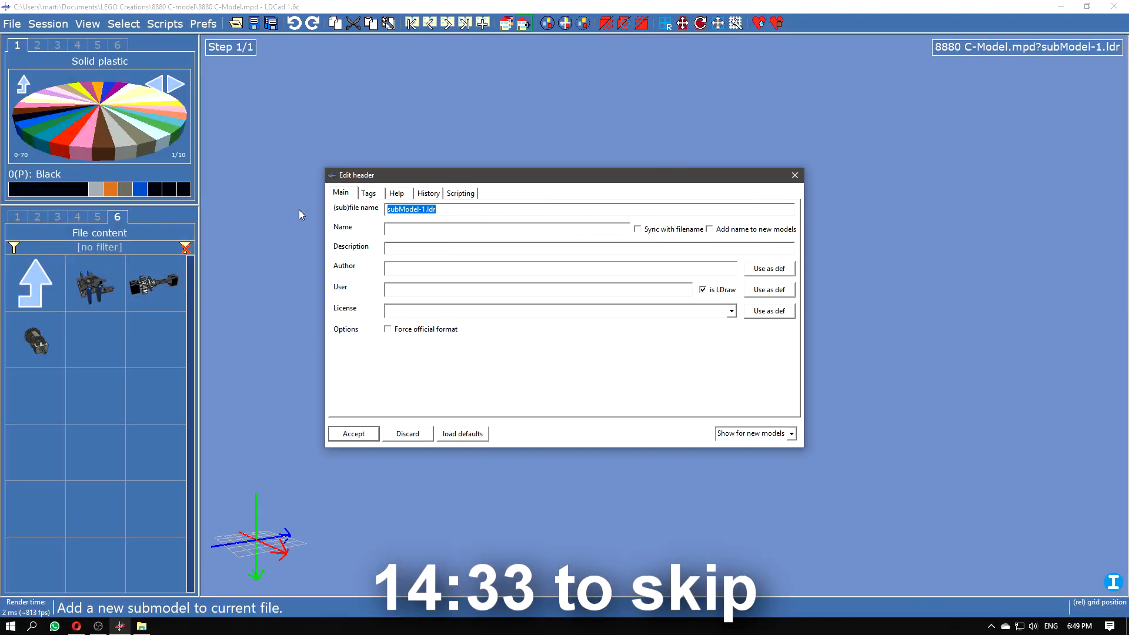
{"action": "type", "text": "Frame front"}
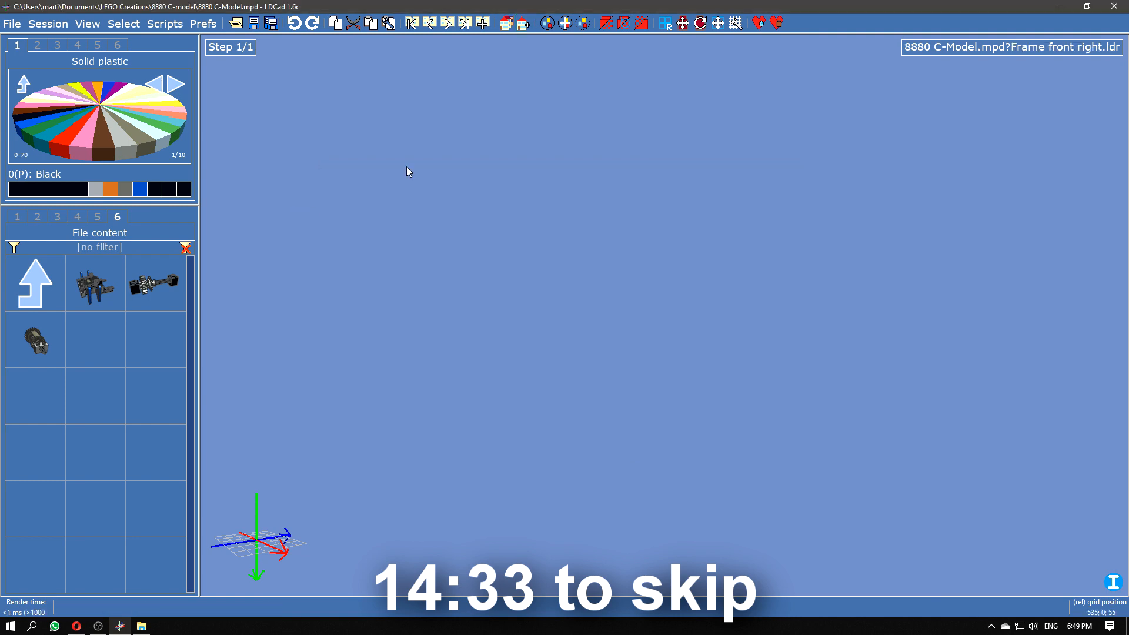
Step: Place a black 1 x 4 plate from the Normal plates group in the empty submodel
{"action": "left_click", "coordinate": [17, 216]}
{"action": "left_click_drag", "start_coordinate": [162, 408], "coordinate": [598, 287]}
{"action": "left_click_drag", "start_coordinate": [584, 345], "coordinate": [677, 406]}
Step: Place a black 1 x 3 plate perpendicular to the 1 x 4 plate at X=25, Y=8, Z=-20
{"action": "left_click_drag", "start_coordinate": [134, 292], "coordinate": [587, 370]}
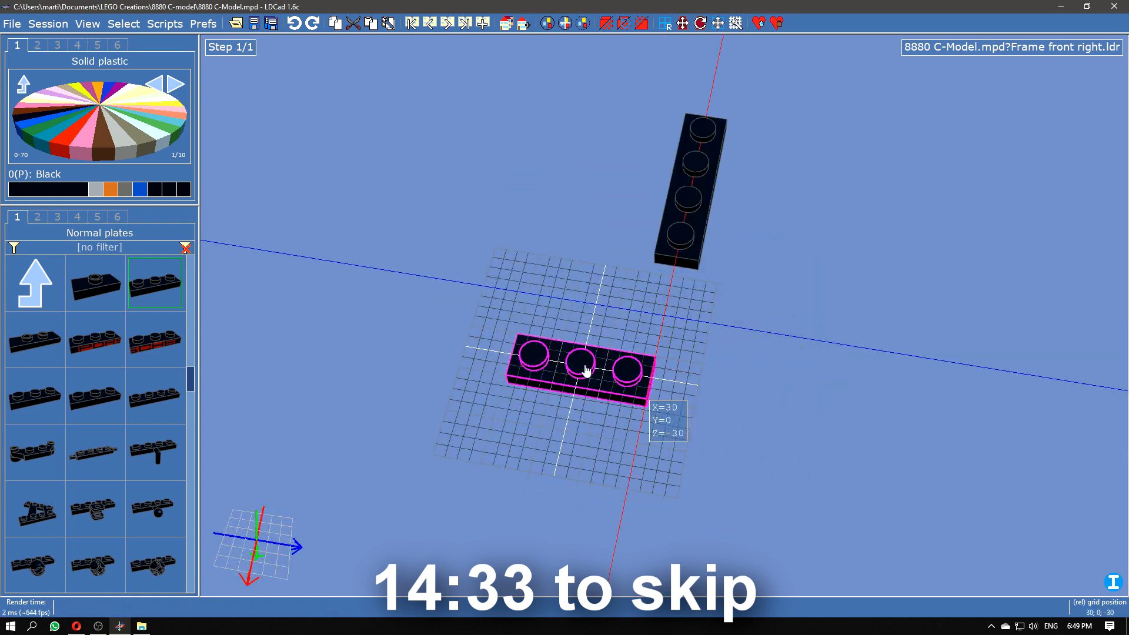
{"action": "right_click_drag", "start_coordinate": [587, 371], "coordinate": [676, 474]}
{"action": "right_click_drag", "start_coordinate": [844, 398], "coordinate": [735, 447]}
Step: Place a black 1 x 2 plate on the end studs of the 1 x 4 plate at X=-90, Y=-8, Z=0
{"action": "scroll", "coordinate": [150, 344], "scroll_direction": "up", "scroll_amount": 3}
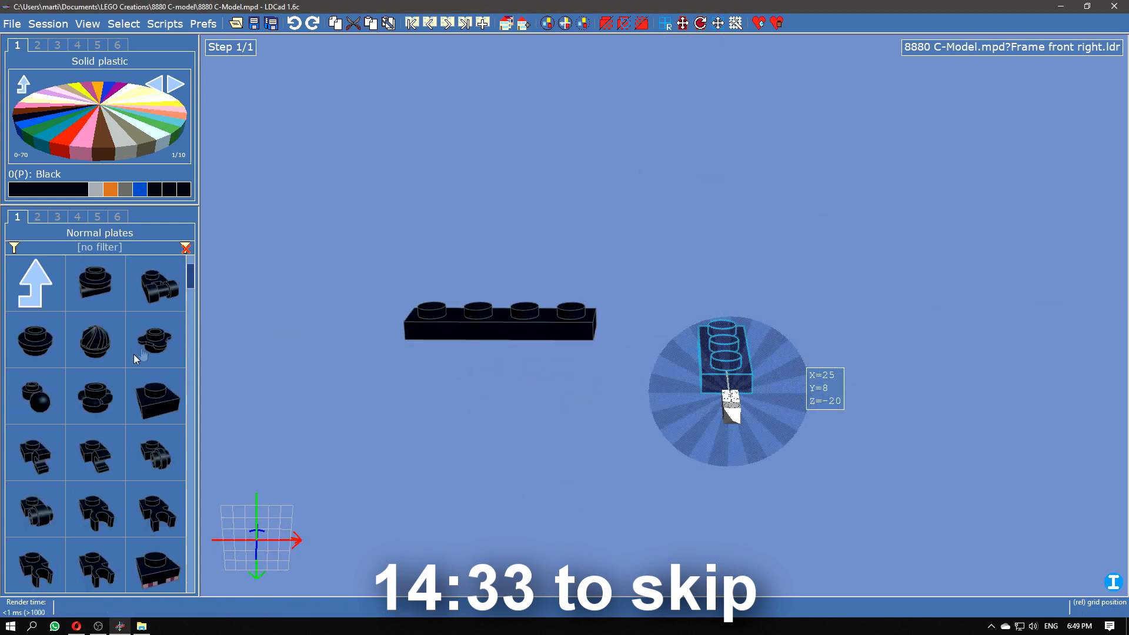
{"action": "left_click_drag", "start_coordinate": [133, 354], "coordinate": [459, 312]}
{"action": "scroll", "coordinate": [109, 470], "scroll_direction": "down", "scroll_amount": 5}
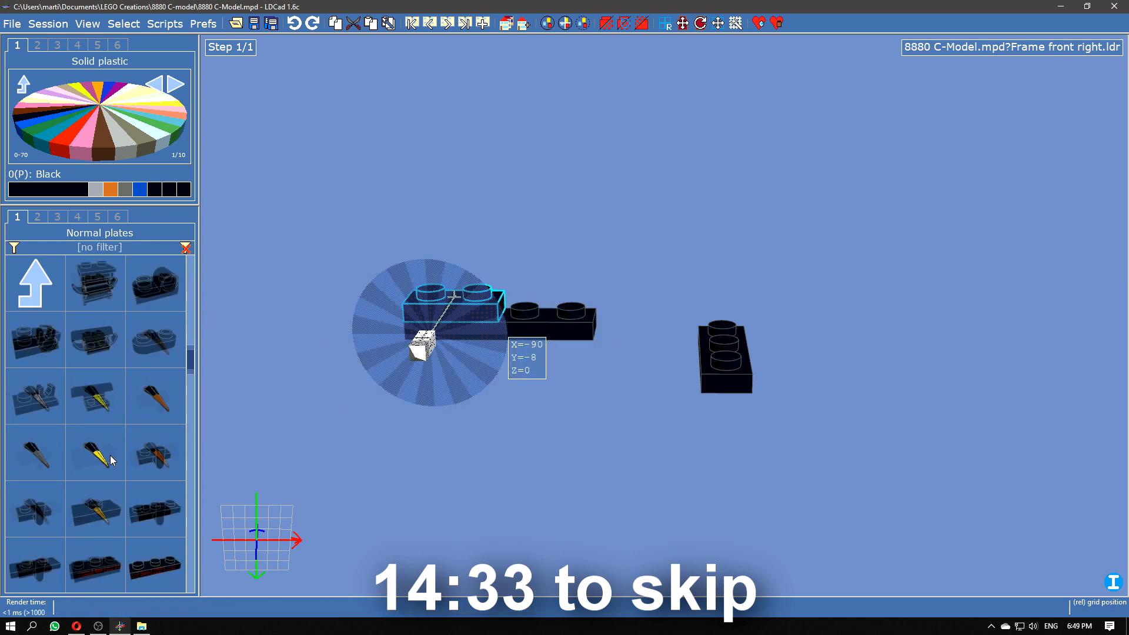
Step: Place a black 2 x 2 corner plate on the free studs of the 1 x 4 plate, beside the 1 x 2 plate
{"action": "left_click_drag", "start_coordinate": [95, 395], "coordinate": [549, 429]}
{"action": "right_click_drag", "start_coordinate": [550, 430], "coordinate": [620, 219]}
{"action": "left_click_drag", "start_coordinate": [620, 219], "coordinate": [587, 244]}
{"action": "left_click_drag", "start_coordinate": [560, 194], "coordinate": [382, 157]}
{"action": "right_click_drag", "start_coordinate": [383, 157], "coordinate": [345, 214]}
Step: Place a black 1 x 8 Technic brick over the plates and move the 1 x 3 plate under its free end at X=60, Y=-8, Z=-20
{"action": "left_click", "coordinate": [345, 214]}
{"action": "key", "text": "8"}
{"action": "left_click", "coordinate": [57, 217]}
{"action": "left_click_drag", "start_coordinate": [154, 451], "coordinate": [641, 264]}
{"action": "left_click_drag", "start_coordinate": [744, 353], "coordinate": [827, 295]}
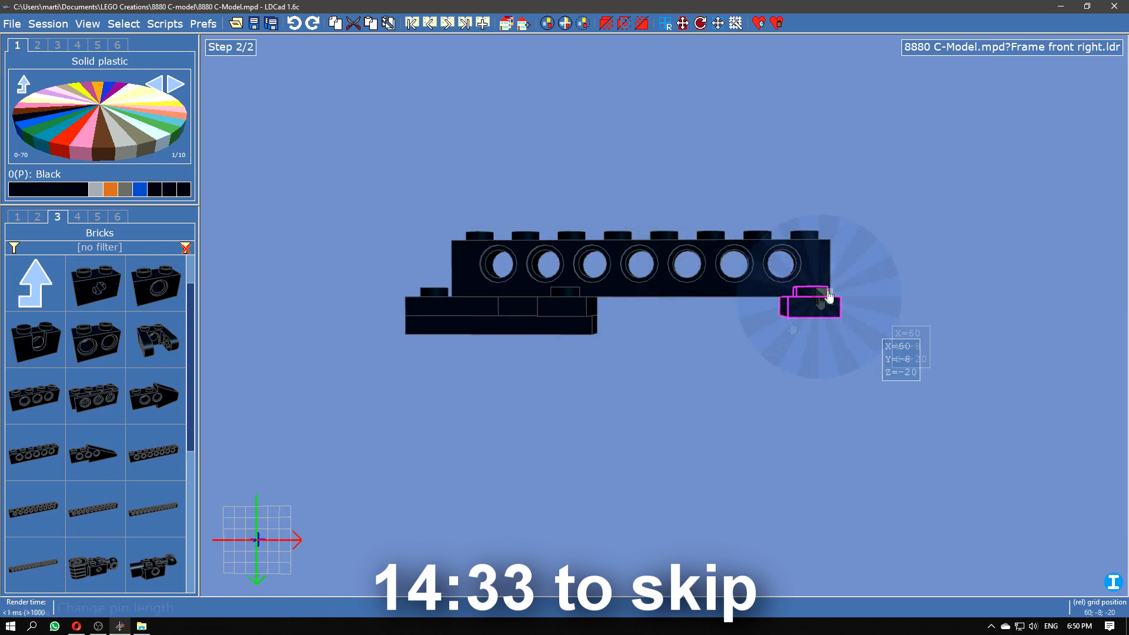
Step: Place a Light Grey 1 x 2 Technic brick with hole on the 1 x 3 plate at X=60, Y=-32, Z=-30
{"action": "right_click_drag", "start_coordinate": [827, 296], "coordinate": [700, 416]}
{"action": "key", "text": "c"}
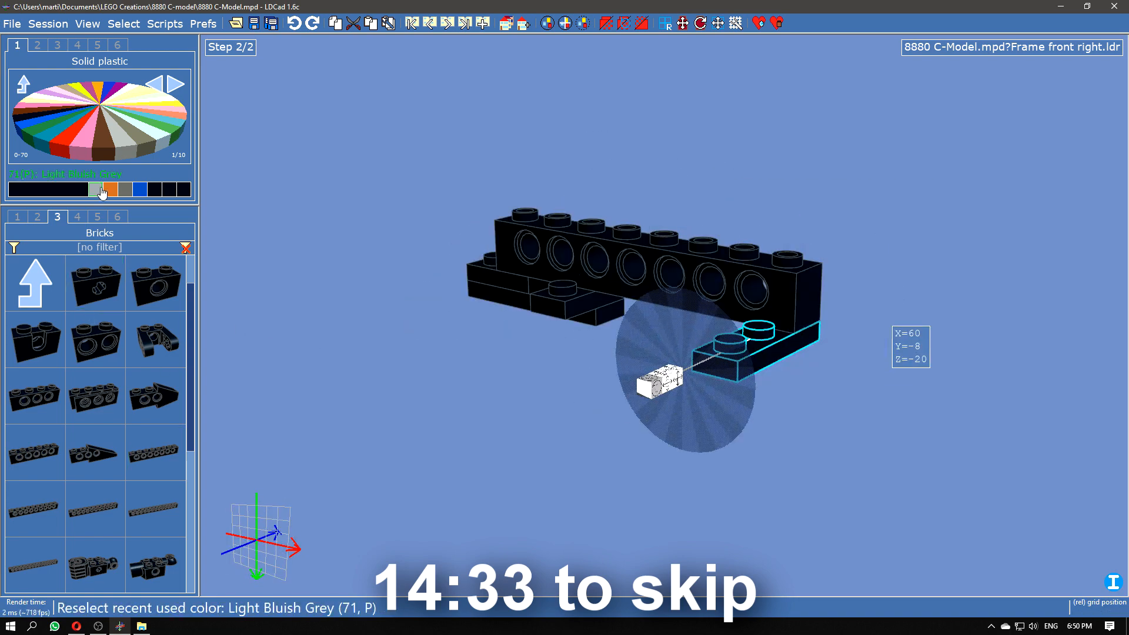
{"action": "right_click_drag", "start_coordinate": [635, 425], "coordinate": [654, 377]}
{"action": "left_click", "coordinate": [110, 288]}
{"action": "left_click", "coordinate": [115, 353]}
{"action": "left_click", "coordinate": [97, 190]}
{"action": "left_click", "coordinate": [122, 148]}
{"action": "left_click_drag", "start_coordinate": [706, 200], "coordinate": [822, 277]}
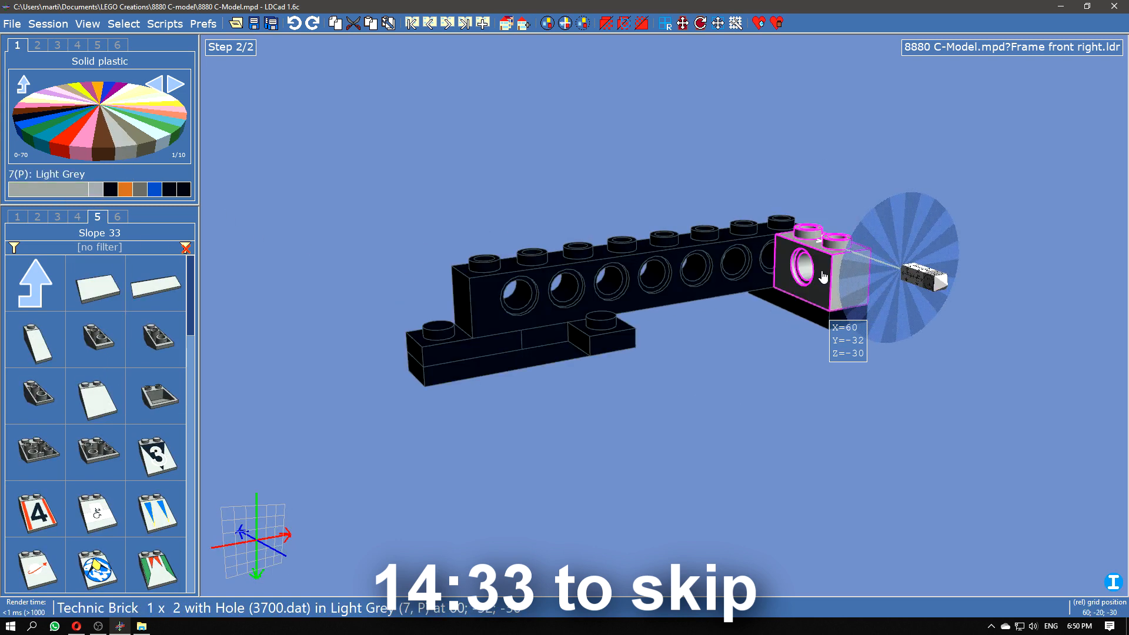
{"action": "key", "text": "Escape"}
Step: Place a black 3 x 1 inverted slope 33 (4287c) against the Technic brick's end and add a new building step
{"action": "left_click", "coordinate": [110, 189]}
{"action": "left_click_drag", "start_coordinate": [35, 395], "coordinate": [404, 280]}
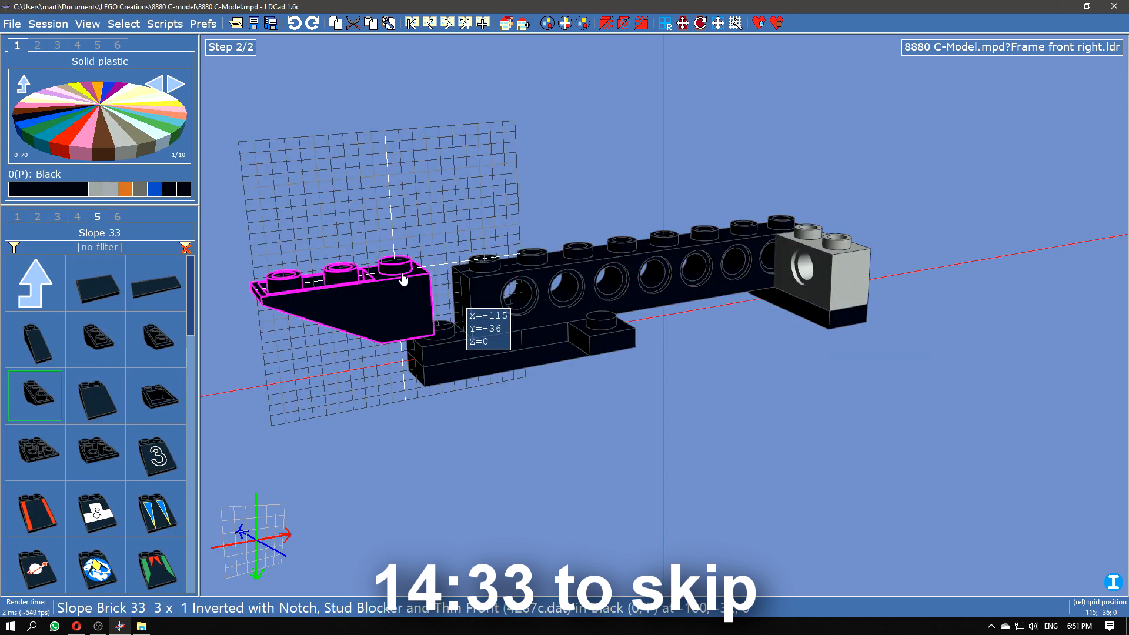
{"action": "left_click", "coordinate": [483, 23]}
Step: Delete the stray empty subfile subModel-1 and return to the Frame front right submodel
{"action": "left_click", "coordinate": [117, 216]}
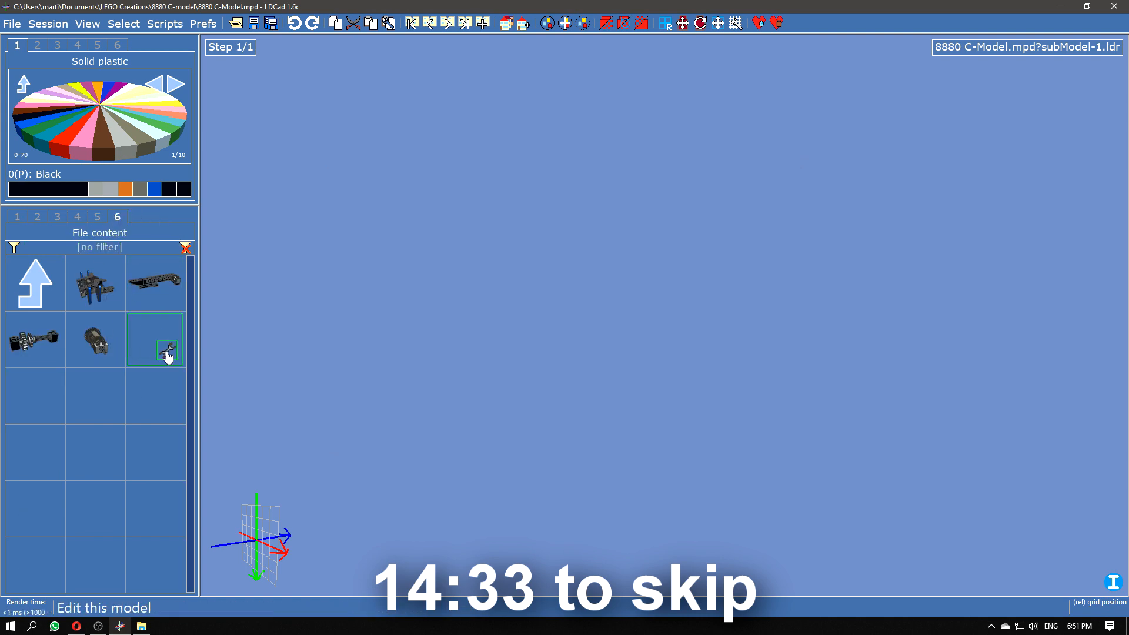
{"action": "left_click", "coordinate": [162, 300]}
{"action": "right_click", "coordinate": [164, 301]}
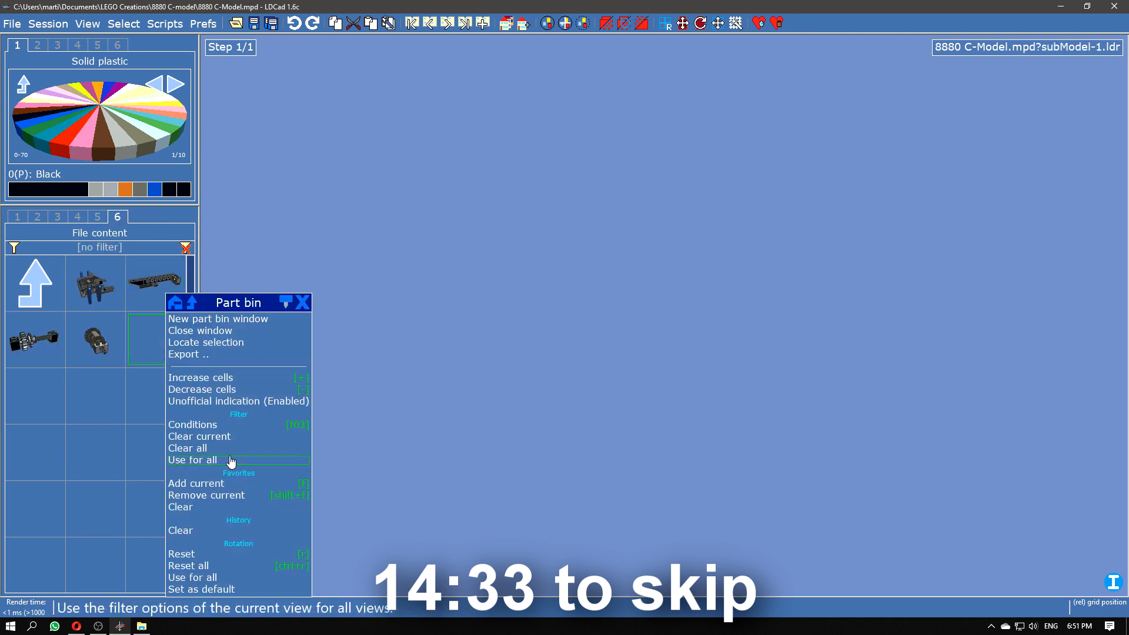
{"action": "left_click", "coordinate": [48, 24]}
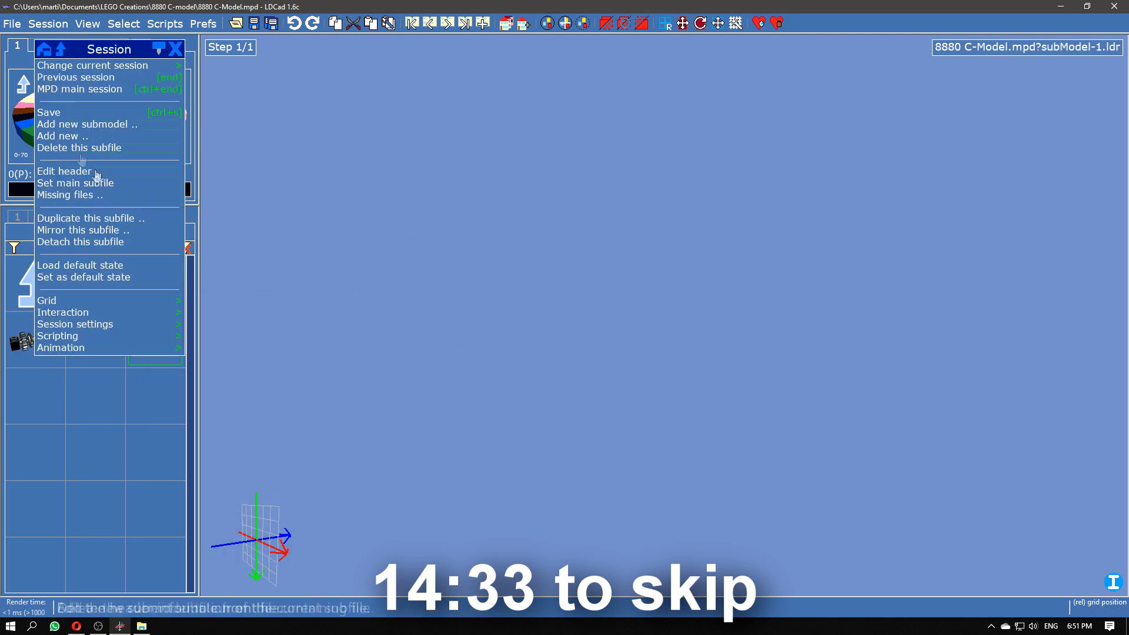
{"action": "left_click", "coordinate": [65, 70]}
Step: Place a black 1 x 6 plate from the Normal plates group across the studs of the slope and the Technic brick
{"action": "left_click", "coordinate": [446, 320]}
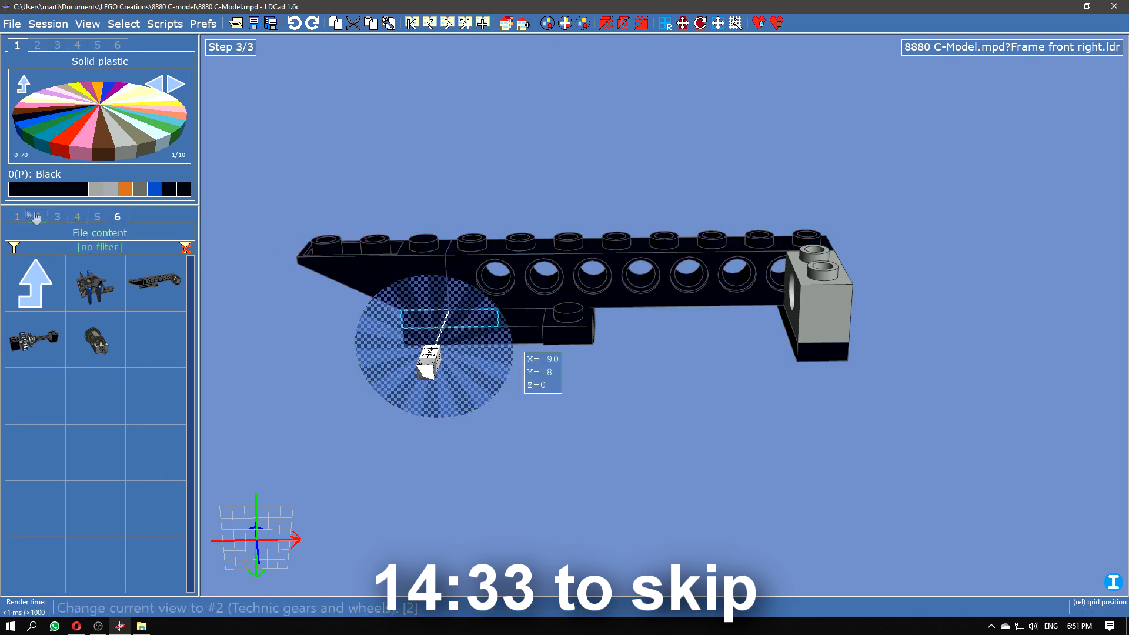
{"action": "left_click", "coordinate": [17, 217]}
{"action": "scroll", "coordinate": [121, 391], "scroll_direction": "up", "scroll_amount": 1}
{"action": "left_click_drag", "start_coordinate": [155, 452], "coordinate": [496, 228]}
{"action": "left_click_drag", "start_coordinate": [412, 377], "coordinate": [376, 441]}
Step: Place a black 2 x 2 corner plate joining the 1 x 8 Technic brick to the Light Grey brick
{"action": "scroll", "coordinate": [51, 438], "scroll_direction": "down", "scroll_amount": 3}
{"action": "left_click_drag", "start_coordinate": [94, 452], "coordinate": [784, 282]}
{"action": "left_click_drag", "start_coordinate": [714, 365], "coordinate": [776, 507]}
{"action": "left_click", "coordinate": [777, 507]}
{"action": "left_click_drag", "start_coordinate": [604, 477], "coordinate": [620, 471]}
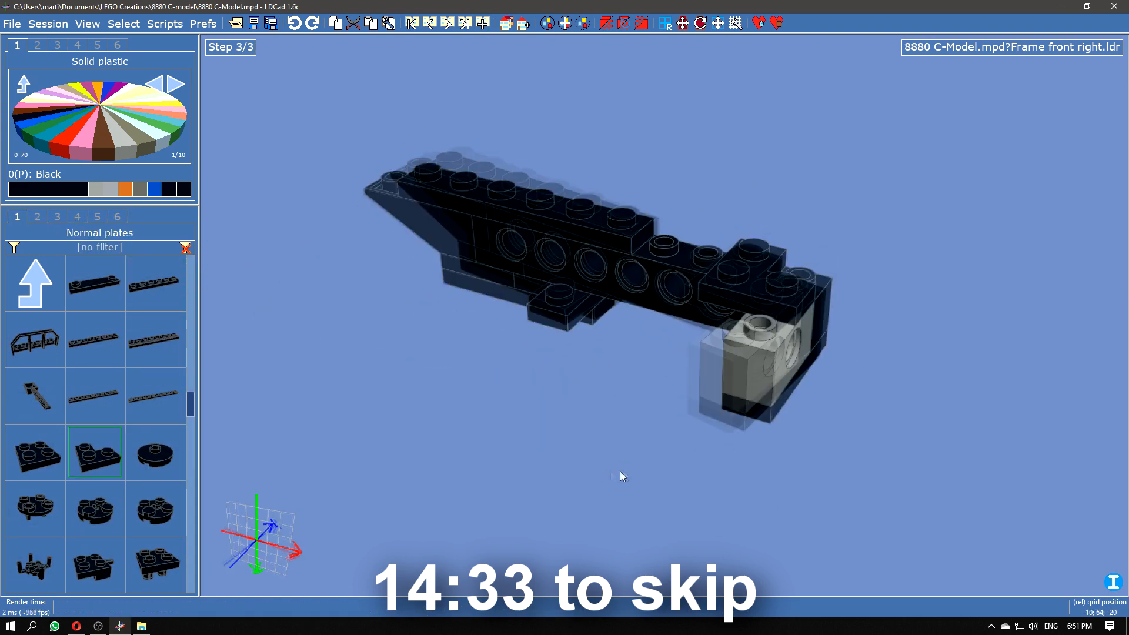
Step: Place a Light Grey toothed bush from the Connectors and pins group at a hole of the 1 x 8 Technic brick
{"action": "left_click", "coordinate": [97, 217]}
{"action": "left_click", "coordinate": [37, 216]}
{"action": "left_click", "coordinate": [57, 216]}
{"action": "scroll", "coordinate": [35, 406], "scroll_direction": "down", "scroll_amount": 3}
{"action": "left_click_drag", "start_coordinate": [33, 417], "coordinate": [677, 298]}
Step: Place a Light Grey axle connector on the opposite face of the 1 x 8 Technic brick, in line with the toothed bush
{"action": "scroll", "coordinate": [154, 450], "scroll_direction": "down", "scroll_amount": 2}
{"action": "left_click_drag", "start_coordinate": [155, 452], "coordinate": [669, 247]}
{"action": "right_click_drag", "start_coordinate": [669, 247], "coordinate": [553, 353]}
{"action": "left_click", "coordinate": [587, 383]}
{"action": "left_click", "coordinate": [721, 294]}
{"action": "right_click_drag", "start_coordinate": [815, 282], "coordinate": [706, 317]}
{"action": "left_click_drag", "start_coordinate": [594, 347], "coordinate": [650, 312]}
{"action": "right_click_drag", "start_coordinate": [650, 312], "coordinate": [521, 74]}
Step: Step back and forth through the building steps to review the assembly
{"action": "double_click", "coordinate": [429, 23]}
{"action": "right_click_drag", "start_coordinate": [530, 276], "coordinate": [618, 235]}
{"action": "left_click", "coordinate": [447, 23]}
{"action": "left_click", "coordinate": [447, 24]}
{"action": "left_click", "coordinate": [447, 24]}
{"action": "left_click", "coordinate": [447, 23]}
{"action": "left_click", "coordinate": [447, 24]}
{"action": "left_click", "coordinate": [1109, 498]}
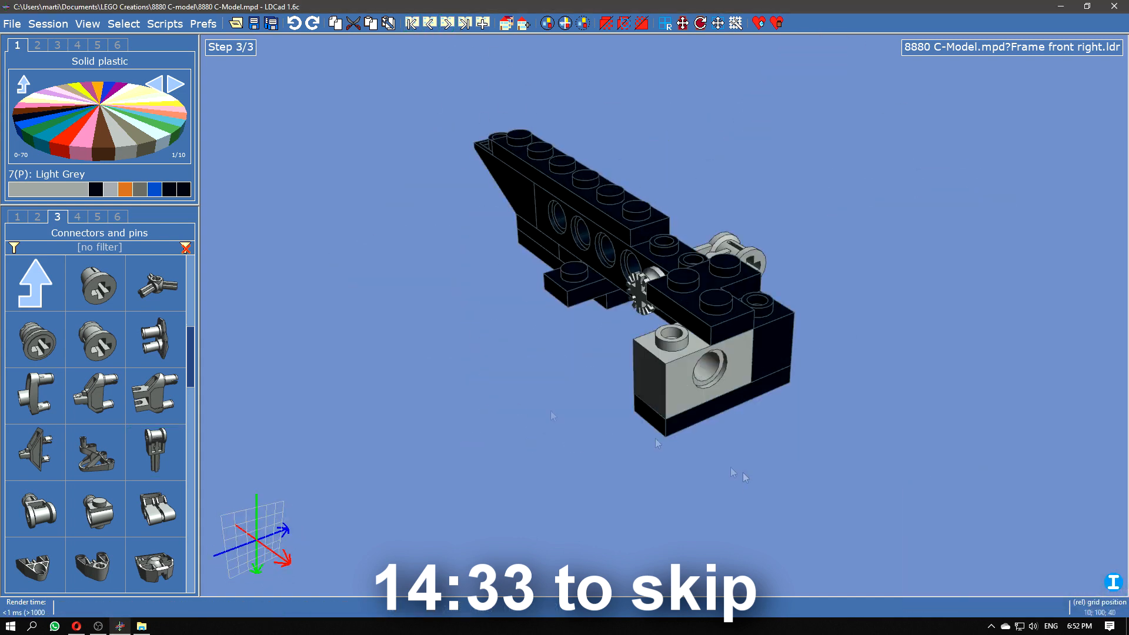
Step: Insert the Frame front right submodel into the main model beside the gearbox and add a new building step
{"action": "key", "text": "ctrl+Tab"}
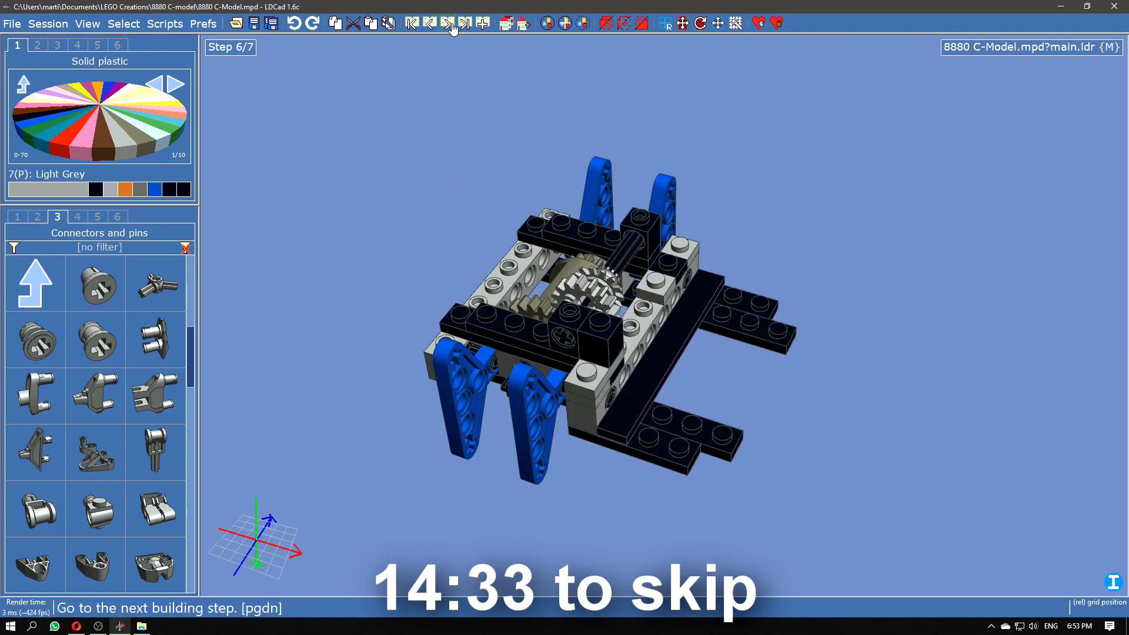
{"action": "left_click", "coordinate": [117, 217]}
{"action": "left_click_drag", "start_coordinate": [155, 282], "coordinate": [597, 197]}
{"action": "left_click_drag", "start_coordinate": [853, 247], "coordinate": [764, 341]}
{"action": "left_click_drag", "start_coordinate": [720, 306], "coordinate": [738, 207]}
{"action": "left_click_drag", "start_coordinate": [823, 353], "coordinate": [756, 164]}
{"action": "left_click", "coordinate": [483, 23]}
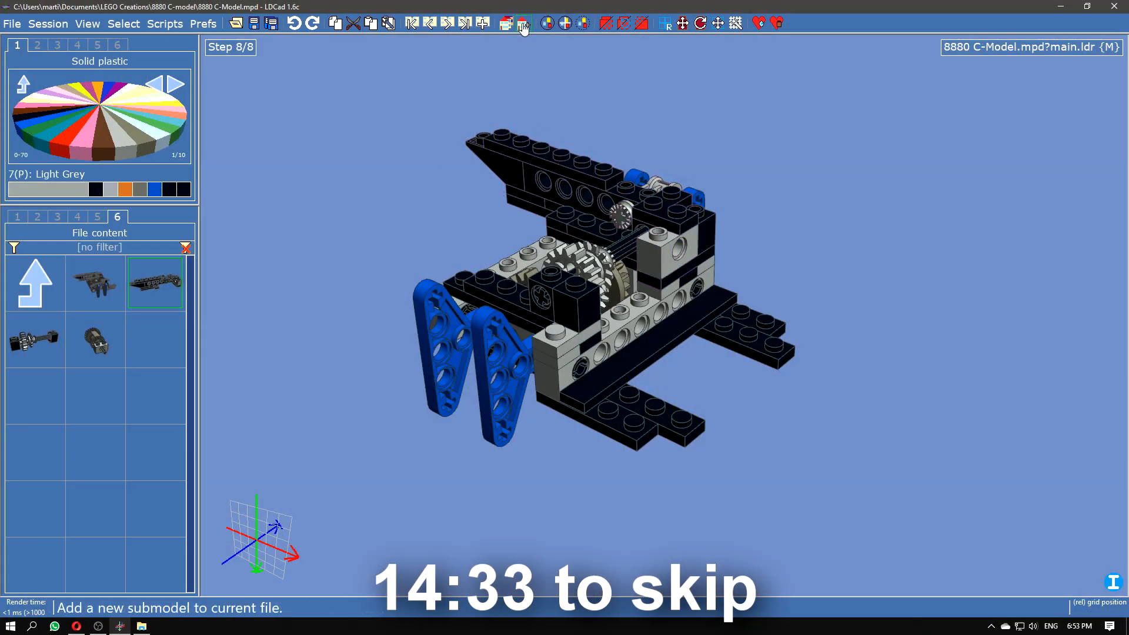
Step: Add a new submodel named "Front frame left" to the current file
{"action": "left_click", "coordinate": [524, 23]}
{"action": "type", "text": "front frame left"}
{"action": "key", "text": "Return"}
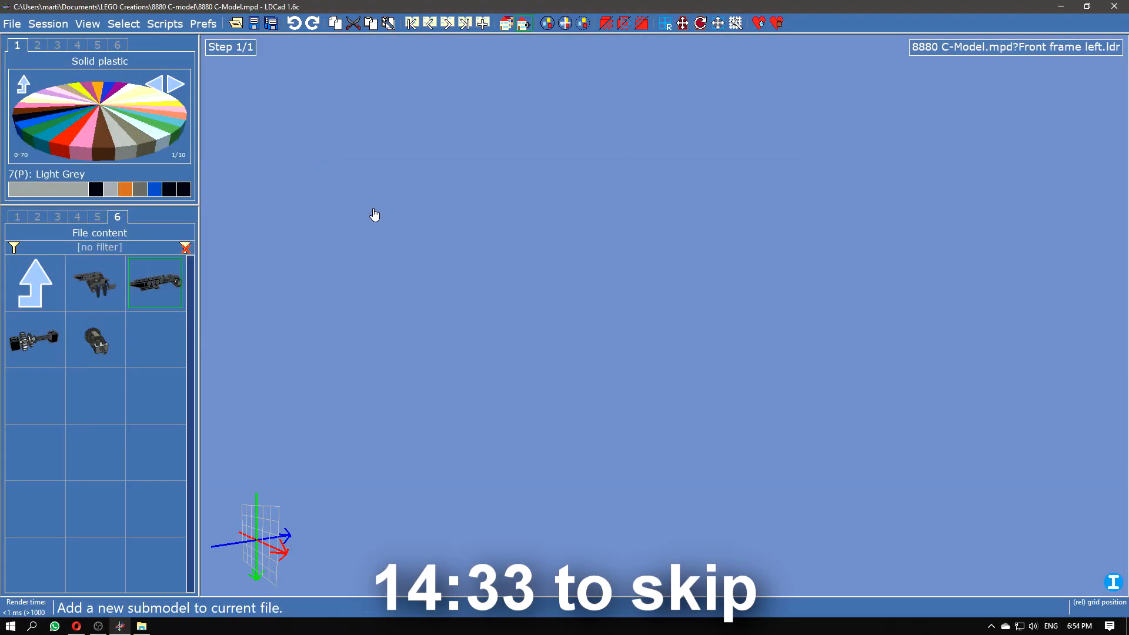
Step: Stack black 1 x 2 plates on a black 1 x 4 plate as the base and add a new building step
{"action": "left_click_drag", "start_coordinate": [122, 380], "coordinate": [646, 399]}
{"action": "scroll", "coordinate": [103, 356], "scroll_direction": "up", "scroll_amount": 3}
{"action": "scroll", "coordinate": [105, 391], "scroll_direction": "up", "scroll_amount": 4}
{"action": "left_click_drag", "start_coordinate": [106, 396], "coordinate": [700, 273]}
{"action": "scroll", "coordinate": [112, 429], "scroll_direction": "down", "scroll_amount": 7}
{"action": "left_click_drag", "start_coordinate": [771, 247], "coordinate": [751, 265]}
{"action": "left_click", "coordinate": [751, 265]}
{"action": "left_click", "coordinate": [482, 24]}
Step: Place a black 1 x 8 Technic brick on the stacked plates, leaving the first stud free
{"action": "left_click", "coordinate": [38, 216]}
{"action": "left_click", "coordinate": [57, 217]}
{"action": "left_click", "coordinate": [37, 216]}
{"action": "left_click_drag", "start_coordinate": [154, 509], "coordinate": [823, 238]}
Step: Place the black 3 x 1 inverted slope 33 (4287b) at the Technic brick's end at X=-30, Y=-40, Z=0
{"action": "left_click", "coordinate": [97, 216]}
{"action": "left_click_drag", "start_coordinate": [154, 339], "coordinate": [569, 237]}
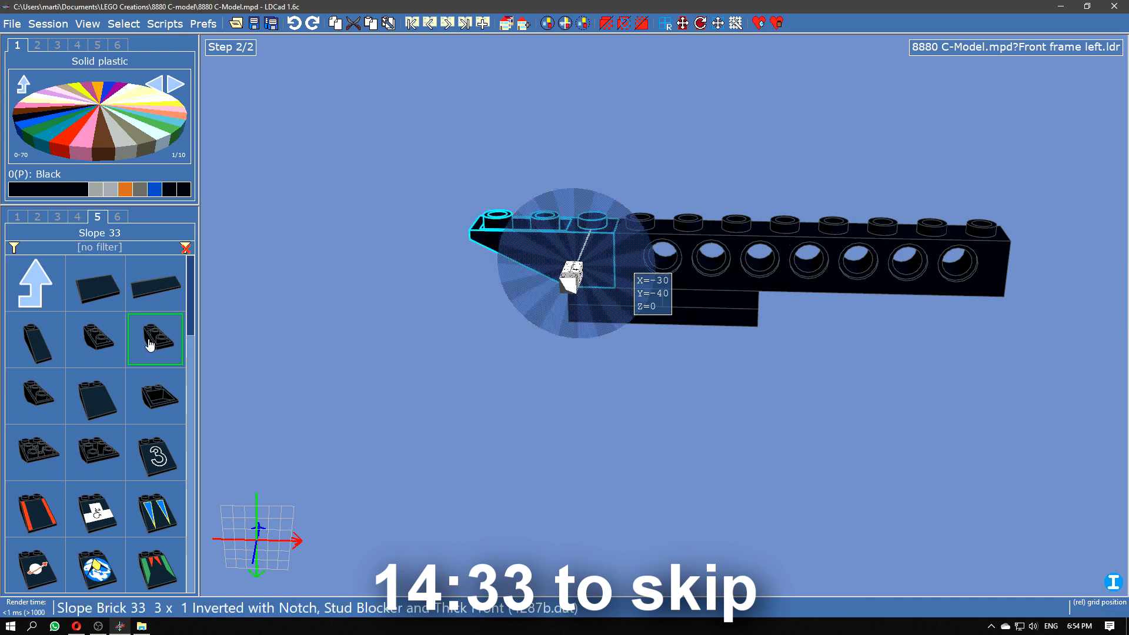
{"action": "left_click", "coordinate": [495, 274]}
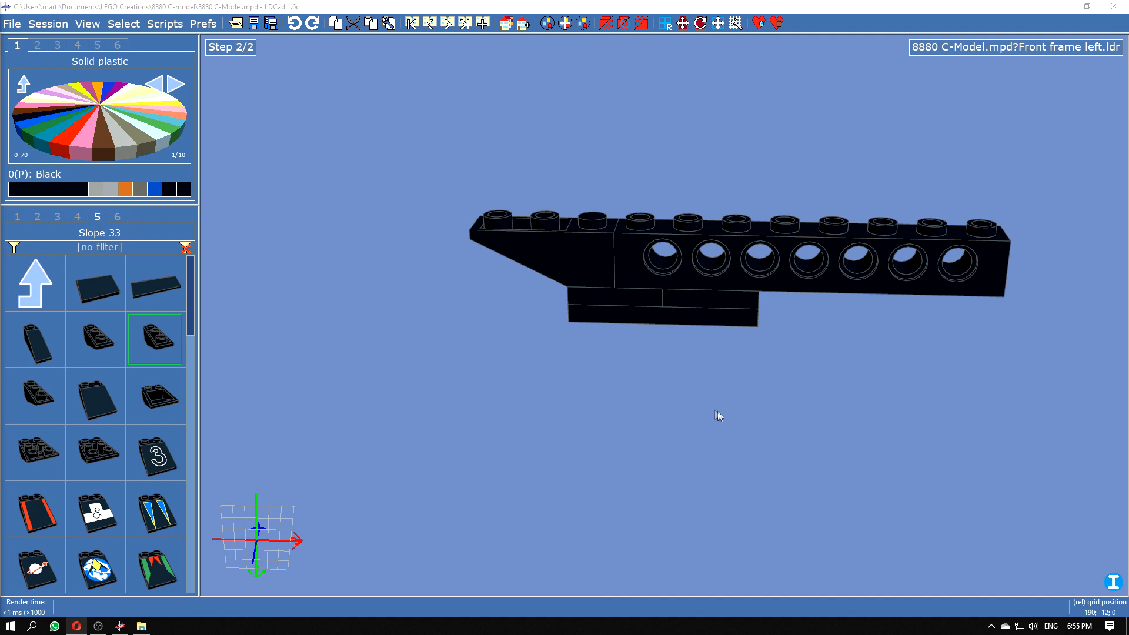
Step: Switch to the browser and check the part number of the black 3 x 1 inverted slope in Rebrickable's 8880-1 parts inventory
{"action": "mouse_move", "coordinate": [693, 414]}
{"action": "right_mouse_down"}
{"action": "mouse_move", "coordinate": [681, 411]}
{"action": "mouse_move", "coordinate": [694, 430]}
{"action": "right_mouse_up"}
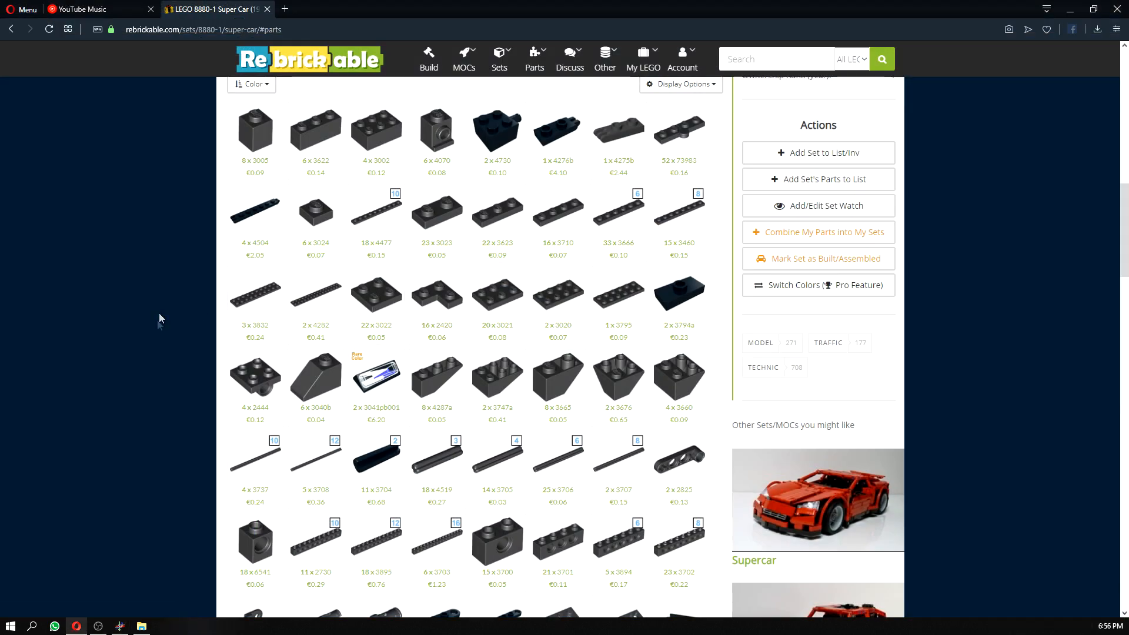
{"action": "scroll", "coordinate": [159, 315], "scroll_direction": "up", "scroll_amount": 10}
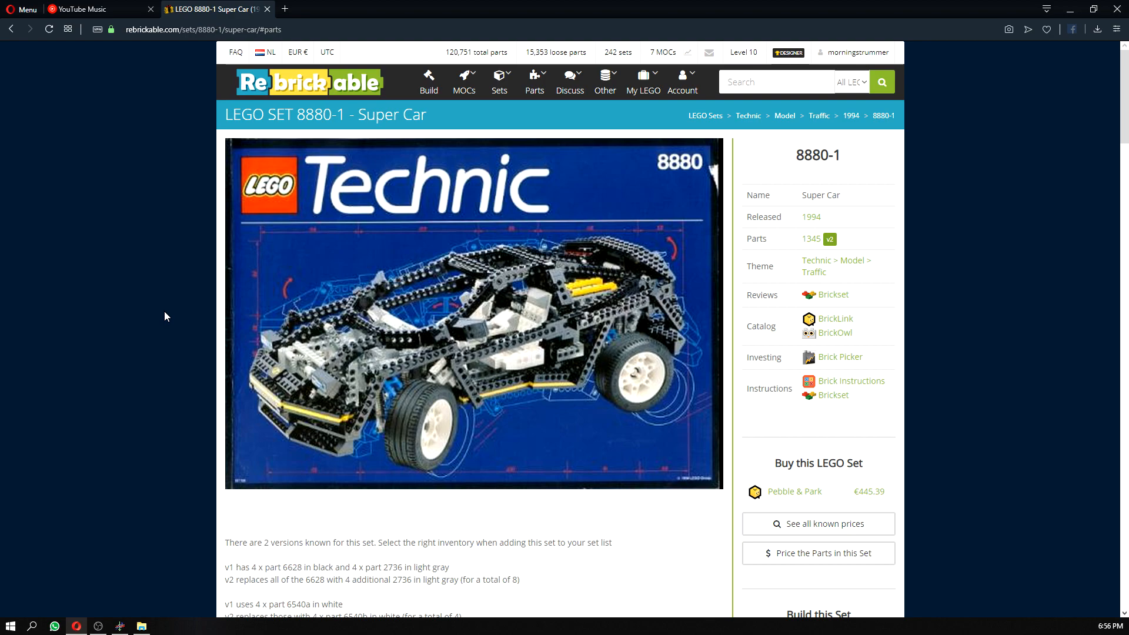
{"action": "scroll", "coordinate": [167, 319], "scroll_direction": "down", "scroll_amount": 10}
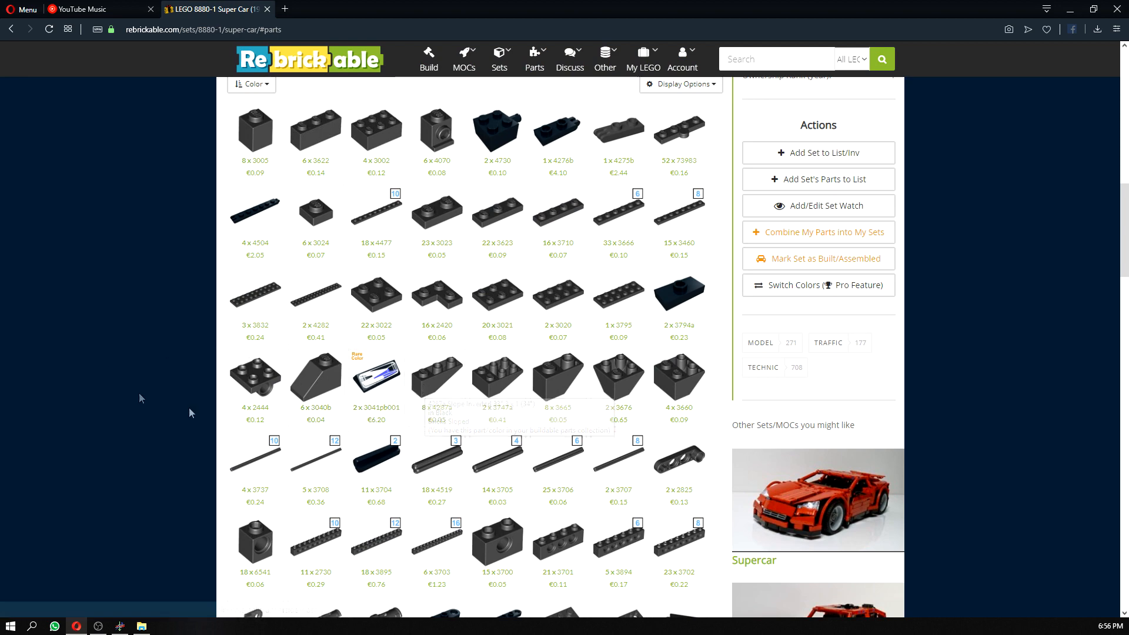
{"action": "left_click", "coordinate": [433, 390]}
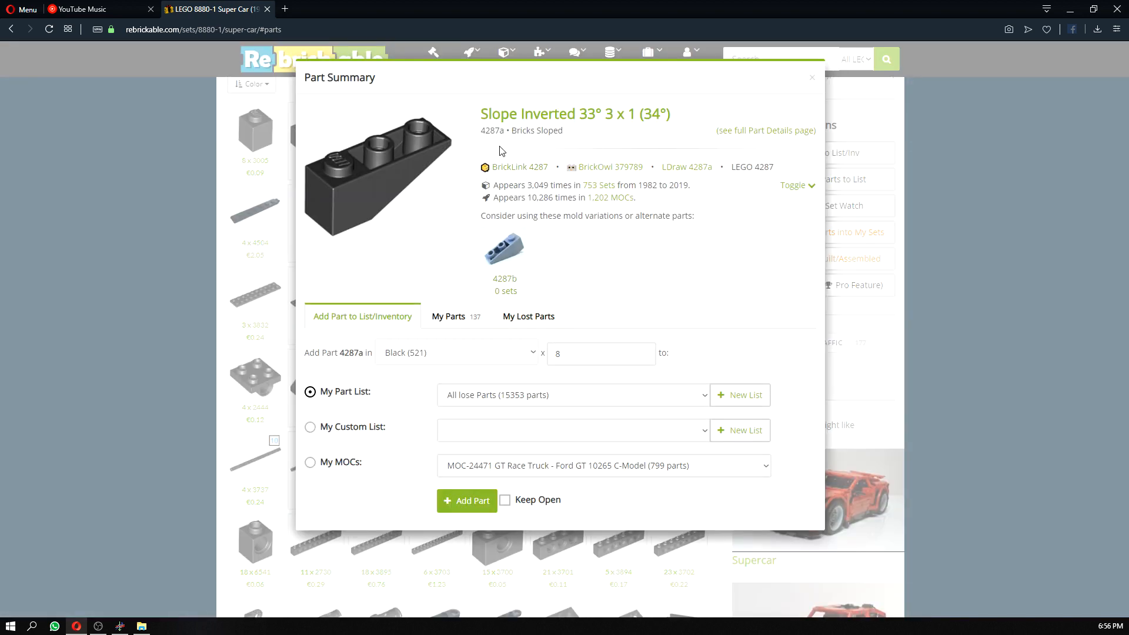
{"action": "left_click_drag", "start_coordinate": [497, 132], "coordinate": [503, 132]}
{"action": "left_click", "coordinate": [503, 133]}
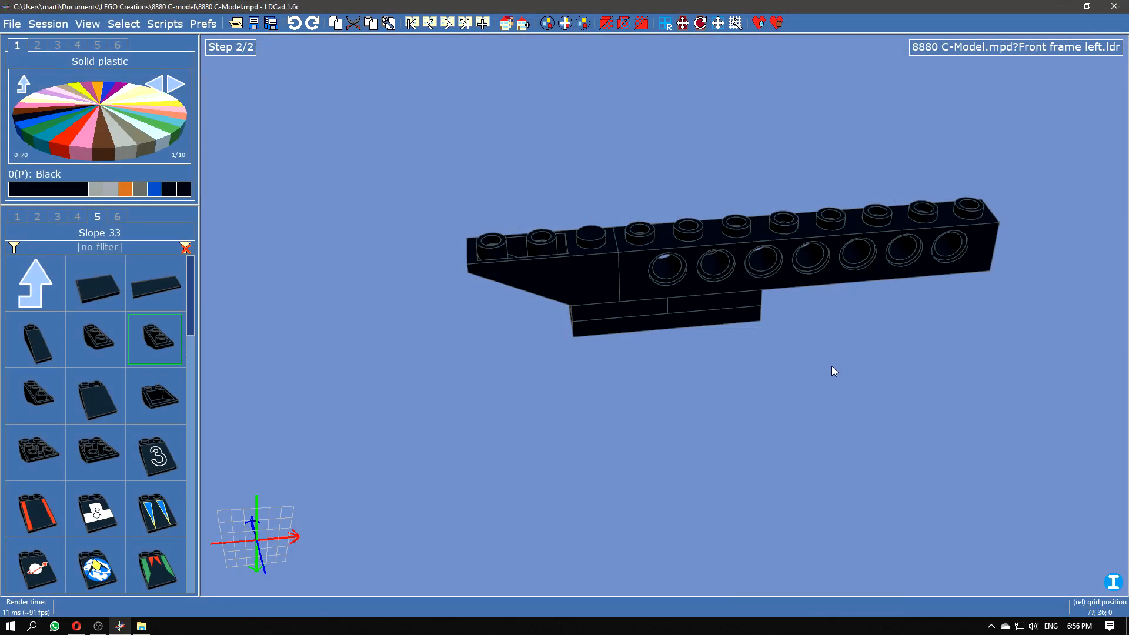
Step: Switch back to LDCad, delete the 4287b slope and place the black inverted slope 4287a at X=-30, Y=-40, Z=0
{"action": "left_click", "coordinate": [553, 264]}
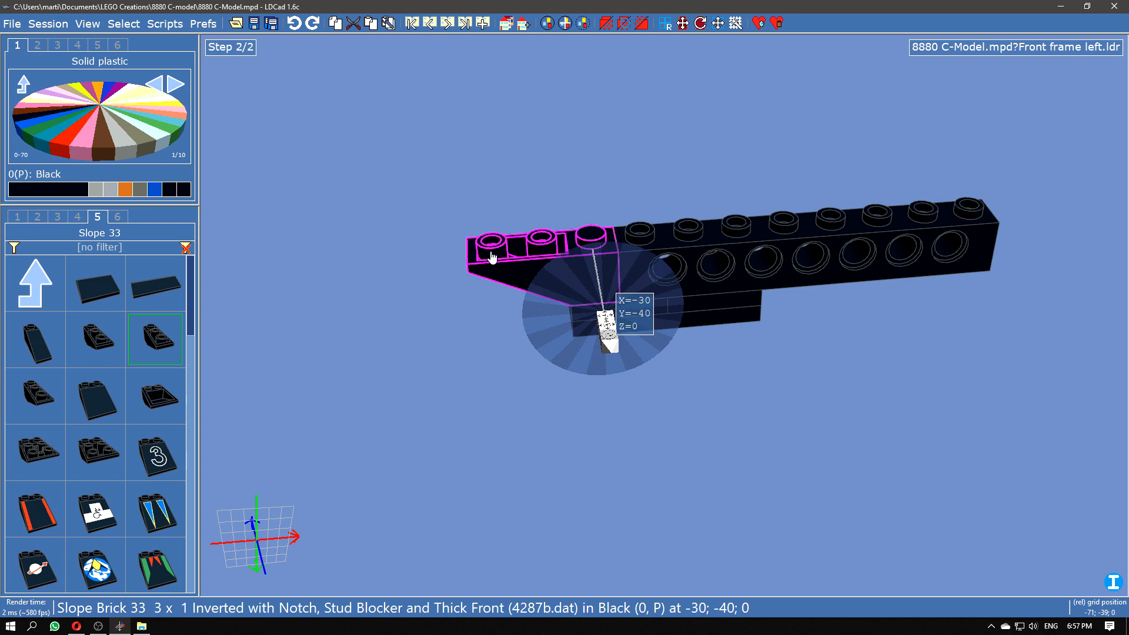
{"action": "key", "text": "Delete"}
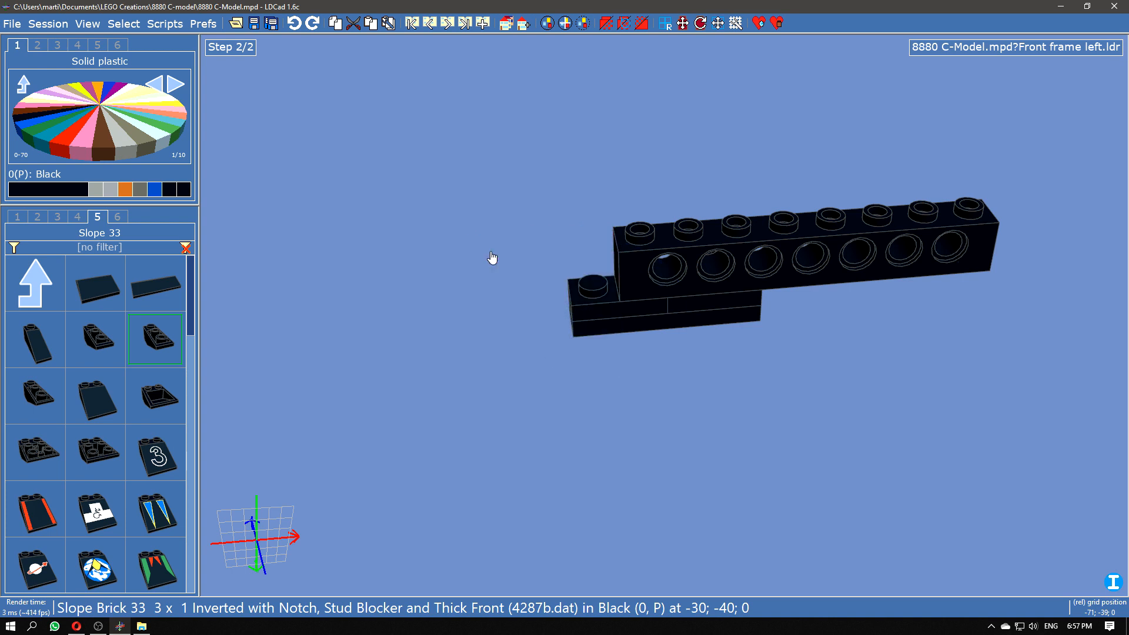
{"action": "left_click_drag", "start_coordinate": [155, 339], "coordinate": [574, 239]}
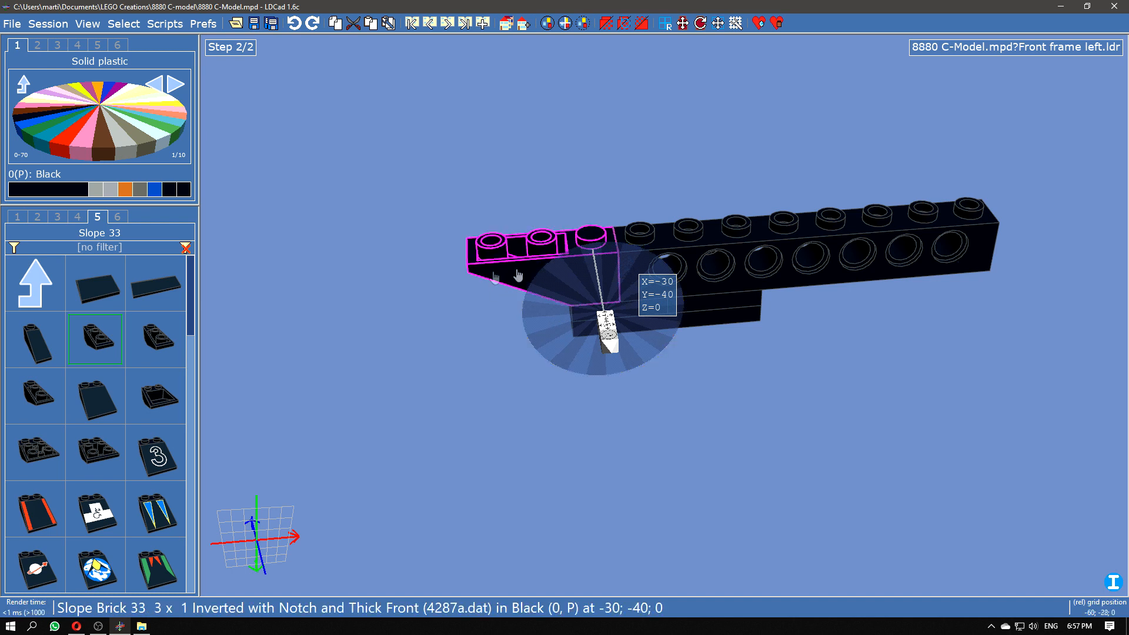
Step: Try replacing the placed slope with the printed "3" slope and restore the 4287a inverted slope
{"action": "left_click", "coordinate": [167, 467]}
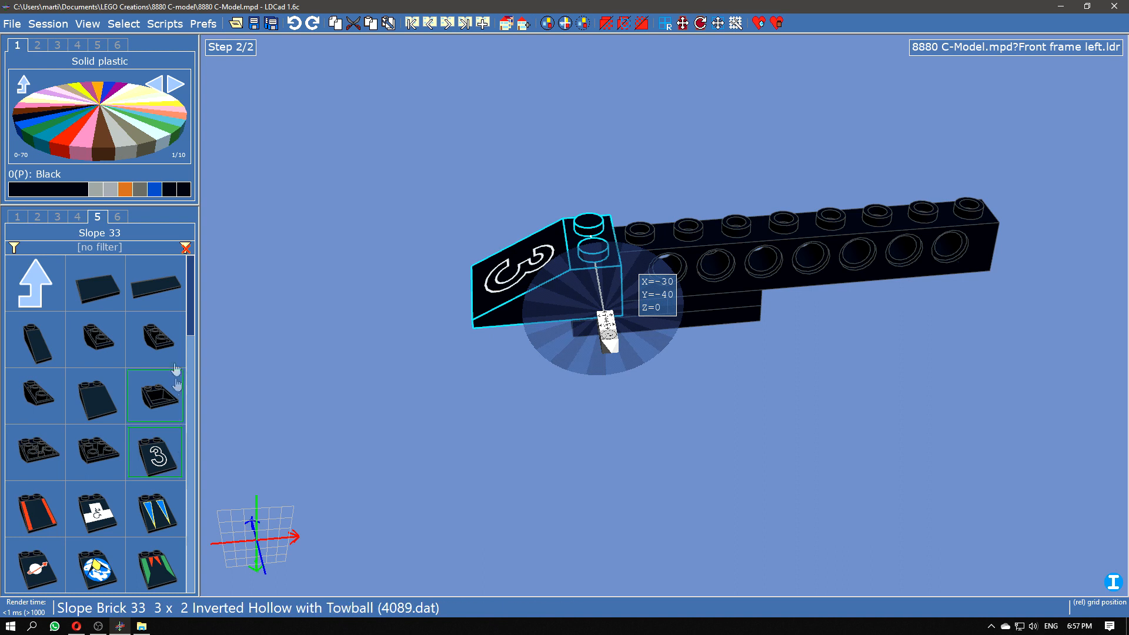
{"action": "left_click", "coordinate": [92, 340]}
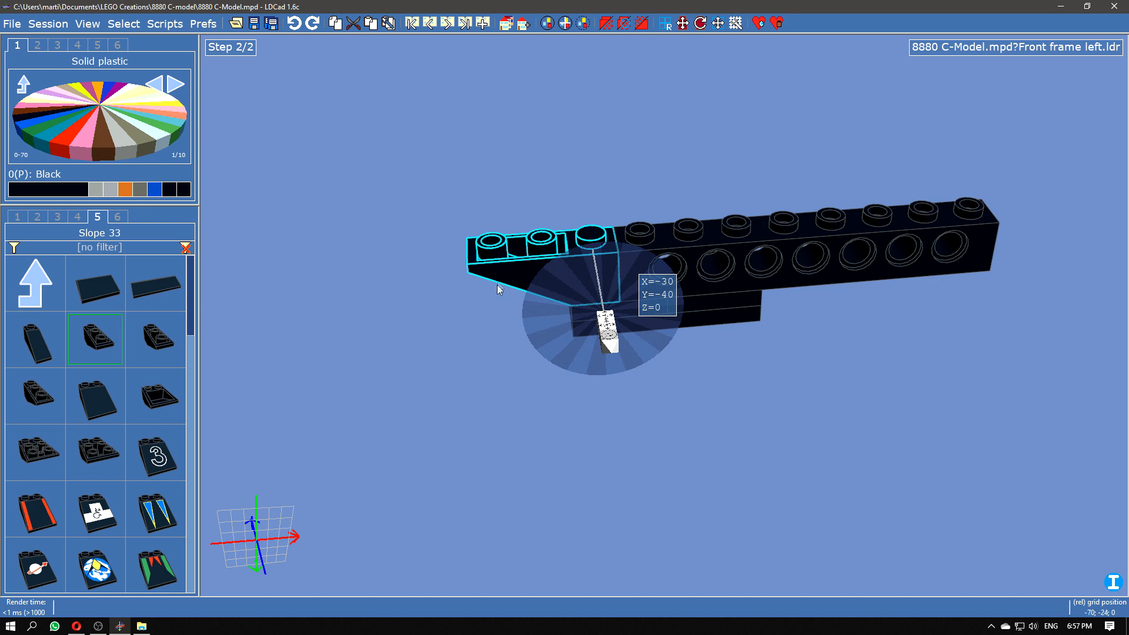
{"action": "left_click", "coordinate": [526, 343]}
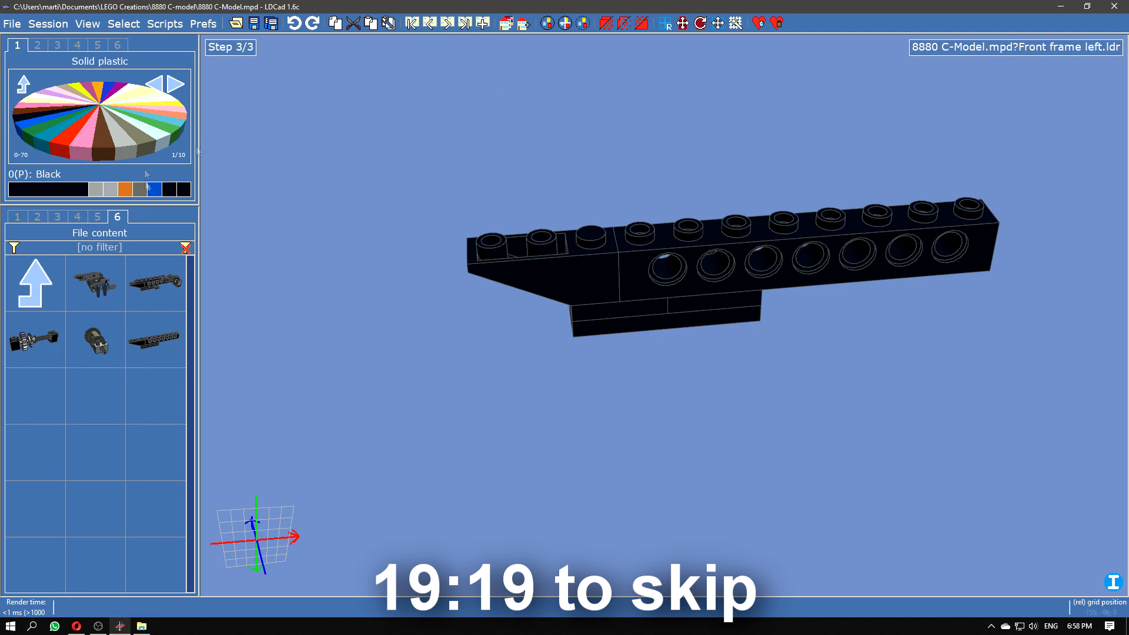
Step: Place a black 1 x 6 plate on top of the slope and Technic brick at X=0, Y=-48, Z=0
{"action": "left_click", "coordinate": [17, 217]}
{"action": "scroll", "coordinate": [111, 341], "scroll_direction": "up", "scroll_amount": 2}
{"action": "left_click_drag", "start_coordinate": [154, 339], "coordinate": [664, 217]}
{"action": "key", "text": "Right"}
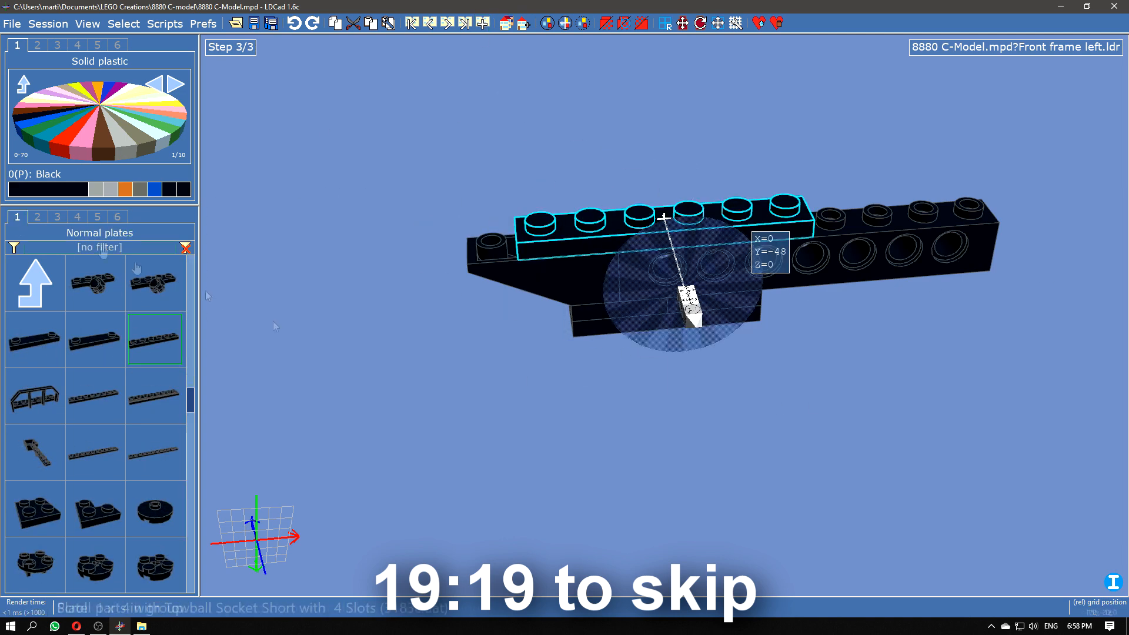
Step: Place a Light Grey axle connector from the Connectors and pins group on a hole of the 1 x 8 Technic brick
{"action": "left_click", "coordinate": [57, 217]}
{"action": "left_click", "coordinate": [95, 190]}
{"action": "left_click_drag", "start_coordinate": [156, 452], "coordinate": [857, 268]}
{"action": "key", "text": "Up"}
Step: Place a Light Grey toothed bush on the opposite face of the Technic brick, in line with the axle connector
{"action": "left_click_drag", "start_coordinate": [850, 327], "coordinate": [709, 420]}
{"action": "scroll", "coordinate": [36, 450], "scroll_direction": "up", "scroll_amount": 3}
{"action": "left_click_drag", "start_coordinate": [36, 452], "coordinate": [758, 400]}
{"action": "left_click_drag", "start_coordinate": [839, 454], "coordinate": [953, 335]}
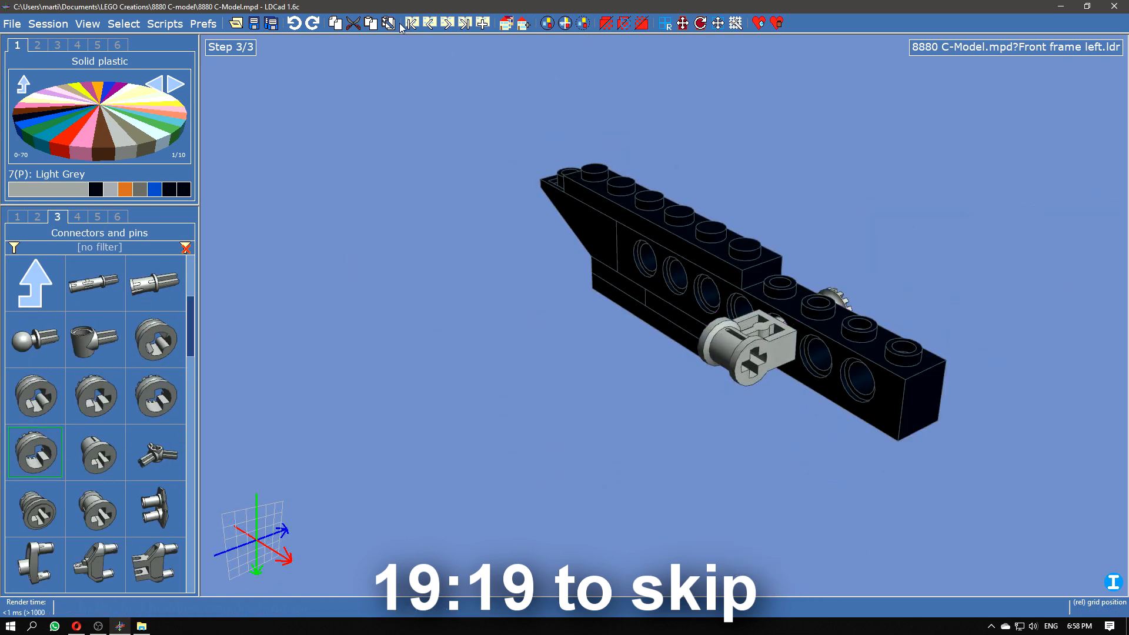
Step: Return to the main model and insert the Front frame left submodel opposite the right frame
{"action": "left_click", "coordinate": [411, 23]}
{"action": "left_click", "coordinate": [447, 23]}
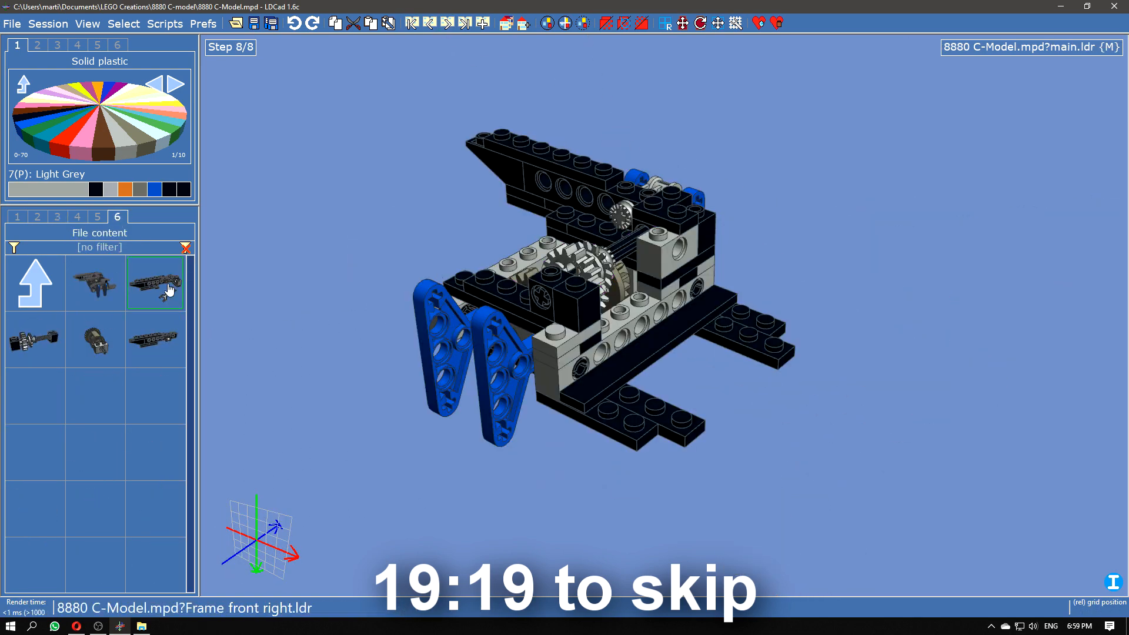
{"action": "left_click_drag", "start_coordinate": [376, 353], "coordinate": [237, 411]}
{"action": "left_click_drag", "start_coordinate": [155, 338], "coordinate": [494, 134]}
{"action": "left_click", "coordinate": [668, 465]}
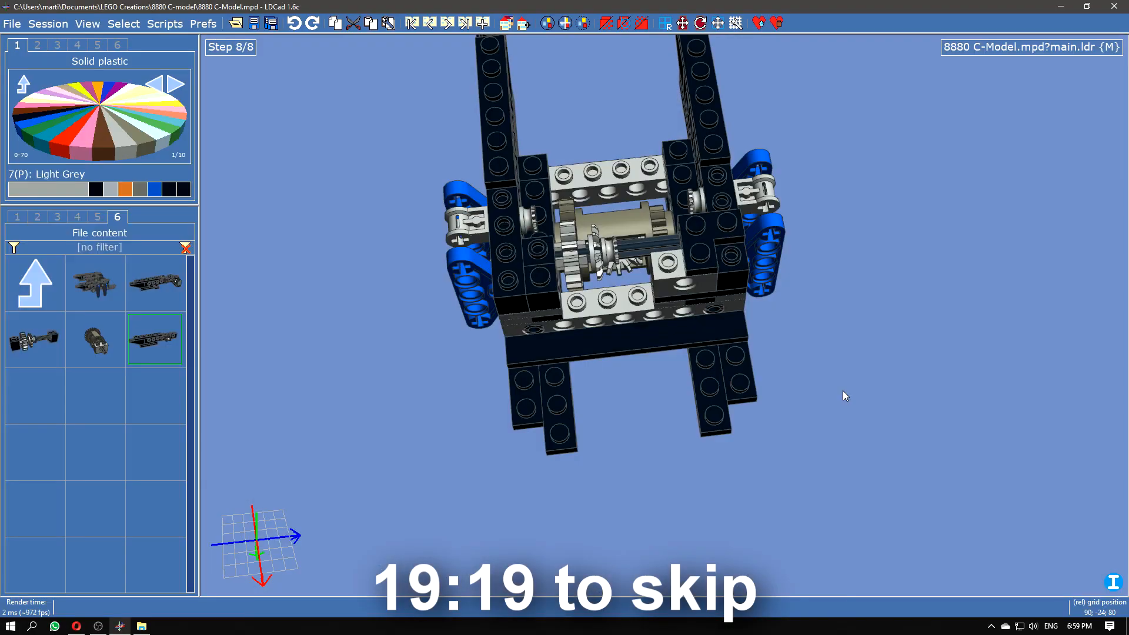
Step: Review the last building steps of the main model with both front frames in place
{"action": "left_click", "coordinate": [430, 23]}
{"action": "left_click", "coordinate": [447, 23]}
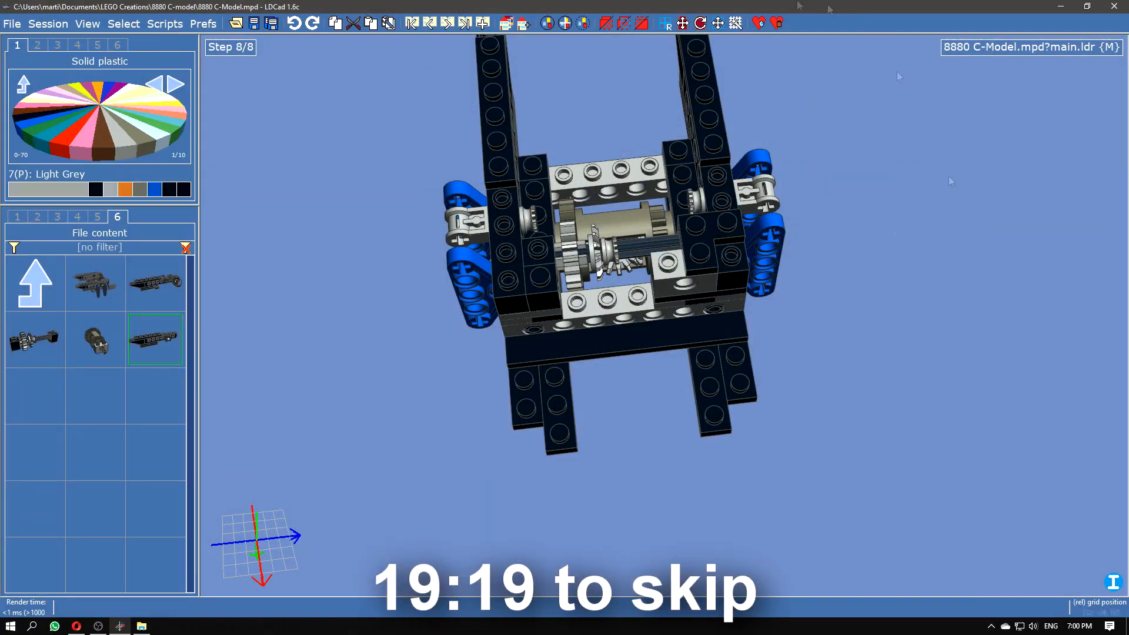
{"action": "right_click_drag", "start_coordinate": [948, 176], "coordinate": [913, 301]}
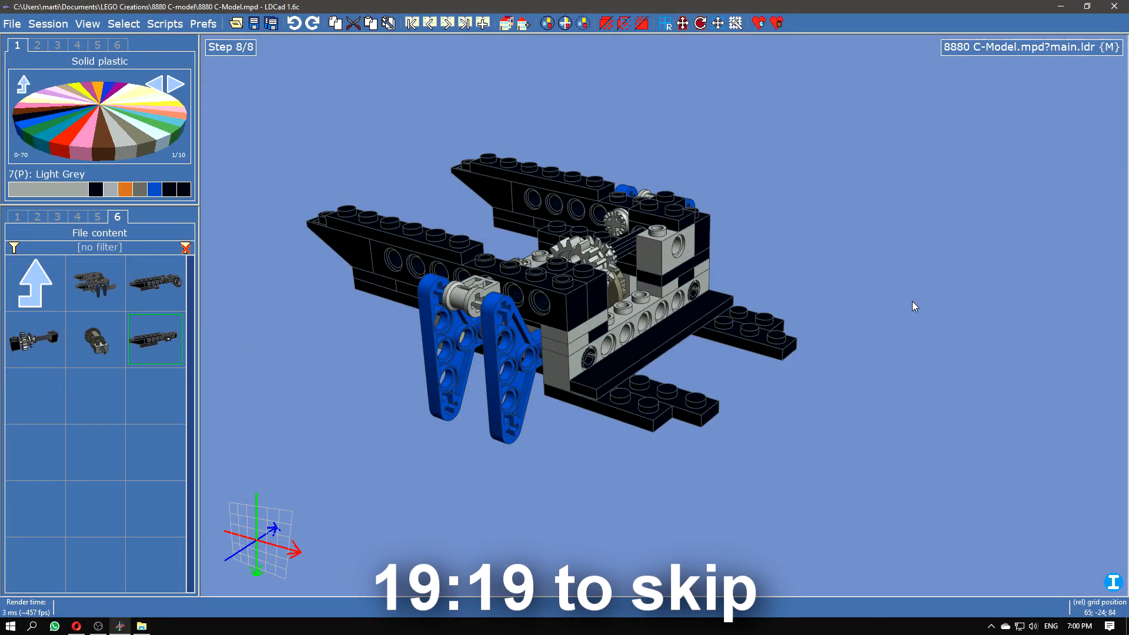
{"action": "left_click", "coordinate": [430, 23]}
{"action": "left_click", "coordinate": [447, 23]}
Step: Add a new building step to the main model and open the Steering parts group in Blue
{"action": "left_click", "coordinate": [482, 23]}
{"action": "left_click", "coordinate": [57, 217]}
{"action": "left_click", "coordinate": [17, 217]}
{"action": "left_click", "coordinate": [36, 283]}
{"action": "left_click", "coordinate": [155, 340]}
{"action": "left_click", "coordinate": [106, 394]}
{"action": "key", "text": "Escape"}
{"action": "left_click", "coordinate": [35, 509]}
{"action": "right_click", "coordinate": [111, 415]}
{"action": "left_click", "coordinate": [111, 412]}
{"action": "left_click", "coordinate": [154, 189]}
{"action": "scroll", "coordinate": [132, 415], "scroll_direction": "down", "scroll_amount": 3}
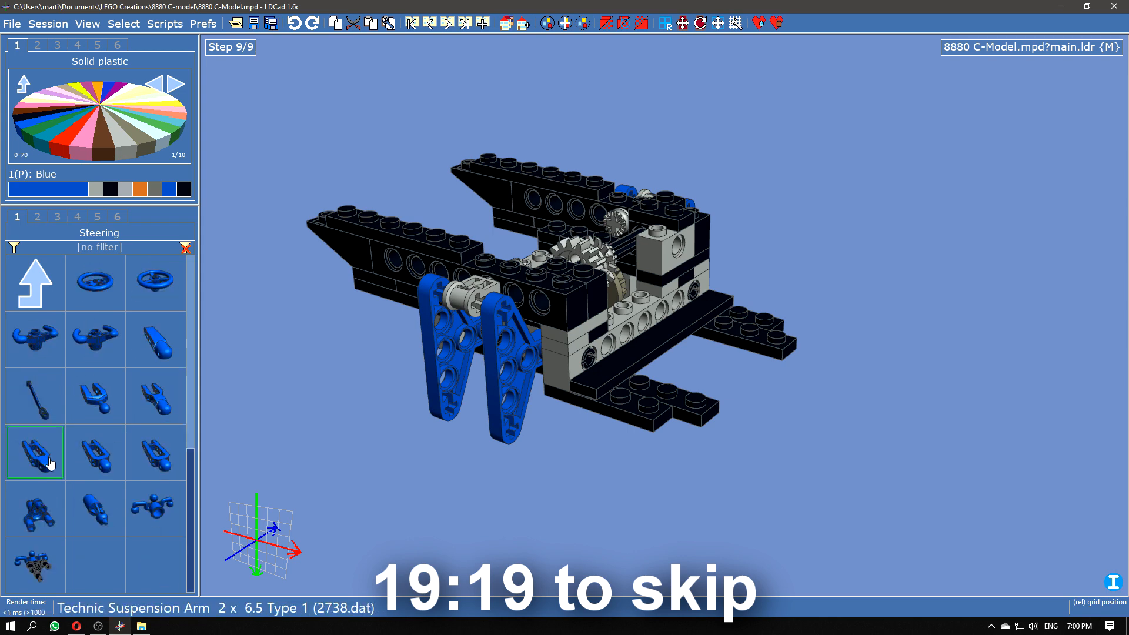
{"action": "key", "text": "alt+Tab"}
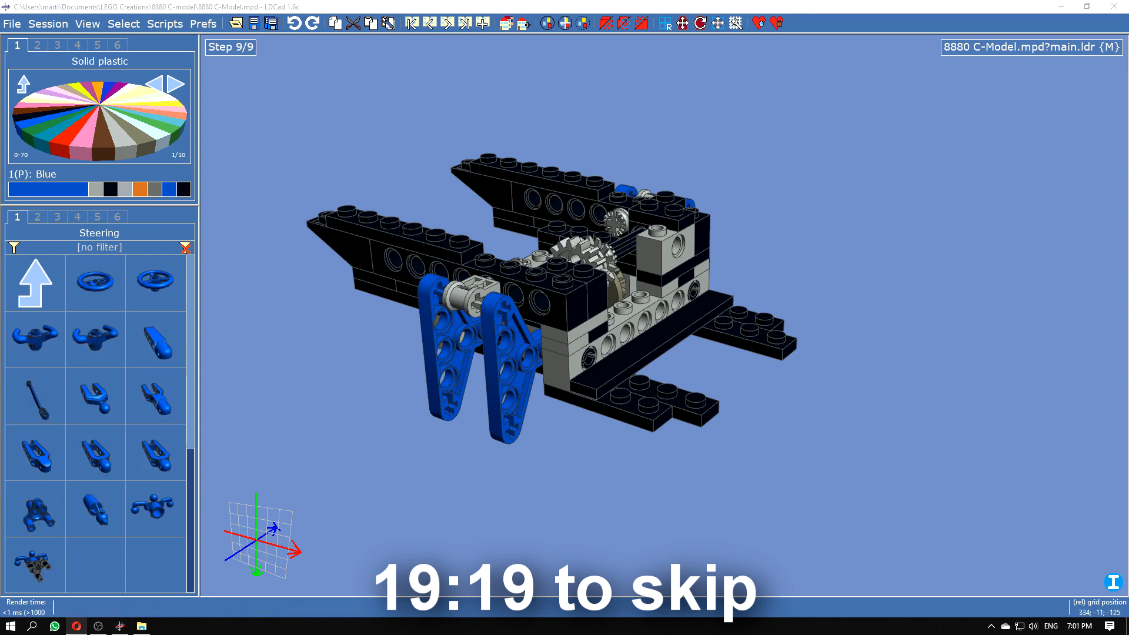
Step: Place a blue Technic Suspension Arm 2 x 6.5 Type 1 beside the lower end of the blue liftarms at X=-40, Y=22, Z=-205
{"action": "left_click_drag", "start_coordinate": [36, 453], "coordinate": [419, 368]}
{"action": "left_click_drag", "start_coordinate": [419, 368], "coordinate": [481, 476]}
{"action": "left_click_drag", "start_coordinate": [541, 524], "coordinate": [643, 461]}
{"action": "left_click_drag", "start_coordinate": [352, 332], "coordinate": [381, 388]}
{"action": "left_click_drag", "start_coordinate": [653, 441], "coordinate": [552, 408]}
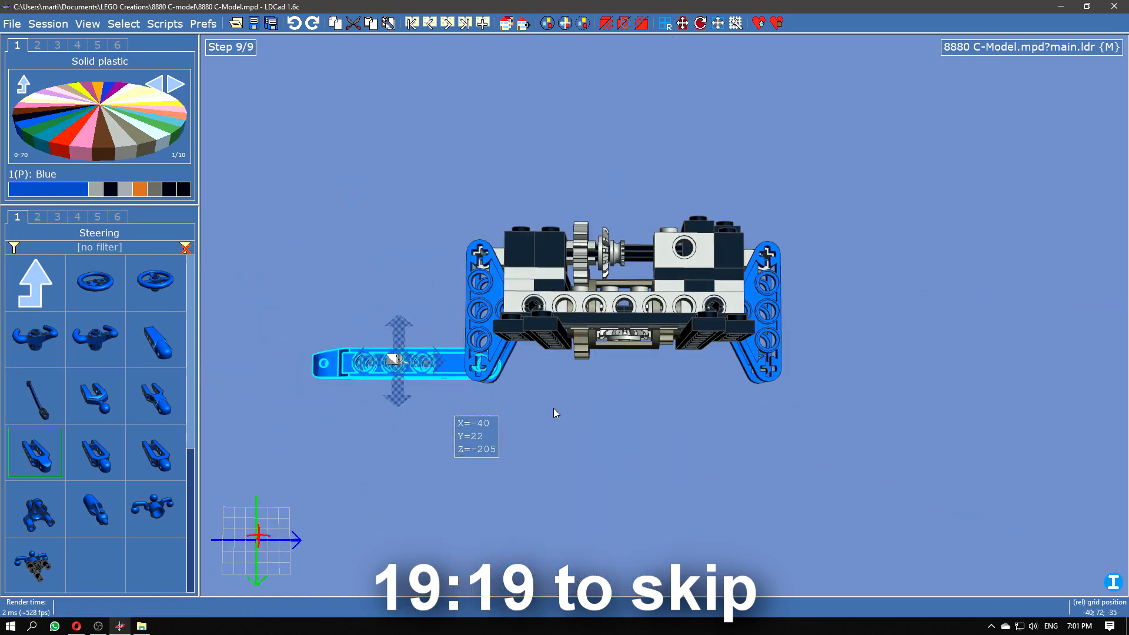
{"action": "scroll", "coordinate": [500, 377], "scroll_direction": "up", "scroll_amount": 4}
{"action": "right_click_drag", "start_coordinate": [499, 378], "coordinate": [450, 357]}
{"action": "key", "text": "Delete"}
{"action": "key", "text": "ctrl+z"}
{"action": "key", "text": "ctrl+z"}
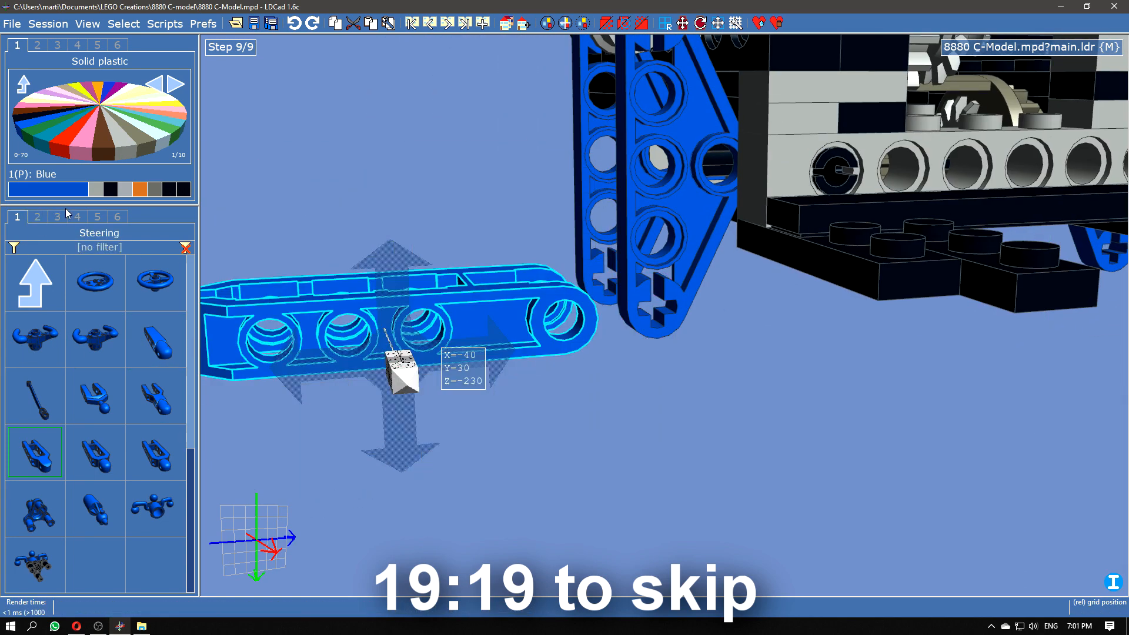
Step: Insert a blue axle into the lower axle hole of the blue liftarms and move the suspension arm's end into line with that hole
{"action": "left_click", "coordinate": [77, 217]}
{"action": "left_click", "coordinate": [33, 296]}
{"action": "left_click", "coordinate": [94, 338]}
{"action": "left_click_drag", "start_coordinate": [150, 510], "coordinate": [747, 370]}
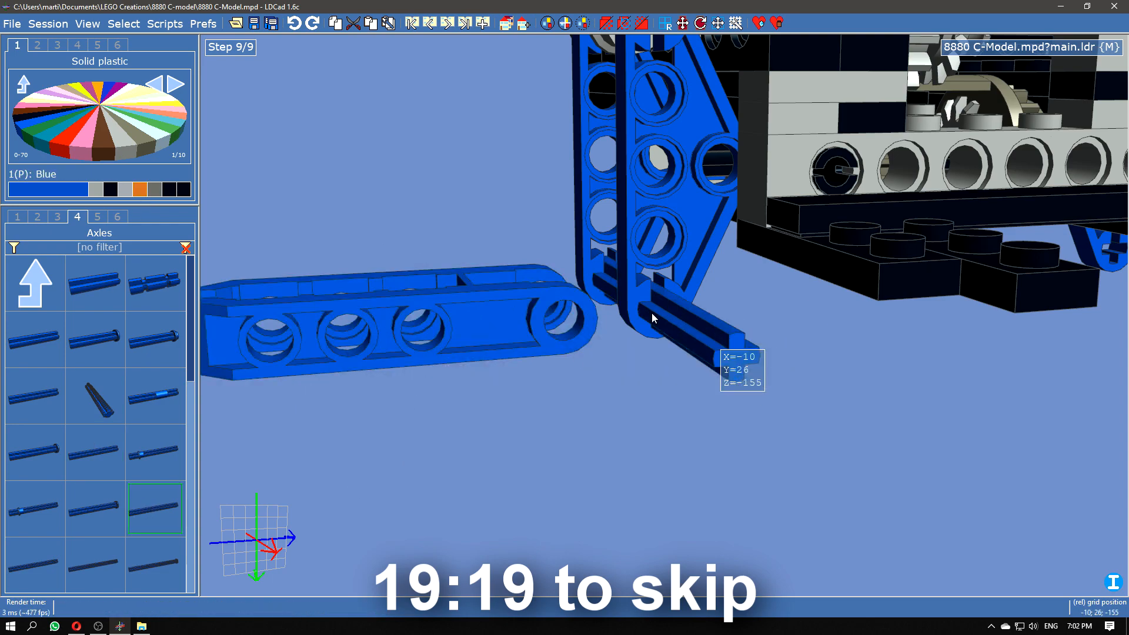
{"action": "left_click_drag", "start_coordinate": [393, 311], "coordinate": [484, 289]}
{"action": "scroll", "coordinate": [483, 289], "scroll_direction": "down", "scroll_amount": 4}
Step: Copy the lower suspension arm, turn it around and place it at the lower end of the opposite front frame
{"action": "right_click_drag", "start_coordinate": [483, 289], "coordinate": [610, 408]}
{"action": "left_click", "coordinate": [383, 347]}
{"action": "key", "text": "ctrl+c"}
{"action": "key", "text": "ctrl+v"}
{"action": "key", "text": "Right"}
{"action": "key", "text": "Right"}
{"action": "right_click_drag", "start_coordinate": [870, 368], "coordinate": [882, 429]}
{"action": "left_click", "coordinate": [800, 447]}
{"action": "left_click", "coordinate": [733, 416]}
Step: Copy both lower suspension arms to the upper ends of the blue liftarms on the two front frames
{"action": "left_click", "coordinate": [433, 375], "text": "ctrl"}
{"action": "left_click_drag", "start_coordinate": [433, 375], "coordinate": [417, 205]}
{"action": "right_click_drag", "start_coordinate": [417, 205], "coordinate": [424, 216]}
{"action": "left_click_drag", "start_coordinate": [781, 145], "coordinate": [760, 98]}
{"action": "left_click", "coordinate": [853, 253]}
{"action": "left_click", "coordinate": [334, 311], "text": "ctrl"}
{"action": "key", "text": "ctrl+c"}
{"action": "key", "text": "ctrl+v"}
{"action": "left_click", "coordinate": [326, 167]}
{"action": "left_click", "coordinate": [413, 112]}
{"action": "right_click_drag", "start_coordinate": [737, 73], "coordinate": [612, 418]}
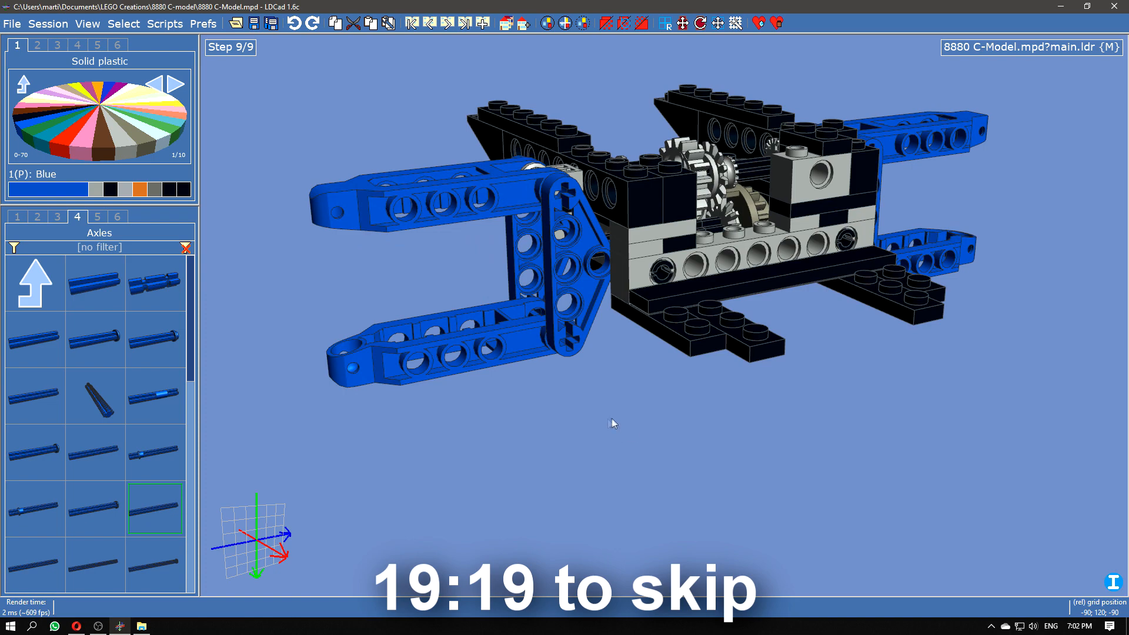
Step: Insert a black 3705 axle through the upper suspension arm's liftarm hole and copy it into the lower hole of the same frame
{"action": "scroll", "coordinate": [612, 435], "scroll_direction": "up", "scroll_amount": 3}
{"action": "left_click", "coordinate": [110, 190]}
{"action": "left_click_drag", "start_coordinate": [35, 395], "coordinate": [542, 190]}
{"action": "left_click", "coordinate": [542, 190]}
{"action": "right_click_drag", "start_coordinate": [542, 190], "coordinate": [597, 477]}
{"action": "key", "text": "ctrl+c"}
{"action": "key", "text": "ctrl+v"}
{"action": "left_click", "coordinate": [565, 335]}
Step: Copy both black axles to the opposite front frame and seat them in its upper and lower liftarm axle holes
{"action": "left_click", "coordinate": [565, 177], "text": "ctrl"}
{"action": "key", "text": "ctrl+c"}
{"action": "key", "text": "ctrl+v"}
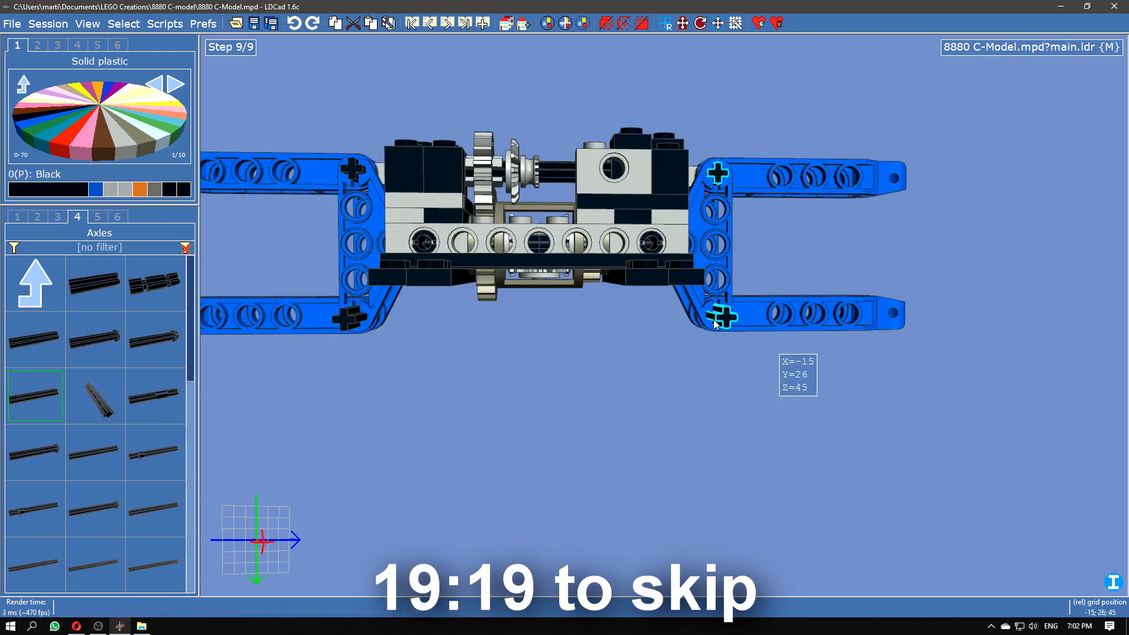
{"action": "right_click_drag", "start_coordinate": [707, 324], "coordinate": [835, 329]}
{"action": "left_click_drag", "start_coordinate": [659, 365], "coordinate": [545, 352]}
{"action": "right_click_drag", "start_coordinate": [545, 351], "coordinate": [625, 372]}
{"action": "left_click_drag", "start_coordinate": [625, 372], "coordinate": [503, 386]}
{"action": "right_click_drag", "start_coordinate": [504, 386], "coordinate": [635, 410]}
{"action": "left_click_drag", "start_coordinate": [685, 216], "coordinate": [622, 233]}
{"action": "right_click_drag", "start_coordinate": [622, 233], "coordinate": [807, 441]}
{"action": "left_click_drag", "start_coordinate": [562, 290], "coordinate": [620, 293]}
{"action": "right_click_drag", "start_coordinate": [620, 293], "coordinate": [596, 326]}
Step: Add a new building step to the main model and open the Technic Connectors and pins group in Light Grey
{"action": "right_click", "coordinate": [289, 530]}
{"action": "left_click", "coordinate": [328, 570]}
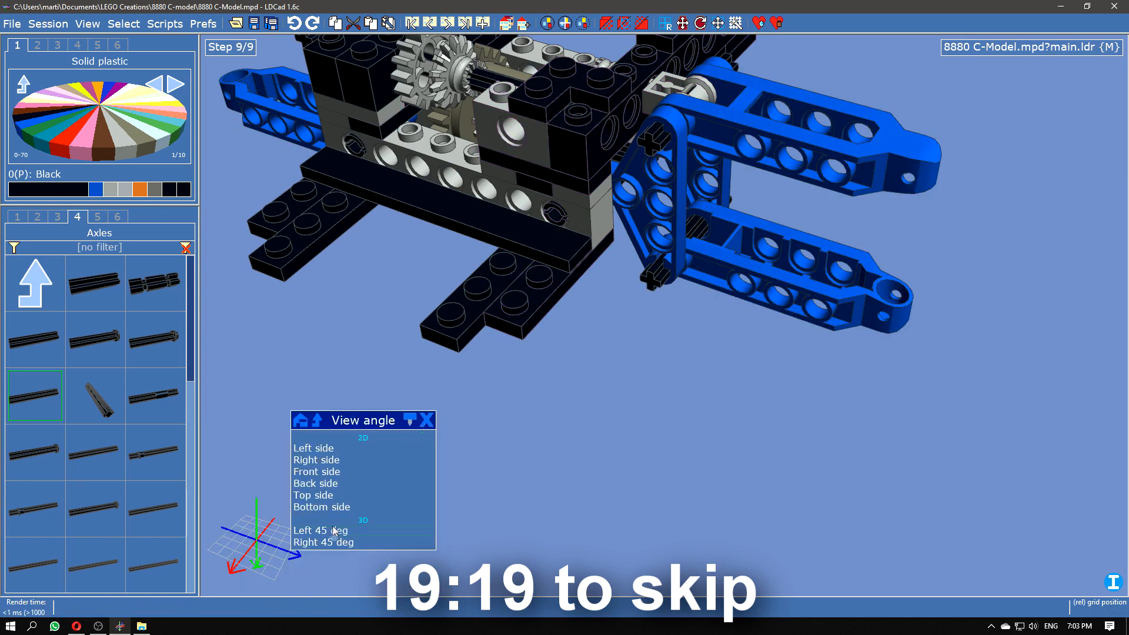
{"action": "left_click", "coordinate": [332, 532]}
{"action": "key", "text": "Home"}
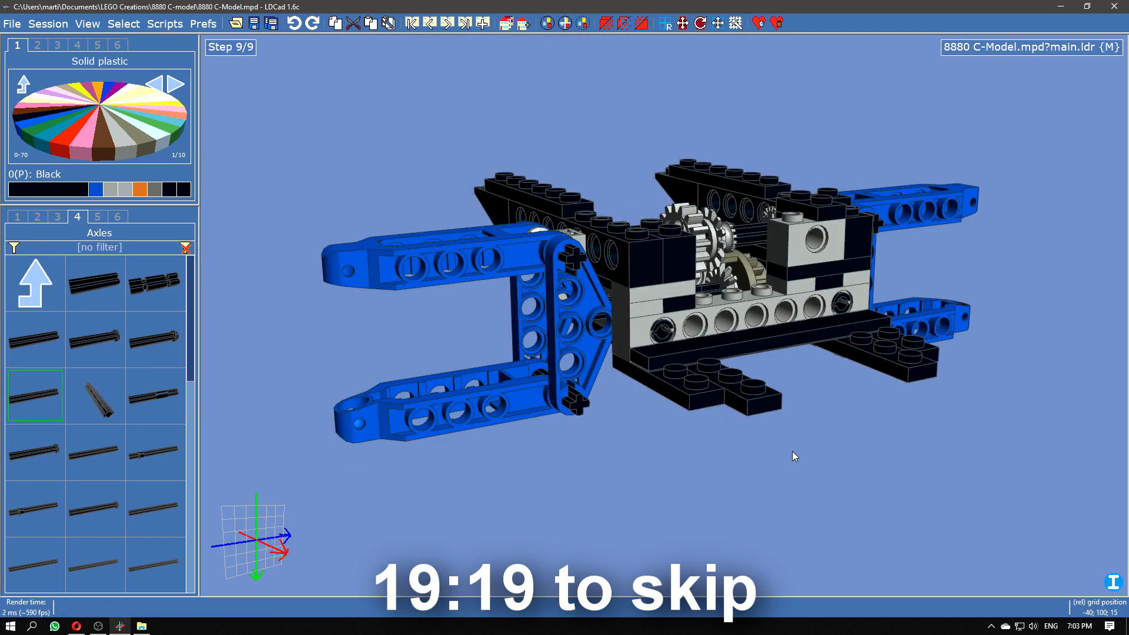
{"action": "left_click", "coordinate": [484, 25]}
{"action": "left_click", "coordinate": [57, 217]}
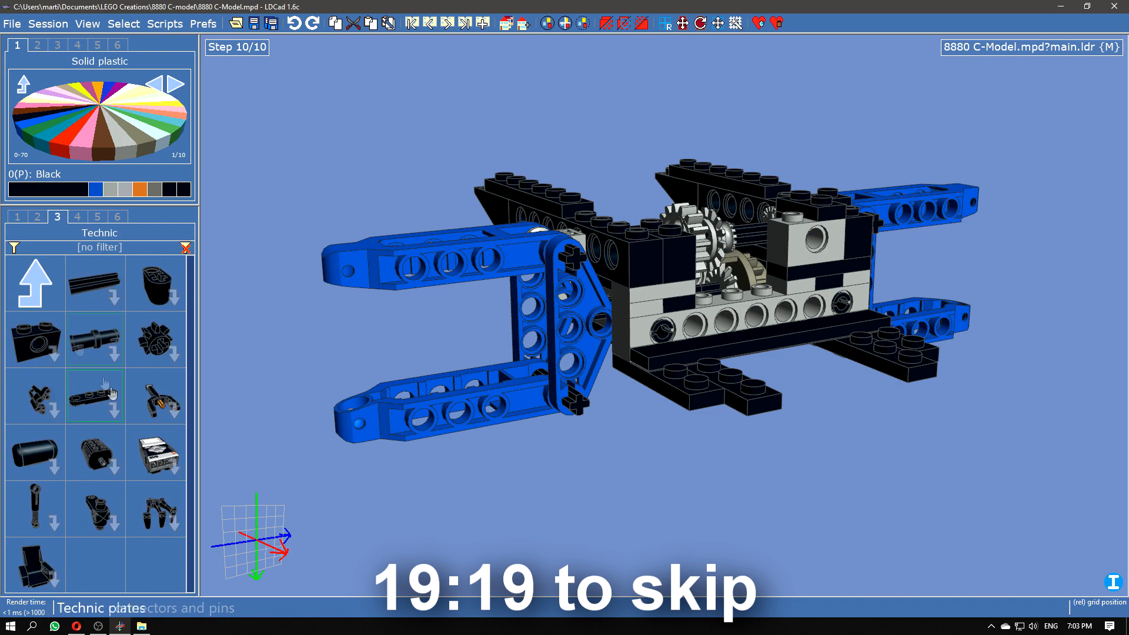
{"action": "left_click", "coordinate": [95, 339]}
{"action": "scroll", "coordinate": [120, 419], "scroll_direction": "down", "scroll_amount": 4}
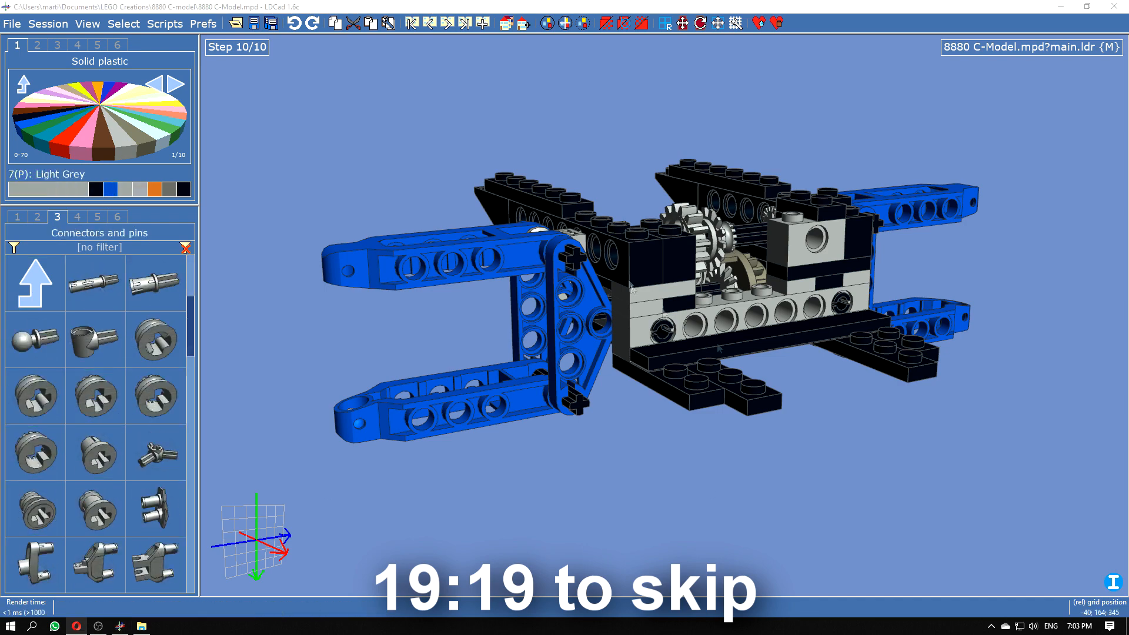
Step: Fit a toothed light grey half bush on the end of an upper suspension axle and copy it onto the lower axle
{"action": "left_click", "coordinate": [35, 453]}
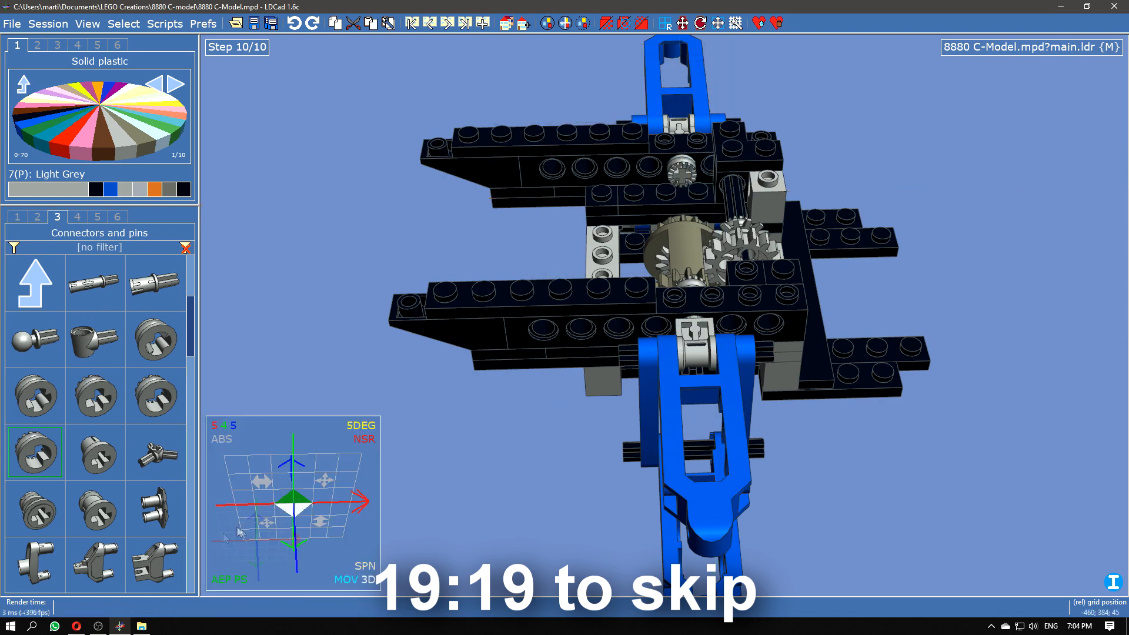
{"action": "left_click", "coordinate": [287, 502]}
{"action": "left_click_drag", "start_coordinate": [579, 465], "coordinate": [668, 460]}
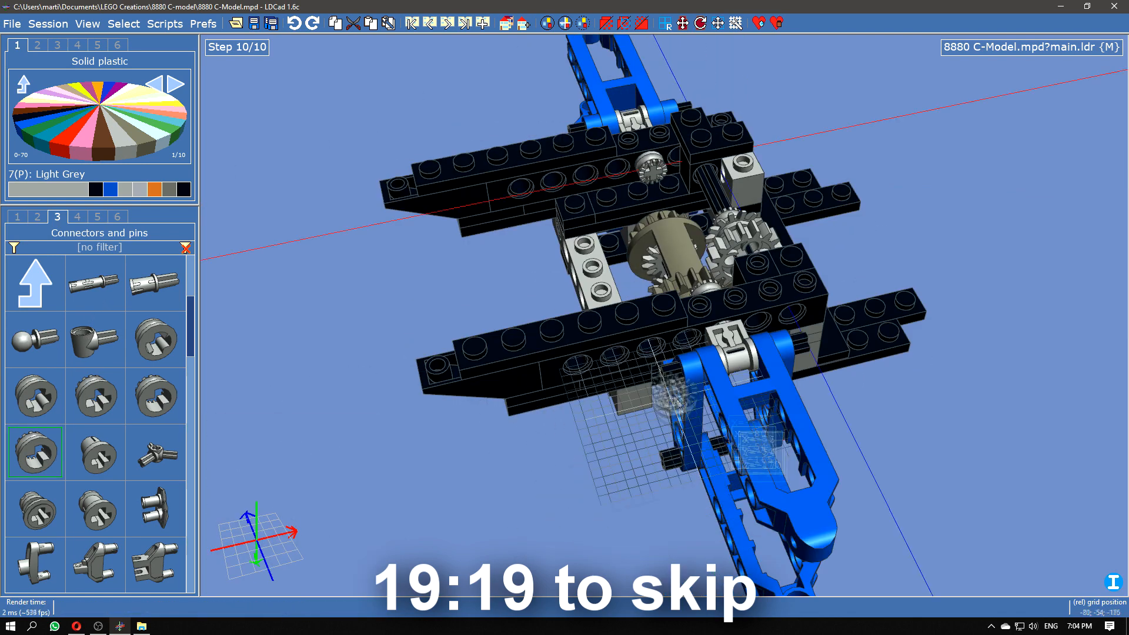
{"action": "left_click", "coordinate": [668, 377]}
{"action": "left_click_drag", "start_coordinate": [615, 470], "coordinate": [621, 416]}
{"action": "key", "text": "ctrl+v"}
{"action": "left_click", "coordinate": [672, 421]}
Step: Copy the half bushes in pairs onto the remaining ends of the black suspension axles on both frames
{"action": "left_click", "coordinate": [676, 292], "text": "ctrl"}
{"action": "left_click_drag", "start_coordinate": [823, 411], "coordinate": [661, 411]}
{"action": "key", "text": "ctrl+v"}
{"action": "left_click", "coordinate": [607, 380]}
{"action": "left_click", "coordinate": [503, 405], "text": "ctrl"}
{"action": "left_click_drag", "start_coordinate": [823, 411], "coordinate": [653, 421]}
{"action": "left_click_drag", "start_coordinate": [574, 324], "coordinate": [878, 310]}
{"action": "left_click", "coordinate": [927, 378]}
{"action": "left_click_drag", "start_coordinate": [479, 479], "coordinate": [647, 471]}
Step: Move the selected half bush content into a new subfile and accept its header
{"action": "left_click", "coordinate": [548, 300]}
{"action": "right_click", "coordinate": [547, 300]}
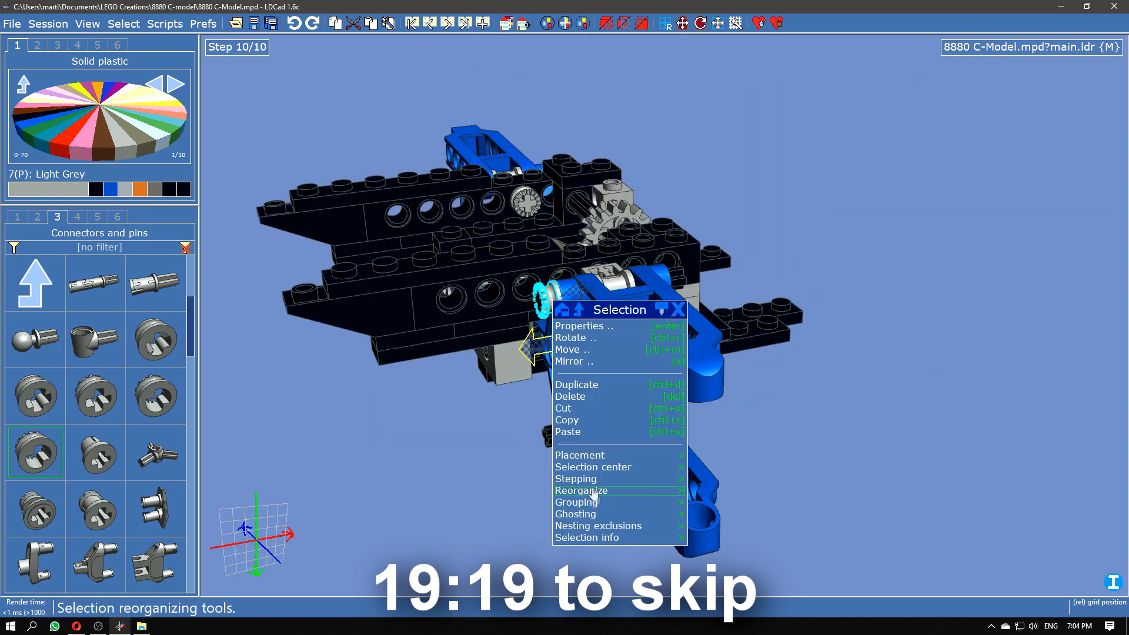
{"action": "left_click", "coordinate": [574, 495]}
{"action": "left_click", "coordinate": [589, 361]}
{"action": "left_click", "coordinate": [535, 350]}
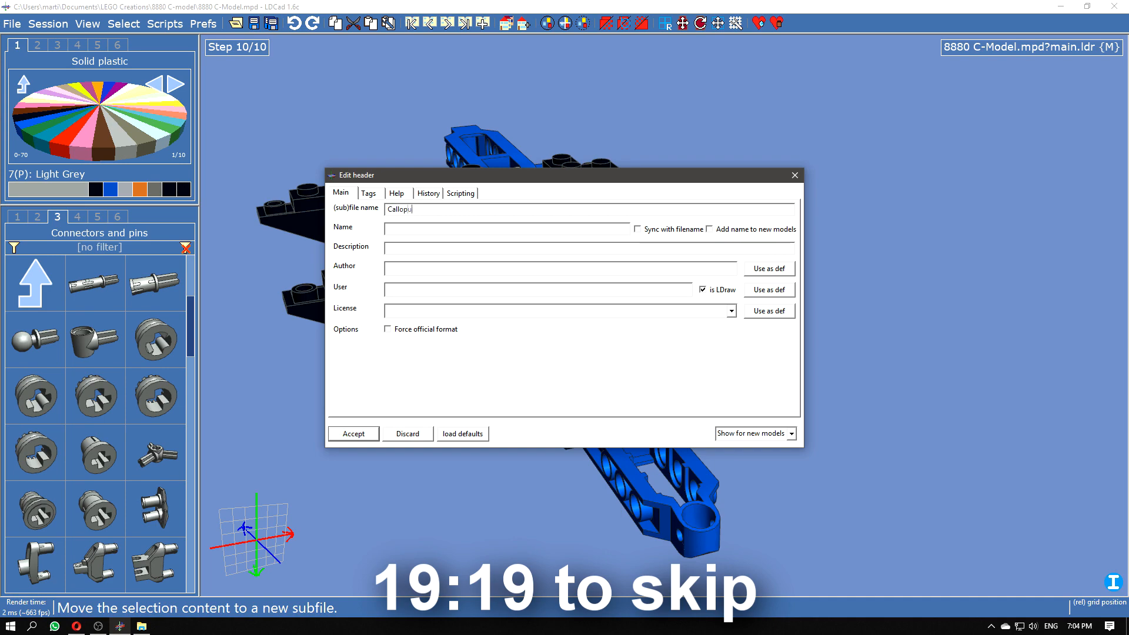
{"action": "key", "text": "Return"}
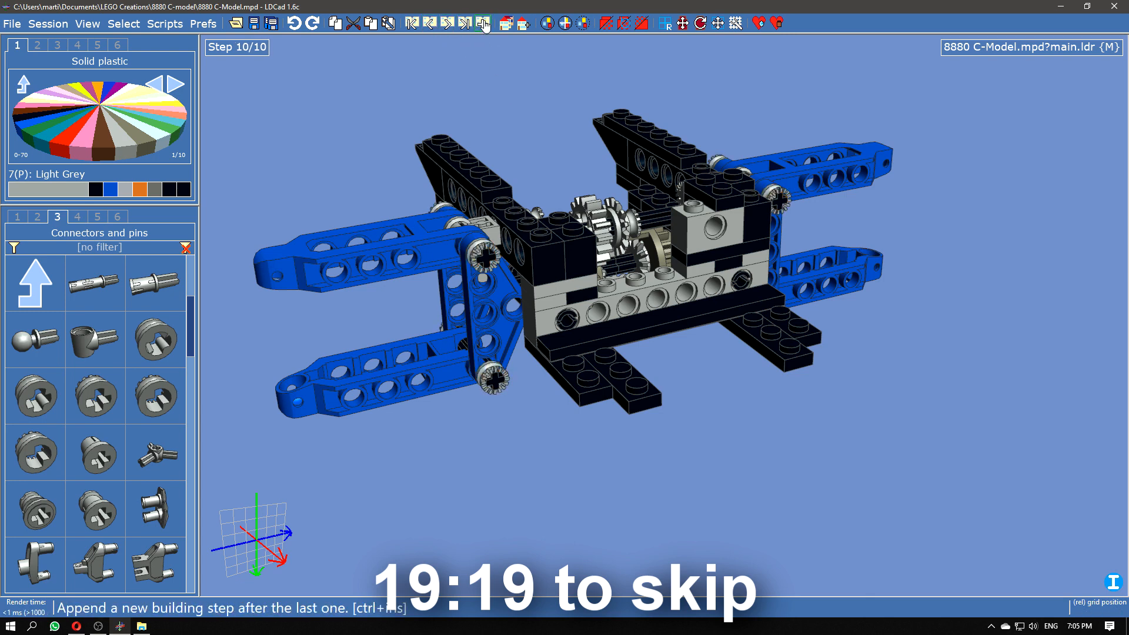
Step: Create a new submodel named Front axle
{"action": "left_click", "coordinate": [524, 24]}
{"action": "type", "text": "Front axle"}
{"action": "key", "text": "Return"}
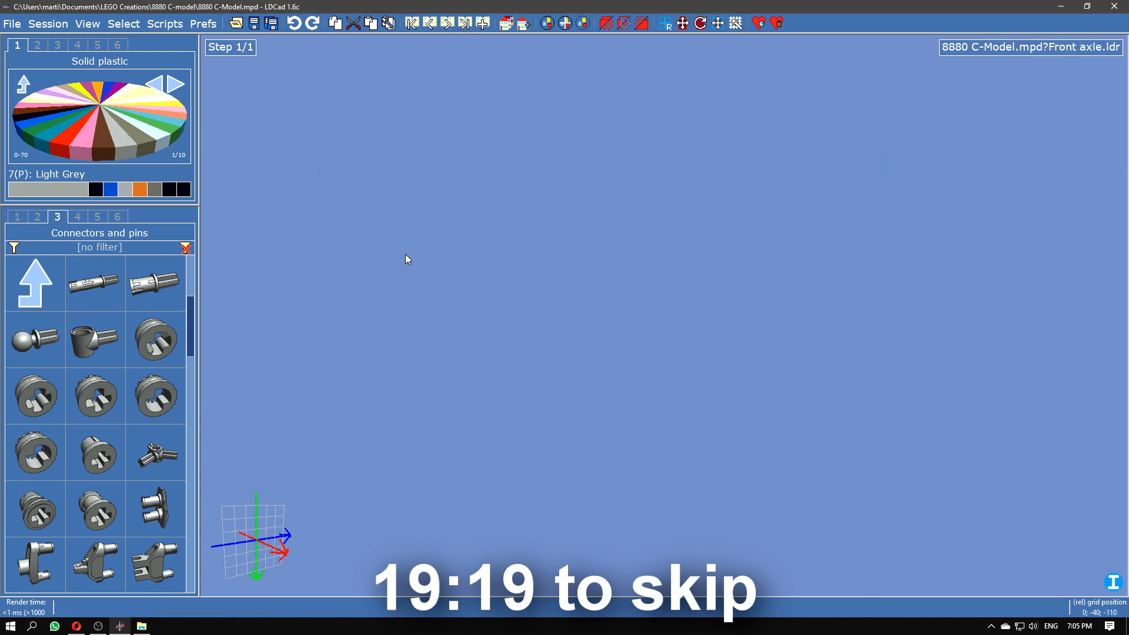
Step: Place a light grey ridged axle joiner at the origin and insert black axles into its two ends
{"action": "scroll", "coordinate": [106, 347], "scroll_direction": "down", "scroll_amount": 3}
{"action": "scroll", "coordinate": [100, 317], "scroll_direction": "up", "scroll_amount": 4}
{"action": "left_click", "coordinate": [77, 216]}
{"action": "scroll", "coordinate": [131, 434], "scroll_direction": "down", "scroll_amount": 5}
{"action": "scroll", "coordinate": [130, 438], "scroll_direction": "down", "scroll_amount": 4}
{"action": "left_click_drag", "start_coordinate": [131, 440], "coordinate": [661, 324]}
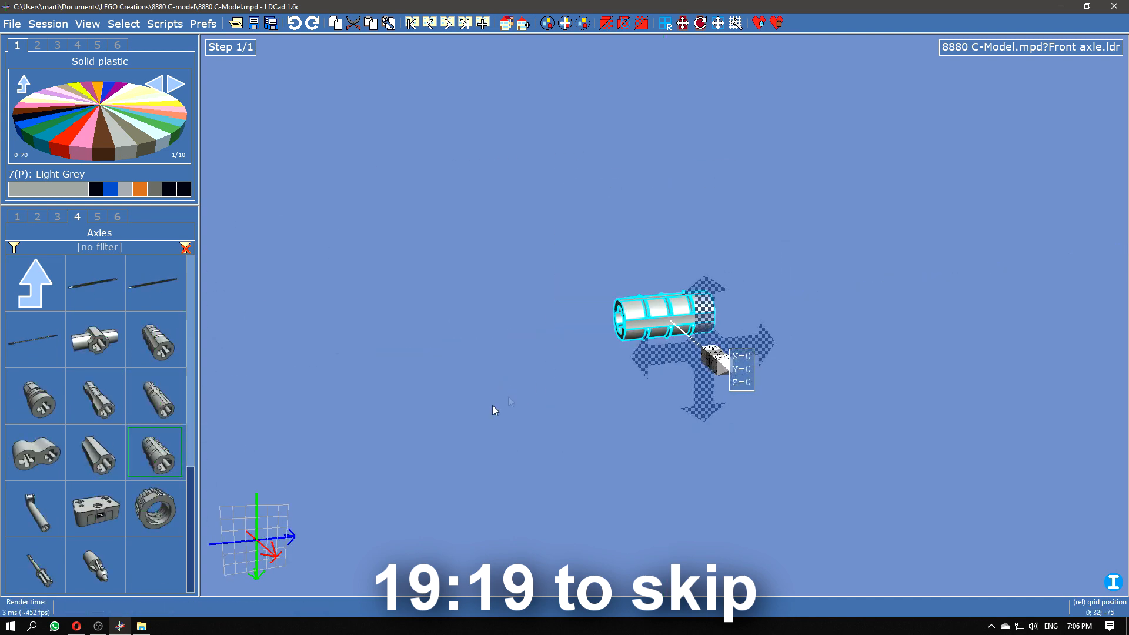
{"action": "left_click", "coordinate": [494, 410]}
{"action": "scroll", "coordinate": [19, 332], "scroll_direction": "up", "scroll_amount": 10}
{"action": "left_click_drag", "start_coordinate": [23, 331], "coordinate": [750, 348]}
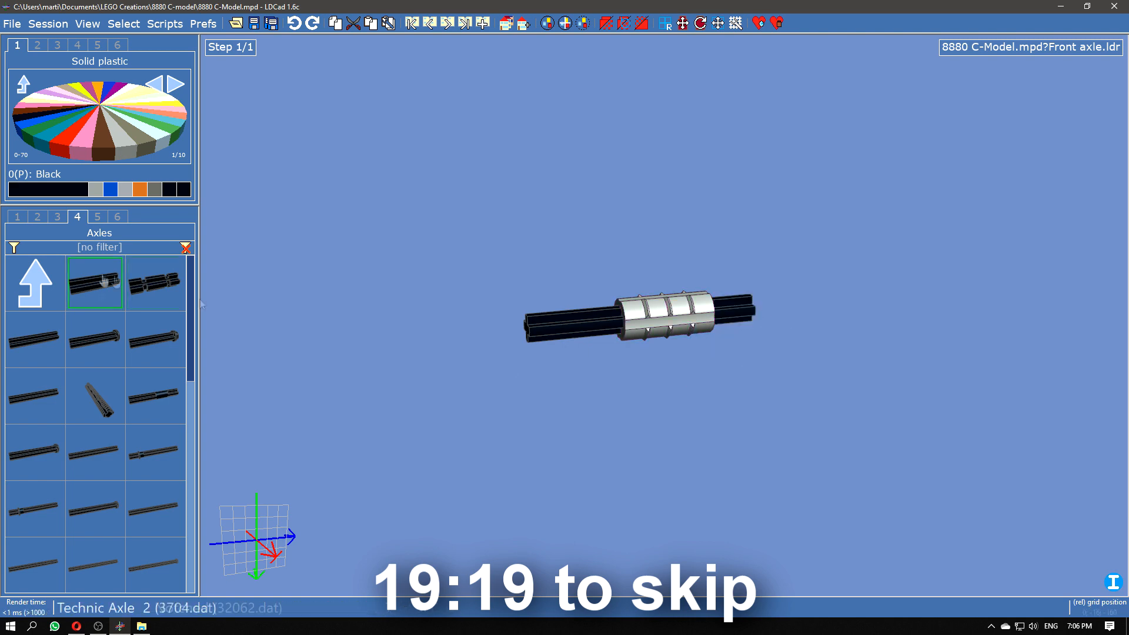
Step: Add a second building step and slide a light grey bush onto the longer axle beside the joiner at X=0, Y=0, Z=-30
{"action": "scroll", "coordinate": [147, 412], "scroll_direction": "down", "scroll_amount": 5}
{"action": "left_click", "coordinate": [37, 217]}
{"action": "left_click", "coordinate": [57, 217]}
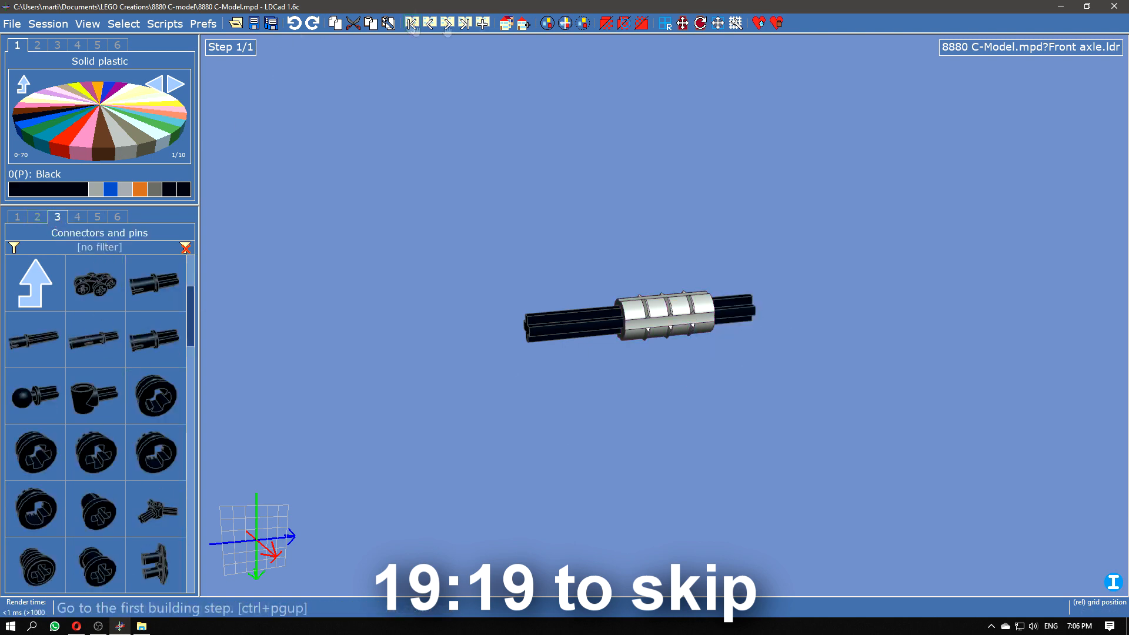
{"action": "left_click_drag", "start_coordinate": [96, 509], "coordinate": [641, 366]}
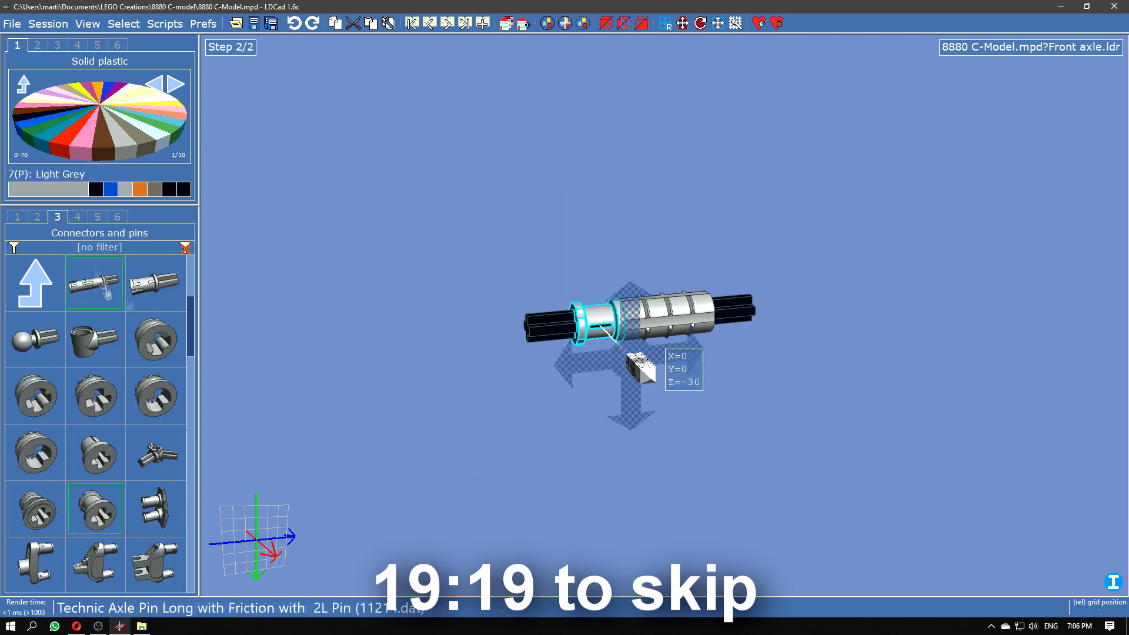
Step: Look through the Gears and the Connectors and pins groups for the grooved ball part
{"action": "left_click", "coordinate": [77, 217]}
{"action": "scroll", "coordinate": [134, 356], "scroll_direction": "down", "scroll_amount": 10}
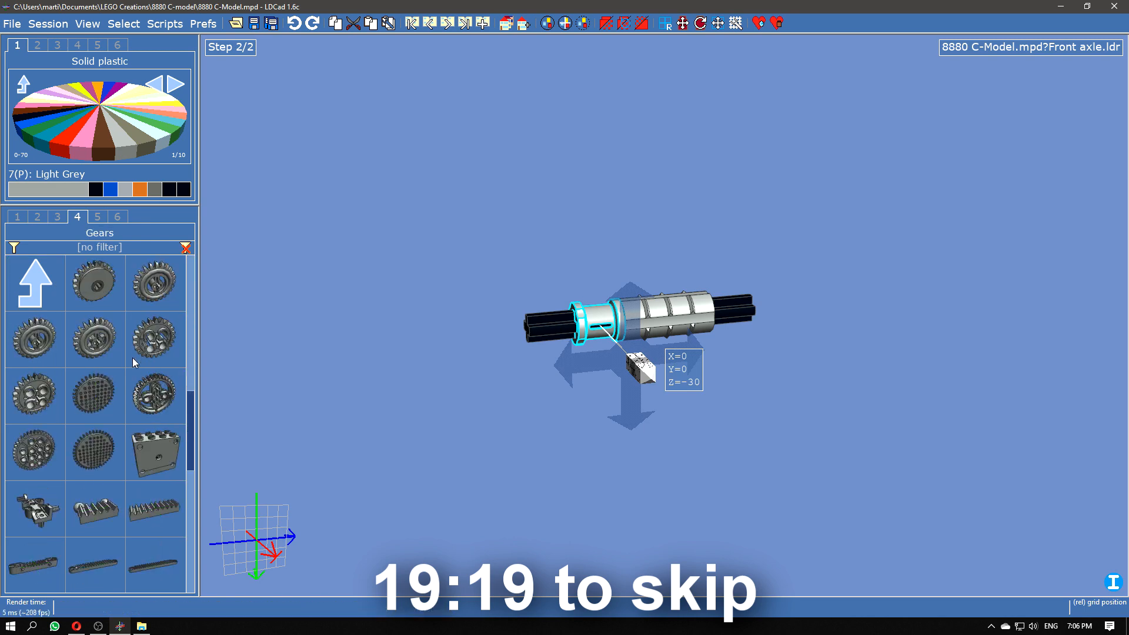
{"action": "scroll", "coordinate": [132, 365], "scroll_direction": "up", "scroll_amount": 7}
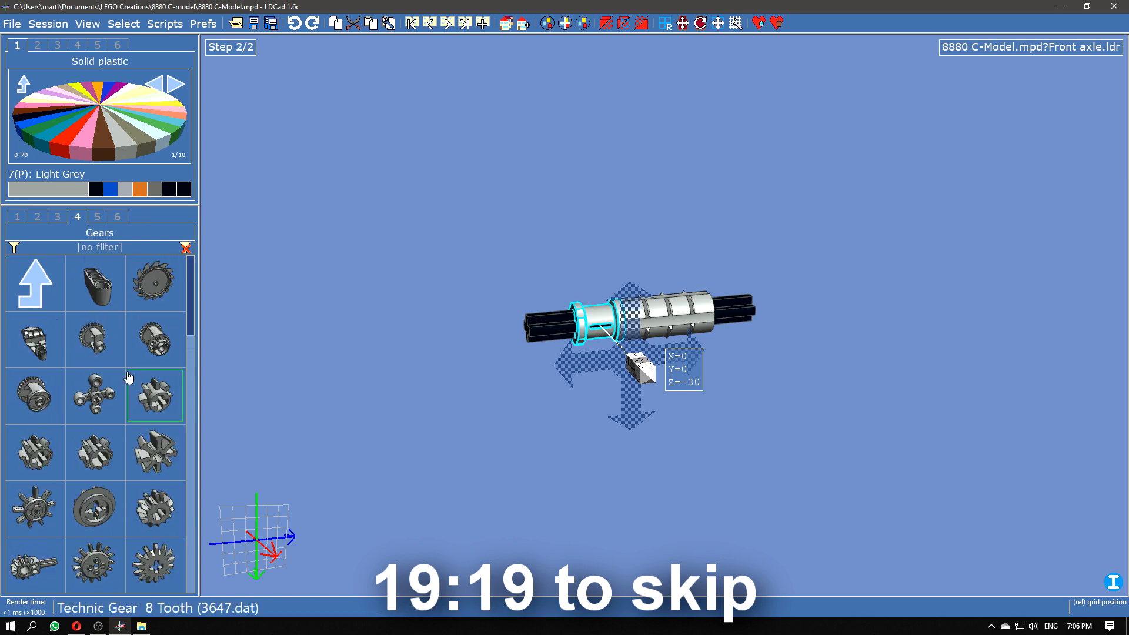
{"action": "scroll", "coordinate": [172, 366], "scroll_direction": "up", "scroll_amount": 3}
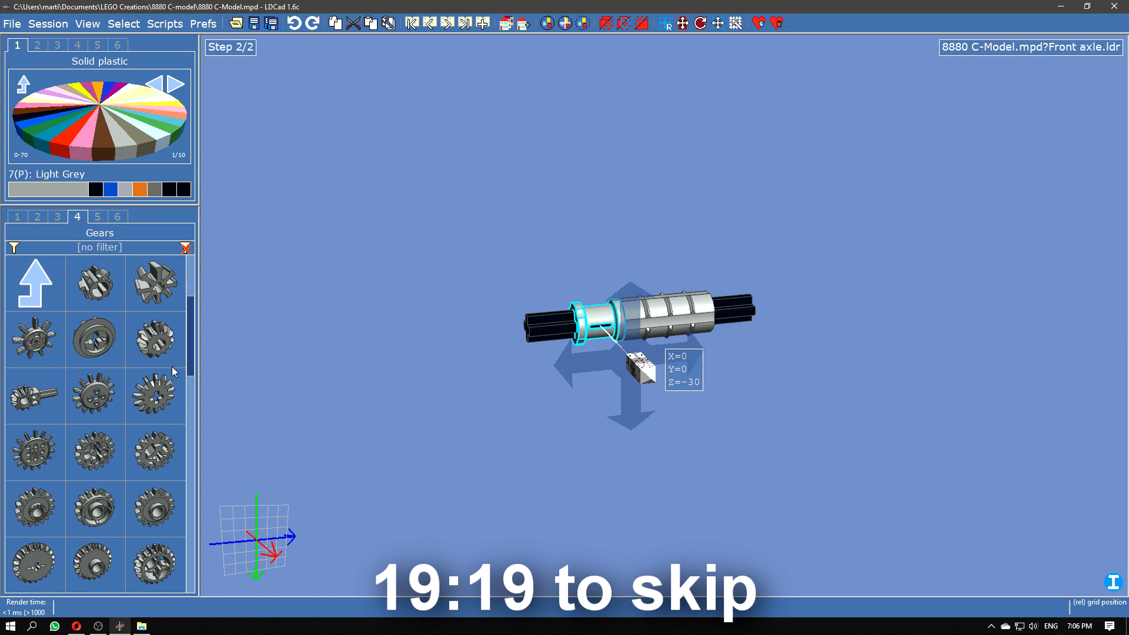
{"action": "left_click", "coordinate": [36, 282]}
{"action": "left_click", "coordinate": [110, 520]}
{"action": "scroll", "coordinate": [110, 520], "scroll_direction": "down", "scroll_amount": 4}
{"action": "left_click", "coordinate": [36, 283]}
{"action": "left_click", "coordinate": [148, 415]}
{"action": "scroll", "coordinate": [149, 417], "scroll_direction": "down", "scroll_amount": 3}
{"action": "scroll", "coordinate": [149, 418], "scroll_direction": "up", "scroll_amount": 3}
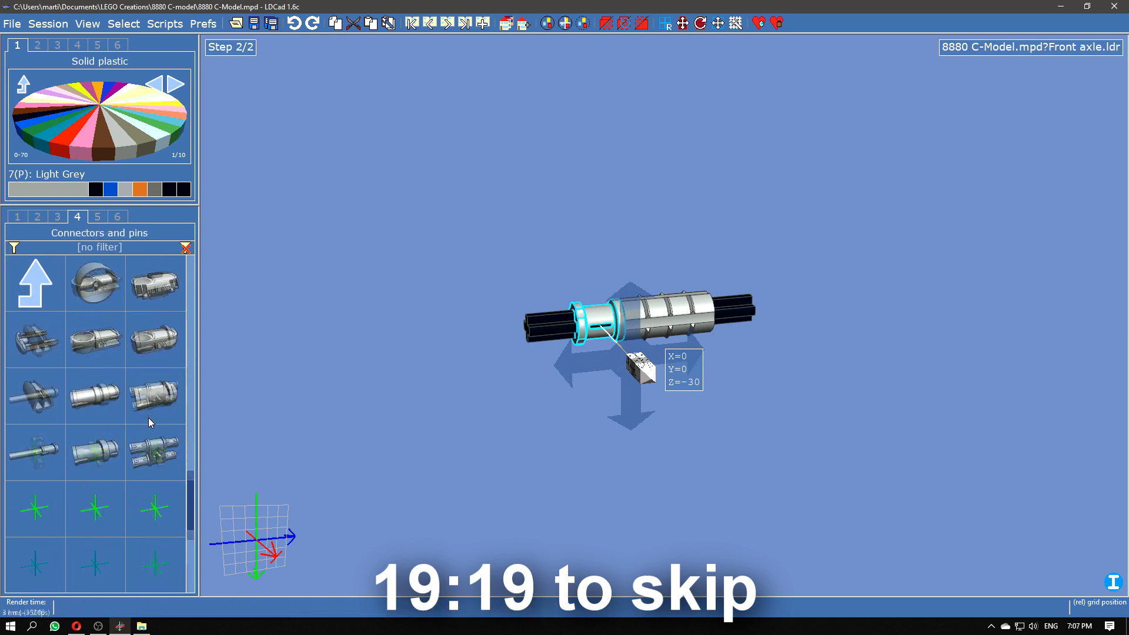
{"action": "left_click", "coordinate": [35, 282]}
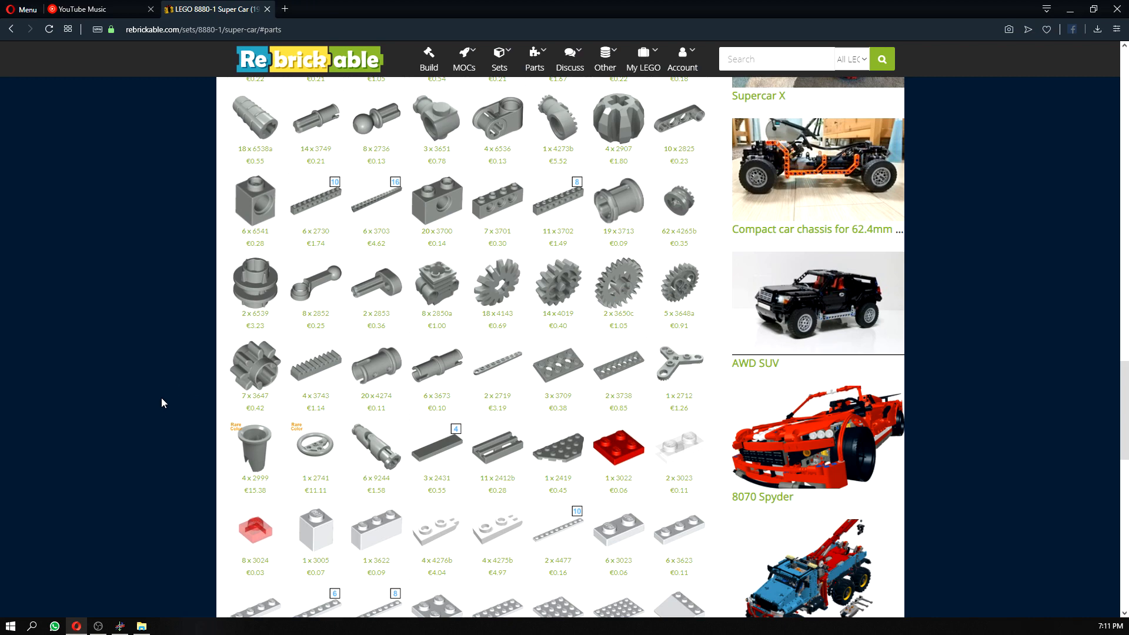
Step: On the Rebrickable 8880-1 parts page, open the Technic Ball with Grooves summary and copy its part number 2907
{"action": "scroll", "coordinate": [143, 422], "scroll_direction": "up", "scroll_amount": 2}
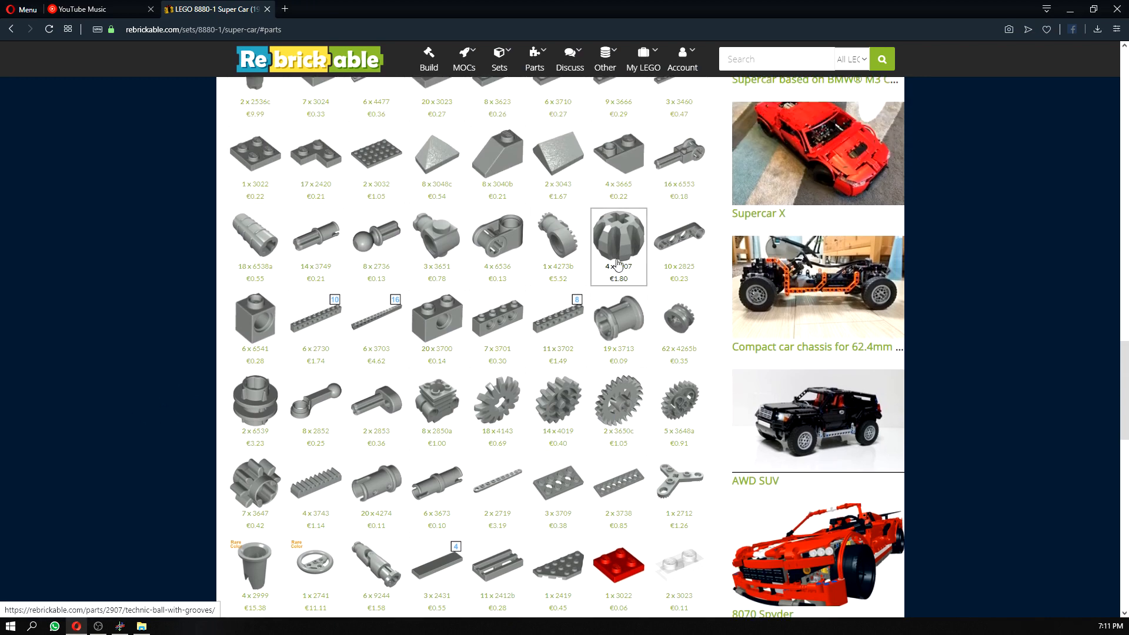
{"action": "left_click", "coordinate": [627, 245]}
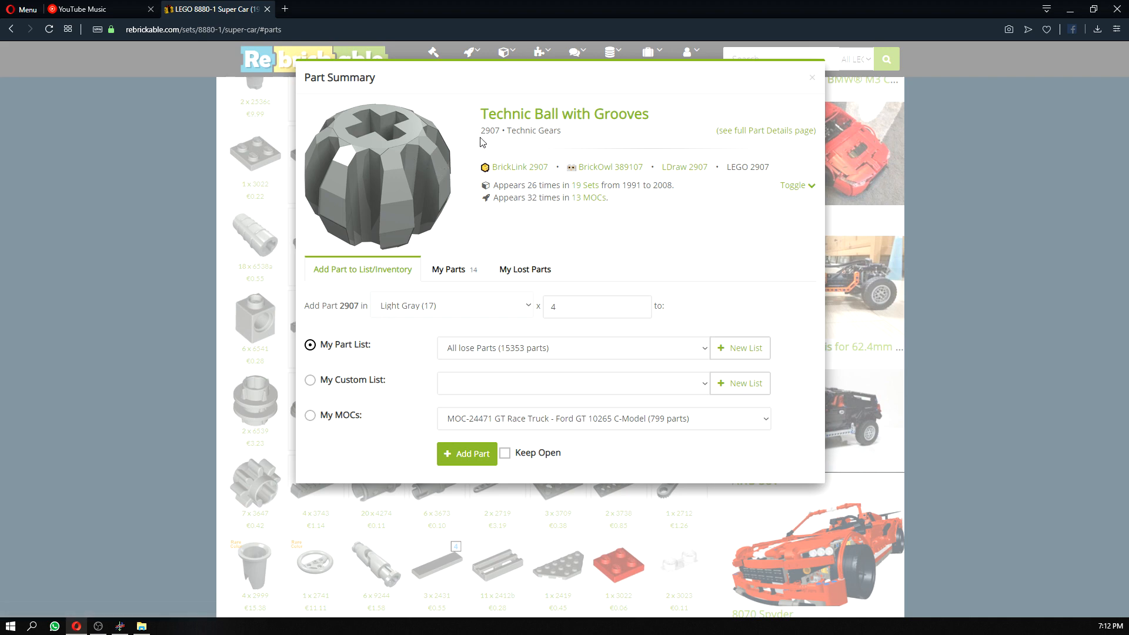
{"action": "left_click_drag", "start_coordinate": [482, 130], "coordinate": [501, 131]}
{"action": "key", "text": "ctrl+c"}
Step: Switch back to LDCad, open the Search part group and filter it by 2907
{"action": "key", "text": "alt+Tab"}
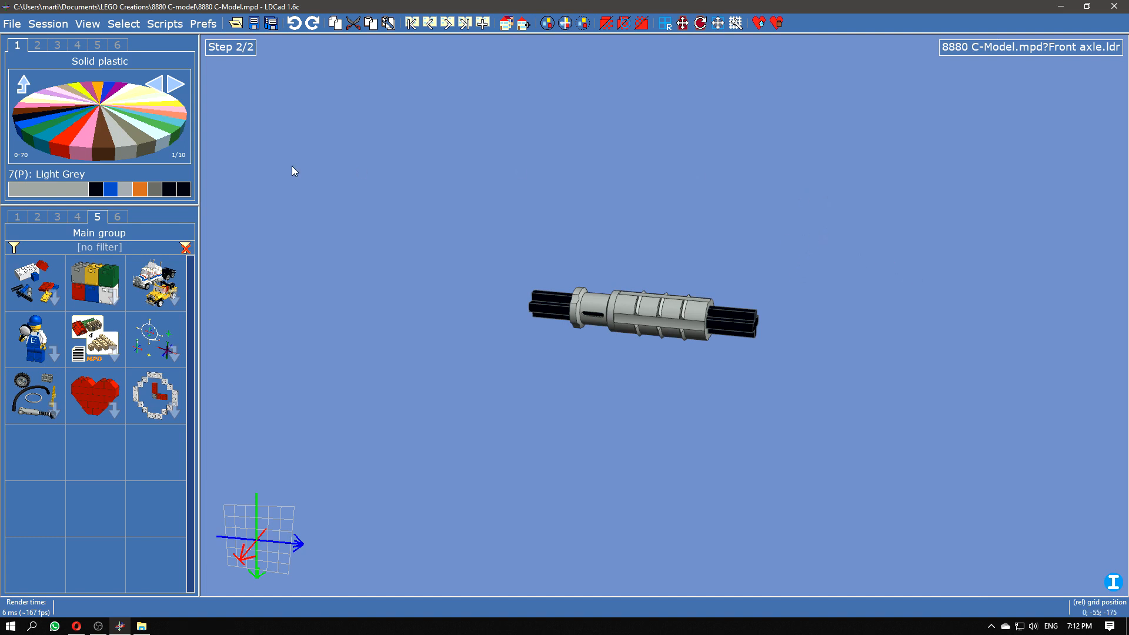
{"action": "left_click", "coordinate": [46, 269]}
{"action": "left_click", "coordinate": [46, 268]}
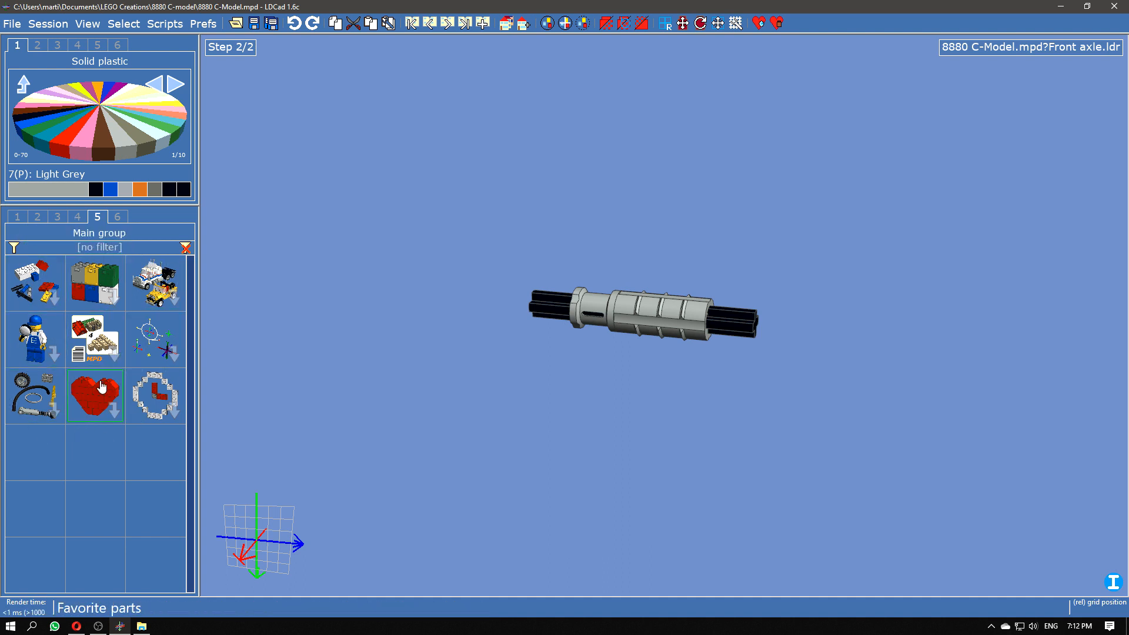
{"action": "left_click", "coordinate": [39, 356]}
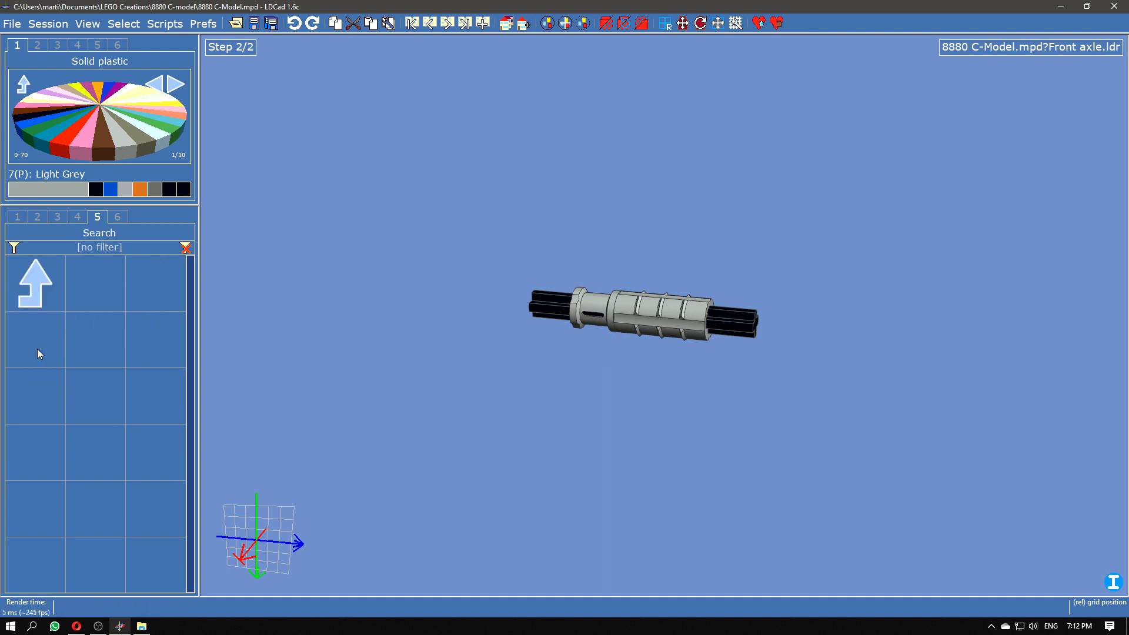
{"action": "left_click", "coordinate": [97, 249]}
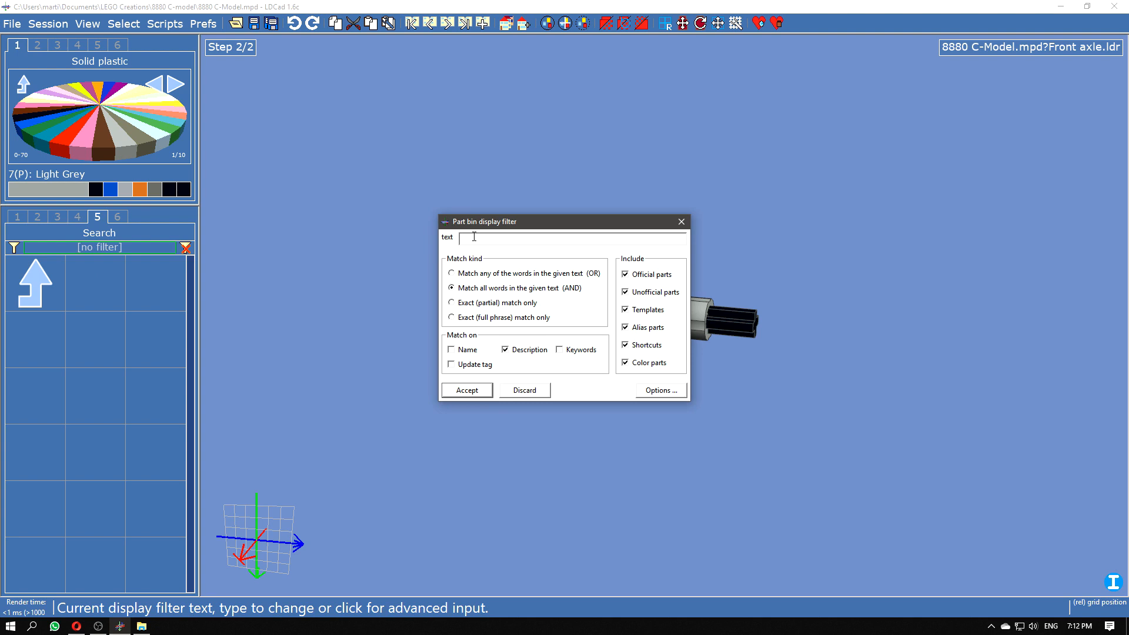
{"action": "key", "text": "ctrl+v"}
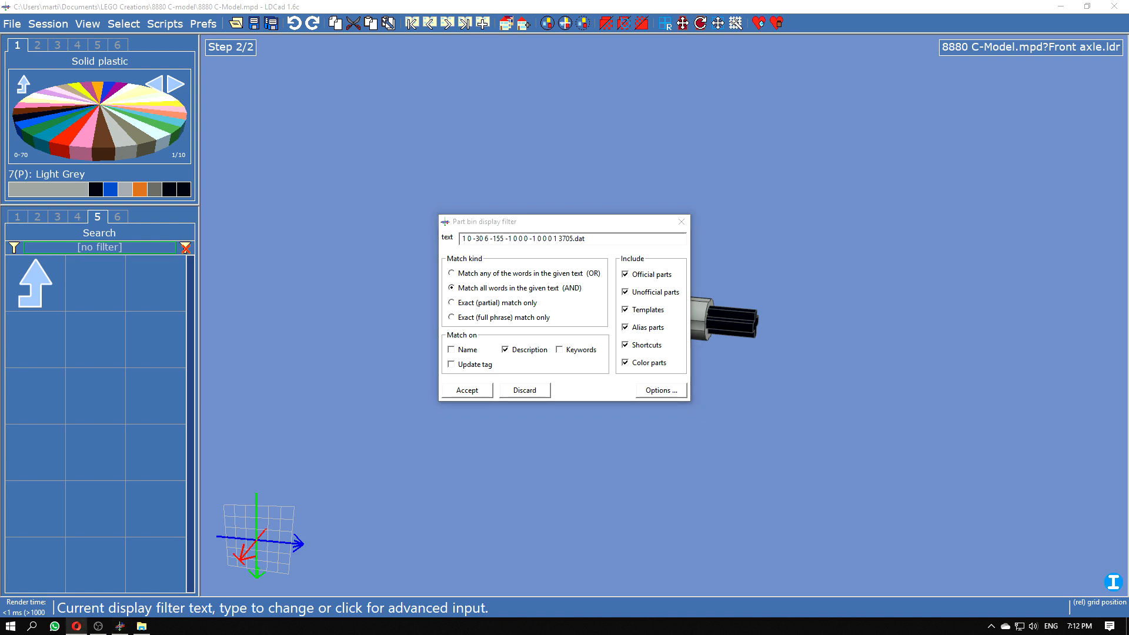
{"action": "key", "text": "alt+Tab"}
{"action": "type", "text": "2907"}
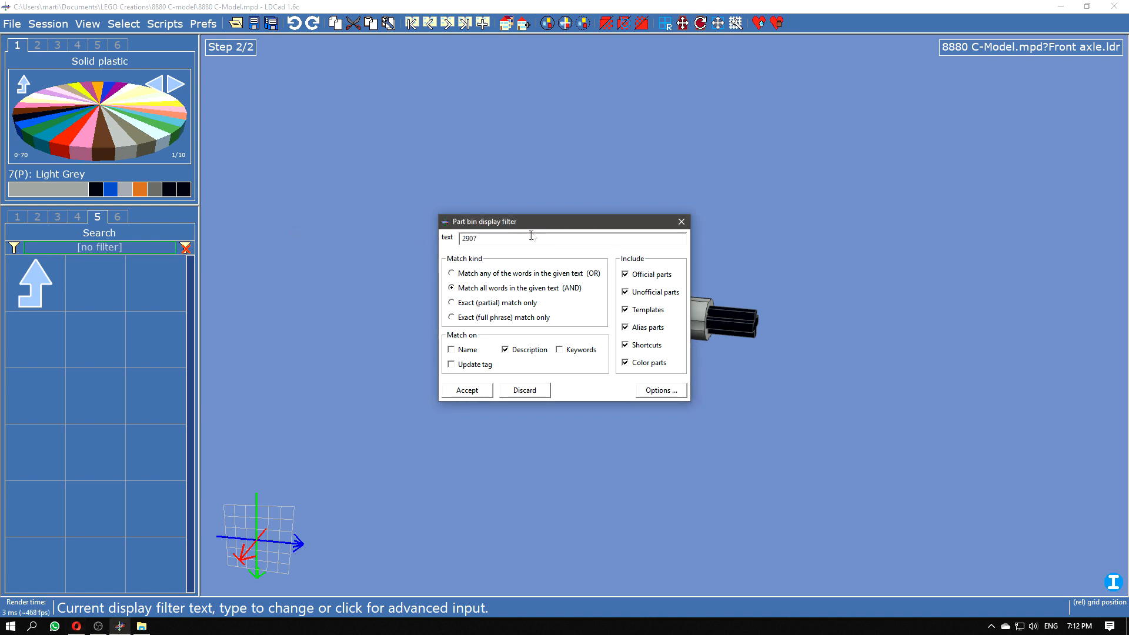
{"action": "left_click", "coordinate": [469, 391]}
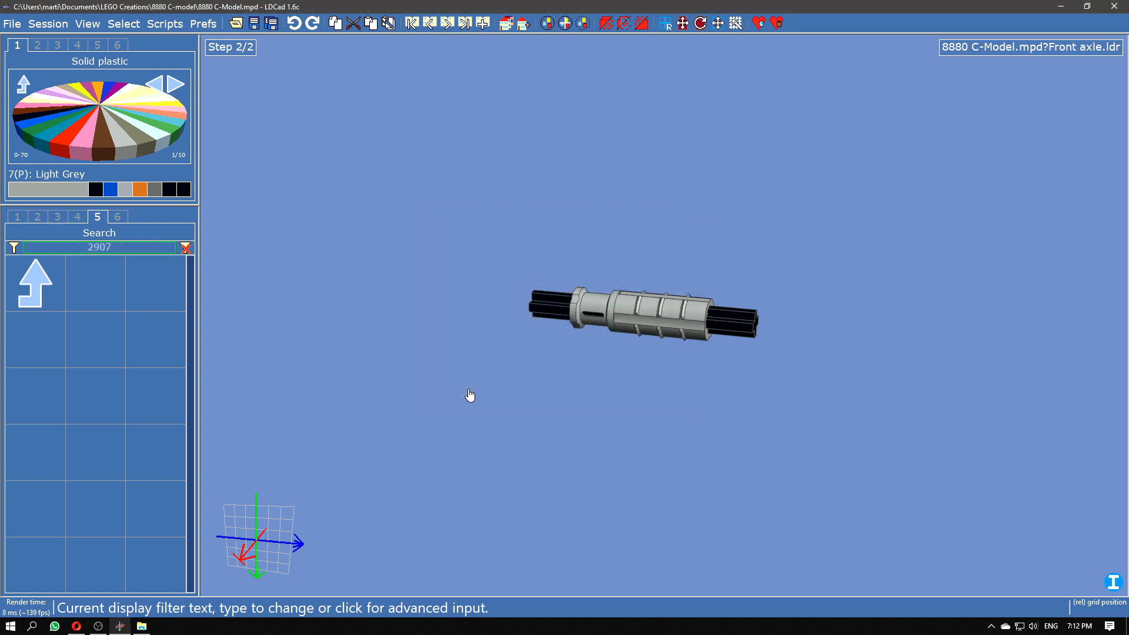
Step: Reopen the Search group's display filter and apply 2907 again
{"action": "left_click", "coordinate": [95, 249]}
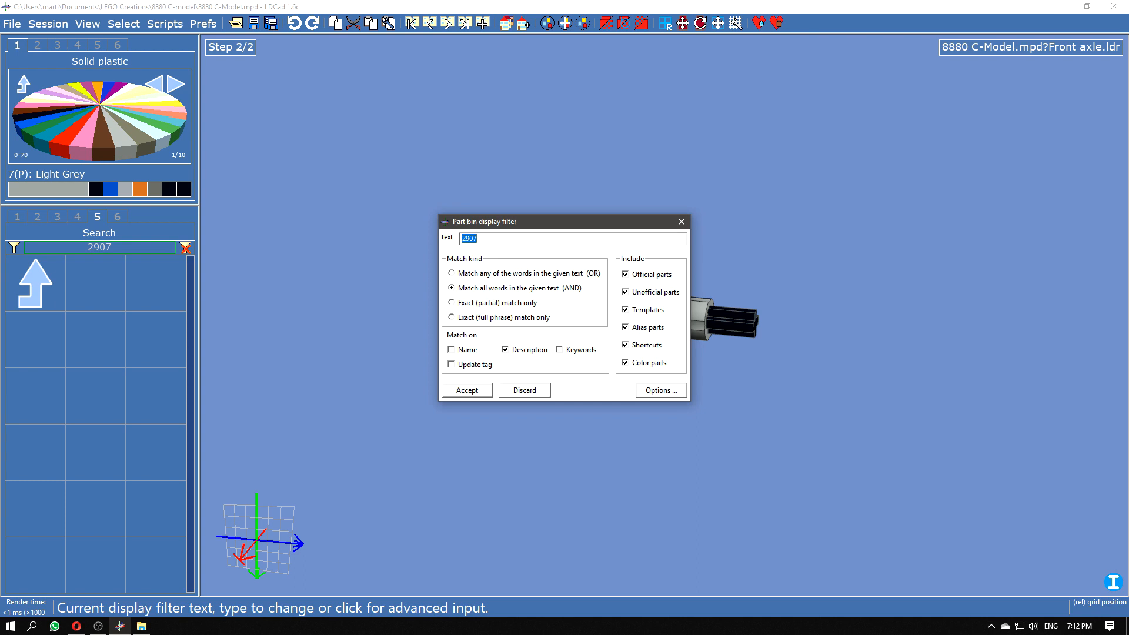
{"action": "left_click", "coordinate": [506, 238]}
{"action": "left_click", "coordinate": [476, 391]}
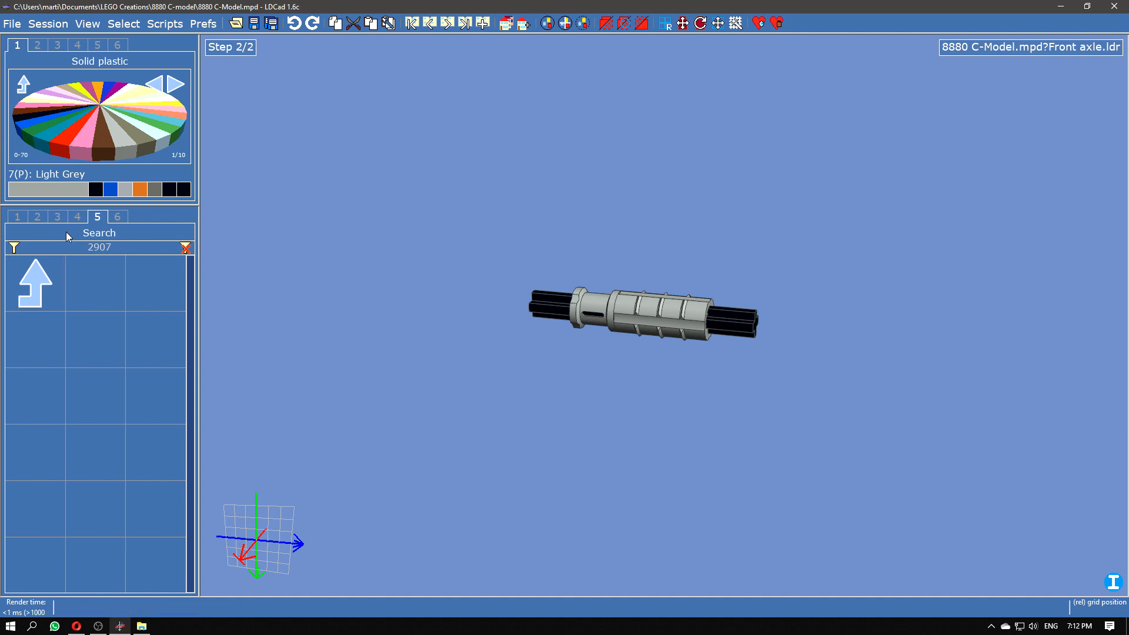
{"action": "left_click", "coordinate": [88, 247]}
{"action": "left_click", "coordinate": [142, 248]}
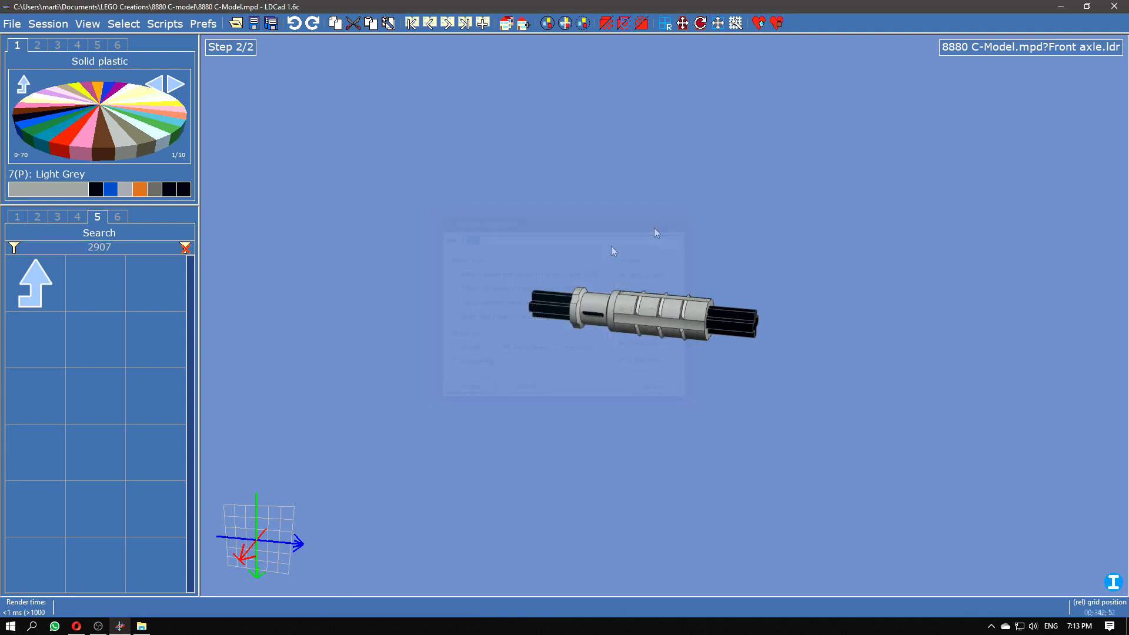
Step: Filter the Search group by 9244 and place the universal joint above the axle at 0, -38, -20
{"action": "left_click", "coordinate": [100, 248]}
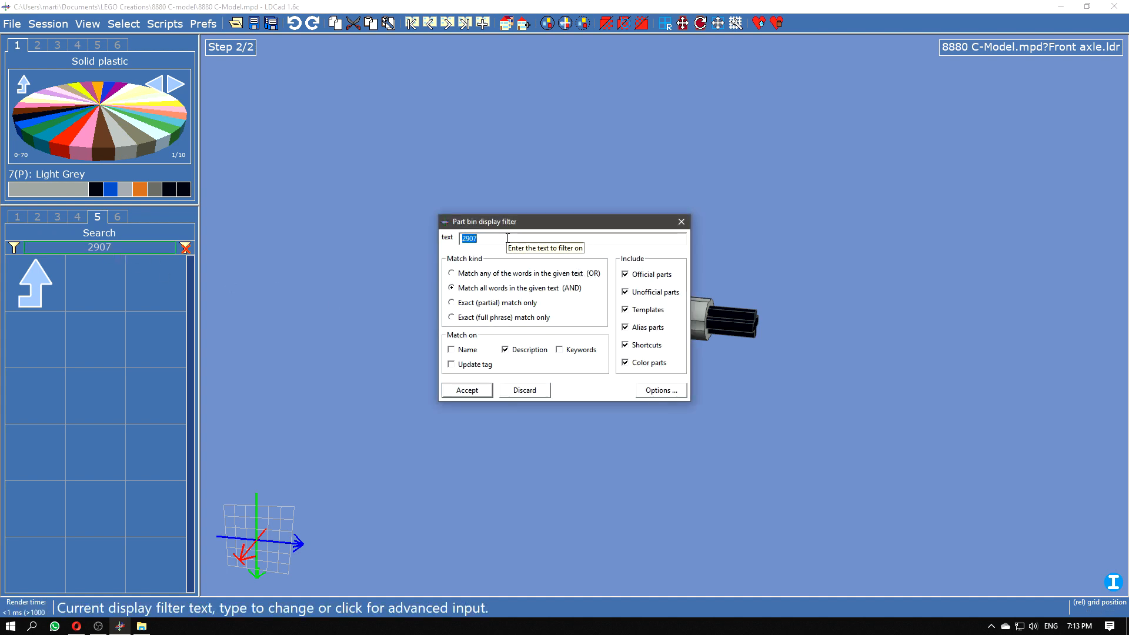
{"action": "type", "text": "9244"}
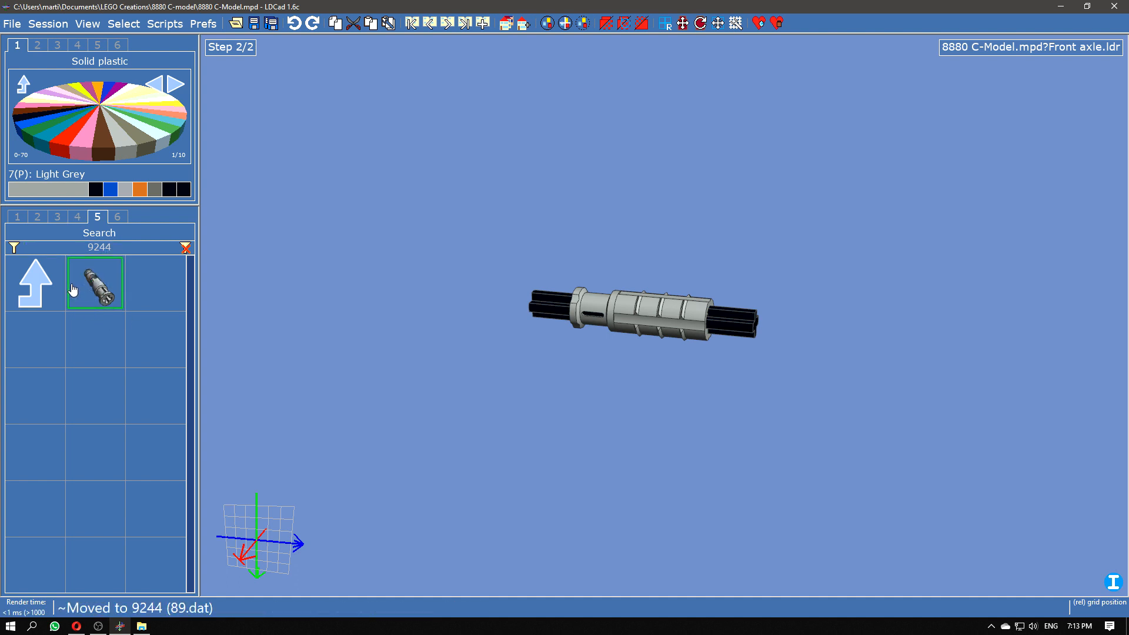
{"action": "left_click_drag", "start_coordinate": [73, 290], "coordinate": [619, 231]}
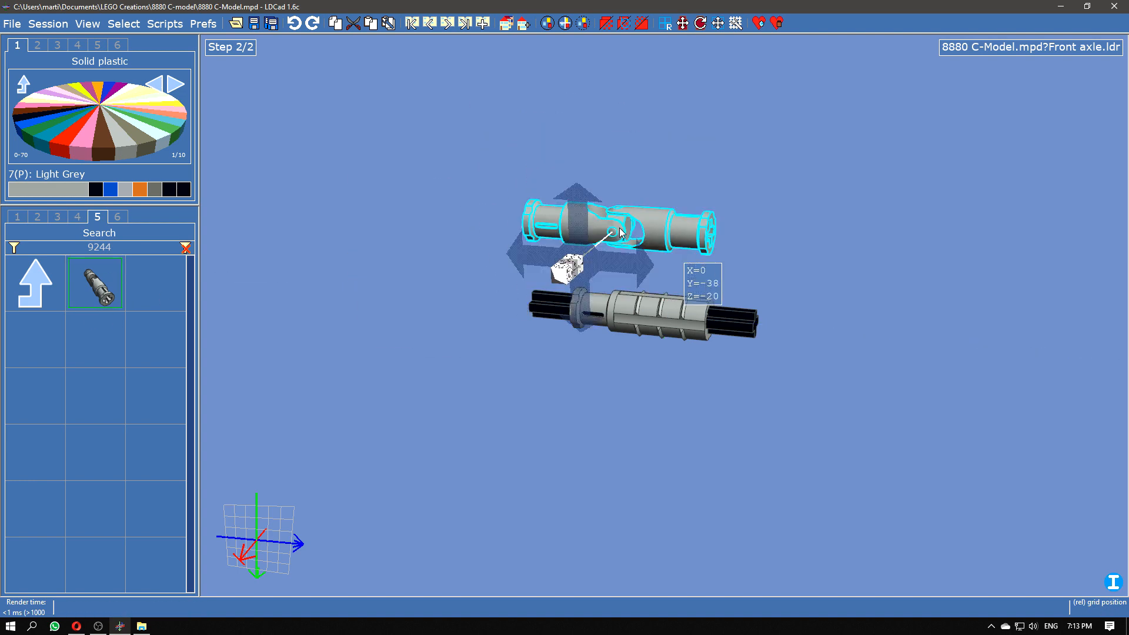
{"action": "left_click", "coordinate": [610, 233]}
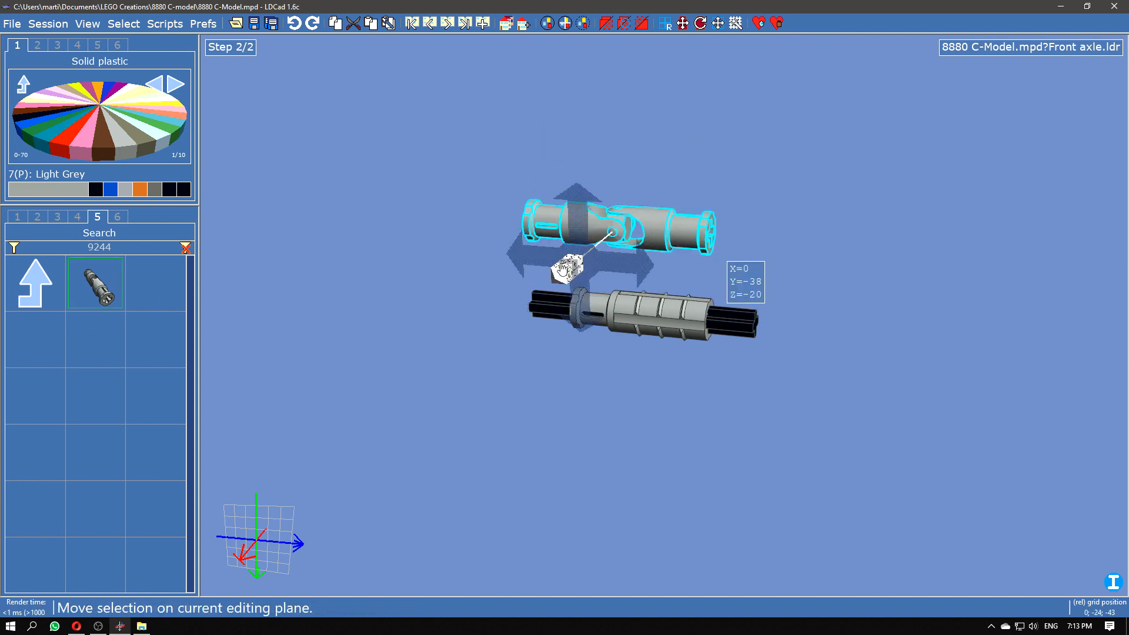
Step: Try rotating the universal joint and delete it from the Front axle submodel
{"action": "left_click", "coordinate": [562, 265]}
{"action": "left_click_drag", "start_coordinate": [636, 245], "coordinate": [664, 251]}
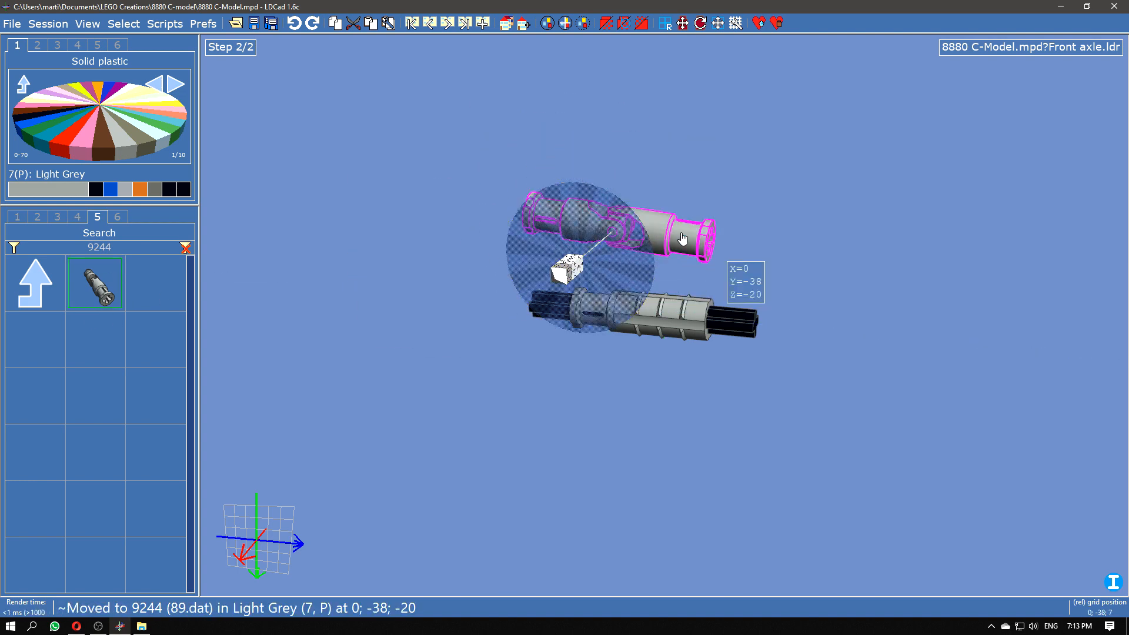
{"action": "key", "text": "Escape"}
{"action": "left_click", "coordinate": [588, 235]}
{"action": "key", "text": "Delete"}
Step: Copy the flanged bush along the axle to Z -60 and change the copy's reference to 2907.dat
{"action": "left_click", "coordinate": [594, 305]}
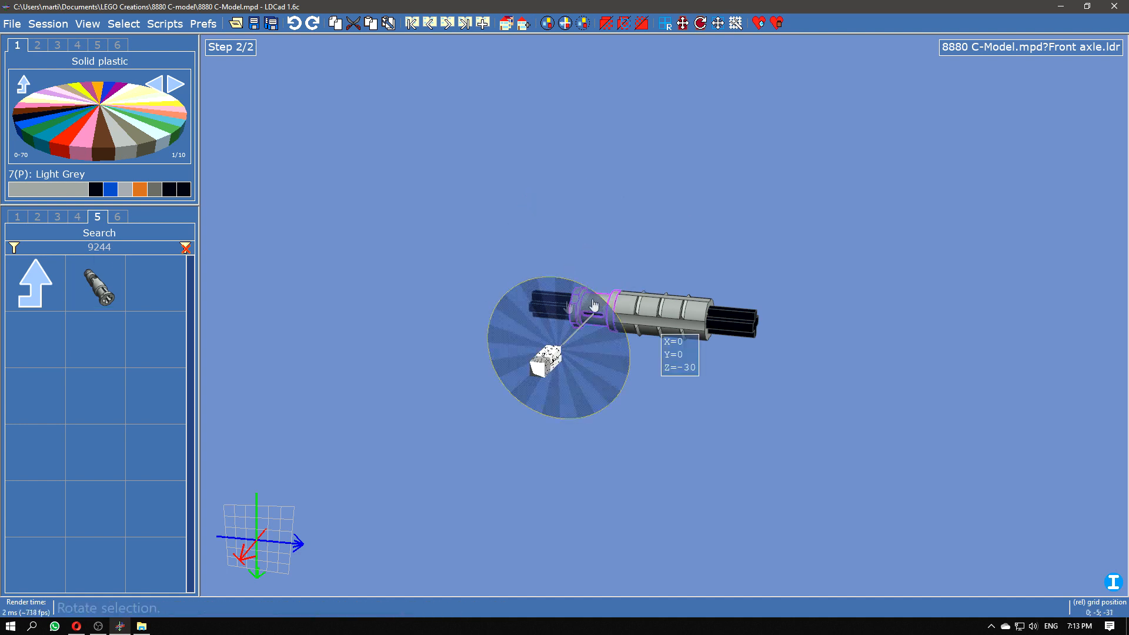
{"action": "right_click_drag", "start_coordinate": [732, 406], "coordinate": [771, 429]}
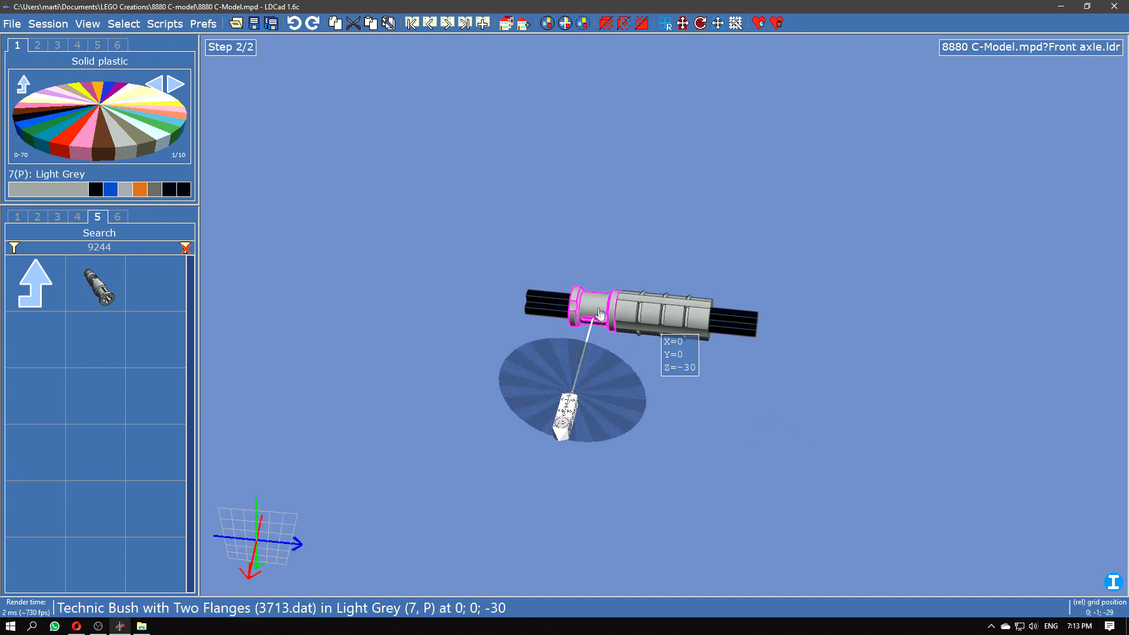
{"action": "left_click_drag", "start_coordinate": [594, 309], "coordinate": [528, 304]}
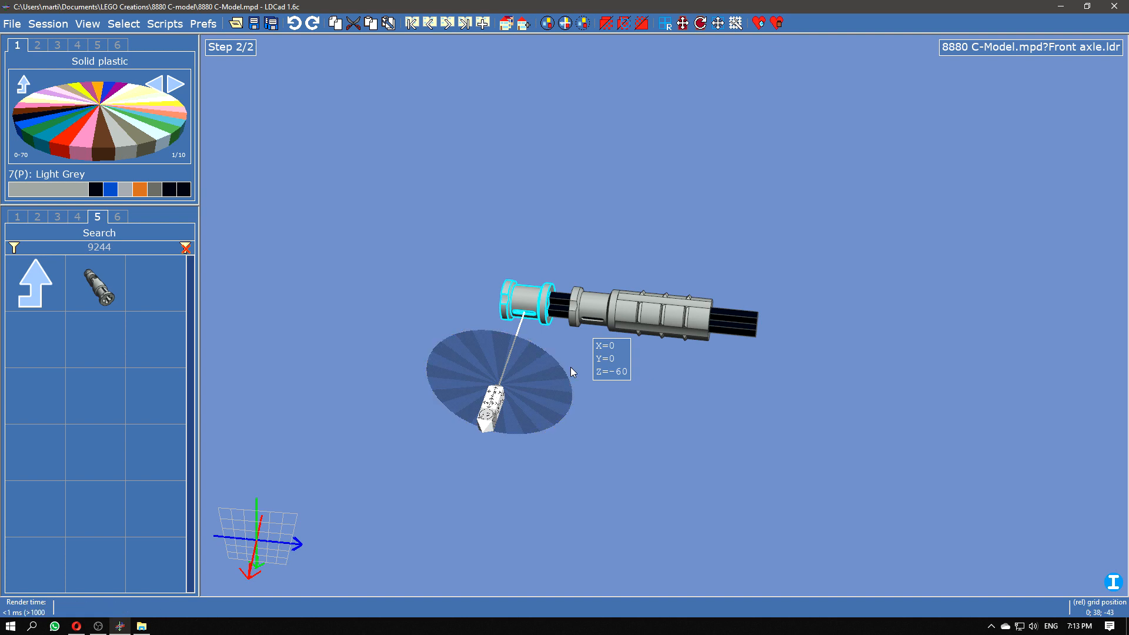
{"action": "left_click", "coordinate": [607, 356]}
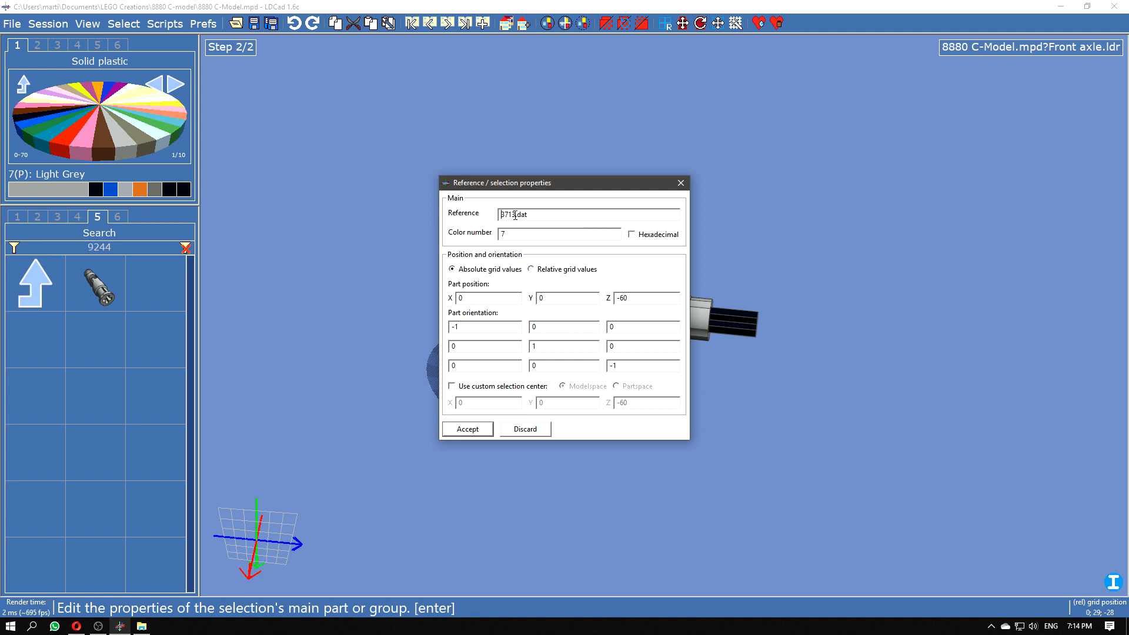
{"action": "left_click_drag", "start_coordinate": [516, 214], "coordinate": [479, 224]}
{"action": "type", "text": "2907"}
{"action": "left_click", "coordinate": [478, 432]}
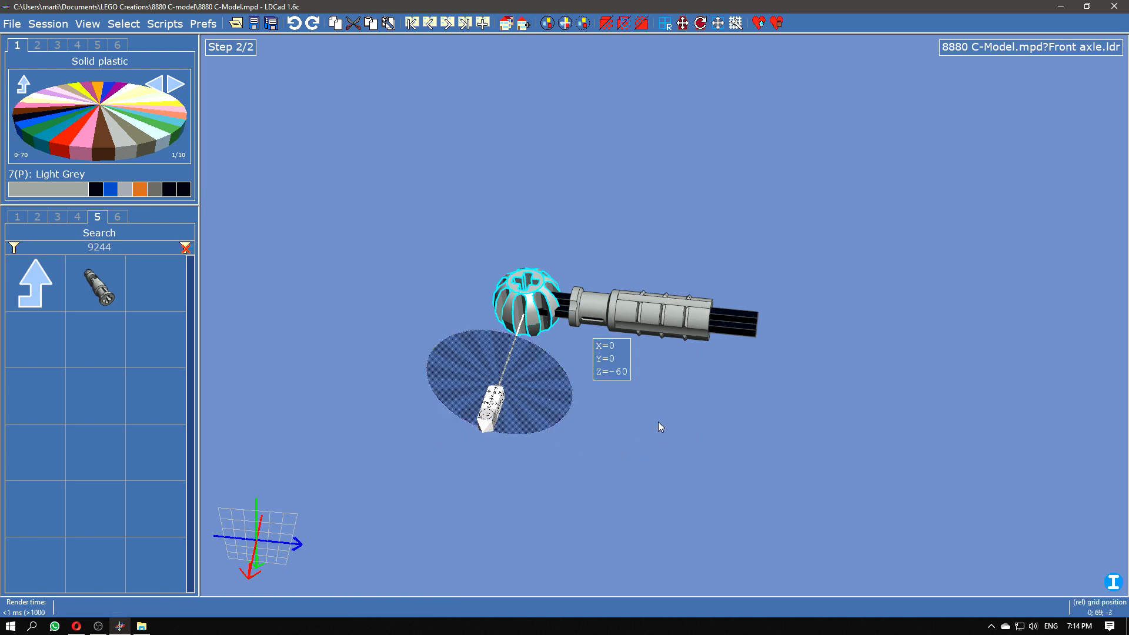
Step: Rotate the grooved ball until its axle hole lines up with the axle
{"action": "key", "text": "ctrl+Right"}
{"action": "key", "text": "ctrl+Right"}
{"action": "key", "text": "ctrl+Right"}
{"action": "key", "text": "ctrl+Right"}
{"action": "key", "text": "ctrl+Right"}
{"action": "key", "text": "ctrl+Right"}
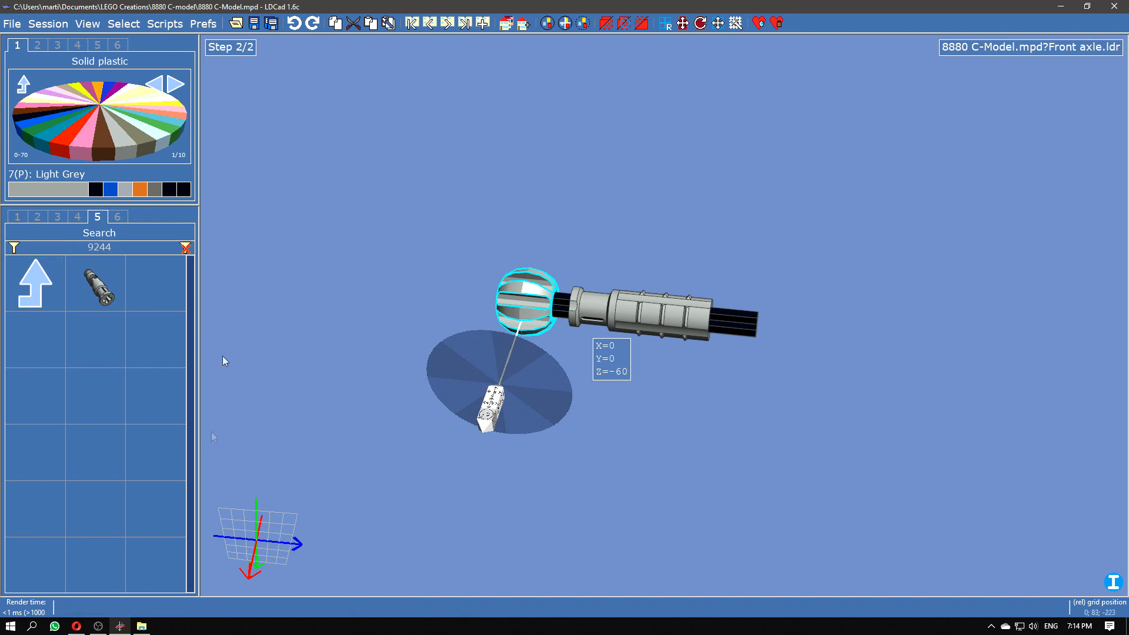
Step: Leave the Search group and open the Sorted part group
{"action": "left_click", "coordinate": [43, 298]}
{"action": "left_click", "coordinate": [95, 338]}
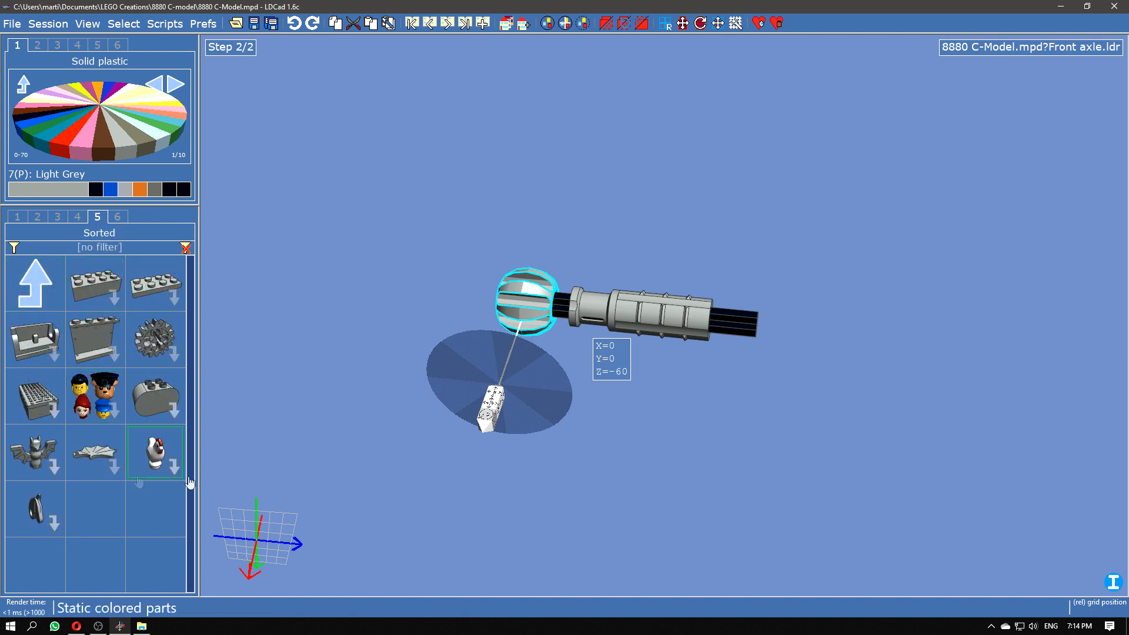
Step: Slide the grooved ball along the axle against the bush to Z -52
{"action": "right_click_drag", "start_coordinate": [650, 468], "coordinate": [688, 461]}
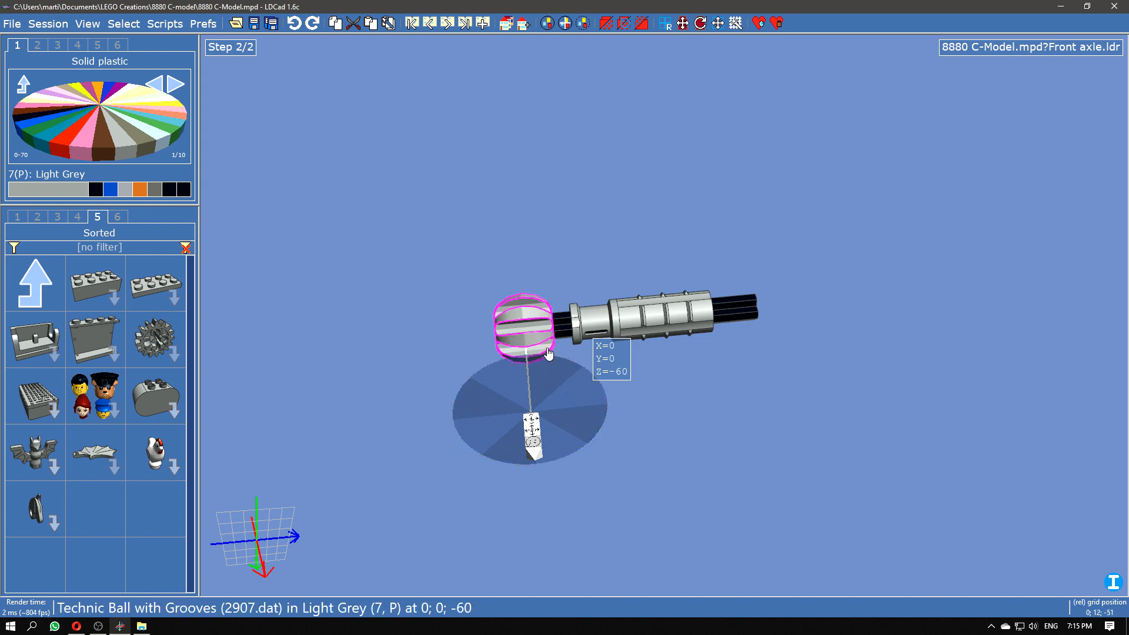
{"action": "left_click_drag", "start_coordinate": [545, 348], "coordinate": [547, 345]}
{"action": "right_click_drag", "start_coordinate": [547, 345], "coordinate": [747, 332]}
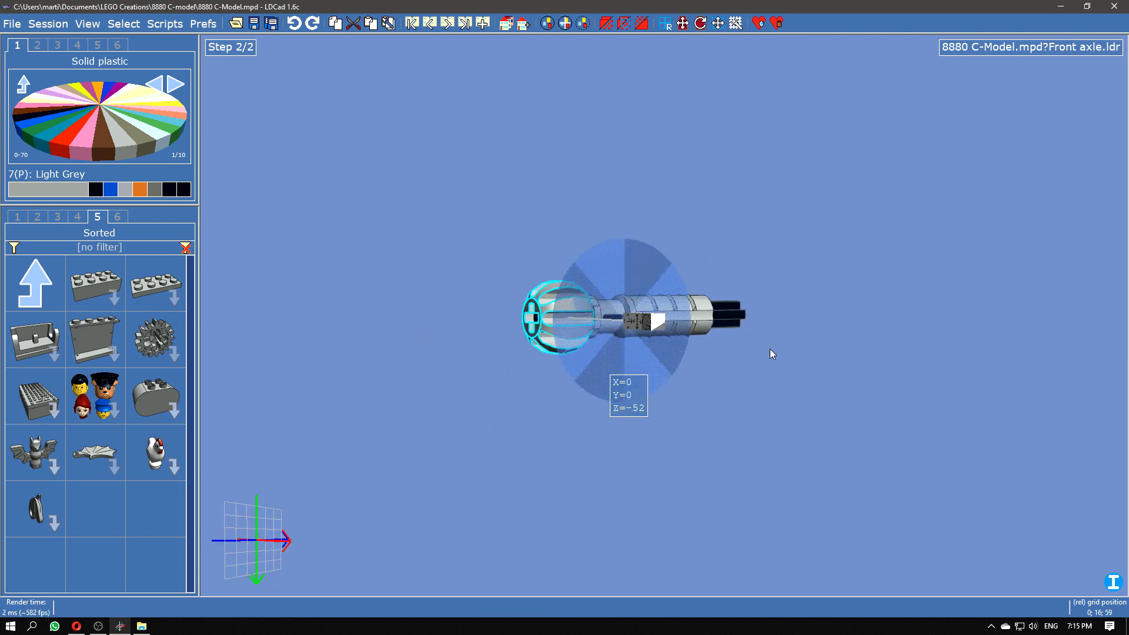
{"action": "right_click_drag", "start_coordinate": [804, 365], "coordinate": [773, 408]}
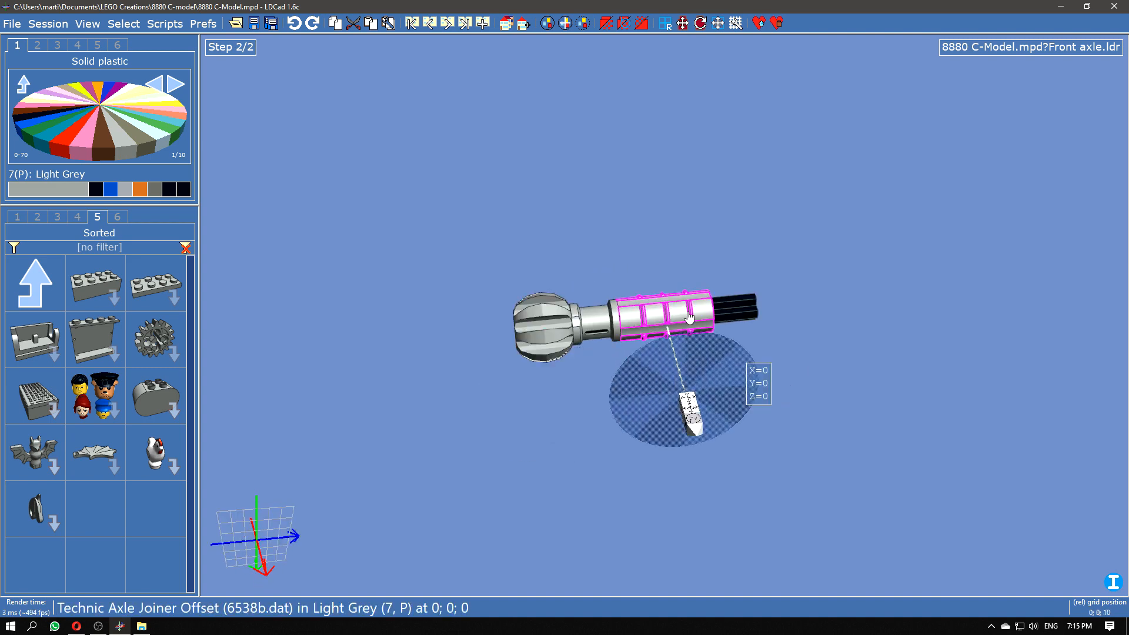
Step: Lift the offset axle joiner off the axles to 0, -24, 5 and select the two exposed axles in turn
{"action": "left_click_drag", "start_coordinate": [687, 321], "coordinate": [669, 310]}
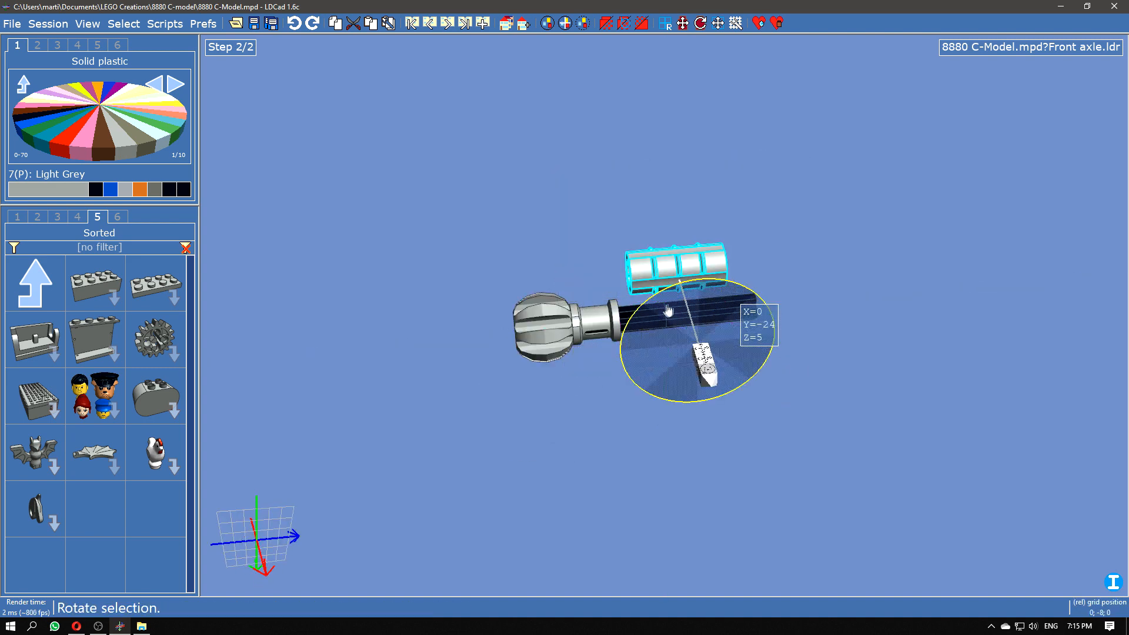
{"action": "left_click", "coordinate": [595, 320]}
{"action": "left_click", "coordinate": [632, 321]}
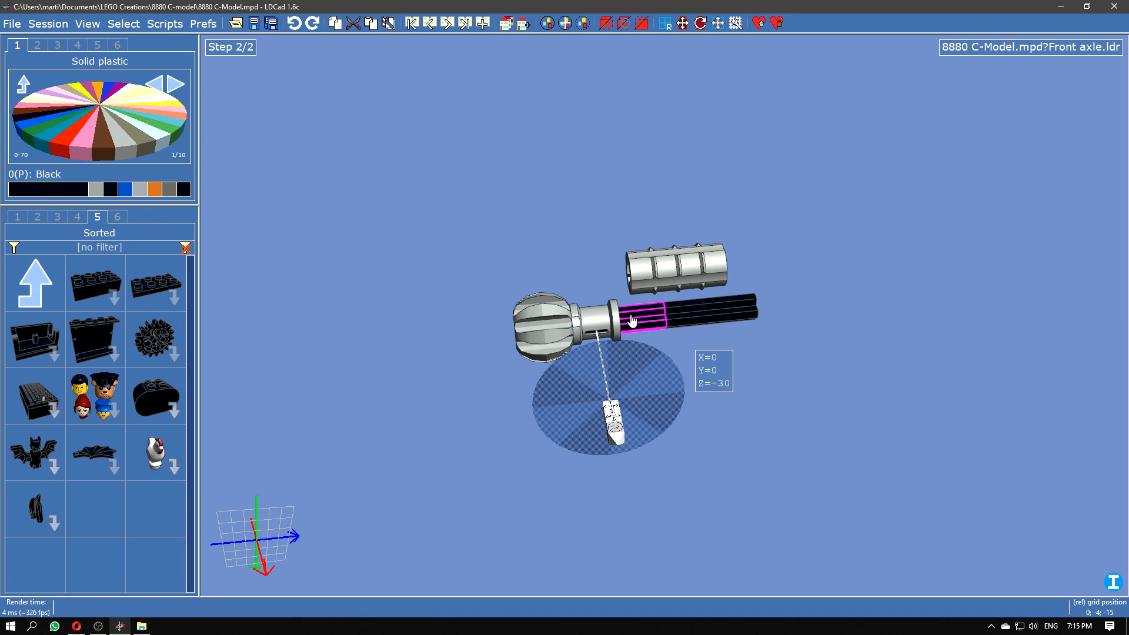
{"action": "left_click_drag", "start_coordinate": [647, 331], "coordinate": [621, 328]}
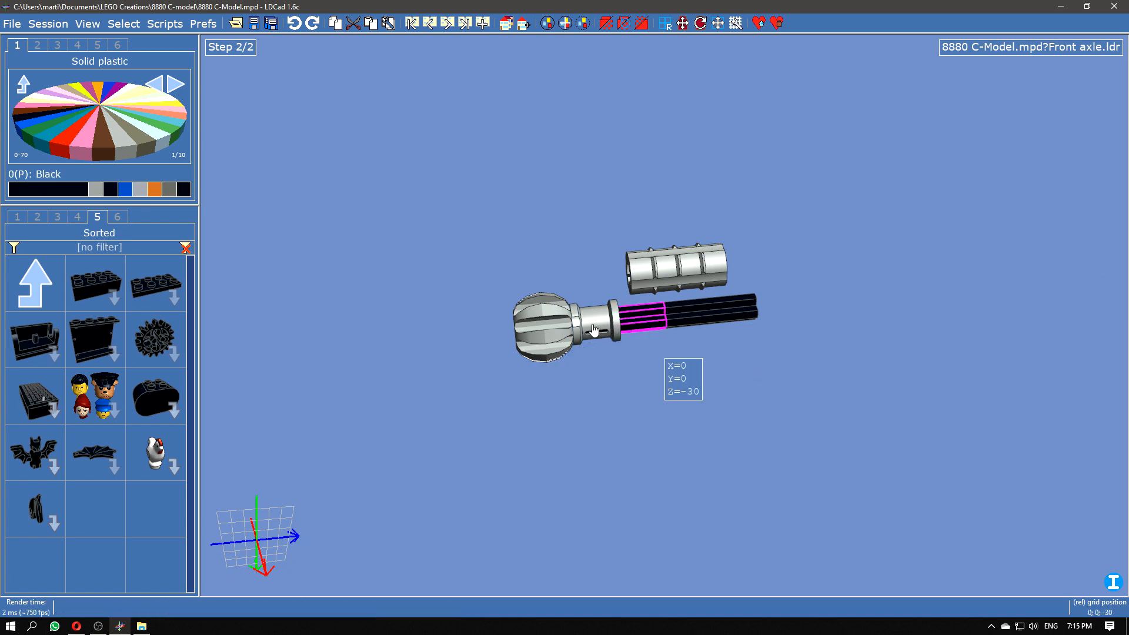
{"action": "right_click_drag", "start_coordinate": [507, 452], "coordinate": [424, 437]}
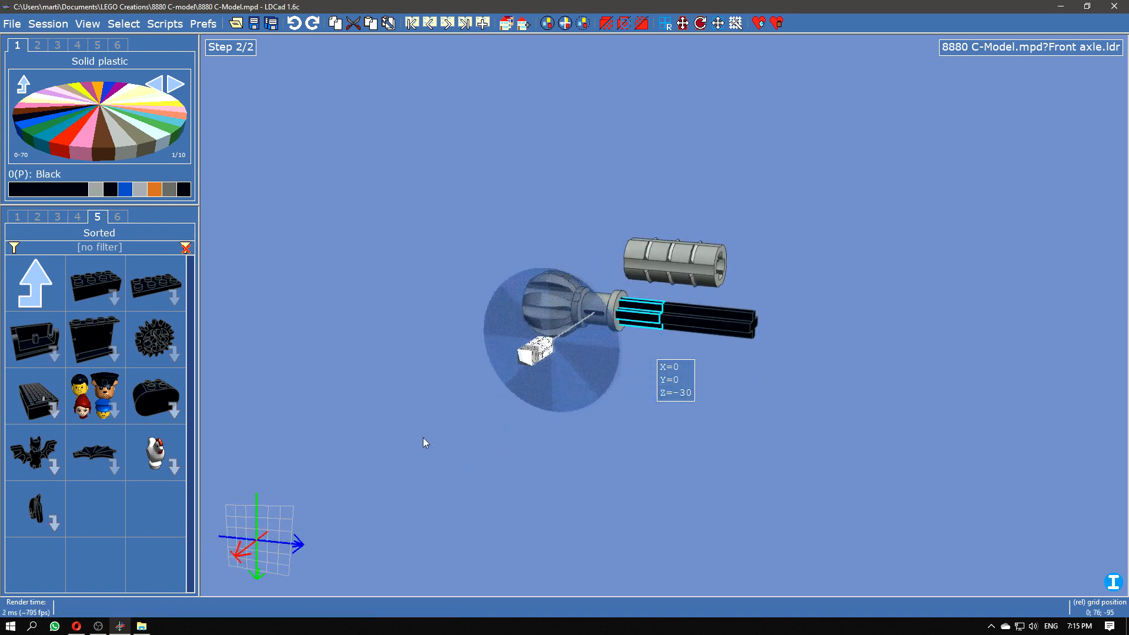
{"action": "left_click_drag", "start_coordinate": [693, 328], "coordinate": [714, 328]}
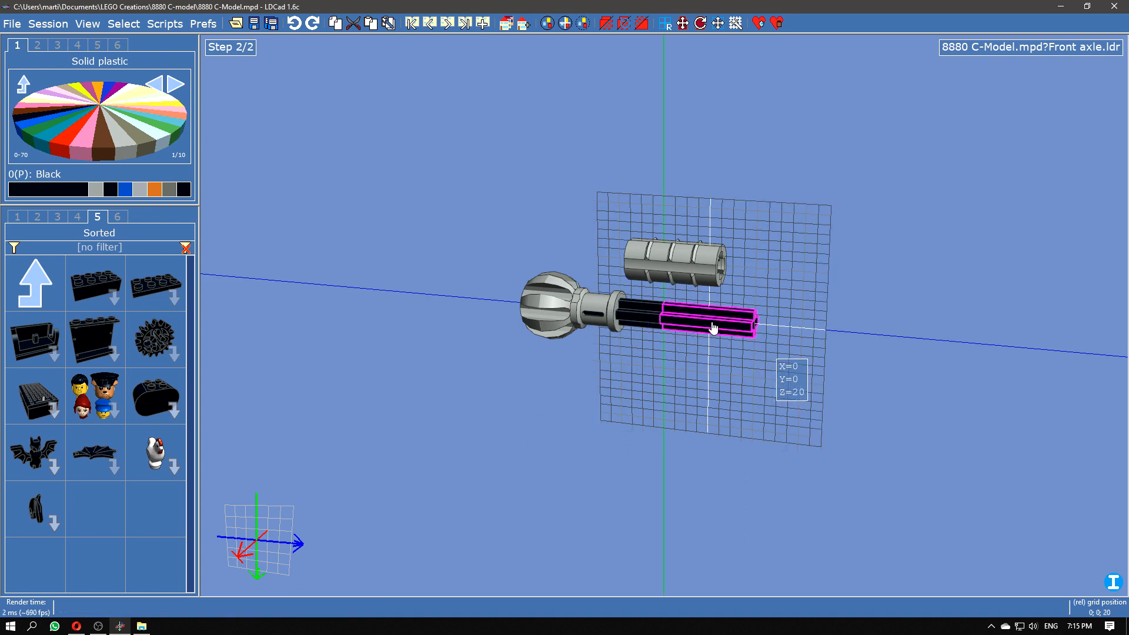
{"action": "left_click_drag", "start_coordinate": [714, 328], "coordinate": [714, 327]}
Step: Slide the grooved ball outward along the axle, away from the bush, and delete it
{"action": "right_click_drag", "start_coordinate": [549, 404], "coordinate": [647, 396]}
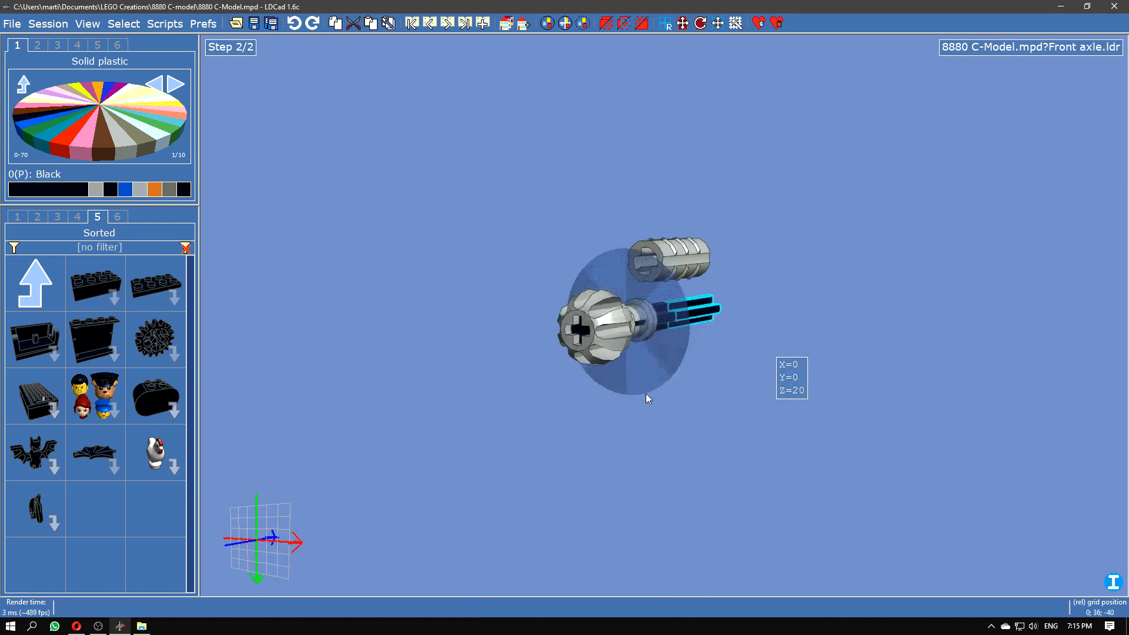
{"action": "left_click", "coordinate": [612, 338]}
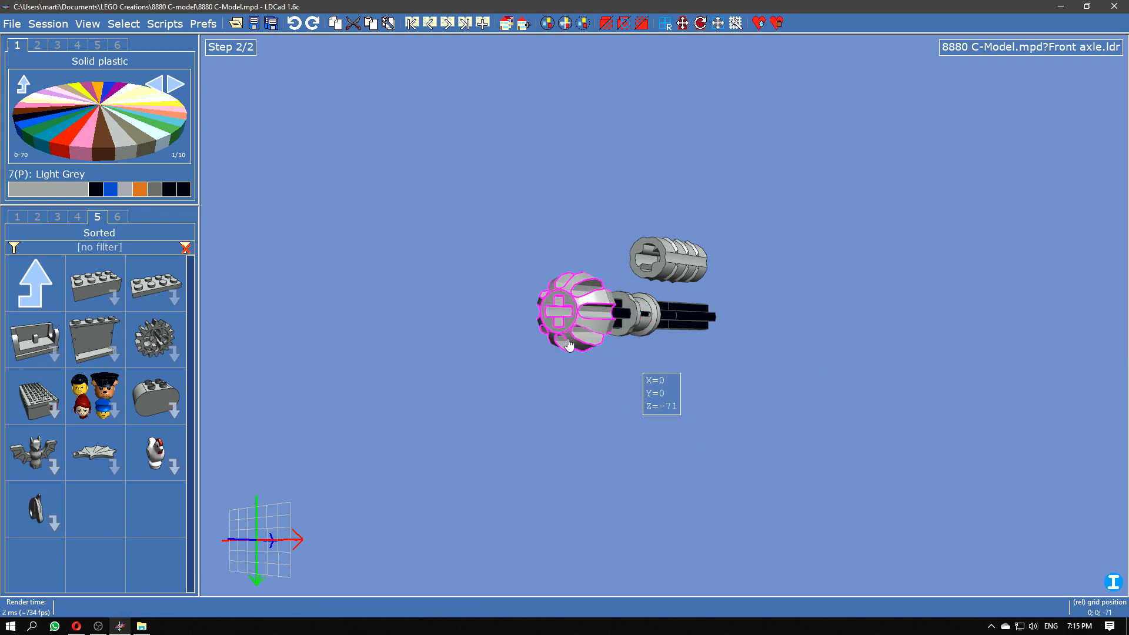
{"action": "left_click_drag", "start_coordinate": [607, 333], "coordinate": [587, 341]}
{"action": "right_click_drag", "start_coordinate": [577, 382], "coordinate": [532, 432]}
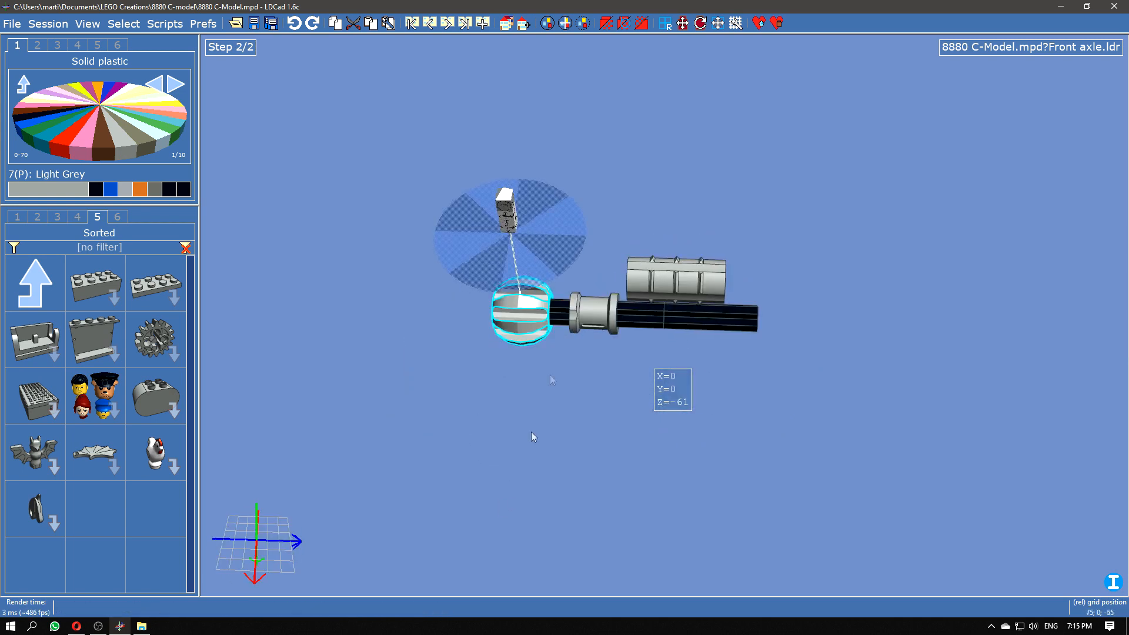
{"action": "left_click_drag", "start_coordinate": [520, 337], "coordinate": [533, 338]}
{"action": "key", "text": "Delete"}
Step: Copy the flanged bush beside the original at Z -50 and change the copy's reference to 2907.dat
{"action": "left_click", "coordinate": [597, 315]}
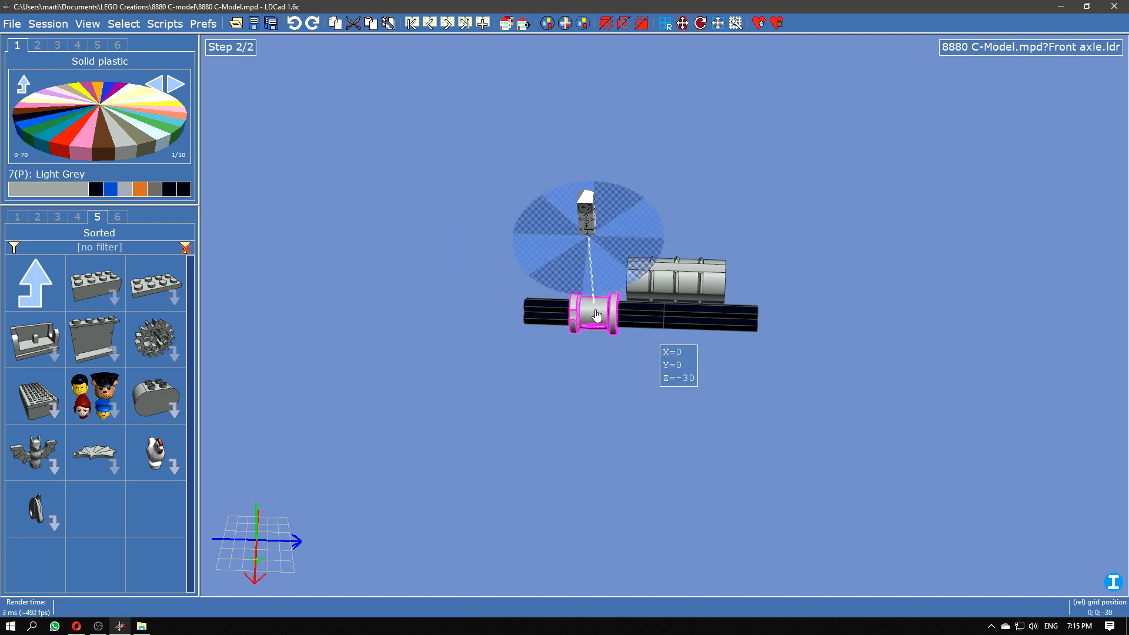
{"action": "left_click_drag", "start_coordinate": [593, 318], "coordinate": [546, 319]}
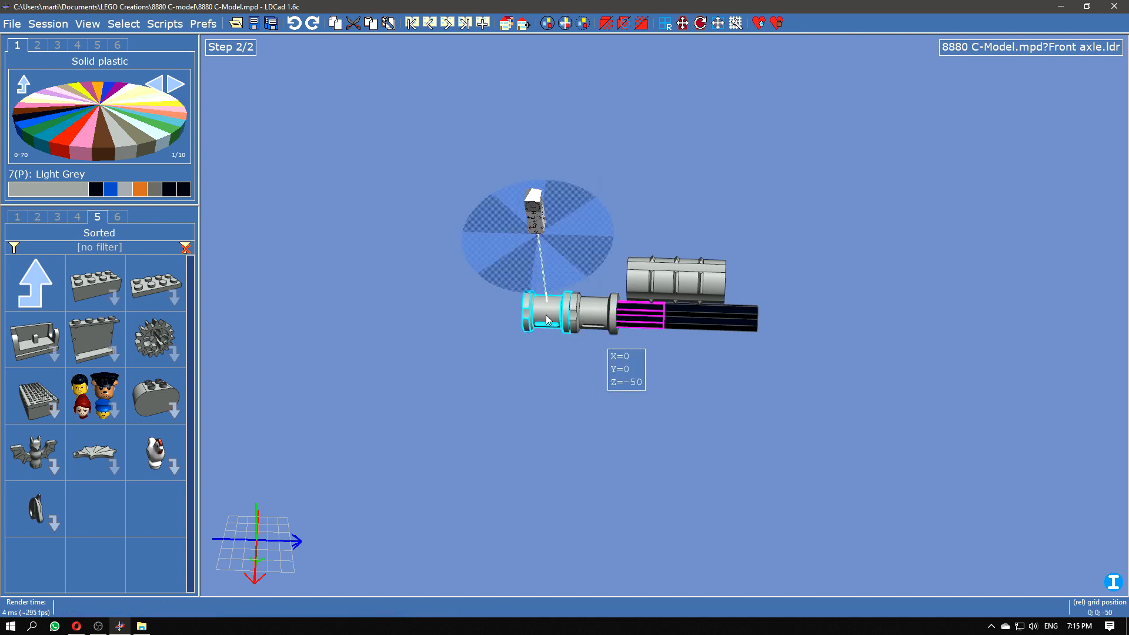
{"action": "right_click", "coordinate": [546, 315]}
{"action": "left_click", "coordinate": [544, 324]}
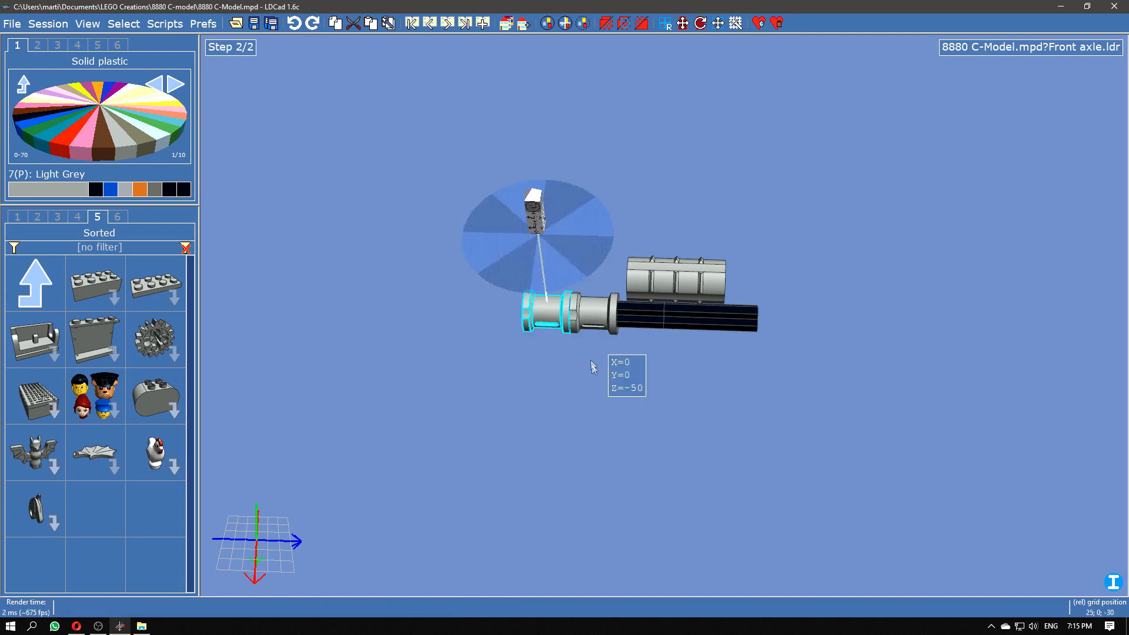
{"action": "key", "text": "Return"}
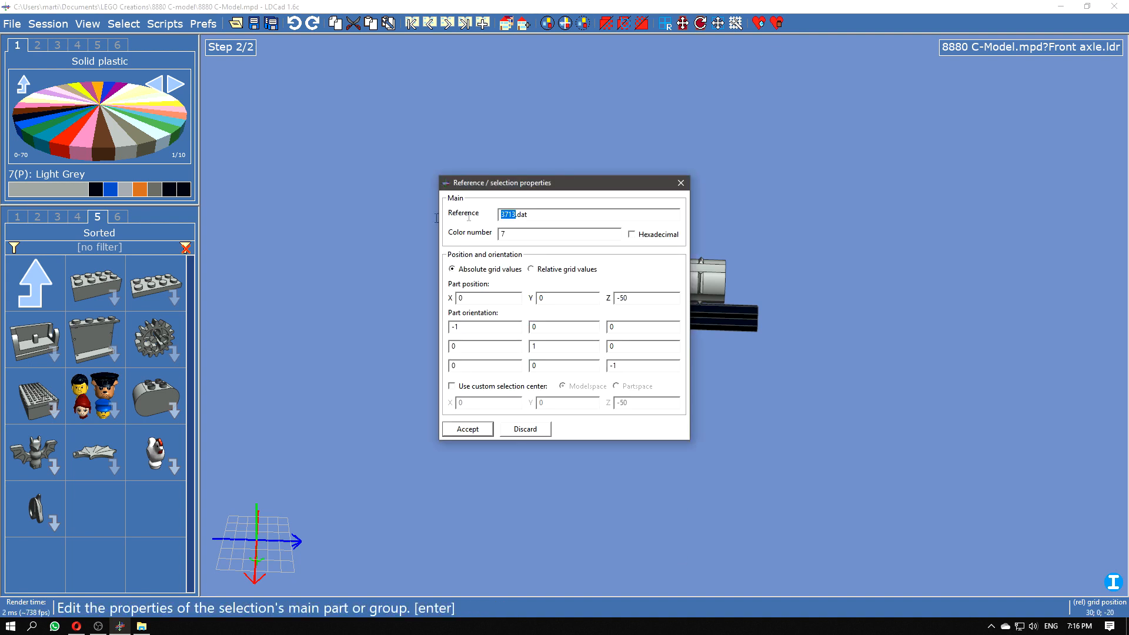
{"action": "key", "text": "Escape"}
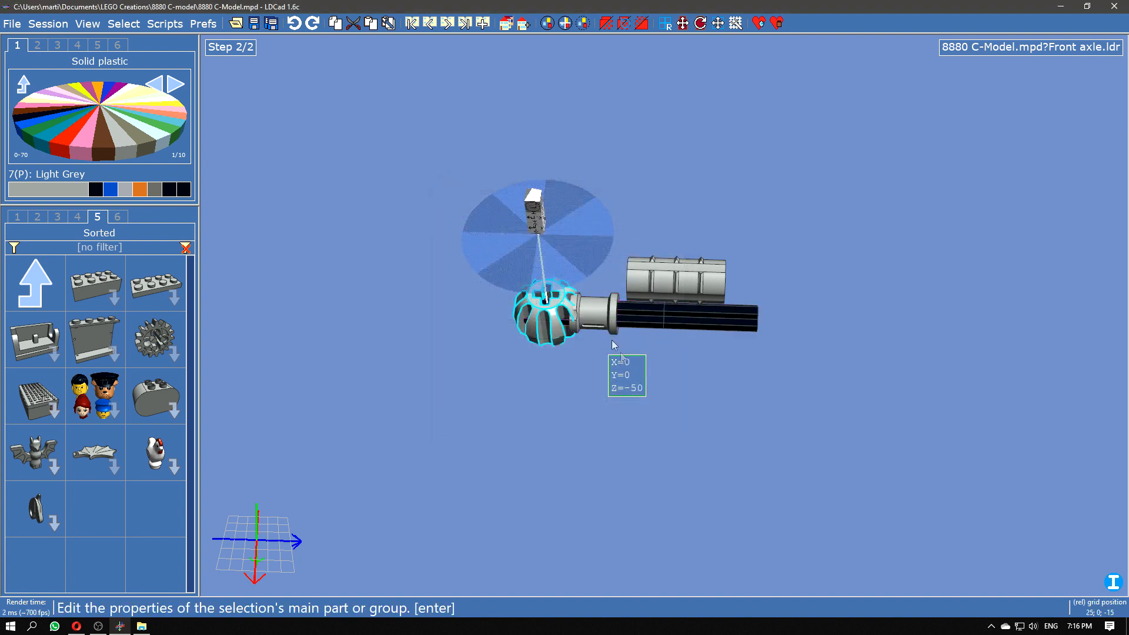
Step: Turn the new grooved ball so its axle hole and grooves run along the axle
{"action": "left_click_drag", "start_coordinate": [714, 389], "coordinate": [709, 359]}
{"action": "key", "text": "ctrl+Right"}
{"action": "key", "text": "ctrl+Right"}
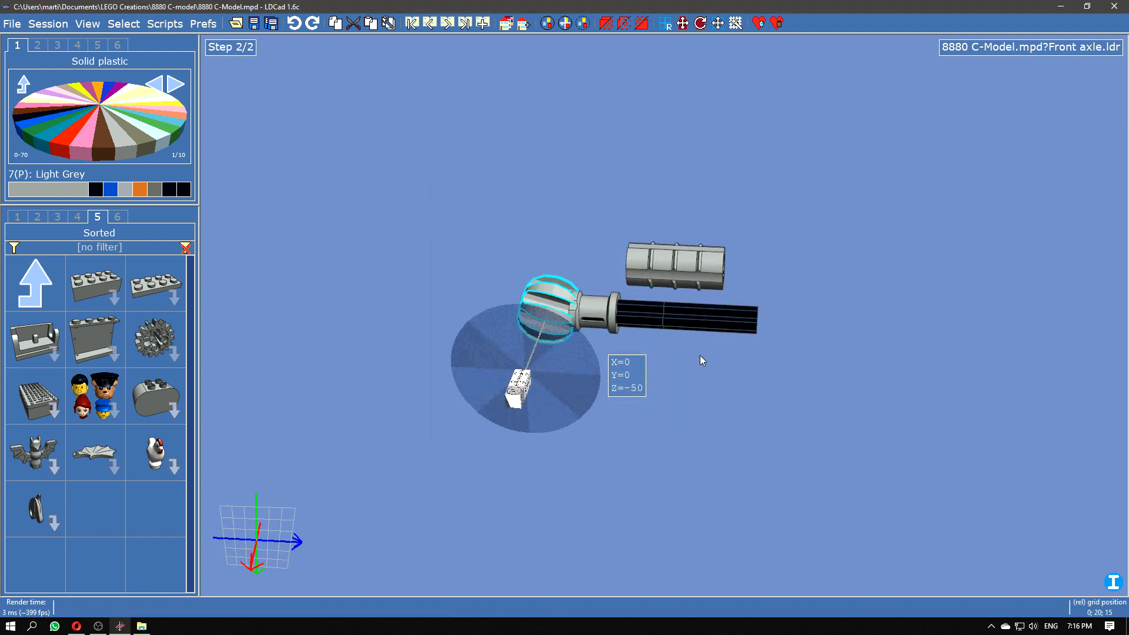
Step: Nudge the grooved ball along the axle to Z -52 so it sits against the bush's flange
{"action": "right_click_drag", "start_coordinate": [700, 356], "coordinate": [737, 368]}
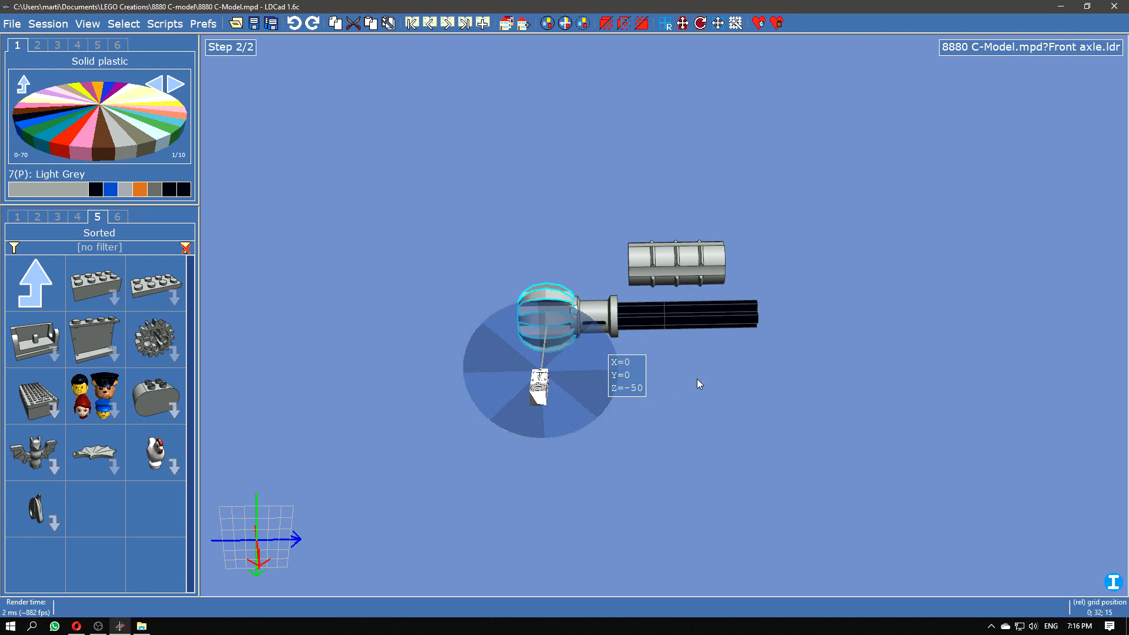
{"action": "key", "text": "Tab"}
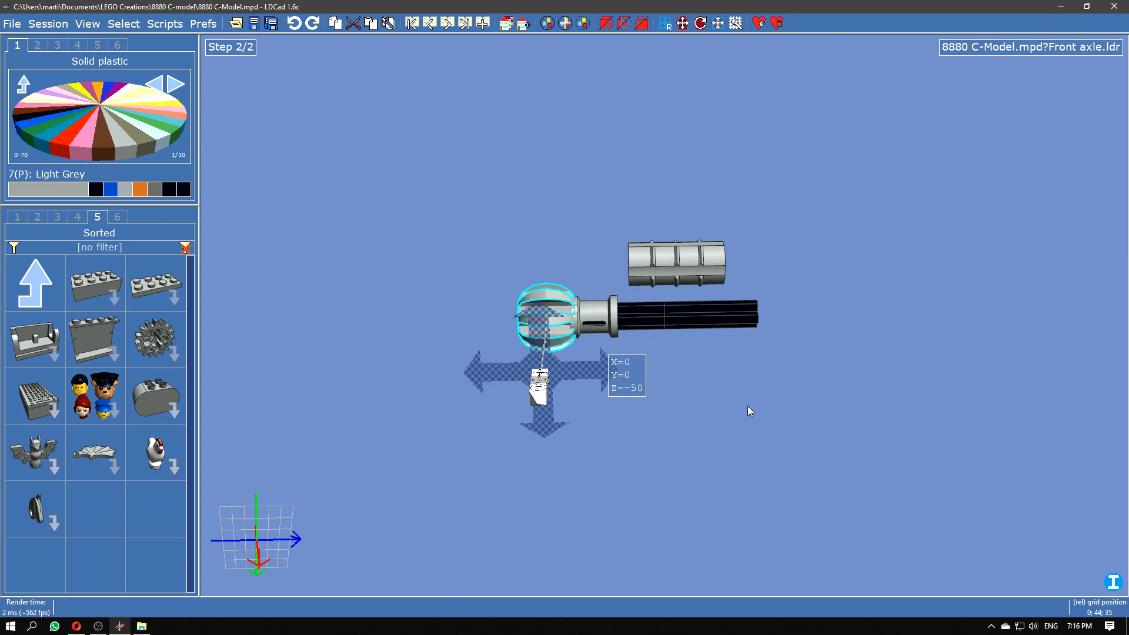
{"action": "key", "text": "Left"}
{"action": "key", "text": "Right"}
{"action": "key", "text": "Right"}
{"action": "key", "text": "Right"}
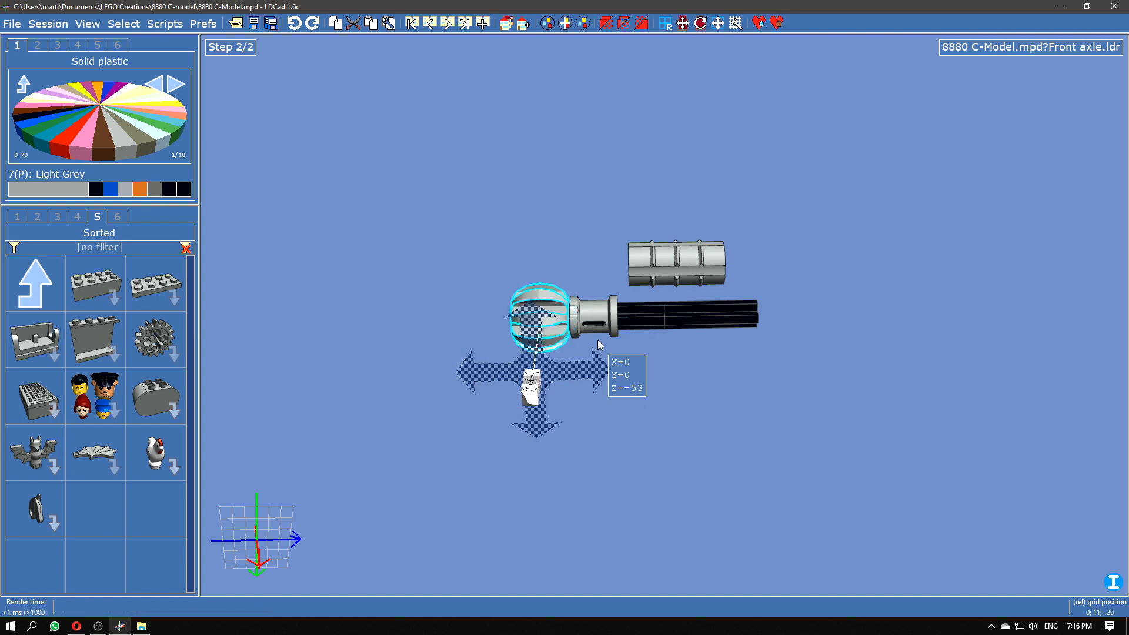
{"action": "scroll", "coordinate": [572, 329], "scroll_direction": "up", "scroll_amount": 5}
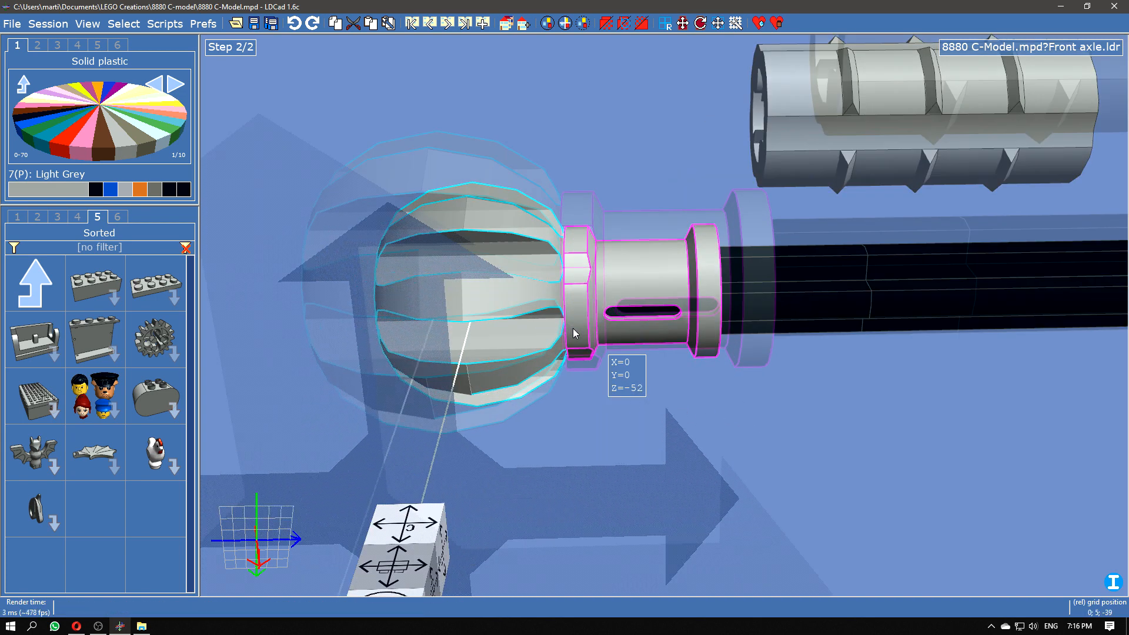
{"action": "key", "text": "Right"}
{"action": "key", "text": "Right"}
{"action": "key", "text": "Left"}
{"action": "key", "text": "Left"}
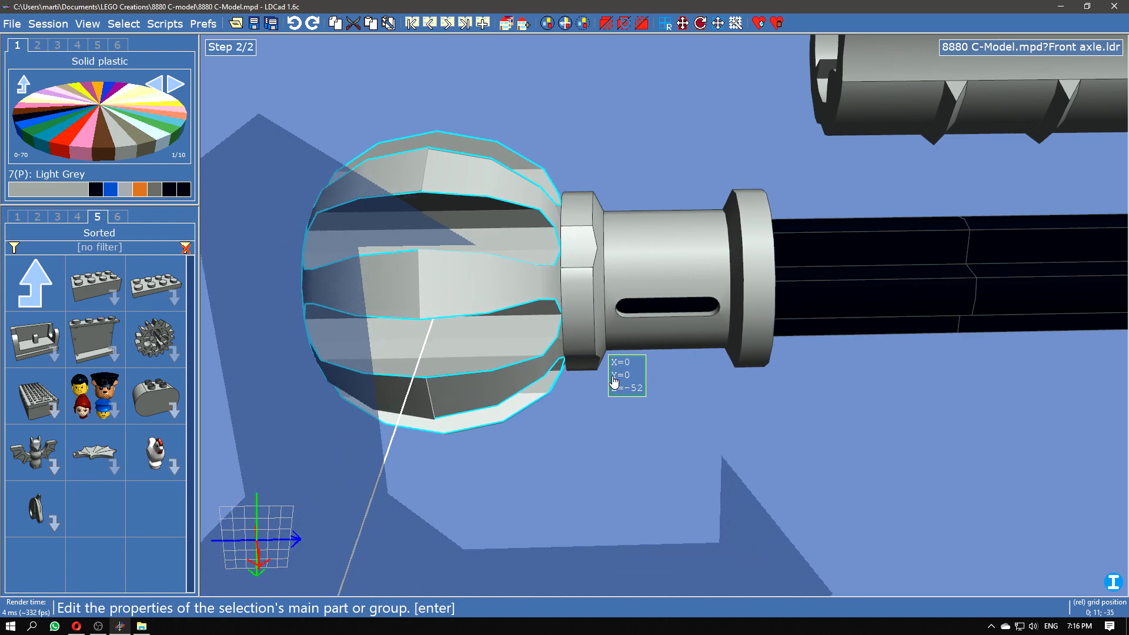
{"action": "scroll", "coordinate": [615, 381], "scroll_direction": "up", "scroll_amount": 5}
{"action": "scroll", "coordinate": [614, 381], "scroll_direction": "down", "scroll_amount": 6}
{"action": "left_click_drag", "start_coordinate": [647, 433], "coordinate": [661, 429]}
{"action": "mouse_move", "coordinate": [647, 438]}
{"action": "right_mouse_down"}
{"action": "mouse_move", "coordinate": [704, 397]}
{"action": "mouse_move", "coordinate": [644, 439]}
{"action": "mouse_move", "coordinate": [567, 346]}
{"action": "mouse_move", "coordinate": [655, 431]}
{"action": "right_mouse_up"}
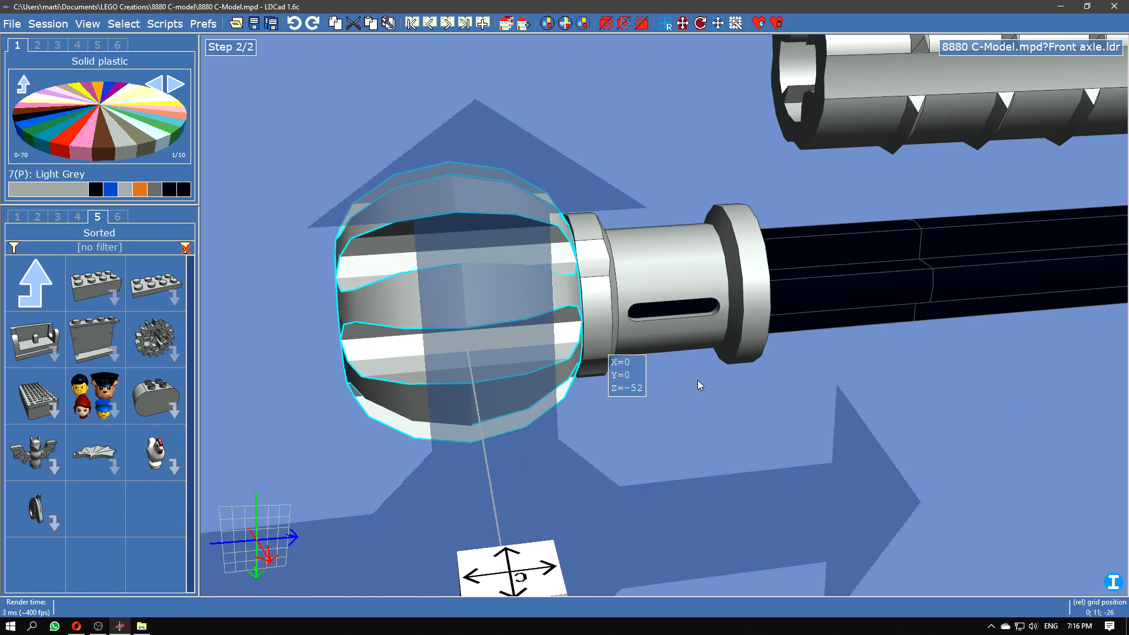
Step: Browse the Bricks, Connectors and pins, and Axles part groups for a part to fit the front axle's free end
{"action": "left_click", "coordinate": [806, 408]}
{"action": "right_click_drag", "start_coordinate": [806, 409], "coordinate": [728, 463]}
{"action": "scroll", "coordinate": [660, 471], "scroll_direction": "down", "scroll_amount": 4}
{"action": "left_click_drag", "start_coordinate": [823, 288], "coordinate": [812, 376]}
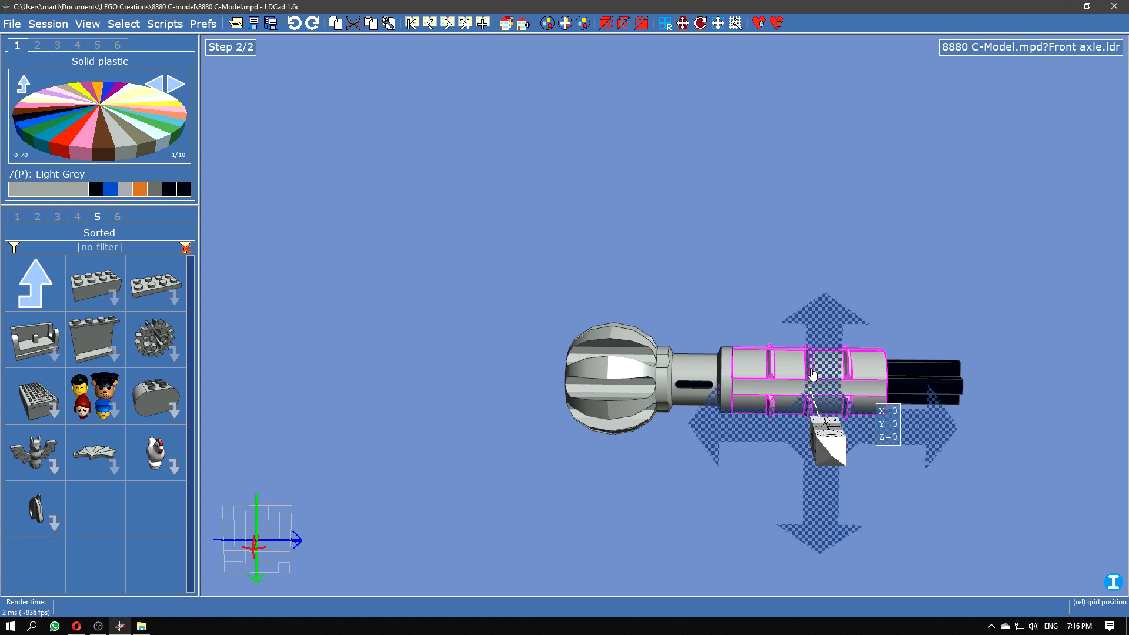
{"action": "left_click", "coordinate": [683, 490]}
{"action": "middle_click_drag", "start_coordinate": [681, 490], "coordinate": [547, 478]}
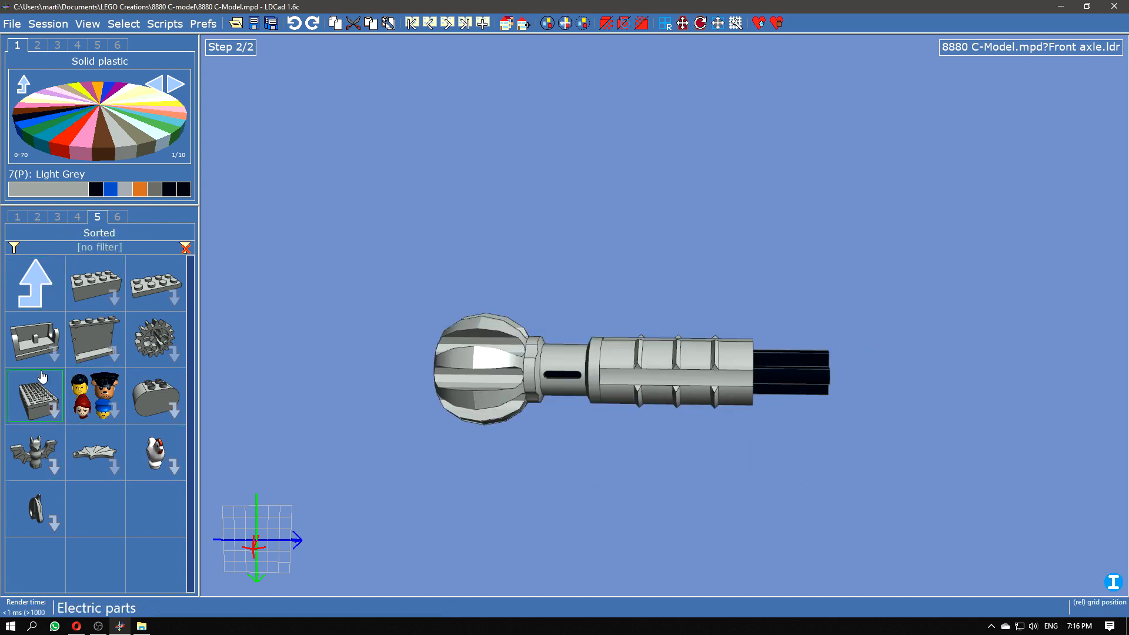
{"action": "left_click", "coordinate": [38, 220]}
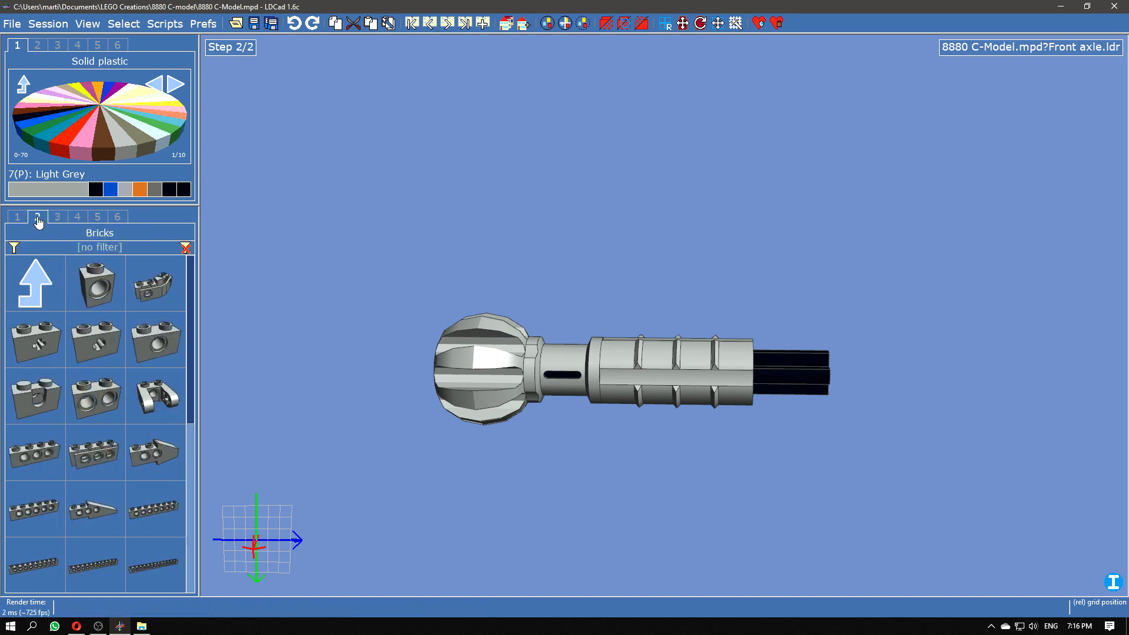
{"action": "left_click", "coordinate": [57, 218]}
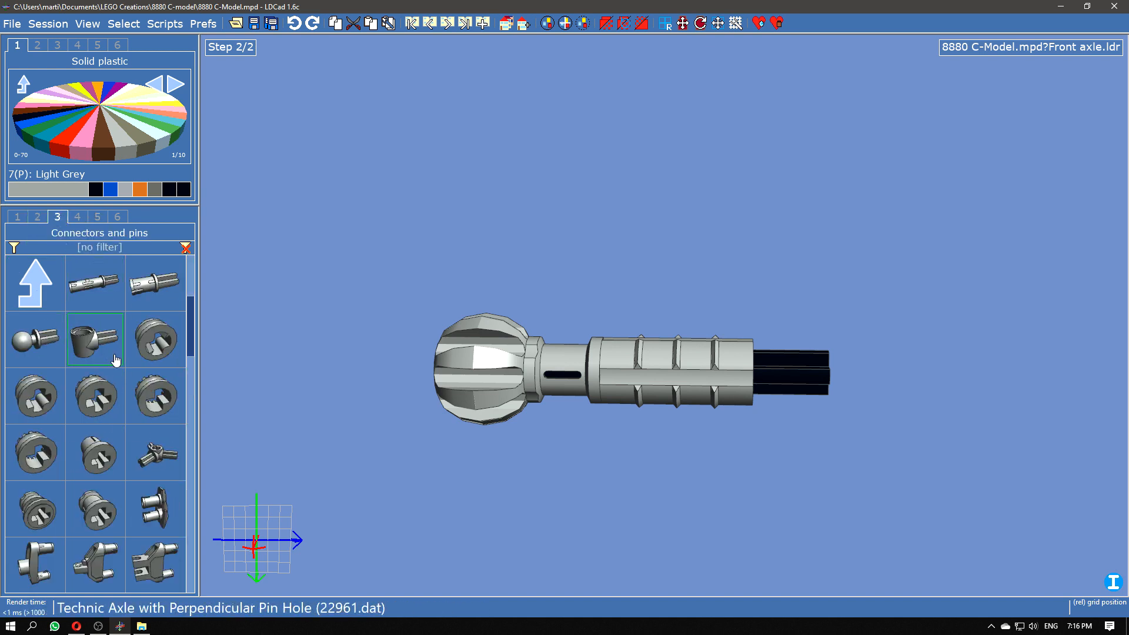
{"action": "left_click", "coordinate": [77, 217]}
{"action": "scroll", "coordinate": [109, 499], "scroll_direction": "down", "scroll_amount": 10}
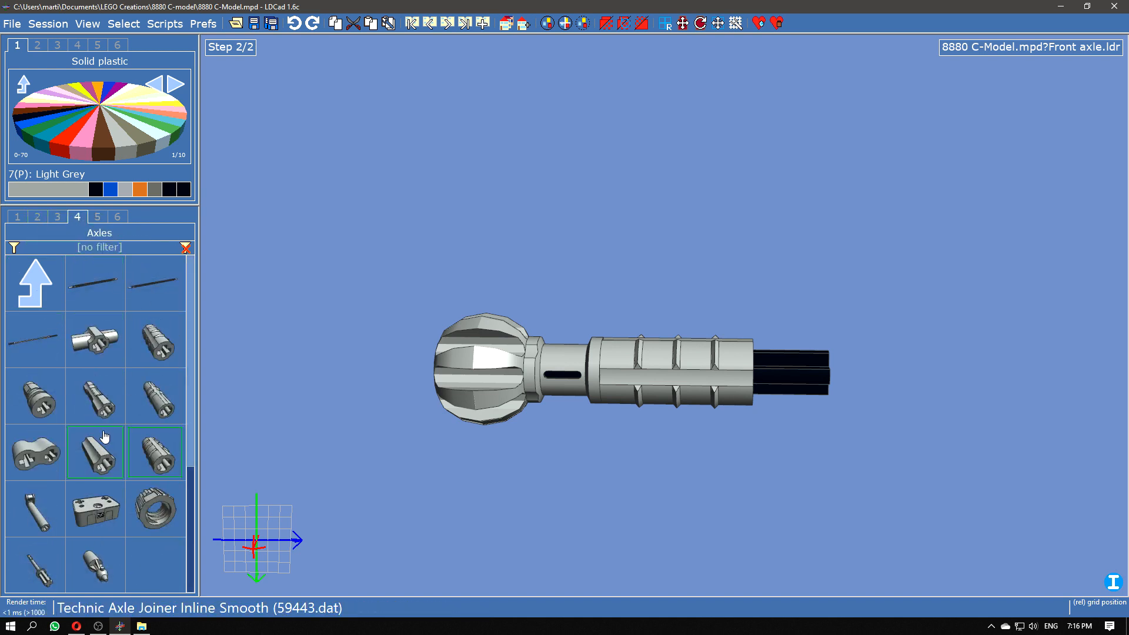
{"action": "scroll", "coordinate": [128, 414], "scroll_direction": "up", "scroll_amount": 10}
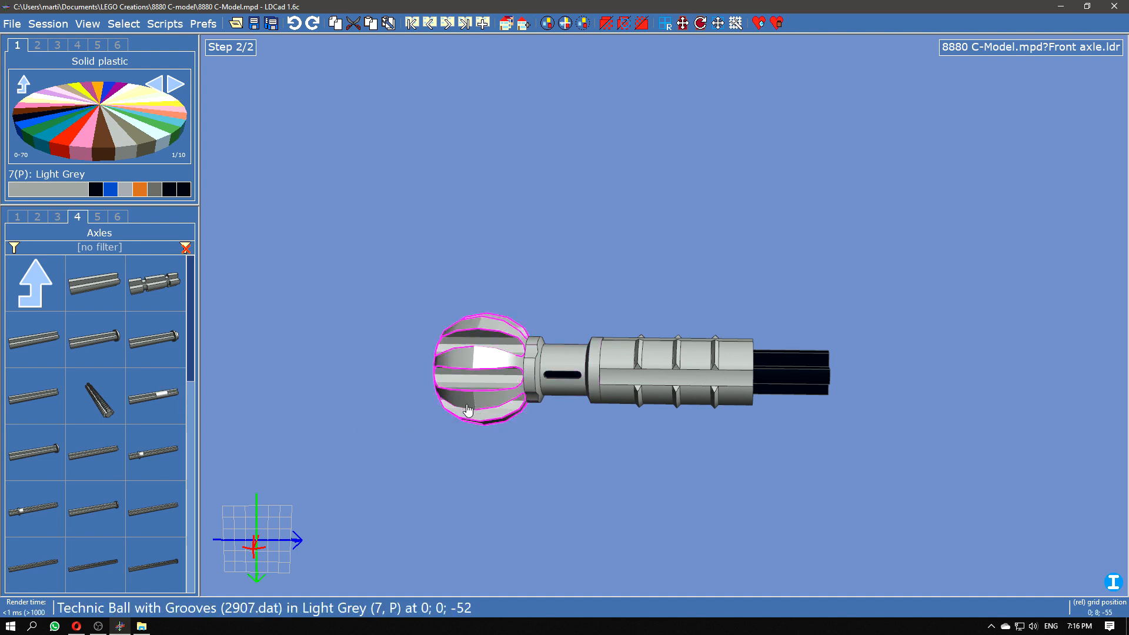
Step: Place the universal joint template from the Misc templates on the front axle at Z 60 as a new MPD subfile named Front u-joint.ldr
{"action": "left_click", "coordinate": [103, 219]}
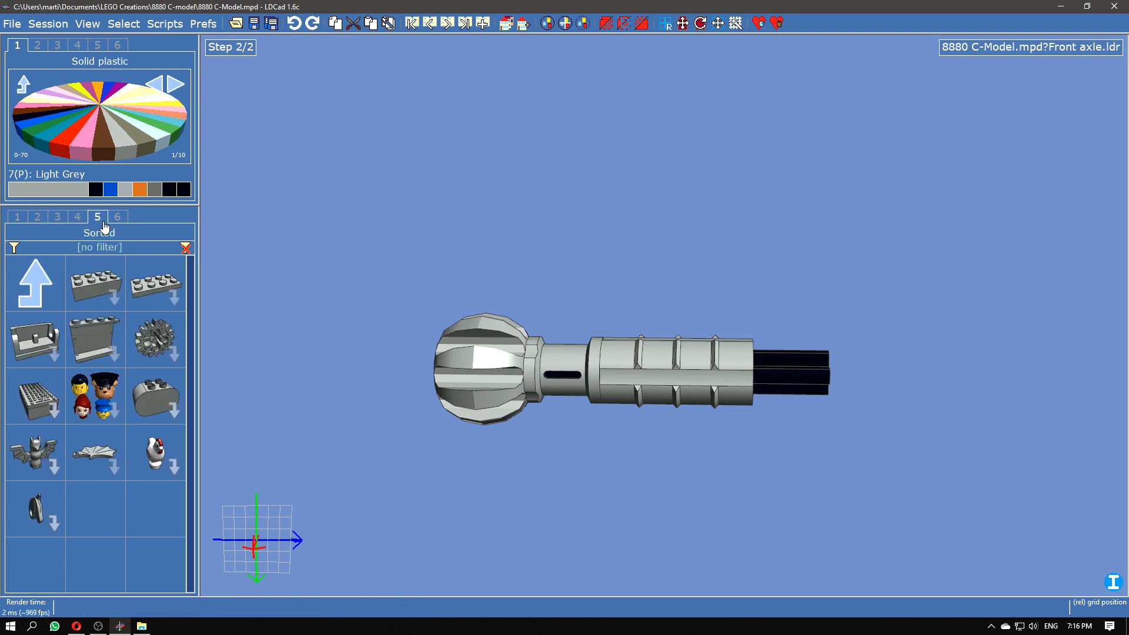
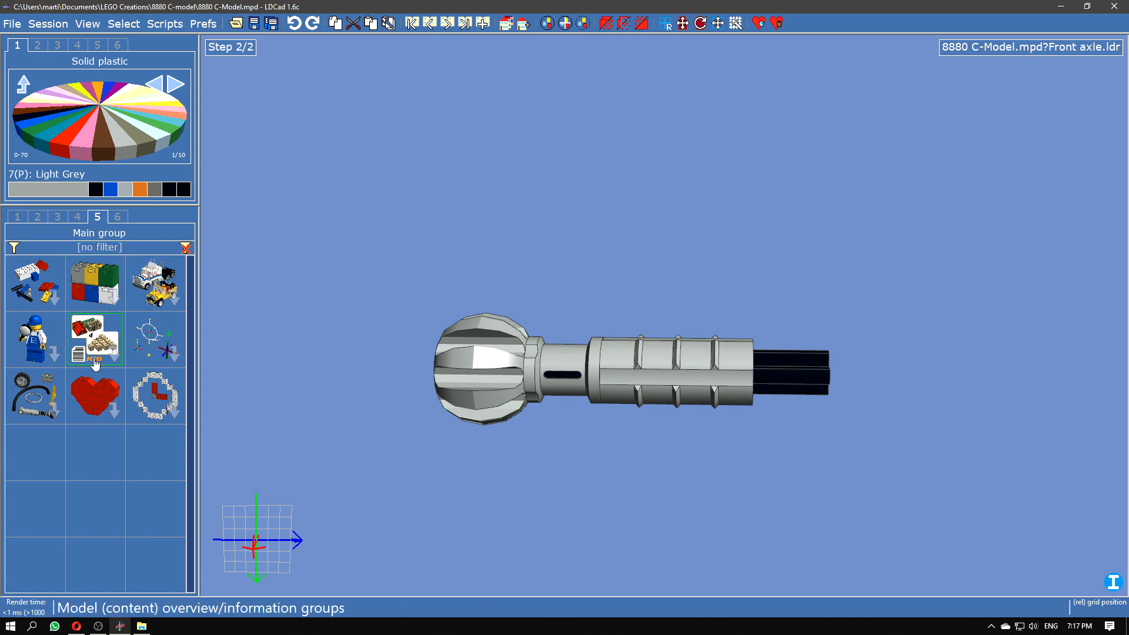
{"action": "left_click", "coordinate": [36, 400]}
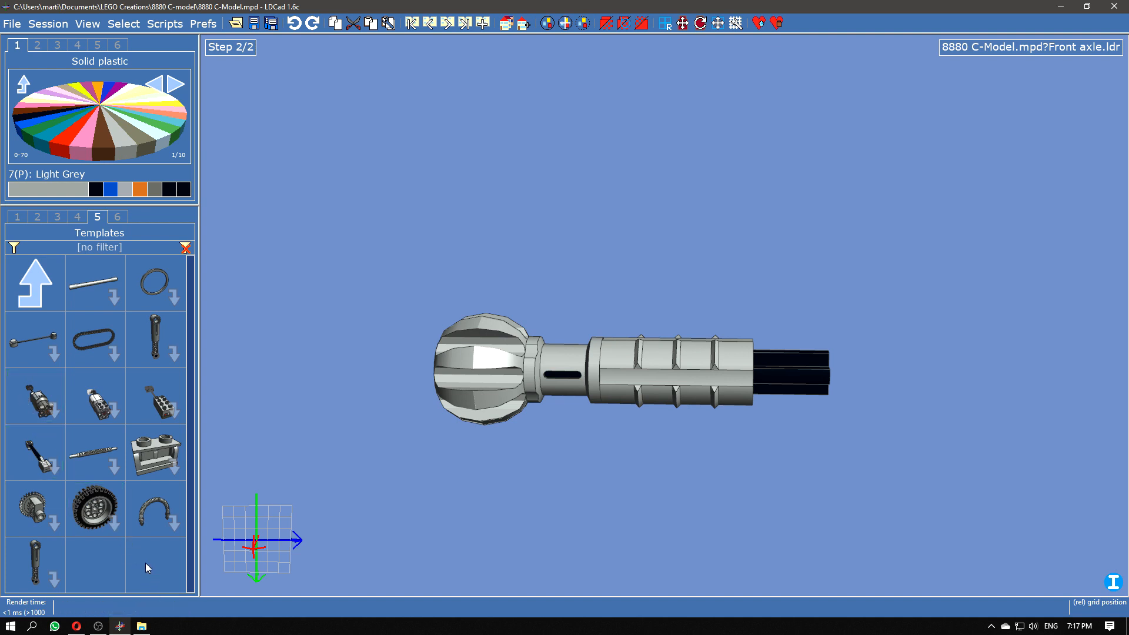
{"action": "left_click", "coordinate": [37, 506]}
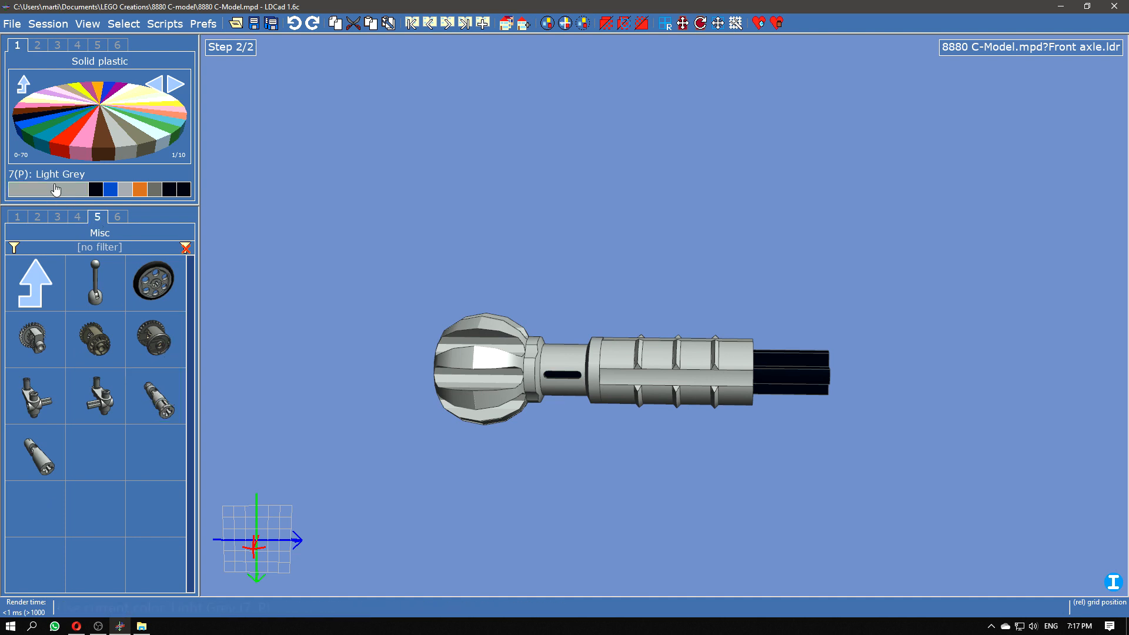
{"action": "left_click_drag", "start_coordinate": [155, 396], "coordinate": [935, 380]}
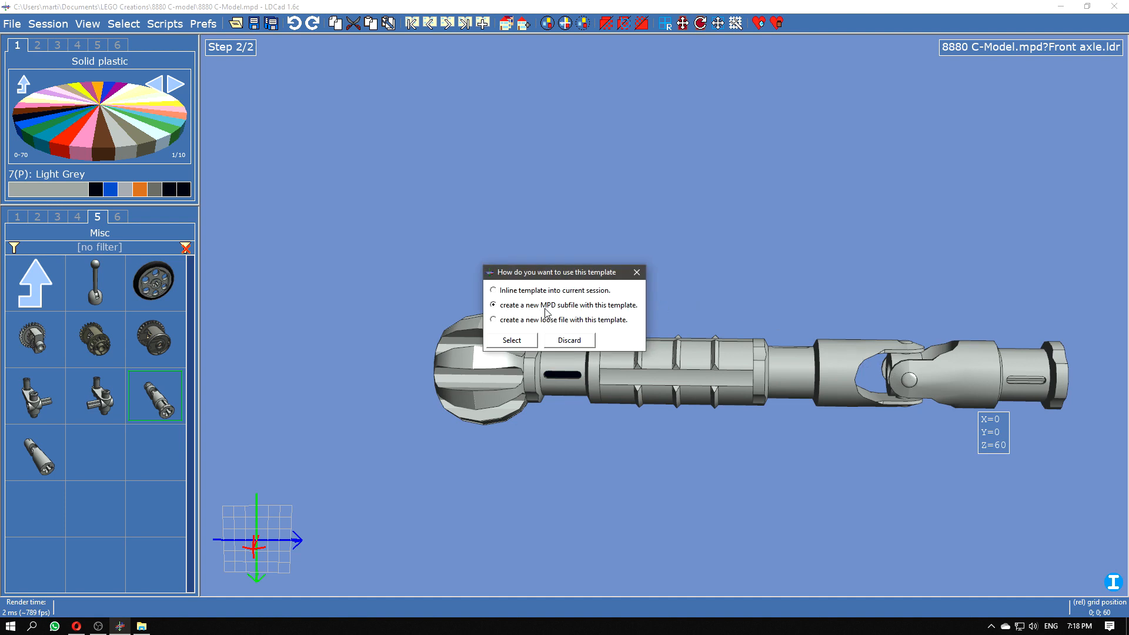
{"action": "left_click", "coordinate": [511, 341]}
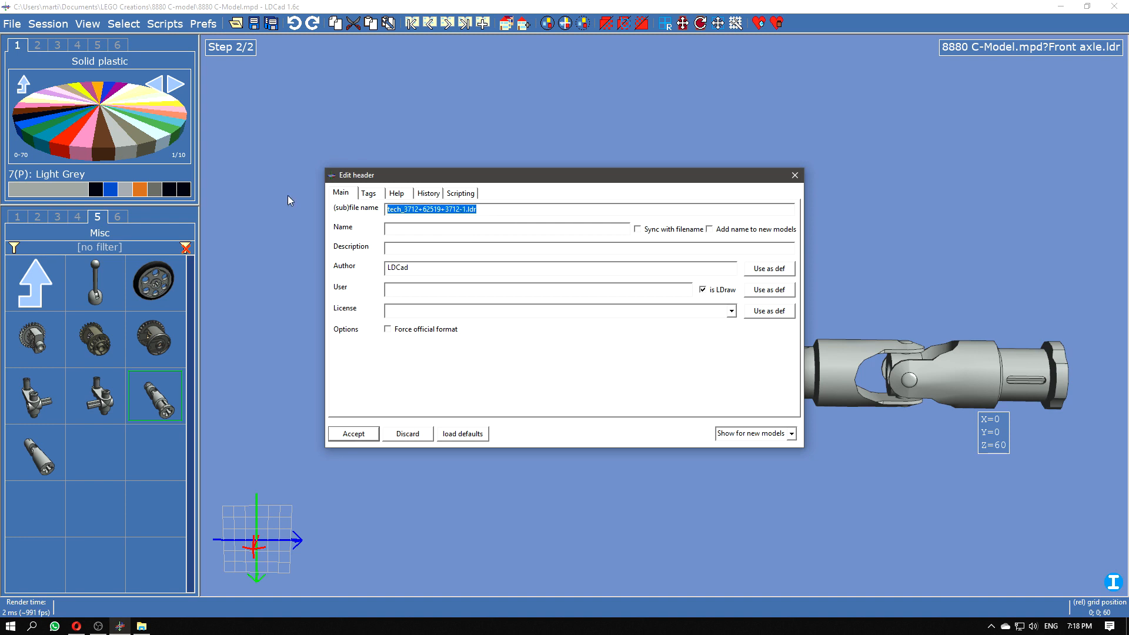
{"action": "type", "text": "front"}
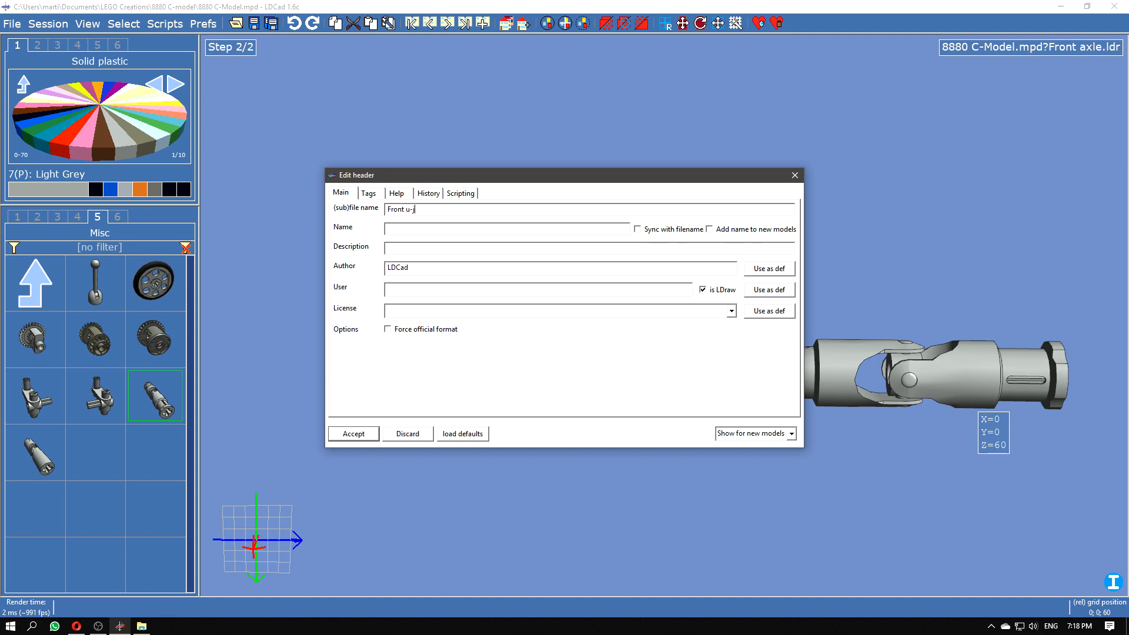
{"action": "key", "text": "Return"}
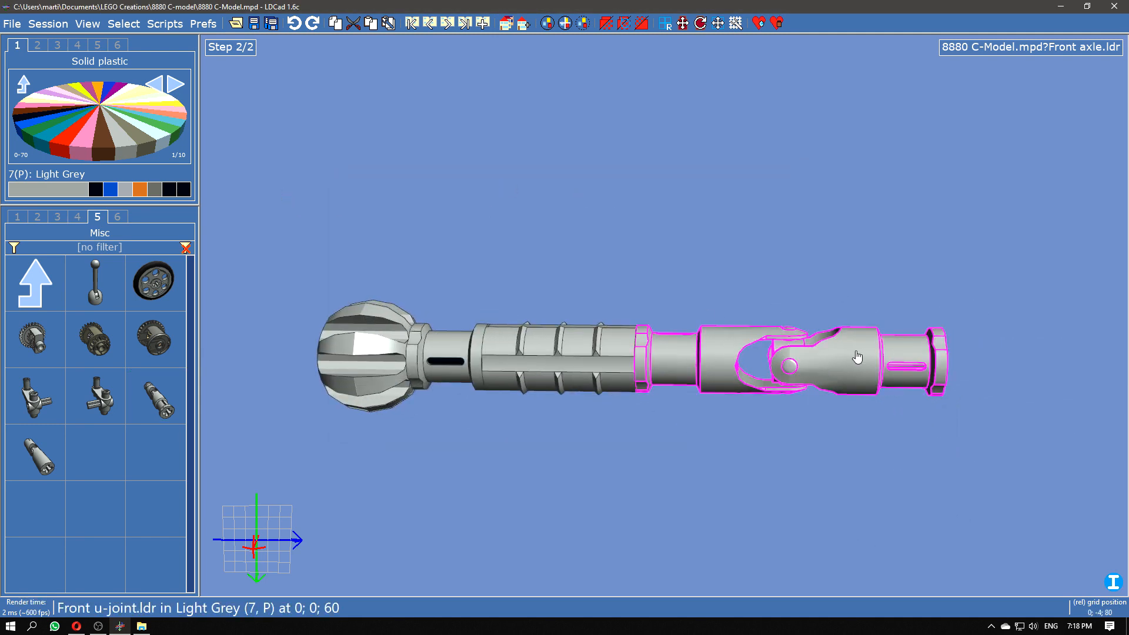
Step: In the Front u-joint submodel, try to swing the Z 30 joint end together with the centre piece about the pivot
{"action": "double_click", "coordinate": [857, 356]}
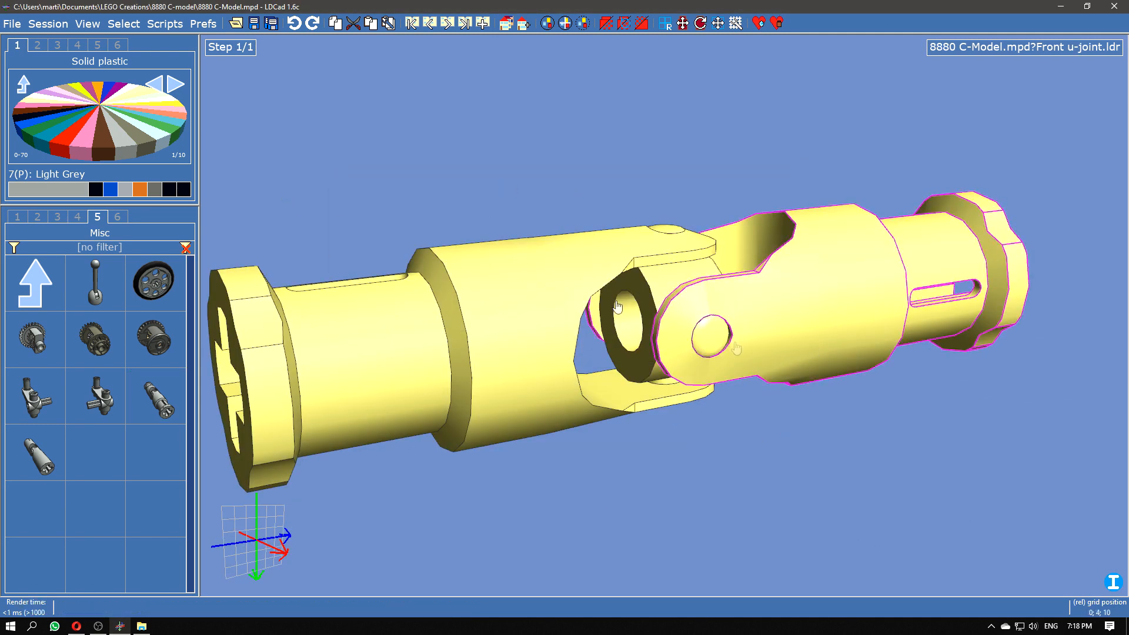
{"action": "middle_click_drag", "start_coordinate": [880, 449], "coordinate": [773, 434]}
{"action": "left_click", "coordinate": [794, 330]}
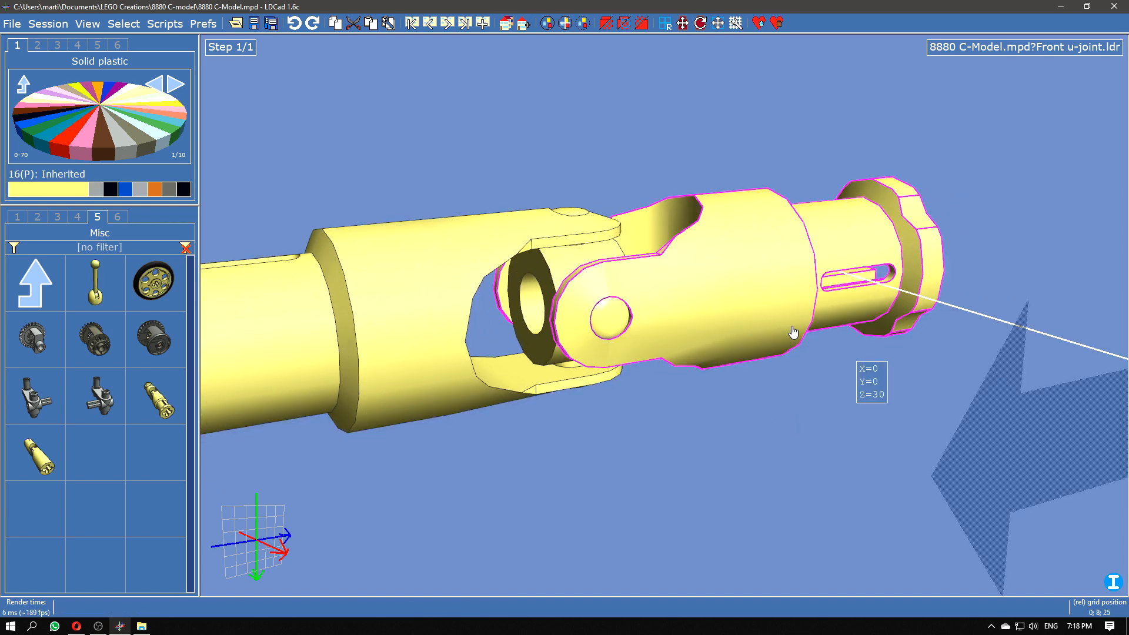
{"action": "scroll", "coordinate": [717, 396], "scroll_direction": "down", "scroll_amount": 2}
{"action": "scroll", "coordinate": [715, 390], "scroll_direction": "down", "scroll_amount": 2}
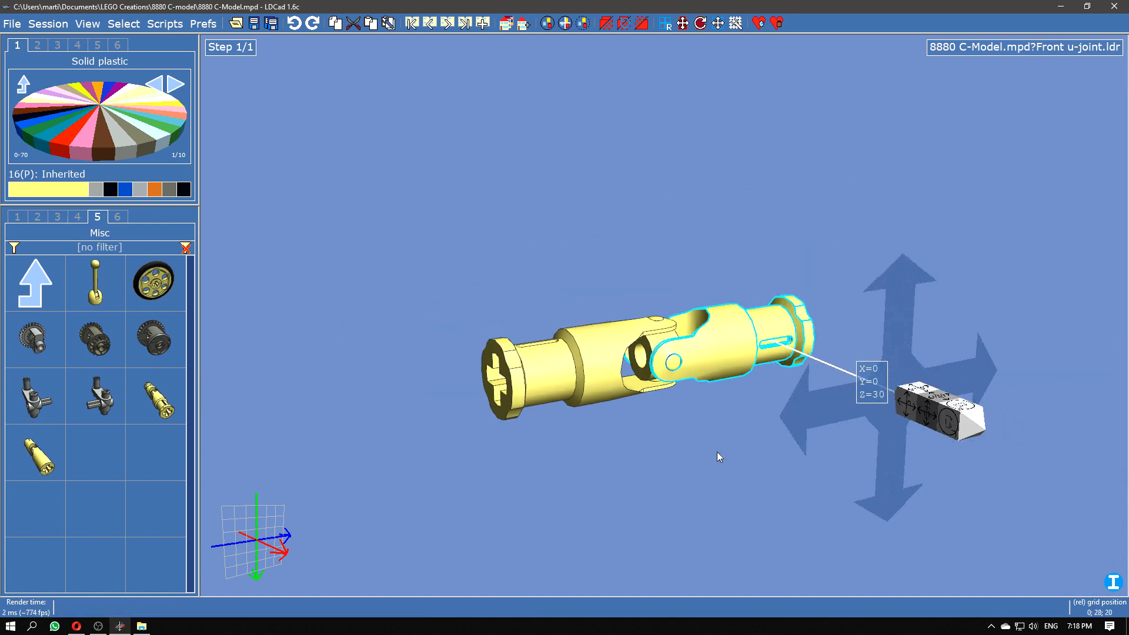
{"action": "left_click", "coordinate": [663, 347]}
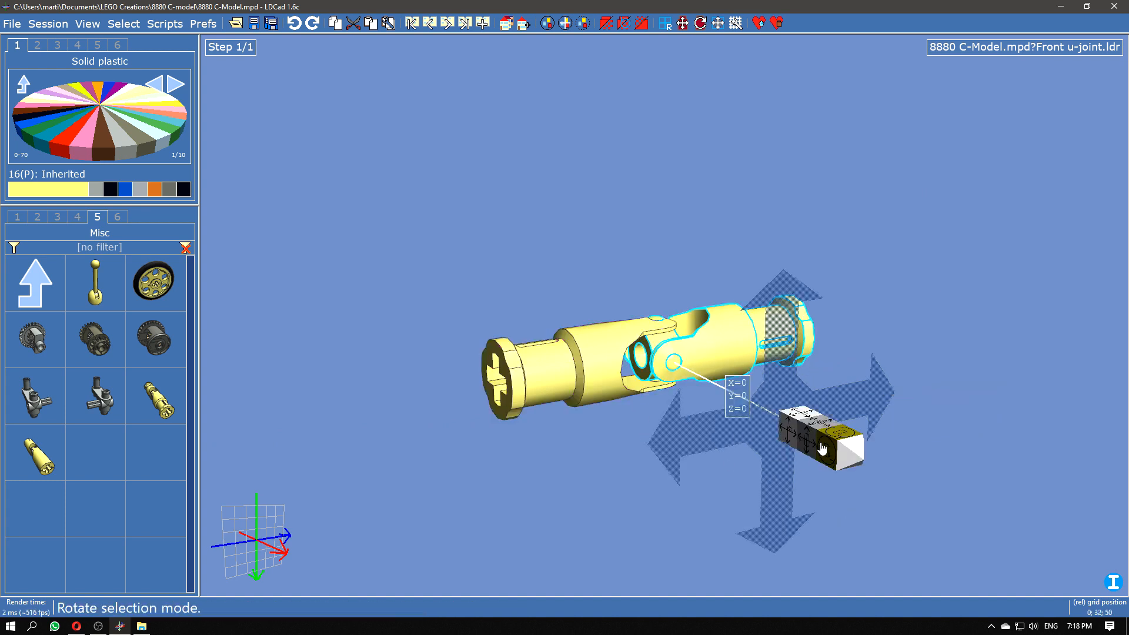
{"action": "left_click_drag", "start_coordinate": [822, 449], "coordinate": [724, 342]}
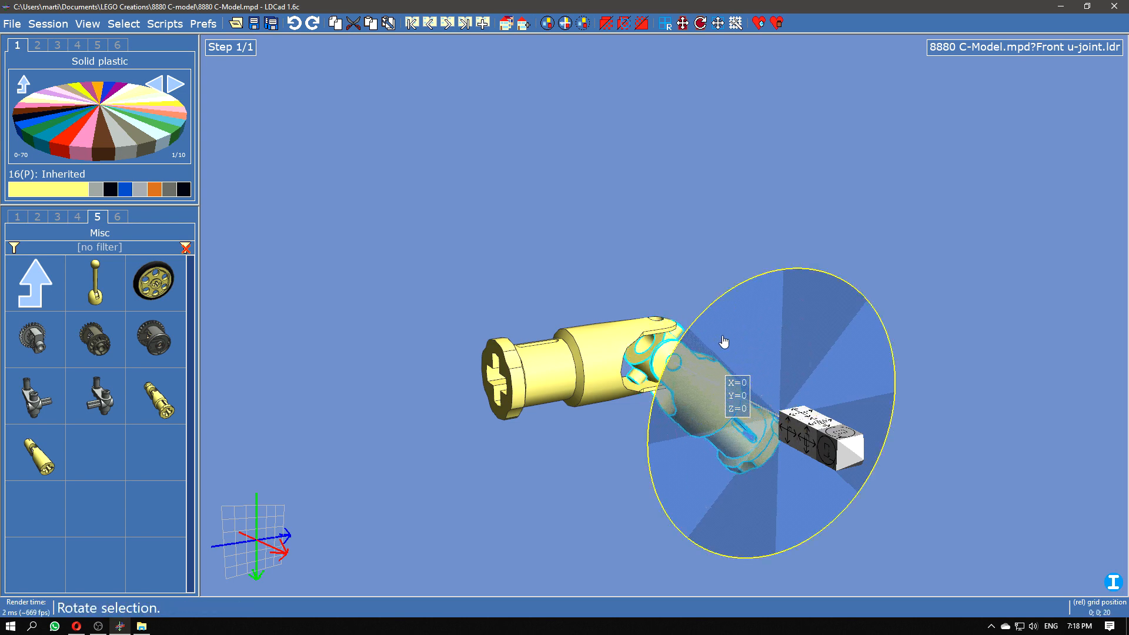
{"action": "key", "text": "Escape"}
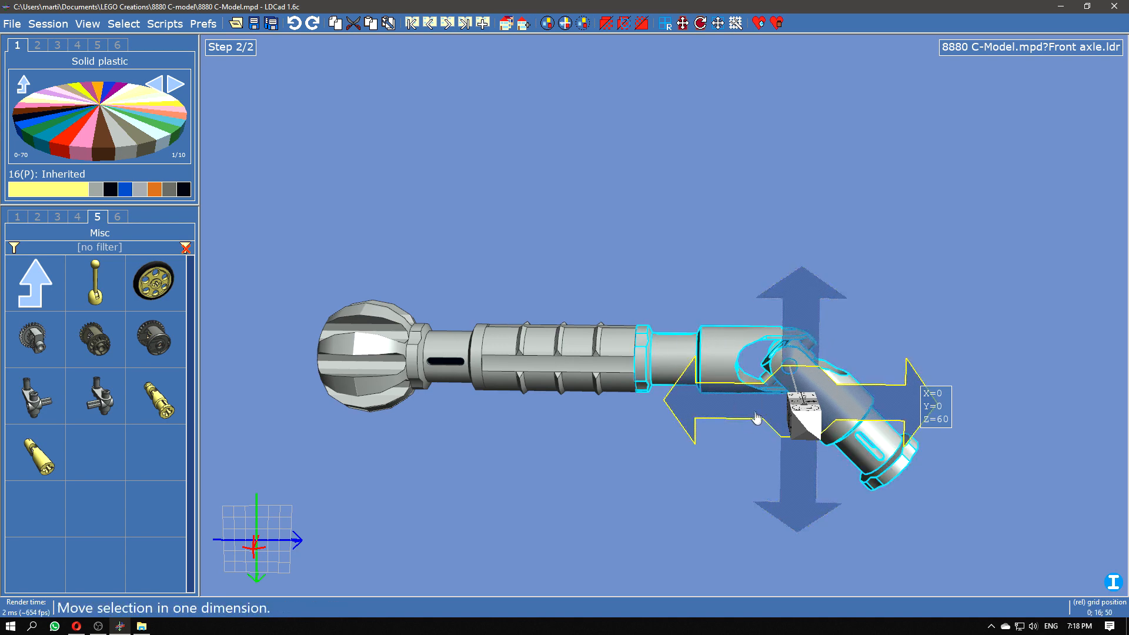
{"action": "key", "text": "Return"}
{"action": "left_click_drag", "start_coordinate": [742, 494], "coordinate": [788, 507]}
{"action": "key", "text": "Escape"}
{"action": "key", "text": "Escape"}
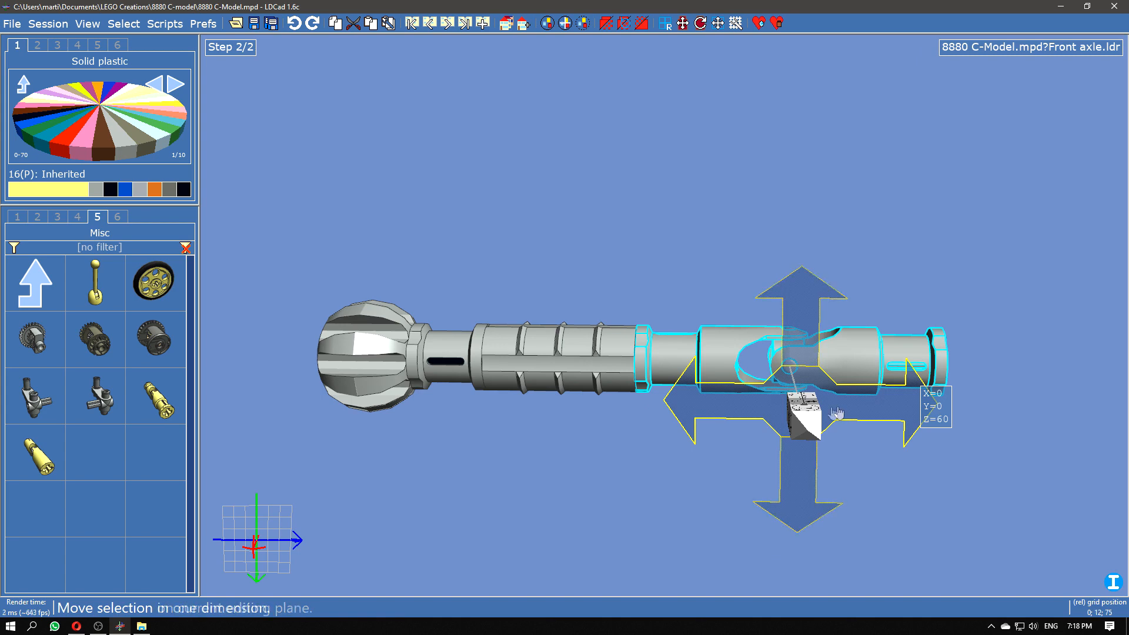
Step: Rotate the whole Front u-joint a quarter turn about the axle's length within the Front axle submodel
{"action": "left_click", "coordinate": [807, 406]}
{"action": "left_click_drag", "start_coordinate": [847, 397], "coordinate": [679, 409]}
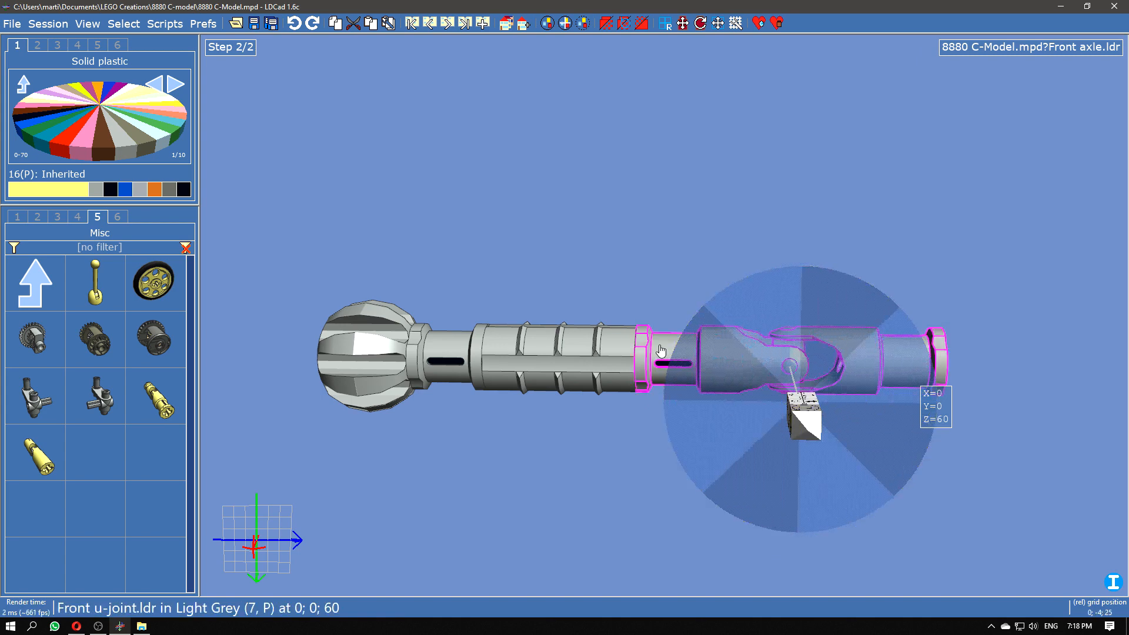
{"action": "key", "text": "Return"}
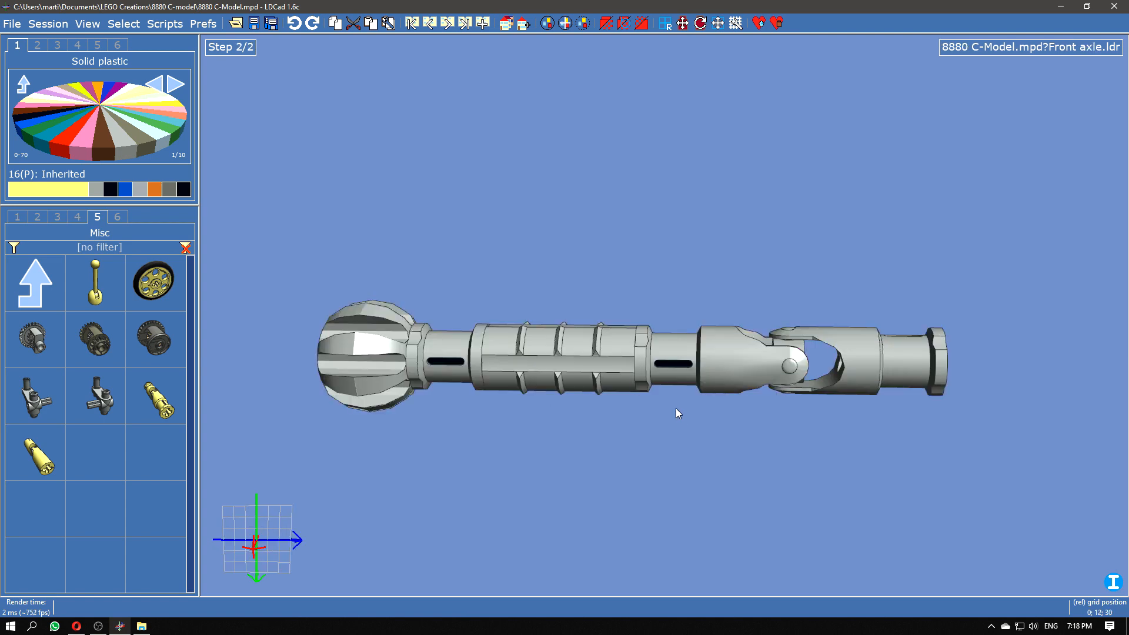
Step: In the Front u-joint submodel, try to swing the opposite joint end, at Z -30, about the pivot
{"action": "left_click", "coordinate": [649, 353]}
{"action": "left_click_drag", "start_coordinate": [694, 360], "coordinate": [717, 361]}
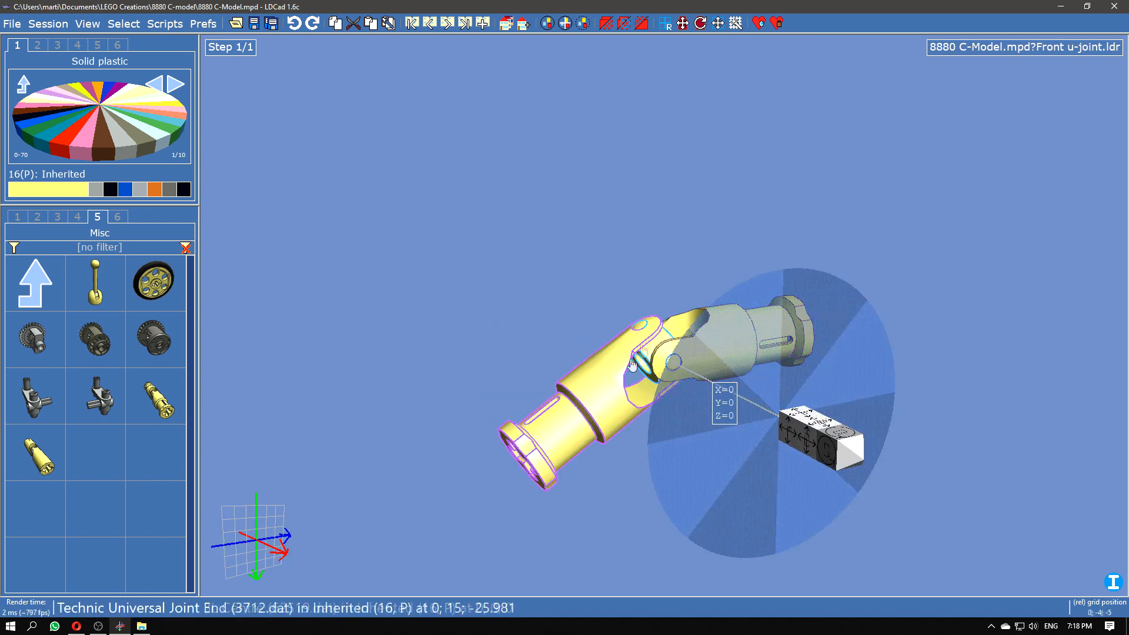
{"action": "key", "text": "Escape"}
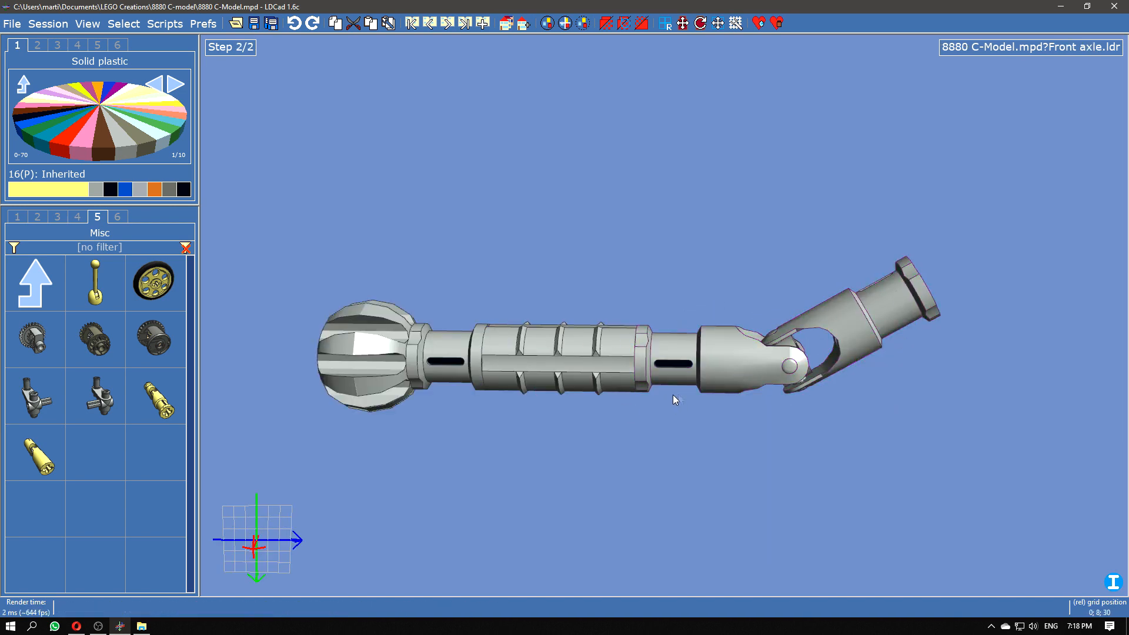
{"action": "key", "text": "ctrl+Tab"}
{"action": "left_click", "coordinate": [606, 382]}
{"action": "left_click_drag", "start_coordinate": [689, 443], "coordinate": [687, 395]}
{"action": "key", "text": "ctrl+Tab"}
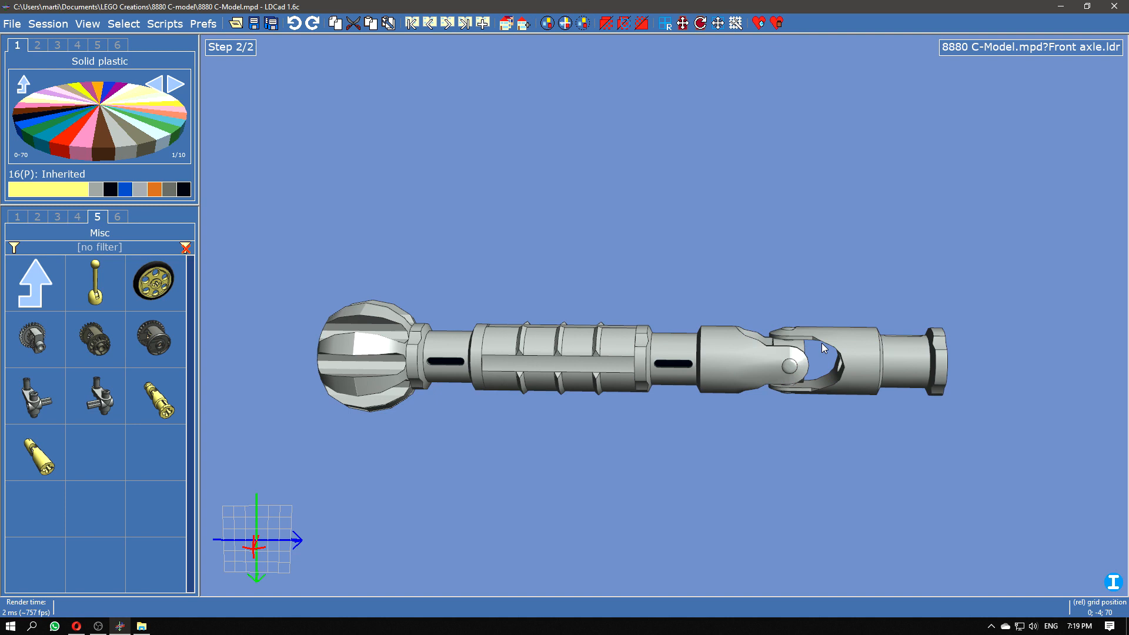
Step: Open the Front u-joint submodel to check its Z -30 joint end's inherited colour and return to the Front axle submodel
{"action": "double_click", "coordinate": [744, 391]}
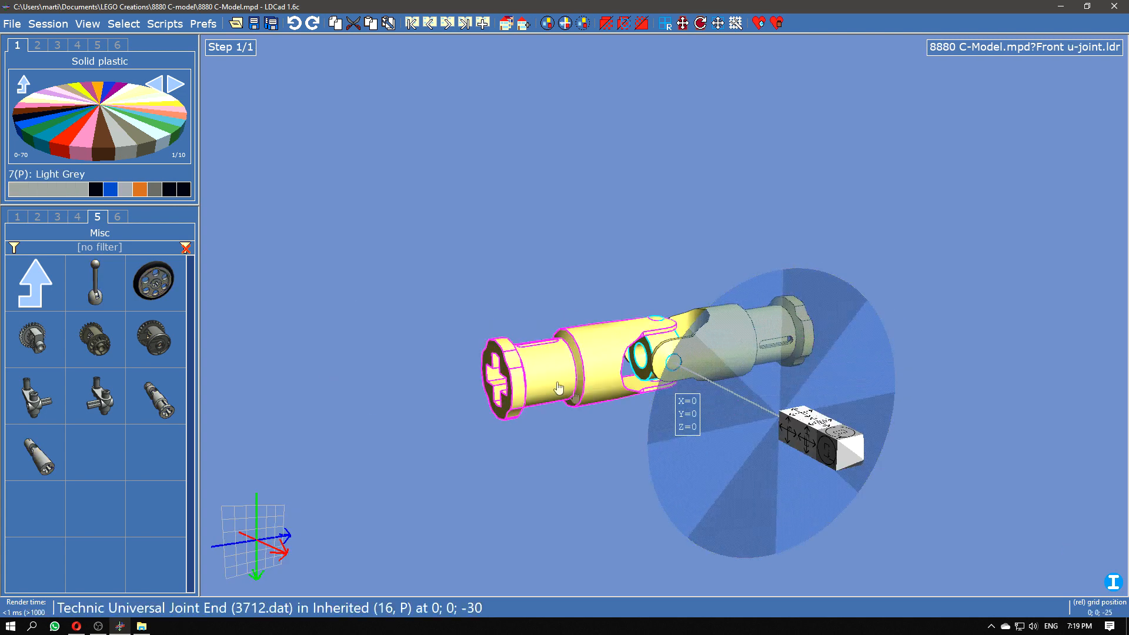
{"action": "key", "text": "Escape"}
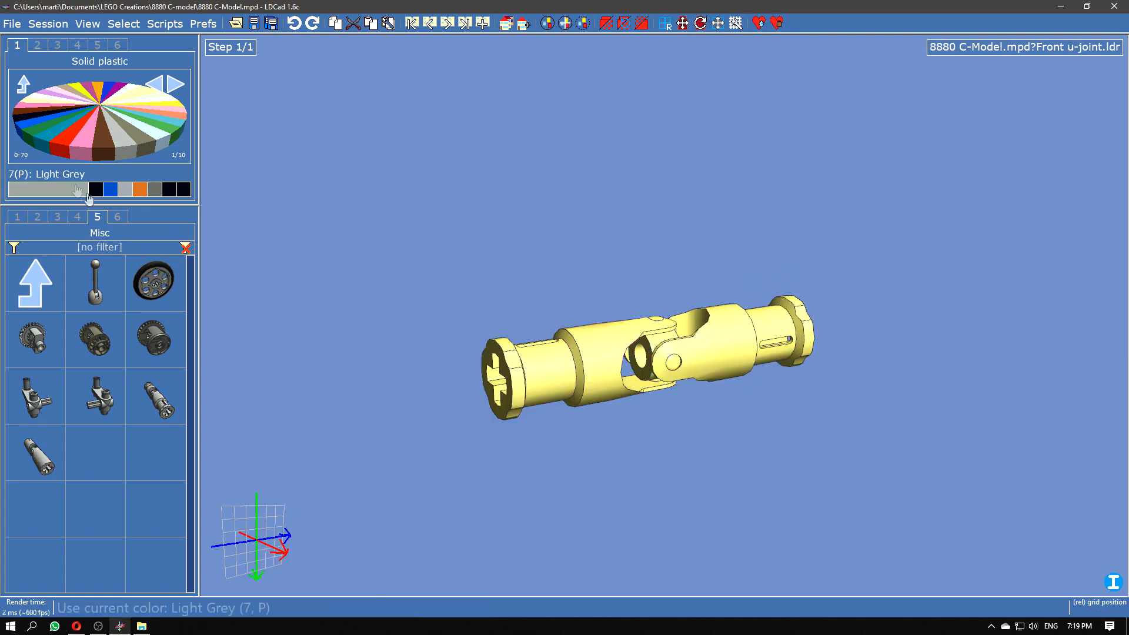
{"action": "left_click", "coordinate": [547, 379]}
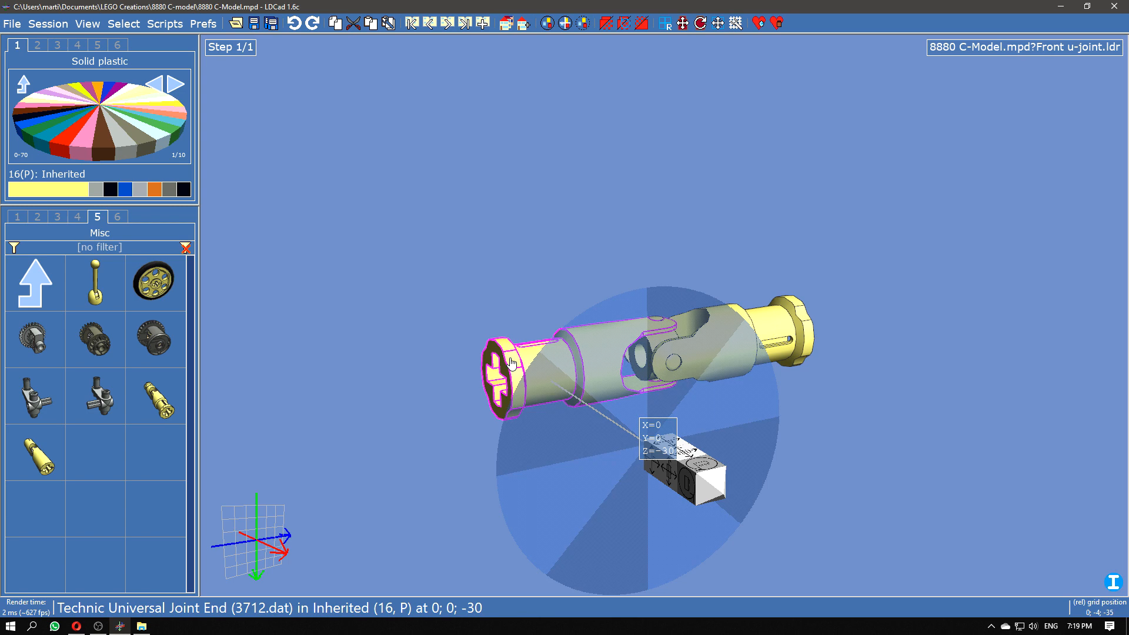
{"action": "left_click", "coordinate": [361, 275]}
{"action": "double_click", "coordinate": [503, 302]}
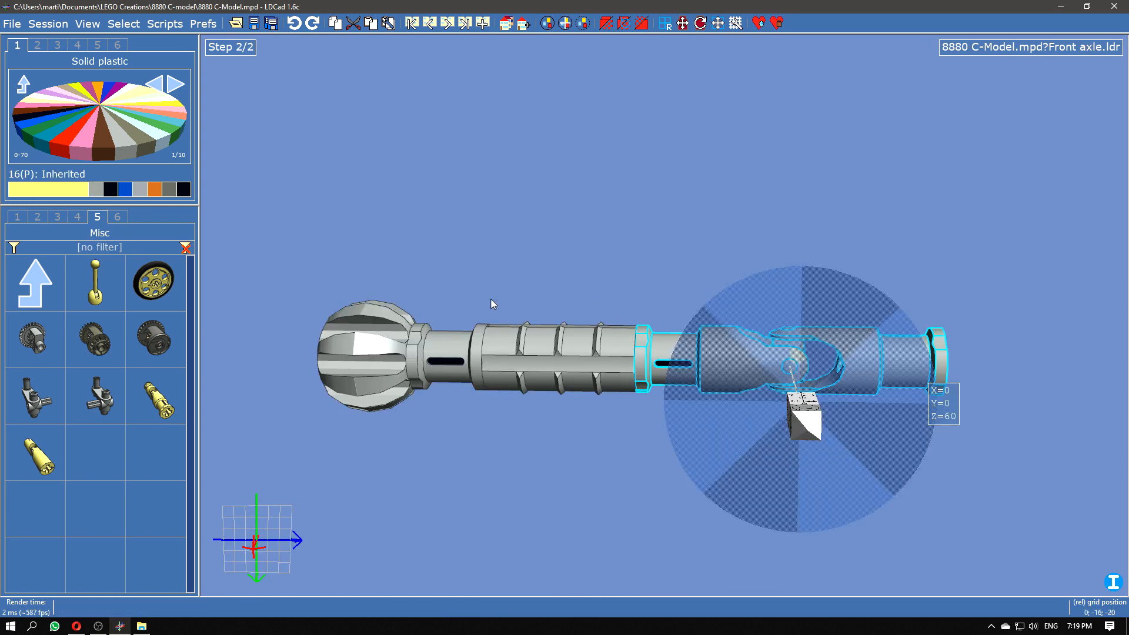
{"action": "left_click", "coordinate": [654, 347]}
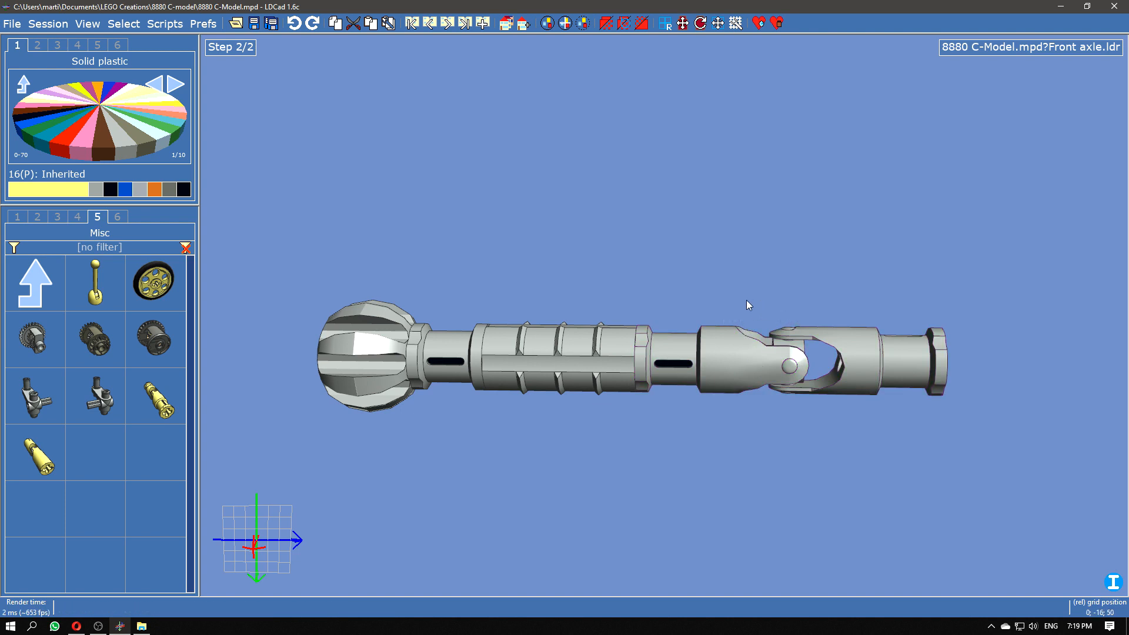
Step: Select all parts of the Front axle submodel and move them together along the axle until the axle joiner is at Z 30
{"action": "scroll", "coordinate": [760, 263], "scroll_direction": "down", "scroll_amount": 2}
{"action": "left_click_drag", "start_coordinate": [847, 431], "coordinate": [825, 435]}
{"action": "right_click_drag", "start_coordinate": [826, 436], "coordinate": [842, 470]}
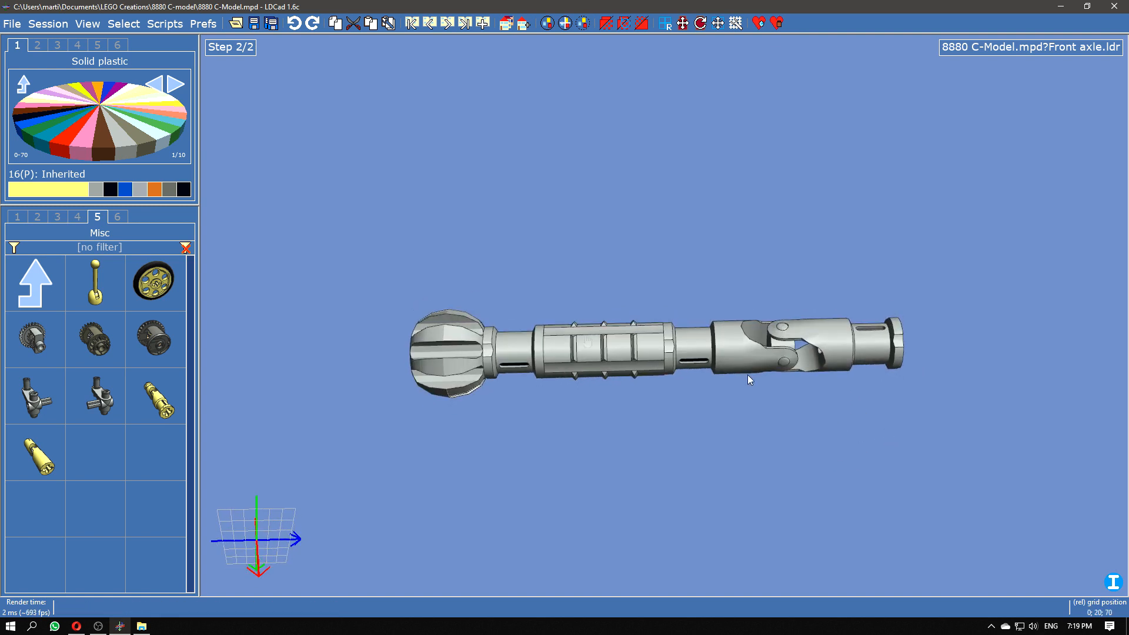
{"action": "key", "text": "ctrl+a"}
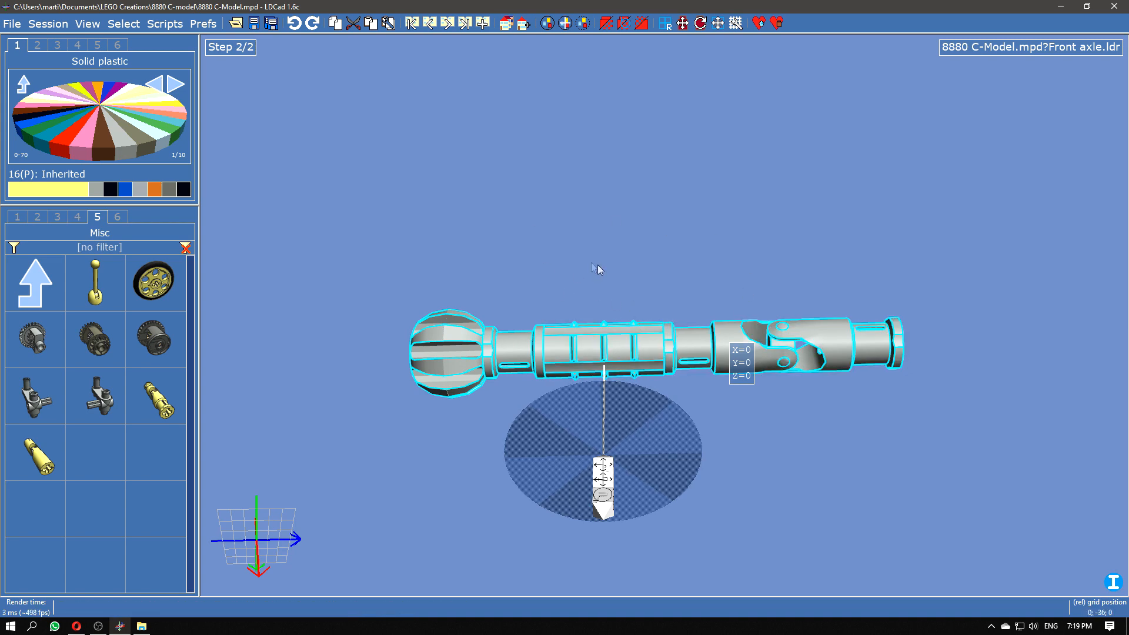
{"action": "left_click_drag", "start_coordinate": [695, 352], "coordinate": [693, 352]}
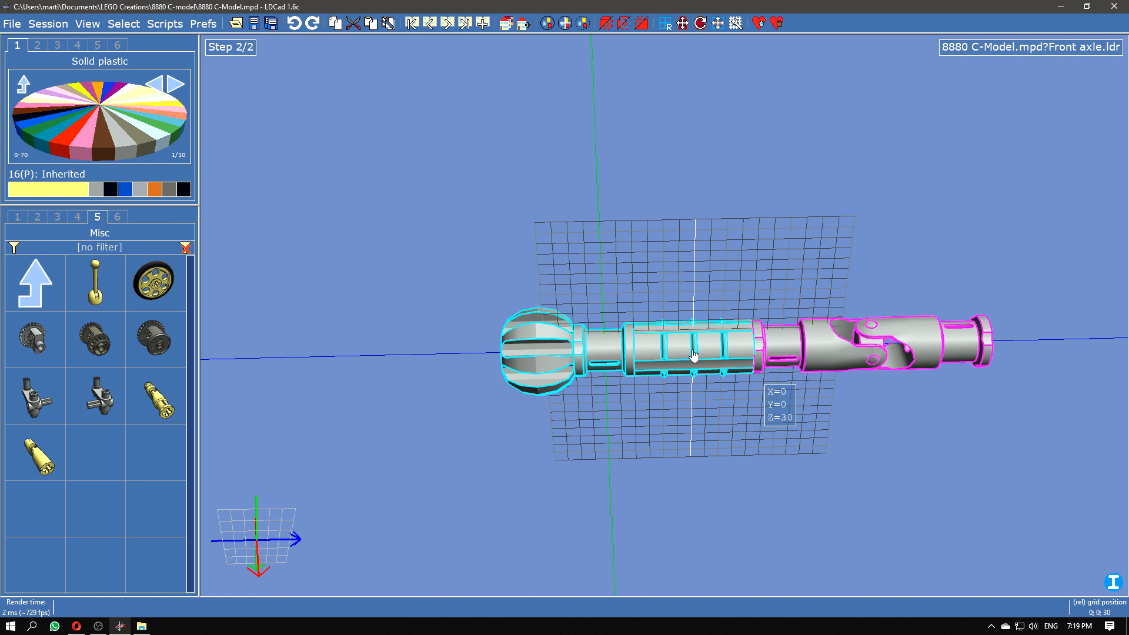
{"action": "left_click_drag", "start_coordinate": [691, 351], "coordinate": [693, 351]}
{"action": "left_click_drag", "start_coordinate": [835, 471], "coordinate": [1000, 450]}
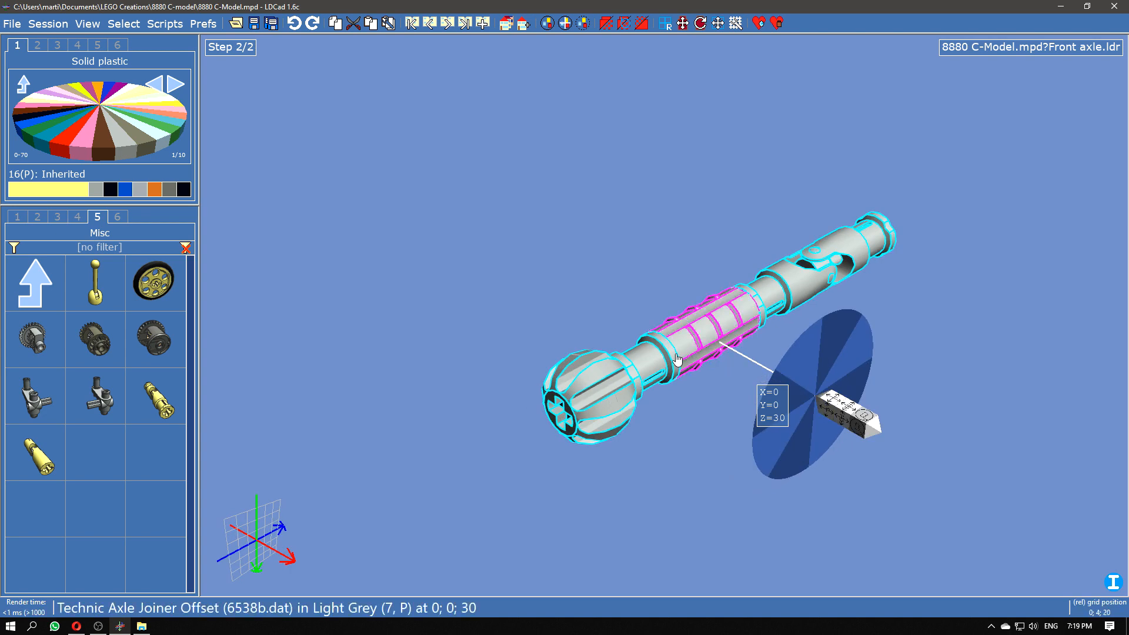
Step: Move all parts of the Front axle submodel together until the axle joiner is at X 0, Y 0, Z -65
{"action": "left_click_drag", "start_coordinate": [678, 360], "coordinate": [659, 377]}
{"action": "left_click_drag", "start_coordinate": [731, 494], "coordinate": [632, 529]}
{"action": "right_click_drag", "start_coordinate": [633, 530], "coordinate": [687, 491]}
{"action": "left_click_drag", "start_coordinate": [674, 381], "coordinate": [675, 365]}
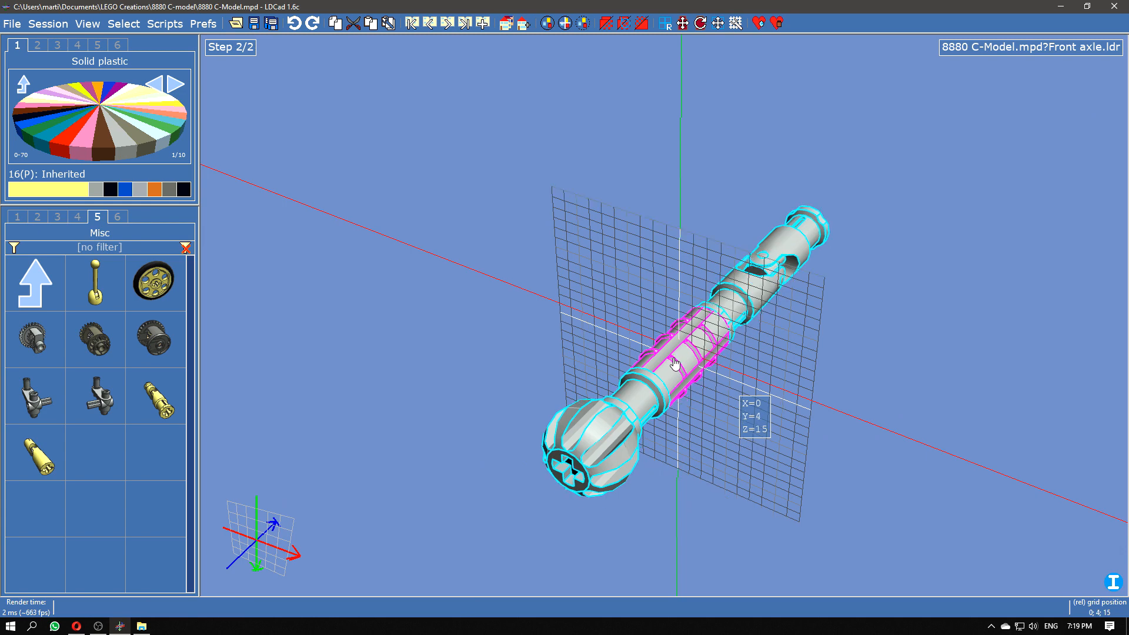
{"action": "right_click_drag", "start_coordinate": [674, 364], "coordinate": [791, 297]}
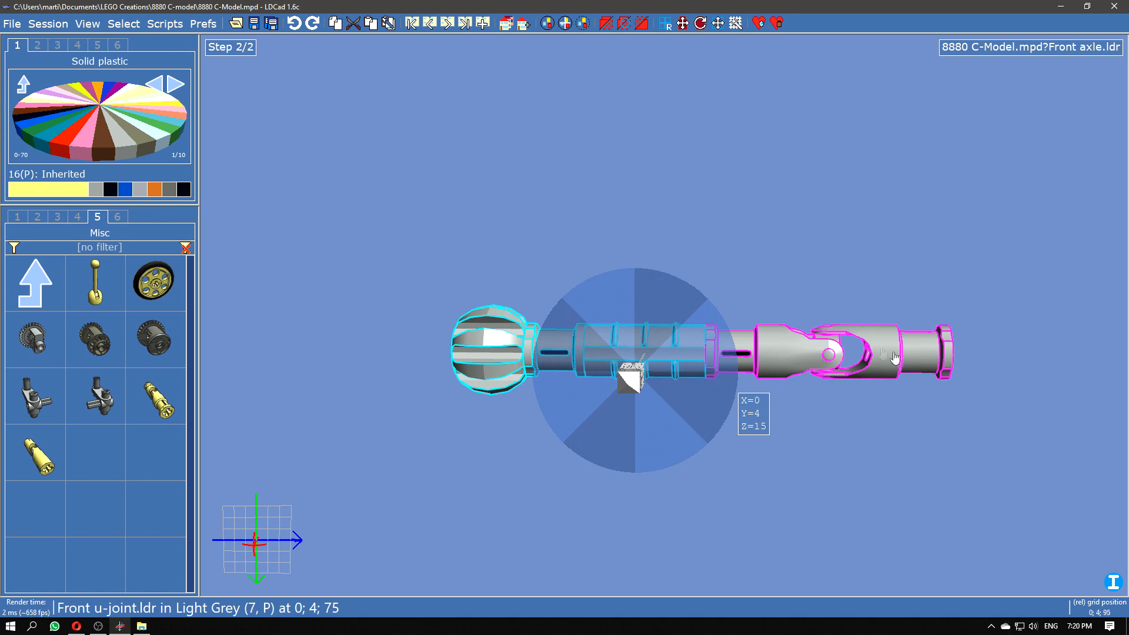
{"action": "left_click_drag", "start_coordinate": [897, 355], "coordinate": [422, 343]}
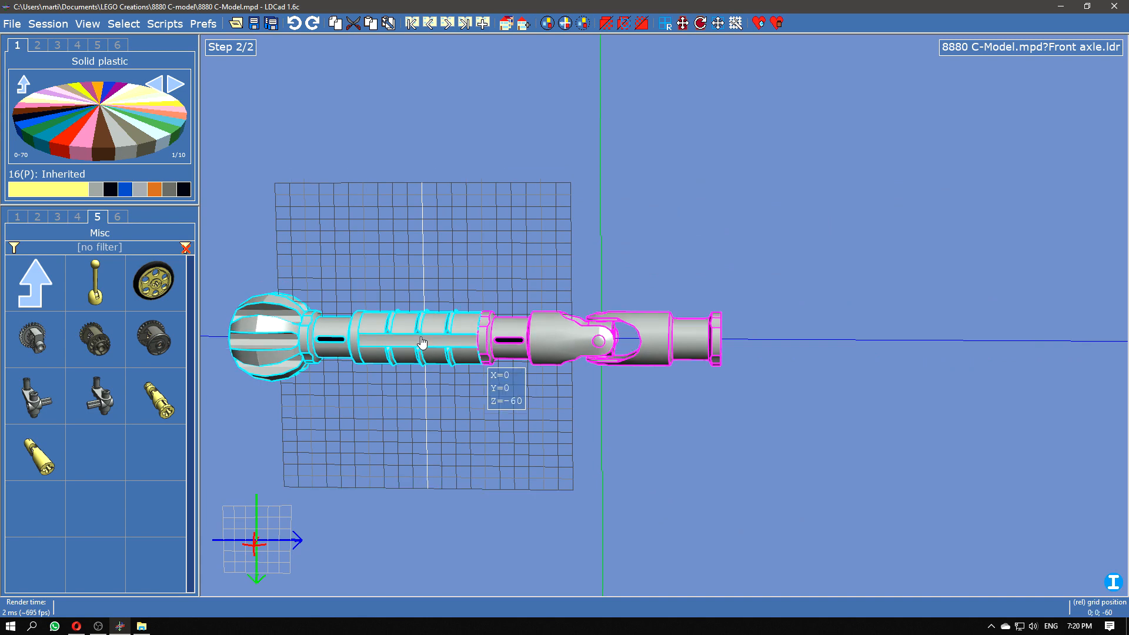
{"action": "right_click_drag", "start_coordinate": [643, 432], "coordinate": [725, 436]}
{"action": "left_click_drag", "start_coordinate": [684, 377], "coordinate": [652, 572]}
{"action": "left_click_drag", "start_coordinate": [842, 480], "coordinate": [745, 382]}
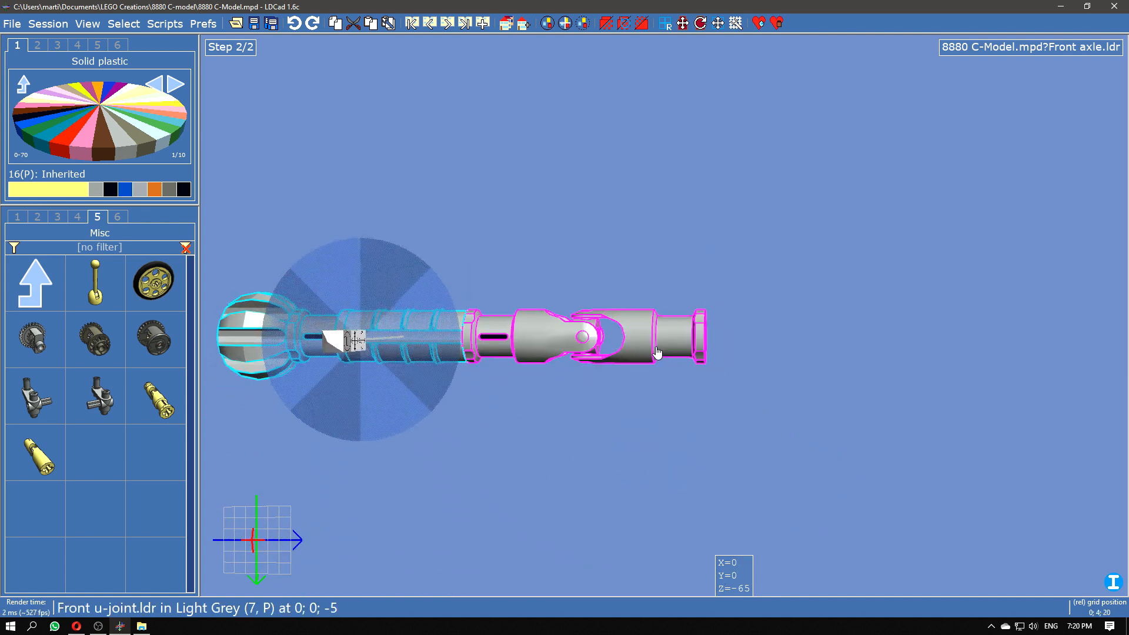
{"action": "key", "text": "Escape"}
Step: Check from another angle how the Front u-joint sits against the axle joiner in the Front axle submodel
{"action": "left_click_drag", "start_coordinate": [647, 361], "coordinate": [593, 349]}
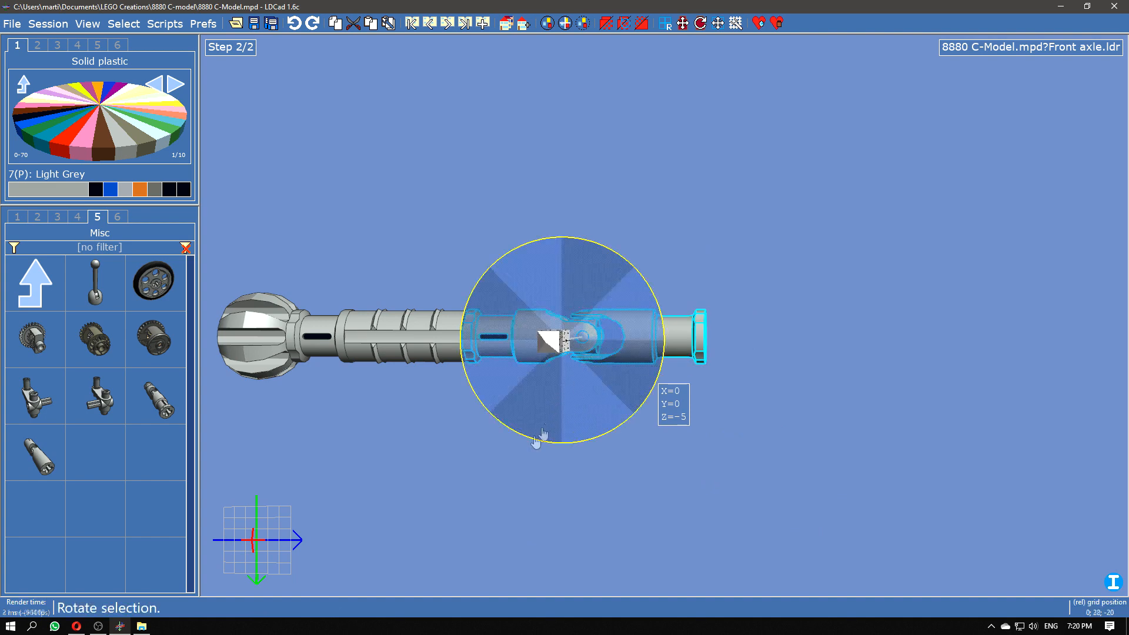
{"action": "left_click_drag", "start_coordinate": [536, 449], "coordinate": [509, 532]}
{"action": "left_click_drag", "start_coordinate": [548, 396], "coordinate": [553, 393]}
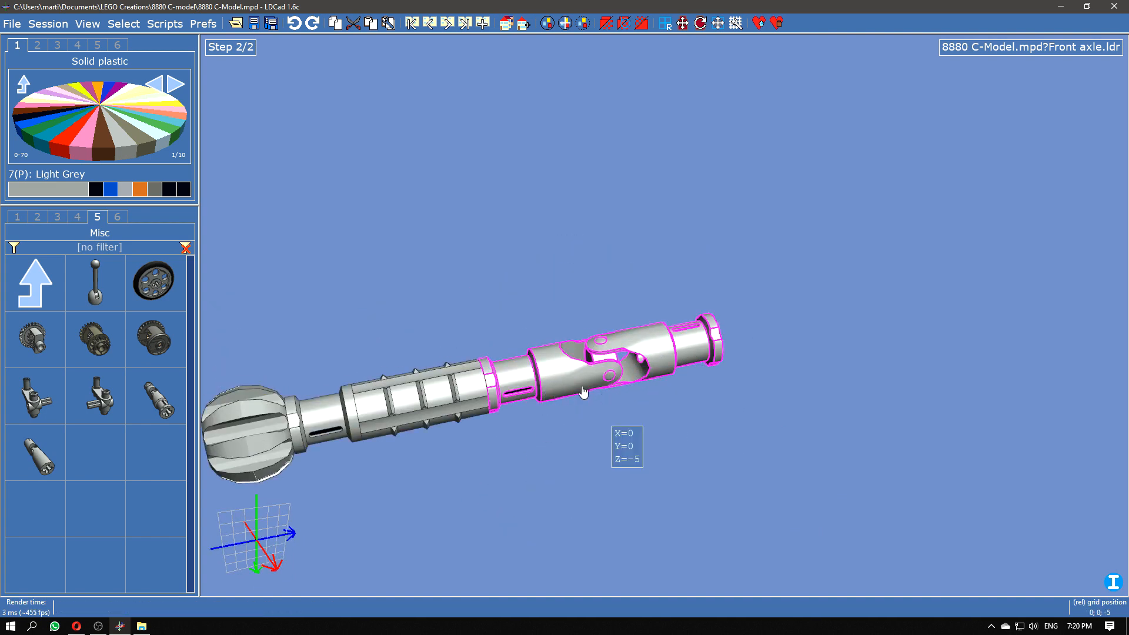
{"action": "left_click_drag", "start_coordinate": [637, 380], "coordinate": [612, 382]}
{"action": "mouse_move", "coordinate": [416, 420]}
{"action": "left_mouse_down"}
{"action": "mouse_move", "coordinate": [437, 415]}
{"action": "mouse_move", "coordinate": [399, 417]}
{"action": "mouse_move", "coordinate": [430, 414]}
{"action": "left_mouse_up"}
{"action": "left_click", "coordinate": [647, 443]}
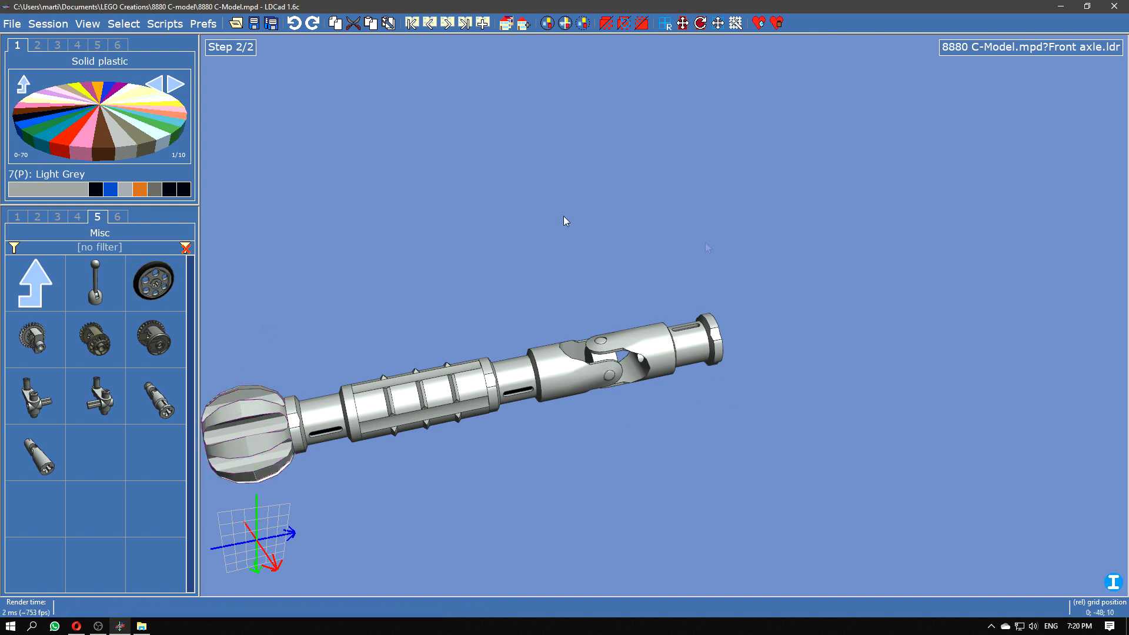
{"action": "left_click", "coordinate": [598, 371]}
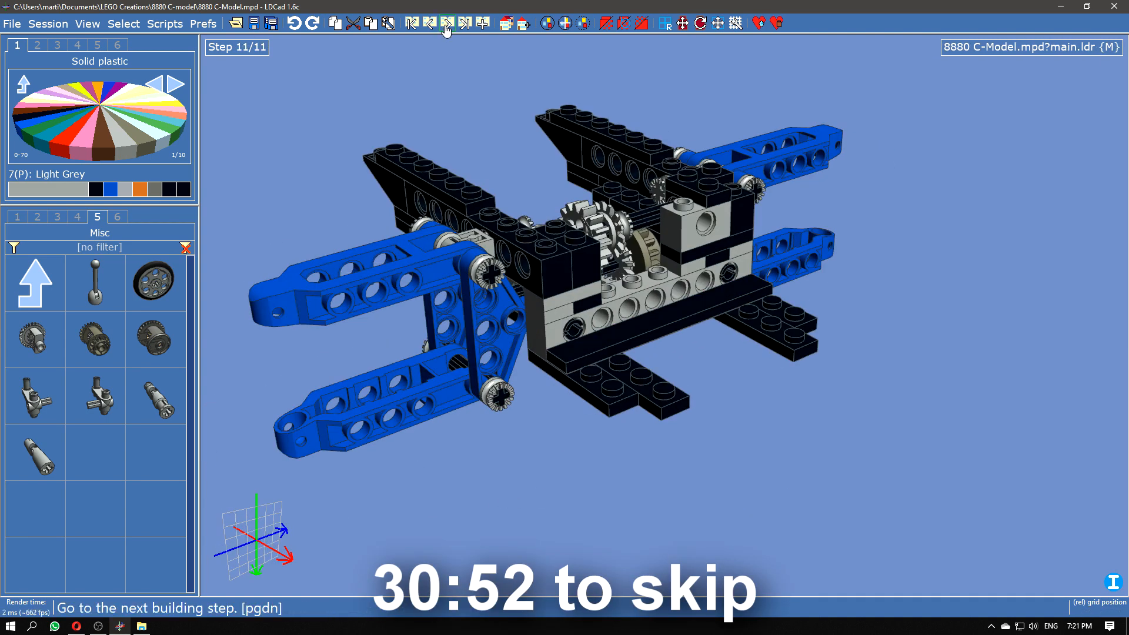
Step: Insert the Front axle submodel between the blue arms on both sides of the main model in building step 11
{"action": "left_click", "coordinate": [117, 217]}
{"action": "left_click_drag", "start_coordinate": [35, 340], "coordinate": [567, 419]}
{"action": "key", "text": "Up"}
{"action": "key", "text": "Up"}
{"action": "key", "text": "Right"}
{"action": "key", "text": "Right"}
{"action": "left_click", "coordinate": [706, 277]}
{"action": "left_click_drag", "start_coordinate": [706, 277], "coordinate": [783, 355]}
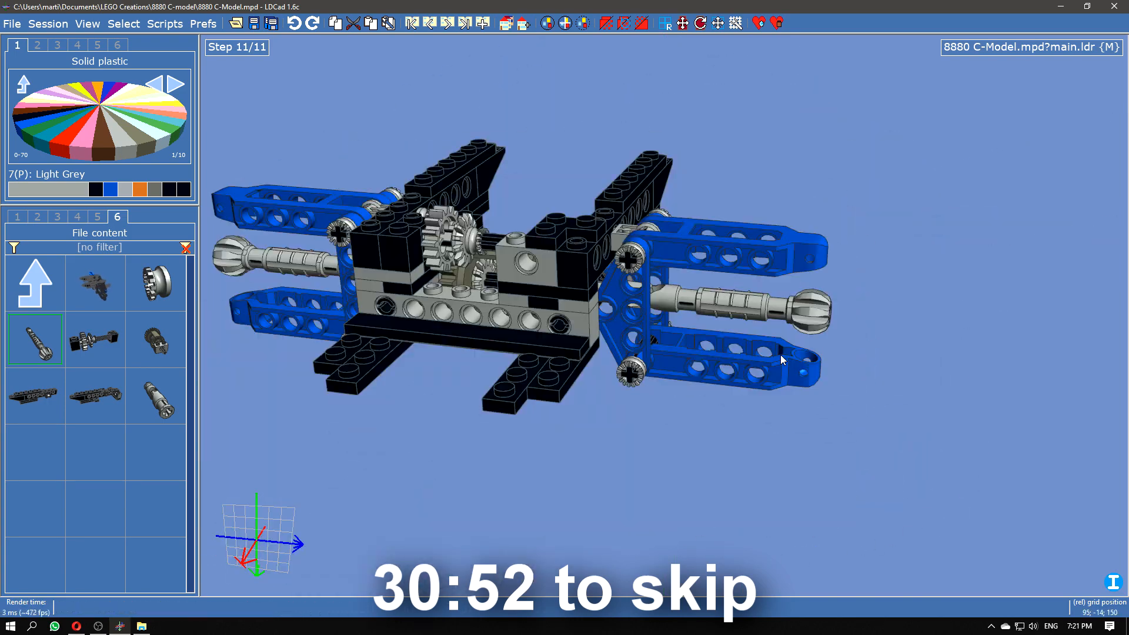
Step: Check from several angles how both front axles fit between the upper and lower blue arms
{"action": "double_click", "coordinate": [782, 311]}
{"action": "double_click", "coordinate": [595, 382]}
{"action": "left_click", "coordinate": [650, 353]}
{"action": "left_click", "coordinate": [611, 376], "text": "ctrl"}
{"action": "double_click", "coordinate": [646, 271]}
{"action": "double_click", "coordinate": [646, 271]}
{"action": "left_click", "coordinate": [806, 423]}
{"action": "left_click_drag", "start_coordinate": [806, 424], "coordinate": [661, 481]}
{"action": "left_click", "coordinate": [788, 353]}
{"action": "double_click", "coordinate": [794, 353]}
{"action": "double_click", "coordinate": [651, 353]}
{"action": "key", "text": "Right"}
{"action": "key", "text": "Right"}
{"action": "double_click", "coordinate": [605, 431]}
{"action": "double_click", "coordinate": [606, 431]}
{"action": "left_click", "coordinate": [605, 431]}
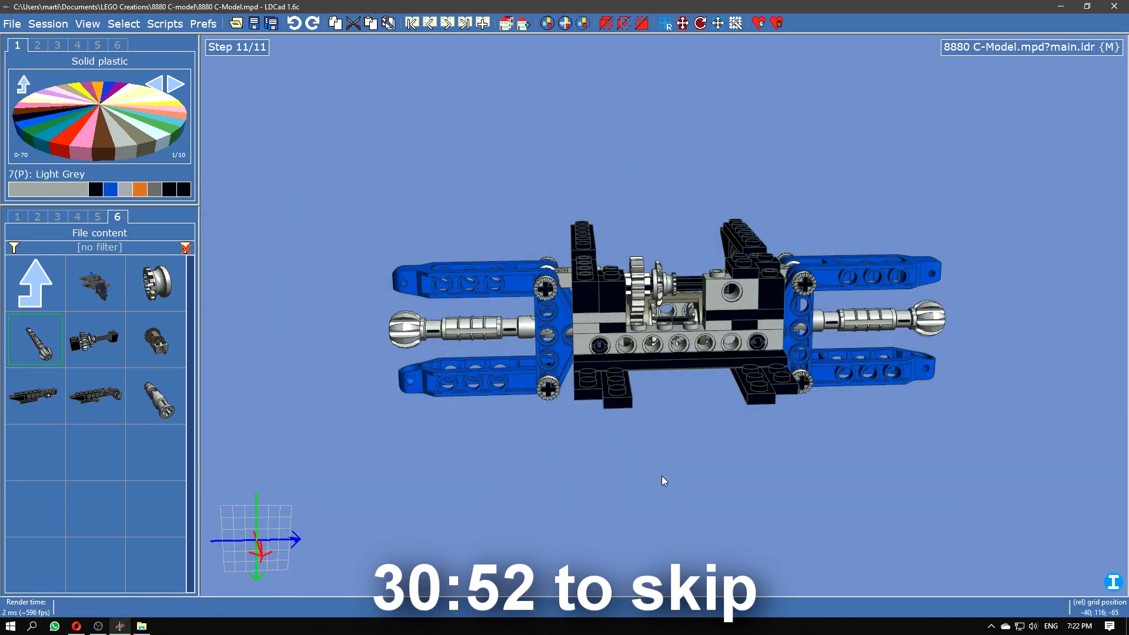
{"action": "right_click_drag", "start_coordinate": [661, 481], "coordinate": [680, 488]}
Step: Review building step 10 of the main model and append a new building step after step 11
{"action": "left_click", "coordinate": [430, 23]}
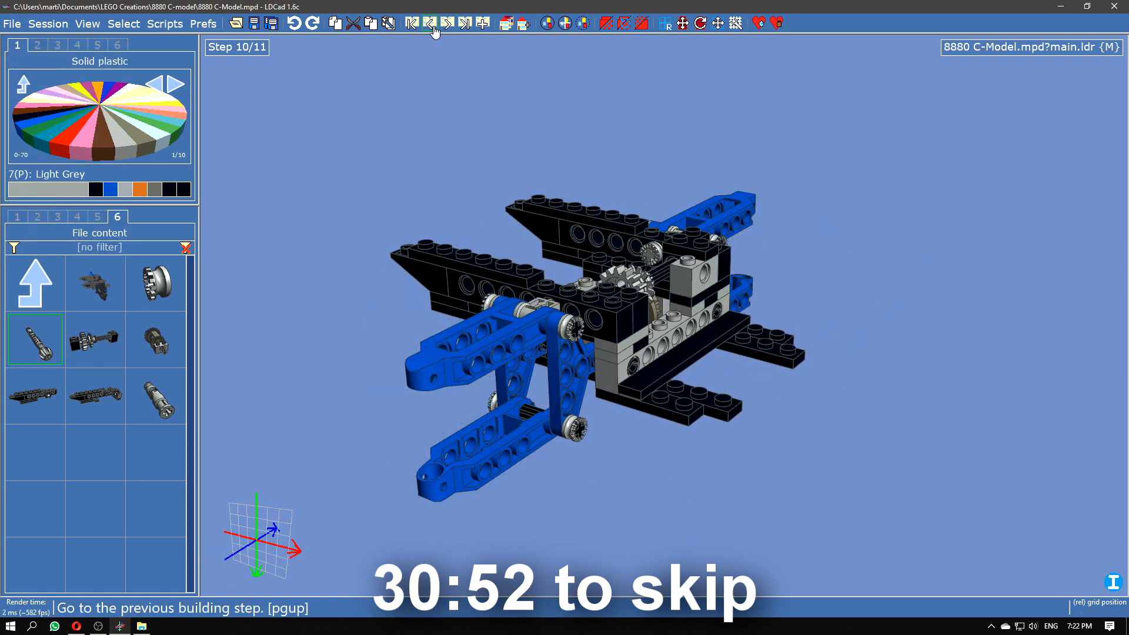
{"action": "left_click", "coordinate": [447, 23]}
{"action": "left_click", "coordinate": [482, 23]}
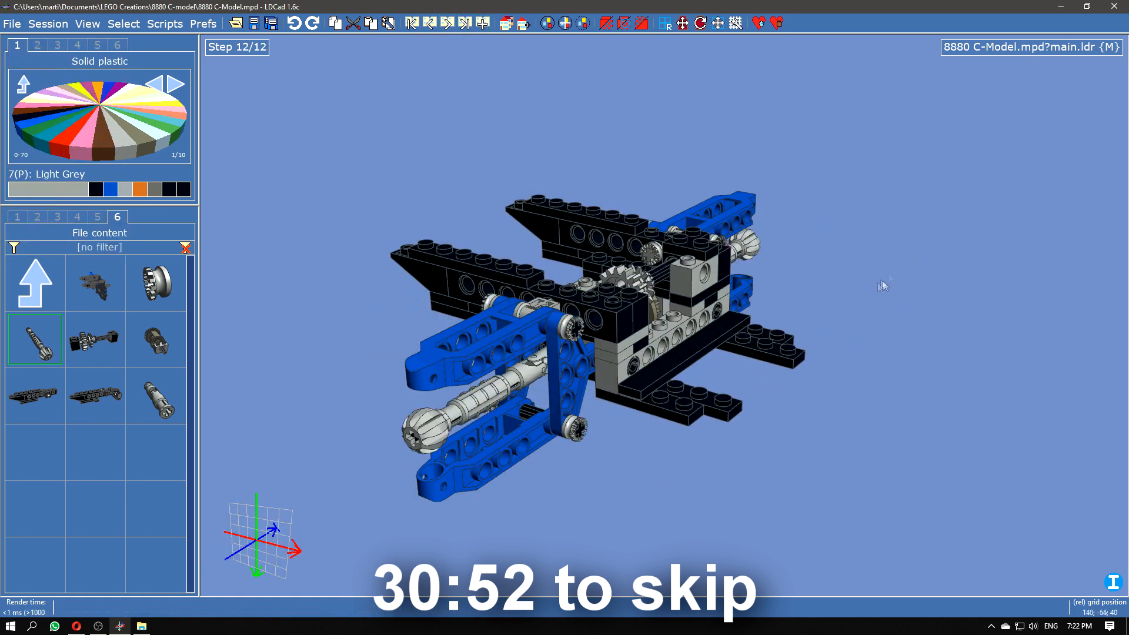
Step: Add a submodel named Steering collumn and place a white ring-shaped steering arm with ball pins at its origin
{"action": "left_click", "coordinate": [523, 23]}
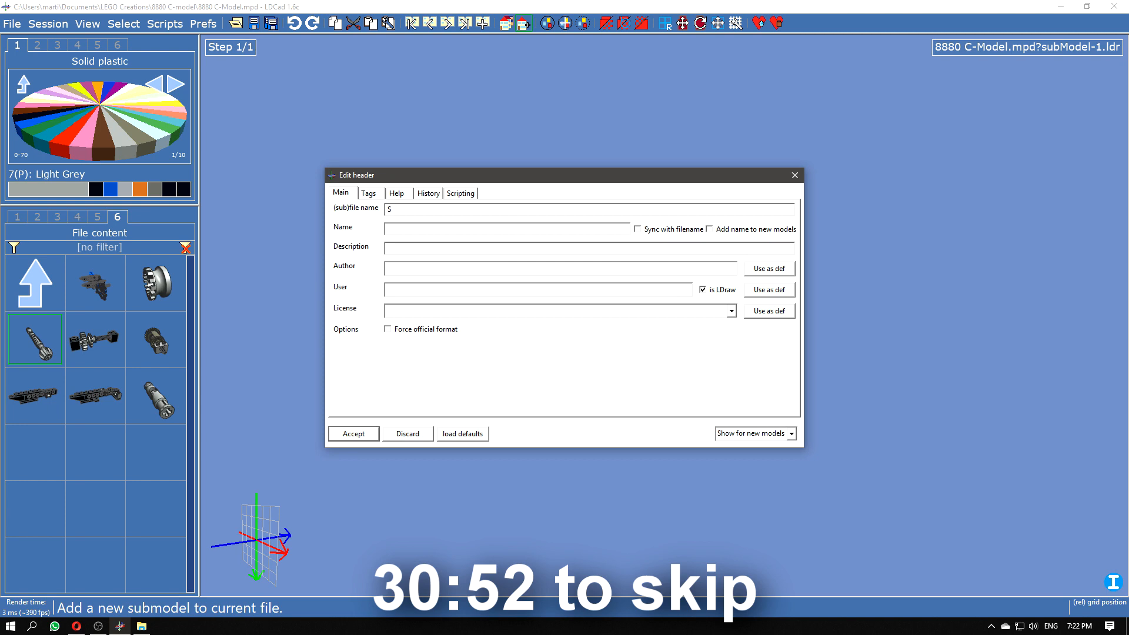
{"action": "key", "text": "Return"}
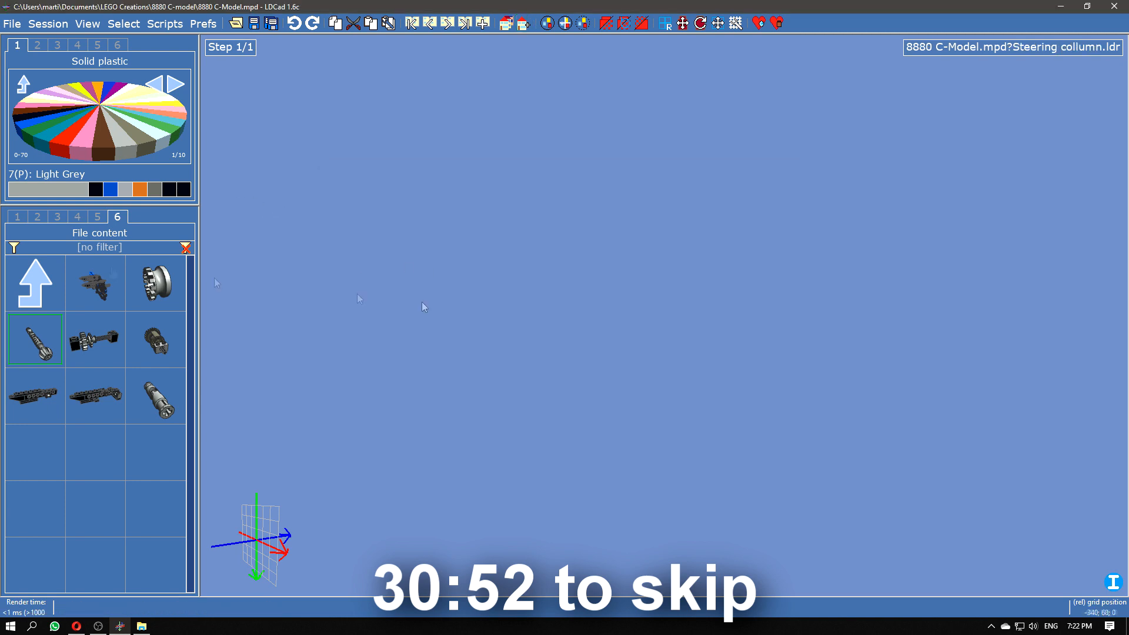
{"action": "left_click", "coordinate": [97, 216]}
{"action": "left_click", "coordinate": [94, 506]}
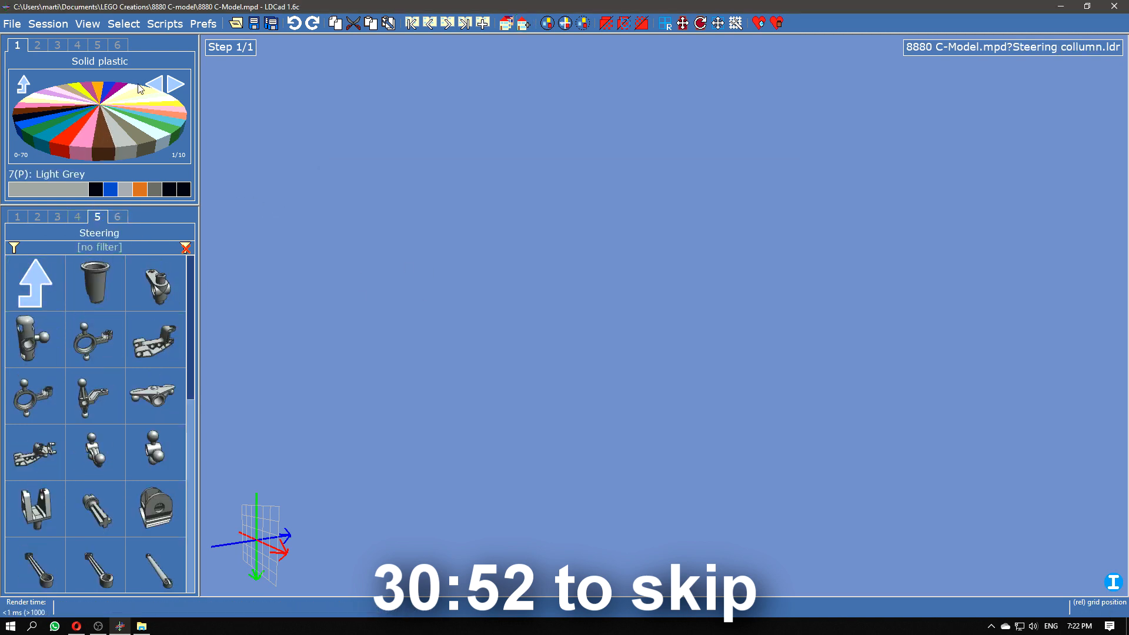
{"action": "left_click", "coordinate": [82, 90]}
{"action": "left_click_drag", "start_coordinate": [36, 396], "coordinate": [725, 340]}
{"action": "left_click_drag", "start_coordinate": [663, 316], "coordinate": [663, 313]}
{"action": "left_click_drag", "start_coordinate": [524, 333], "coordinate": [662, 324]}
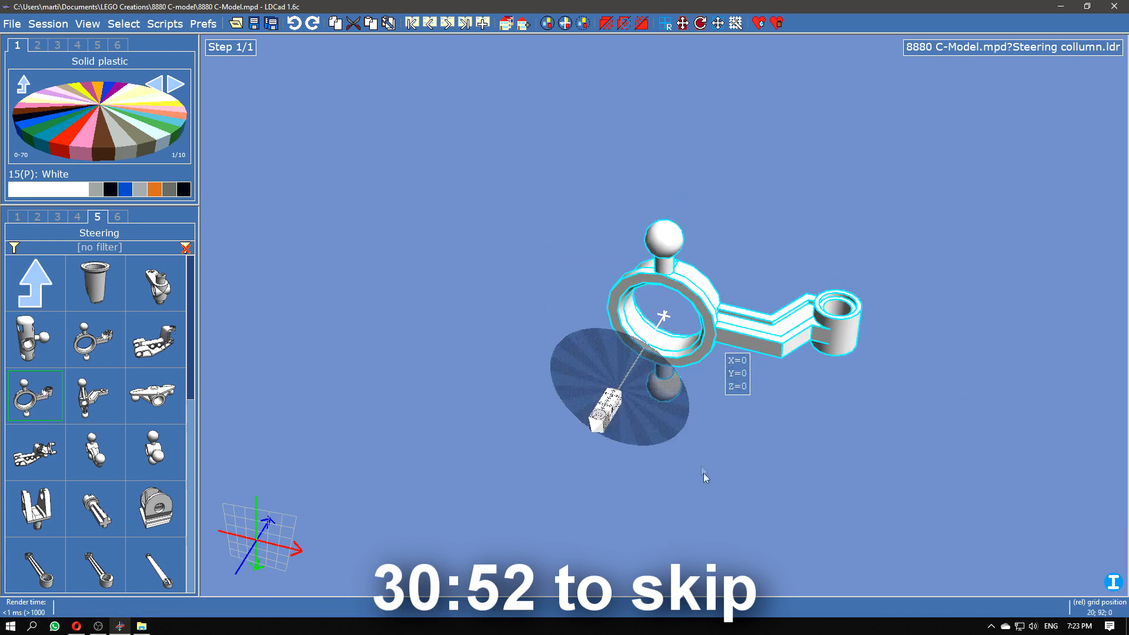
Step: Fit the light grey tapered hub into the white steering arm's ring and return to the main model
{"action": "left_click", "coordinate": [95, 189]}
{"action": "left_click_drag", "start_coordinate": [96, 282], "coordinate": [589, 365]}
{"action": "left_click_drag", "start_coordinate": [757, 454], "coordinate": [823, 494]}
{"action": "key", "text": "ctrl+a"}
{"action": "left_click", "coordinate": [753, 403]}
{"action": "key", "text": "ctrl+Left"}
Step: Insert the Steering collumn submodel at the outer ends of the front axles between the blue arms
{"action": "left_click", "coordinate": [117, 217]}
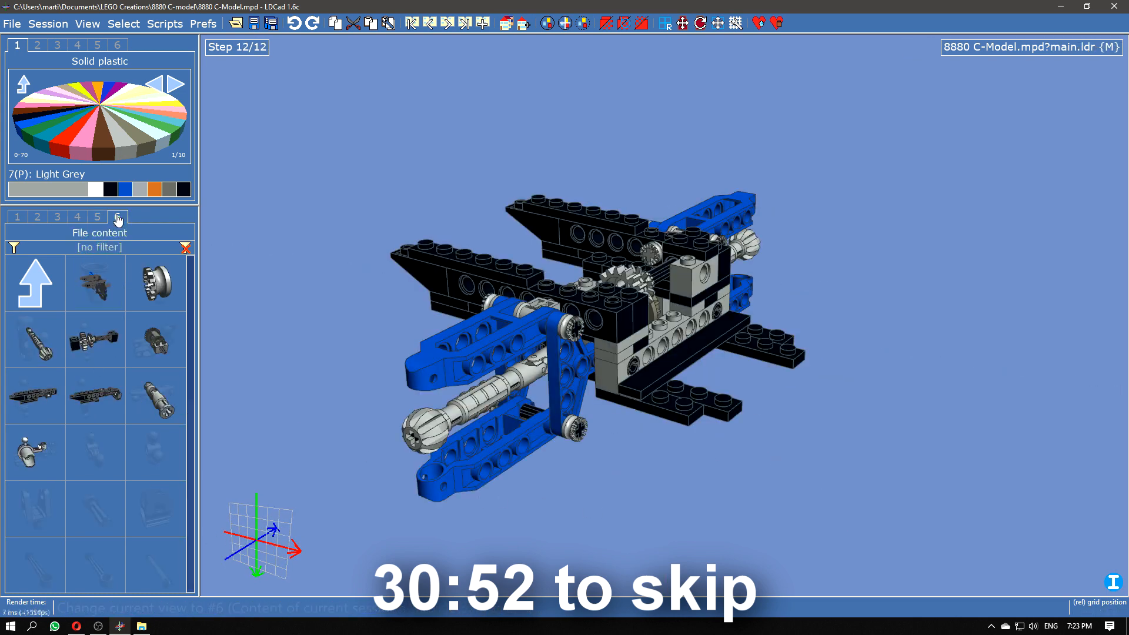
{"action": "left_click_drag", "start_coordinate": [35, 452], "coordinate": [664, 253]}
{"action": "right_click_drag", "start_coordinate": [665, 252], "coordinate": [765, 471]}
Step: Add a submodel named Callout2 containing a black ball pin and mount it on both white steering arms
{"action": "left_click", "coordinate": [523, 24]}
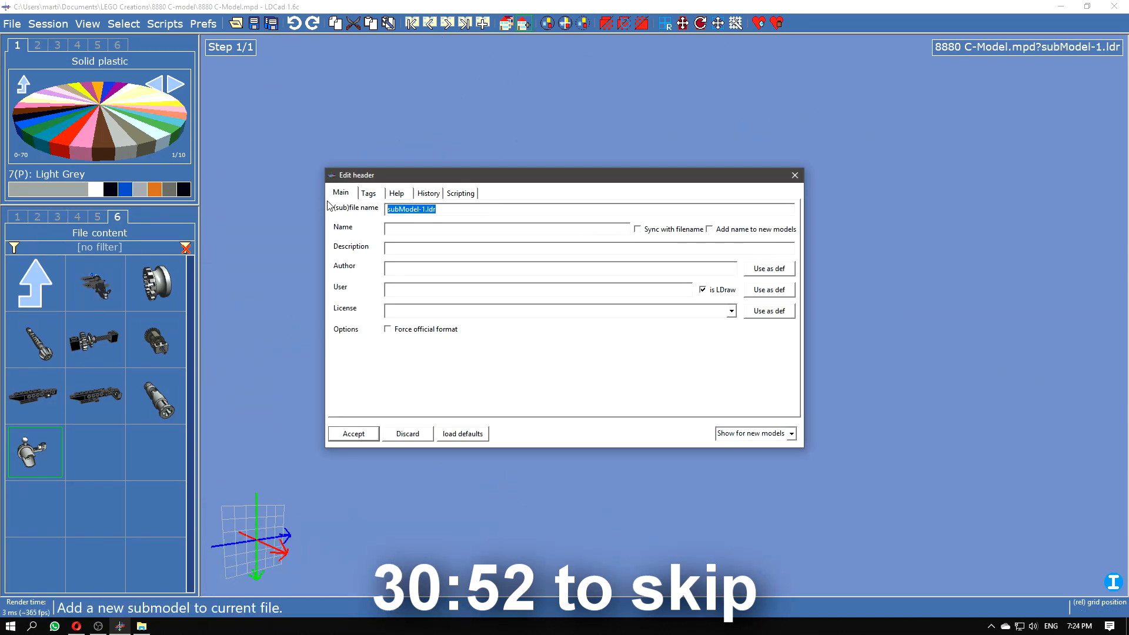
{"action": "type", "text": "Callout2"}
{"action": "key", "text": "Return"}
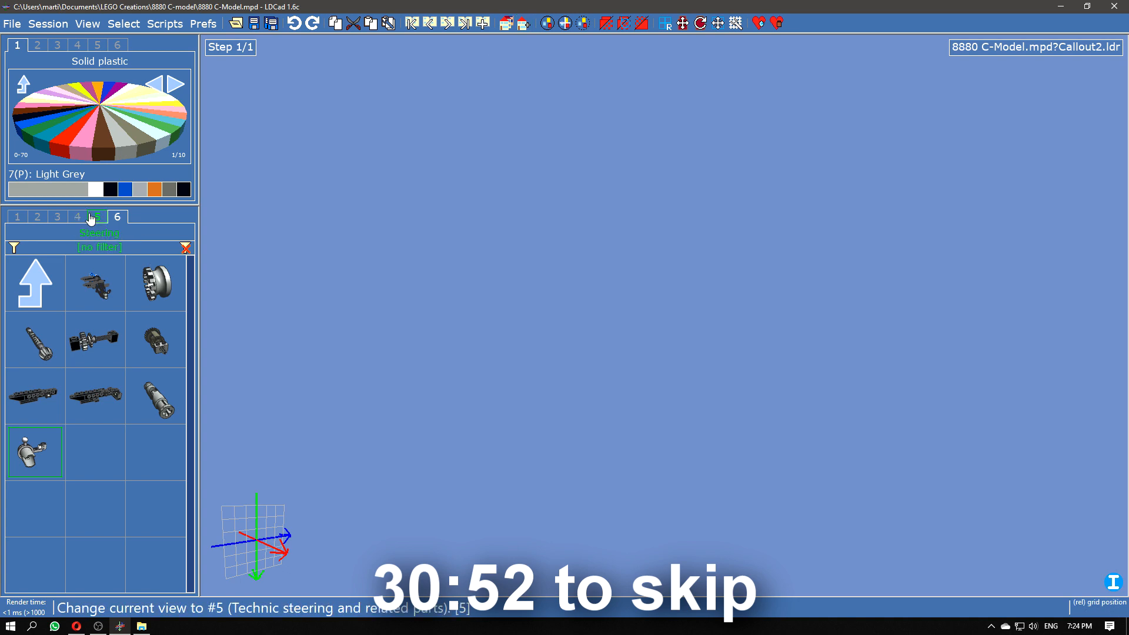
{"action": "left_click", "coordinate": [57, 217]}
{"action": "scroll", "coordinate": [136, 383], "scroll_direction": "down", "scroll_amount": 5}
{"action": "left_click_drag", "start_coordinate": [94, 509], "coordinate": [605, 317]}
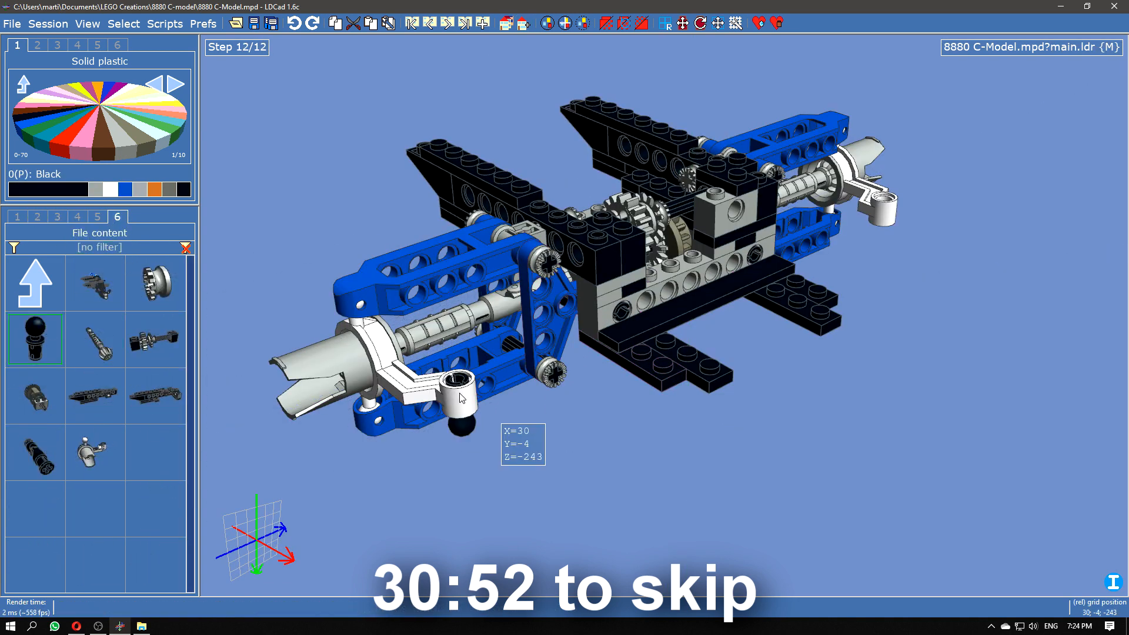
{"action": "left_click", "coordinate": [429, 23]}
{"action": "left_click", "coordinate": [447, 23]}
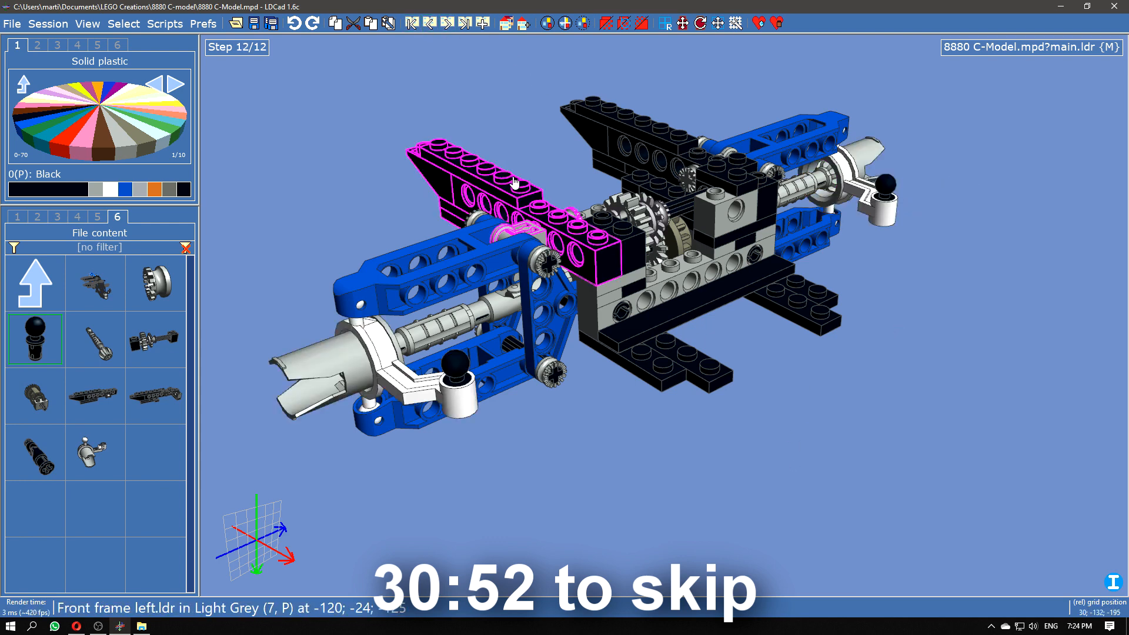
Step: Add a new submodel named Callout4 and rename it Callout3 in its header
{"action": "left_click", "coordinate": [524, 23]}
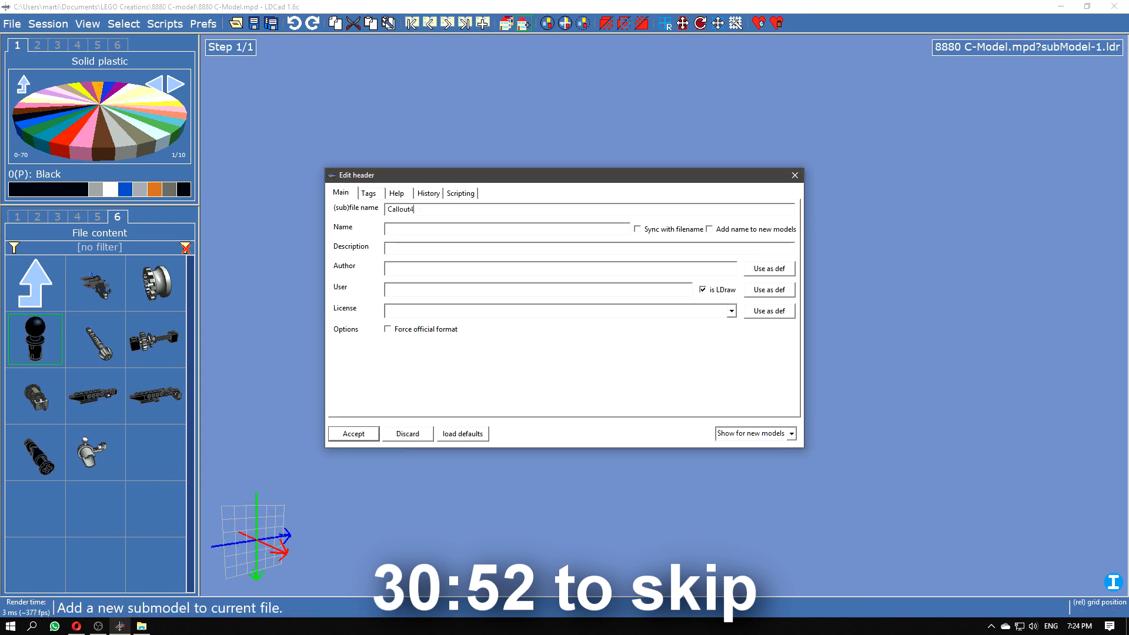
{"action": "key", "text": "Return"}
{"action": "left_click", "coordinate": [49, 24]}
{"action": "left_click", "coordinate": [65, 171]}
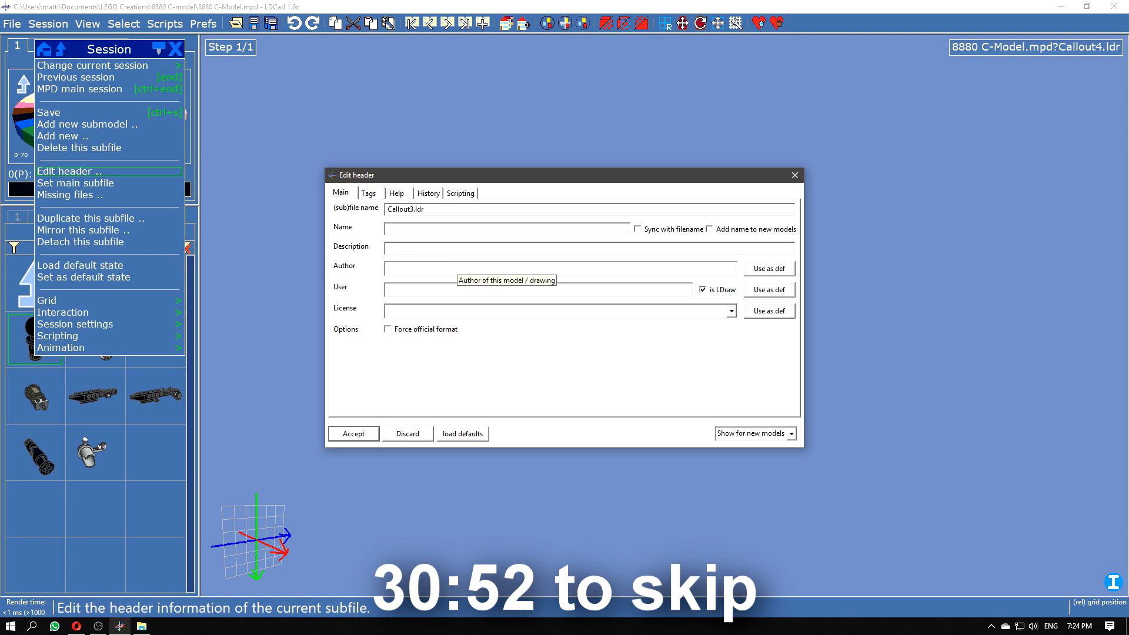
{"action": "key", "text": "Return"}
Step: Place a blue Technic Rotor 2 Blade with 2 Studs (2711) upright in the Callout3 submodel
{"action": "left_click", "coordinate": [29, 127]}
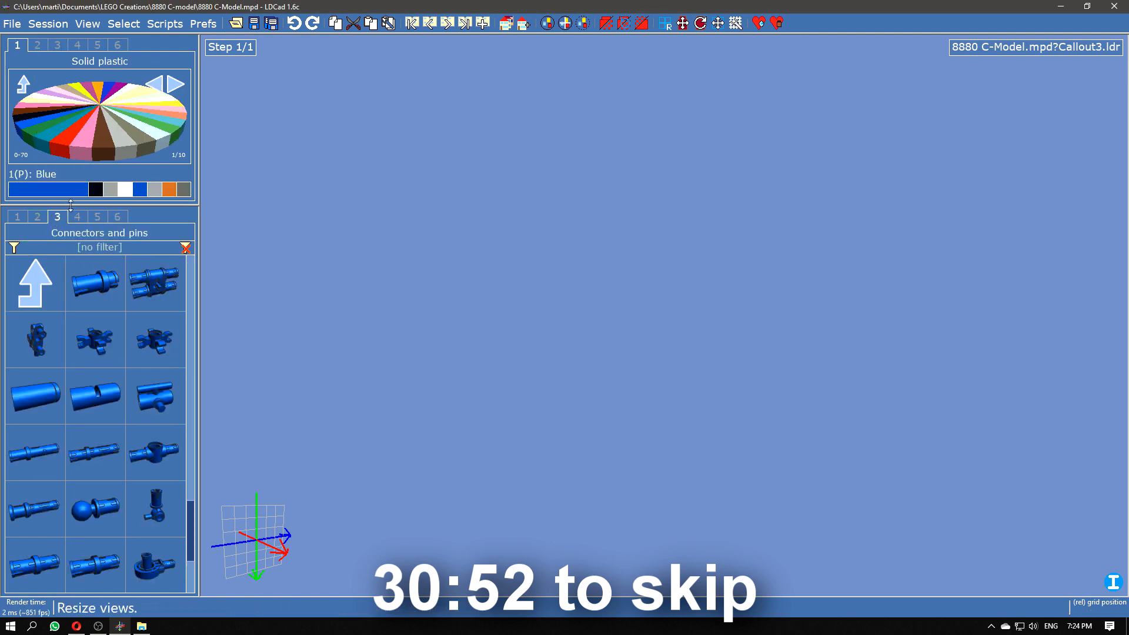
{"action": "left_click_drag", "start_coordinate": [155, 451], "coordinate": [665, 404]}
{"action": "scroll", "coordinate": [665, 403], "scroll_direction": "up", "scroll_amount": 3}
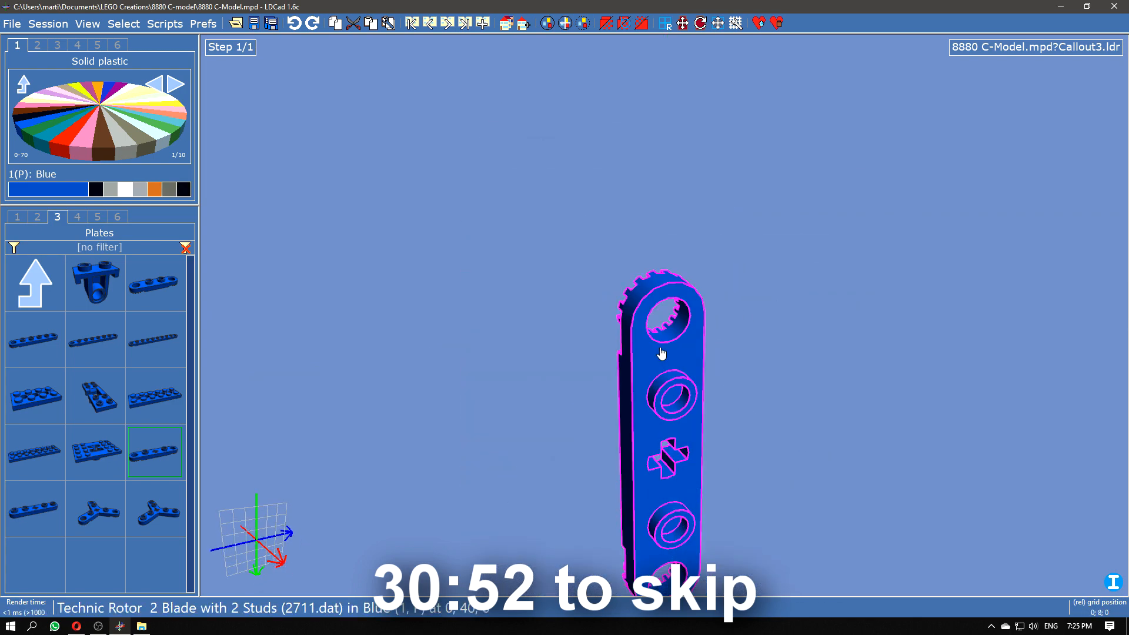
Step: Fit a light grey connector pin into the top hole of the blue rotor blade
{"action": "left_click", "coordinate": [35, 282]}
{"action": "left_click", "coordinate": [94, 342]}
{"action": "scroll", "coordinate": [94, 412], "scroll_direction": "down", "scroll_amount": 5}
{"action": "left_click_drag", "start_coordinate": [154, 395], "coordinate": [667, 318]}
{"action": "right_click_drag", "start_coordinate": [666, 317], "coordinate": [715, 326]}
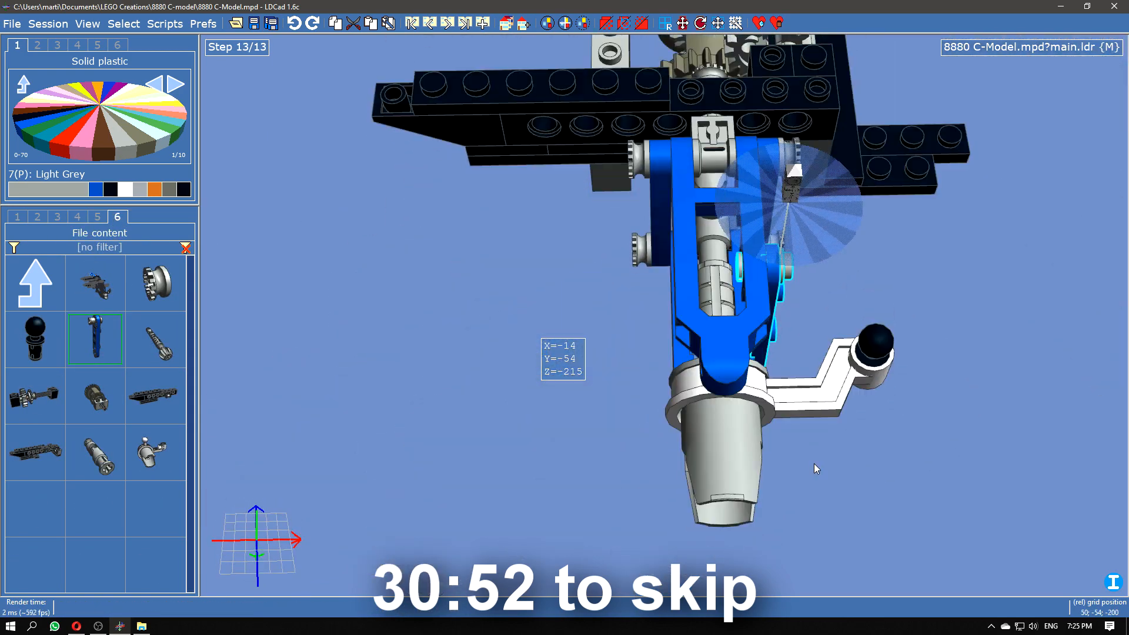
Step: Position the Callout3 submodels against the blue arms on both sides of the main model in building step 13
{"action": "scroll", "coordinate": [818, 285], "scroll_direction": "up", "scroll_amount": 3}
{"action": "left_click_drag", "start_coordinate": [775, 247], "coordinate": [796, 266]}
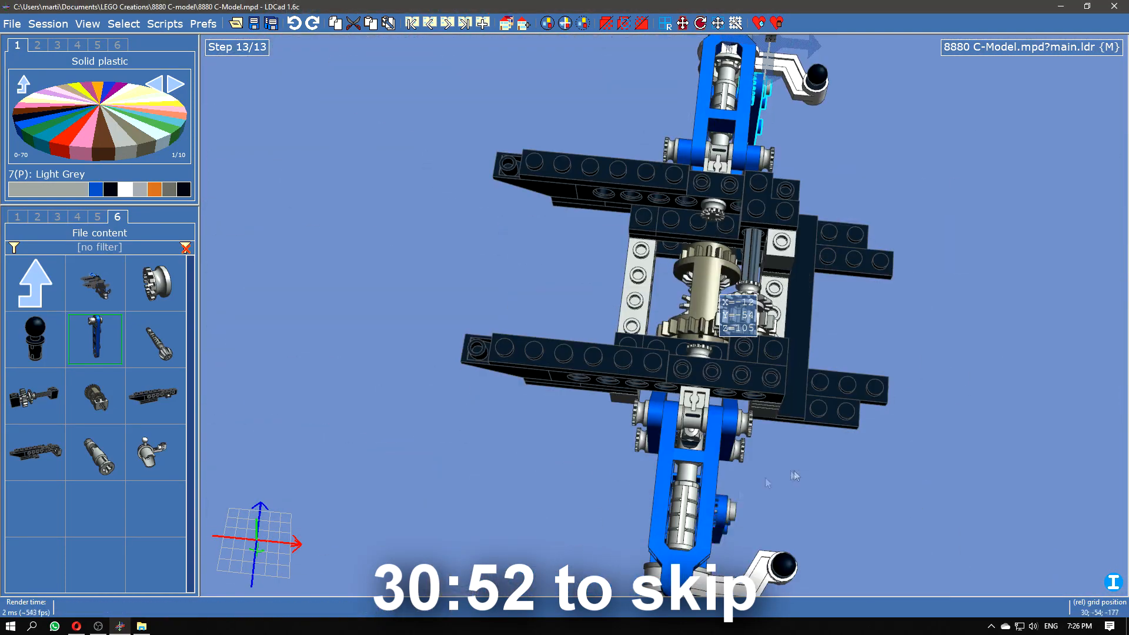
{"action": "left_click_drag", "start_coordinate": [765, 303], "coordinate": [645, 506]}
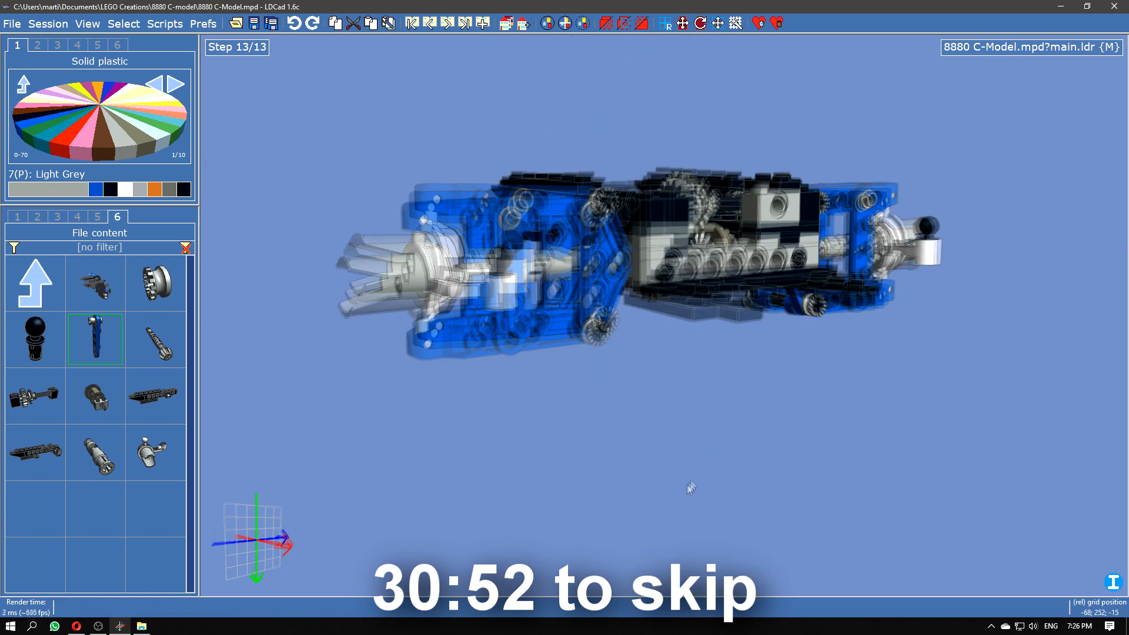
{"action": "key", "text": "Page_Up"}
{"action": "key", "text": "Page_Down"}
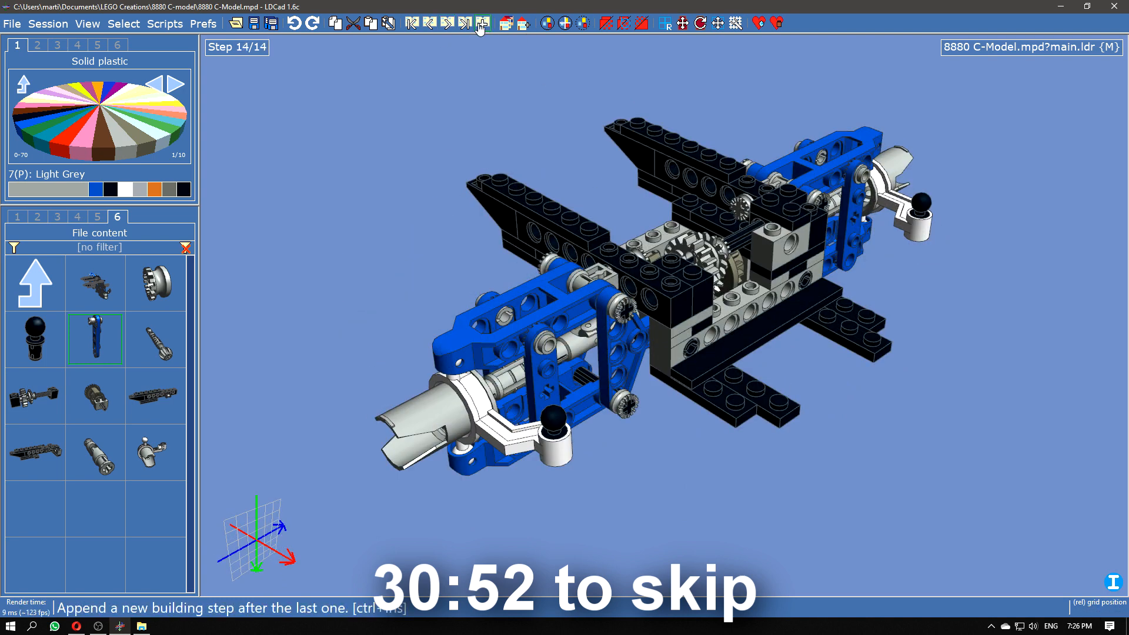
Step: In building step 14, insert a black axle crosswise through the blue arm assembly on both sides
{"action": "left_click", "coordinate": [39, 217]}
{"action": "left_click", "coordinate": [57, 217]}
{"action": "left_click", "coordinate": [77, 217]}
{"action": "left_click", "coordinate": [183, 190]}
{"action": "left_click_drag", "start_coordinate": [133, 510], "coordinate": [874, 374]}
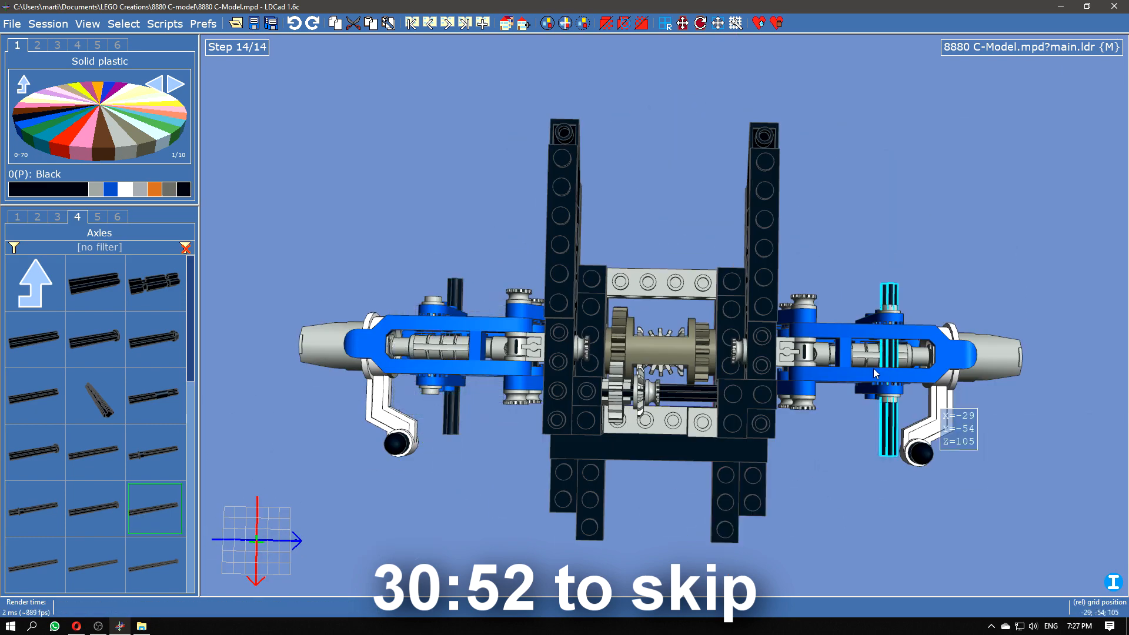
{"action": "right_click_drag", "start_coordinate": [877, 373], "coordinate": [663, 512]}
{"action": "right_click_drag", "start_coordinate": [718, 126], "coordinate": [759, 485]}
{"action": "left_click", "coordinate": [760, 486]}
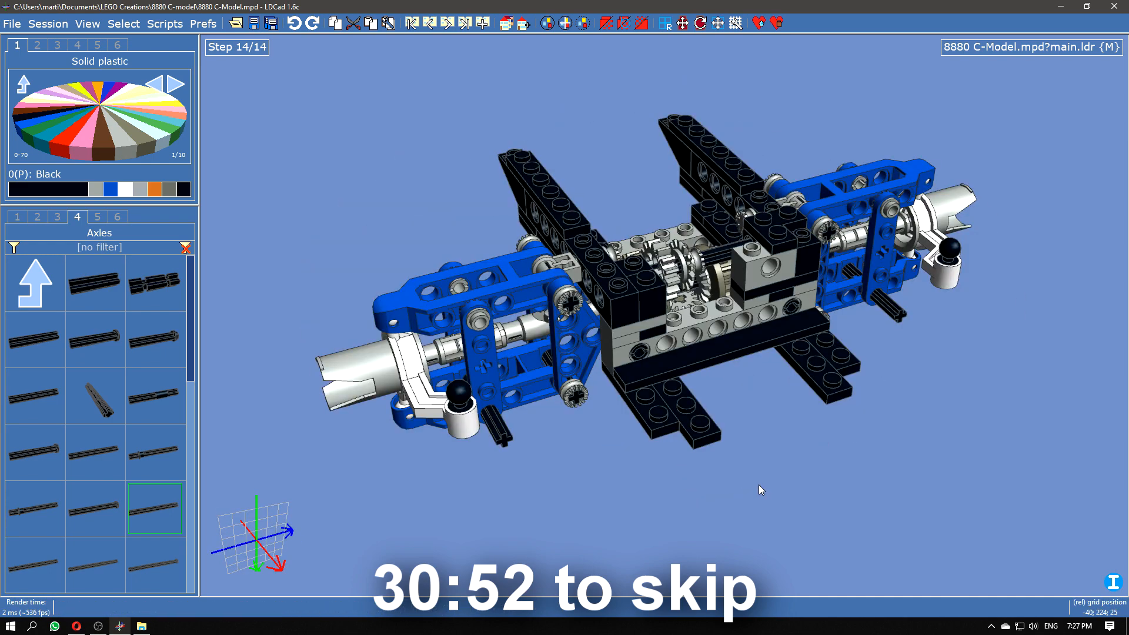
Step: Slide two different light grey bushes onto the front end of each black crosswise axle
{"action": "left_click", "coordinate": [429, 23]}
{"action": "left_click", "coordinate": [446, 24]}
{"action": "left_click", "coordinate": [57, 216]}
{"action": "left_click", "coordinate": [95, 188]}
{"action": "scroll", "coordinate": [116, 471], "scroll_direction": "up", "scroll_amount": 8}
{"action": "left_click_drag", "start_coordinate": [99, 451], "coordinate": [496, 424]}
{"action": "left_click_drag", "start_coordinate": [99, 451], "coordinate": [887, 304]}
{"action": "left_click_drag", "start_coordinate": [36, 395], "coordinate": [503, 438]}
{"action": "left_click_drag", "start_coordinate": [37, 395], "coordinate": [898, 315]}
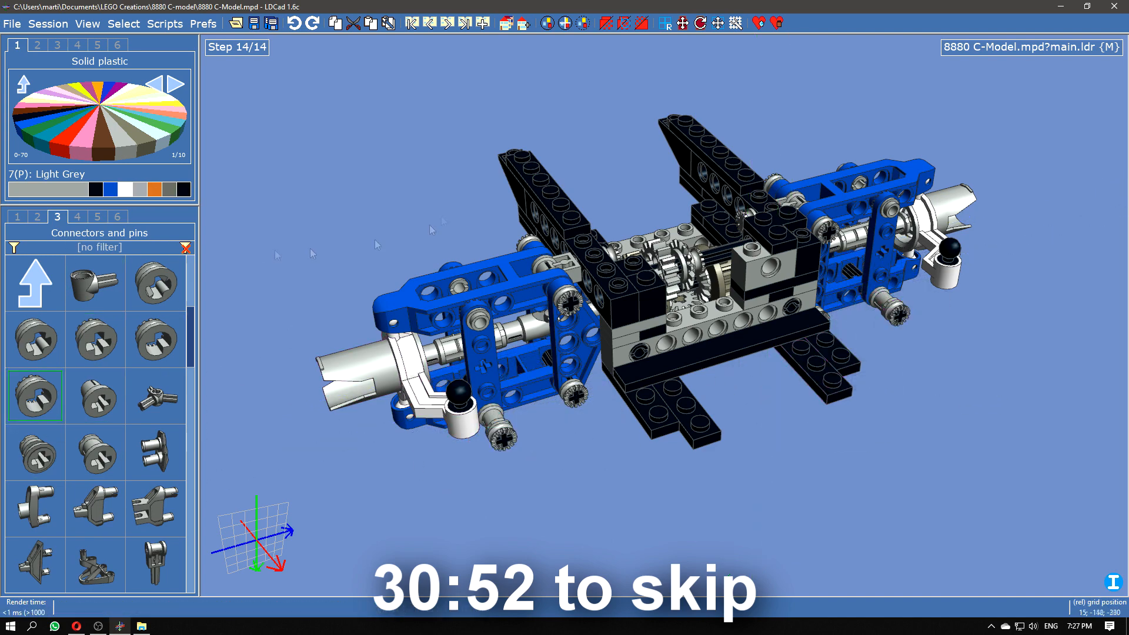
Step: Insert the light grey bush submodel onto the rear ends of the black crosswise axles
{"action": "left_click_drag", "start_coordinate": [313, 254], "coordinate": [491, 310]}
{"action": "left_click", "coordinate": [772, 111]}
{"action": "left_click", "coordinate": [117, 217]}
{"action": "left_click_drag", "start_coordinate": [168, 292], "coordinate": [630, 532]}
{"action": "left_click_drag", "start_coordinate": [865, 471], "coordinate": [834, 192]}
{"action": "right_click_drag", "start_coordinate": [836, 191], "coordinate": [326, 348]}
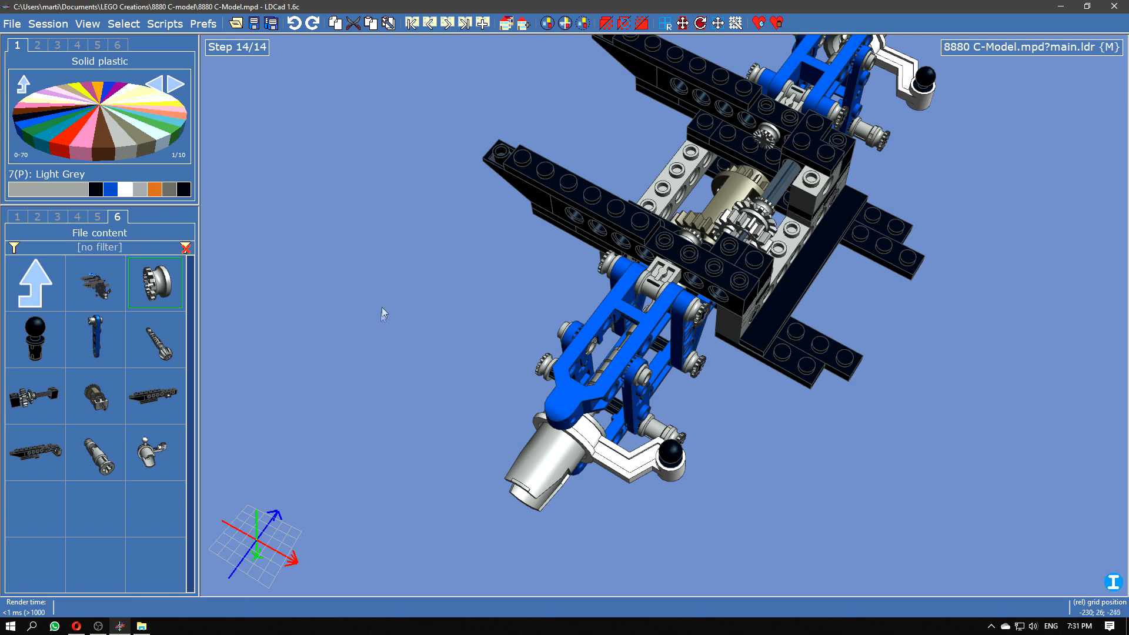
Step: Open the Technic shock absorber parts and set the active part colour to Dark Grey
{"action": "left_click", "coordinate": [35, 282]}
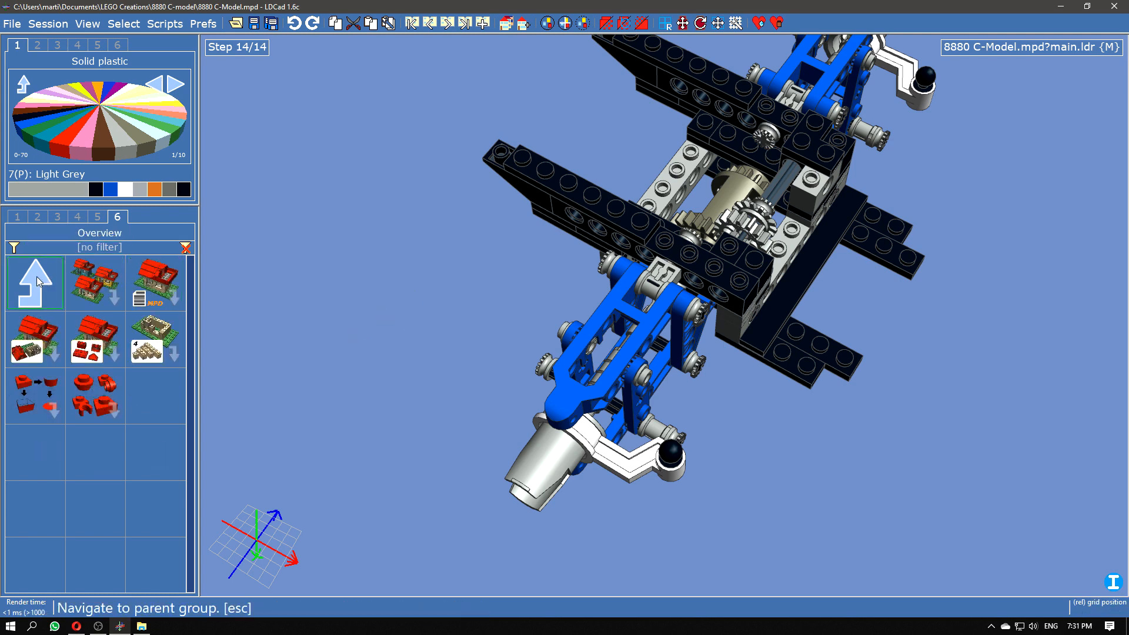
{"action": "left_click", "coordinate": [98, 217]}
{"action": "left_click", "coordinate": [41, 285]}
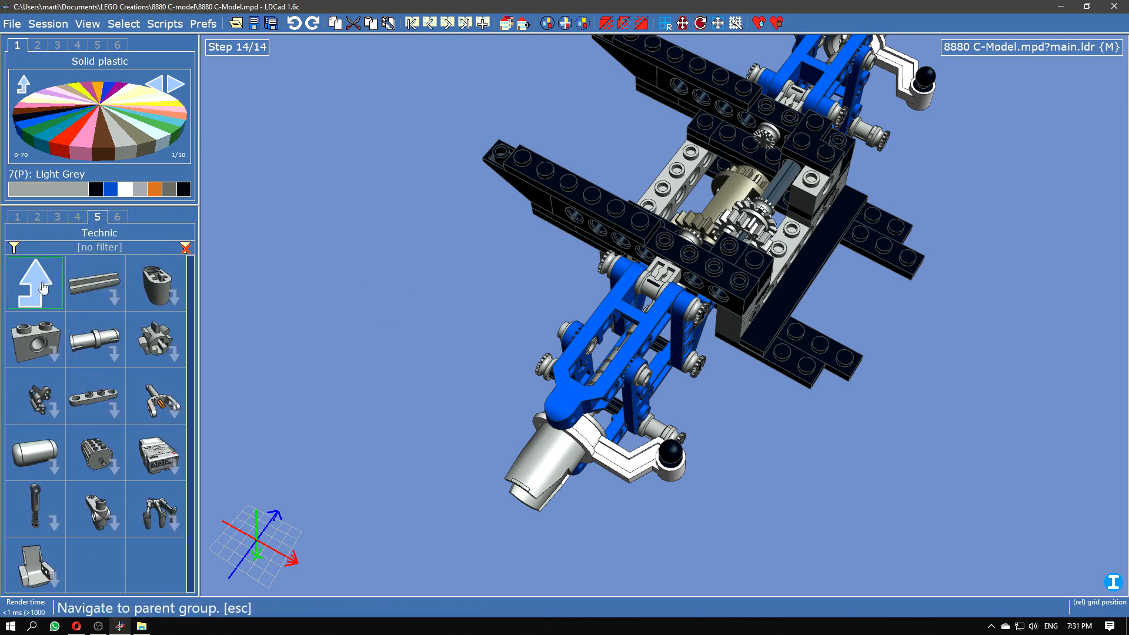
{"action": "left_click", "coordinate": [35, 509]}
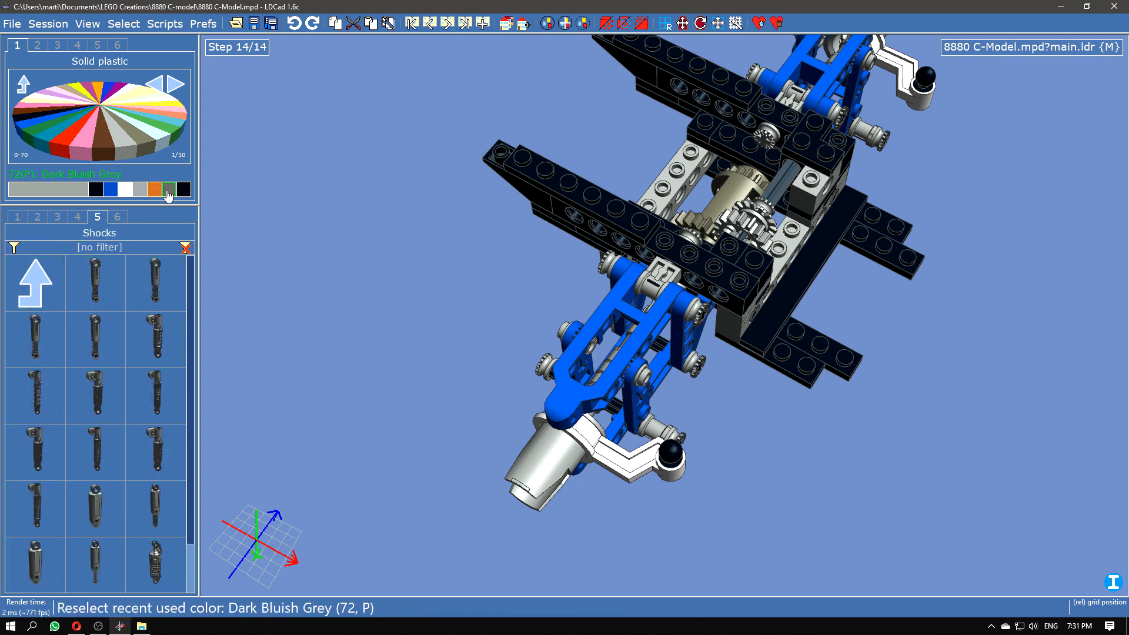
{"action": "left_click", "coordinate": [142, 143]}
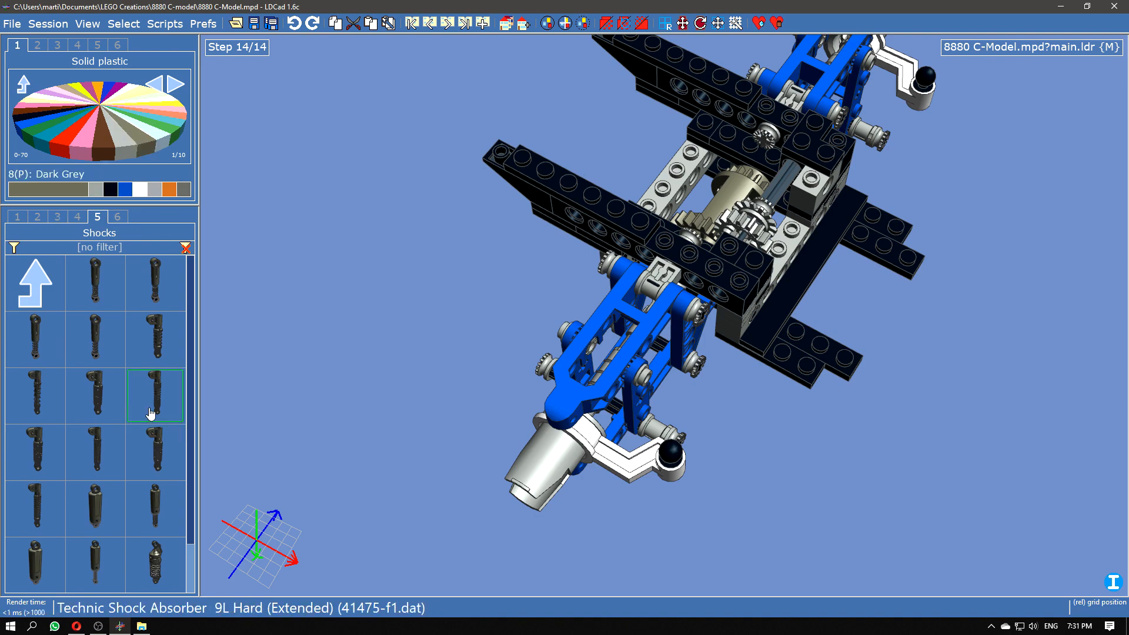
{"action": "left_click_drag", "start_coordinate": [147, 336], "coordinate": [492, 369]}
{"action": "left_click_drag", "start_coordinate": [428, 433], "coordinate": [492, 399]}
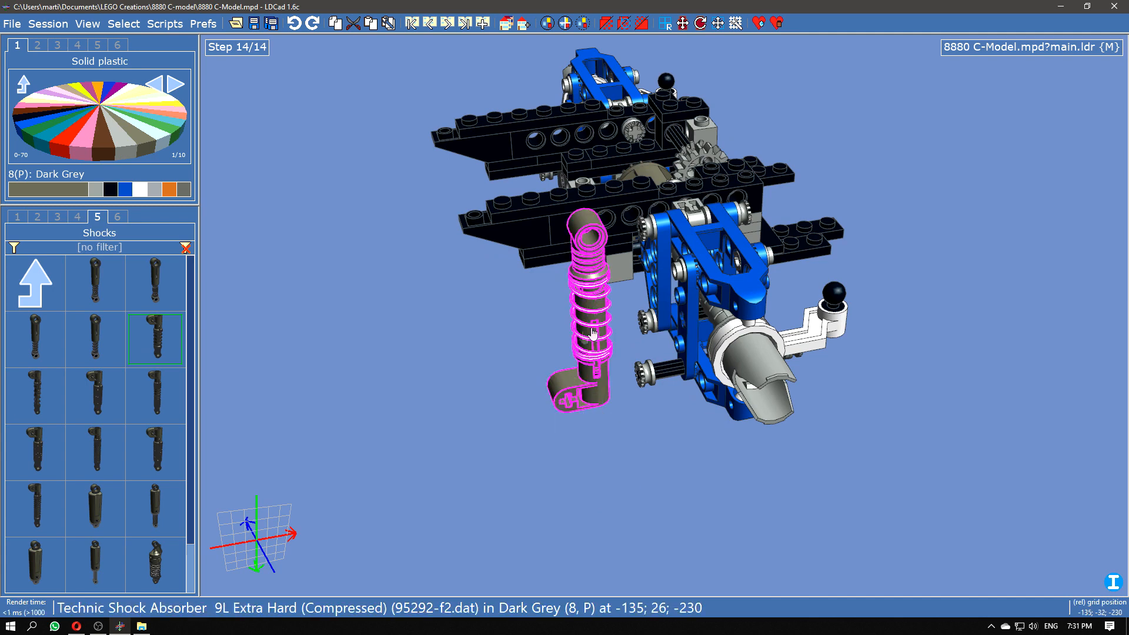
{"action": "left_click", "coordinate": [439, 410]}
{"action": "left_click", "coordinate": [573, 387]}
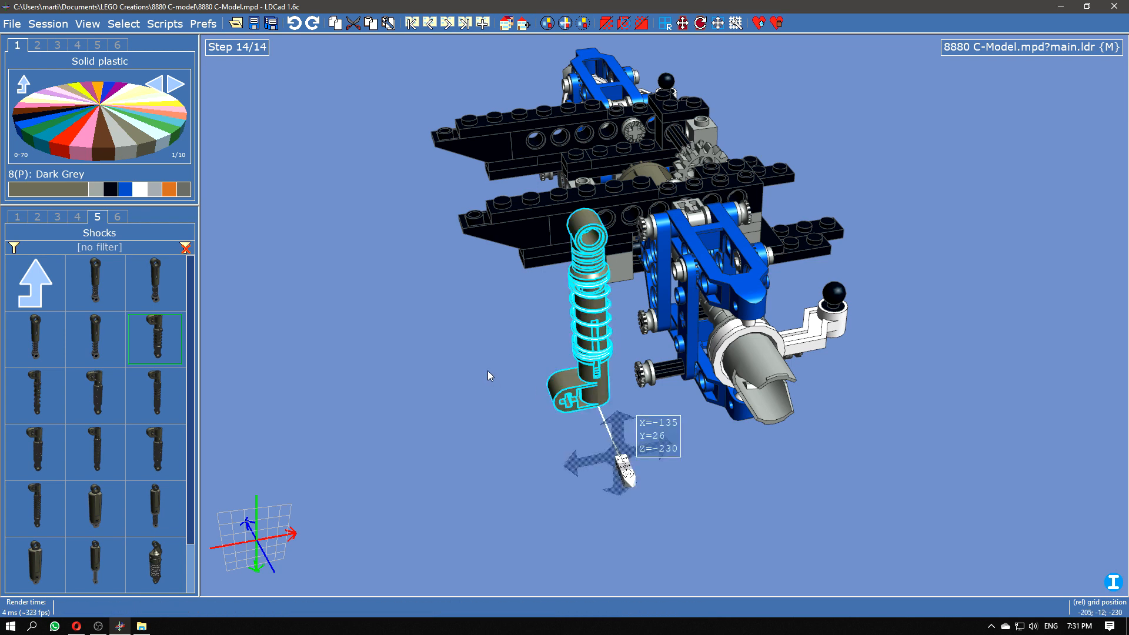
{"action": "key", "text": "Delete"}
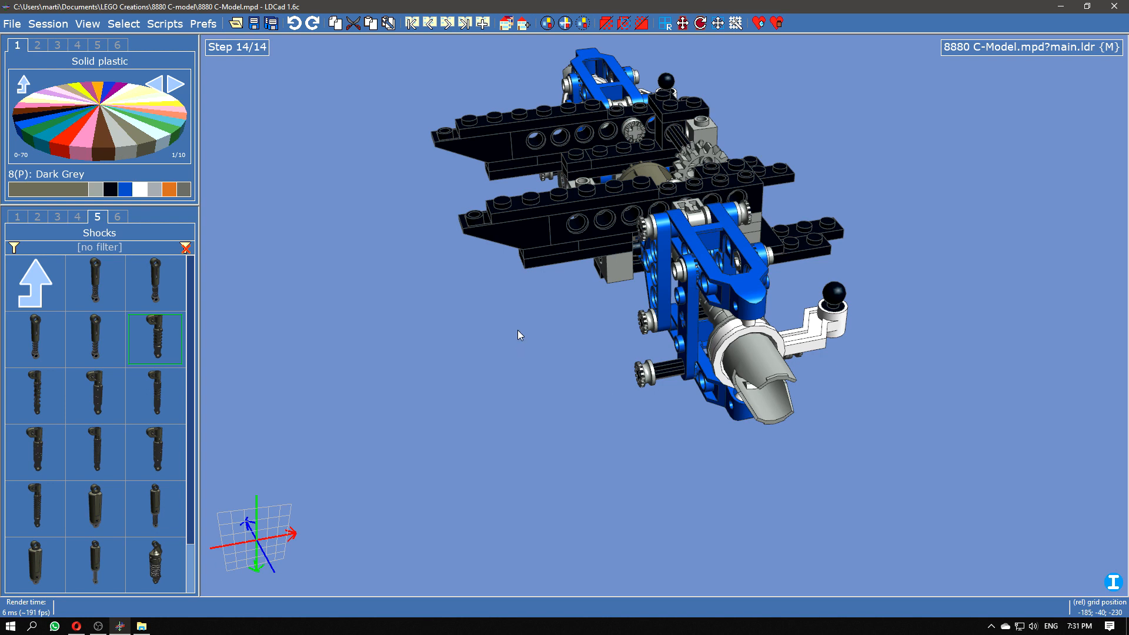
Step: Insert the soft 9.5L shock absorber from the spring templates beside the blue arms as a new MPD subfile
{"action": "left_click", "coordinate": [46, 282]}
{"action": "left_click", "coordinate": [46, 282]}
{"action": "left_click", "coordinate": [46, 282]}
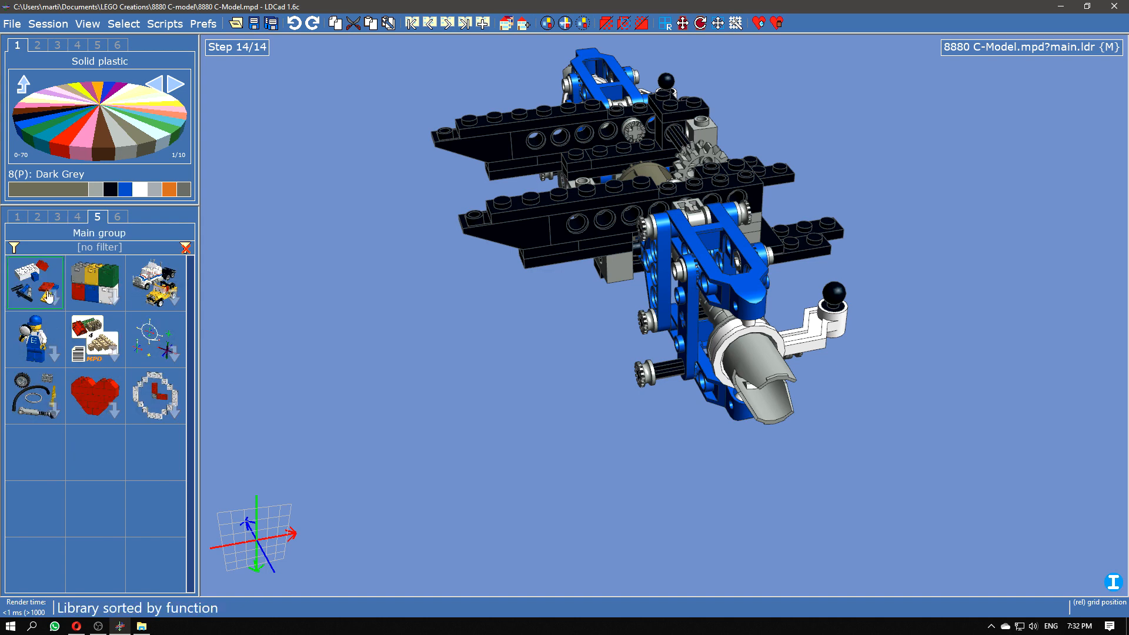
{"action": "left_click", "coordinate": [34, 413]}
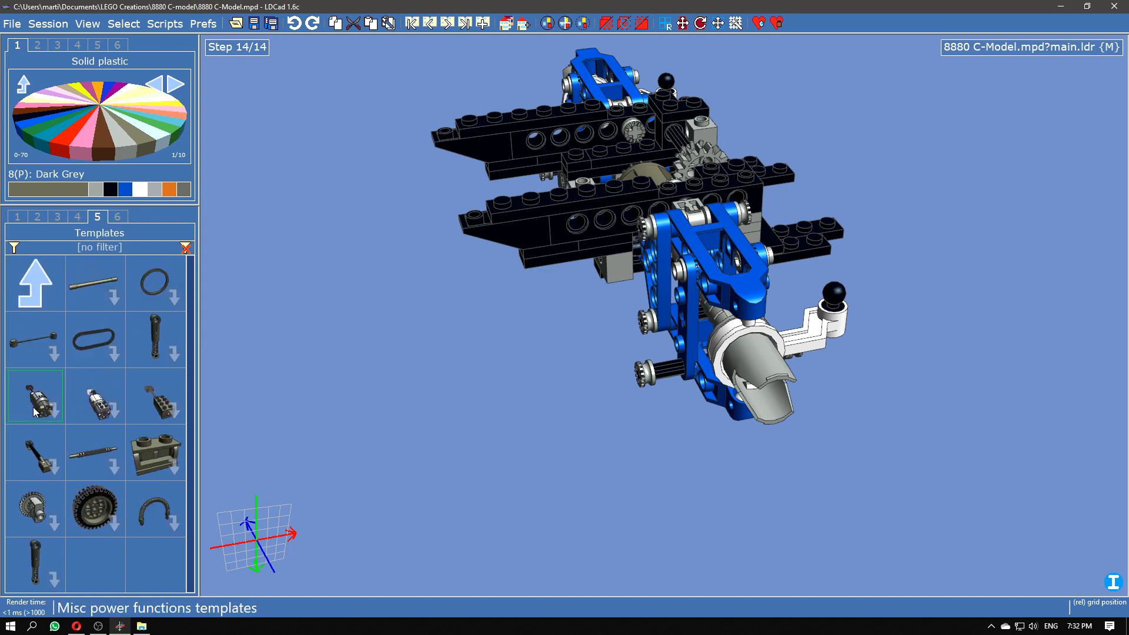
{"action": "left_click", "coordinate": [163, 344]}
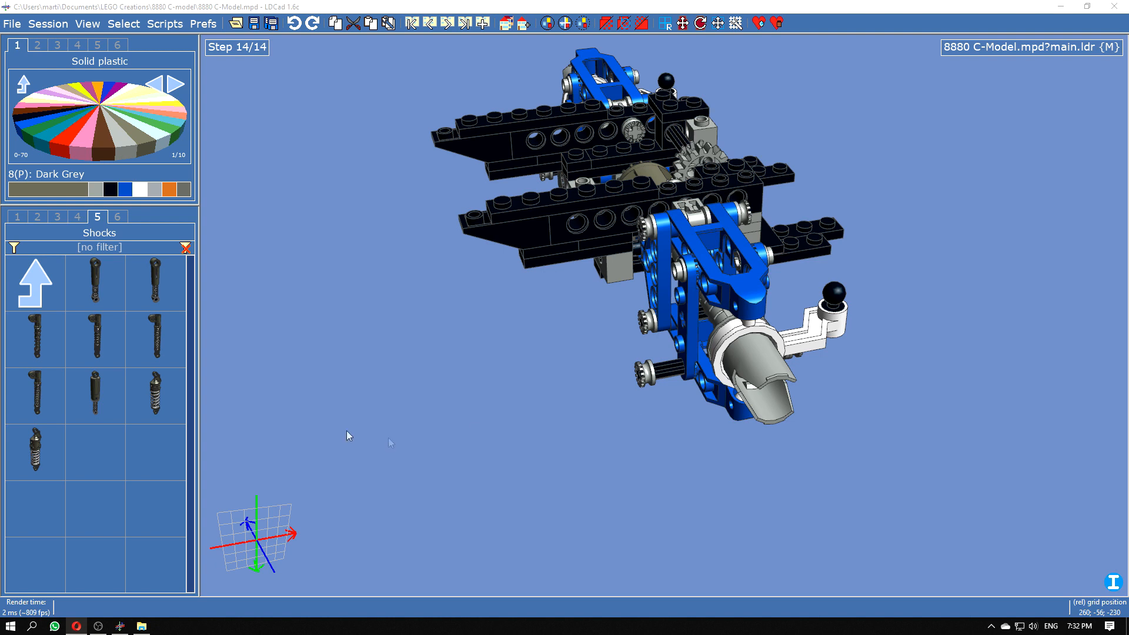
{"action": "left_click", "coordinate": [163, 337]}
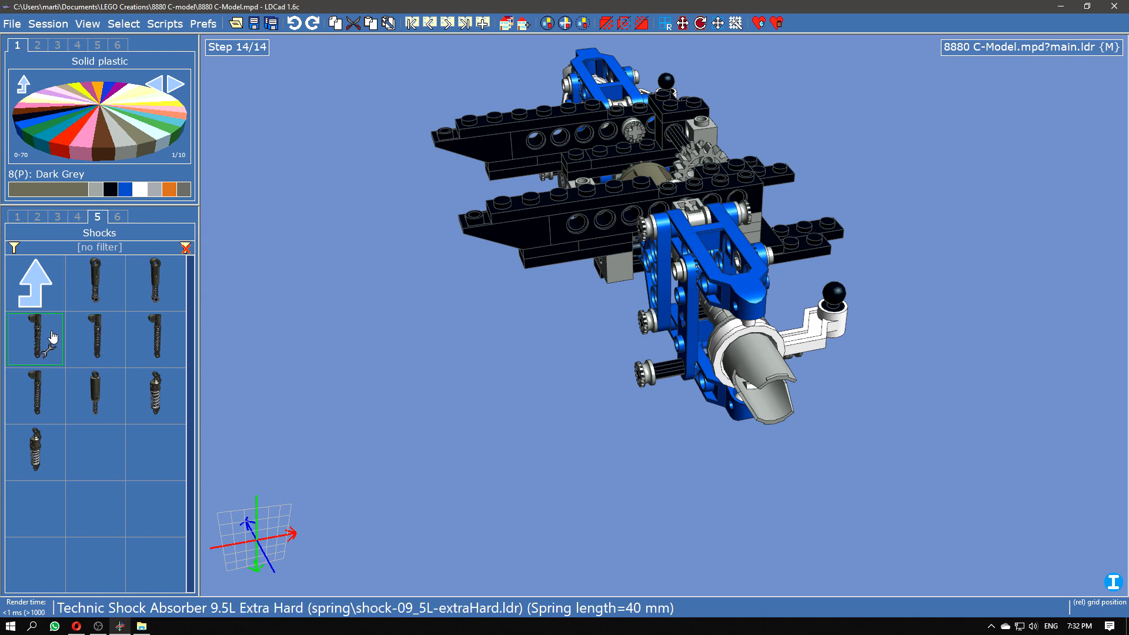
{"action": "left_click_drag", "start_coordinate": [37, 392], "coordinate": [617, 351]}
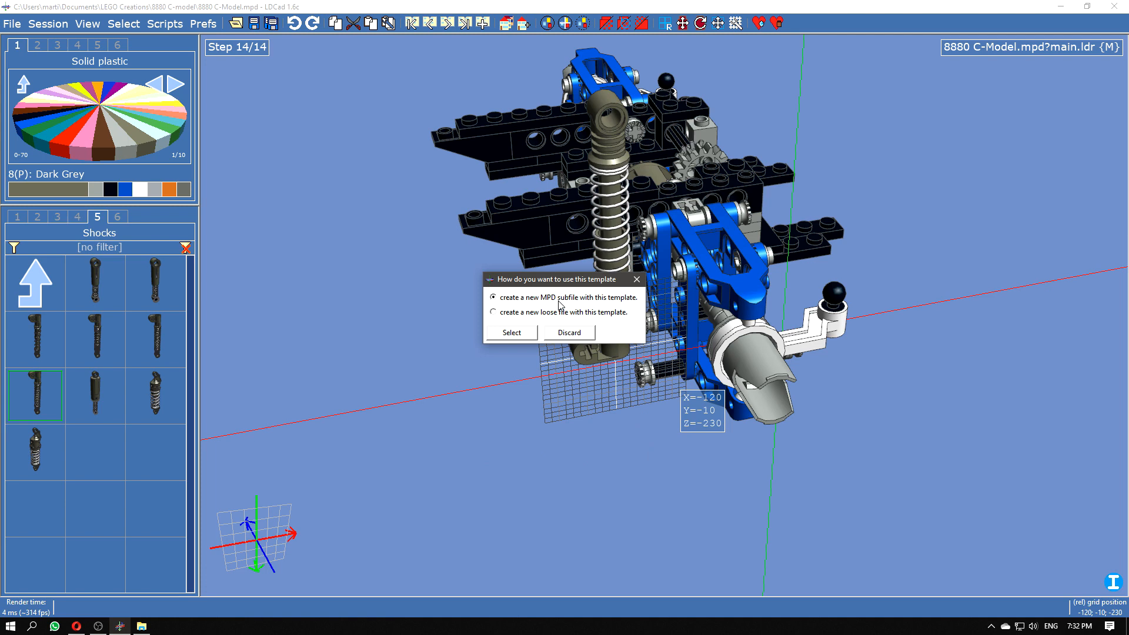
{"action": "left_click", "coordinate": [511, 333]}
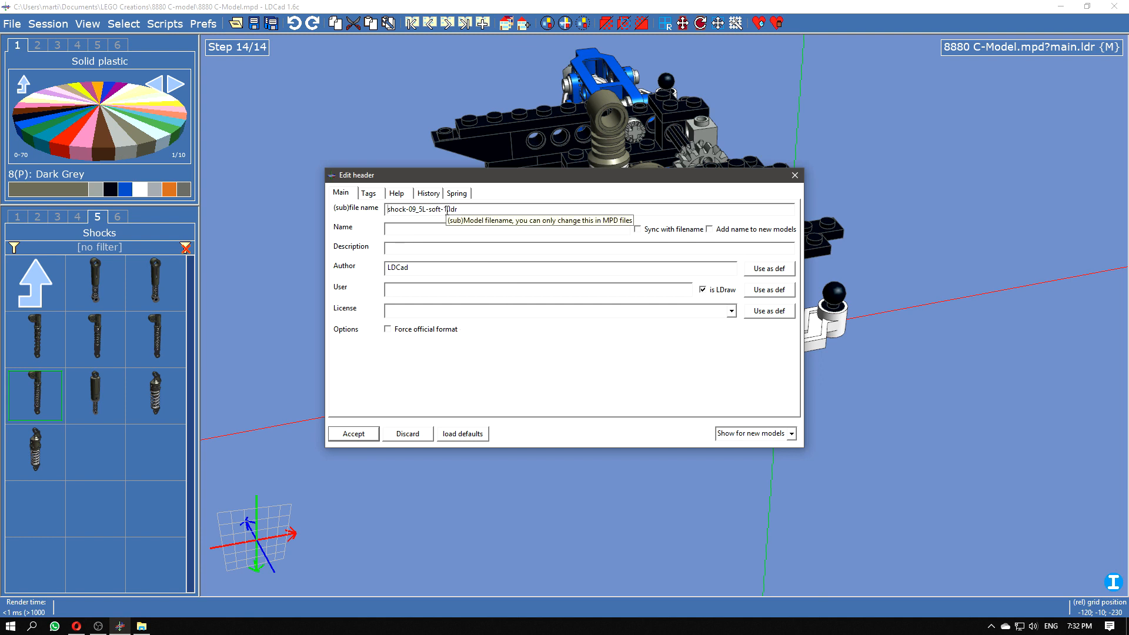
Step: Name the new shock absorber subfile Front Shoks.ldr and accept its header
{"action": "left_click_drag", "start_coordinate": [447, 210], "coordinate": [309, 209]}
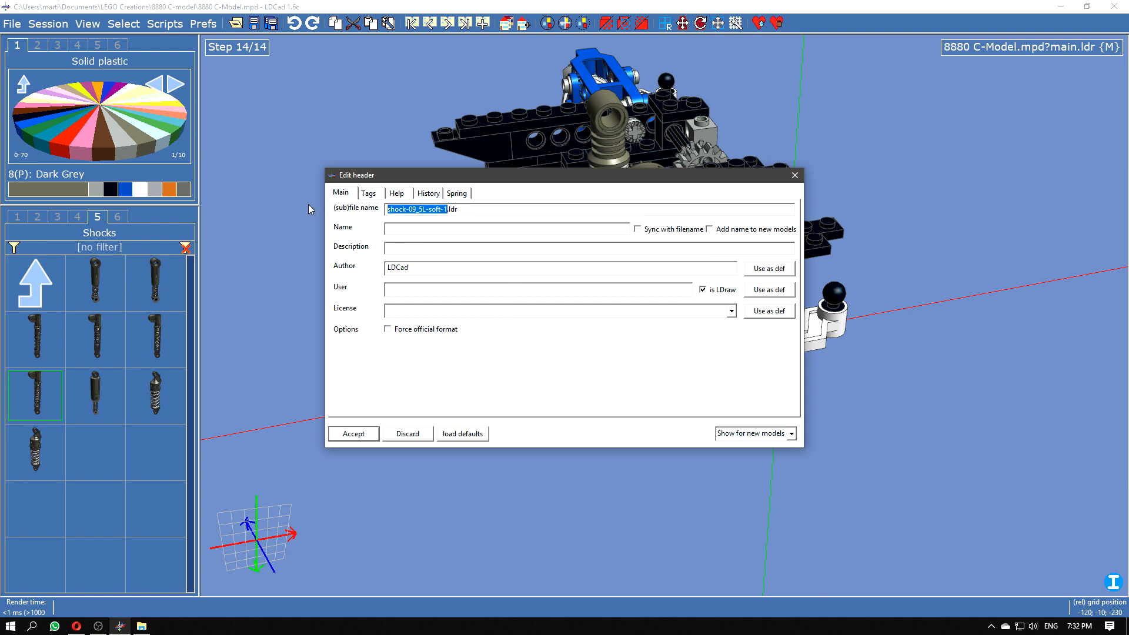
{"action": "type", "text": "Front Shoks"}
{"action": "key", "text": "Return"}
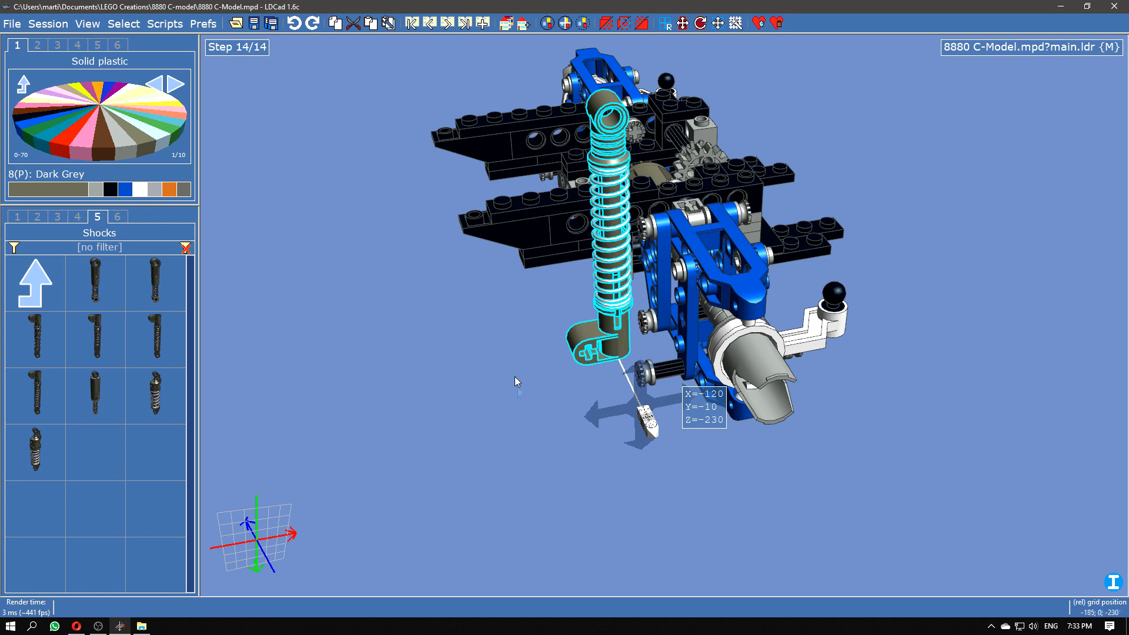
Step: Seat the shock absorber's lower end on the black crosswise axle at X=-80, Y=36, Z=-195
{"action": "left_click_drag", "start_coordinate": [616, 348], "coordinate": [694, 406]}
{"action": "right_click_drag", "start_coordinate": [486, 392], "coordinate": [539, 386]}
{"action": "right_click_drag", "start_coordinate": [623, 352], "coordinate": [533, 307]}
Step: Copy the shock absorber onto the crosswise axle on the opposite side at X=-80, Y=36, Z=85
{"action": "key", "text": "ctrl+c"}
{"action": "key", "text": "ctrl+v"}
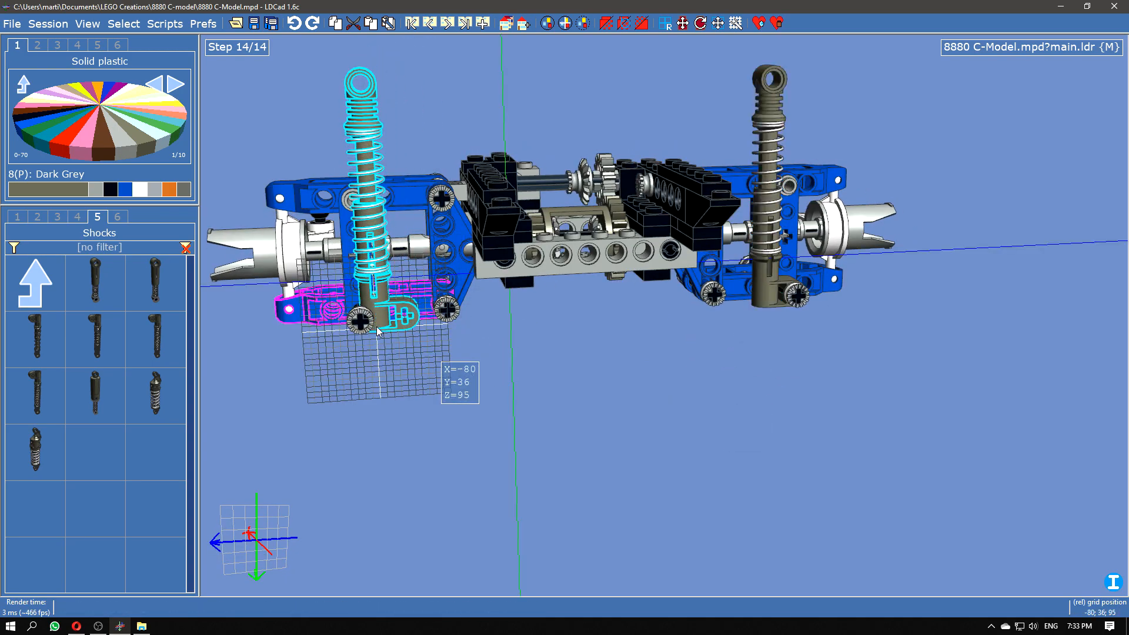
{"action": "right_click_drag", "start_coordinate": [377, 327], "coordinate": [588, 447]}
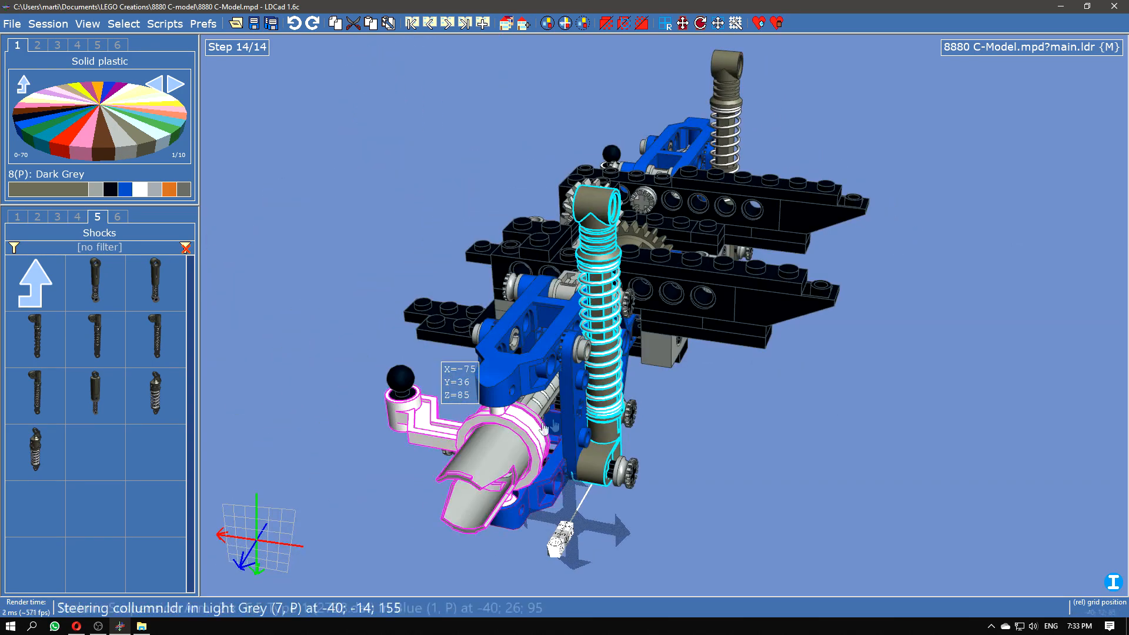
{"action": "right_click_drag", "start_coordinate": [689, 456], "coordinate": [539, 451]}
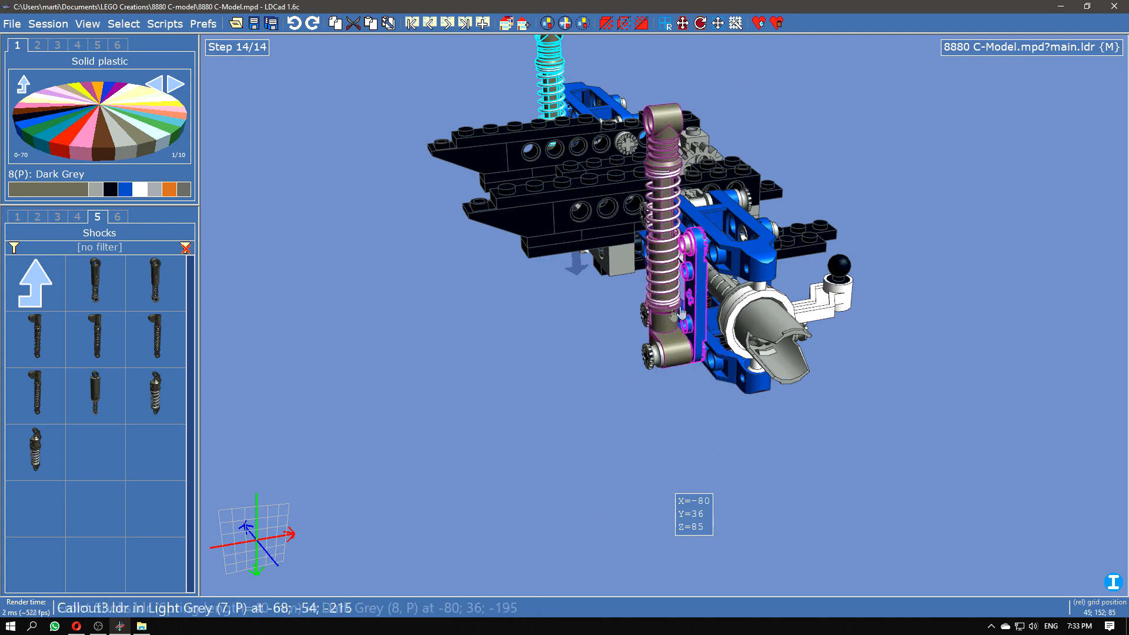
{"action": "right_click_drag", "start_coordinate": [580, 380], "coordinate": [500, 253]}
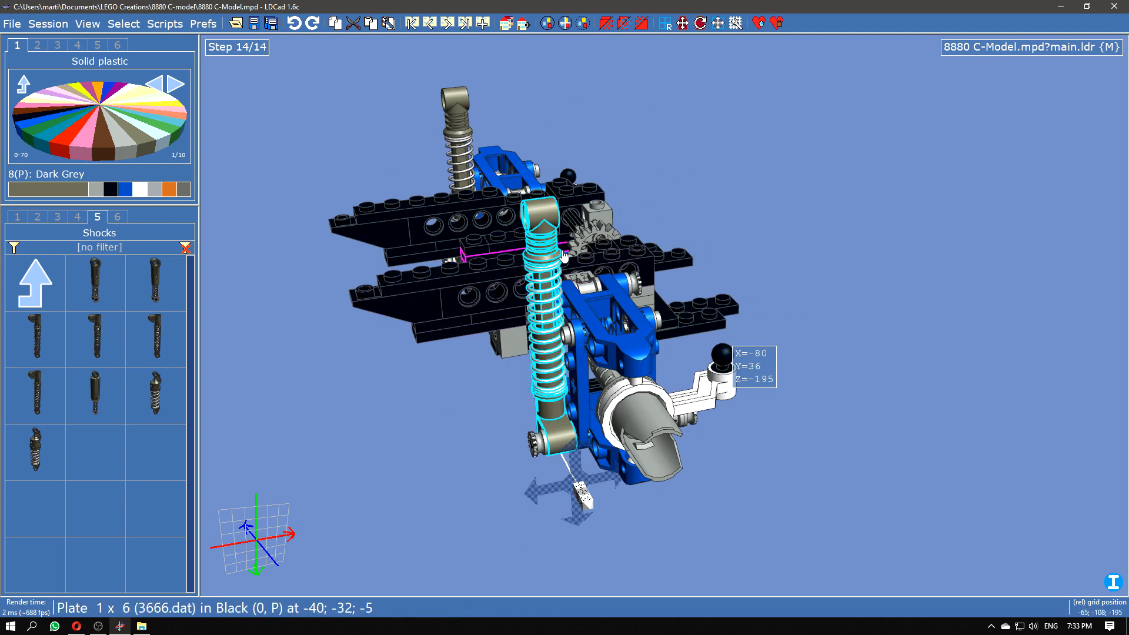
Step: Compress the Front Shoks submodel by moving its spring end group to Y=142, and return to the main model
{"action": "double_click", "coordinate": [551, 243]}
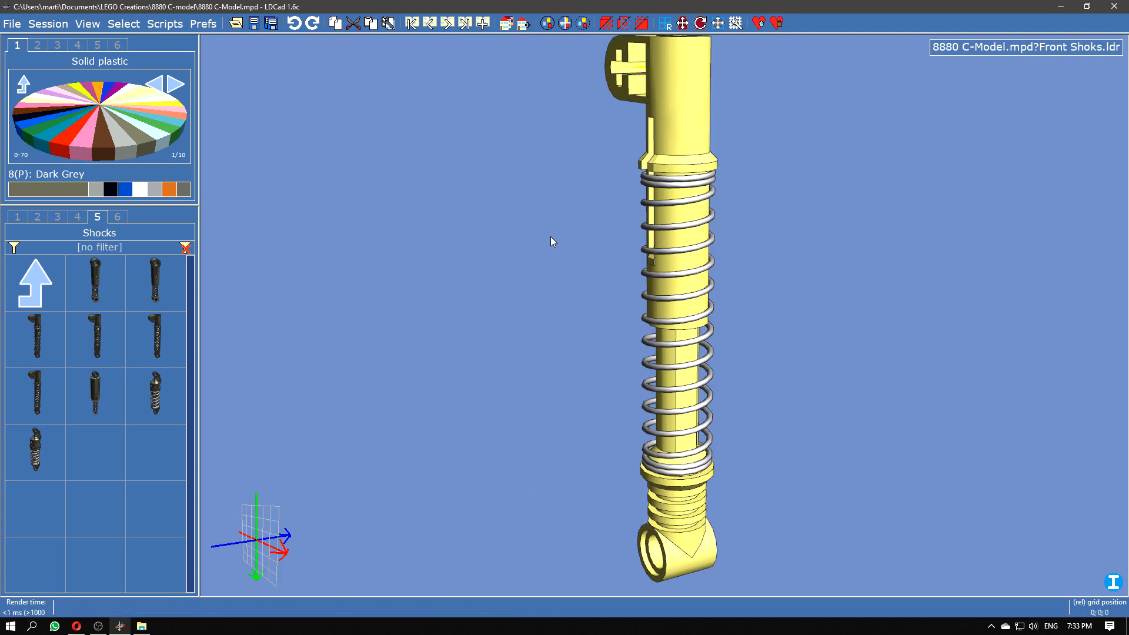
{"action": "left_click", "coordinate": [679, 547]}
{"action": "left_click_drag", "start_coordinate": [540, 516], "coordinate": [542, 433]}
{"action": "double_click", "coordinate": [551, 419]}
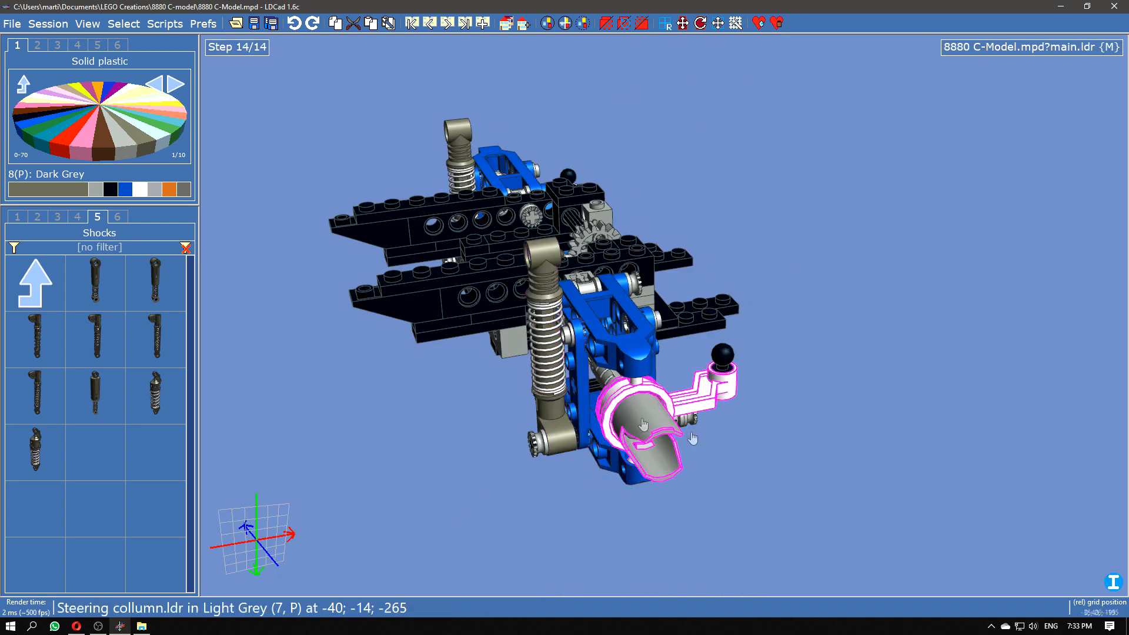
Step: Reopen the Front Shoks submodel, extend its spring end group to Y=170, and return to the main model
{"action": "double_click", "coordinate": [552, 339]}
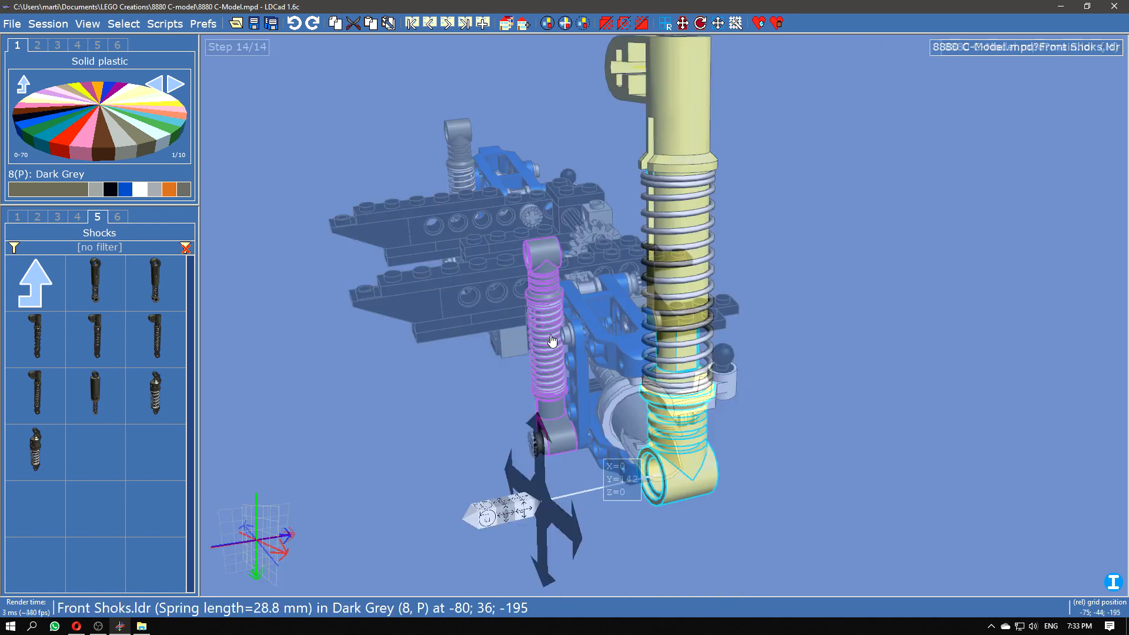
{"action": "left_click_drag", "start_coordinate": [557, 436], "coordinate": [534, 578]}
{"action": "left_click_drag", "start_coordinate": [547, 562], "coordinate": [730, 476]}
{"action": "left_click_drag", "start_coordinate": [796, 448], "coordinate": [842, 427]}
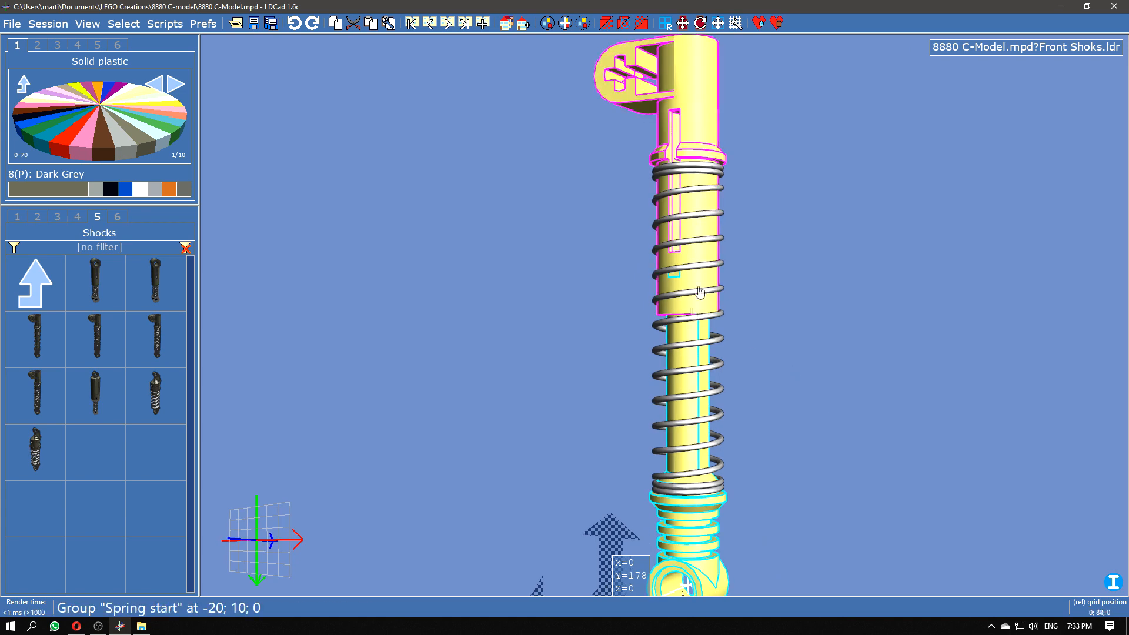
{"action": "middle_click_drag", "start_coordinate": [810, 466], "coordinate": [779, 388]}
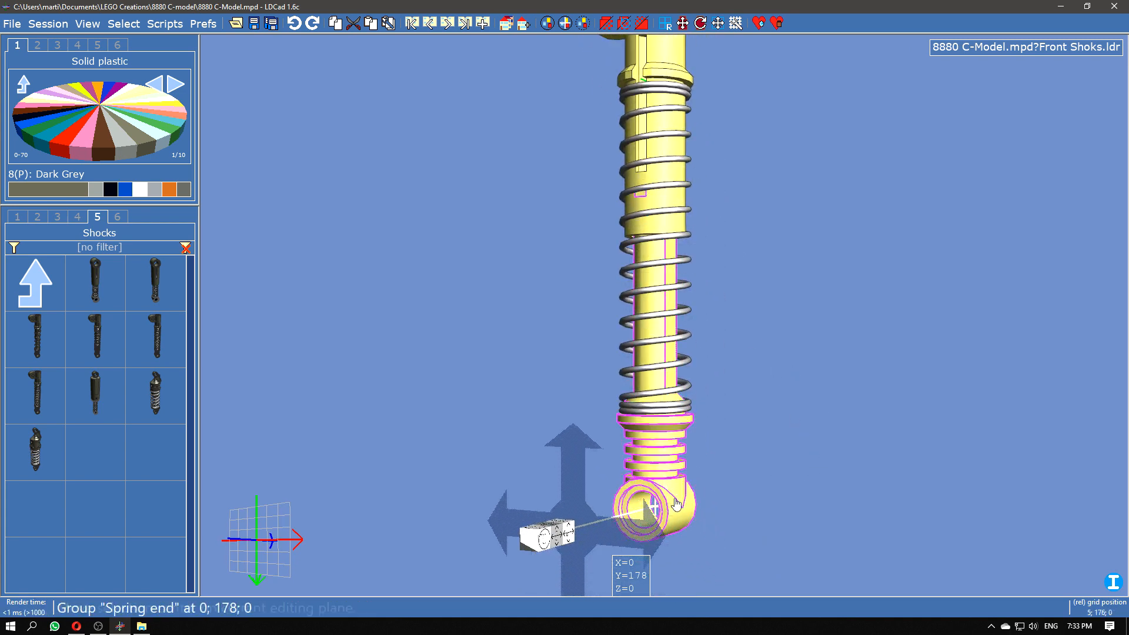
{"action": "left_click_drag", "start_coordinate": [796, 402], "coordinate": [771, 424]}
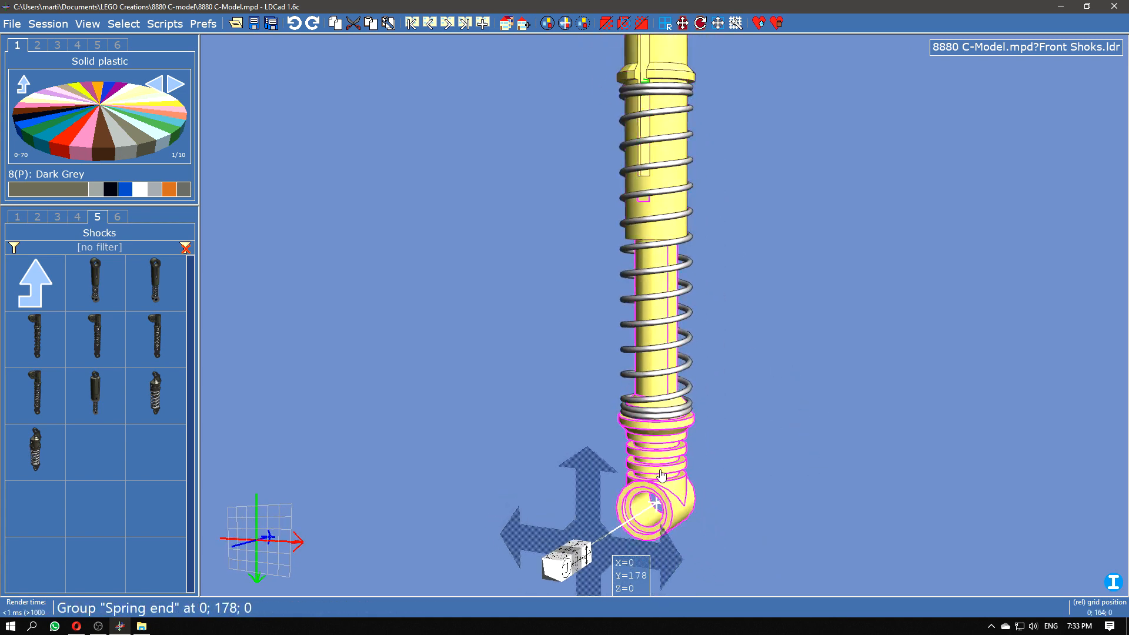
{"action": "left_click_drag", "start_coordinate": [596, 474], "coordinate": [597, 450]}
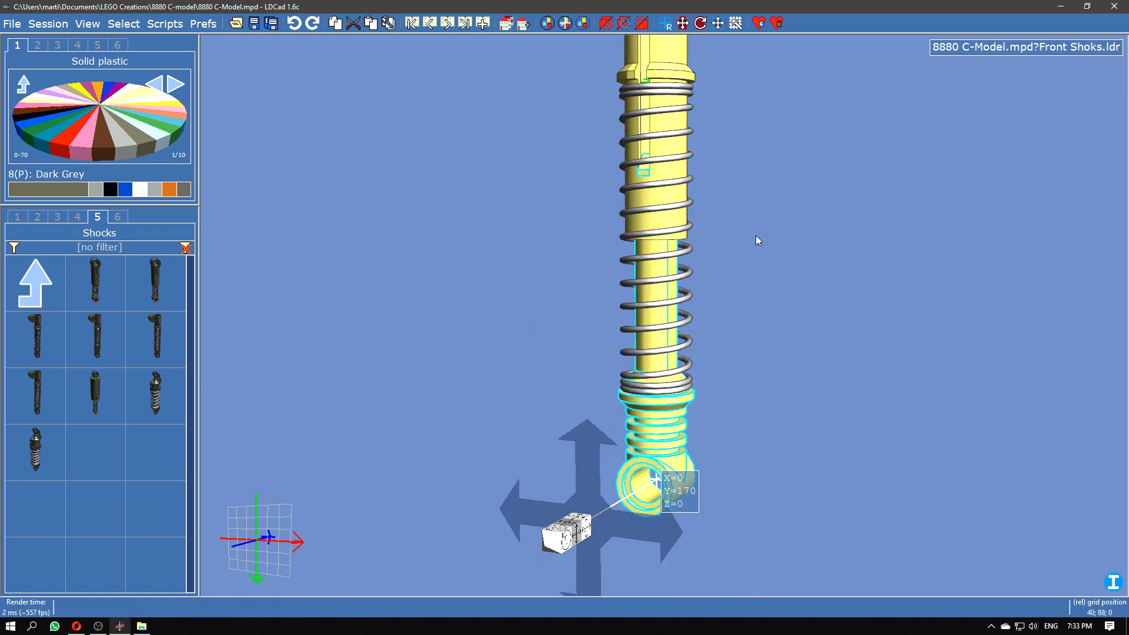
{"action": "left_click", "coordinate": [827, 360]}
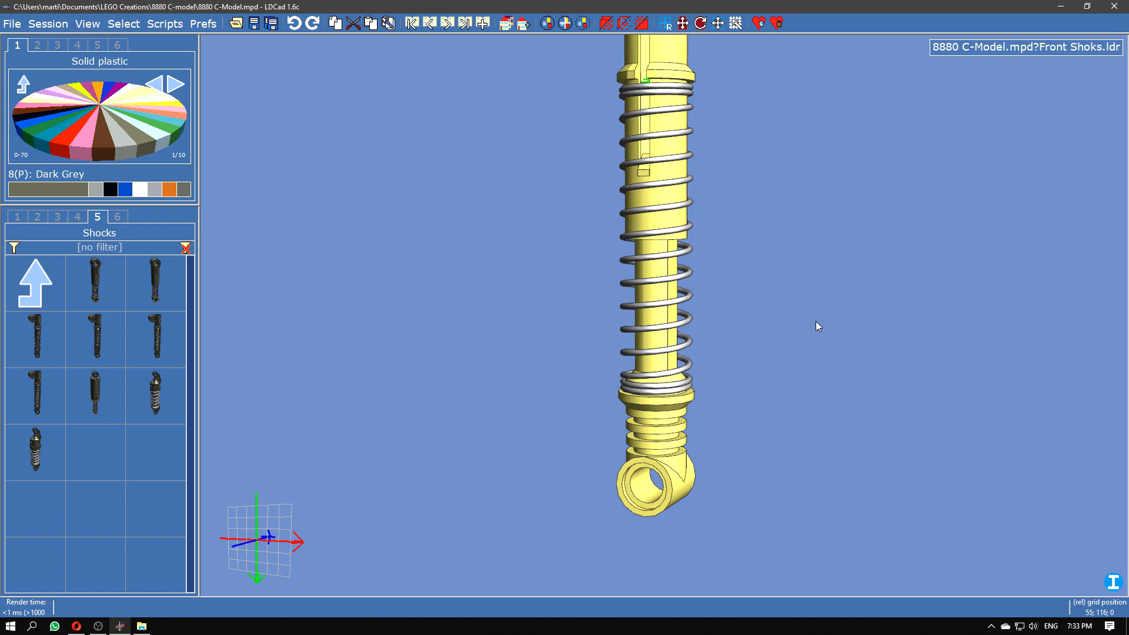
{"action": "key", "text": "Escape"}
{"action": "left_click", "coordinate": [849, 316]}
{"action": "left_click_drag", "start_coordinate": [781, 312], "coordinate": [844, 285]}
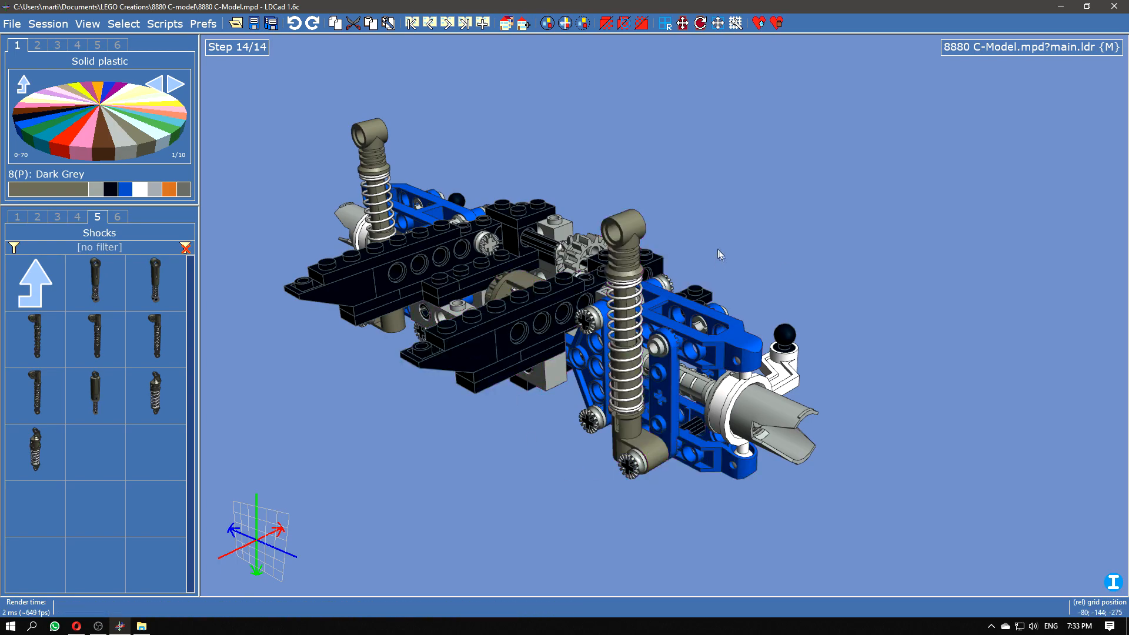
Step: Examine the front suspension assembly with its shocks and steering columns from the front, rear and sides
{"action": "right_click_drag", "start_coordinate": [774, 263], "coordinate": [837, 239]}
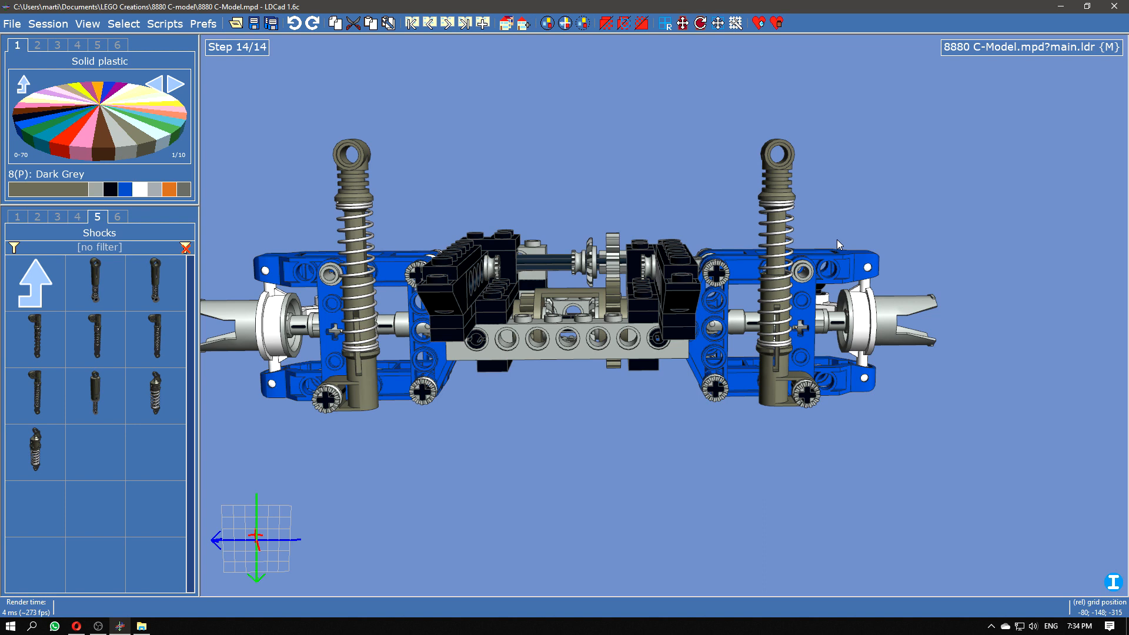
{"action": "right_click_drag", "start_coordinate": [866, 203], "coordinate": [661, 218]}
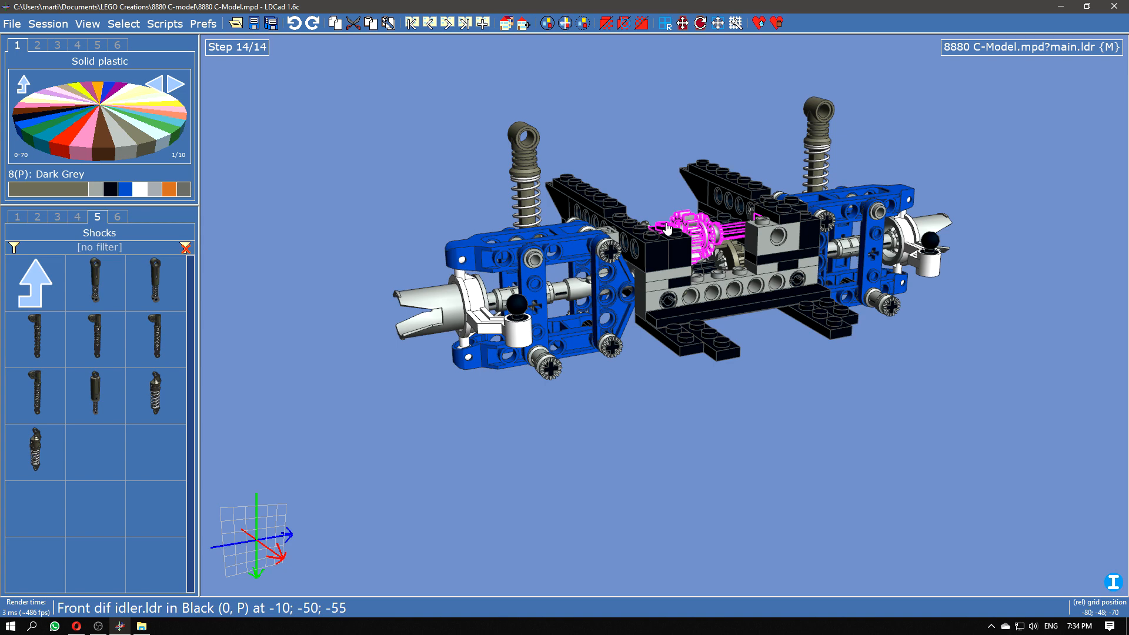
{"action": "left_click_drag", "start_coordinate": [577, 543], "coordinate": [553, 453]}
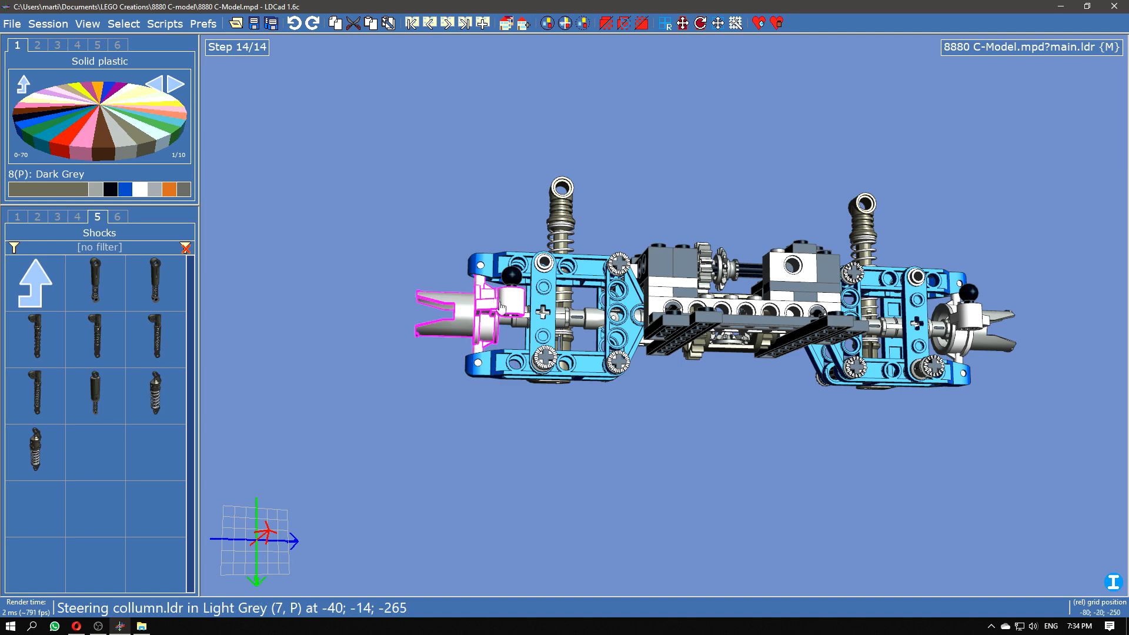
{"action": "right_click_drag", "start_coordinate": [486, 436], "coordinate": [595, 489]}
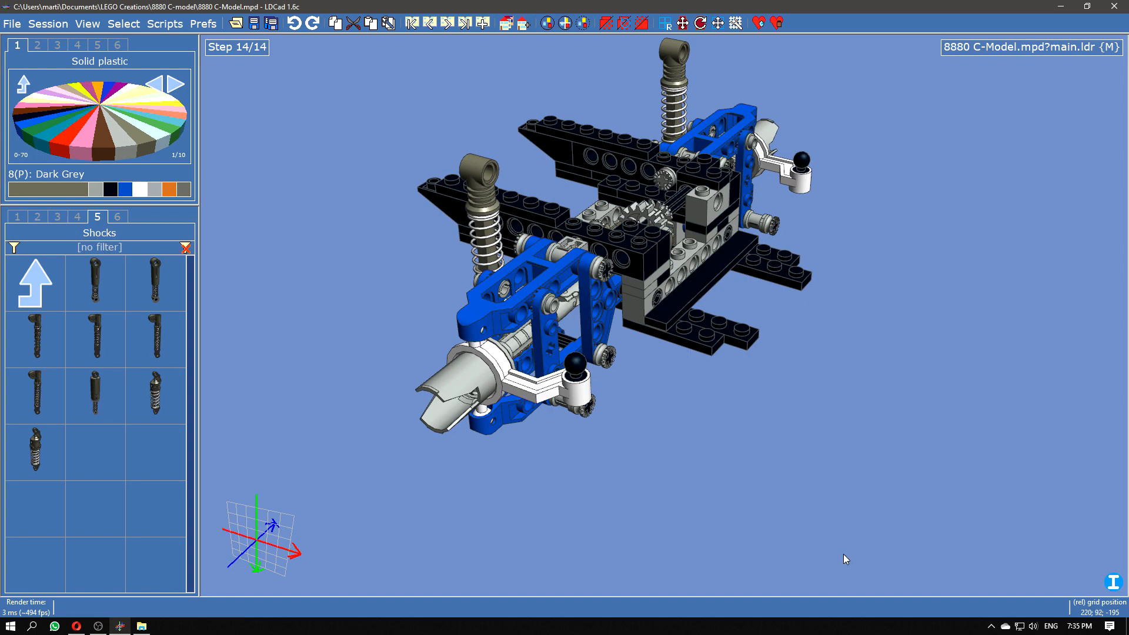
{"action": "right_click_drag", "start_coordinate": [827, 543], "coordinate": [708, 455]}
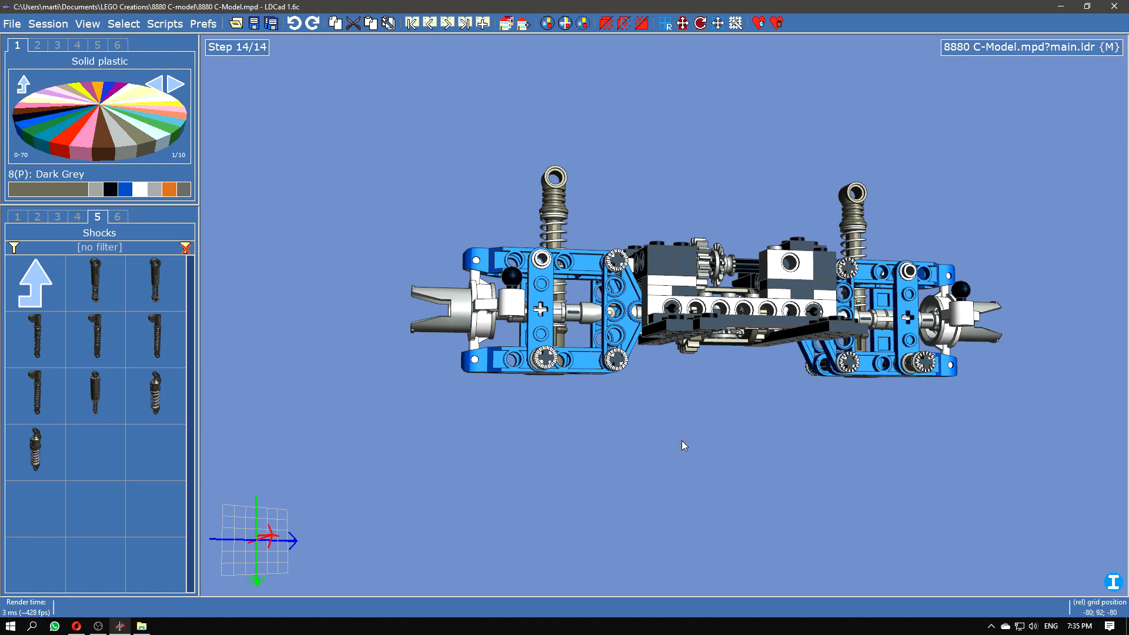
{"action": "mouse_move", "coordinate": [237, 544]}
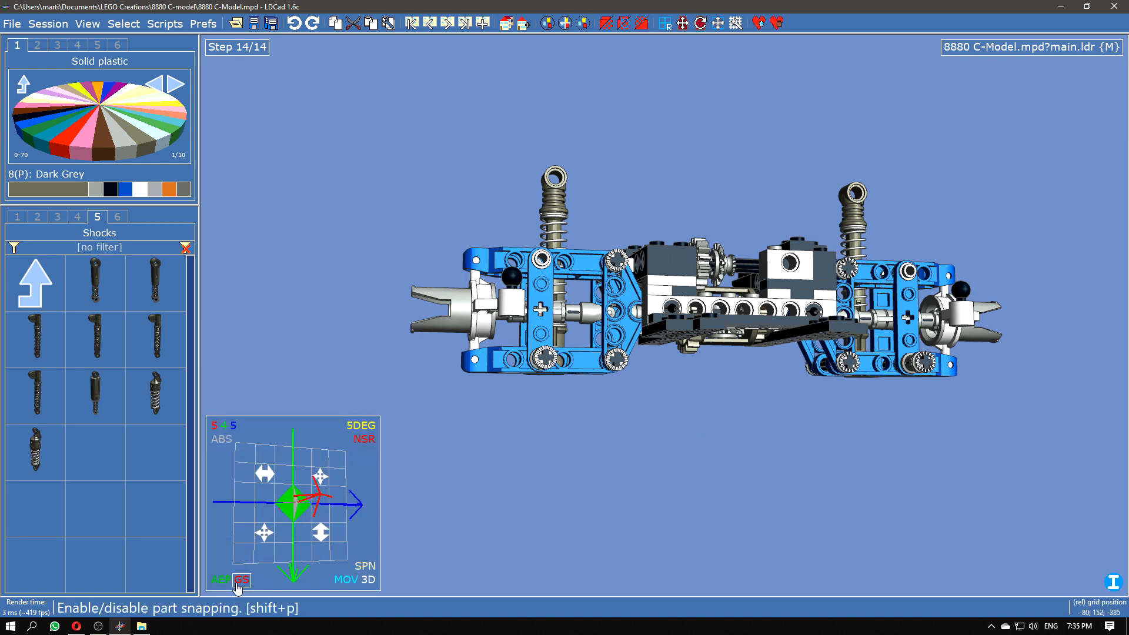
{"action": "right_click_drag", "start_coordinate": [611, 444], "coordinate": [689, 504]}
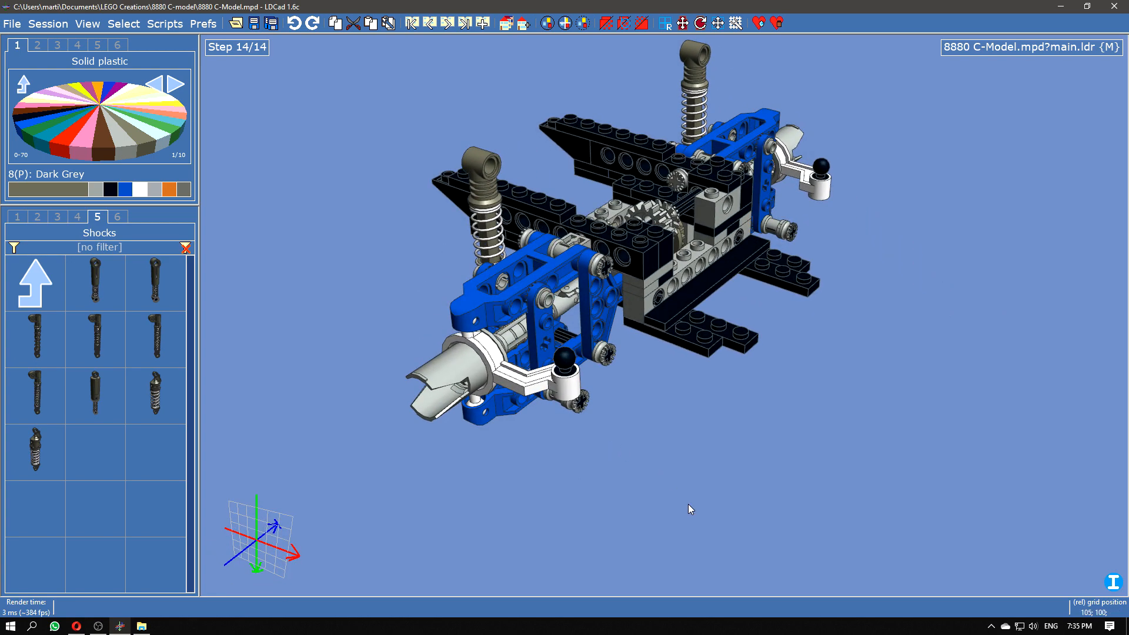
Step: Slide the four suspension-arm pivot axles outward from the blue triangle beams to X=0
{"action": "left_click", "coordinate": [568, 338]}
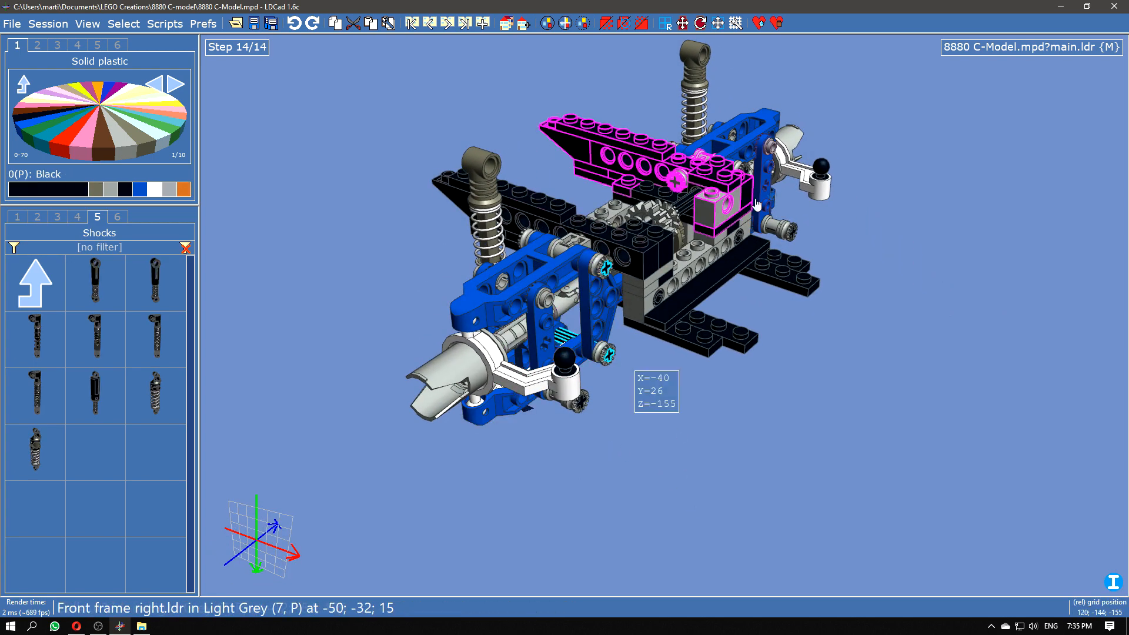
{"action": "right_click_drag", "start_coordinate": [869, 228], "coordinate": [853, 262]}
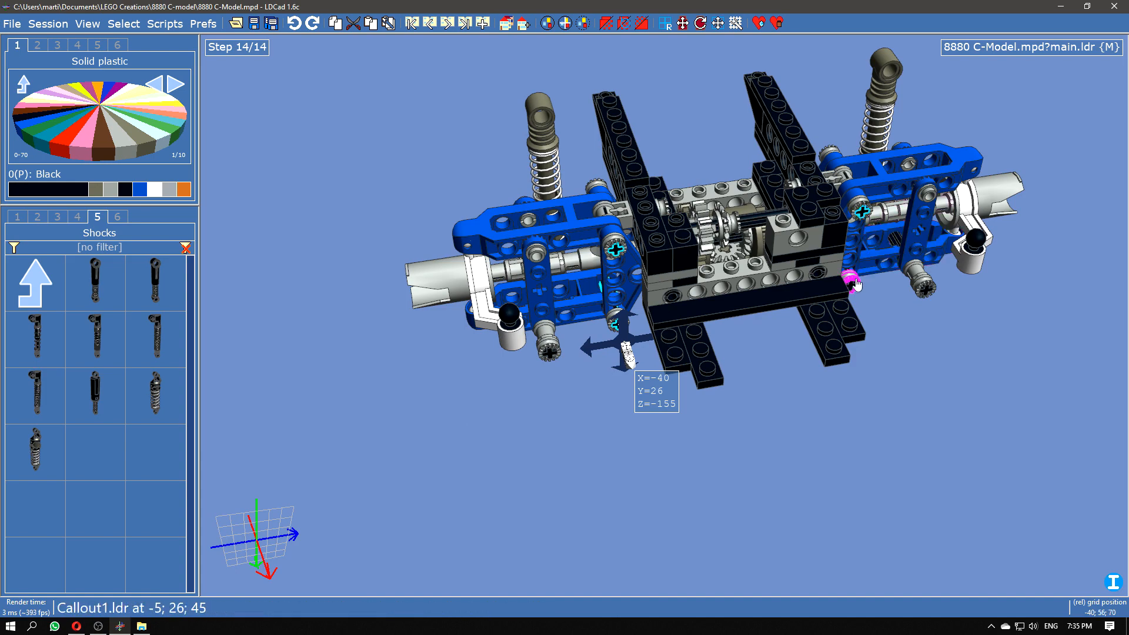
{"action": "right_click_drag", "start_coordinate": [836, 397], "coordinate": [776, 488]}
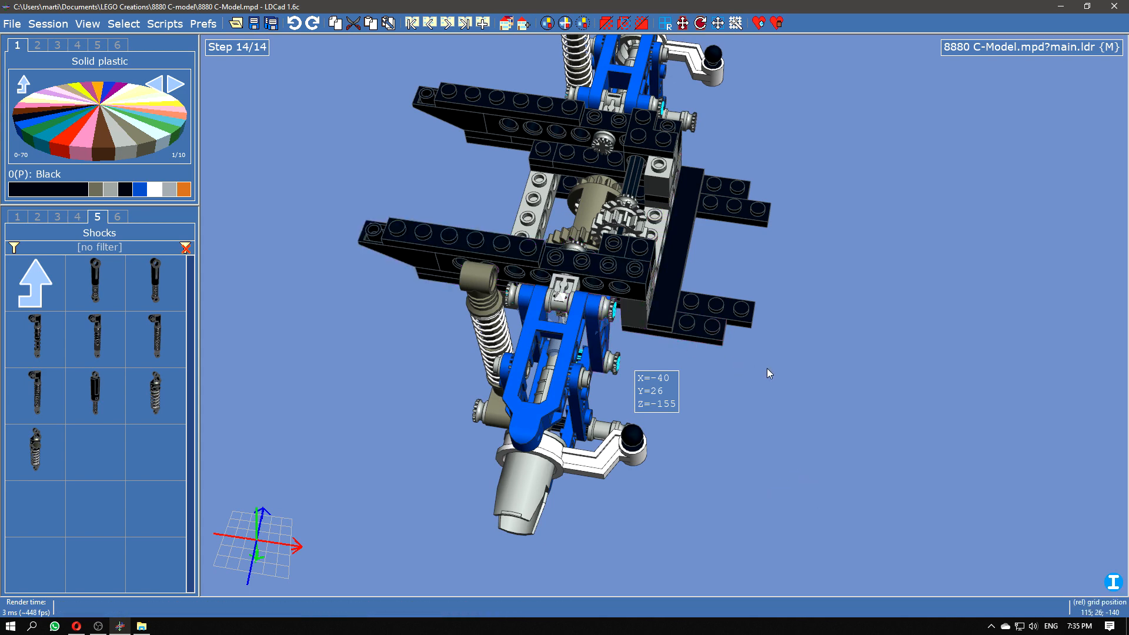
{"action": "mouse_move", "coordinate": [615, 363]}
{"action": "left_mouse_down"}
{"action": "mouse_move", "coordinate": [674, 374]}
{"action": "mouse_move", "coordinate": [617, 365]}
{"action": "left_mouse_up"}
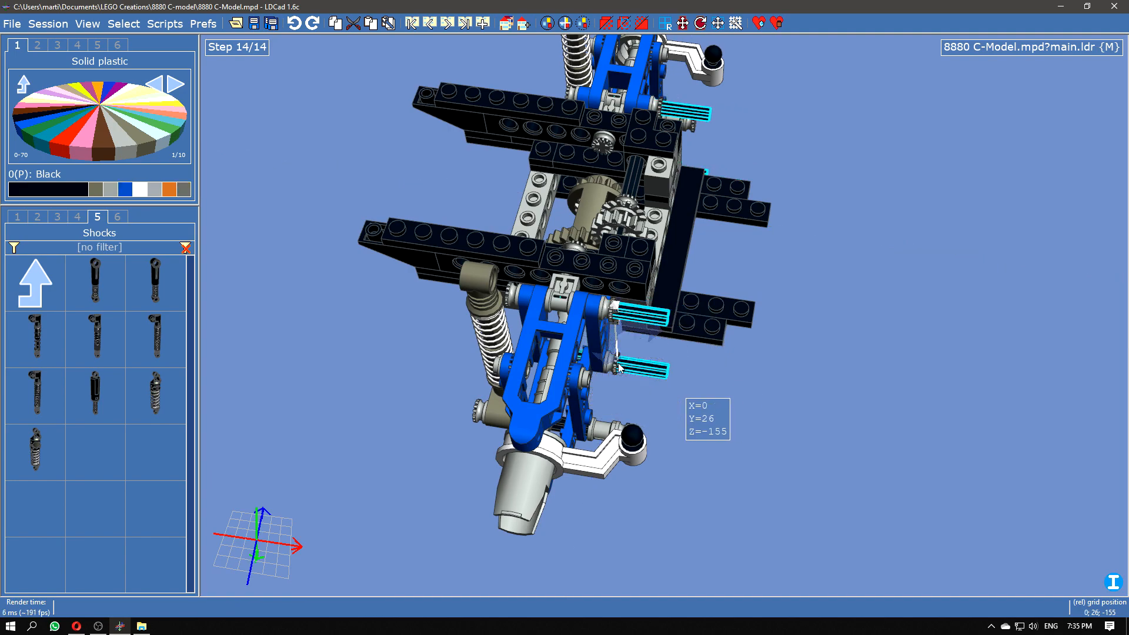
{"action": "key", "text": "Escape"}
{"action": "left_click_drag", "start_coordinate": [823, 391], "coordinate": [719, 330]}
{"action": "right_click_drag", "start_coordinate": [719, 330], "coordinate": [667, 362]}
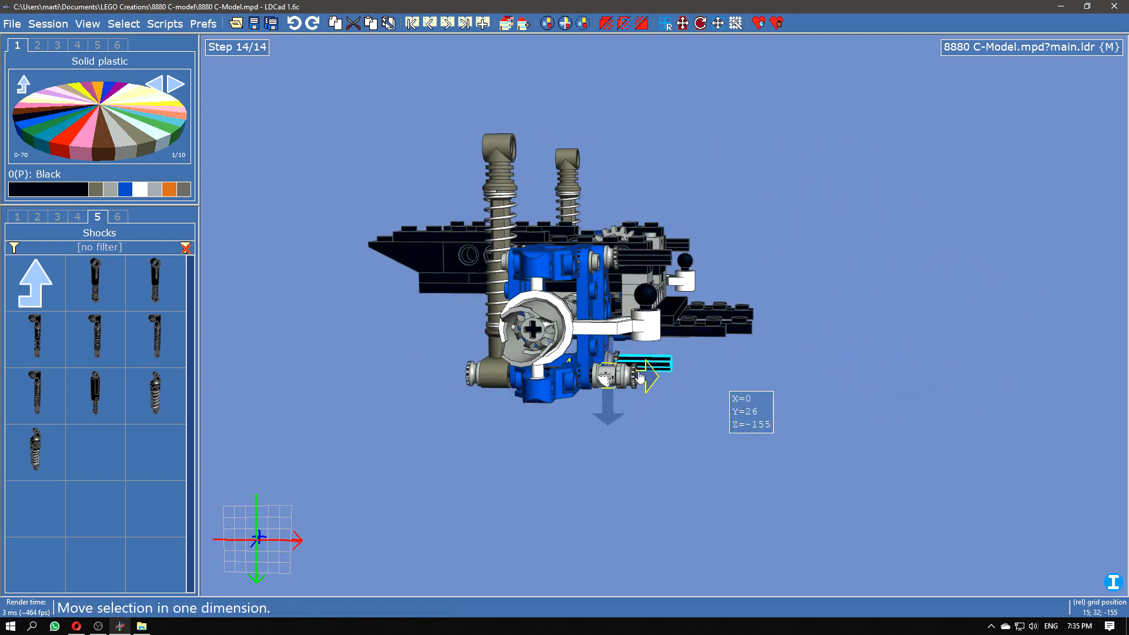
Step: Try to rotate the lower suspension arm on the negative-Z side about its own centre, and undo the rotation
{"action": "left_click", "coordinate": [536, 394]}
{"action": "right_click_drag", "start_coordinate": [744, 397], "coordinate": [708, 412]}
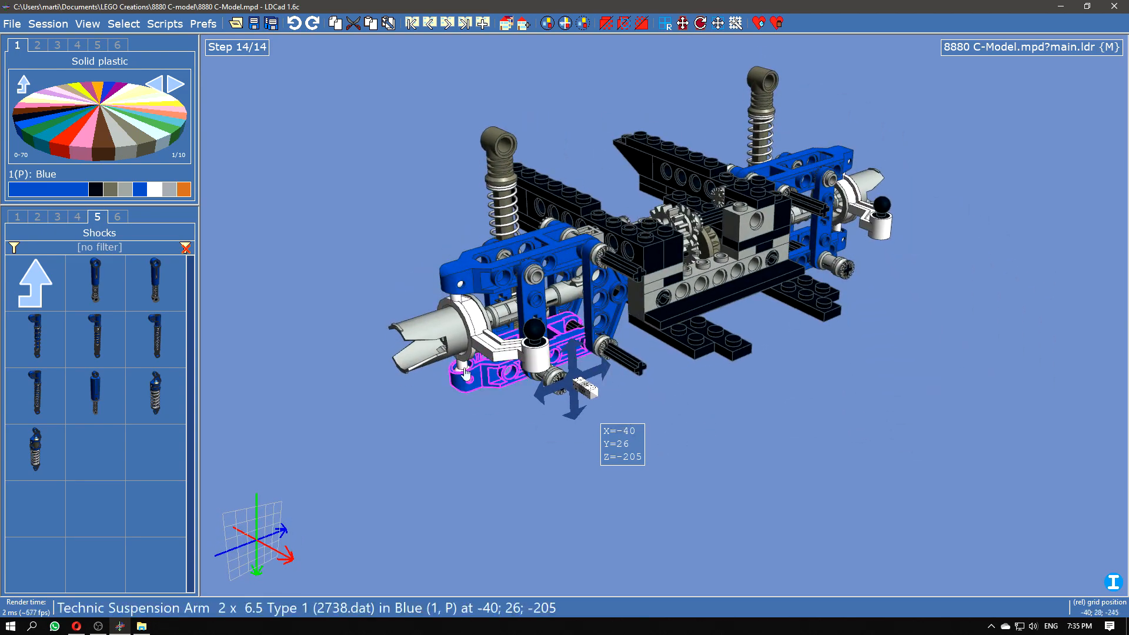
{"action": "mouse_move", "coordinate": [587, 399]}
{"action": "left_mouse_down"}
{"action": "mouse_move", "coordinate": [585, 383]}
{"action": "mouse_move", "coordinate": [613, 379]}
{"action": "mouse_move", "coordinate": [592, 403]}
{"action": "left_mouse_up"}
{"action": "right_click_drag", "start_coordinate": [593, 403], "coordinate": [537, 403]}
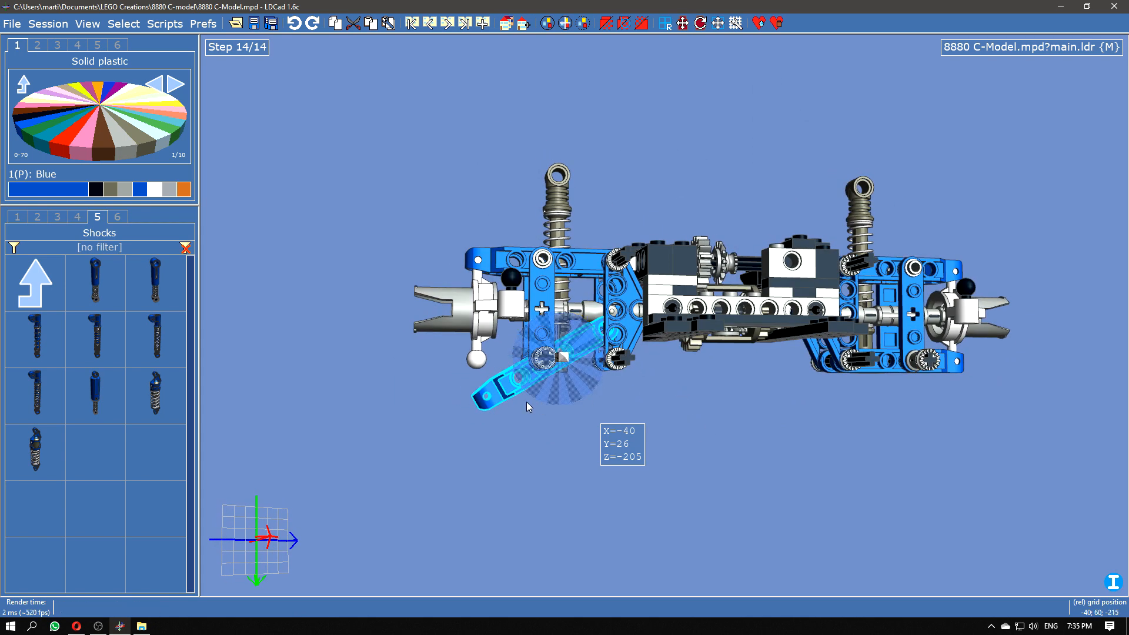
{"action": "left_click", "coordinate": [538, 403]}
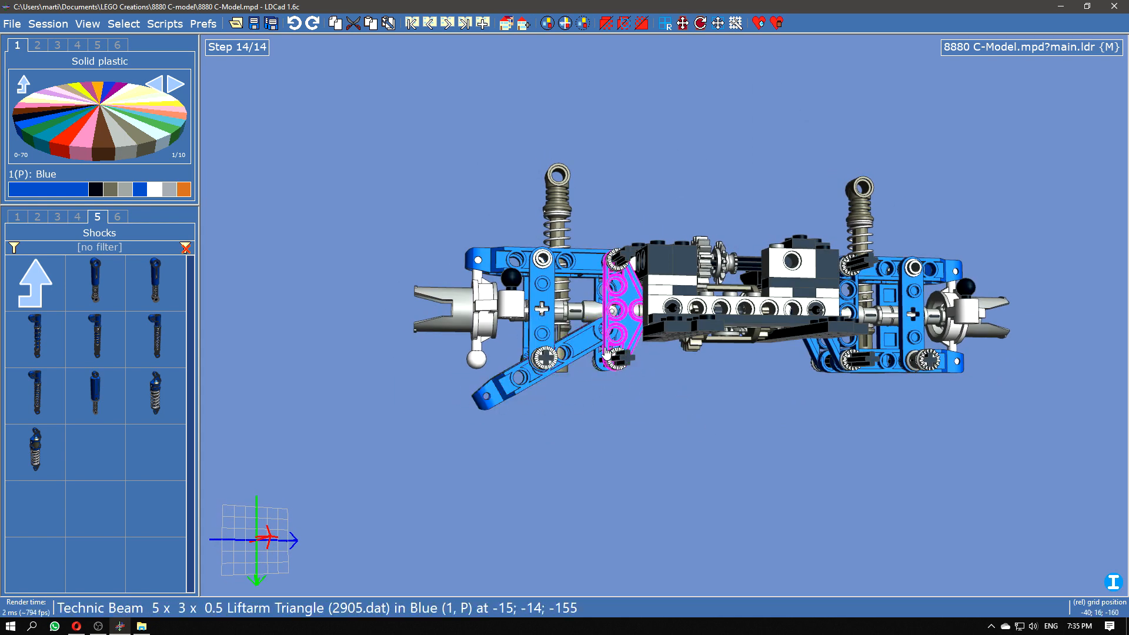
{"action": "key", "text": "ctrl+z"}
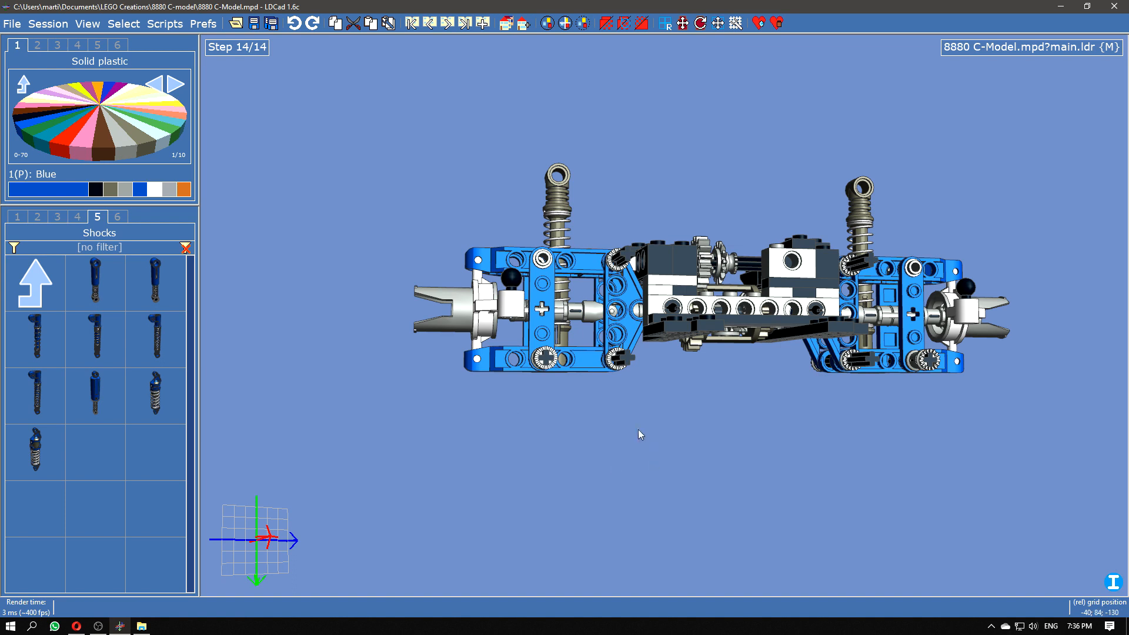
Step: Rotate the negative-Z lower suspension arm downward about its pivot axle at Y=26, Z=-155, bringing the arm to Y=51, Z=-198.301
{"action": "left_click", "coordinate": [627, 363]}
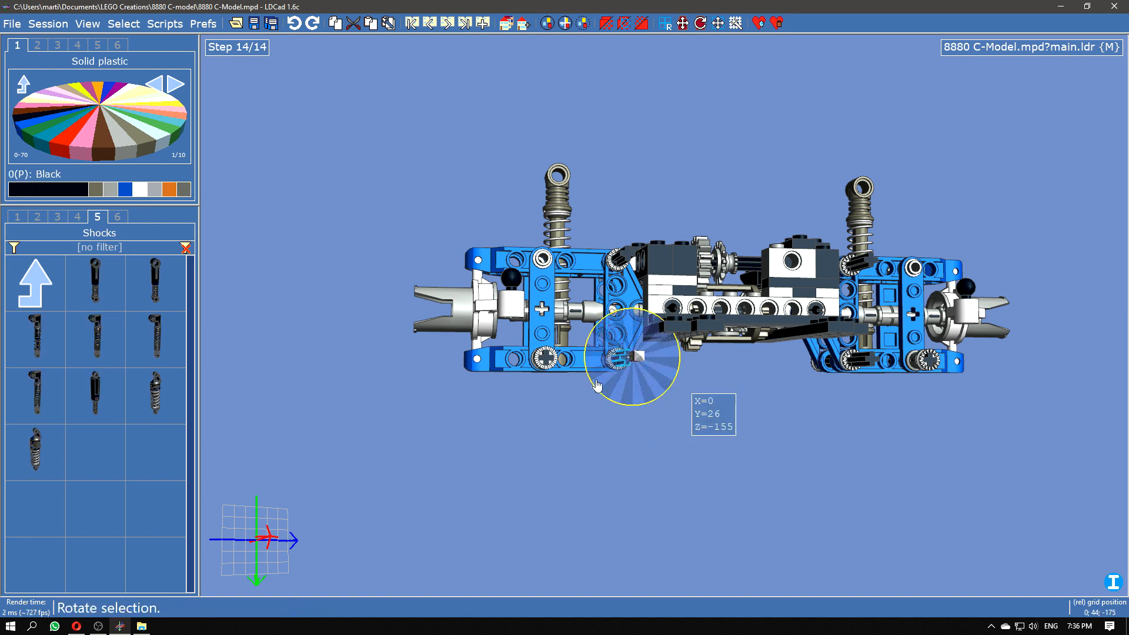
{"action": "left_click", "coordinate": [562, 376]}
{"action": "left_click_drag", "start_coordinate": [612, 381], "coordinate": [617, 393]}
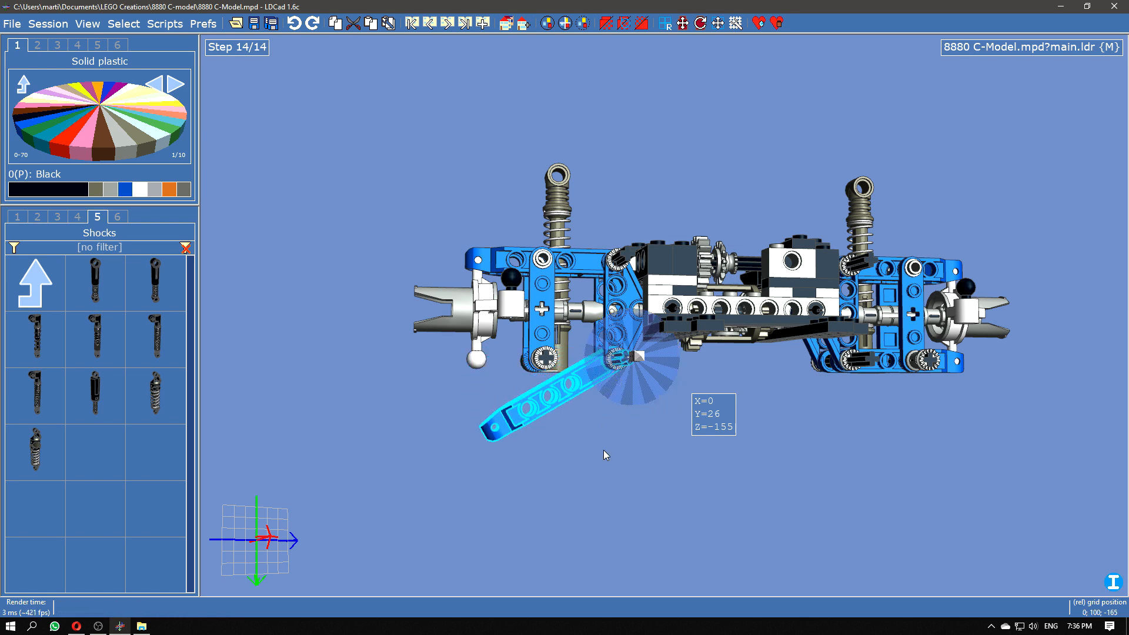
{"action": "left_click", "coordinate": [569, 418]}
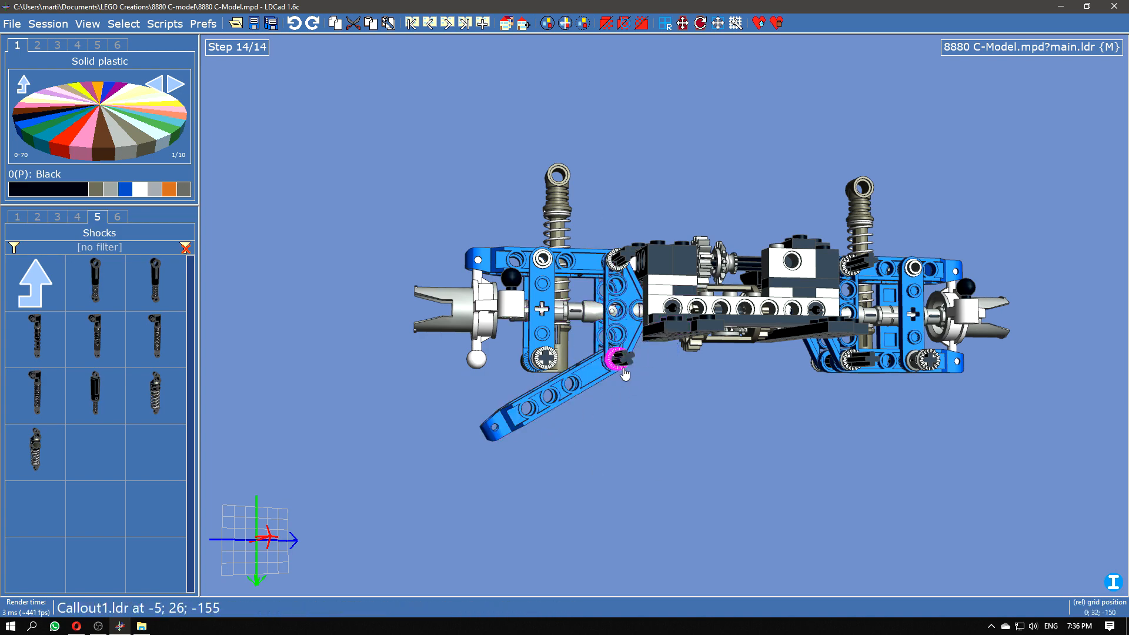
{"action": "scroll", "coordinate": [623, 390], "scroll_direction": "up", "scroll_amount": 5}
{"action": "left_click_drag", "start_coordinate": [671, 321], "coordinate": [824, 341]}
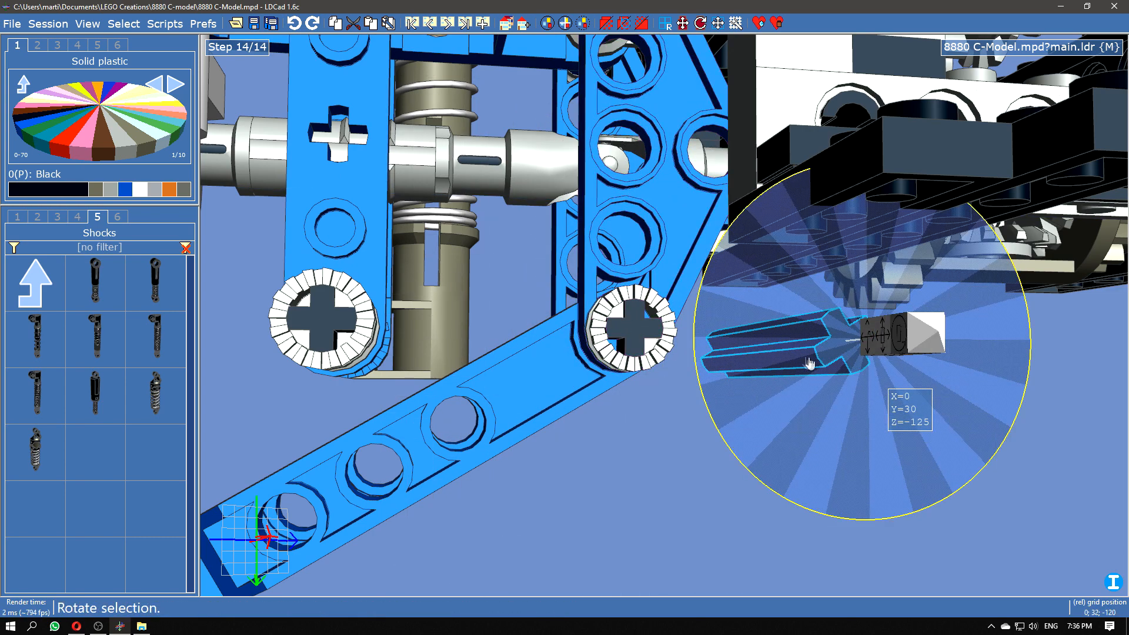
{"action": "key", "text": "ctrl+z"}
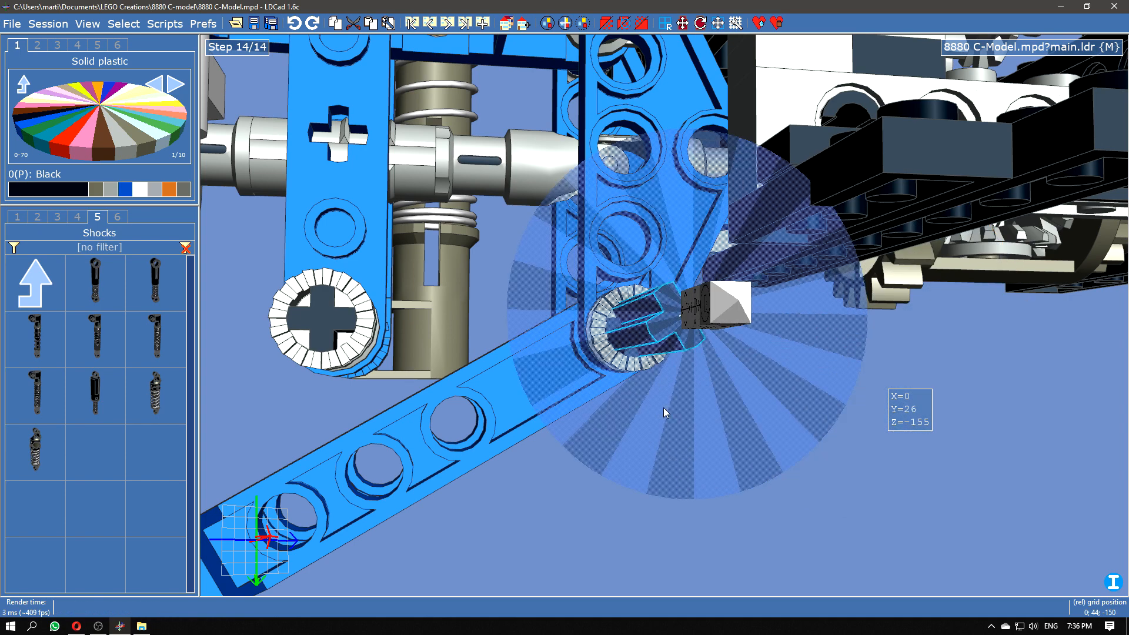
{"action": "right_click_drag", "start_coordinate": [758, 438], "coordinate": [582, 348]}
{"action": "left_click", "coordinate": [585, 328]}
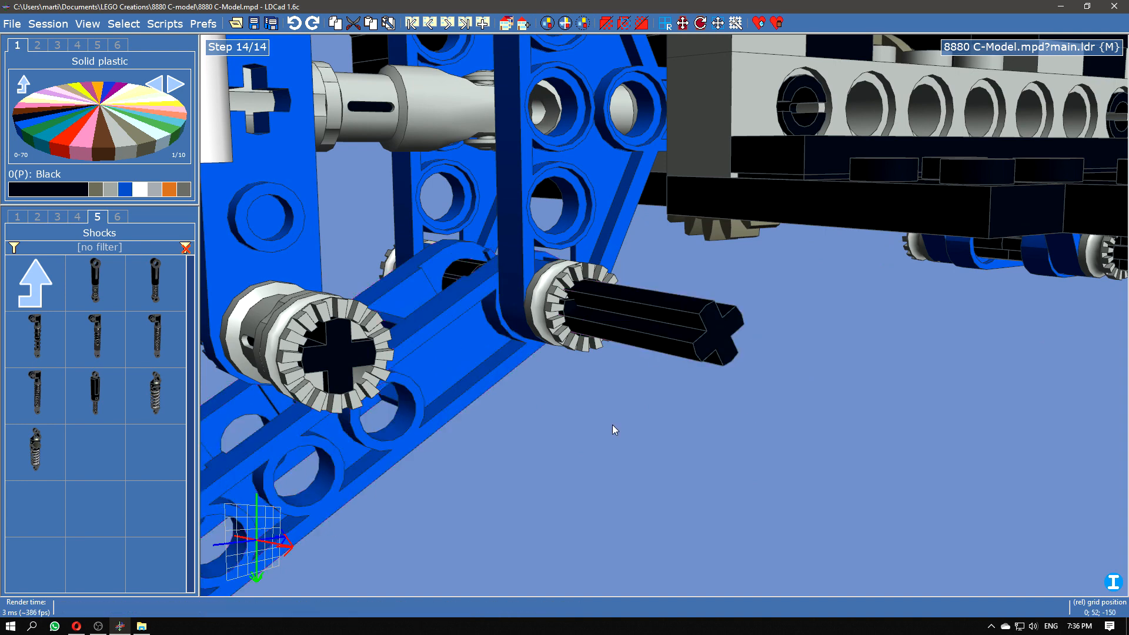
{"action": "scroll", "coordinate": [612, 447], "scroll_direction": "down", "scroll_amount": 3}
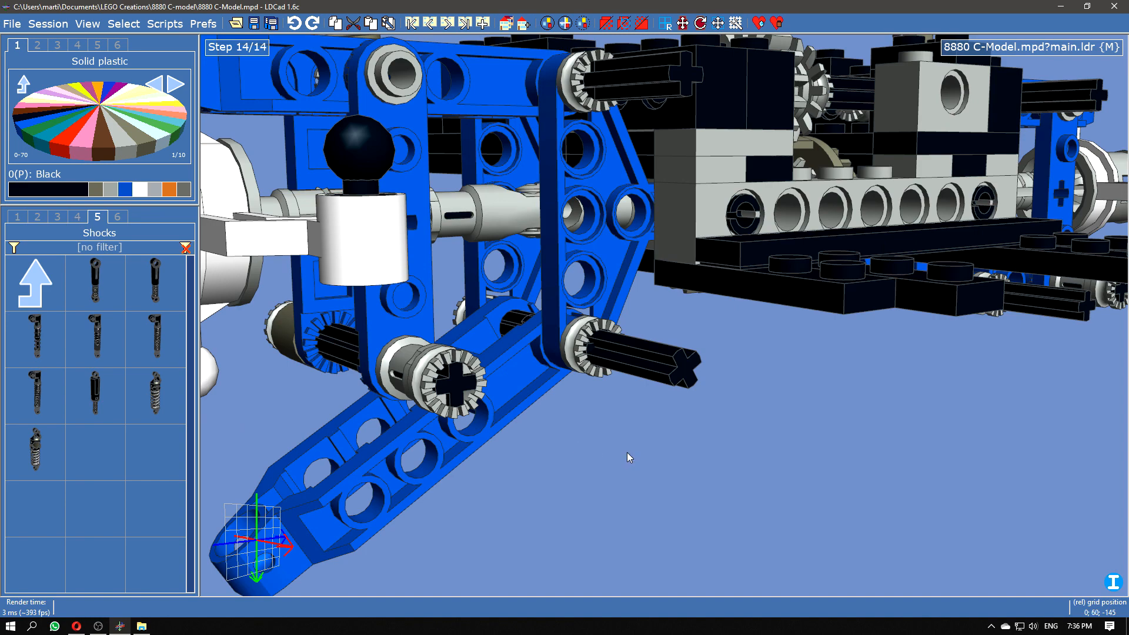
Step: Swing the lowered suspension arm slightly back up about its lower pivot axle, to Y=47.131, Z=-200.315
{"action": "left_click_drag", "start_coordinate": [694, 486], "coordinate": [642, 476]}
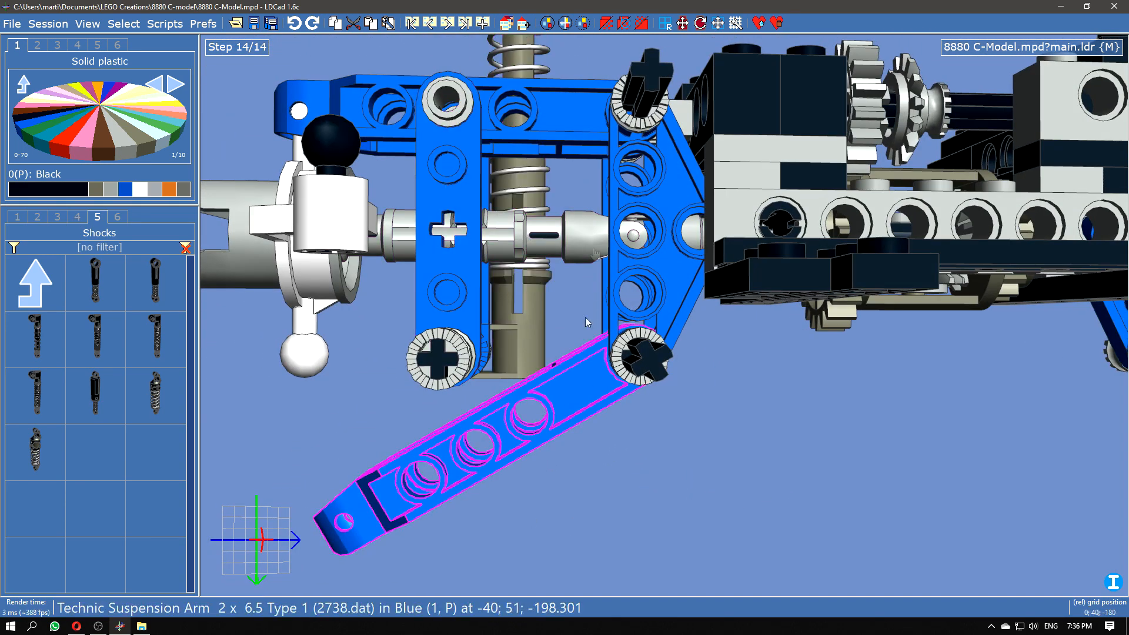
{"action": "left_click_drag", "start_coordinate": [543, 399], "coordinate": [500, 383]}
{"action": "left_click_drag", "start_coordinate": [607, 390], "coordinate": [587, 385]}
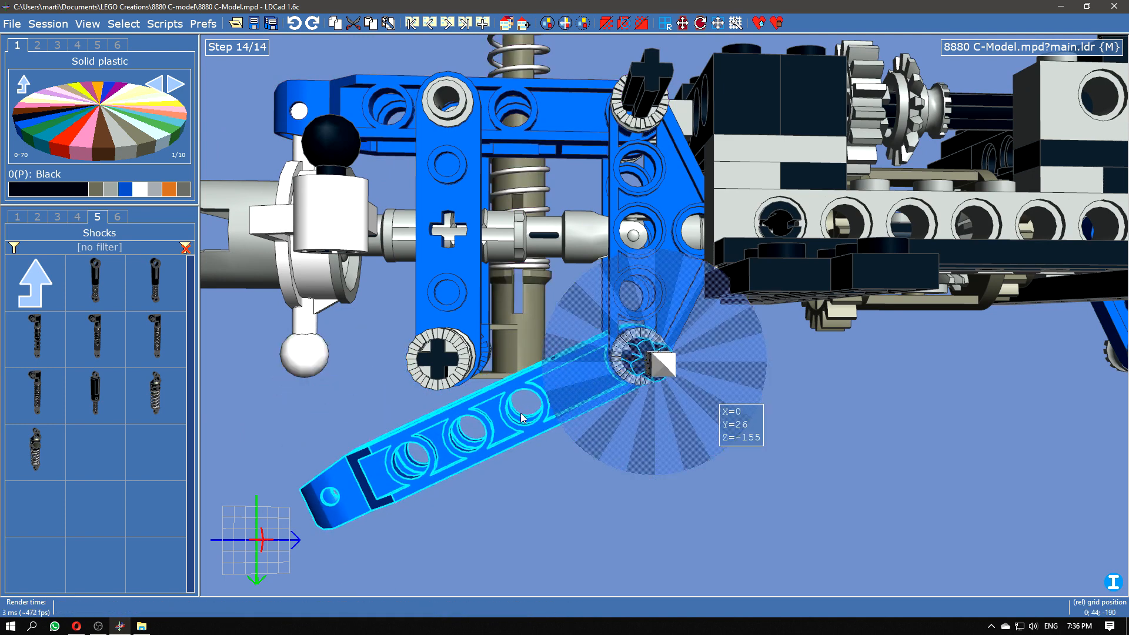
{"action": "left_click", "coordinate": [559, 503]}
Step: Rotate the negative-Z upper suspension arm downward about its pivot axle at Y=-54, Z=-155, bringing the arm to Y=-32.869, Z=-200.315
{"action": "left_click", "coordinate": [656, 94]}
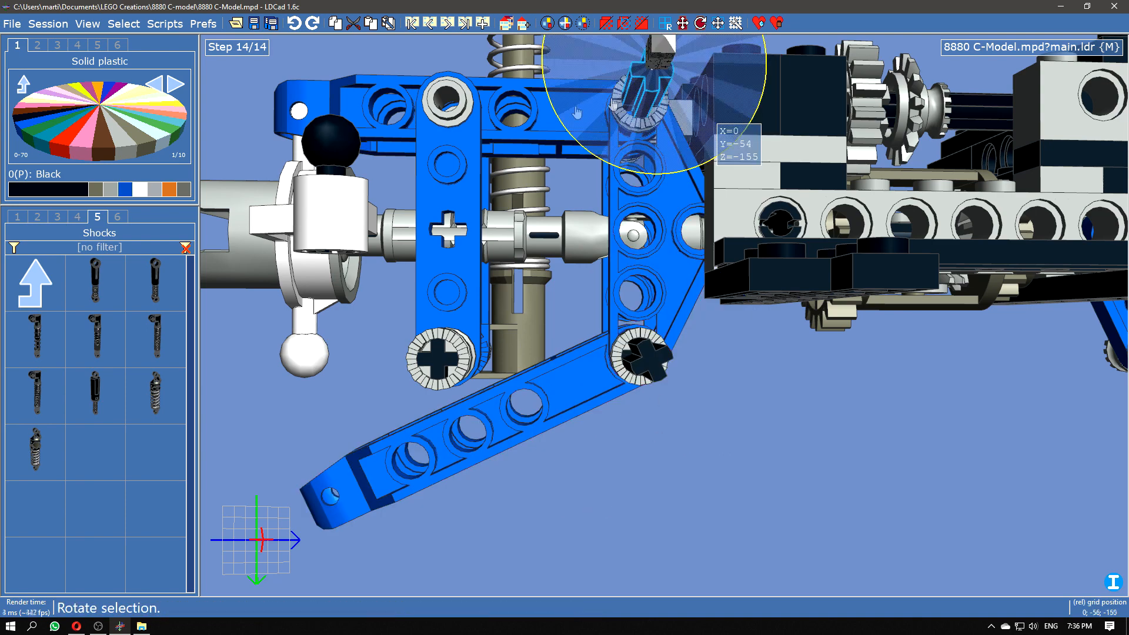
{"action": "left_click", "coordinate": [266, 108], "text": "ctrl"}
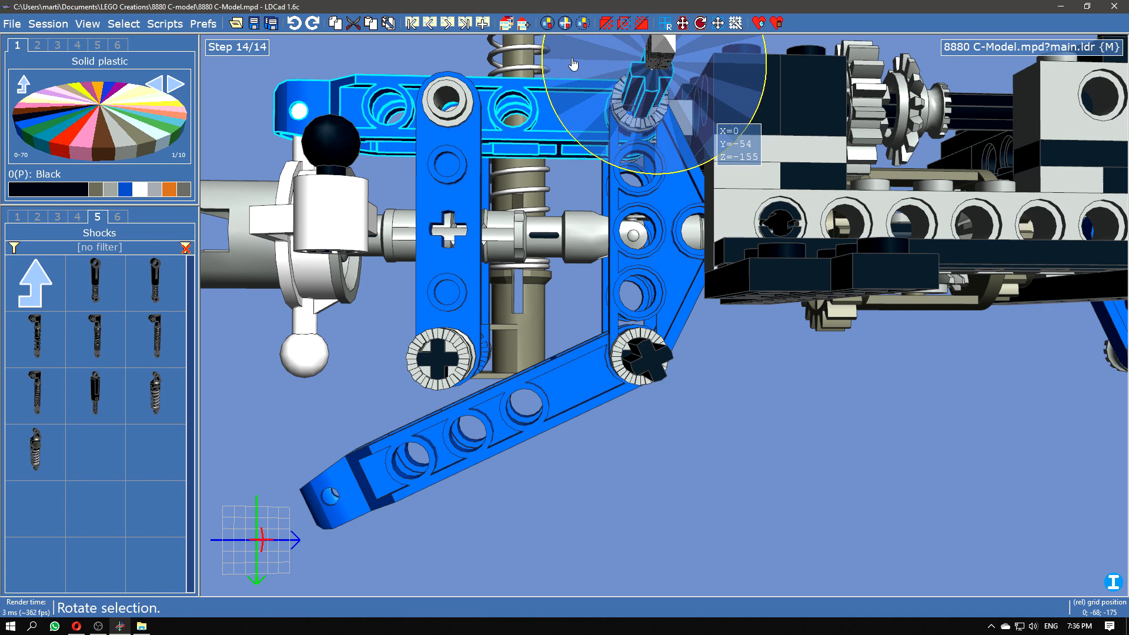
{"action": "left_click_drag", "start_coordinate": [562, 87], "coordinate": [582, 130]}
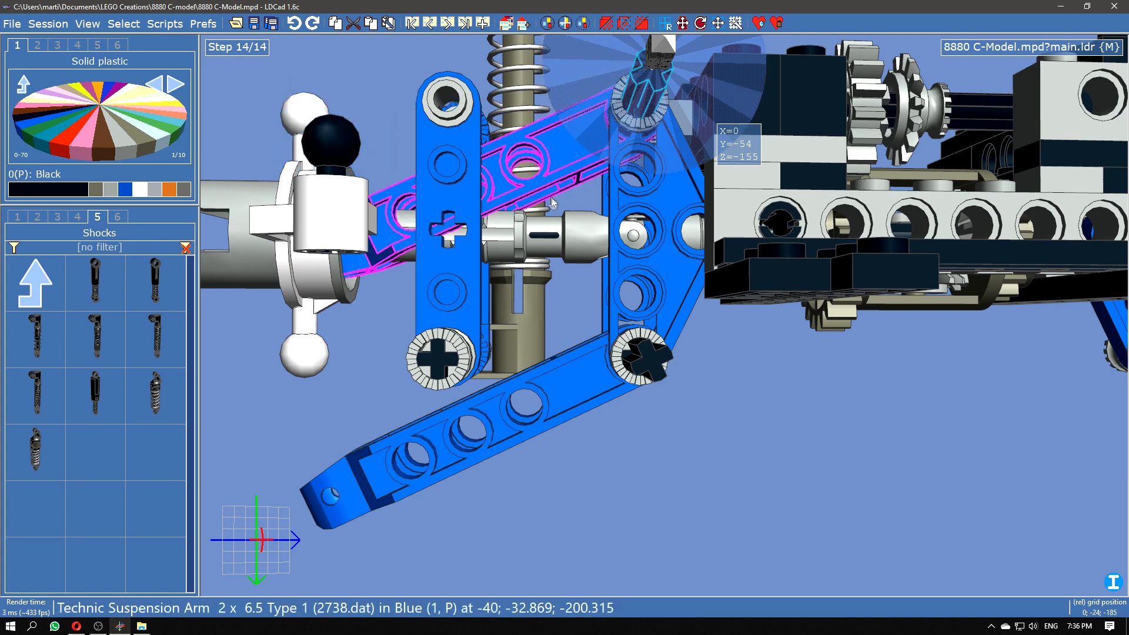
{"action": "left_click", "coordinate": [682, 391]}
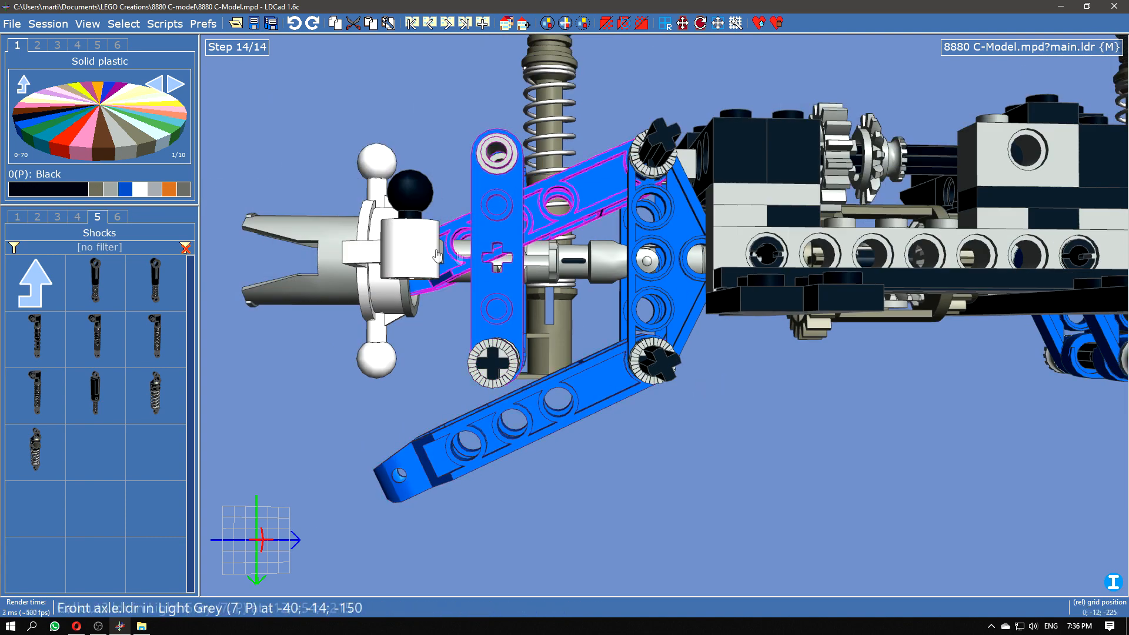
Step: Rotate the Front axle submodel at Z=-150 downward about its inner ball joint, parallel to the tilted suspension arms
{"action": "left_click", "coordinate": [598, 271]}
{"action": "left_click_drag", "start_coordinate": [629, 238], "coordinate": [621, 258]}
{"action": "middle_click_drag", "start_coordinate": [699, 375], "coordinate": [847, 397]}
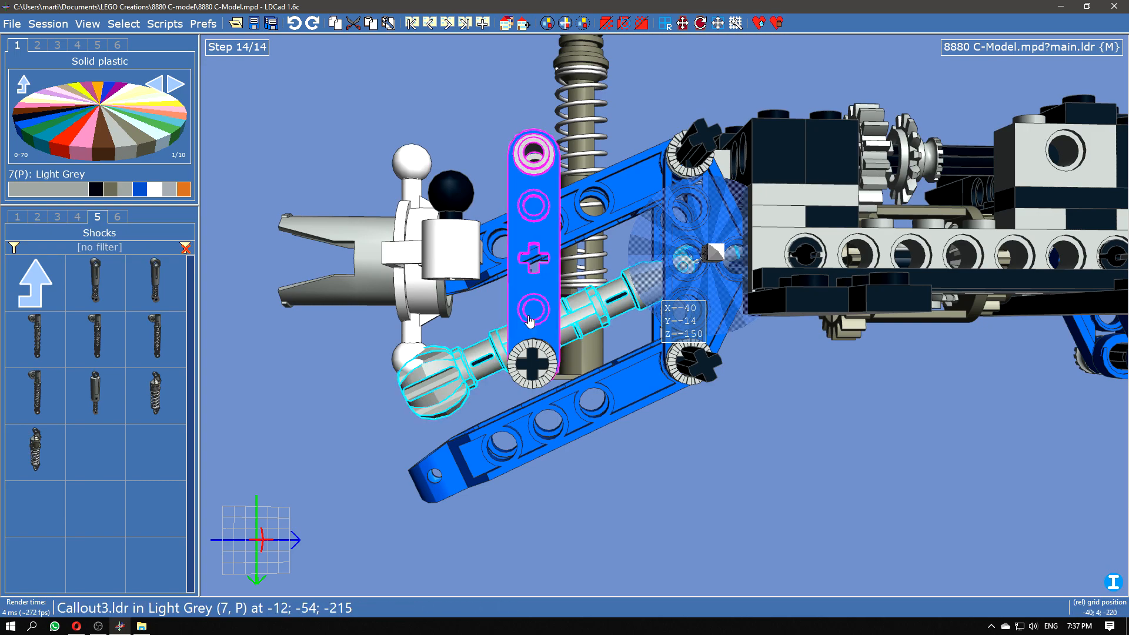
Step: Rotate the Front axle submodel at Z=40 on the opposite side downward about its inner ball joint
{"action": "right_click_drag", "start_coordinate": [767, 444], "coordinate": [563, 318]}
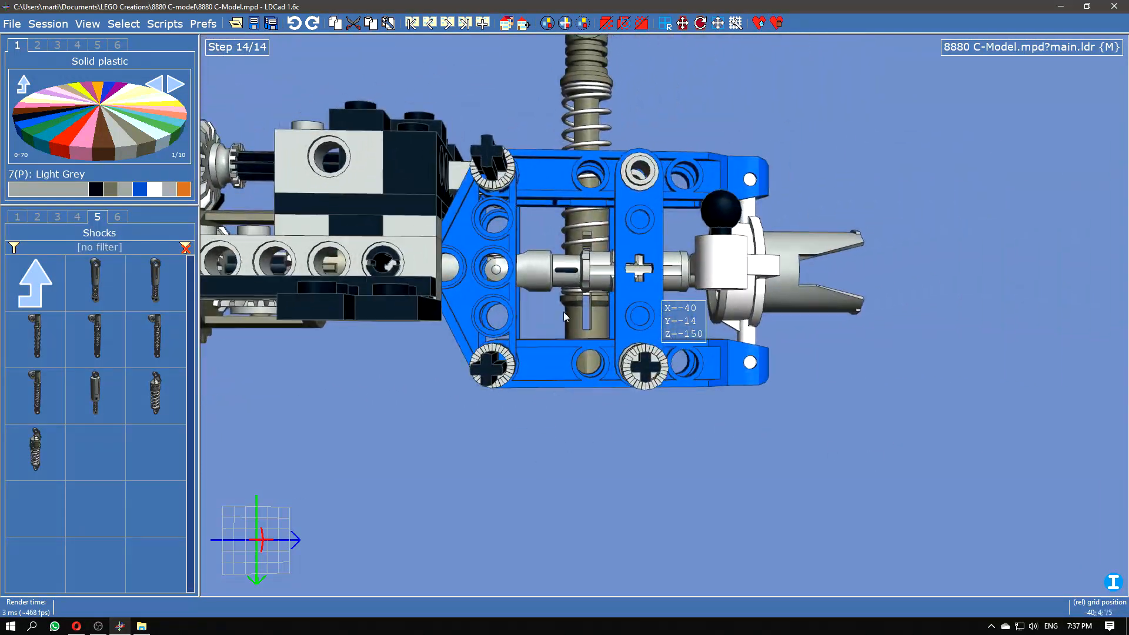
{"action": "left_click", "coordinate": [551, 284]}
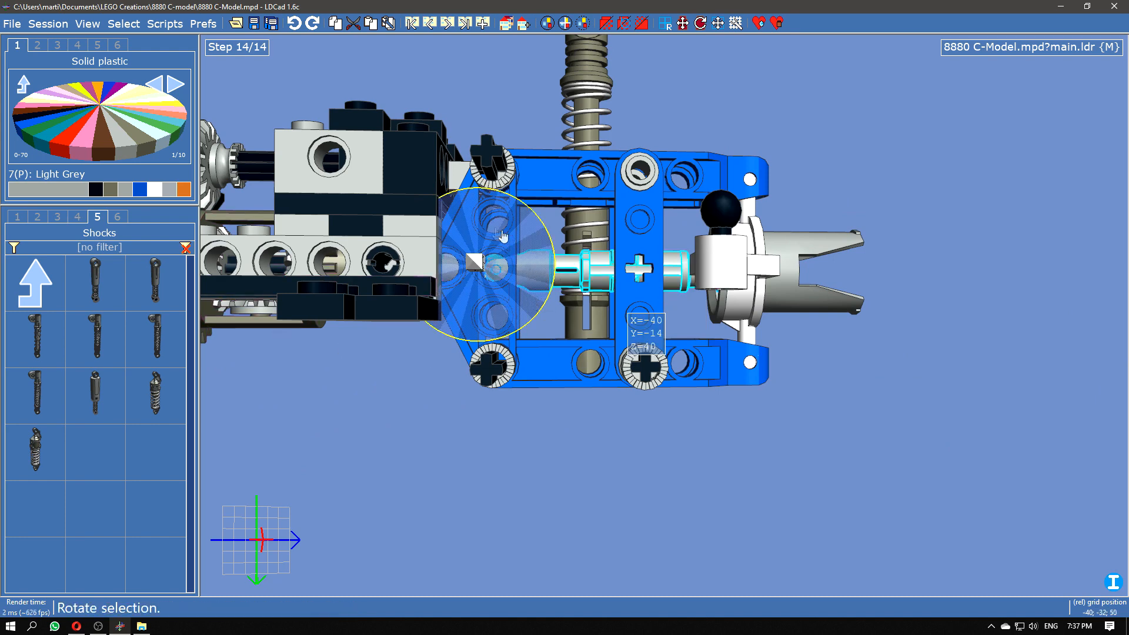
{"action": "left_click_drag", "start_coordinate": [472, 210], "coordinate": [491, 249]}
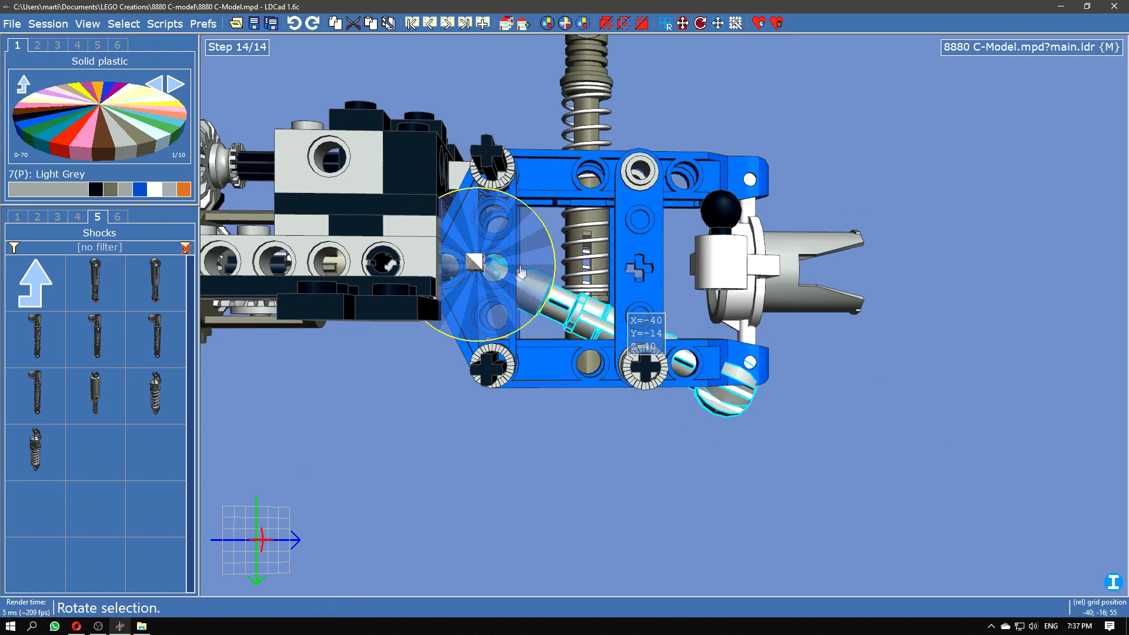
Step: Rotate the positive-Z lower suspension arm downward about its lower pivot axle to mirror the opposite side
{"action": "left_click", "coordinate": [499, 373]}
{"action": "left_click", "coordinate": [600, 387]}
{"action": "left_click_drag", "start_coordinate": [588, 380], "coordinate": [533, 353]}
Step: Rotate the positive-Z upper suspension arm downward about its pivot axle at Y=-54, Z=45, parallel to the lower arm
{"action": "left_click", "coordinate": [492, 163]}
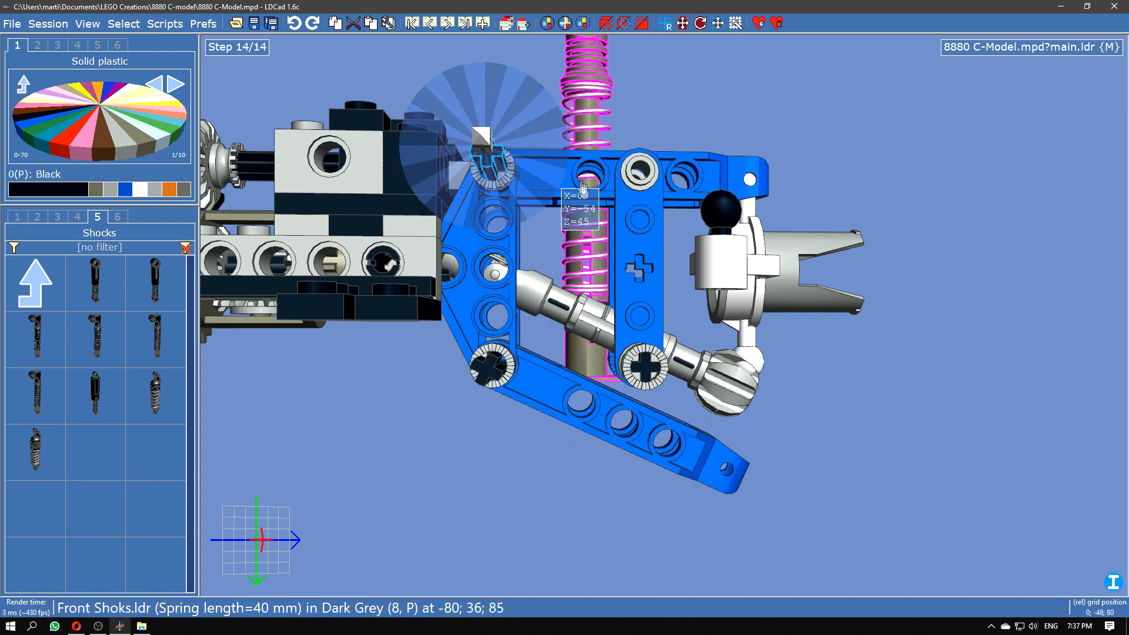
{"action": "left_click", "coordinate": [579, 169], "text": "ctrl"}
{"action": "left_click_drag", "start_coordinate": [571, 162], "coordinate": [539, 143]}
{"action": "left_click", "coordinate": [908, 421]}
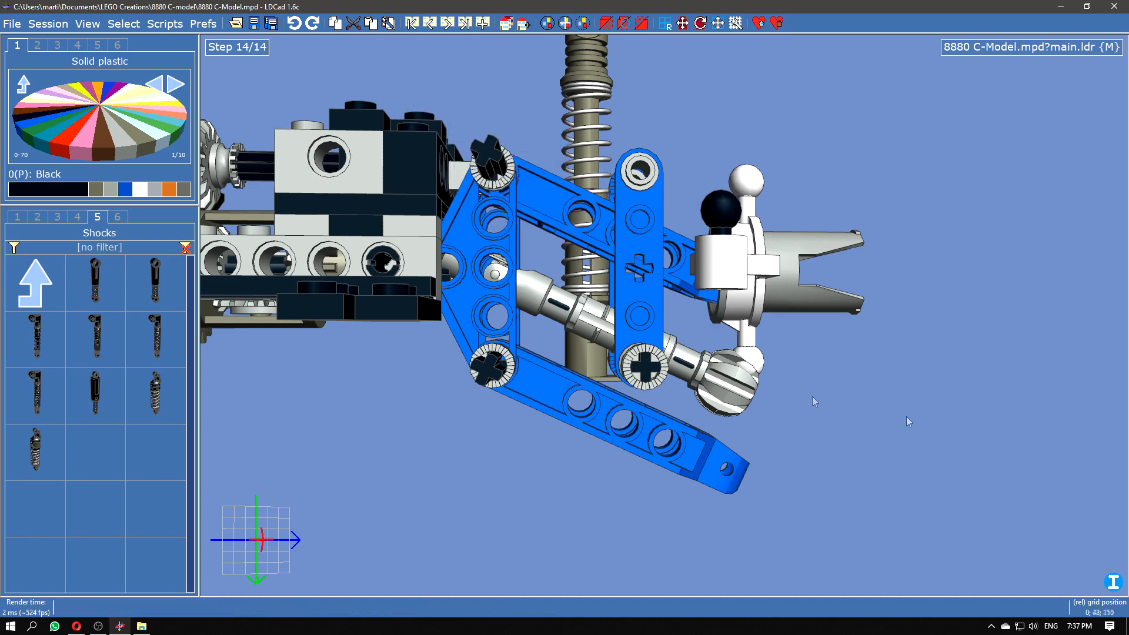
Step: Move the steering column with its ball joint from Z=-265 down and inward to fit between the tilted negative-Z arm ends
{"action": "right_click_drag", "start_coordinate": [471, 414], "coordinate": [841, 357]}
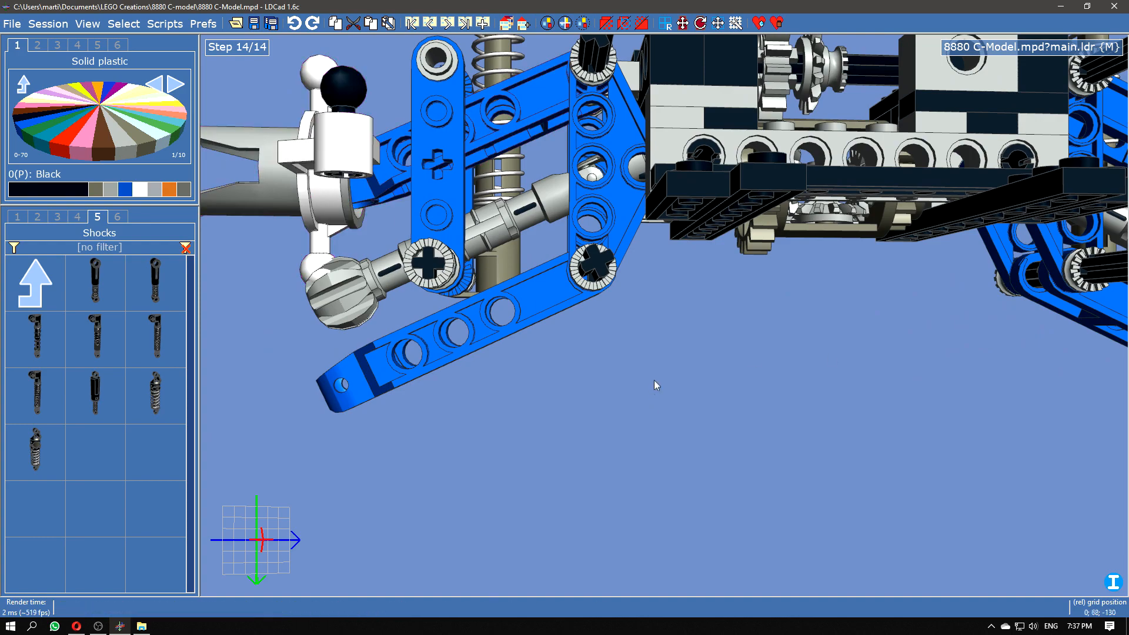
{"action": "right_click_drag", "start_coordinate": [655, 386], "coordinate": [460, 257]}
{"action": "left_click", "coordinate": [460, 257]}
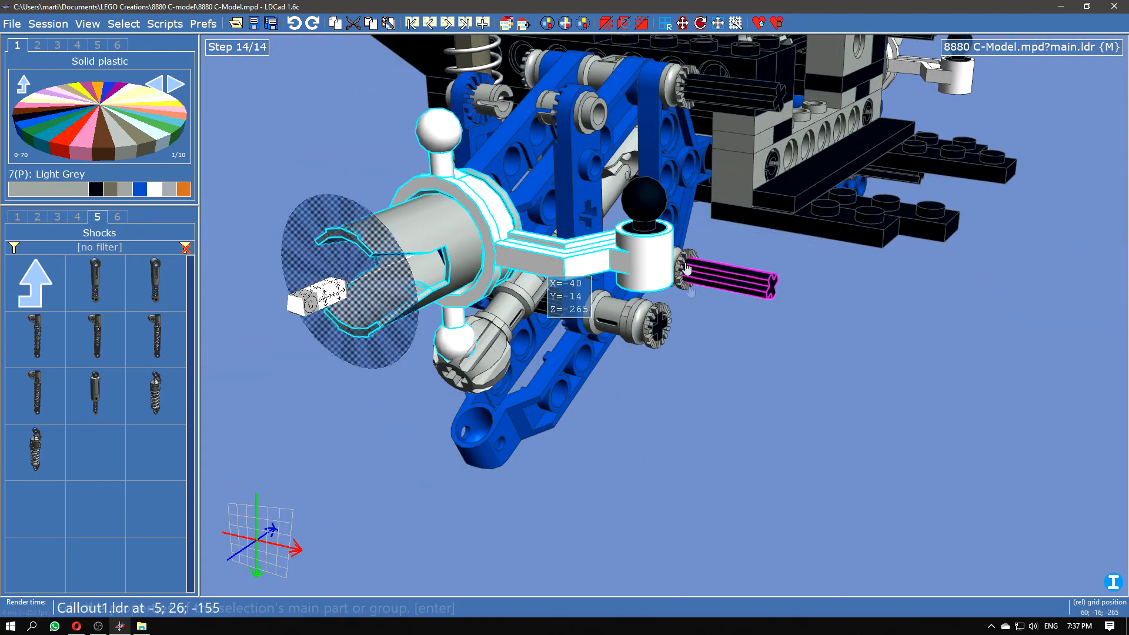
{"action": "right_click_drag", "start_coordinate": [764, 362], "coordinate": [654, 344]}
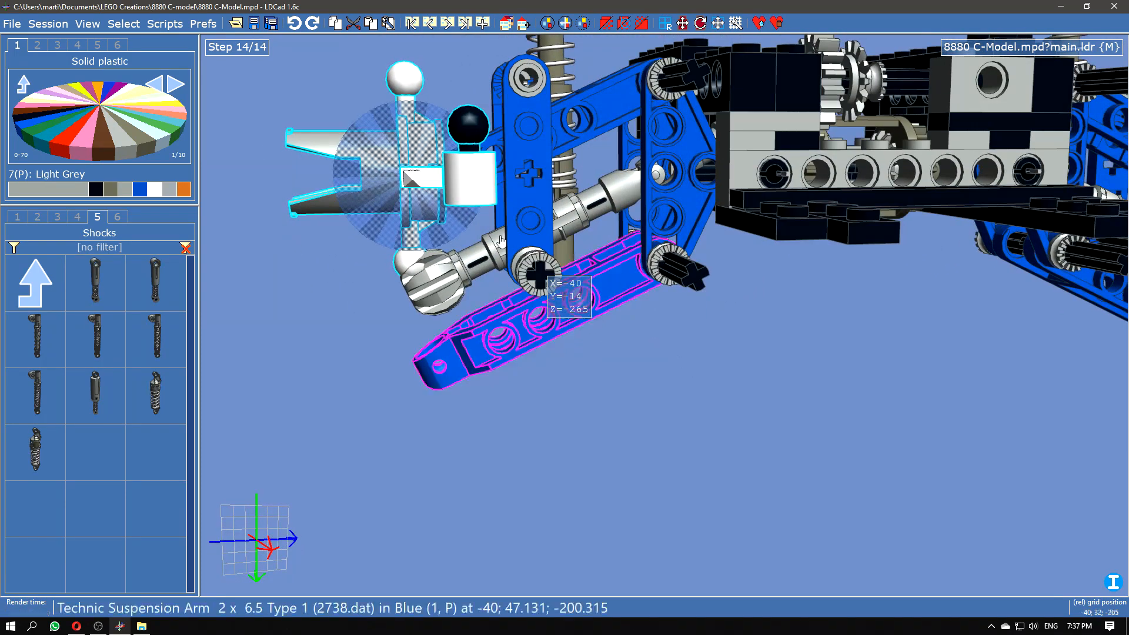
{"action": "left_click_drag", "start_coordinate": [467, 191], "coordinate": [440, 290]}
{"action": "right_click_drag", "start_coordinate": [540, 389], "coordinate": [554, 434]}
{"action": "scroll", "coordinate": [540, 441], "scroll_direction": "up", "scroll_amount": 5}
{"action": "right_click_drag", "start_coordinate": [542, 483], "coordinate": [547, 341]}
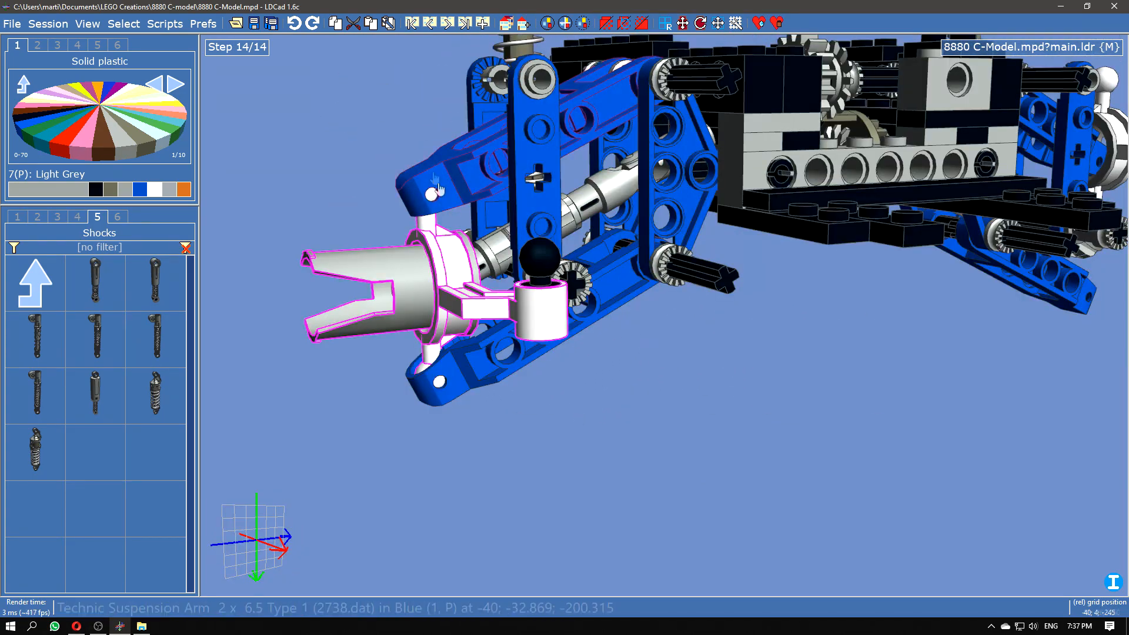
Step: Move the positive-Z steering column with its ball joint between the tilted arm ends at Y=32.488, Z=144.694
{"action": "right_click_drag", "start_coordinate": [743, 419], "coordinate": [406, 397]}
{"action": "left_click", "coordinate": [652, 153]}
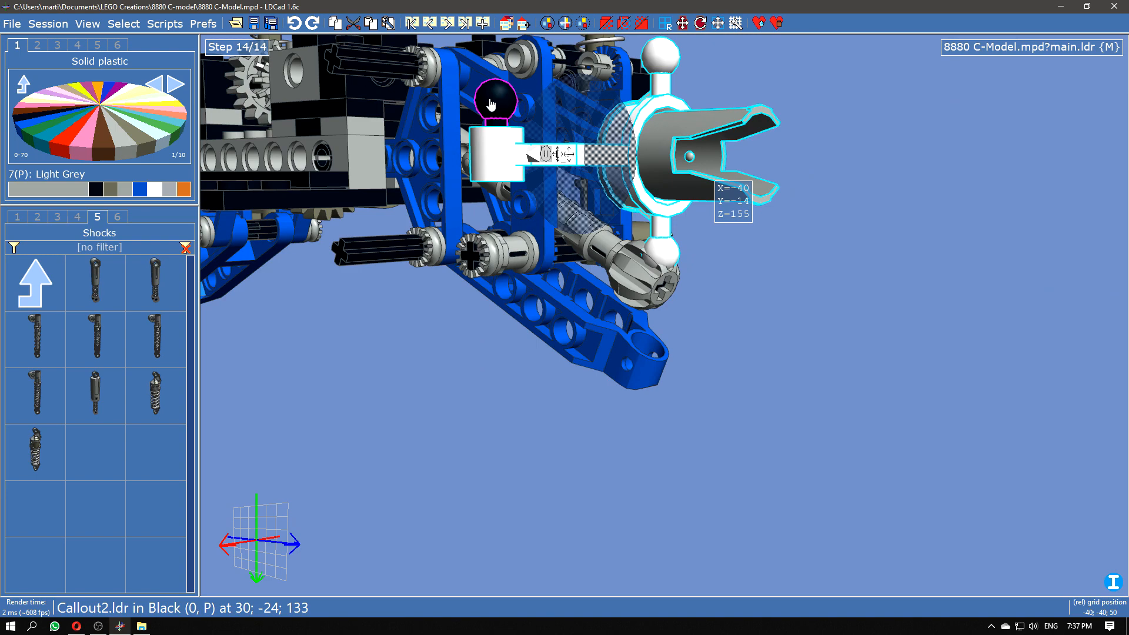
{"action": "right_click_drag", "start_coordinate": [839, 194], "coordinate": [921, 203]}
{"action": "left_click_drag", "start_coordinate": [802, 132], "coordinate": [707, 274]}
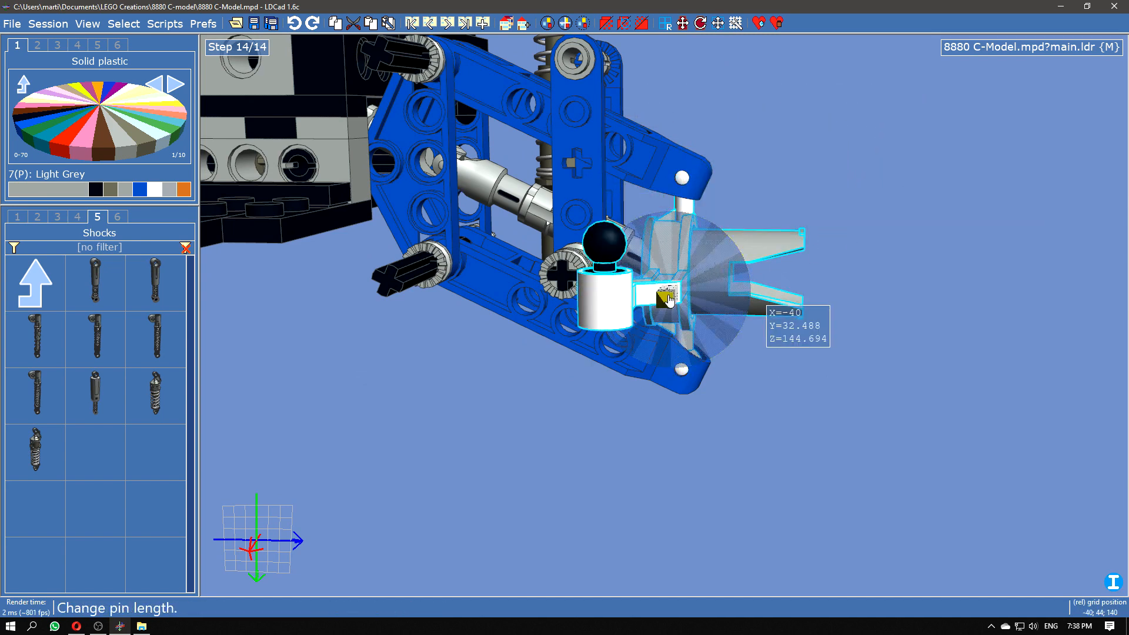
{"action": "key", "text": "Tab"}
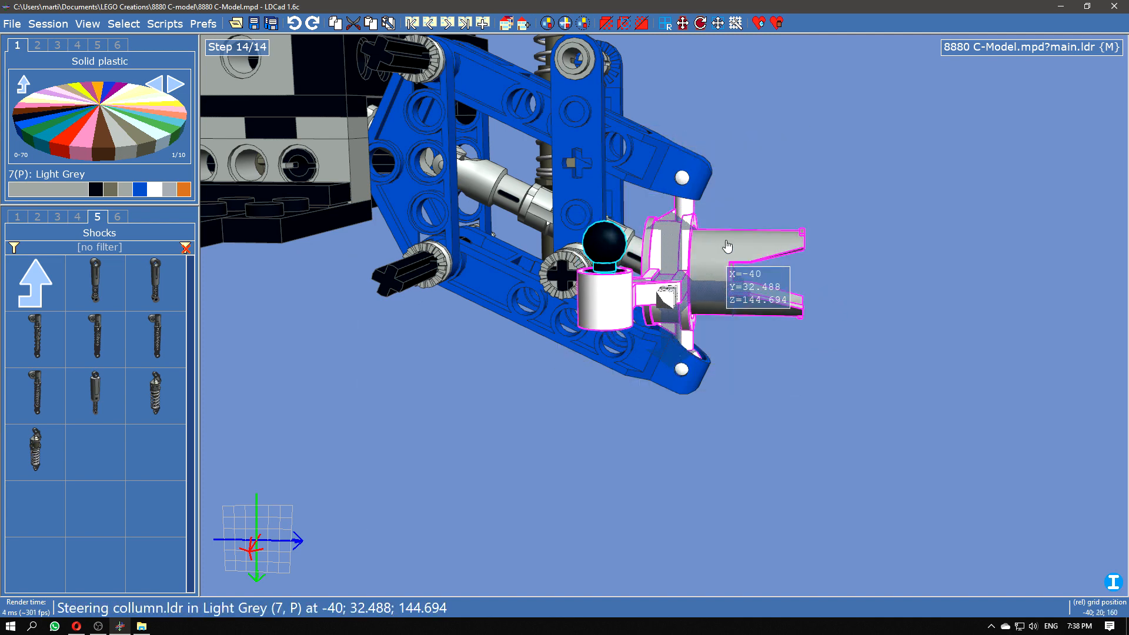
{"action": "left_click", "coordinate": [872, 175]}
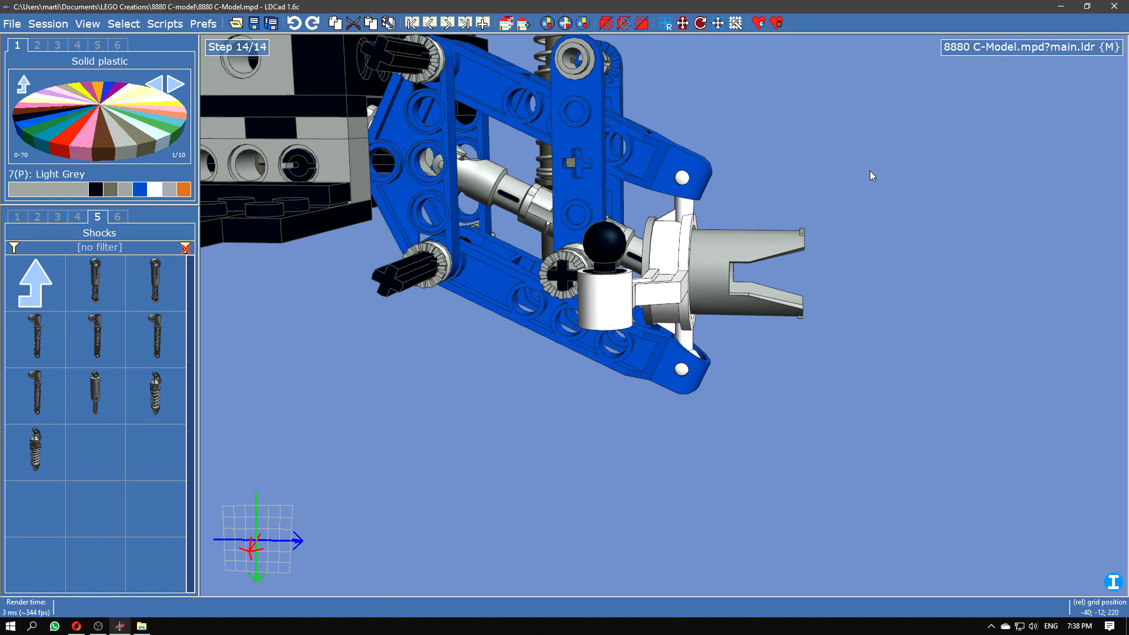
{"action": "left_click_drag", "start_coordinate": [978, 165], "coordinate": [789, 206]}
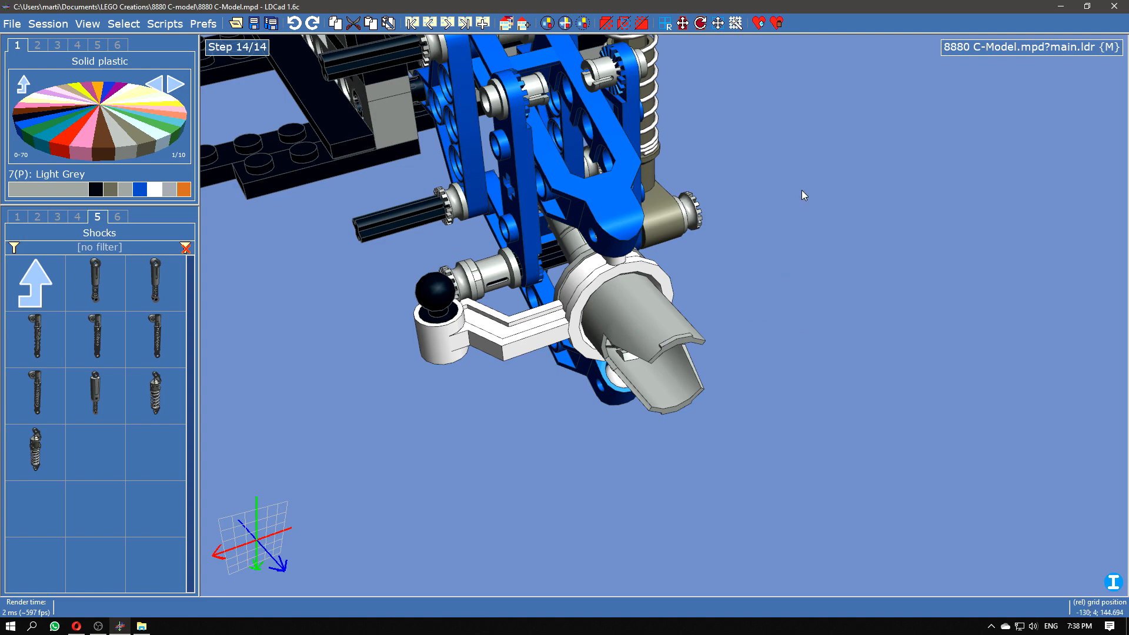
{"action": "left_click_drag", "start_coordinate": [816, 202], "coordinate": [868, 176]}
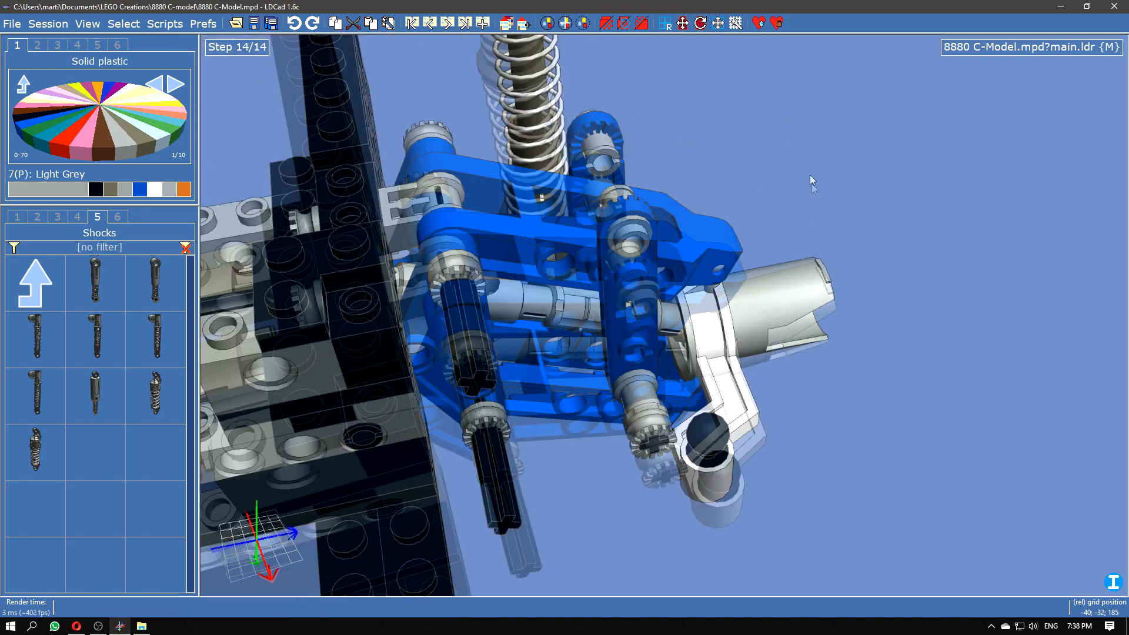
{"action": "right_click_drag", "start_coordinate": [847, 200], "coordinate": [774, 143]}
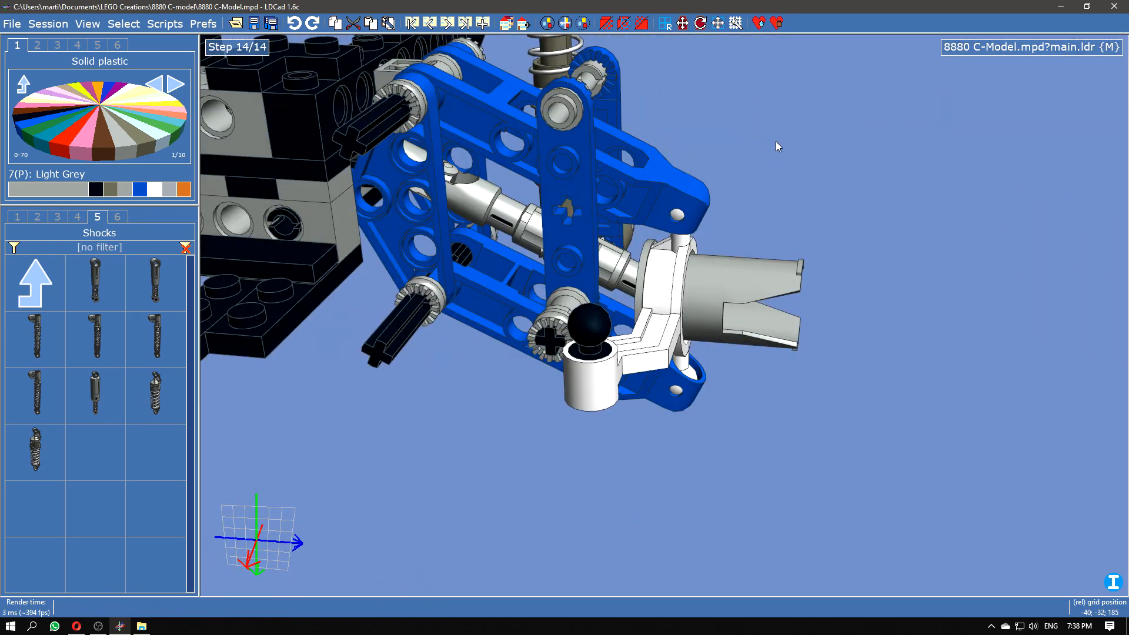
{"action": "left_click", "coordinate": [575, 146]}
{"action": "left_click", "coordinate": [612, 95], "text": "ctrl"}
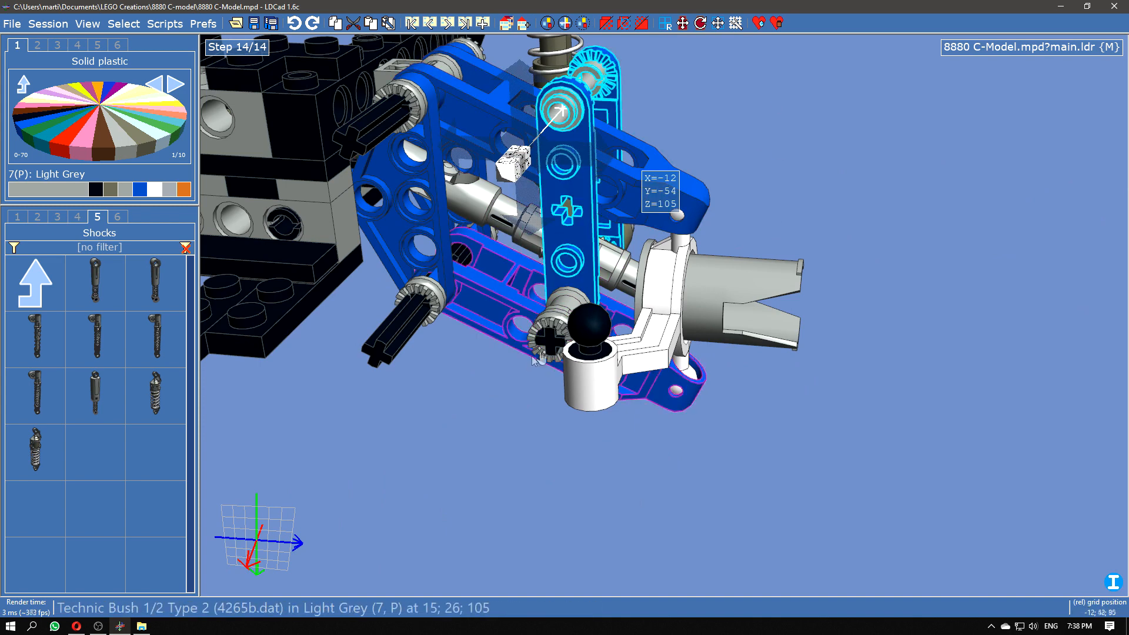
{"action": "left_click", "coordinate": [552, 342], "text": "ctrl"}
{"action": "left_click", "coordinate": [590, 123]}
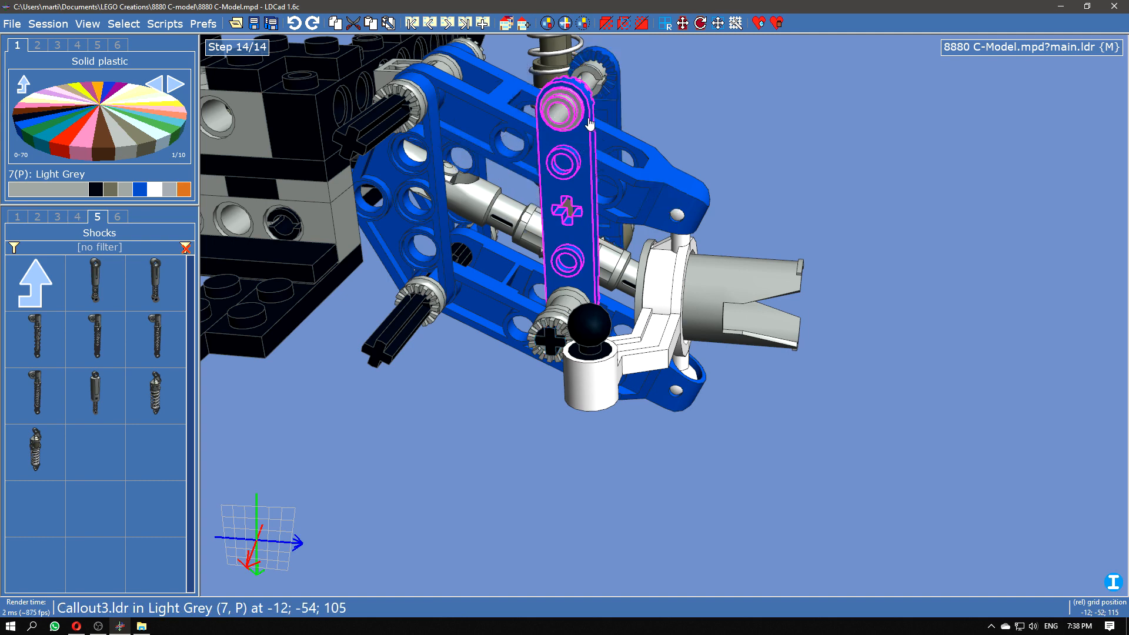
Step: Move the positive-Z lower axle with its bushes, vertical liftarms and shock absorber into the tilted lower arm's hole at X=-42, Y=51.357, Z=99.378
{"action": "left_click", "coordinate": [545, 340]}
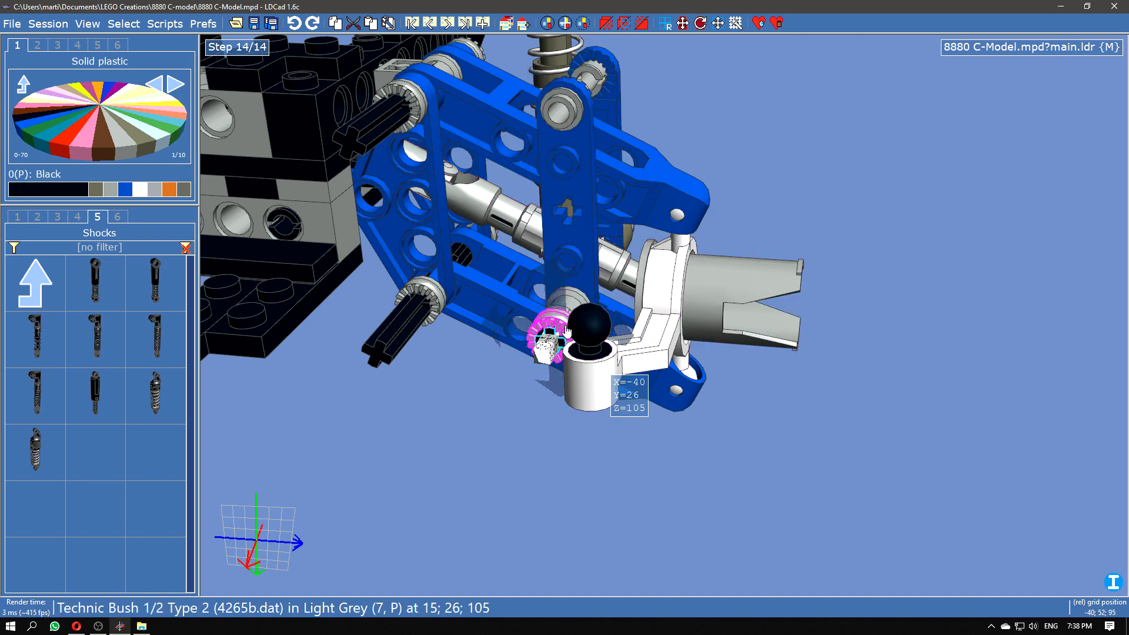
{"action": "left_click", "coordinate": [574, 265], "text": "ctrl"}
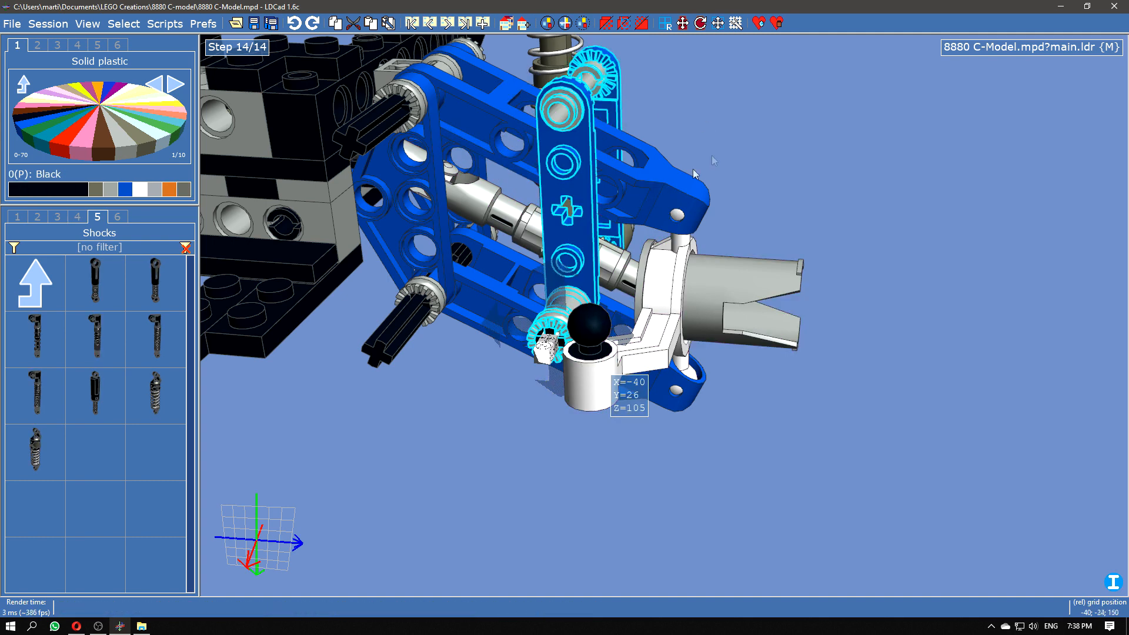
{"action": "left_click", "coordinate": [562, 64], "text": "ctrl"}
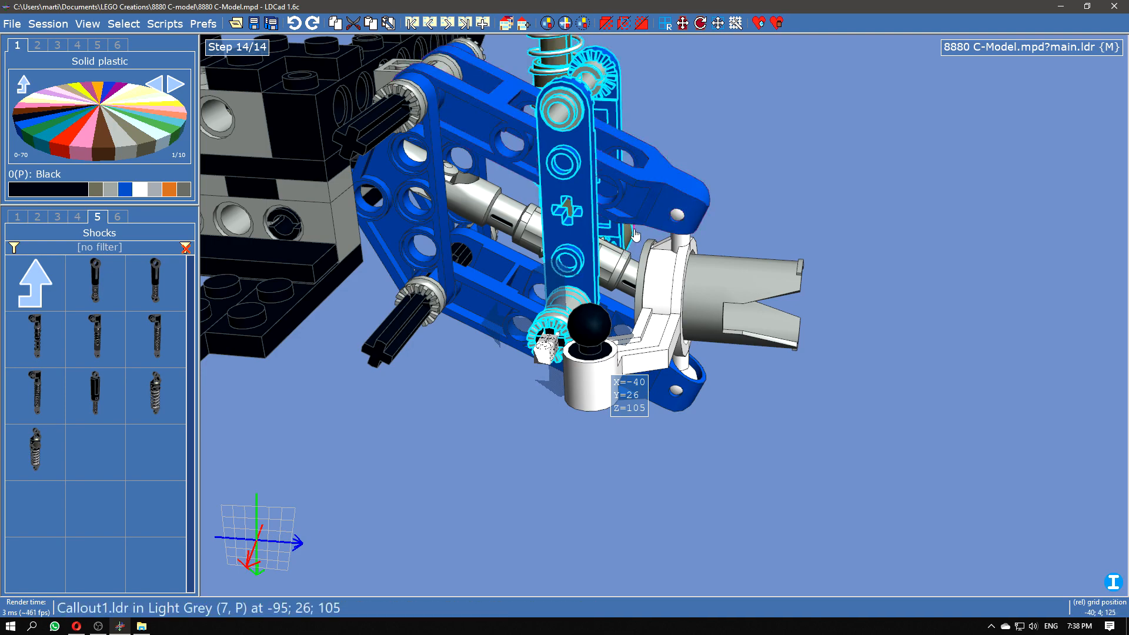
{"action": "right_click_drag", "start_coordinate": [824, 209], "coordinate": [746, 236]}
{"action": "right_click_drag", "start_coordinate": [739, 317], "coordinate": [837, 262]}
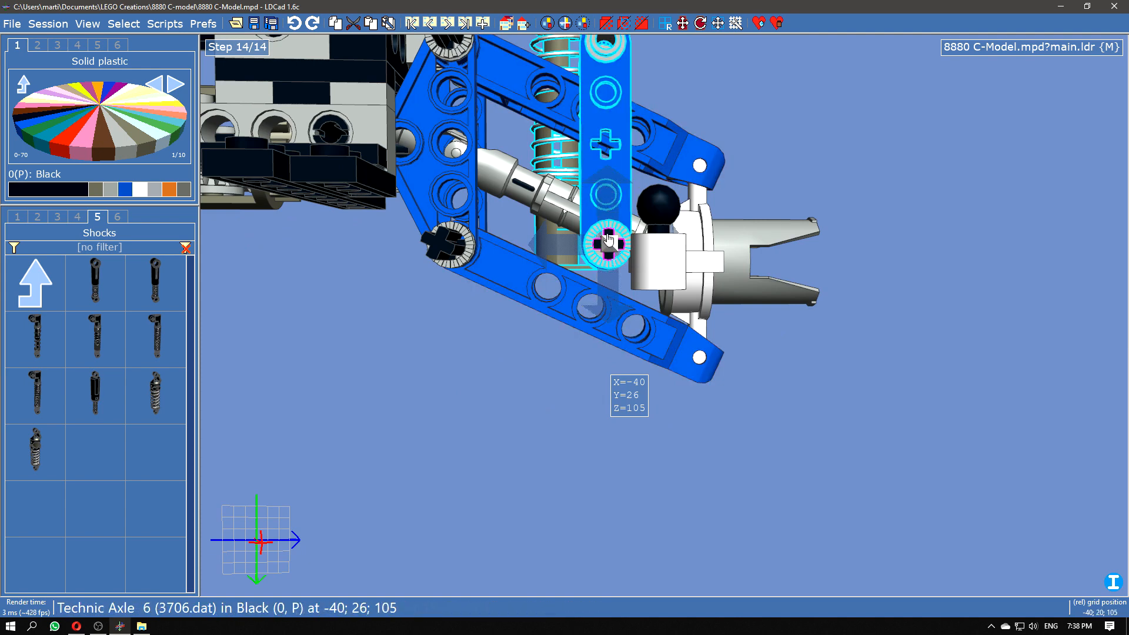
{"action": "left_click_drag", "start_coordinate": [599, 255], "coordinate": [597, 321]}
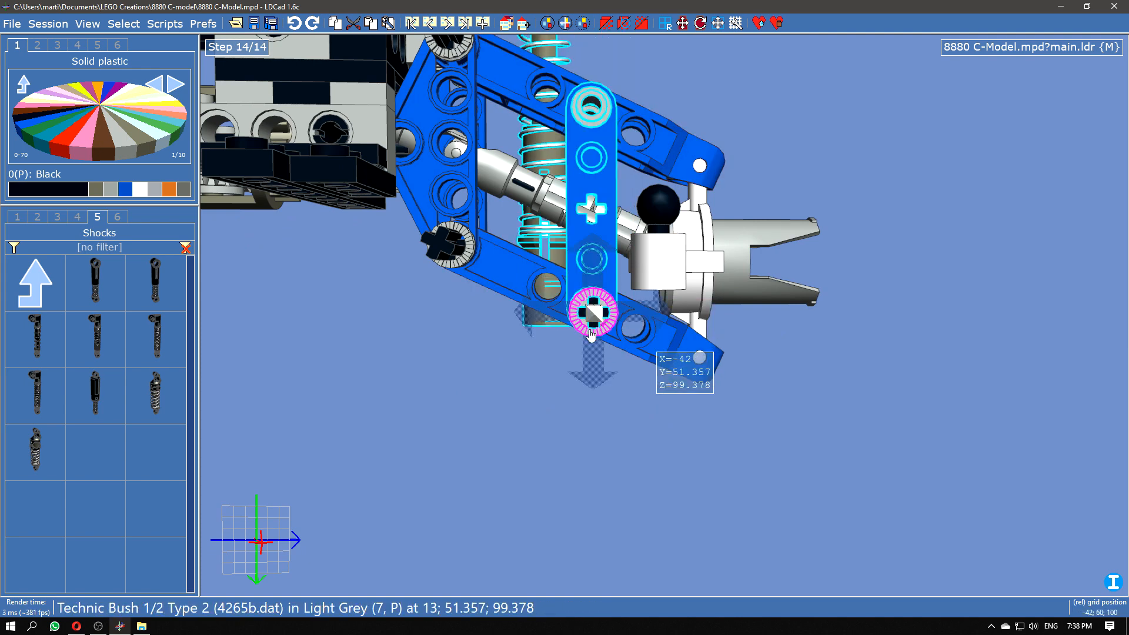
Step: Examine the front axle's universal joint and its fit between the blue suspension arms from several angles
{"action": "right_click_drag", "start_coordinate": [606, 223], "coordinate": [665, 354]}
{"action": "right_click_drag", "start_coordinate": [566, 337], "coordinate": [635, 182]}
{"action": "scroll", "coordinate": [635, 182], "scroll_direction": "up", "scroll_amount": 5}
{"action": "right_click_drag", "start_coordinate": [406, 241], "coordinate": [470, 264]}
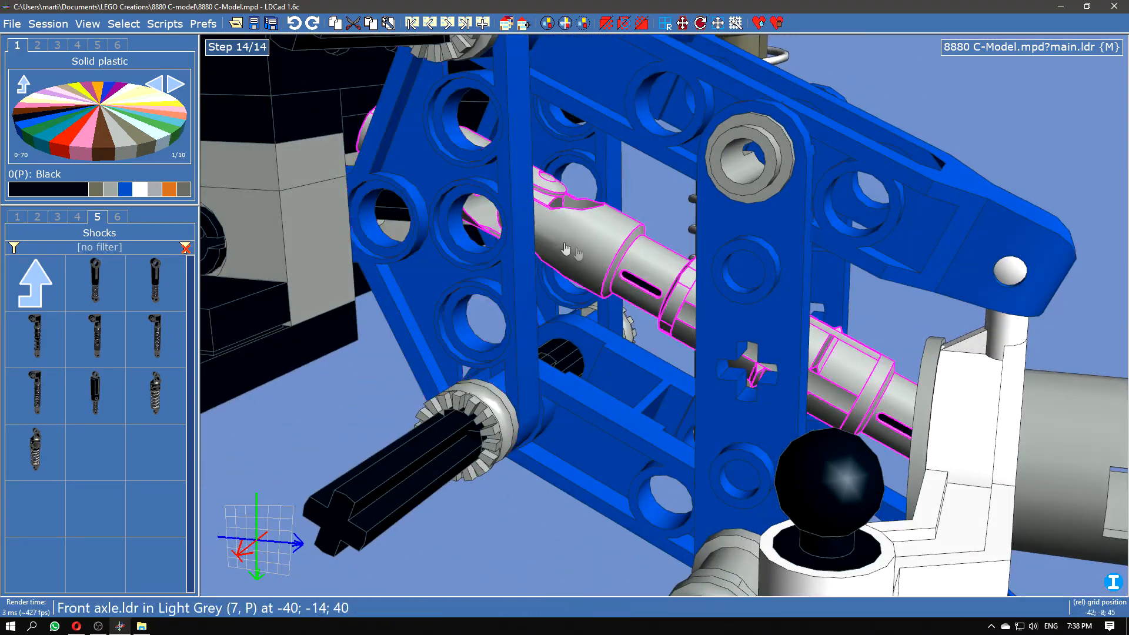
{"action": "right_click_drag", "start_coordinate": [391, 354], "coordinate": [354, 355]}
{"action": "left_click", "coordinate": [526, 226]}
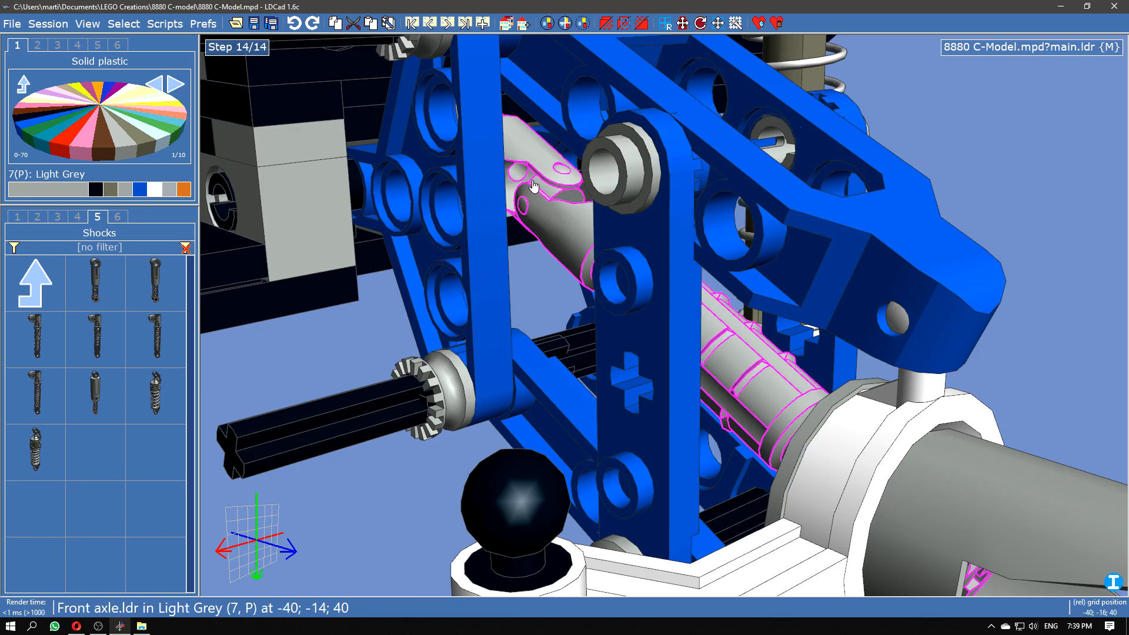
{"action": "right_click_drag", "start_coordinate": [352, 339], "coordinate": [310, 392]}
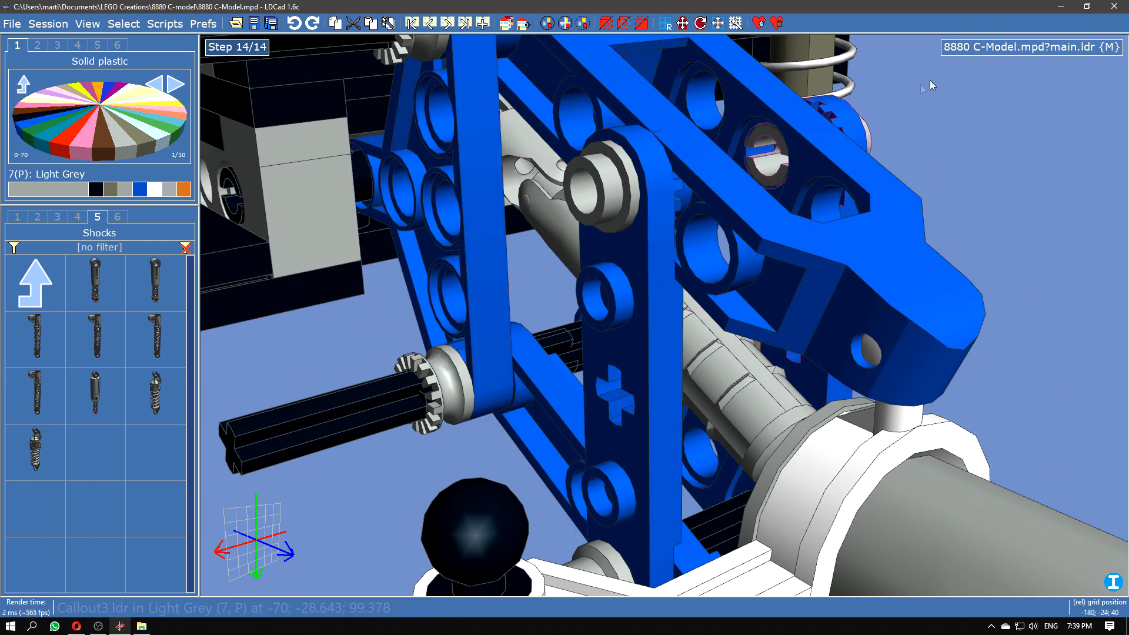
{"action": "mouse_move", "coordinate": [1008, 71]}
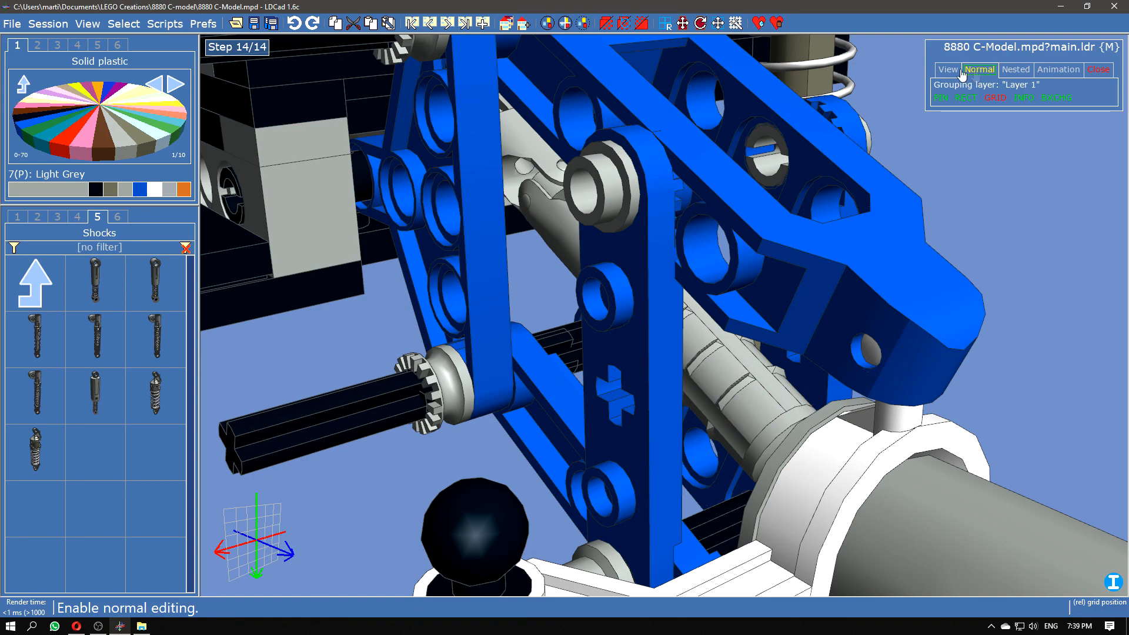
{"action": "left_click", "coordinate": [527, 208]}
{"action": "right_click_drag", "start_coordinate": [524, 298], "coordinate": [585, 262]}
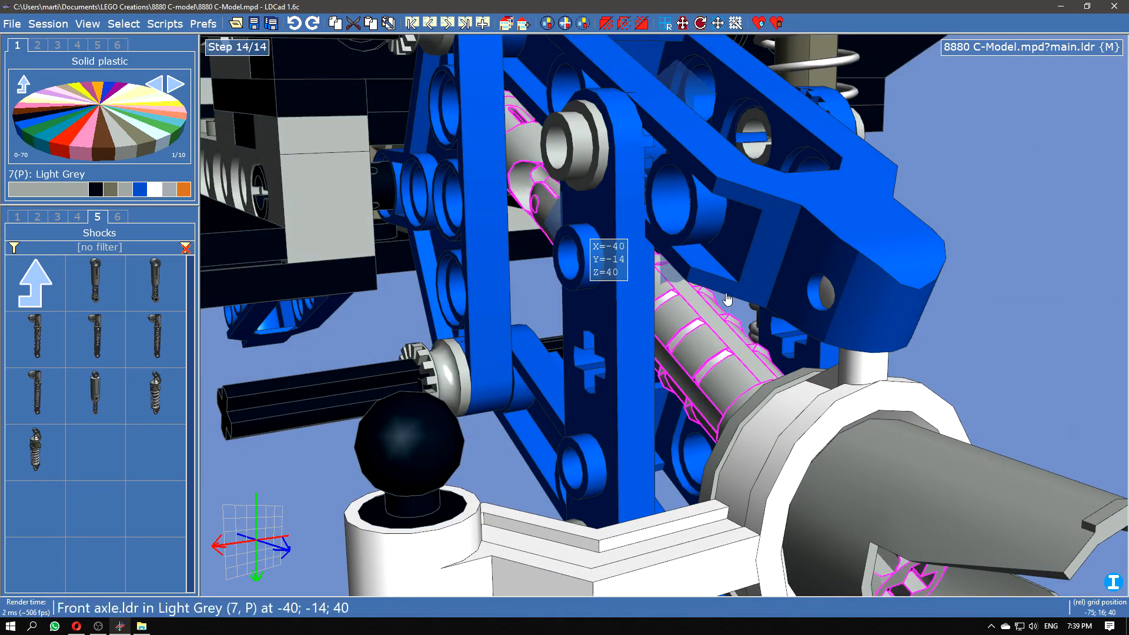
Step: Turn on nested editing with the front axle selected
{"action": "mouse_move", "coordinate": [1013, 65]}
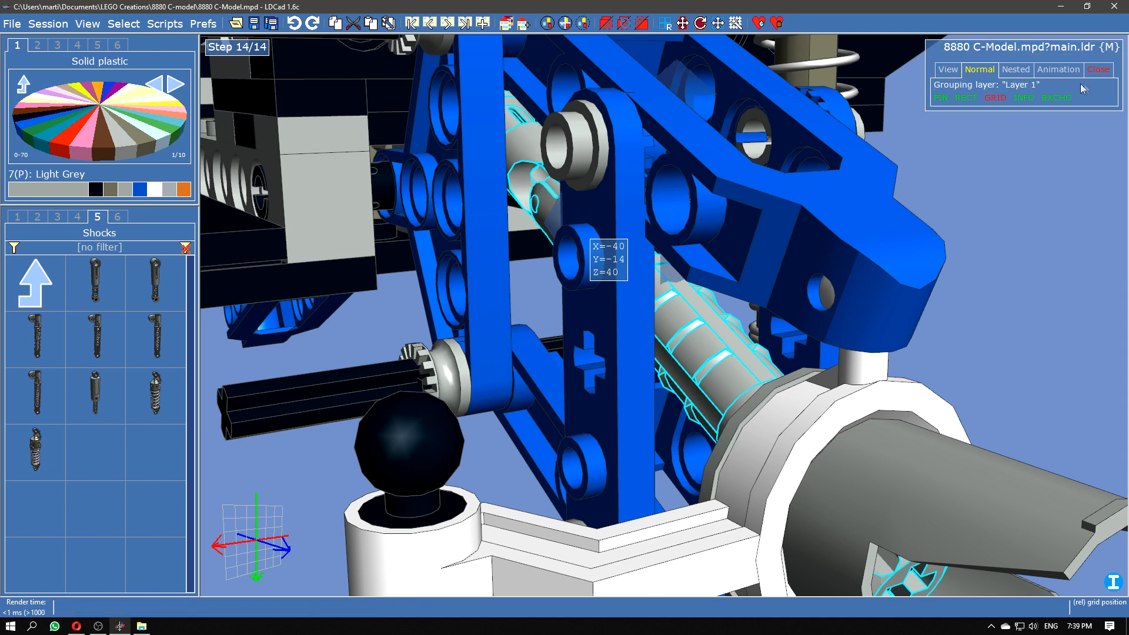
{"action": "left_click", "coordinate": [1016, 70]}
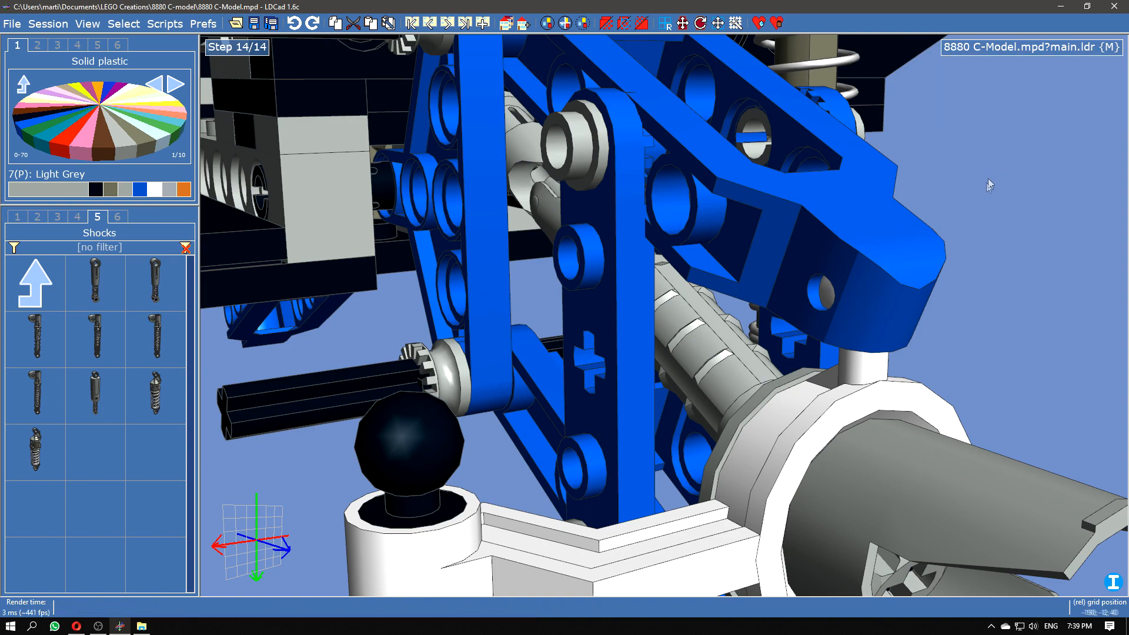
{"action": "right_click_drag", "start_coordinate": [984, 209], "coordinate": [973, 231]}
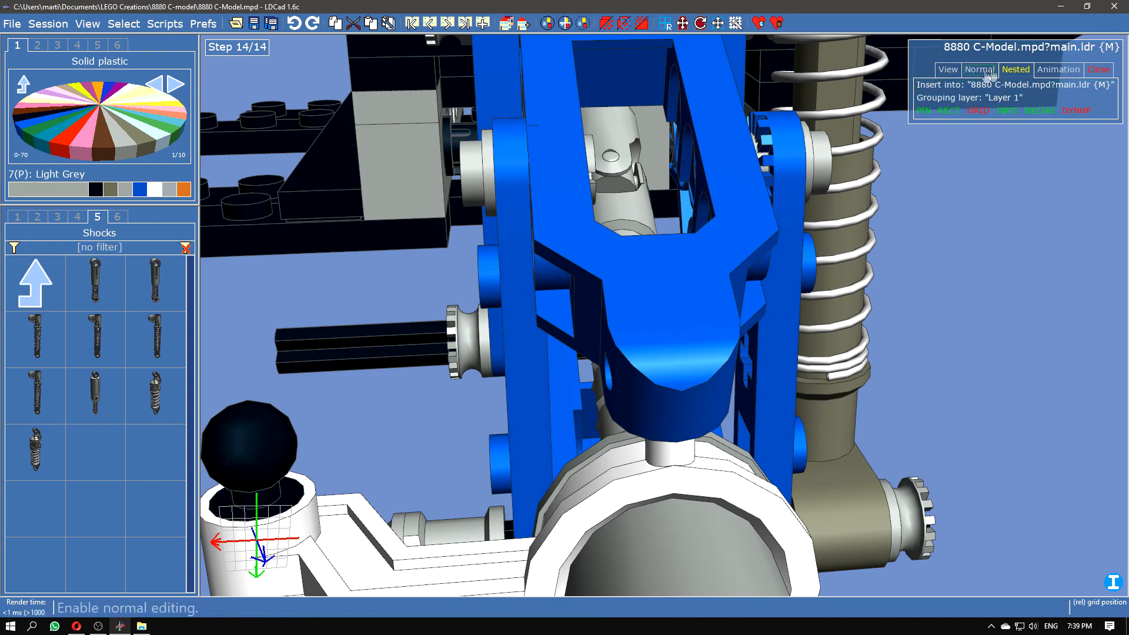
Step: Select the shock absorber, lift arms, bushes and connectors beside the front suspension and shift them two grid steps along positive X
{"action": "left_click_drag", "start_coordinate": [412, 533], "coordinate": [418, 529]}
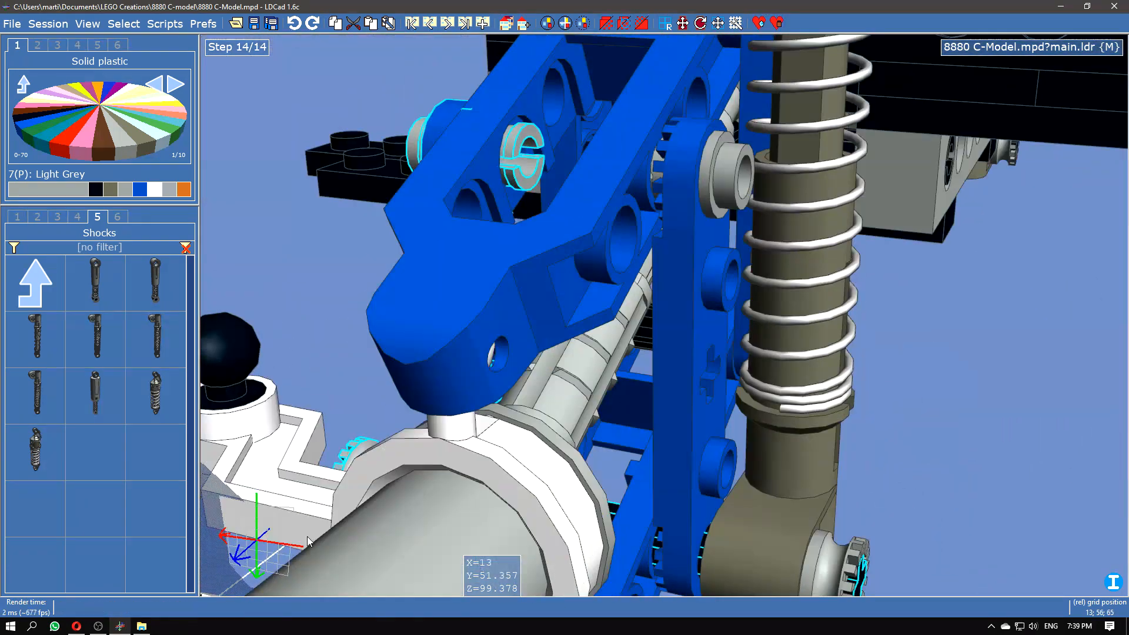
{"action": "left_click", "coordinate": [671, 545], "text": "ctrl"}
{"action": "left_click", "coordinate": [852, 550], "text": "ctrl"}
{"action": "left_click", "coordinate": [798, 540], "text": "ctrl"}
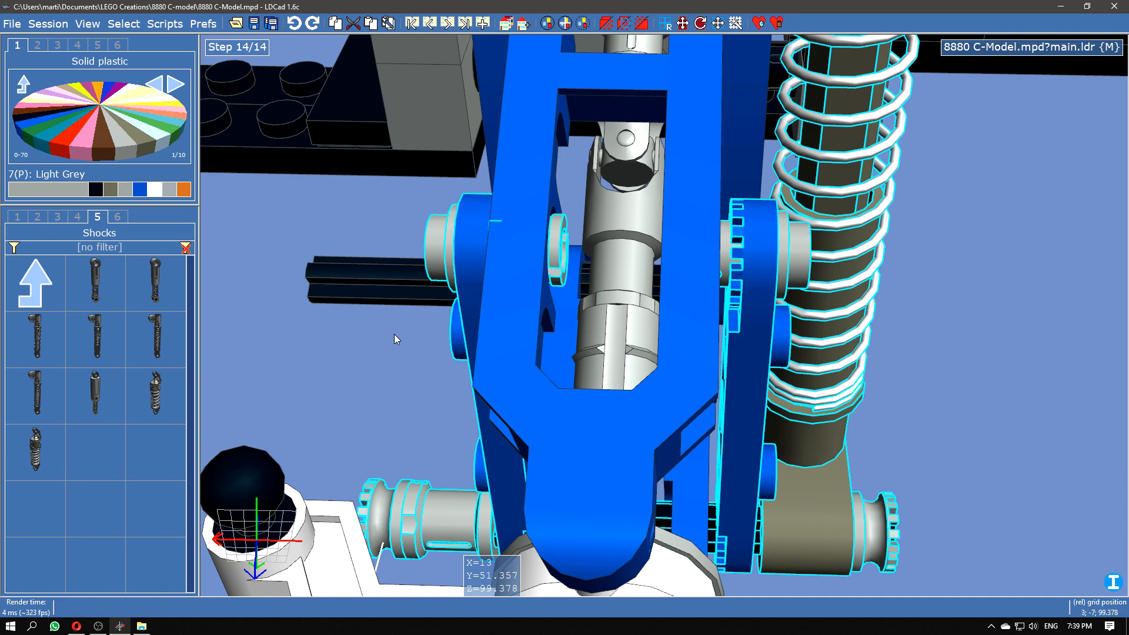
{"action": "key", "text": "Left"}
{"action": "key", "text": "Left"}
{"action": "left_click", "coordinate": [976, 301]}
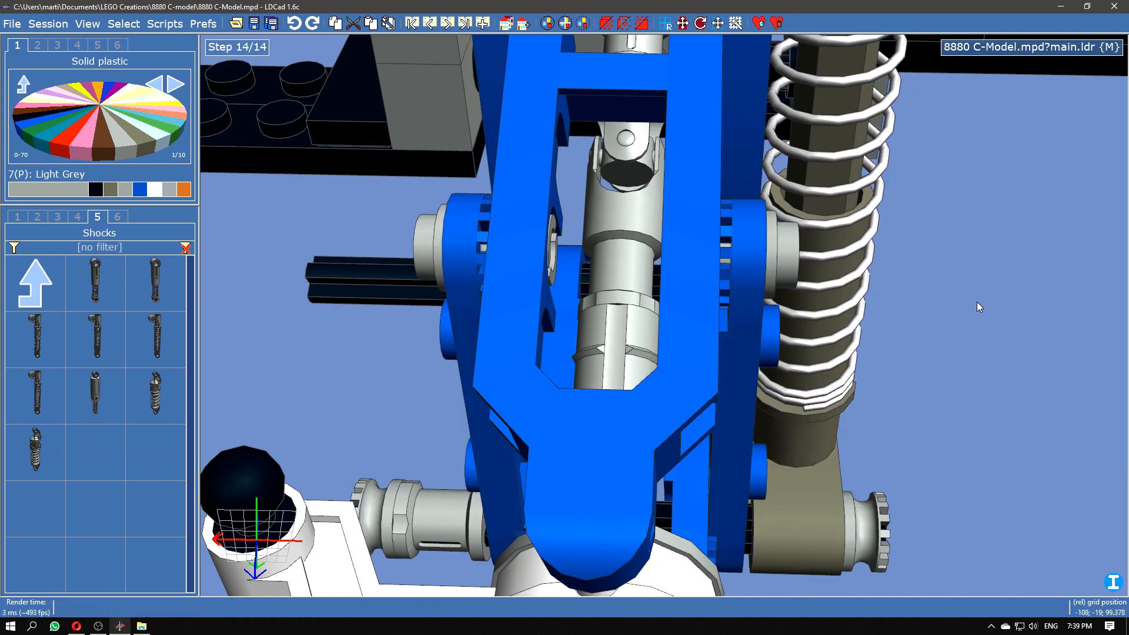
Step: Enable nested editing on the right front frame and select the black beam inside it
{"action": "right_click_drag", "start_coordinate": [976, 306], "coordinate": [994, 147]}
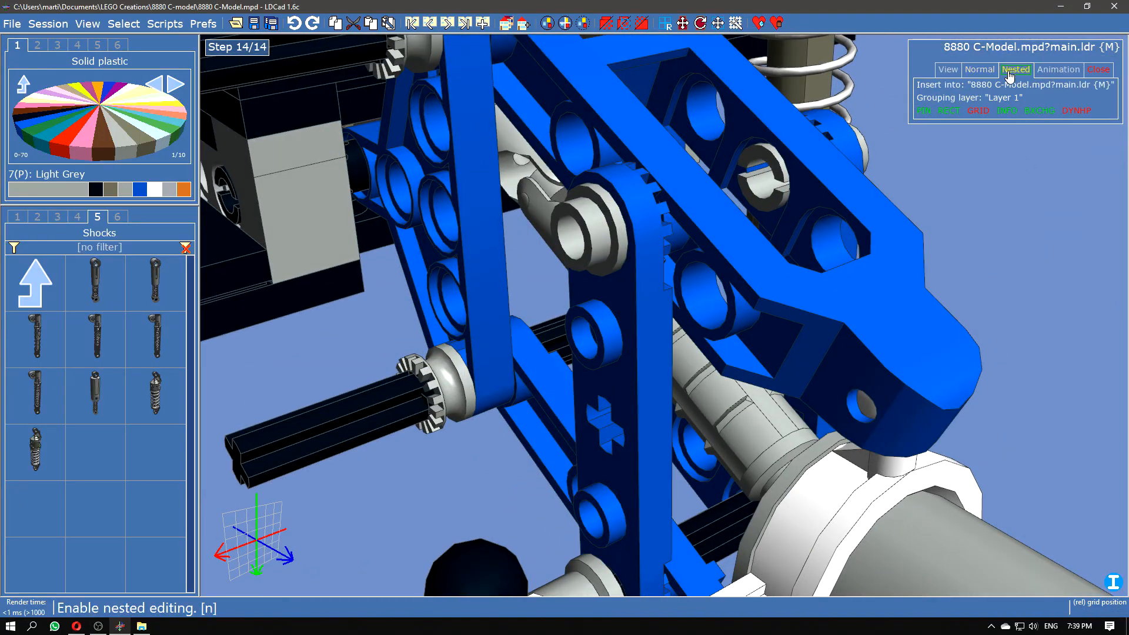
{"action": "right_click_drag", "start_coordinate": [955, 238], "coordinate": [941, 149]}
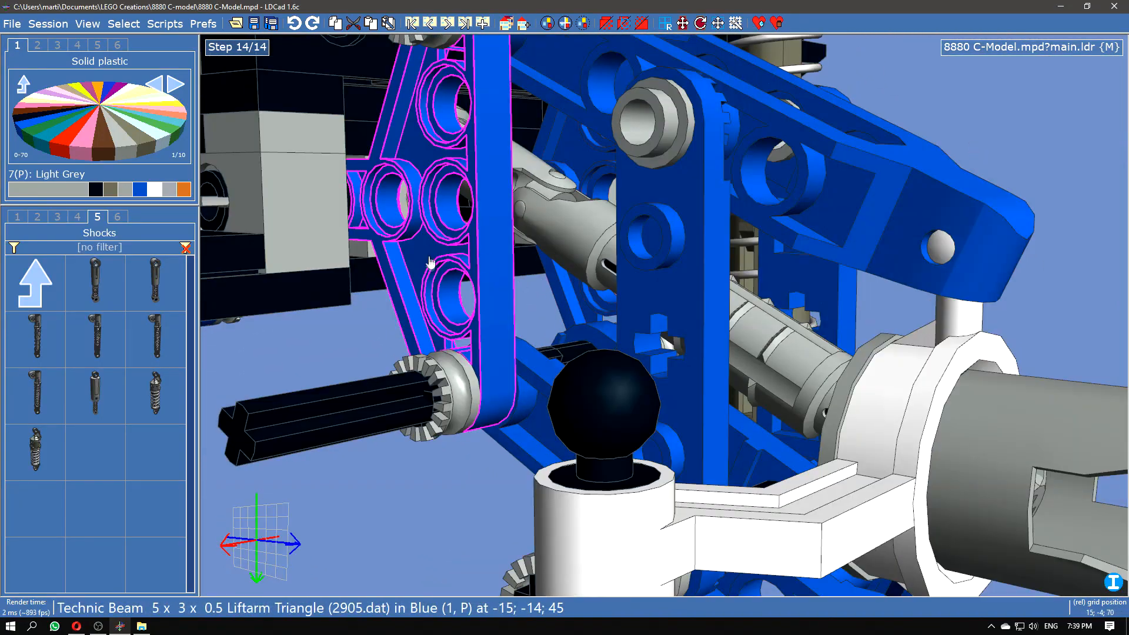
{"action": "scroll", "coordinate": [774, 351], "scroll_direction": "down", "scroll_amount": 5}
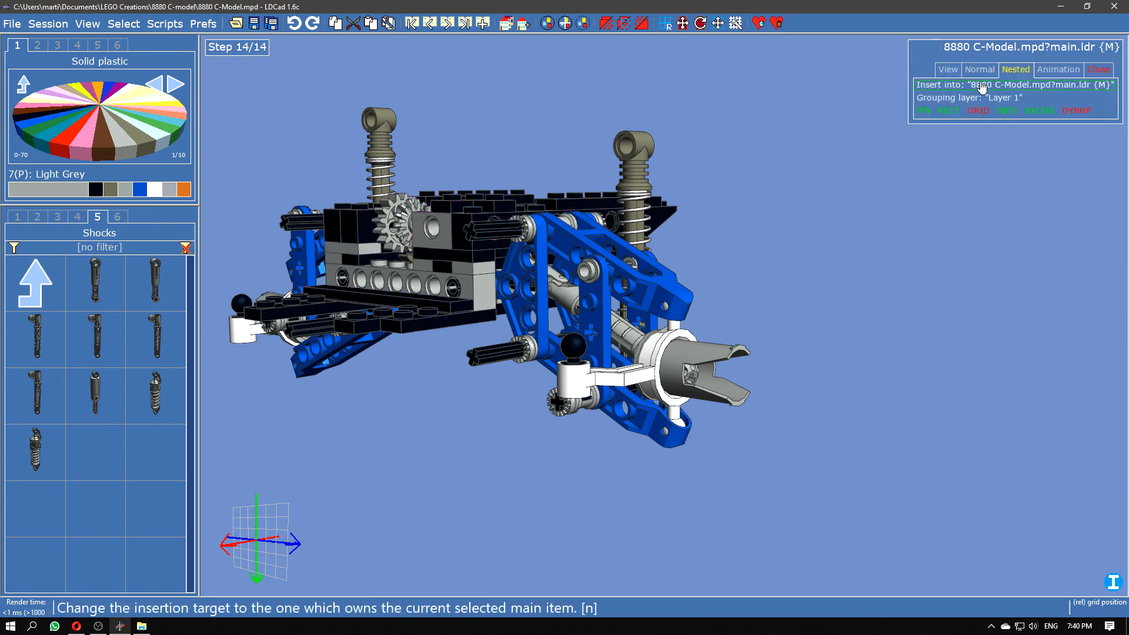
{"action": "mouse_move", "coordinate": [988, 58]}
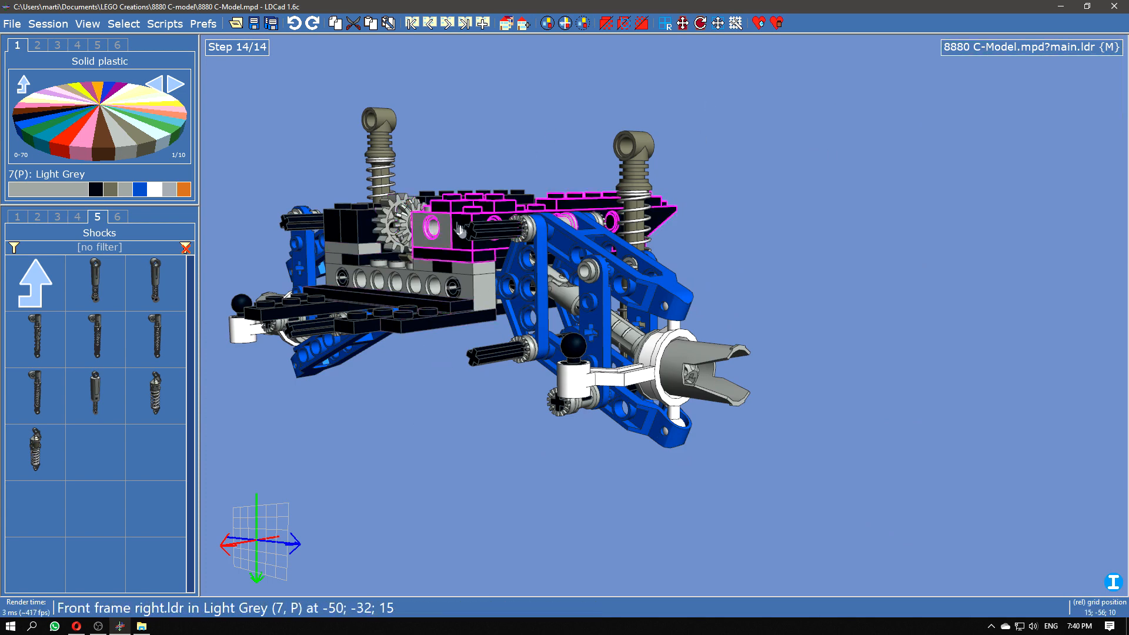
{"action": "right_click_drag", "start_coordinate": [439, 415], "coordinate": [466, 384]}
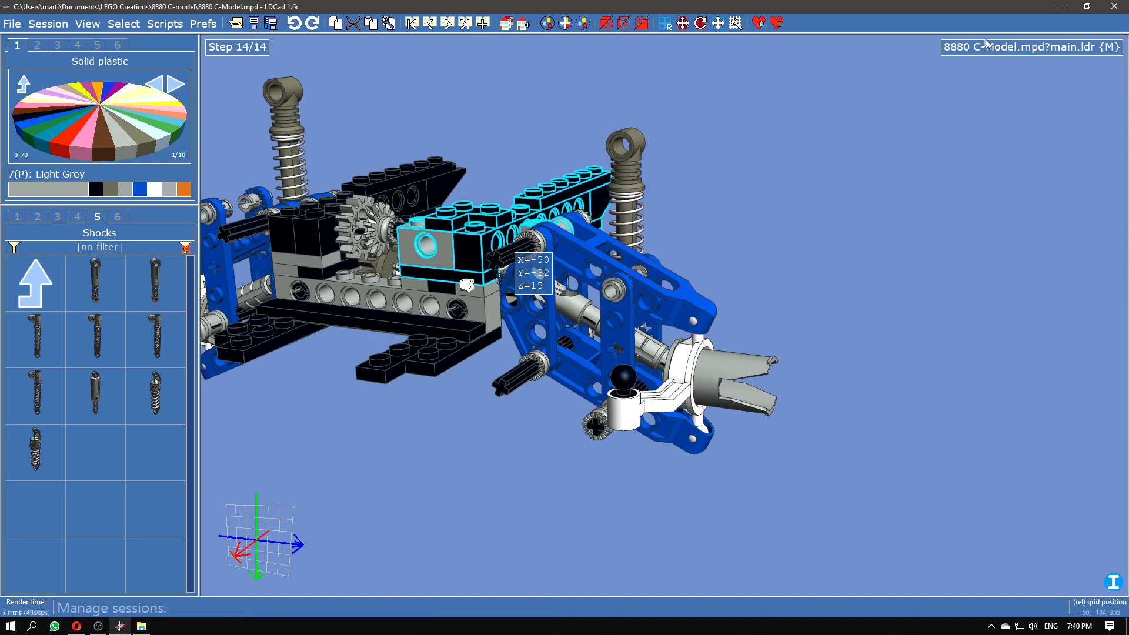
{"action": "mouse_move", "coordinate": [989, 44]}
{"action": "left_click", "coordinate": [1017, 70]}
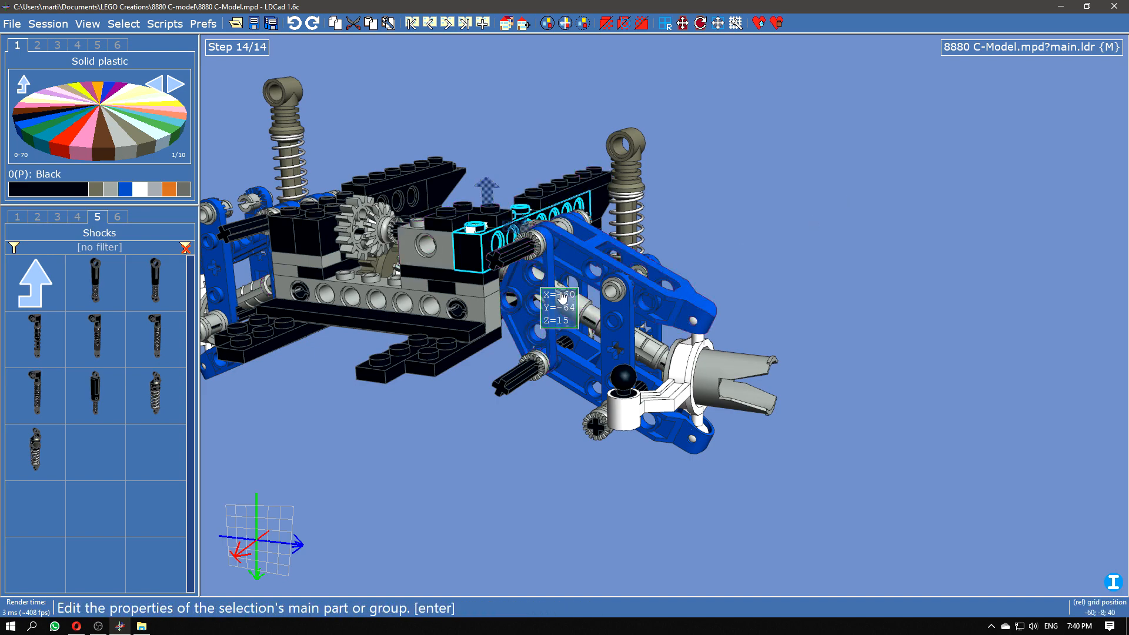
Step: Rotate the universal joint centre inside the front axle about the axle line
{"action": "scroll", "coordinate": [561, 297], "scroll_direction": "up", "scroll_amount": 5}
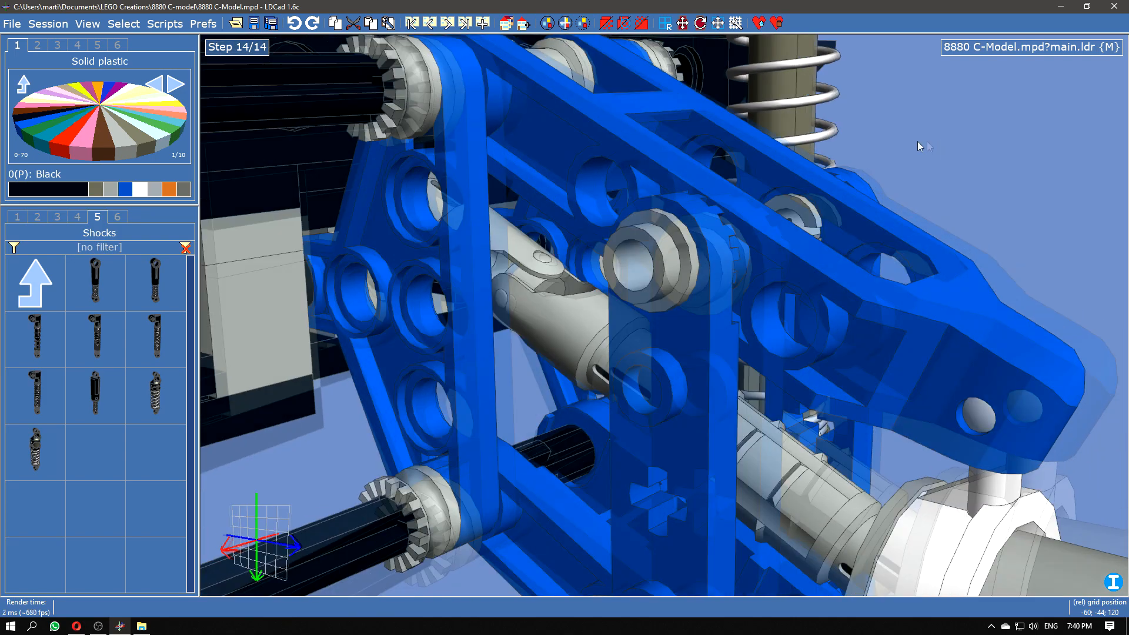
{"action": "right_click_drag", "start_coordinate": [920, 147], "coordinate": [791, 179]}
{"action": "right_click_drag", "start_coordinate": [967, 217], "coordinate": [559, 282]}
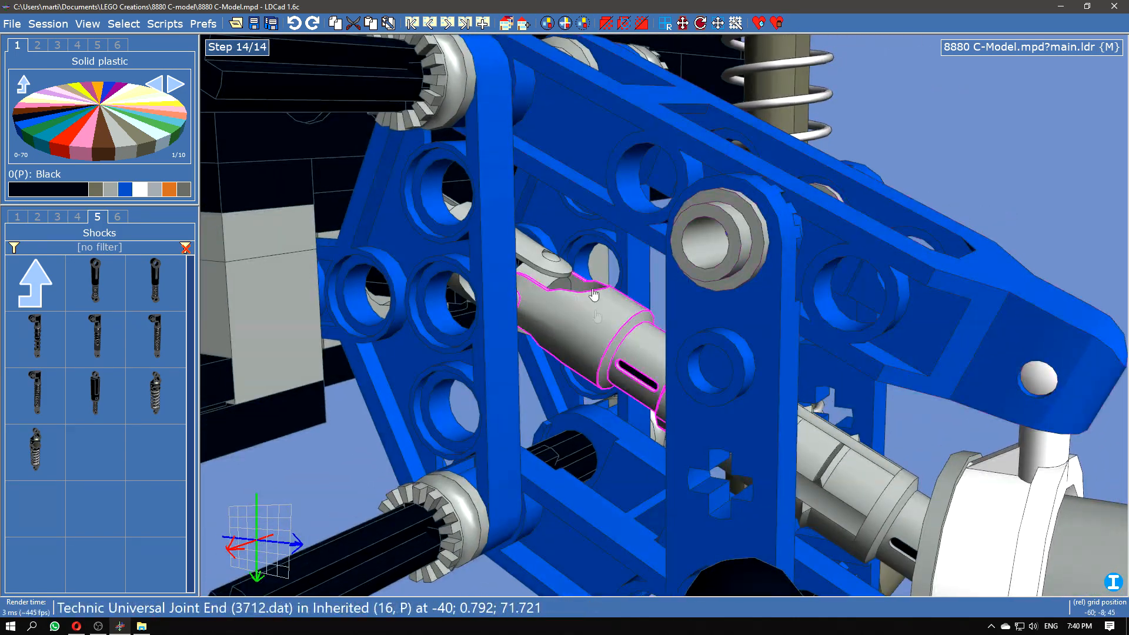
{"action": "left_click", "coordinate": [536, 283]}
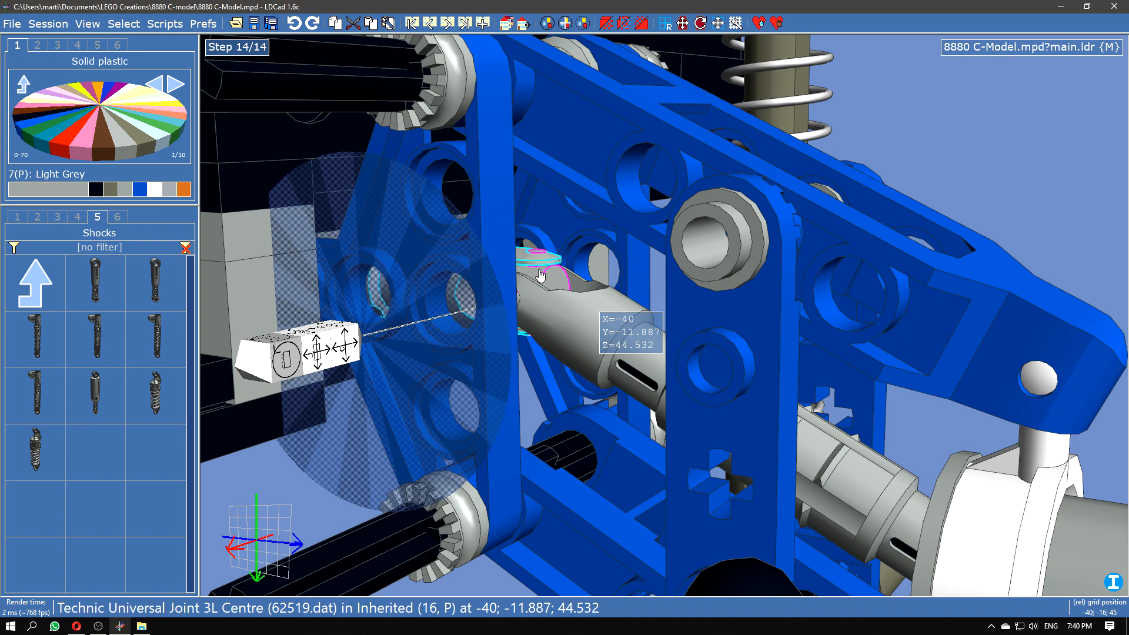
{"action": "key", "text": "Escape"}
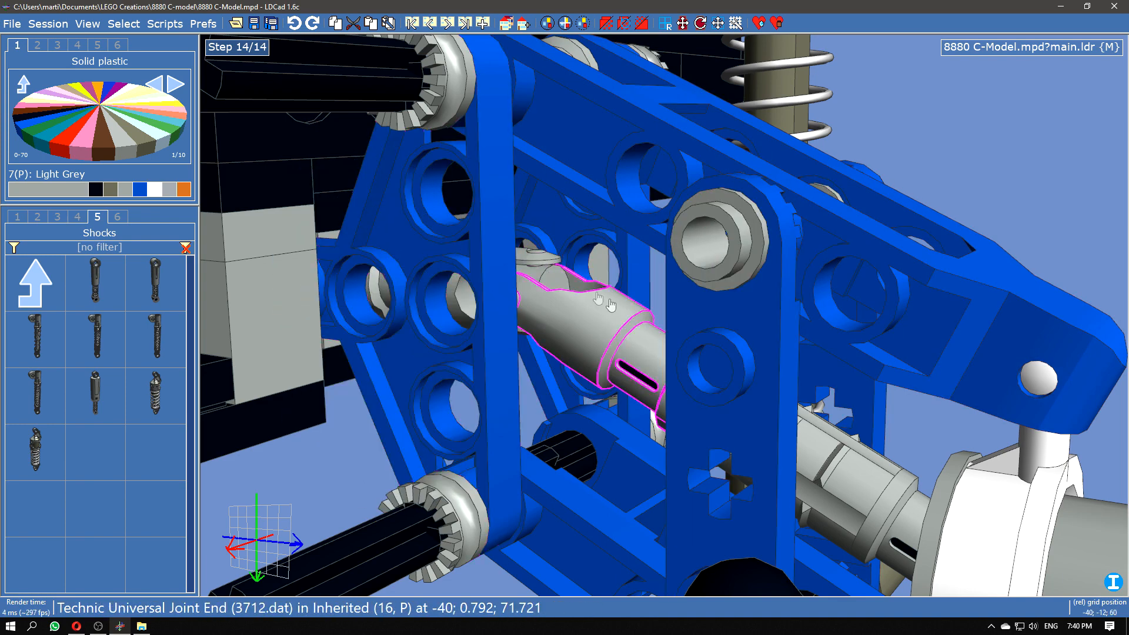
Step: Return to normal editing and move the whole front axle to -40; -16.113; 40.468
{"action": "right_click_drag", "start_coordinate": [658, 281], "coordinate": [595, 282]}
{"action": "mouse_move", "coordinate": [1017, 54]}
{"action": "left_click", "coordinate": [980, 69]}
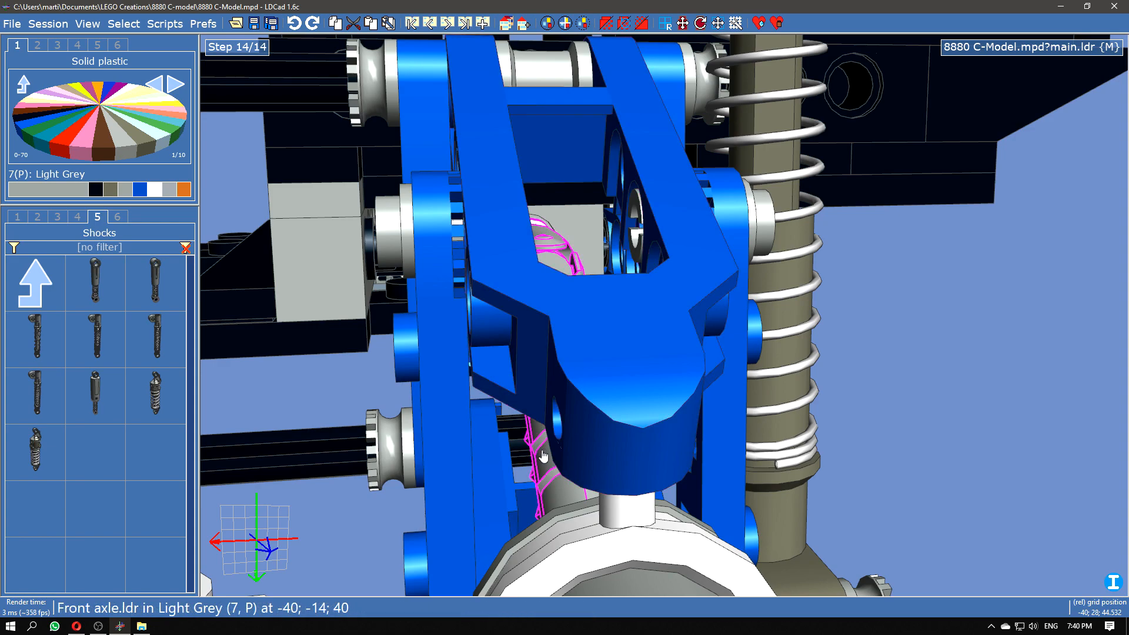
{"action": "left_click", "coordinate": [564, 247]}
{"action": "right_click_drag", "start_coordinate": [984, 357], "coordinate": [1026, 333]}
{"action": "left_click_drag", "start_coordinate": [534, 290], "coordinate": [516, 272]}
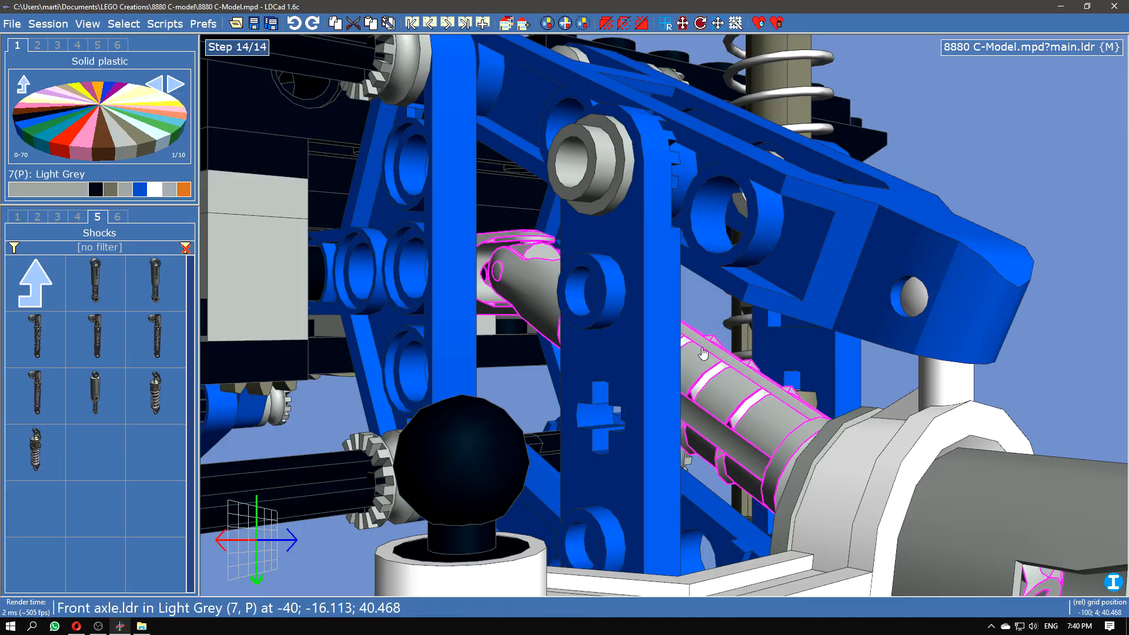
Step: Move the front axle on the opposite side to -40; -16.113; -150.468 and check its fit in the suspension
{"action": "right_click_drag", "start_coordinate": [882, 176], "coordinate": [988, 204]}
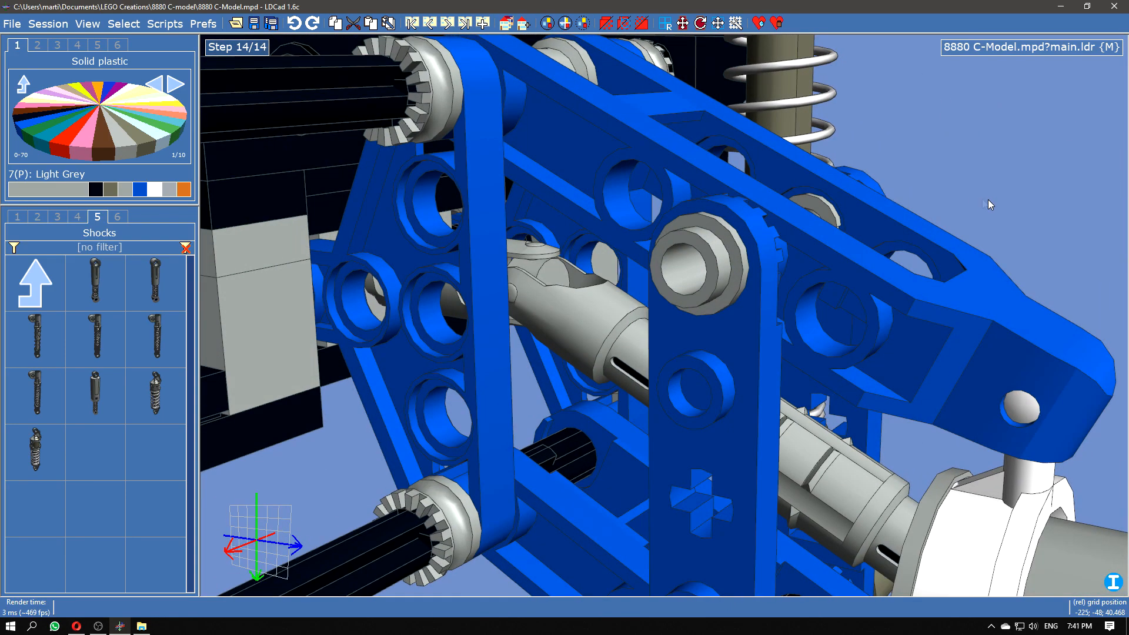
{"action": "scroll", "coordinate": [540, 309], "scroll_direction": "down", "scroll_amount": 3}
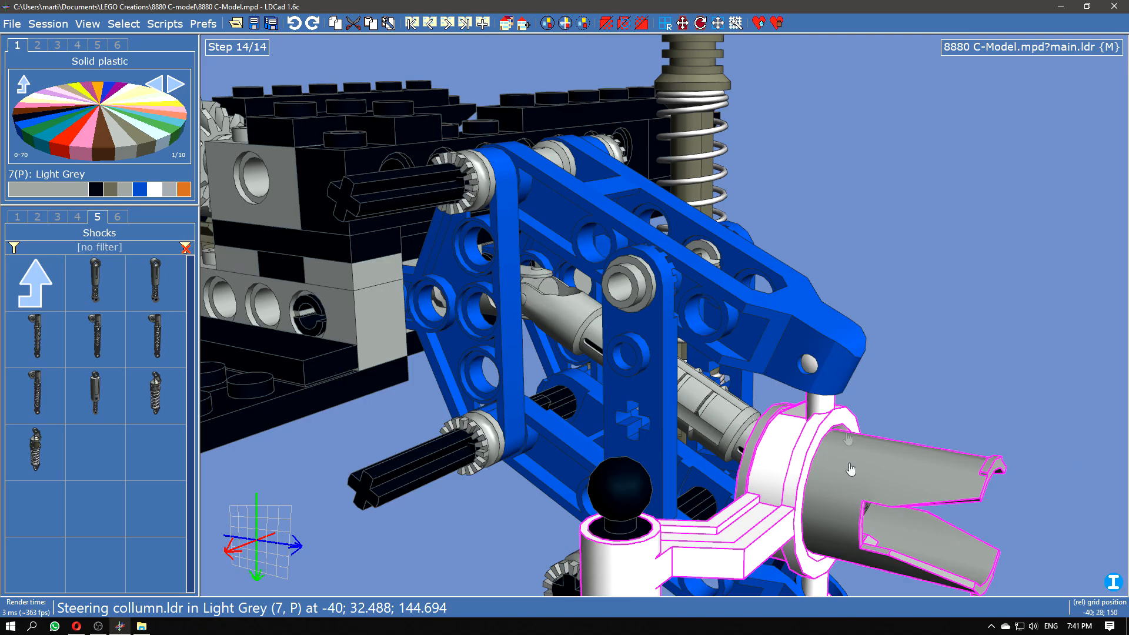
{"action": "right_click_drag", "start_coordinate": [379, 420], "coordinate": [803, 232]}
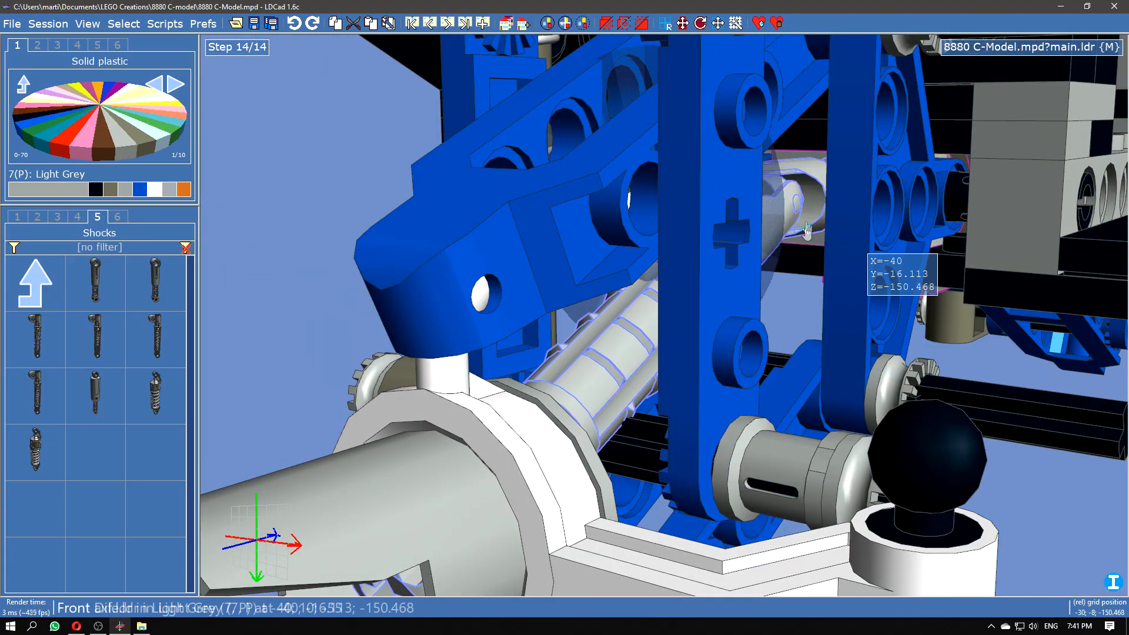
{"action": "scroll", "coordinate": [881, 373], "scroll_direction": "up", "scroll_amount": 10}
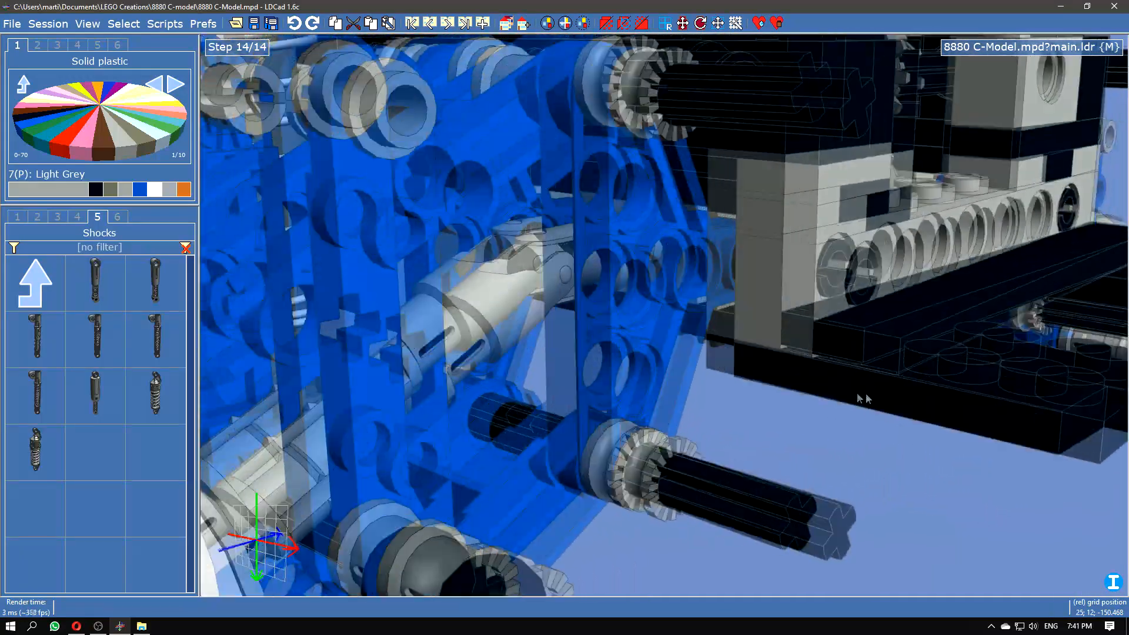
{"action": "mouse_move", "coordinate": [864, 399]}
{"action": "right_mouse_down"}
{"action": "mouse_move", "coordinate": [880, 387]}
{"action": "mouse_move", "coordinate": [853, 382]}
{"action": "mouse_move", "coordinate": [896, 372]}
{"action": "mouse_move", "coordinate": [851, 391]}
{"action": "right_mouse_up"}
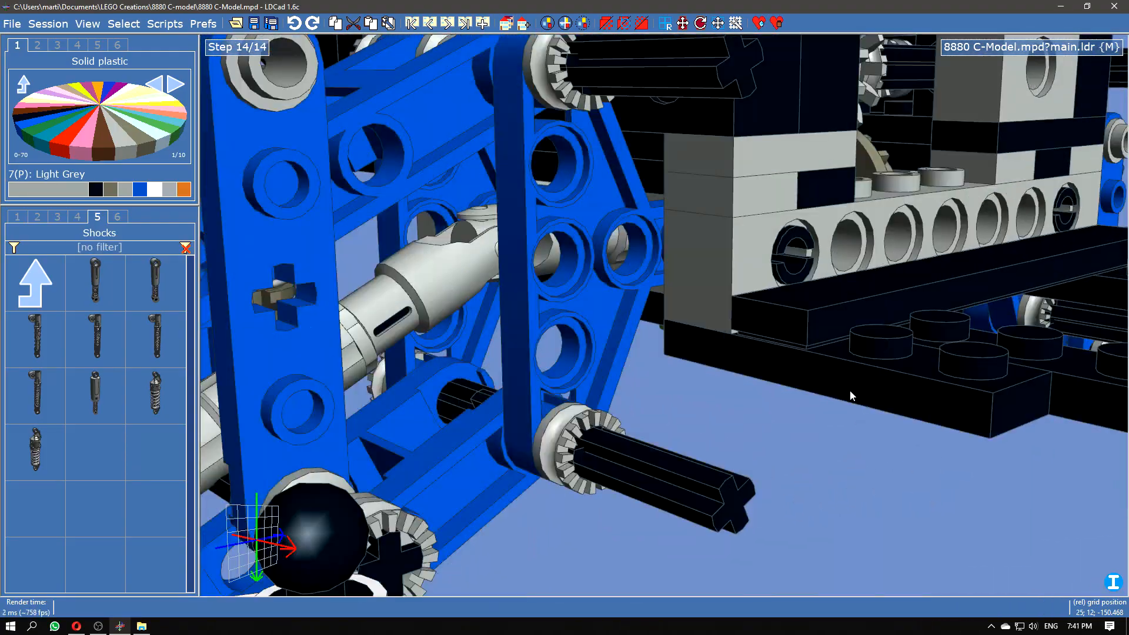
{"action": "right_click_drag", "start_coordinate": [671, 381], "coordinate": [666, 406]}
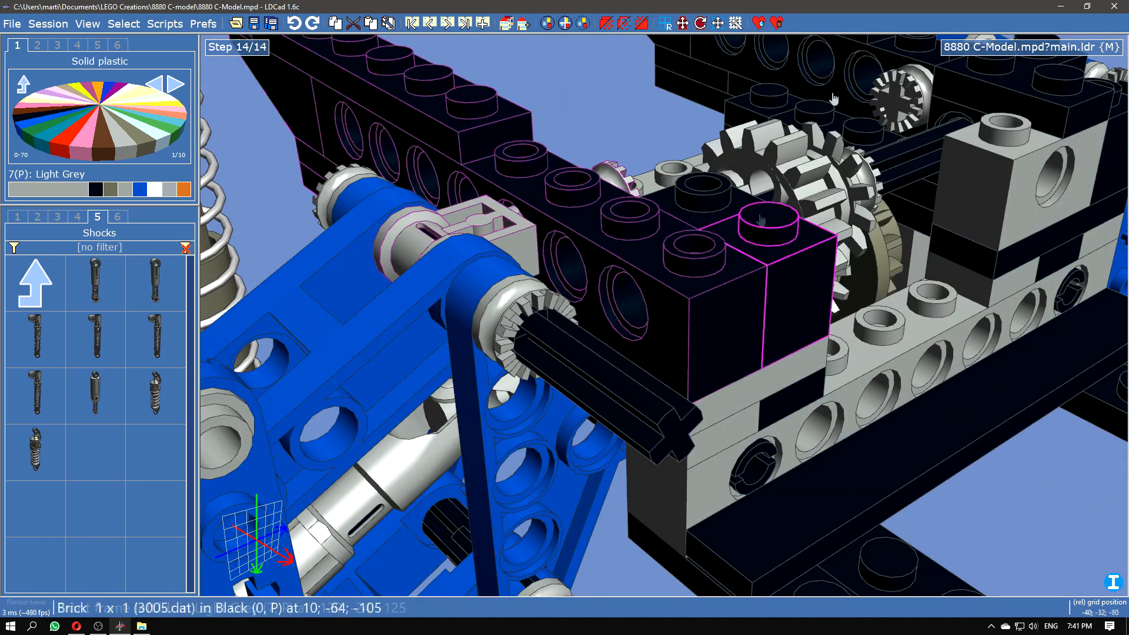
Step: Select the front shock absorbers' spring end group and lower it to Y -102
{"action": "mouse_move", "coordinate": [1013, 55]}
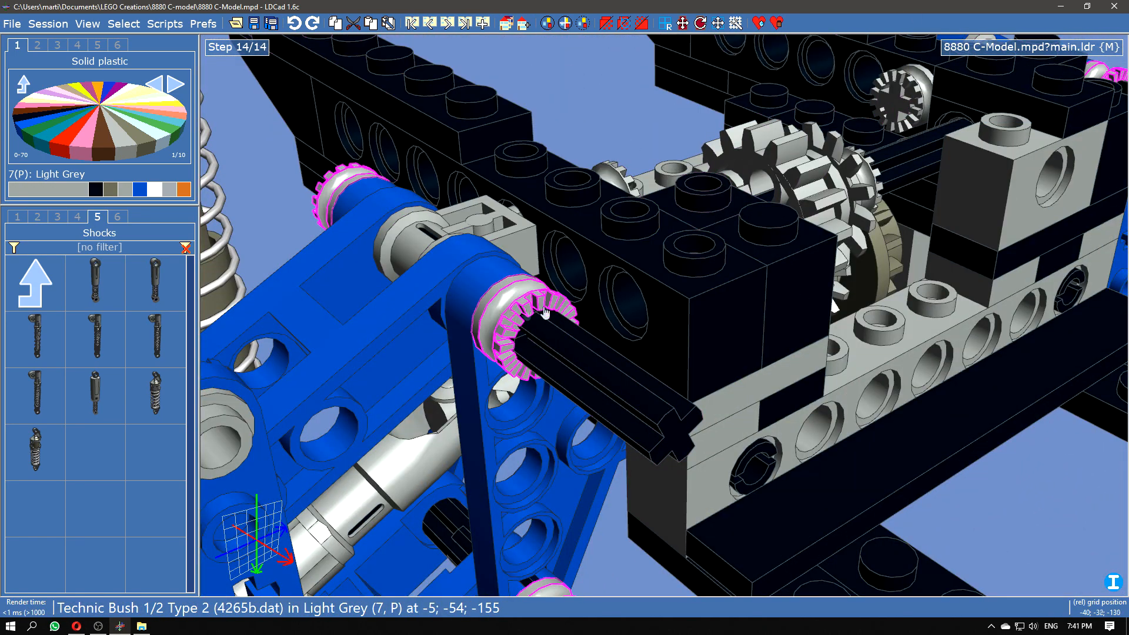
{"action": "scroll", "coordinate": [527, 313], "scroll_direction": "down", "scroll_amount": 5}
{"action": "left_click", "coordinate": [404, 134]}
{"action": "right_click_drag", "start_coordinate": [294, 238], "coordinate": [295, 277]}
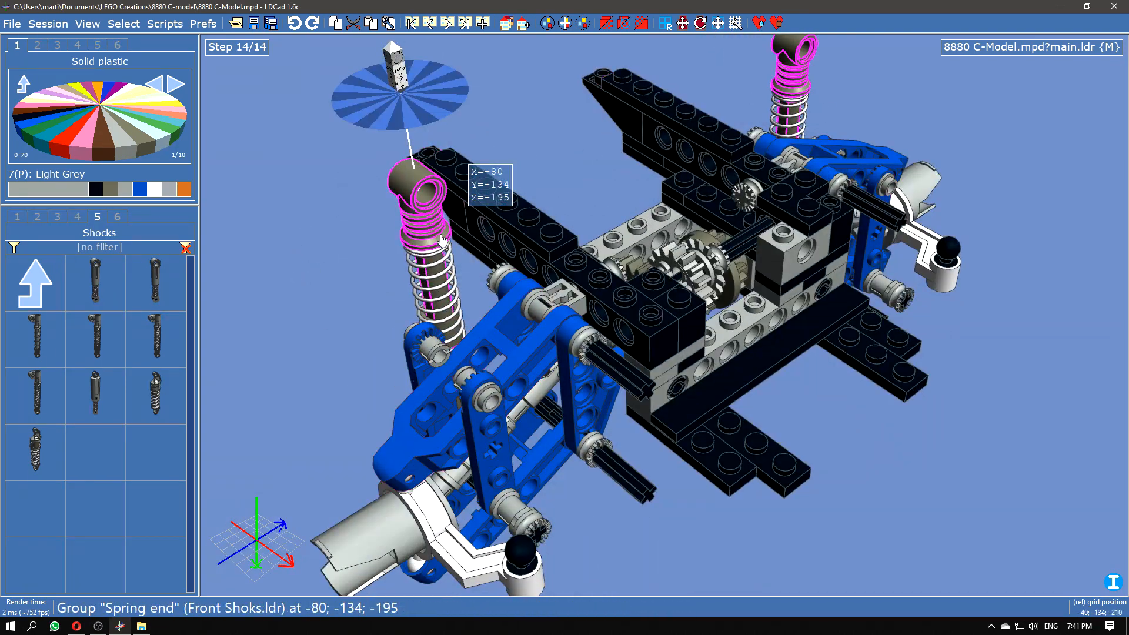
{"action": "right_click_drag", "start_coordinate": [414, 209], "coordinate": [347, 253]}
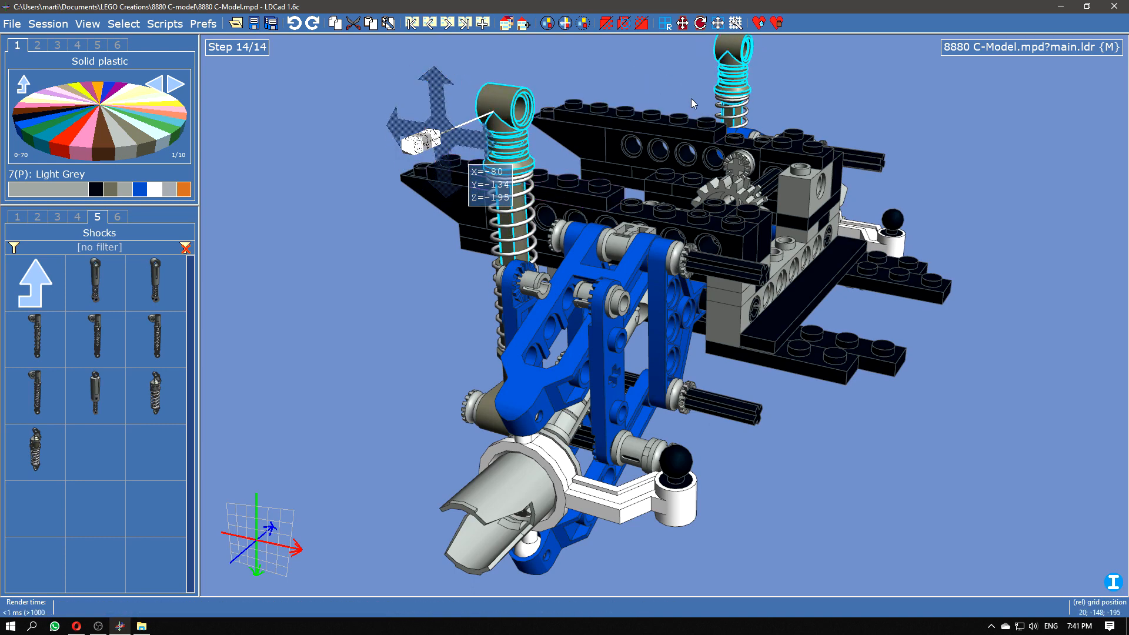
{"action": "left_click_drag", "start_coordinate": [440, 101], "coordinate": [443, 165]}
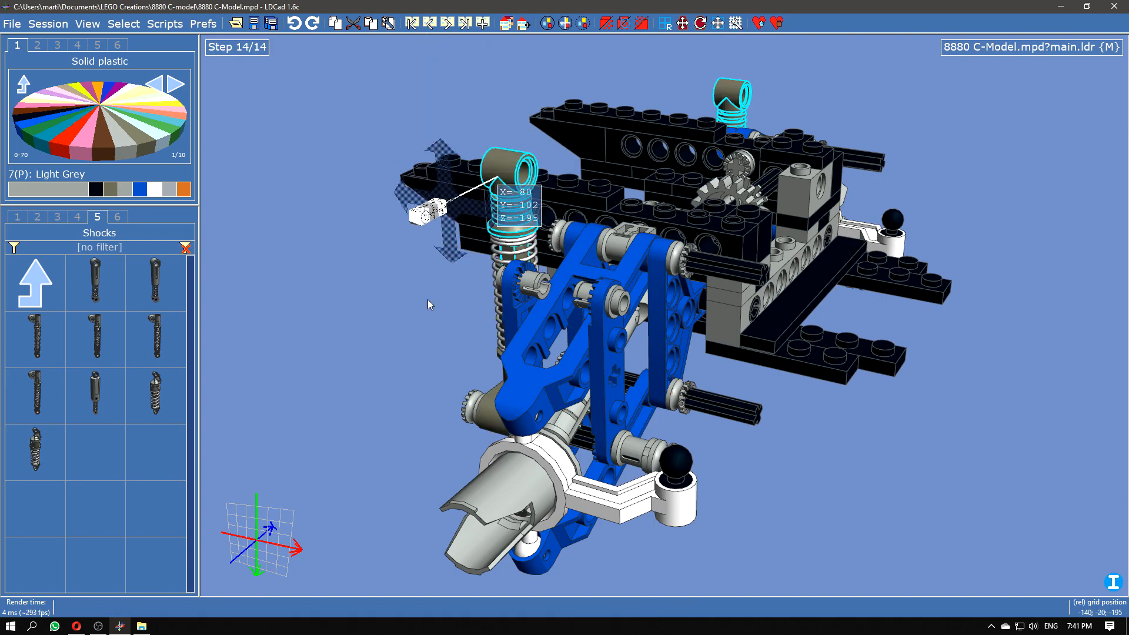
Step: Lower the shock absorbers' spring end further to Y -86
{"action": "left_click_drag", "start_coordinate": [410, 359], "coordinate": [418, 359]}
{"action": "right_click_drag", "start_coordinate": [411, 360], "coordinate": [459, 355]}
{"action": "mouse_move", "coordinate": [580, 414]}
{"action": "right_mouse_down"}
{"action": "mouse_move", "coordinate": [545, 433]}
{"action": "mouse_move", "coordinate": [579, 426]}
{"action": "right_mouse_up"}
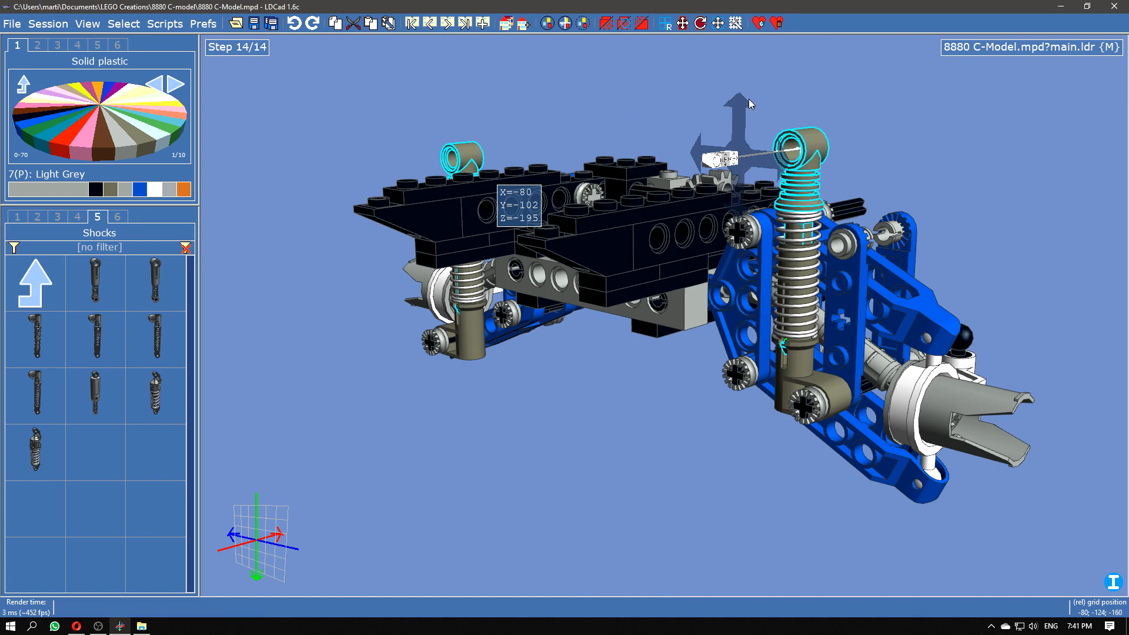
{"action": "left_click_drag", "start_coordinate": [749, 108], "coordinate": [747, 138]}
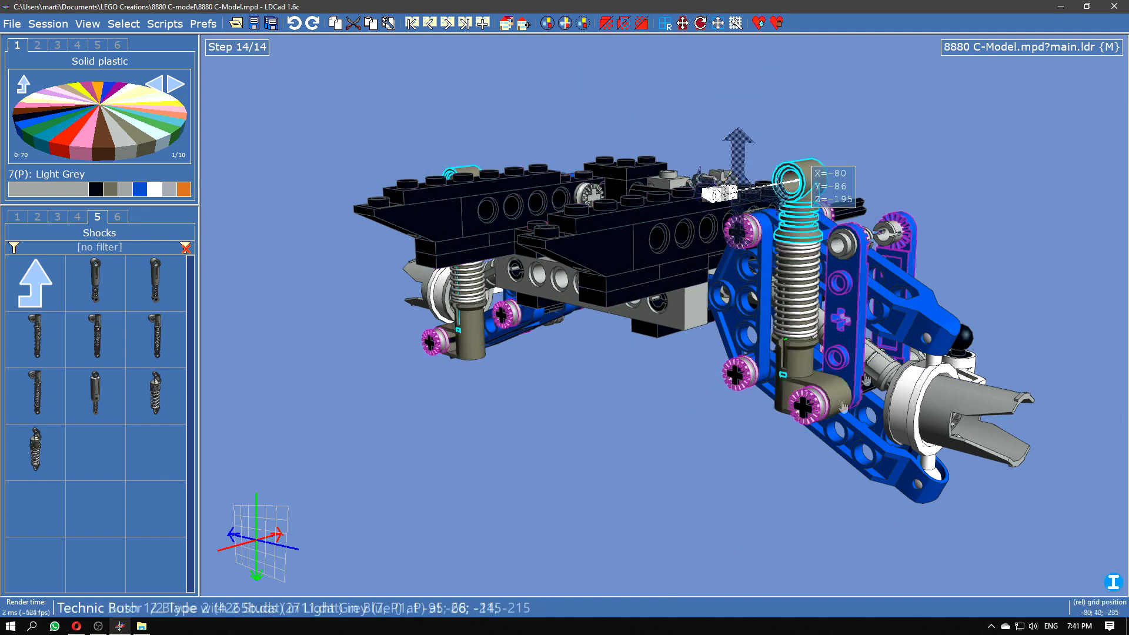
Step: Try rotating the shock absorbers' lower cylinder ends about their mounting pivot, and undo the rotation
{"action": "left_click", "coordinate": [847, 416]}
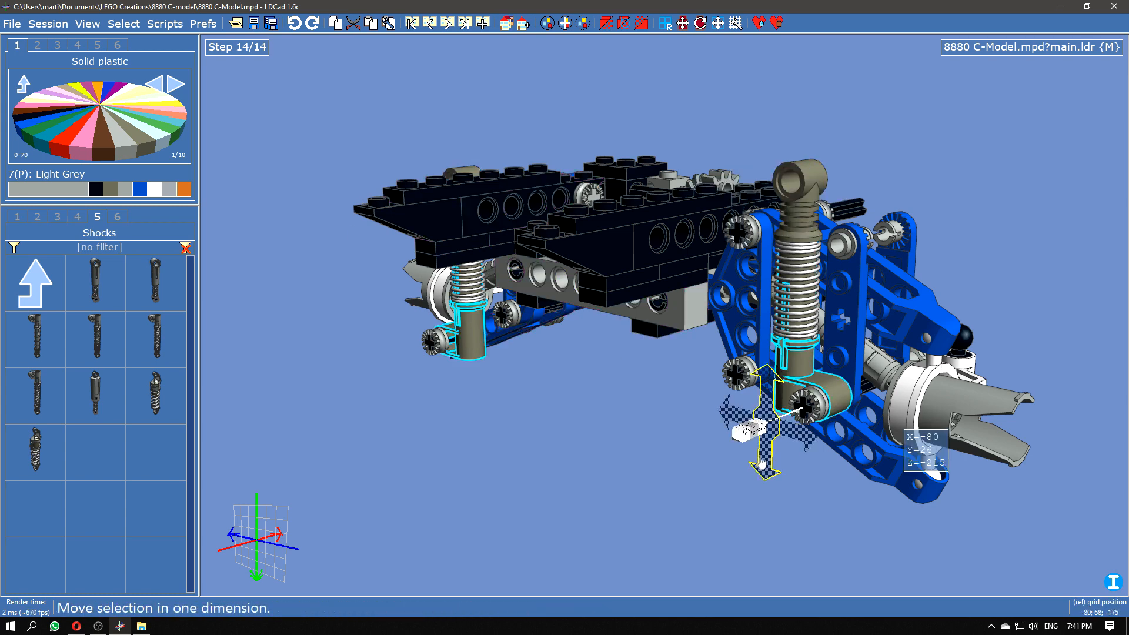
{"action": "left_click_drag", "start_coordinate": [763, 449], "coordinate": [617, 519]}
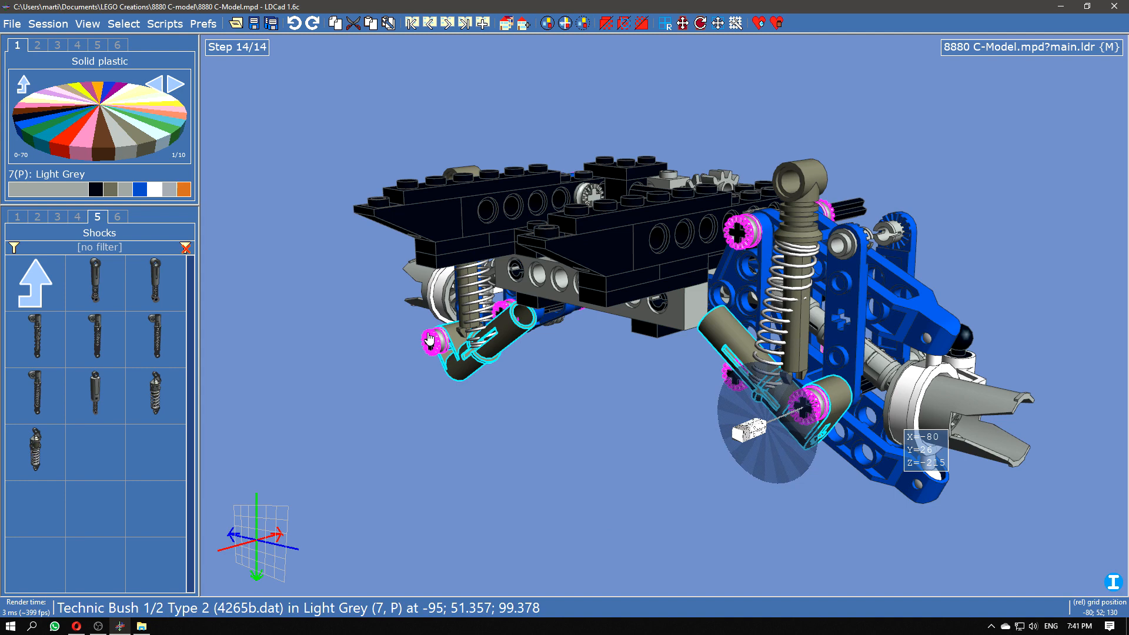
{"action": "key", "text": "ctrl+z"}
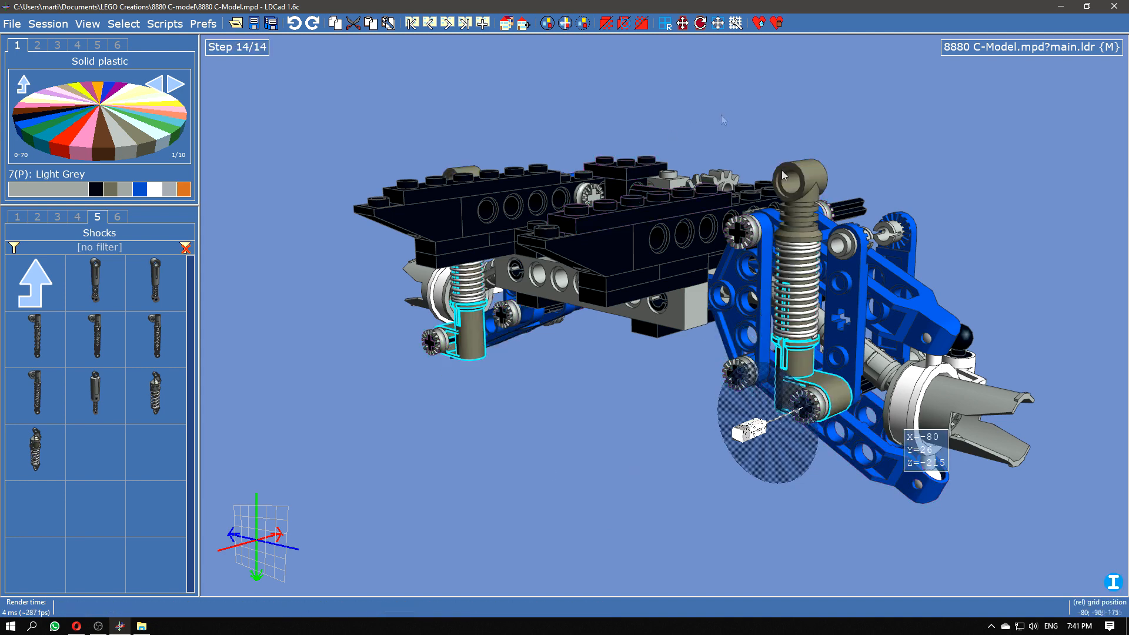
Step: Select the front shock absorbers' spring end group and raise it to Y -134
{"action": "left_click", "coordinate": [550, 463]}
{"action": "left_click", "coordinate": [822, 188]}
{"action": "left_click_drag", "start_coordinate": [734, 207], "coordinate": [731, 178]}
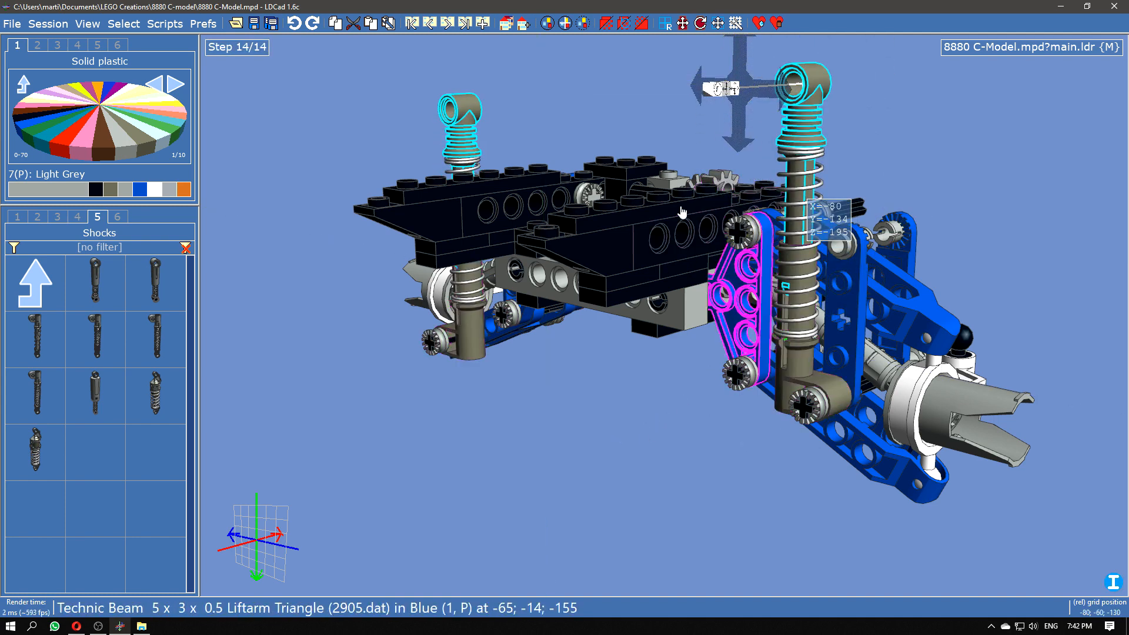
Step: Examine the extended shock absorbers and the suspension on both sides of the front frame from several angles
{"action": "left_click_drag", "start_coordinate": [765, 436], "coordinate": [602, 299]}
{"action": "left_click", "coordinate": [479, 137]}
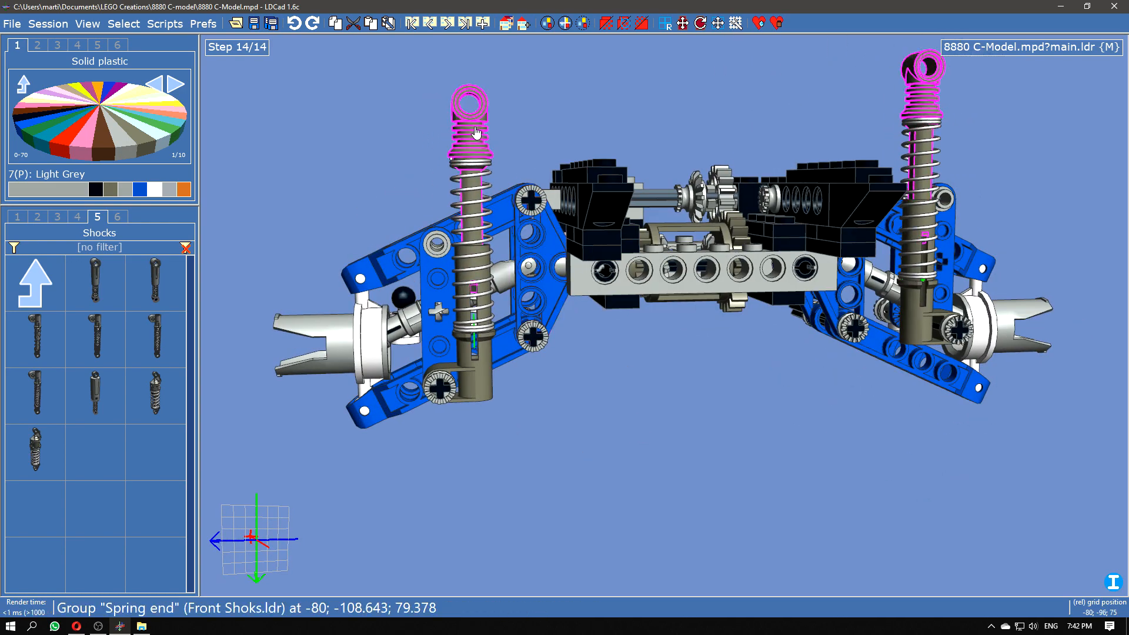
{"action": "left_click_drag", "start_coordinate": [706, 419], "coordinate": [735, 426]}
{"action": "right_click_drag", "start_coordinate": [735, 429], "coordinate": [547, 447]}
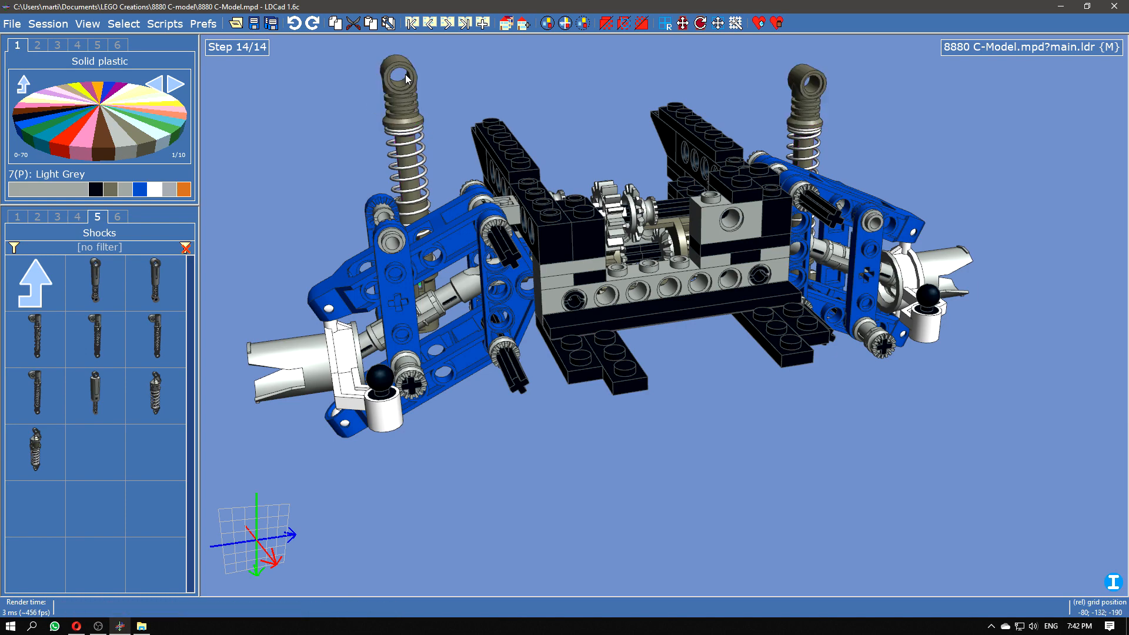
{"action": "mouse_move", "coordinate": [829, 121]}
{"action": "left_mouse_down"}
{"action": "mouse_move", "coordinate": [839, 139]}
{"action": "mouse_move", "coordinate": [837, 117]}
{"action": "left_mouse_up"}
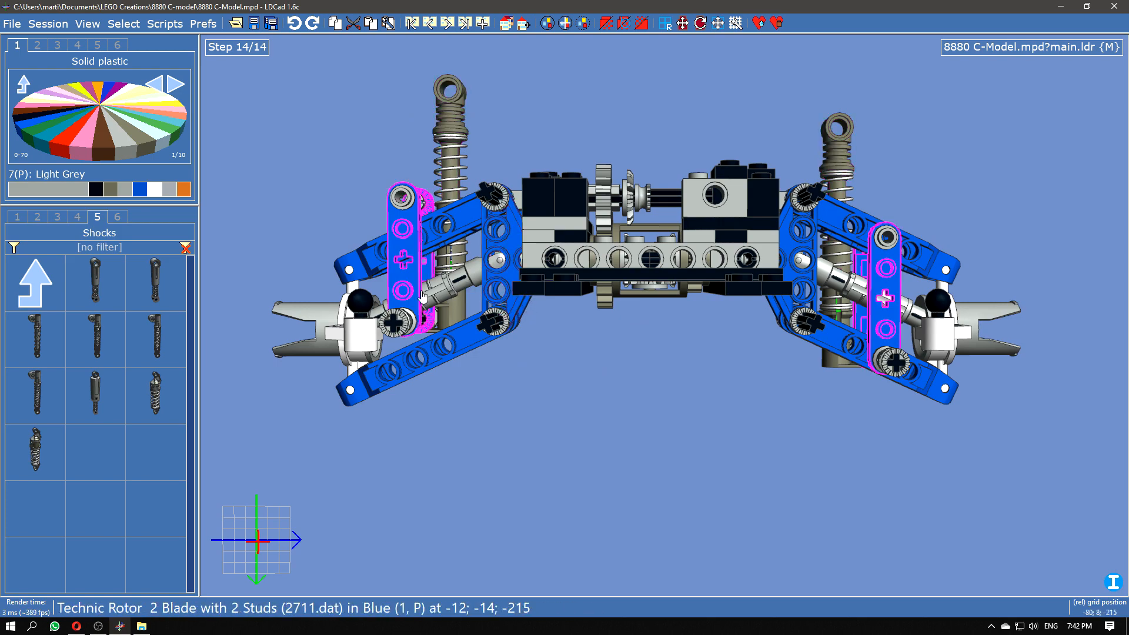
{"action": "left_click", "coordinate": [582, 353]}
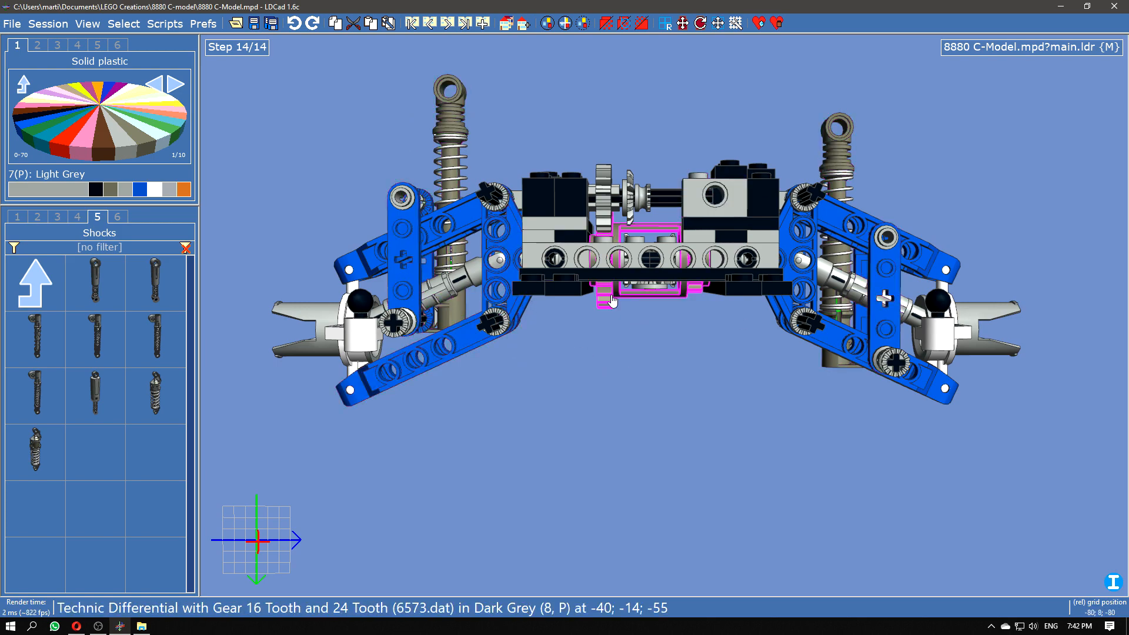
{"action": "right_click_drag", "start_coordinate": [613, 331], "coordinate": [663, 348]}
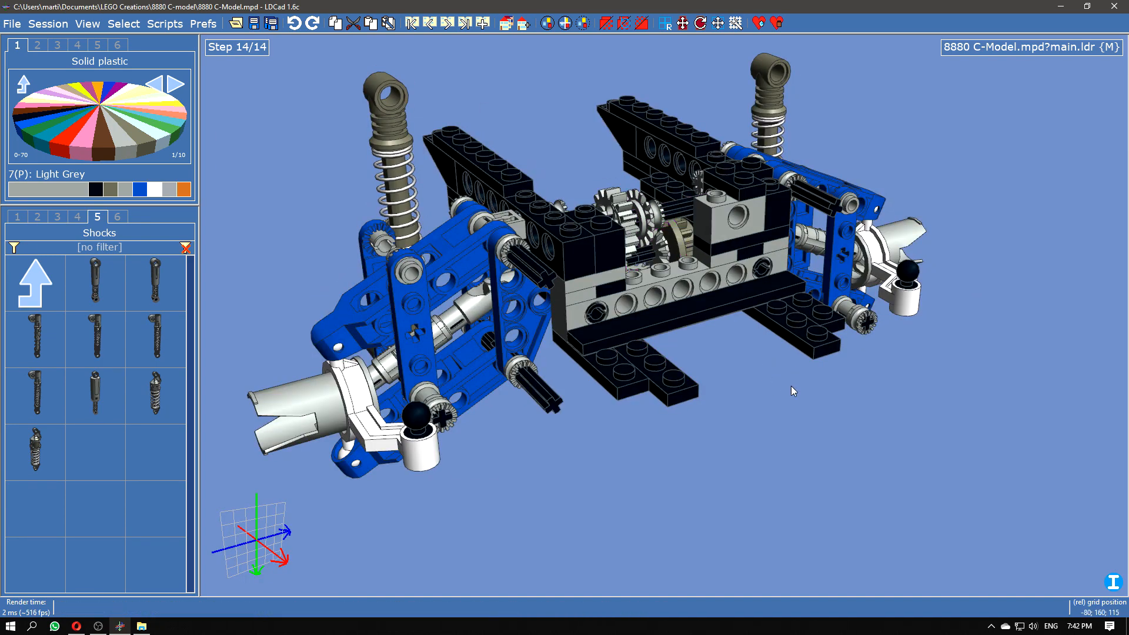
{"action": "right_click_drag", "start_coordinate": [765, 427], "coordinate": [700, 441]}
Step: Return to normal editing and slide the black axles in the suspension arms back until they sit flush with the bushes
{"action": "mouse_move", "coordinate": [1082, 52]}
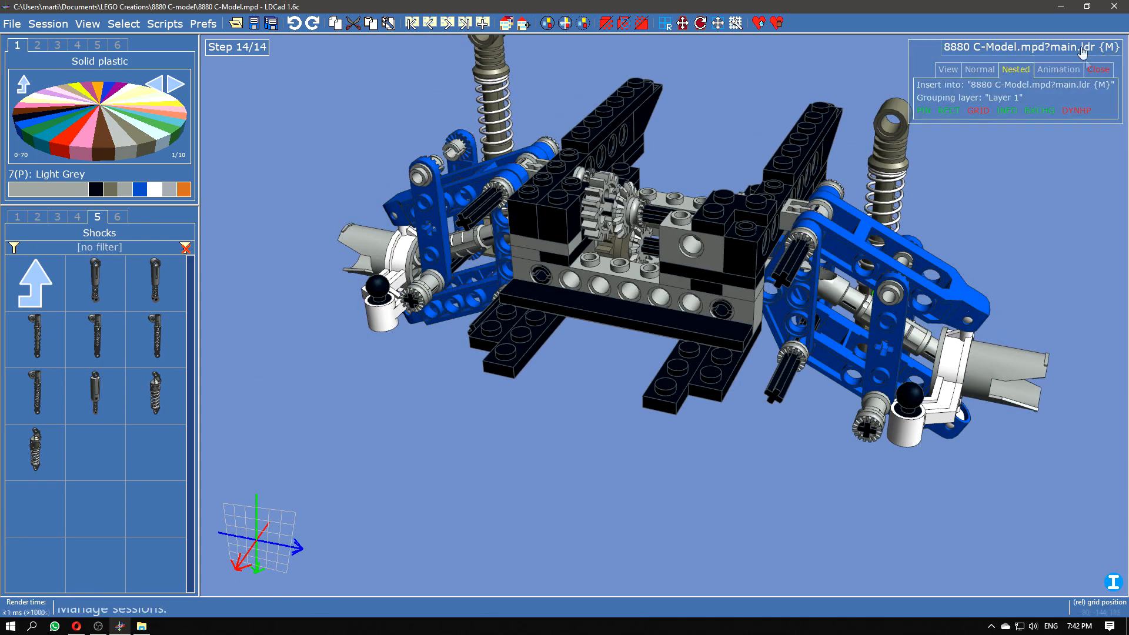
{"action": "left_click", "coordinate": [984, 70]}
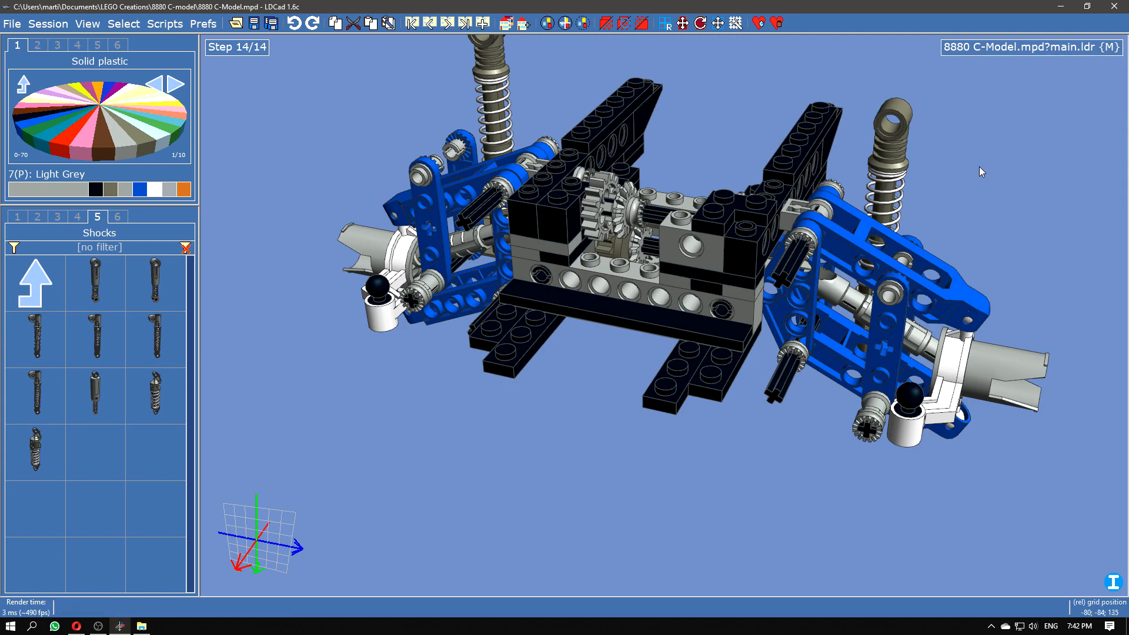
{"action": "right_click_drag", "start_coordinate": [961, 159], "coordinate": [559, 382]}
{"action": "left_click", "coordinate": [559, 382]}
{"action": "right_click_drag", "start_coordinate": [715, 520], "coordinate": [444, 407]}
{"action": "scroll", "coordinate": [443, 407], "scroll_direction": "up", "scroll_amount": 3}
{"action": "left_click", "coordinate": [347, 232], "text": "ctrl"}
{"action": "left_click_drag", "start_coordinate": [338, 154], "coordinate": [407, 288]}
{"action": "right_click_drag", "start_coordinate": [407, 288], "coordinate": [723, 471]}
{"action": "left_click_drag", "start_coordinate": [815, 515], "coordinate": [628, 520]}
{"action": "left_click", "coordinate": [832, 525]}
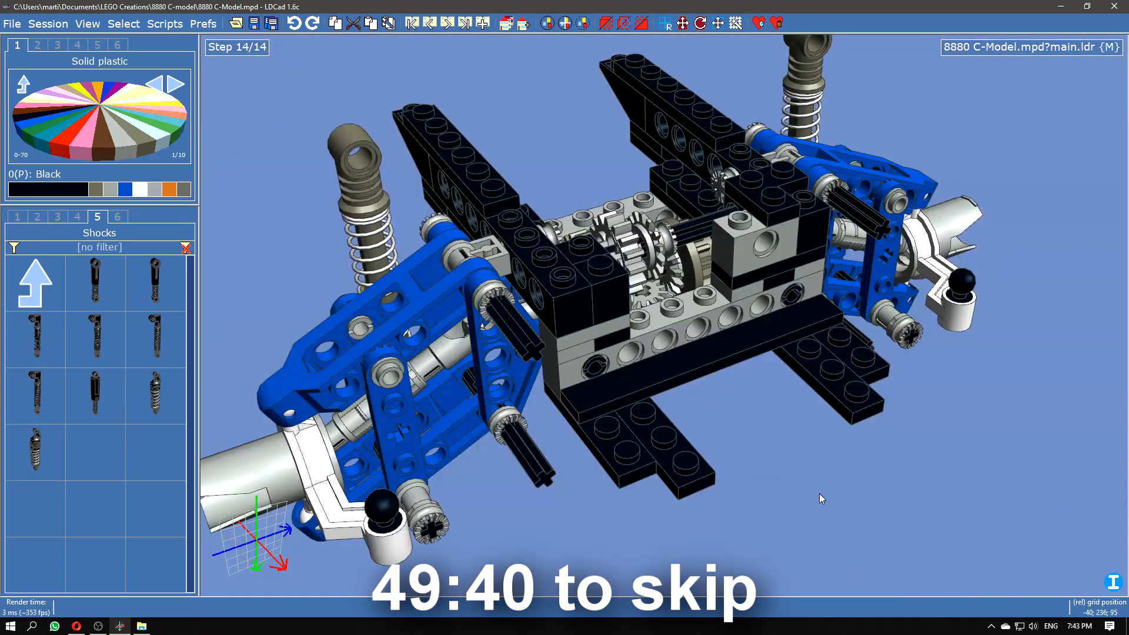
{"action": "right_click_drag", "start_coordinate": [822, 499], "coordinate": [588, 429]}
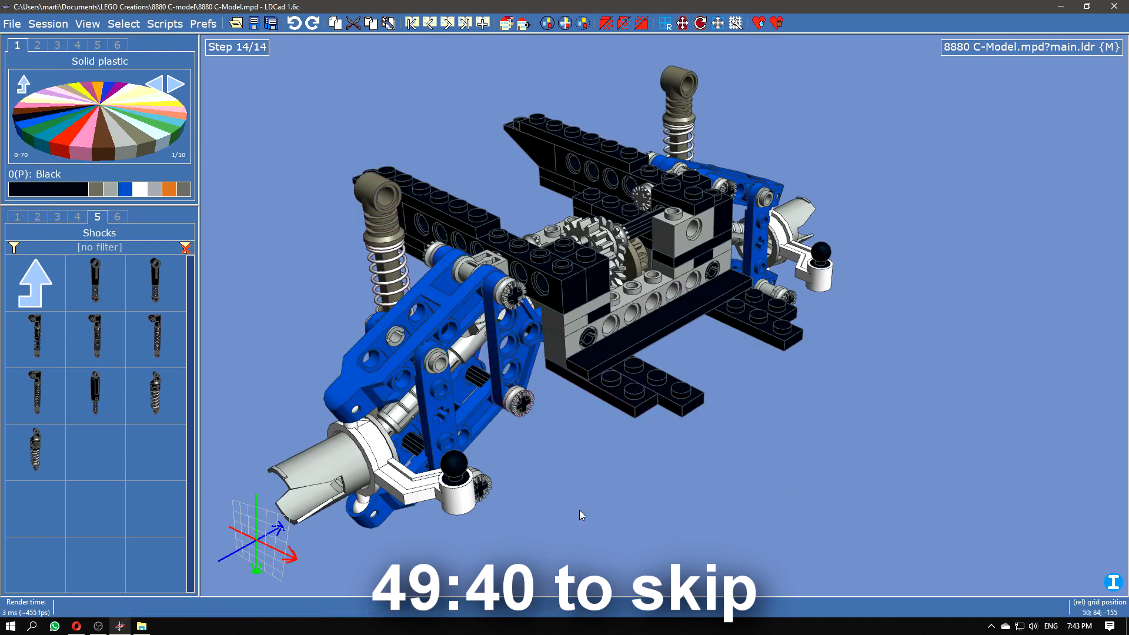
Step: Add a new submodel named "Steering rack" to the file
{"action": "right_click_drag", "start_coordinate": [648, 412], "coordinate": [766, 554]}
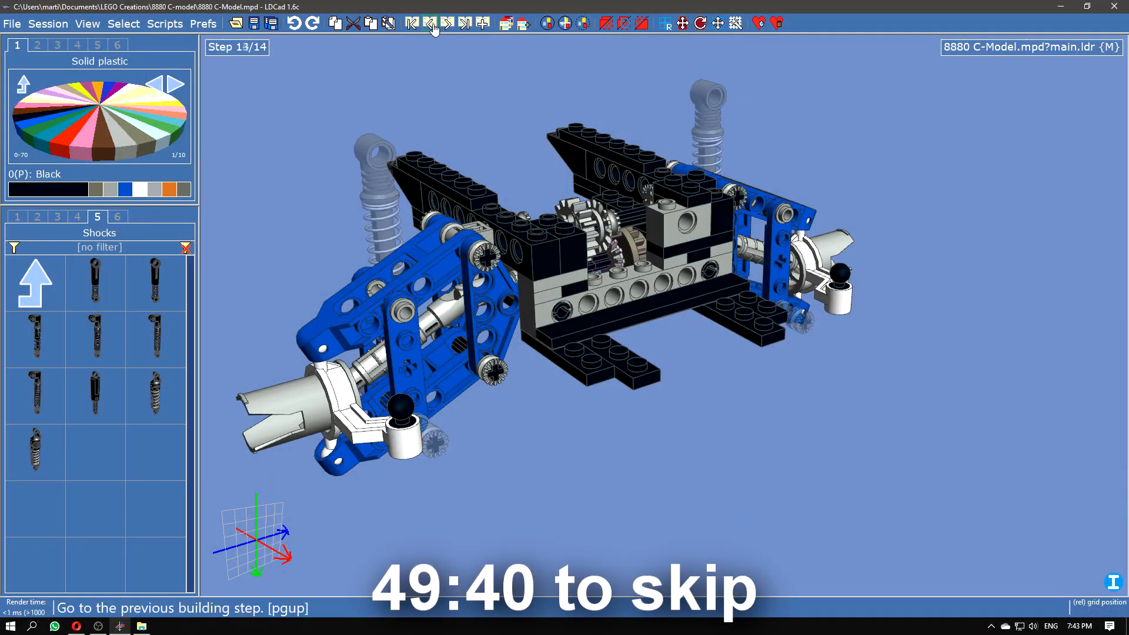
{"action": "left_click", "coordinate": [523, 23]}
{"action": "type", "text": "Steering rack"}
{"action": "key", "text": "Return"}
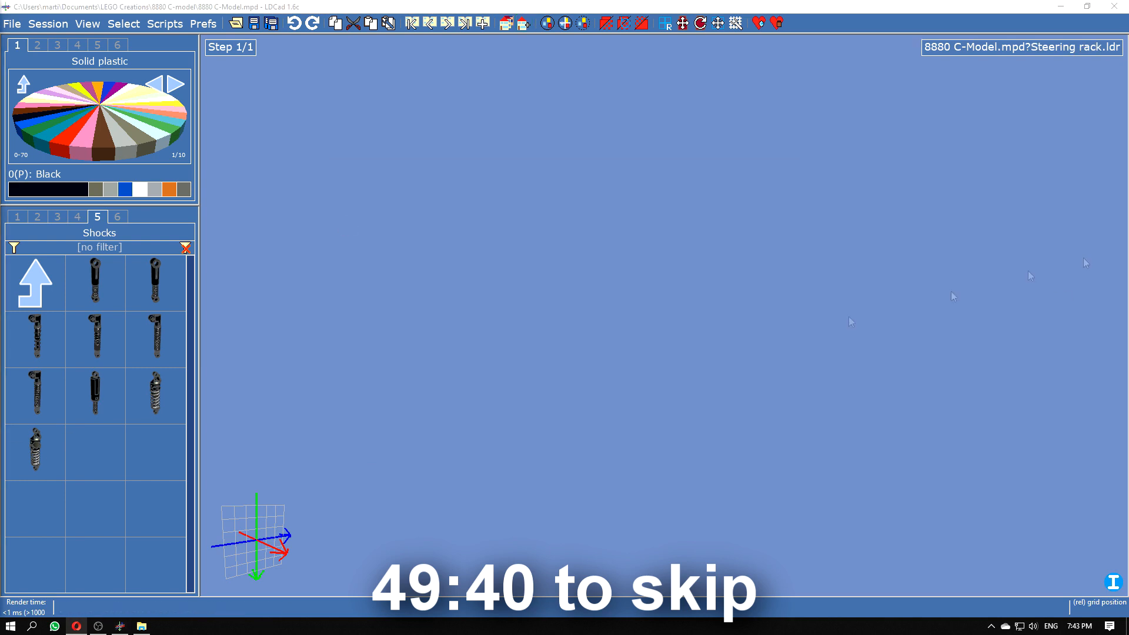
Step: Place a light grey 1 x 8 plate at the origin as the base of the steering rack
{"action": "left_click", "coordinate": [19, 217]}
{"action": "left_click", "coordinate": [35, 283]}
{"action": "left_click", "coordinate": [155, 283]}
{"action": "left_click", "coordinate": [110, 190]}
{"action": "scroll", "coordinate": [127, 393], "scroll_direction": "down", "scroll_amount": 10}
{"action": "left_click_drag", "start_coordinate": [121, 404], "coordinate": [732, 350]}
Step: Place a light grey 1 x 8 Technic plate with toothed ends on top of the base plate at Y -8
{"action": "left_click", "coordinate": [56, 292]}
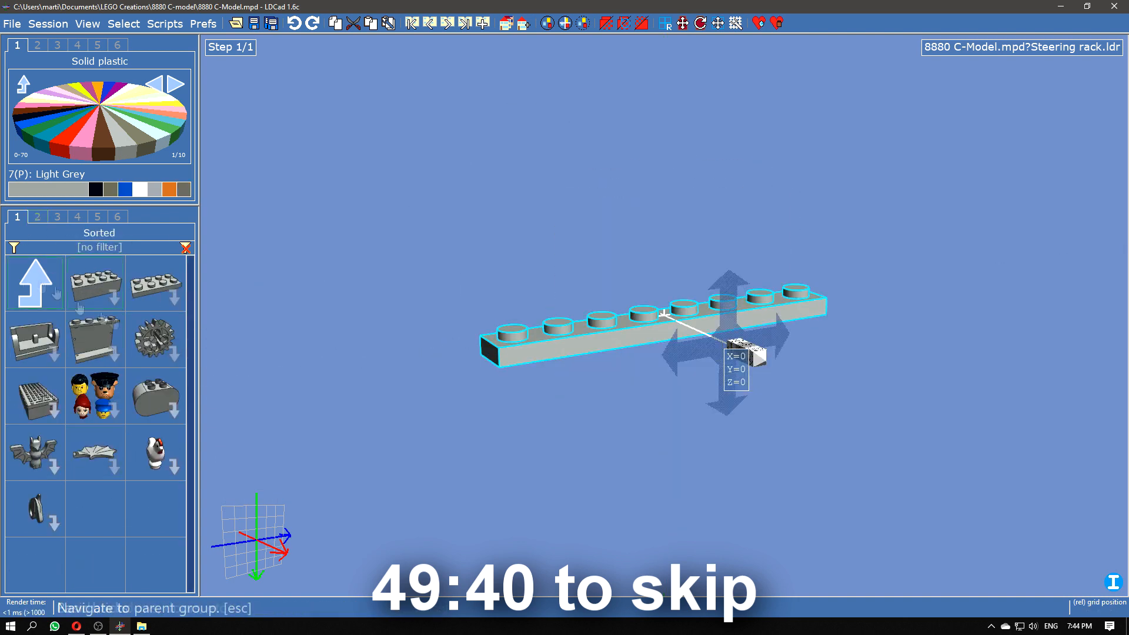
{"action": "left_click", "coordinate": [96, 283]}
{"action": "left_click_drag", "start_coordinate": [155, 338], "coordinate": [665, 294]}
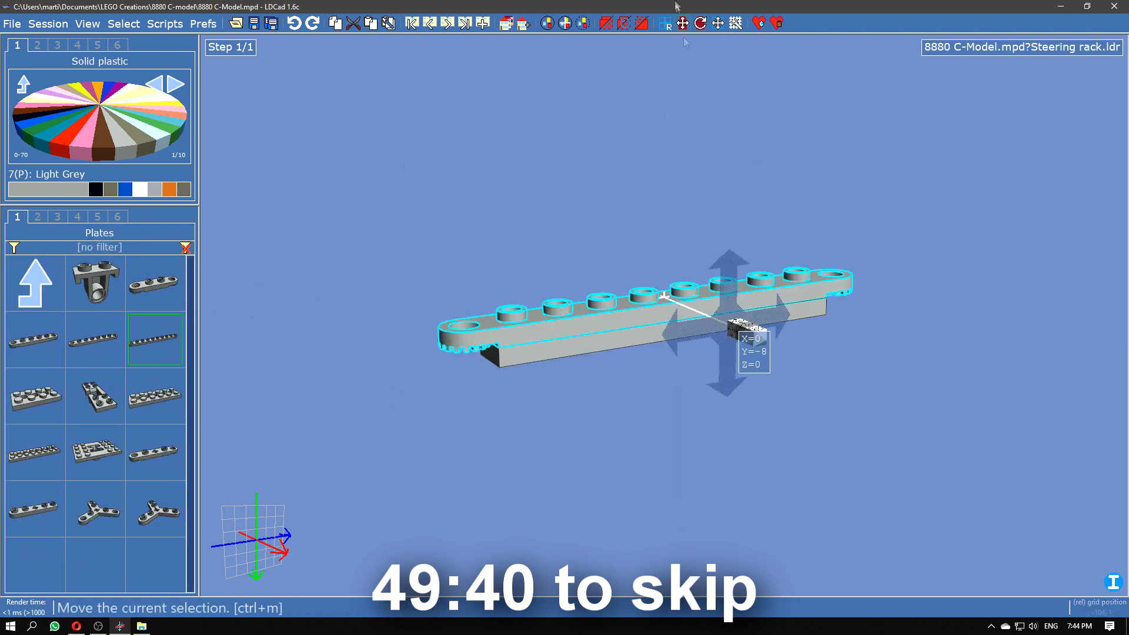
Step: Add light grey 1 x 4 gear racks end to end on top of the toothed-end plate
{"action": "left_click", "coordinate": [36, 284]}
{"action": "left_click", "coordinate": [106, 465]}
{"action": "scroll", "coordinate": [115, 481], "scroll_direction": "down", "scroll_amount": 5}
{"action": "left_click_drag", "start_coordinate": [154, 452], "coordinate": [765, 281]}
Step: Fit a light grey ball-ended pin and a half bush into the end hole at both ends of the rack
{"action": "left_click", "coordinate": [37, 284]}
{"action": "left_click", "coordinate": [96, 412]}
{"action": "scroll", "coordinate": [94, 418], "scroll_direction": "down", "scroll_amount": 6}
{"action": "scroll", "coordinate": [94, 418], "scroll_direction": "up", "scroll_amount": 6}
{"action": "left_click_drag", "start_coordinate": [35, 509], "coordinate": [828, 277]}
{"action": "scroll", "coordinate": [120, 499], "scroll_direction": "down", "scroll_amount": 2}
{"action": "left_click_drag", "start_coordinate": [36, 509], "coordinate": [832, 304]}
{"action": "left_click", "coordinate": [467, 365], "text": "ctrl"}
{"action": "left_click", "coordinate": [554, 437]}
{"action": "right_click_drag", "start_coordinate": [554, 436], "coordinate": [489, 466]}
Step: Check the steering rack's building steps by switching back and forth between them
{"action": "left_click", "coordinate": [431, 27]}
{"action": "left_click", "coordinate": [445, 27]}
{"action": "left_click", "coordinate": [432, 27]}
{"action": "left_click", "coordinate": [446, 29]}
{"action": "left_click", "coordinate": [431, 28]}
{"action": "left_click", "coordinate": [444, 28]}
{"action": "right_click_drag", "start_coordinate": [532, 228], "coordinate": [517, 277]}
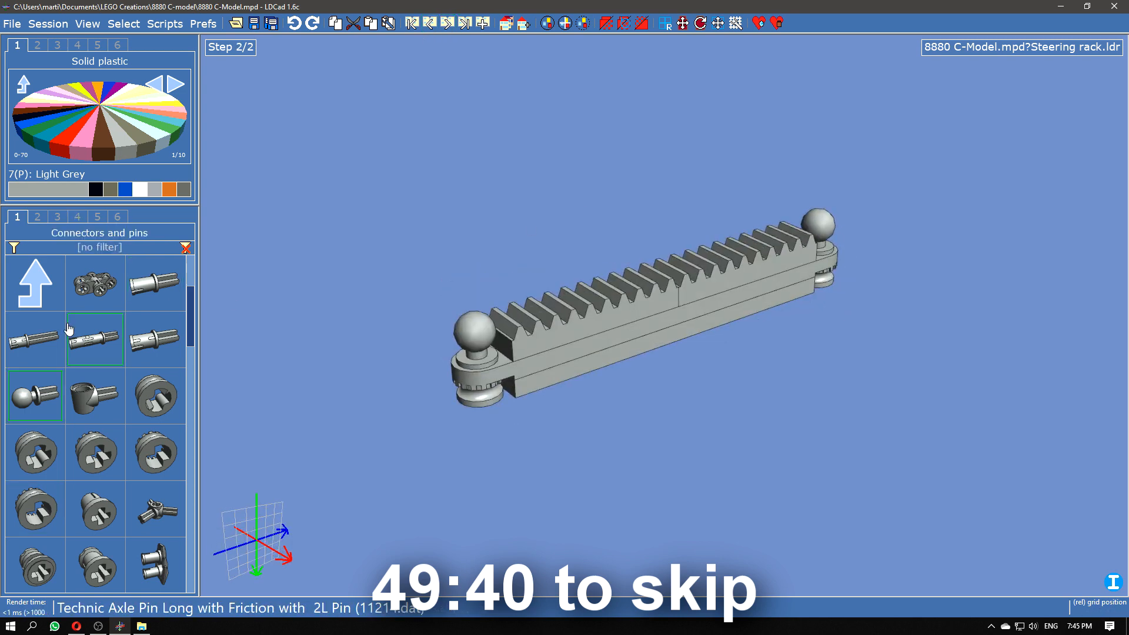
Step: Attach dark grey 6L Type 2 steering links to the ball joints at both ends of the rack in building step 3
{"action": "scroll", "coordinate": [41, 237], "scroll_direction": "down", "scroll_amount": 3}
{"action": "left_click", "coordinate": [110, 189]}
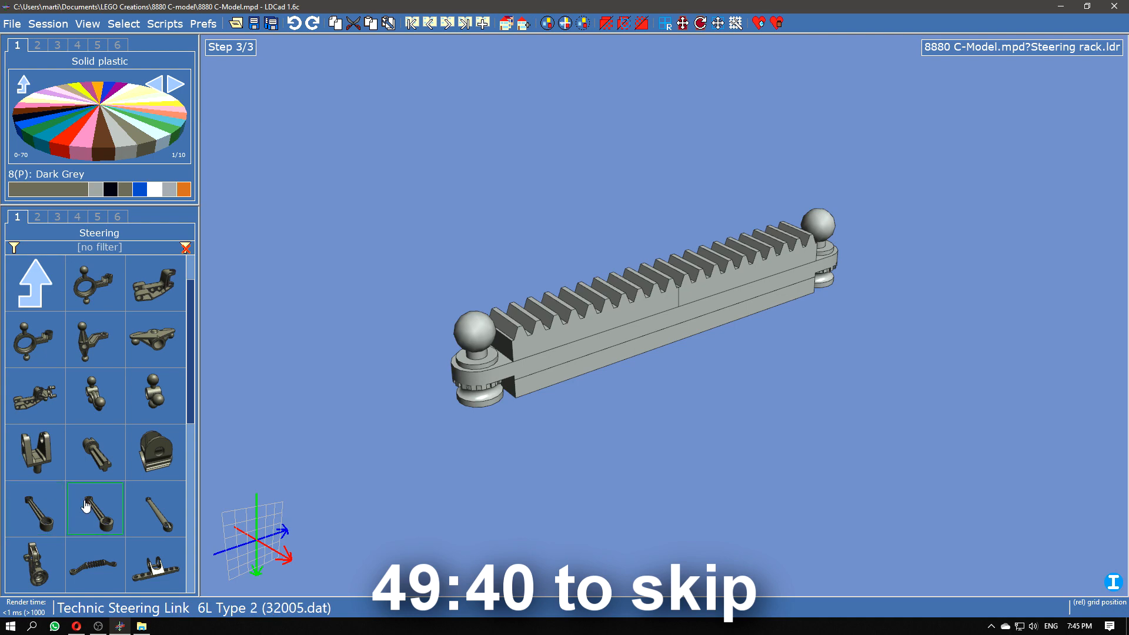
{"action": "left_click_drag", "start_coordinate": [95, 509], "coordinate": [749, 429]}
{"action": "left_click_drag", "start_coordinate": [882, 259], "coordinate": [1000, 270]}
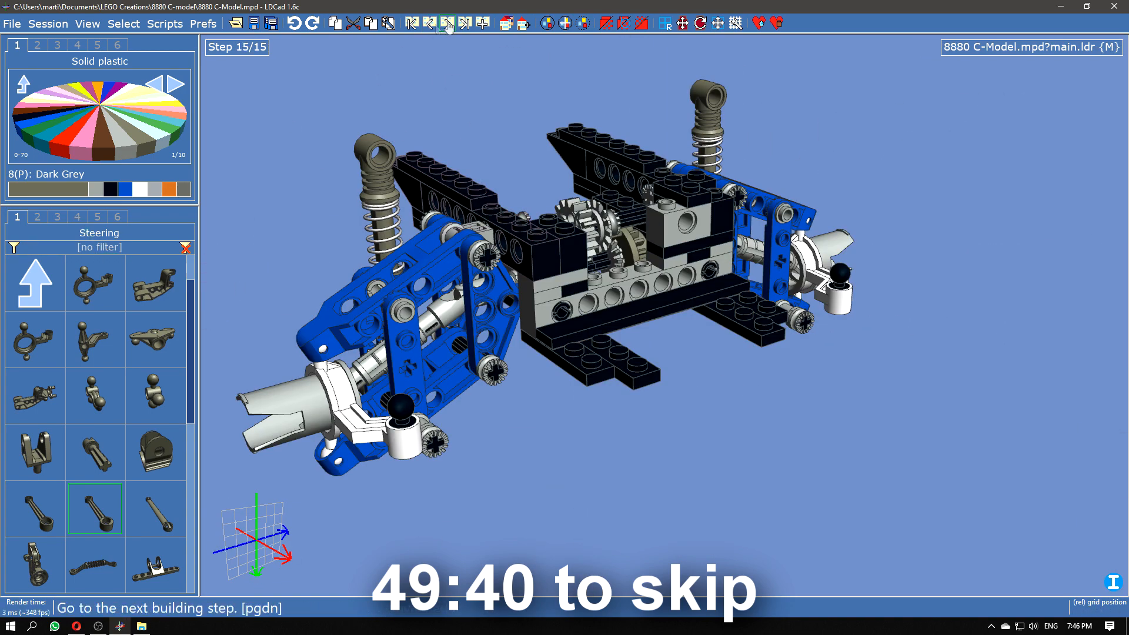
Step: Insert the Steering rack submodel into the main model and seat it on the black plates at the front
{"action": "left_click", "coordinate": [117, 216]}
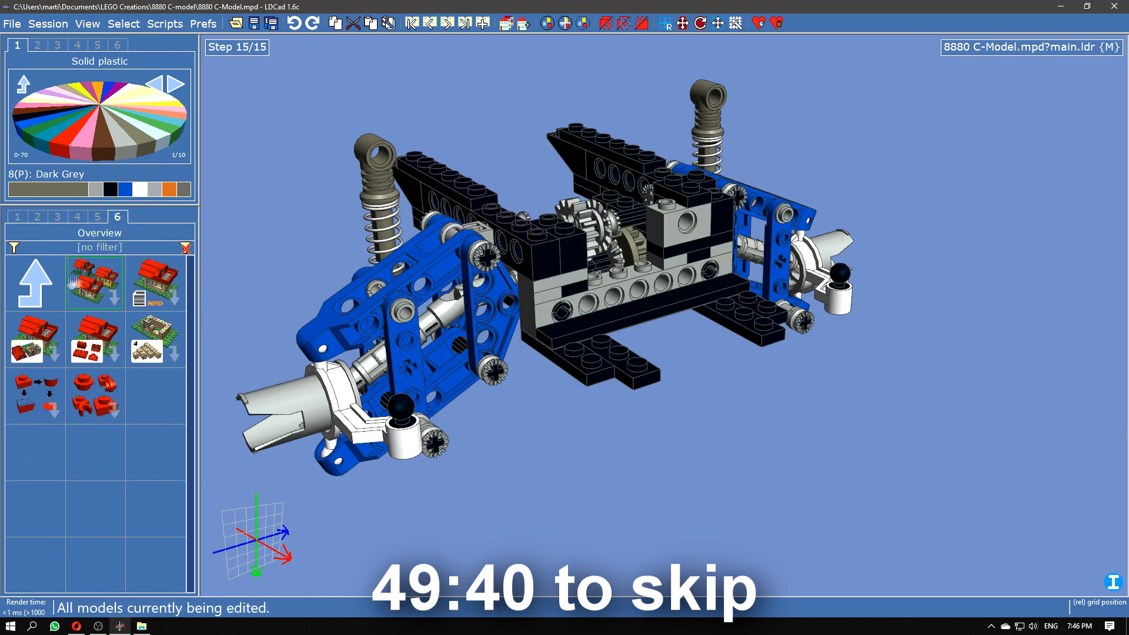
{"action": "left_click_drag", "start_coordinate": [36, 394], "coordinate": [652, 261]}
{"action": "right_click", "coordinate": [651, 260]}
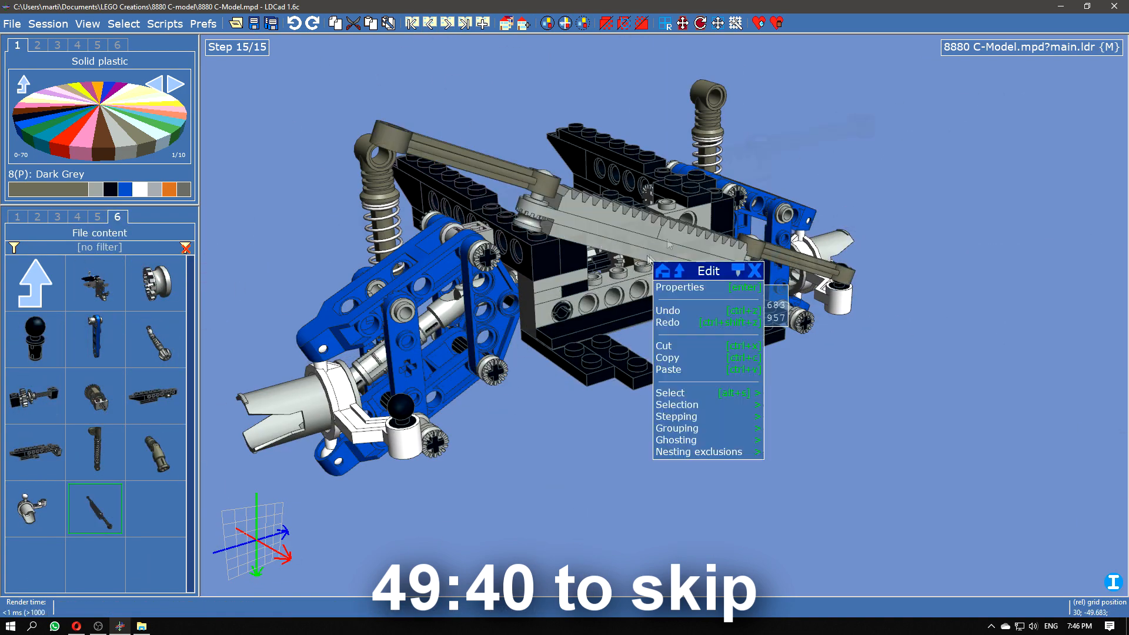
{"action": "right_click_drag", "start_coordinate": [652, 261], "coordinate": [542, 444]}
{"action": "left_click_drag", "start_coordinate": [596, 303], "coordinate": [606, 390]}
{"action": "right_click_drag", "start_coordinate": [605, 390], "coordinate": [565, 398]}
{"action": "scroll", "coordinate": [582, 370], "scroll_direction": "up", "scroll_amount": 5}
{"action": "right_click_drag", "start_coordinate": [535, 306], "coordinate": [677, 276]}
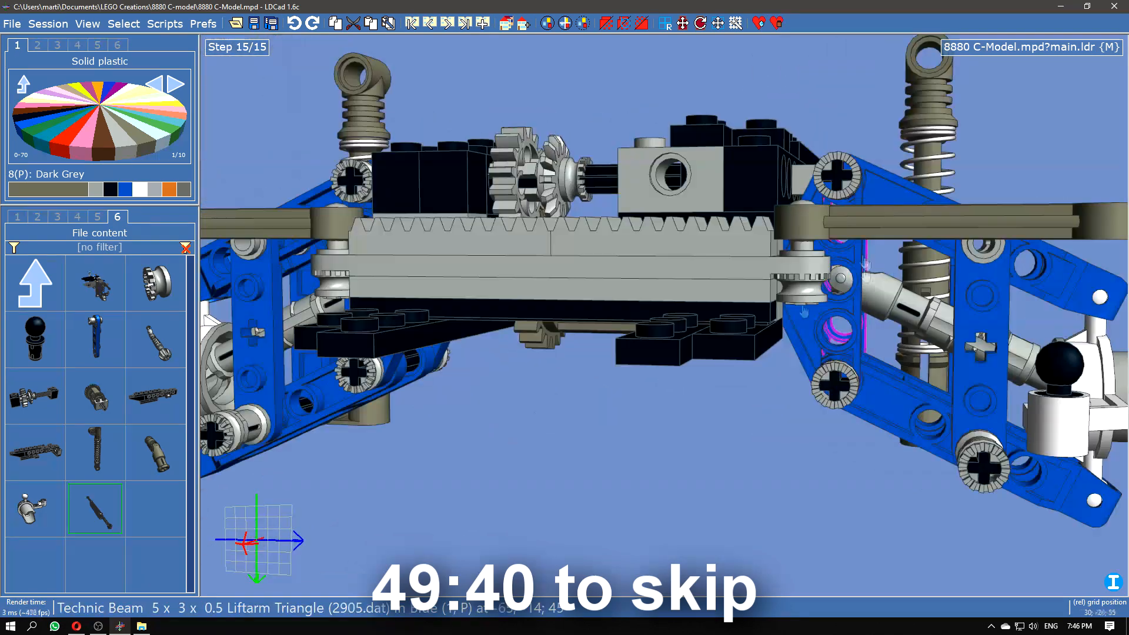
Step: Rotate both steering links about the rack's ball joints until their outer ends meet the steering arms' black balls
{"action": "left_click", "coordinate": [859, 247]}
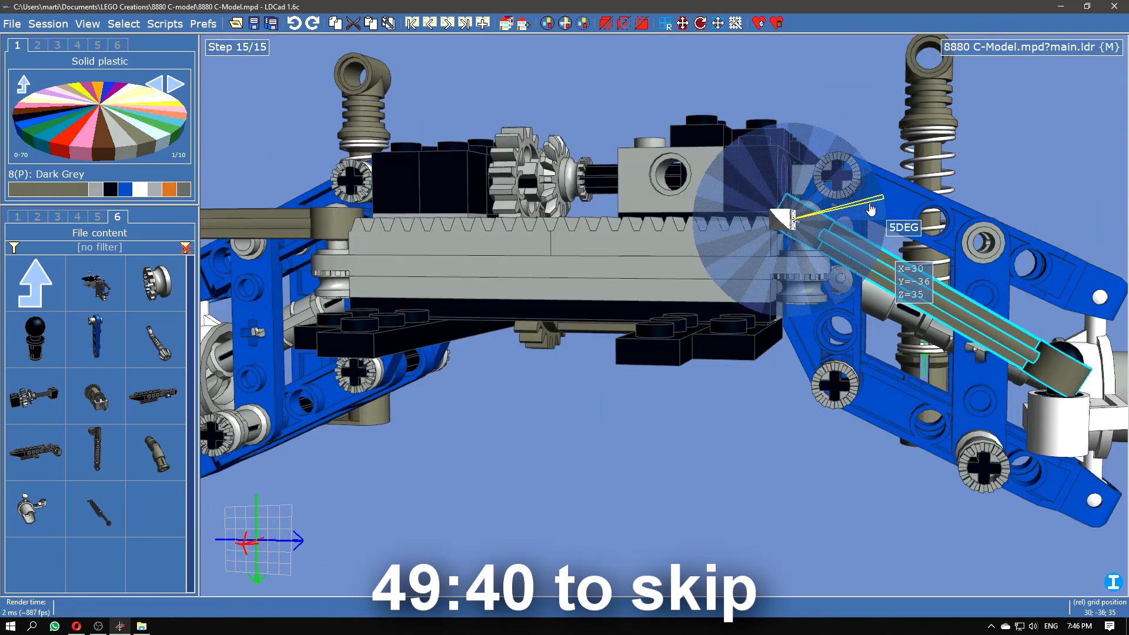
{"action": "right_click_drag", "start_coordinate": [869, 217], "coordinate": [611, 147]}
{"action": "left_click_drag", "start_coordinate": [612, 147], "coordinate": [581, 164]}
{"action": "scroll", "coordinate": [623, 429], "scroll_direction": "down", "scroll_amount": 3}
{"action": "left_click", "coordinate": [605, 406]}
{"action": "right_click_drag", "start_coordinate": [606, 406], "coordinate": [769, 472]}
{"action": "left_click", "coordinate": [658, 275]}
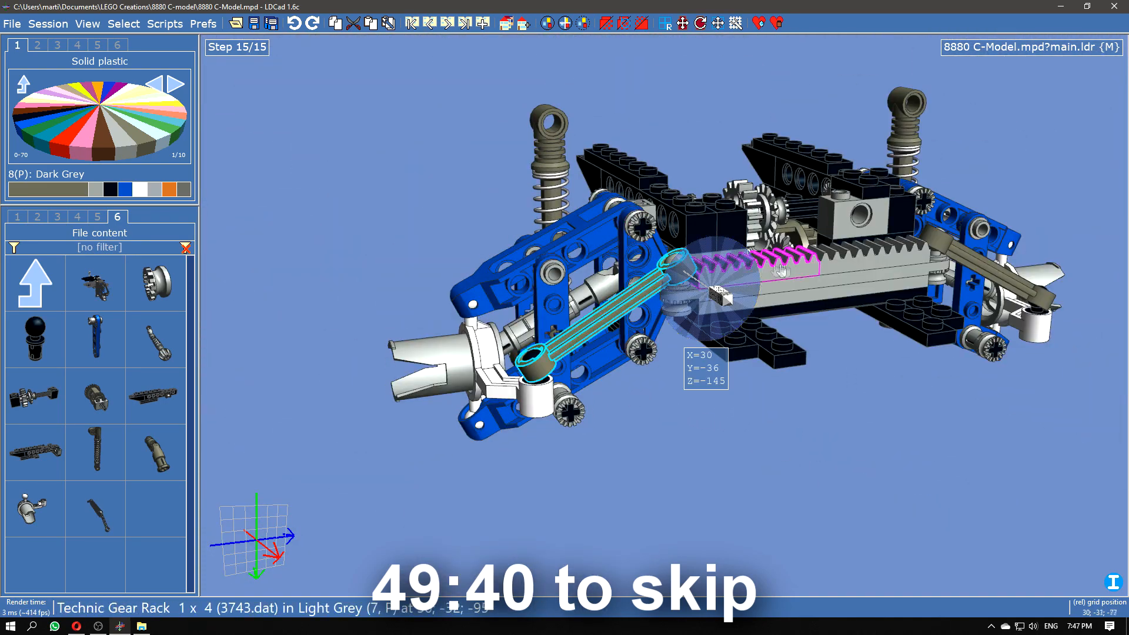
Step: Replace the steering link at Z -145 with a new dark grey 6L Type 2 link joining the rack to the steering arm
{"action": "key", "text": "Delete"}
{"action": "left_click", "coordinate": [17, 217]}
{"action": "left_click_drag", "start_coordinate": [95, 509], "coordinate": [654, 284]}
{"action": "left_click_drag", "start_coordinate": [627, 412], "coordinate": [586, 433]}
{"action": "right_click_drag", "start_coordinate": [587, 434], "coordinate": [653, 470]}
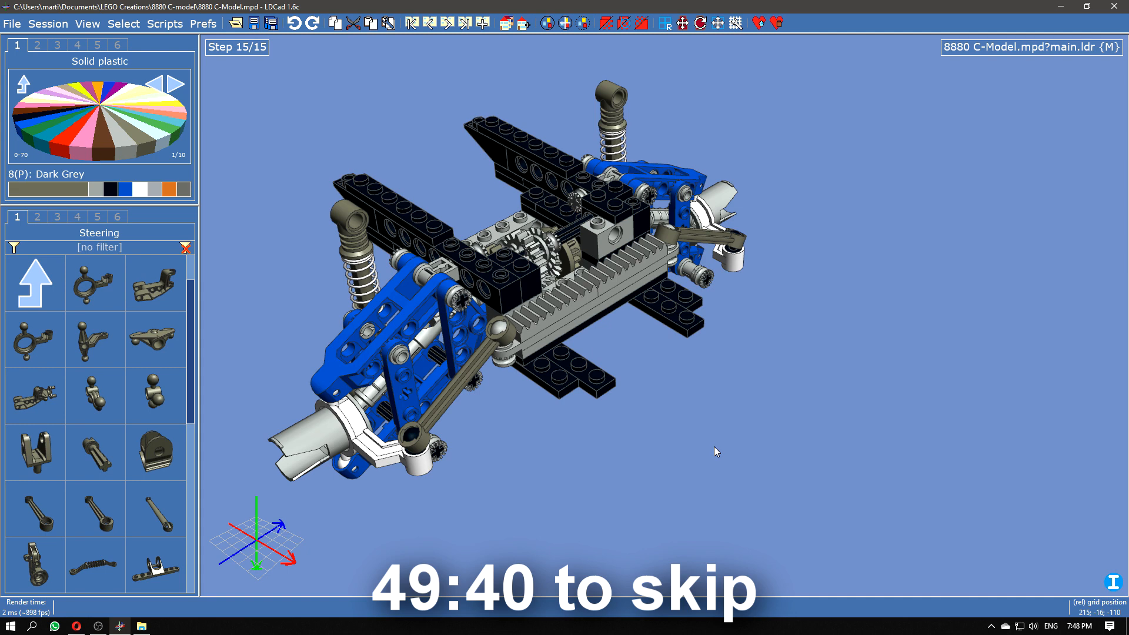
Step: Add a new submodel named "Middle frame" to the file
{"action": "left_click", "coordinate": [523, 24]}
{"action": "type", "text": "Middle f"}
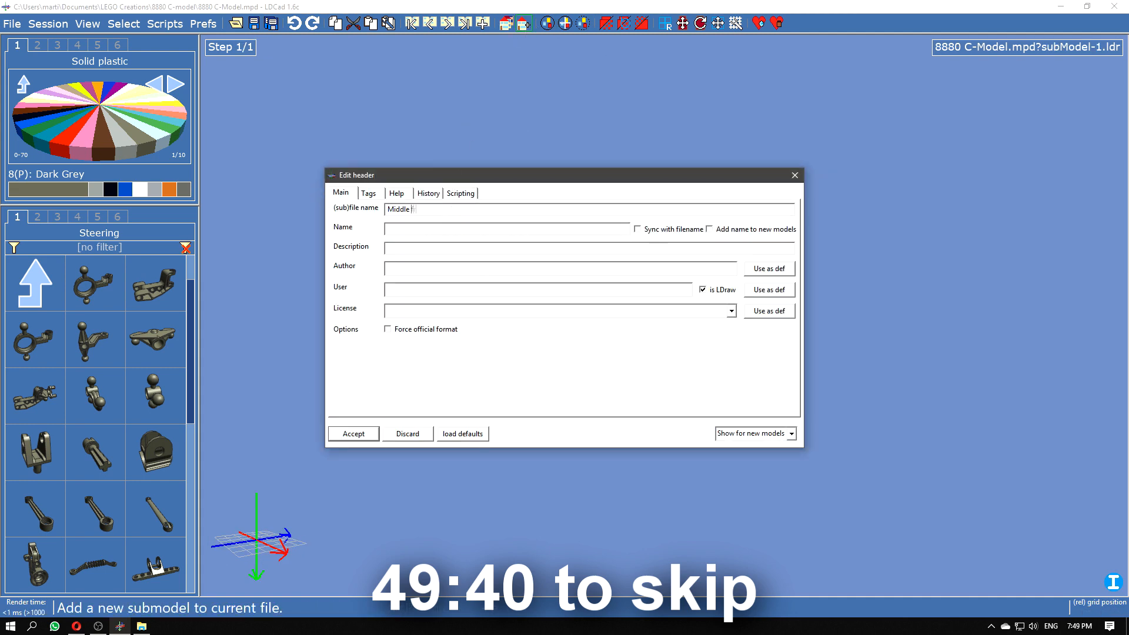
{"action": "type", "text": "rame"}
{"action": "key", "text": "Return"}
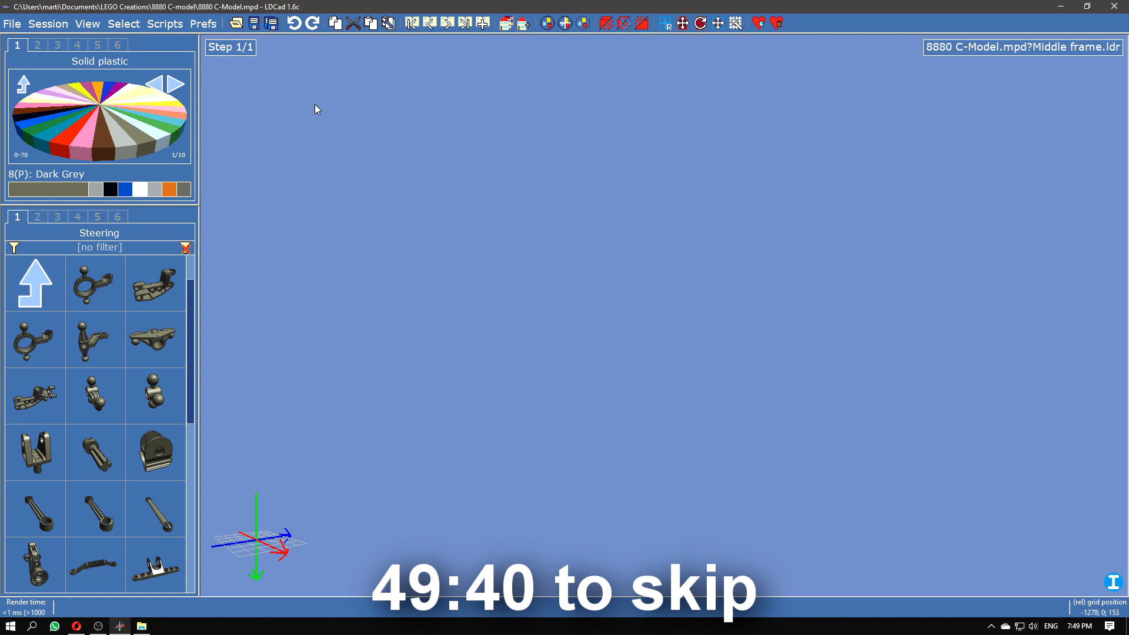
Step: Place a black 1 x 6 plate at X -5, Y 0, Z 0 as the first part of the middle frame
{"action": "left_click", "coordinate": [36, 282]}
{"action": "left_click", "coordinate": [94, 340]}
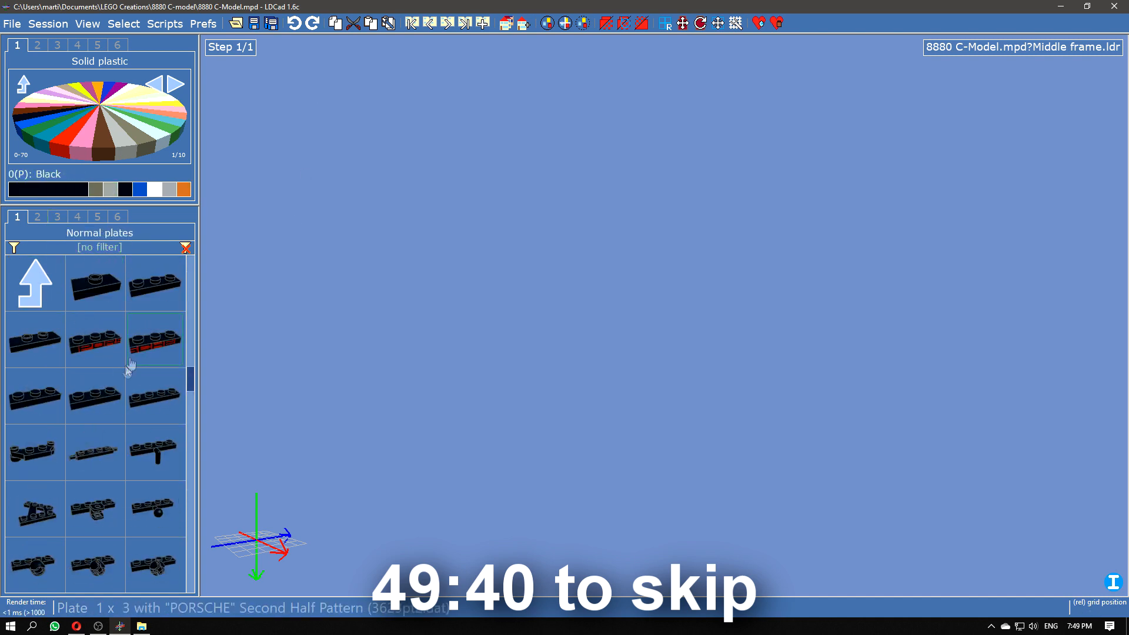
{"action": "scroll", "coordinate": [156, 383], "scroll_direction": "down", "scroll_amount": 3}
{"action": "left_click_drag", "start_coordinate": [155, 452], "coordinate": [658, 313]}
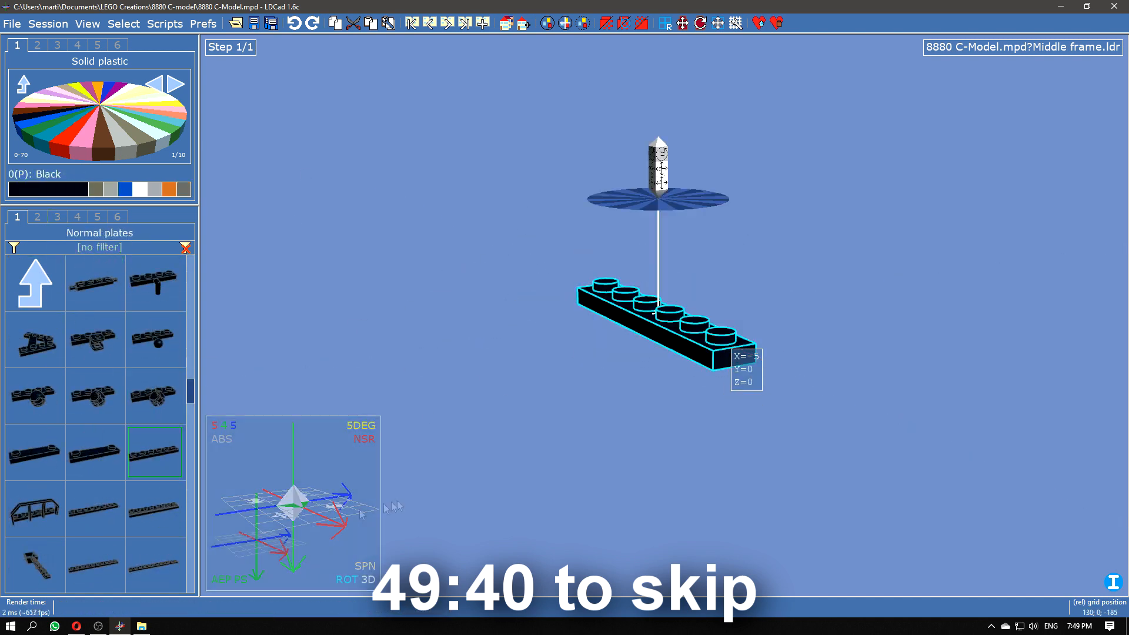
Step: Place a black 1 x 4 Technic brick with holes on the plate and copy it to a parallel position beside it
{"action": "left_click", "coordinate": [44, 215]}
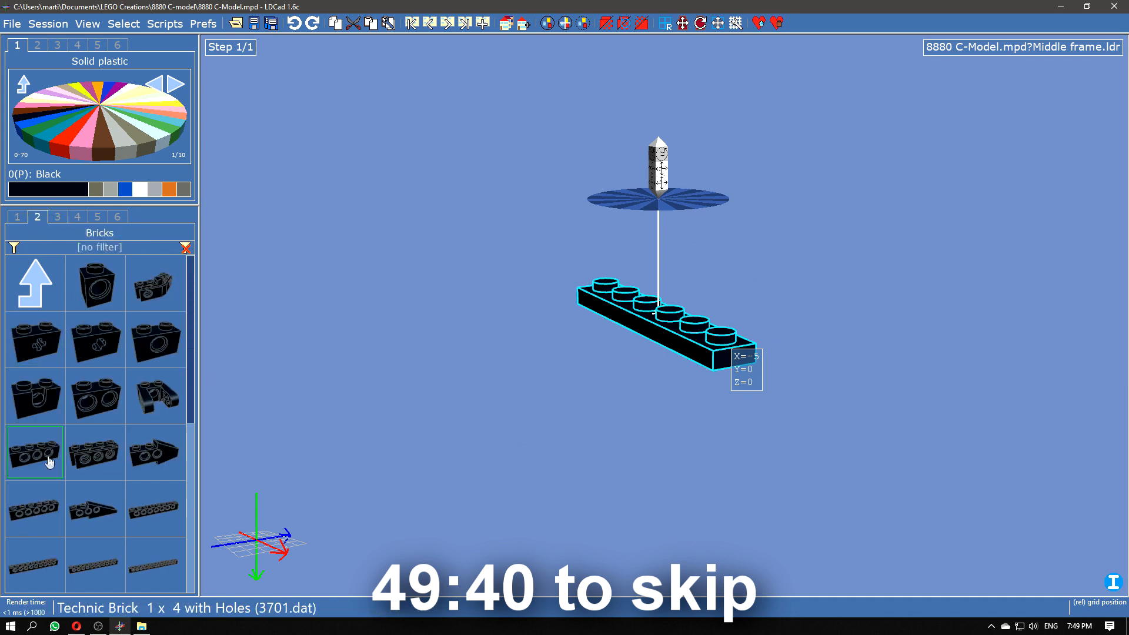
{"action": "left_click_drag", "start_coordinate": [46, 456], "coordinate": [654, 294]}
{"action": "left_click_drag", "start_coordinate": [620, 426], "coordinate": [575, 447]}
{"action": "left_click_drag", "start_coordinate": [665, 264], "coordinate": [715, 273], "text": "ctrl"}
{"action": "left_click", "coordinate": [694, 461]}
{"action": "right_click_drag", "start_coordinate": [693, 461], "coordinate": [714, 450]}
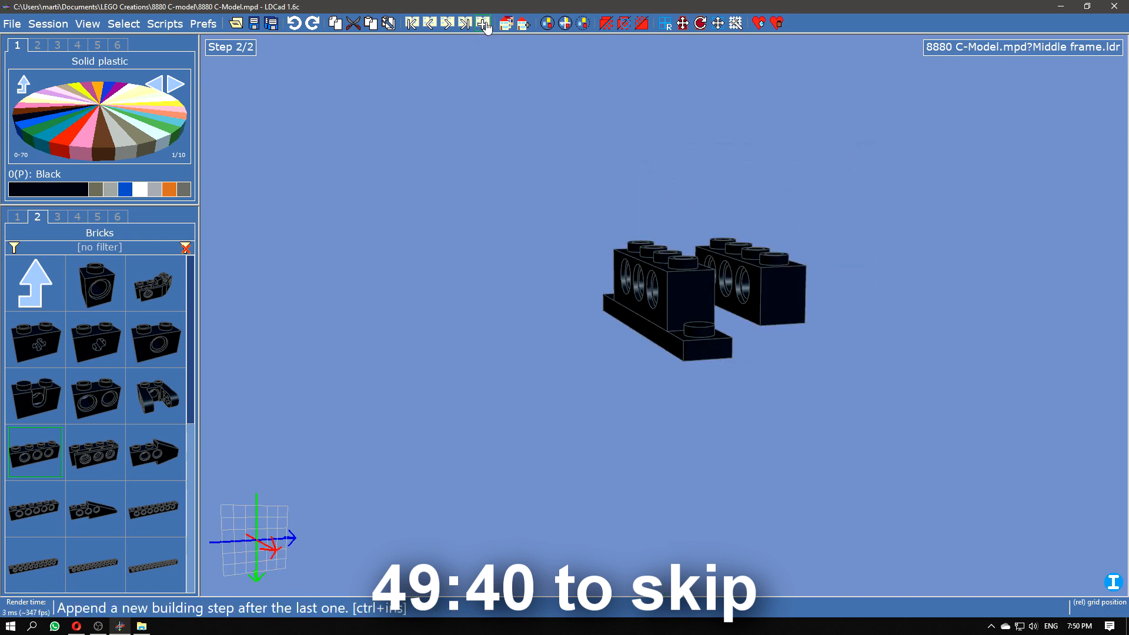
Step: In a new building step, place a black 1 x 16 Technic brick with holes across one end of the two 1 x 4 bricks
{"action": "left_click_drag", "start_coordinate": [459, 330], "coordinate": [433, 467]}
{"action": "scroll", "coordinate": [94, 482], "scroll_direction": "down", "scroll_amount": 2}
{"action": "left_click_drag", "start_coordinate": [35, 508], "coordinate": [452, 246]}
{"action": "key", "text": "ctrl+Right"}
{"action": "right_click", "coordinate": [529, 209]}
Step: Place a second black 1 x 16 Technic brick at 45; -24; -30 across the opposite ends and check the building steps
{"action": "left_click_drag", "start_coordinate": [388, 274], "coordinate": [551, 357]}
{"action": "left_click_drag", "start_coordinate": [752, 459], "coordinate": [786, 383]}
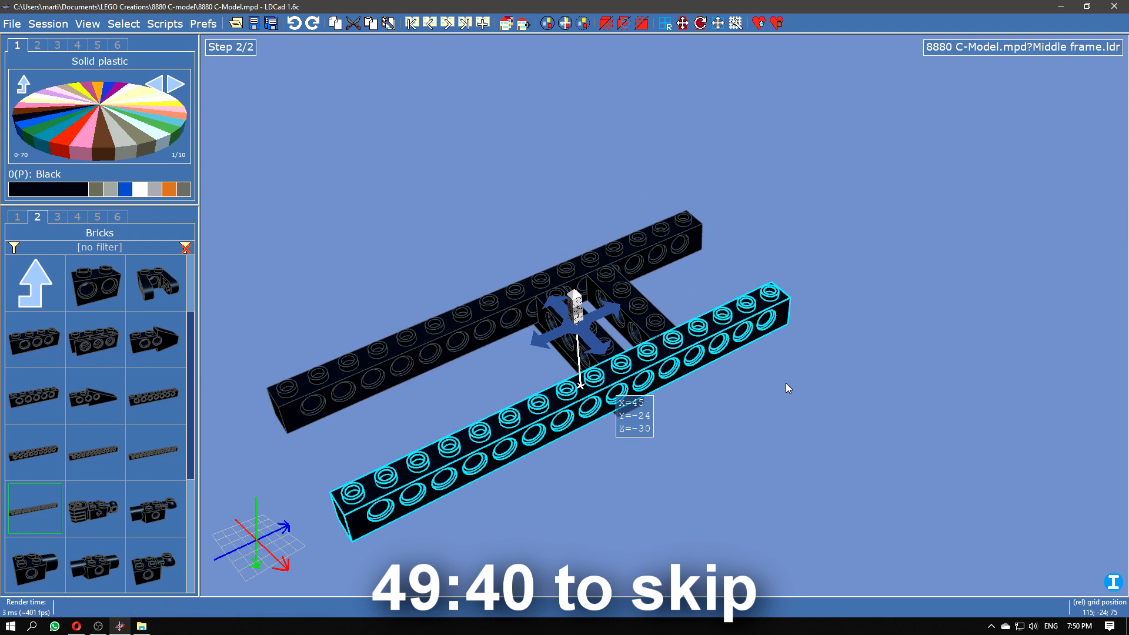
{"action": "left_click_drag", "start_coordinate": [785, 383], "coordinate": [786, 383]}
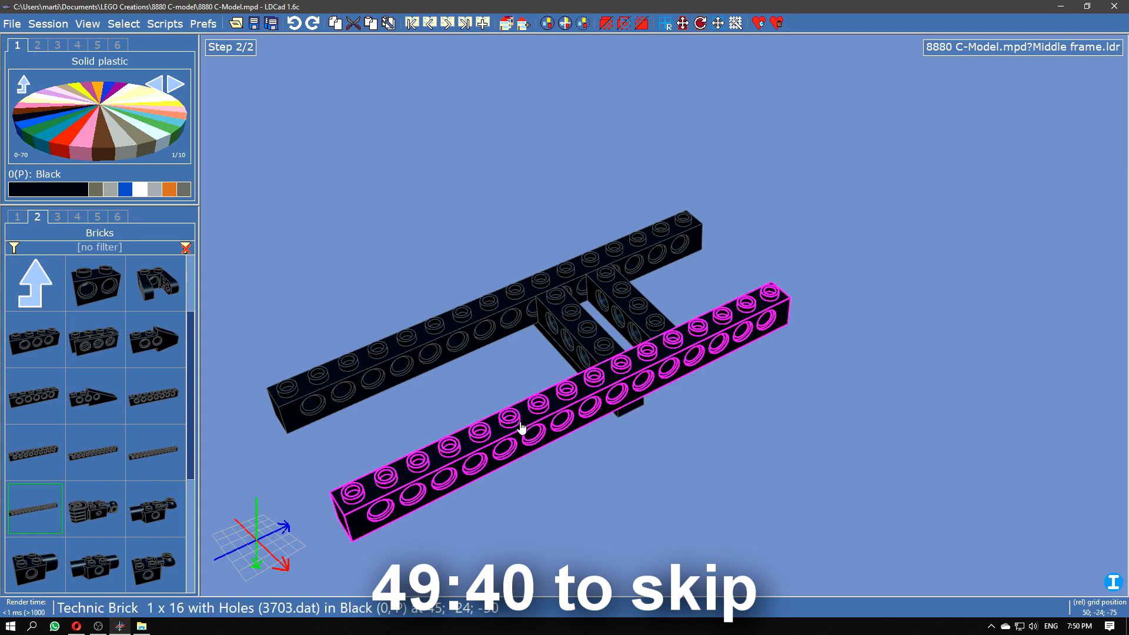
{"action": "left_click", "coordinate": [430, 24]}
{"action": "left_click", "coordinate": [447, 24]}
{"action": "scroll", "coordinate": [120, 332], "scroll_direction": "up", "scroll_amount": 1}
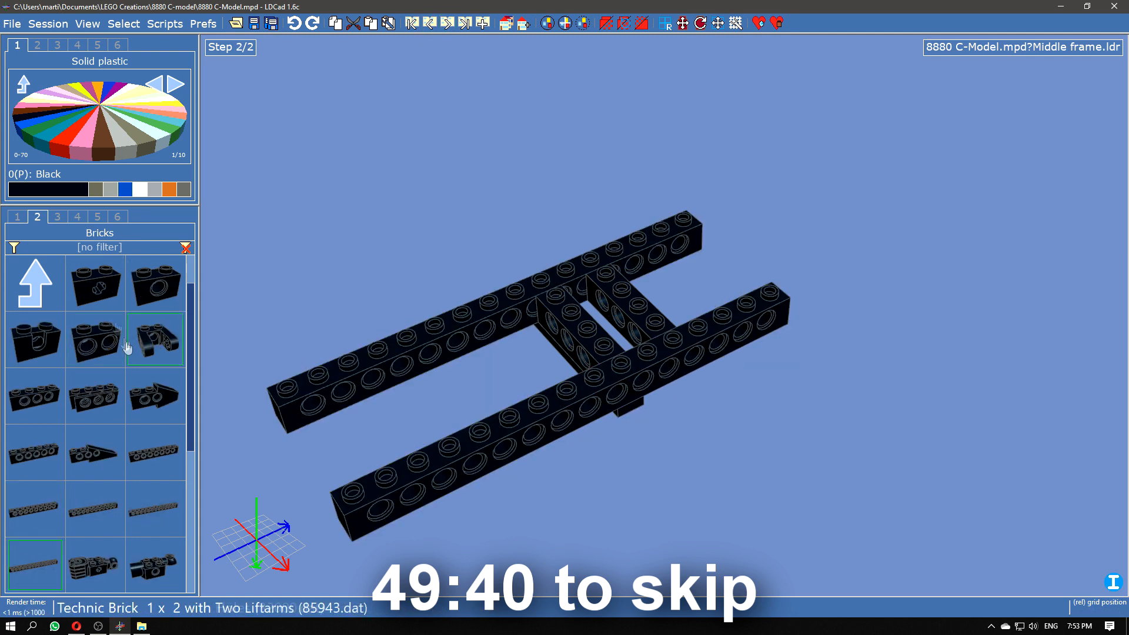
Step: Place a light grey 1 x 2 Technic brick with hole outside the same end of each 1 x 16 brick, one at 65; -24; -170
{"action": "left_click_drag", "start_coordinate": [154, 283], "coordinate": [334, 168]}
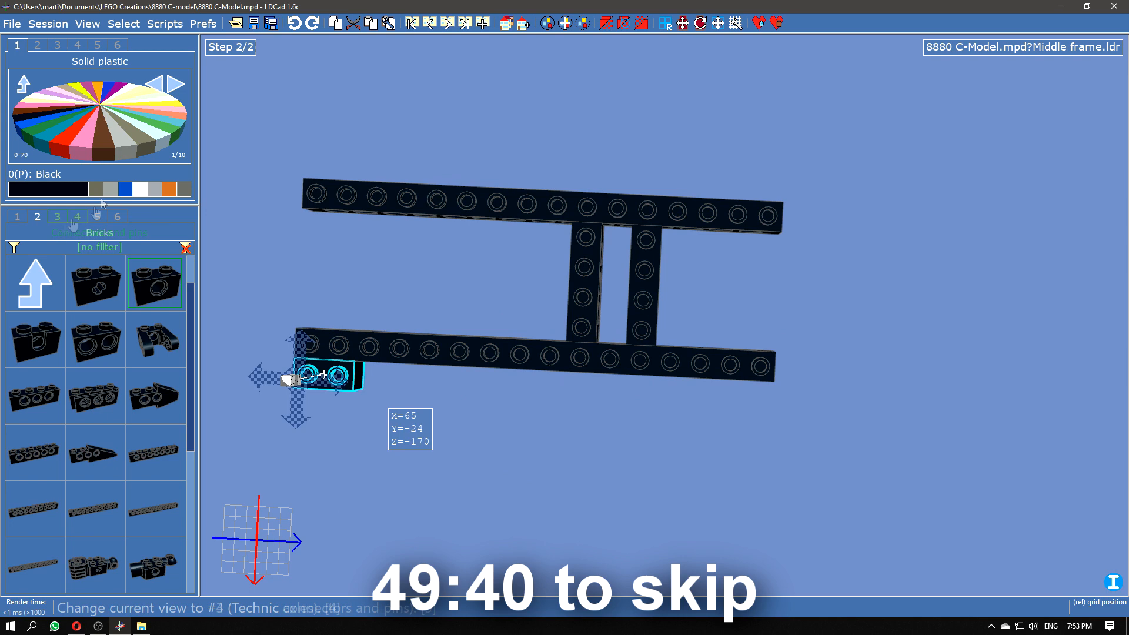
{"action": "left_click", "coordinate": [110, 189]}
{"action": "left_click", "coordinate": [475, 65]}
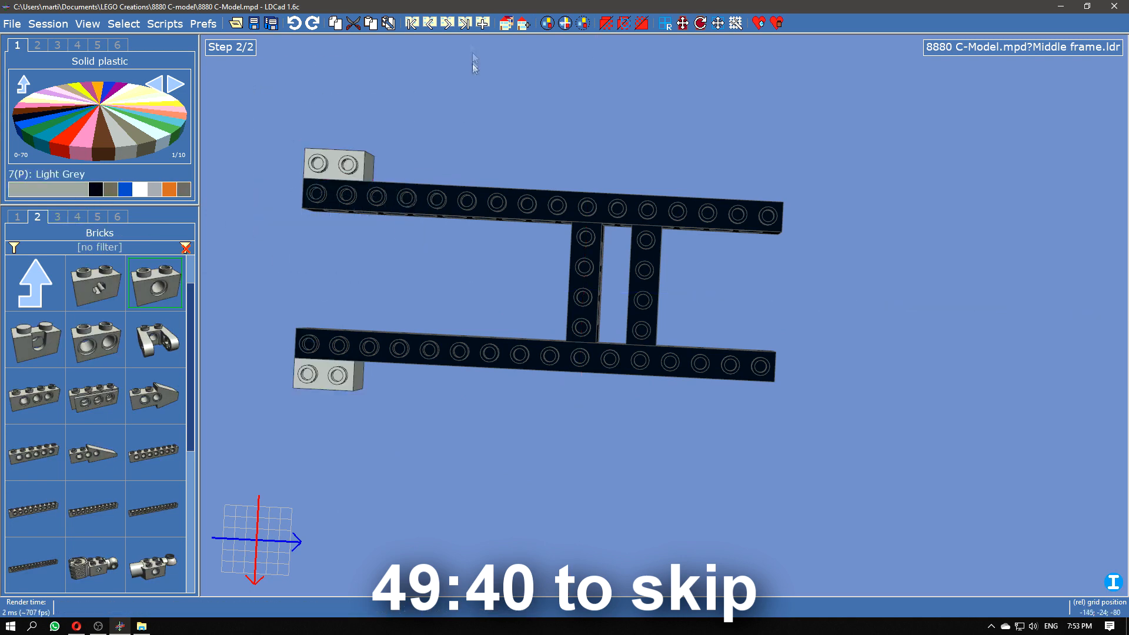
Step: In a new building step, place black 2 x 2 corner plates over the light grey bricks and the adjoining 1 x 16 brick ends
{"action": "left_click", "coordinate": [95, 189]}
{"action": "left_click", "coordinate": [17, 216]}
{"action": "scroll", "coordinate": [111, 423], "scroll_direction": "down", "scroll_amount": 4}
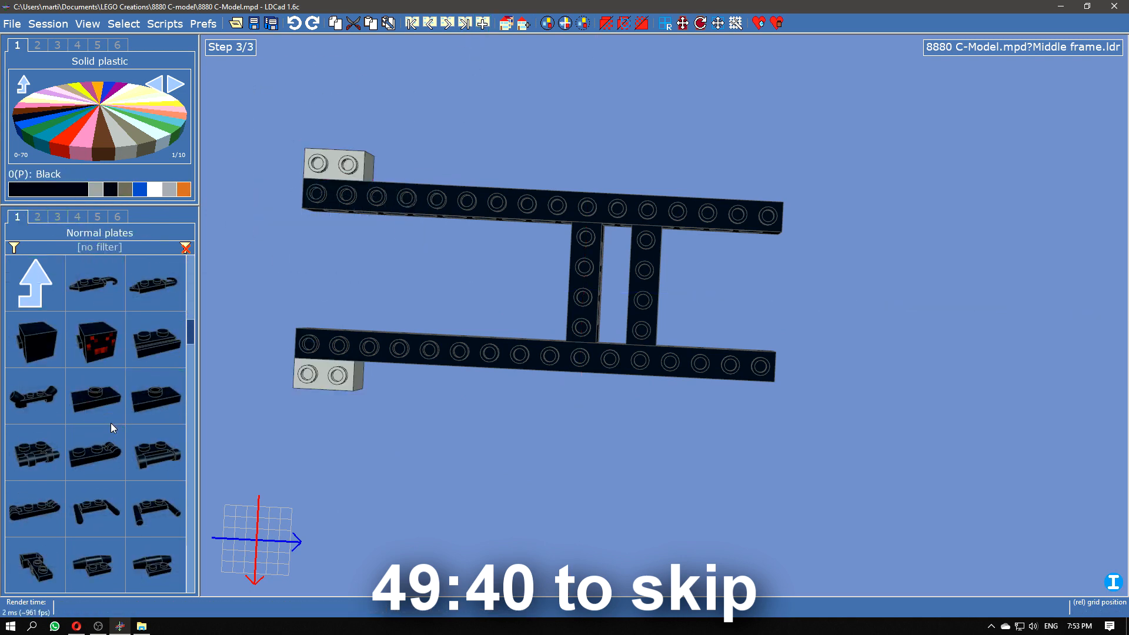
{"action": "left_click_drag", "start_coordinate": [97, 450], "coordinate": [296, 389]}
{"action": "key", "text": "ctrl+Right"}
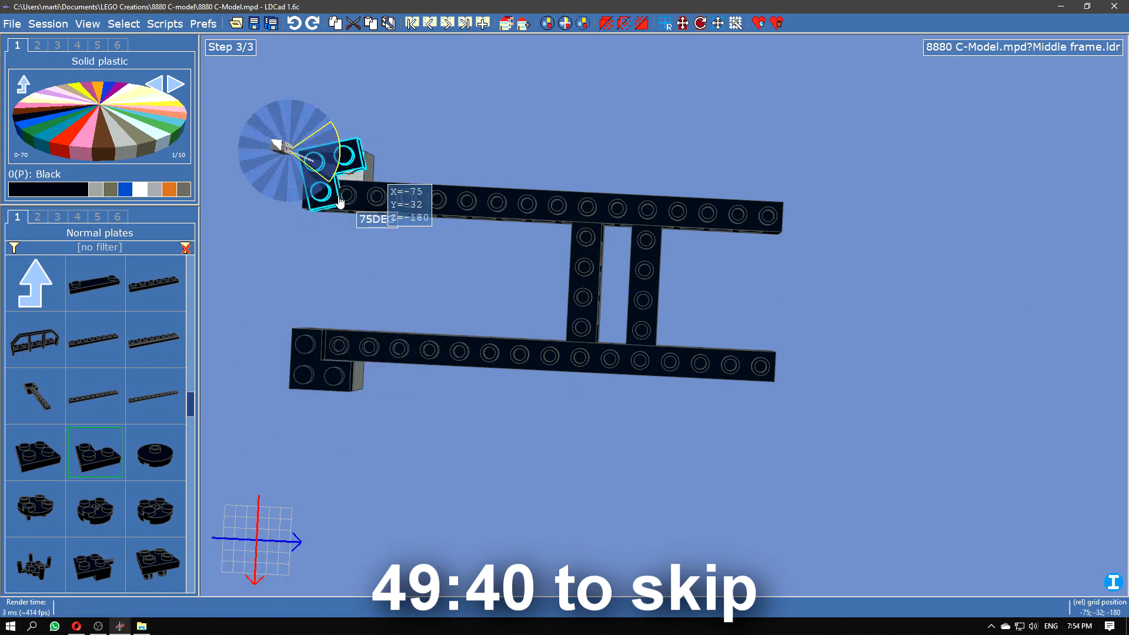
{"action": "left_click", "coordinate": [347, 179]}
Step: Place a black 1 x 2 plate beside the corner plate on each 1 x 16 brick, one at 45; -32; -150
{"action": "scroll", "coordinate": [131, 461], "scroll_direction": "up", "scroll_amount": 3}
{"action": "scroll", "coordinate": [56, 488], "scroll_direction": "up", "scroll_amount": 3}
{"action": "left_click_drag", "start_coordinate": [47, 503], "coordinate": [354, 205]}
{"action": "left_click", "coordinate": [361, 202]}
{"action": "left_click", "coordinate": [350, 347]}
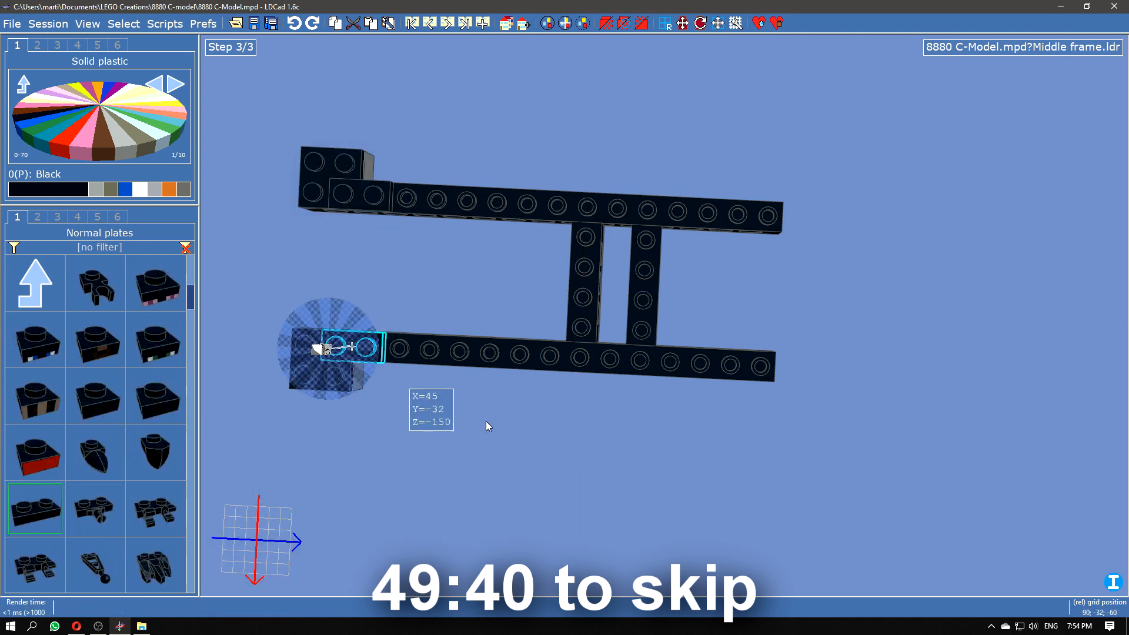
Step: Place a black 1 x 6 plate over one cross brick and two black 1 x 10 plates end to end over the other
{"action": "middle_click_drag", "start_coordinate": [393, 353], "coordinate": [412, 282]}
{"action": "left_click_drag", "start_coordinate": [583, 360], "coordinate": [587, 298], "text": "ctrl"}
{"action": "right_click_drag", "start_coordinate": [590, 290], "coordinate": [487, 472]}
{"action": "scroll", "coordinate": [110, 404], "scroll_direction": "down", "scroll_amount": 6}
{"action": "left_click_drag", "start_coordinate": [95, 452], "coordinate": [581, 377]}
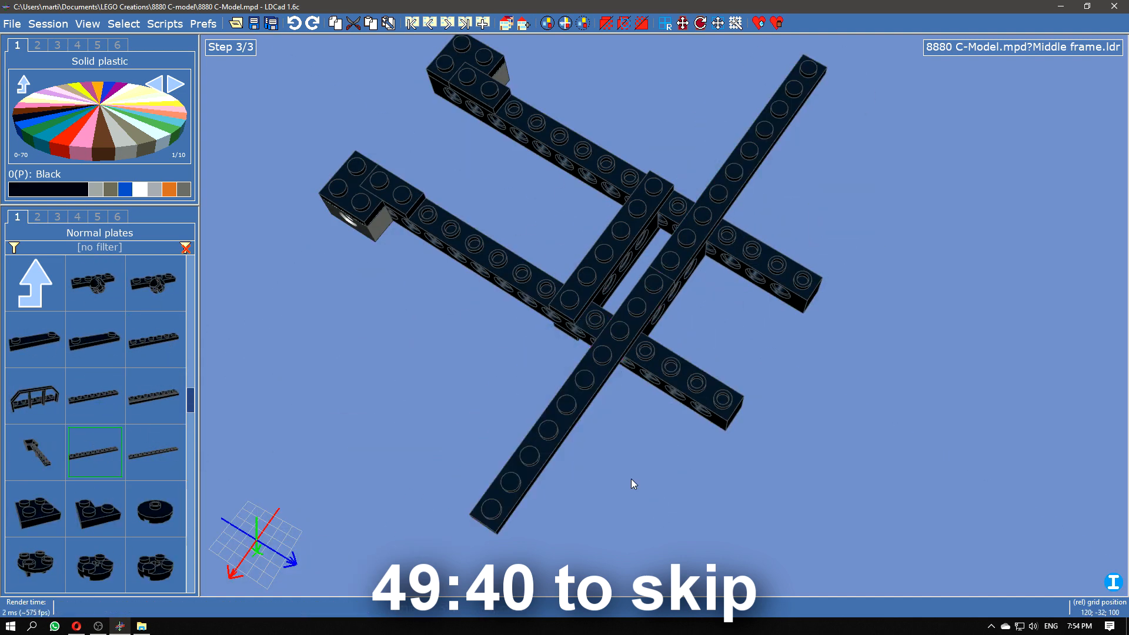
Step: Place a black 2 x 3 plate overhanging outward on the free end of each 1 x 16 brick
{"action": "middle_click_drag", "start_coordinate": [631, 479], "coordinate": [572, 429]}
{"action": "scroll", "coordinate": [163, 471], "scroll_direction": "down", "scroll_amount": 6}
{"action": "scroll", "coordinate": [164, 471], "scroll_direction": "down", "scroll_amount": 5}
{"action": "left_click_drag", "start_coordinate": [36, 453], "coordinate": [709, 183]}
{"action": "middle_click_drag", "start_coordinate": [709, 183], "coordinate": [840, 276]}
Step: Place a mirrored pair of black wing plates on the 1 x 16 bricks beside the corner plates and check the building steps
{"action": "scroll", "coordinate": [140, 324], "scroll_direction": "up", "scroll_amount": 1}
{"action": "scroll", "coordinate": [141, 324], "scroll_direction": "down", "scroll_amount": 8}
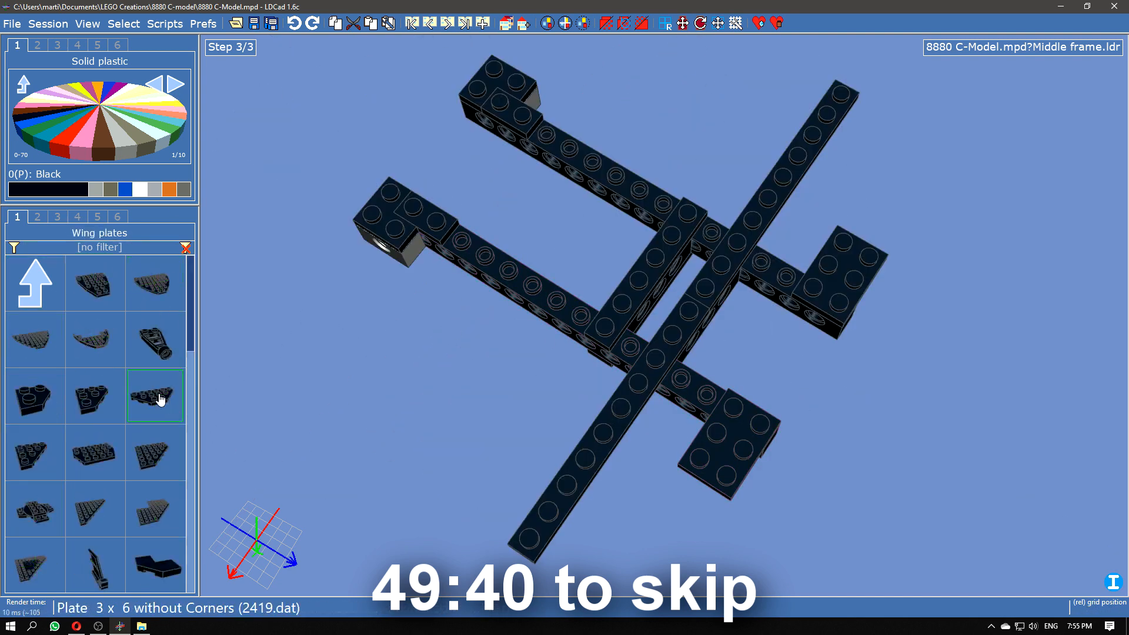
{"action": "left_click_drag", "start_coordinate": [35, 509], "coordinate": [615, 63]}
{"action": "left_click_drag", "start_coordinate": [95, 509], "coordinate": [388, 310]}
{"action": "key", "text": "ctrl+Right"}
{"action": "key", "text": "ctrl+Right"}
{"action": "left_click", "coordinate": [431, 26]}
{"action": "left_click", "coordinate": [448, 25]}
{"action": "left_click", "coordinate": [431, 27]}
{"action": "left_click", "coordinate": [447, 24]}
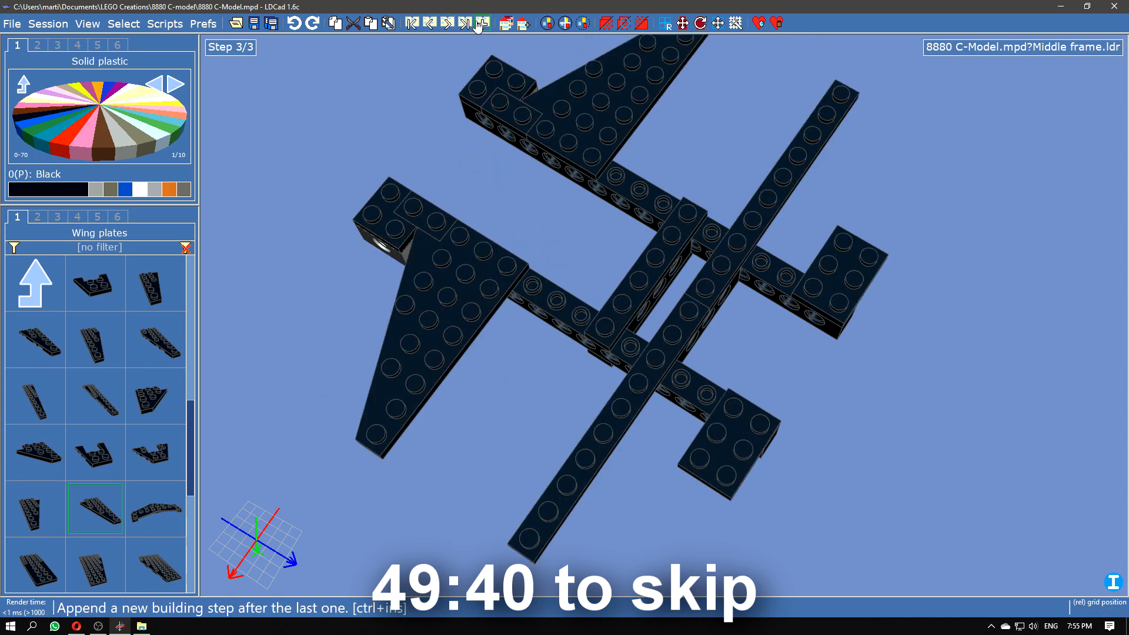
Step: Append a new building step and browse the part bin from the wing plates to the 2 x 2 normal plates
{"action": "scroll", "coordinate": [132, 318], "scroll_direction": "up", "scroll_amount": 3}
{"action": "right_click", "coordinate": [120, 359]}
{"action": "right_click", "coordinate": [126, 357]}
{"action": "left_click", "coordinate": [135, 353]}
{"action": "left_click", "coordinate": [82, 388]}
{"action": "right_click", "coordinate": [76, 394]}
{"action": "right_click", "coordinate": [80, 353]}
{"action": "left_click", "coordinate": [86, 289]}
{"action": "right_click", "coordinate": [86, 289]}
{"action": "left_click", "coordinate": [134, 353]}
{"action": "left_click", "coordinate": [132, 369]}
{"action": "scroll", "coordinate": [132, 368], "scroll_direction": "down", "scroll_amount": 15}
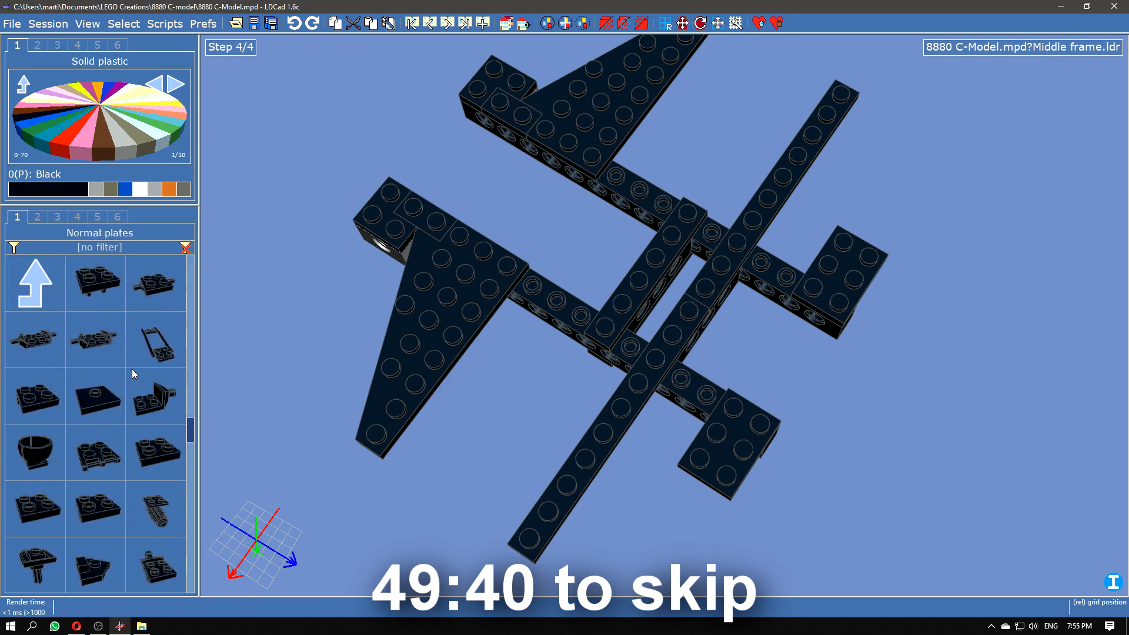
{"action": "scroll", "coordinate": [96, 382], "scroll_direction": "up", "scroll_amount": 3}
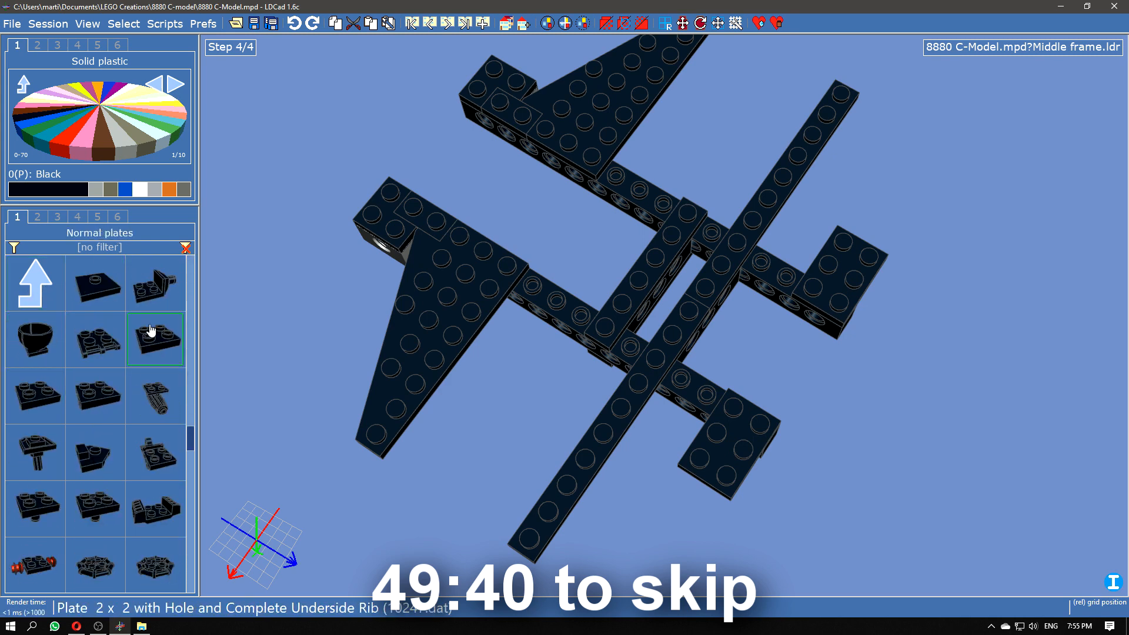
Step: Place a black 2 x 2 plate with a pin hole under the overhang of each 2 x 3 plate
{"action": "left_click_drag", "start_coordinate": [35, 395], "coordinate": [757, 353]}
{"action": "left_click_drag", "start_coordinate": [662, 244], "coordinate": [724, 247]}
{"action": "left_click_drag", "start_coordinate": [853, 224], "coordinate": [817, 212]}
{"action": "left_click", "coordinate": [777, 202]}
{"action": "left_click_drag", "start_coordinate": [759, 247], "coordinate": [794, 244]}
{"action": "left_click", "coordinate": [882, 147]}
{"action": "left_click_drag", "start_coordinate": [883, 147], "coordinate": [876, 211]}
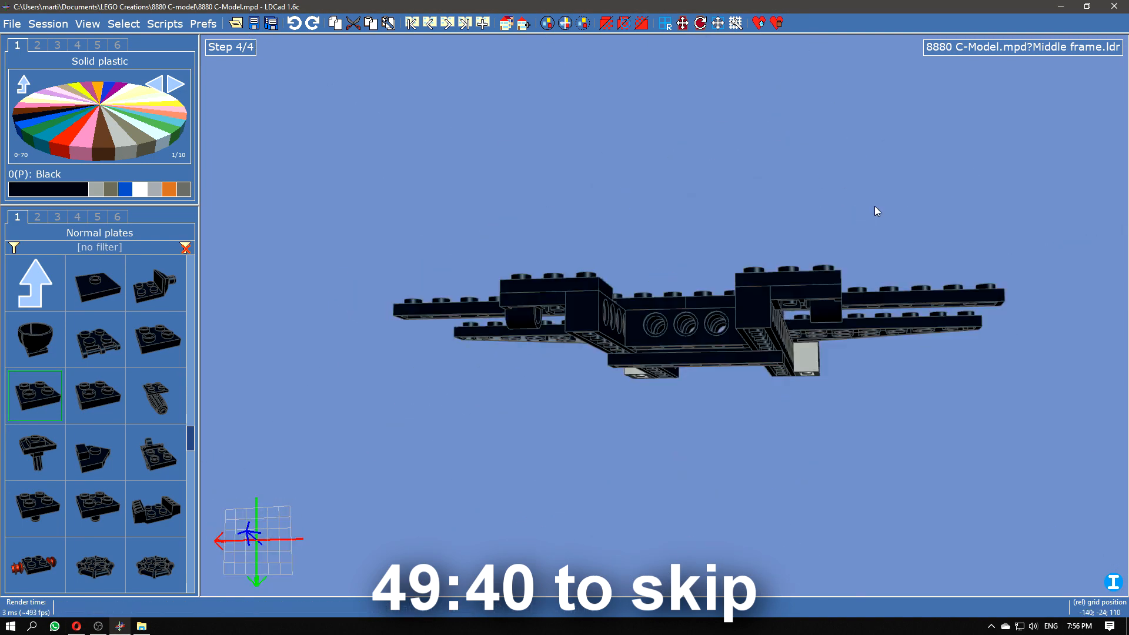
Step: Place a black 2 x 16 plate lengthwise on top of each side of the middle frame
{"action": "left_click_drag", "start_coordinate": [729, 447], "coordinate": [775, 524]}
{"action": "scroll", "coordinate": [124, 432], "scroll_direction": "down", "scroll_amount": 8}
{"action": "left_click_drag", "start_coordinate": [156, 451], "coordinate": [661, 201]}
{"action": "left_click", "coordinate": [939, 410]}
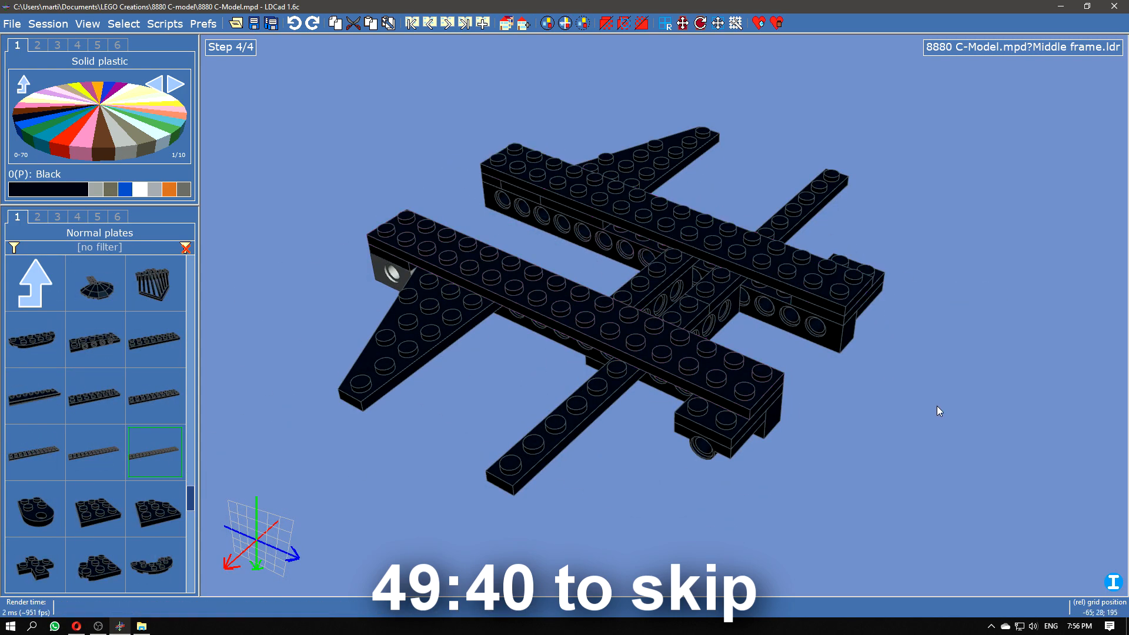
{"action": "right_click_drag", "start_coordinate": [948, 403], "coordinate": [350, 439]}
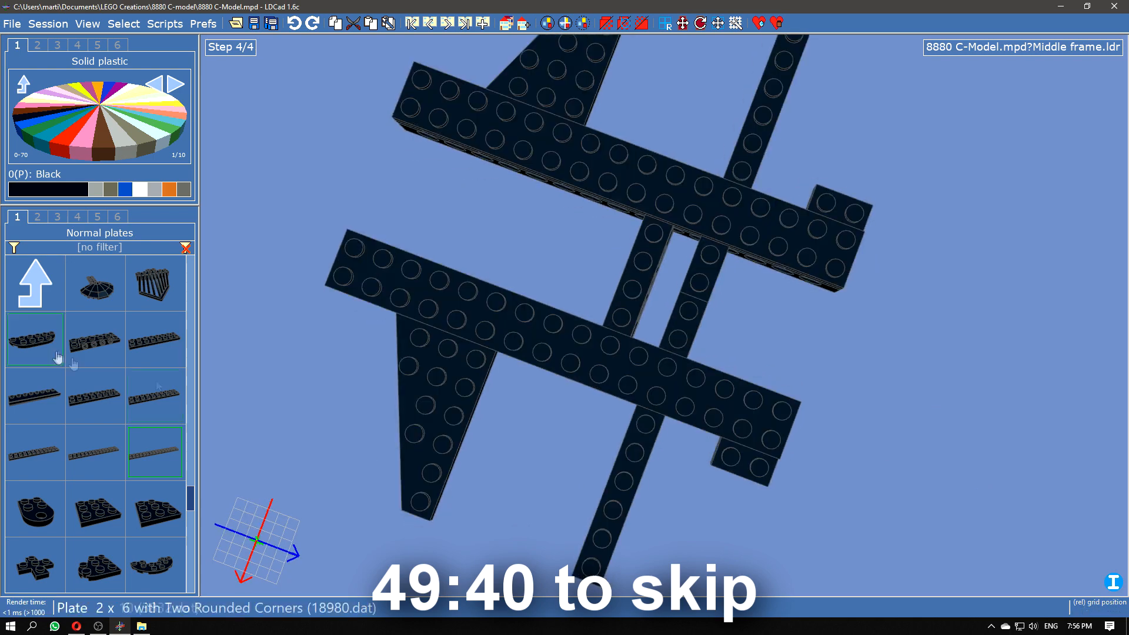
Step: Add a new submodel to the file with the name "middle drive axel"
{"action": "left_click", "coordinate": [523, 23]}
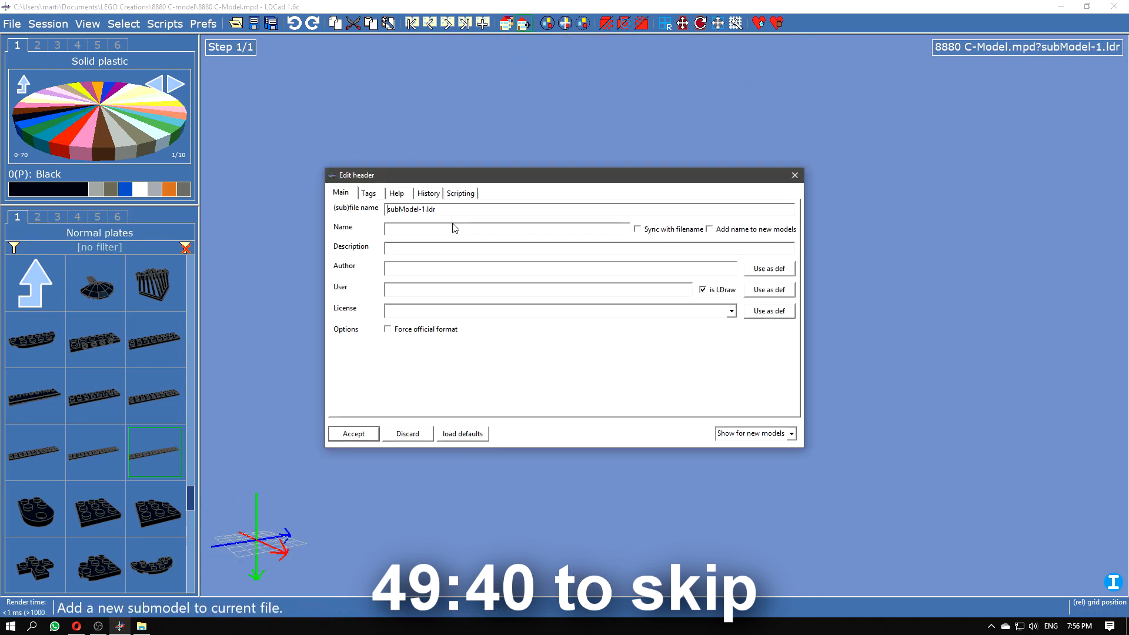
{"action": "type", "text": "middle drive axel"}
{"action": "key", "text": "Return"}
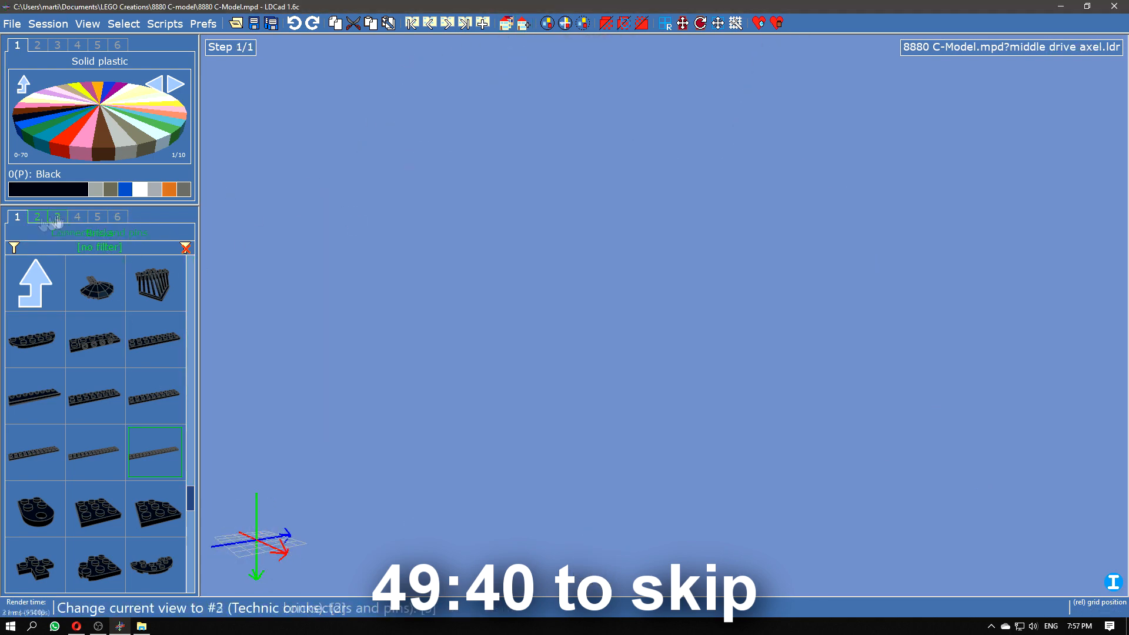
Step: Build the middle drive axle from a black Technic axle with a light grey bush fitted on it
{"action": "left_click", "coordinate": [77, 217]}
{"action": "left_click_drag", "start_coordinate": [93, 464], "coordinate": [669, 319]}
{"action": "left_click", "coordinate": [57, 217]}
{"action": "left_click_drag", "start_coordinate": [35, 396], "coordinate": [752, 369]}
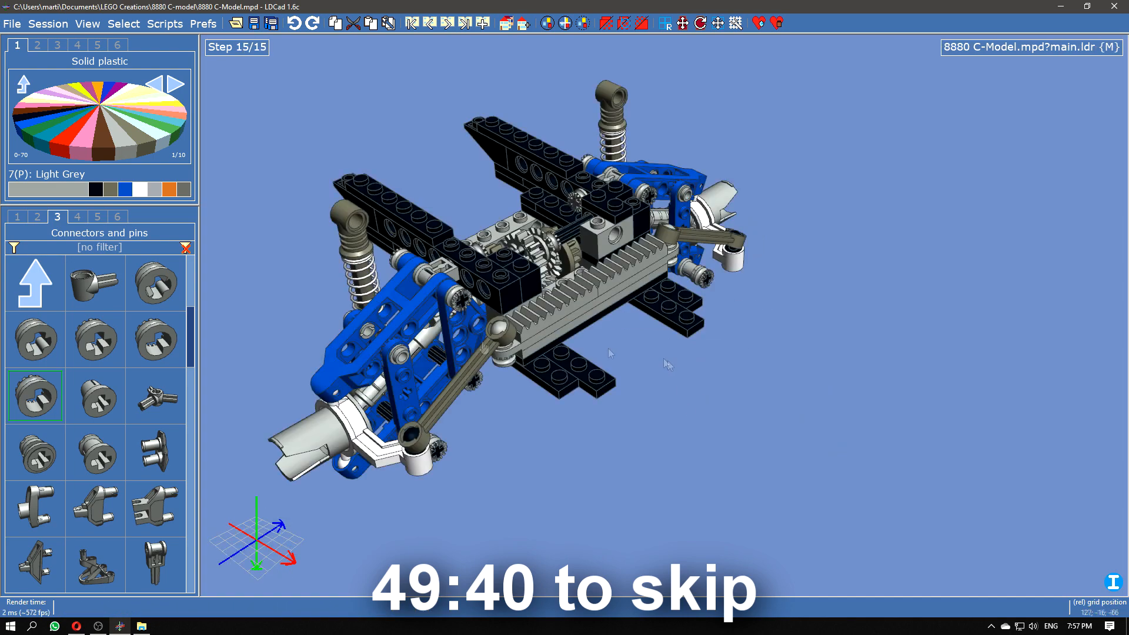
Step: Insert the middle drive axel submodel through the middle frame's cross bricks and fit a light grey gear on its inner end
{"action": "left_click", "coordinate": [117, 216]}
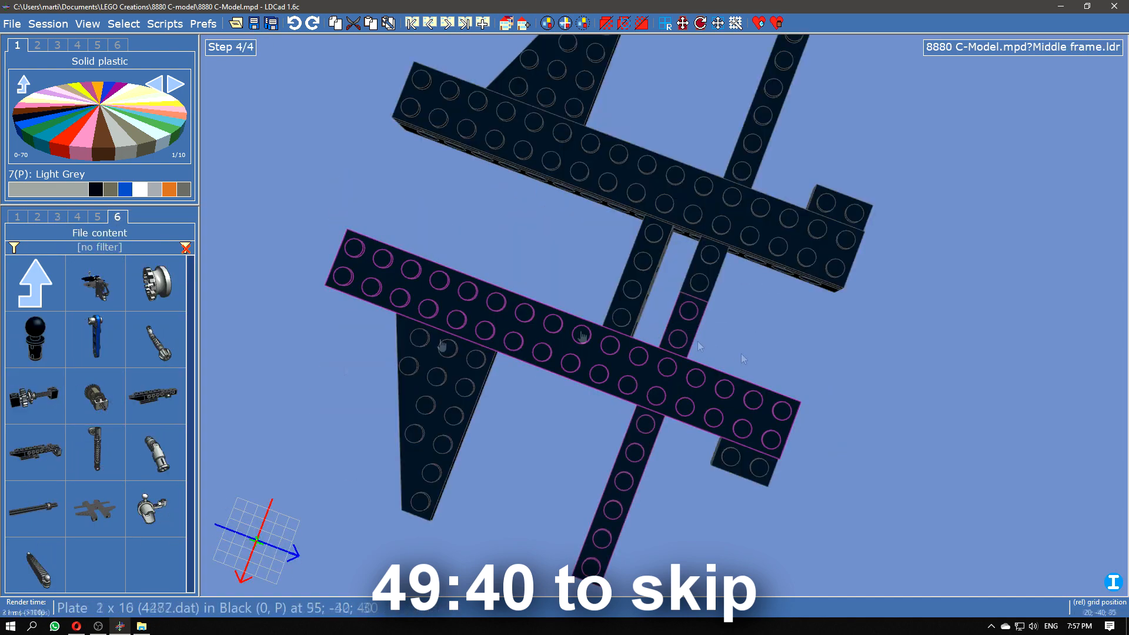
{"action": "left_click_drag", "start_coordinate": [673, 297], "coordinate": [718, 308]}
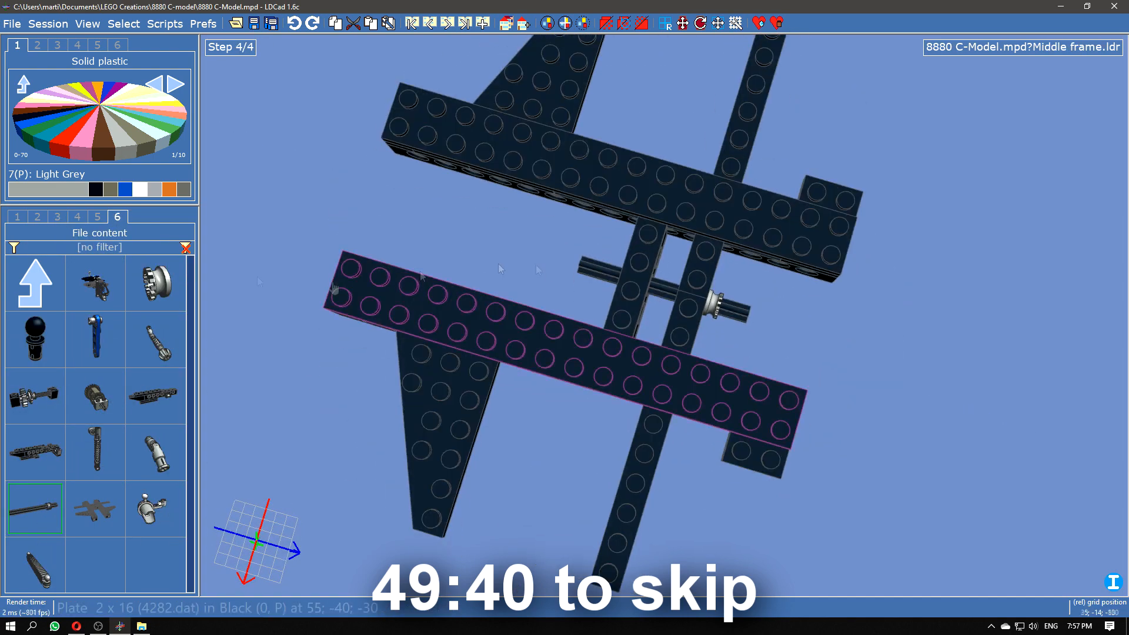
{"action": "left_click", "coordinate": [57, 216]}
{"action": "scroll", "coordinate": [174, 335], "scroll_direction": "down", "scroll_amount": 1}
{"action": "left_click_drag", "start_coordinate": [94, 564], "coordinate": [606, 288]}
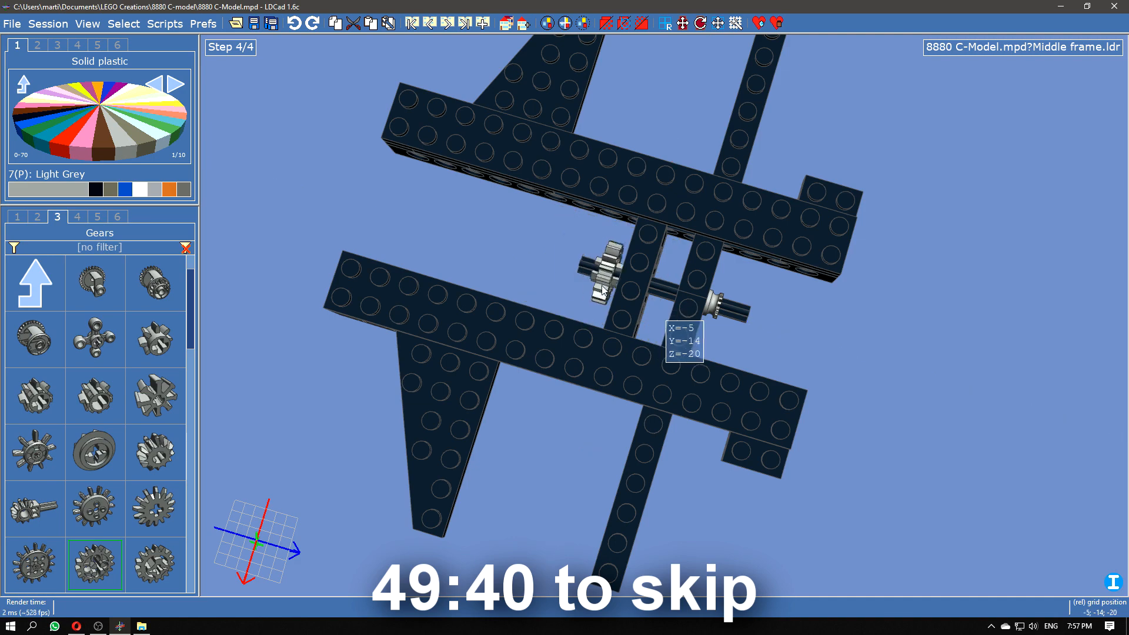
{"action": "left_click_drag", "start_coordinate": [608, 300], "coordinate": [610, 297]}
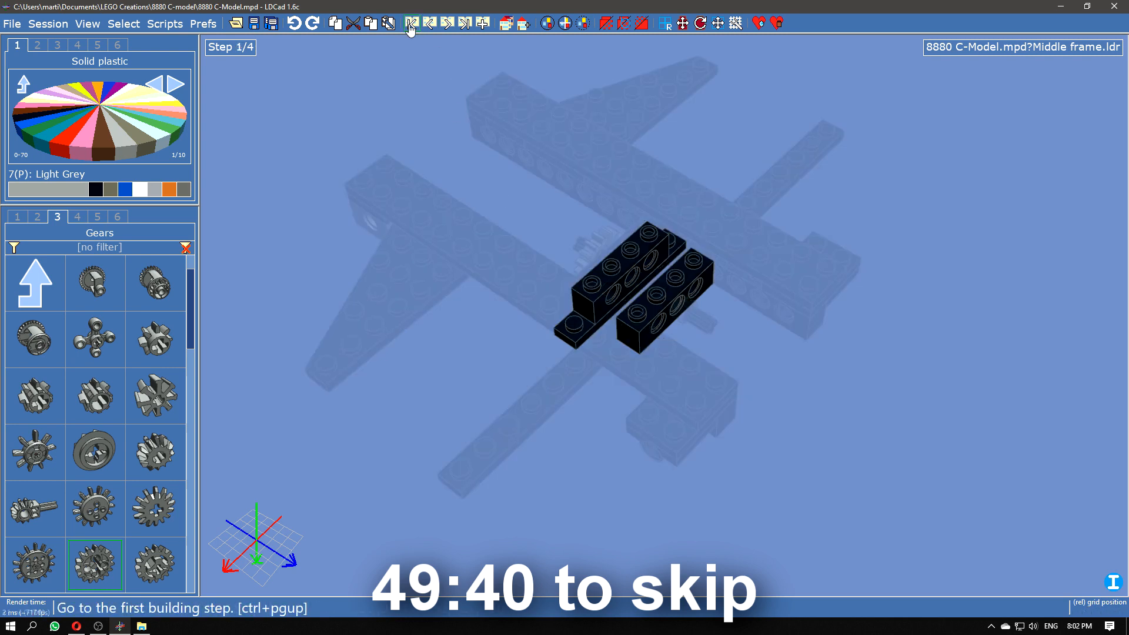
Step: Review the middle frame's building steps from the first to the last
{"action": "left_click", "coordinate": [448, 23]}
{"action": "left_click", "coordinate": [447, 22]}
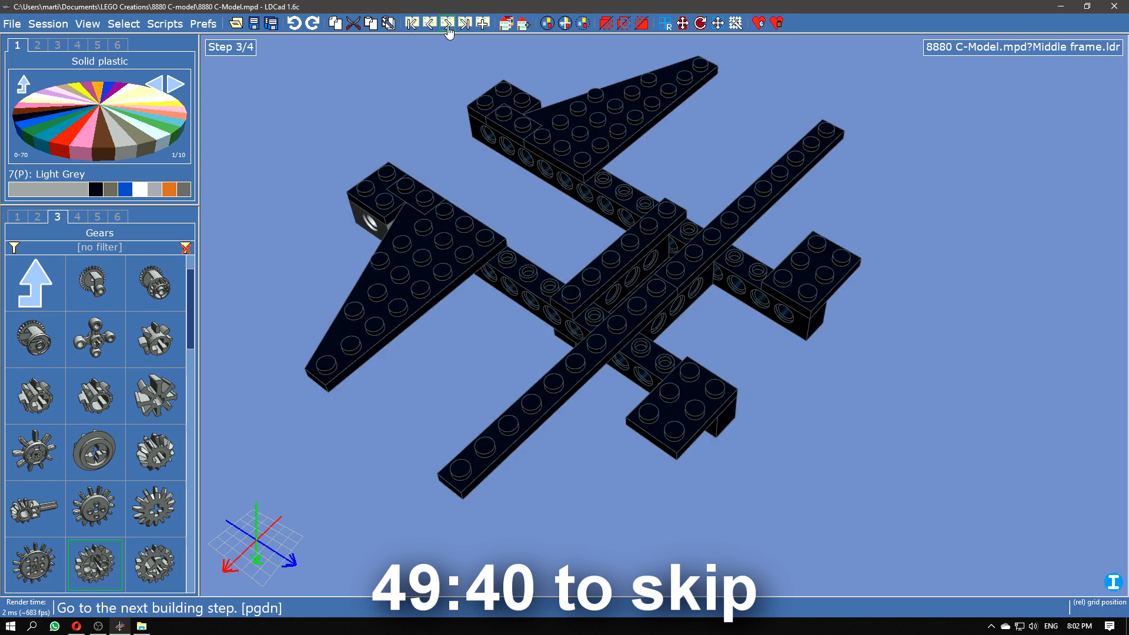
{"action": "left_click", "coordinate": [447, 23]}
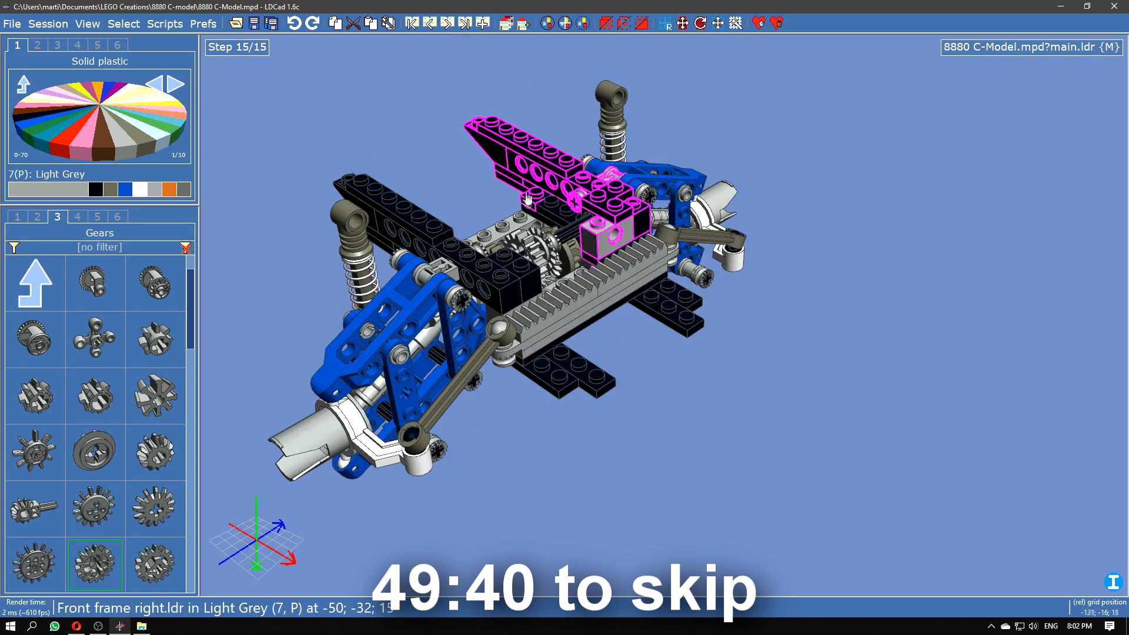
Step: Insert the Middle frame submodel behind the front section of the main model in a new building step 16
{"action": "left_click", "coordinate": [447, 23]}
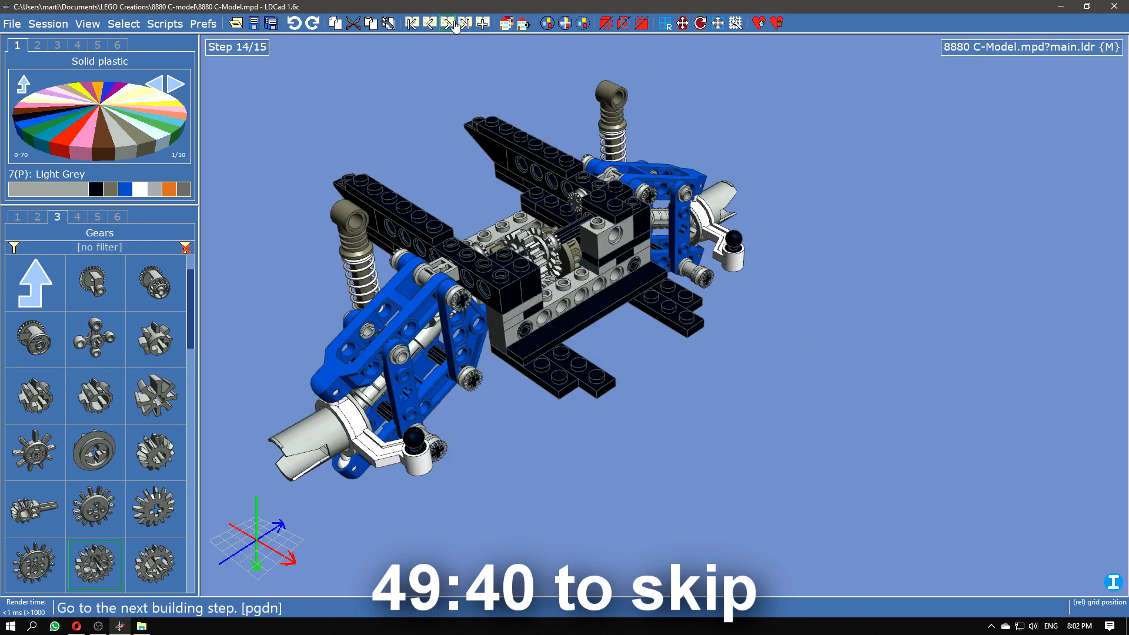
{"action": "left_click", "coordinate": [117, 217]}
{"action": "left_click_drag", "start_coordinate": [95, 508], "coordinate": [780, 429]}
{"action": "left_click_drag", "start_coordinate": [780, 429], "coordinate": [691, 494]}
{"action": "left_click_drag", "start_coordinate": [814, 517], "coordinate": [805, 439]}
Step: Open the Middle frame submodel and go to its building step 3
{"action": "left_click", "coordinate": [756, 294], "text": "ctrl"}
{"action": "left_click", "coordinate": [412, 23]}
{"action": "left_click", "coordinate": [447, 24]}
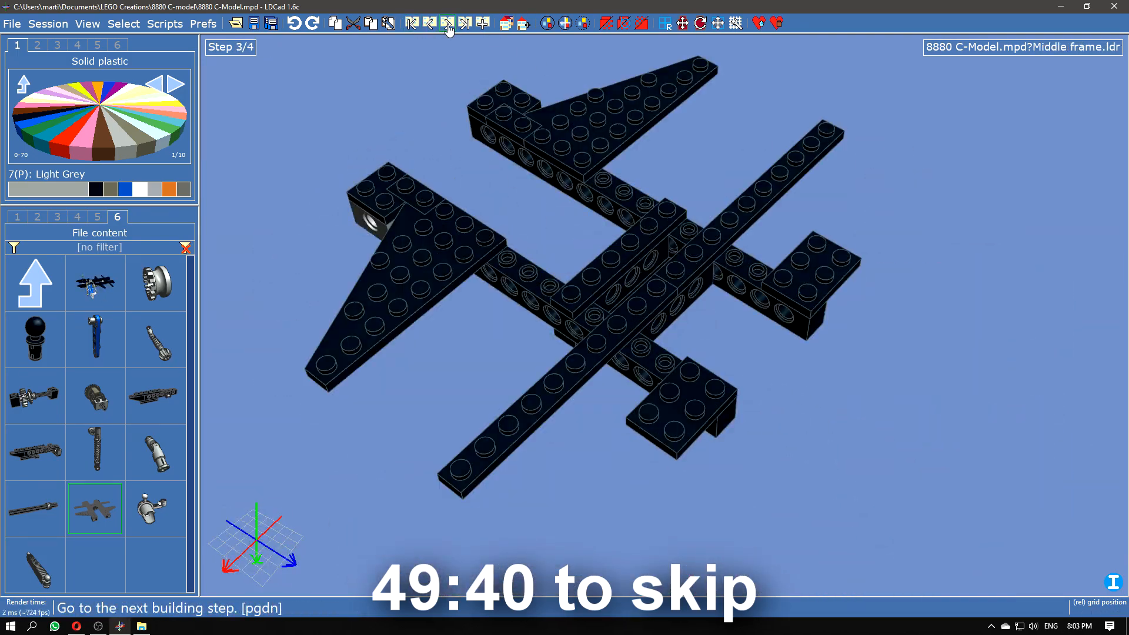
{"action": "left_click", "coordinate": [447, 24]}
Step: Fit a black long Technic friction pin with slot in one light grey 1 x 2 brick and copy it to the opposite brick
{"action": "left_click", "coordinate": [37, 217]}
{"action": "left_click", "coordinate": [57, 217]}
{"action": "left_click", "coordinate": [18, 217]}
{"action": "scroll", "coordinate": [62, 270], "scroll_direction": "down", "scroll_amount": 2}
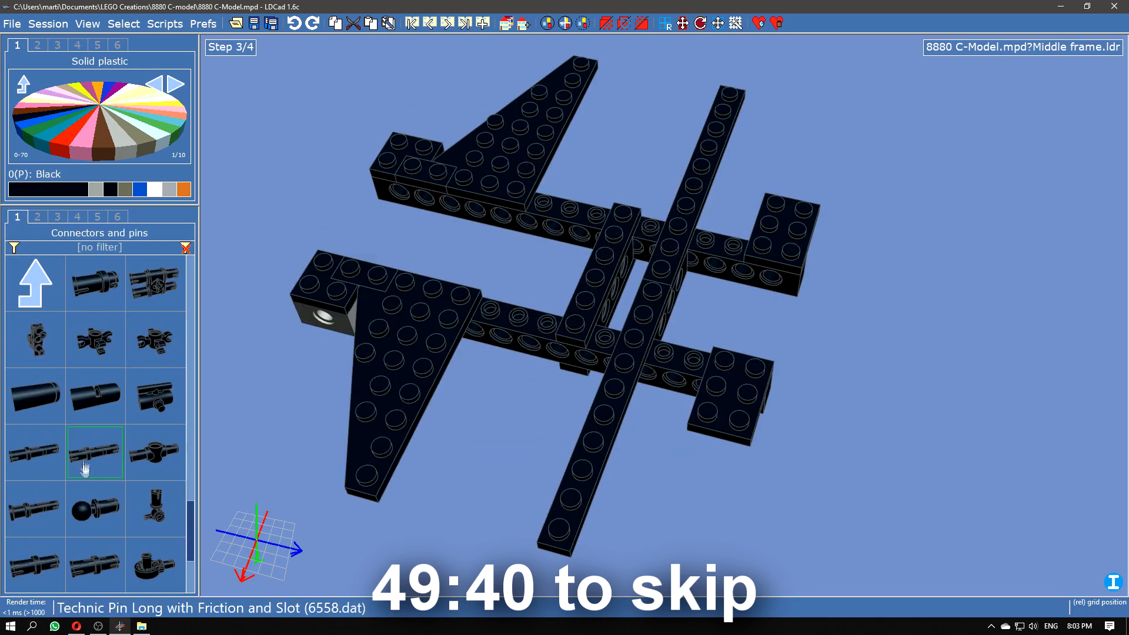
{"action": "left_click_drag", "start_coordinate": [85, 469], "coordinate": [309, 352]}
{"action": "left_click_drag", "start_coordinate": [411, 247], "coordinate": [447, 294]}
{"action": "key", "text": "ctrl+c"}
{"action": "key", "text": "ctrl+v"}
{"action": "left_click", "coordinate": [421, 262]}
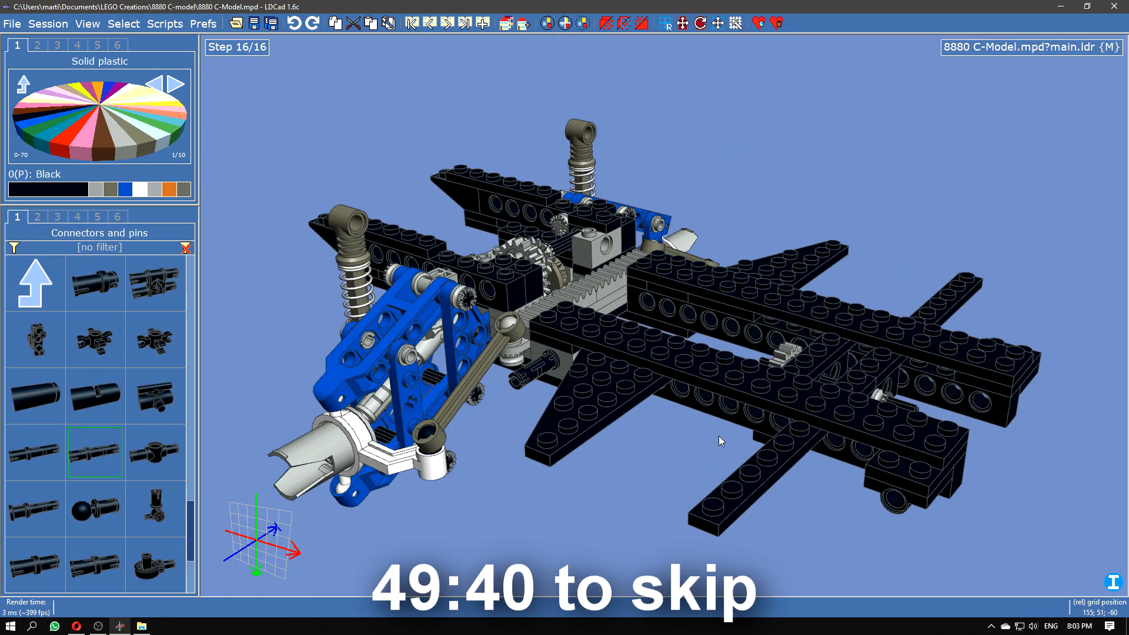
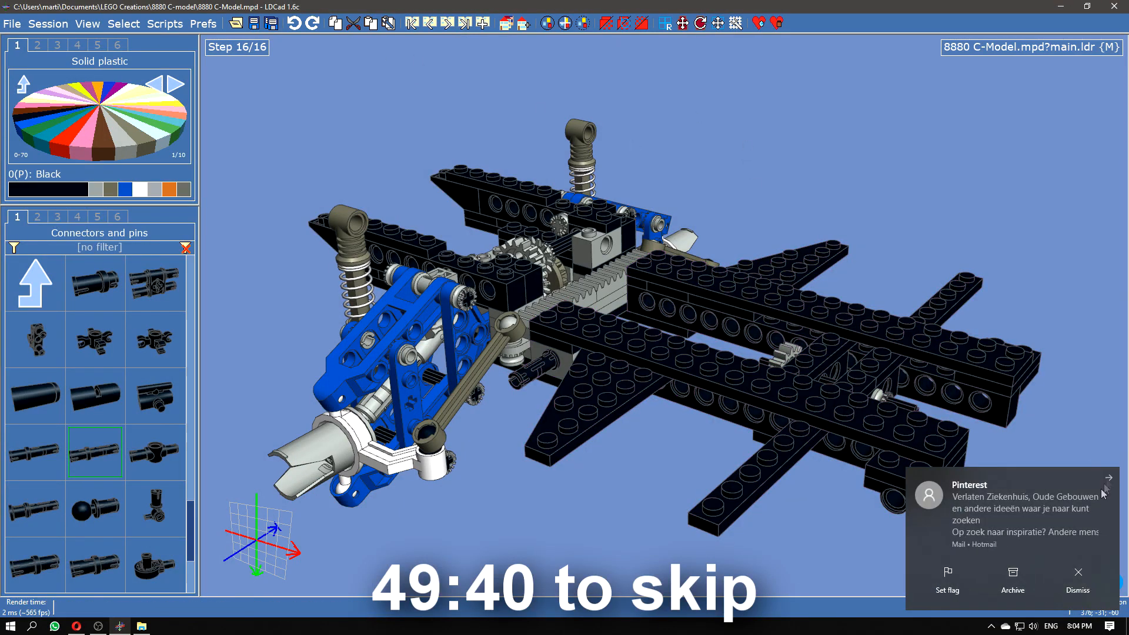
Step: Add a submodel named "Center diff" and place a dark grey differential housing at 0; 0; 0
{"action": "left_click", "coordinate": [525, 26]}
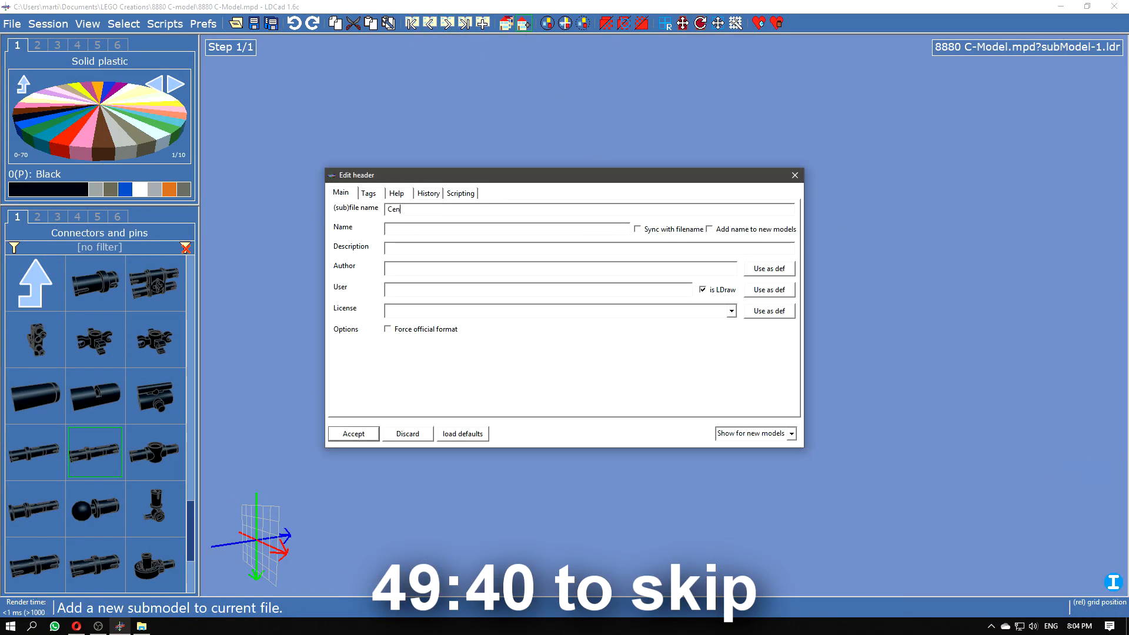
{"action": "key", "text": "Return"}
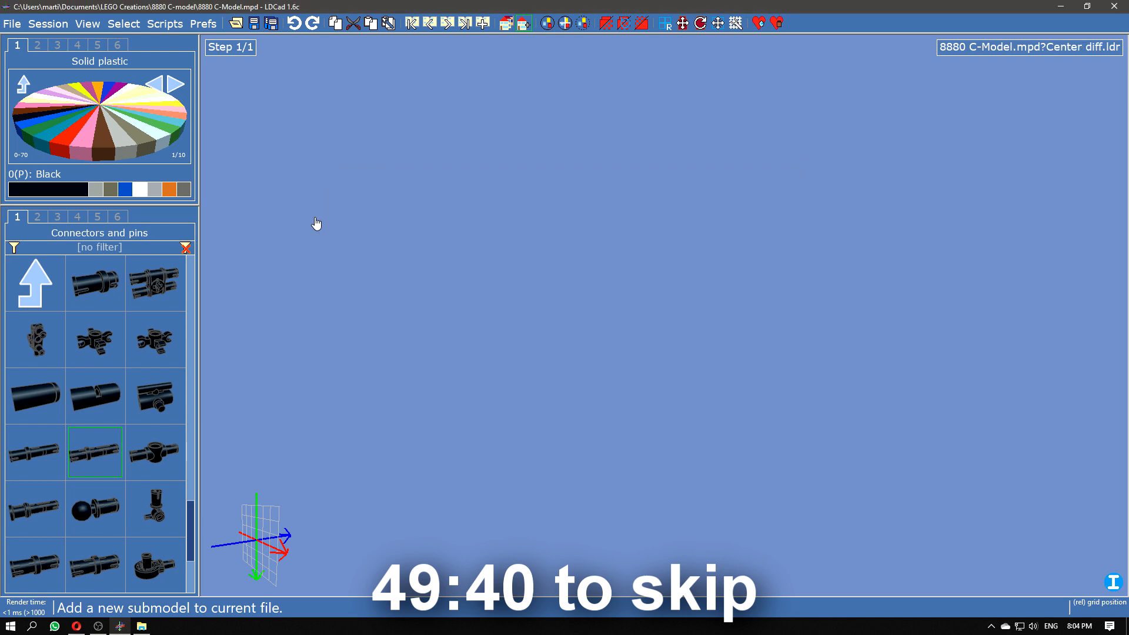
{"action": "left_click", "coordinate": [57, 216]}
{"action": "left_click_drag", "start_coordinate": [155, 339], "coordinate": [654, 320]}
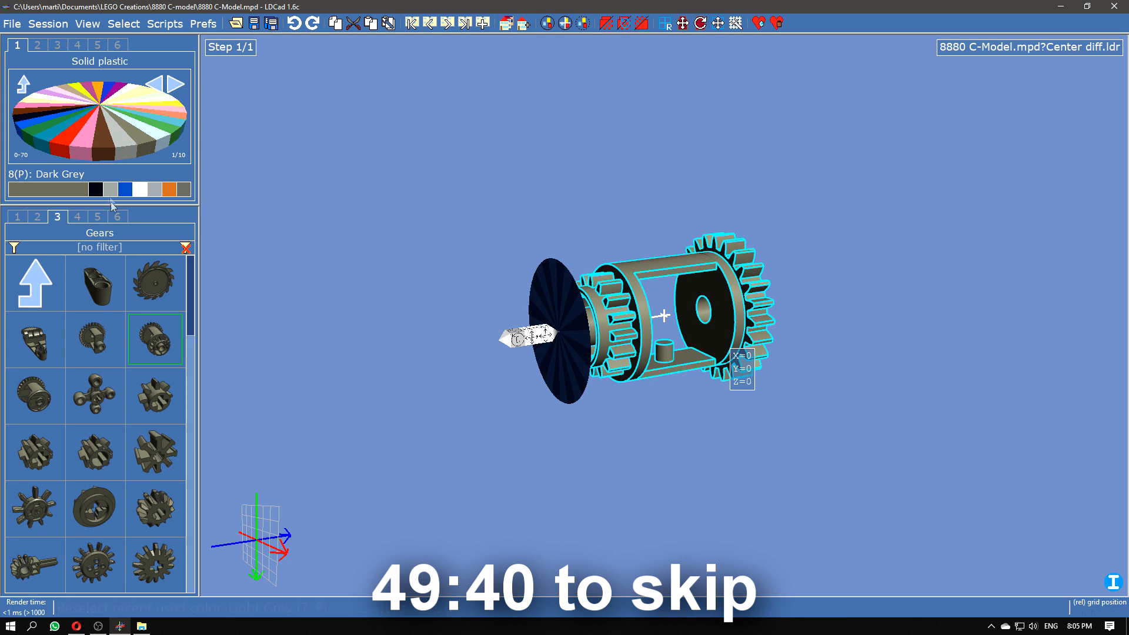
Step: Place a light grey bevel gear flat inside the differential housing at 0; 17; 0
{"action": "left_click", "coordinate": [110, 190]}
{"action": "left_click_drag", "start_coordinate": [155, 565], "coordinate": [629, 400]}
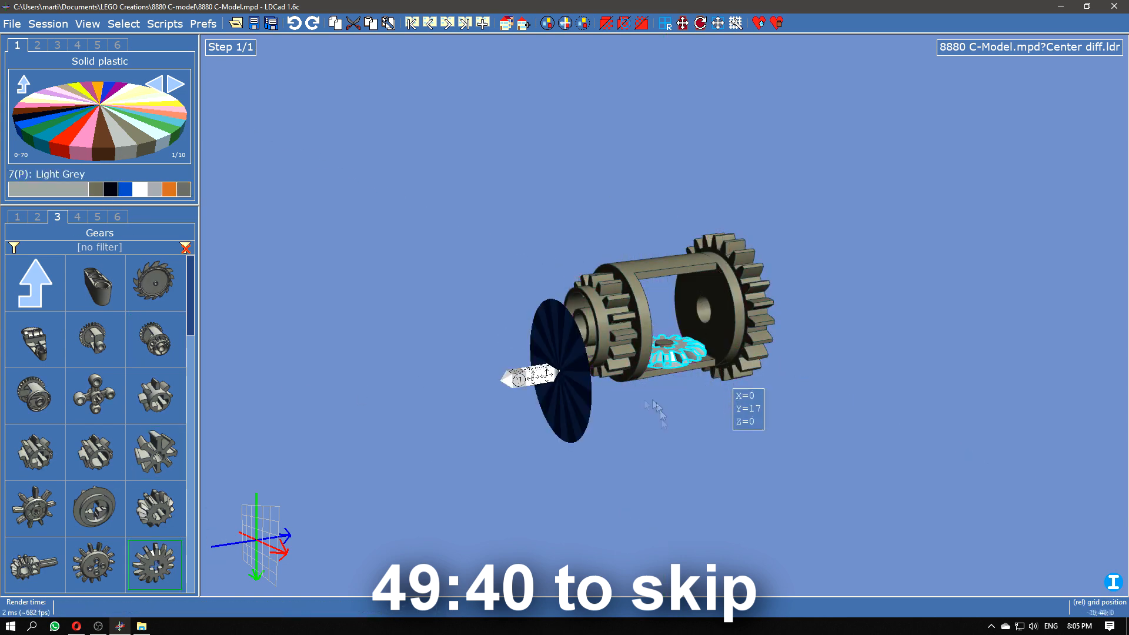
{"action": "right_click_drag", "start_coordinate": [628, 401], "coordinate": [675, 307]}
{"action": "left_click_drag", "start_coordinate": [678, 304], "coordinate": [680, 304]}
{"action": "left_click", "coordinate": [665, 447]}
{"action": "right_click_drag", "start_coordinate": [665, 447], "coordinate": [594, 406]}
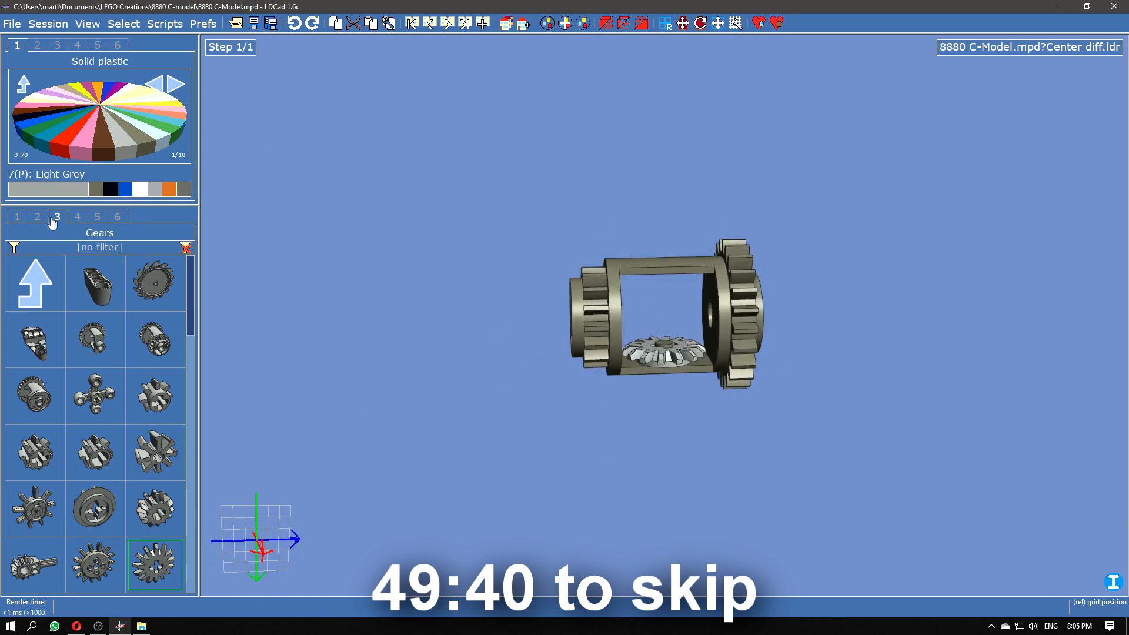
Step: Insert a black Technic axle into each side of the differential, the second one at 0; 0; 60
{"action": "left_click", "coordinate": [77, 217]}
{"action": "left_click", "coordinate": [23, 116]}
{"action": "left_click_drag", "start_coordinate": [328, 435], "coordinate": [525, 337]}
{"action": "left_click_drag", "start_coordinate": [155, 508], "coordinate": [864, 330]}
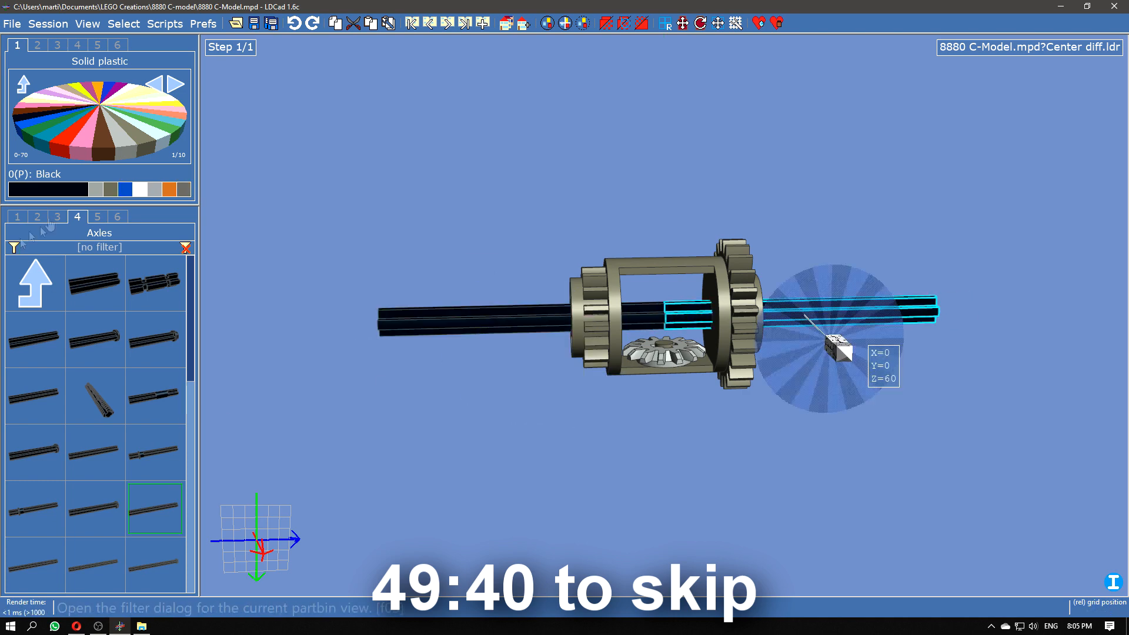
Step: Fit light grey bevel gears on both axle ends inside the differential housing
{"action": "left_click", "coordinate": [57, 217]}
{"action": "left_click", "coordinate": [110, 189]}
{"action": "left_click_drag", "start_coordinate": [154, 565], "coordinate": [701, 378]}
{"action": "right_click_drag", "start_coordinate": [700, 379], "coordinate": [665, 390]}
{"action": "left_click", "coordinate": [701, 450]}
{"action": "right_click_drag", "start_coordinate": [701, 450], "coordinate": [689, 471]}
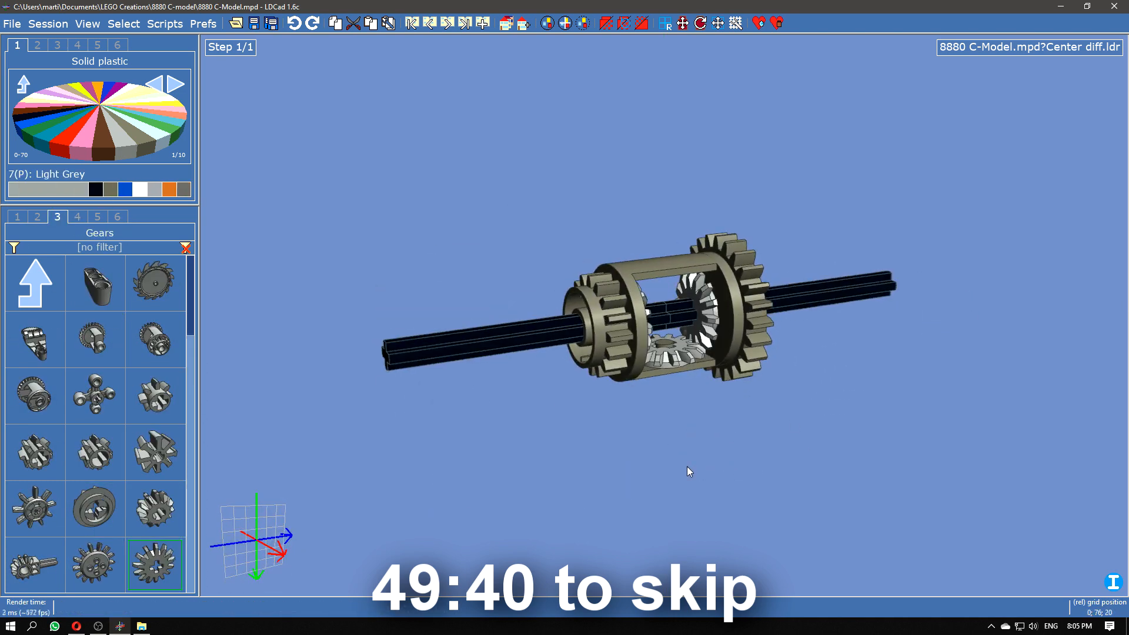
Step: In a new building step, place a light grey 1 x 2 Technic brick with hole on the axle at 0; -10; -50
{"action": "left_click", "coordinate": [38, 217]}
{"action": "left_click_drag", "start_coordinate": [154, 282], "coordinate": [559, 336]}
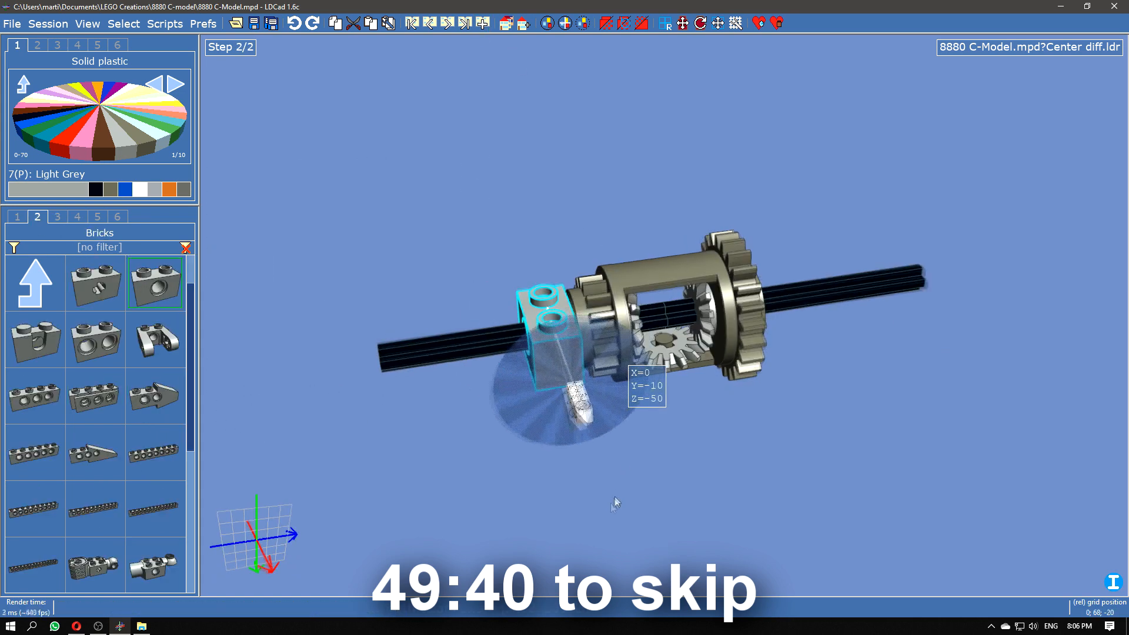
Step: Place a black 1 x 8 Technic brick on the axle beside the grey brick and another light grey 1 x 2 Technic brick beyond it
{"action": "right_click_drag", "start_coordinate": [559, 336], "coordinate": [530, 341]}
{"action": "left_click_drag", "start_coordinate": [139, 454], "coordinate": [500, 330]}
{"action": "left_click", "coordinate": [680, 345]}
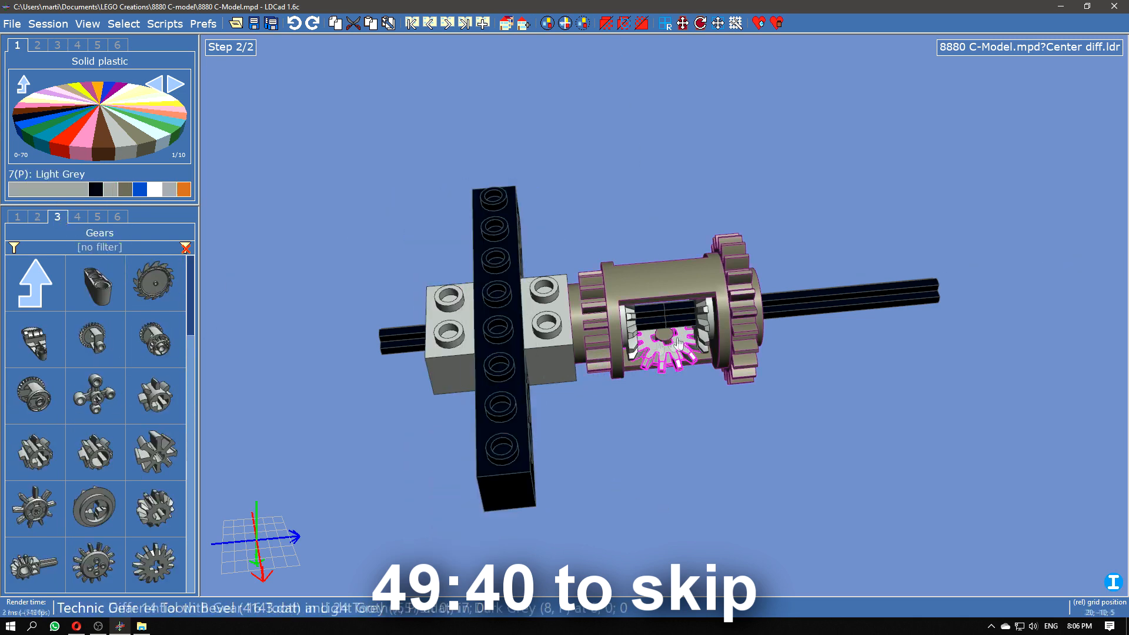
Step: Fit a light grey half bush on the axle at 0; 0; -105 and a 14-tooth bevel gear at 0; 0; -113
{"action": "left_click", "coordinate": [17, 217]}
{"action": "scroll", "coordinate": [94, 411], "scroll_direction": "up", "scroll_amount": 3}
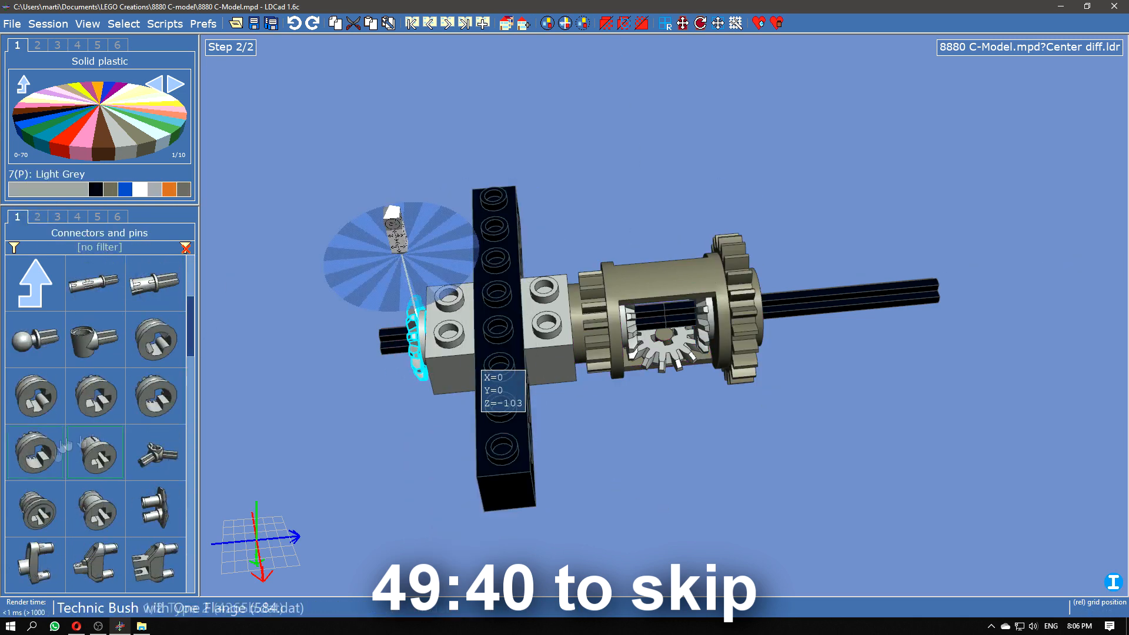
{"action": "left_click_drag", "start_coordinate": [415, 340], "coordinate": [394, 341]}
{"action": "left_click", "coordinate": [403, 340]}
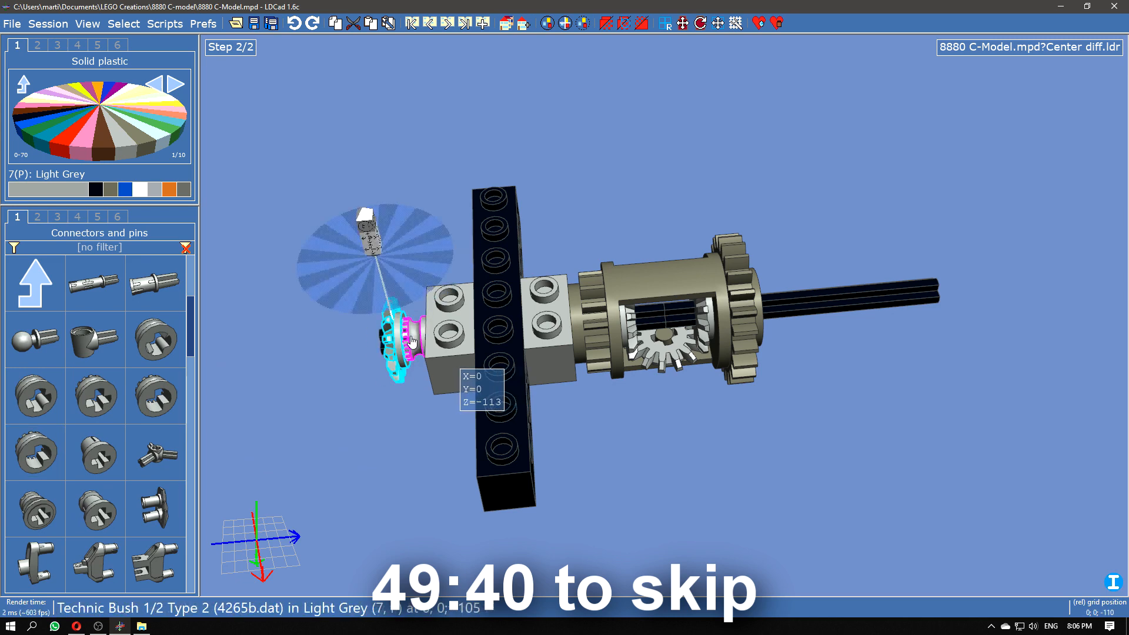
{"action": "right_click_drag", "start_coordinate": [405, 341], "coordinate": [436, 442]}
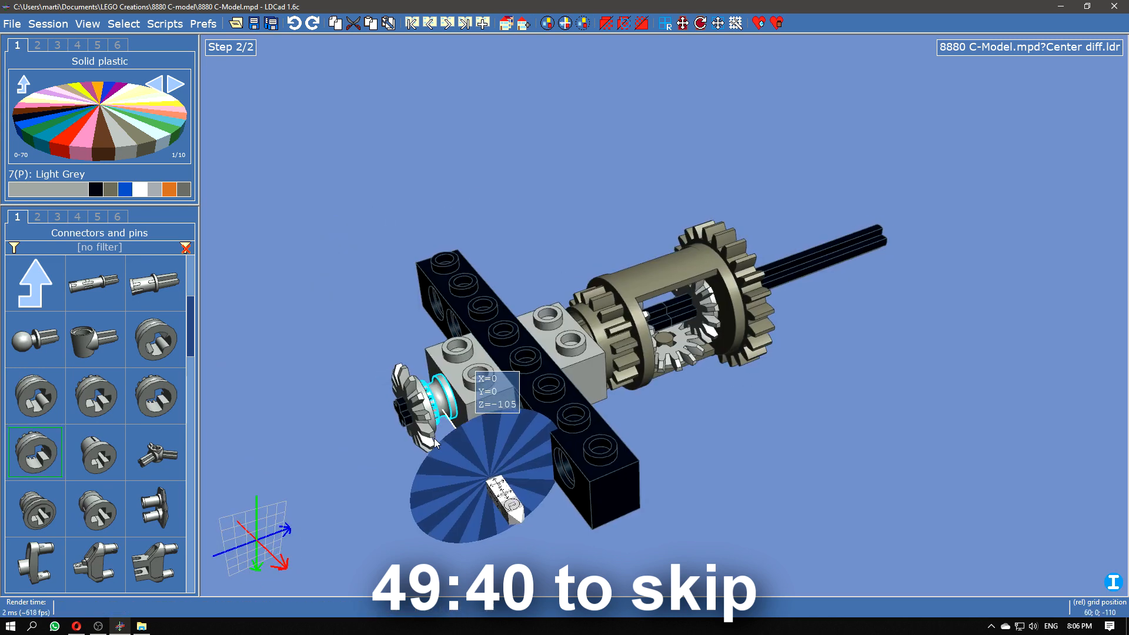
{"action": "left_click", "coordinate": [389, 442]}
{"action": "right_click_drag", "start_coordinate": [713, 456], "coordinate": [627, 326]}
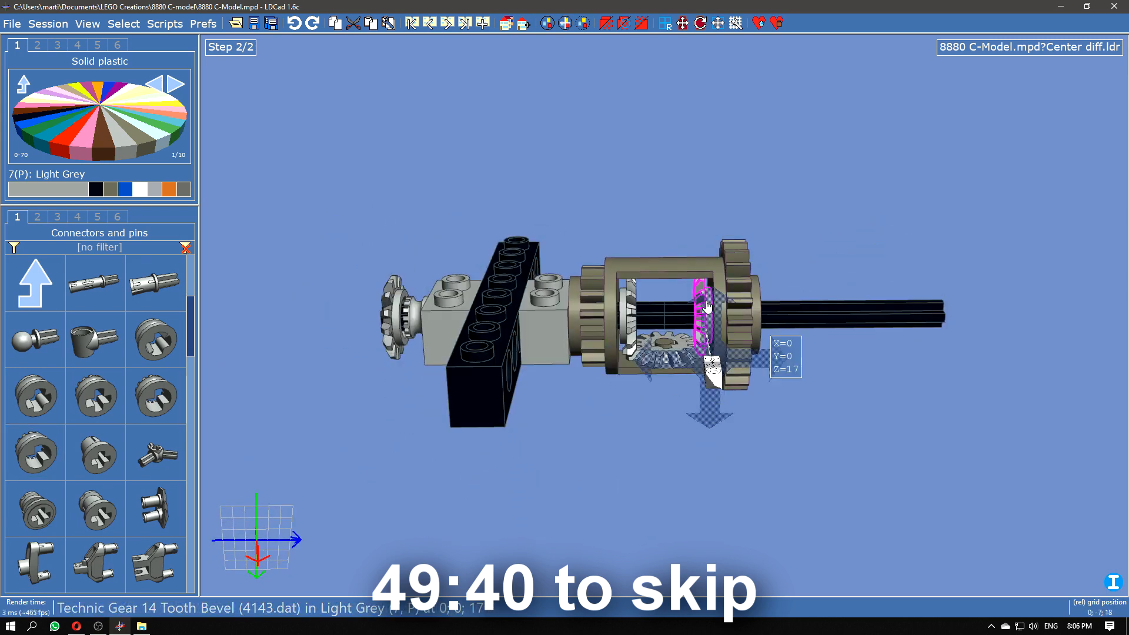
Step: In a new building step, place a black 2 x 3 plate over the grey bricks and a 2 x 4 plate at 60; -18; -100
{"action": "right_click_drag", "start_coordinate": [707, 305], "coordinate": [663, 467]}
{"action": "left_click", "coordinate": [429, 24]}
{"action": "left_click", "coordinate": [447, 24]}
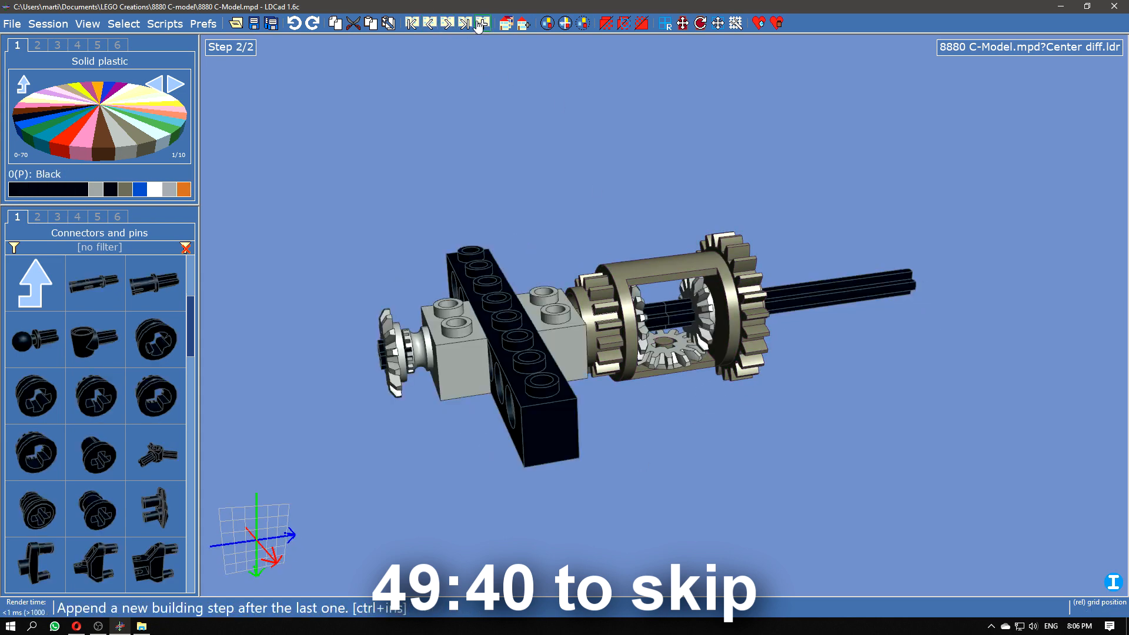
{"action": "left_click", "coordinate": [35, 283]}
{"action": "left_click", "coordinate": [92, 283]}
{"action": "left_click", "coordinate": [92, 283]}
{"action": "right_click_drag", "start_coordinate": [676, 512], "coordinate": [612, 523]}
{"action": "scroll", "coordinate": [94, 412], "scroll_direction": "down", "scroll_amount": 5}
{"action": "left_click_drag", "start_coordinate": [35, 565], "coordinate": [406, 373]}
Step: Add a black 1 x 4 plate at 20; -26; -90, a 1 x 3 plate at the beam's far end and a 1 x 1 plate at -50; -18; -70
{"action": "scroll", "coordinate": [143, 443], "scroll_direction": "down", "scroll_amount": 6}
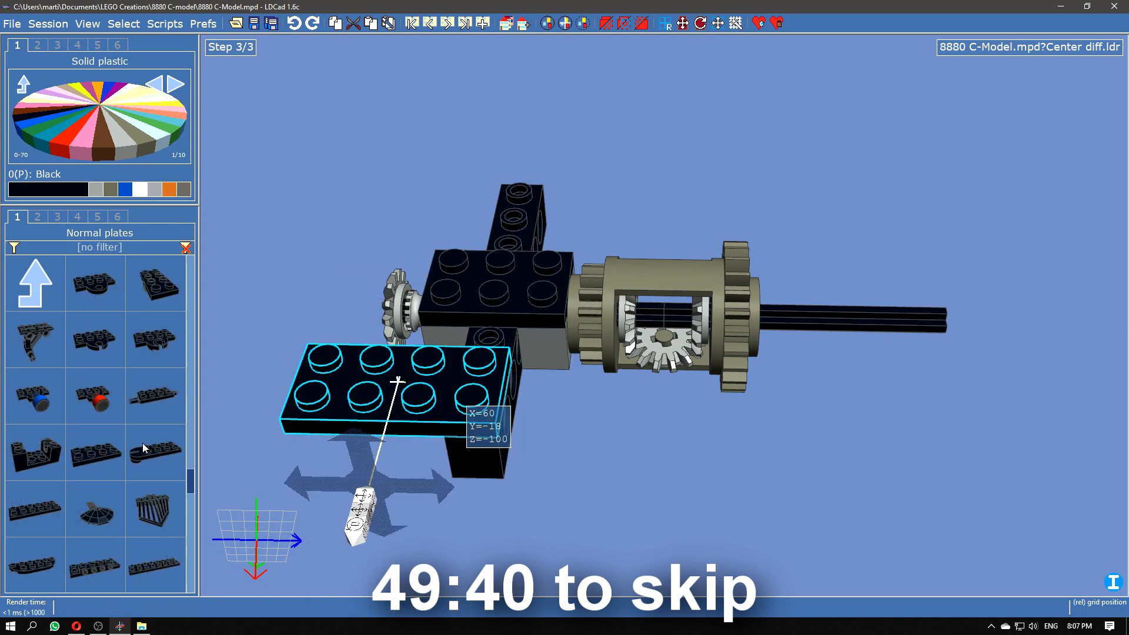
{"action": "left_click_drag", "start_coordinate": [155, 340], "coordinate": [438, 311]}
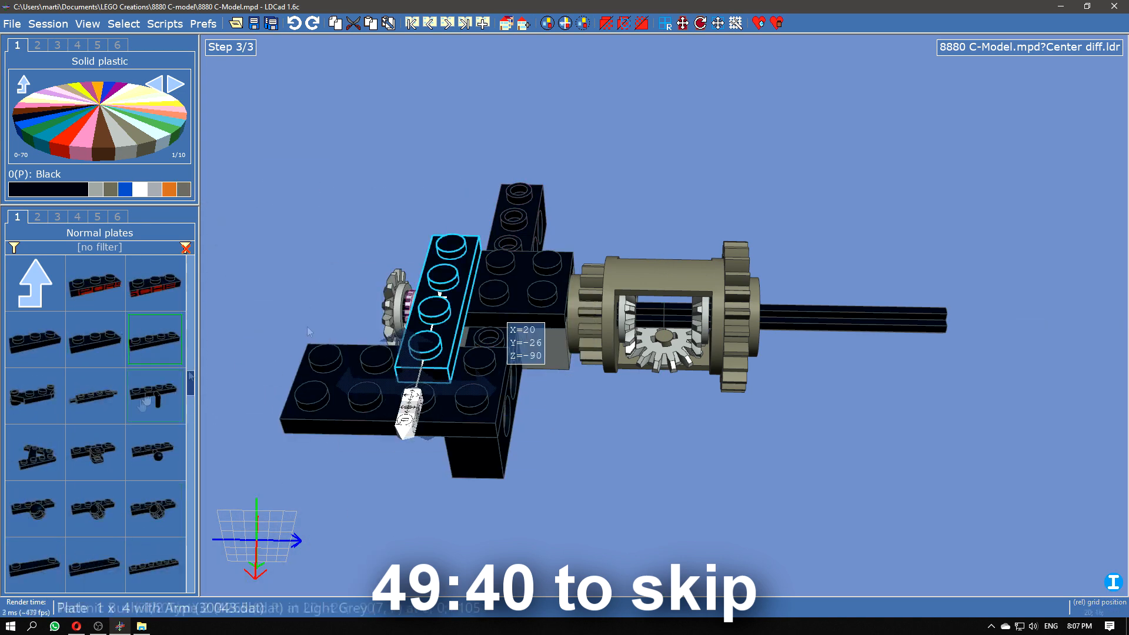
{"action": "scroll", "coordinate": [118, 353], "scroll_direction": "up", "scroll_amount": 1}
{"action": "left_click_drag", "start_coordinate": [155, 283], "coordinate": [520, 213]}
{"action": "scroll", "coordinate": [118, 368], "scroll_direction": "up", "scroll_amount": 10}
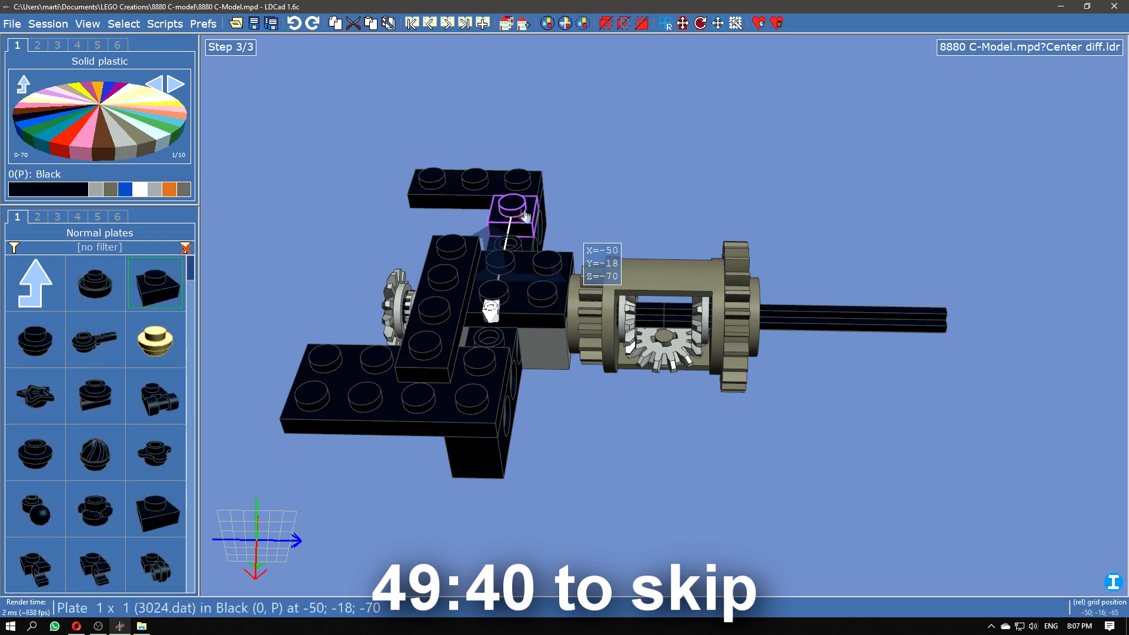
{"action": "left_click", "coordinate": [450, 26]}
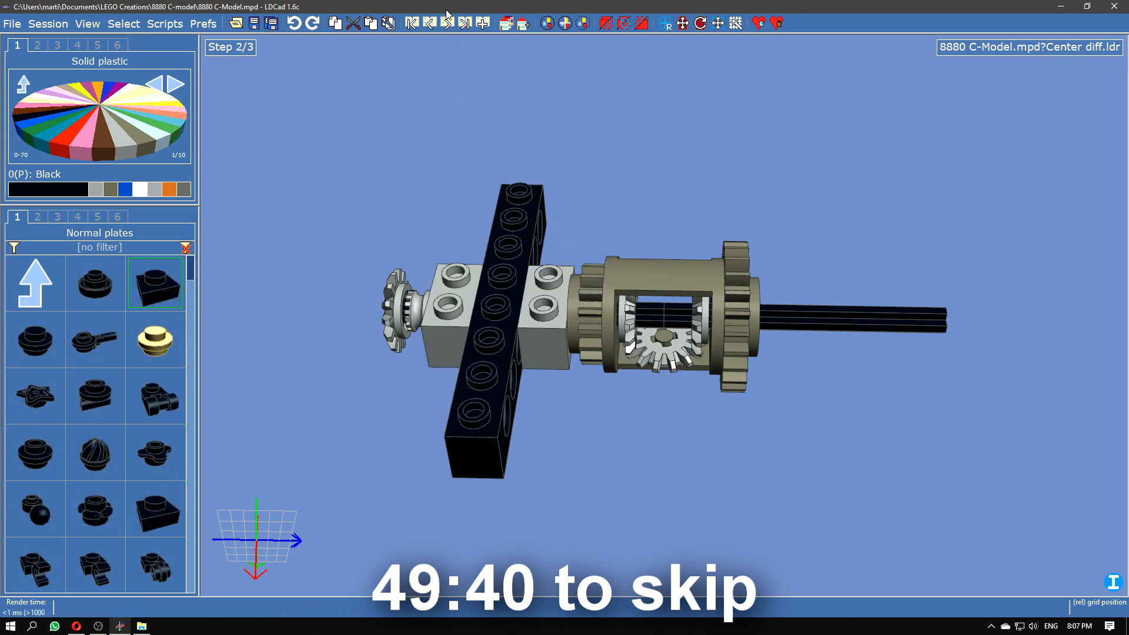
{"action": "left_click", "coordinate": [447, 25]}
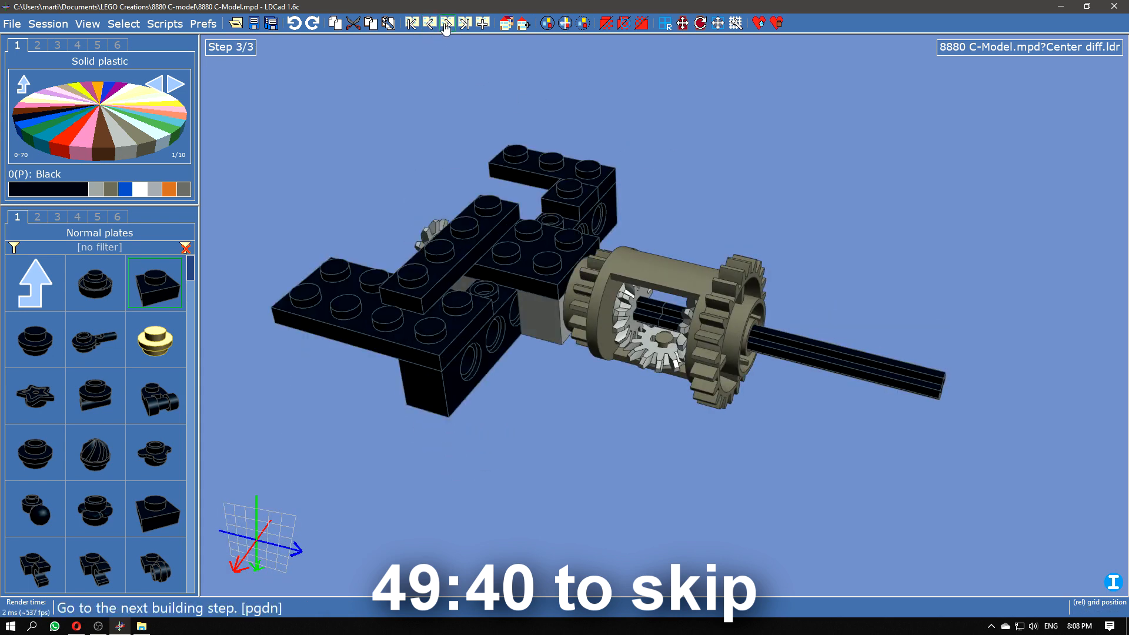
Step: Create a submodel named "Steer axle" and place a black Technic axle in it
{"action": "left_click", "coordinate": [523, 23]}
{"action": "type", "text": "Steer axle"}
{"action": "key", "text": "Return"}
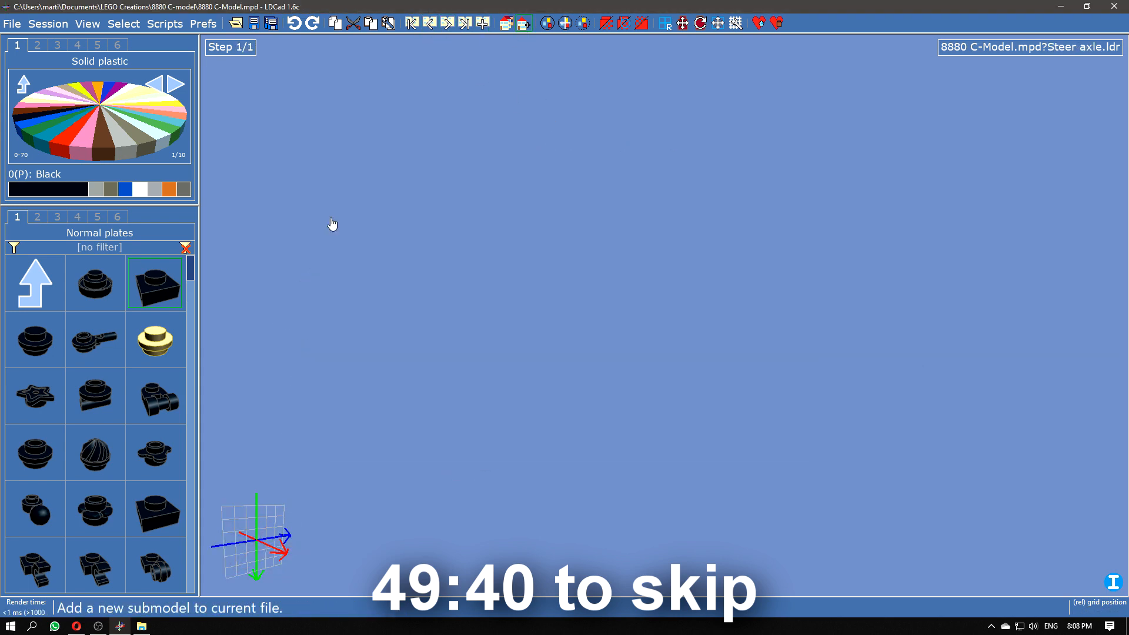
{"action": "left_click", "coordinate": [78, 219]}
{"action": "left_click_drag", "start_coordinate": [35, 395], "coordinate": [665, 316]}
Step: Fit two light grey 14-tooth bevel gears on the steer axle, one at -17; 0; 0, and delete the temporary parts
{"action": "left_click", "coordinate": [57, 218]}
{"action": "left_click_drag", "start_coordinate": [155, 565], "coordinate": [627, 311]}
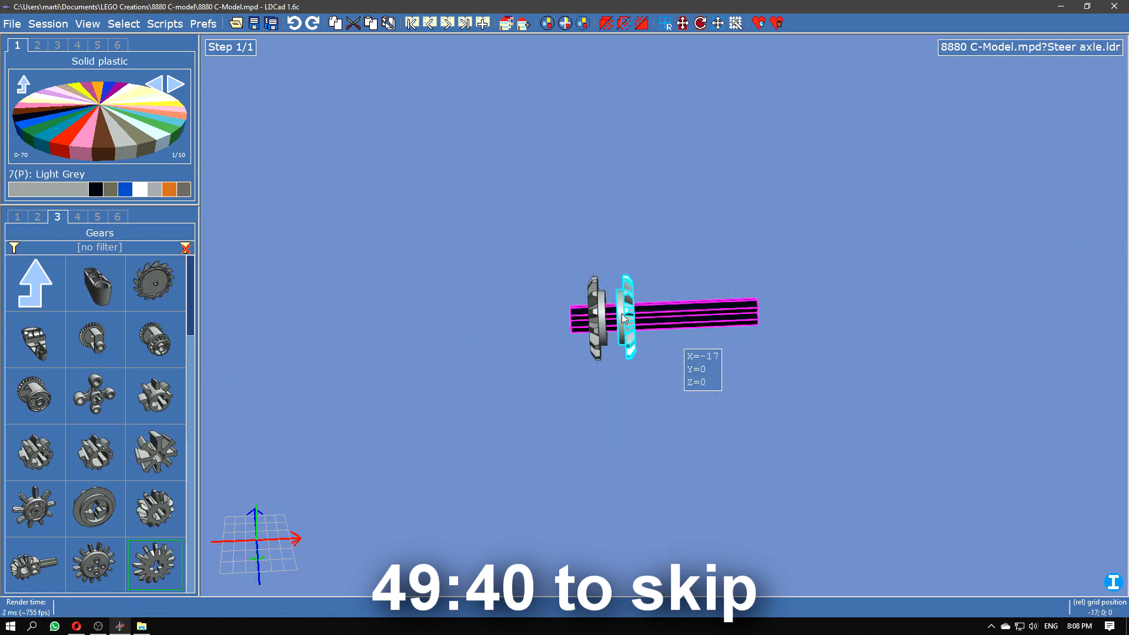
{"action": "left_click_drag", "start_coordinate": [95, 282], "coordinate": [609, 308]}
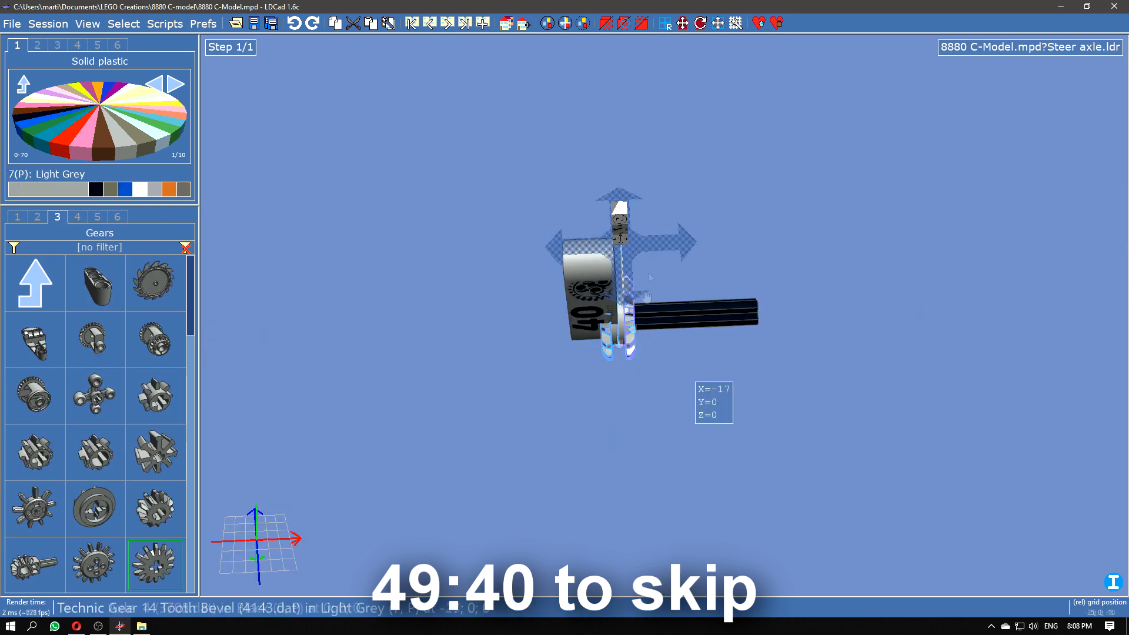
{"action": "key", "text": "Delete"}
{"action": "mouse_move", "coordinate": [665, 272]}
{"action": "left_mouse_down"}
{"action": "mouse_move", "coordinate": [728, 259]}
{"action": "mouse_move", "coordinate": [683, 273]}
{"action": "left_mouse_up"}
{"action": "key", "text": "Delete"}
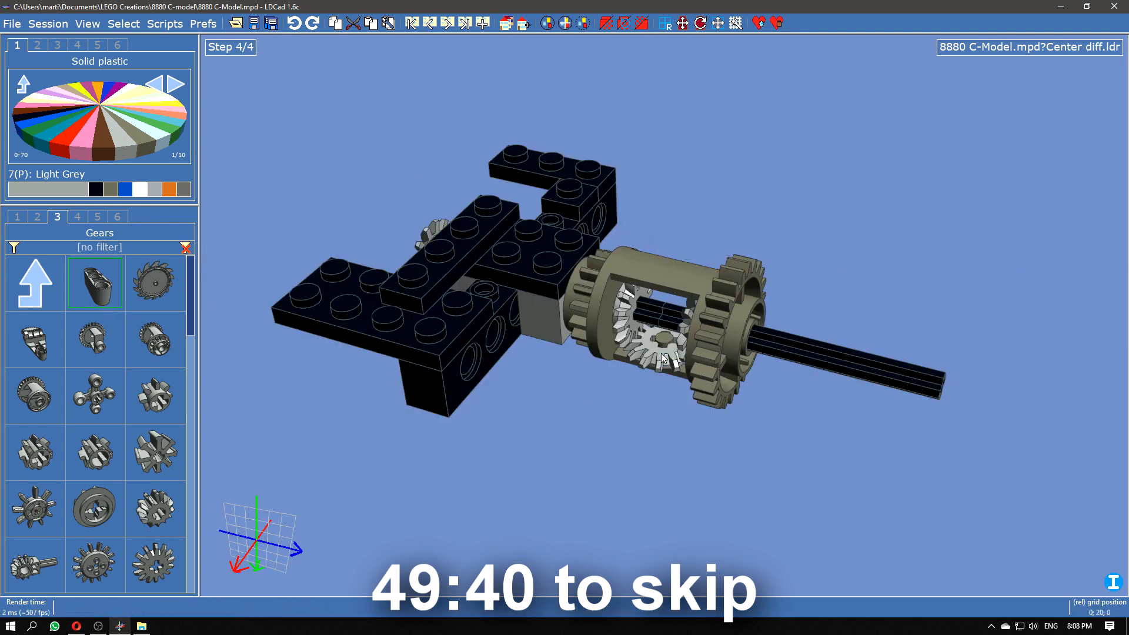
Step: Insert the Steer axle submodel through the Center diff beam and place a light grey axle joiner at -40; 0; -40
{"action": "left_click", "coordinate": [118, 216]}
{"action": "right_click_drag", "start_coordinate": [588, 294], "coordinate": [520, 179]}
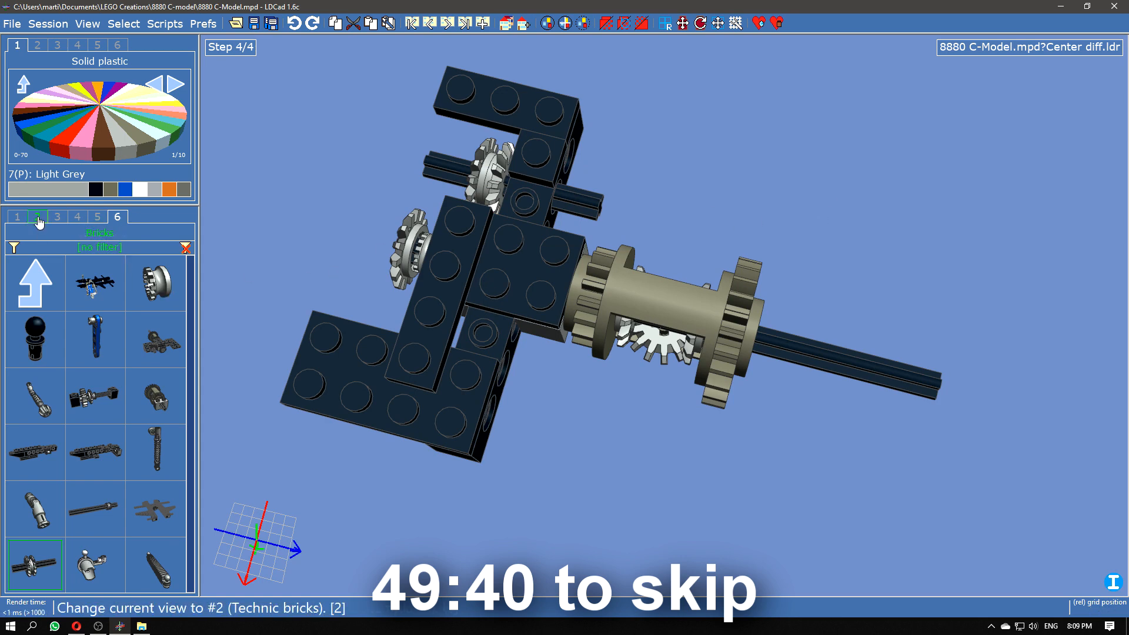
{"action": "left_click", "coordinate": [77, 216]}
{"action": "scroll", "coordinate": [154, 411], "scroll_direction": "down", "scroll_amount": 5}
{"action": "left_click_drag", "start_coordinate": [155, 453], "coordinate": [600, 218]}
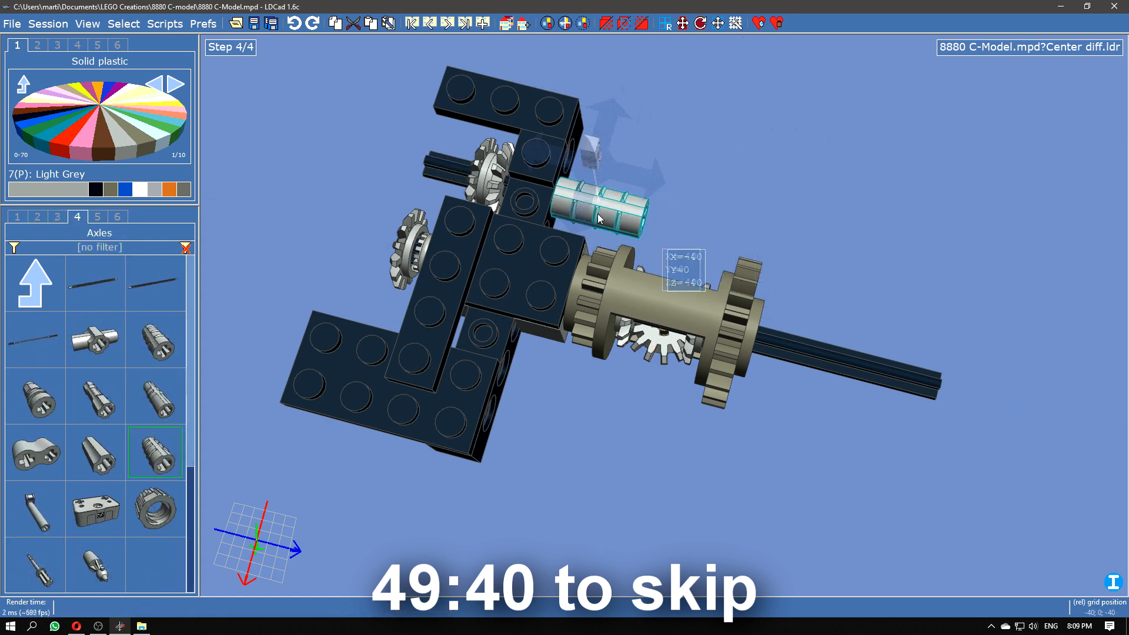
Step: Create a submodel named "Steer axle 2" and place a light grey Technic axle joiner at 0; 0; 0
{"action": "left_click", "coordinate": [506, 23]}
{"action": "type", "text": "Ste"}
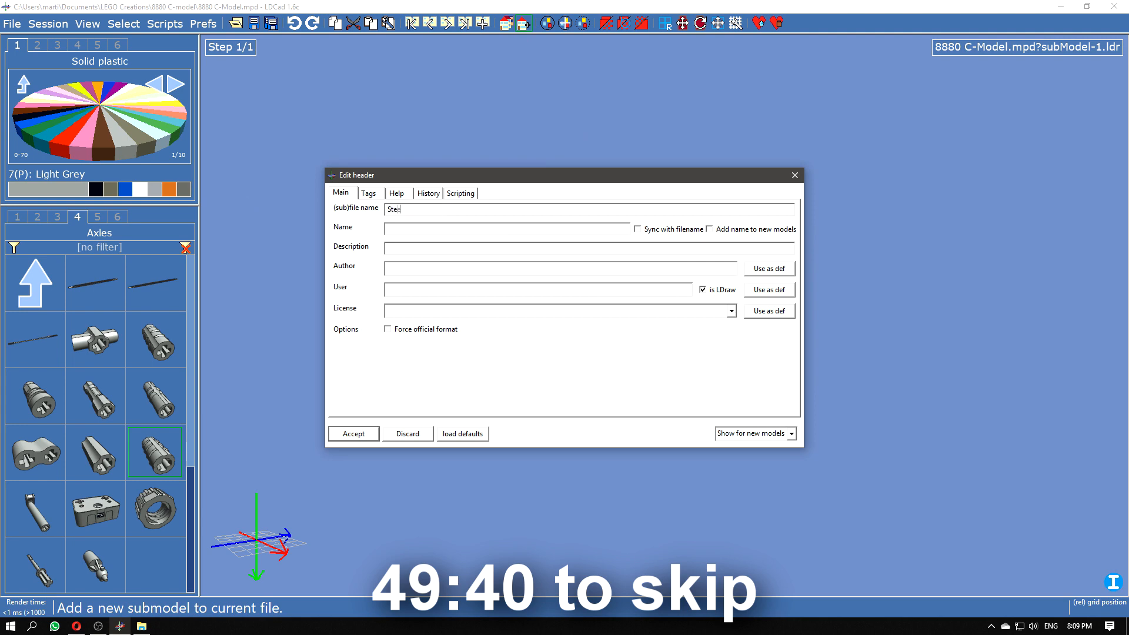
{"action": "type", "text": "er axle 2"}
{"action": "key", "text": "Return"}
{"action": "left_click_drag", "start_coordinate": [155, 452], "coordinate": [667, 322]}
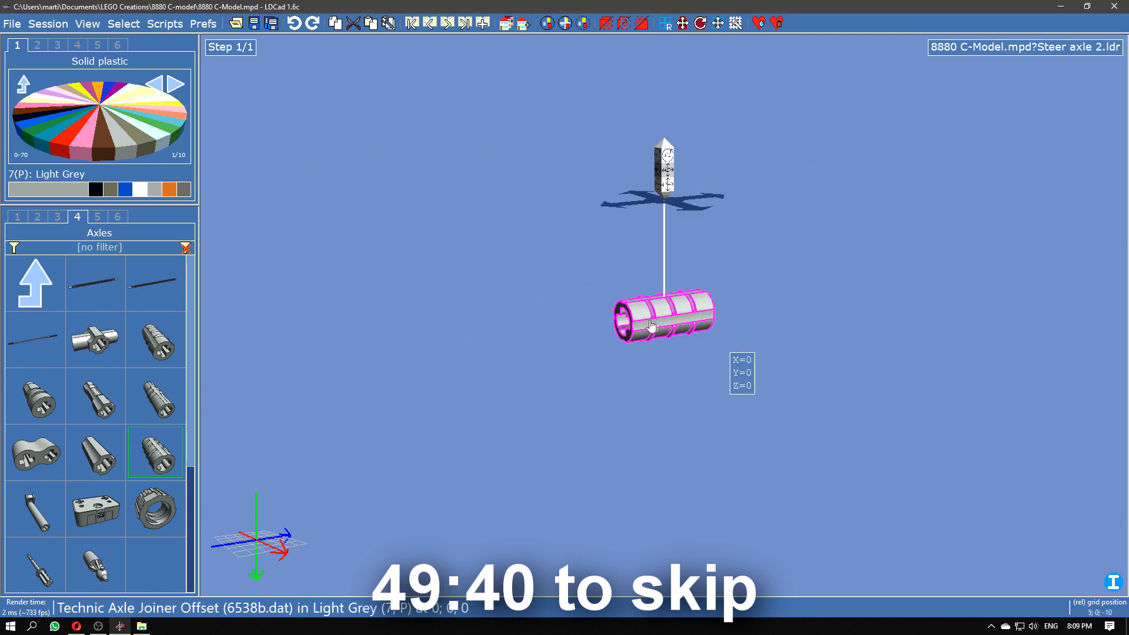
Step: Insert a black Technic axle 2 into the joiner at 0; 0; -20 and a longer black axle into its other end
{"action": "left_click", "coordinate": [56, 219]}
{"action": "key", "text": "1"}
{"action": "key", "text": "2"}
{"action": "key", "text": "4"}
{"action": "scroll", "coordinate": [118, 303], "scroll_direction": "up", "scroll_amount": 10}
{"action": "left_click_drag", "start_coordinate": [102, 273], "coordinate": [614, 320]}
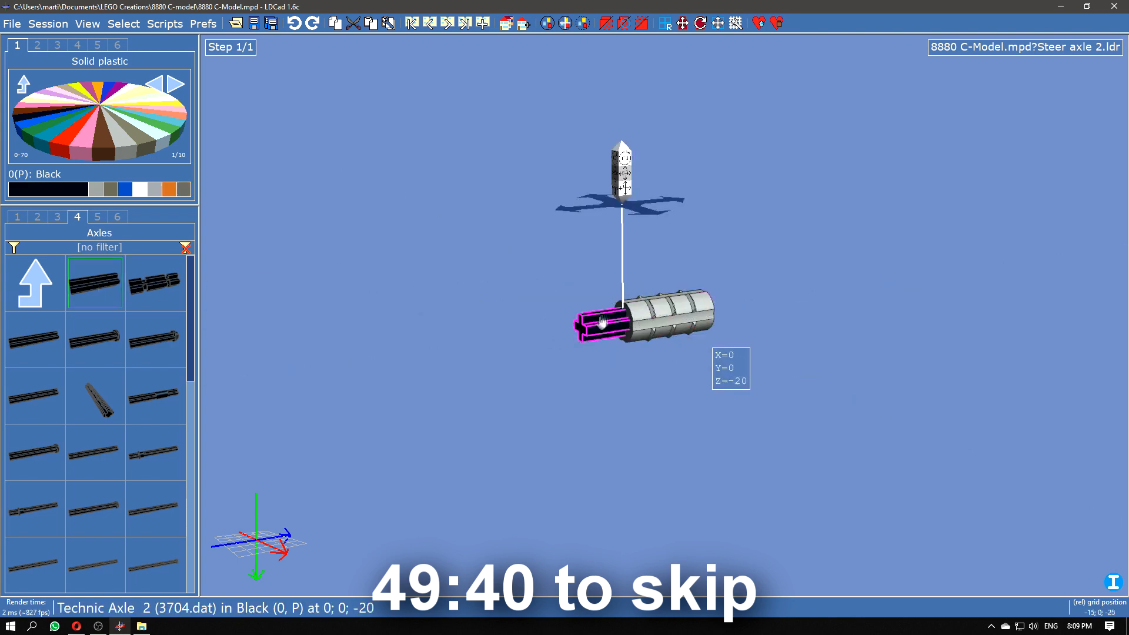
{"action": "left_click_drag", "start_coordinate": [155, 510], "coordinate": [670, 399]}
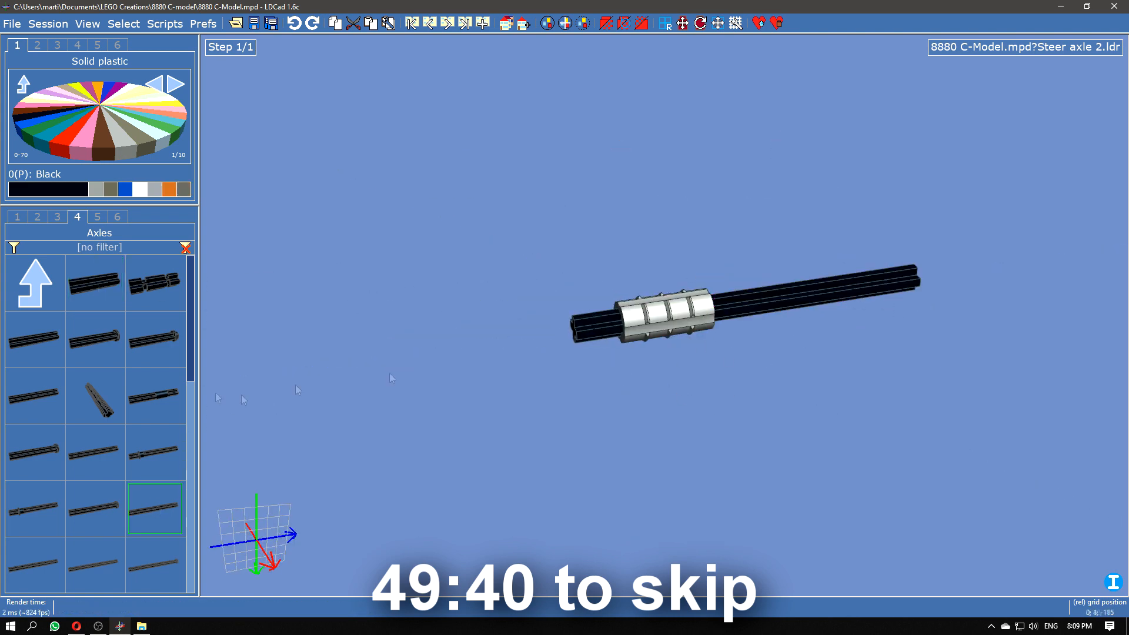
Step: Slide a light grey Technic bush onto the long axle next to the joiner
{"action": "key", "text": "1"}
{"action": "left_click", "coordinate": [94, 340]}
{"action": "left_click", "coordinate": [96, 190]}
{"action": "scroll", "coordinate": [95, 396], "scroll_direction": "down", "scroll_amount": 7}
{"action": "scroll", "coordinate": [95, 396], "scroll_direction": "up", "scroll_amount": 1}
{"action": "left_click_drag", "start_coordinate": [95, 396], "coordinate": [733, 304]}
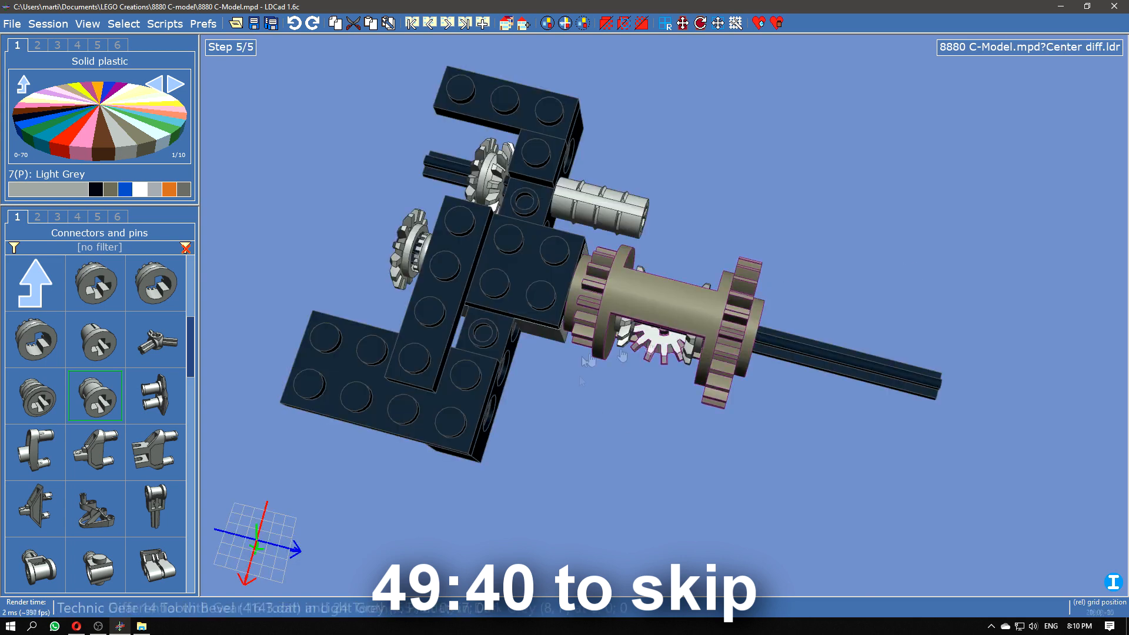
Step: Insert the Steer axle 2 submodel into the Center diff model
{"action": "key", "text": "6"}
{"action": "left_click_drag", "start_coordinate": [705, 266], "coordinate": [718, 239]}
{"action": "left_click", "coordinate": [831, 499]}
Step: Open the main model and position the Center diff submodel in the middle of the chassis
{"action": "left_click", "coordinate": [90, 259]}
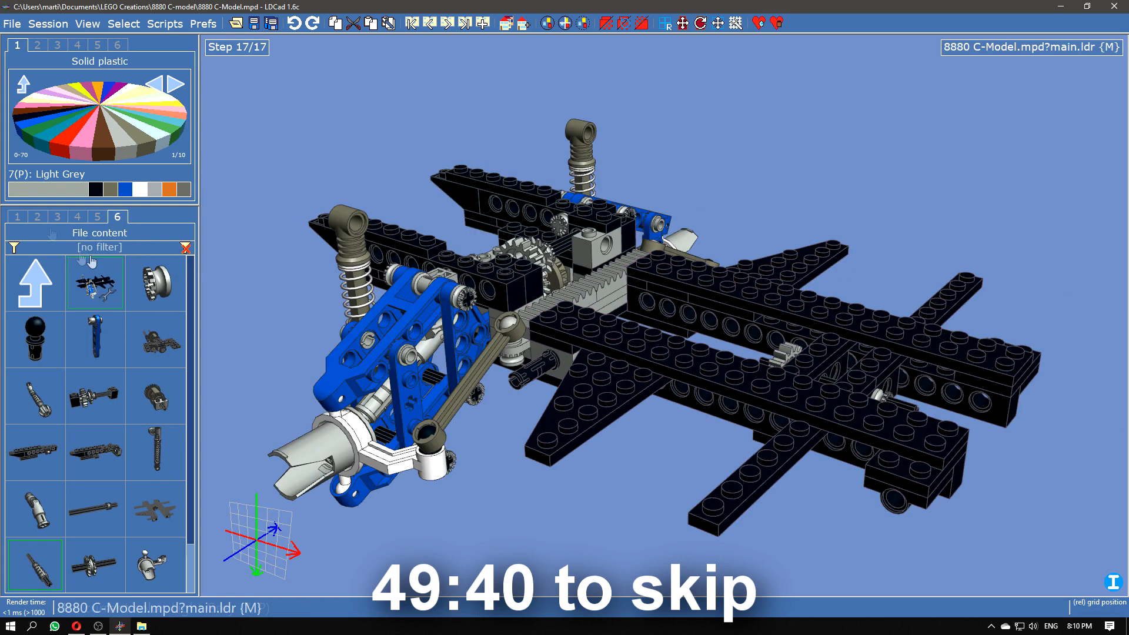
{"action": "left_click_drag", "start_coordinate": [155, 339], "coordinate": [685, 287]}
{"action": "left_click_drag", "start_coordinate": [693, 179], "coordinate": [717, 204]}
{"action": "left_click", "coordinate": [716, 204]}
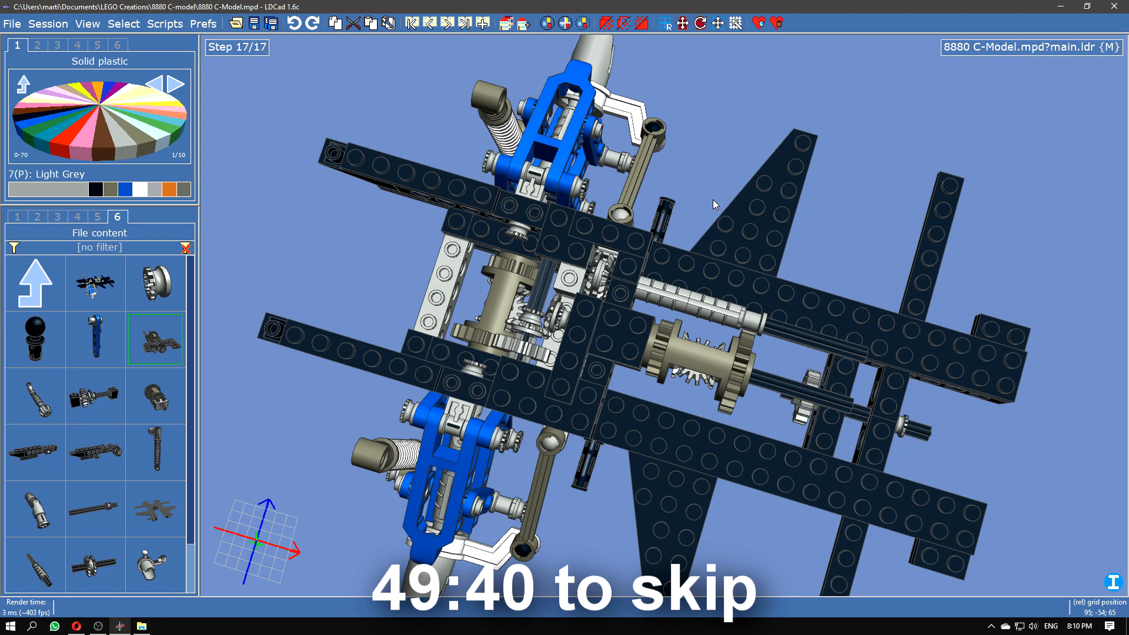
{"action": "right_click_drag", "start_coordinate": [713, 199], "coordinate": [633, 160]}
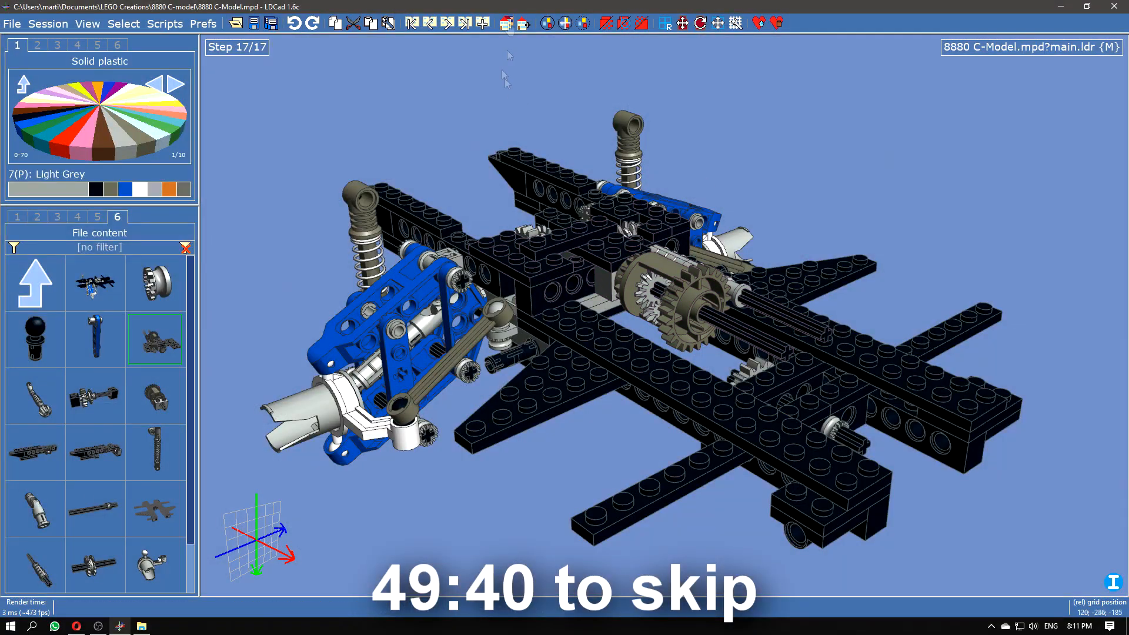
{"action": "left_click", "coordinate": [431, 23]}
{"action": "left_click", "coordinate": [447, 23]}
Step: Create a submodel named "Front frame top"
{"action": "left_click", "coordinate": [522, 23]}
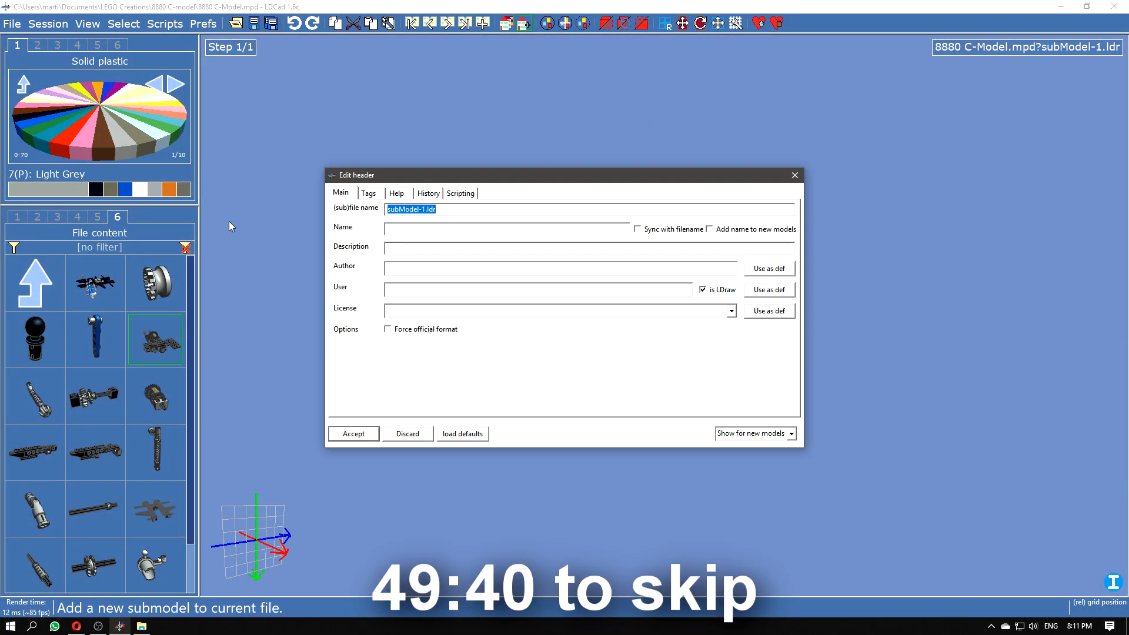
{"action": "type", "text": "Front frame top"}
{"action": "key", "text": "Return"}
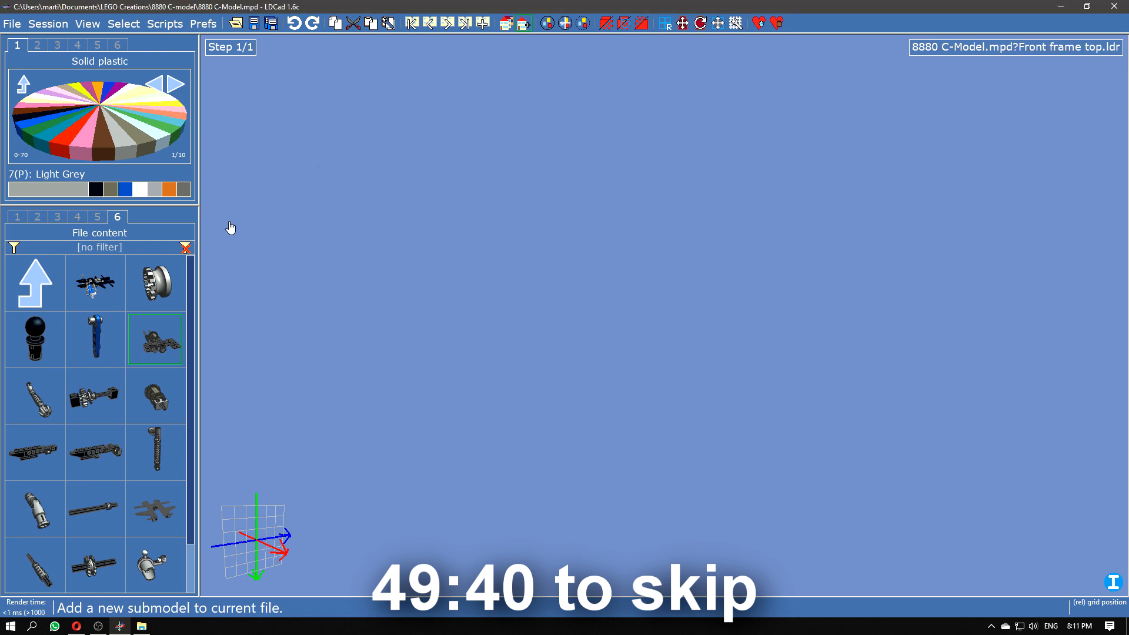
Step: Place a black 2 x 10 plate and a parallel second one at Z -220
{"action": "left_click", "coordinate": [17, 216]}
{"action": "left_click", "coordinate": [96, 188]}
{"action": "left_click", "coordinate": [95, 284]}
{"action": "scroll", "coordinate": [124, 417], "scroll_direction": "down", "scroll_amount": 20}
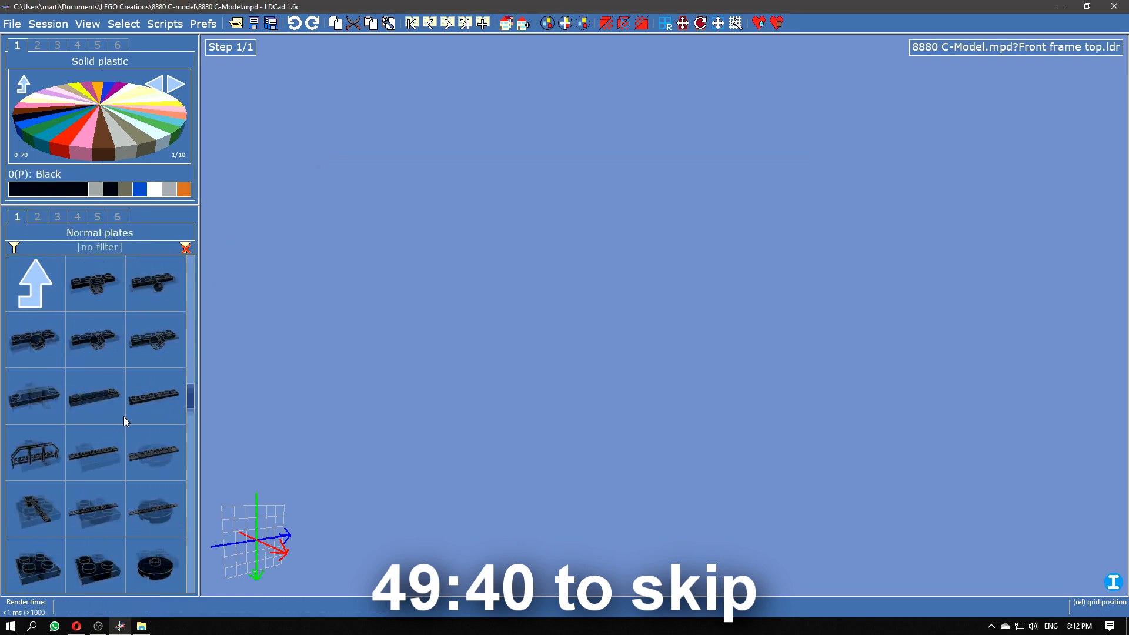
{"action": "scroll", "coordinate": [124, 417], "scroll_direction": "down", "scroll_amount": 3}
{"action": "left_click_drag", "start_coordinate": [156, 509], "coordinate": [600, 329]}
{"action": "left_click_drag", "start_coordinate": [518, 329], "coordinate": [519, 472]}
{"action": "scroll", "coordinate": [519, 472], "scroll_direction": "down", "scroll_amount": 3}
{"action": "left_click_drag", "start_coordinate": [698, 347], "coordinate": [418, 333], "text": "ctrl"}
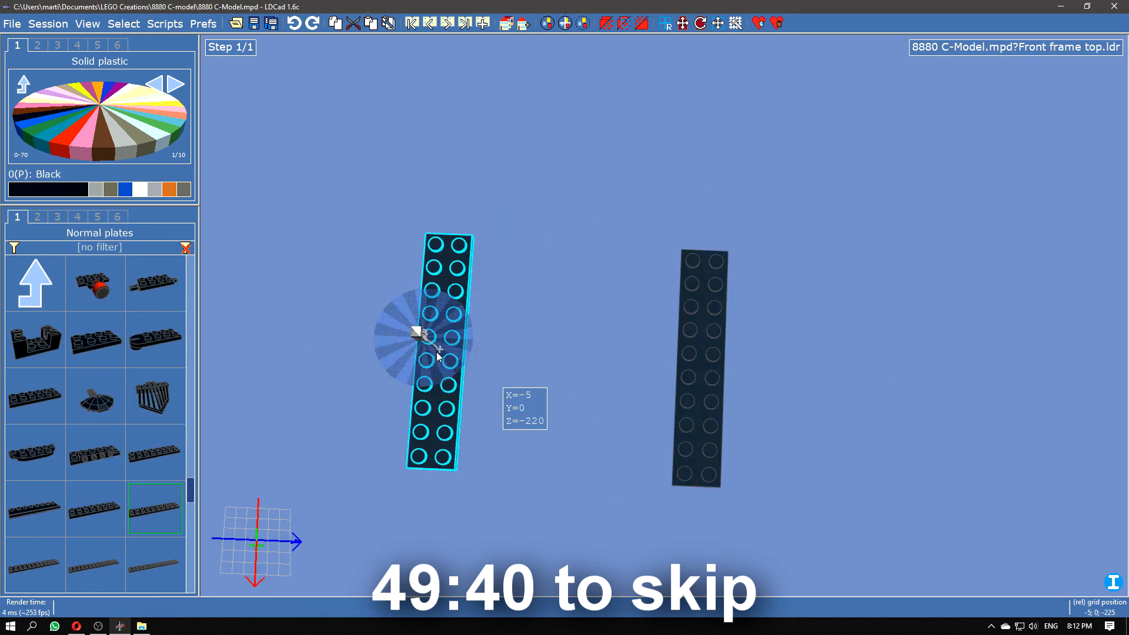
Step: Place two black 2 x 8 Technic plates with holes between the 2 x 10 plates, one at each end, and align the frame corners
{"action": "left_click", "coordinate": [36, 283]}
{"action": "left_click", "coordinate": [35, 283]}
{"action": "left_click", "coordinate": [155, 282]}
{"action": "left_click_drag", "start_coordinate": [155, 395], "coordinate": [552, 441]}
{"action": "left_click", "coordinate": [541, 262], "text": "ctrl"}
{"action": "left_click", "coordinate": [35, 453], "text": "ctrl"}
{"action": "left_click", "coordinate": [625, 514]}
{"action": "mouse_move", "coordinate": [700, 374]}
{"action": "left_mouse_down"}
{"action": "mouse_move", "coordinate": [710, 369]}
{"action": "mouse_move", "coordinate": [698, 375]}
{"action": "left_mouse_up"}
{"action": "key", "text": "ctrl+i"}
{"action": "mouse_move", "coordinate": [442, 356]}
{"action": "left_mouse_down"}
{"action": "mouse_move", "coordinate": [460, 361]}
{"action": "mouse_move", "coordinate": [442, 365]}
{"action": "left_mouse_up"}
Step: In a new building step, place black 1 x 12 Technic bricks along the two sides that bridge the 2 x 10 plates
{"action": "left_click", "coordinate": [484, 25]}
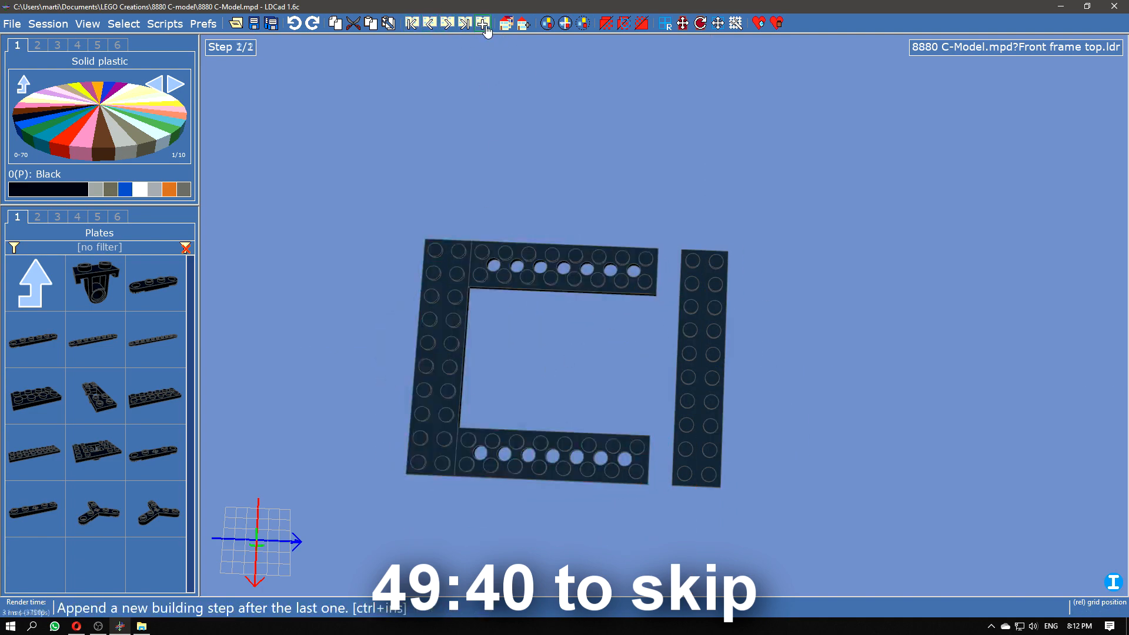
{"action": "left_click_drag", "start_coordinate": [299, 250], "coordinate": [217, 256]}
{"action": "left_click", "coordinate": [37, 218]}
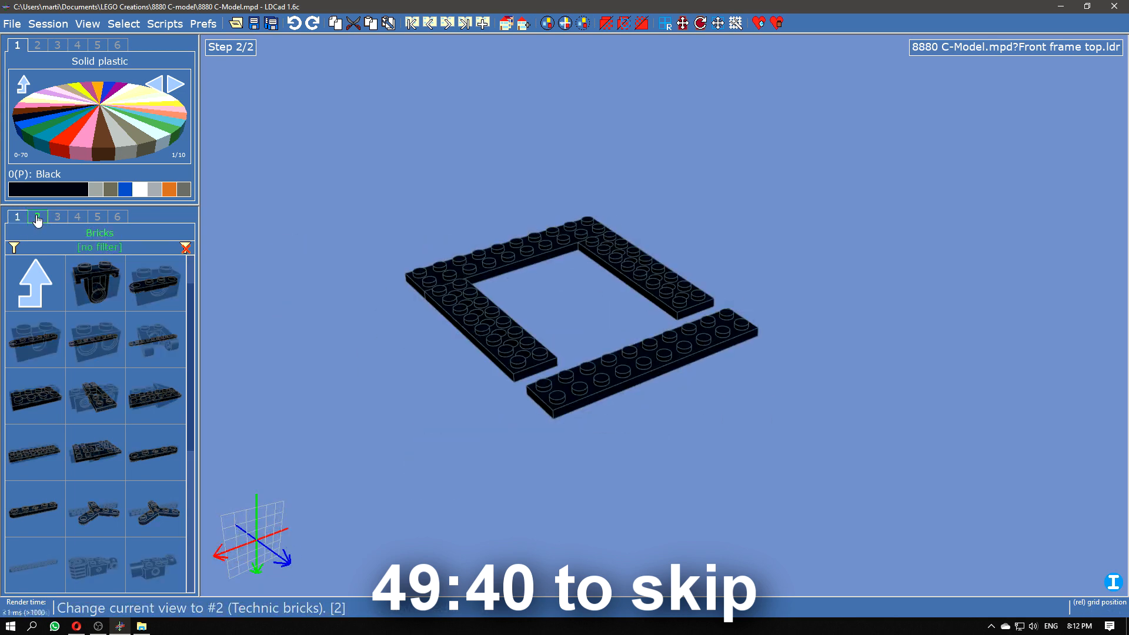
{"action": "left_click_drag", "start_coordinate": [37, 509], "coordinate": [489, 323]}
{"action": "key", "text": "Up"}
{"action": "key", "text": "Left"}
{"action": "left_click_drag", "start_coordinate": [94, 509], "coordinate": [662, 267]}
{"action": "left_click", "coordinate": [701, 464]}
{"action": "left_click_drag", "start_coordinate": [701, 465], "coordinate": [716, 467]}
Step: Place four black 1 x 1 bricks with side studs along one 2 x 10 plate, rotating the one at -70; -24; -230 by -90 degrees
{"action": "left_click", "coordinate": [97, 217]}
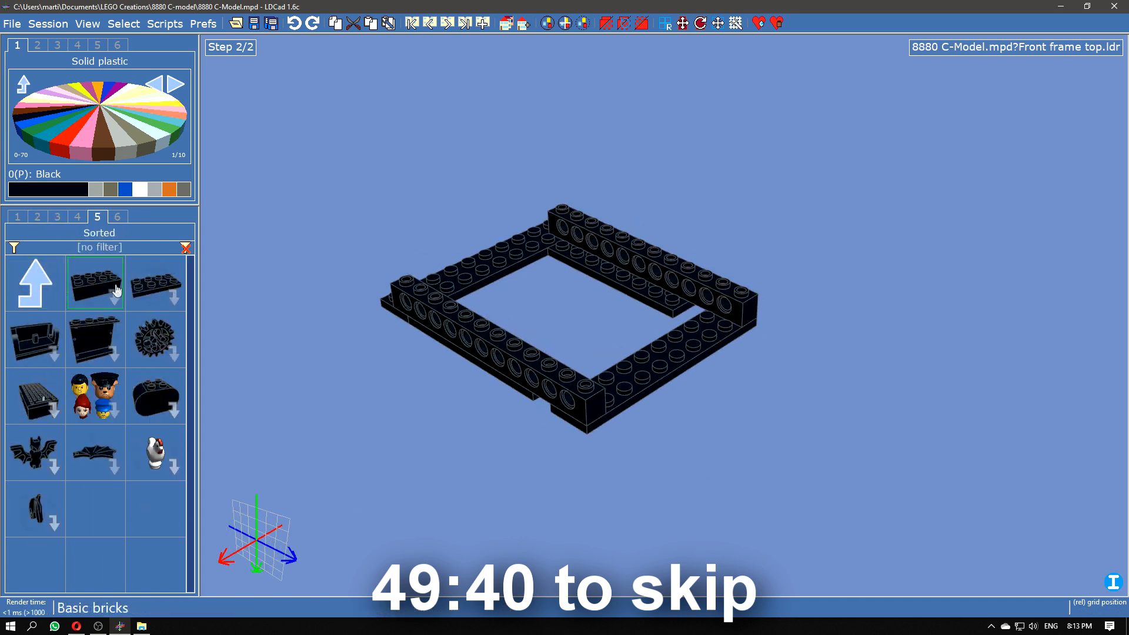
{"action": "left_click_drag", "start_coordinate": [512, 221], "coordinate": [533, 220]}
{"action": "left_click_drag", "start_coordinate": [618, 148], "coordinate": [630, 265]}
{"action": "left_click_drag", "start_coordinate": [570, 123], "coordinate": [581, 70]}
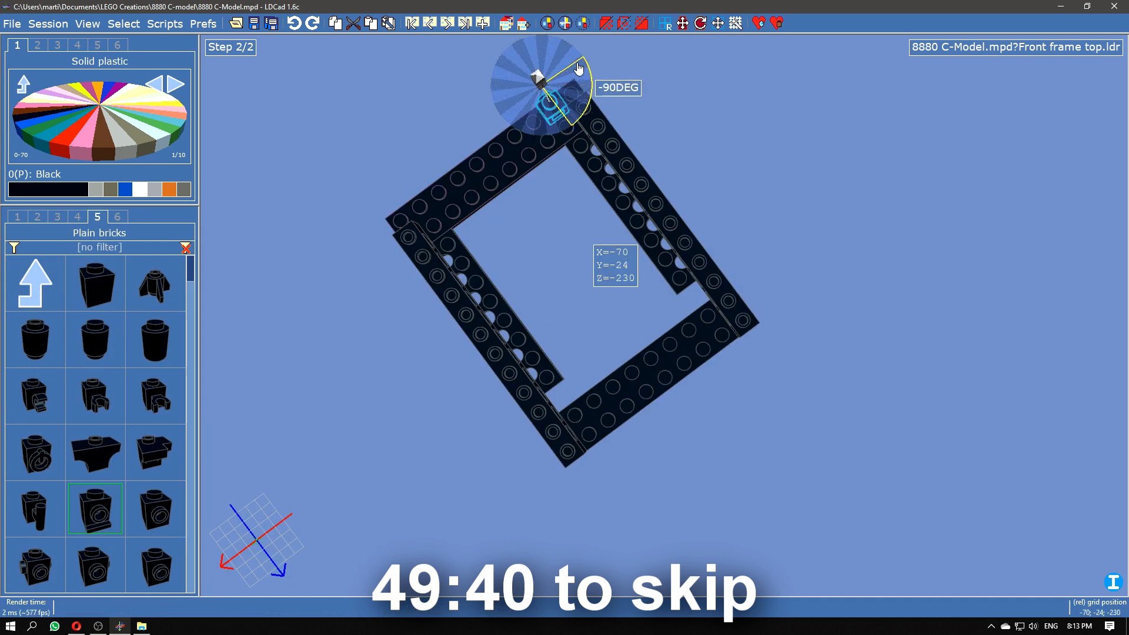
{"action": "left_click_drag", "start_coordinate": [492, 151], "coordinate": [403, 236]}
{"action": "left_click_drag", "start_coordinate": [403, 403], "coordinate": [565, 497]}
Step: In a new building step, place black plates on top of the frame's studded-brick end and along its two side bricks
{"action": "left_click", "coordinate": [430, 24]}
{"action": "left_click", "coordinate": [447, 24]}
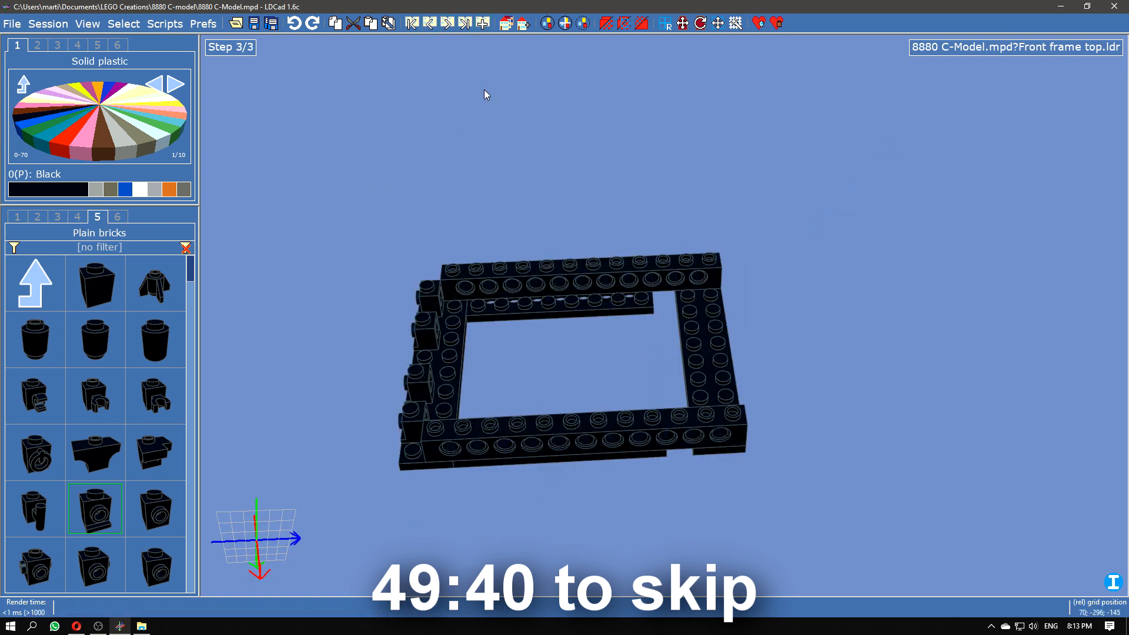
{"action": "left_click", "coordinate": [17, 217]}
{"action": "left_click", "coordinate": [35, 283]}
{"action": "left_click", "coordinate": [126, 317]}
{"action": "left_click", "coordinate": [95, 283]}
{"action": "scroll", "coordinate": [118, 429], "scroll_direction": "down", "scroll_amount": 8}
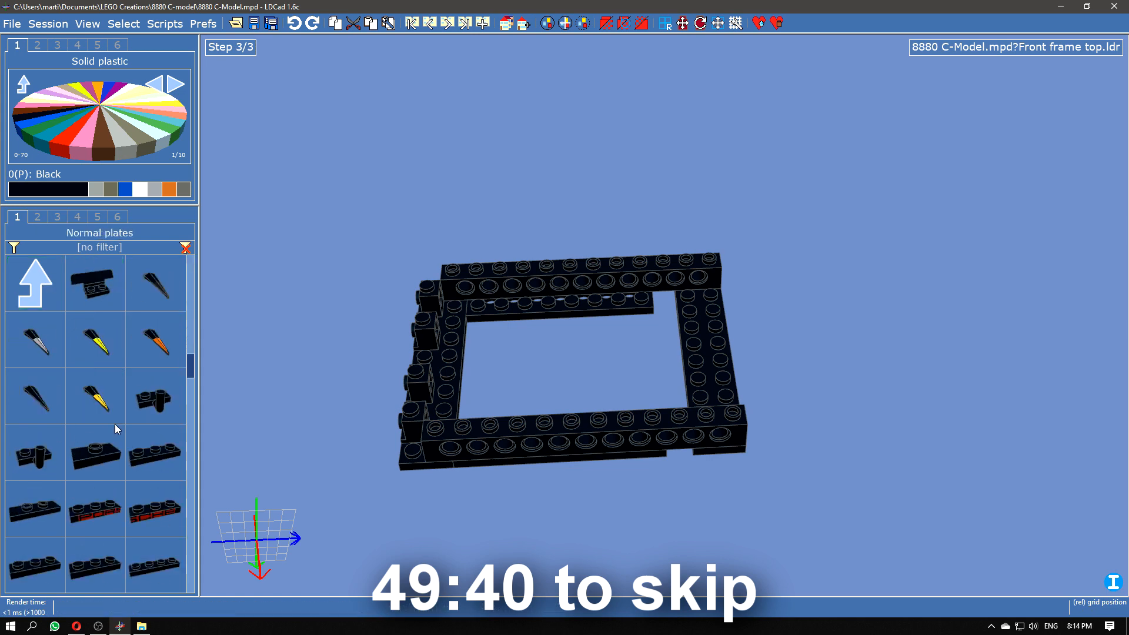
{"action": "scroll", "coordinate": [128, 446], "scroll_direction": "down", "scroll_amount": 1}
{"action": "scroll", "coordinate": [294, 429], "scroll_direction": "down", "scroll_amount": 3}
{"action": "scroll", "coordinate": [235, 438], "scroll_direction": "up", "scroll_amount": 4}
{"action": "scroll", "coordinate": [124, 494], "scroll_direction": "down", "scroll_amount": 2}
{"action": "left_click_drag", "start_coordinate": [111, 513], "coordinate": [504, 395]}
{"action": "left_click_drag", "start_coordinate": [155, 452], "coordinate": [782, 402]}
{"action": "key", "text": "Right"}
{"action": "right_click", "coordinate": [579, 230]}
{"action": "left_click", "coordinate": [618, 308]}
{"action": "key", "text": "ctrl+d"}
Step: Place a light grey 1 x 8 plate along the top of each side of the front frame
{"action": "left_click", "coordinate": [96, 190]}
{"action": "left_click_drag", "start_coordinate": [113, 566], "coordinate": [687, 388]}
{"action": "double_click", "coordinate": [97, 507]}
{"action": "left_click_drag", "start_coordinate": [97, 507], "coordinate": [616, 232]}
{"action": "left_click_drag", "start_coordinate": [447, 232], "coordinate": [353, 235]}
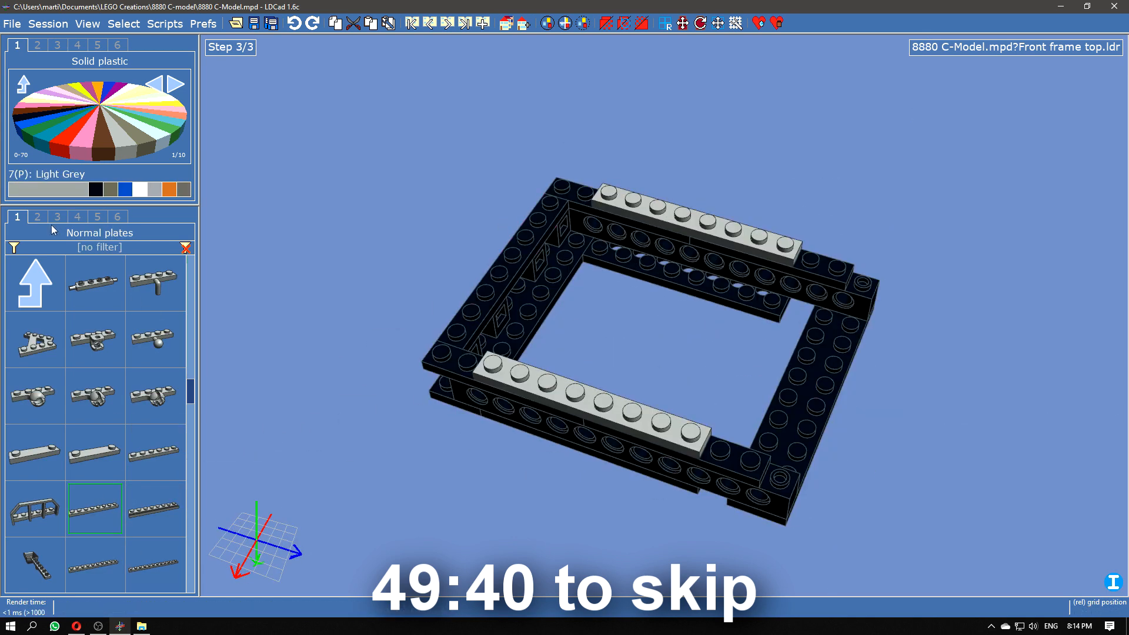
Step: Insert three black pins into the outer holes of each side brick, using a longer pin in the middle
{"action": "left_click", "coordinate": [36, 285]}
{"action": "left_click", "coordinate": [154, 340]}
{"action": "left_click", "coordinate": [112, 352]}
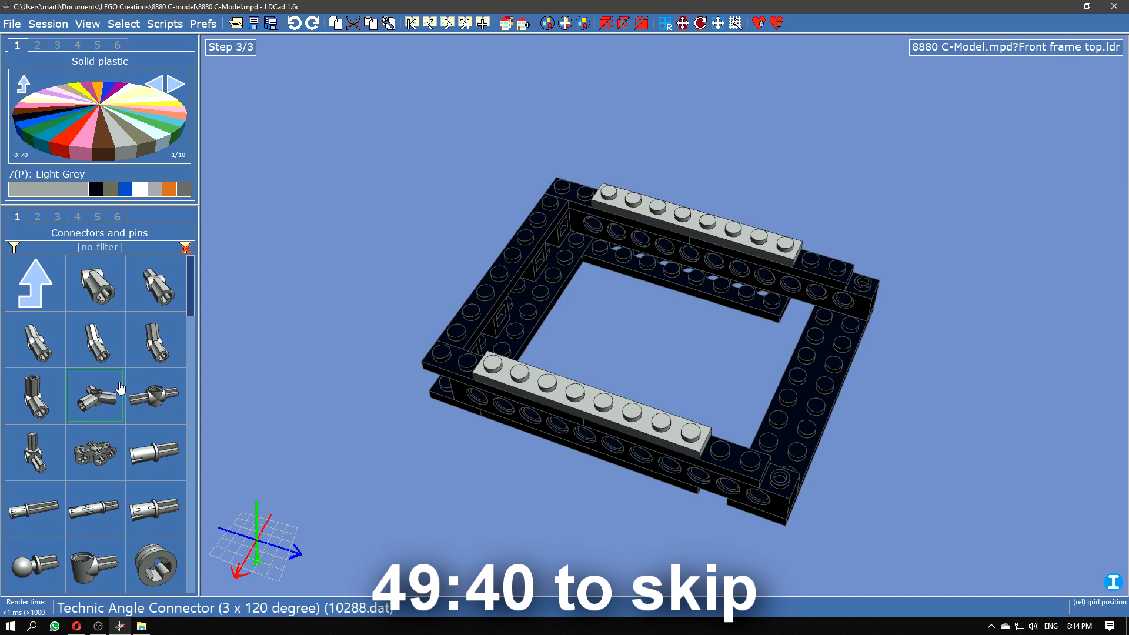
{"action": "left_click", "coordinate": [96, 190]}
{"action": "scroll", "coordinate": [118, 434], "scroll_direction": "down", "scroll_amount": 5}
{"action": "left_click_drag", "start_coordinate": [96, 509], "coordinate": [861, 269]}
{"action": "left_click_drag", "start_coordinate": [94, 397], "coordinate": [603, 484]}
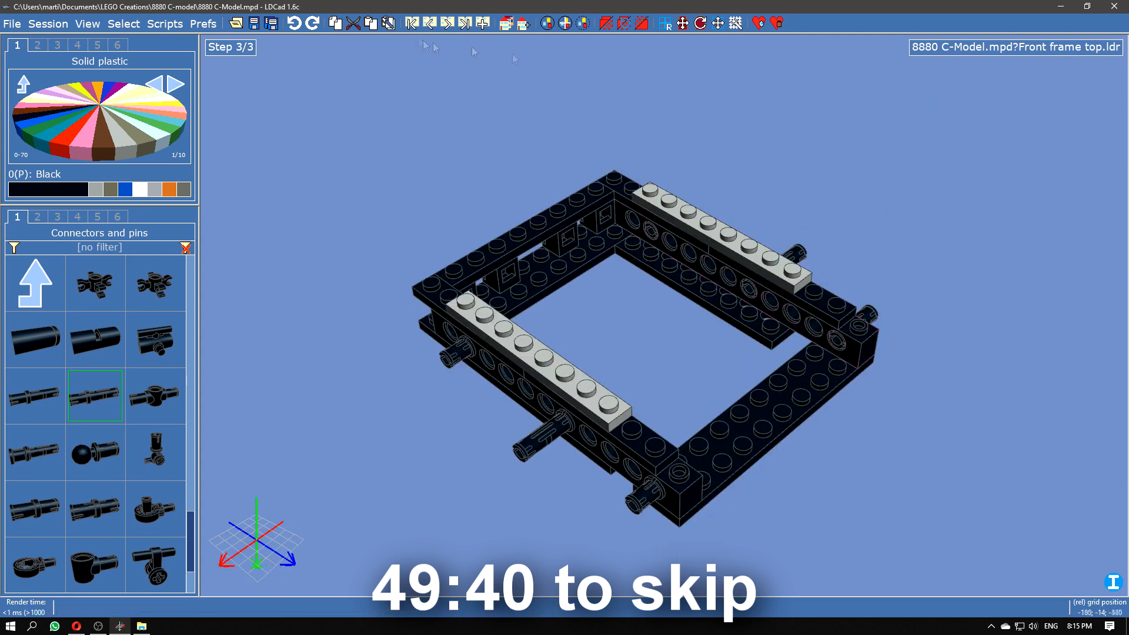
Step: Add another building step to the frame and place the Front frame top submodel over the front of the main model
{"action": "left_click", "coordinate": [430, 23]}
{"action": "left_click", "coordinate": [450, 27]}
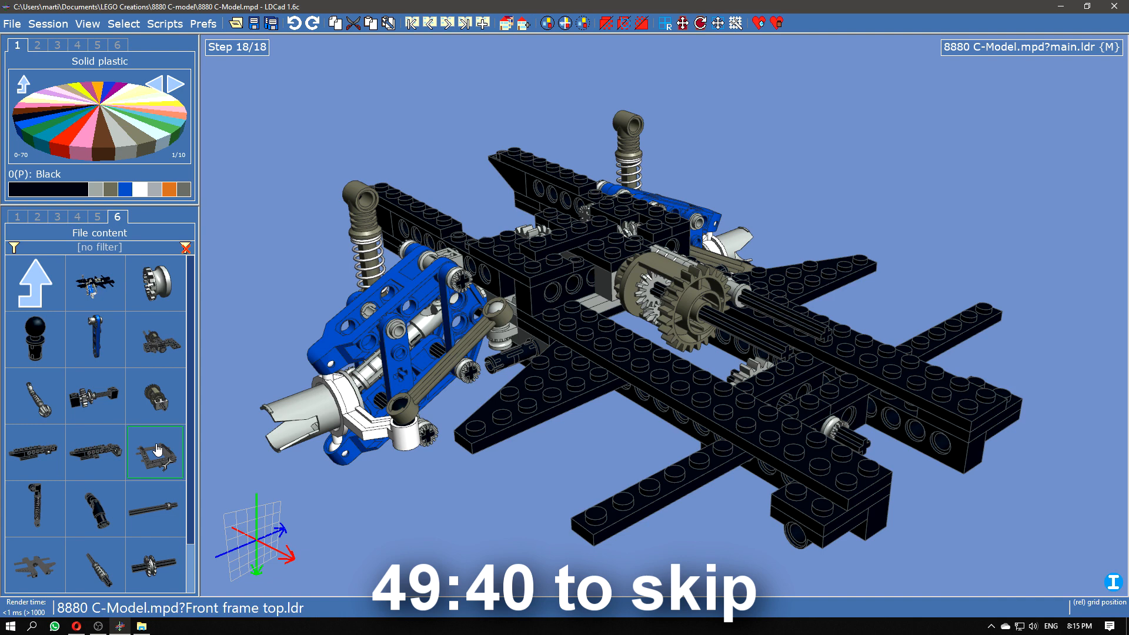
{"action": "left_click_drag", "start_coordinate": [266, 307], "coordinate": [309, 400]}
{"action": "left_click_drag", "start_coordinate": [259, 435], "coordinate": [261, 406]}
{"action": "left_click_drag", "start_coordinate": [170, 454], "coordinate": [639, 290]}
{"action": "left_click_drag", "start_coordinate": [675, 524], "coordinate": [541, 459]}
{"action": "left_click_drag", "start_coordinate": [632, 258], "coordinate": [786, 247]}
{"action": "left_click_drag", "start_coordinate": [823, 194], "coordinate": [588, 282]}
Step: In the Front frame top submodel, place two light grey connectors in one side brick's holes and copy the pair to the opposite side
{"action": "left_click", "coordinate": [156, 452], "text": "ctrl"}
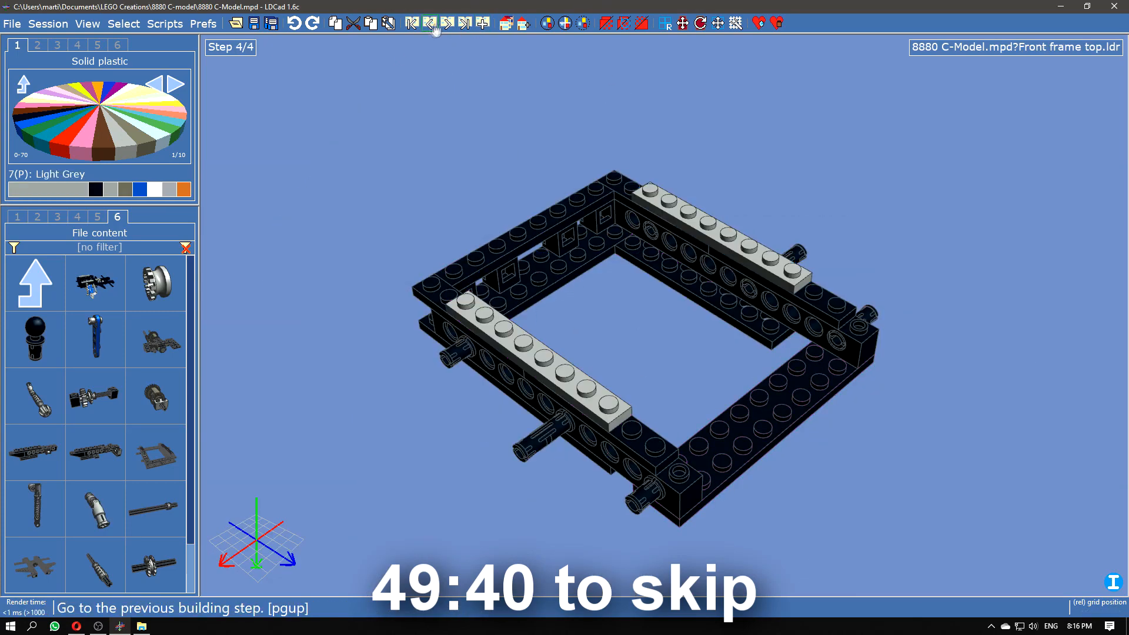
{"action": "left_click", "coordinate": [430, 23]}
{"action": "left_click", "coordinate": [446, 23]}
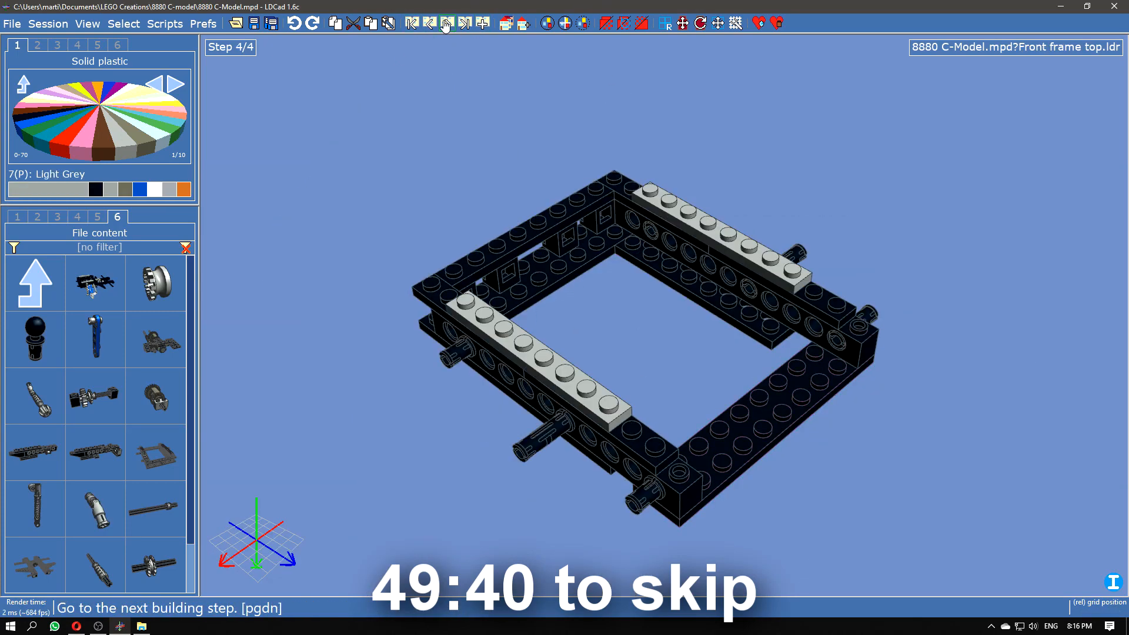
{"action": "left_click", "coordinate": [80, 225]}
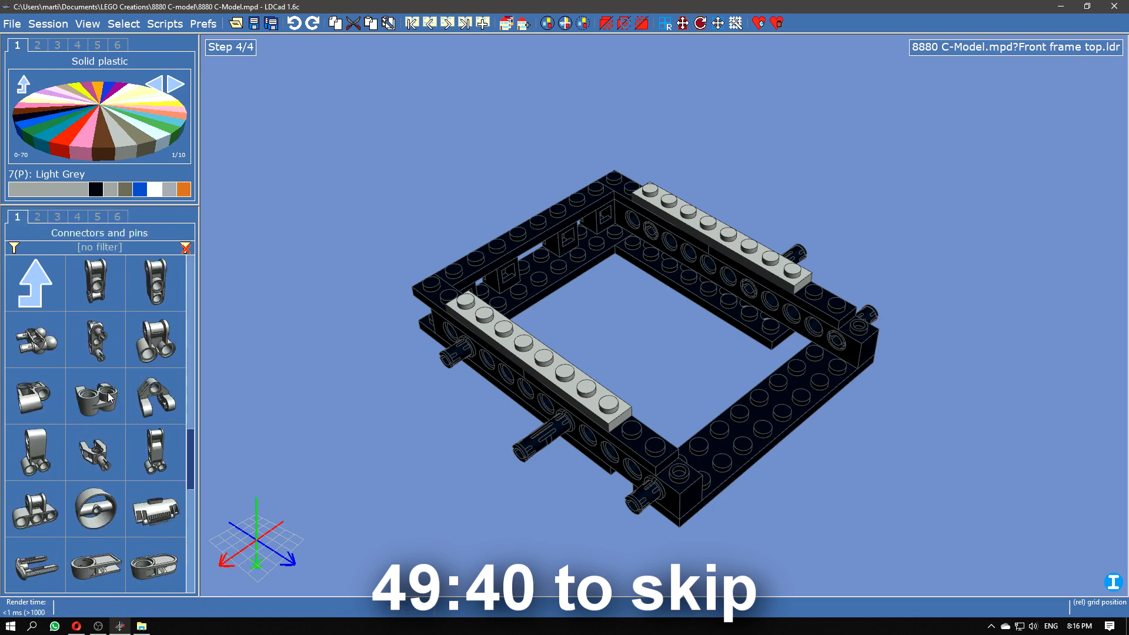
{"action": "scroll", "coordinate": [108, 392], "scroll_direction": "up", "scroll_amount": 5}
{"action": "left_click_drag", "start_coordinate": [155, 339], "coordinate": [780, 275]}
{"action": "key", "text": "ctrl+c"}
{"action": "key", "text": "ctrl+v"}
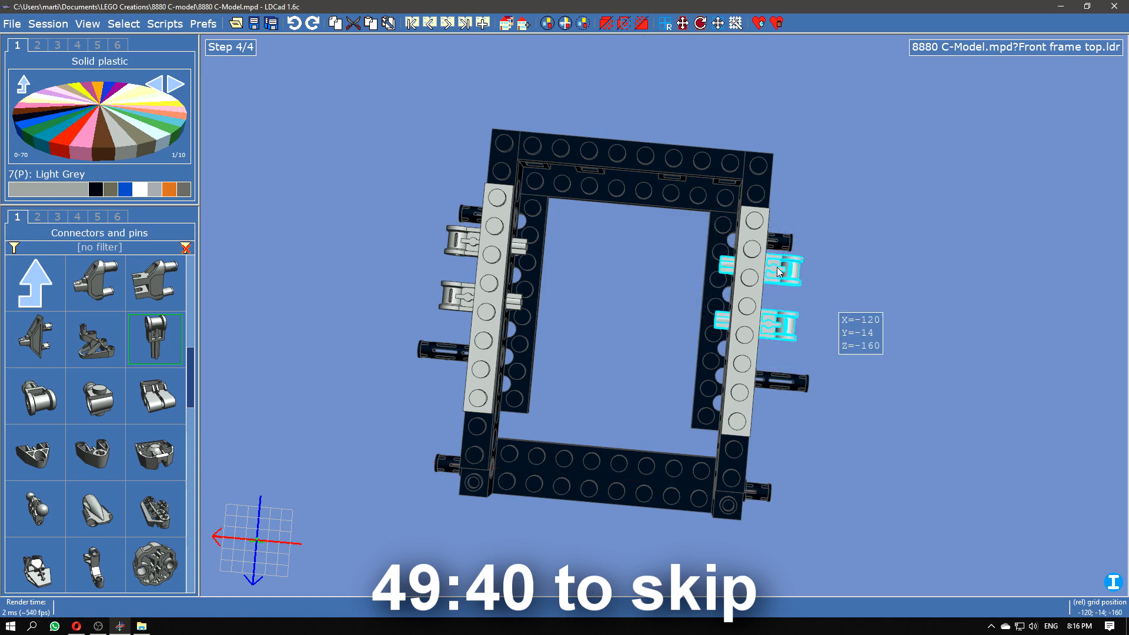
Step: Back in the main model, position the Front frame top submodel at 60; -80; -55
{"action": "left_click", "coordinate": [117, 217]}
{"action": "left_click_drag", "start_coordinate": [155, 282], "coordinate": [721, 330]}
{"action": "right_click_drag", "start_coordinate": [720, 330], "coordinate": [617, 320]}
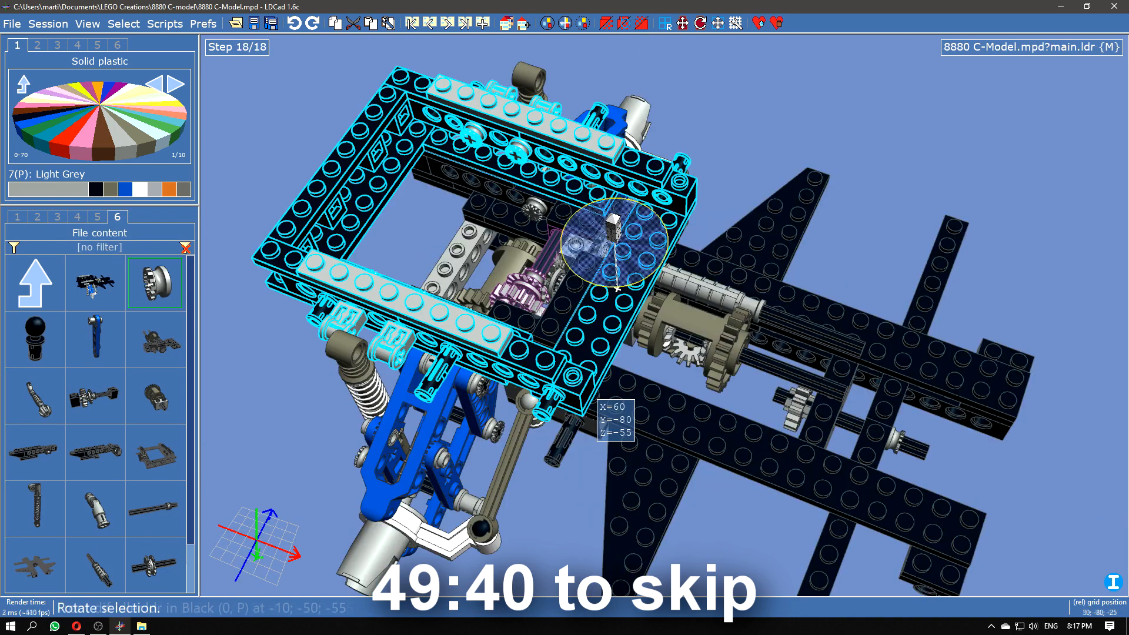
{"action": "key", "text": "Escape"}
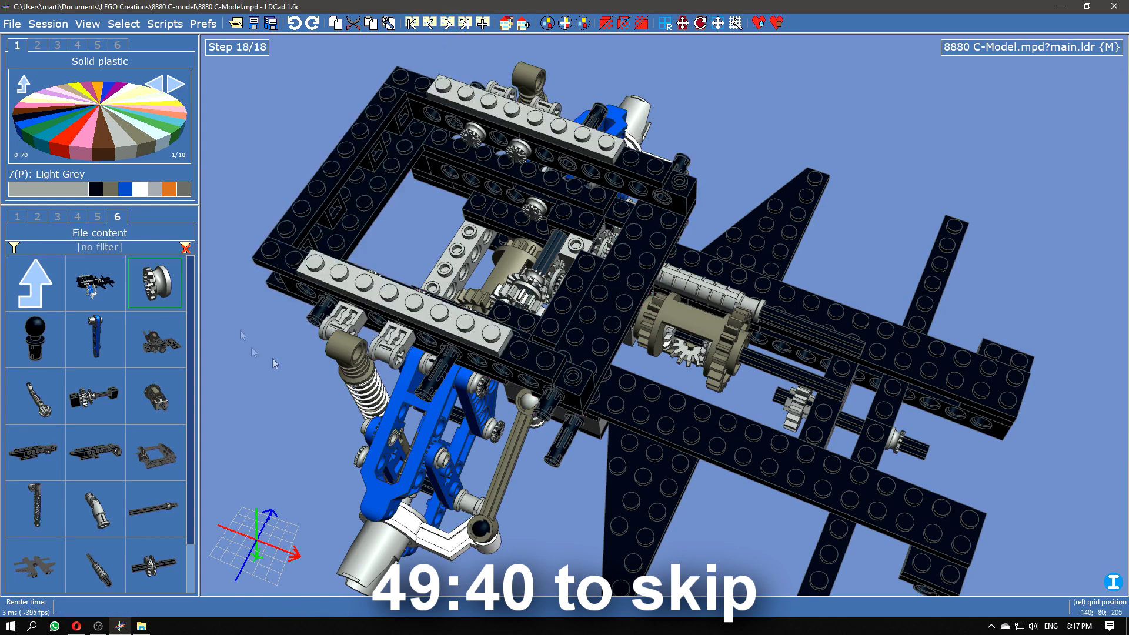
Step: Create a new submodel for the front shock axle and place a black axle in it
{"action": "left_click", "coordinate": [523, 23]}
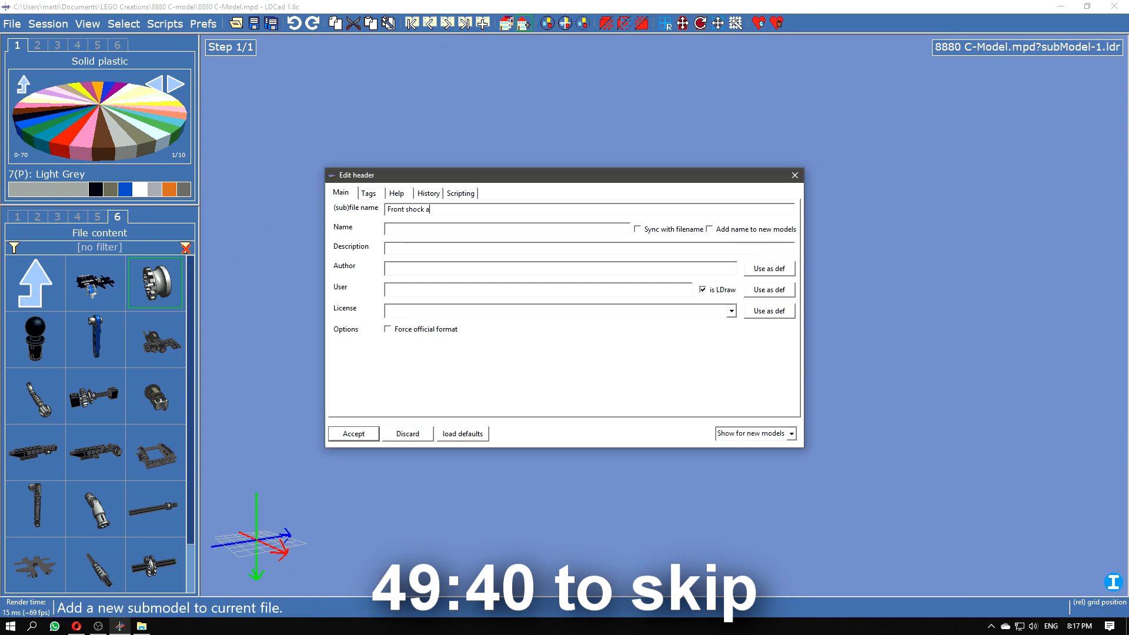
{"action": "key", "text": "Return"}
{"action": "left_click", "coordinate": [77, 216]}
{"action": "left_click_drag", "start_coordinate": [35, 339], "coordinate": [680, 239]}
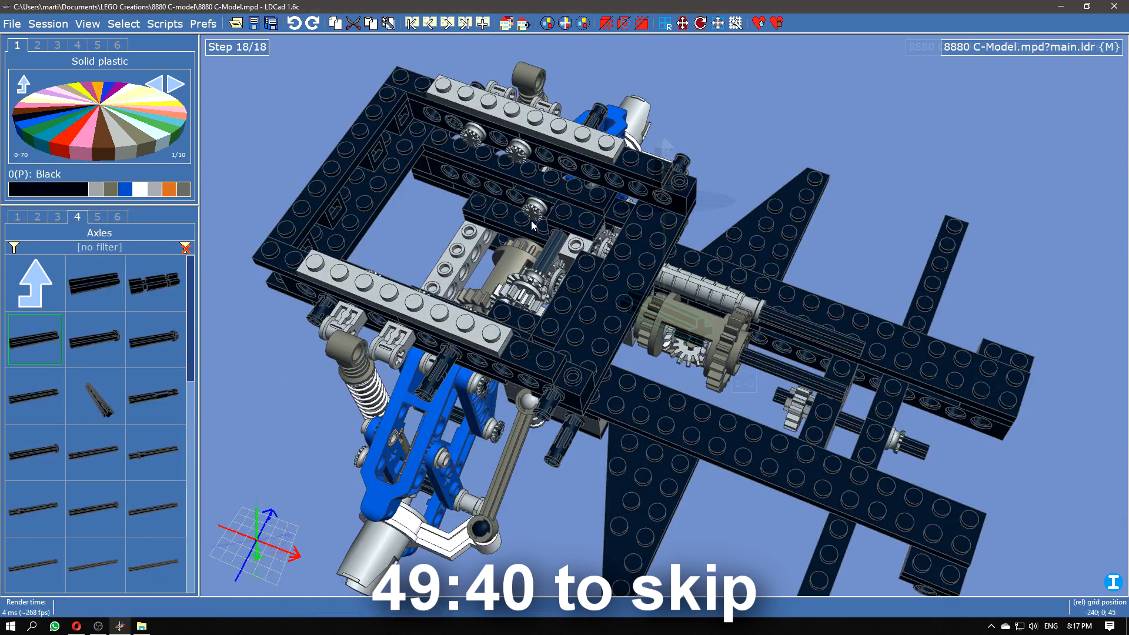
Step: Place the front shock axle submodel in the main model through the frame connectors on each side, one at -80; -94; 65
{"action": "left_click", "coordinate": [117, 217]}
{"action": "left_click_drag", "start_coordinate": [327, 366], "coordinate": [429, 247]}
{"action": "left_click_drag", "start_coordinate": [495, 172], "coordinate": [442, 134]}
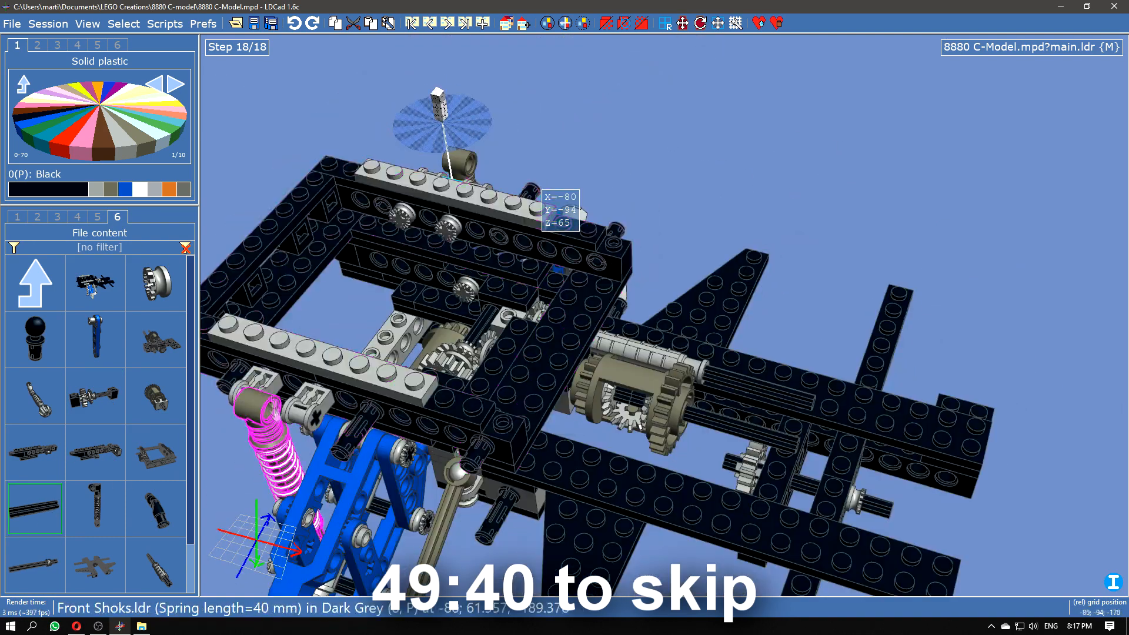
{"action": "left_click_drag", "start_coordinate": [350, 318], "coordinate": [430, 256]}
{"action": "right_click_drag", "start_coordinate": [334, 368], "coordinate": [294, 329]}
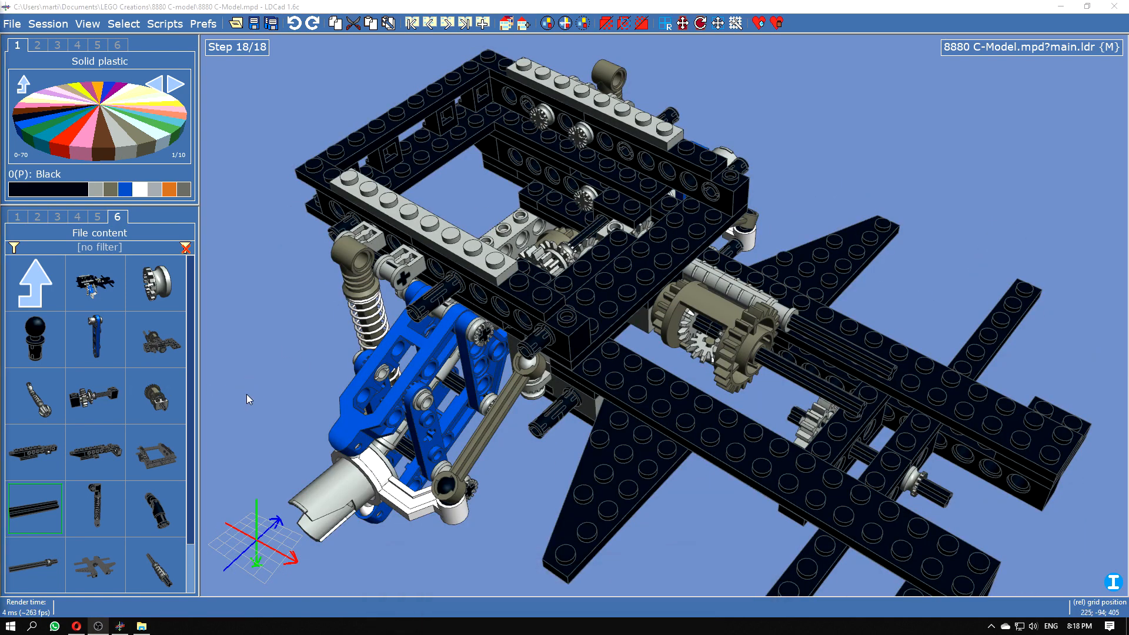
Step: Select the front shock absorber beside the frame connectors and switch the session to nested editing
{"action": "left_click", "coordinate": [367, 295]}
{"action": "right_click_drag", "start_coordinate": [299, 370], "coordinate": [430, 339]}
{"action": "right_click_drag", "start_coordinate": [569, 400], "coordinate": [547, 377]}
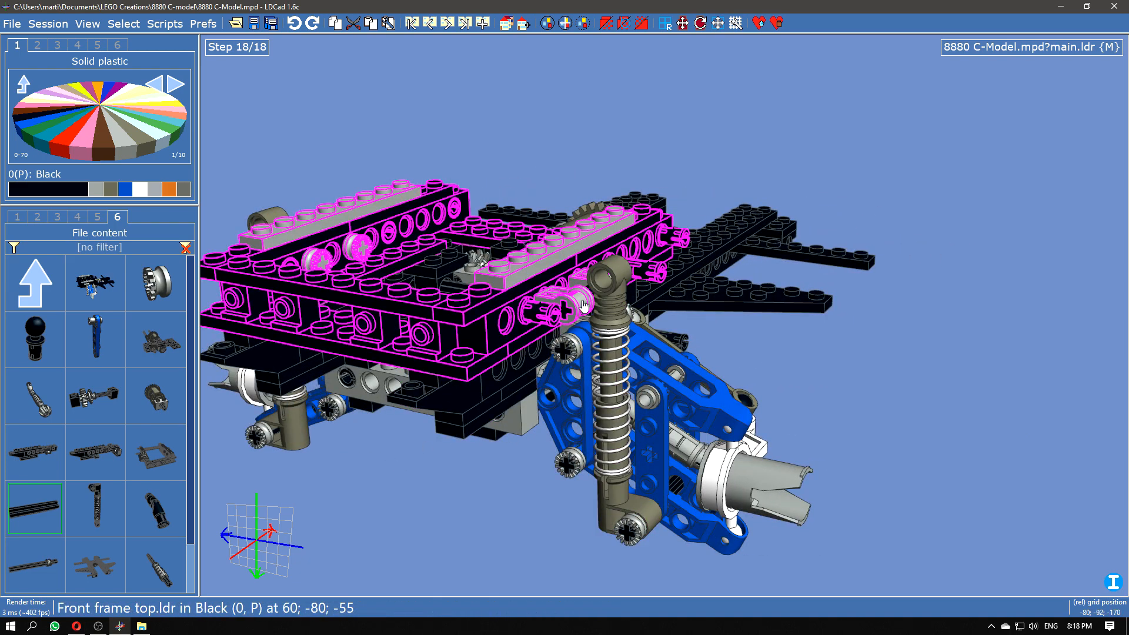
{"action": "left_click", "coordinate": [612, 329]}
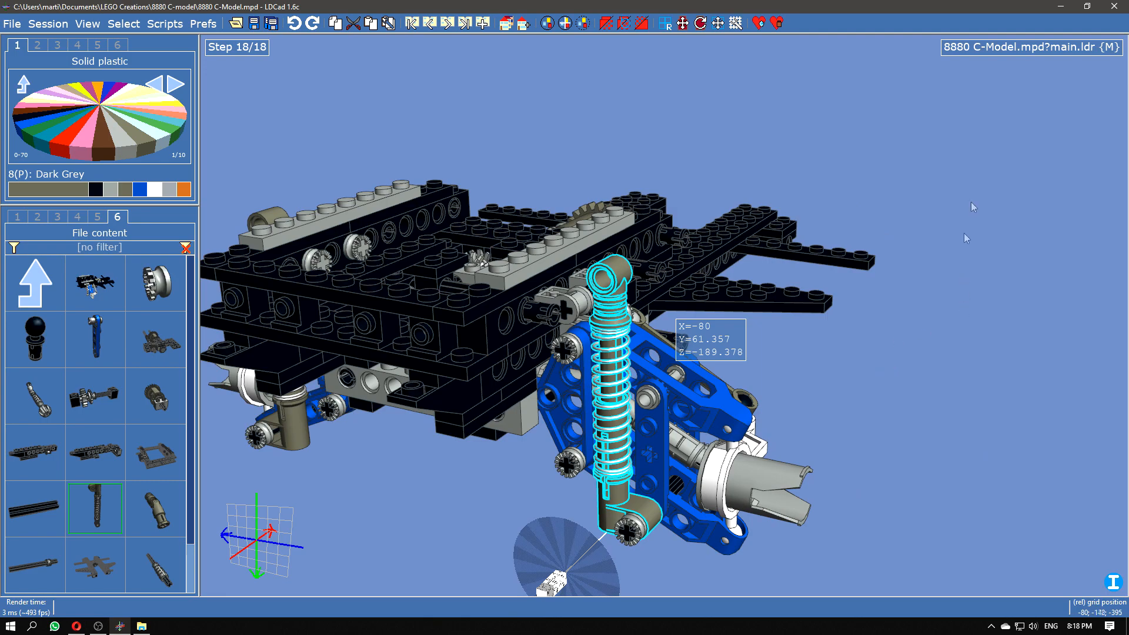
{"action": "right_click_drag", "start_coordinate": [986, 318], "coordinate": [1009, 298]}
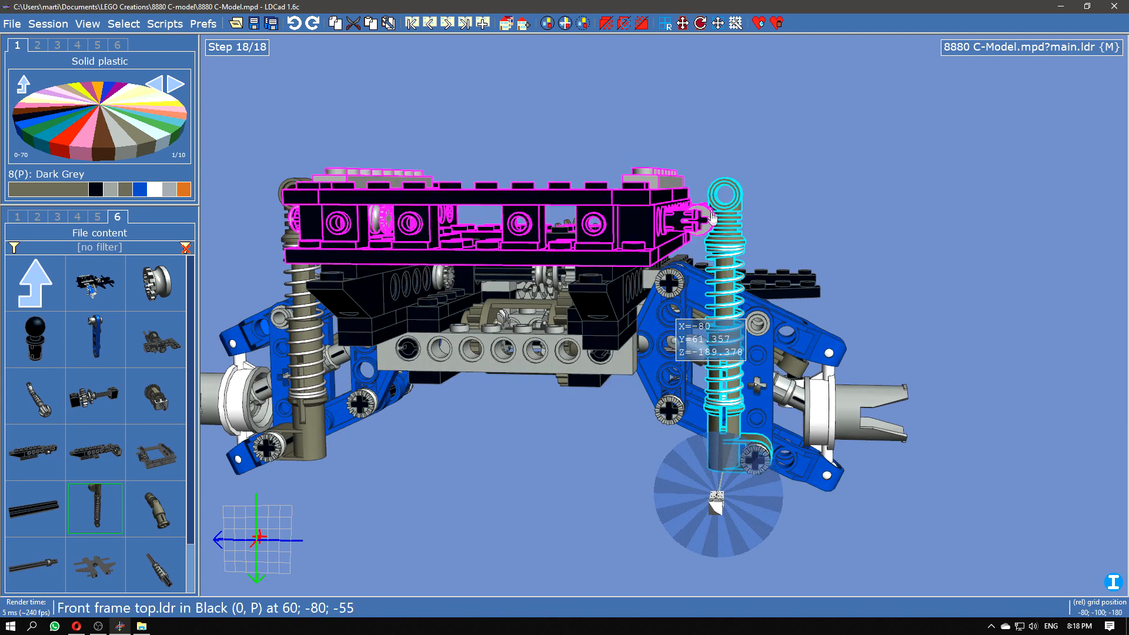
{"action": "mouse_move", "coordinate": [972, 57]}
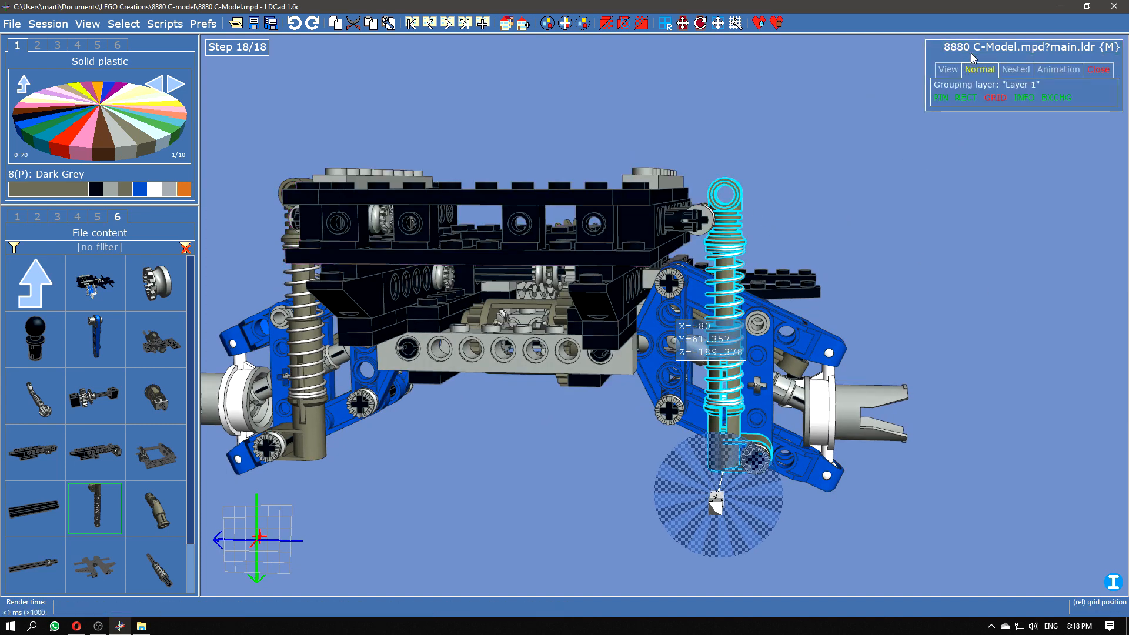
{"action": "left_click", "coordinate": [1022, 79]}
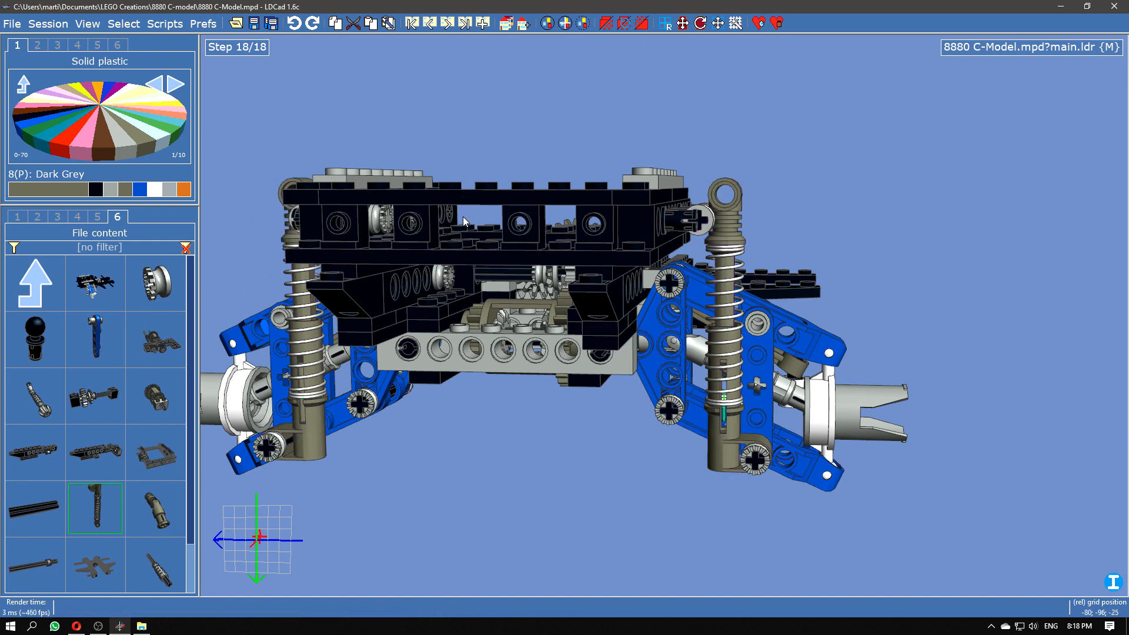
Step: Lower the shock absorber's spring end group along Y to -96.643 to match the height of the frame connectors
{"action": "left_click", "coordinate": [725, 217]}
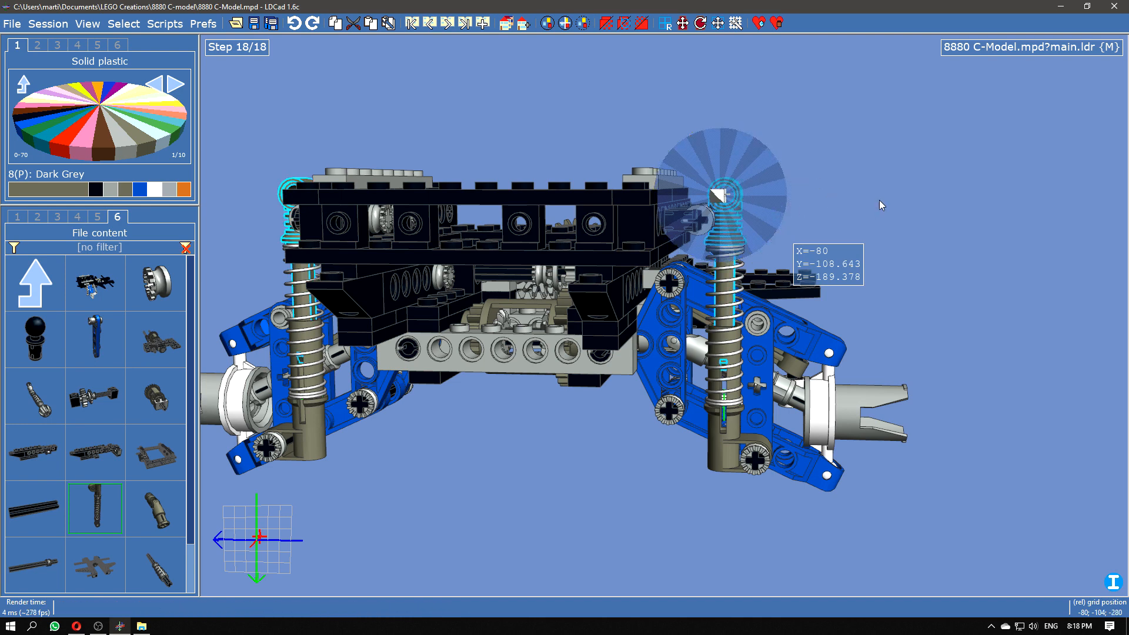
{"action": "key", "text": "space"}
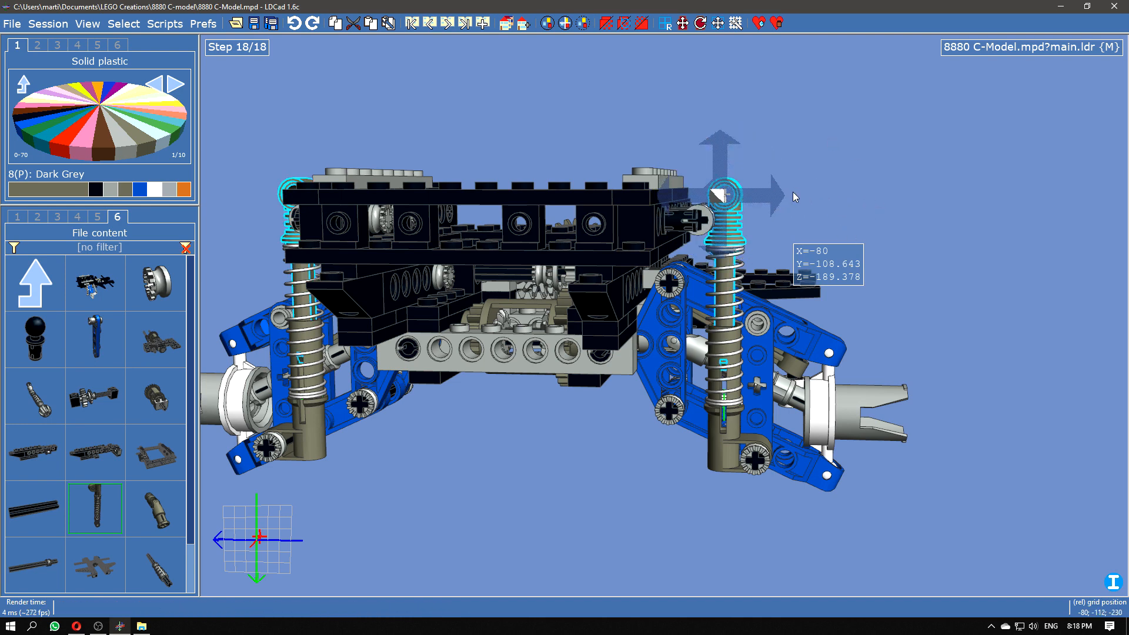
{"action": "key", "text": "Down"}
{"action": "key", "text": "Down"}
{"action": "key", "text": "Down"}
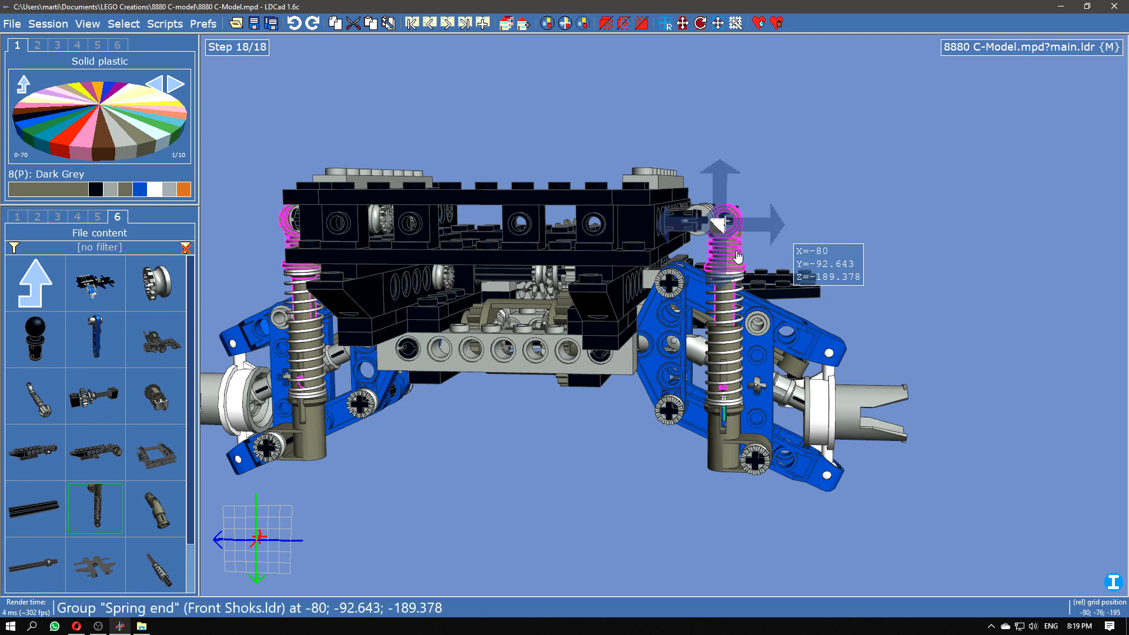
{"action": "key", "text": "Up"}
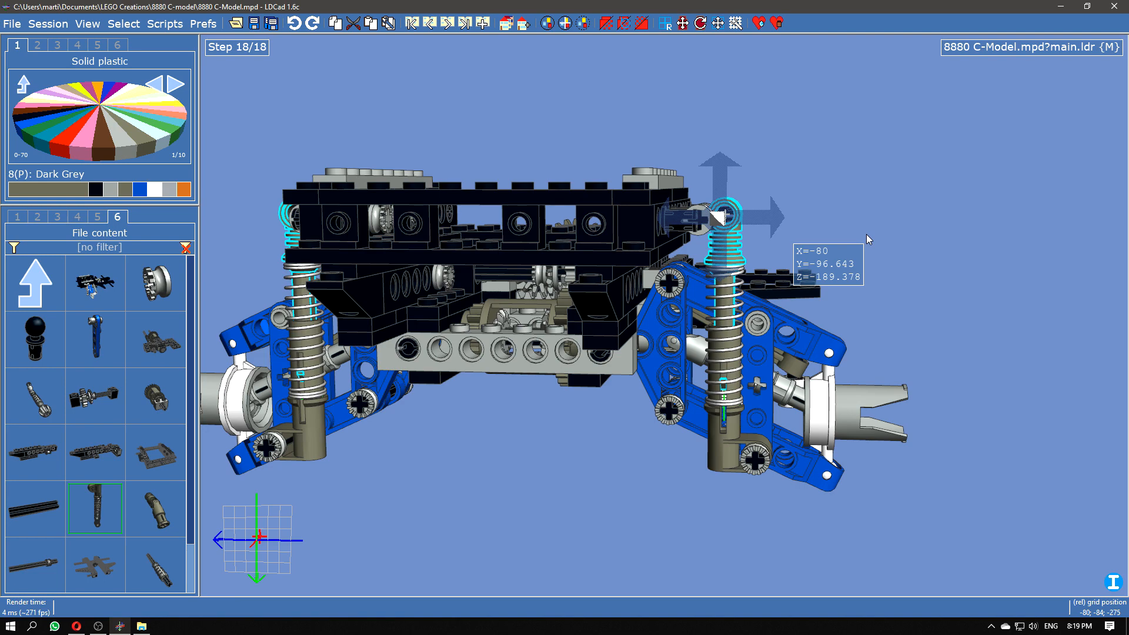
{"action": "left_click_drag", "start_coordinate": [881, 185], "coordinate": [883, 193]}
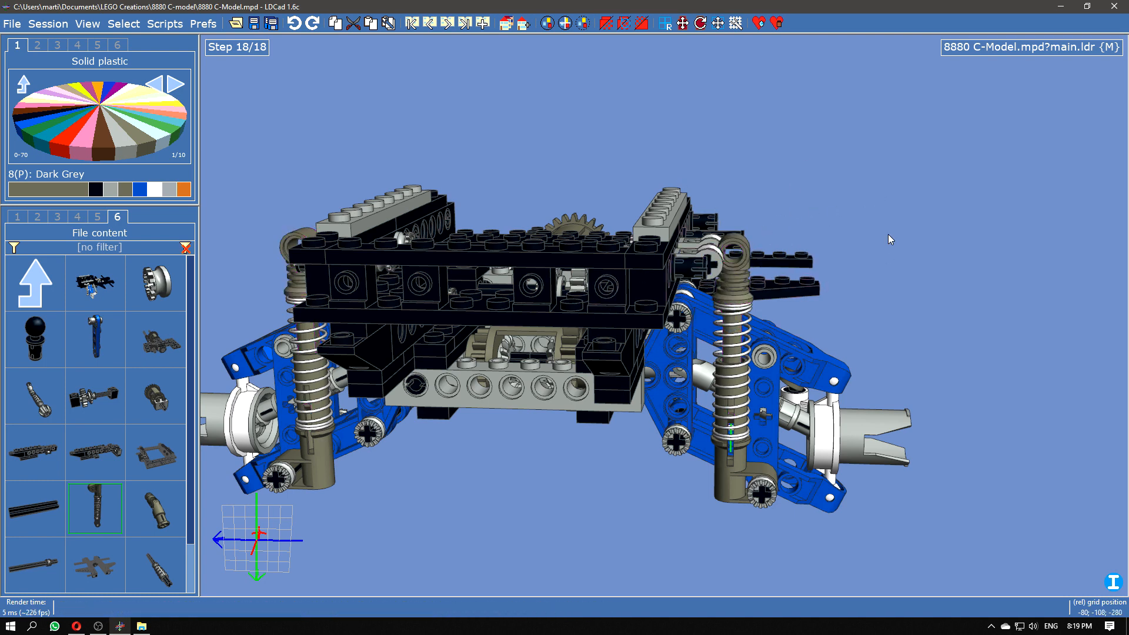
Step: Return to normal editing and select the shock absorber together with the black part in its lower mount for rotation
{"action": "right_click_drag", "start_coordinate": [888, 234], "coordinate": [880, 229]}
{"action": "mouse_move", "coordinate": [1023, 47]}
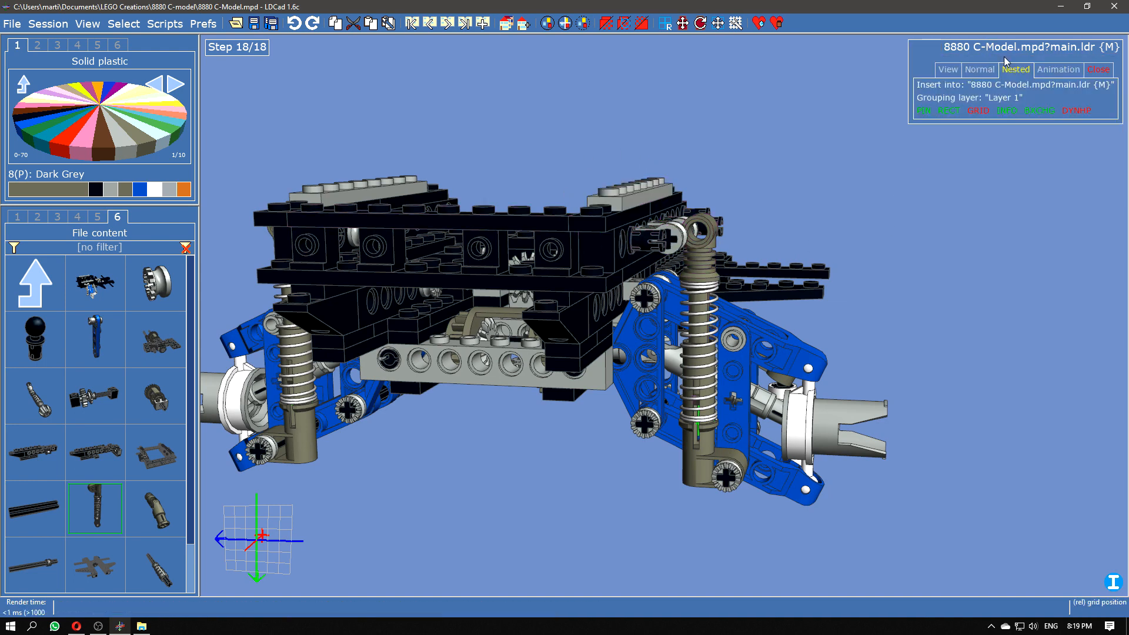
{"action": "left_click", "coordinate": [993, 77]}
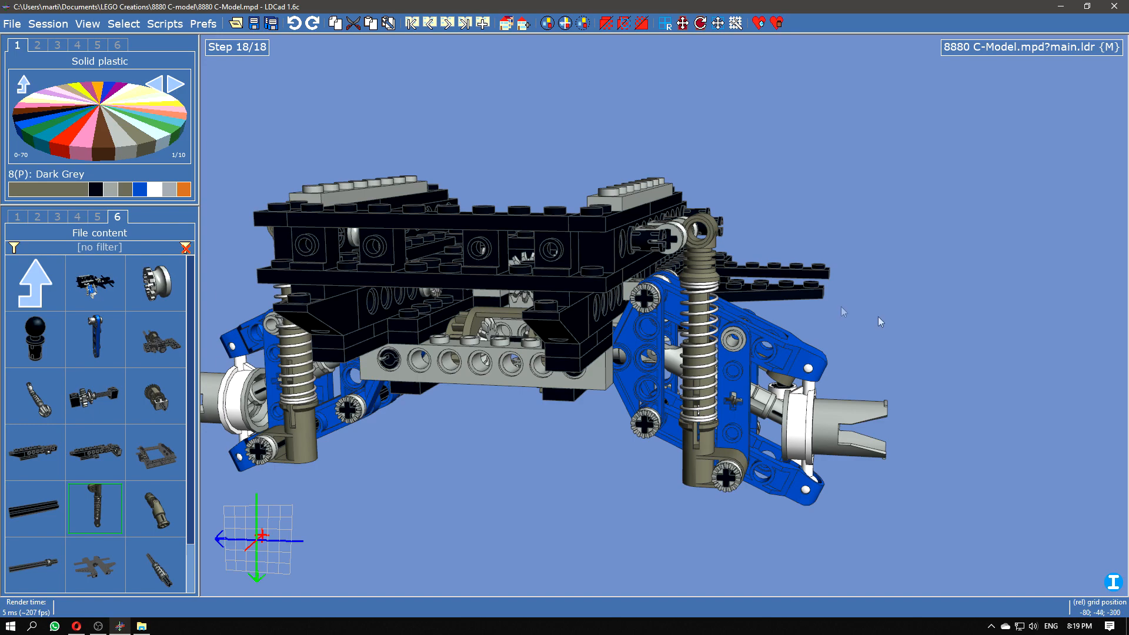
{"action": "left_click", "coordinate": [706, 462]}
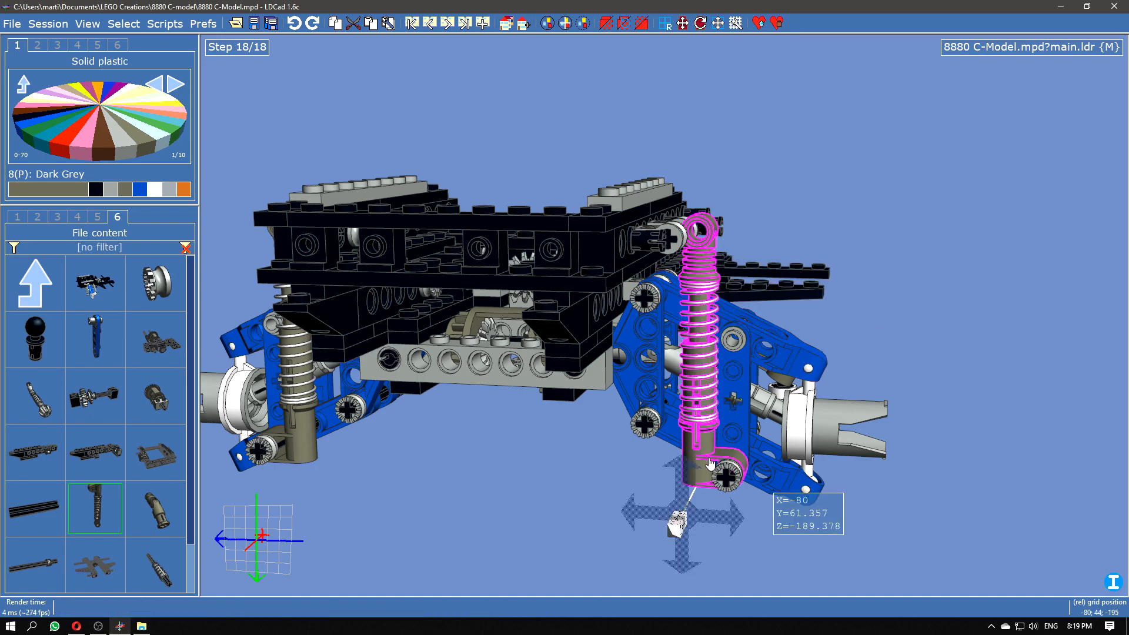
{"action": "right_click_drag", "start_coordinate": [951, 338], "coordinate": [947, 361]}
{"action": "left_click", "coordinate": [643, 517]}
{"action": "right_click_drag", "start_coordinate": [881, 381], "coordinate": [752, 461]}
{"action": "middle_click_drag", "start_coordinate": [620, 524], "coordinate": [768, 491]}
{"action": "left_click_drag", "start_coordinate": [618, 443], "coordinate": [586, 442]}
{"action": "right_click_drag", "start_coordinate": [506, 524], "coordinate": [618, 471]}
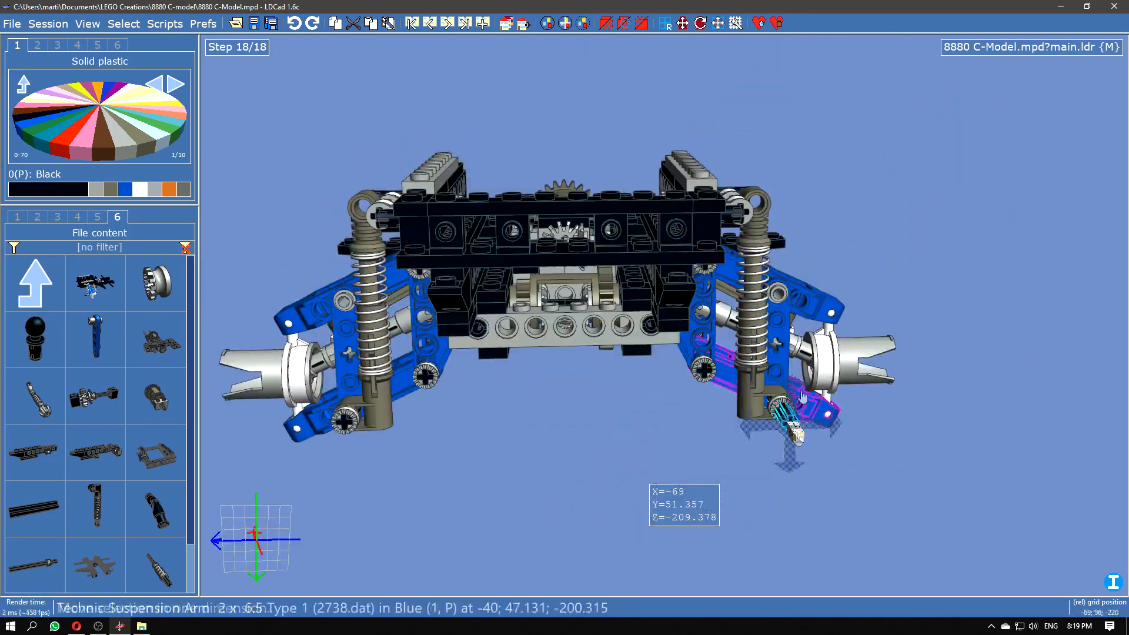
{"action": "right_click_drag", "start_coordinate": [856, 493], "coordinate": [756, 449]}
{"action": "left_click", "coordinate": [740, 346]}
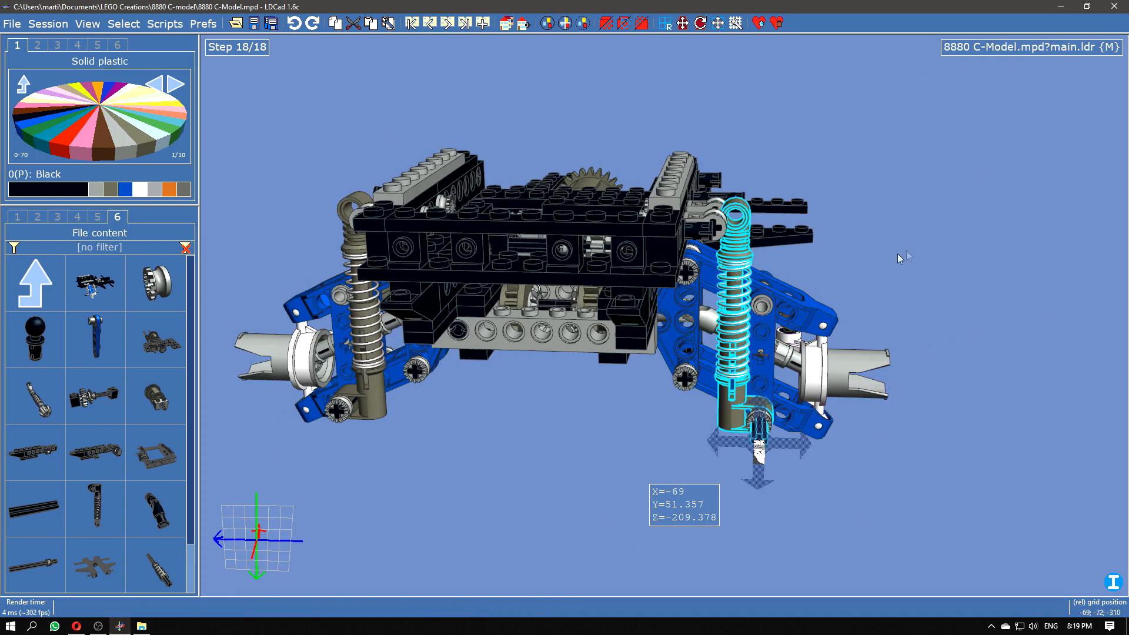
{"action": "key", "text": "ctrl"}
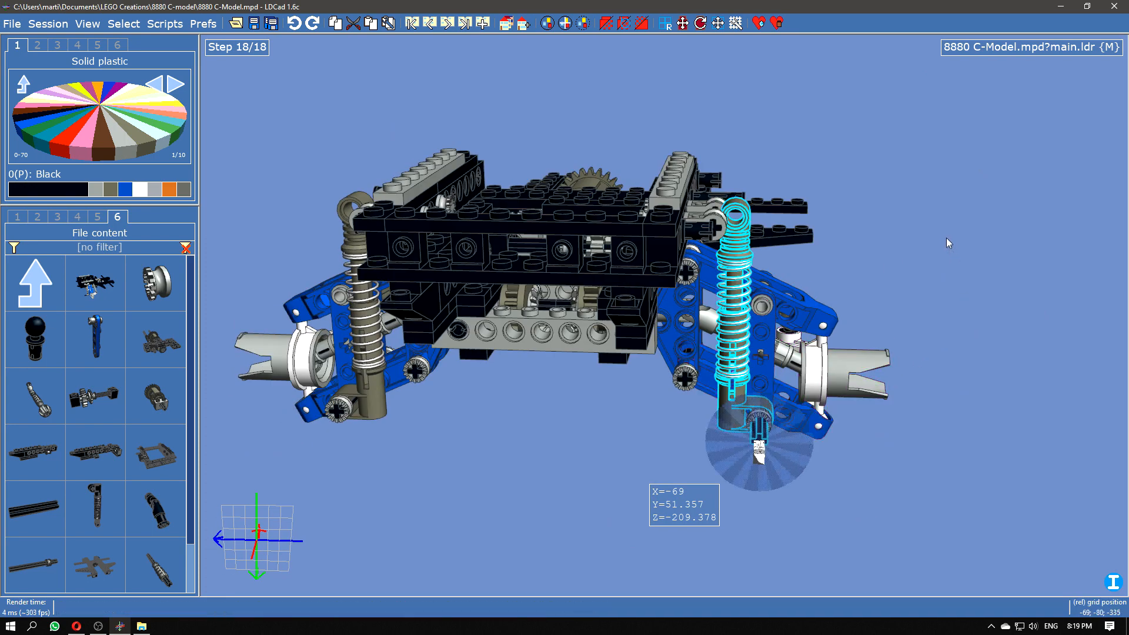
Step: Rotate the shock absorber about its lower mount in small increments to line its top up between the frame connectors
{"action": "scroll", "coordinate": [810, 211], "scroll_direction": "up", "scroll_amount": 8}
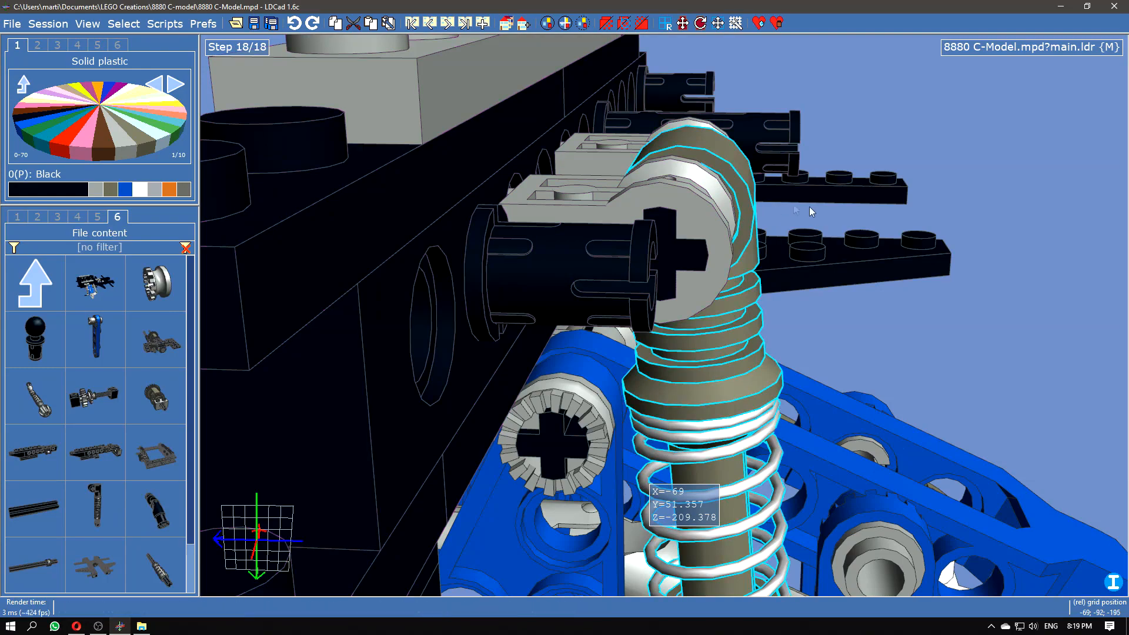
{"action": "mouse_move", "coordinate": [848, 328]}
{"action": "right_mouse_down"}
{"action": "mouse_move", "coordinate": [838, 324]}
{"action": "mouse_move", "coordinate": [866, 338]}
{"action": "mouse_move", "coordinate": [844, 342]}
{"action": "right_mouse_up"}
{"action": "scroll", "coordinate": [845, 343], "scroll_direction": "up", "scroll_amount": 3}
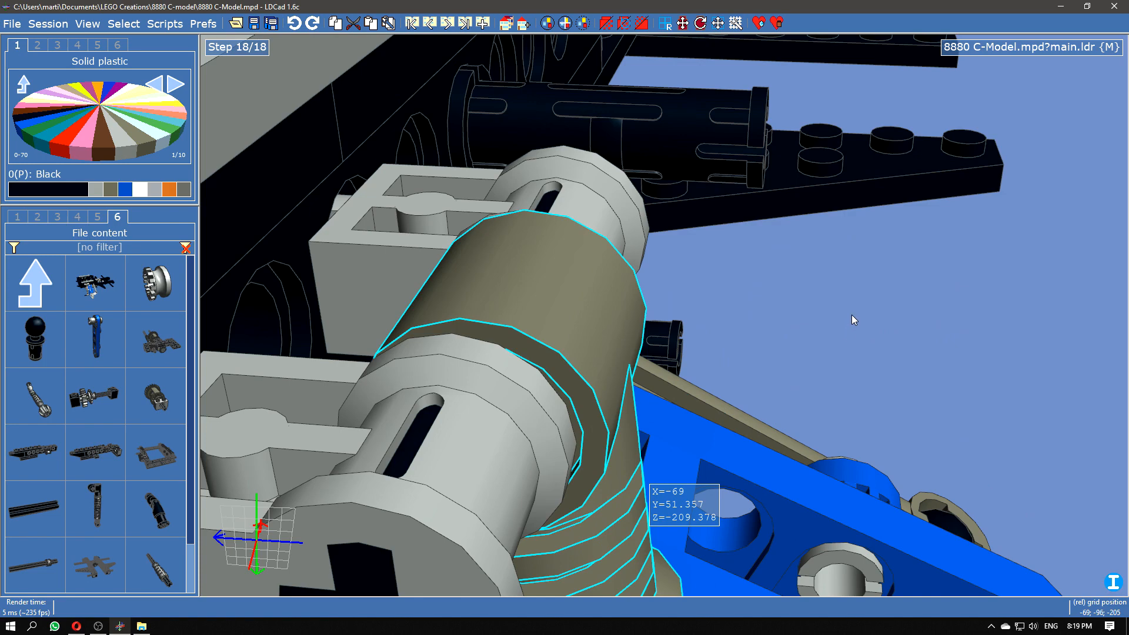
{"action": "key", "text": "ctrl+Left"}
{"action": "key", "text": "ctrl+Left"}
{"action": "key", "text": "ctrl+Left"}
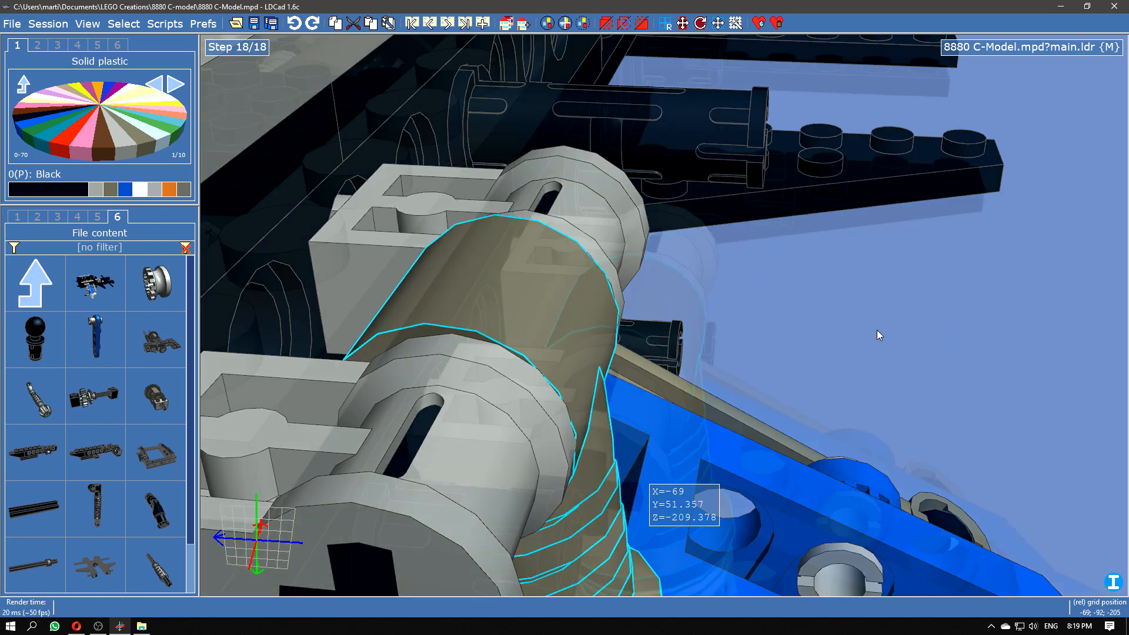
Step: Examine the fit of the shock absorber's top end between the frame connectors and its lower mount from several angles
{"action": "scroll", "coordinate": [917, 353], "scroll_direction": "down", "scroll_amount": 5}
{"action": "middle_click_drag", "start_coordinate": [945, 370], "coordinate": [887, 122]}
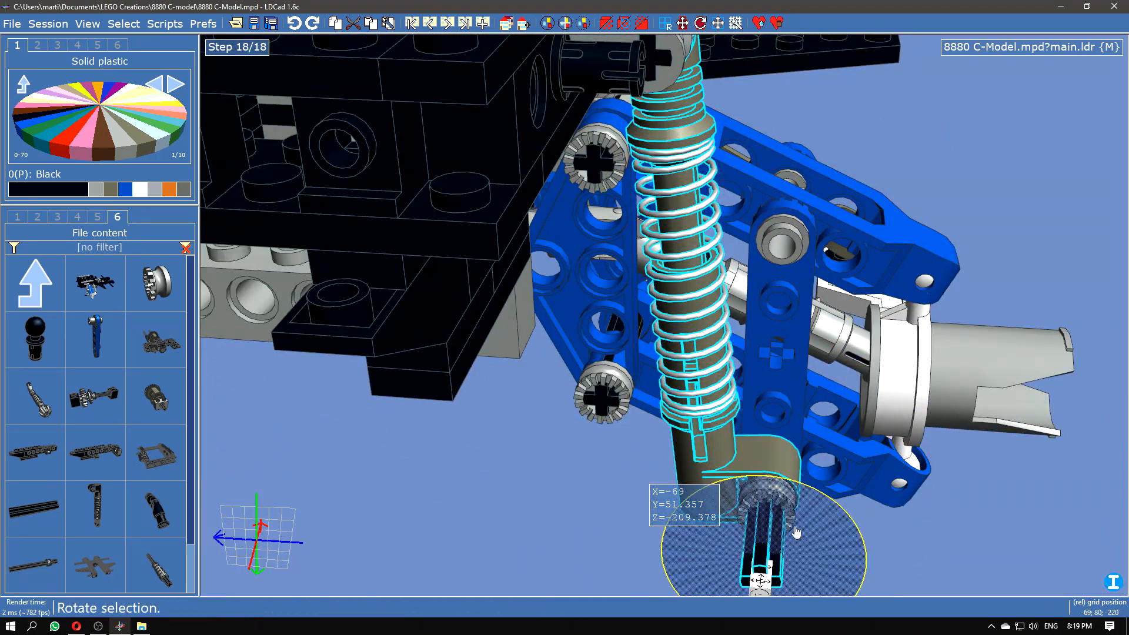
{"action": "scroll", "coordinate": [877, 201], "scroll_direction": "up", "scroll_amount": 2}
{"action": "scroll", "coordinate": [877, 201], "scroll_direction": "up", "scroll_amount": 2}
{"action": "scroll", "coordinate": [869, 171], "scroll_direction": "down", "scroll_amount": 2}
{"action": "middle_click_drag", "start_coordinate": [869, 171], "coordinate": [882, 264]}
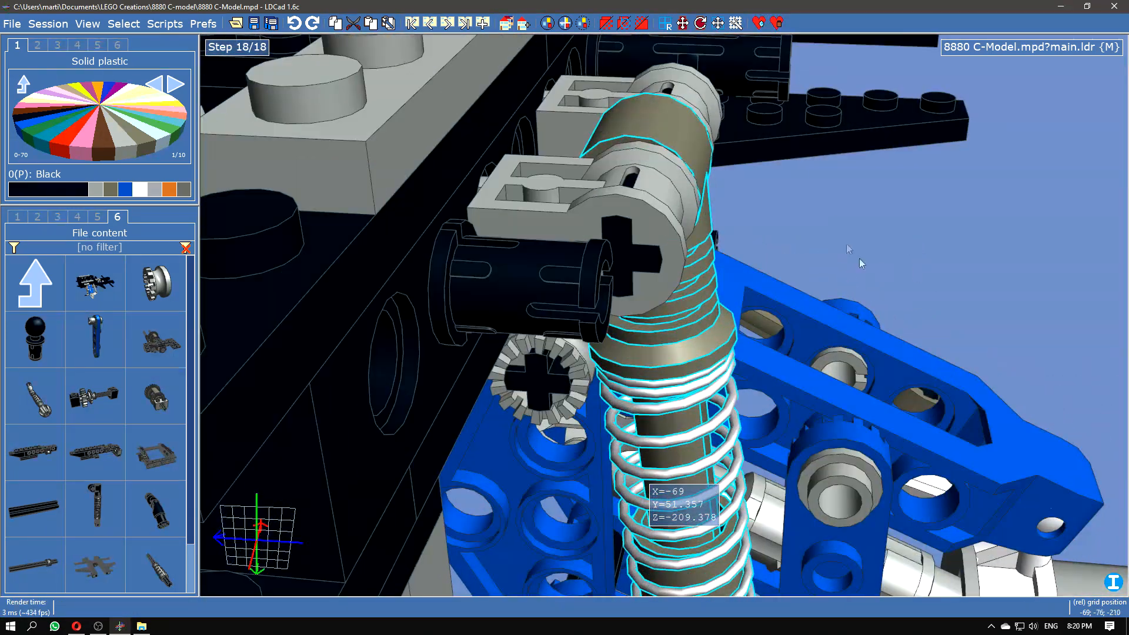
{"action": "left_click_drag", "start_coordinate": [882, 264], "coordinate": [839, 232]}
{"action": "key", "text": "ctrl+Left"}
{"action": "key", "text": "ctrl+Left"}
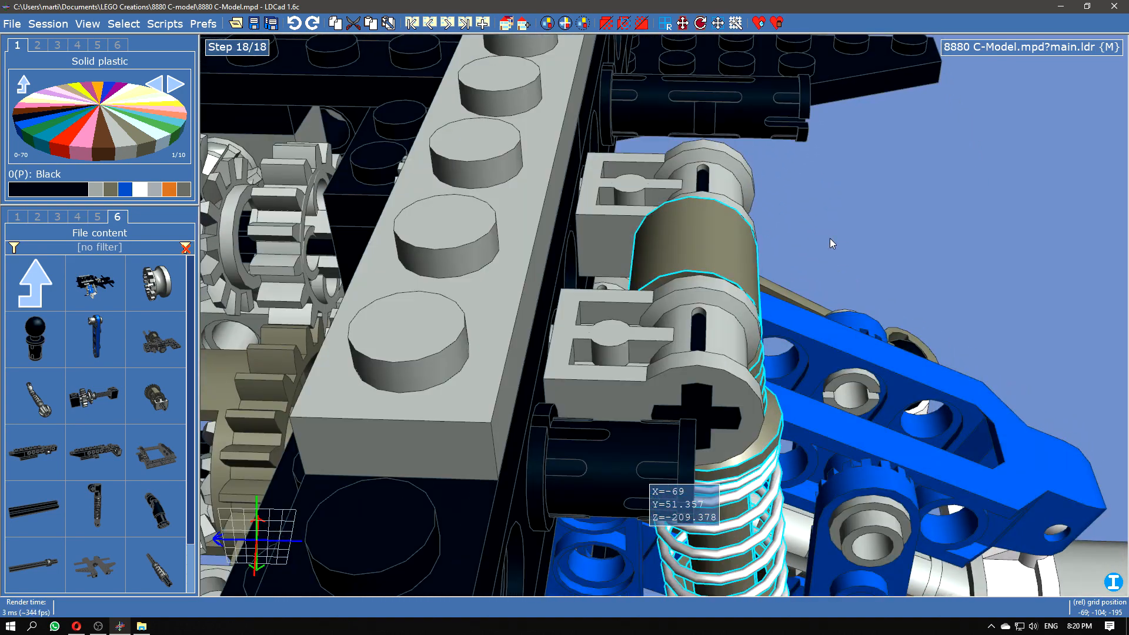
{"action": "left_click_drag", "start_coordinate": [745, 259], "coordinate": [776, 260]}
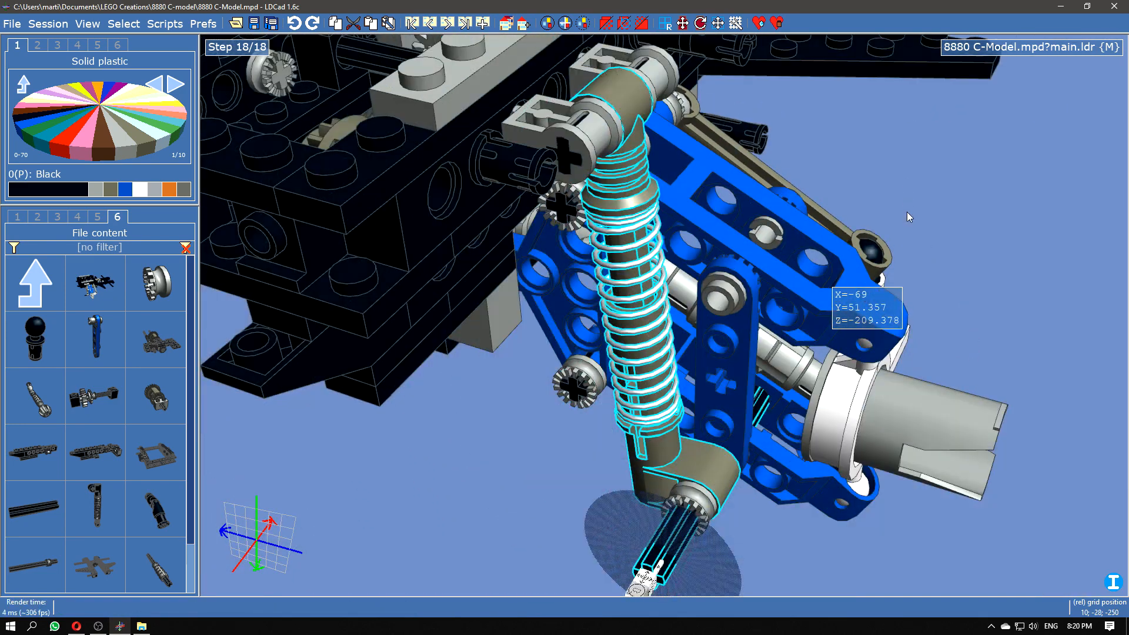
{"action": "right_click_drag", "start_coordinate": [907, 212], "coordinate": [927, 294]}
{"action": "scroll", "coordinate": [876, 235], "scroll_direction": "up", "scroll_amount": 4}
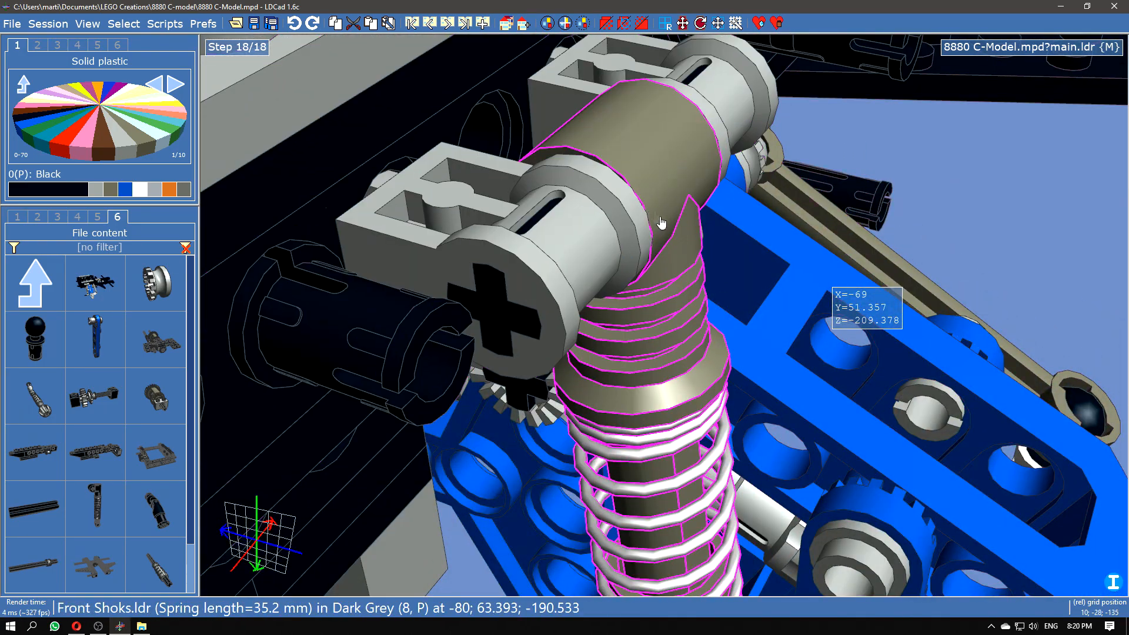
{"action": "scroll", "coordinate": [759, 197], "scroll_direction": "down", "scroll_amount": 8}
{"action": "left_click_drag", "start_coordinate": [936, 227], "coordinate": [812, 186]}
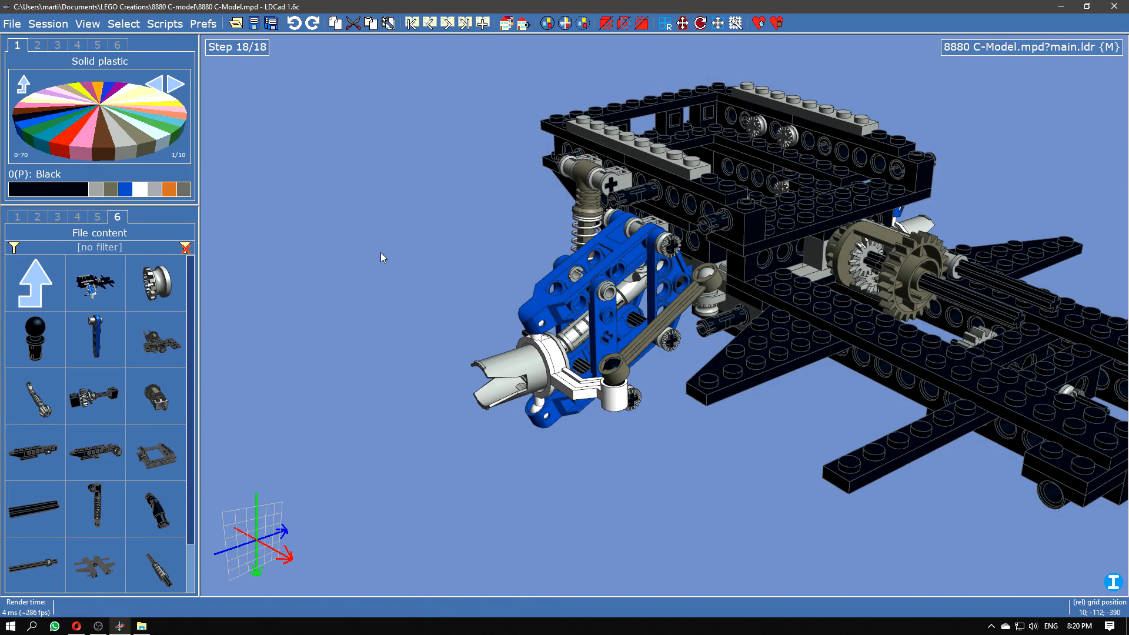
Step: Rotate the shock absorber and the black axle in its lower mount by 0.5 degrees in the current editing plane
{"action": "right_click_drag", "start_coordinate": [415, 265], "coordinate": [669, 351]}
{"action": "left_click", "coordinate": [747, 373]}
{"action": "middle_click_drag", "start_coordinate": [690, 465], "coordinate": [475, 464]}
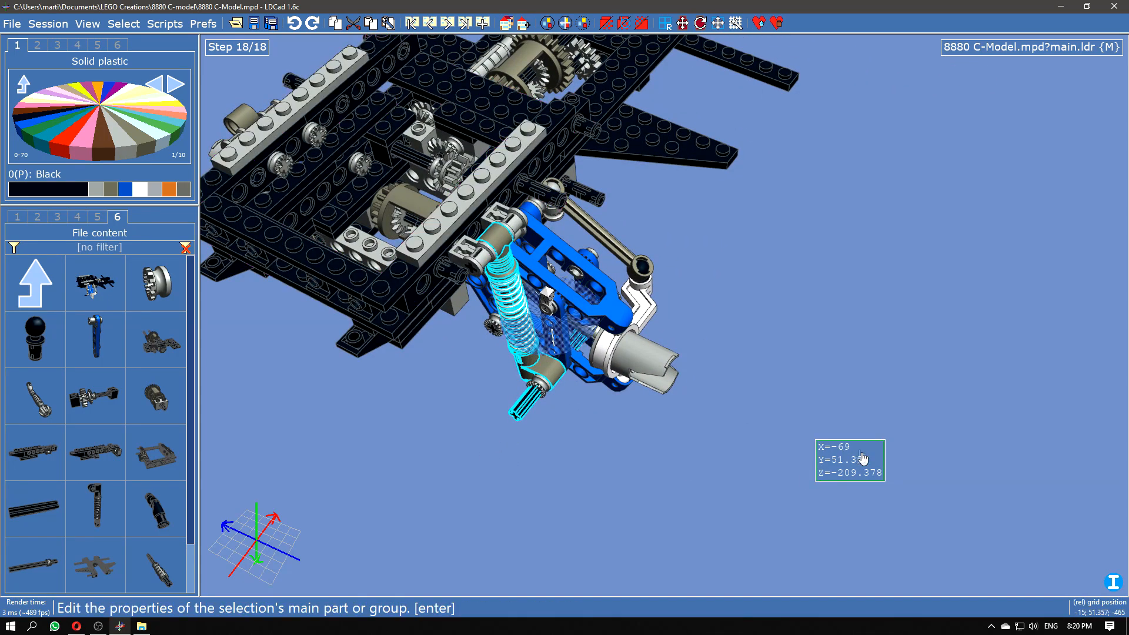
{"action": "right_click_drag", "start_coordinate": [726, 448], "coordinate": [809, 459]}
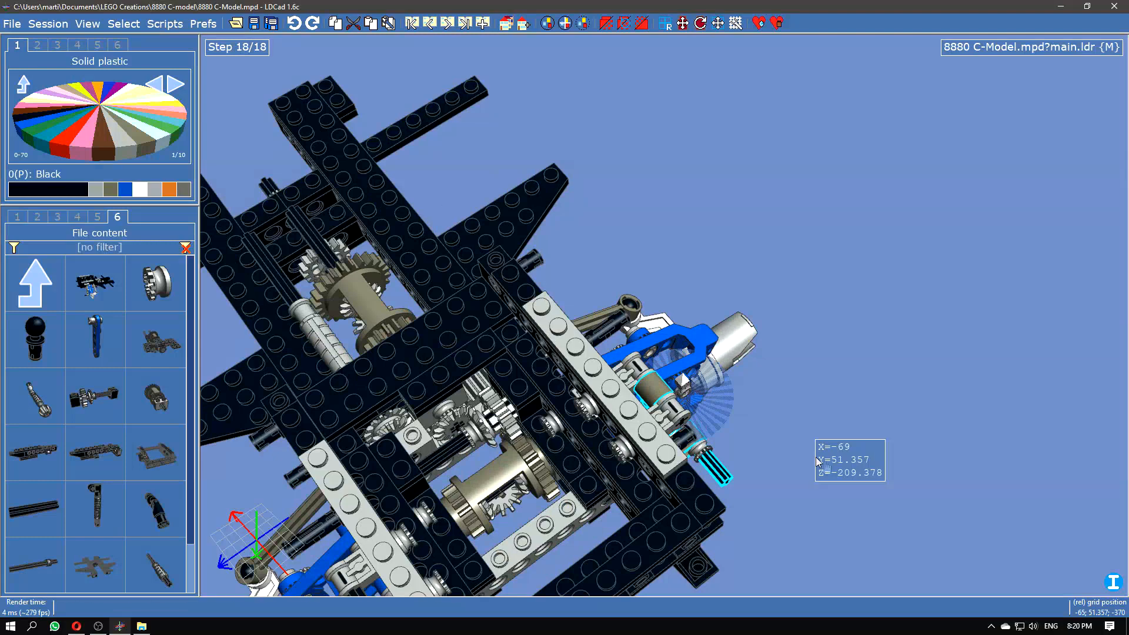
{"action": "key", "text": "Return"}
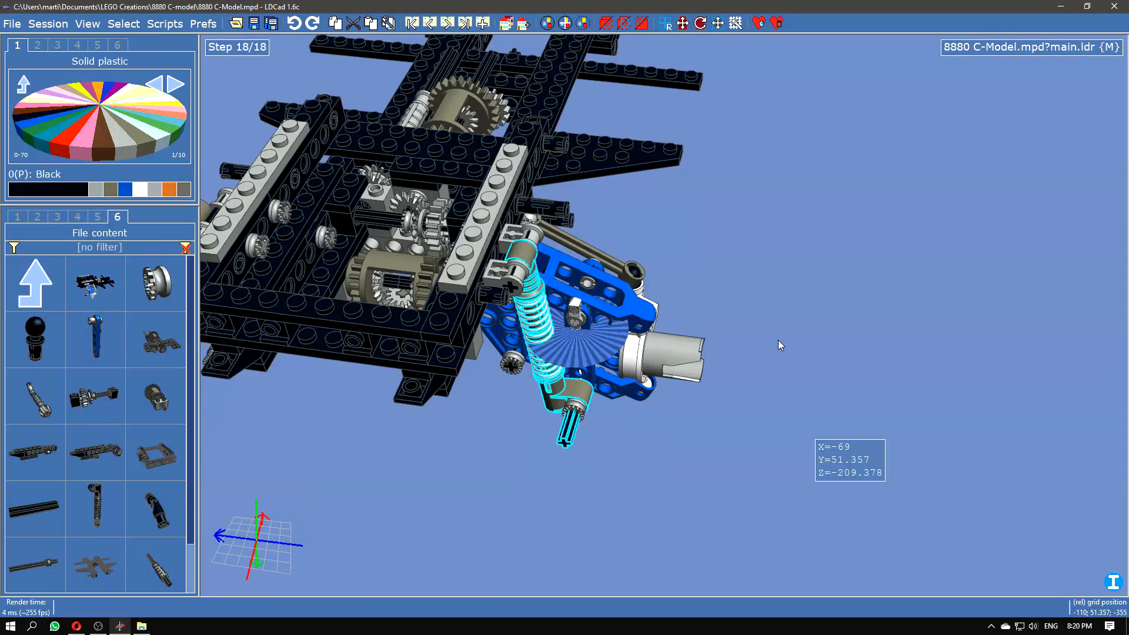
{"action": "right_click", "coordinate": [572, 402]}
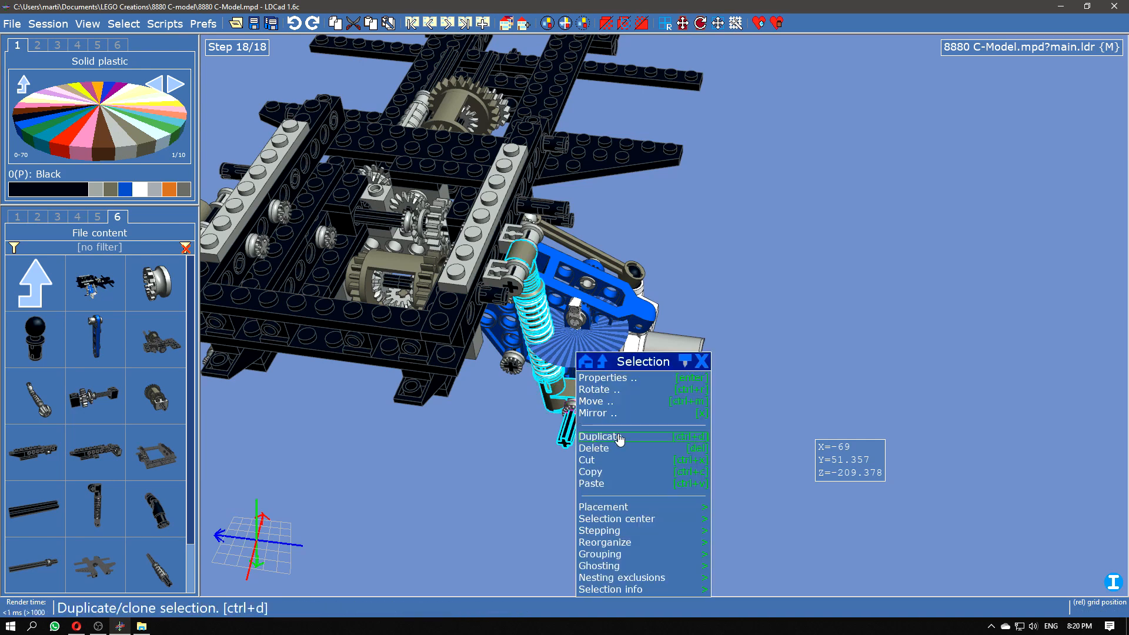
{"action": "left_click", "coordinate": [591, 389]}
{"action": "left_click", "coordinate": [472, 290]}
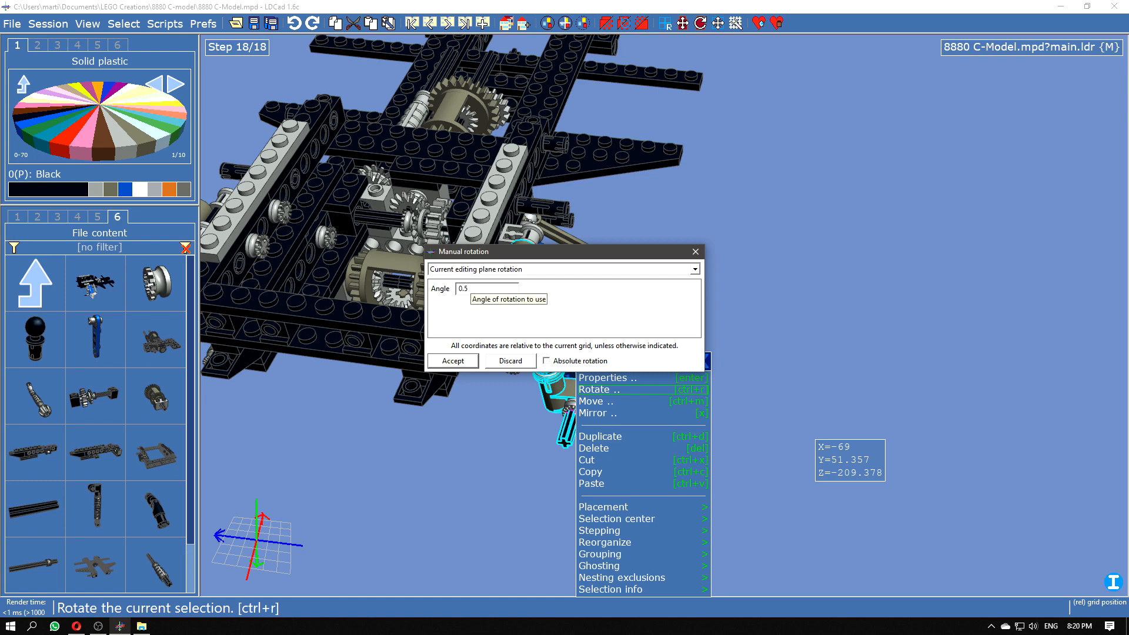
{"action": "key", "text": "Return"}
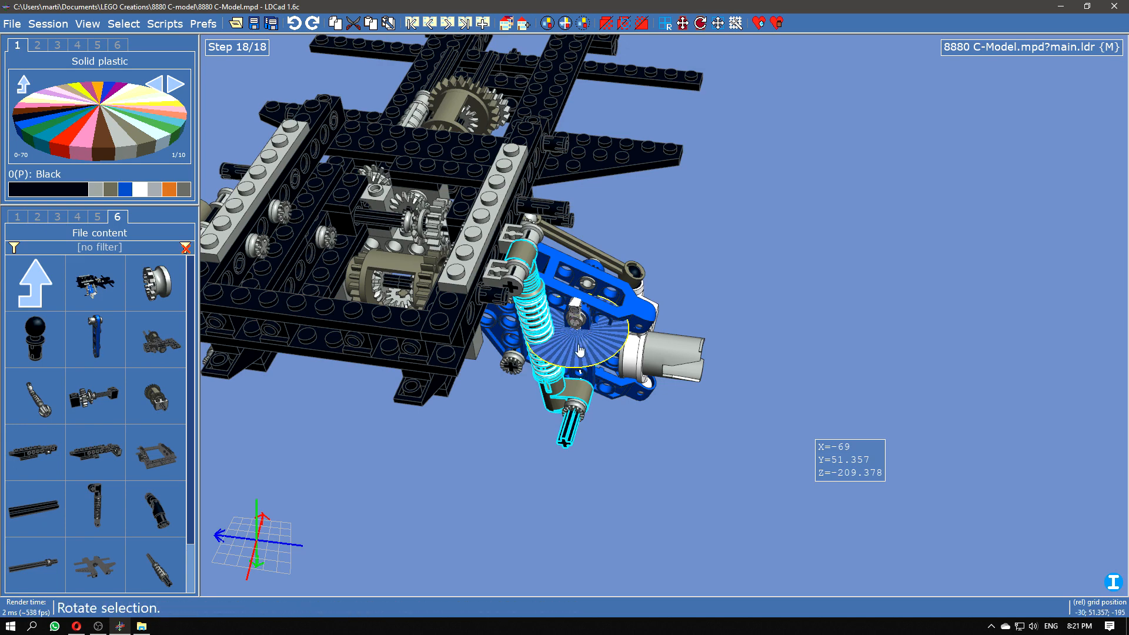
Step: Rotate the same shock absorber by a small angle in the vertical editing plane to align its top with the frame connectors
{"action": "right_click_drag", "start_coordinate": [631, 442], "coordinate": [627, 411]}
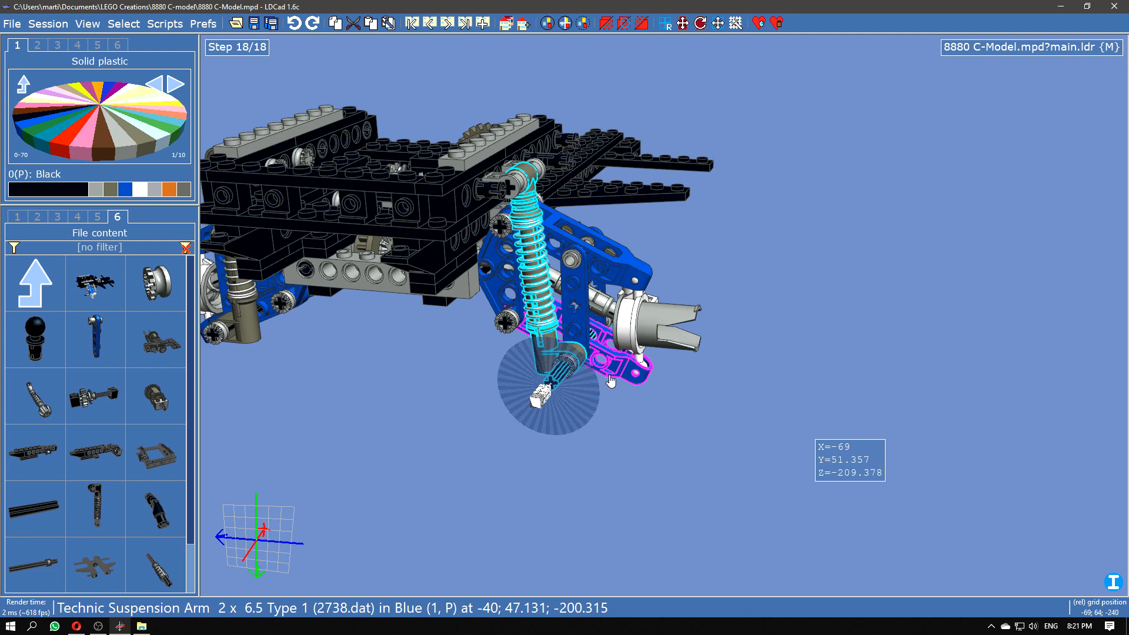
{"action": "right_click", "coordinate": [544, 289]}
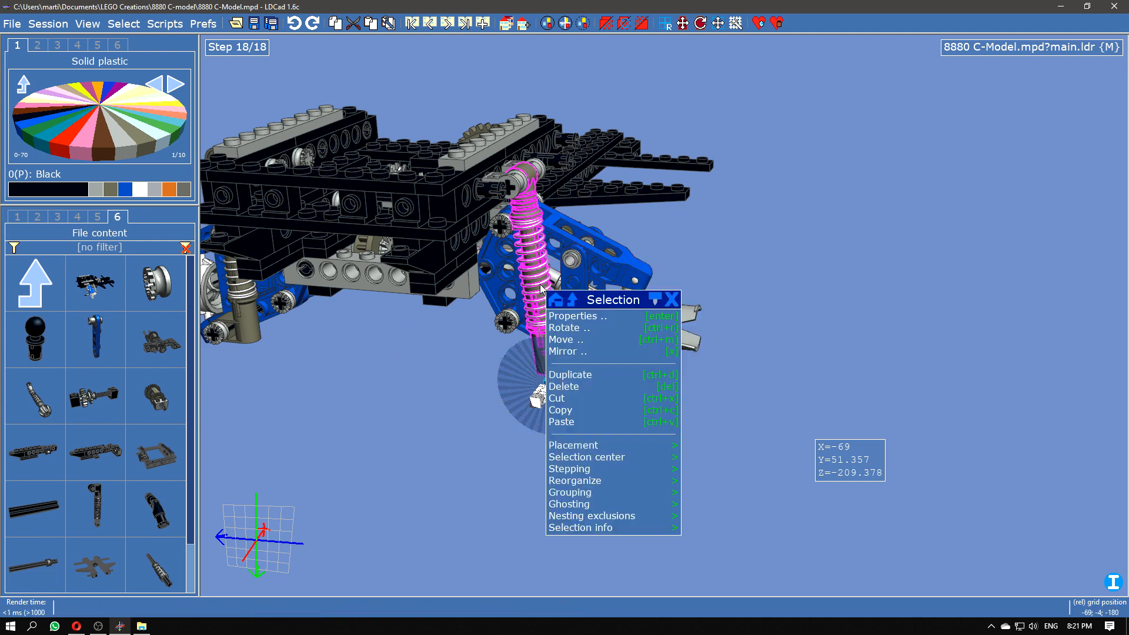
{"action": "left_click", "coordinate": [581, 333]}
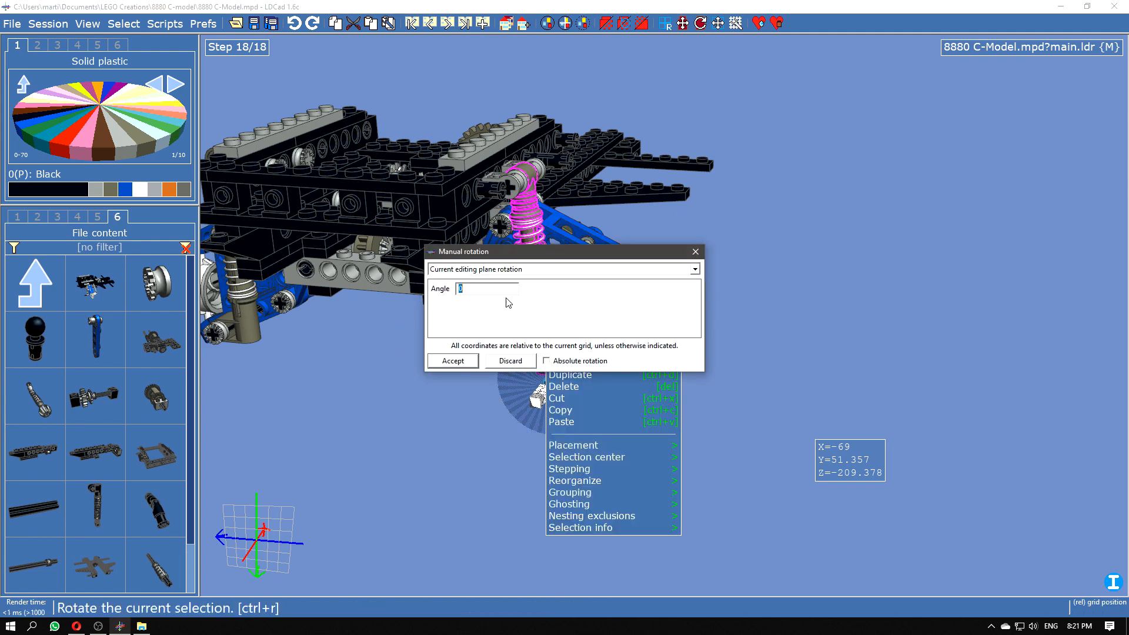
{"action": "type", "text": "."}
{"action": "left_click", "coordinate": [453, 361]}
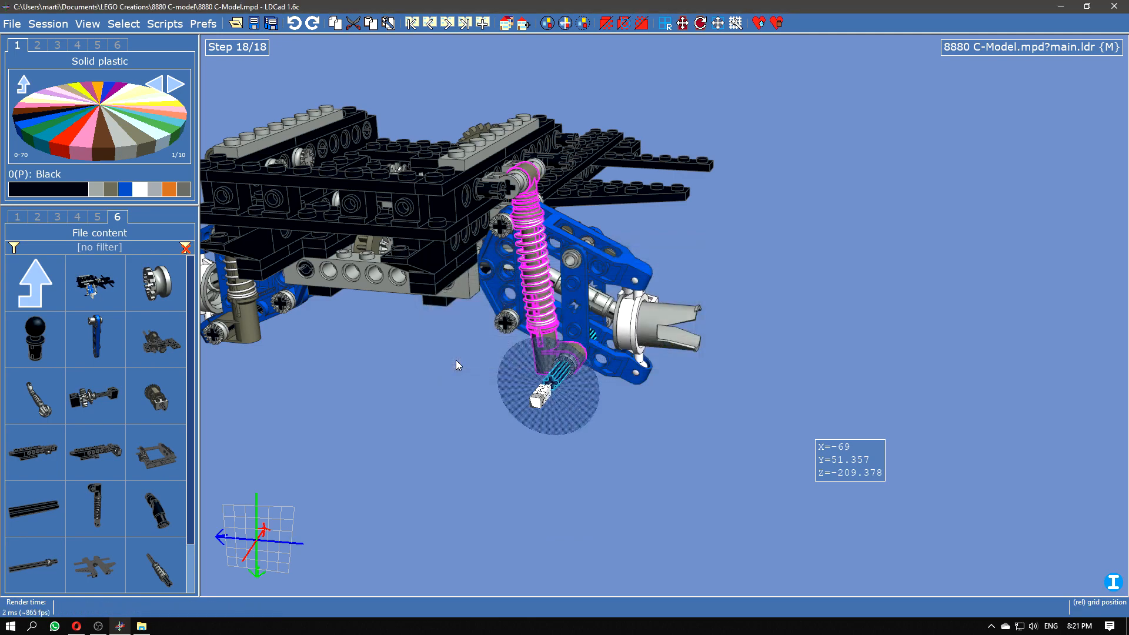
{"action": "scroll", "coordinate": [668, 242], "scroll_direction": "up", "scroll_amount": 6}
{"action": "left_click_drag", "start_coordinate": [706, 257], "coordinate": [854, 288]}
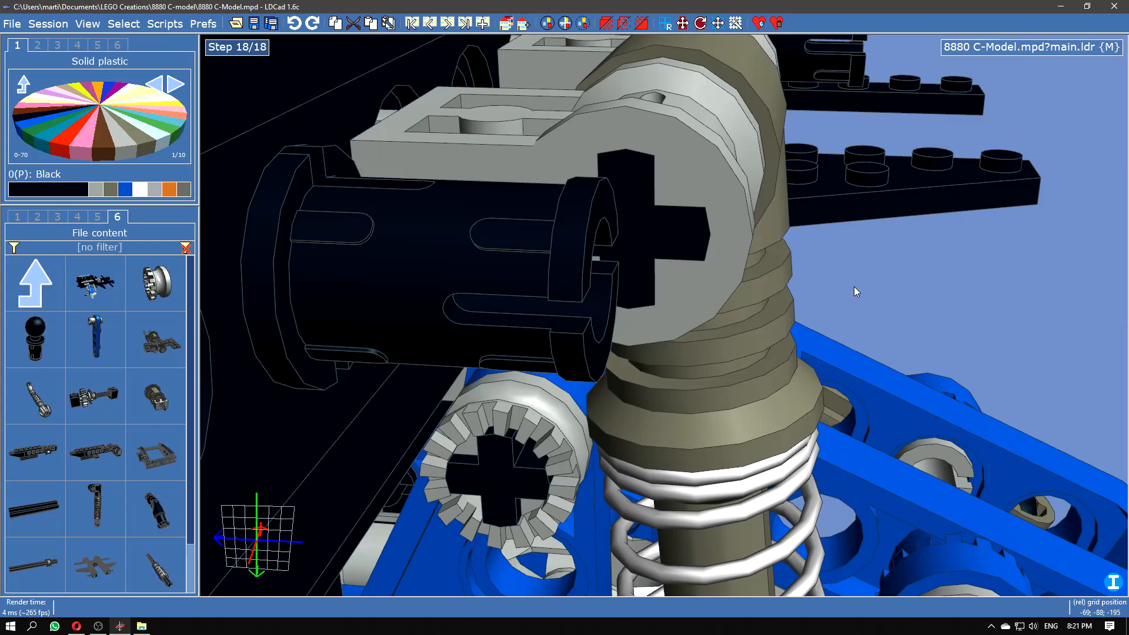
{"action": "scroll", "coordinate": [867, 285], "scroll_direction": "down", "scroll_amount": 2}
{"action": "scroll", "coordinate": [869, 284], "scroll_direction": "down", "scroll_amount": 5}
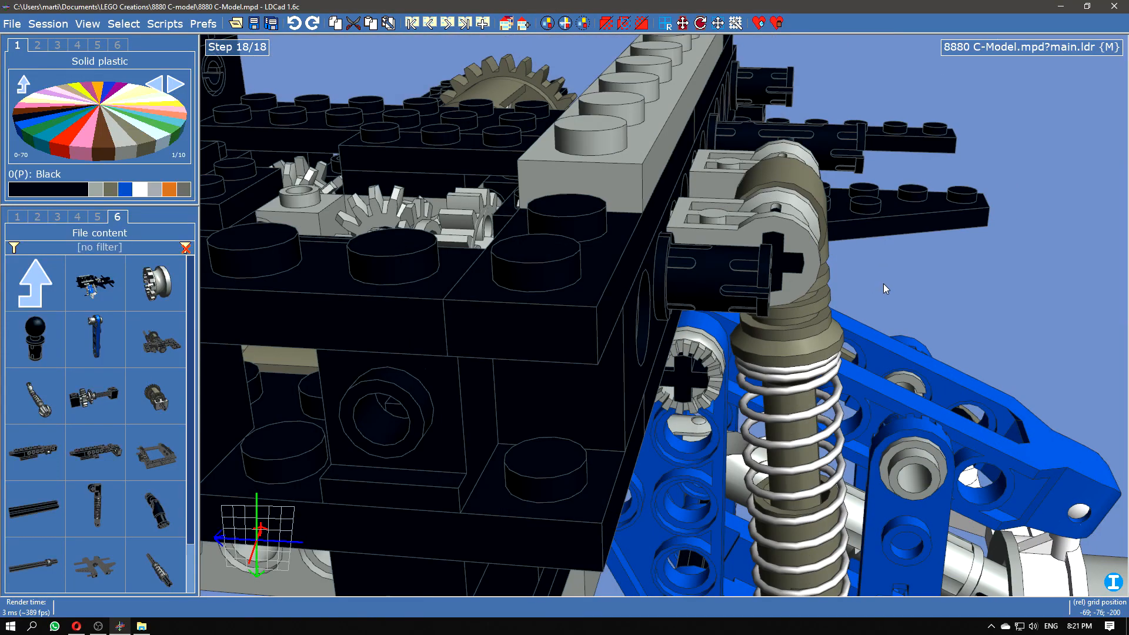
Step: Rotate the opposite front shock absorber and the axle in its lower mount by a small negative angle to align its top with the connectors
{"action": "scroll", "coordinate": [883, 283], "scroll_direction": "down", "scroll_amount": 3}
{"action": "left_click_drag", "start_coordinate": [996, 512], "coordinate": [953, 487]}
{"action": "right_click_drag", "start_coordinate": [569, 464], "coordinate": [593, 500]}
{"action": "left_click_drag", "start_coordinate": [570, 458], "coordinate": [490, 519]}
{"action": "left_click", "coordinate": [579, 388], "text": "ctrl"}
{"action": "right_click_drag", "start_coordinate": [467, 516], "coordinate": [478, 440]}
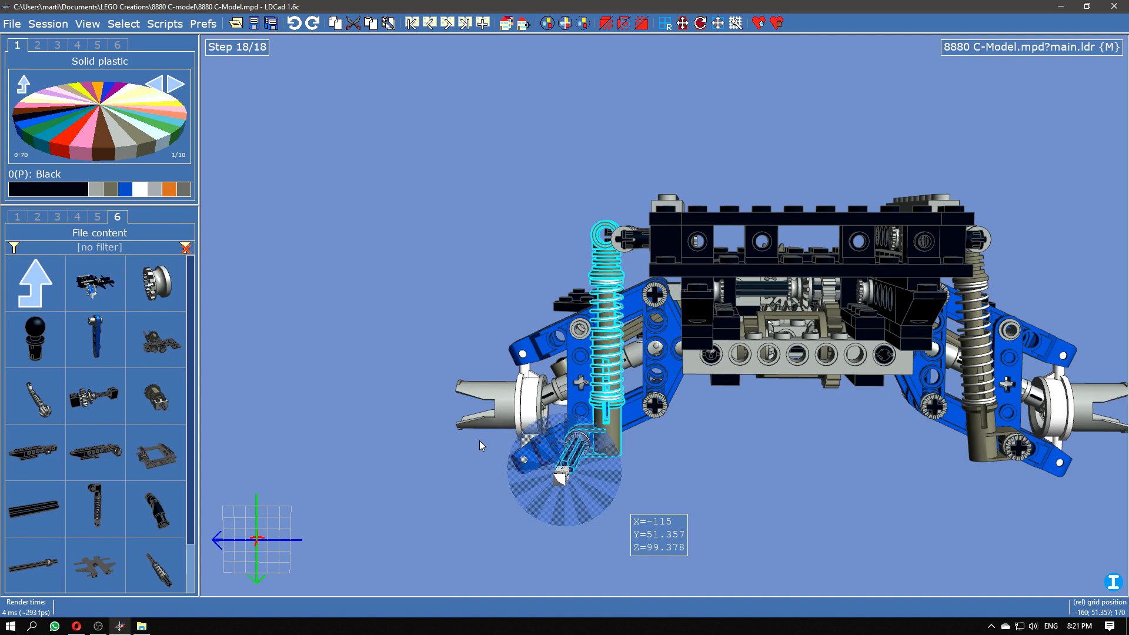
{"action": "right_click_drag", "start_coordinate": [460, 266], "coordinate": [471, 247]}
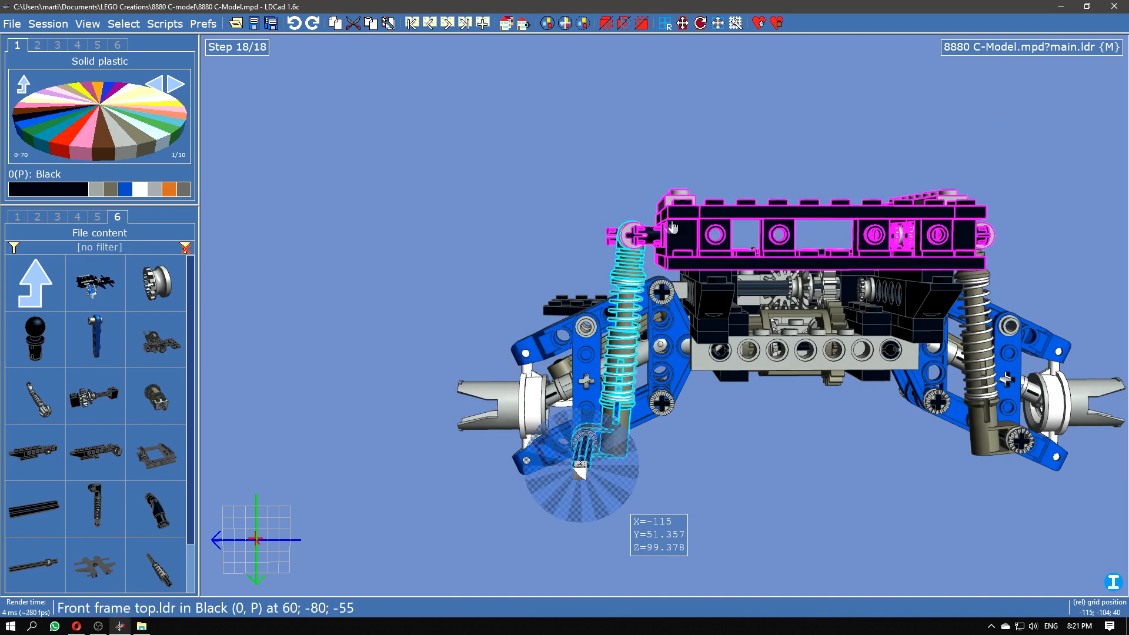
{"action": "scroll", "coordinate": [585, 276], "scroll_direction": "up", "scroll_amount": 10}
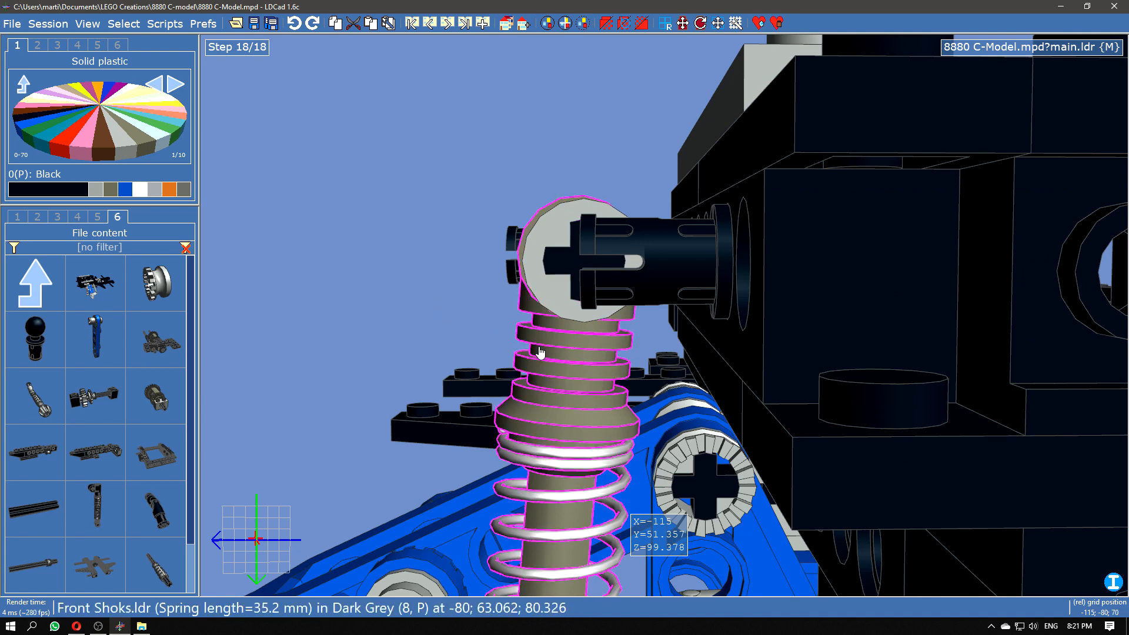
{"action": "right_click", "coordinate": [548, 362]}
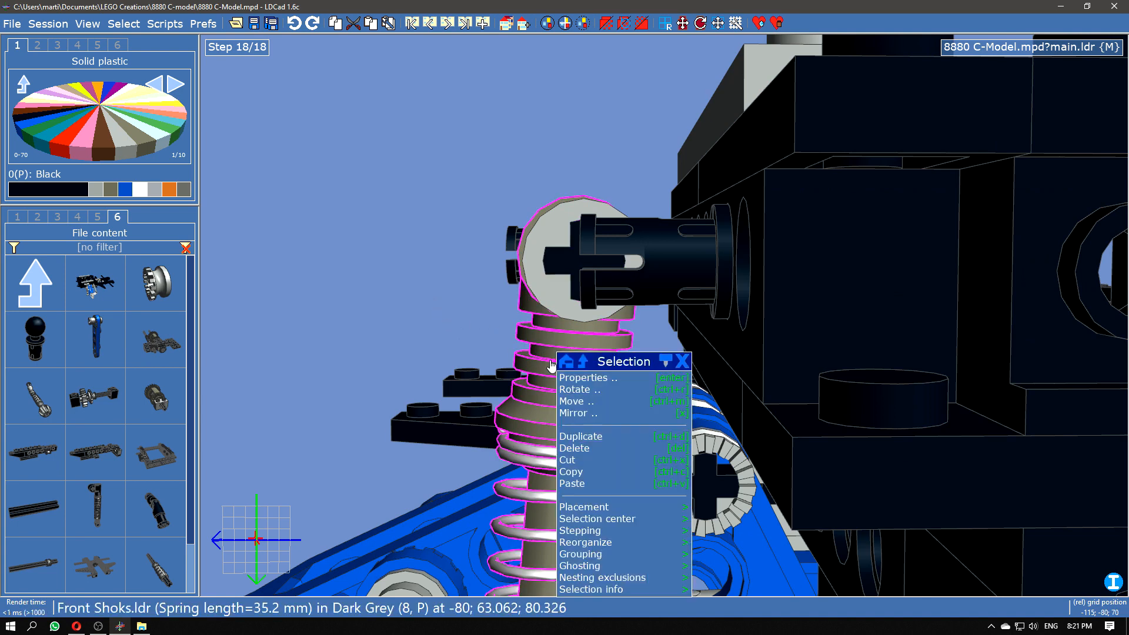
{"action": "left_click", "coordinate": [582, 391]}
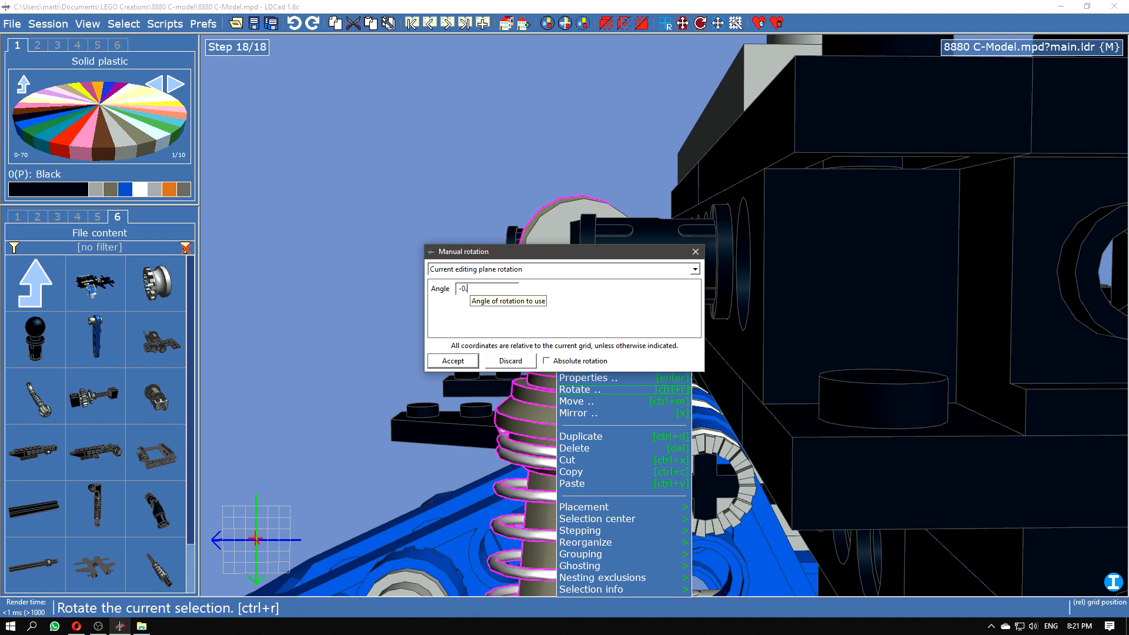
{"action": "left_click", "coordinate": [451, 359]}
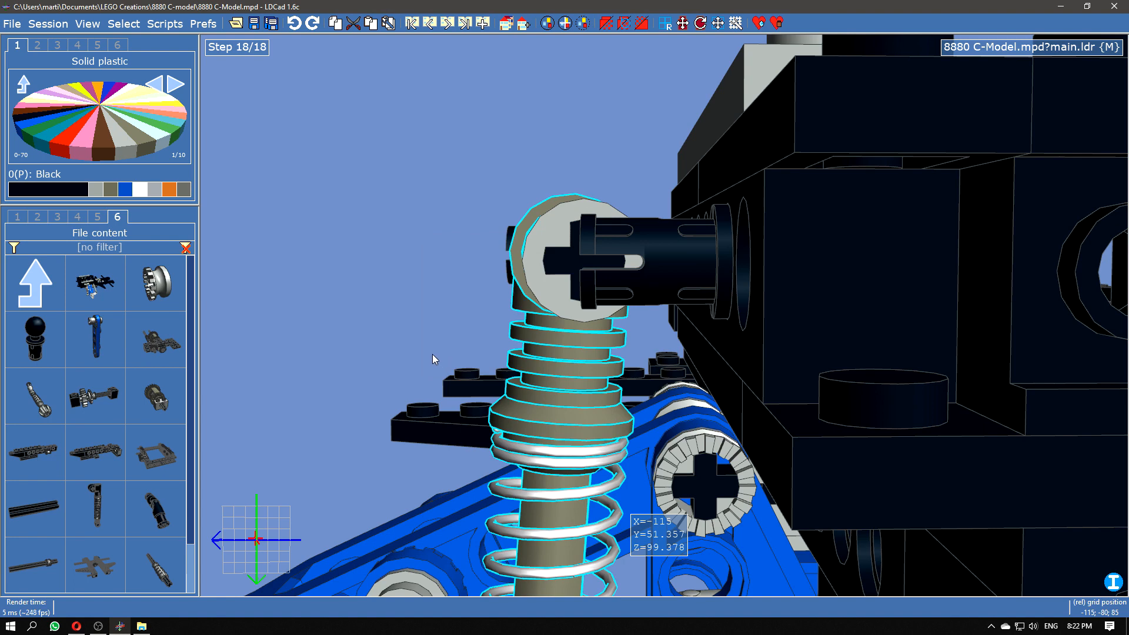
Step: Delete the long black axle sticking out of the opposite shock absorber's lower mount
{"action": "right_click_drag", "start_coordinate": [442, 230], "coordinate": [695, 429]}
{"action": "left_click", "coordinate": [676, 452]}
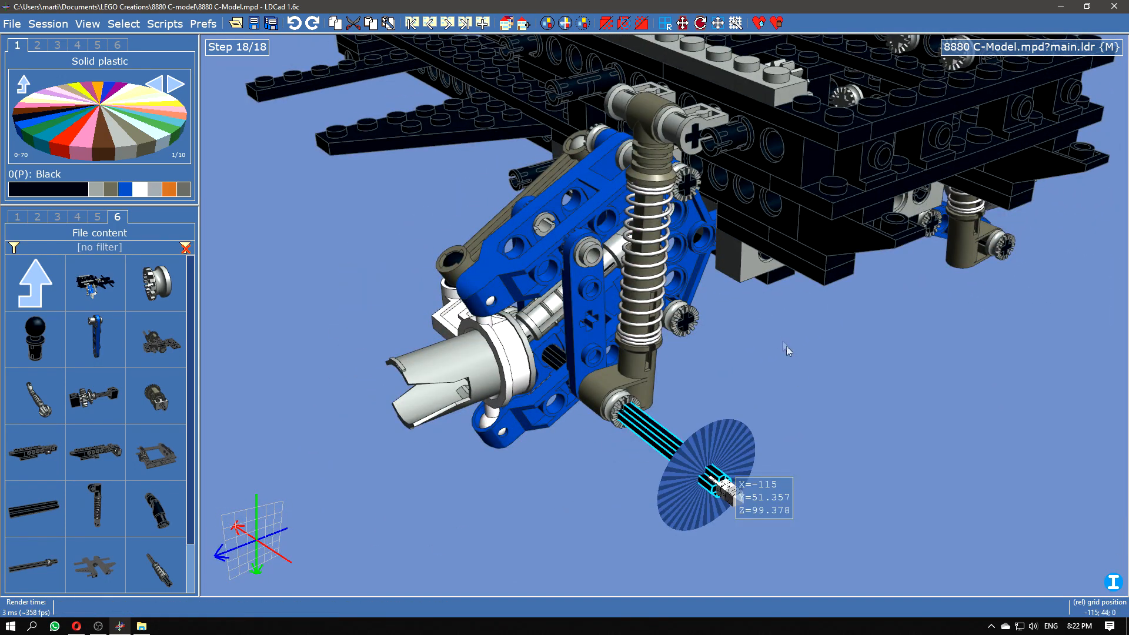
{"action": "key", "text": "Delete"}
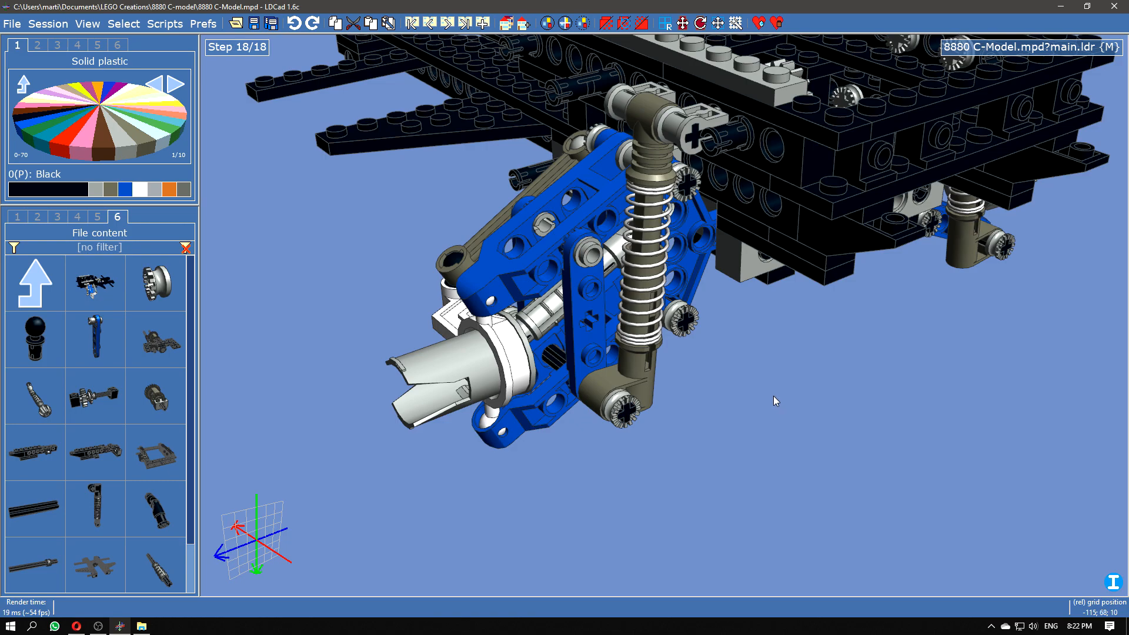
Step: Inspect both front suspension sides and the fitted shock absorbers from the front, side and below
{"action": "right_click_drag", "start_coordinate": [829, 383], "coordinate": [478, 405]}
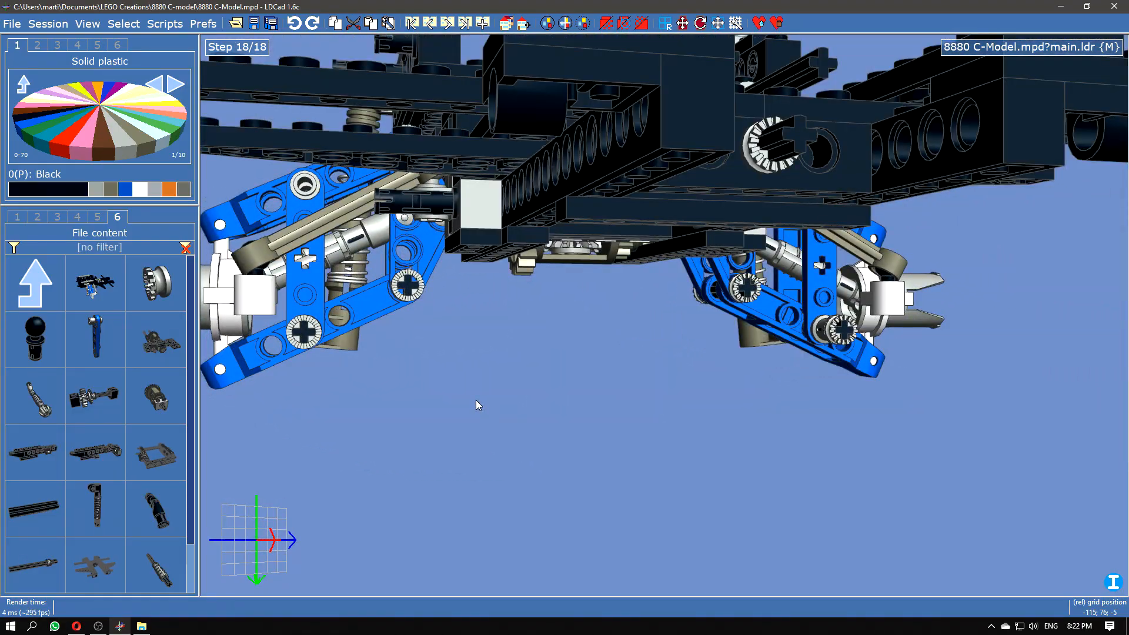
{"action": "right_click_drag", "start_coordinate": [477, 404], "coordinate": [830, 397]}
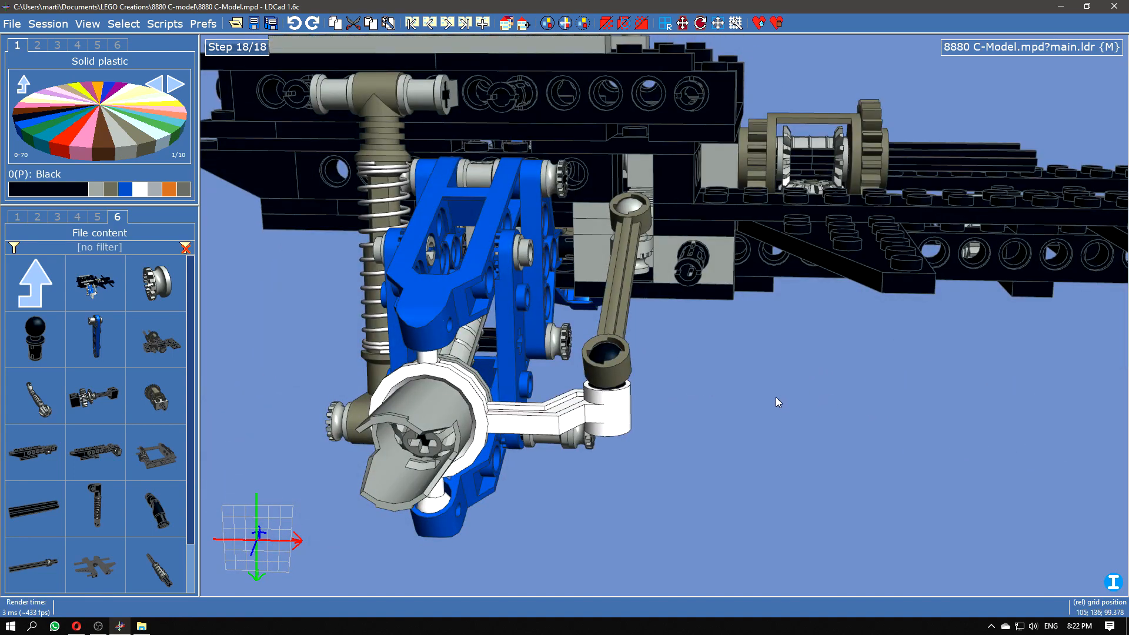
{"action": "right_click_drag", "start_coordinate": [776, 400], "coordinate": [708, 432]}
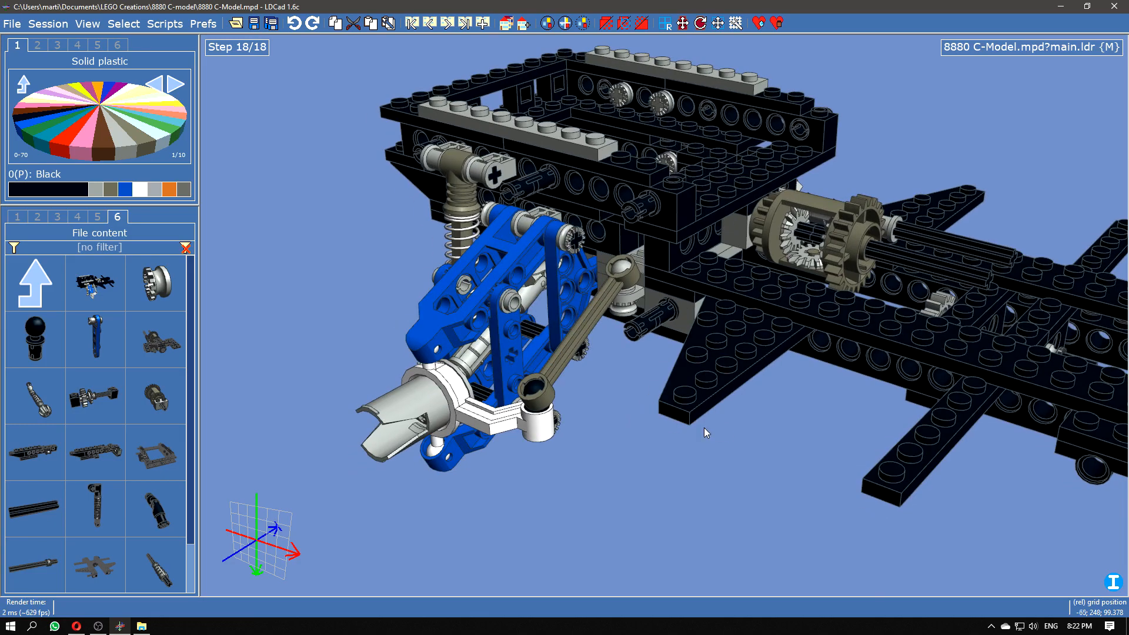
{"action": "right_click_drag", "start_coordinate": [594, 454], "coordinate": [719, 441]}
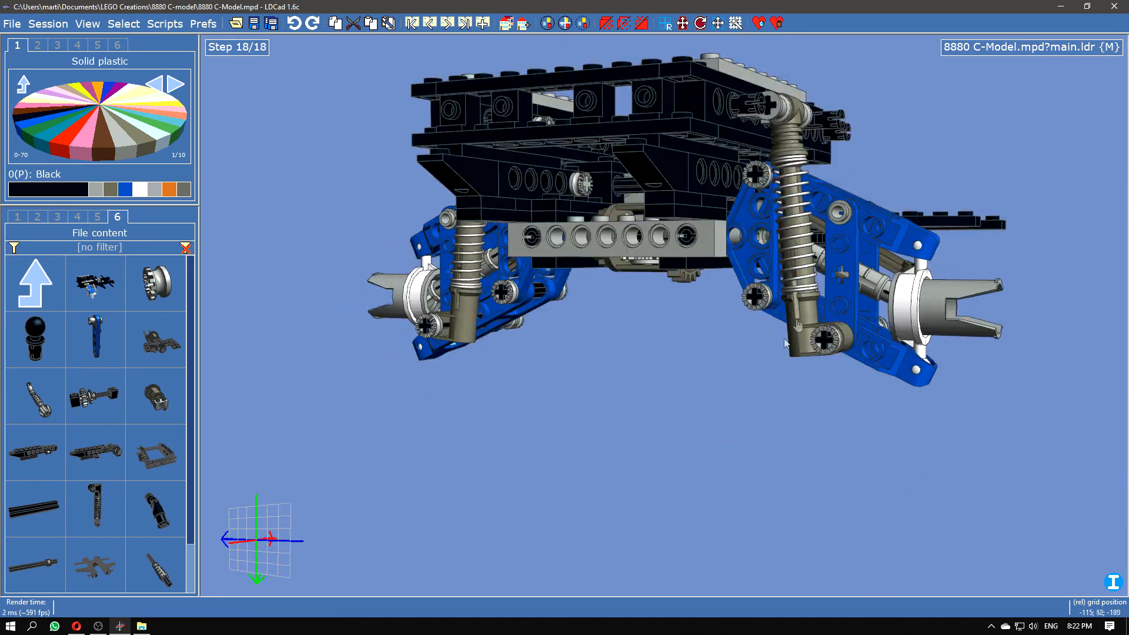
{"action": "scroll", "coordinate": [776, 354], "scroll_direction": "up", "scroll_amount": 5}
{"action": "scroll", "coordinate": [776, 354], "scroll_direction": "down", "scroll_amount": 4}
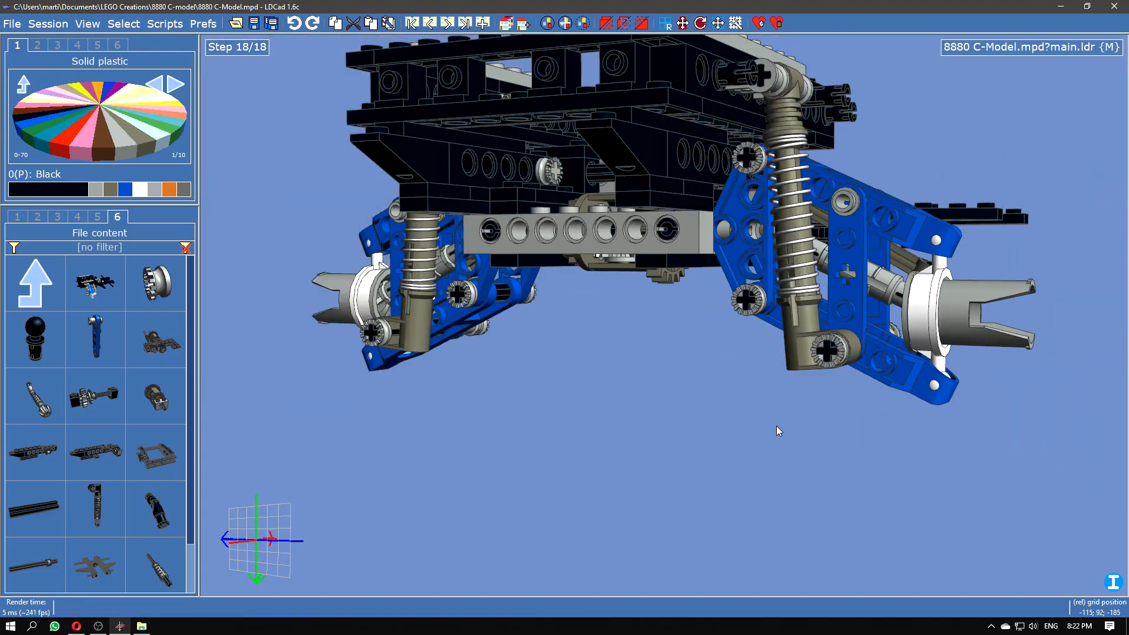
{"action": "right_click_drag", "start_coordinate": [729, 424], "coordinate": [577, 468]}
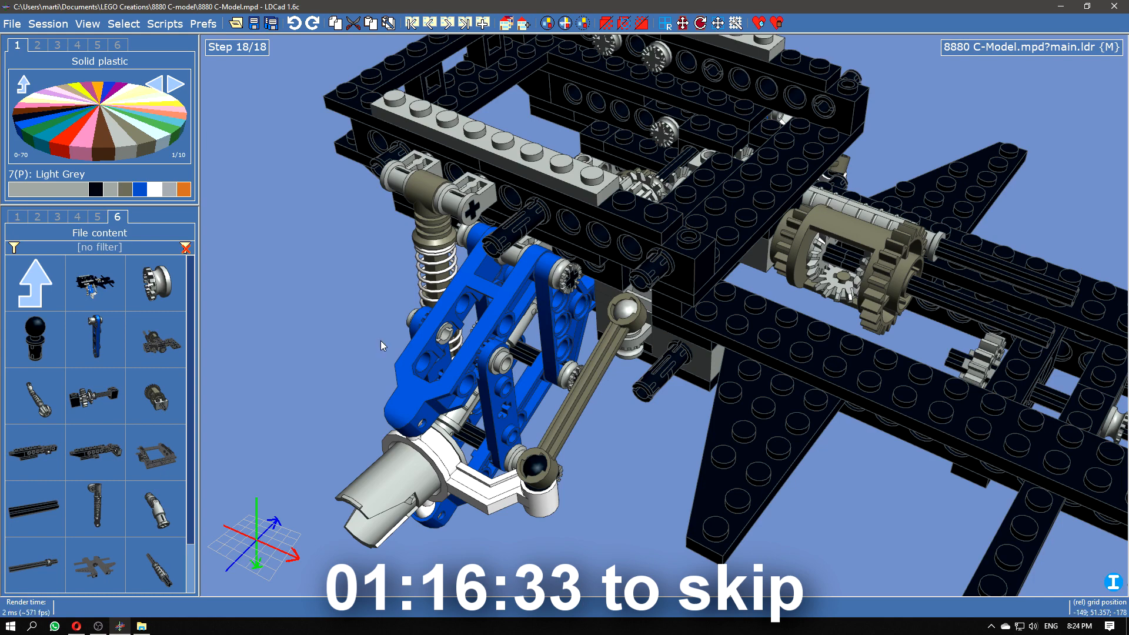
Step: Create a new submodel named Callout4 in the model file
{"action": "left_click", "coordinate": [523, 23]}
{"action": "key", "text": "BackSpace"}
{"action": "type", "text": "Callout4"}
{"action": "key", "text": "Return"}
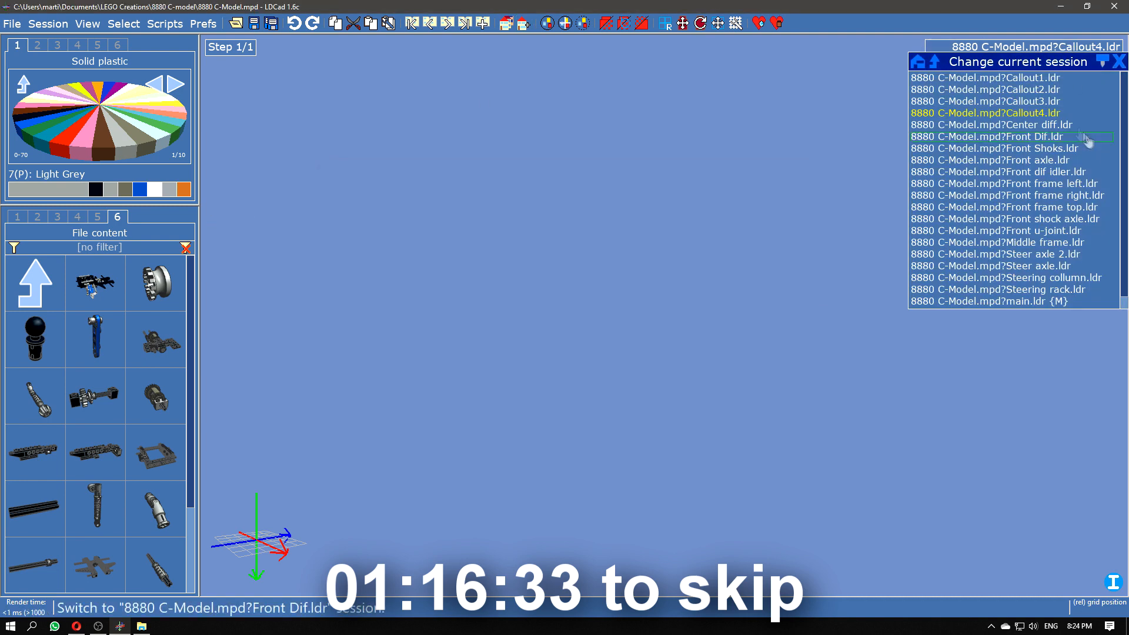
Step: Place a long Technic axle from the Axles parts group in the empty Callout4 submodel
{"action": "left_click", "coordinate": [77, 216]}
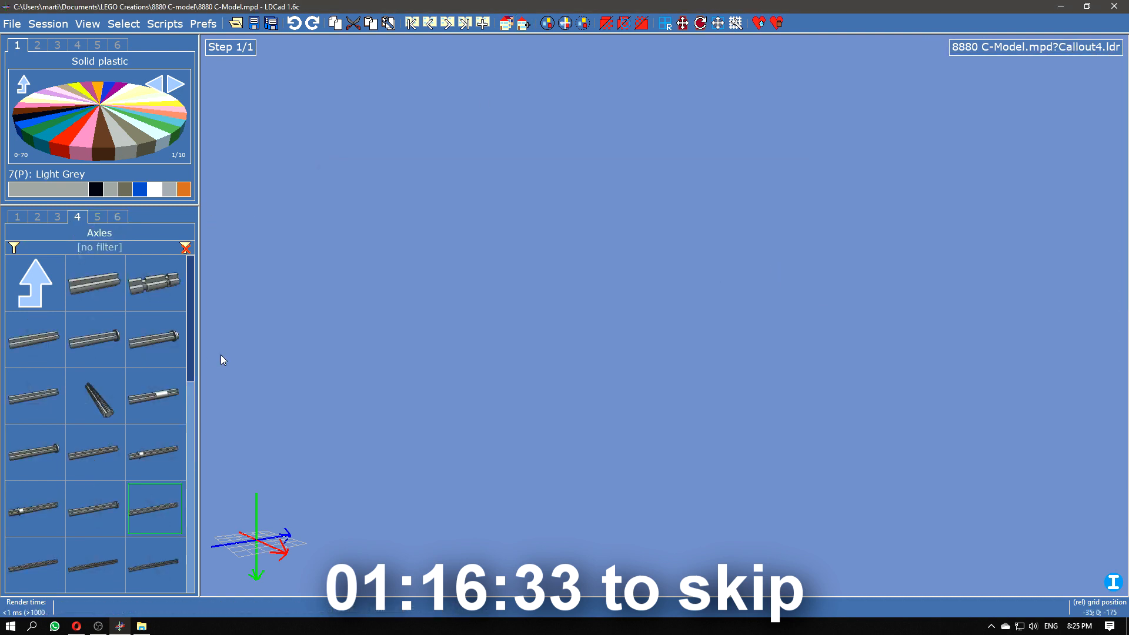
{"action": "left_click_drag", "start_coordinate": [95, 509], "coordinate": [660, 320]}
{"action": "left_click_drag", "start_coordinate": [651, 410], "coordinate": [447, 433]}
Step: Complete the Callout4 axle assembly by attaching the light grey Technic parts to the end of the axle
{"action": "left_click", "coordinate": [17, 216]}
{"action": "scroll", "coordinate": [165, 590], "scroll_direction": "up", "scroll_amount": 3}
{"action": "left_click_drag", "start_coordinate": [36, 452], "coordinate": [747, 200]}
{"action": "left_click_drag", "start_coordinate": [685, 277], "coordinate": [697, 284]}
{"action": "left_click", "coordinate": [659, 340]}
{"action": "left_click_drag", "start_coordinate": [659, 340], "coordinate": [770, 340]}
{"action": "left_click", "coordinate": [37, 218]}
{"action": "left_click", "coordinate": [57, 216]}
{"action": "scroll", "coordinate": [97, 424], "scroll_direction": "down", "scroll_amount": 3}
{"action": "left_click_drag", "start_coordinate": [96, 509], "coordinate": [650, 276]}
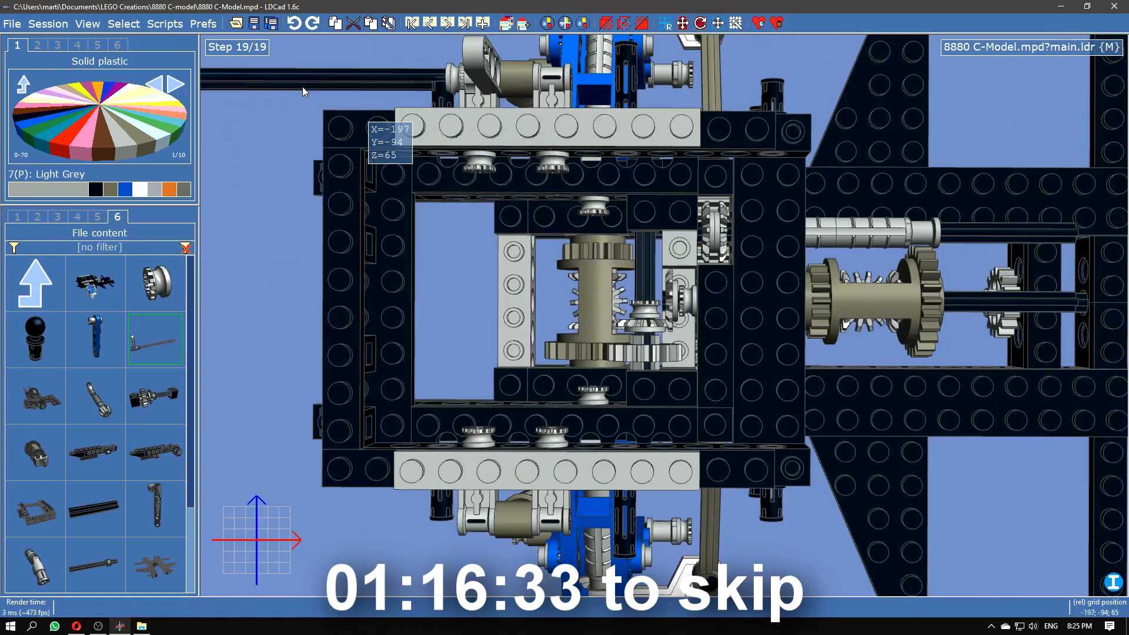
Step: Insert the Callout4 axle submodel crosswise through the front of the main model's frame, with its liftarm against the outer side
{"action": "left_click_drag", "start_coordinate": [303, 92], "coordinate": [428, 243]}
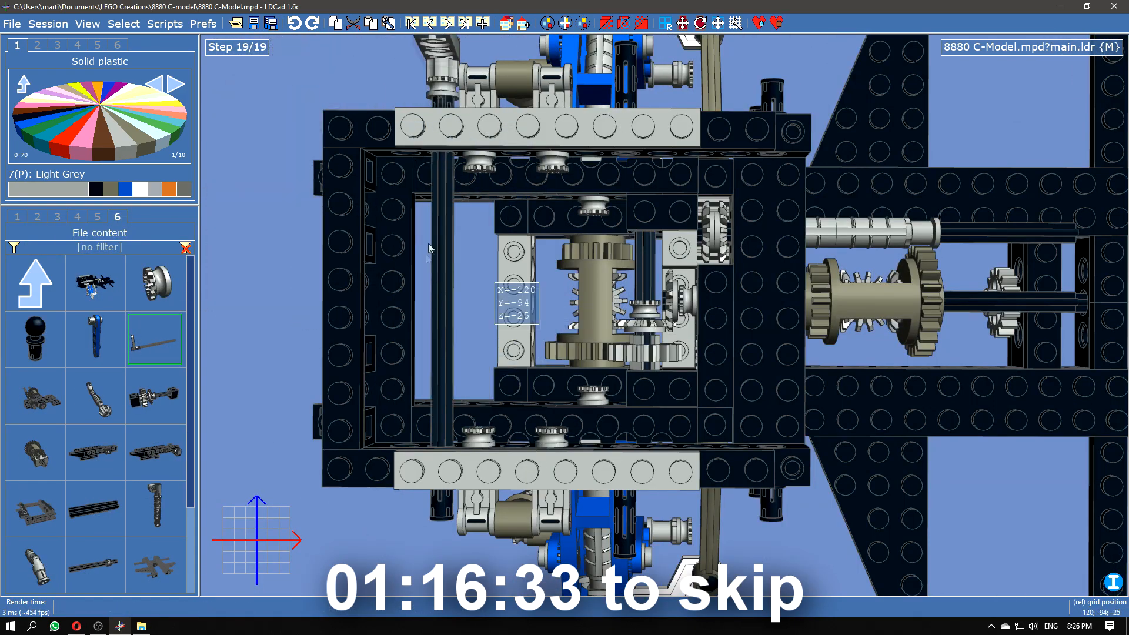
{"action": "middle_click_drag", "start_coordinate": [428, 242], "coordinate": [716, 342]}
{"action": "left_click_drag", "start_coordinate": [716, 343], "coordinate": [758, 376]}
{"action": "middle_click_drag", "start_coordinate": [759, 376], "coordinate": [908, 473]}
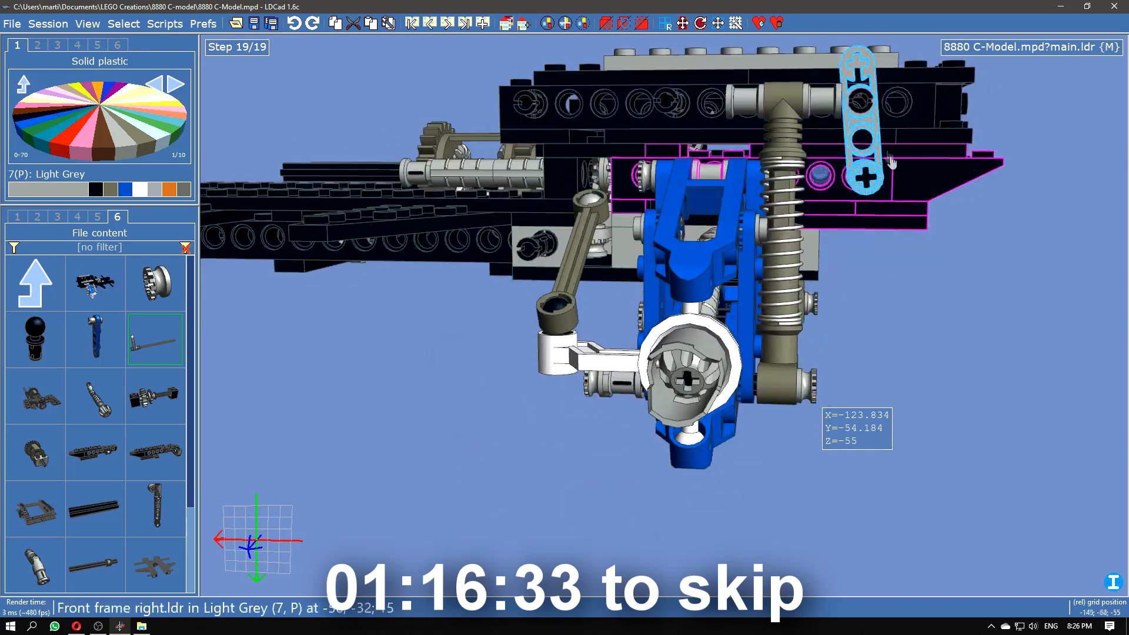
{"action": "left_click_drag", "start_coordinate": [878, 174], "coordinate": [871, 177]}
{"action": "middle_click_drag", "start_coordinate": [945, 326], "coordinate": [339, 264]}
{"action": "key", "text": "Right"}
{"action": "key", "text": "Right"}
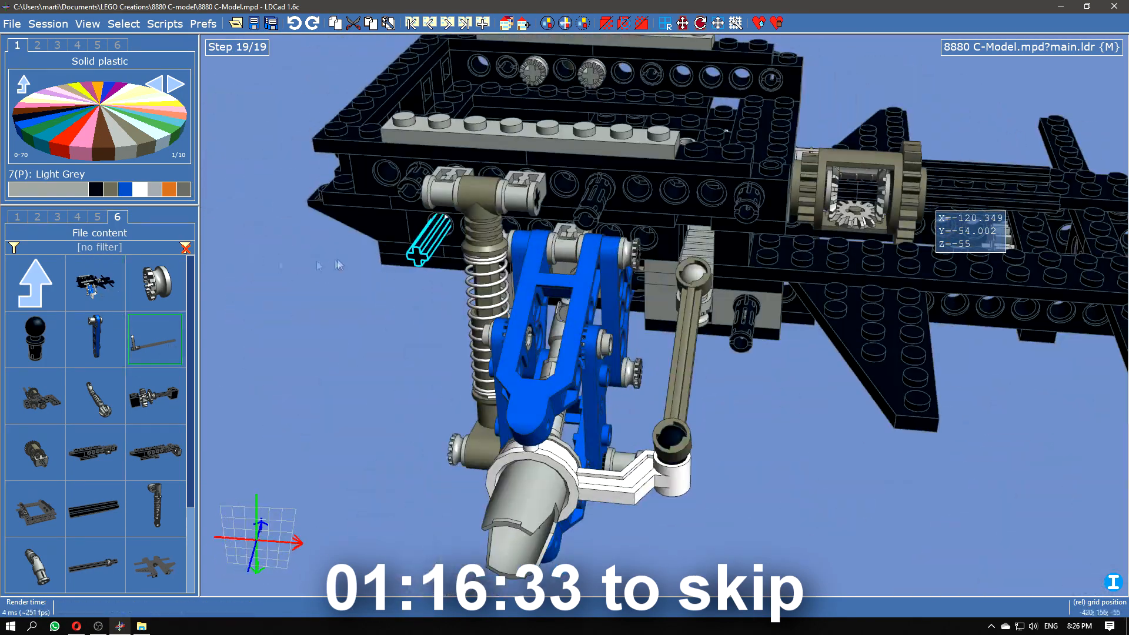
Step: Fit the Callout1 toothed bush and a light grey liftarm onto the free end of the Callout4 axle
{"action": "left_click_drag", "start_coordinate": [165, 289], "coordinate": [442, 229]}
{"action": "middle_click_drag", "start_coordinate": [443, 232], "coordinate": [740, 110]}
{"action": "left_click", "coordinate": [58, 218]}
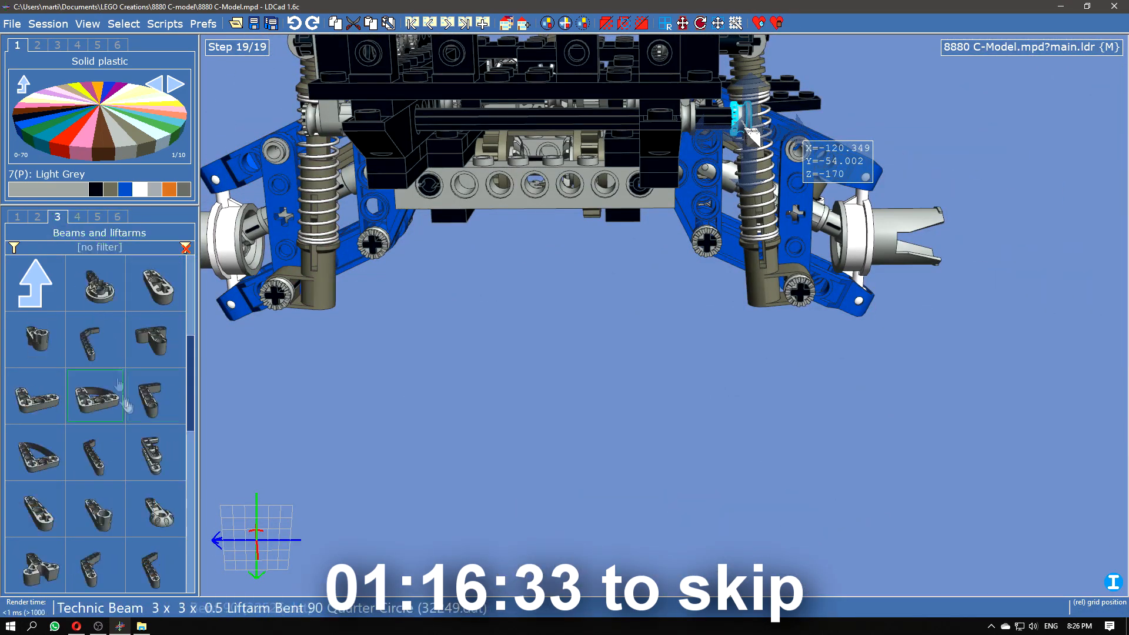
{"action": "left_click_drag", "start_coordinate": [94, 509], "coordinate": [720, 114]}
{"action": "middle_click_drag", "start_coordinate": [720, 115], "coordinate": [482, 247]}
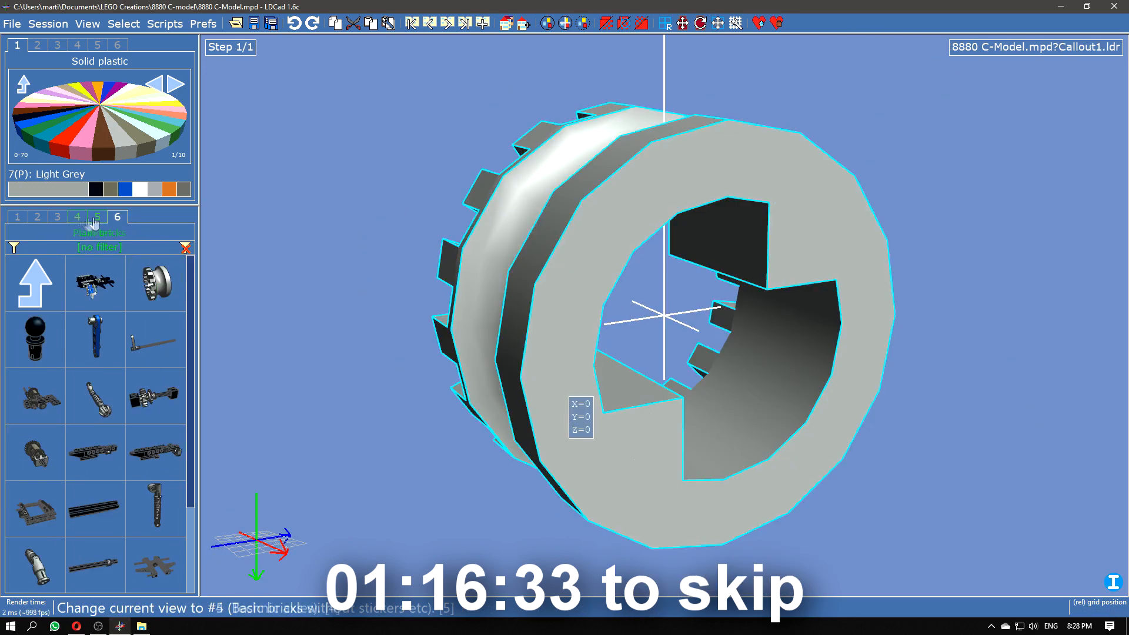
Step: Stand black Technic bricks upright against both sides of the frame at the rear corners of the front box
{"action": "left_click", "coordinate": [17, 219]}
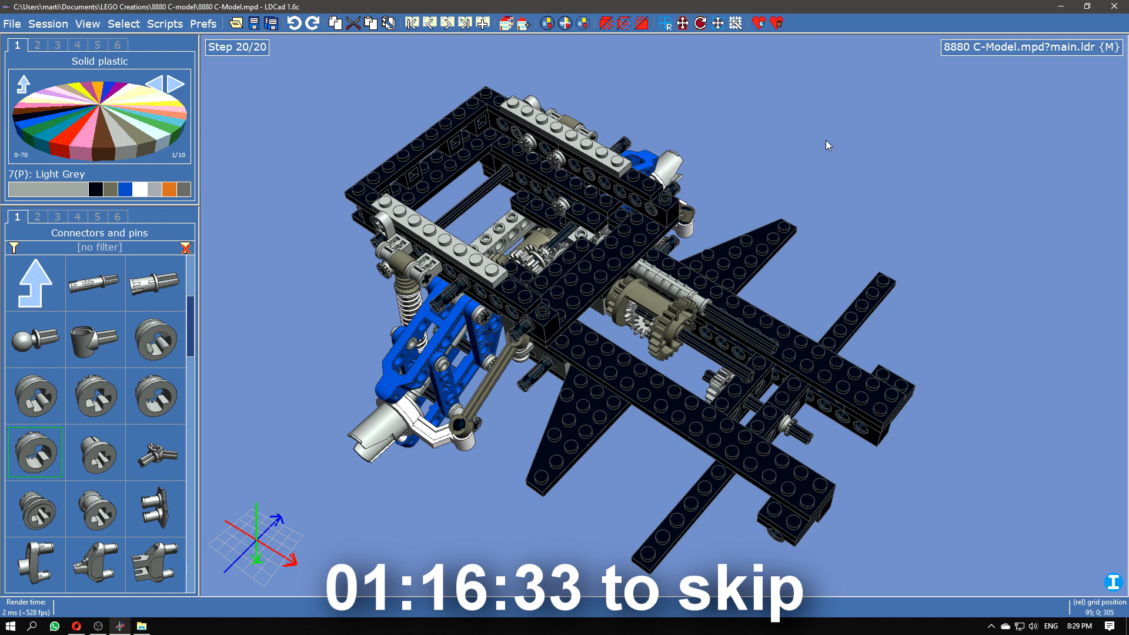
{"action": "left_click", "coordinate": [37, 217]}
{"action": "left_click", "coordinate": [95, 189]}
{"action": "left_click_drag", "start_coordinate": [154, 452], "coordinate": [659, 312]}
{"action": "right_click_drag", "start_coordinate": [658, 311], "coordinate": [880, 395]}
Step: Fasten the upright black Technic bricks to the frame with black pins from the Connectors and pins group
{"action": "left_click", "coordinate": [21, 219]}
{"action": "scroll", "coordinate": [96, 404], "scroll_direction": "down", "scroll_amount": 5}
{"action": "left_click_drag", "start_coordinate": [96, 565], "coordinate": [671, 306]}
{"action": "right_click_drag", "start_coordinate": [569, 259], "coordinate": [484, 193]}
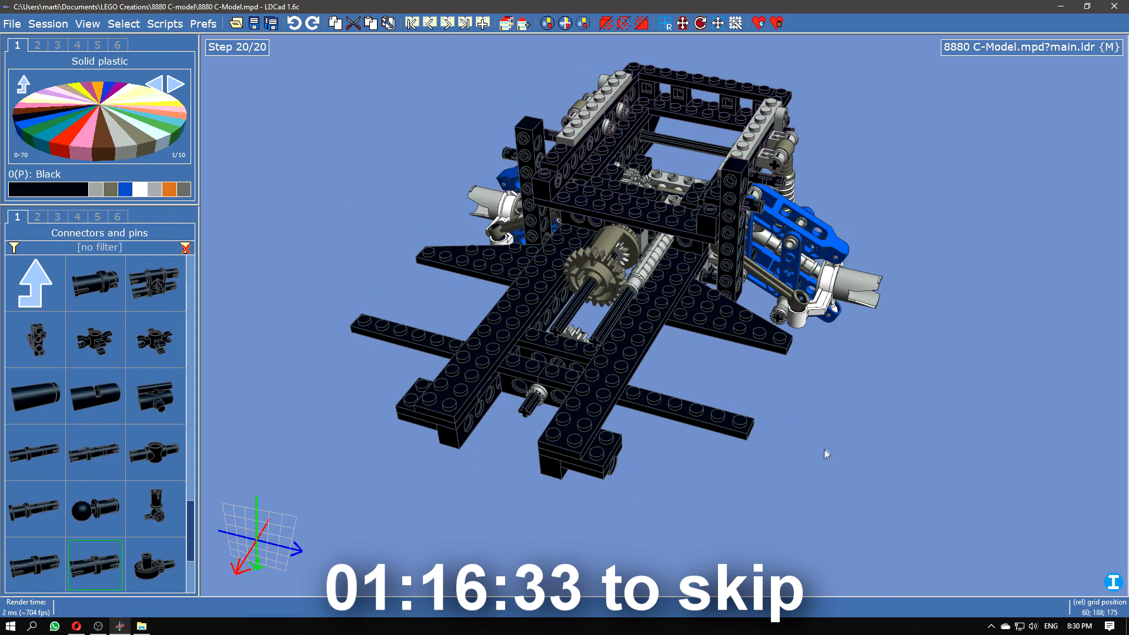
Step: Create a new submodel named Fake engine in the model file
{"action": "left_click", "coordinate": [117, 217]}
{"action": "right_click_drag", "start_coordinate": [569, 516], "coordinate": [447, 483]}
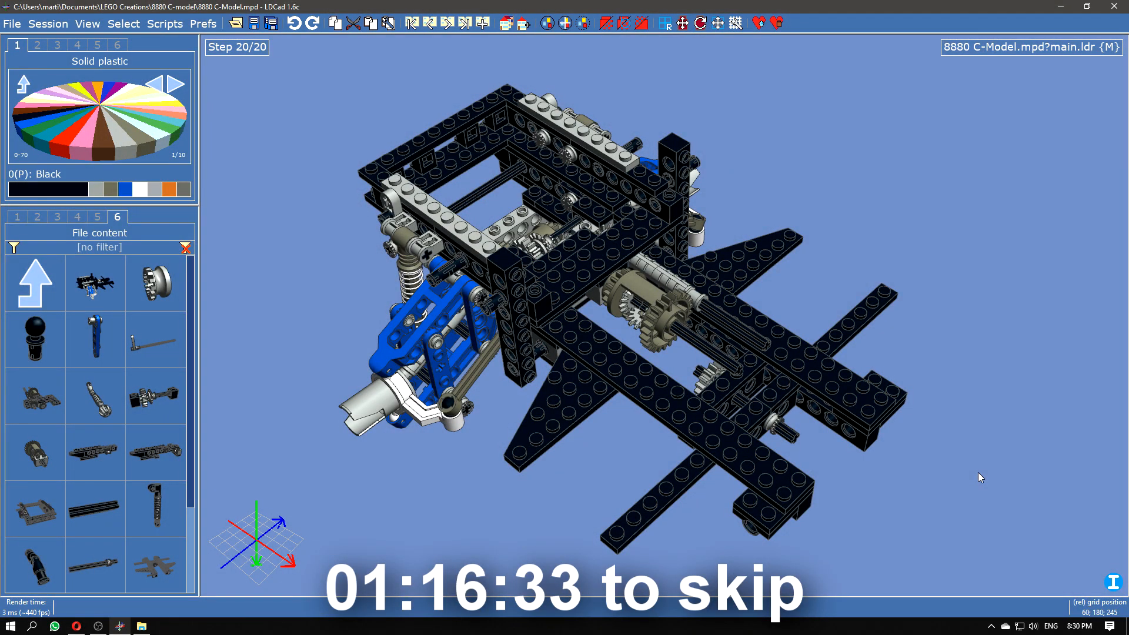
{"action": "left_click", "coordinate": [523, 23]}
{"action": "type", "text": "Fake engine"}
{"action": "key", "text": "Return"}
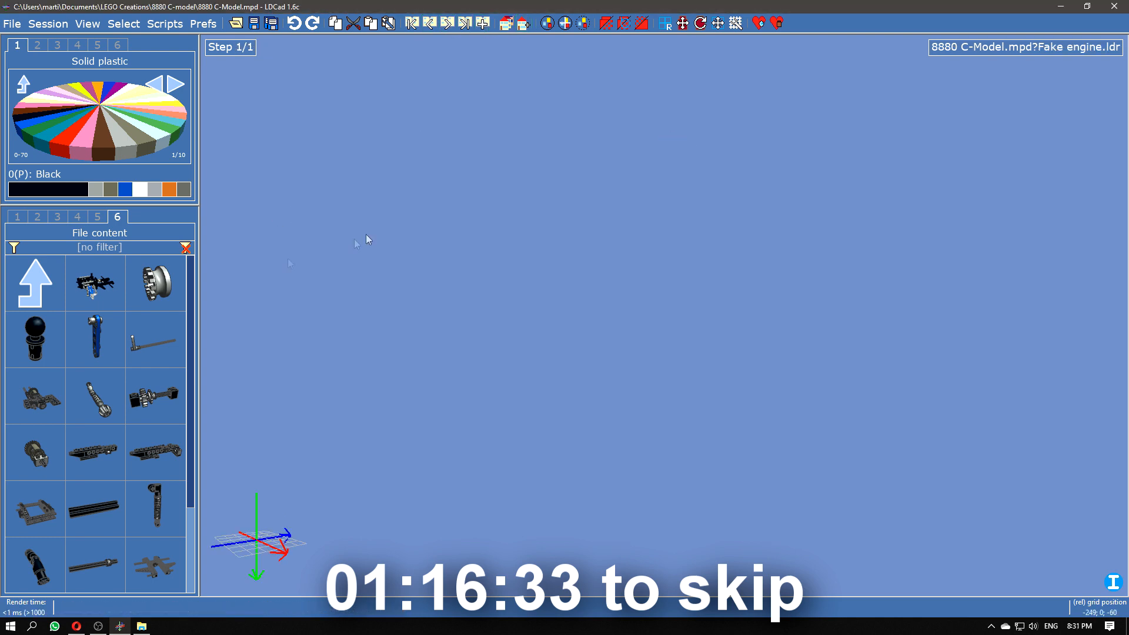
{"action": "left_click", "coordinate": [37, 217]}
{"action": "left_click_drag", "start_coordinate": [35, 395], "coordinate": [663, 320]}
{"action": "left_click", "coordinate": [17, 217]}
{"action": "left_click", "coordinate": [96, 284]}
{"action": "scroll", "coordinate": [96, 412], "scroll_direction": "down", "scroll_amount": 3}
{"action": "left_click_drag", "start_coordinate": [155, 509], "coordinate": [207, 322]}
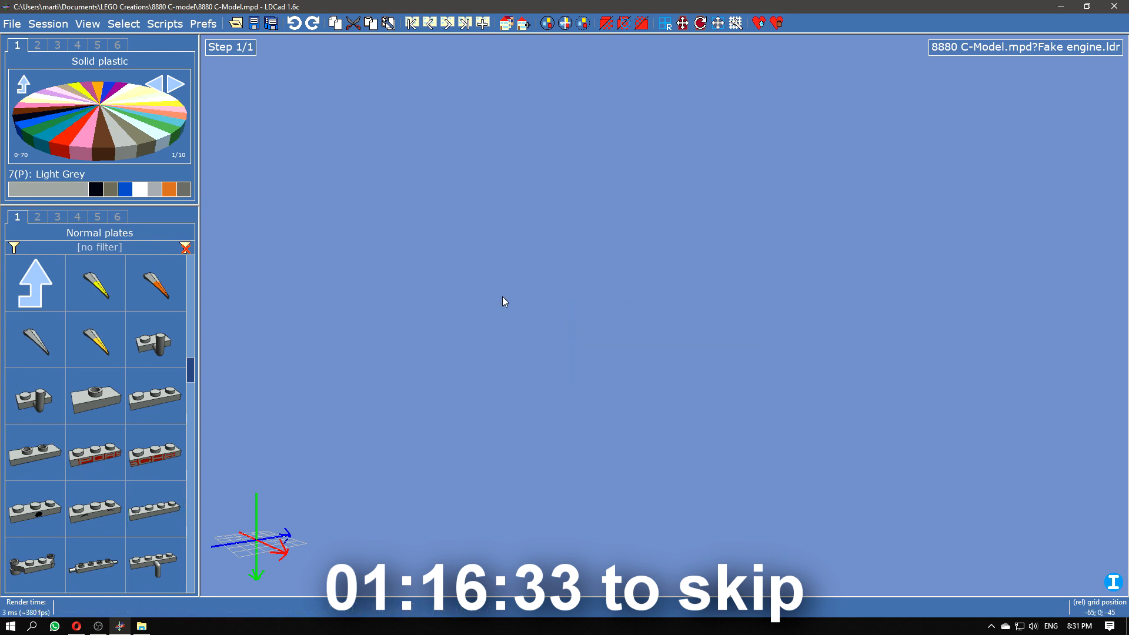
Step: Place a short black axle in the empty Fake engine submodel and rotate it to lie along the X axis
{"action": "left_click", "coordinate": [42, 217]}
{"action": "left_click", "coordinate": [58, 217]}
{"action": "left_click", "coordinate": [77, 217]}
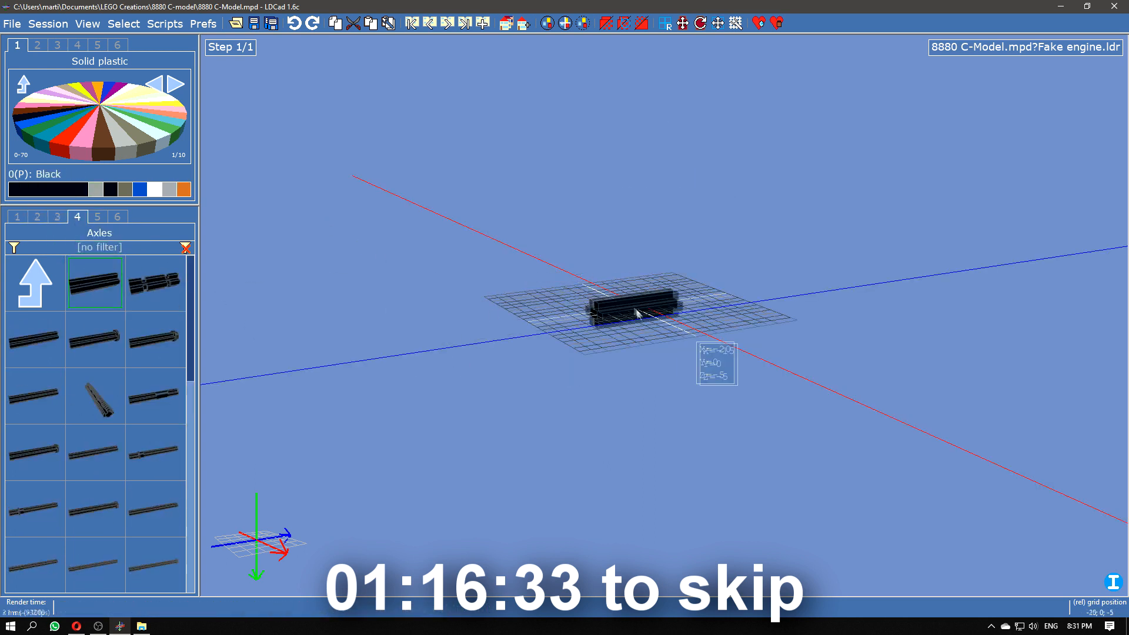
{"action": "left_click_drag", "start_coordinate": [637, 307], "coordinate": [653, 308]}
{"action": "left_click_drag", "start_coordinate": [739, 260], "coordinate": [684, 273]}
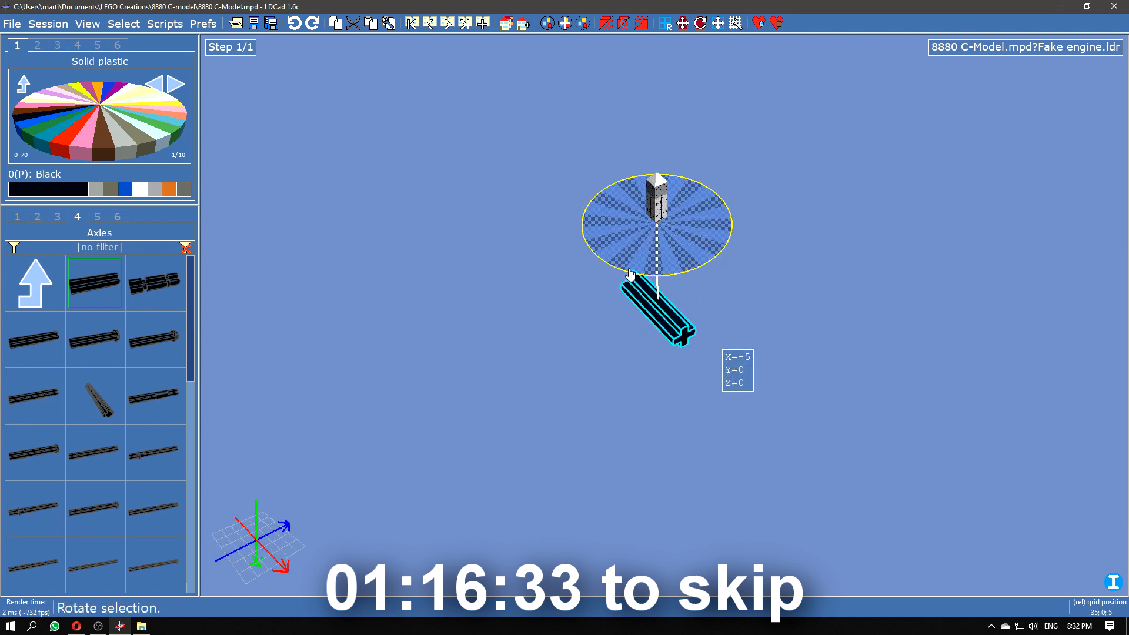
Step: Attach a light grey crankshaft end piece to the black axle and fit two engine connecting rods on it
{"action": "left_click", "coordinate": [44, 287]}
{"action": "left_click", "coordinate": [87, 417]}
{"action": "scroll", "coordinate": [87, 416], "scroll_direction": "down", "scroll_amount": 3}
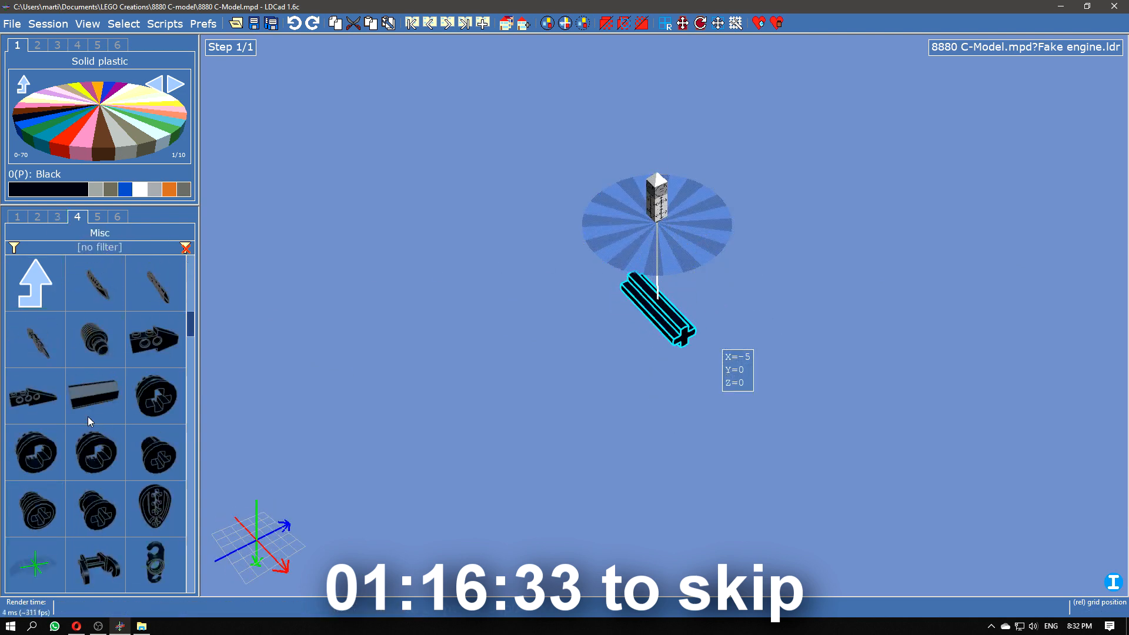
{"action": "scroll", "coordinate": [87, 416], "scroll_direction": "down", "scroll_amount": 5}
{"action": "left_click_drag", "start_coordinate": [35, 396], "coordinate": [655, 390]}
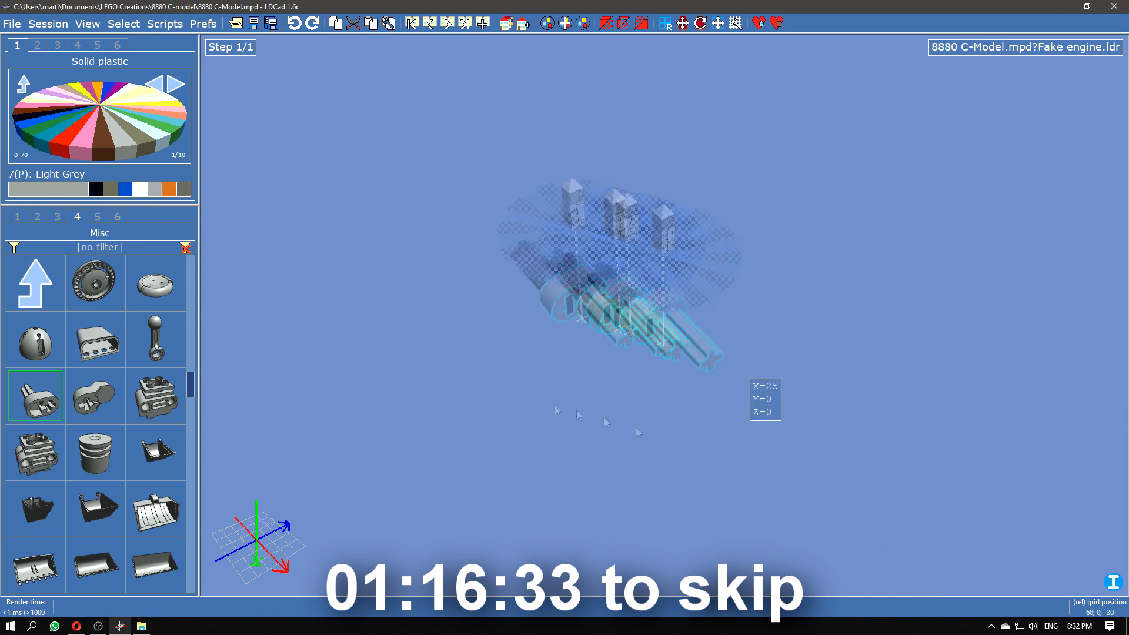
{"action": "left_click_drag", "start_coordinate": [155, 339], "coordinate": [565, 287]}
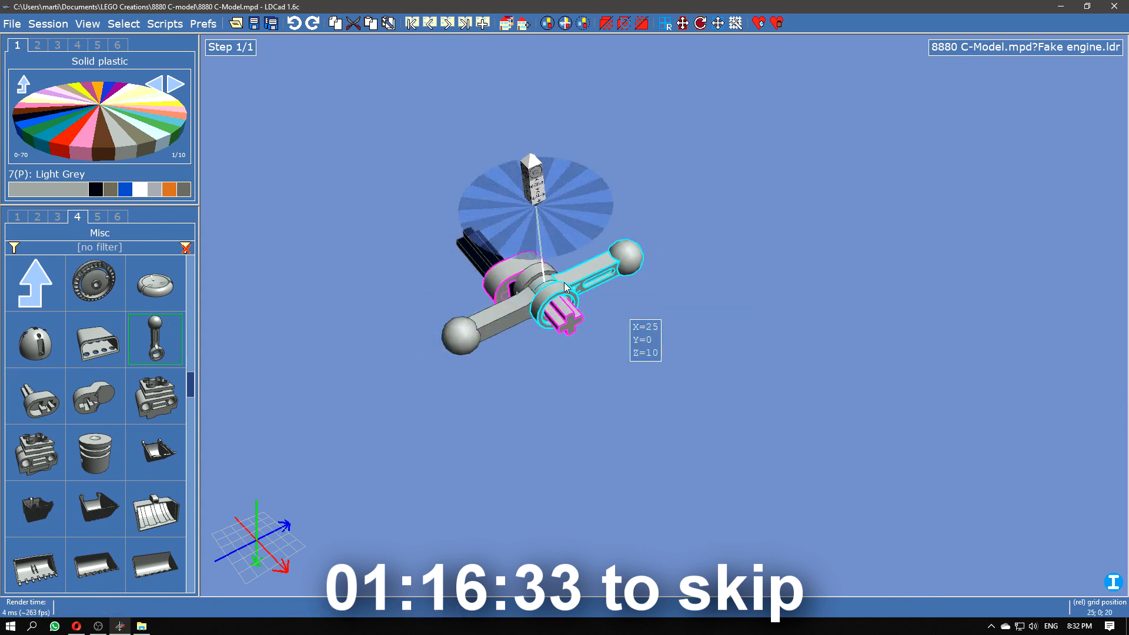
Step: Add a dark grey crankshaft centre beside the connecting rods and insert a black axle into its free hole
{"action": "left_click", "coordinate": [110, 189]}
{"action": "left_click_drag", "start_coordinate": [95, 396], "coordinate": [568, 368]}
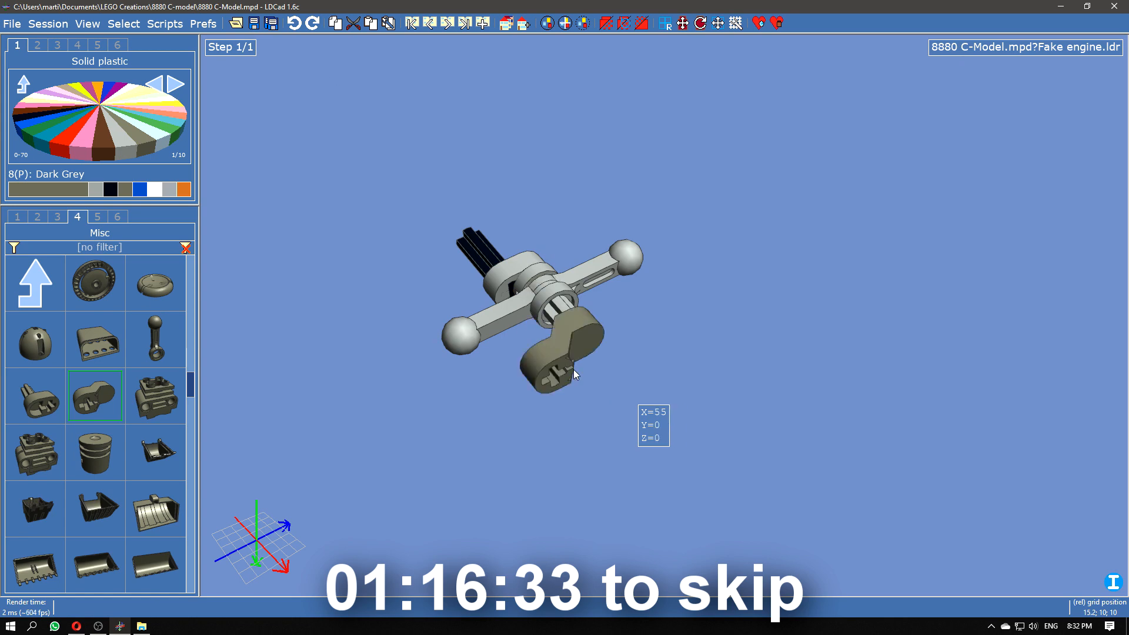
{"action": "right_click_drag", "start_coordinate": [568, 368], "coordinate": [527, 445]}
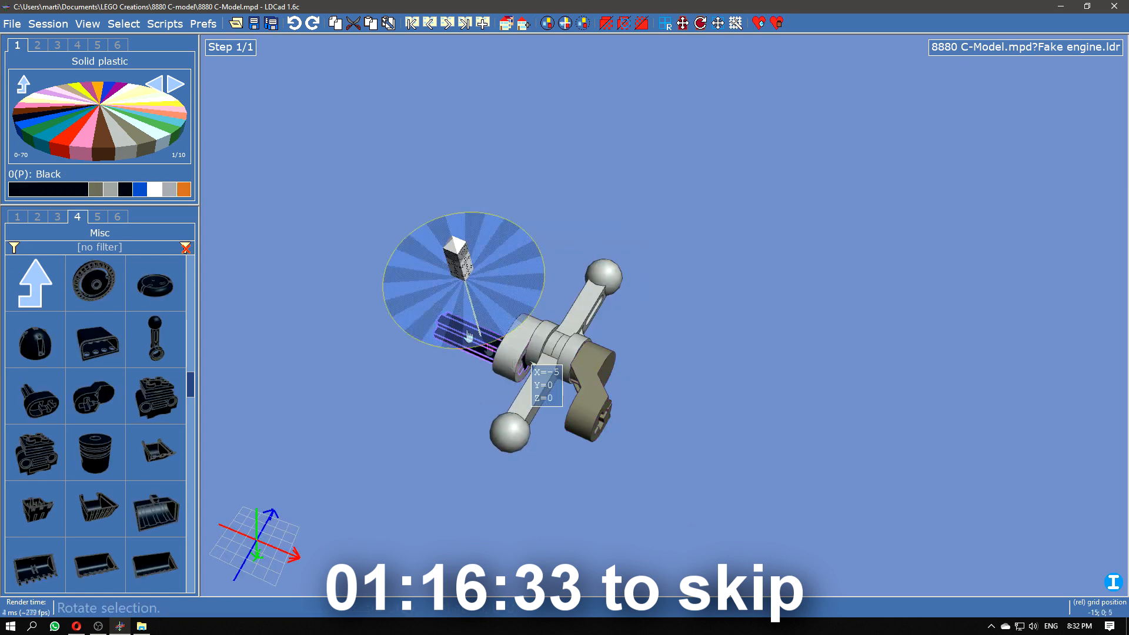
{"action": "left_click_drag", "start_coordinate": [504, 340], "coordinate": [653, 459]}
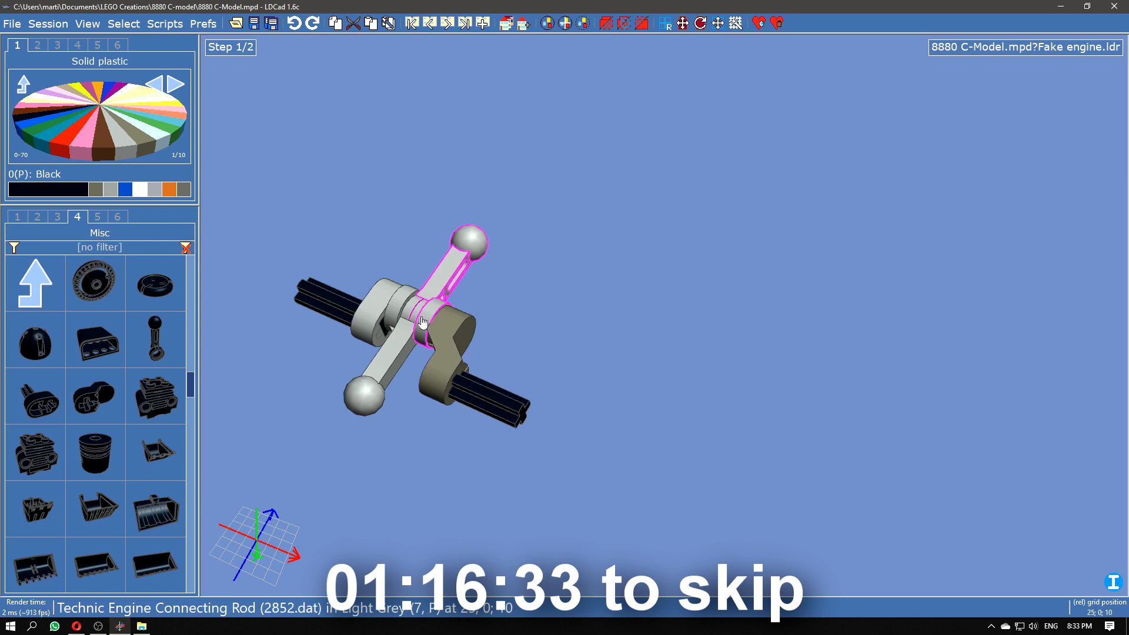
Step: Add the second and third crank throws, each with two connecting rods, a dark grey crankshaft centre and axle, in separate building steps
{"action": "left_click", "coordinate": [480, 353]}
{"action": "right_click", "coordinate": [429, 356]}
{"action": "left_click", "coordinate": [447, 398]}
{"action": "left_click", "coordinate": [493, 413]}
{"action": "left_click", "coordinate": [446, 23]}
{"action": "left_click", "coordinate": [389, 294]}
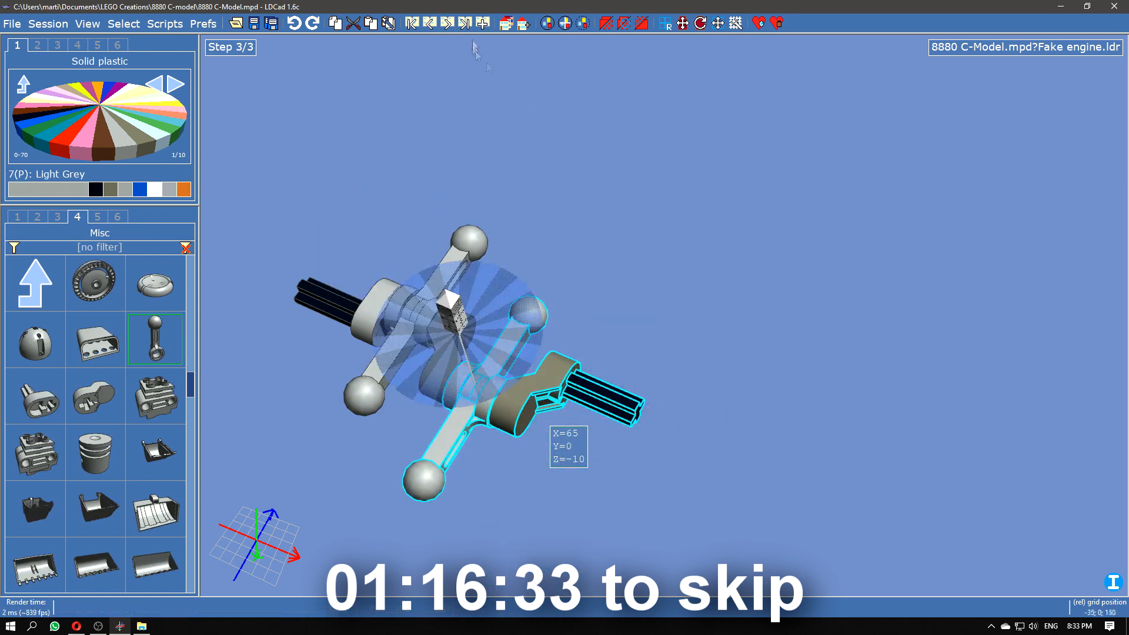
{"action": "left_click_drag", "start_coordinate": [481, 392], "coordinate": [631, 370]}
{"action": "scroll", "coordinate": [670, 389], "scroll_direction": "up", "scroll_amount": 3}
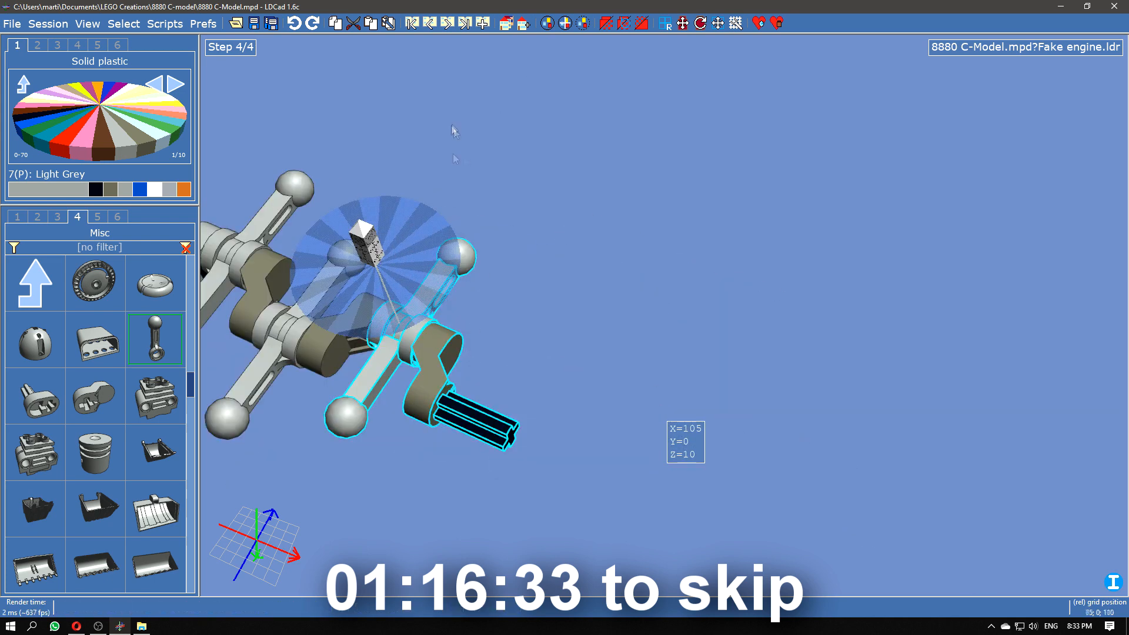
Step: Paste the fourth crank throw, finish the crankshaft with a light grey end piece, and check the building steps
{"action": "scroll", "coordinate": [453, 131], "scroll_direction": "down", "scroll_amount": 3}
{"action": "key", "text": "ctrl+v"}
{"action": "left_click_drag", "start_coordinate": [453, 131], "coordinate": [567, 452]}
{"action": "left_click", "coordinate": [660, 497]}
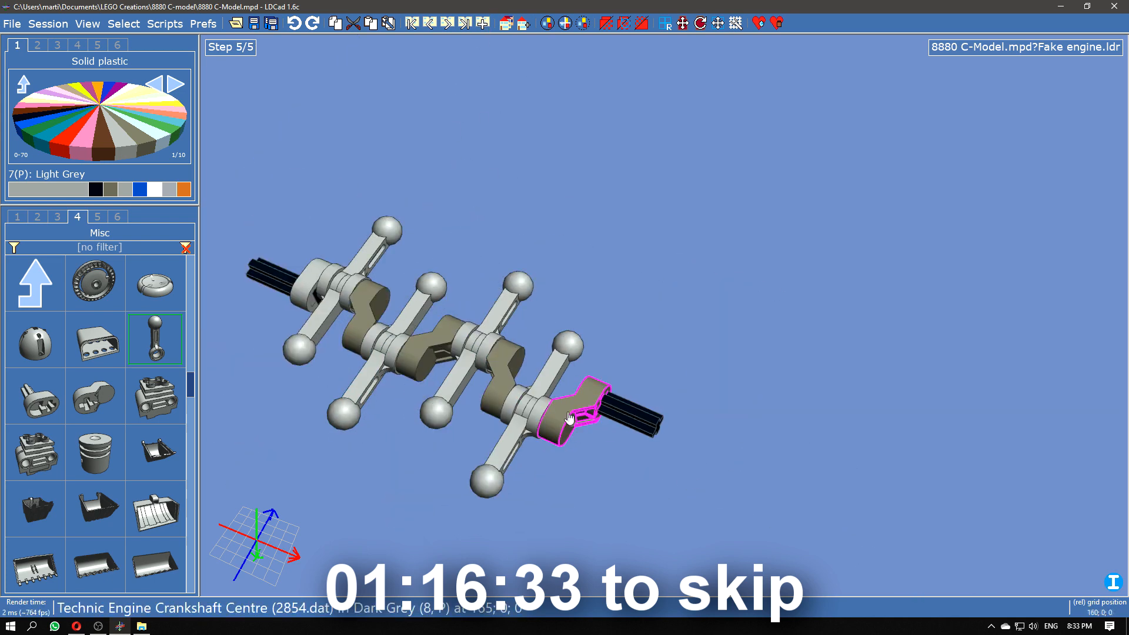
{"action": "left_click_drag", "start_coordinate": [36, 395], "coordinate": [588, 500]}
{"action": "left_click", "coordinate": [429, 23]}
{"action": "left_click", "coordinate": [449, 26]}
{"action": "left_click", "coordinate": [449, 27]}
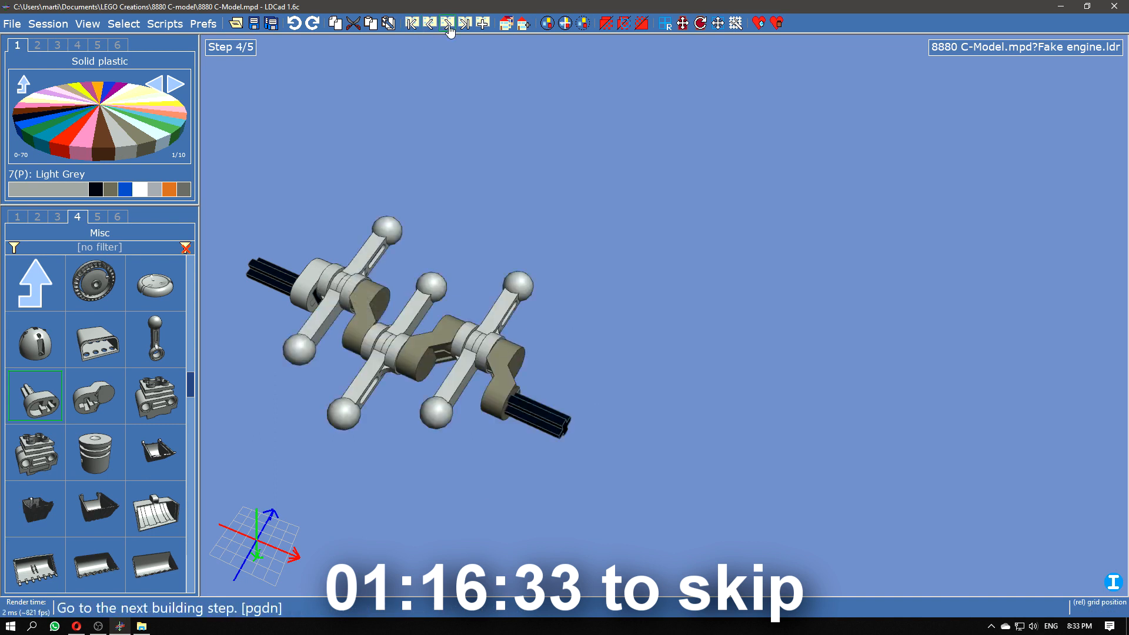
Step: Start a new building step and copy dark grey round pistons onto the ball ends of all connecting rods
{"action": "left_click", "coordinate": [483, 23]}
{"action": "left_click_drag", "start_coordinate": [380, 247], "coordinate": [435, 277], "text": "ctrl"}
{"action": "left_click_drag", "start_coordinate": [435, 276], "coordinate": [523, 279], "text": "ctrl"}
{"action": "left_click_drag", "start_coordinate": [524, 280], "coordinate": [573, 342], "text": "ctrl"}
{"action": "left_click_drag", "start_coordinate": [573, 341], "coordinate": [303, 355], "text": "ctrl"}
{"action": "left_click_drag", "start_coordinate": [338, 406], "coordinate": [488, 506], "text": "ctrl"}
{"action": "right_click_drag", "start_coordinate": [488, 506], "coordinate": [609, 402]}
Step: Create a new submodel named Piston housign in the model file
{"action": "left_click", "coordinate": [523, 27]}
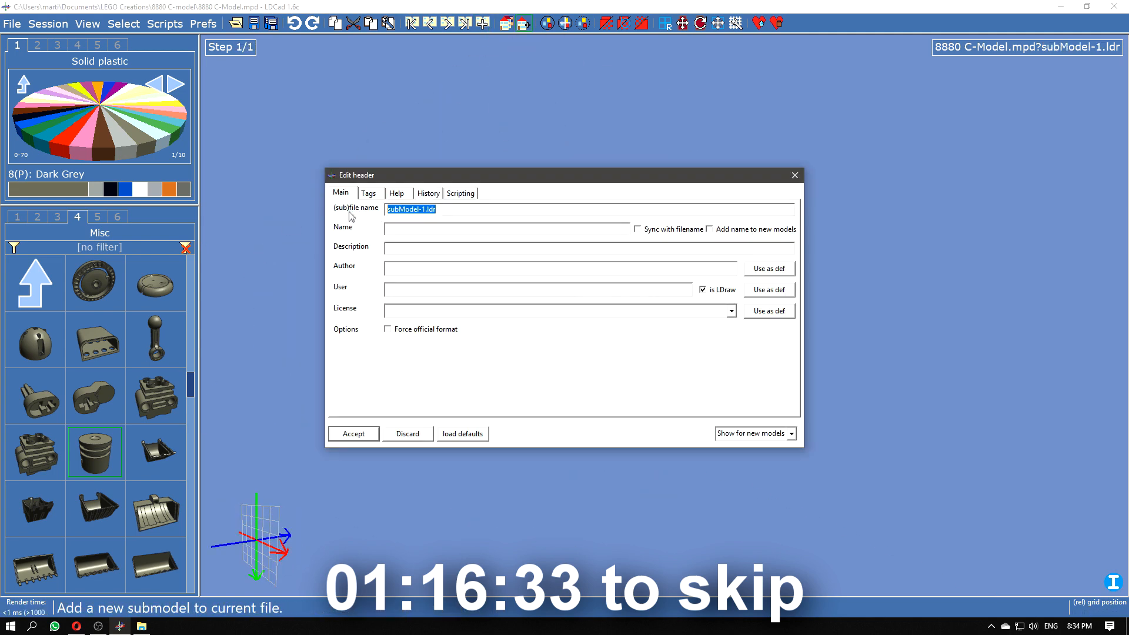
{"action": "type", "text": "Piston housign"}
{"action": "key", "text": "Return"}
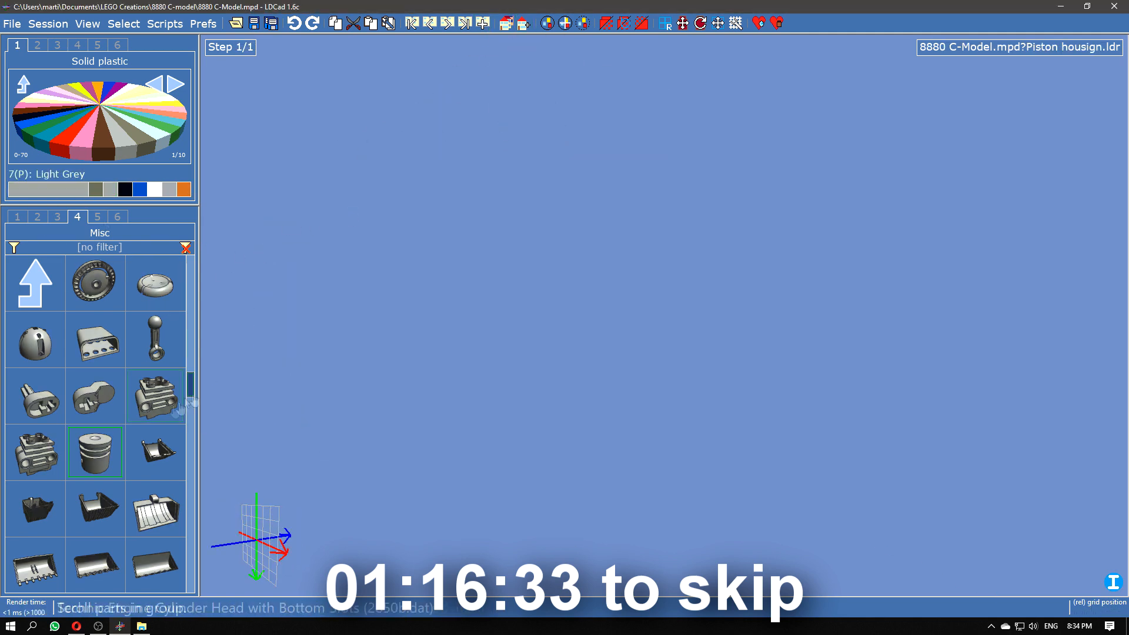
Step: Place a light grey Technic engine cylinder head in the empty Piston housign submodel
{"action": "left_click_drag", "start_coordinate": [158, 403], "coordinate": [622, 261]}
{"action": "left_click_drag", "start_coordinate": [622, 338], "coordinate": [621, 338]}
{"action": "left_click_drag", "start_coordinate": [615, 429], "coordinate": [538, 443]}
Step: Insert black friction pins into three of the cylinder head's four side holes
{"action": "left_click", "coordinate": [37, 217]}
{"action": "left_click", "coordinate": [57, 217]}
{"action": "left_click", "coordinate": [17, 217]}
{"action": "left_click", "coordinate": [110, 189]}
{"action": "scroll", "coordinate": [100, 482], "scroll_direction": "down", "scroll_amount": 10}
{"action": "left_click_drag", "start_coordinate": [95, 565], "coordinate": [587, 347]}
{"action": "right_click_drag", "start_coordinate": [587, 346], "coordinate": [818, 329]}
Step: Insert a short light grey pin into the remaining side hole of the cylinder head
{"action": "left_click", "coordinate": [96, 189]}
{"action": "scroll", "coordinate": [102, 470], "scroll_direction": "down", "scroll_amount": 5}
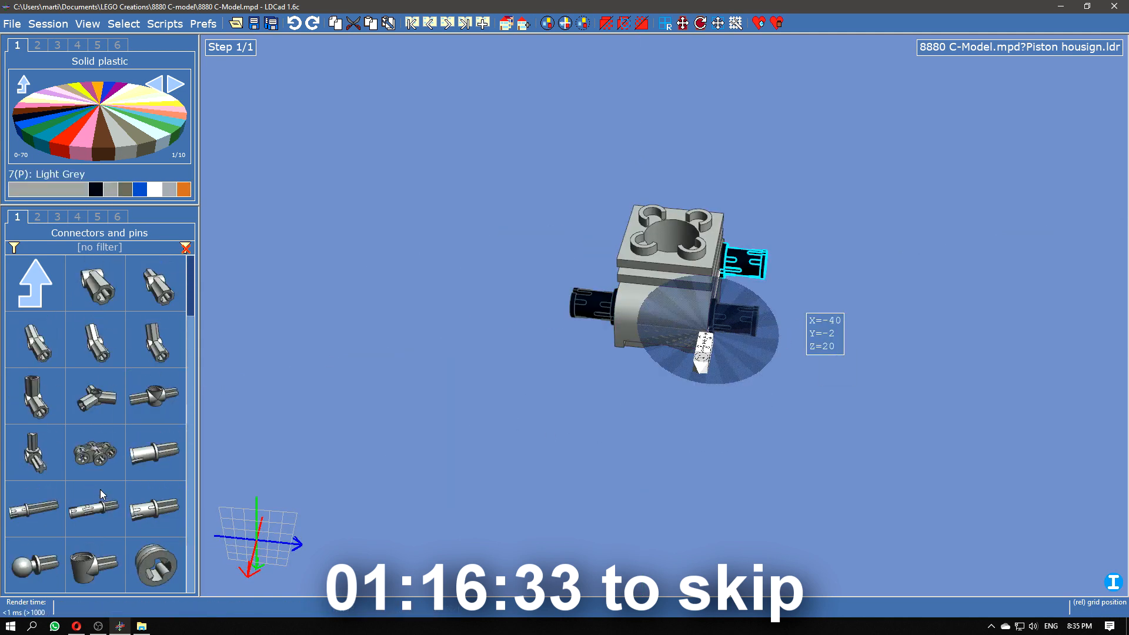
{"action": "left_click_drag", "start_coordinate": [154, 451], "coordinate": [540, 266]}
{"action": "right_click_drag", "start_coordinate": [540, 266], "coordinate": [496, 427]}
Step: Copy the cylinder head along the Z axis into a row of four, using new building steps
{"action": "left_click", "coordinate": [484, 24]}
{"action": "right_click_drag", "start_coordinate": [530, 377], "coordinate": [529, 424]}
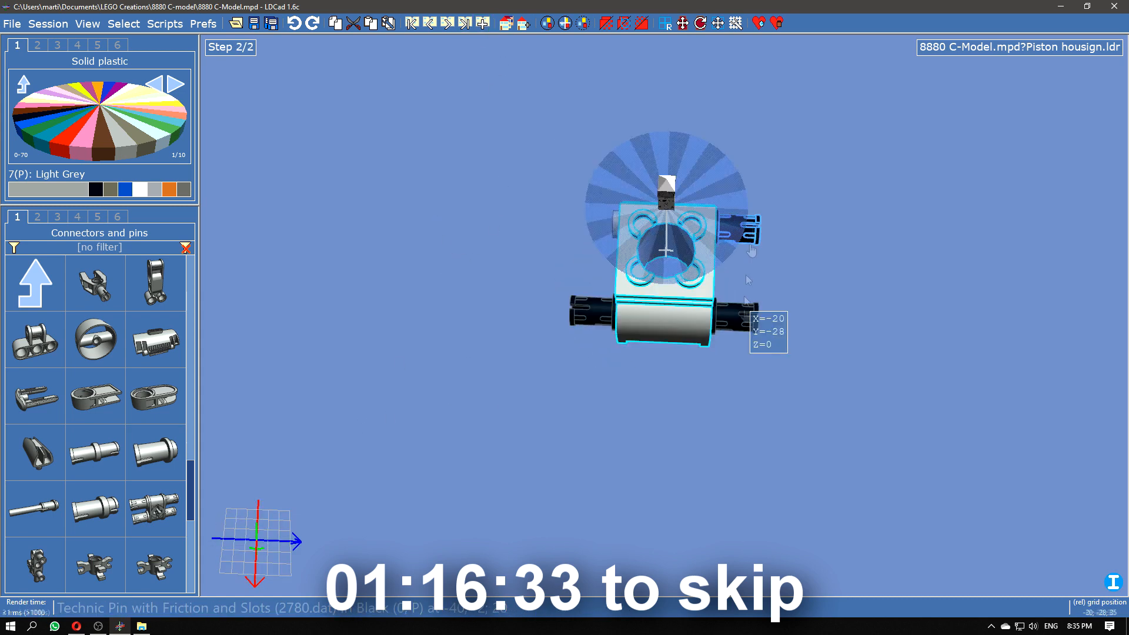
{"action": "left_click_drag", "start_coordinate": [668, 256], "coordinate": [758, 259], "text": "ctrl"}
{"action": "middle_click_drag", "start_coordinate": [759, 259], "coordinate": [517, 259]}
{"action": "left_click", "coordinate": [484, 23]}
{"action": "left_click_drag", "start_coordinate": [535, 252], "coordinate": [742, 256], "text": "ctrl"}
{"action": "left_click", "coordinate": [484, 24]}
Step: Replace the rear black pin on the last cylinder head with a short light grey pin and review the building steps
{"action": "left_click", "coordinate": [780, 227]}
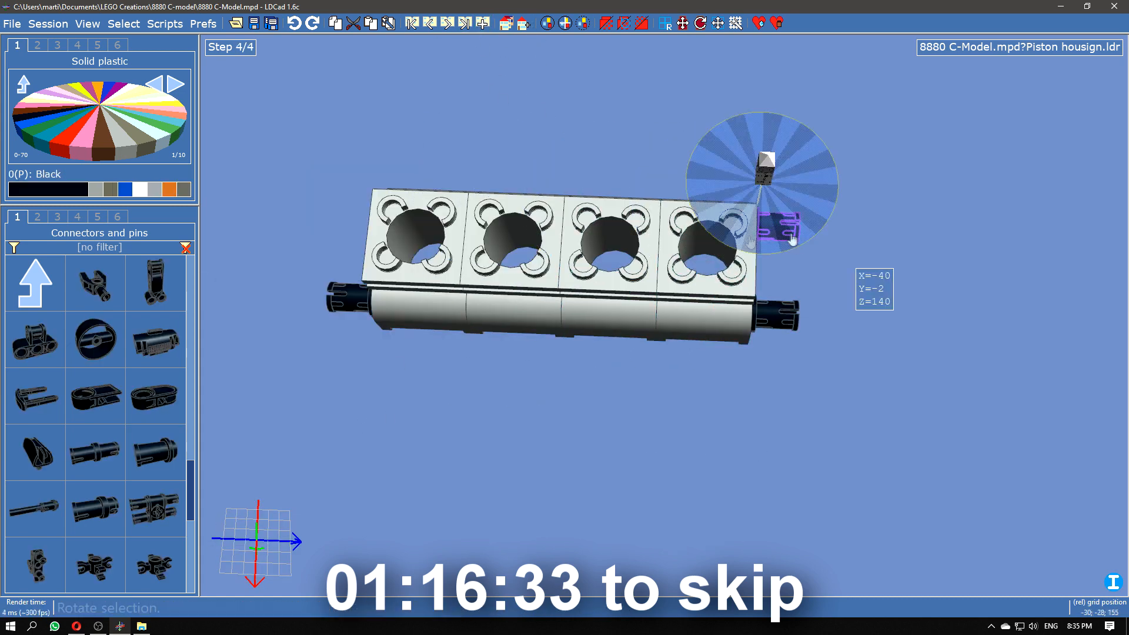
{"action": "right_click_drag", "start_coordinate": [640, 383], "coordinate": [884, 363]}
{"action": "left_click", "coordinate": [412, 25]}
{"action": "left_click", "coordinate": [447, 25]}
{"action": "left_click", "coordinate": [447, 25]}
{"action": "left_click", "coordinate": [448, 25]}
{"action": "right_click_drag", "start_coordinate": [374, 170], "coordinate": [423, 135]}
{"action": "right_click", "coordinate": [793, 292]}
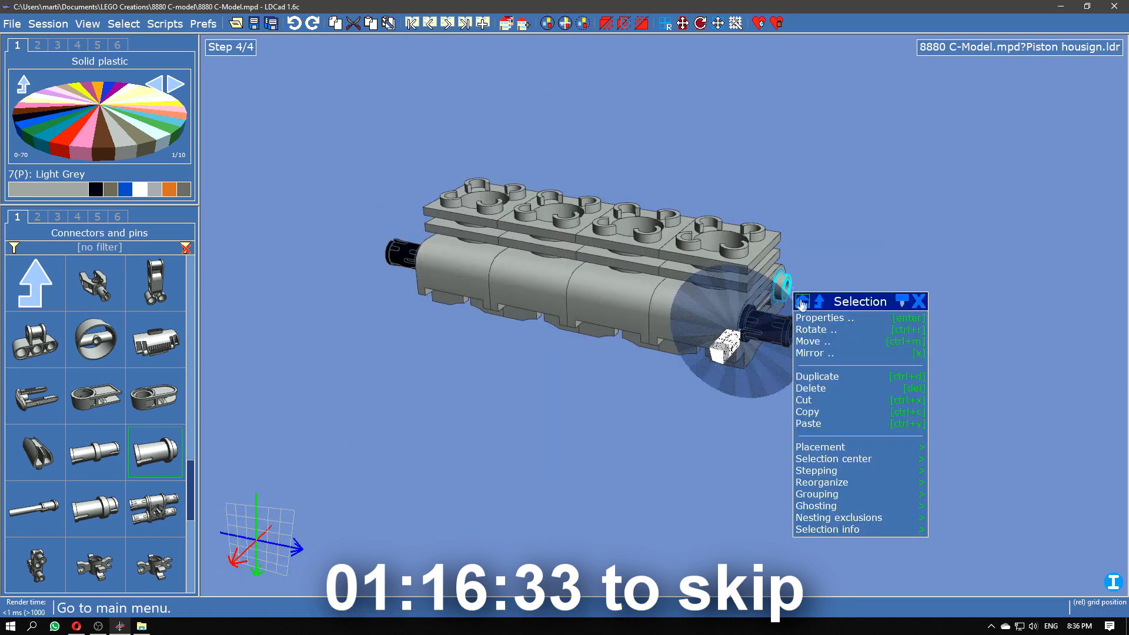
{"action": "left_click", "coordinate": [828, 484]}
{"action": "left_click", "coordinate": [838, 354]}
{"action": "left_click", "coordinate": [609, 347]}
Step: Move the light grey pin at the first cylinder head's end into a new submodel named Callout
{"action": "left_click_drag", "start_coordinate": [753, 406], "coordinate": [600, 399]}
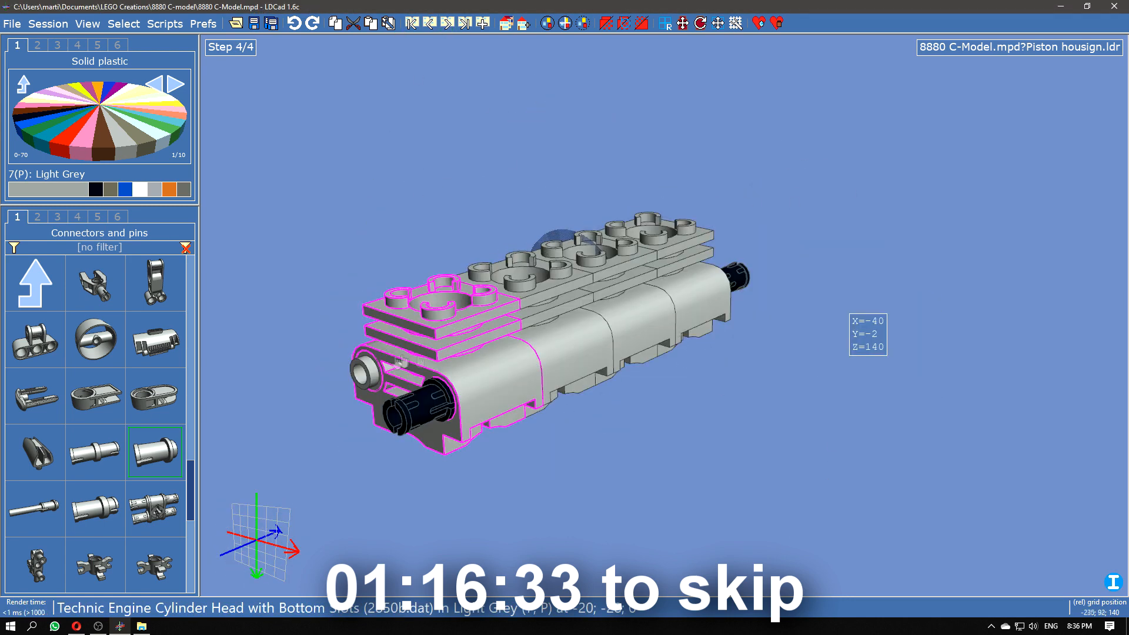
{"action": "right_click", "coordinate": [380, 353]}
{"action": "left_click", "coordinate": [420, 543]}
{"action": "left_click", "coordinate": [429, 413]}
{"action": "left_click", "coordinate": [537, 349]}
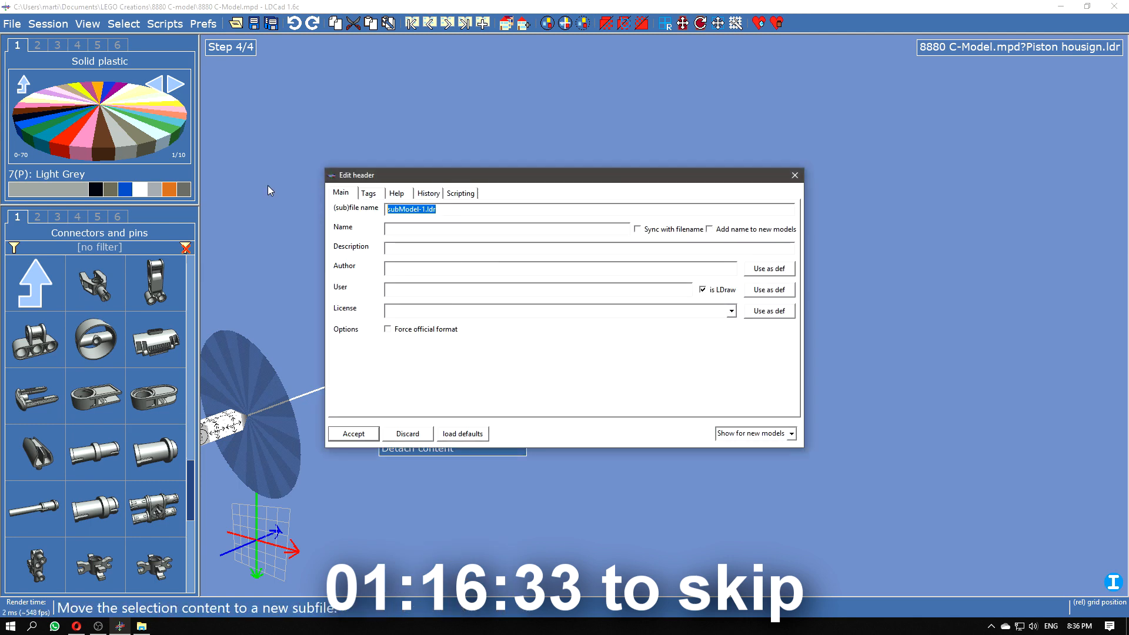
{"action": "type", "text": "Callout"}
{"action": "key", "text": "Return"}
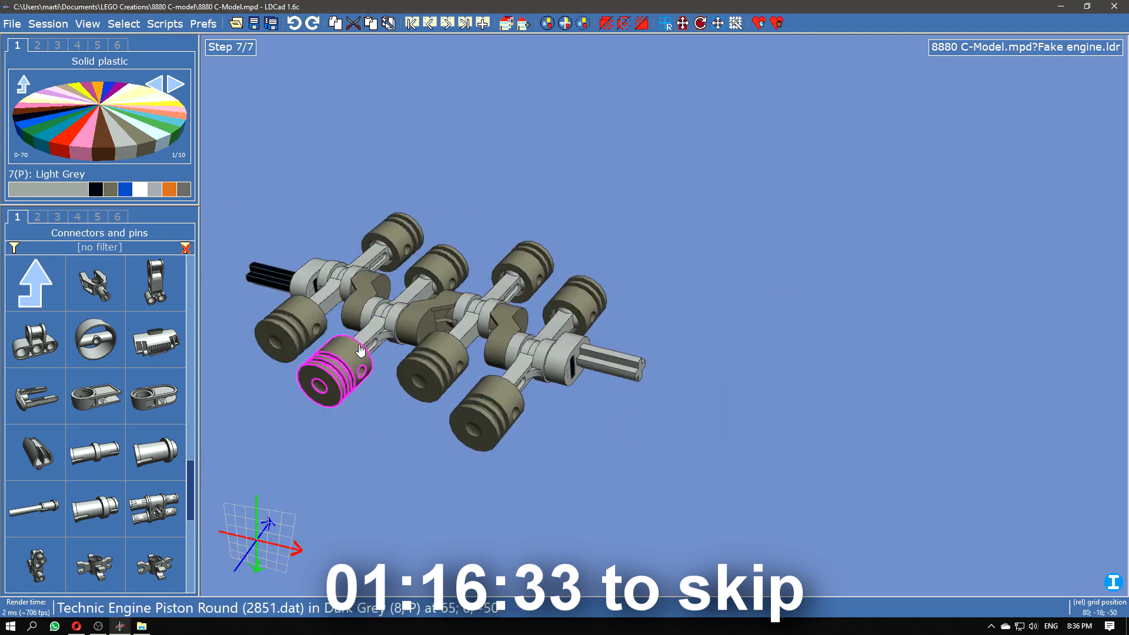
Step: Open the Piston housign submodel and move its whole assembly vertically to Y=0
{"action": "middle_click_drag", "start_coordinate": [361, 350], "coordinate": [503, 347]}
{"action": "left_click", "coordinate": [117, 217]}
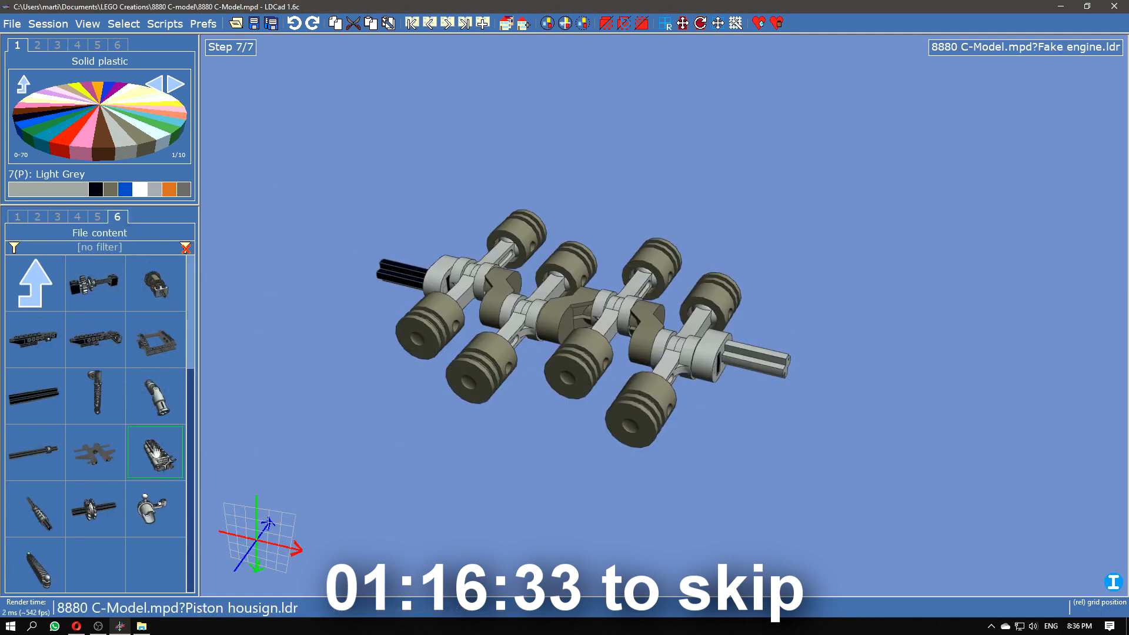
{"action": "left_click", "coordinate": [158, 459]}
{"action": "left_click", "coordinate": [771, 313]}
{"action": "middle_click_drag", "start_coordinate": [887, 323], "coordinate": [380, 252]}
{"action": "left_click_drag", "start_coordinate": [530, 335], "coordinate": [377, 347]}
{"action": "scroll", "coordinate": [412, 346], "scroll_direction": "up", "scroll_amount": 3}
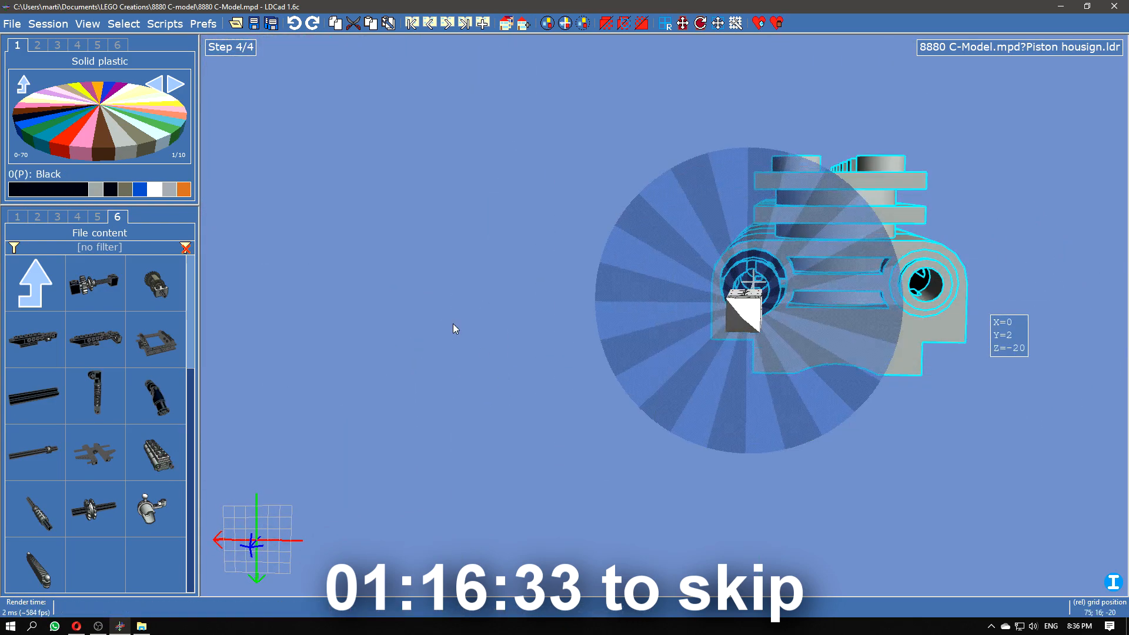
{"action": "key", "text": "Tab"}
{"action": "left_click_drag", "start_coordinate": [741, 420], "coordinate": [743, 426]}
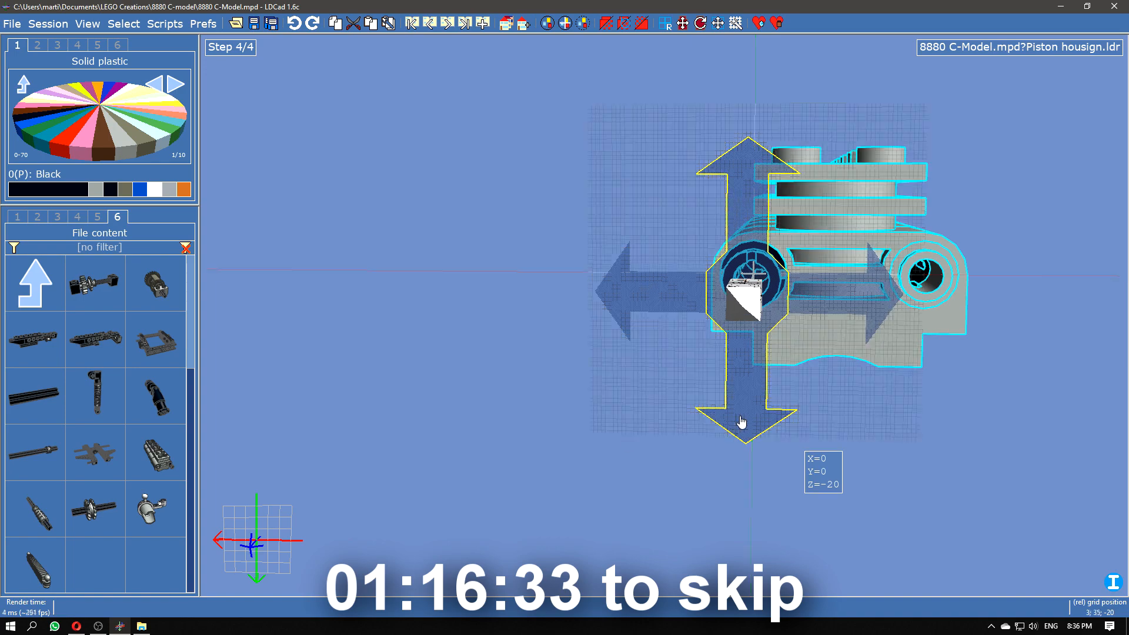
Step: Reposition the whole Piston housign assembly horizontally along the grid
{"action": "left_click_drag", "start_coordinate": [624, 441], "coordinate": [757, 441]}
{"action": "middle_click_drag", "start_coordinate": [411, 353], "coordinate": [647, 294]}
{"action": "scroll", "coordinate": [647, 294], "scroll_direction": "up", "scroll_amount": 2}
{"action": "left_click_drag", "start_coordinate": [659, 285], "coordinate": [739, 283]}
{"action": "left_click_drag", "start_coordinate": [917, 370], "coordinate": [815, 370]}
Step: Open the Fake engine submodel and insert the Piston housign submodel beside the crankshaft
{"action": "double_click", "coordinate": [94, 453]}
{"action": "left_click_drag", "start_coordinate": [155, 452], "coordinate": [462, 268]}
{"action": "left_click_drag", "start_coordinate": [757, 430], "coordinate": [643, 471]}
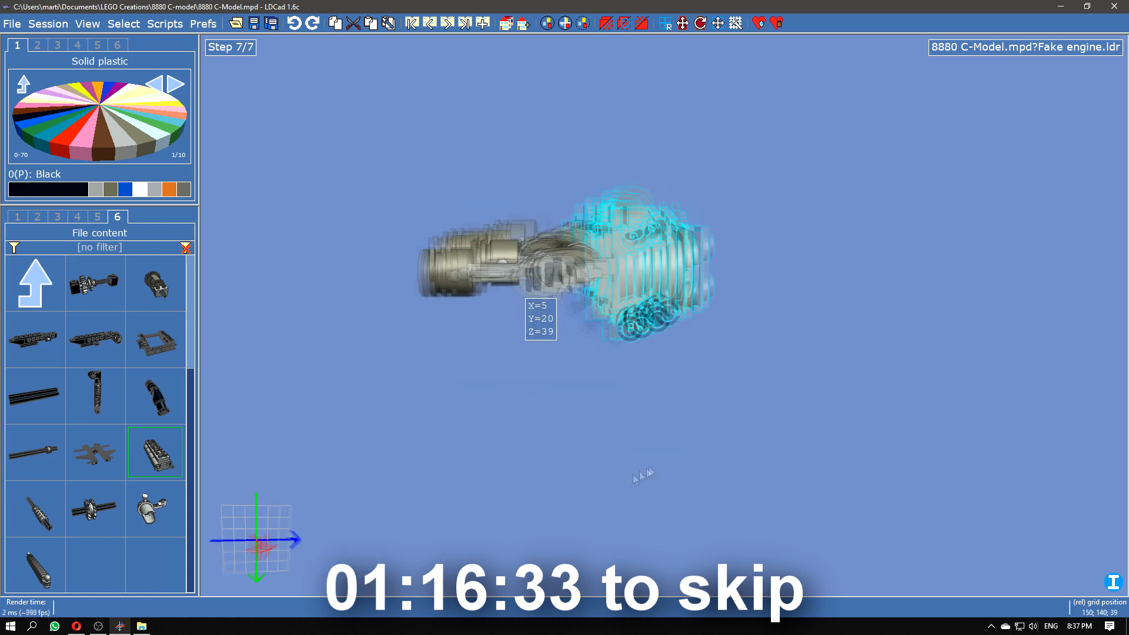
Step: Duplicate the Piston housign onto the opposite side of the crankshaft, facing the first, and append a building step
{"action": "key", "text": "ctrl+c"}
{"action": "key", "text": "ctrl+v"}
{"action": "key", "text": "Right"}
{"action": "key", "text": "Right"}
{"action": "left_click", "coordinate": [478, 247]}
{"action": "mouse_move", "coordinate": [477, 251]}
{"action": "left_mouse_down"}
{"action": "mouse_move", "coordinate": [479, 242]}
{"action": "mouse_move", "coordinate": [482, 322]}
{"action": "mouse_move", "coordinate": [459, 447]}
{"action": "mouse_move", "coordinate": [486, 393]}
{"action": "mouse_move", "coordinate": [494, 247]}
{"action": "left_mouse_up"}
{"action": "key", "text": "Right"}
{"action": "key", "text": "Right"}
{"action": "left_click", "coordinate": [499, 114]}
{"action": "left_click", "coordinate": [429, 23]}
{"action": "left_click", "coordinate": [447, 23]}
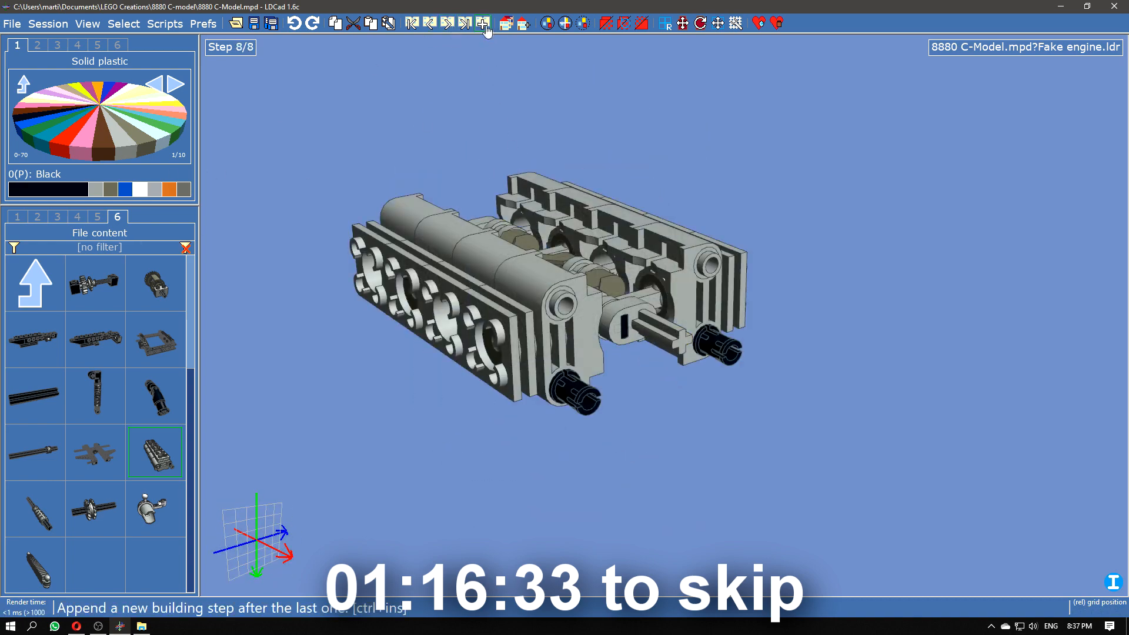
Step: Create a submodel named Engine fraem and place a light grey 1x4 Technic brick with three holes in it
{"action": "left_click", "coordinate": [524, 23]}
{"action": "type", "text": "Engine fraem"}
{"action": "key", "text": "Return"}
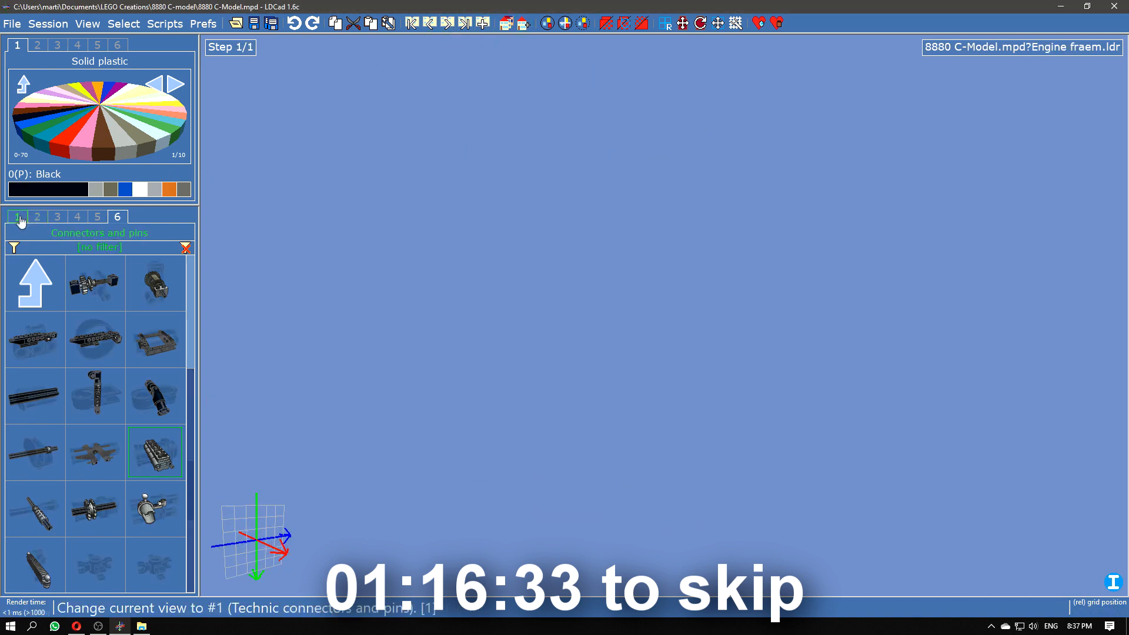
{"action": "left_click", "coordinate": [54, 219]}
{"action": "left_click", "coordinate": [95, 188]}
{"action": "left_click_drag", "start_coordinate": [36, 396], "coordinate": [727, 345]}
Step: Stack a light grey 1x4 plate at Y=-8 and a centred 1x10 plate at Y=-16 on the Technic brick
{"action": "left_click", "coordinate": [17, 216]}
{"action": "left_click", "coordinate": [35, 283]}
{"action": "left_click", "coordinate": [36, 283]}
{"action": "left_click", "coordinate": [95, 282]}
{"action": "left_click", "coordinate": [95, 283]}
{"action": "scroll", "coordinate": [109, 425], "scroll_direction": "down", "scroll_amount": 20}
{"action": "scroll", "coordinate": [154, 333], "scroll_direction": "up", "scroll_amount": 1}
{"action": "left_click_drag", "start_coordinate": [155, 395], "coordinate": [692, 299]}
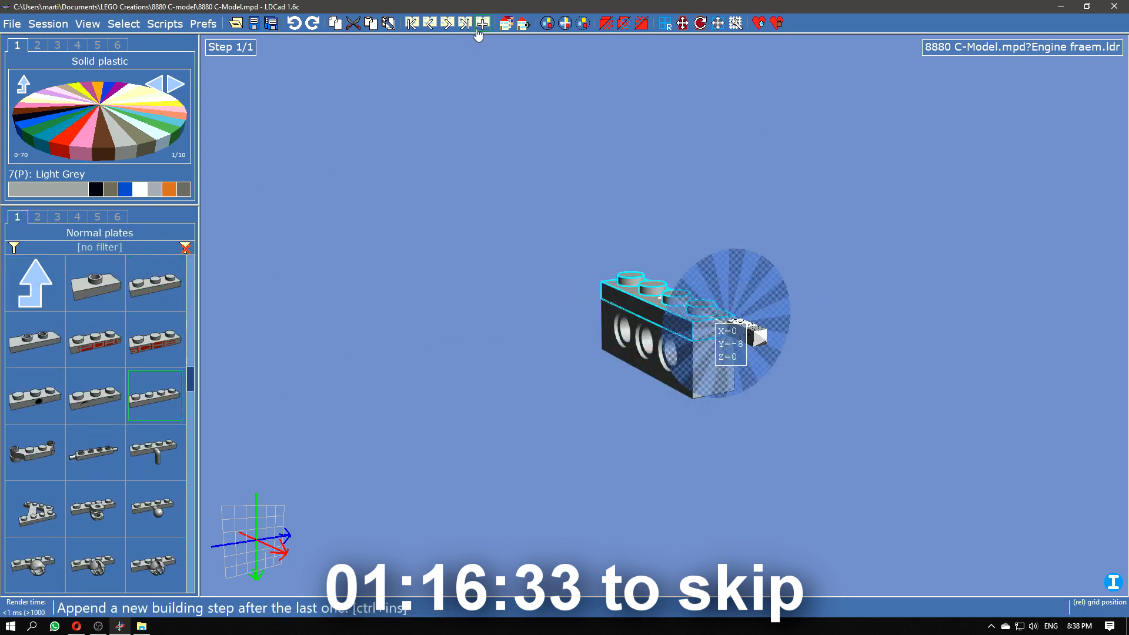
{"action": "scroll", "coordinate": [106, 394], "scroll_direction": "down", "scroll_amount": 3}
{"action": "left_click_drag", "start_coordinate": [106, 394], "coordinate": [665, 280]}
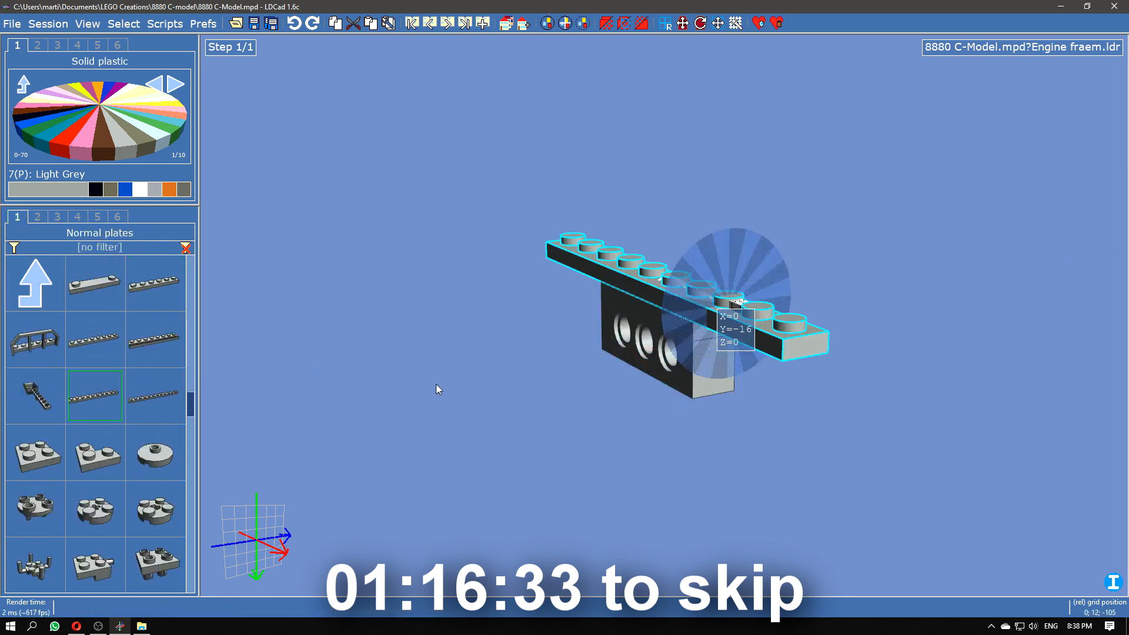
Step: Copy the three-hole Technic brick onto the top of the 1x10 plate
{"action": "left_click_drag", "start_coordinate": [436, 384], "coordinate": [518, 376]}
{"action": "left_click", "coordinate": [692, 319]}
{"action": "left_click_drag", "start_coordinate": [692, 318], "coordinate": [692, 214], "text": "ctrl"}
{"action": "left_click_drag", "start_coordinate": [505, 230], "coordinate": [457, 225]}
{"action": "left_click", "coordinate": [456, 225]}
Step: Return to Fake engine and place the Engine fraem submodel across one end of the crankshaft at X=-5, Y=-10, Z=0
{"action": "key", "text": "ctrl+Tab"}
{"action": "left_click", "coordinate": [579, 393]}
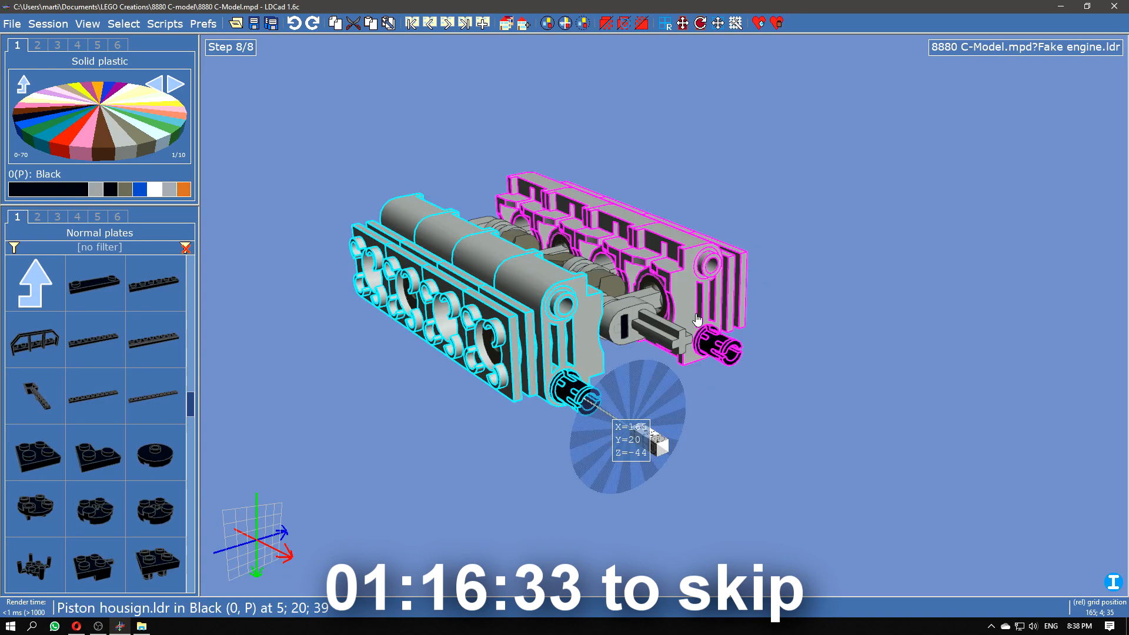
{"action": "left_click_drag", "start_coordinate": [627, 481], "coordinate": [639, 388]}
{"action": "left_click_drag", "start_coordinate": [608, 428], "coordinate": [412, 376]}
{"action": "left_click", "coordinate": [118, 217]}
{"action": "scroll", "coordinate": [142, 415], "scroll_direction": "up", "scroll_amount": 3}
{"action": "left_click_drag", "start_coordinate": [141, 415], "coordinate": [462, 333]}
{"action": "left_click_drag", "start_coordinate": [741, 176], "coordinate": [782, 210]}
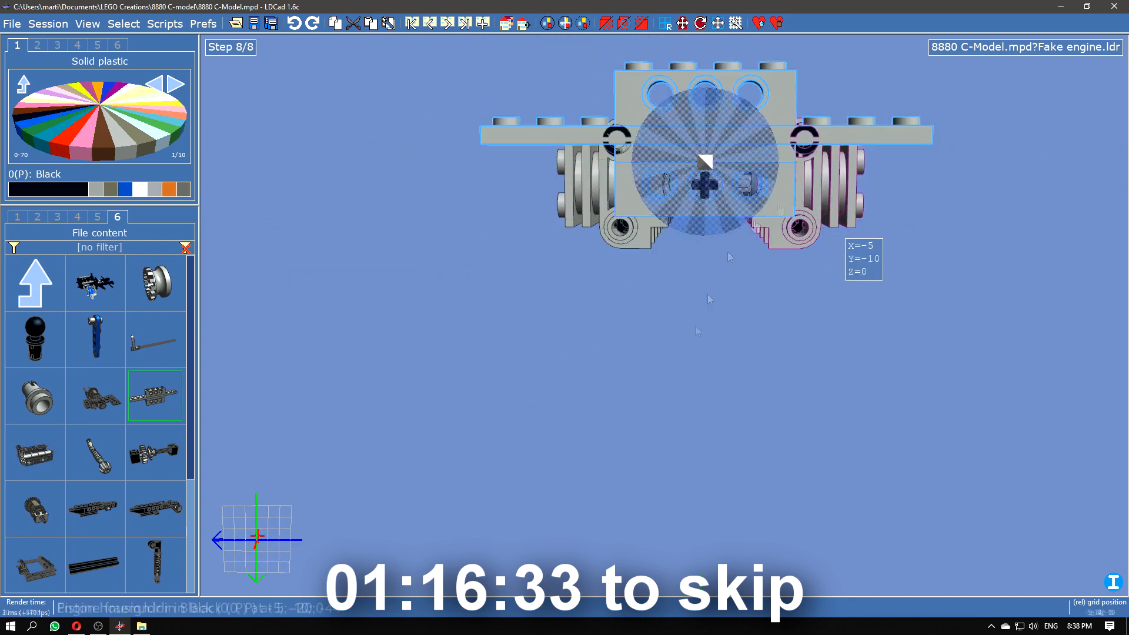
Step: Place a second Engine fraem across the opposite end of the crankshaft
{"action": "left_click_drag", "start_coordinate": [765, 306], "coordinate": [548, 478]}
{"action": "right_click_drag", "start_coordinate": [941, 394], "coordinate": [782, 411]}
{"action": "left_click_drag", "start_coordinate": [155, 396], "coordinate": [675, 475]}
{"action": "left_click_drag", "start_coordinate": [741, 447], "coordinate": [691, 386]}
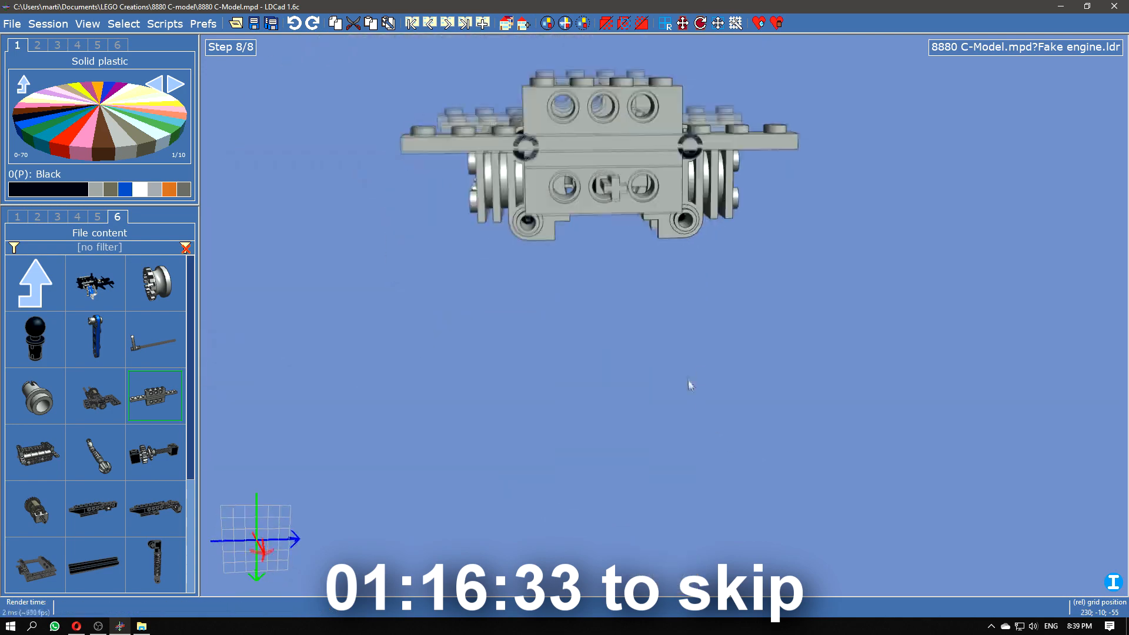
Step: Turn the Piston housign copies and move them up between the two end frames toward the upper brick holes
{"action": "left_click_drag", "start_coordinate": [579, 318], "coordinate": [518, 436]}
{"action": "mouse_move", "coordinate": [295, 330]}
{"action": "left_mouse_down"}
{"action": "mouse_move", "coordinate": [396, 350]}
{"action": "mouse_move", "coordinate": [295, 330]}
{"action": "left_mouse_up"}
{"action": "left_click_drag", "start_coordinate": [659, 212], "coordinate": [659, 266]}
{"action": "left_click_drag", "start_coordinate": [855, 303], "coordinate": [806, 241]}
{"action": "left_click_drag", "start_coordinate": [665, 241], "coordinate": [681, 168]}
{"action": "left_click_drag", "start_coordinate": [735, 248], "coordinate": [660, 96]}
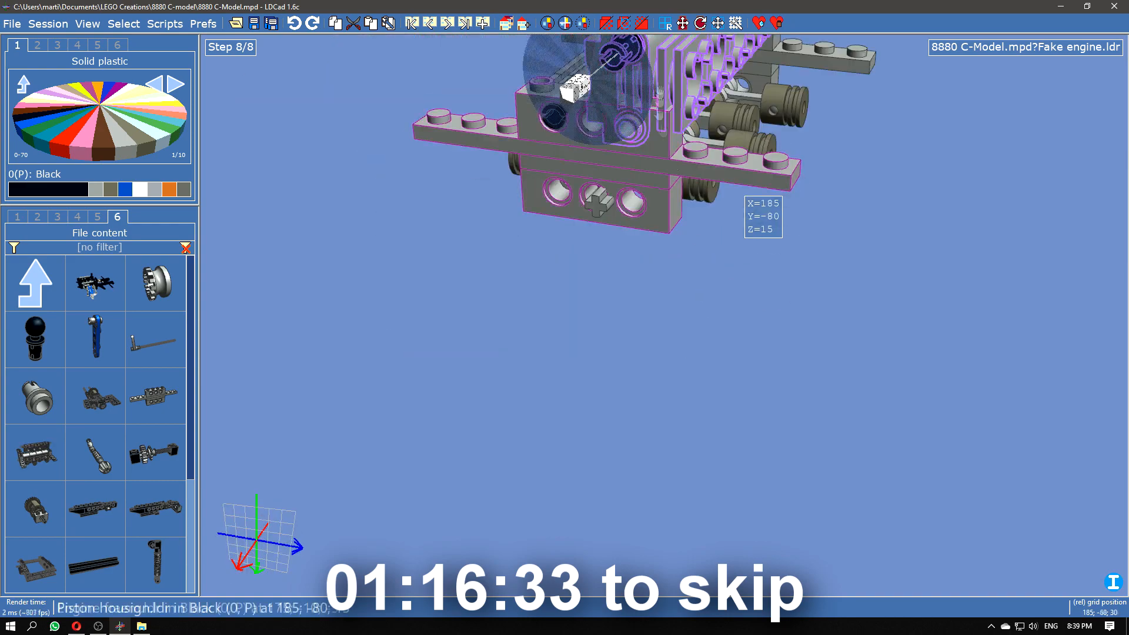
{"action": "right_click_drag", "start_coordinate": [587, 207], "coordinate": [627, 288]}
{"action": "right_click_drag", "start_coordinate": [726, 379], "coordinate": [587, 333]}
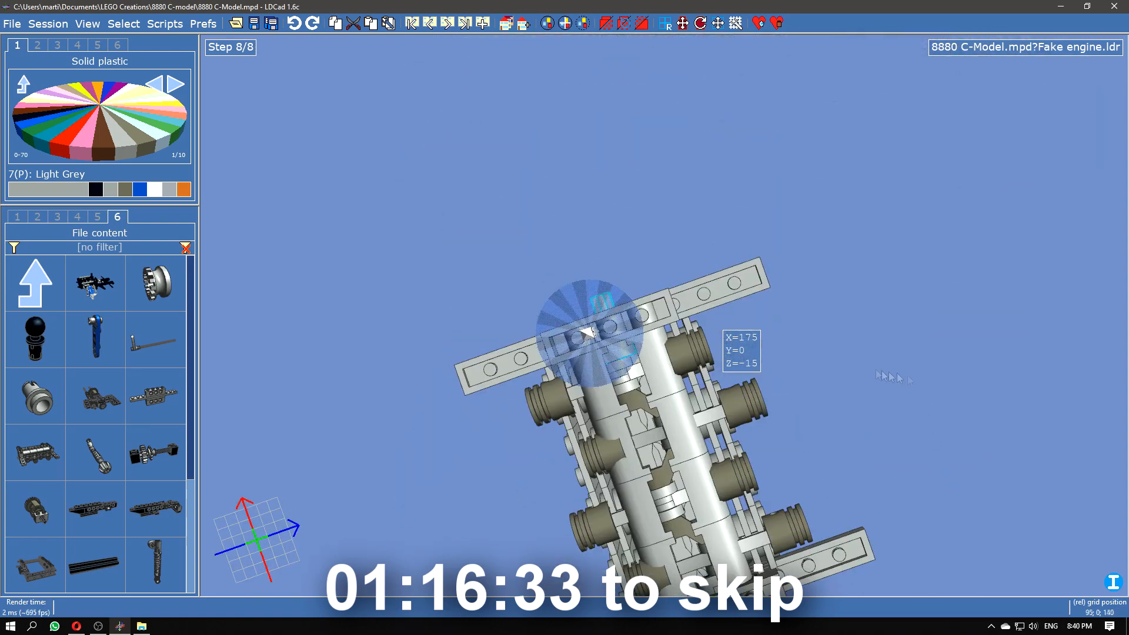
Step: Tilt the Piston housign copies into a V and seat their pins in the outer holes of the upper frame bricks
{"action": "right_click_drag", "start_coordinate": [706, 305], "coordinate": [364, 280]}
{"action": "right_click_drag", "start_coordinate": [254, 237], "coordinate": [770, 284]}
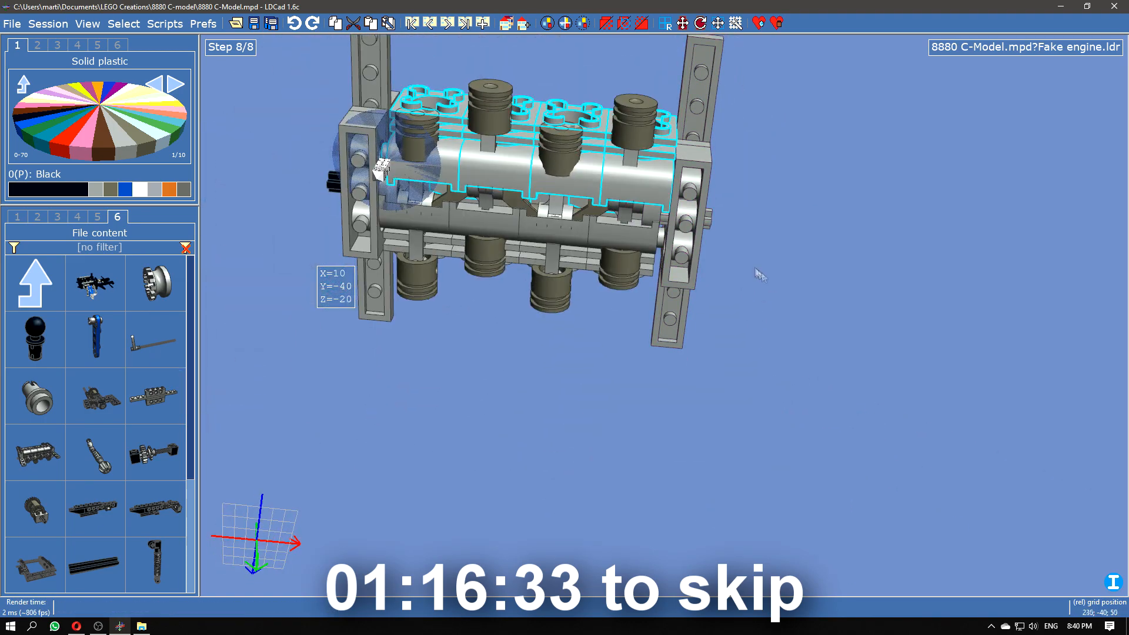
{"action": "right_click_drag", "start_coordinate": [678, 254], "coordinate": [672, 343]}
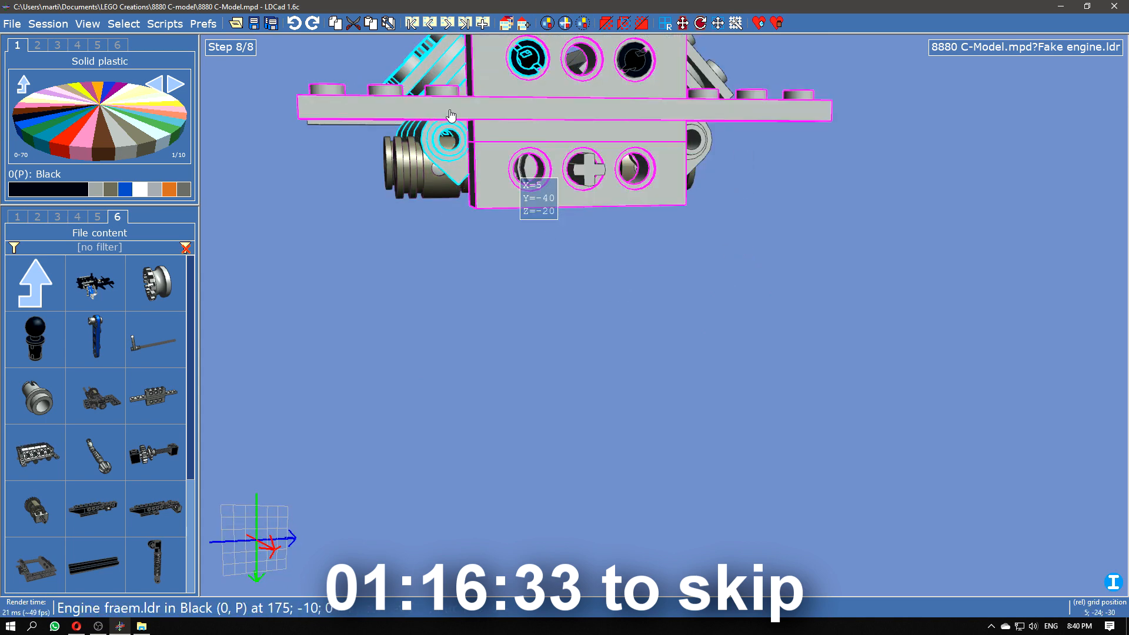
{"action": "right_click_drag", "start_coordinate": [558, 280], "coordinate": [478, 227]}
{"action": "right_click_drag", "start_coordinate": [630, 456], "coordinate": [747, 198]}
{"action": "right_click_drag", "start_coordinate": [595, 154], "coordinate": [621, 462]}
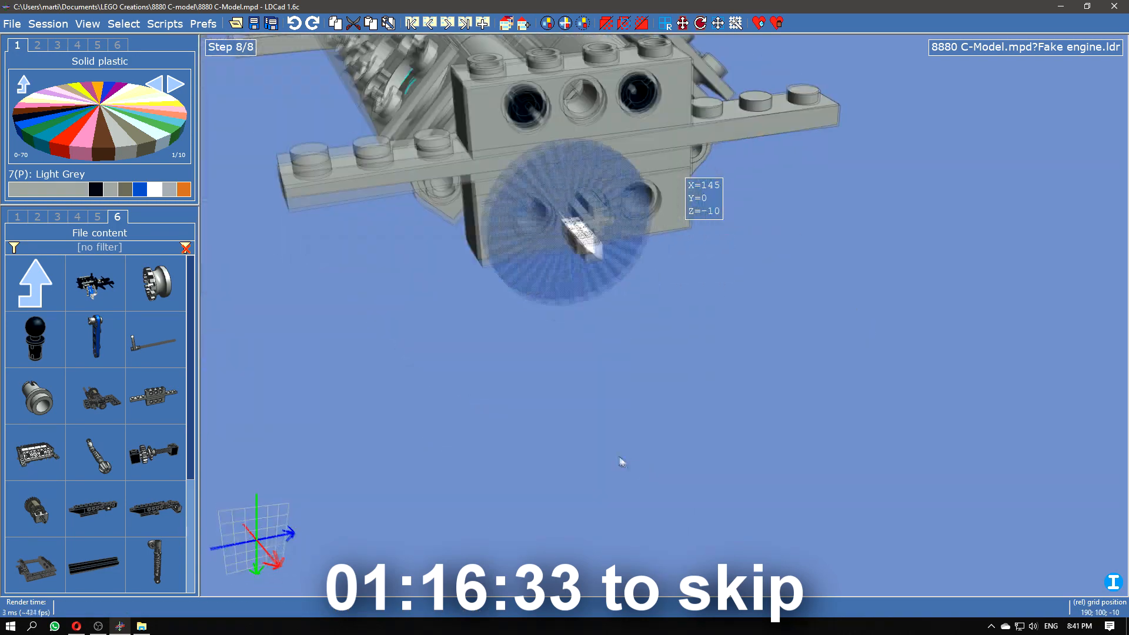
Step: Rotate the connecting rods around the crankshaft so they point toward the tilted cylinder banks
{"action": "right_click_drag", "start_coordinate": [548, 374], "coordinate": [612, 337]}
{"action": "right_click_drag", "start_coordinate": [614, 399], "coordinate": [585, 187]}
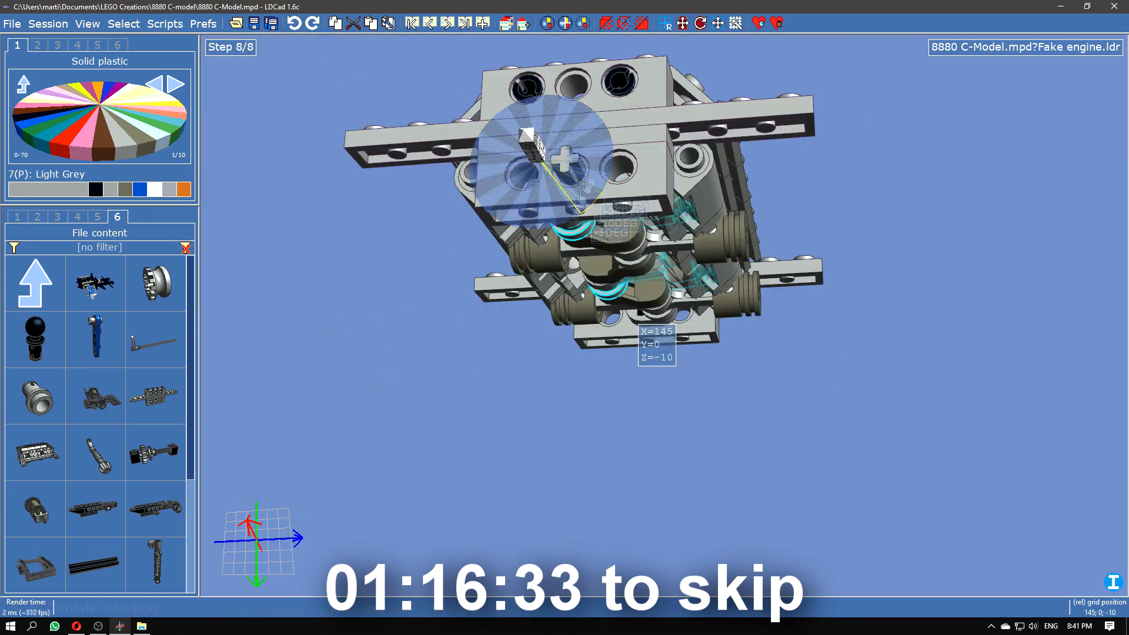
{"action": "right_click_drag", "start_coordinate": [776, 464], "coordinate": [614, 228]}
{"action": "mouse_move", "coordinate": [682, 346]}
{"action": "right_mouse_down"}
{"action": "mouse_move", "coordinate": [601, 193]}
{"action": "mouse_move", "coordinate": [835, 311]}
{"action": "mouse_move", "coordinate": [758, 331]}
{"action": "right_mouse_up"}
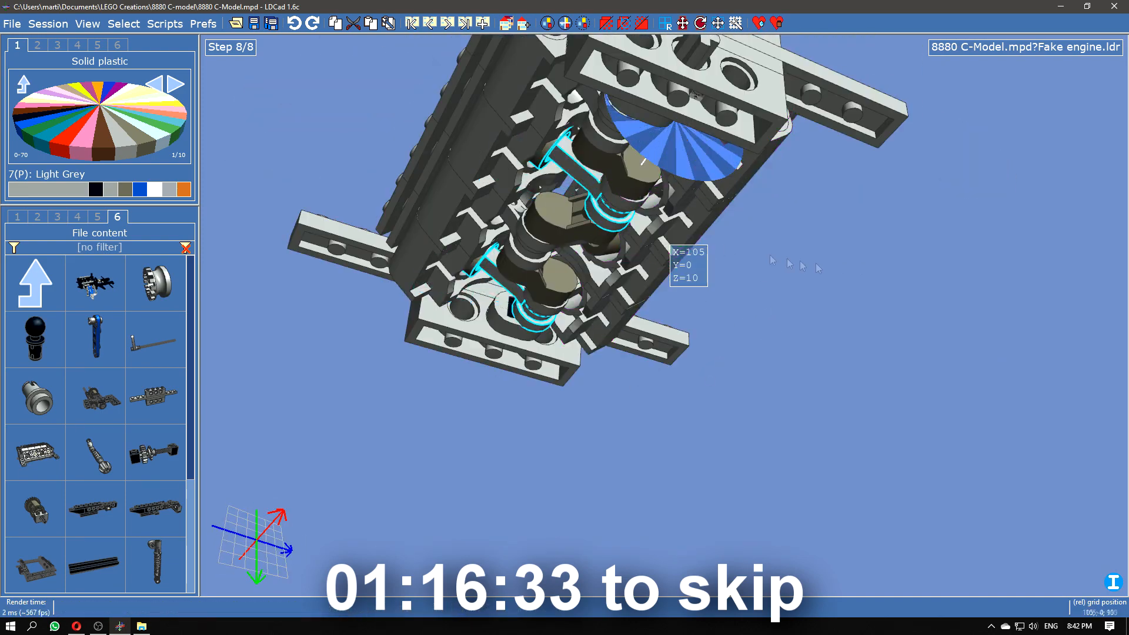
{"action": "right_click_drag", "start_coordinate": [772, 259], "coordinate": [735, 243]}
{"action": "left_click", "coordinate": [735, 244]}
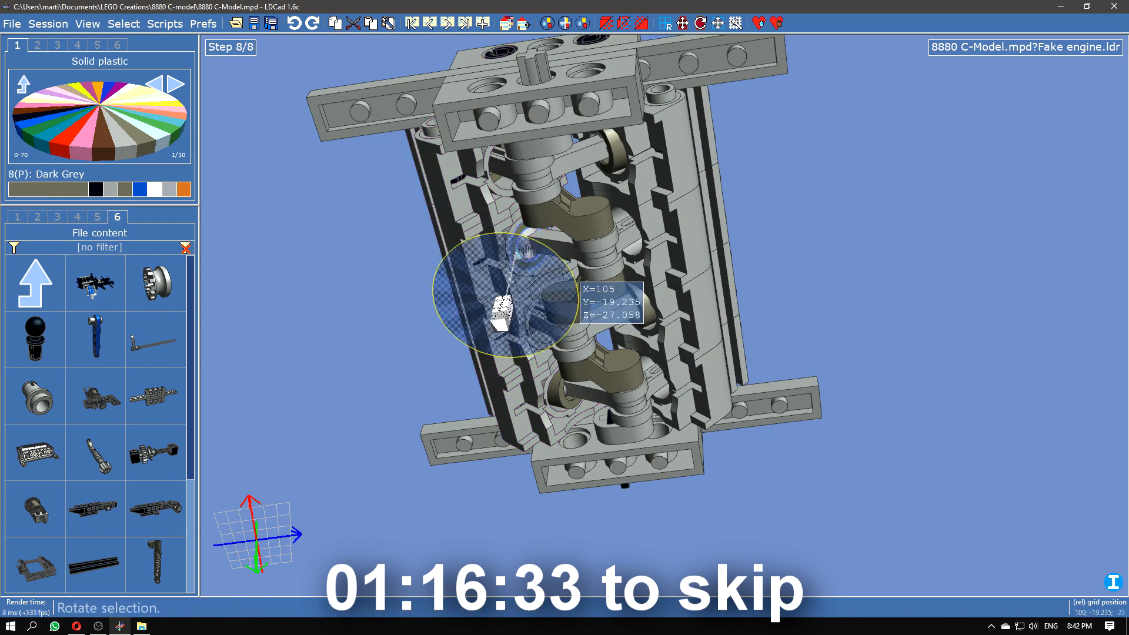
Step: Align the connecting rods and pistons at X=105 with their tilted cylinder bores
{"action": "scroll", "coordinate": [517, 253], "scroll_direction": "up", "scroll_amount": 3}
{"action": "left_click", "coordinate": [553, 250]}
{"action": "right_click_drag", "start_coordinate": [559, 250], "coordinate": [634, 106]}
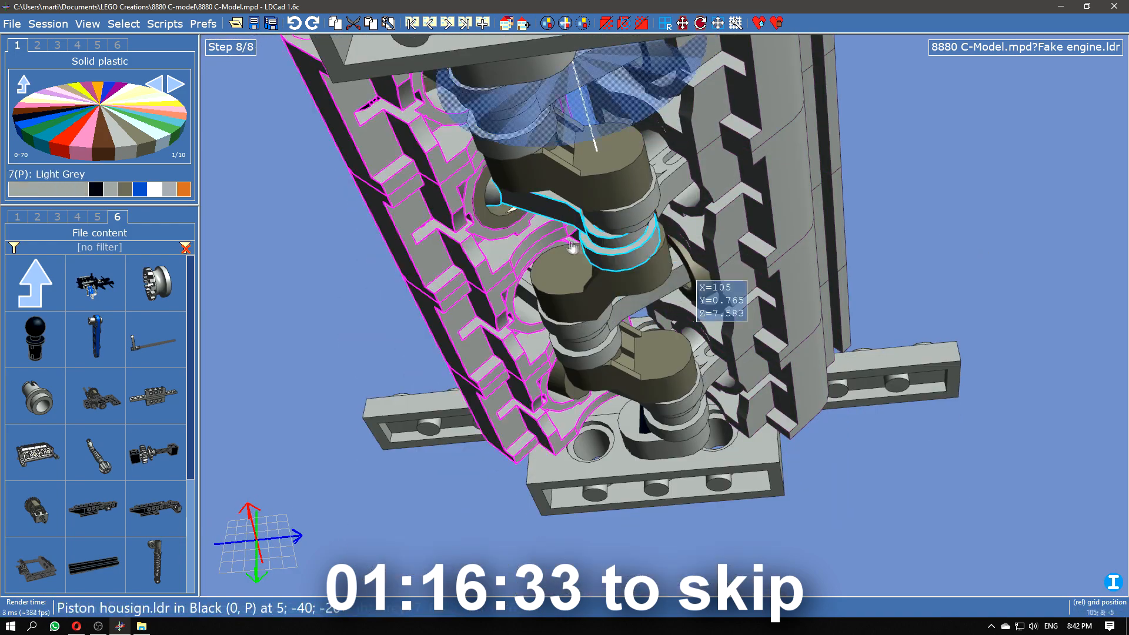
{"action": "left_click", "coordinate": [640, 217]}
{"action": "right_click_drag", "start_coordinate": [640, 216], "coordinate": [795, 72]}
{"action": "left_click", "coordinate": [921, 267]}
{"action": "right_click_drag", "start_coordinate": [920, 267], "coordinate": [956, 235]}
{"action": "left_click", "coordinate": [683, 141]}
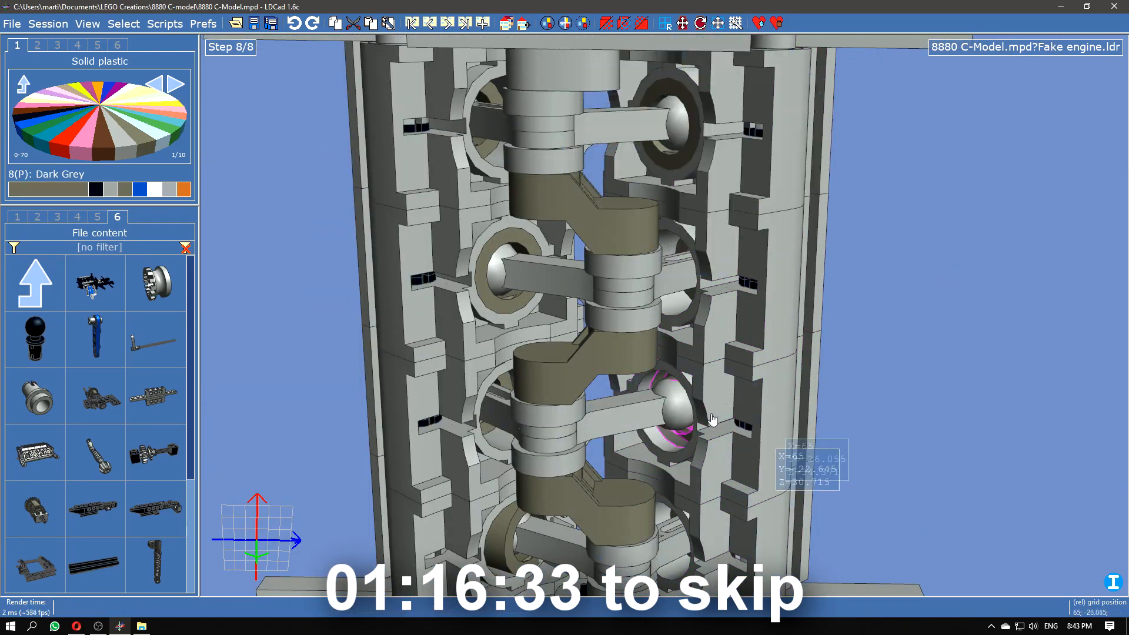
Step: Move the dark grey pistons of the other bank into line with their tilted cylinder bores
{"action": "right_click_drag", "start_coordinate": [518, 538], "coordinate": [650, 301]}
{"action": "right_click_drag", "start_coordinate": [470, 292], "coordinate": [853, 188]}
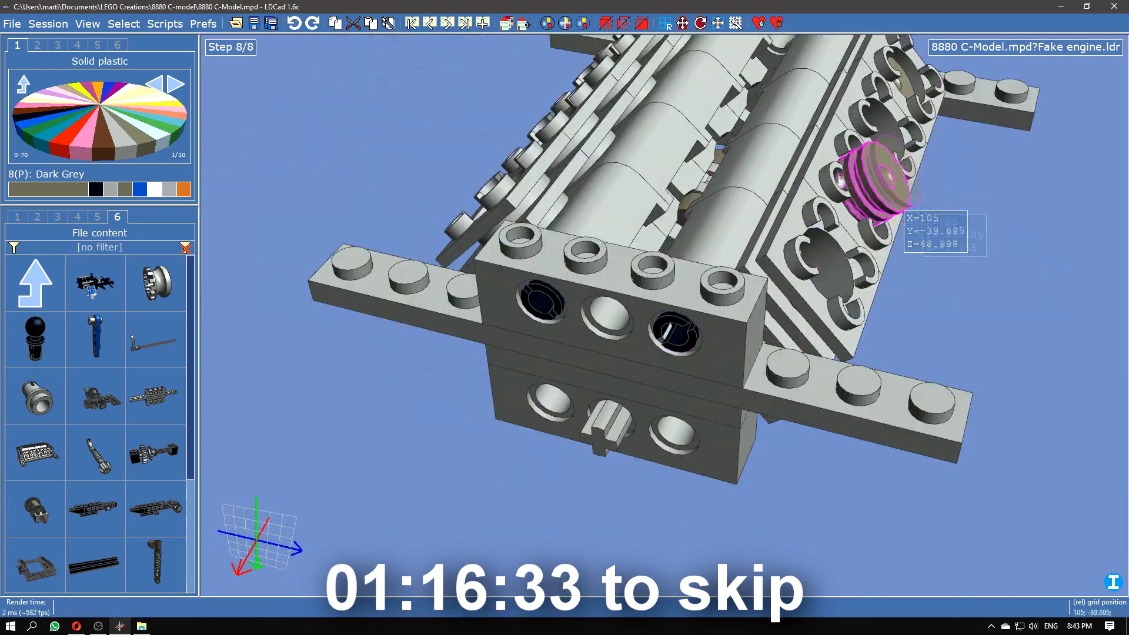
{"action": "right_click_drag", "start_coordinate": [787, 210], "coordinate": [732, 367]}
{"action": "right_click_drag", "start_coordinate": [745, 217], "coordinate": [712, 470]}
{"action": "scroll", "coordinate": [713, 470], "scroll_direction": "up", "scroll_amount": 3}
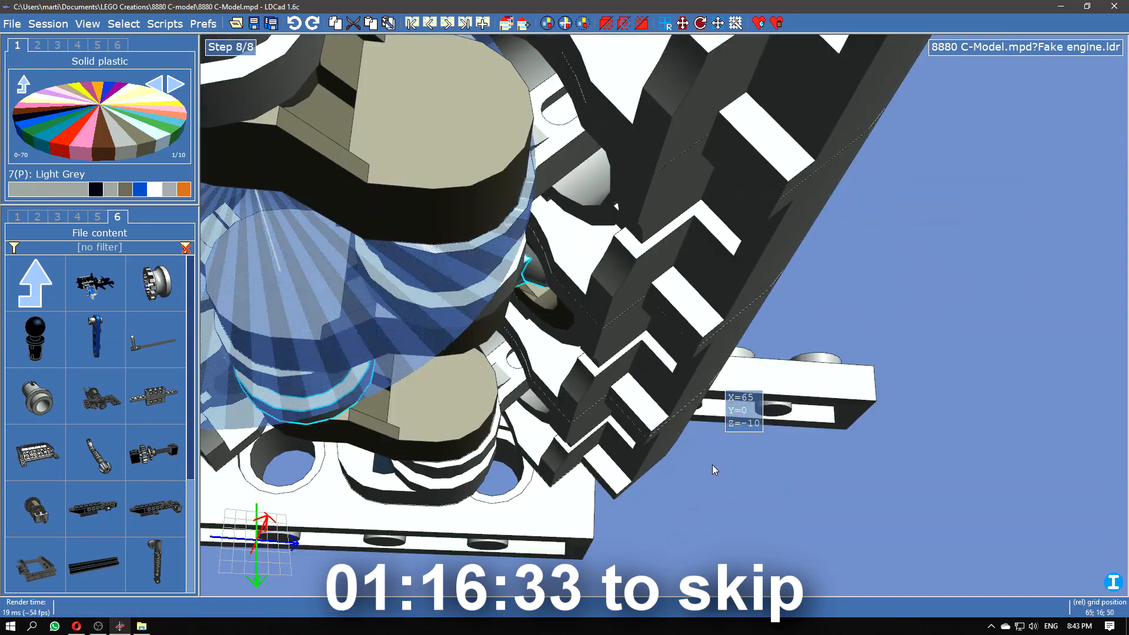
Step: Go back to building step 6 and rotate the connecting rod and piston at X=65 toward the tilted cylinder
{"action": "key", "text": "Page_Up"}
{"action": "key", "text": "Page_Up"}
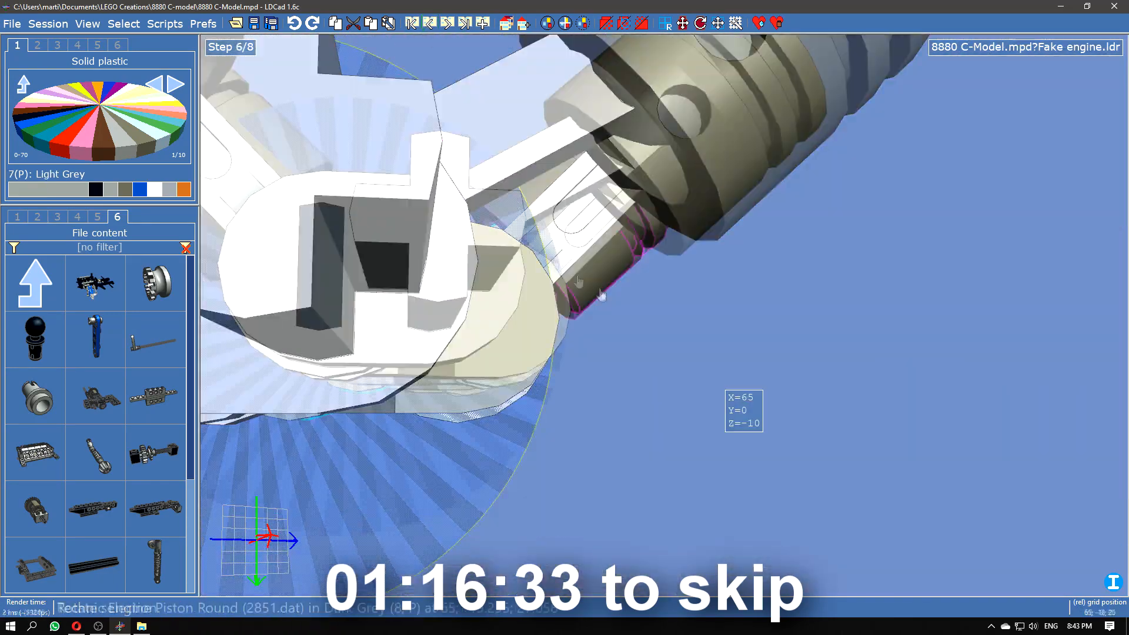
{"action": "scroll", "coordinate": [601, 294], "scroll_direction": "down", "scroll_amount": 4}
{"action": "scroll", "coordinate": [739, 297], "scroll_direction": "up", "scroll_amount": 3}
{"action": "right_click_drag", "start_coordinate": [739, 297], "coordinate": [541, 323]}
{"action": "key", "text": "ctrl+Page_Down"}
{"action": "scroll", "coordinate": [431, 248], "scroll_direction": "up", "scroll_amount": 3}
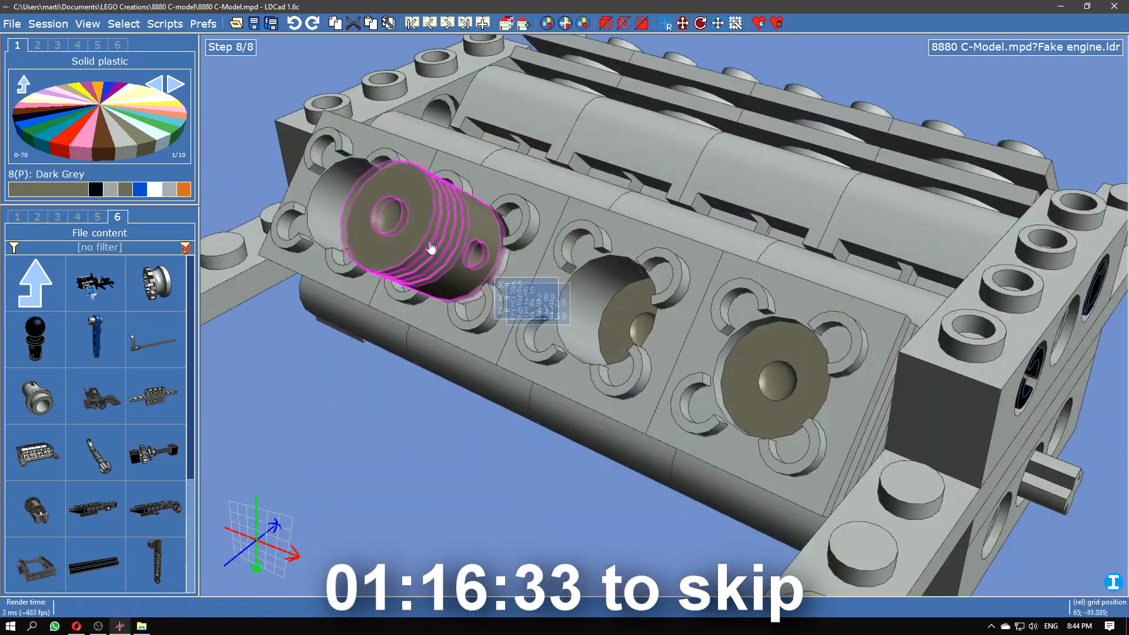
Step: Seat the remaining piston at X=65 on its connecting rod inside the cylinder bore
{"action": "key", "text": "Page_Up"}
{"action": "key", "text": "Page_Up"}
{"action": "right_click_drag", "start_coordinate": [516, 454], "coordinate": [406, 29]}
{"action": "scroll", "coordinate": [679, 453], "scroll_direction": "down", "scroll_amount": 5}
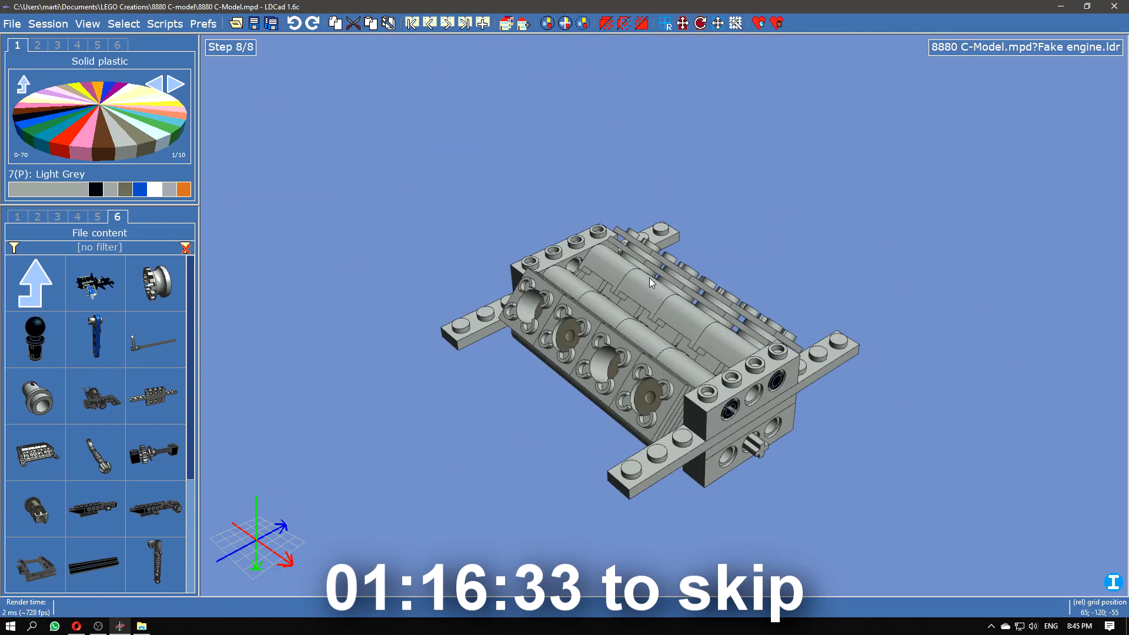
Step: Insert the finished Fake engine into the main model on top of the black frame between the suspension arms
{"action": "left_click_drag", "start_coordinate": [35, 453], "coordinate": [410, 200]}
{"action": "right_click_drag", "start_coordinate": [410, 200], "coordinate": [897, 208]}
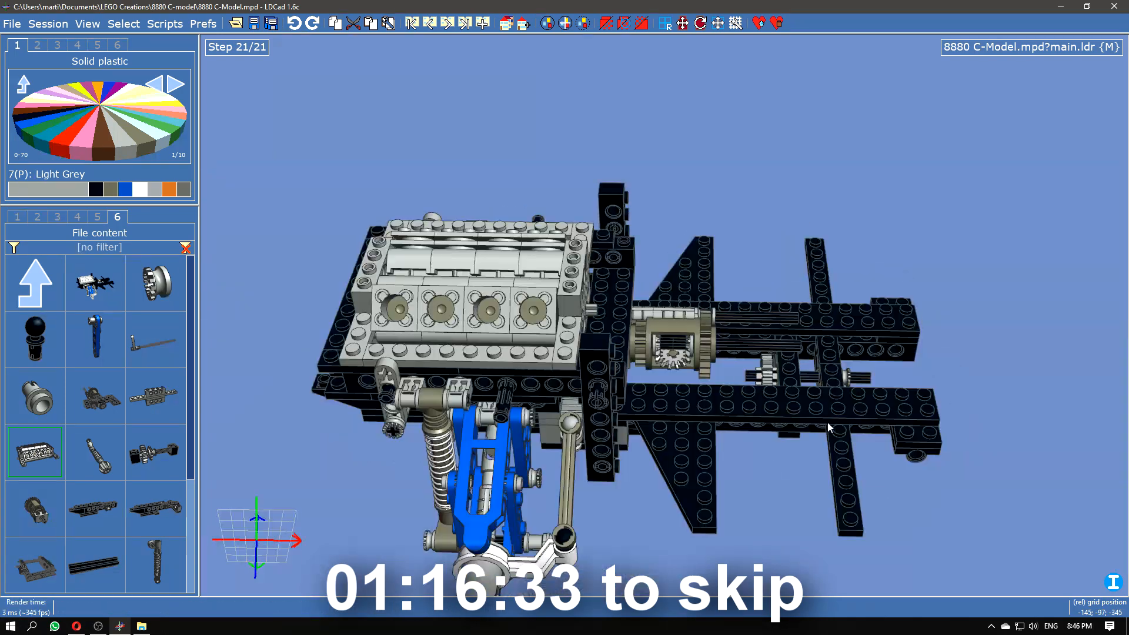
{"action": "left_click", "coordinate": [829, 424]}
{"action": "right_click_drag", "start_coordinate": [672, 165], "coordinate": [743, 236]}
Step: Place two black Technic bricks across the middle frame's rails behind the differential
{"action": "left_click", "coordinate": [38, 217]}
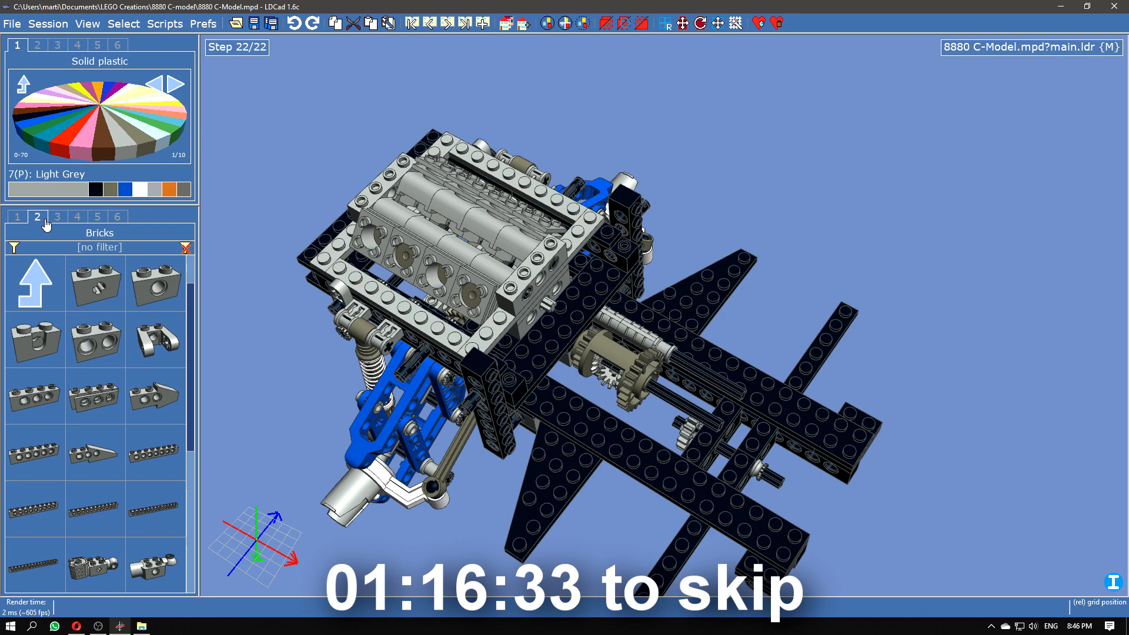
{"action": "left_click_drag", "start_coordinate": [654, 372], "coordinate": [697, 406]}
{"action": "scroll", "coordinate": [696, 403], "scroll_direction": "up", "scroll_amount": 3}
{"action": "left_click_drag", "start_coordinate": [641, 565], "coordinate": [636, 447]}
{"action": "left_click_drag", "start_coordinate": [832, 118], "coordinate": [824, 68]}
{"action": "left_click_drag", "start_coordinate": [824, 247], "coordinate": [806, 471]}
{"action": "mouse_move", "coordinate": [799, 418]}
{"action": "left_mouse_down"}
{"action": "mouse_move", "coordinate": [825, 367]}
{"action": "mouse_move", "coordinate": [801, 418]}
{"action": "mouse_move", "coordinate": [806, 294]}
{"action": "mouse_move", "coordinate": [806, 417]}
{"action": "left_mouse_up"}
{"action": "left_click_drag", "start_coordinate": [867, 207], "coordinate": [742, 386]}
{"action": "scroll", "coordinate": [742, 386], "scroll_direction": "down", "scroll_amount": 4}
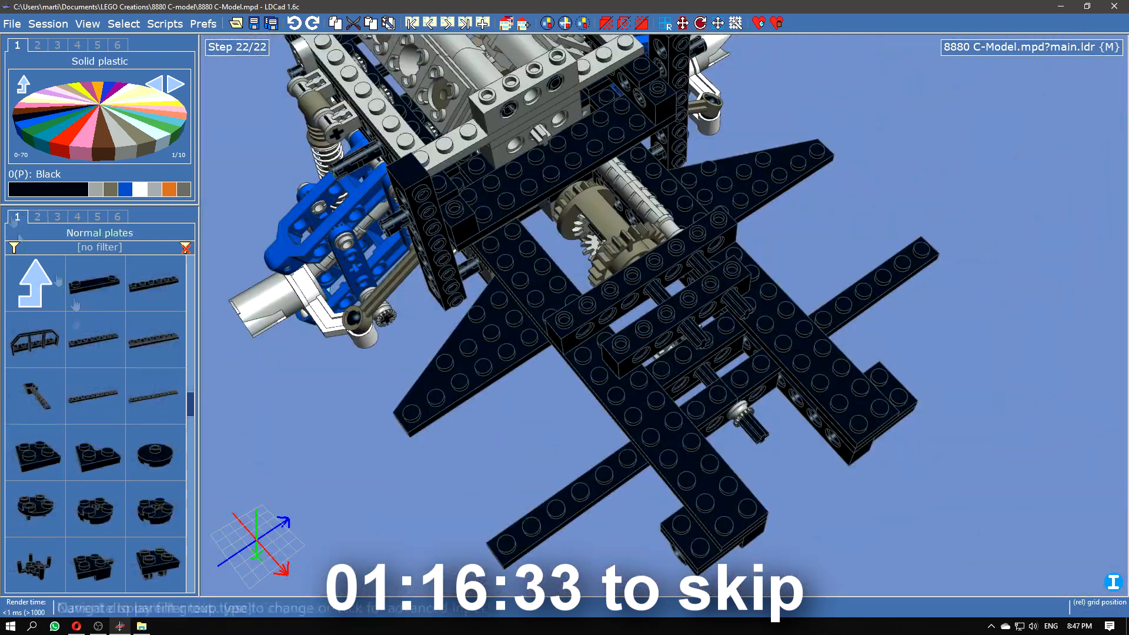
Step: Bridge the two black cross bricks with plates and compare the previous building step with the current one
{"action": "scroll", "coordinate": [152, 415], "scroll_direction": "up", "scroll_amount": 1}
{"action": "left_click_drag", "start_coordinate": [36, 340], "coordinate": [661, 247]}
{"action": "left_click_drag", "start_coordinate": [547, 471], "coordinate": [571, 410]}
{"action": "right_click_drag", "start_coordinate": [572, 410], "coordinate": [536, 433]}
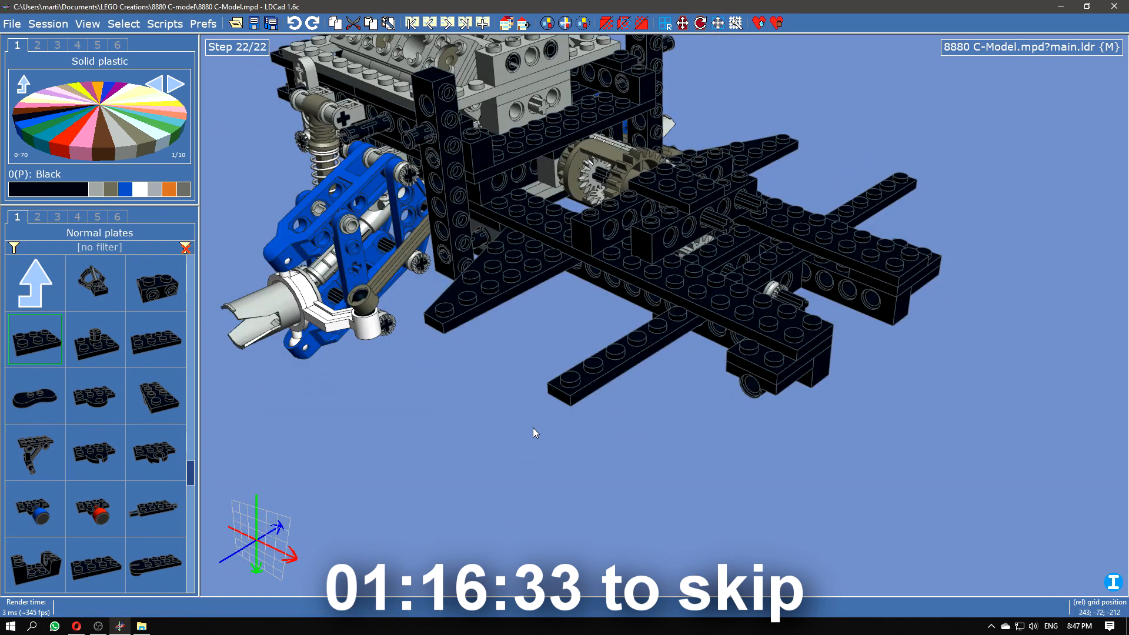
{"action": "scroll", "coordinate": [118, 398], "scroll_direction": "up", "scroll_amount": 5}
{"action": "left_click_drag", "start_coordinate": [35, 453], "coordinate": [690, 170]}
{"action": "left_click", "coordinate": [429, 23]}
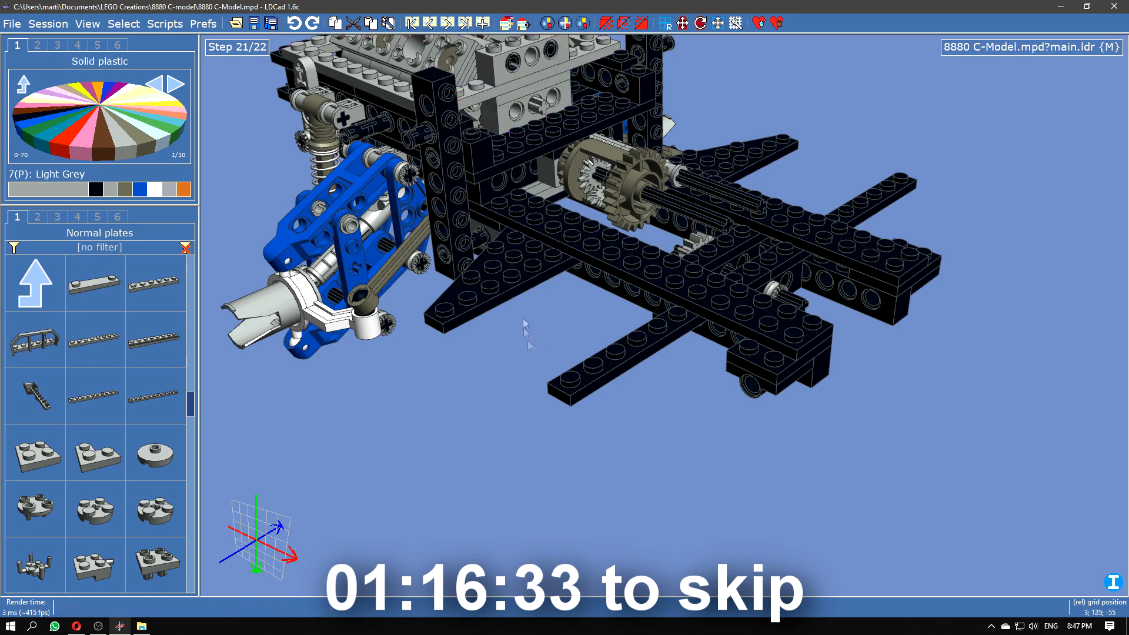
{"action": "left_click", "coordinate": [447, 23]}
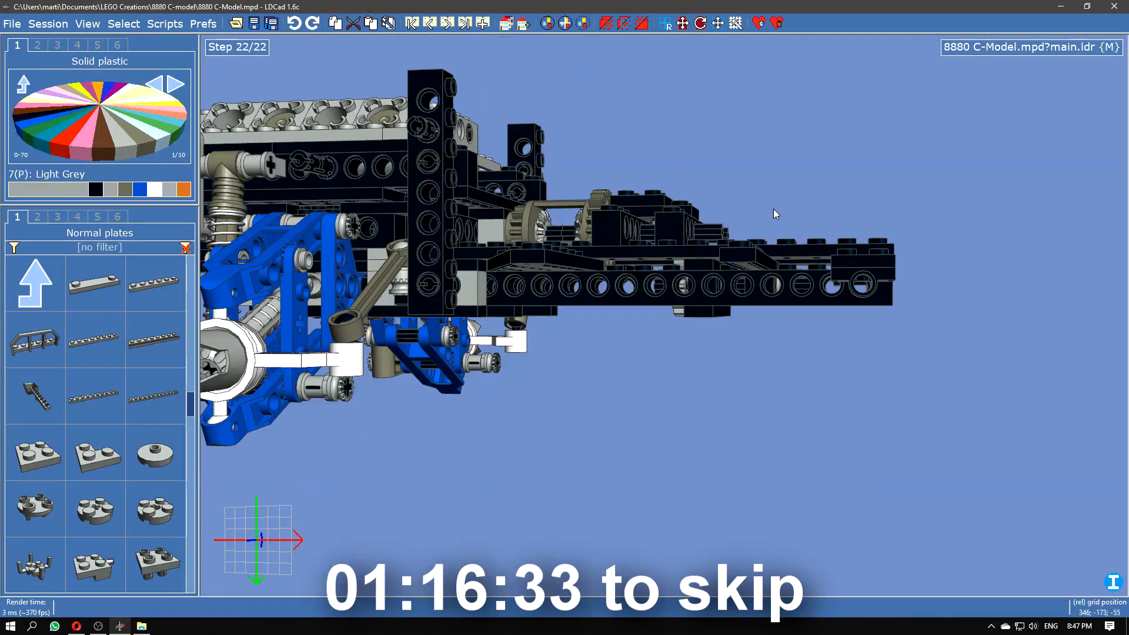
Step: Open the Middle frame submodel, shift its cross plates, bricks and axle along the rails, and return to the main model
{"action": "key", "text": "ctrl+Tab"}
{"action": "left_click_drag", "start_coordinate": [853, 406], "coordinate": [916, 360]}
{"action": "left_click", "coordinate": [680, 338]}
{"action": "left_click", "coordinate": [751, 346], "text": "ctrl"}
{"action": "left_click", "coordinate": [768, 375], "text": "ctrl"}
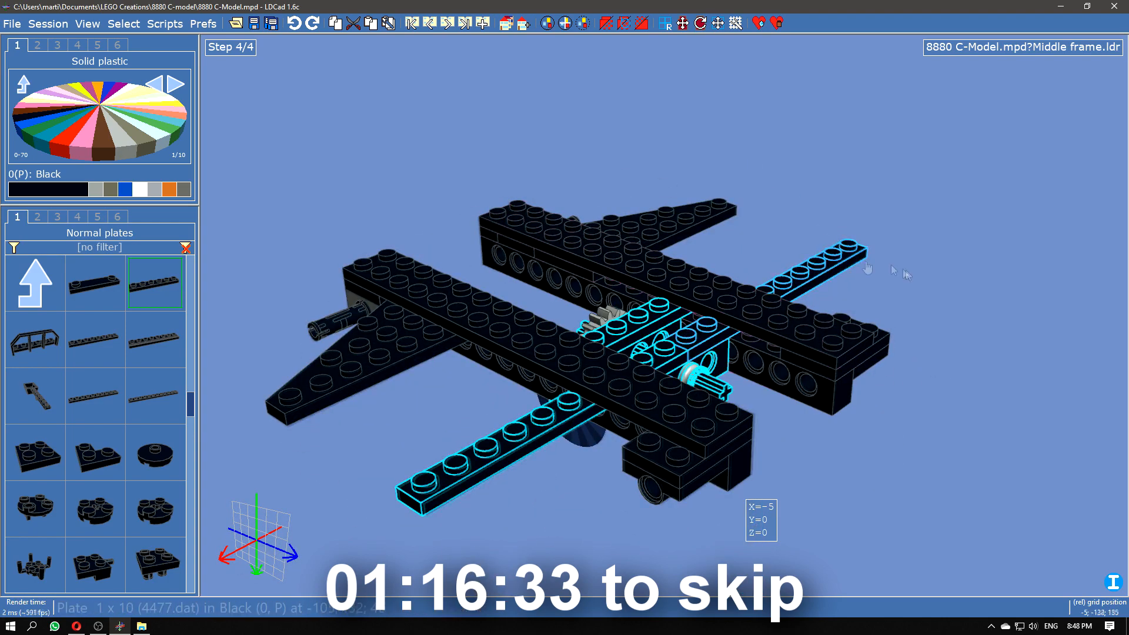
{"action": "left_click_drag", "start_coordinate": [891, 265], "coordinate": [929, 329]}
{"action": "left_click_drag", "start_coordinate": [644, 410], "coordinate": [675, 411]}
{"action": "left_click", "coordinate": [883, 400]}
{"action": "left_click_drag", "start_coordinate": [894, 406], "coordinate": [943, 358]}
{"action": "key", "text": "ctrl+Tab"}
{"action": "left_click_drag", "start_coordinate": [835, 377], "coordinate": [817, 447]}
Step: Append a building step and place a light grey gear between the cross bricks behind the differential
{"action": "left_click", "coordinate": [483, 23]}
{"action": "left_click", "coordinate": [78, 216]}
{"action": "left_click", "coordinate": [98, 190]}
{"action": "scroll", "coordinate": [82, 506], "scroll_direction": "down", "scroll_amount": 1}
{"action": "left_click_drag", "start_coordinate": [94, 563], "coordinate": [689, 394]}
Step: Examine the gear's fit in the main model and the crosspieces in the Middle frame submodel
{"action": "scroll", "coordinate": [735, 412], "scroll_direction": "up", "scroll_amount": 3}
{"action": "left_click_drag", "start_coordinate": [824, 236], "coordinate": [788, 259]}
{"action": "scroll", "coordinate": [768, 195], "scroll_direction": "down", "scroll_amount": 2}
{"action": "scroll", "coordinate": [767, 196], "scroll_direction": "down", "scroll_amount": 4}
{"action": "right_click_drag", "start_coordinate": [768, 196], "coordinate": [537, 440]}
{"action": "scroll", "coordinate": [538, 440], "scroll_direction": "up", "scroll_amount": 3}
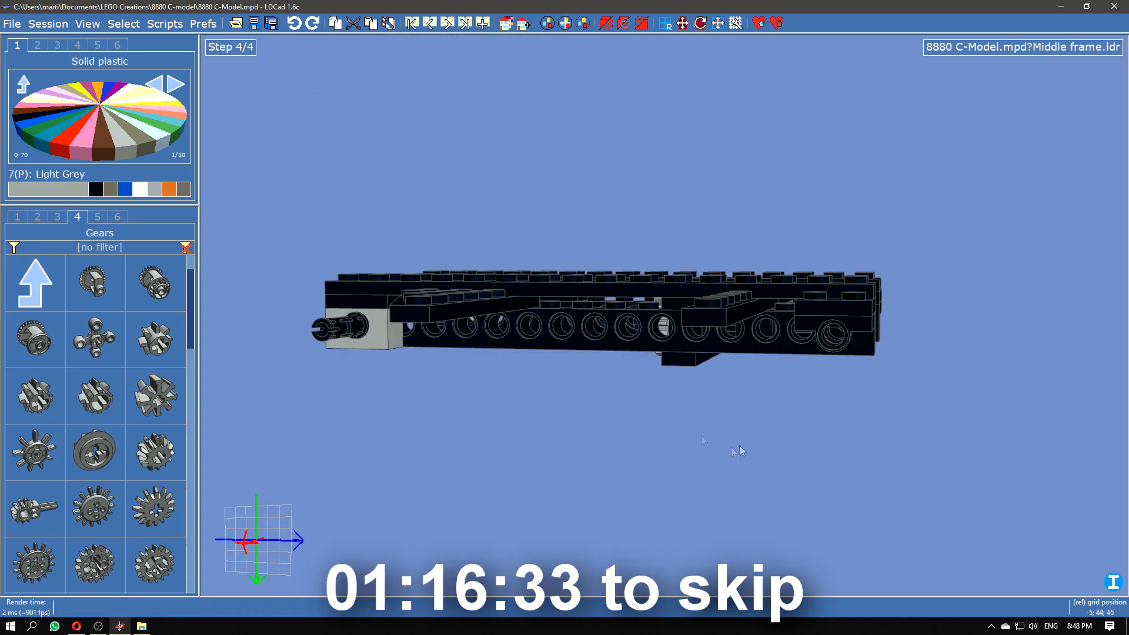
{"action": "right_click_drag", "start_coordinate": [701, 435], "coordinate": [633, 359]}
{"action": "key", "text": "ctrl+Tab"}
{"action": "key", "text": "Escape"}
{"action": "left_click", "coordinate": [447, 23]}
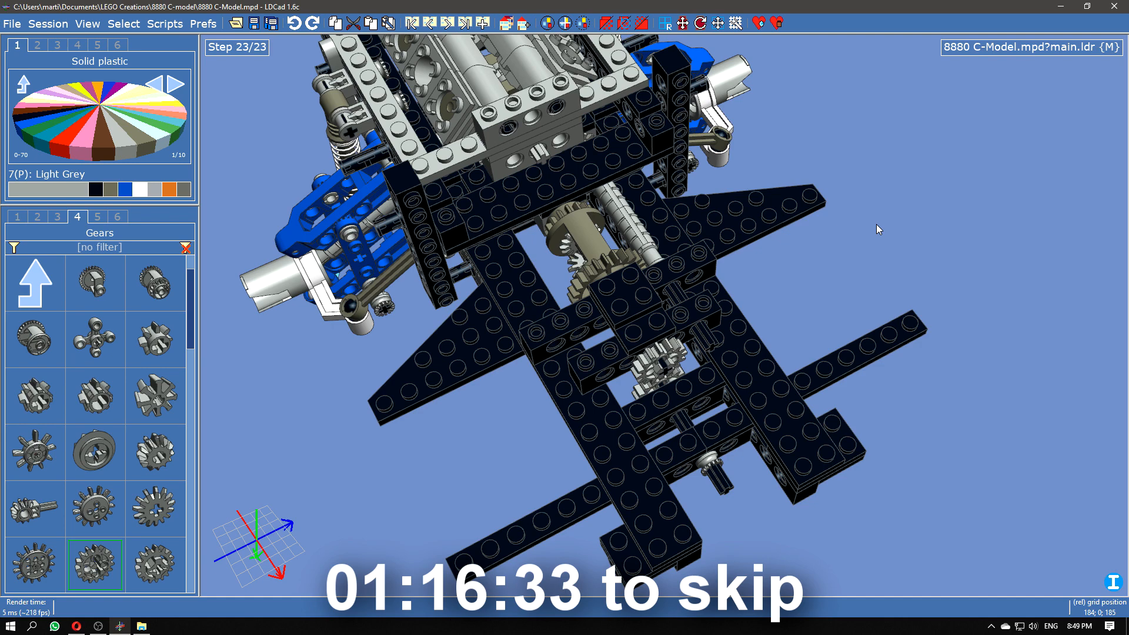
Step: Create a submodel named Diff axle engine and place a short Technic axle at its origin
{"action": "left_click", "coordinate": [524, 23]}
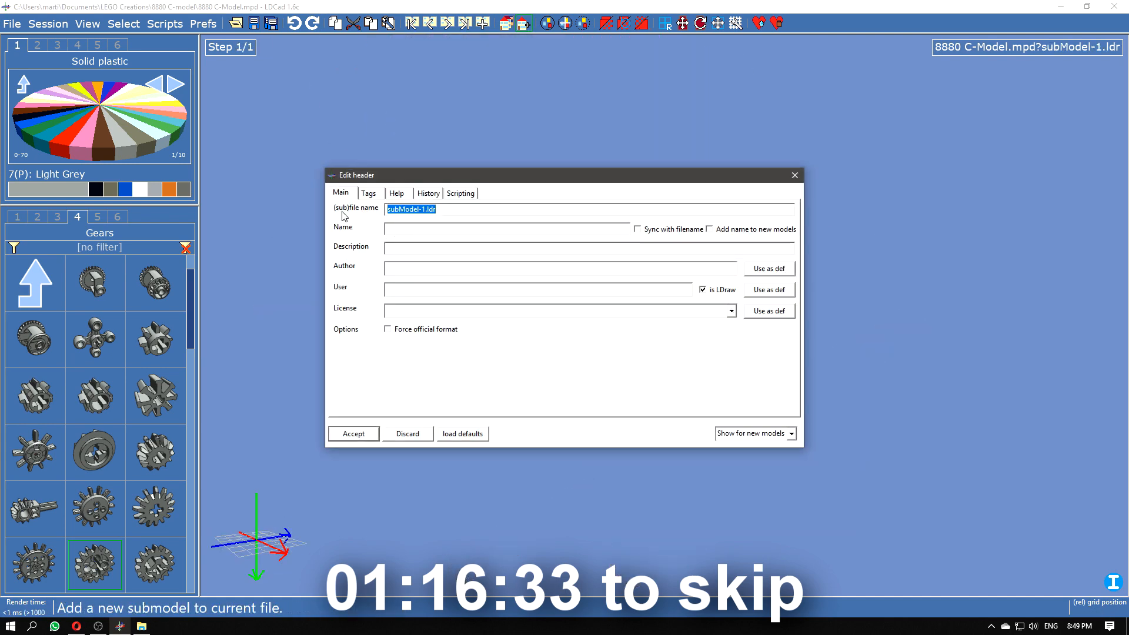
{"action": "type", "text": "Diff axle engine"}
{"action": "key", "text": "Return"}
{"action": "left_click", "coordinate": [37, 217]}
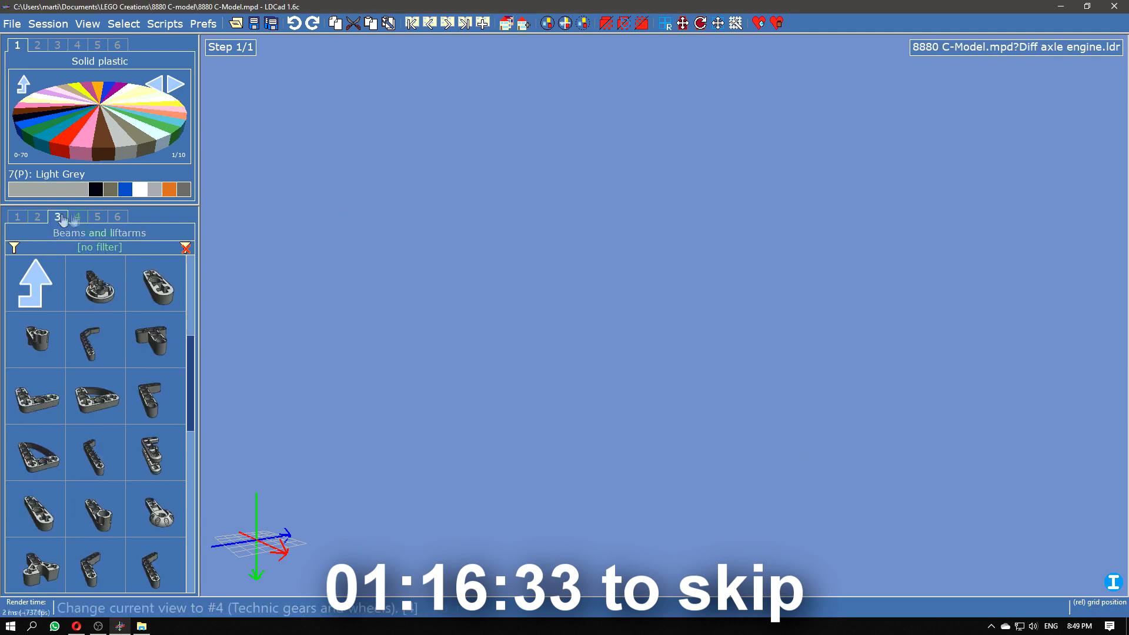
{"action": "left_click_drag", "start_coordinate": [34, 340], "coordinate": [663, 316]}
{"action": "scroll", "coordinate": [157, 352], "scroll_direction": "down", "scroll_amount": 10}
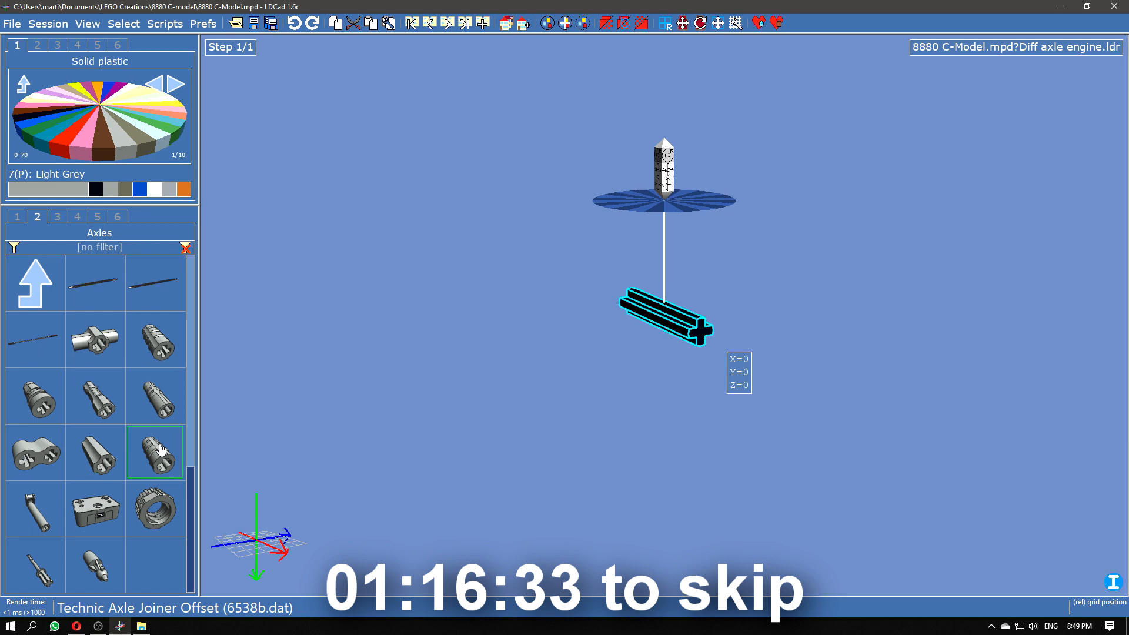
Step: Fit a light grey axle joiner onto each end of the short axle, leaving the axle's middle exposed
{"action": "left_click", "coordinate": [174, 462]}
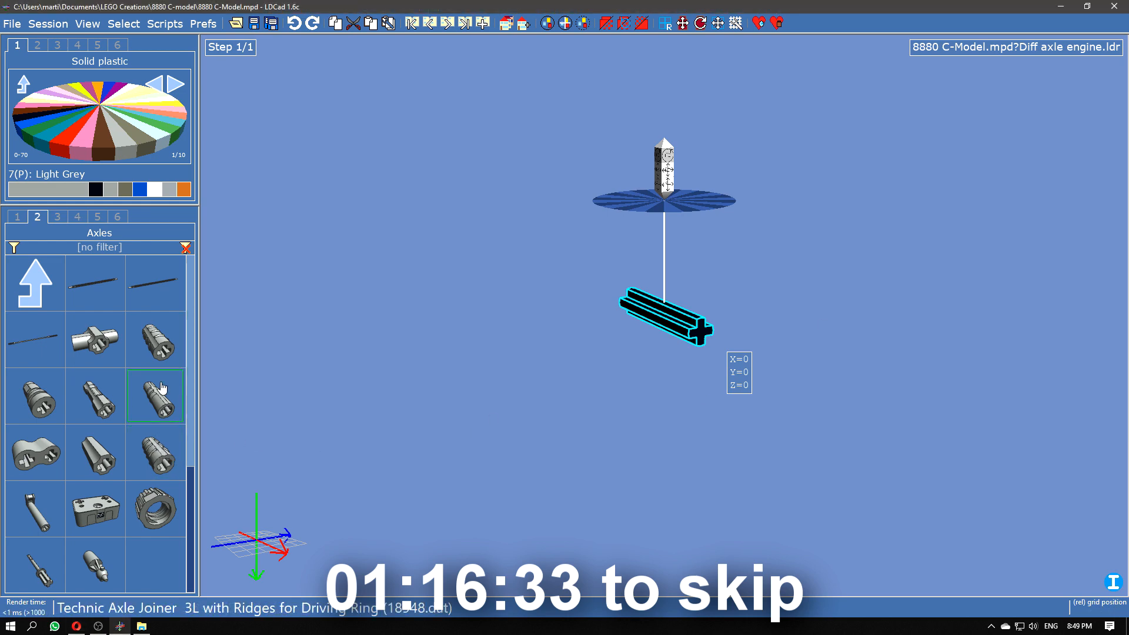
{"action": "left_click_drag", "start_coordinate": [167, 351], "coordinate": [718, 330]}
{"action": "left_click_drag", "start_coordinate": [594, 412], "coordinate": [686, 461]}
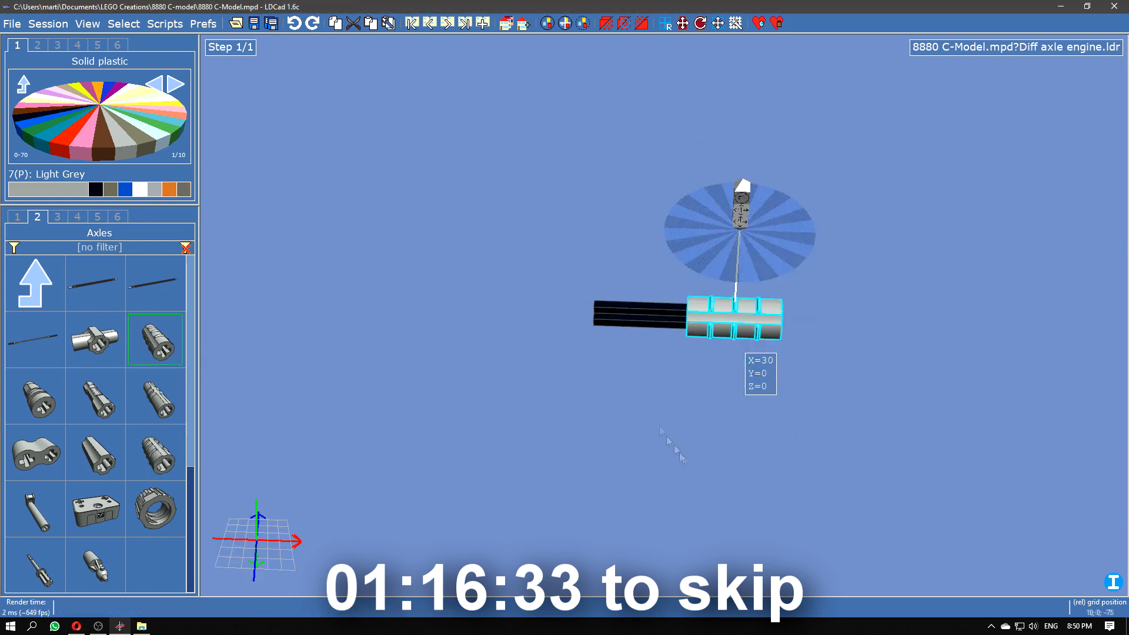
{"action": "left_click_drag", "start_coordinate": [735, 320], "coordinate": [615, 336], "text": "ctrl"}
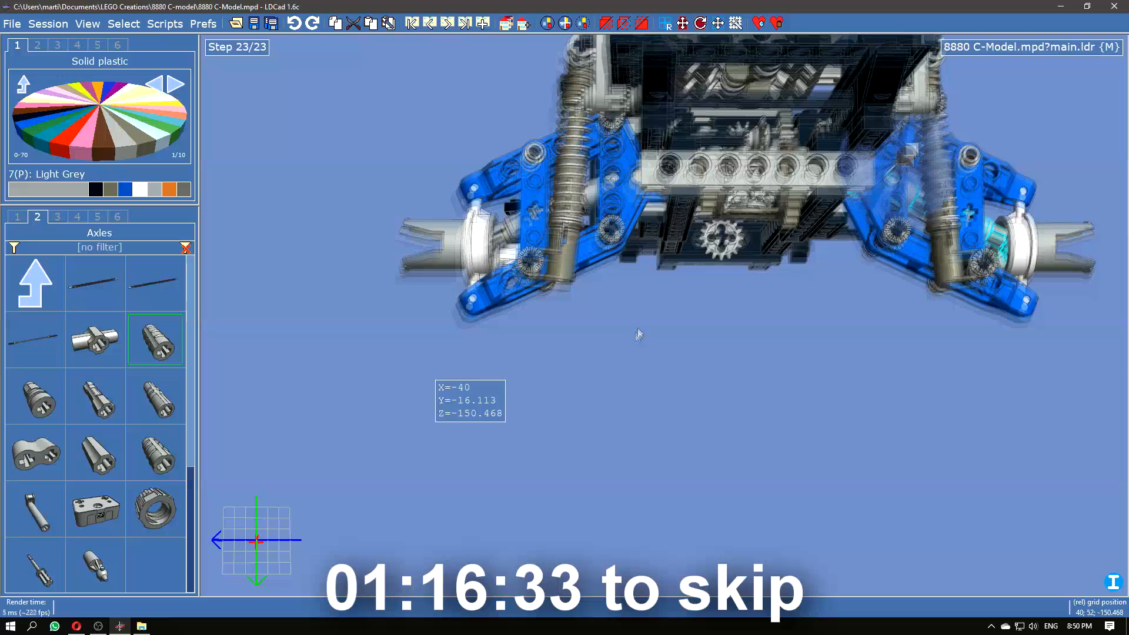
Step: Extend the Diff axle engine submodel with a copy of the black axle in one outer joiner and a light grey gear
{"action": "left_click_drag", "start_coordinate": [638, 334], "coordinate": [452, 416]}
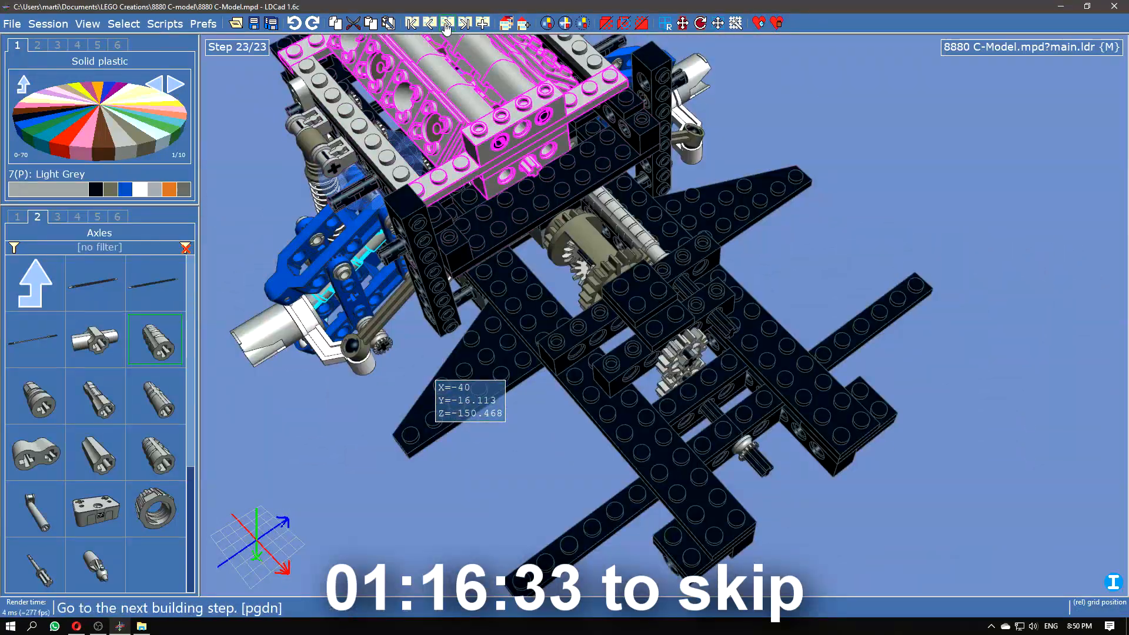
{"action": "left_click", "coordinate": [118, 217]}
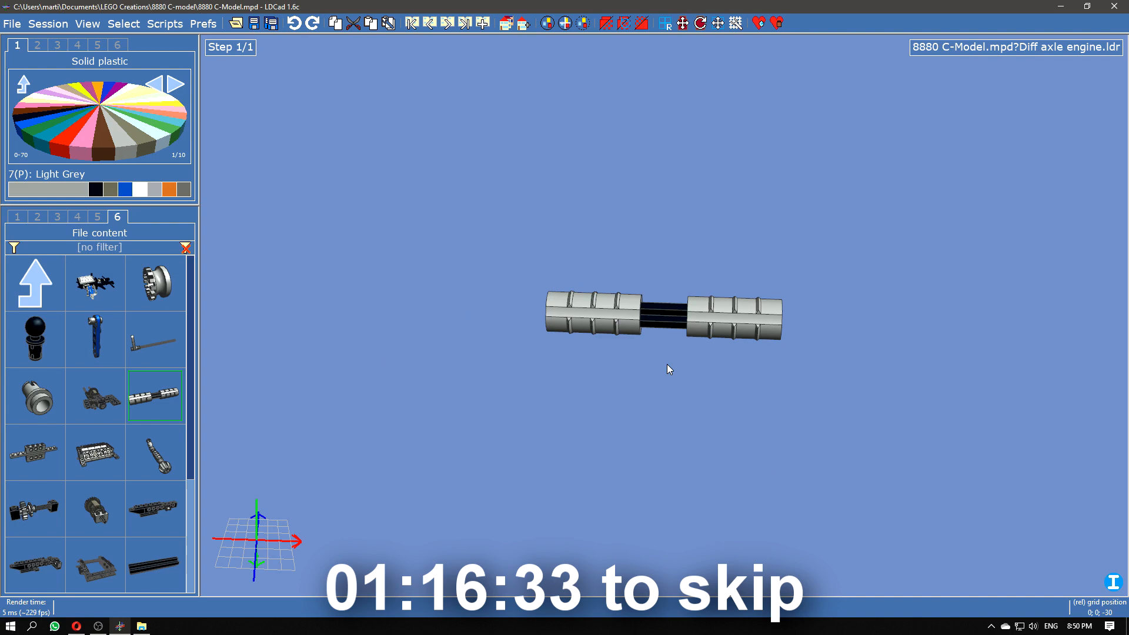
{"action": "left_click", "coordinate": [37, 216]}
{"action": "left_click_drag", "start_coordinate": [677, 331], "coordinate": [817, 336], "text": "ctrl"}
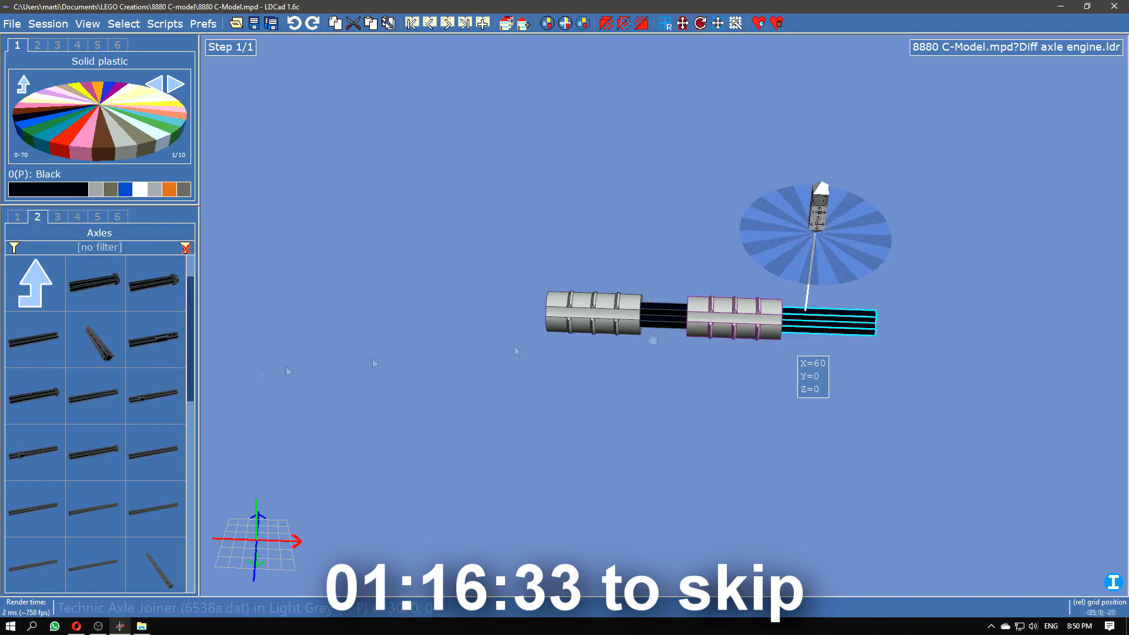
{"action": "left_click", "coordinate": [47, 265]}
{"action": "left_click", "coordinate": [154, 363]}
{"action": "left_click", "coordinate": [95, 188]}
{"action": "left_click_drag", "start_coordinate": [155, 396], "coordinate": [810, 317]}
{"action": "left_click", "coordinate": [820, 448]}
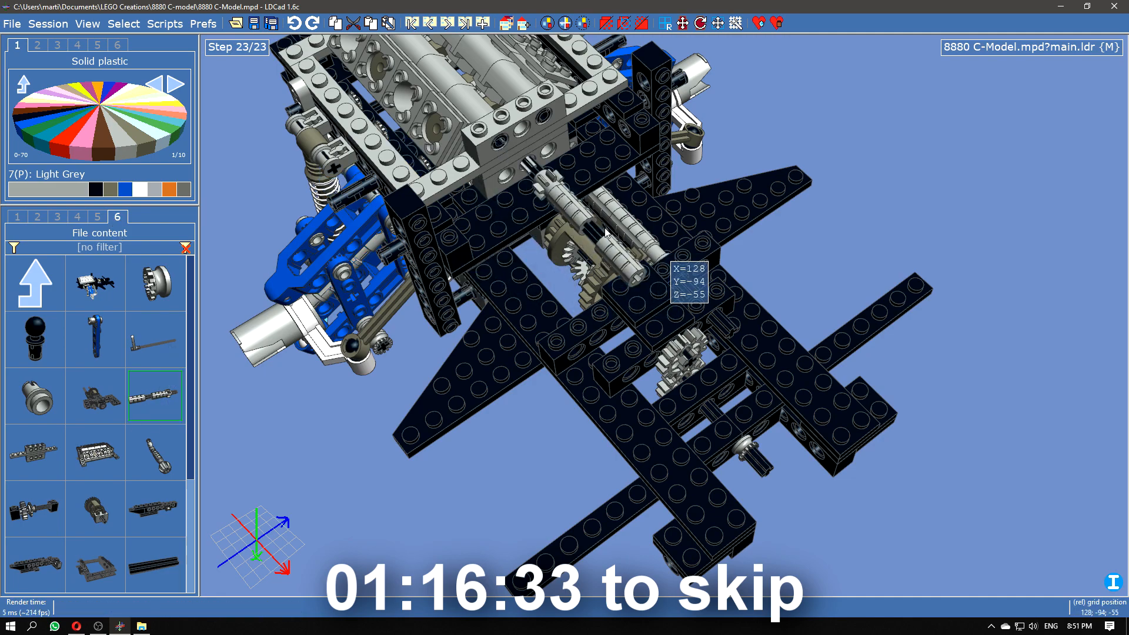
Step: Position the Diff axle engine assembly behind the engine in the main model and place a black 1 x 2 Technic brick at its end
{"action": "left_click_drag", "start_coordinate": [606, 232], "coordinate": [562, 215]}
{"action": "middle_click_drag", "start_coordinate": [562, 215], "coordinate": [588, 259]}
{"action": "scroll", "coordinate": [613, 280], "scroll_direction": "up", "scroll_amount": 2}
{"action": "left_click", "coordinate": [37, 218]}
{"action": "left_click", "coordinate": [57, 217]}
{"action": "left_click", "coordinate": [96, 189]}
{"action": "left_click_drag", "start_coordinate": [155, 339], "coordinate": [662, 198]}
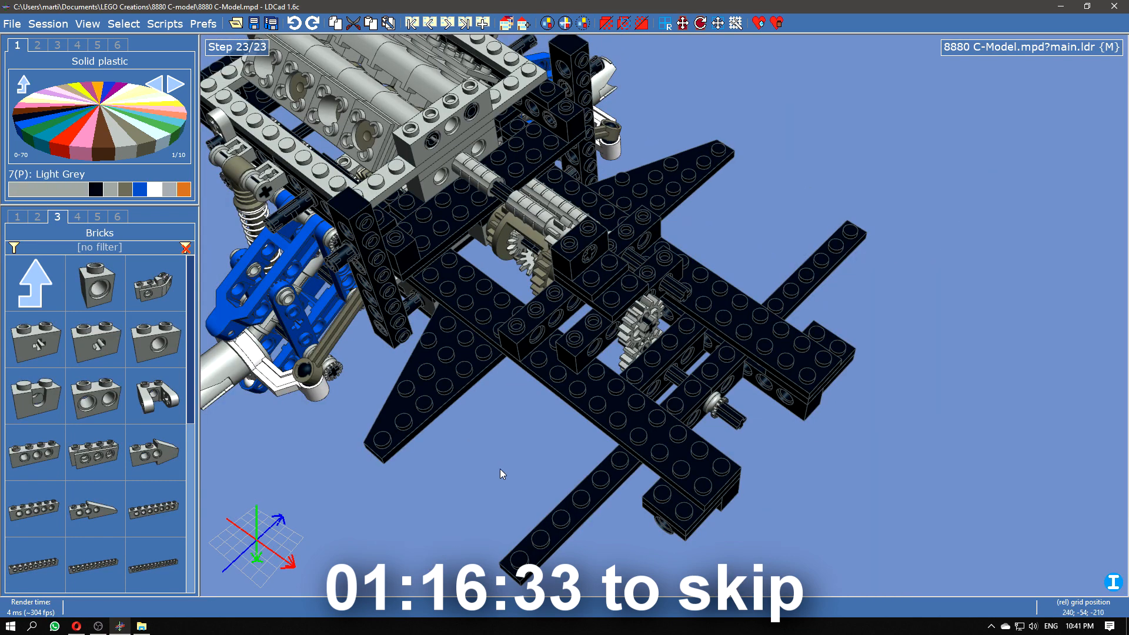
Step: Create a new submodel named Right frame
{"action": "left_click", "coordinate": [524, 23]}
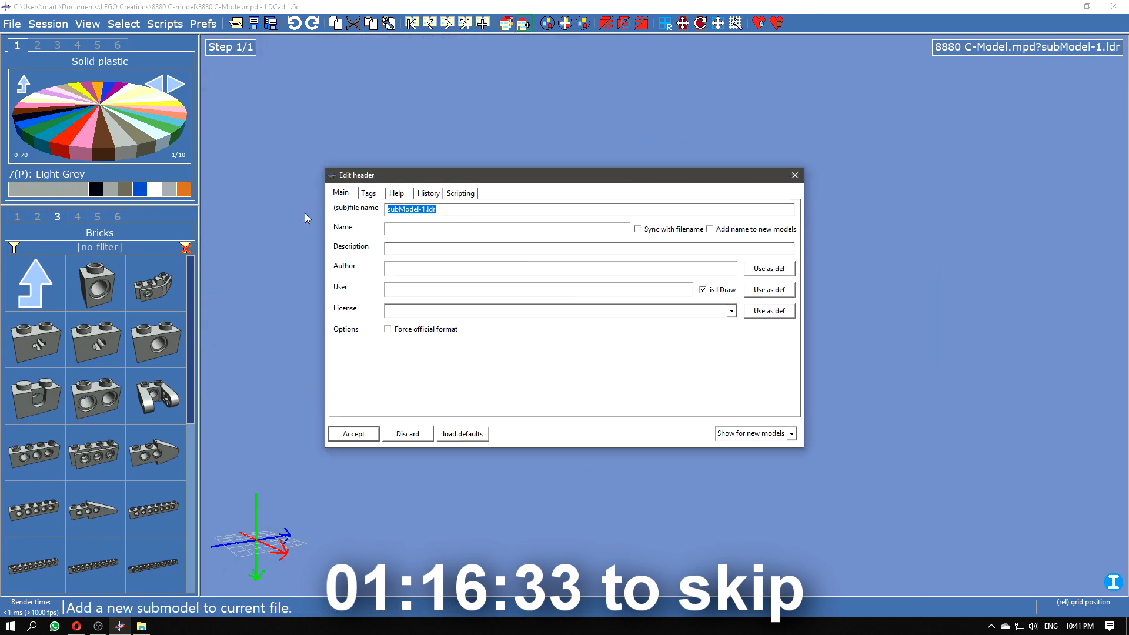
{"action": "type", "text": "Right frame r"}
{"action": "key", "text": "BackSpace"}
{"action": "key", "text": "BackSpace"}
{"action": "key", "text": "Return"}
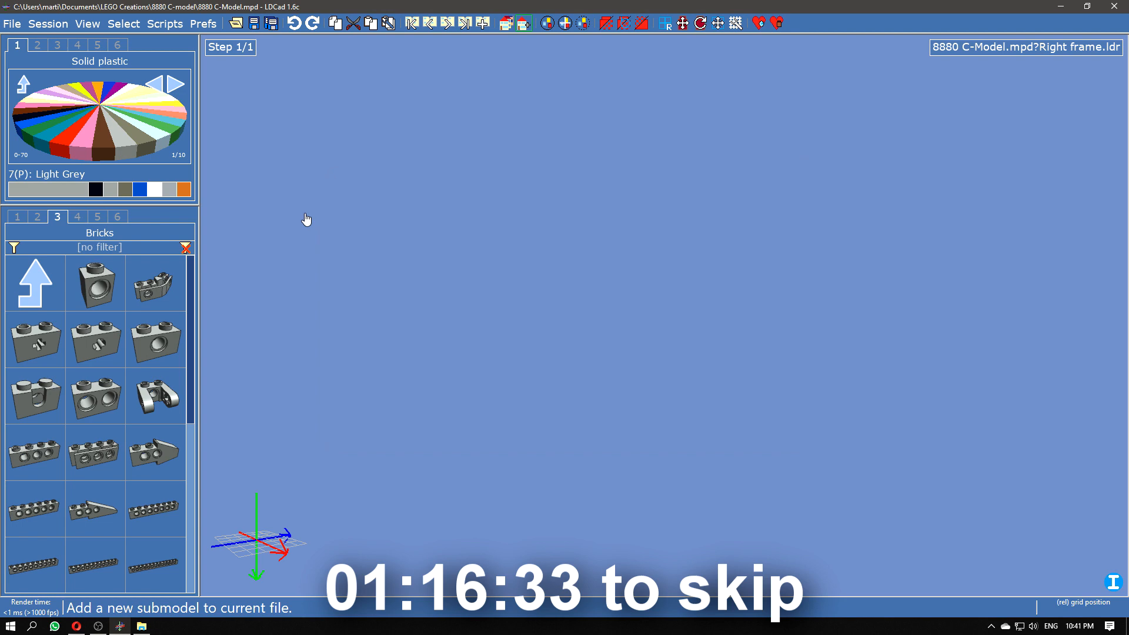
Step: Place a black 1 x 10 plate at the origin of the Right frame submodel
{"action": "left_click", "coordinate": [17, 216]}
{"action": "left_click", "coordinate": [95, 189]}
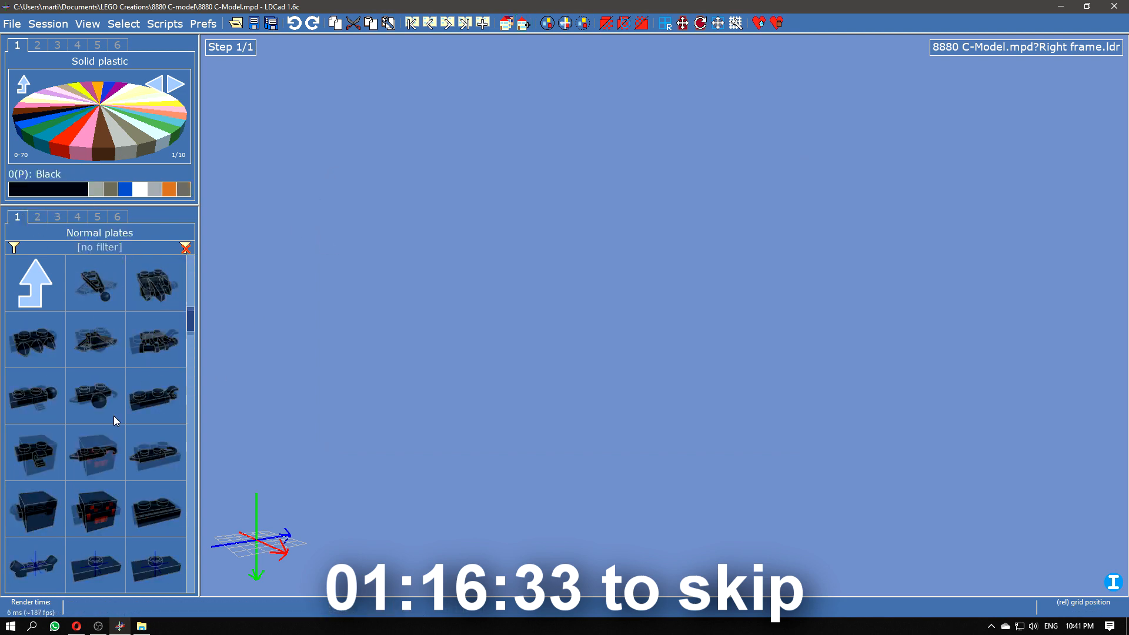
{"action": "left_click_drag", "start_coordinate": [95, 452], "coordinate": [653, 320]}
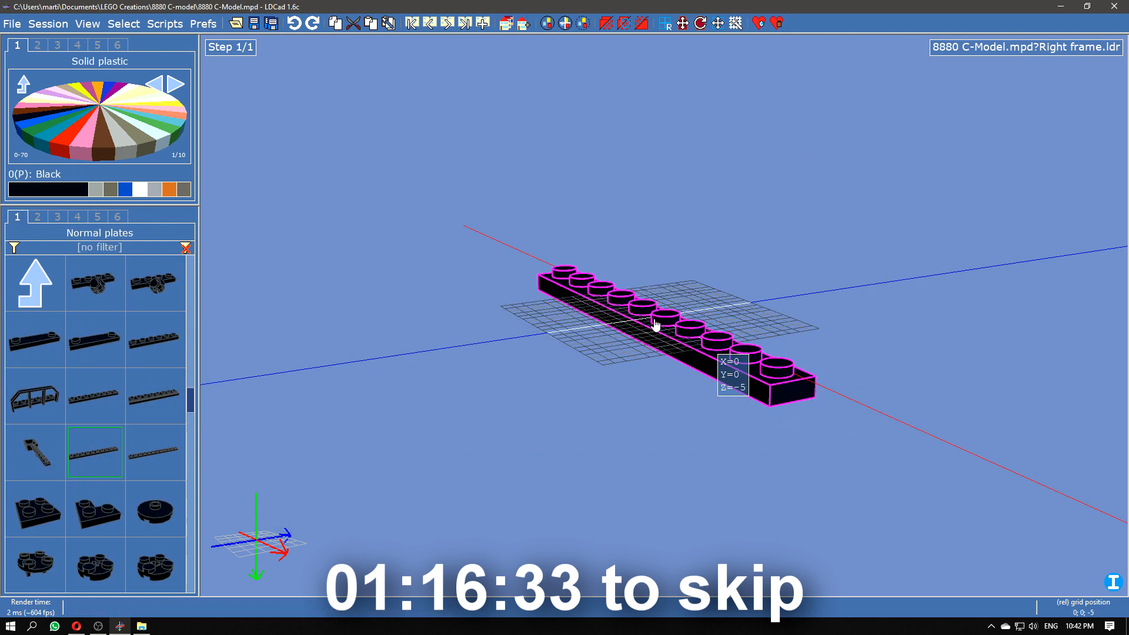
Step: Place a large black wing plate parallel to the 1 x 10 plate, a few studs away
{"action": "left_click", "coordinate": [35, 282]}
{"action": "left_click", "coordinate": [112, 451]}
{"action": "scroll", "coordinate": [110, 479], "scroll_direction": "down", "scroll_amount": 8}
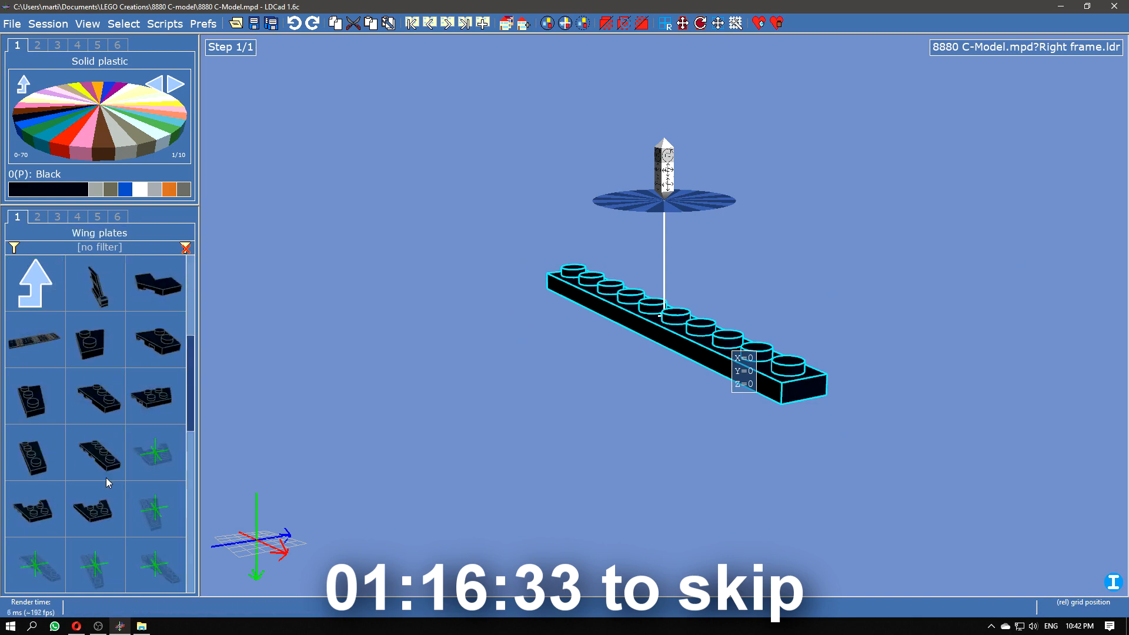
{"action": "left_click_drag", "start_coordinate": [104, 555], "coordinate": [397, 401]}
{"action": "left_click_drag", "start_coordinate": [553, 283], "coordinate": [459, 423]}
{"action": "left_click_drag", "start_coordinate": [327, 307], "coordinate": [285, 220]}
{"action": "left_click", "coordinate": [463, 394]}
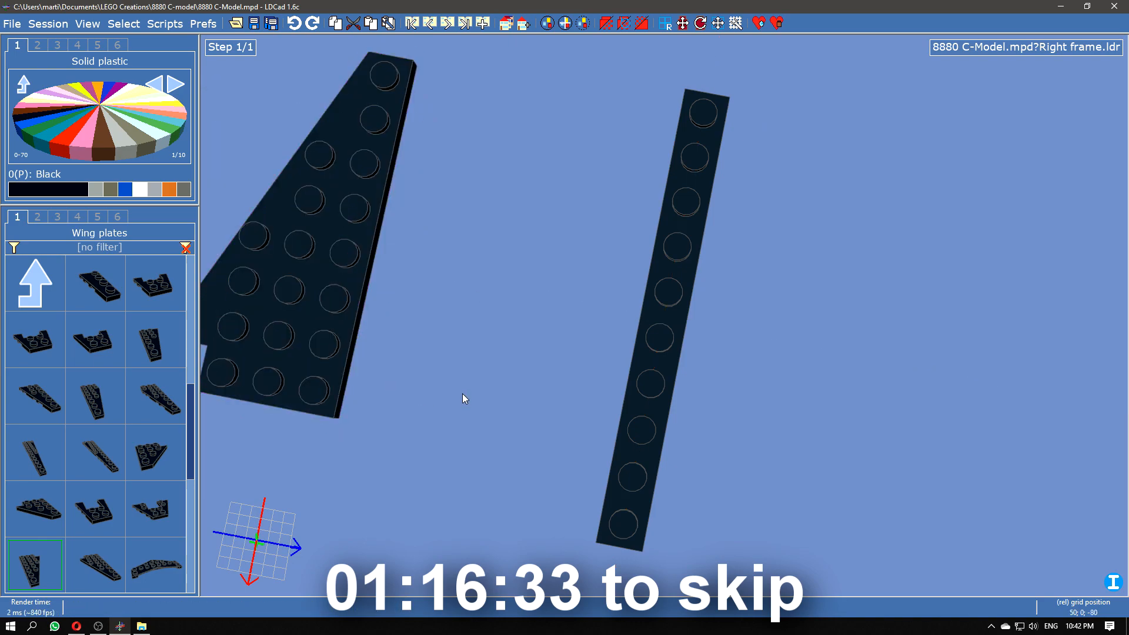
Step: Lay two parallel black 1 x 12 Technic bricks across the 1 x 10 plate and the wing plate
{"action": "left_click", "coordinate": [58, 217]}
{"action": "left_click_drag", "start_coordinate": [95, 565], "coordinate": [588, 120]}
{"action": "right_click_drag", "start_coordinate": [580, 318], "coordinate": [663, 271]}
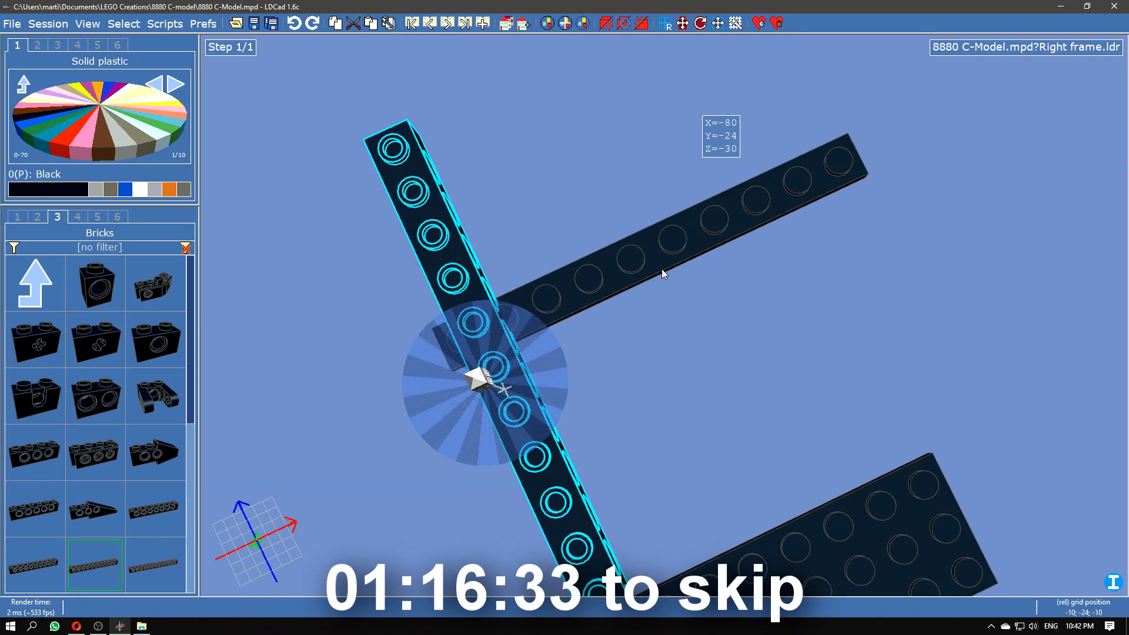
{"action": "left_click_drag", "start_coordinate": [623, 281], "coordinate": [691, 221]}
{"action": "right_click_drag", "start_coordinate": [585, 293], "coordinate": [706, 484]}
{"action": "left_click_drag", "start_coordinate": [706, 484], "coordinate": [736, 383], "text": "ctrl"}
{"action": "right_click_drag", "start_coordinate": [736, 383], "coordinate": [412, 259]}
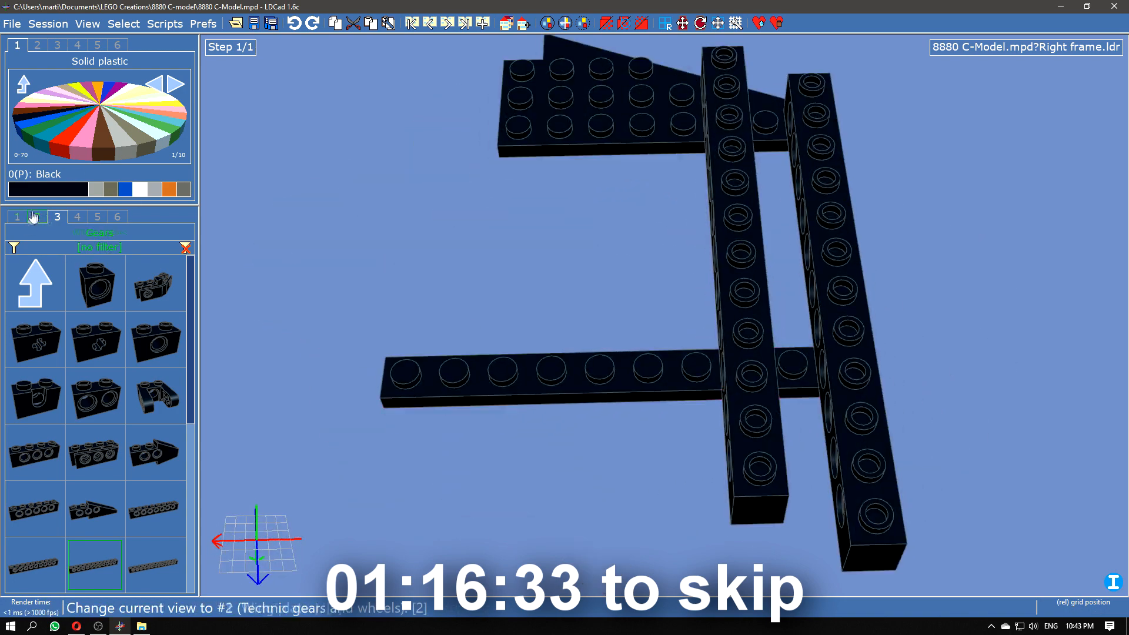
Step: Insert a black connector pin into the end hole of the outer 1 x 12 brick and append a building step
{"action": "left_click", "coordinate": [17, 217]}
{"action": "left_click", "coordinate": [36, 283]}
{"action": "left_click", "coordinate": [150, 347]}
{"action": "left_click", "coordinate": [133, 429]}
{"action": "scroll", "coordinate": [133, 427], "scroll_direction": "down", "scroll_amount": 18}
{"action": "left_click_drag", "start_coordinate": [103, 507], "coordinate": [909, 511]}
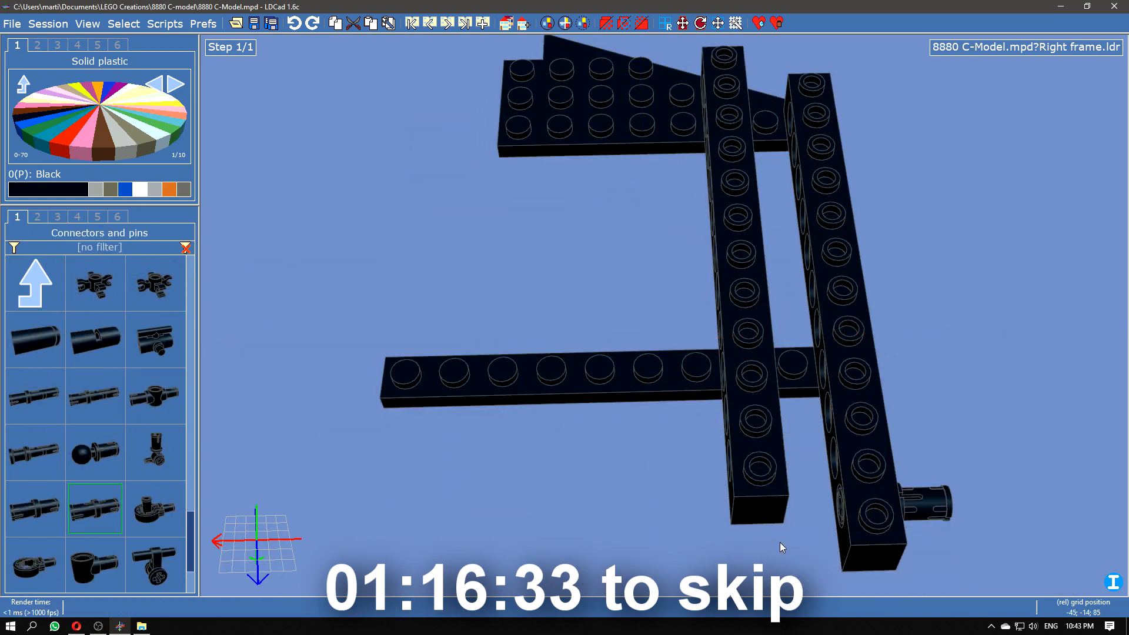
{"action": "right_click_drag", "start_coordinate": [781, 545], "coordinate": [492, 58]}
{"action": "left_click", "coordinate": [483, 24]}
{"action": "middle_click_drag", "start_coordinate": [587, 296], "coordinate": [520, 322]}
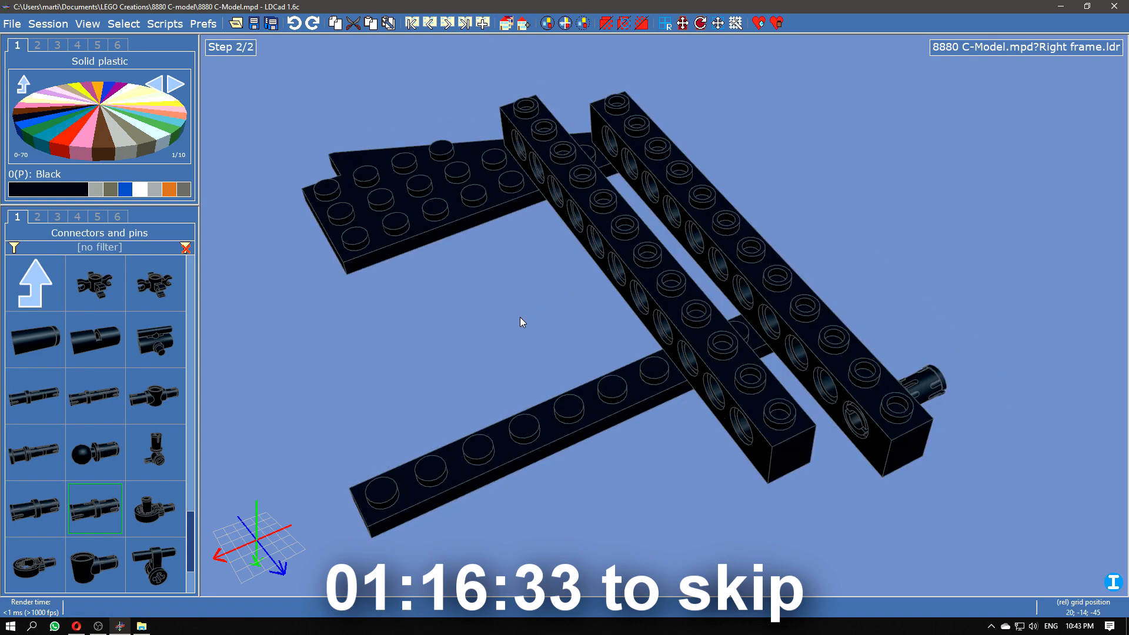
Step: Add black 1 x 3 plates on the beams' near ends and a 1 x 4 plate on the outer beam's far end
{"action": "left_click", "coordinate": [18, 215]}
{"action": "left_click", "coordinate": [101, 289]}
{"action": "left_click", "coordinate": [109, 305]}
{"action": "scroll", "coordinate": [131, 391], "scroll_direction": "down", "scroll_amount": 12}
{"action": "left_click_drag", "start_coordinate": [154, 341], "coordinate": [751, 357]}
{"action": "left_click_drag", "start_coordinate": [176, 462], "coordinate": [645, 162]}
{"action": "right_click_drag", "start_coordinate": [646, 162], "coordinate": [929, 489]}
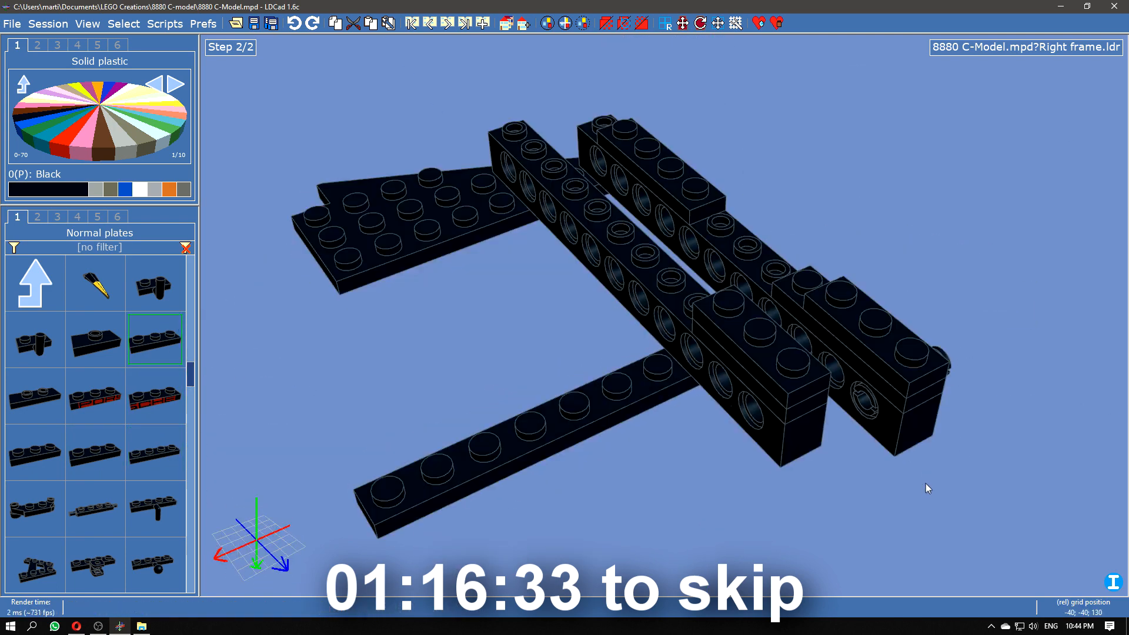
Step: Create a submodel named Right frame bit and place a black 1 x 6 Technic brick near its origin
{"action": "left_click", "coordinate": [523, 23]}
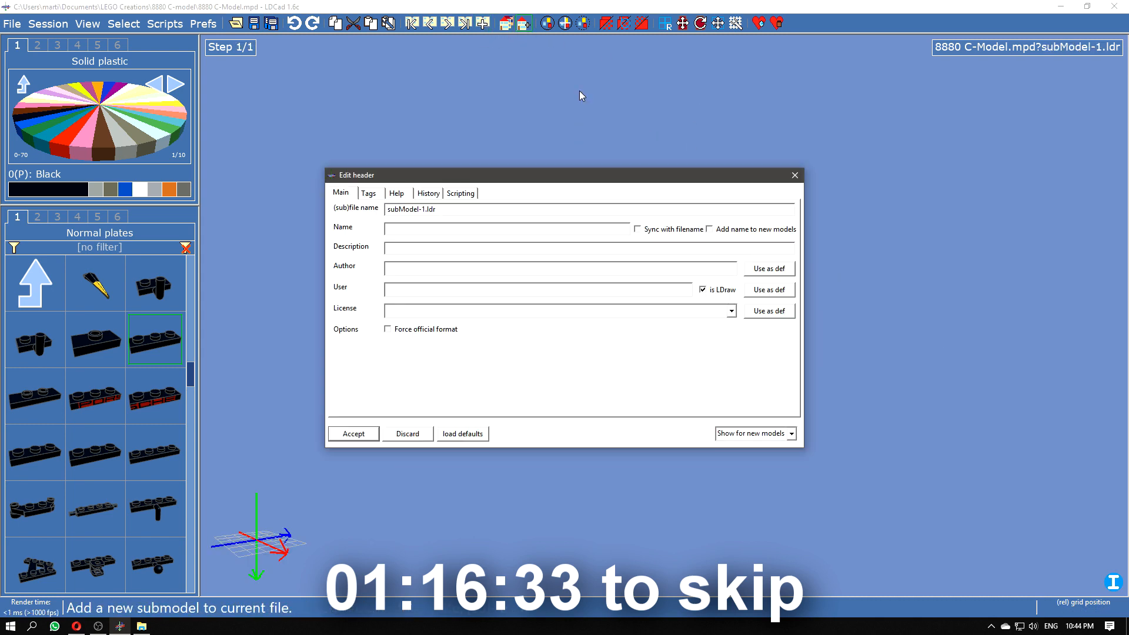
{"action": "type", "text": "Right frame bit"}
{"action": "key", "text": "Return"}
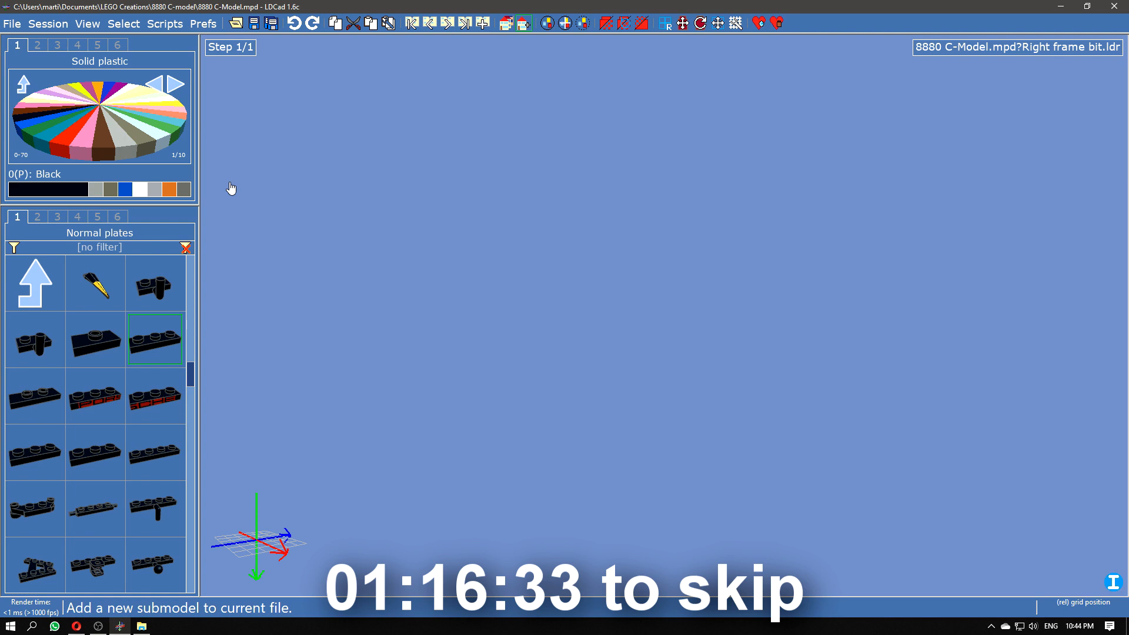
{"action": "left_click", "coordinate": [57, 217]}
{"action": "left_click_drag", "start_coordinate": [35, 508], "coordinate": [668, 317]}
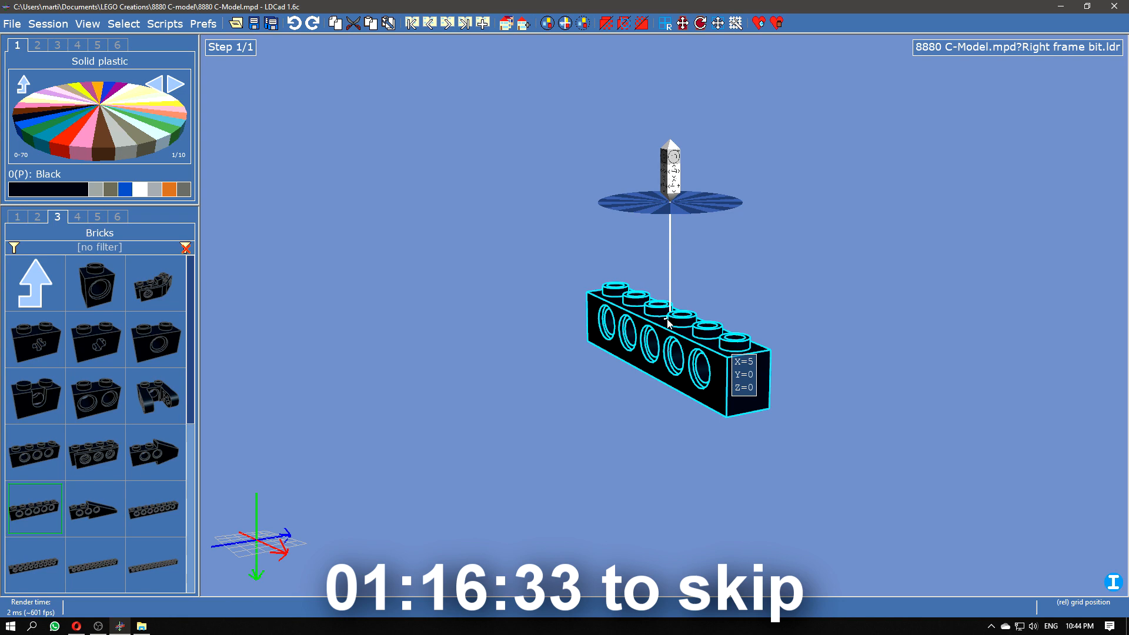
Step: Fit a connecting part to the 1 x 6 brick and attach a black 1 x 4 Technic brick with a copy of it
{"action": "left_click", "coordinate": [37, 217]}
{"action": "scroll", "coordinate": [95, 530], "scroll_direction": "down", "scroll_amount": 5}
{"action": "left_click_drag", "start_coordinate": [94, 565], "coordinate": [586, 298]}
{"action": "left_click", "coordinate": [57, 216]}
{"action": "left_click_drag", "start_coordinate": [35, 452], "coordinate": [668, 274]}
{"action": "left_click_drag", "start_coordinate": [684, 383], "coordinate": [686, 264], "text": "ctrl"}
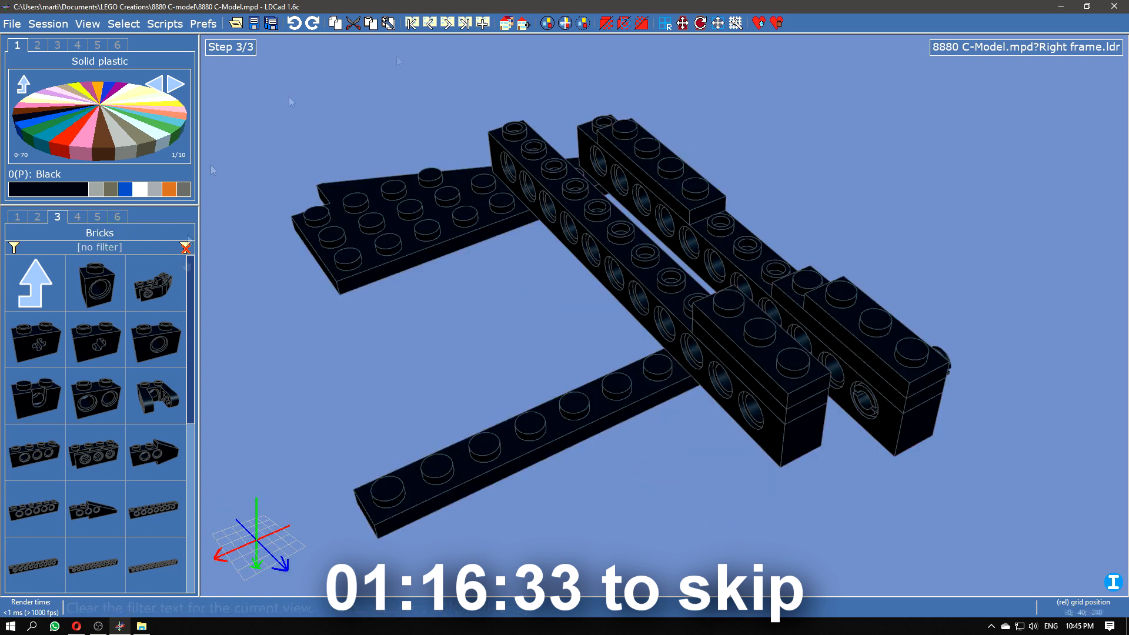
Step: Place a black 1 x 2 Technic brick and another small part at the near beam ends in the Right frame submodel
{"action": "left_click_drag", "start_coordinate": [155, 340], "coordinate": [779, 302]}
{"action": "left_click", "coordinate": [77, 217]}
{"action": "left_click_drag", "start_coordinate": [96, 283], "coordinate": [744, 348]}
Step: Insert the Right frame bit submodel at the near ends of the Right frame beams and adjust its position
{"action": "left_click", "coordinate": [117, 217]}
{"action": "scroll", "coordinate": [35, 540], "scroll_direction": "down", "scroll_amount": 4}
{"action": "left_click_drag", "start_coordinate": [155, 453], "coordinate": [921, 324]}
{"action": "key", "text": "Return"}
{"action": "left_click", "coordinate": [543, 433]}
{"action": "left_click_drag", "start_coordinate": [874, 377], "coordinate": [877, 426]}
{"action": "left_click", "coordinate": [429, 23]}
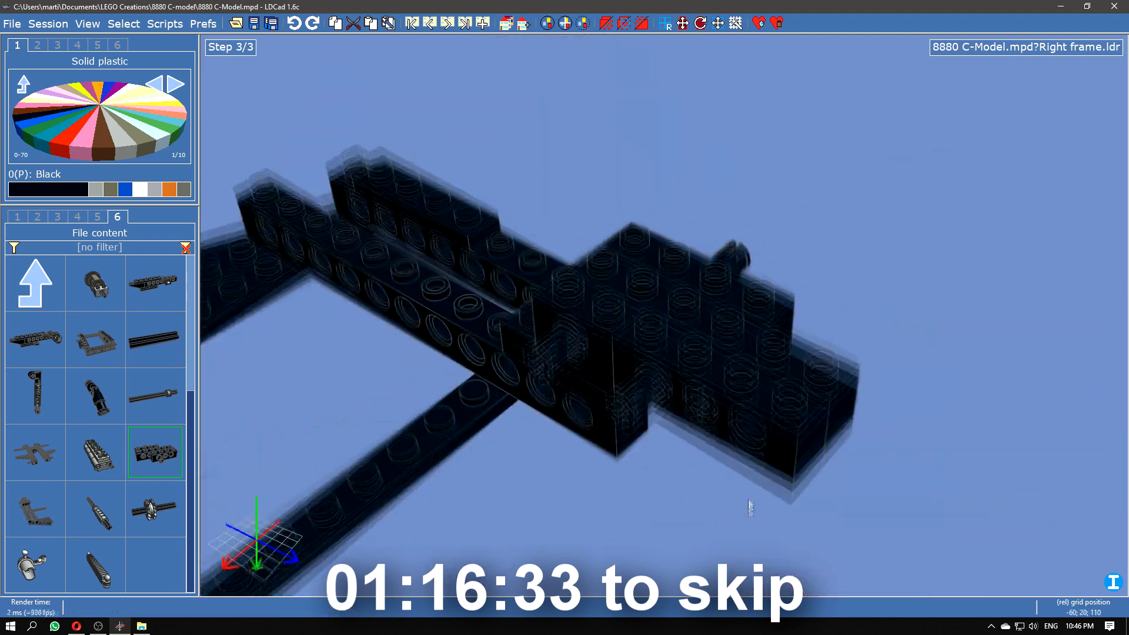
{"action": "left_click", "coordinate": [447, 24]}
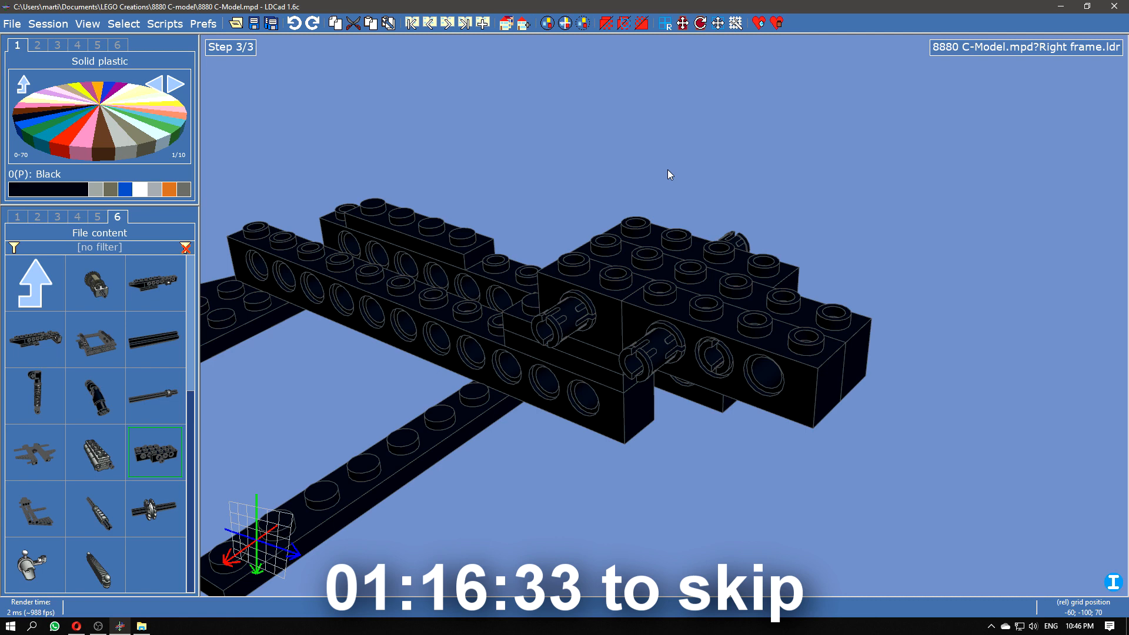
Step: Append a building step and mount a blue triangular liftarm on the two pins protruding from the frame
{"action": "left_click", "coordinate": [483, 23]}
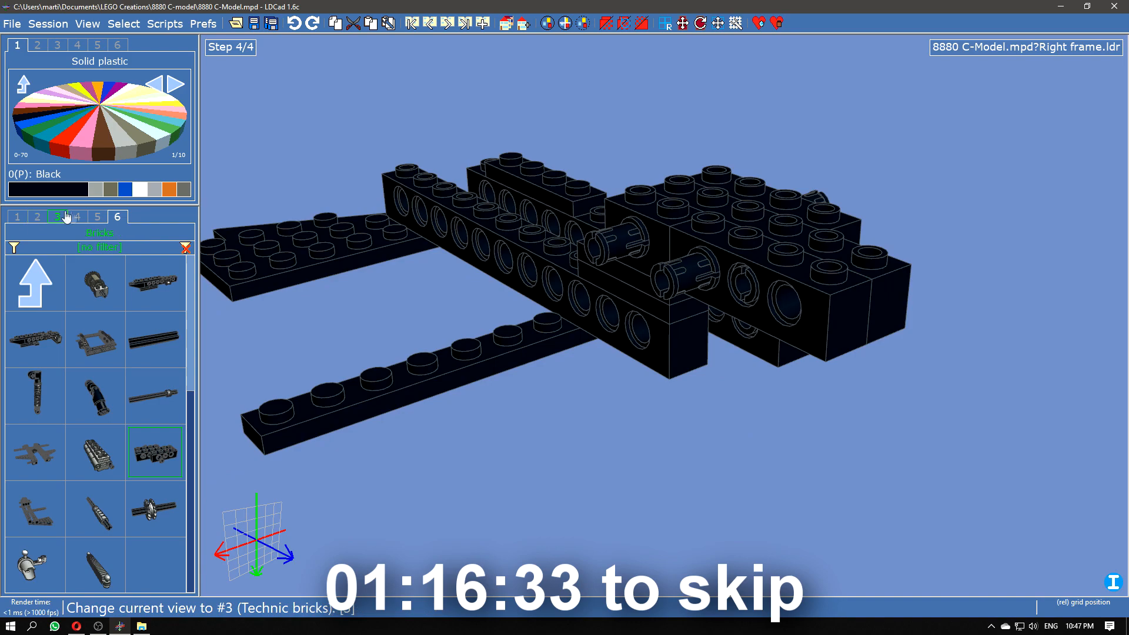
{"action": "left_click", "coordinate": [36, 282]}
{"action": "left_click", "coordinate": [106, 344]}
{"action": "left_click_drag", "start_coordinate": [112, 444], "coordinate": [637, 406]}
{"action": "right_click_drag", "start_coordinate": [637, 406], "coordinate": [666, 411]}
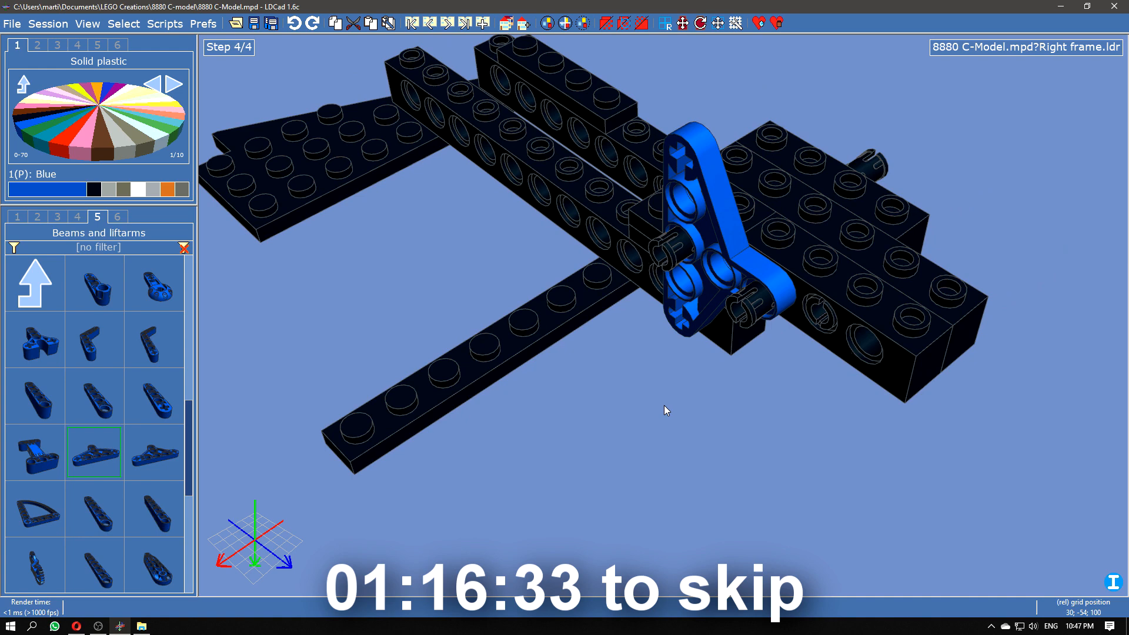
Step: Create a new submodel named Rear suspension right
{"action": "left_click", "coordinate": [523, 26]}
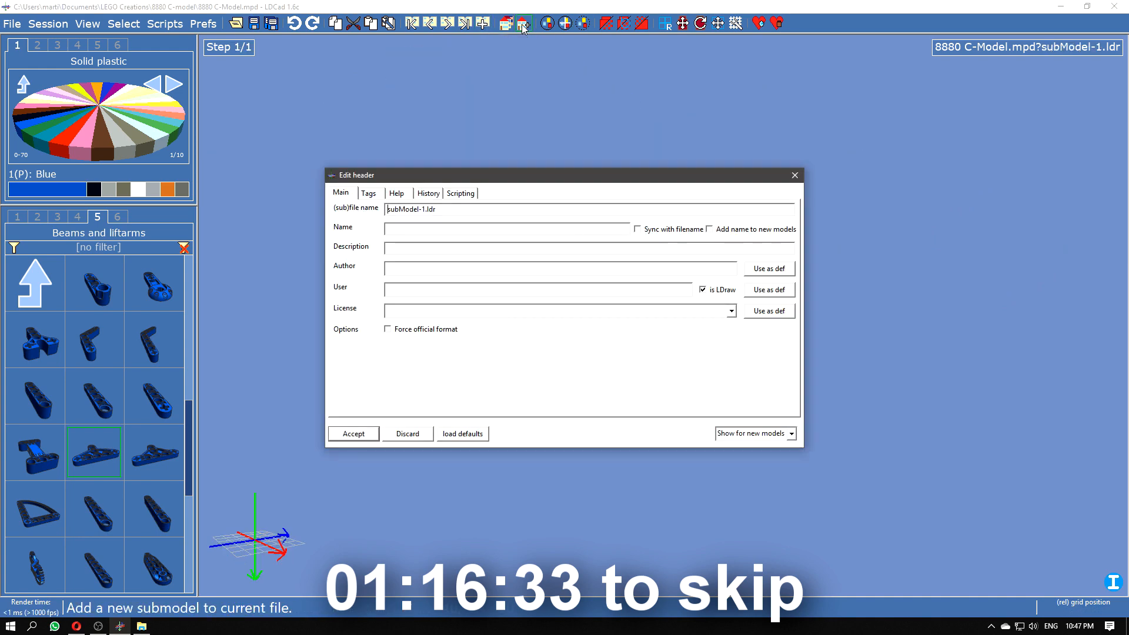
{"action": "type", "text": "Rear suspension right"}
{"action": "key", "text": "Return"}
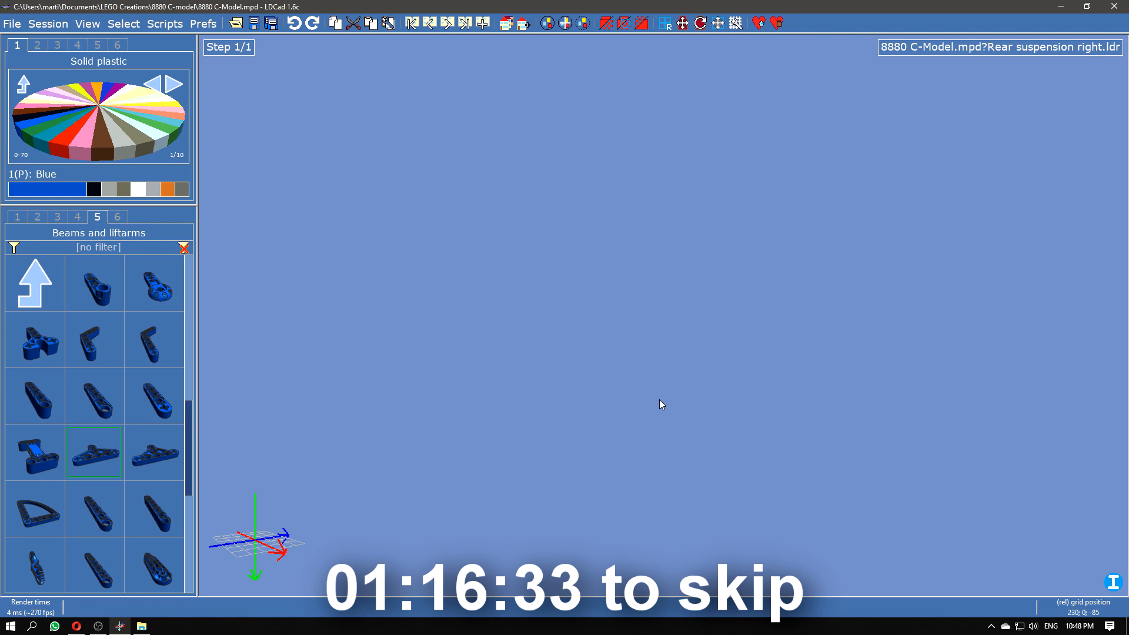
Step: Place a small black plate at the origin and a black 1 x 6 plate overlapping its top
{"action": "left_click", "coordinate": [17, 217]}
{"action": "left_click", "coordinate": [94, 189]}
{"action": "left_click_drag", "start_coordinate": [36, 395], "coordinate": [661, 320]}
{"action": "scroll", "coordinate": [99, 379], "scroll_direction": "up", "scroll_amount": 1}
{"action": "left_click_drag", "start_coordinate": [152, 395], "coordinate": [626, 270]}
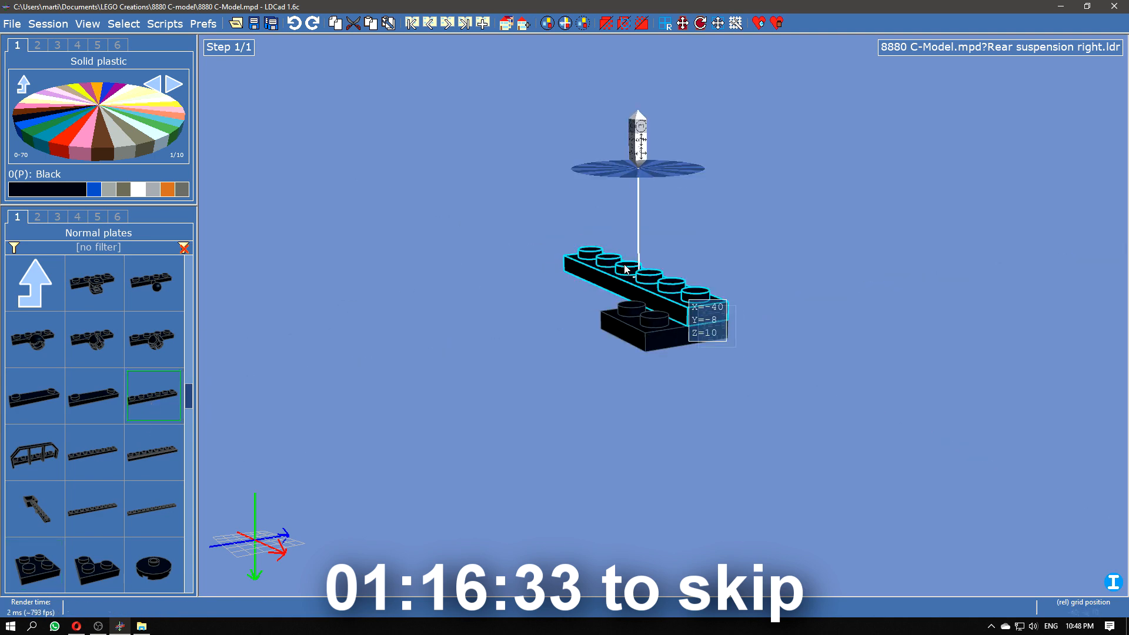
{"action": "right_click_drag", "start_coordinate": [588, 351], "coordinate": [126, 421]}
Step: Add black swivel hinge plates beside the plate stack and at the far end of the suspension, and append a building step
{"action": "scroll", "coordinate": [126, 421], "scroll_direction": "up", "scroll_amount": 6}
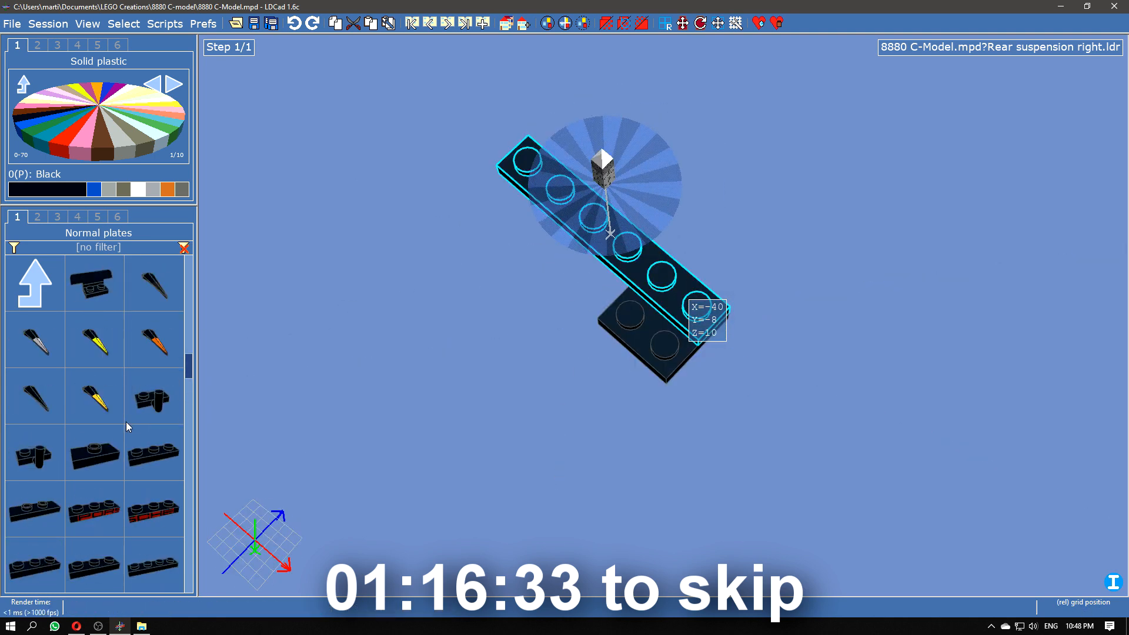
{"action": "scroll", "coordinate": [126, 422], "scroll_direction": "down", "scroll_amount": 3}
{"action": "right_click", "coordinate": [126, 422]}
{"action": "left_click", "coordinate": [83, 343]}
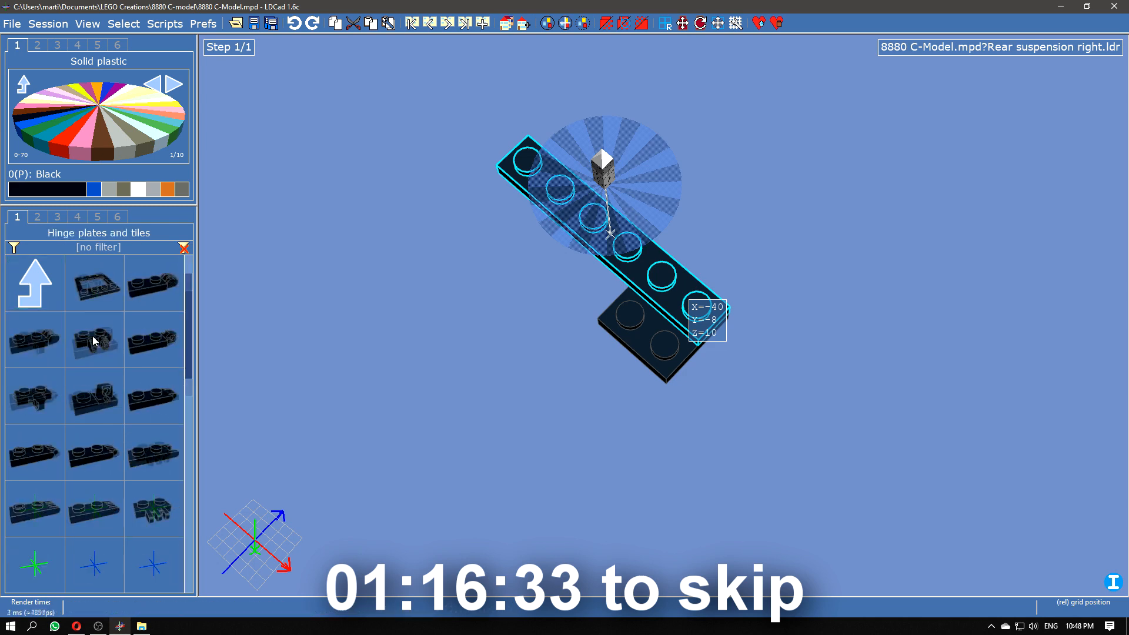
{"action": "left_click_drag", "start_coordinate": [94, 395], "coordinate": [285, 357]}
{"action": "right_click_drag", "start_coordinate": [535, 446], "coordinate": [592, 407]}
{"action": "left_click", "coordinate": [537, 277]}
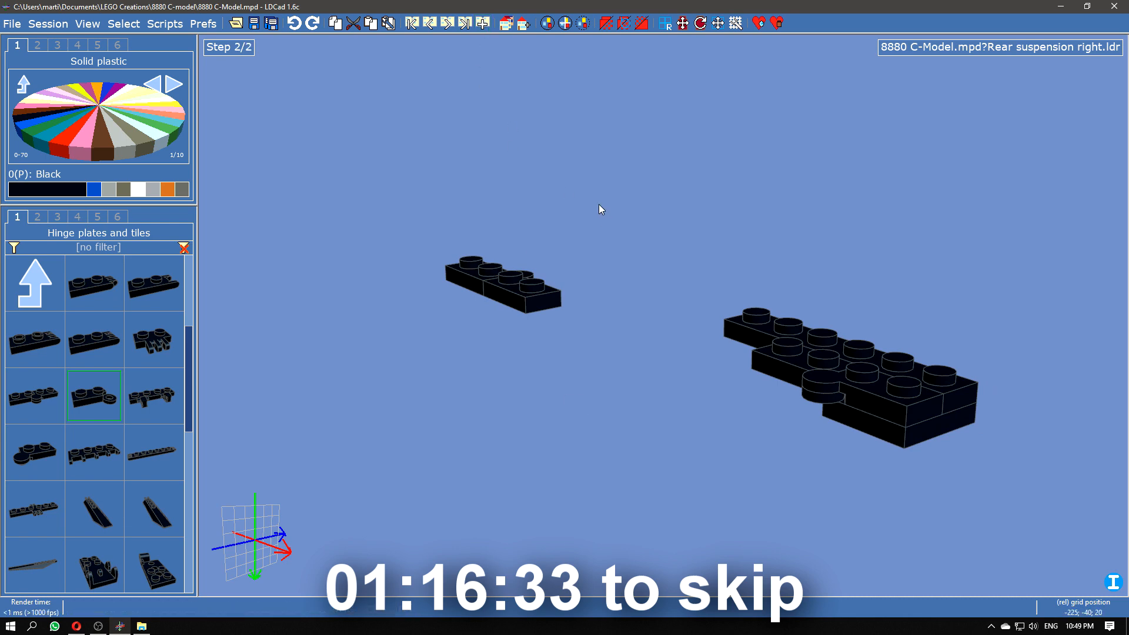
Step: Place two black 1 x 12 Technic bricks side by side along the plates of the rear suspension
{"action": "left_click", "coordinate": [57, 217]}
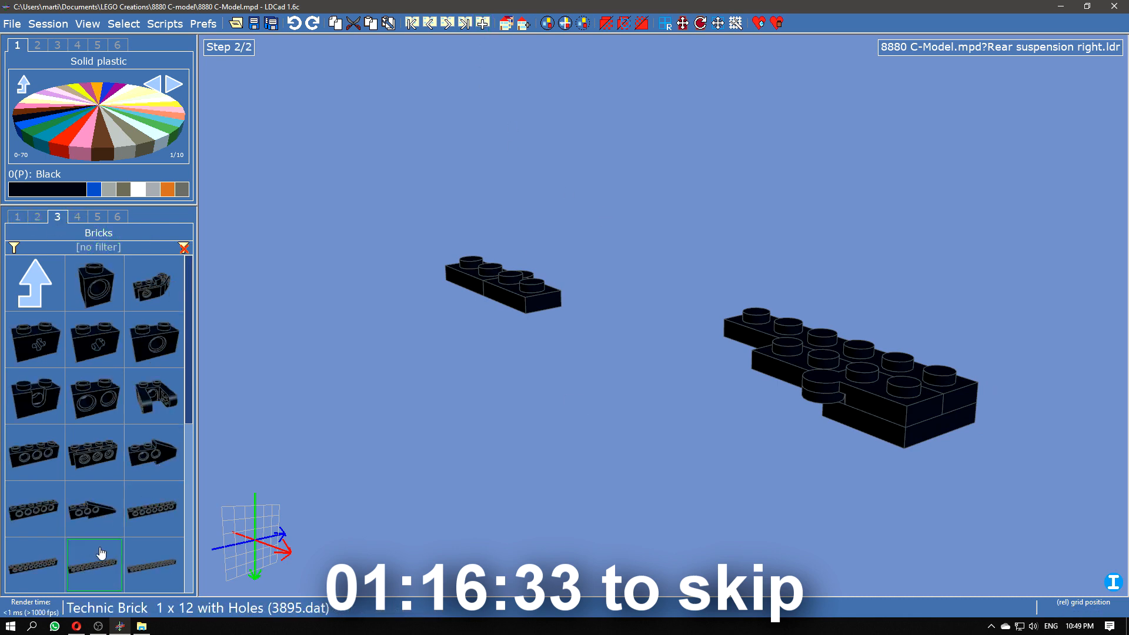
{"action": "left_click_drag", "start_coordinate": [94, 565], "coordinate": [758, 276]}
{"action": "right_click_drag", "start_coordinate": [759, 277], "coordinate": [655, 432]}
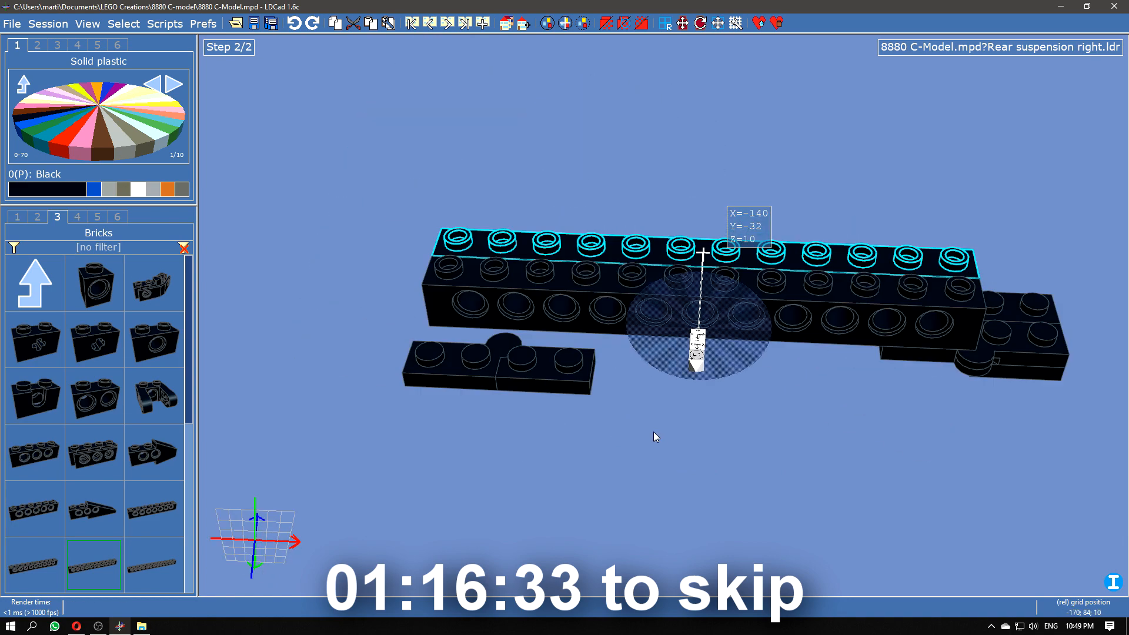
Step: Fit a black 1 x 10 Technic brick at X=-120, Z=-10 in the front row and move the far swivel hinge plate beneath the bricks
{"action": "left_click_drag", "start_coordinate": [688, 259], "coordinate": [735, 285]}
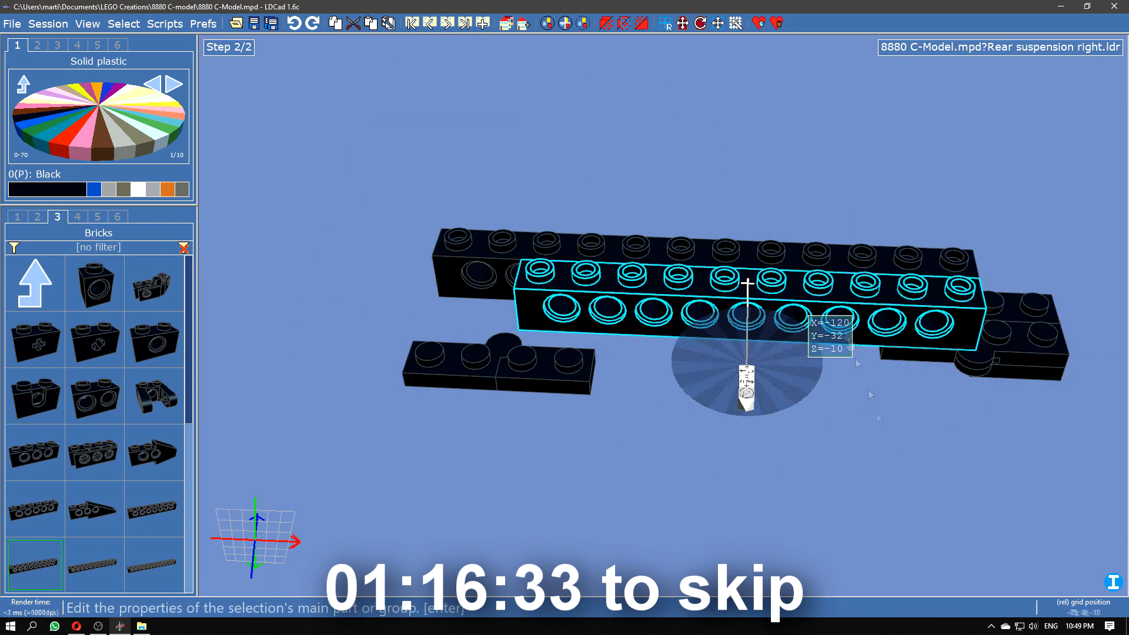
{"action": "key", "text": "Left"}
{"action": "key", "text": "Right"}
{"action": "left_click_drag", "start_coordinate": [500, 368], "coordinate": [532, 306]}
Step: Complete the front row's far end with a black 1 x 2 Technic brick with hole and add a black 1 x 1 Technic brick
{"action": "left_click_drag", "start_coordinate": [154, 339], "coordinate": [464, 287]}
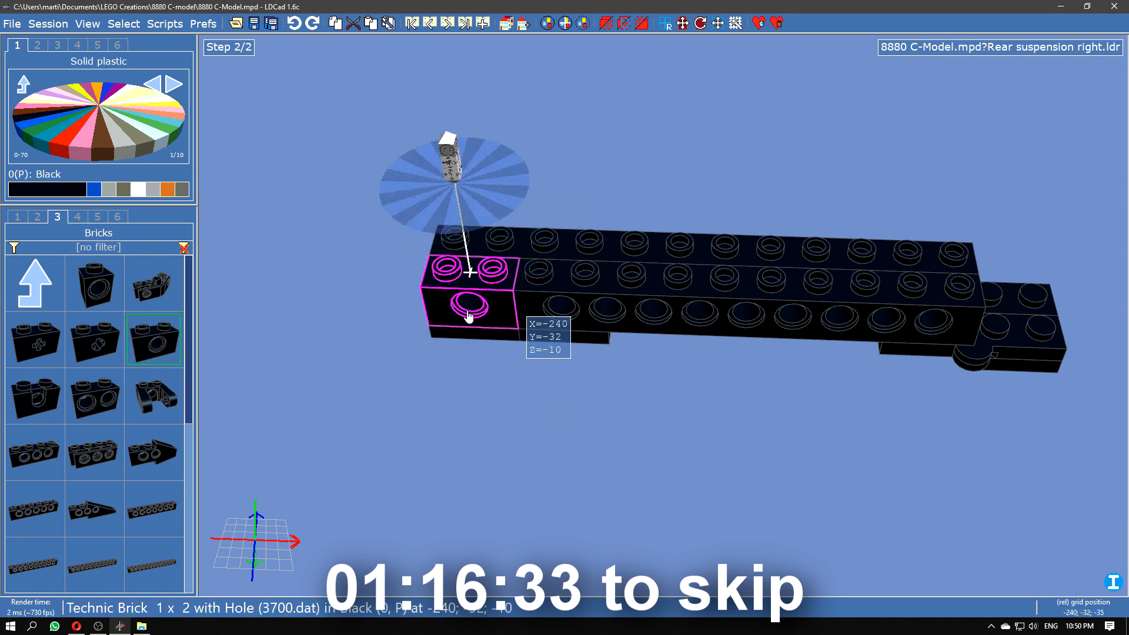
{"action": "right_click_drag", "start_coordinate": [469, 317], "coordinate": [96, 285]}
{"action": "right_click", "coordinate": [614, 283]}
{"action": "left_click_drag", "start_coordinate": [96, 285], "coordinate": [627, 329]}
Step: Add a plain black brick at the hinge end of the suspension near the origin
{"action": "left_click", "coordinate": [17, 217]}
{"action": "left_click", "coordinate": [94, 281]}
{"action": "scroll", "coordinate": [115, 453], "scroll_direction": "down", "scroll_amount": 5}
{"action": "left_click_drag", "start_coordinate": [35, 395], "coordinate": [554, 340]}
{"action": "right_click_drag", "start_coordinate": [554, 340], "coordinate": [418, 303]}
Step: Place a straightened copy of the swivel hinge on top of the bricks at Y=-40, and another copy at the front row's far end
{"action": "left_click", "coordinate": [596, 409]}
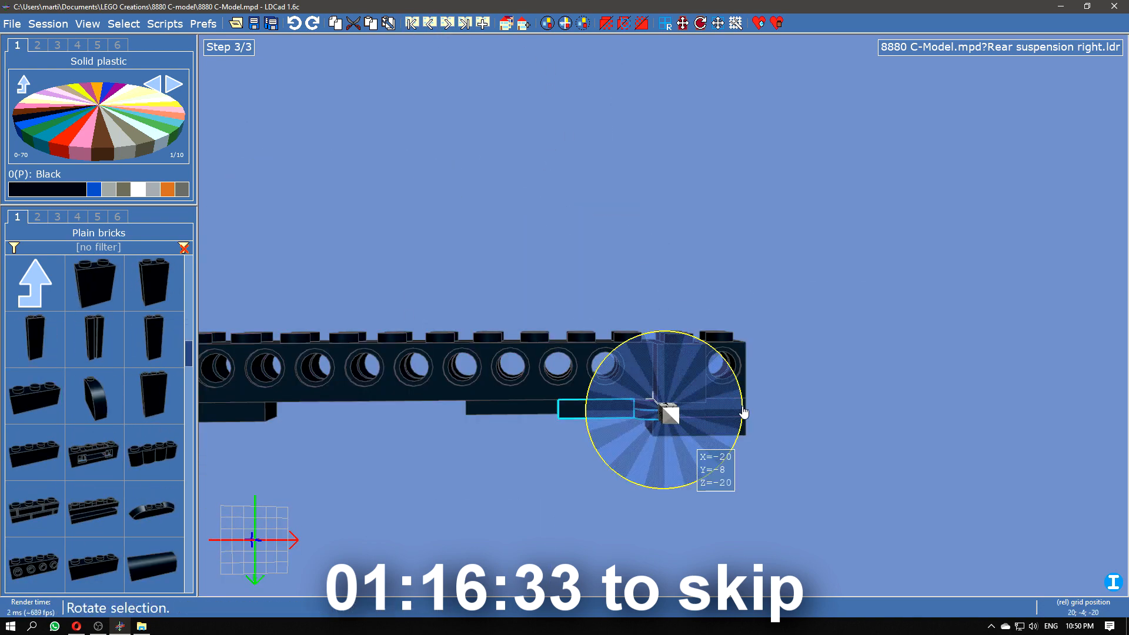
{"action": "right_click_drag", "start_coordinate": [676, 339], "coordinate": [575, 376]}
{"action": "left_click_drag", "start_coordinate": [653, 372], "coordinate": [658, 329]}
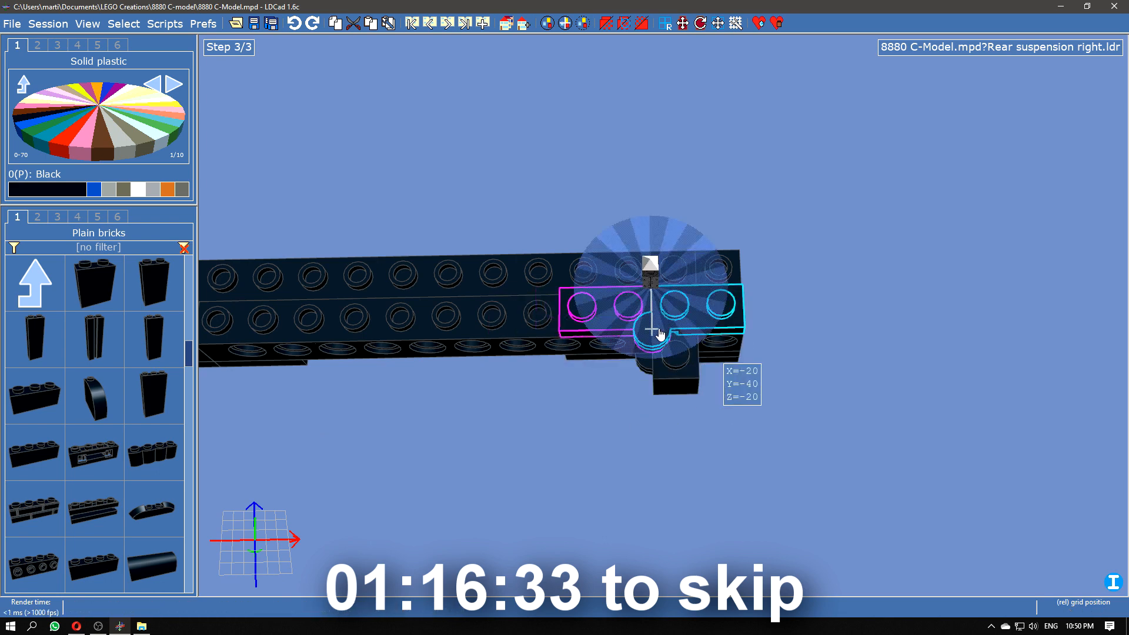
{"action": "middle_click_drag", "start_coordinate": [367, 468], "coordinate": [694, 434]}
{"action": "left_click", "coordinate": [482, 332]}
{"action": "left_click_drag", "start_coordinate": [482, 333], "coordinate": [514, 259], "text": "ctrl"}
{"action": "left_click", "coordinate": [563, 375]}
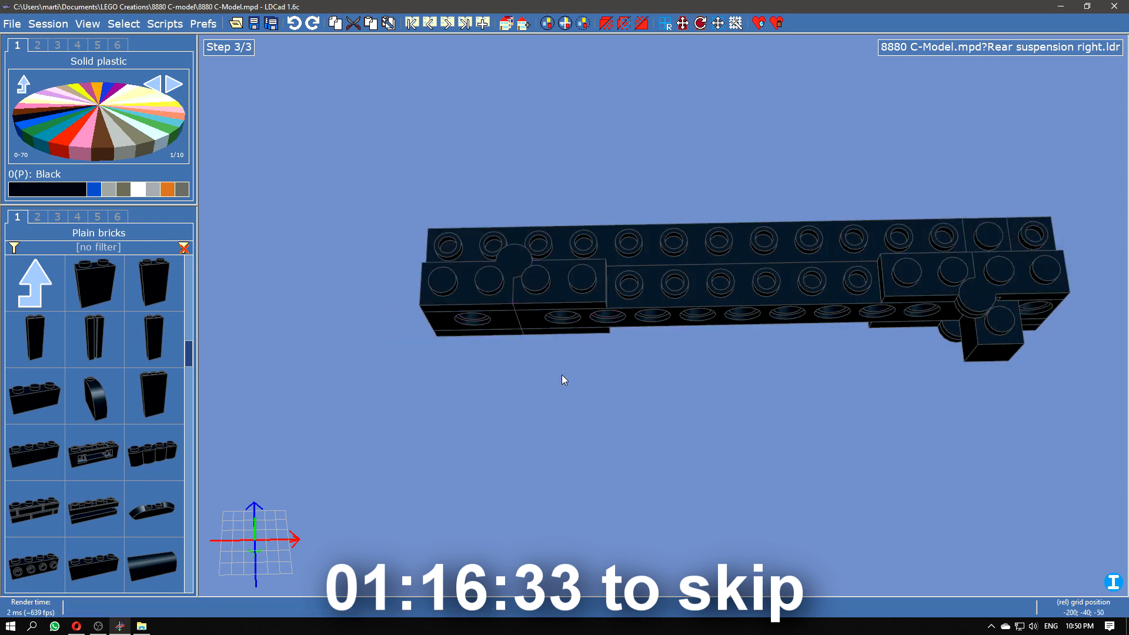
Step: Add a black 1 x 6 plate on the back row near the origin and go through the building steps
{"action": "right_click_drag", "start_coordinate": [563, 379], "coordinate": [864, 423]}
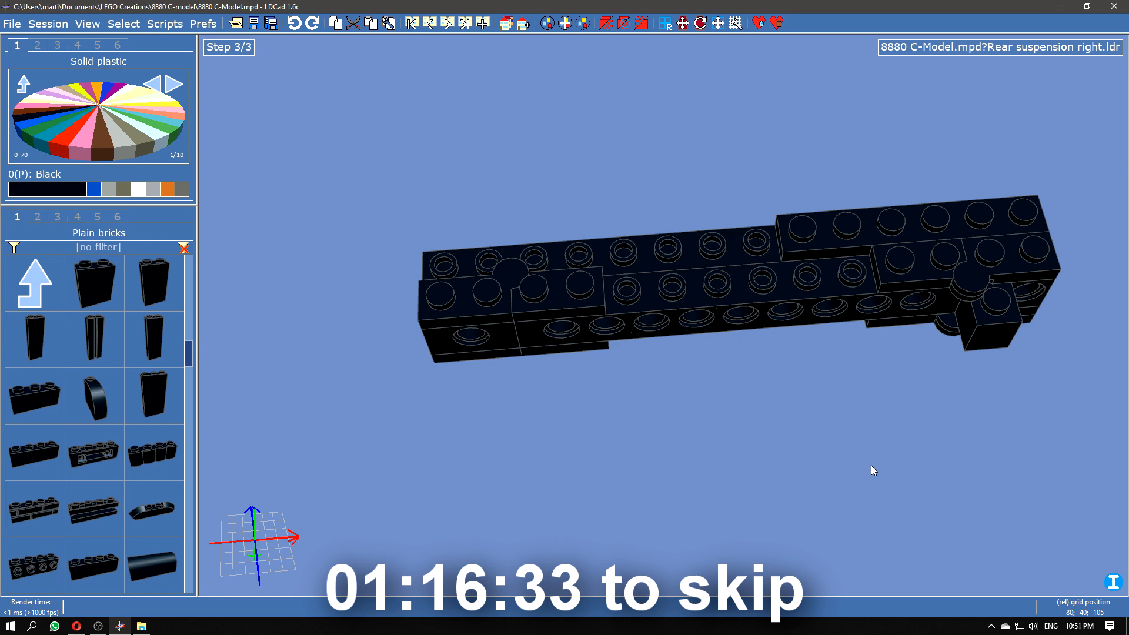
{"action": "right_click_drag", "start_coordinate": [871, 465], "coordinate": [824, 412]}
{"action": "left_click", "coordinate": [447, 23]}
{"action": "left_click", "coordinate": [447, 24]}
{"action": "left_click", "coordinate": [448, 24]}
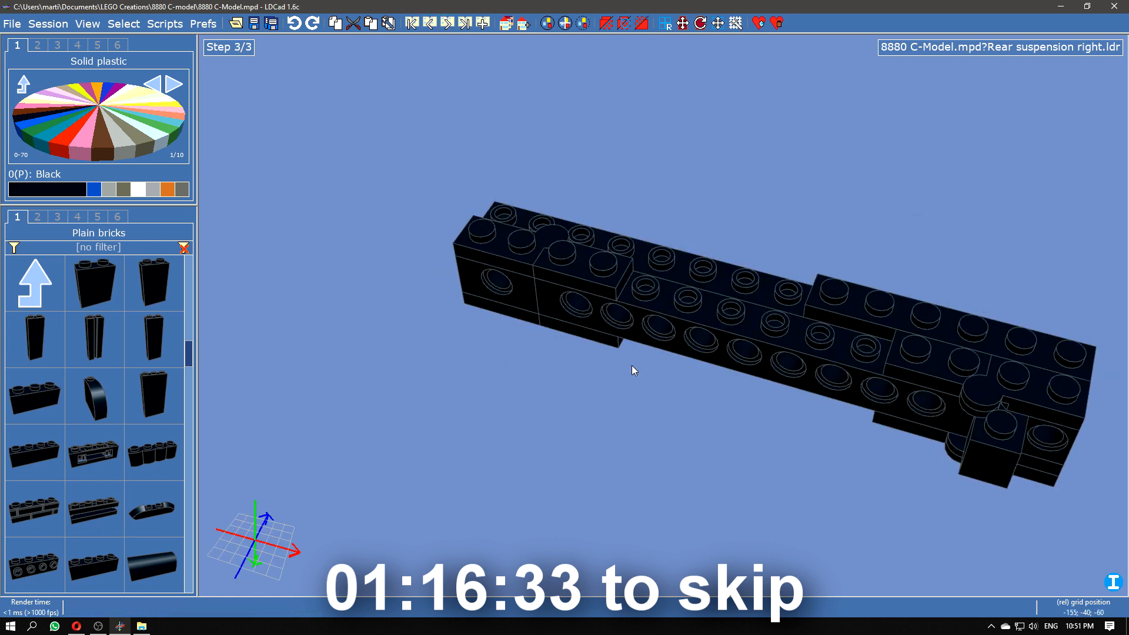
Step: Insert a black Technic axle through the brick holes near the origin at X=10, Y=-22, Z=40
{"action": "right_click_drag", "start_coordinate": [632, 371], "coordinate": [414, 291], "text": "shift"}
{"action": "left_click", "coordinate": [94, 218]}
{"action": "left_click", "coordinate": [78, 274]}
{"action": "left_click_drag", "start_coordinate": [95, 564], "coordinate": [846, 258]}
{"action": "right_click_drag", "start_coordinate": [846, 258], "coordinate": [613, 442]}
Step: Attach a universal joint to the front end of the black axle
{"action": "left_click", "coordinate": [36, 282]}
{"action": "left_click", "coordinate": [49, 563]}
{"action": "scroll", "coordinate": [133, 420], "scroll_direction": "down", "scroll_amount": 15}
{"action": "scroll", "coordinate": [105, 481], "scroll_direction": "down", "scroll_amount": 5}
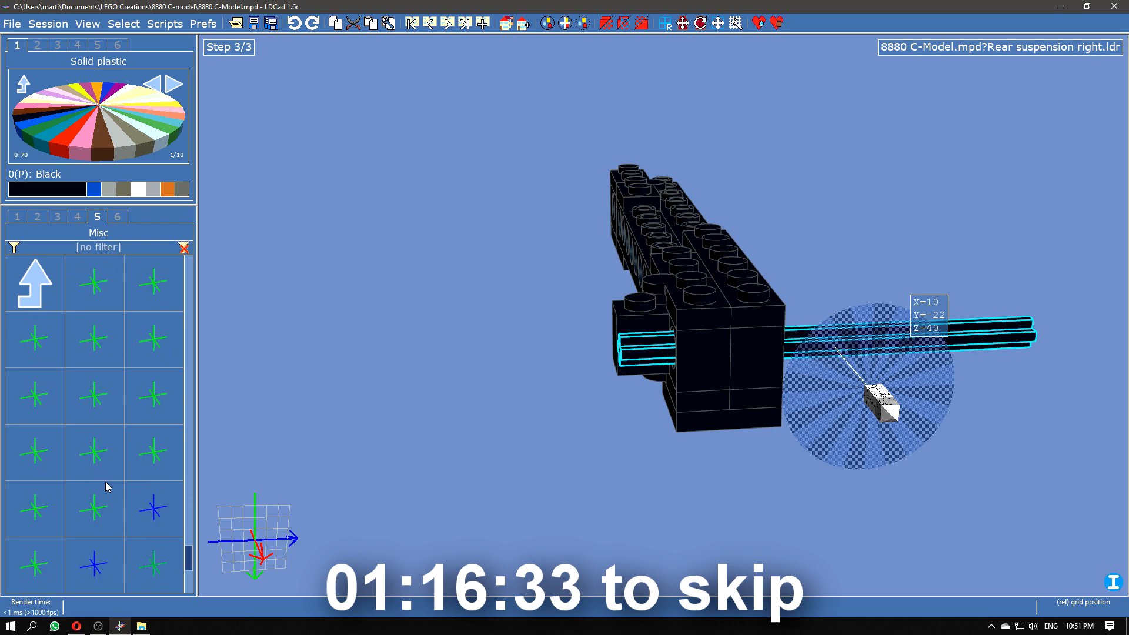
{"action": "left_click_drag", "start_coordinate": [34, 395], "coordinate": [563, 347]}
{"action": "left_click", "coordinate": [378, 436]}
Step: Slide a light grey toothed 1/2 bush onto the axle against the back of the bricks
{"action": "left_click", "coordinate": [37, 218]}
{"action": "scroll", "coordinate": [52, 448], "scroll_direction": "down", "scroll_amount": 6}
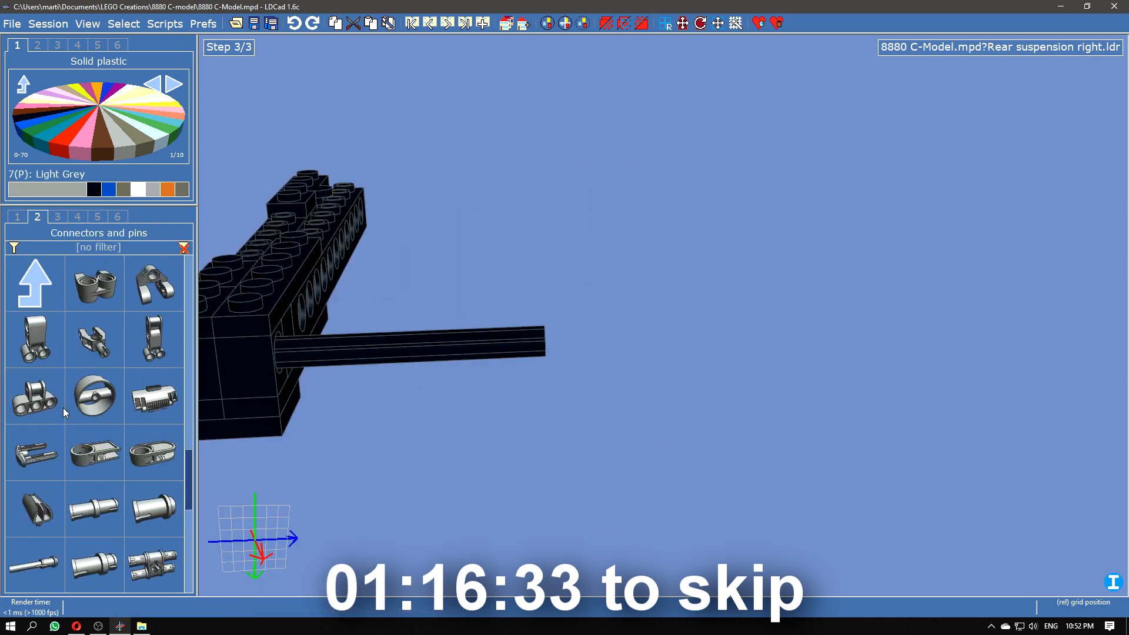
{"action": "left_click_drag", "start_coordinate": [35, 340], "coordinate": [304, 359]}
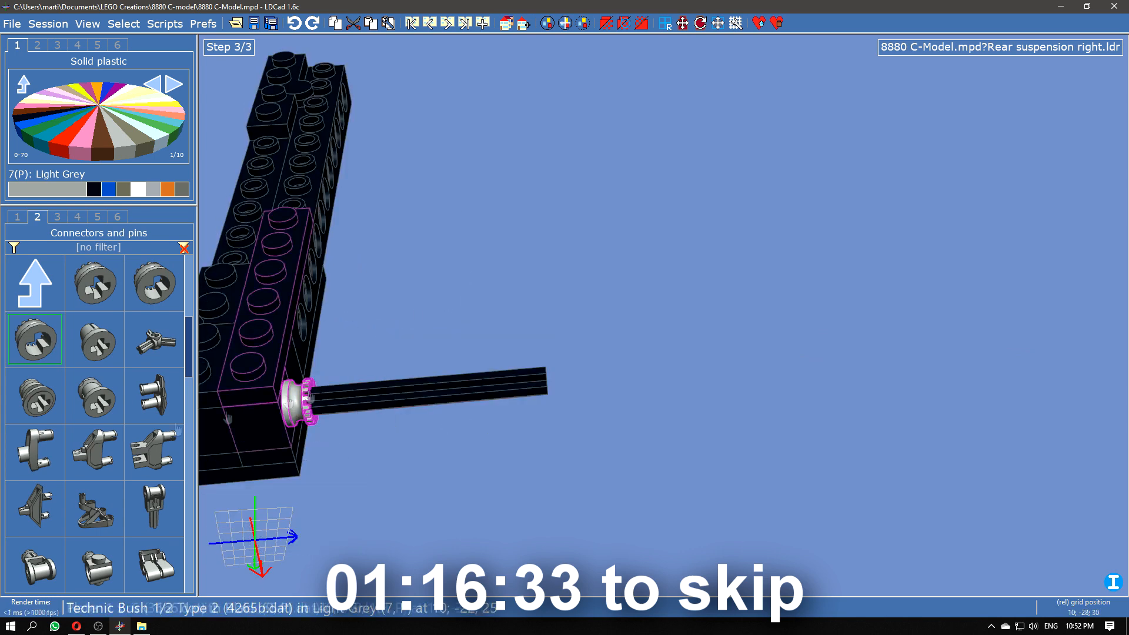
Step: Put a light grey grooved joint ball on the axle next to the 1/2 bush
{"action": "left_click", "coordinate": [97, 217]}
{"action": "scroll", "coordinate": [135, 443], "scroll_direction": "up", "scroll_amount": 5}
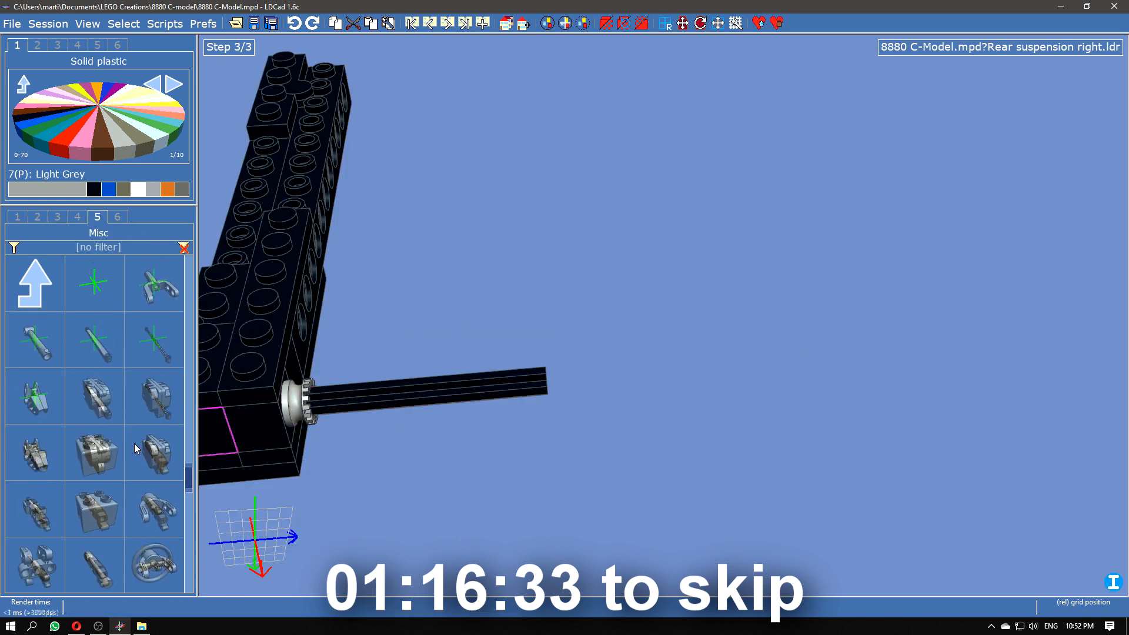
{"action": "scroll", "coordinate": [139, 430], "scroll_direction": "up", "scroll_amount": 2}
{"action": "left_click_drag", "start_coordinate": [35, 395], "coordinate": [347, 402]}
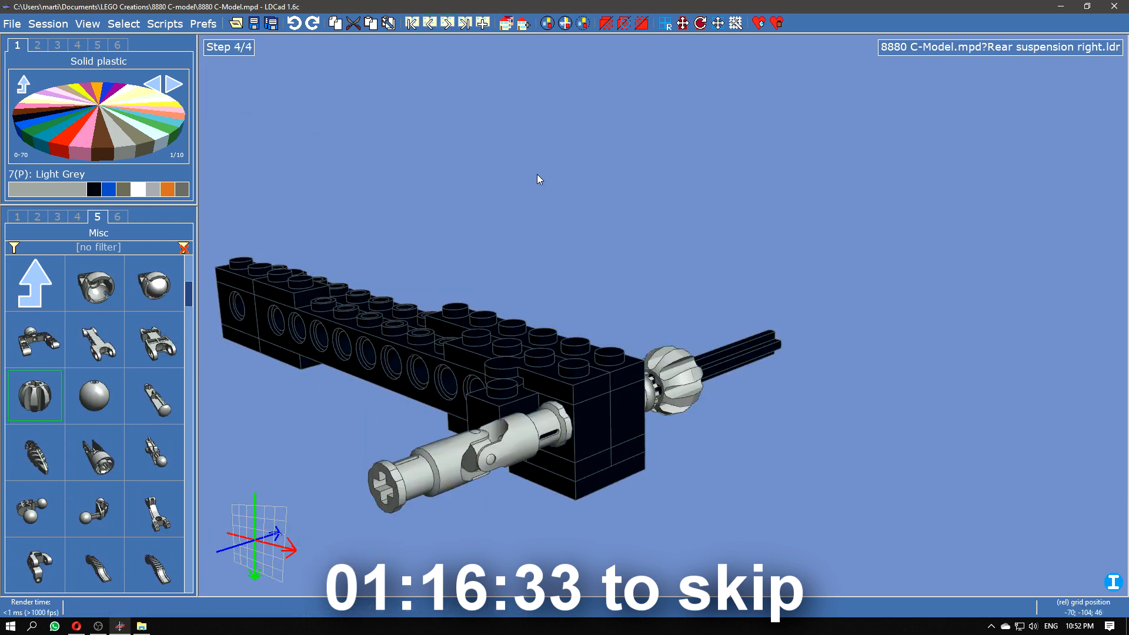
Step: Copy the black 2 x 2 plate from the underside to the top of the outer brick stack
{"action": "left_click", "coordinate": [17, 216]}
{"action": "left_click_drag", "start_coordinate": [572, 499], "coordinate": [574, 388], "text": "ctrl"}
{"action": "left_click_drag", "start_coordinate": [621, 270], "coordinate": [653, 312]}
Step: Place a black plain tile on top of the assembly, on the front row beside the copied 2 x 2 plate
{"action": "left_click", "coordinate": [36, 282]}
{"action": "left_click", "coordinate": [139, 288]}
{"action": "key", "text": "alt+Tab"}
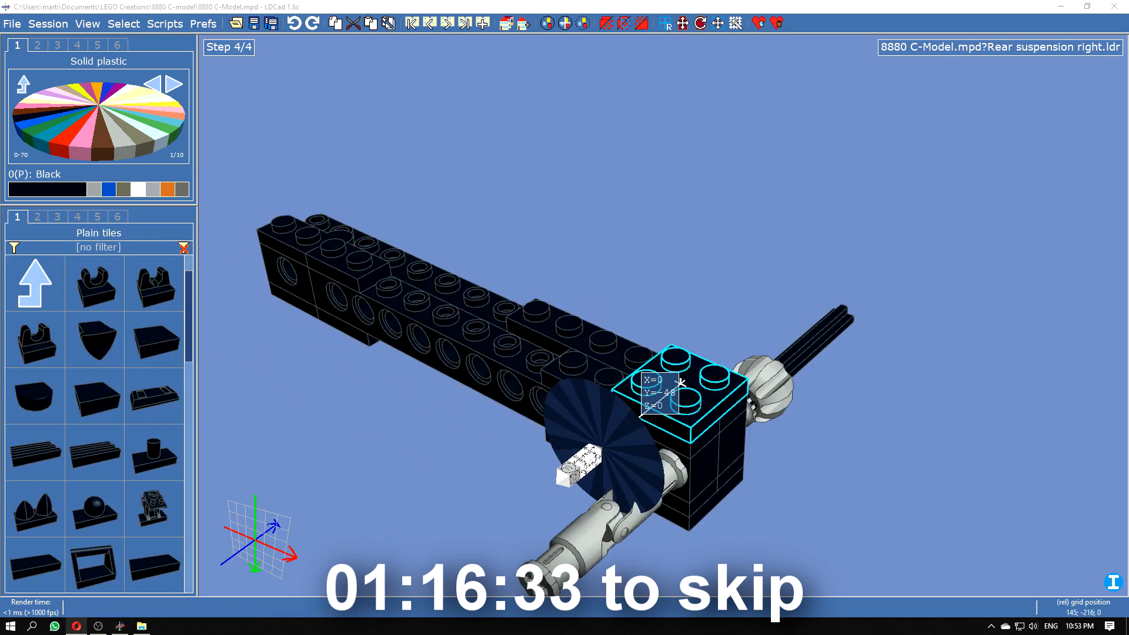
{"action": "left_click", "coordinate": [294, 408]}
{"action": "left_click_drag", "start_coordinate": [35, 565], "coordinate": [590, 359]}
Step: Place a black 1 x 3 plate behind the tile, in line with the rear studs of the 2 x 2 plate
{"action": "left_click", "coordinate": [35, 284]}
{"action": "left_click", "coordinate": [94, 283]}
{"action": "scroll", "coordinate": [119, 464], "scroll_direction": "down", "scroll_amount": 6}
{"action": "left_click_drag", "start_coordinate": [154, 453], "coordinate": [603, 329]}
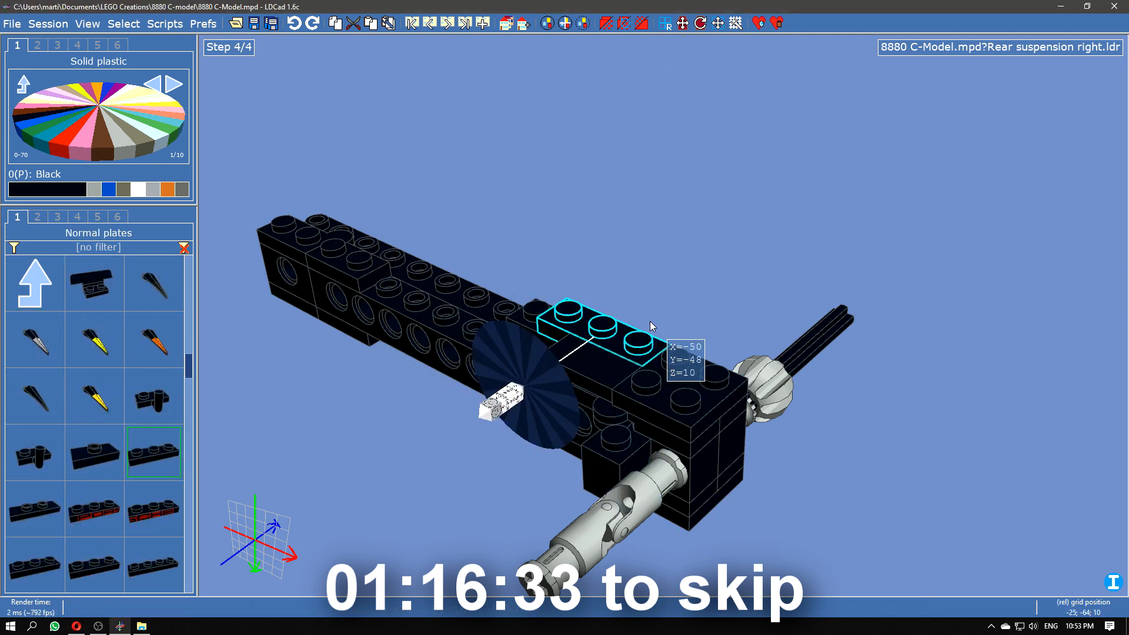
{"action": "left_click", "coordinate": [796, 303]}
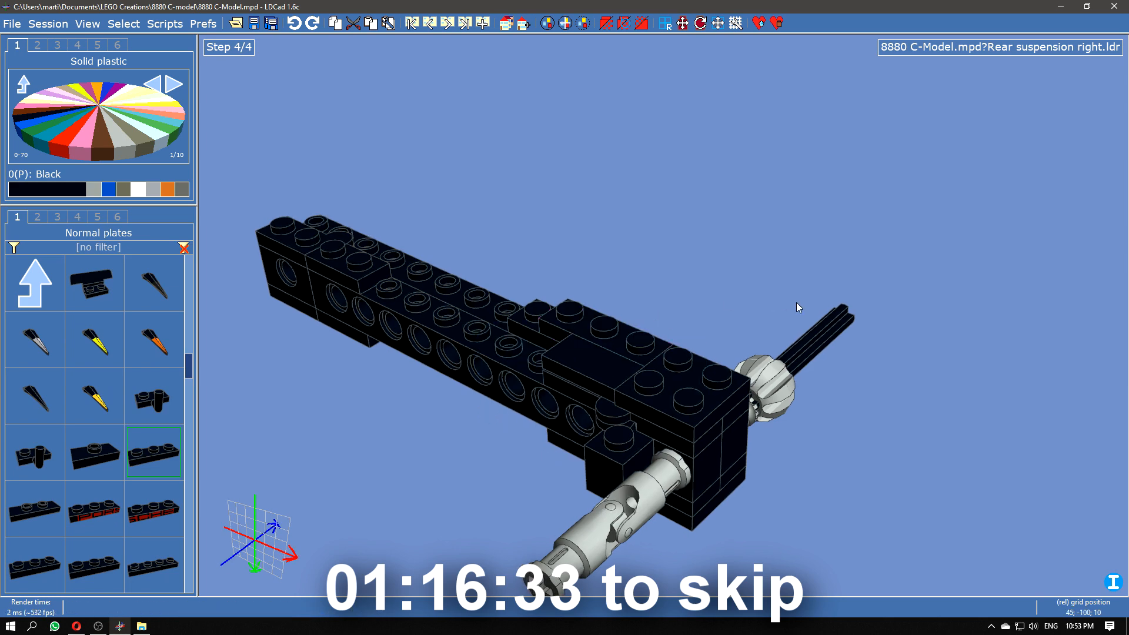
Step: Create a new submodel named "rear a bottom"
{"action": "right_click_drag", "start_coordinate": [762, 284], "coordinate": [677, 229]}
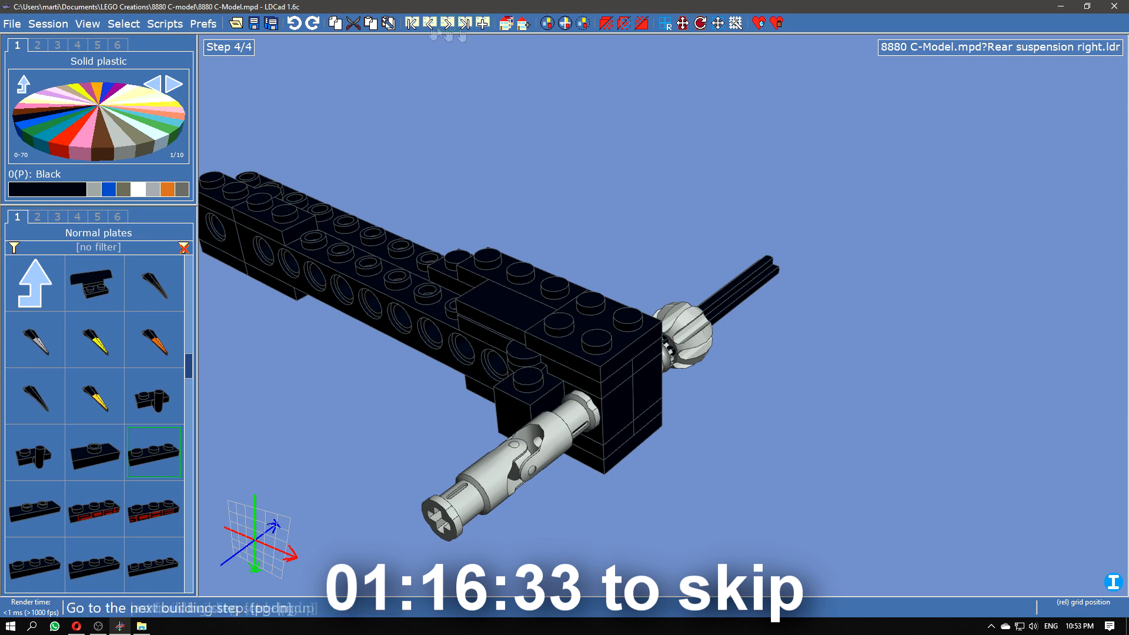
{"action": "left_click", "coordinate": [524, 25]}
{"action": "type", "text": "rear a bottom"}
{"action": "key", "text": "Return"}
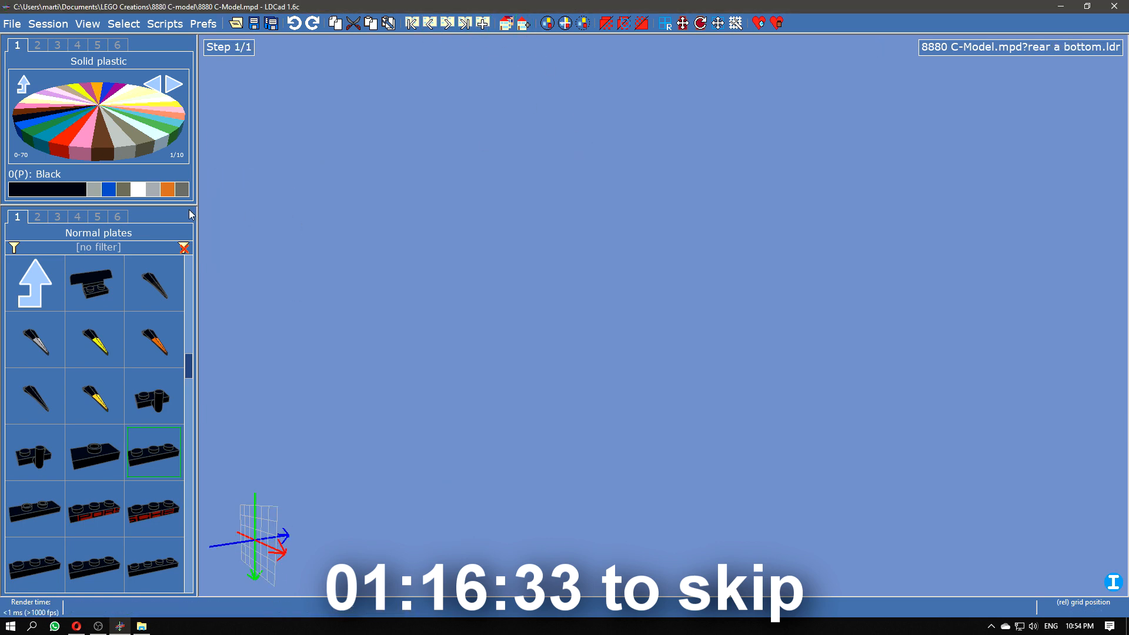
Step: Place a blue Technic suspension arm in the empty submodel and rotate it to lie along the grid's main direction
{"action": "left_click", "coordinate": [98, 216]}
{"action": "left_click", "coordinate": [92, 498]}
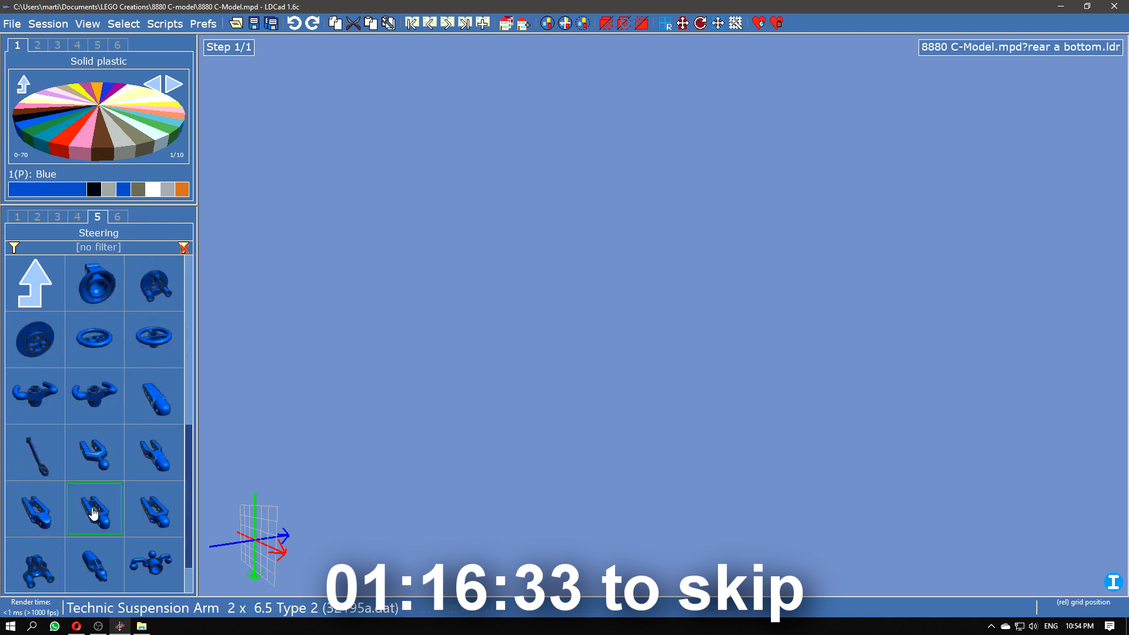
{"action": "left_click_drag", "start_coordinate": [58, 510], "coordinate": [667, 321]}
{"action": "key", "text": "Right"}
{"action": "key", "text": "Right"}
{"action": "left_click", "coordinate": [665, 317]}
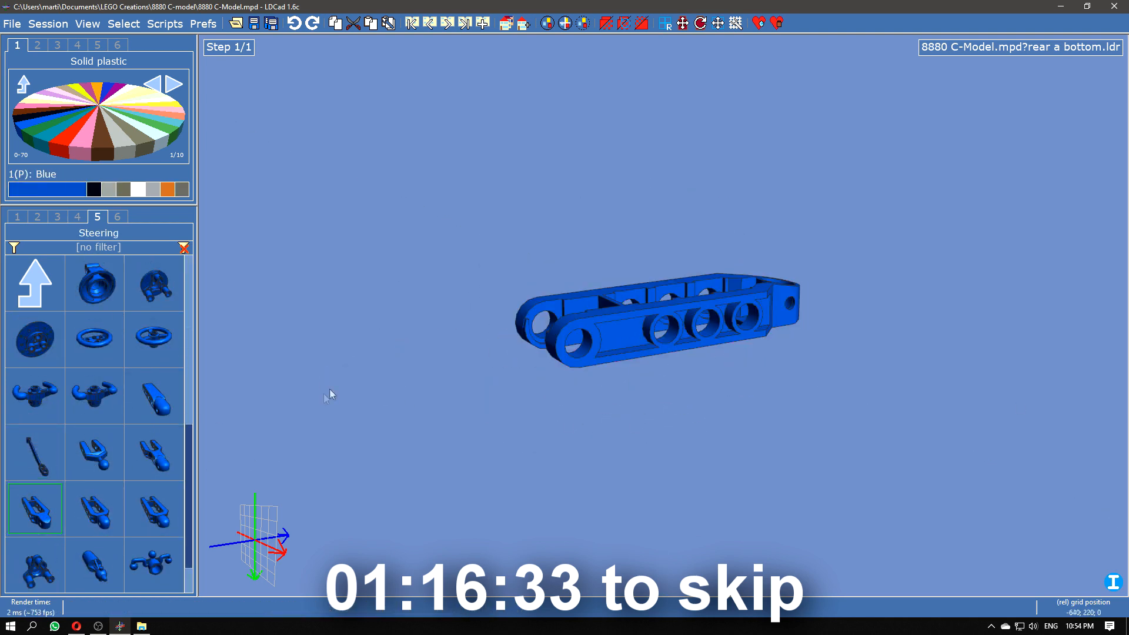
Step: Fit a black 1 x 2 Technic brick between the suspension arm's sides and insert a black pin through its hole
{"action": "left_click", "coordinate": [57, 216]}
{"action": "left_click_drag", "start_coordinate": [154, 339], "coordinate": [693, 203]}
{"action": "left_click", "coordinate": [37, 216]}
{"action": "scroll", "coordinate": [86, 401], "scroll_direction": "down", "scroll_amount": 5}
{"action": "left_click_drag", "start_coordinate": [93, 395], "coordinate": [729, 484]}
{"action": "left_click", "coordinate": [696, 318]}
{"action": "left_click_drag", "start_coordinate": [832, 463], "coordinate": [666, 340]}
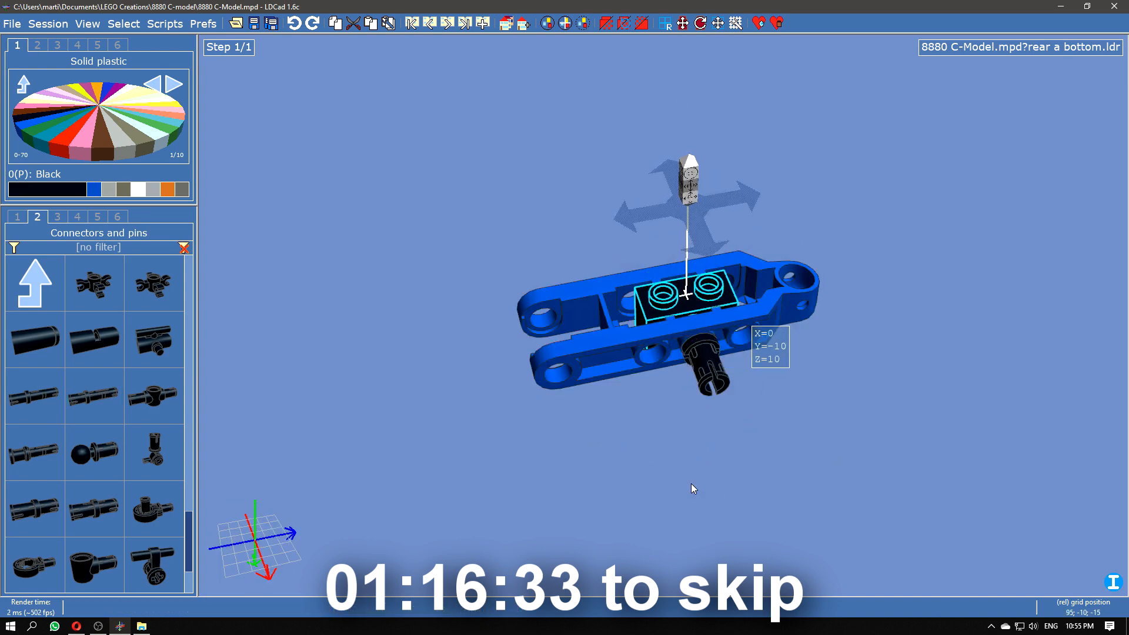
{"action": "right_click_drag", "start_coordinate": [678, 357], "coordinate": [755, 447]}
Step: Create a submodel named "rear a top" and place a blue Technic suspension arm in it
{"action": "left_click", "coordinate": [522, 24]}
{"action": "type", "text": "rear a top"}
{"action": "key", "text": "Return"}
{"action": "left_click", "coordinate": [97, 217]}
{"action": "left_click", "coordinate": [94, 189]}
{"action": "left_click_drag", "start_coordinate": [34, 508], "coordinate": [647, 312]}
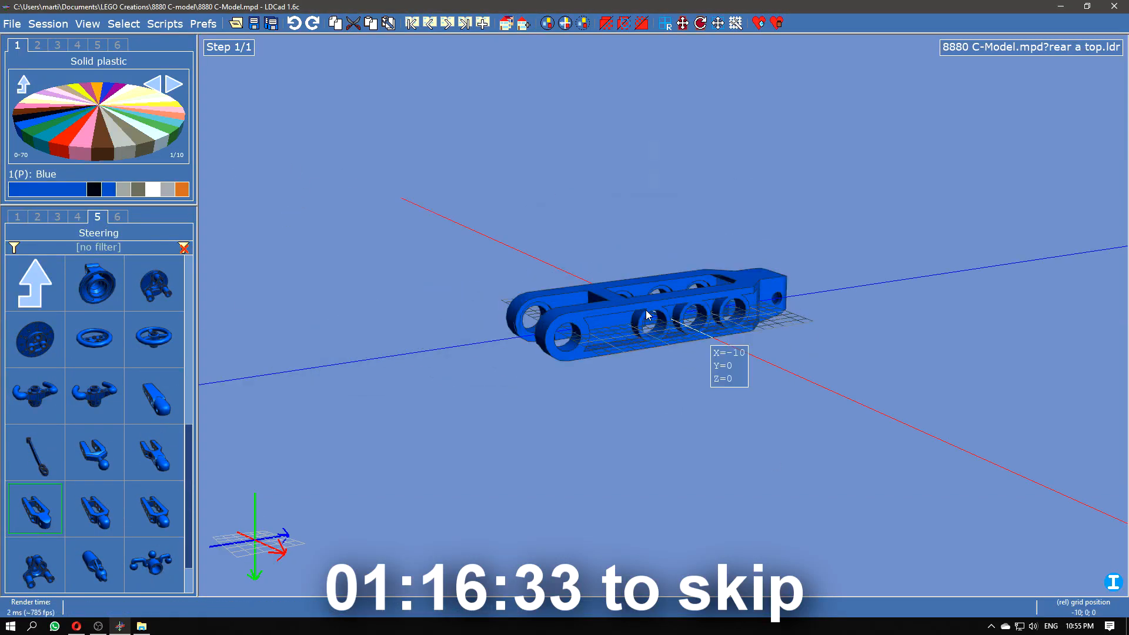
{"action": "middle_click_drag", "start_coordinate": [647, 312], "coordinate": [675, 304]}
Step: Insert a black pin in the top arm's side hole and fit a black 1 x 2 Technic brick between its sides
{"action": "left_click", "coordinate": [40, 218]}
{"action": "left_click", "coordinate": [94, 189]}
{"action": "left_click_drag", "start_coordinate": [94, 395], "coordinate": [694, 374]}
{"action": "left_click_drag", "start_coordinate": [661, 428], "coordinate": [711, 461]}
{"action": "scroll", "coordinate": [741, 315], "scroll_direction": "up", "scroll_amount": 3}
{"action": "scroll", "coordinate": [742, 315], "scroll_direction": "down", "scroll_amount": 3}
{"action": "left_click", "coordinate": [57, 217]}
{"action": "left_click_drag", "start_coordinate": [154, 339], "coordinate": [605, 363]}
{"action": "left_click_drag", "start_coordinate": [706, 412], "coordinate": [662, 439]}
{"action": "right_click_drag", "start_coordinate": [661, 444], "coordinate": [727, 452]}
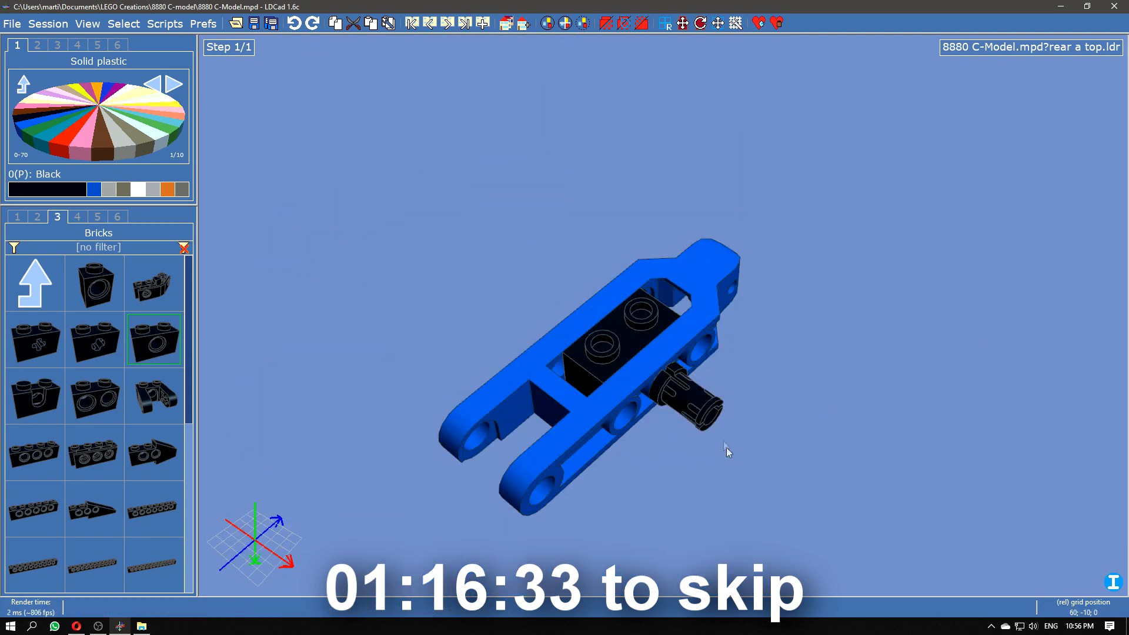
Step: Append a building step to the Rear suspension right submodel and place the "rear a bottom" and "rear a top" submodels there
{"action": "left_click", "coordinate": [507, 23]}
{"action": "left_click", "coordinate": [117, 216]}
{"action": "left_click", "coordinate": [81, 531], "text": "ctrl"}
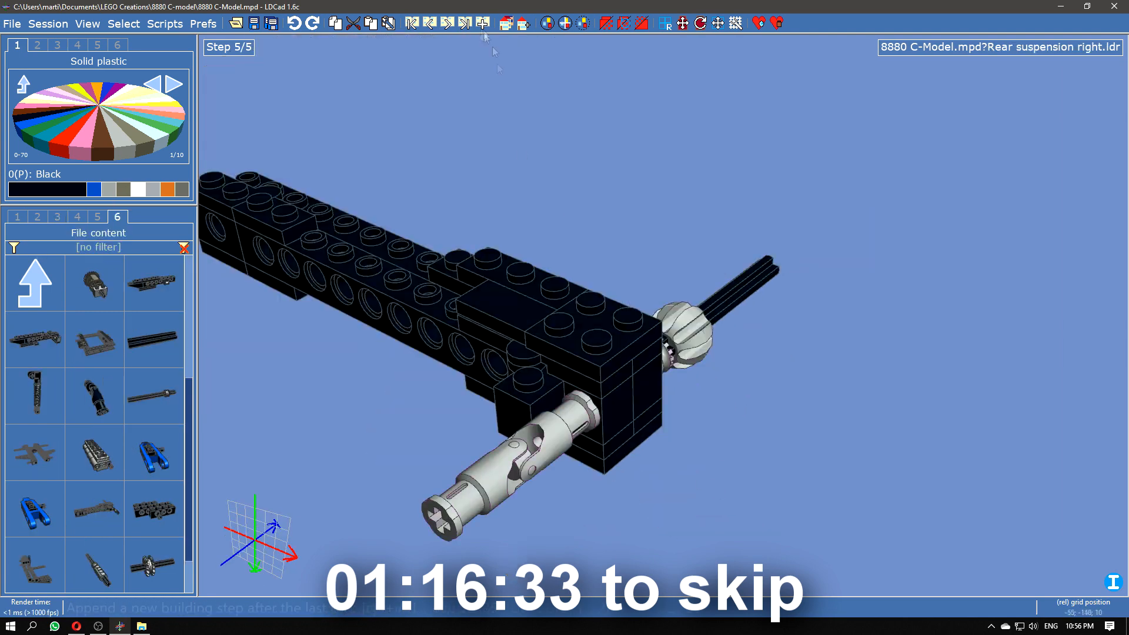
{"action": "left_click_drag", "start_coordinate": [150, 450], "coordinate": [166, 470]}
{"action": "left_click_drag", "start_coordinate": [37, 501], "coordinate": [647, 312]}
{"action": "right_click_drag", "start_coordinate": [871, 447], "coordinate": [789, 394]}
{"action": "left_click", "coordinate": [789, 394]}
{"action": "scroll", "coordinate": [105, 432], "scroll_direction": "up", "scroll_amount": 4}
{"action": "scroll", "coordinate": [104, 435], "scroll_direction": "down", "scroll_amount": 3}
Step: Place the white and grey wheel hub submodel at the outer ends of the suspension arms and align it with both arms
{"action": "left_click_drag", "start_coordinate": [35, 565], "coordinate": [590, 230]}
{"action": "right_click_drag", "start_coordinate": [563, 419], "coordinate": [600, 398]}
{"action": "left_click_drag", "start_coordinate": [637, 387], "coordinate": [661, 419]}
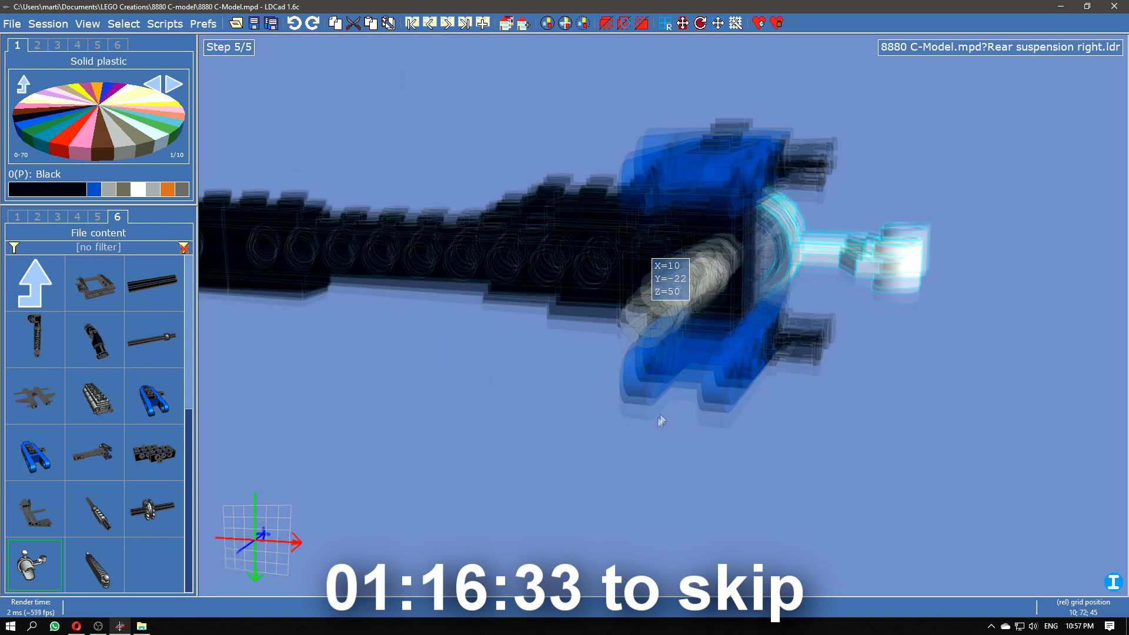
{"action": "left_click", "coordinate": [741, 375]}
{"action": "left_click_drag", "start_coordinate": [741, 411], "coordinate": [756, 467]}
{"action": "left_click", "coordinate": [504, 419]}
{"action": "left_click_drag", "start_coordinate": [706, 436], "coordinate": [828, 414]}
{"action": "left_click", "coordinate": [828, 414]}
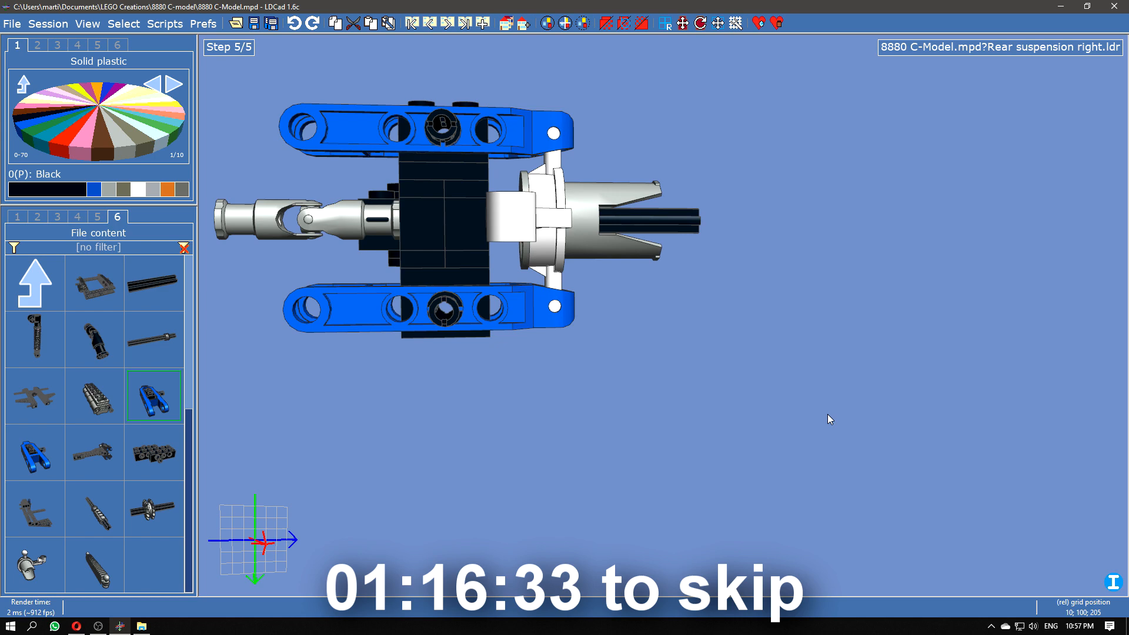
{"action": "left_click_drag", "start_coordinate": [827, 414], "coordinate": [756, 470]}
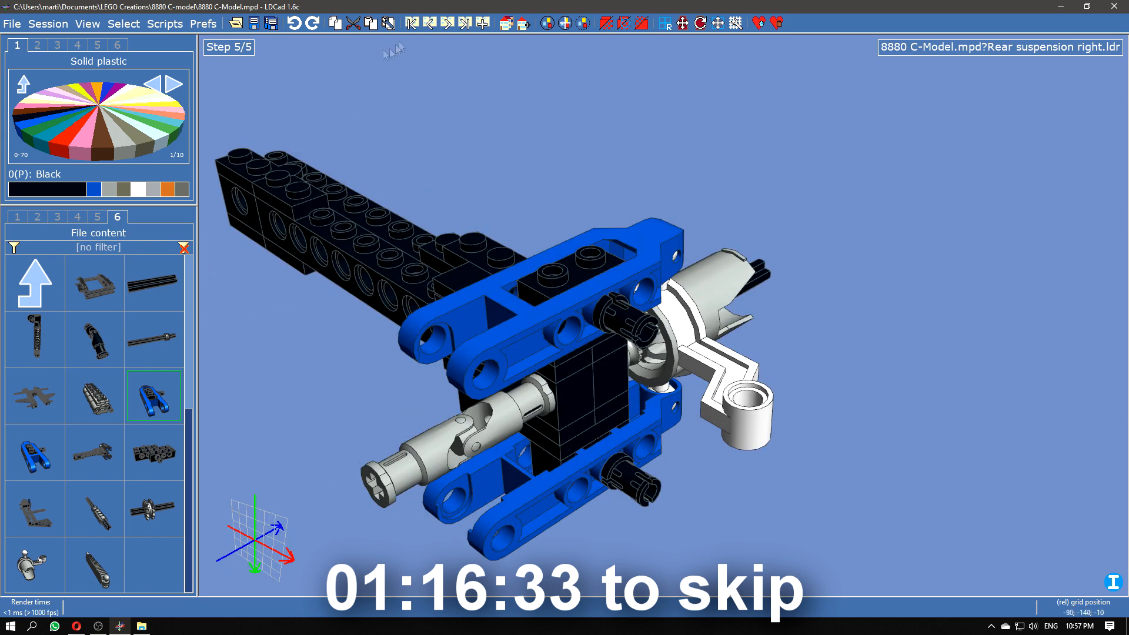
Step: Create a submodel named "rear a top mount" and place two black 1 x 2 Technic bricks side by side in it
{"action": "left_click", "coordinate": [523, 23]}
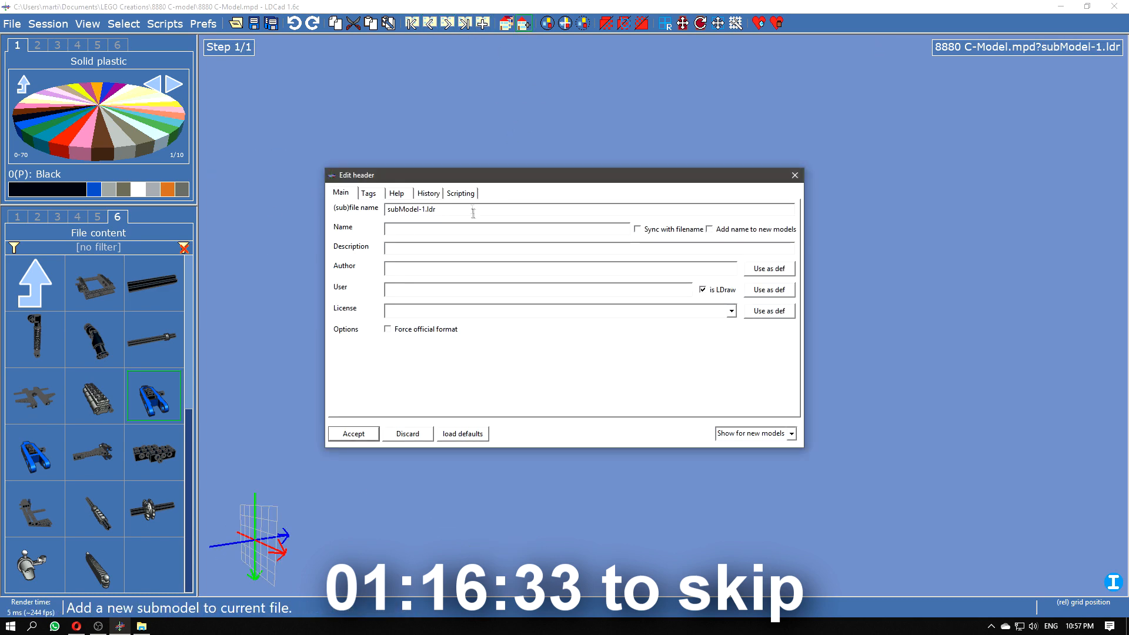
{"action": "type", "text": "rear a top mount"}
{"action": "key", "text": "Return"}
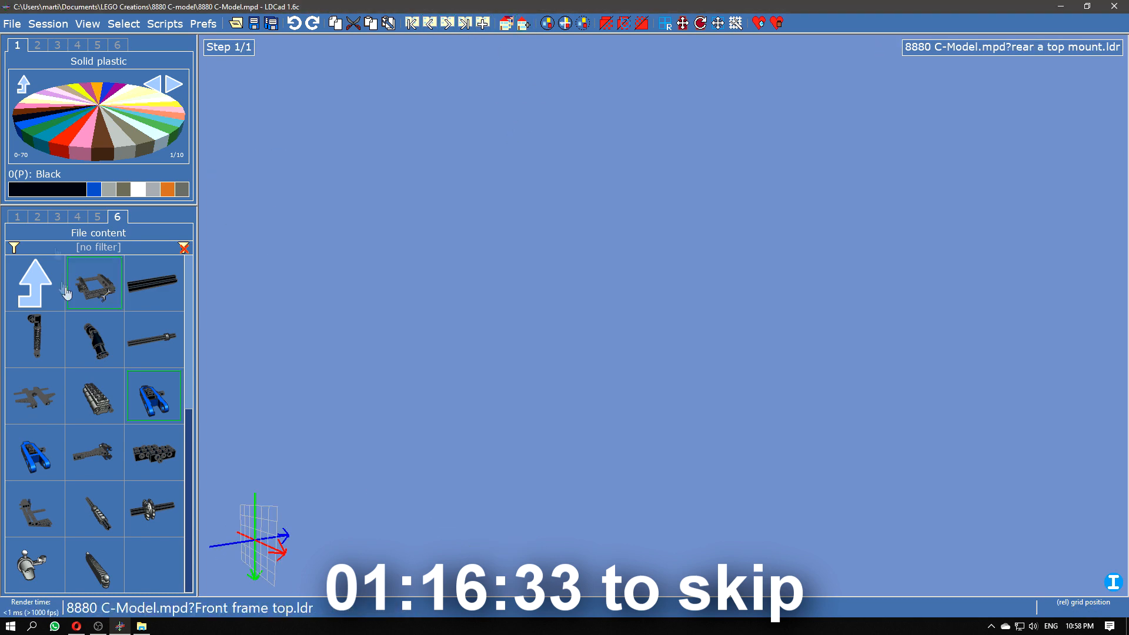
{"action": "left_click", "coordinate": [57, 216]}
{"action": "left_click_drag", "start_coordinate": [154, 339], "coordinate": [628, 344]}
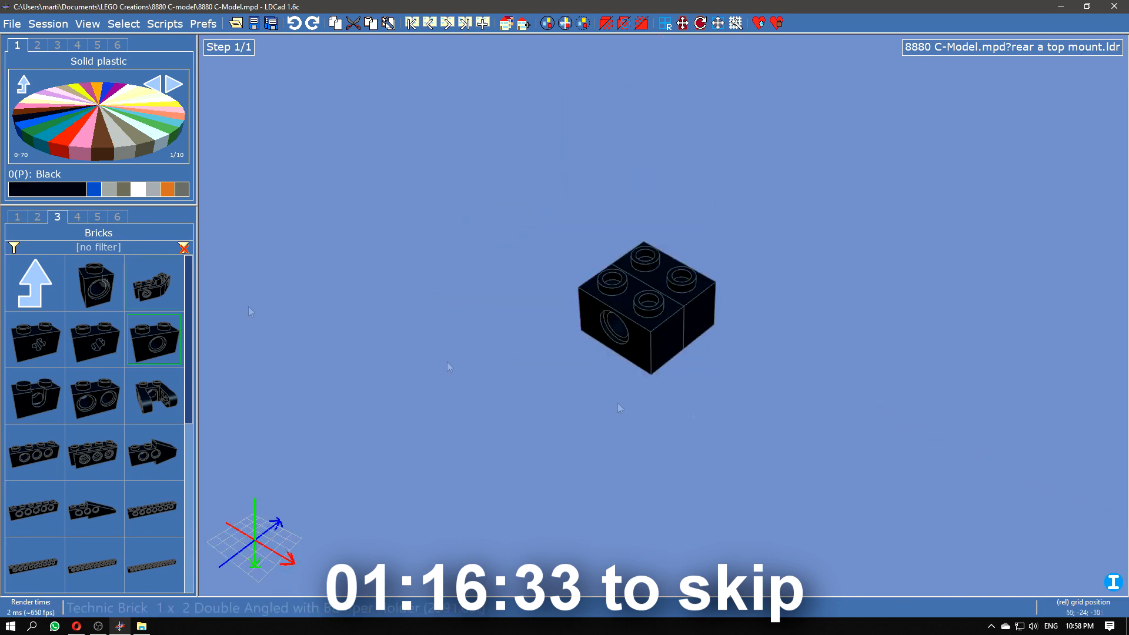
Step: Insert light grey pins in the holes on both faces of the paired Technic bricks
{"action": "left_click", "coordinate": [38, 217]}
{"action": "left_click", "coordinate": [109, 189]}
{"action": "left_click_drag", "start_coordinate": [95, 339], "coordinate": [712, 289]}
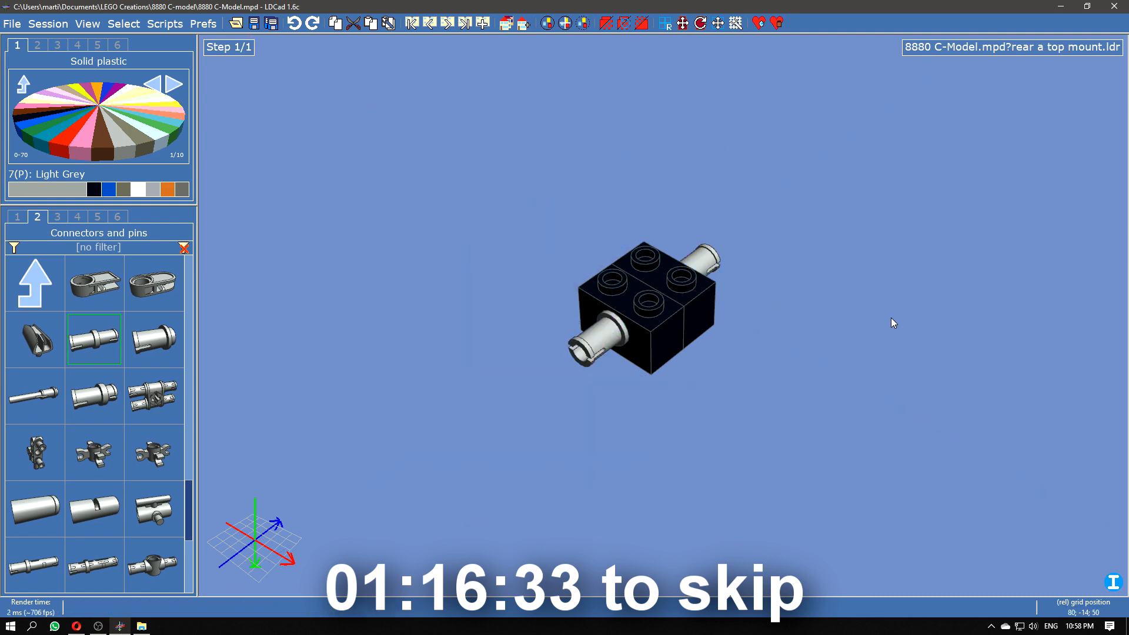
Step: Cap the mount with a black 2 x 4 plate and seat the finished mount over the upper suspension arm
{"action": "left_click", "coordinate": [17, 216]}
{"action": "left_click", "coordinate": [93, 189]}
{"action": "mouse_move", "coordinate": [133, 361]}
{"action": "left_mouse_down"}
{"action": "mouse_move", "coordinate": [592, 262]}
{"action": "mouse_move", "coordinate": [141, 362]}
{"action": "left_mouse_up"}
{"action": "scroll", "coordinate": [141, 361], "scroll_direction": "down", "scroll_amount": 5}
{"action": "left_click_drag", "start_coordinate": [34, 507], "coordinate": [701, 294]}
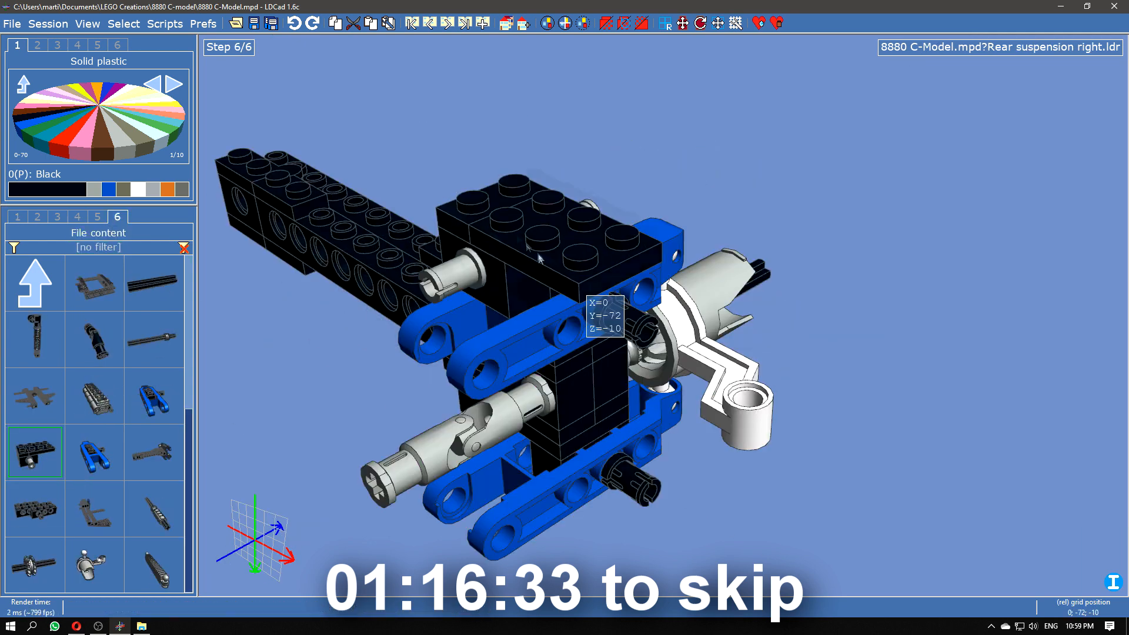
{"action": "left_click_drag", "start_coordinate": [539, 257], "coordinate": [496, 253]}
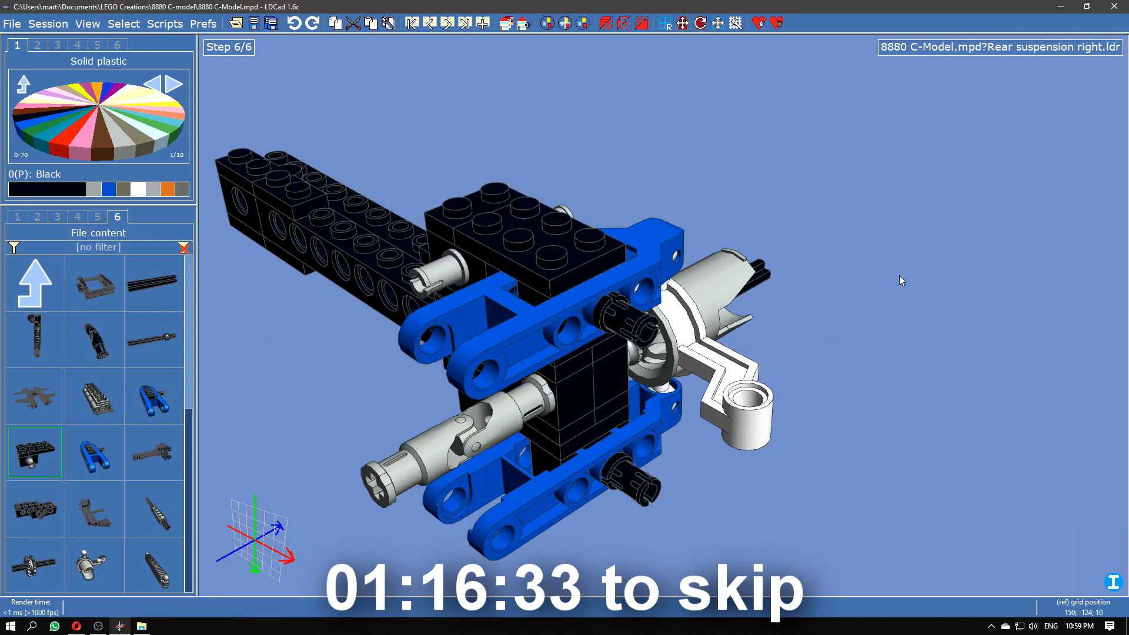
Step: Create a submodel named "rear a holder" and place a blue toothed-end Technic plate in it
{"action": "left_click", "coordinate": [524, 23]}
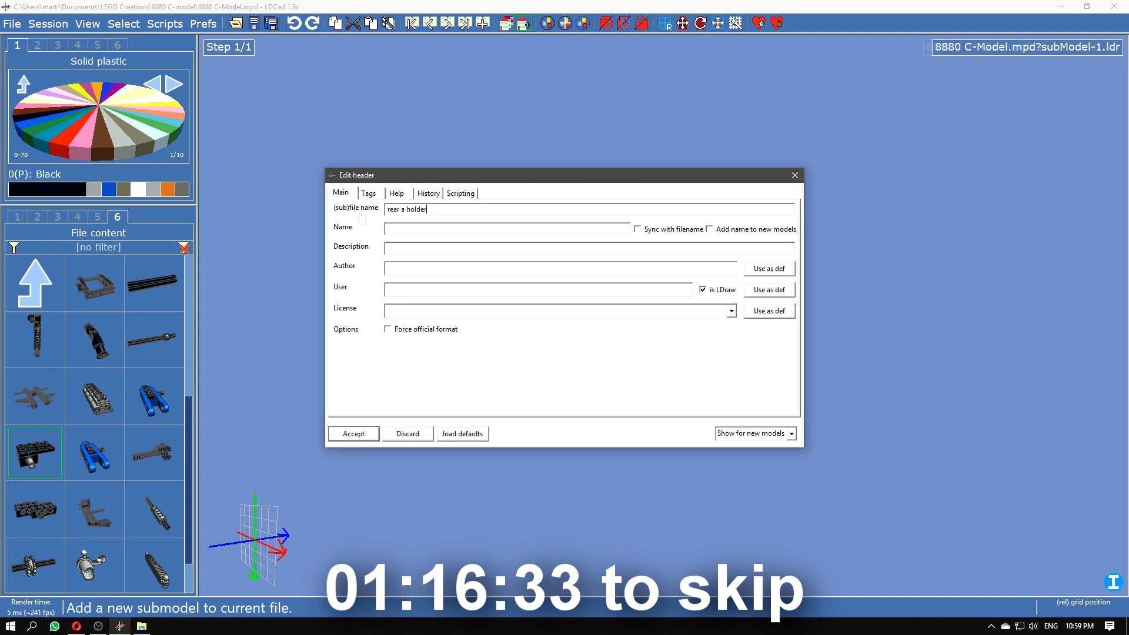
{"action": "key", "text": "Return"}
{"action": "left_click", "coordinate": [57, 217]}
{"action": "left_click", "coordinate": [97, 216]}
{"action": "left_click_drag", "start_coordinate": [153, 452], "coordinate": [706, 323]}
{"action": "left_click", "coordinate": [680, 360]}
{"action": "left_click", "coordinate": [700, 391]}
{"action": "scroll", "coordinate": [748, 291], "scroll_direction": "up", "scroll_amount": 3}
{"action": "left_click_drag", "start_coordinate": [747, 288], "coordinate": [767, 277]}
Step: Turn the blue plate upright and align a second matching plate against its back
{"action": "key", "text": "Left"}
{"action": "key", "text": "Right"}
{"action": "key", "text": "Left"}
{"action": "key", "text": "ctrl+a"}
{"action": "left_click_drag", "start_coordinate": [785, 453], "coordinate": [752, 453]}
{"action": "left_click", "coordinate": [806, 329]}
{"action": "left_click_drag", "start_coordinate": [806, 330], "coordinate": [721, 320]}
Step: Attach a light grey ball pin to the middle hole of the paired blue plates
{"action": "left_click", "coordinate": [37, 217]}
{"action": "left_click", "coordinate": [108, 189]}
{"action": "scroll", "coordinate": [110, 451], "scroll_direction": "up", "scroll_amount": 8}
{"action": "left_click_drag", "start_coordinate": [35, 565], "coordinate": [627, 339]}
{"action": "left_click_drag", "start_coordinate": [795, 259], "coordinate": [890, 249]}
{"action": "key", "text": "Right"}
{"action": "left_click_drag", "start_coordinate": [776, 281], "coordinate": [788, 295]}
{"action": "left_click_drag", "start_coordinate": [694, 277], "coordinate": [729, 288]}
Step: Mount the "rear a holder" submodel upright on the pins of the upper and lower suspension arms
{"action": "key", "text": "ctrl+Tab"}
{"action": "left_click", "coordinate": [117, 217]}
{"action": "left_click_drag", "start_coordinate": [34, 451], "coordinate": [677, 485]}
{"action": "right_click_drag", "start_coordinate": [677, 485], "coordinate": [809, 487]}
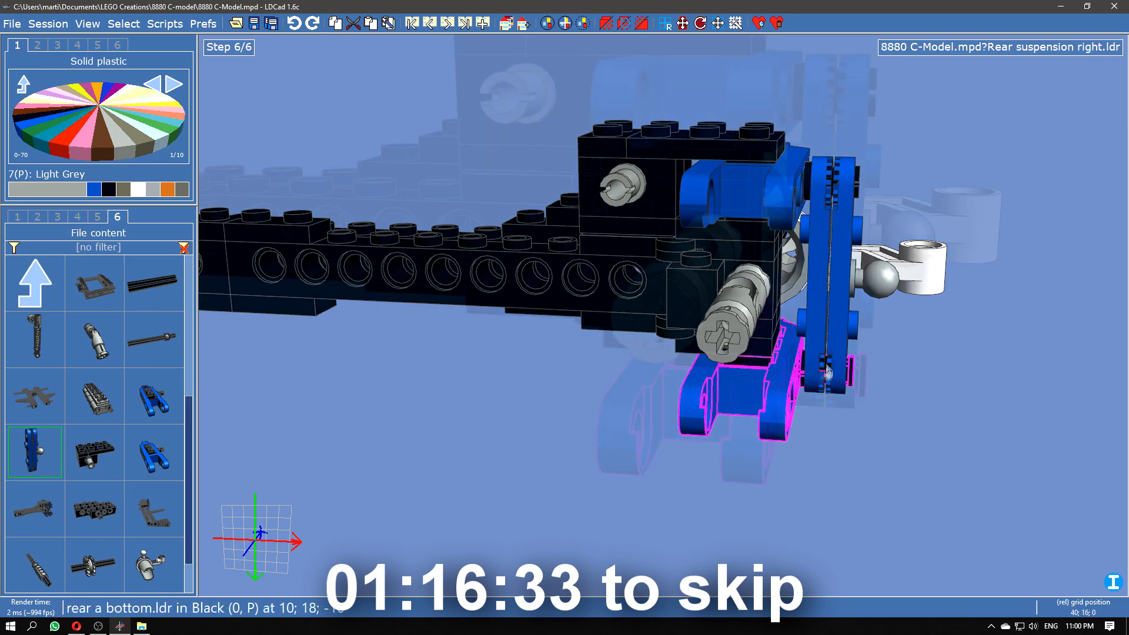
{"action": "scroll", "coordinate": [822, 369], "scroll_direction": "up", "scroll_amount": 6}
{"action": "double_click", "coordinate": [757, 399]}
{"action": "key", "text": "ctrl+Tab"}
{"action": "right_click_drag", "start_coordinate": [1061, 421], "coordinate": [908, 320]}
{"action": "double_click", "coordinate": [908, 320]}
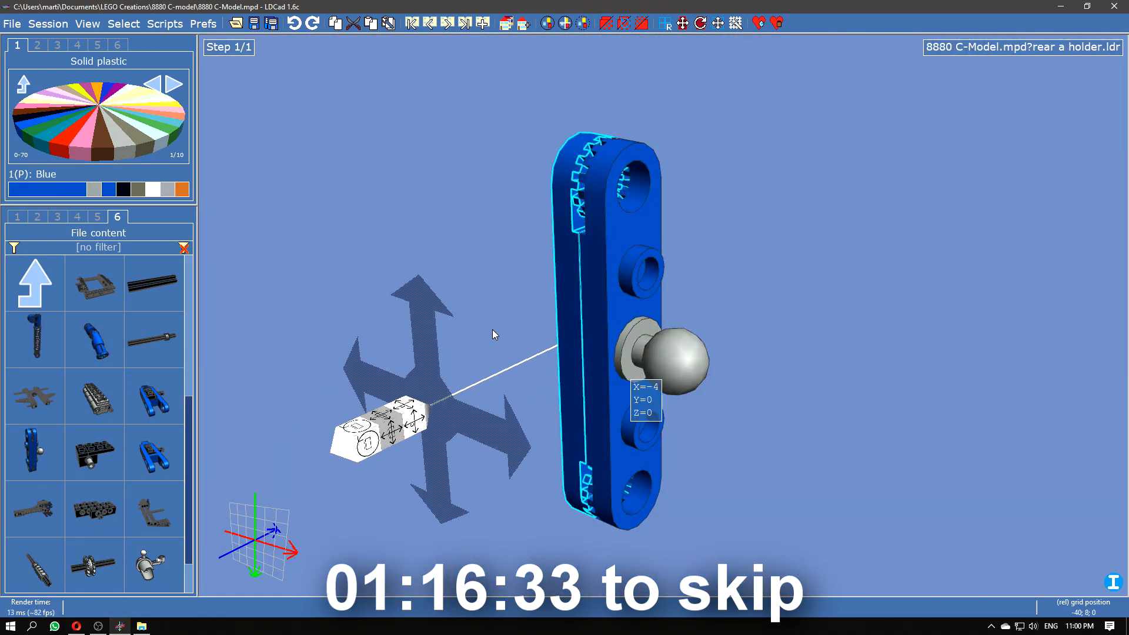
{"action": "key", "text": "ctrl+Tab"}
{"action": "scroll", "coordinate": [779, 476], "scroll_direction": "down", "scroll_amount": 5}
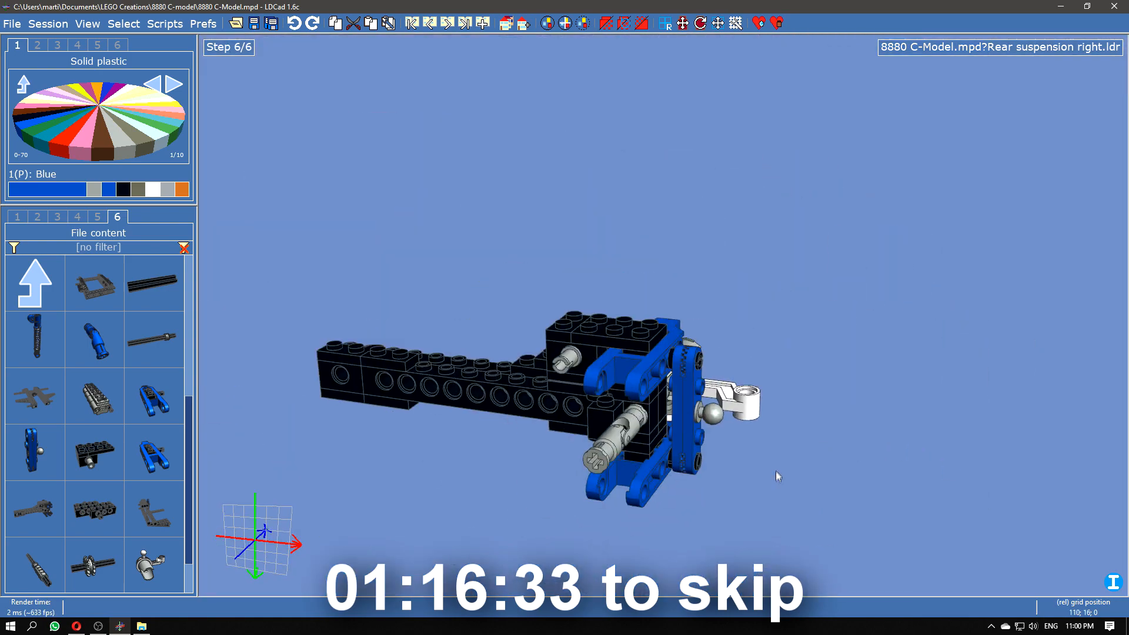
Step: Open the Right frame submodel at its last building step and examine how the rear suspension fits the frame
{"action": "left_click", "coordinate": [430, 24]}
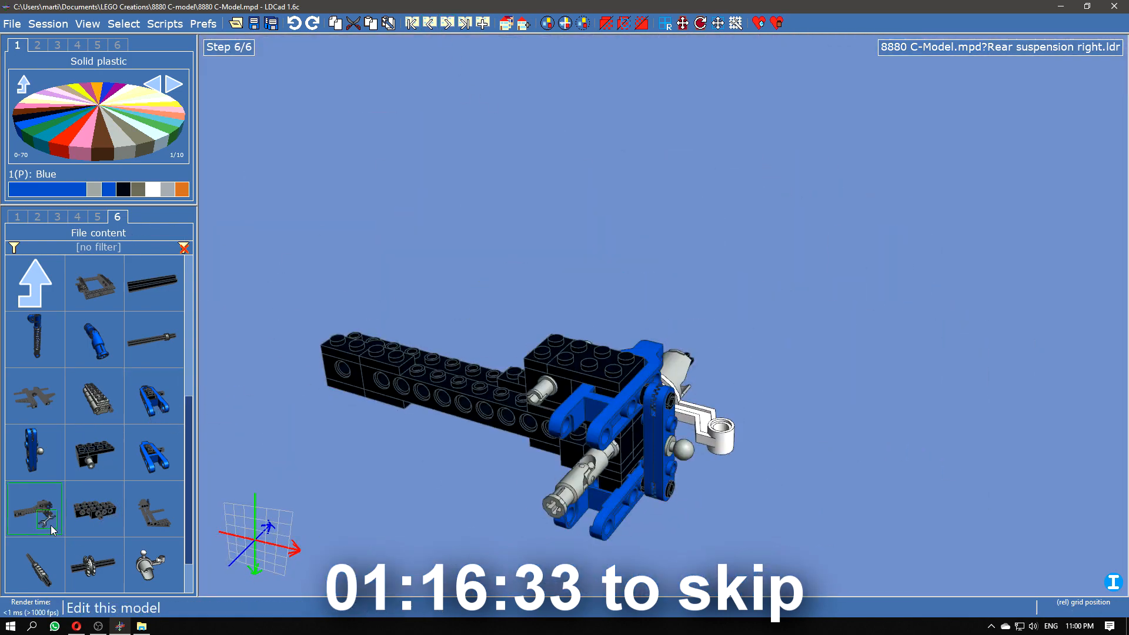
{"action": "double_click", "coordinate": [139, 523]}
{"action": "left_click", "coordinate": [447, 24]}
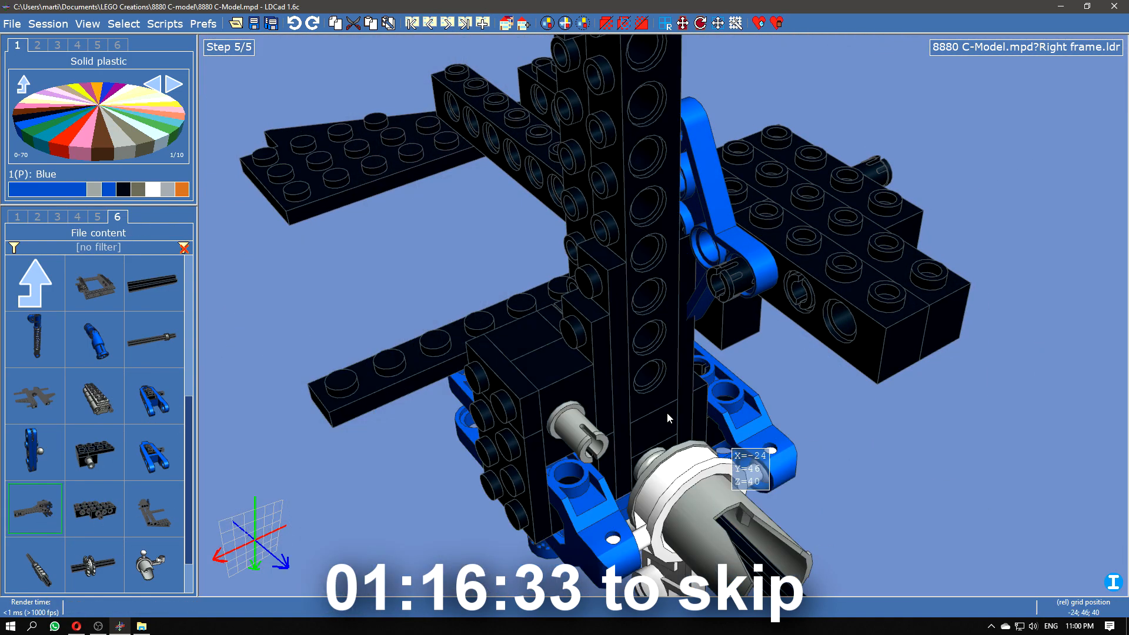
{"action": "right_click_drag", "start_coordinate": [668, 417], "coordinate": [757, 384]}
{"action": "key", "text": "Return"}
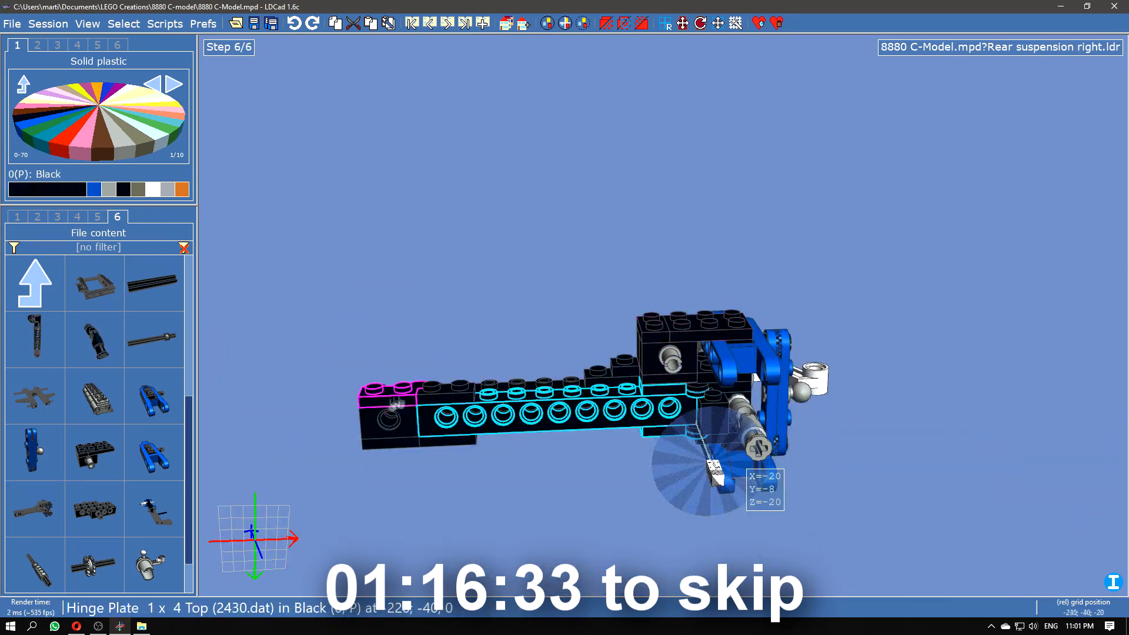
Step: Swing the front black 1 x 10 Technic brick and its attached end bricks outward about the rear hinge
{"action": "left_click", "coordinate": [399, 436]}
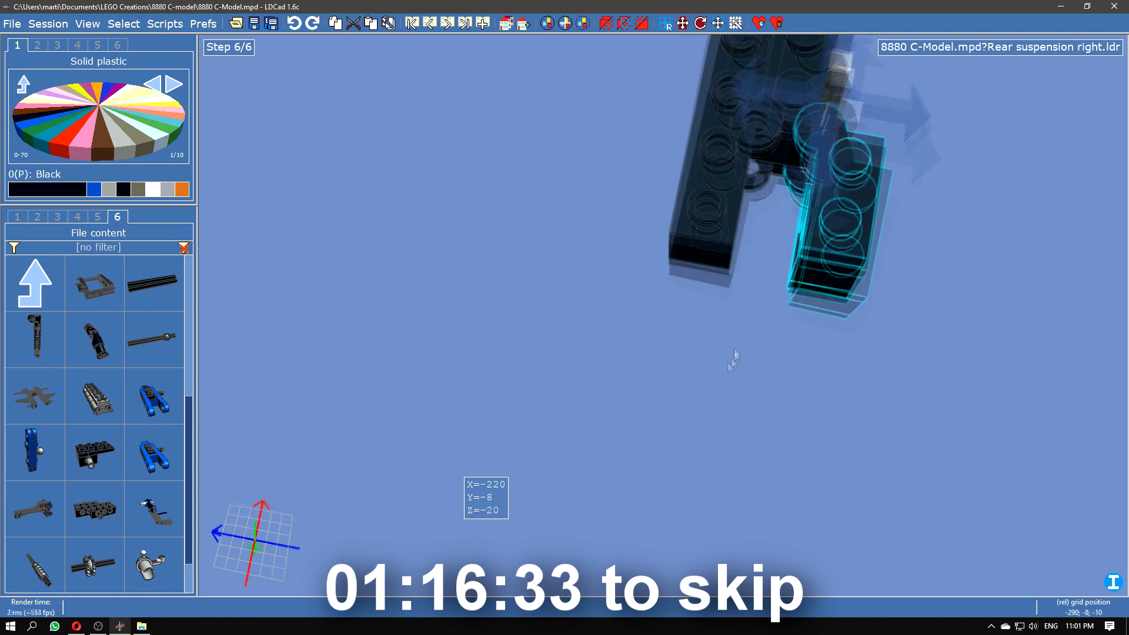
{"action": "left_click_drag", "start_coordinate": [772, 321], "coordinate": [532, 396]}
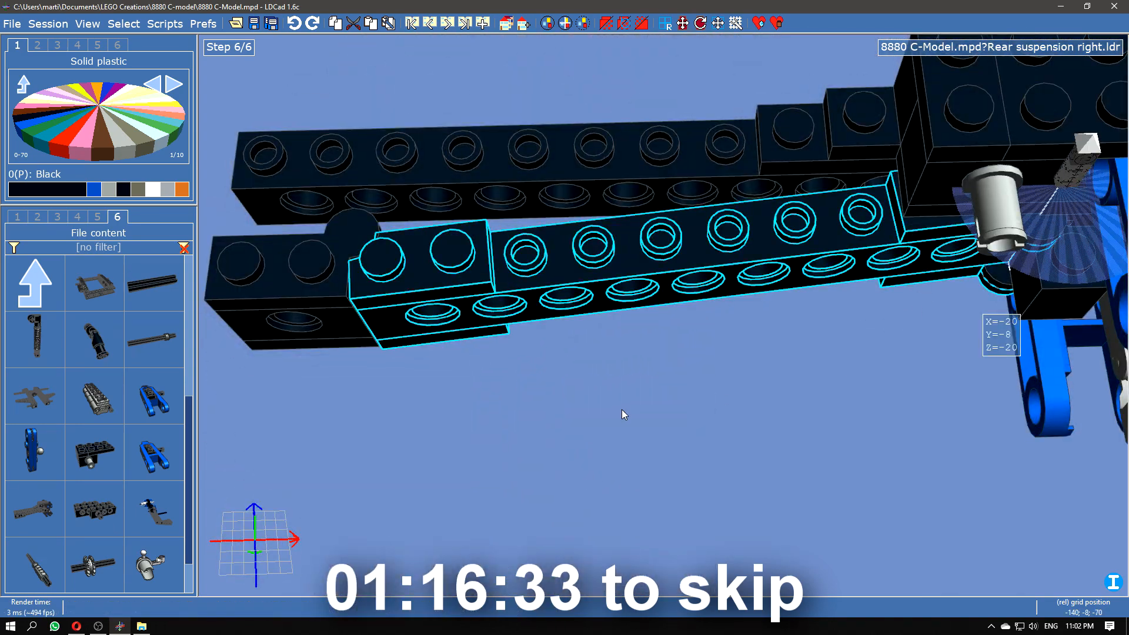
{"action": "right_click", "coordinate": [573, 399]}
{"action": "left_click", "coordinate": [545, 323]}
{"action": "key", "text": "Return"}
{"action": "left_click_drag", "start_coordinate": [505, 407], "coordinate": [636, 481]}
Step: Compare the angled beam in the rear suspension with its position in the right frame
{"action": "key", "text": "ctrl+Tab"}
{"action": "double_click", "coordinate": [651, 310]}
{"action": "scroll", "coordinate": [636, 481], "scroll_direction": "down", "scroll_amount": 3}
{"action": "scroll", "coordinate": [529, 411], "scroll_direction": "up", "scroll_amount": 3}
{"action": "left_click", "coordinate": [511, 415]}
{"action": "key", "text": "ctrl+Tab"}
{"action": "key", "text": "ctrl+Tab"}
Step: Realign the angled beam and its hinged end bricks so the end section meets the right frame
{"action": "left_click_drag", "start_coordinate": [484, 343], "coordinate": [514, 343]}
{"action": "left_click_drag", "start_coordinate": [597, 437], "coordinate": [781, 310]}
{"action": "left_click", "coordinate": [592, 271], "text": "ctrl"}
{"action": "left_click", "coordinate": [435, 294], "text": "ctrl"}
{"action": "left_click_drag", "start_coordinate": [582, 388], "coordinate": [594, 456]}
{"action": "left_click_drag", "start_coordinate": [870, 194], "coordinate": [829, 310]}
{"action": "right_click_drag", "start_coordinate": [829, 310], "coordinate": [708, 396]}
{"action": "key", "text": "ctrl+Tab"}
{"action": "key", "text": "ctrl+Tab"}
{"action": "right_click_drag", "start_coordinate": [633, 400], "coordinate": [605, 283]}
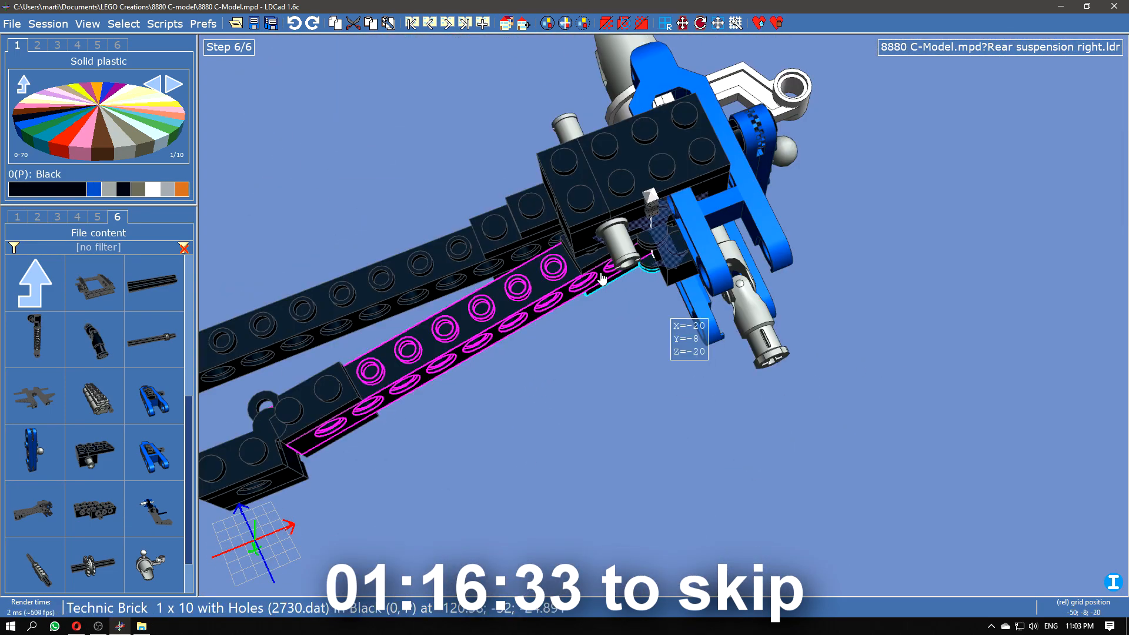
Step: Examine the angled beam's fit by going back and forth through the right frame's building steps
{"action": "right_click_drag", "start_coordinate": [463, 452], "coordinate": [613, 482]}
{"action": "scroll", "coordinate": [552, 386], "scroll_direction": "up", "scroll_amount": 3}
{"action": "left_click", "coordinate": [688, 406]}
{"action": "right_click_drag", "start_coordinate": [689, 406], "coordinate": [637, 383]}
{"action": "key", "text": "ctrl+Tab"}
{"action": "left_click", "coordinate": [430, 25]}
{"action": "left_click", "coordinate": [430, 24]}
{"action": "left_click", "coordinate": [447, 25]}
{"action": "left_click", "coordinate": [447, 25]}
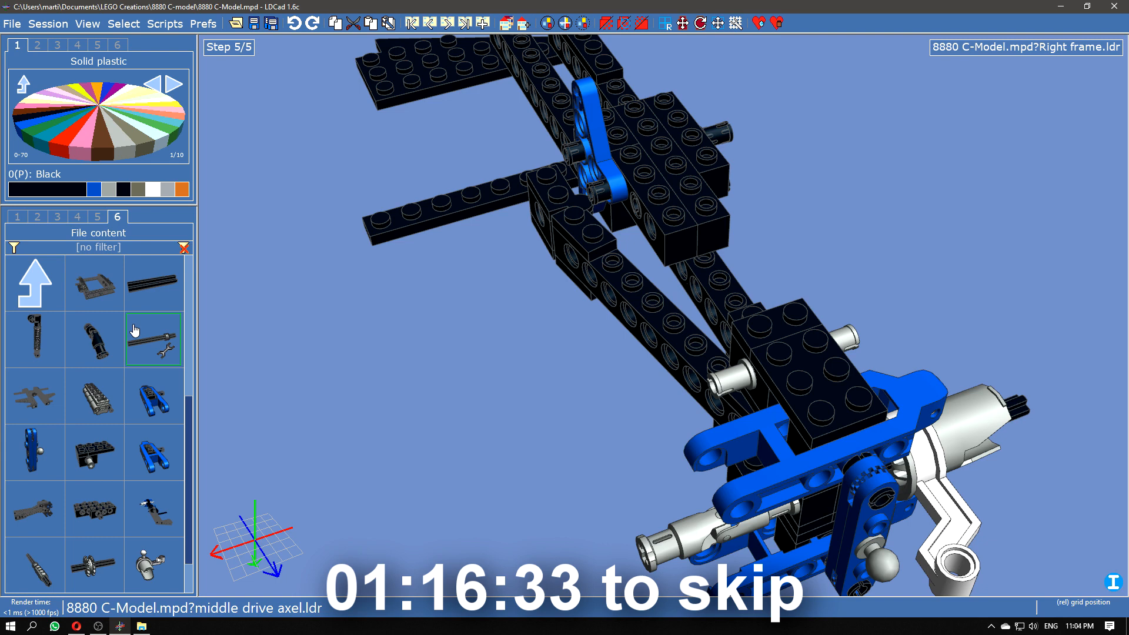
Step: Add a black axle through the hinged end bricks of the angled beam in the right frame
{"action": "left_click", "coordinate": [77, 217]}
{"action": "left_click", "coordinate": [97, 217]}
{"action": "left_click", "coordinate": [47, 283]}
{"action": "left_click", "coordinate": [94, 284]}
{"action": "left_click_drag", "start_coordinate": [141, 507], "coordinate": [598, 209]}
{"action": "left_click_drag", "start_coordinate": [888, 194], "coordinate": [941, 224]}
{"action": "left_click", "coordinate": [117, 217]}
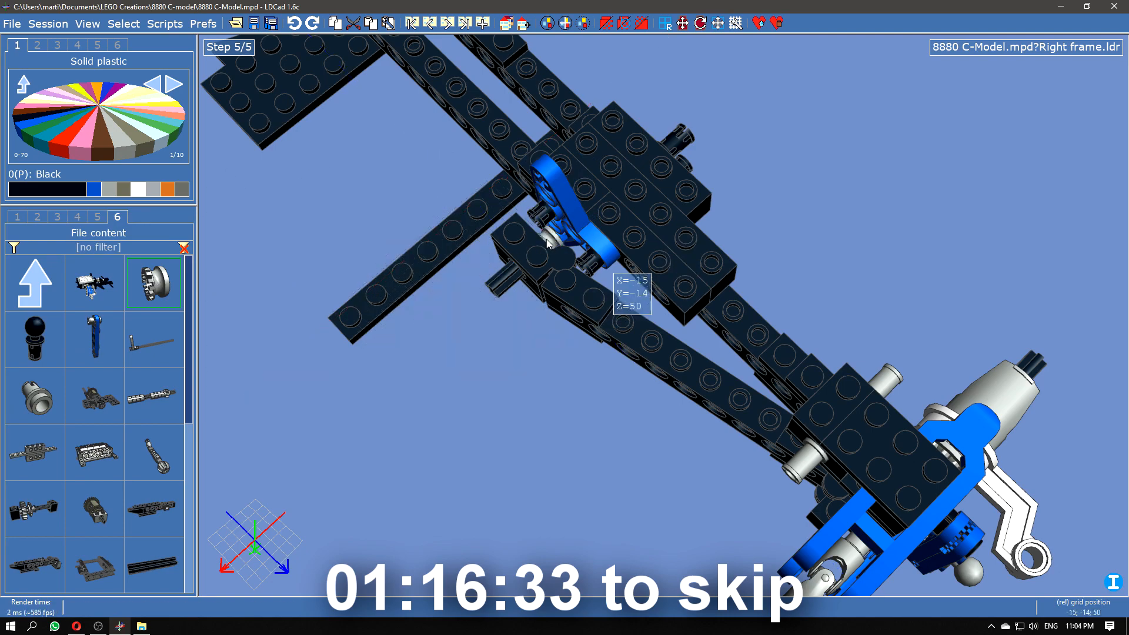
Step: Add a dark grey shock absorber between the upper frame and the end section of the right frame's angled suspension
{"action": "scroll", "coordinate": [547, 242], "scroll_direction": "up", "scroll_amount": 5}
{"action": "middle_click_drag", "start_coordinate": [509, 283], "coordinate": [555, 416]}
{"action": "scroll", "coordinate": [504, 327], "scroll_direction": "down", "scroll_amount": 4}
{"action": "left_click", "coordinate": [430, 23]}
{"action": "left_click", "coordinate": [447, 23]}
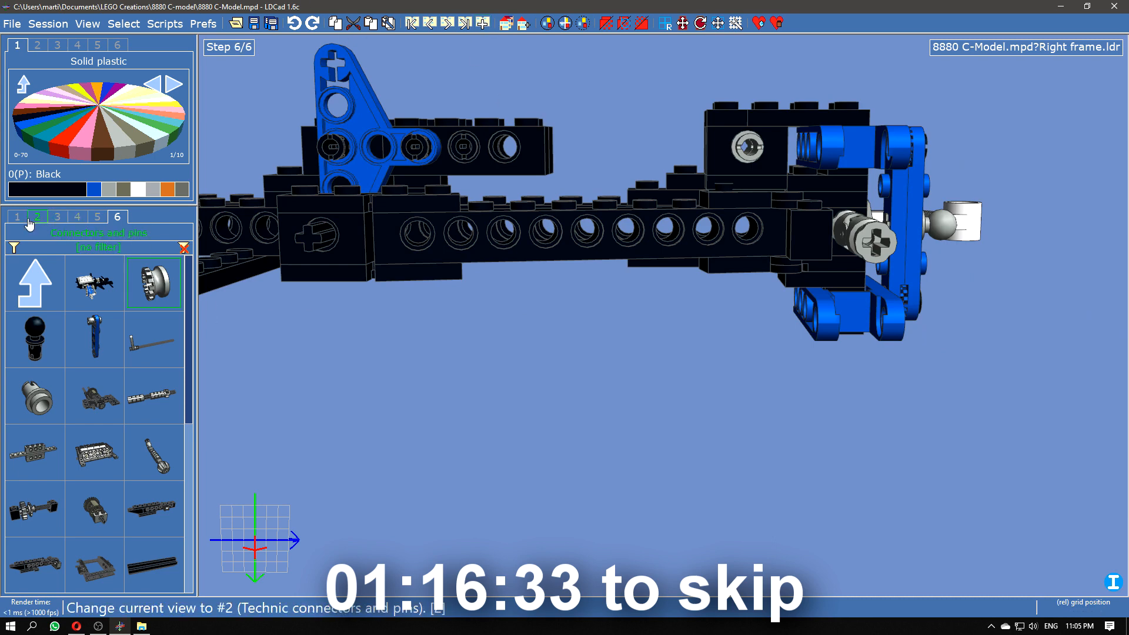
{"action": "left_click", "coordinate": [98, 216]}
{"action": "left_click_drag", "start_coordinate": [37, 507], "coordinate": [430, 141]}
{"action": "middle_click_drag", "start_coordinate": [618, 265], "coordinate": [696, 393]}
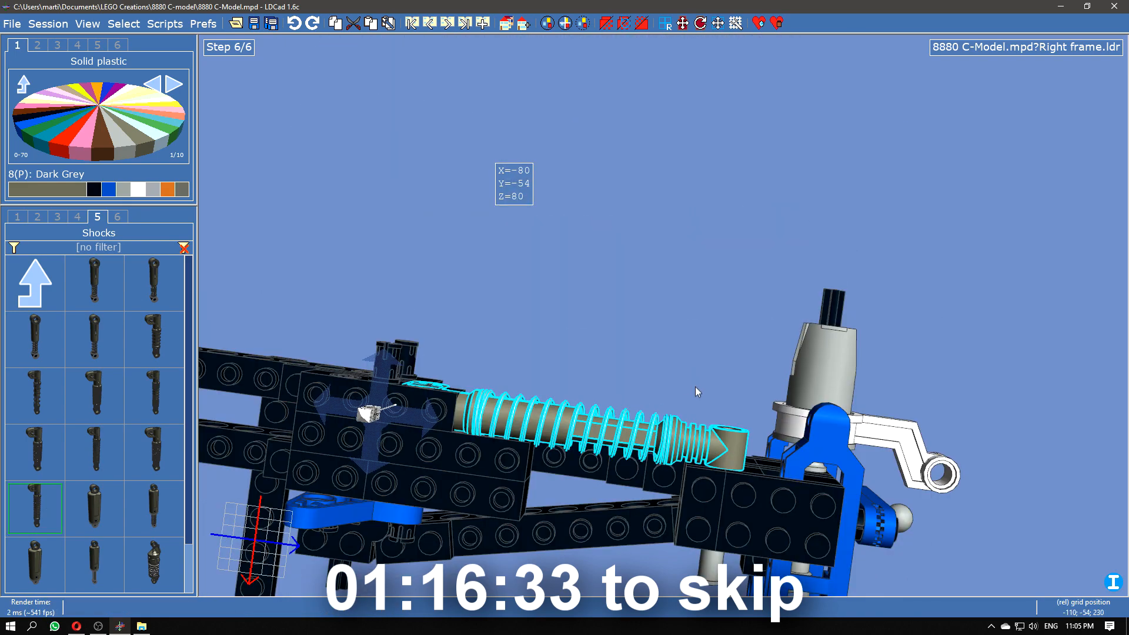
Step: Duplicate the dark grey shock absorber and place the copy parallel to it on the other side of the frame
{"action": "left_click_drag", "start_coordinate": [696, 393], "coordinate": [647, 365]}
{"action": "key", "text": "ctrl+c"}
{"action": "key", "text": "ctrl+v"}
{"action": "left_click", "coordinate": [588, 320]}
{"action": "left_click_drag", "start_coordinate": [647, 483], "coordinate": [648, 323]}
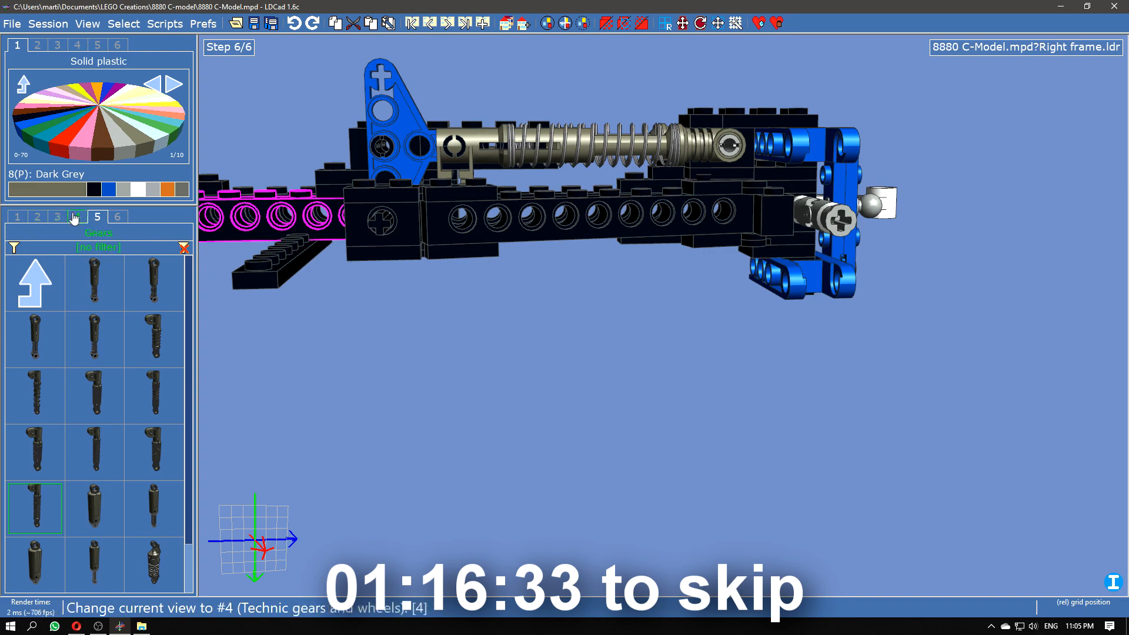
Step: Insert a black axle through the frame at the upper ends of both shock absorbers
{"action": "left_click", "coordinate": [35, 282]}
{"action": "left_click", "coordinate": [94, 189]}
{"action": "left_click_drag", "start_coordinate": [154, 509], "coordinate": [474, 334]}
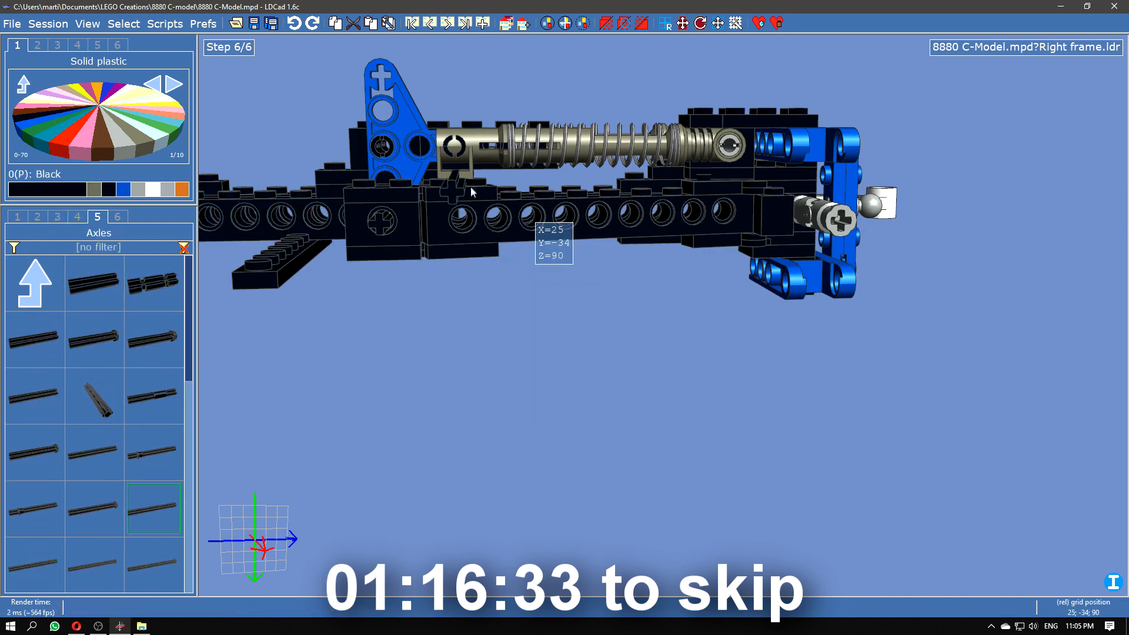
{"action": "left_click_drag", "start_coordinate": [464, 182], "coordinate": [517, 259]}
{"action": "left_click_drag", "start_coordinate": [682, 127], "coordinate": [745, 99]}
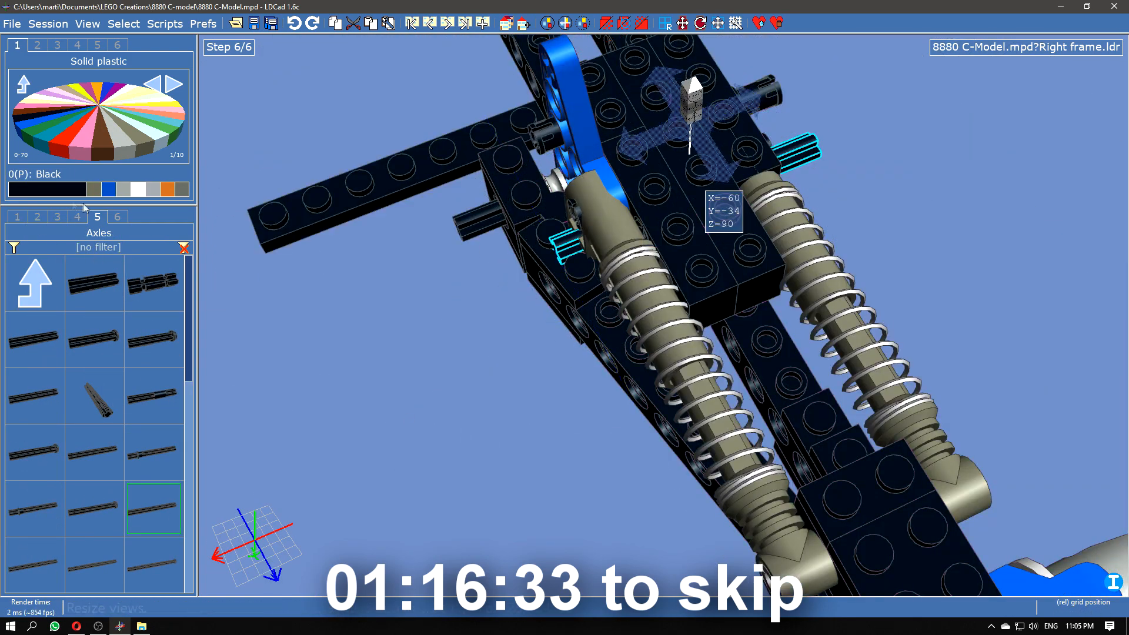
{"action": "left_click_drag", "start_coordinate": [552, 250], "coordinate": [653, 365]}
{"action": "right_click_drag", "start_coordinate": [767, 404], "coordinate": [726, 437]}
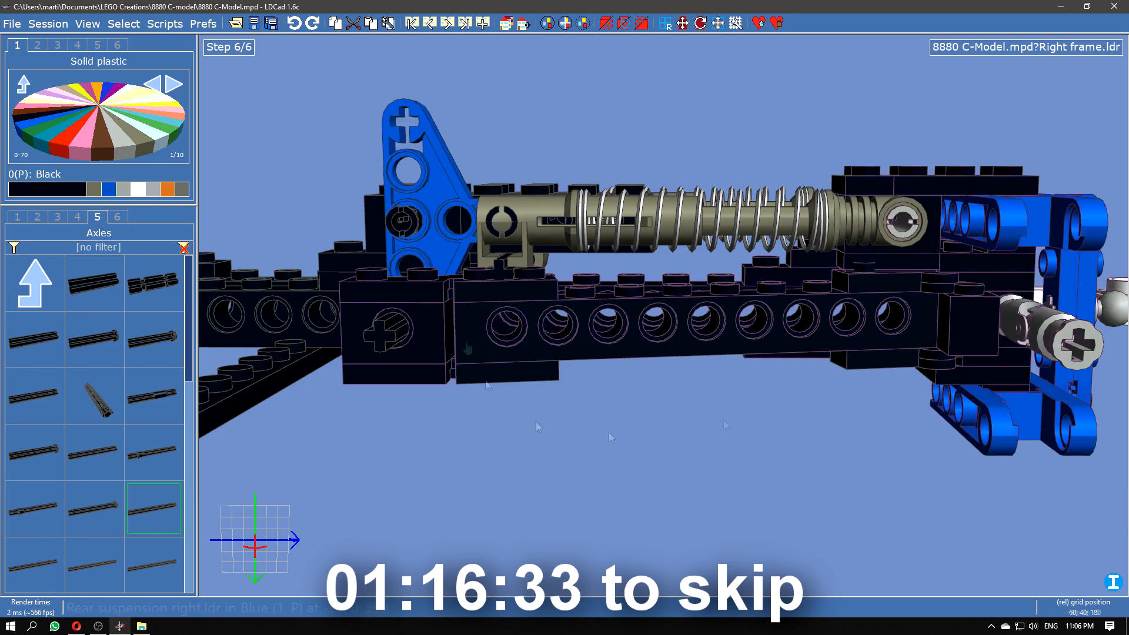
Step: Select the suspension arm beams and the rear suspension submodel and rotate them downward about the hinge axle
{"action": "left_click", "coordinate": [385, 332]}
{"action": "left_click_drag", "start_coordinate": [471, 412], "coordinate": [512, 471]}
{"action": "left_click_drag", "start_coordinate": [406, 241], "coordinate": [319, 337]}
{"action": "left_click_drag", "start_coordinate": [500, 447], "coordinate": [544, 369]}
{"action": "left_click", "coordinate": [544, 367], "text": "ctrl"}
{"action": "left_click_drag", "start_coordinate": [668, 479], "coordinate": [659, 421]}
{"action": "left_click_drag", "start_coordinate": [353, 309], "coordinate": [393, 327]}
{"action": "left_click", "coordinate": [512, 277]}
{"action": "left_click_drag", "start_coordinate": [565, 352], "coordinate": [594, 412]}
{"action": "left_click", "coordinate": [629, 247], "text": "ctrl"}
{"action": "left_click", "coordinate": [764, 171], "text": "ctrl"}
{"action": "left_click_drag", "start_coordinate": [847, 306], "coordinate": [823, 247]}
{"action": "left_click_drag", "start_coordinate": [517, 253], "coordinate": [612, 221]}
{"action": "key", "text": "Return"}
{"action": "key", "text": "Escape"}
Step: Rotate the shock absorber to follow the slope of the lowered suspension arm
{"action": "left_click_drag", "start_coordinate": [711, 315], "coordinate": [741, 388]}
{"action": "left_click_drag", "start_coordinate": [871, 194], "coordinate": [902, 95]}
{"action": "left_click_drag", "start_coordinate": [676, 208], "coordinate": [661, 271]}
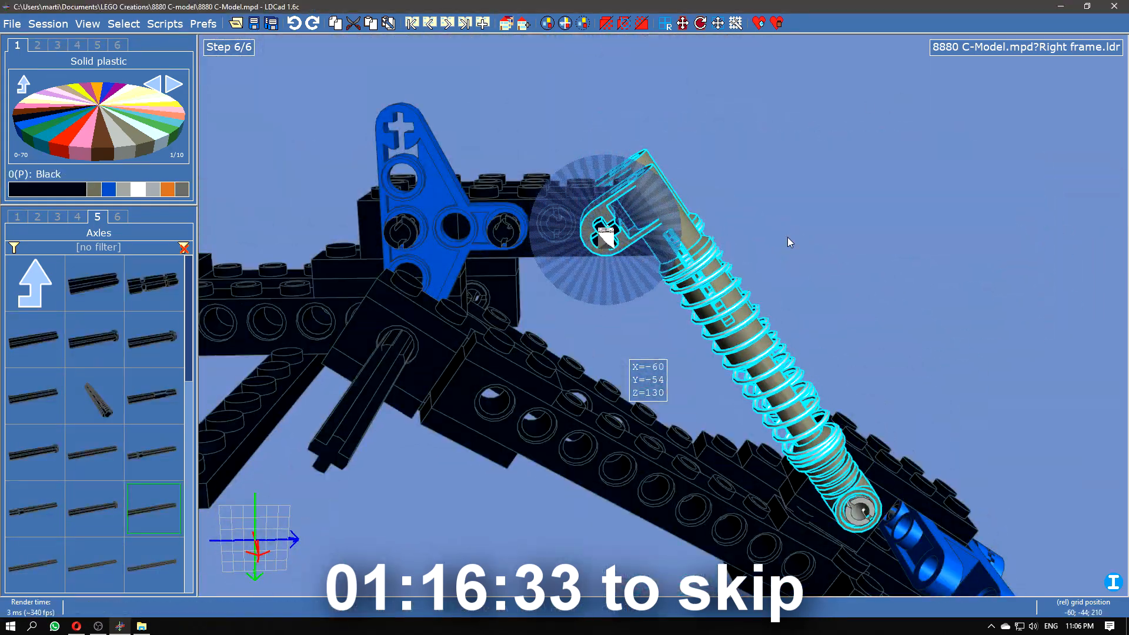
{"action": "scroll", "coordinate": [788, 238], "scroll_direction": "up", "scroll_amount": 3}
{"action": "right_click_drag", "start_coordinate": [788, 238], "coordinate": [606, 168]}
{"action": "left_click_drag", "start_coordinate": [606, 168], "coordinate": [650, 287]}
{"action": "scroll", "coordinate": [650, 288], "scroll_direction": "down", "scroll_amount": 3}
Step: Align the shock absorbers' upper ends with the black axle in the frame
{"action": "right_click_drag", "start_coordinate": [651, 288], "coordinate": [856, 277]}
{"action": "left_click", "coordinate": [377, 259]}
{"action": "left_click", "coordinate": [611, 200]}
{"action": "left_click_drag", "start_coordinate": [875, 231], "coordinate": [864, 229]}
{"action": "right_click", "coordinate": [633, 196]}
{"action": "left_click", "coordinate": [656, 232]}
{"action": "key", "text": "Return"}
{"action": "left_click", "coordinate": [883, 283]}
{"action": "left_click_drag", "start_coordinate": [882, 283], "coordinate": [865, 347]}
{"action": "scroll", "coordinate": [843, 289], "scroll_direction": "down", "scroll_amount": 3}
Step: Review the right frame's building steps by going back and forth through them
{"action": "left_click", "coordinate": [430, 23]}
{"action": "left_click", "coordinate": [447, 24]}
{"action": "left_click", "coordinate": [154, 509]}
{"action": "key", "text": "Escape"}
{"action": "left_click", "coordinate": [430, 23]}
{"action": "left_click", "coordinate": [430, 24]}
{"action": "left_click", "coordinate": [447, 24]}
{"action": "left_click", "coordinate": [447, 23]}
Step: Add a light grey Technic Bush 1/2 Type 2 on the axle holding the shock absorbers
{"action": "left_click", "coordinate": [37, 217]}
{"action": "left_click", "coordinate": [123, 190]}
{"action": "scroll", "coordinate": [39, 565], "scroll_direction": "down", "scroll_amount": 2}
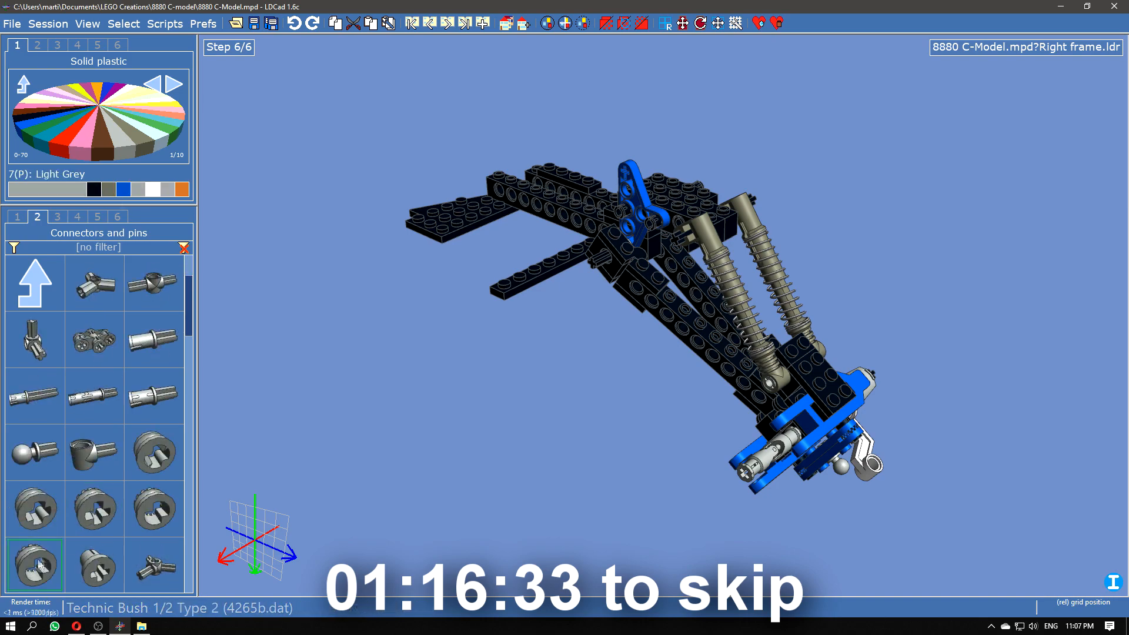
{"action": "left_click", "coordinate": [675, 241]}
{"action": "scroll", "coordinate": [676, 250], "scroll_direction": "up", "scroll_amount": 3}
{"action": "mouse_move", "coordinate": [706, 252]}
{"action": "left_mouse_down"}
{"action": "mouse_move", "coordinate": [559, 252]}
{"action": "mouse_move", "coordinate": [705, 249]}
{"action": "left_mouse_up"}
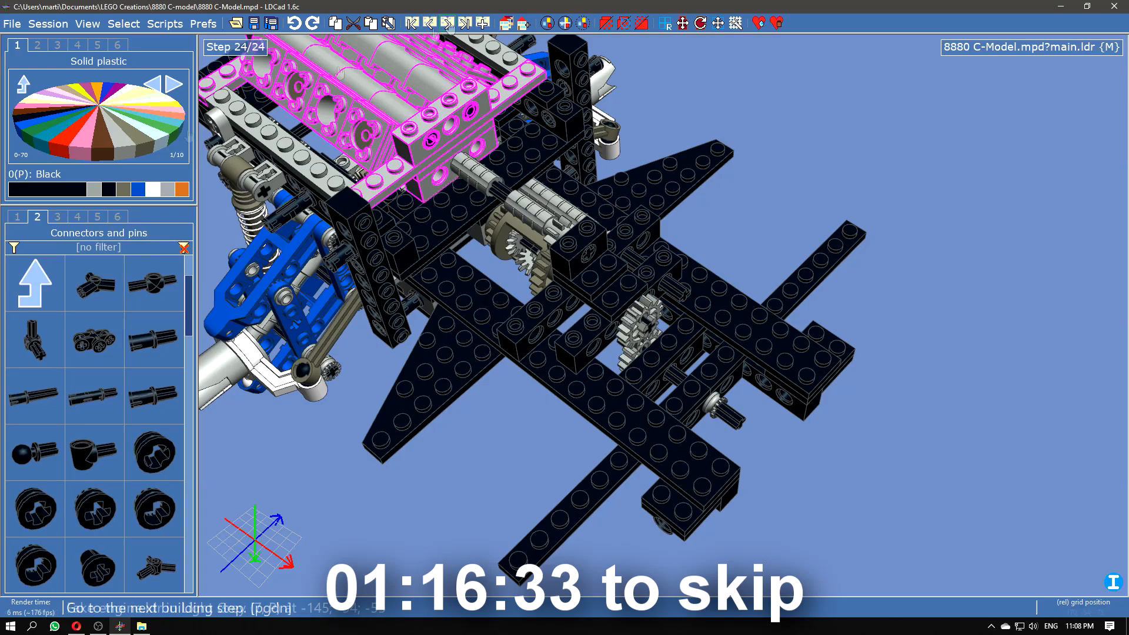
Step: Insert the Right frame submodel into the main model beside the rear of the middle frame
{"action": "left_click", "coordinate": [117, 216]}
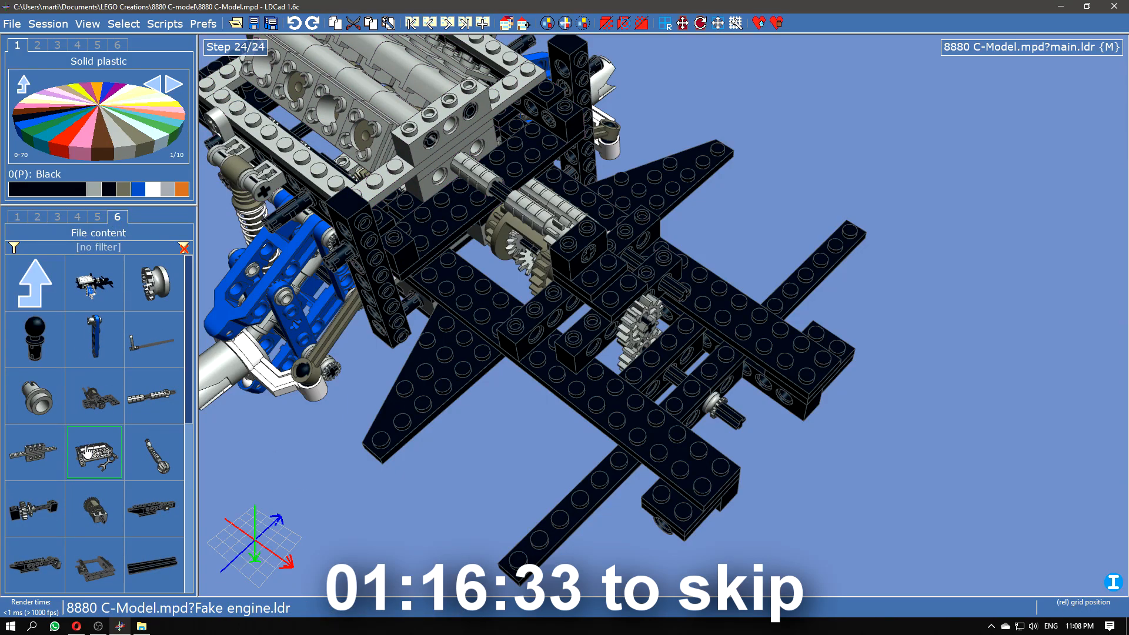
{"action": "key", "text": "ctrl+v"}
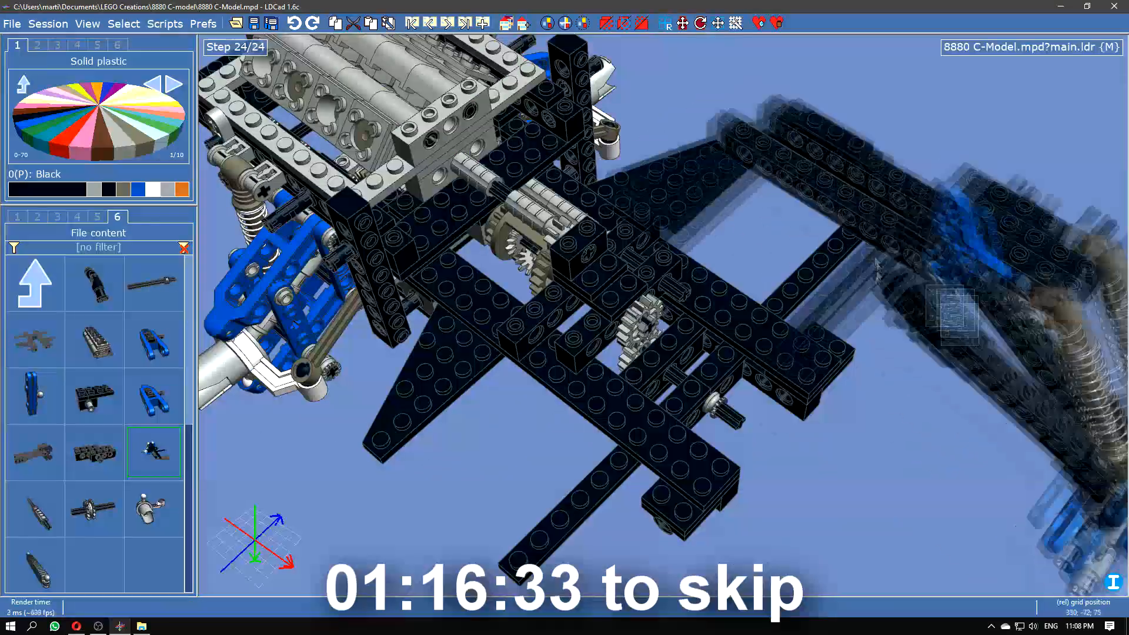
{"action": "key", "text": "Escape"}
{"action": "left_click_drag", "start_coordinate": [823, 216], "coordinate": [609, 332]}
{"action": "left_click_drag", "start_coordinate": [525, 285], "coordinate": [397, 231]}
Step: Nudge the right frame submodel into place against the side of the middle frame
{"action": "scroll", "coordinate": [446, 257], "scroll_direction": "up", "scroll_amount": 3}
{"action": "left_click_drag", "start_coordinate": [542, 476], "coordinate": [542, 389]}
{"action": "key", "text": "Down"}
{"action": "key", "text": "Down"}
{"action": "key", "text": "Down"}
{"action": "key", "text": "Down"}
{"action": "left_click", "coordinate": [542, 389]}
{"action": "right_click_drag", "start_coordinate": [591, 364], "coordinate": [276, 286]}
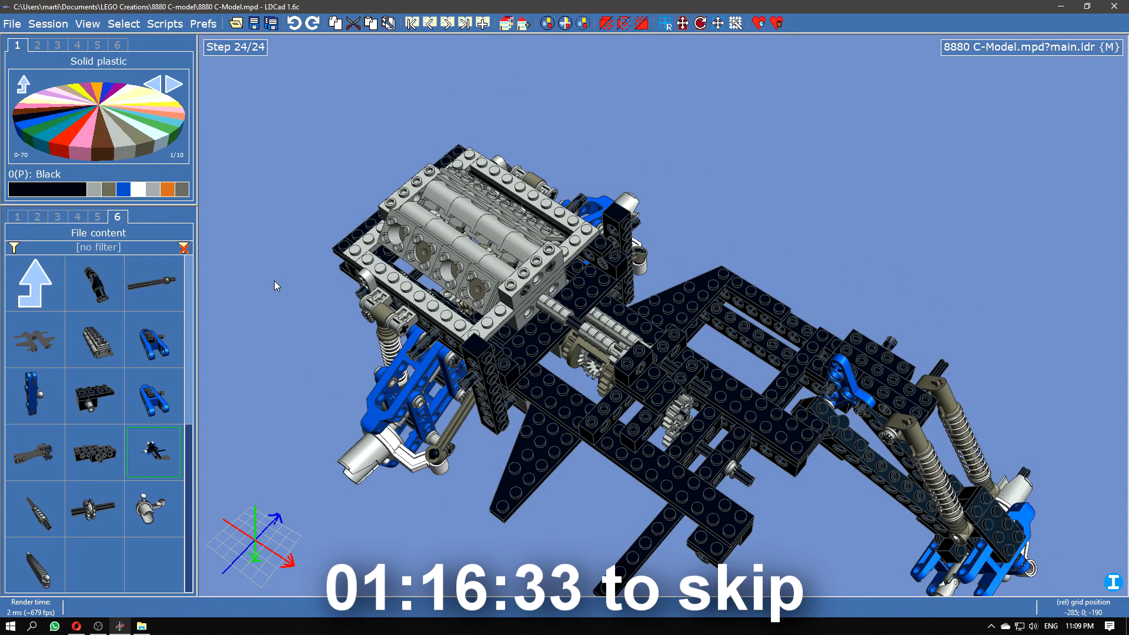
Step: Open the Middle frame submodel and go through its building steps
{"action": "scroll", "coordinate": [831, 423], "scroll_direction": "up", "scroll_amount": 3}
{"action": "right_click_drag", "start_coordinate": [831, 422], "coordinate": [701, 386]}
{"action": "double_click", "coordinate": [701, 386]}
{"action": "left_click", "coordinate": [430, 24]}
{"action": "left_click", "coordinate": [430, 24]}
{"action": "left_click", "coordinate": [449, 24]}
{"action": "left_click", "coordinate": [449, 25]}
{"action": "left_click", "coordinate": [448, 23]}
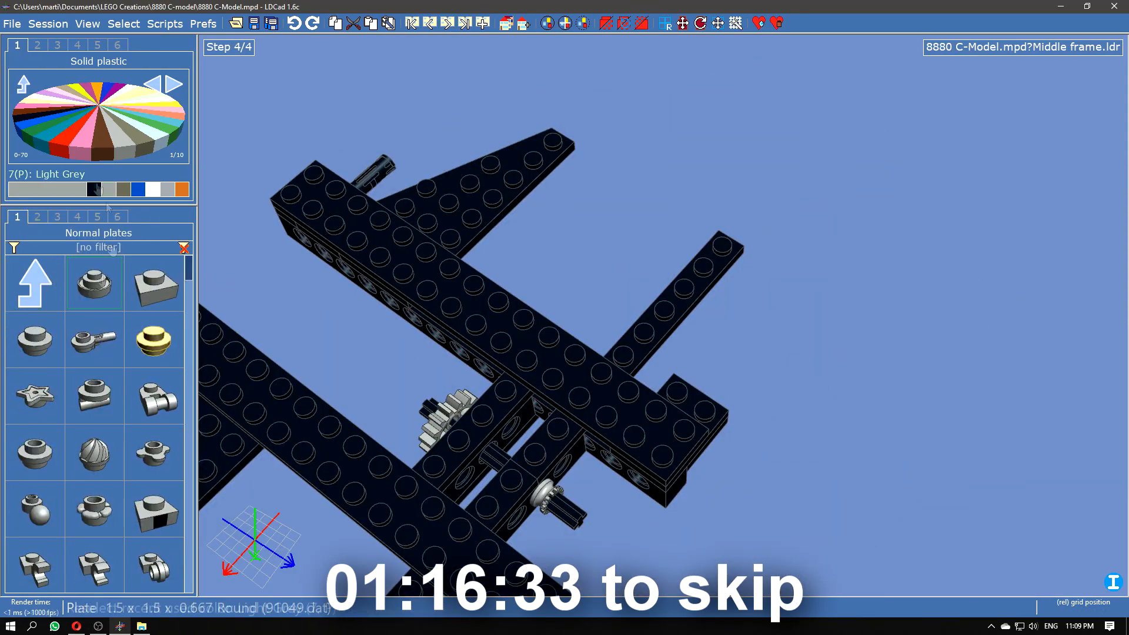
{"action": "double_click", "coordinate": [706, 376]}
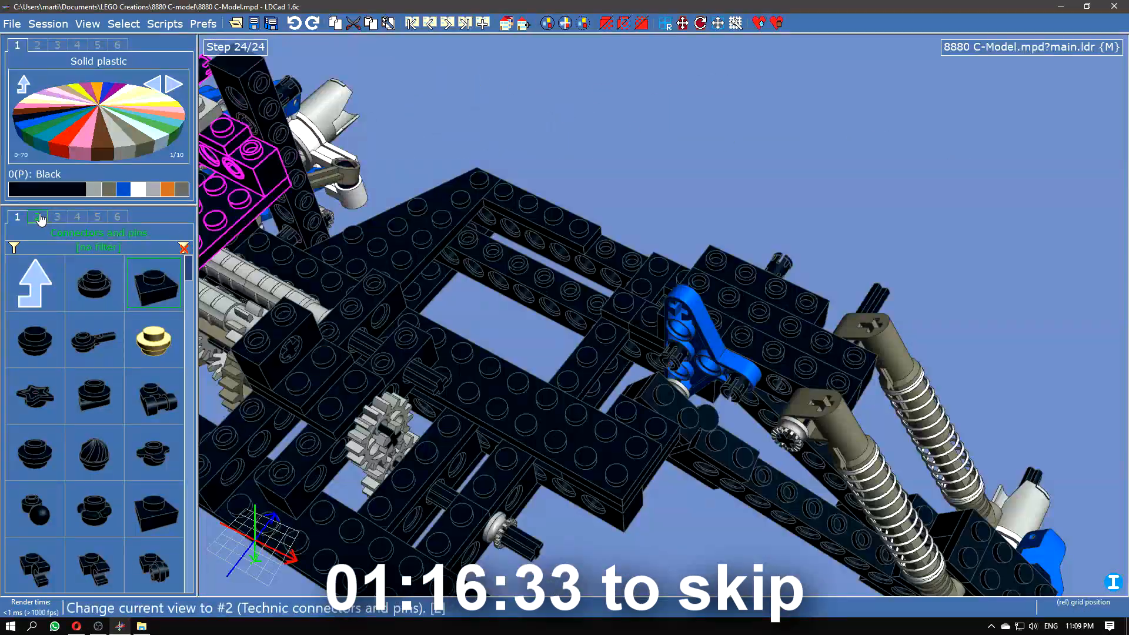
Step: Add a smooth black tile and a short one-stud black plate on top of the right frame at the middle section
{"action": "scroll", "coordinate": [94, 383], "scroll_direction": "down", "scroll_amount": 3}
{"action": "left_click_drag", "start_coordinate": [154, 396], "coordinate": [513, 193]}
{"action": "scroll", "coordinate": [118, 397], "scroll_direction": "up", "scroll_amount": 3}
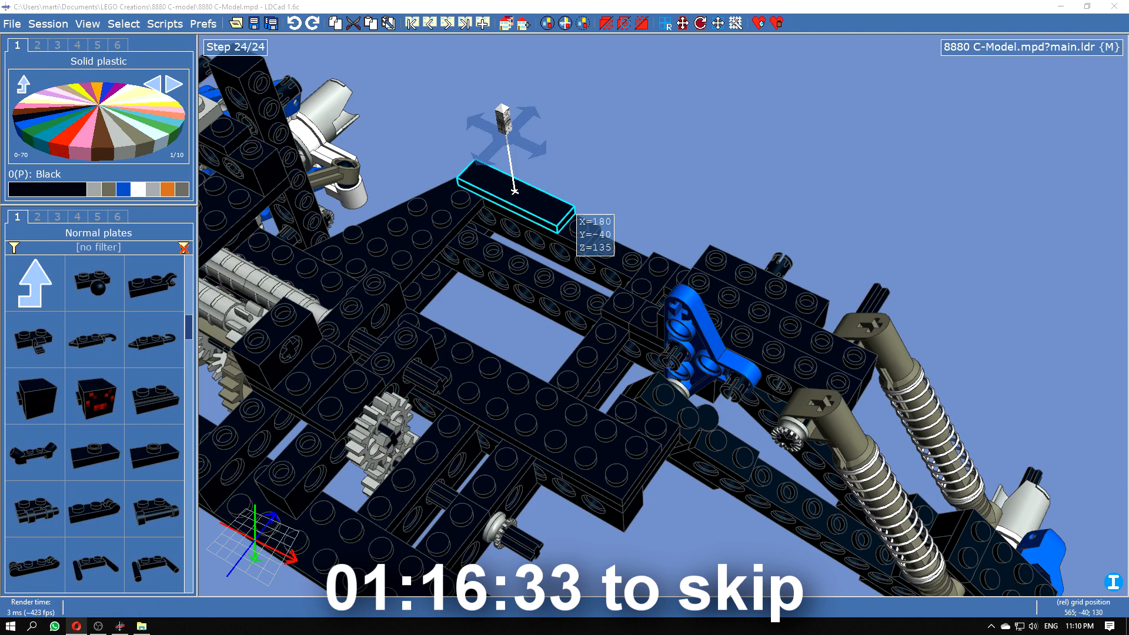
{"action": "scroll", "coordinate": [118, 457], "scroll_direction": "down", "scroll_amount": 2}
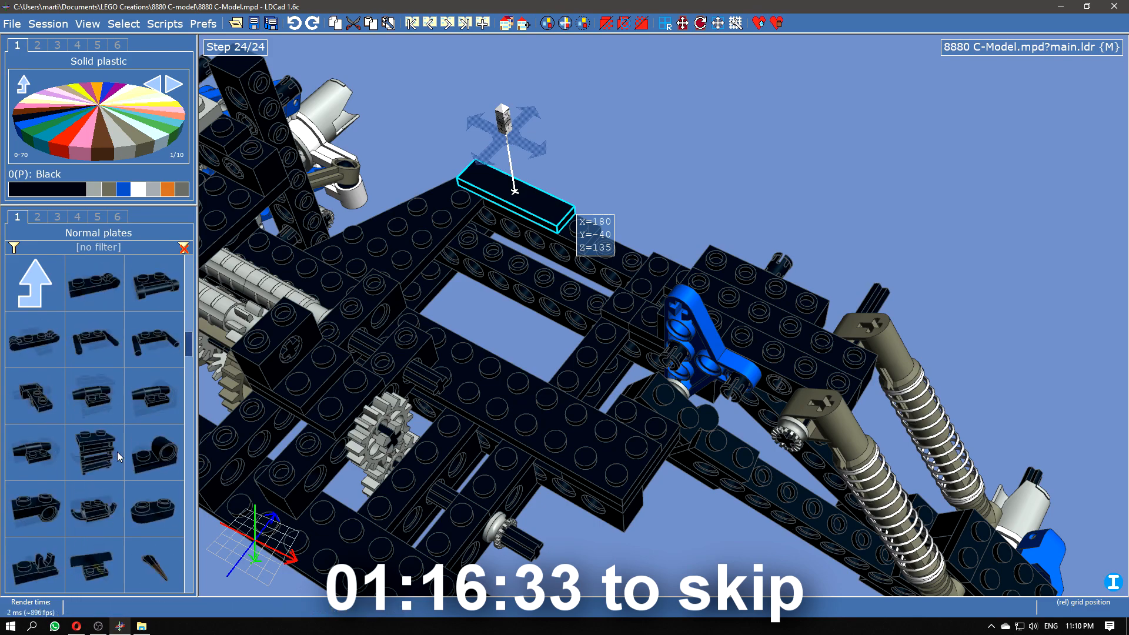
{"action": "left_click_drag", "start_coordinate": [153, 565], "coordinate": [669, 252]}
{"action": "left_click_drag", "start_coordinate": [745, 209], "coordinate": [752, 196]}
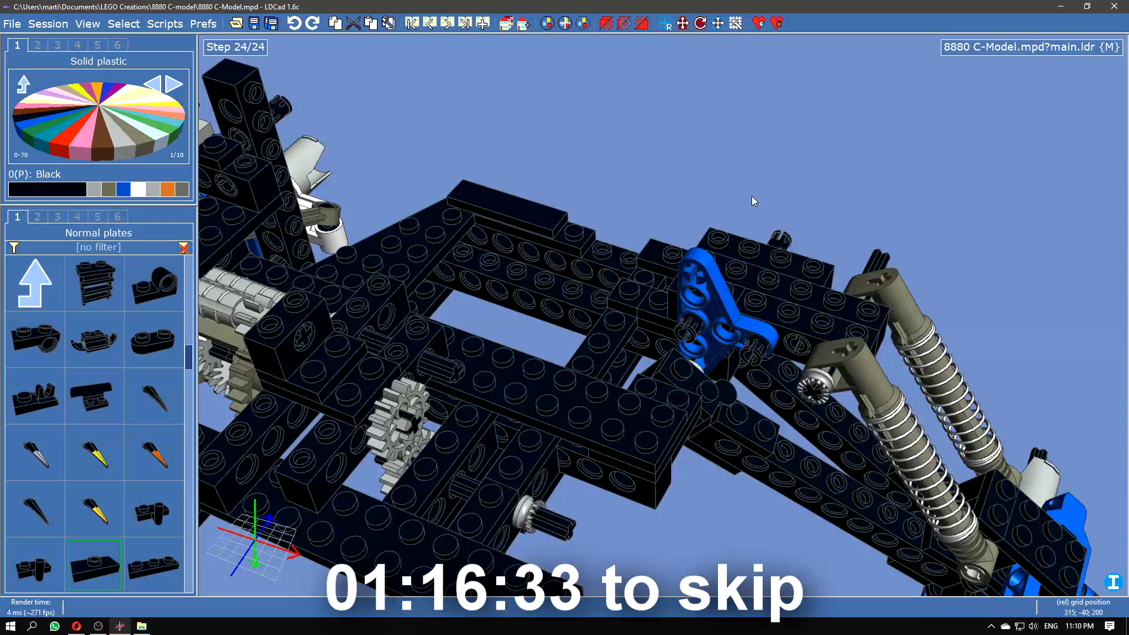
Step: Move the selected parts into a new MPD submodel named Callout6.ldr, using relative position only
{"action": "left_click", "coordinate": [668, 251]}
{"action": "left_click", "coordinate": [628, 289], "text": "ctrl"}
{"action": "right_click", "coordinate": [655, 254]}
{"action": "left_click", "coordinate": [683, 458]}
{"action": "left_click", "coordinate": [681, 263]}
{"action": "left_click", "coordinate": [682, 445]}
{"action": "left_click", "coordinate": [695, 314]}
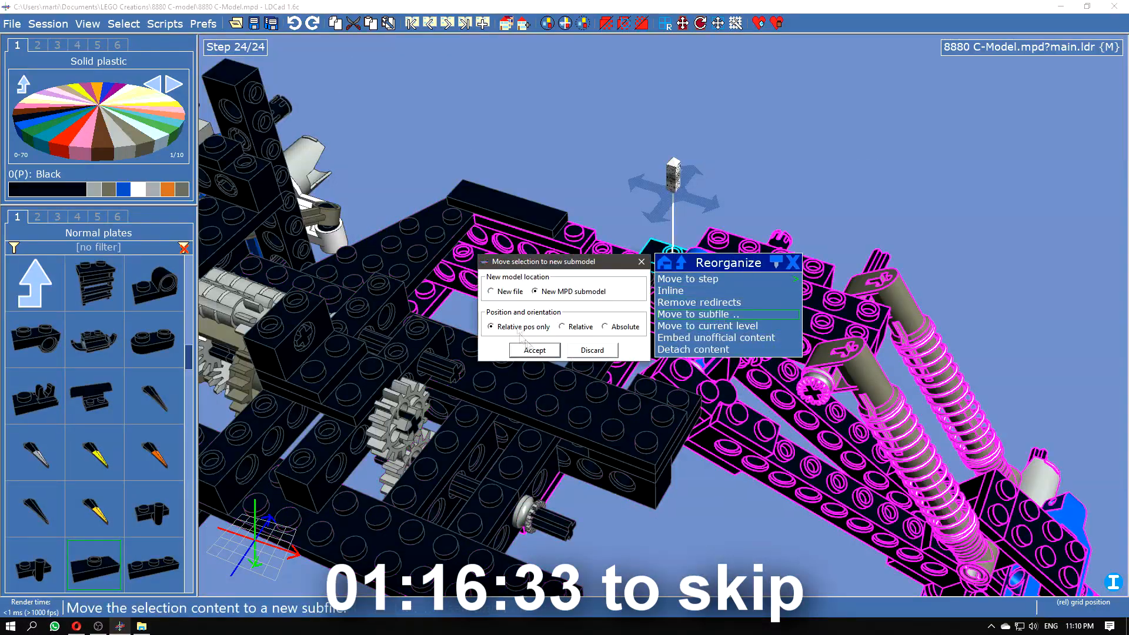
{"action": "left_click", "coordinate": [535, 351]}
{"action": "type", "text": "Callout6.ldr"}
{"action": "key", "text": "Return"}
{"action": "left_click", "coordinate": [1010, 47]}
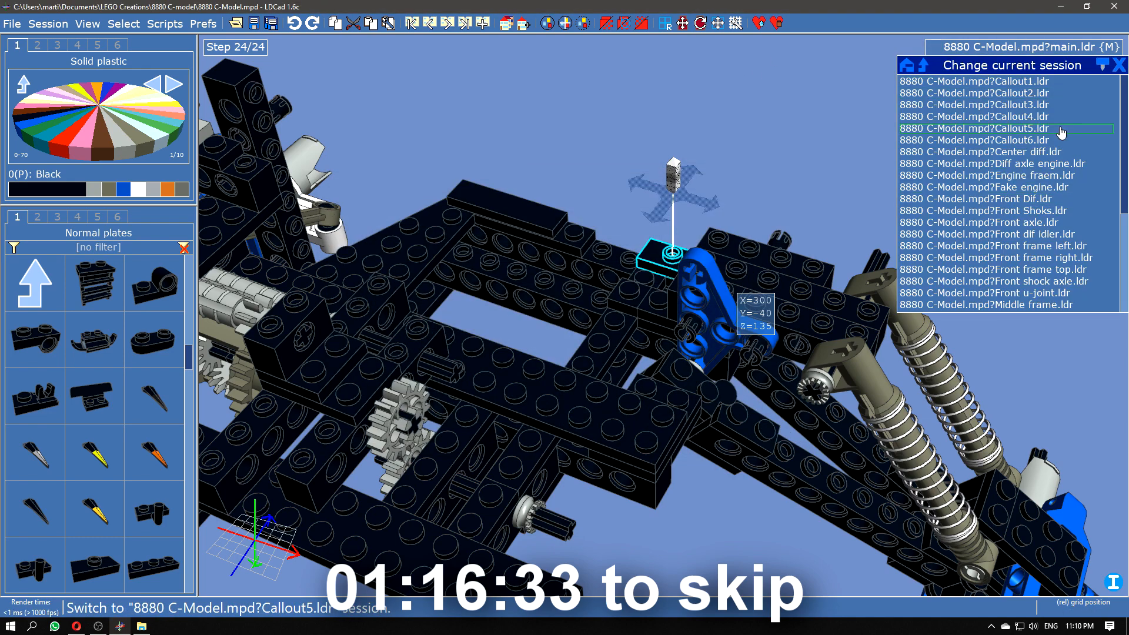
{"action": "key", "text": "Escape"}
Step: Add a black 45-degree slope brick next to the one-stud plate, beside the blue triangular beam
{"action": "left_click", "coordinate": [57, 217]}
{"action": "left_click", "coordinate": [147, 338]}
{"action": "left_click", "coordinate": [36, 283]}
{"action": "left_click", "coordinate": [48, 388]}
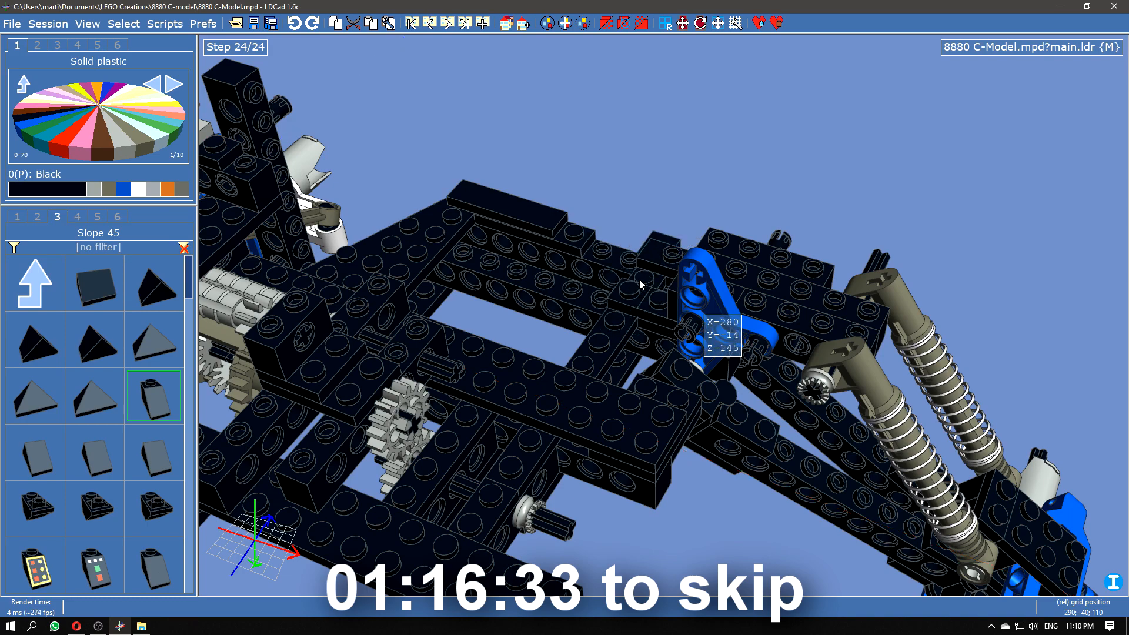
{"action": "left_click_drag", "start_coordinate": [645, 221], "coordinate": [641, 219]}
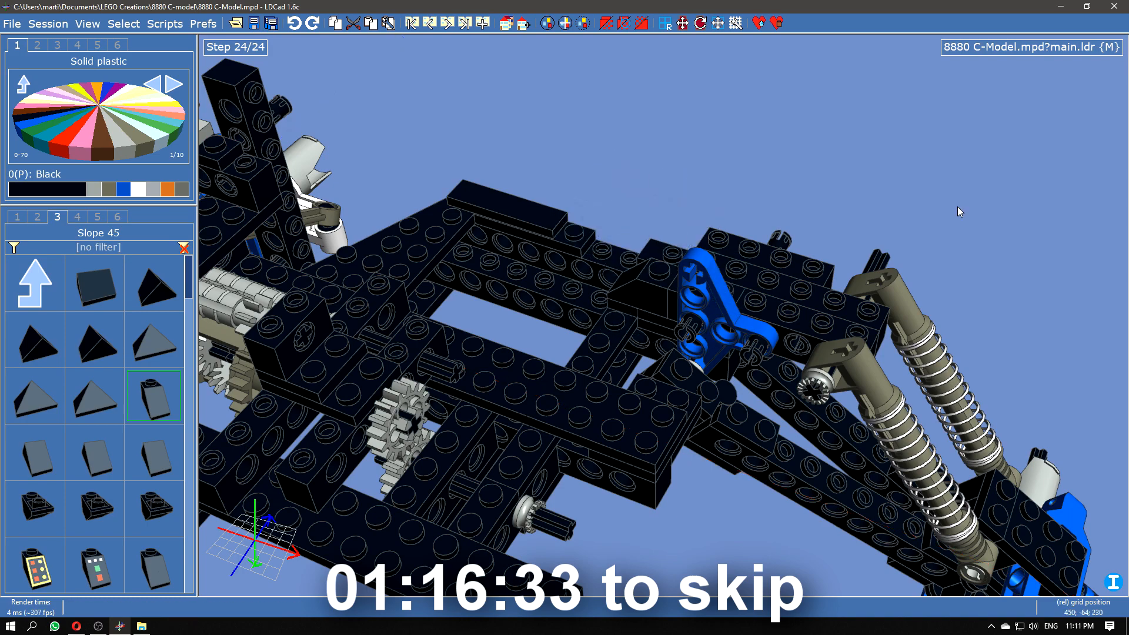
Step: Add a new submodel named Rear diff.ldr to the current file
{"action": "left_click", "coordinate": [429, 24]}
{"action": "left_click", "coordinate": [447, 23]}
{"action": "left_click_drag", "start_coordinate": [552, 184], "coordinate": [638, 502]}
{"action": "scroll", "coordinate": [638, 501], "scroll_direction": "down", "scroll_amount": 3}
{"action": "right_click_drag", "start_coordinate": [641, 504], "coordinate": [736, 353]}
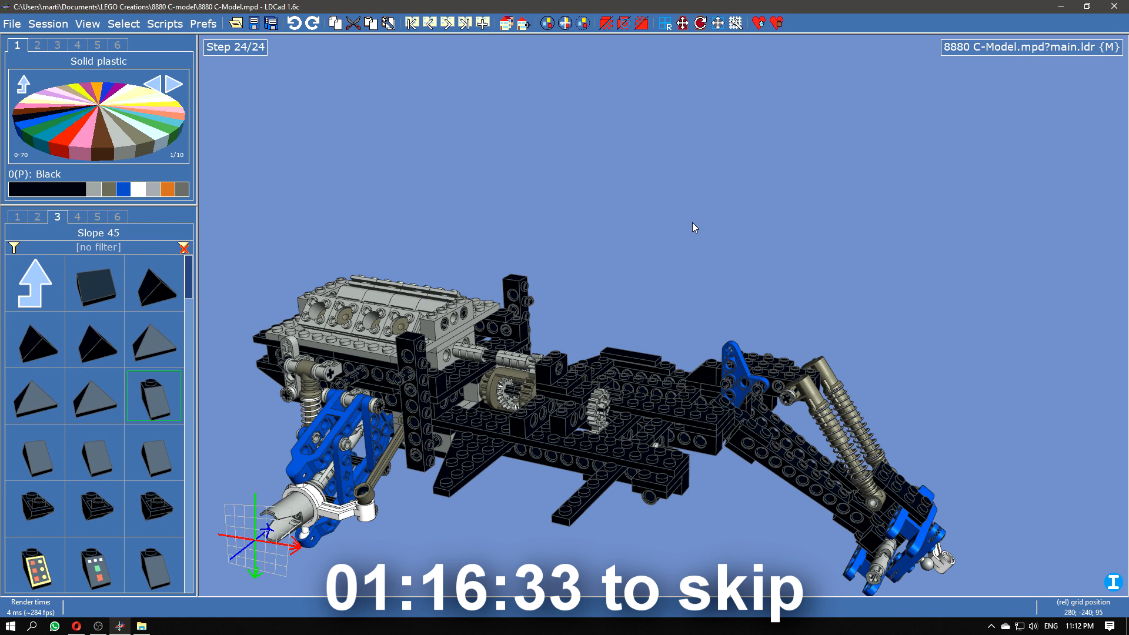
{"action": "left_click", "coordinate": [430, 23]}
{"action": "left_click", "coordinate": [447, 23]}
{"action": "left_click", "coordinate": [524, 23]}
{"action": "key", "text": "Return"}
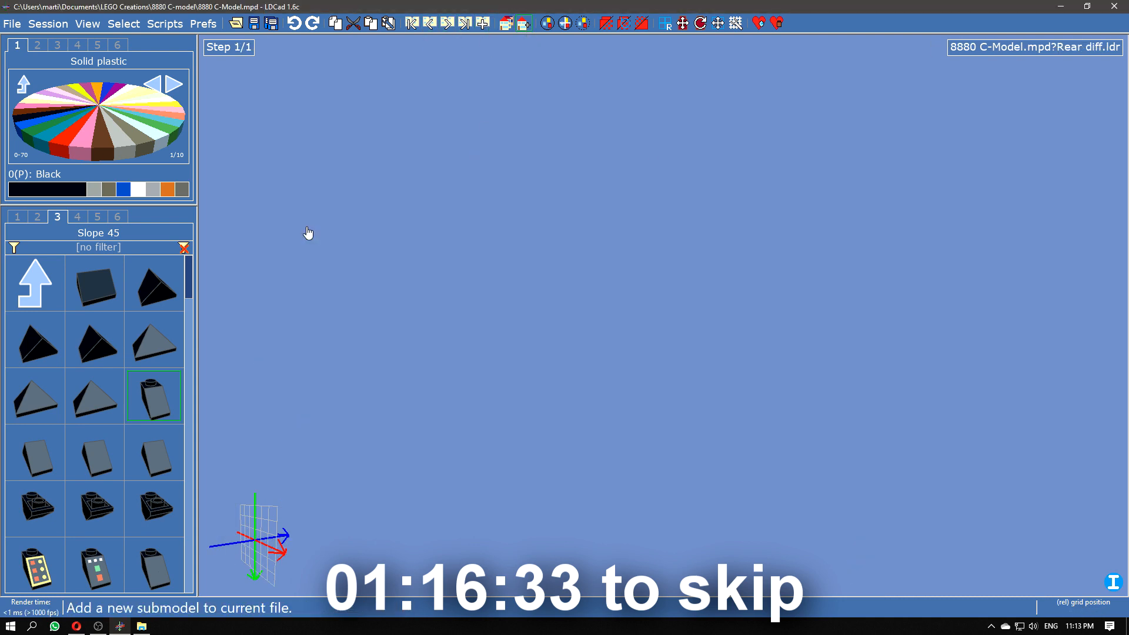
Step: Place a dark grey 16/24-tooth differential at the origin and a light grey 14-tooth bevel gear inside it
{"action": "left_click", "coordinate": [37, 217]}
{"action": "left_click", "coordinate": [78, 216]}
{"action": "left_click", "coordinate": [182, 189]}
{"action": "left_click_drag", "start_coordinate": [154, 340], "coordinate": [663, 316]}
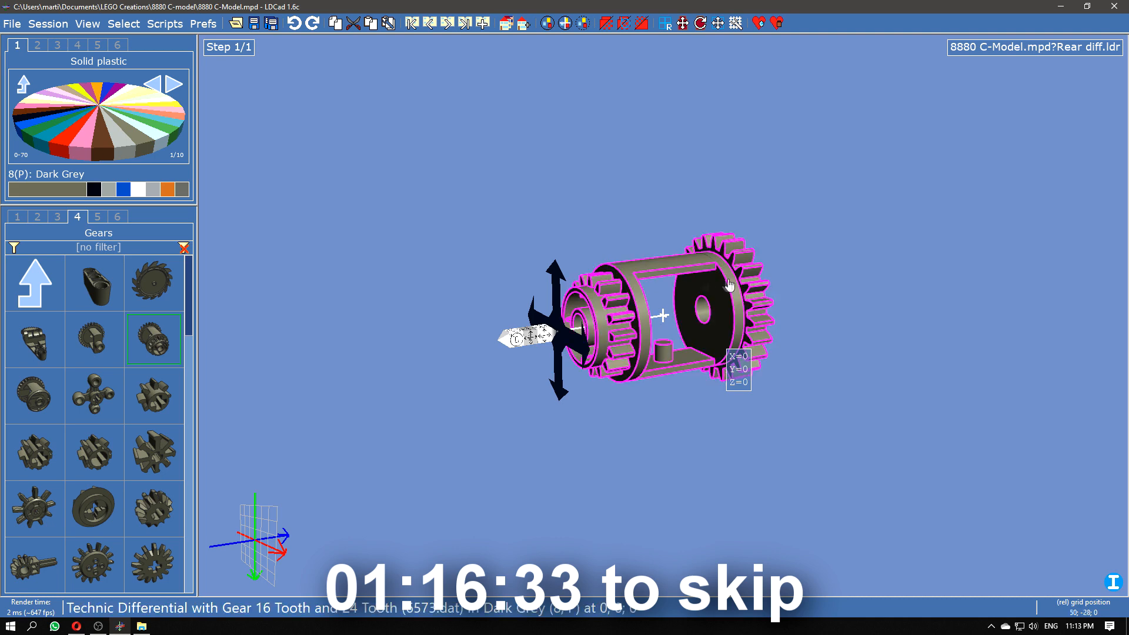
{"action": "left_click", "coordinate": [108, 189]}
{"action": "left_click_drag", "start_coordinate": [161, 562], "coordinate": [666, 348]}
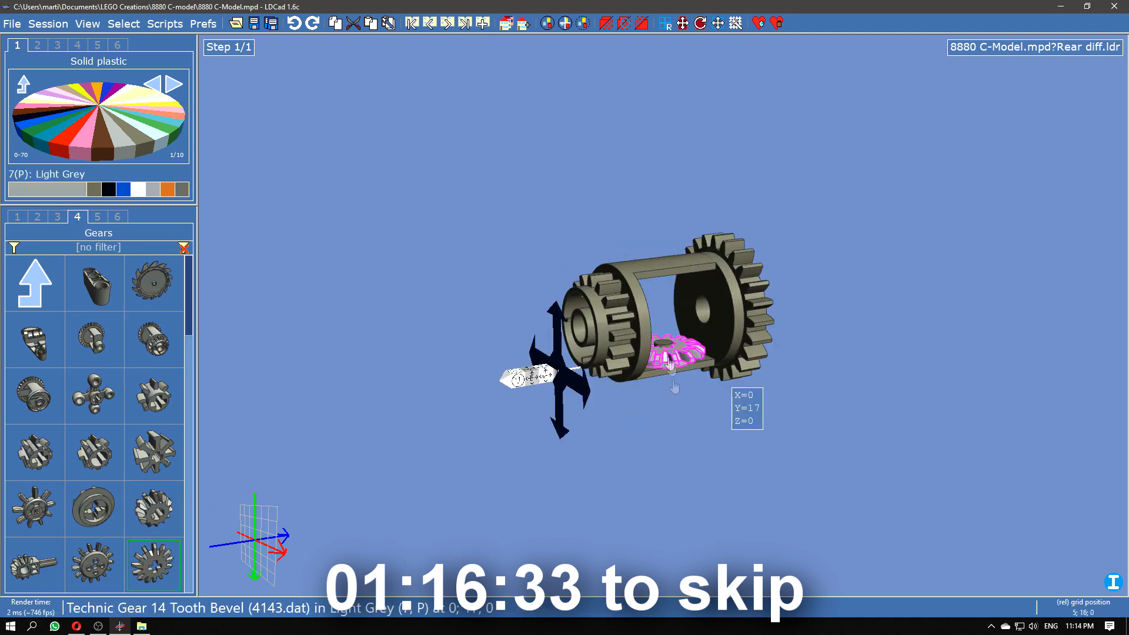
Step: Insert a black axle into one end of the differential
{"action": "left_click", "coordinate": [94, 189]}
{"action": "left_click", "coordinate": [57, 217]}
{"action": "left_click", "coordinate": [97, 217]}
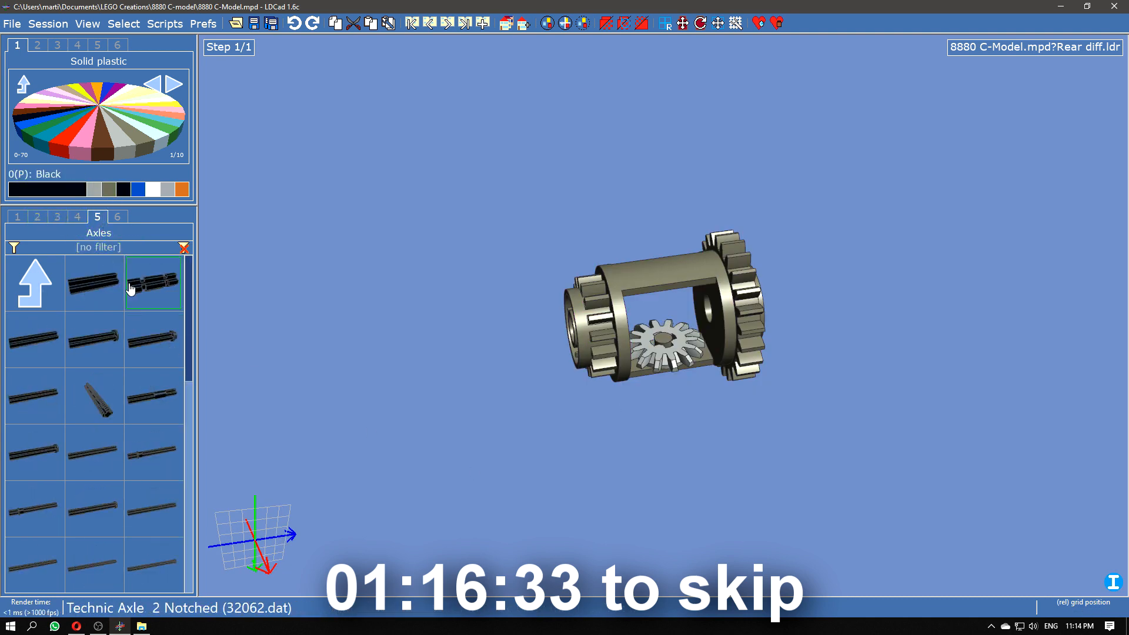
{"action": "left_click_drag", "start_coordinate": [61, 397], "coordinate": [763, 282]}
{"action": "right_click_drag", "start_coordinate": [764, 282], "coordinate": [529, 447]}
Step: Complete the differential with light grey 14-tooth bevel gears on the axles and a second black axle at the opposite end
{"action": "left_click", "coordinate": [77, 216]}
{"action": "left_click", "coordinate": [94, 189]}
{"action": "left_click_drag", "start_coordinate": [153, 561], "coordinate": [580, 418]}
{"action": "left_click", "coordinate": [739, 434]}
{"action": "right_click_drag", "start_coordinate": [739, 434], "coordinate": [763, 449]}
{"action": "left_click", "coordinate": [585, 271]}
{"action": "left_click_drag", "start_coordinate": [724, 371], "coordinate": [577, 400]}
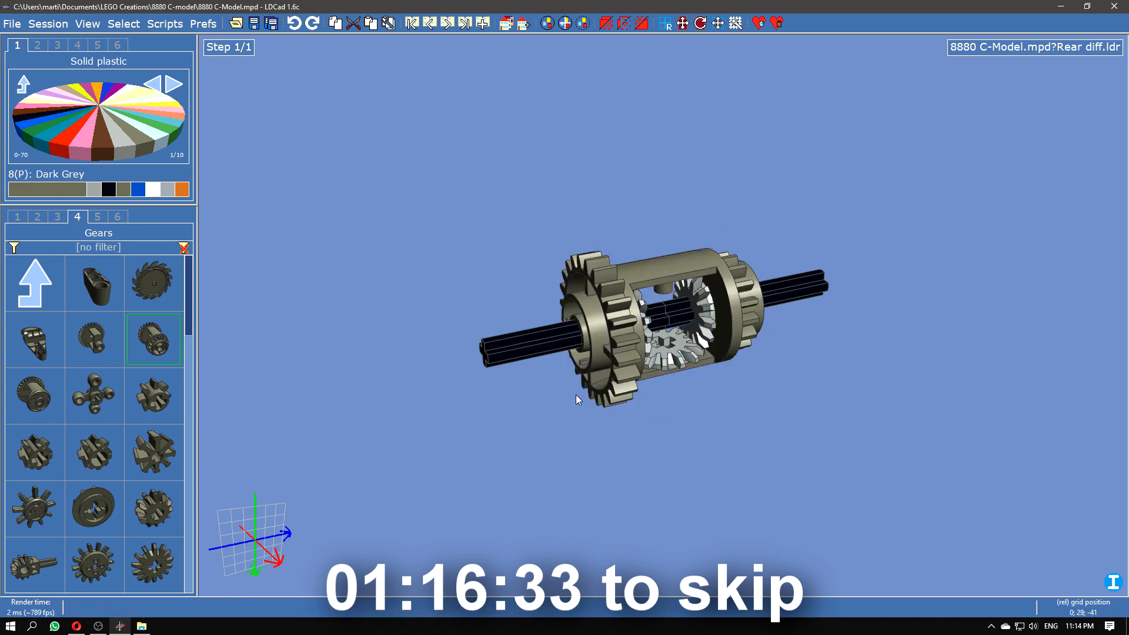
Step: Rotate the whole differential assembly a quarter turn about the vertical axis and append a building step
{"action": "key", "text": "ctrl+a"}
{"action": "right_click_drag", "start_coordinate": [583, 441], "coordinate": [606, 470]}
{"action": "left_click_drag", "start_coordinate": [733, 217], "coordinate": [698, 284]}
{"action": "left_click", "coordinate": [610, 451]}
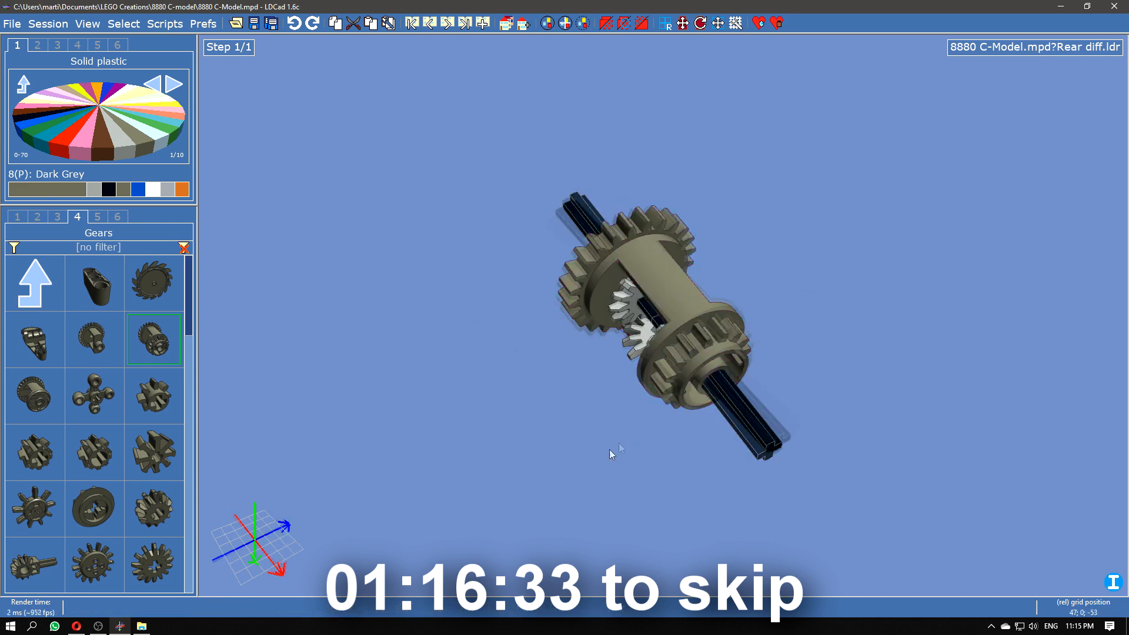
{"action": "right_click_drag", "start_coordinate": [610, 452], "coordinate": [624, 429]}
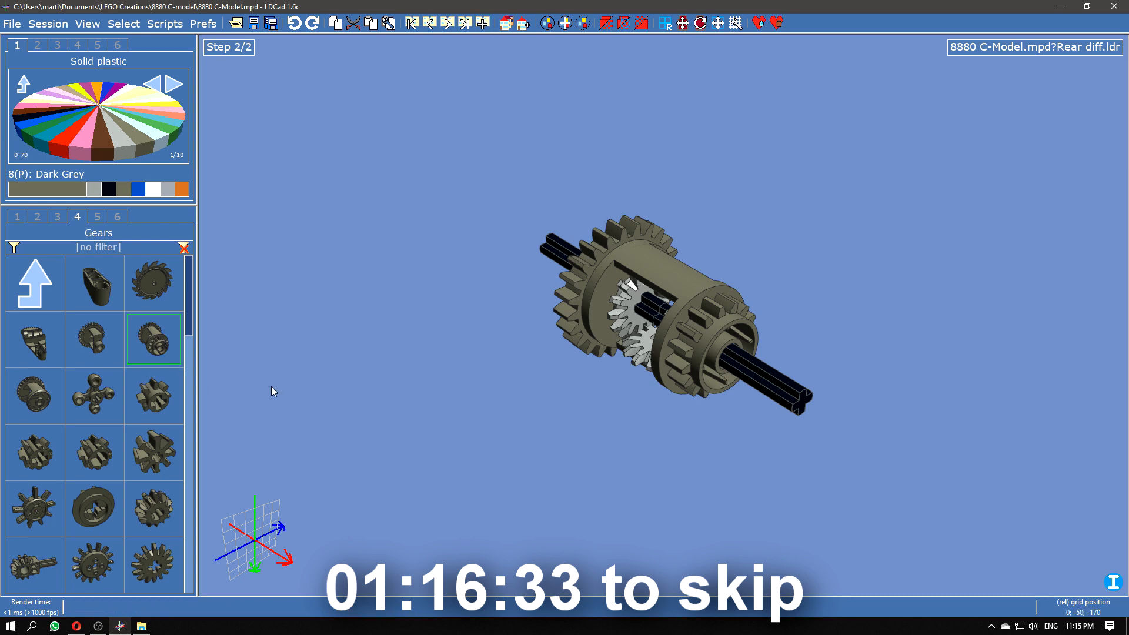
Step: Fit a light grey Technic Brick 1 x 4 with Holes on the axle at each end of the differential
{"action": "left_click", "coordinate": [57, 217]}
{"action": "left_click", "coordinate": [34, 283]}
{"action": "left_click", "coordinate": [34, 284]}
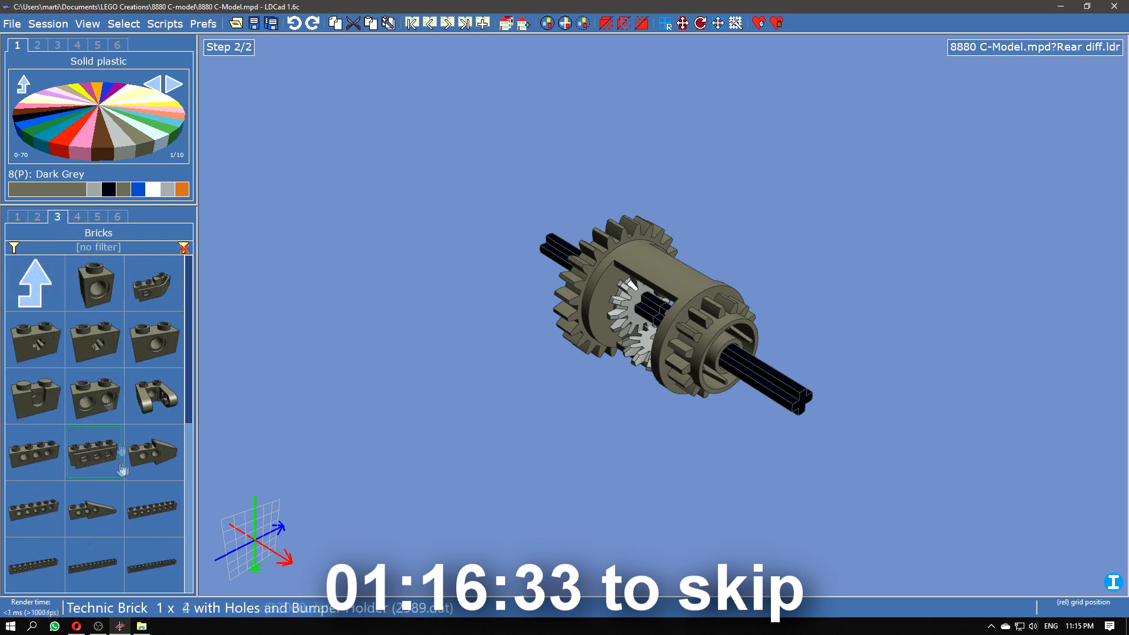
{"action": "left_click_drag", "start_coordinate": [420, 336], "coordinate": [544, 221]}
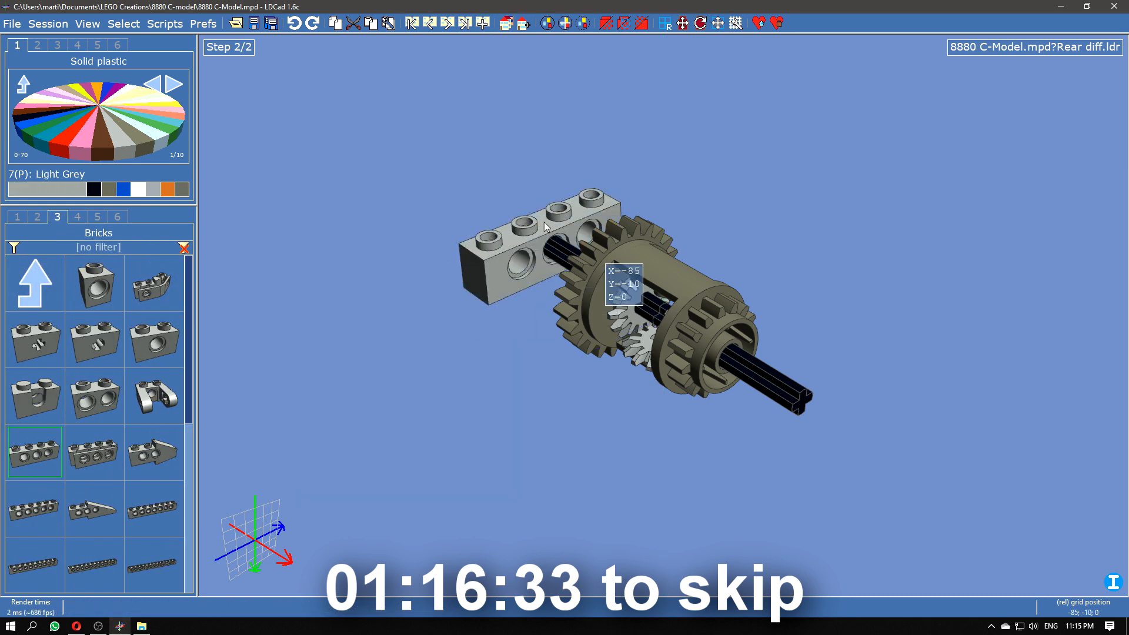
{"action": "left_click_drag", "start_coordinate": [610, 252], "coordinate": [719, 376]}
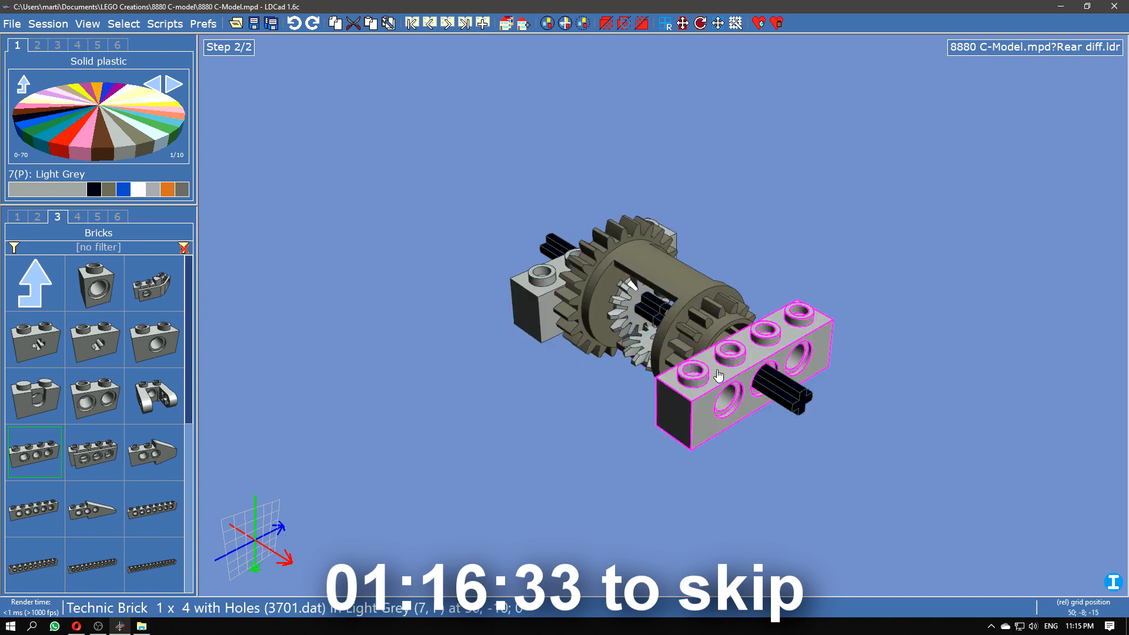
Step: Attach a black 1 x 6 plate under each of the two light grey hole bricks, extending past one end
{"action": "left_click", "coordinate": [17, 216]}
{"action": "left_click", "coordinate": [94, 189]}
{"action": "left_click_drag", "start_coordinate": [153, 509], "coordinate": [816, 371]}
{"action": "right_click_drag", "start_coordinate": [816, 371], "coordinate": [628, 467]}
{"action": "left_click_drag", "start_coordinate": [153, 509], "coordinate": [530, 406]}
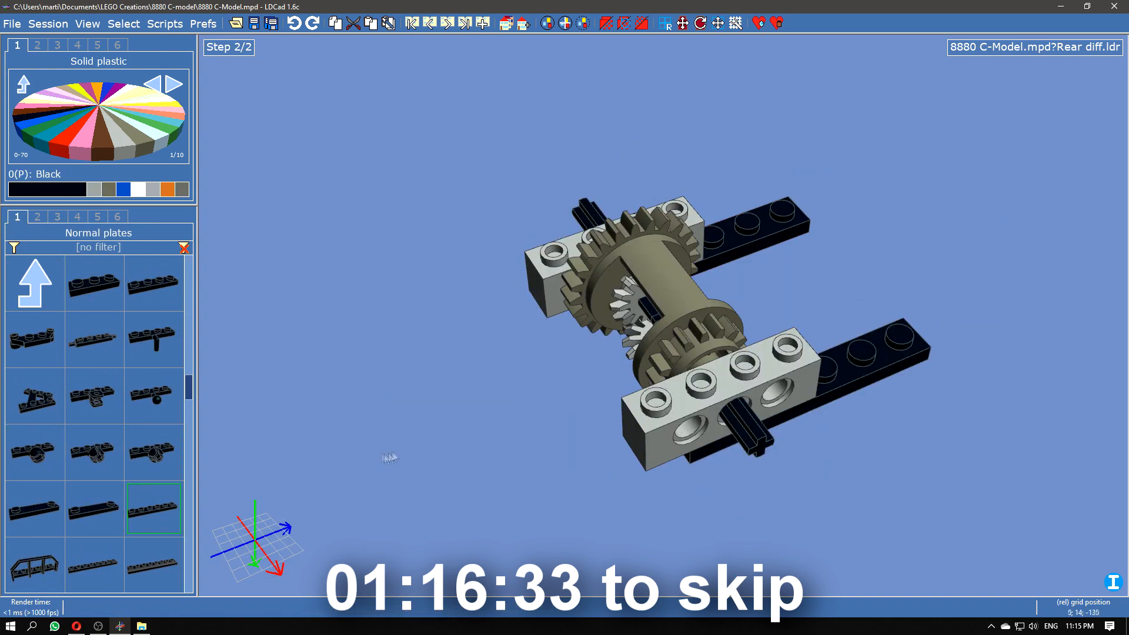
Step: Attach light grey corner plates under the free ends of both hole bricks and append a building step
{"action": "scroll", "coordinate": [91, 408], "scroll_direction": "down", "scroll_amount": 2}
{"action": "left_click", "coordinate": [94, 188]}
{"action": "left_click_drag", "start_coordinate": [94, 509], "coordinate": [511, 294]}
{"action": "left_click", "coordinate": [412, 23]}
{"action": "left_click", "coordinate": [447, 23]}
{"action": "left_click", "coordinate": [430, 23]}
{"action": "left_click", "coordinate": [482, 25]}
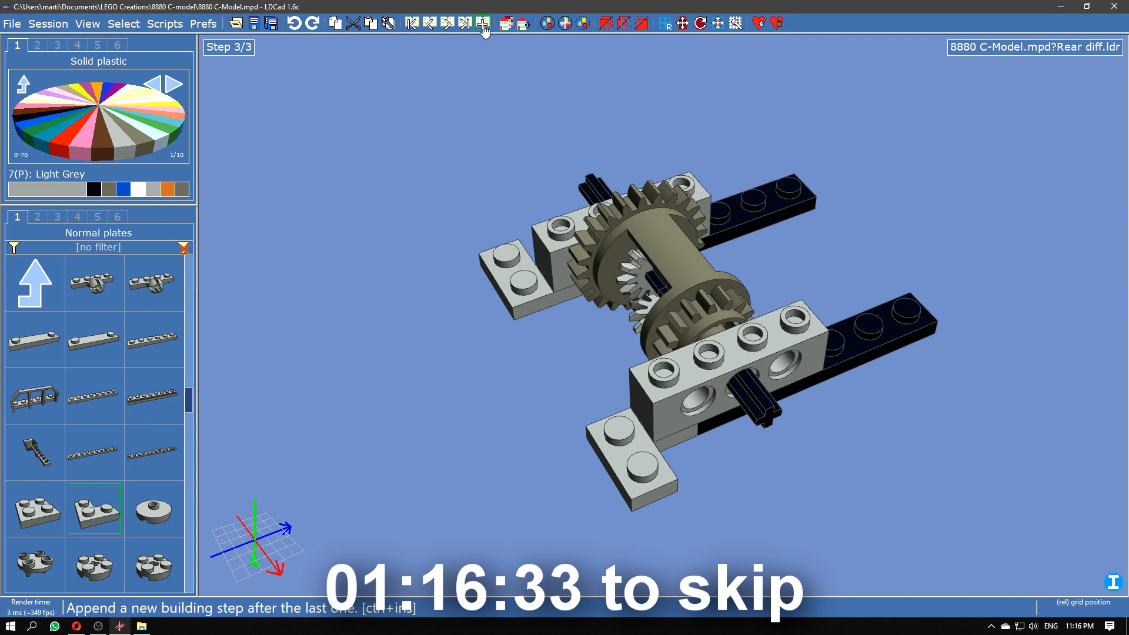
Step: Lay a light grey Technic 1 x 8 brick with holes across the two corner plates of the Rear diff model
{"action": "left_click", "coordinate": [55, 216]}
{"action": "left_click_drag", "start_coordinate": [153, 509], "coordinate": [537, 296]}
{"action": "left_click", "coordinate": [94, 189]}
{"action": "left_click_drag", "start_coordinate": [35, 509], "coordinate": [844, 171]}
{"action": "left_click", "coordinate": [914, 403]}
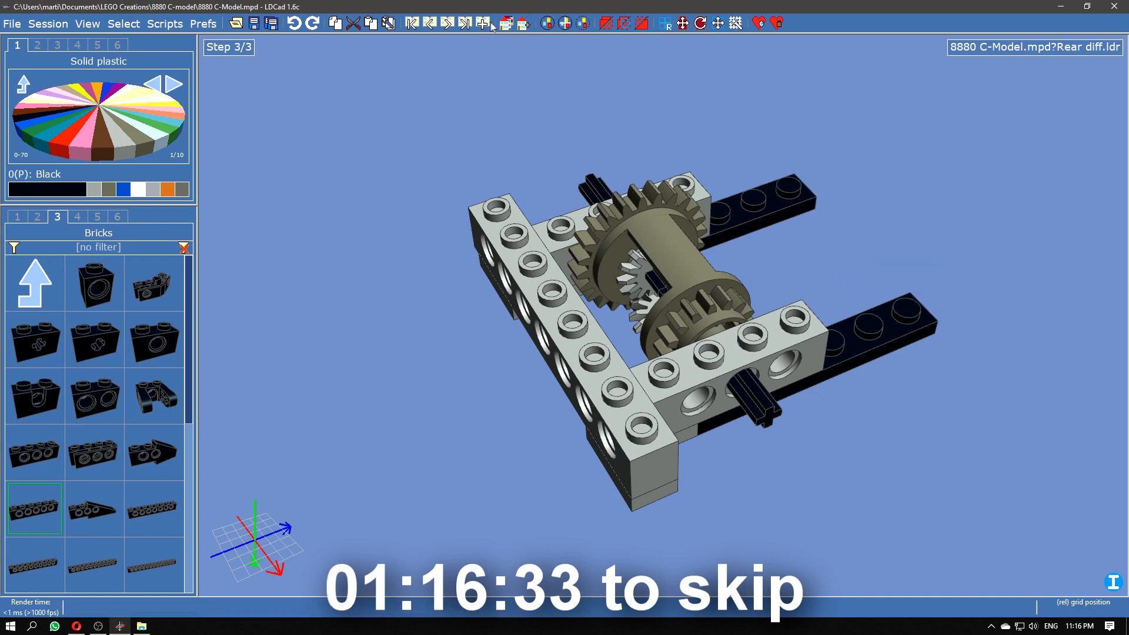
Step: Create a submodel named "rear diff idler" and place a black axle in it at the origin
{"action": "left_click", "coordinate": [504, 26]}
{"action": "type", "text": "real diff idler"}
{"action": "key", "text": "Return"}
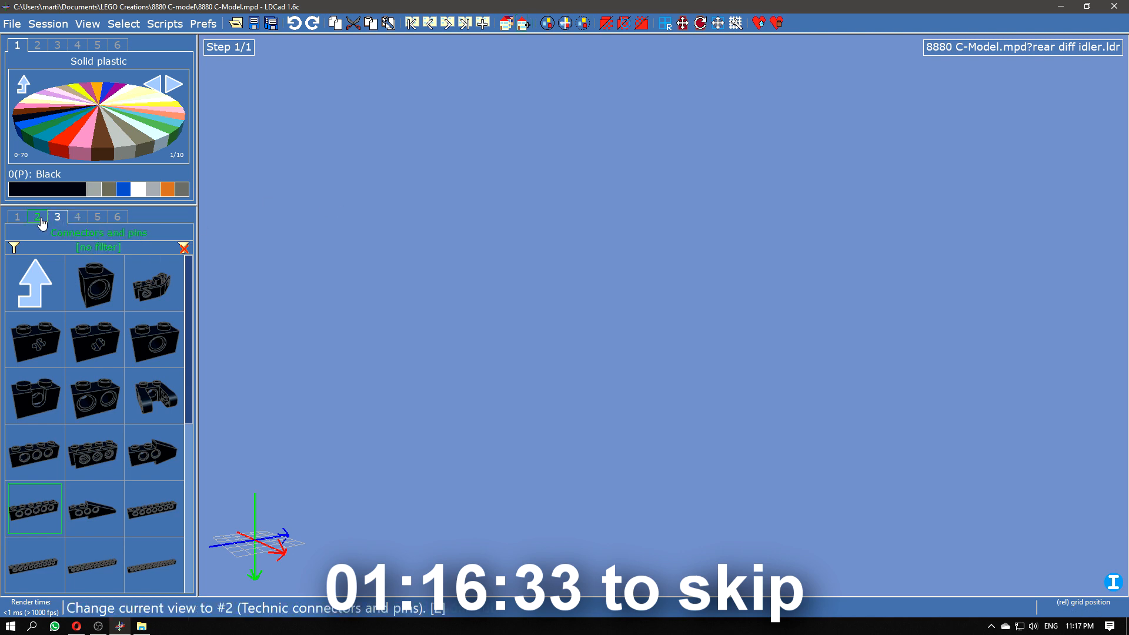
{"action": "key", "text": "5"}
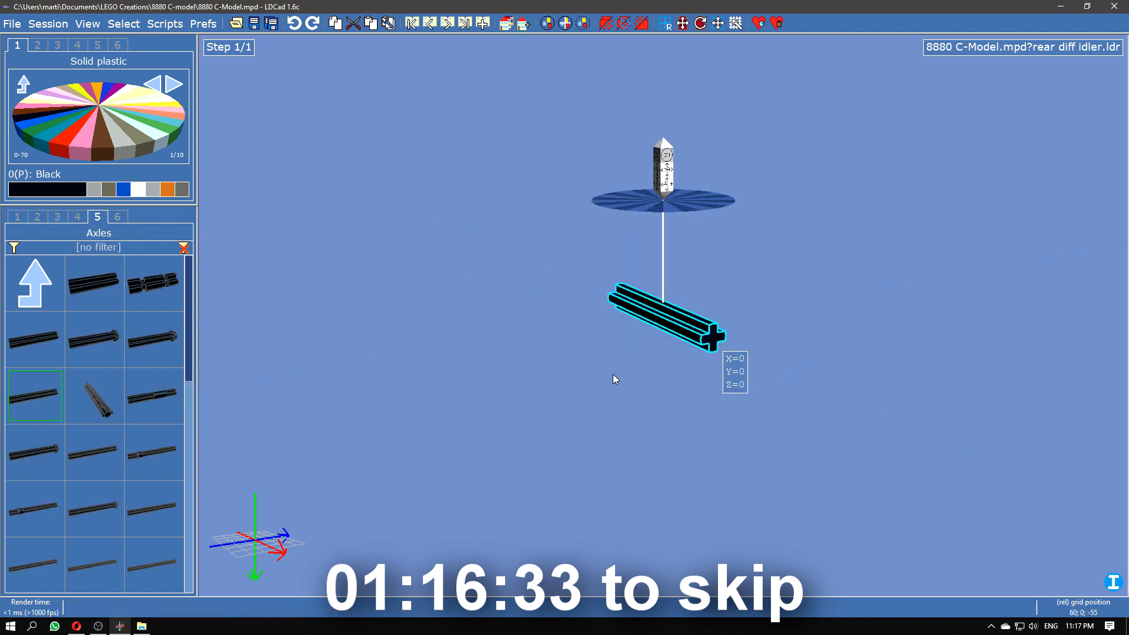
Step: Fit a light grey spur gear, a bevel gear and a toothed bush side by side on the idler axle
{"action": "left_click", "coordinate": [77, 217]}
{"action": "left_click_drag", "start_coordinate": [94, 509], "coordinate": [646, 351]}
{"action": "left_click_drag", "start_coordinate": [157, 457], "coordinate": [727, 359]}
{"action": "scroll", "coordinate": [678, 352], "scroll_direction": "up", "scroll_amount": 3}
{"action": "left_click", "coordinate": [37, 217]}
{"action": "left_click_drag", "start_coordinate": [33, 536], "coordinate": [719, 317]}
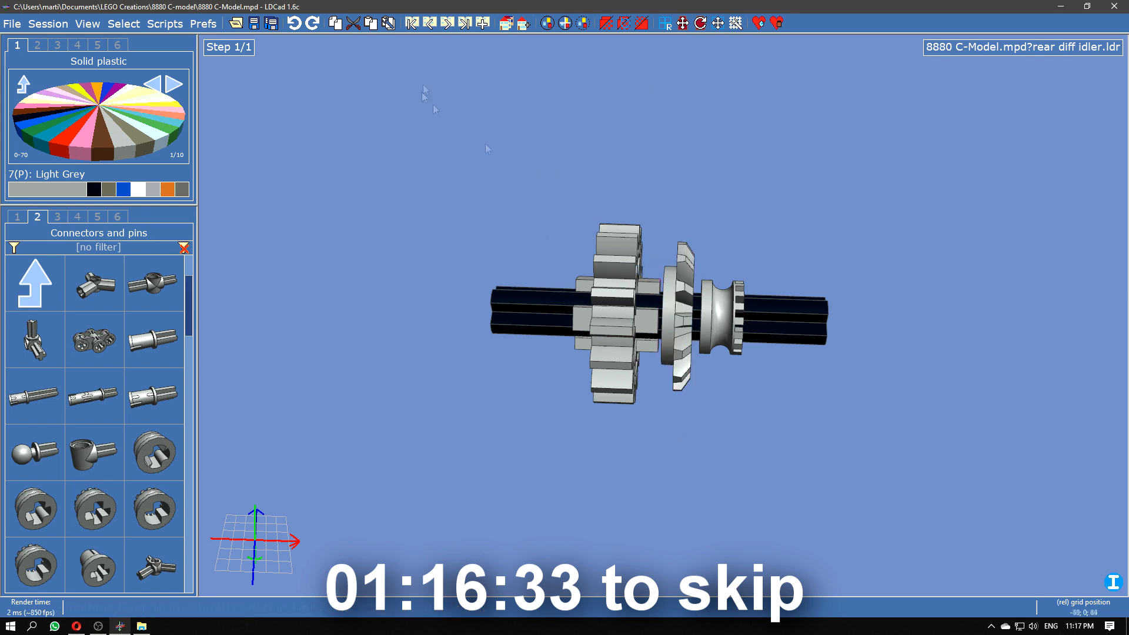
Step: Extend the idler axle with a ridged axle joiner and an axle pin, and cap both ends with light grey 1 x 1 hole bricks
{"action": "left_click", "coordinate": [97, 217]}
{"action": "scroll", "coordinate": [118, 412], "scroll_direction": "down", "scroll_amount": 5}
{"action": "left_click_drag", "start_coordinate": [154, 339], "coordinate": [829, 322]}
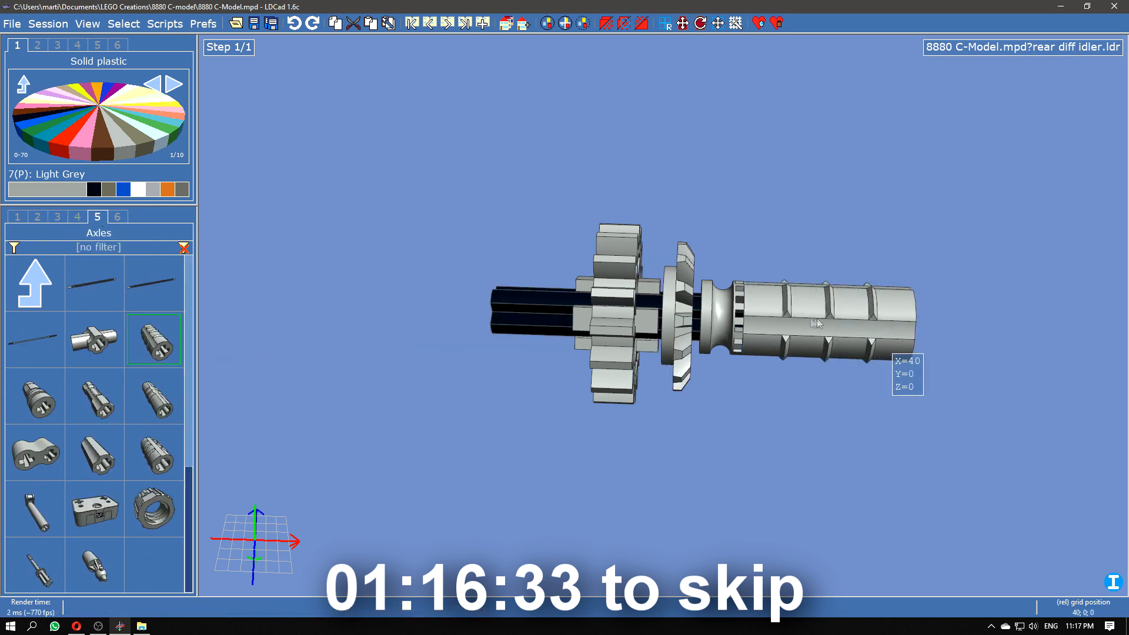
{"action": "left_click", "coordinate": [38, 217]}
{"action": "left_click_drag", "start_coordinate": [153, 339], "coordinate": [1006, 382]}
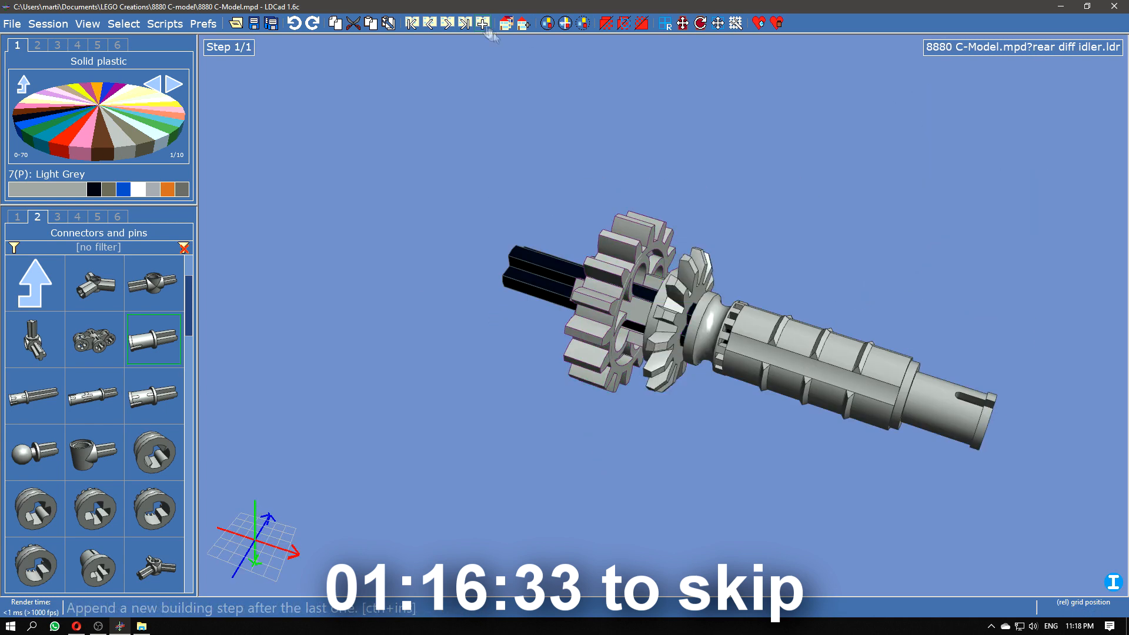
{"action": "left_click", "coordinate": [58, 217]}
{"action": "left_click_drag", "start_coordinate": [95, 283], "coordinate": [545, 253]}
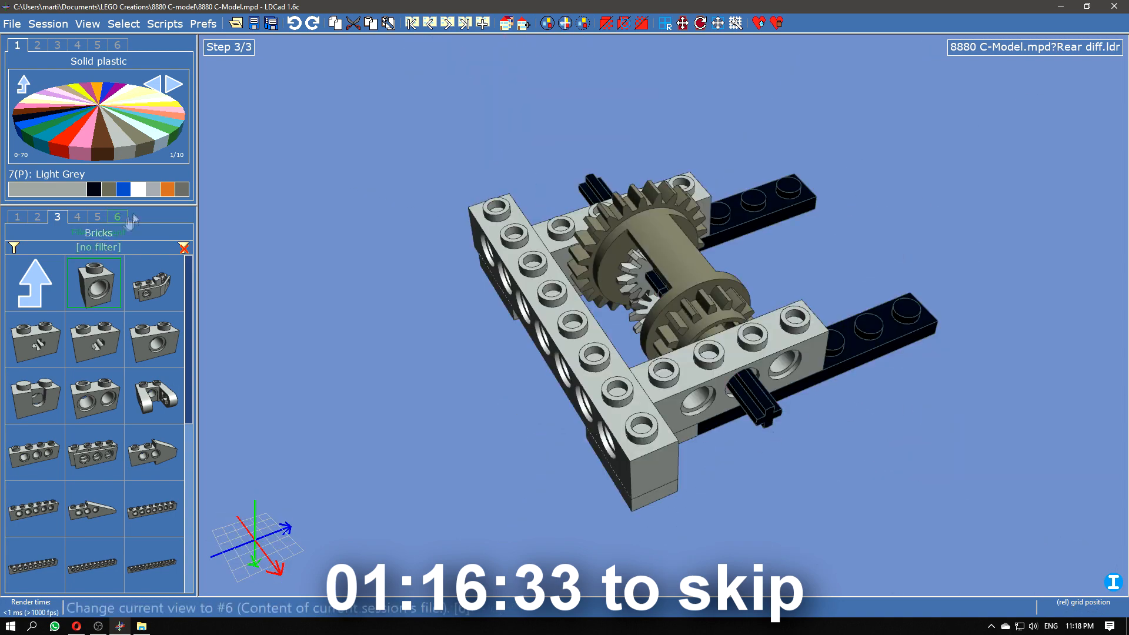
Step: Insert the rear diff idler submodel into the Rear diff model beside the differential, on the black plates, and review the building steps
{"action": "left_click", "coordinate": [117, 217]}
{"action": "left_click_drag", "start_coordinate": [95, 453], "coordinate": [647, 189]}
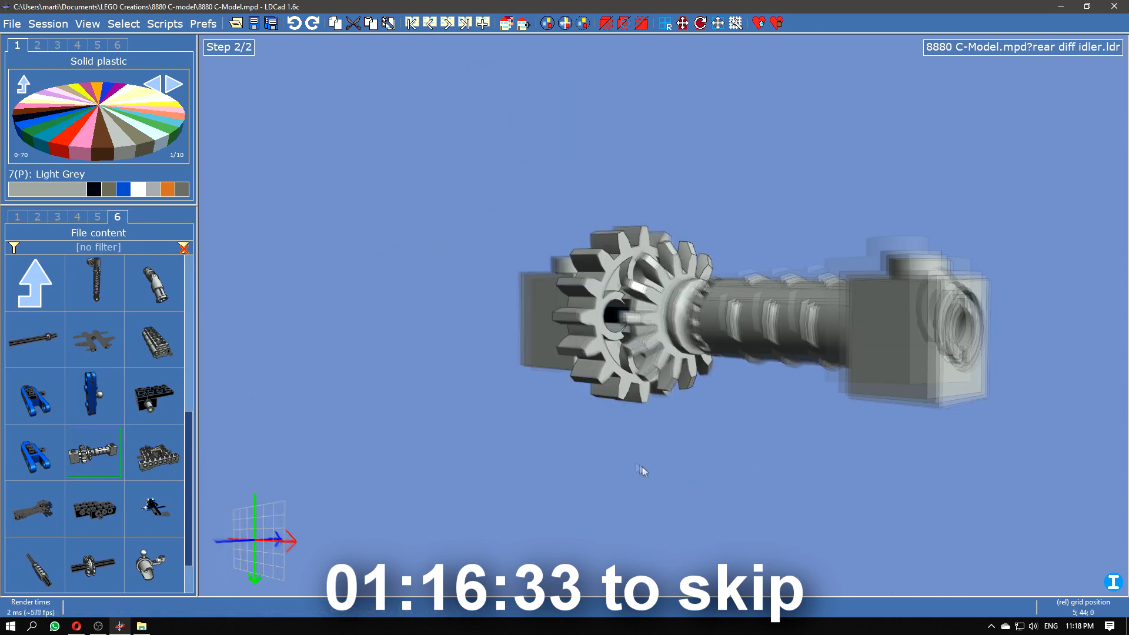
{"action": "left_click", "coordinate": [548, 361]}
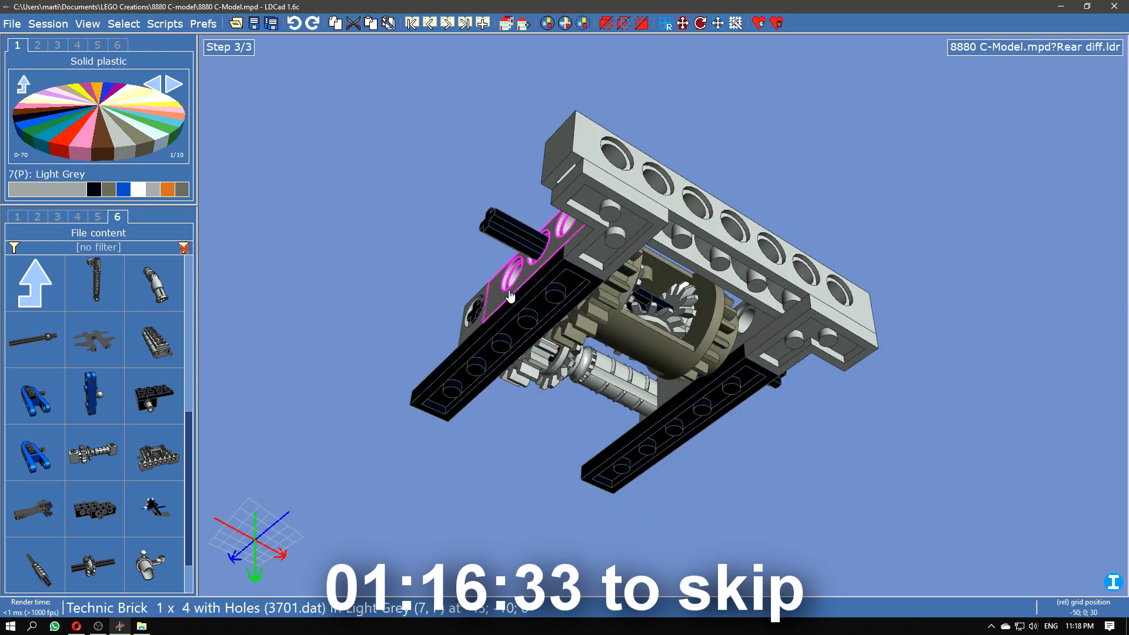
{"action": "left_click", "coordinate": [606, 223]}
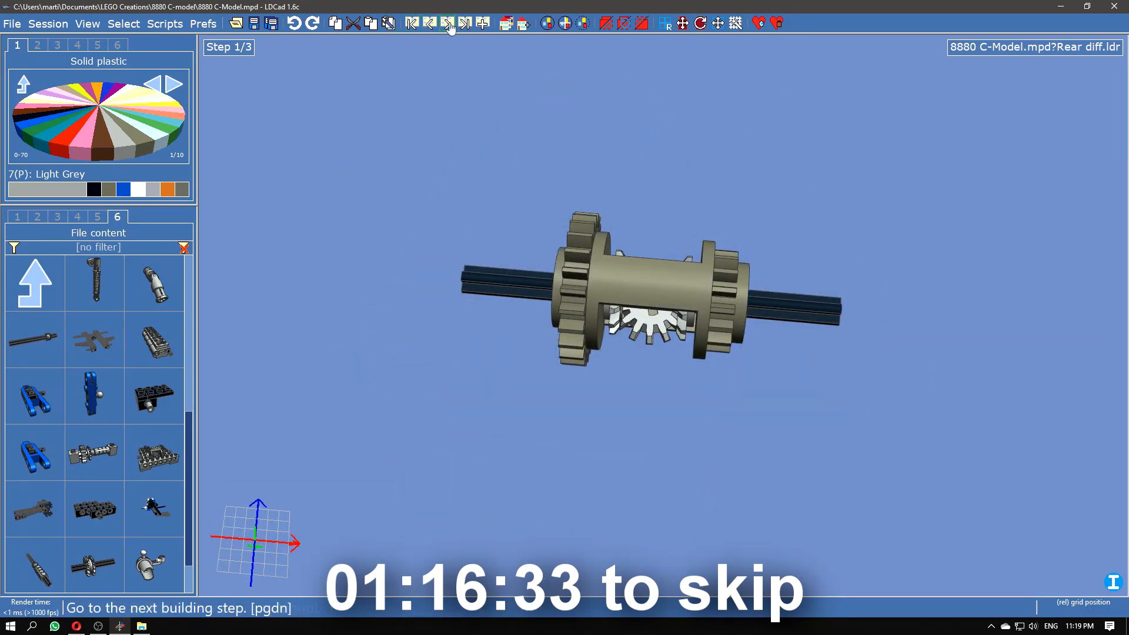
{"action": "left_click", "coordinate": [451, 23]}
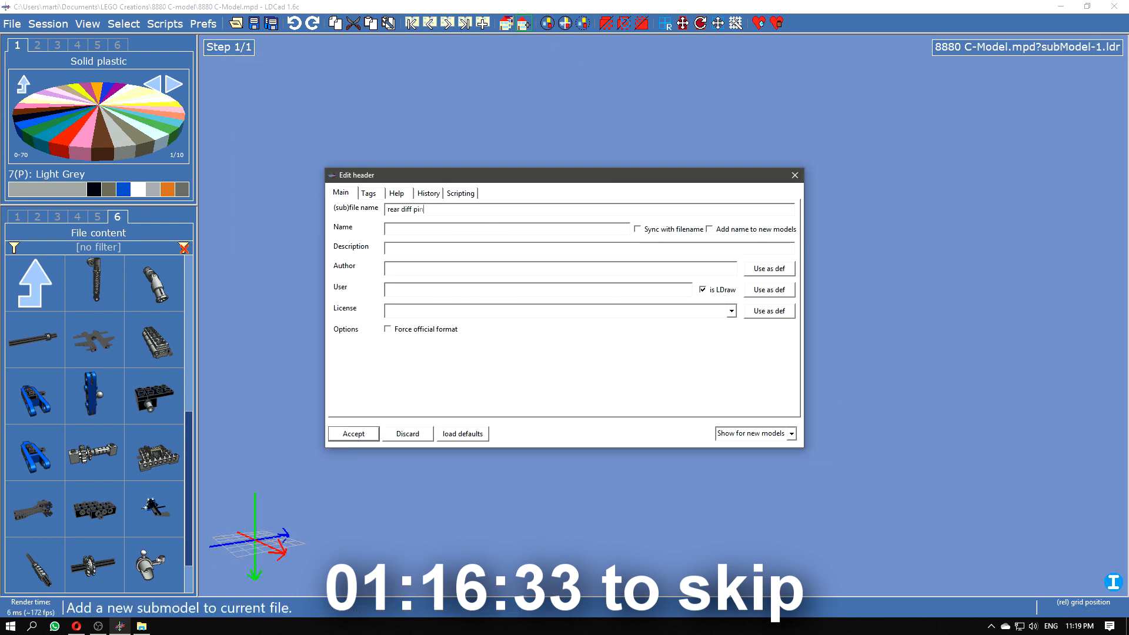
Step: Name the new submodel "rear diff pinion" and place a black Technic Brick 1 x 6 with Holes in it
{"action": "type", "text": "ion"}
{"action": "key", "text": "Return"}
{"action": "left_click", "coordinate": [57, 217]}
{"action": "left_click_drag", "start_coordinate": [35, 508], "coordinate": [665, 322]}
Step: Run a black Technic Axle 6 through the middle hole of the 1 x 6 brick
{"action": "left_click", "coordinate": [98, 216]}
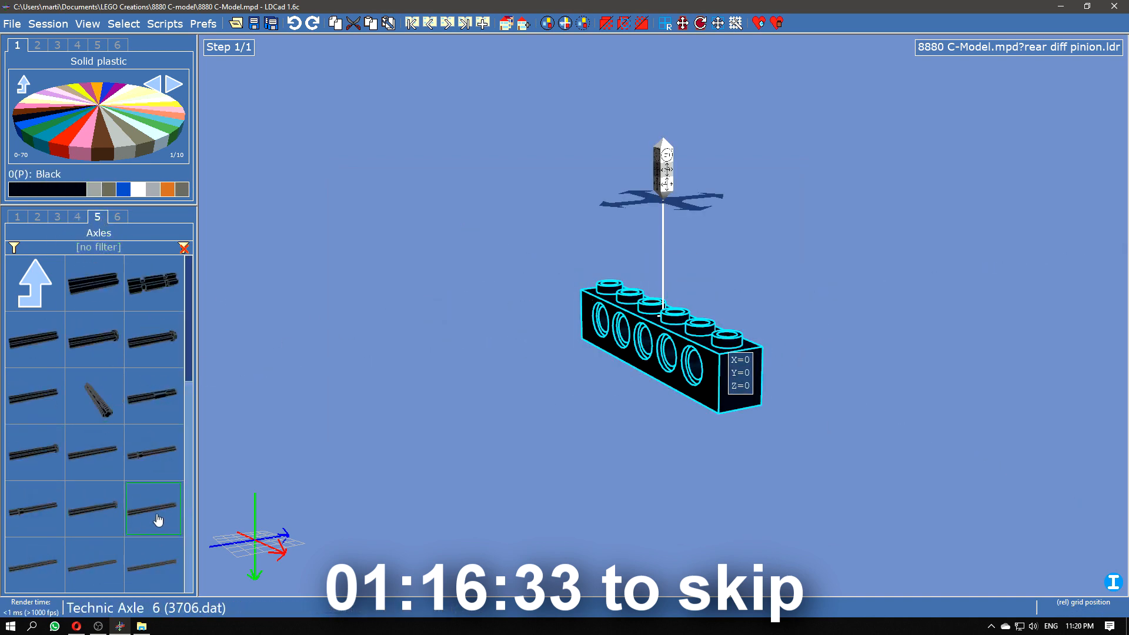
{"action": "left_click_drag", "start_coordinate": [155, 510], "coordinate": [632, 327]}
{"action": "left_click_drag", "start_coordinate": [717, 302], "coordinate": [717, 353]}
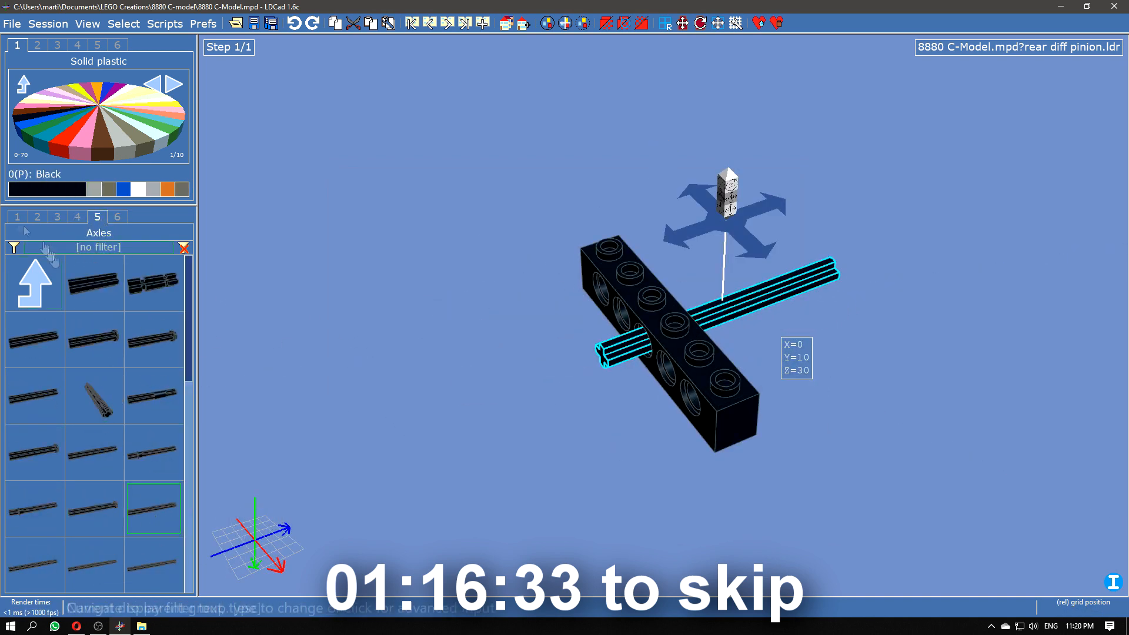
Step: Fit a light grey toothed bush and a bevel gear on the short end of the pinion axle, with the gear at Z=-24
{"action": "left_click", "coordinate": [38, 216]}
{"action": "left_click_drag", "start_coordinate": [36, 563], "coordinate": [620, 349]}
{"action": "left_click", "coordinate": [78, 217]}
{"action": "left_click_drag", "start_coordinate": [154, 451], "coordinate": [614, 342]}
{"action": "left_click_drag", "start_coordinate": [562, 464], "coordinate": [509, 488]}
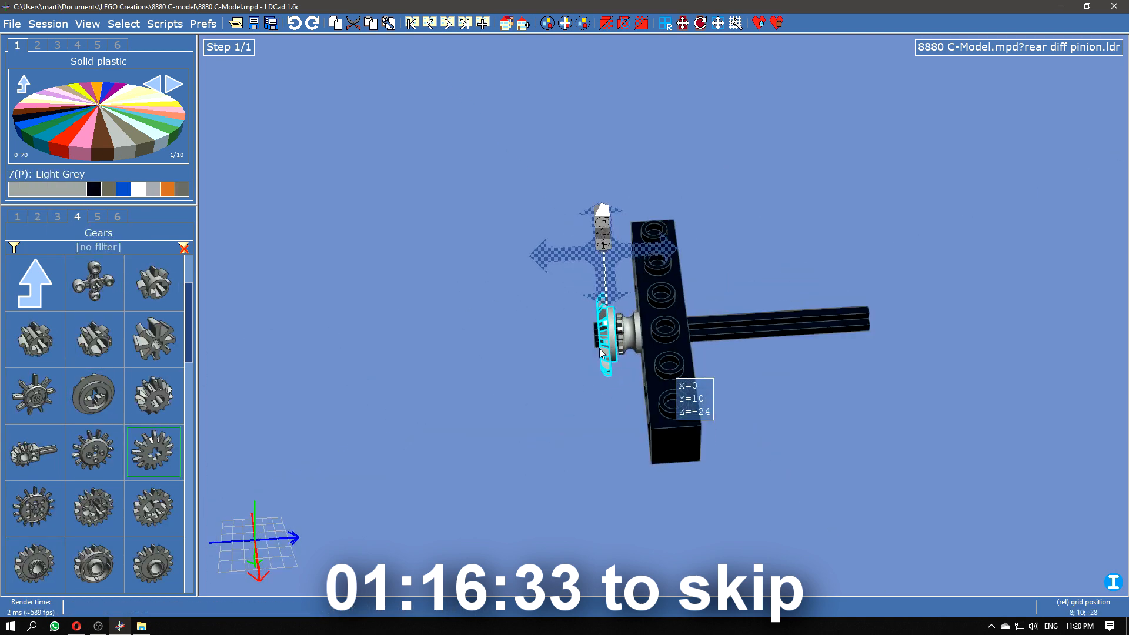
{"action": "right_click_drag", "start_coordinate": [574, 406], "coordinate": [541, 435]}
Step: Fit a light grey ridged axle joiner on the long end of the pinion axle and plug a short black axle into it
{"action": "left_click", "coordinate": [98, 217]}
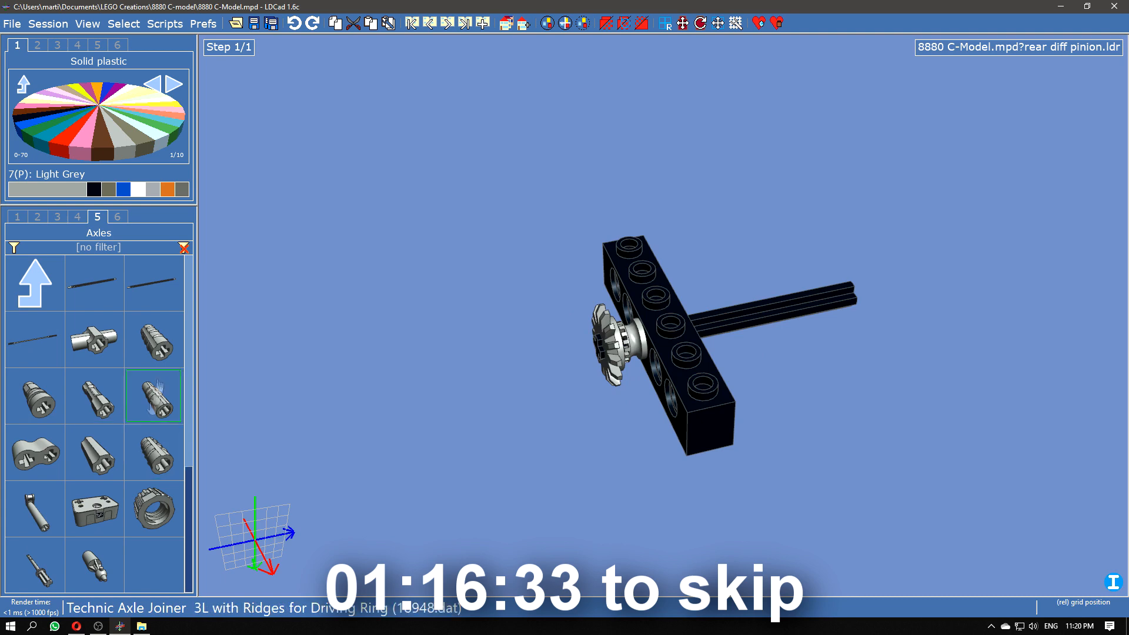
{"action": "right_click_drag", "start_coordinate": [797, 406], "coordinate": [670, 440]}
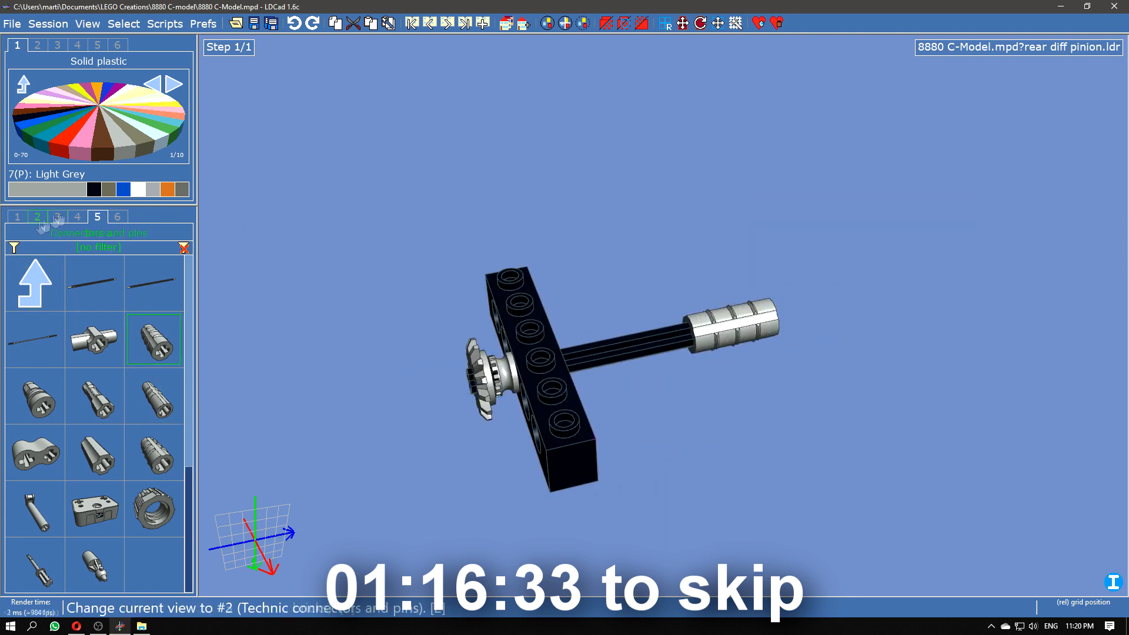
{"action": "left_click_drag", "start_coordinate": [94, 283], "coordinate": [774, 301]}
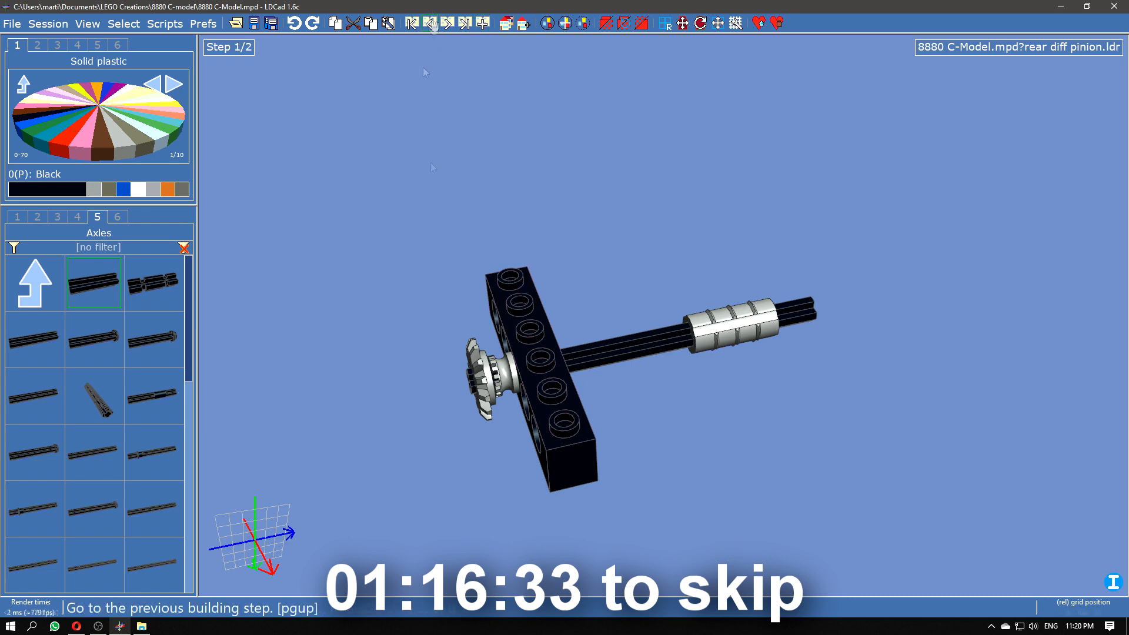
Step: Move the 1 x 6 hole brick, bush and bevel gear out of the first building step into the second
{"action": "right_click", "coordinate": [487, 385]}
{"action": "left_click", "coordinate": [537, 517]}
{"action": "left_click", "coordinate": [517, 542]}
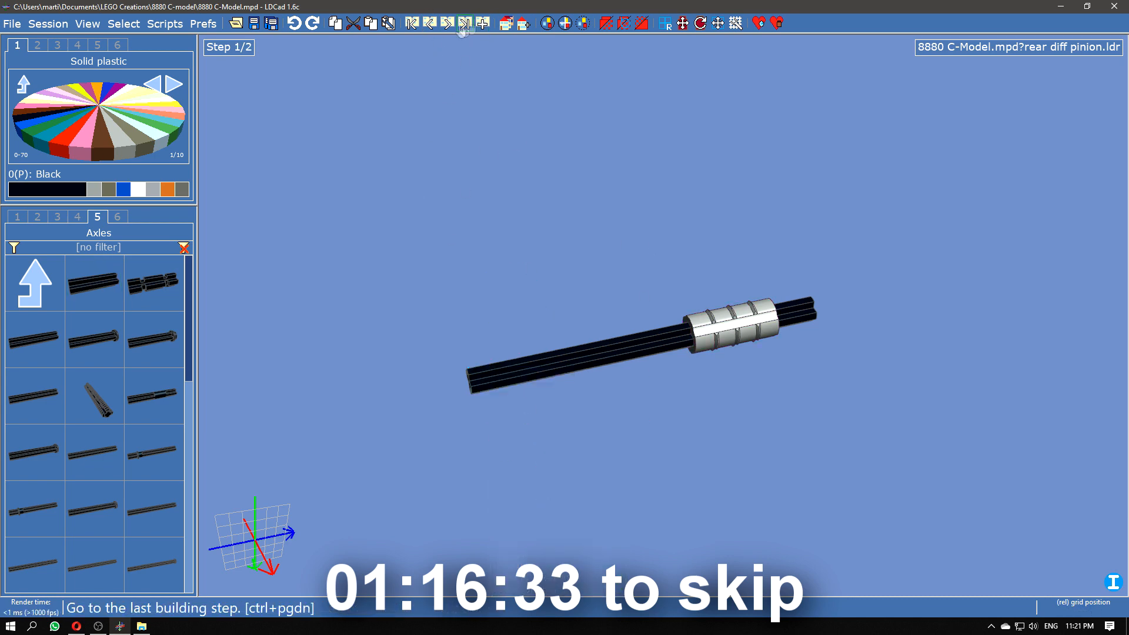
Step: Attach the light grey universal joint parts to the short axle, with the outer end at Z=150
{"action": "left_click", "coordinate": [119, 217]}
{"action": "left_click", "coordinate": [101, 217]}
{"action": "left_click", "coordinate": [35, 283]}
{"action": "left_click", "coordinate": [35, 398]}
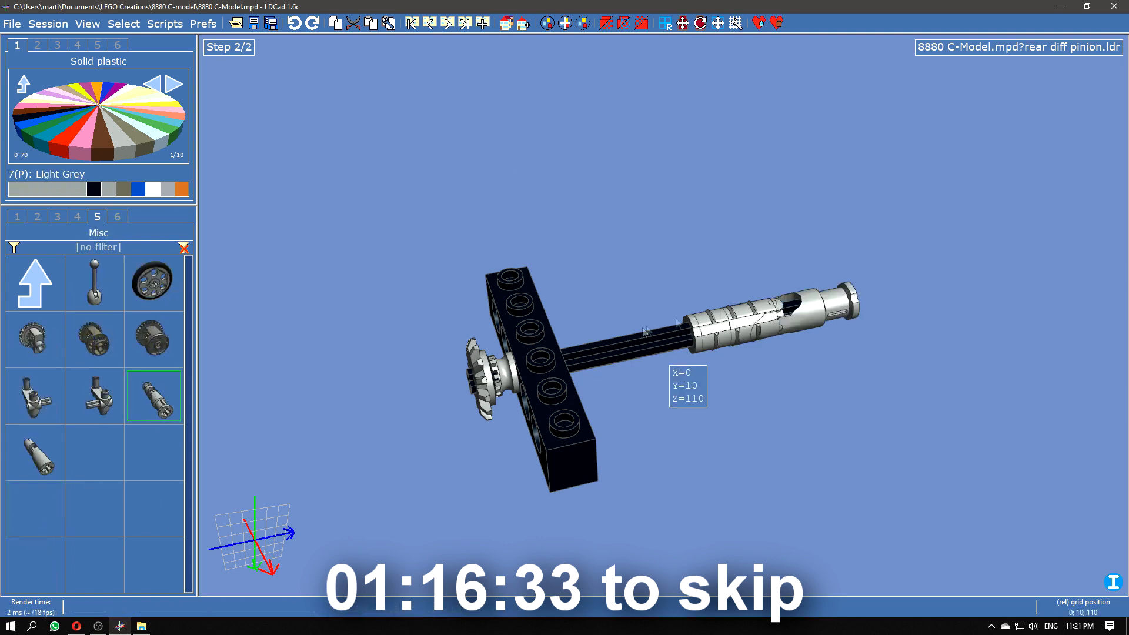
{"action": "left_click_drag", "start_coordinate": [644, 328], "coordinate": [893, 297]}
Step: Turn the universal joint parts into a submodel named "Rear u-joint"
{"action": "left_click", "coordinate": [553, 306]}
{"action": "left_click", "coordinate": [512, 339]}
{"action": "type", "text": "Rear "}
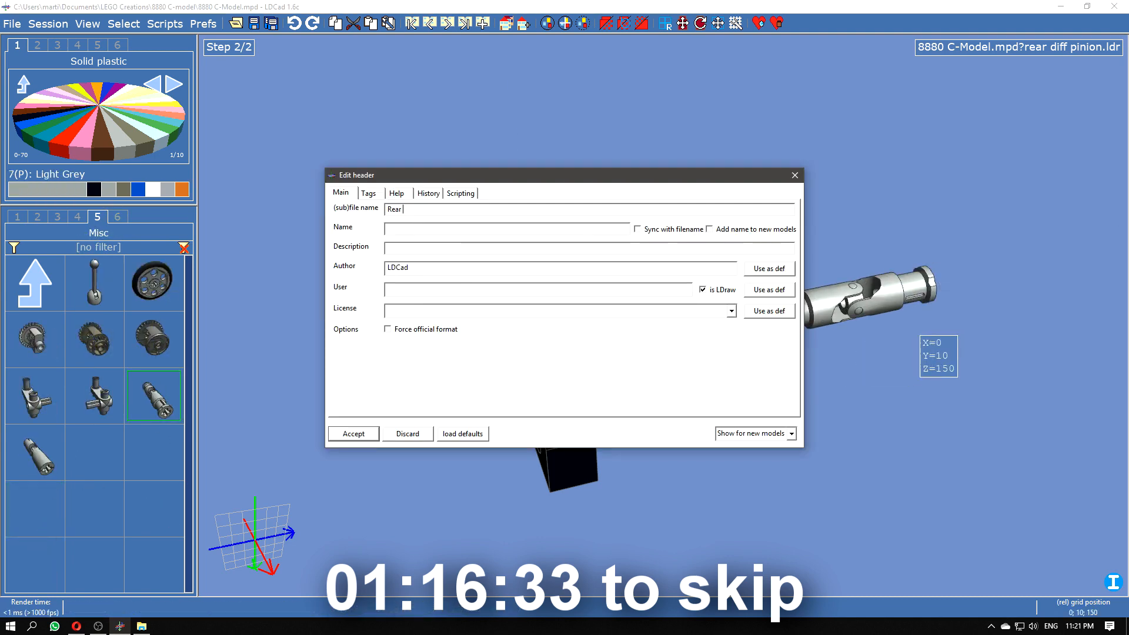
{"action": "type", "text": "u-joint"}
{"action": "key", "text": "Return"}
Step: Insert the rear diff pinion submodel into the Rear diff model, with its hole brick on the free ends of the black plates
{"action": "double_click", "coordinate": [885, 309]}
{"action": "left_click", "coordinate": [582, 280], "text": "ctrl"}
{"action": "scroll", "coordinate": [583, 280], "scroll_direction": "down", "scroll_amount": 3}
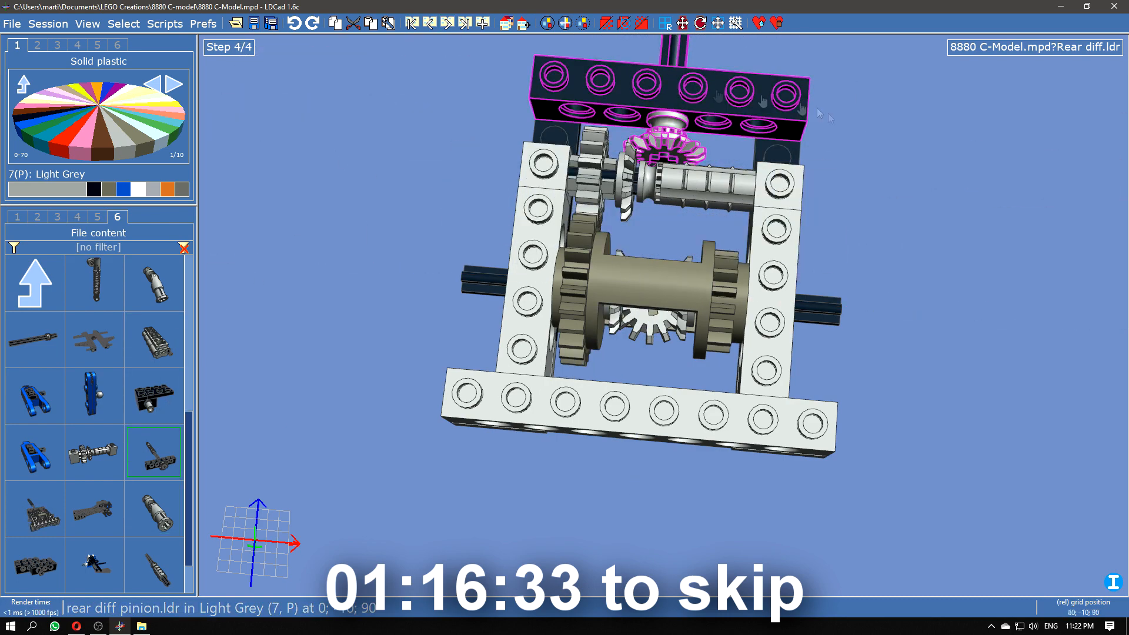
{"action": "left_click_drag", "start_coordinate": [828, 115], "coordinate": [803, 178]}
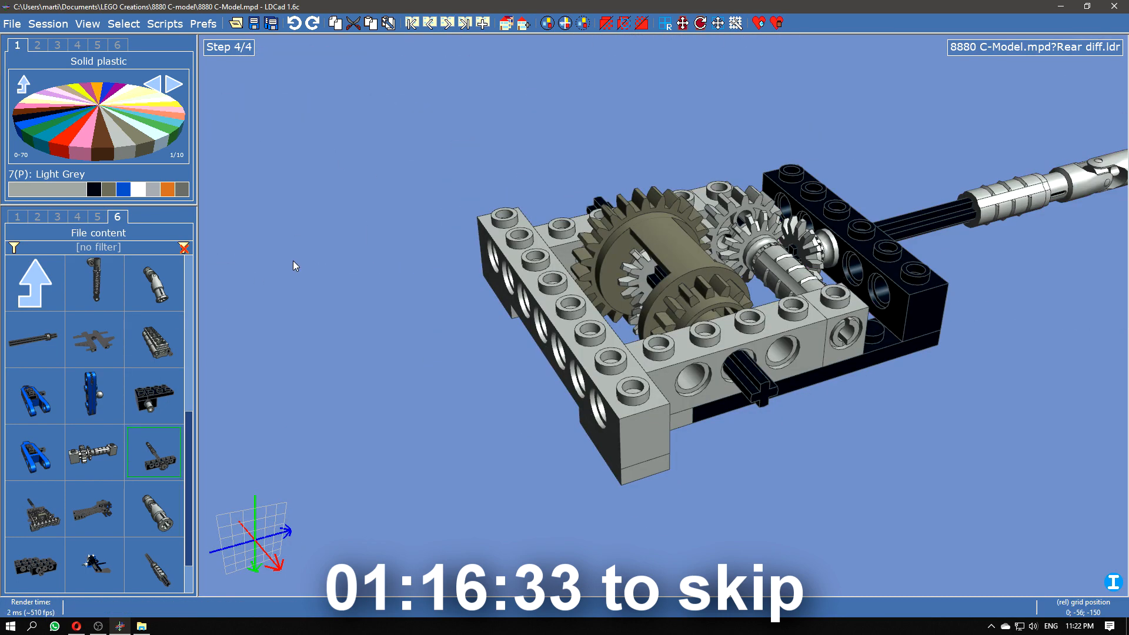
Step: Plug black towball pins into the outer holes of the 1 x 8 brick and lay a black 1 x 8 plate along each side
{"action": "left_click", "coordinate": [38, 217]}
{"action": "left_click", "coordinate": [94, 189]}
{"action": "scroll", "coordinate": [124, 383], "scroll_direction": "down", "scroll_amount": 10}
{"action": "left_click_drag", "start_coordinate": [94, 509], "coordinate": [582, 404]}
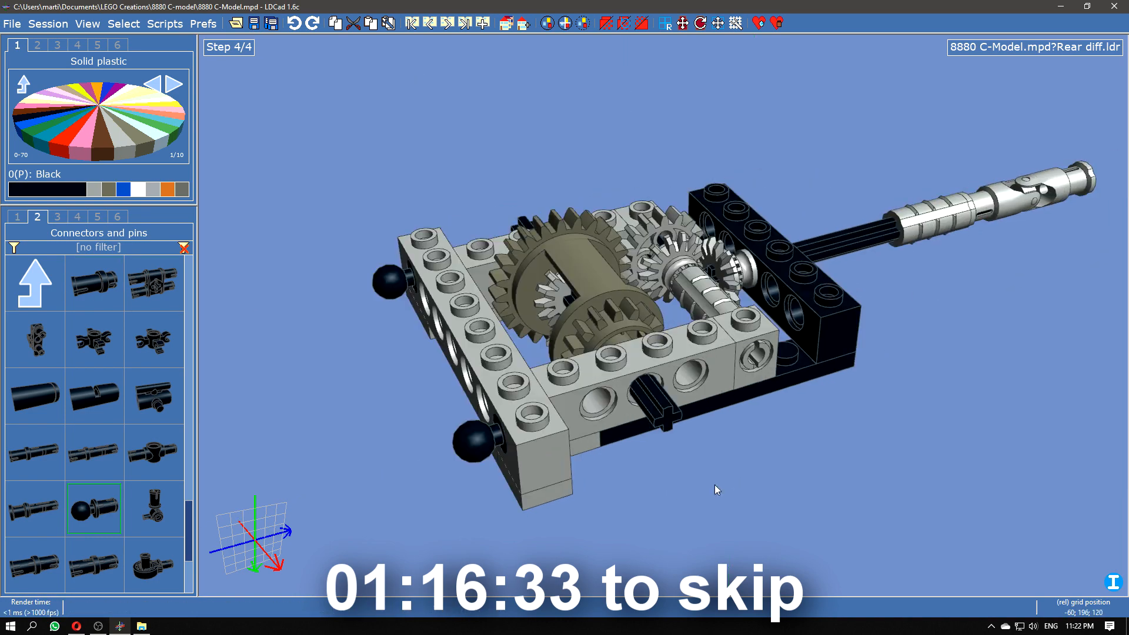
{"action": "left_click", "coordinate": [17, 216]}
{"action": "left_click_drag", "start_coordinate": [94, 452], "coordinate": [731, 429]}
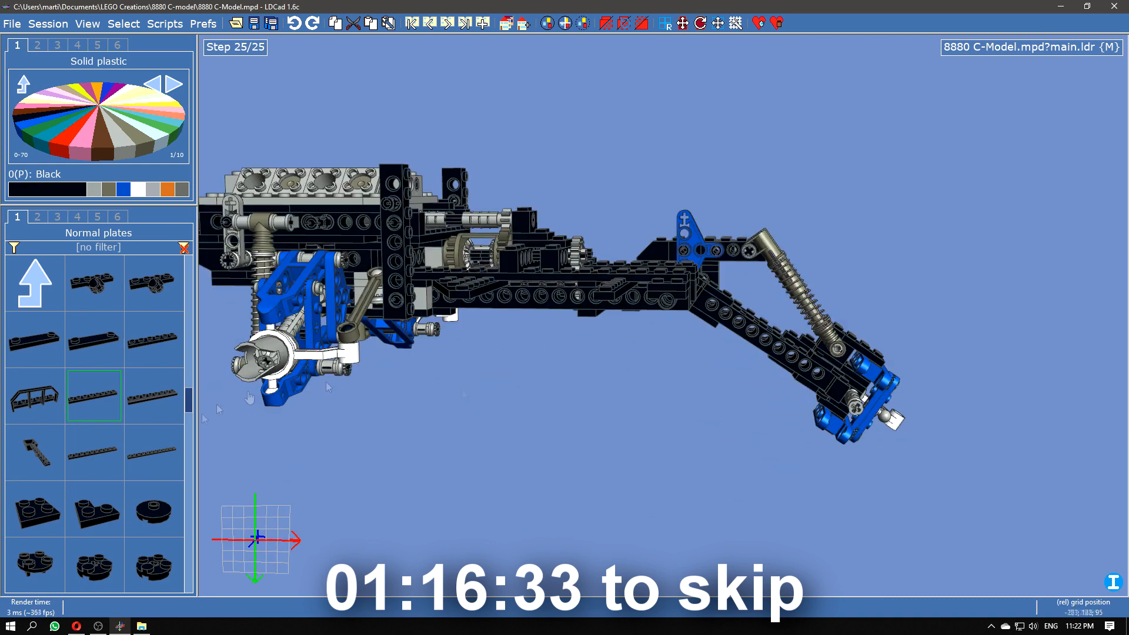
Step: Insert the Rear diff submodel into the main model, tilted and positioned at the lower end of the rear frame
{"action": "left_click", "coordinate": [117, 217]}
{"action": "key", "text": "Right"}
{"action": "key", "text": "Right"}
{"action": "key", "text": "Right"}
{"action": "key", "text": "Right"}
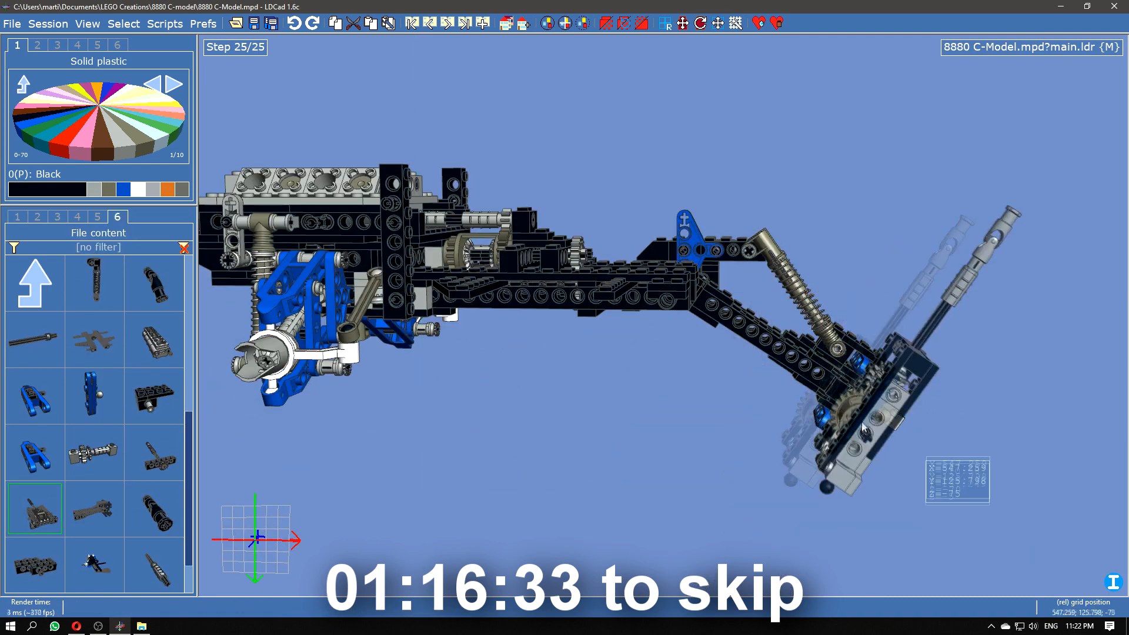
{"action": "left_click", "coordinate": [845, 412]}
{"action": "left_click_drag", "start_coordinate": [902, 429], "coordinate": [524, 435]}
{"action": "left_click_drag", "start_coordinate": [783, 429], "coordinate": [431, 394]}
{"action": "left_click_drag", "start_coordinate": [564, 377], "coordinate": [758, 424]}
Step: Bend the end section of the Rear u-joint submodel so it points toward the drive shaft in the main frame
{"action": "scroll", "coordinate": [822, 474], "scroll_direction": "up", "scroll_amount": 5}
{"action": "left_click", "coordinate": [518, 371]}
{"action": "left_click", "coordinate": [762, 499]}
{"action": "scroll", "coordinate": [762, 499], "scroll_direction": "down", "scroll_amount": 2}
{"action": "right_click_drag", "start_coordinate": [762, 499], "coordinate": [549, 334]}
{"action": "right_click_drag", "start_coordinate": [552, 379], "coordinate": [487, 442]}
{"action": "right_click_drag", "start_coordinate": [336, 219], "coordinate": [476, 224]}
{"action": "left_click", "coordinate": [531, 177]}
{"action": "left_click", "coordinate": [994, 47]}
{"action": "right_click_drag", "start_coordinate": [835, 377], "coordinate": [823, 412]}
Step: In the rear diff pinion submodel, shift the axle, axle joiner and u-joint together along the shaft to Z=113
{"action": "double_click", "coordinate": [592, 345]}
{"action": "left_click", "coordinate": [479, 385]}
{"action": "right_click_drag", "start_coordinate": [623, 412], "coordinate": [690, 428]}
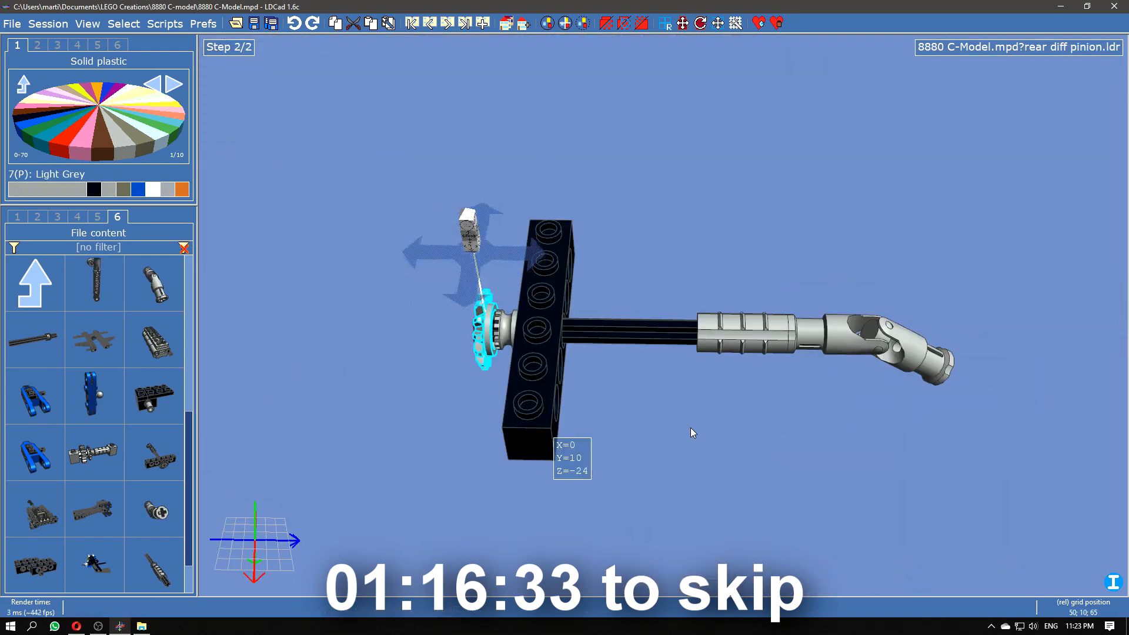
{"action": "right_click_drag", "start_coordinate": [828, 412], "coordinate": [828, 347]}
{"action": "left_click", "coordinate": [647, 332]}
{"action": "left_click", "coordinate": [745, 333], "text": "ctrl"}
{"action": "left_click", "coordinate": [847, 332], "text": "ctrl"}
{"action": "scroll", "coordinate": [851, 330], "scroll_direction": "up", "scroll_amount": 4}
{"action": "scroll", "coordinate": [459, 385], "scroll_direction": "down", "scroll_amount": 2}
{"action": "right_click_drag", "start_coordinate": [379, 432], "coordinate": [771, 452]}
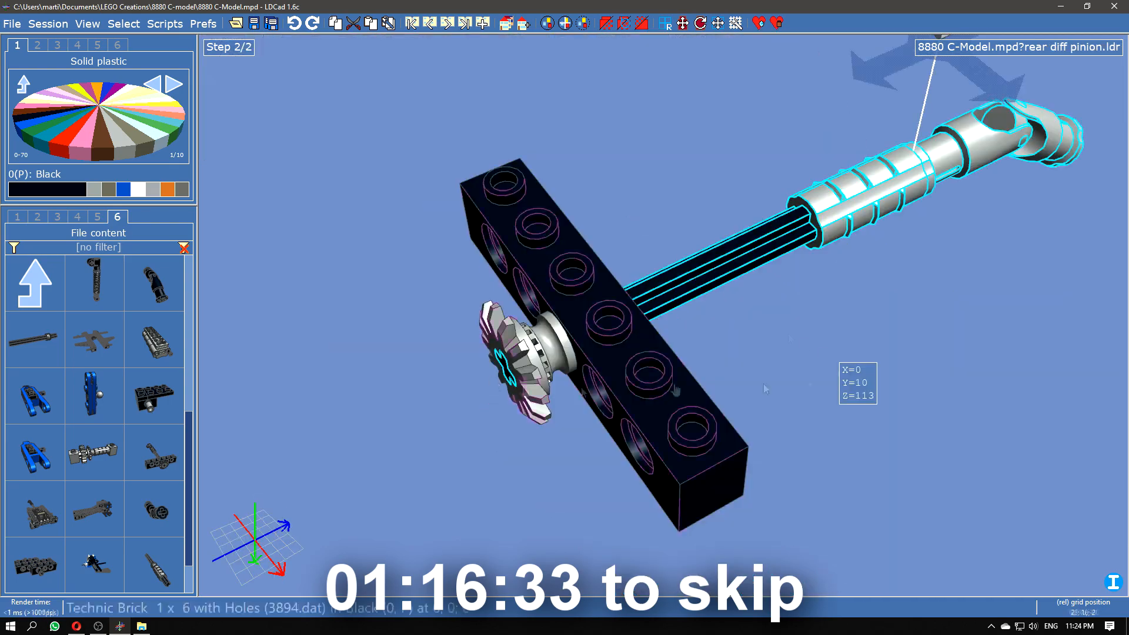
Step: Check how the pinion shaft's u-joint meets the frame in the main model, and reopen the Rear diff and rear diff pinion submodels
{"action": "right_click_drag", "start_coordinate": [765, 389], "coordinate": [769, 328]}
{"action": "scroll", "coordinate": [823, 341], "scroll_direction": "down", "scroll_amount": 2}
{"action": "scroll", "coordinate": [769, 328], "scroll_direction": "up", "scroll_amount": 4}
{"action": "left_click", "coordinate": [853, 344]}
{"action": "left_click", "coordinate": [685, 383], "text": "ctrl"}
{"action": "left_click", "coordinate": [950, 344]}
{"action": "key", "text": "Escape"}
{"action": "right_click_drag", "start_coordinate": [950, 345], "coordinate": [516, 318]}
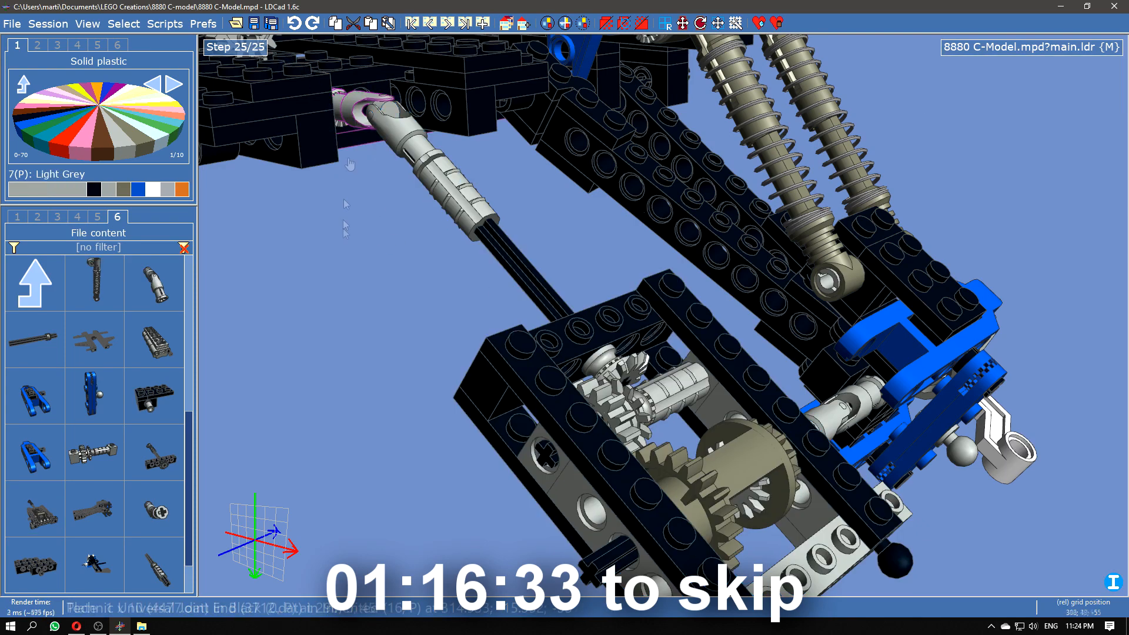
{"action": "double_click", "coordinate": [360, 105]}
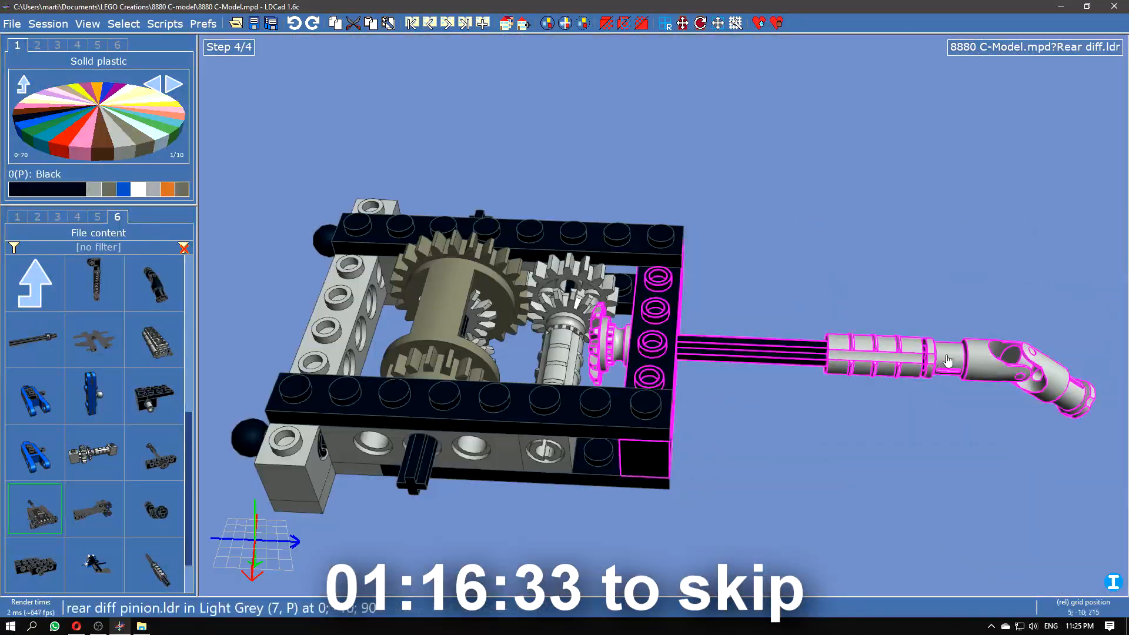
{"action": "double_click", "coordinate": [948, 361]}
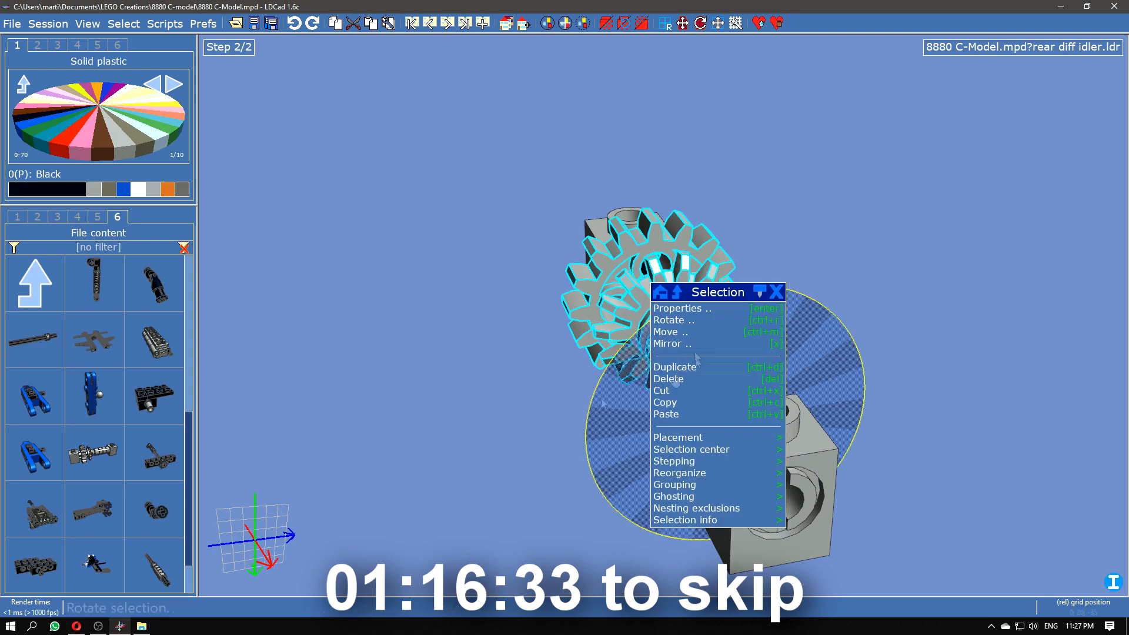
Step: Rotate the selected idler gears by 22.5 degrees in the current editing plane
{"action": "left_click", "coordinate": [671, 320]}
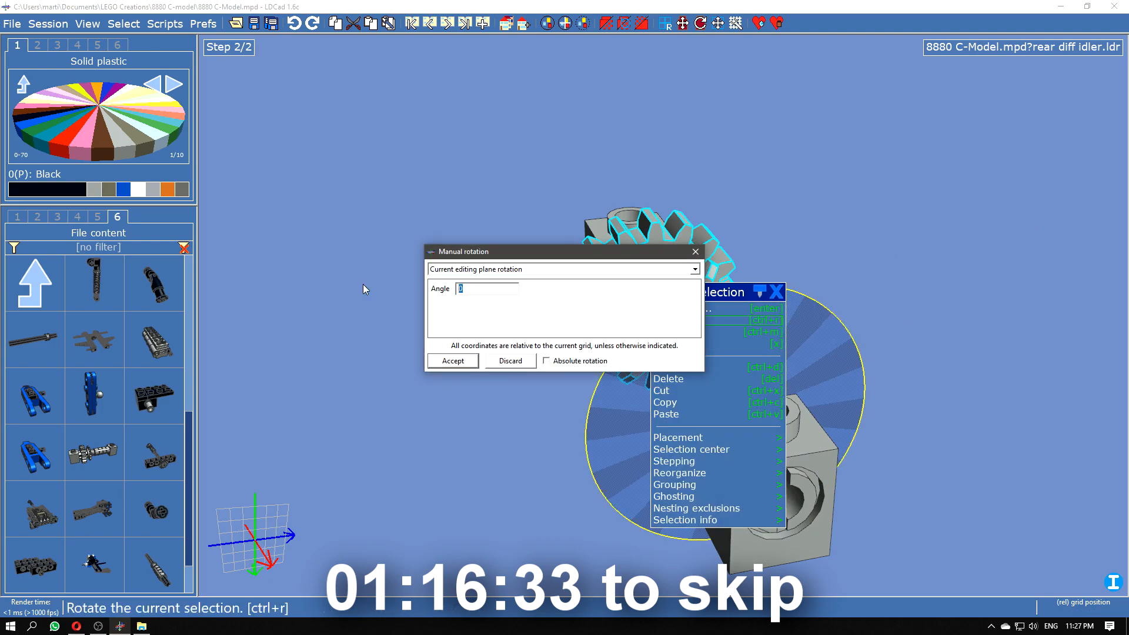
{"action": "type", "text": "22.5"}
{"action": "key", "text": "Return"}
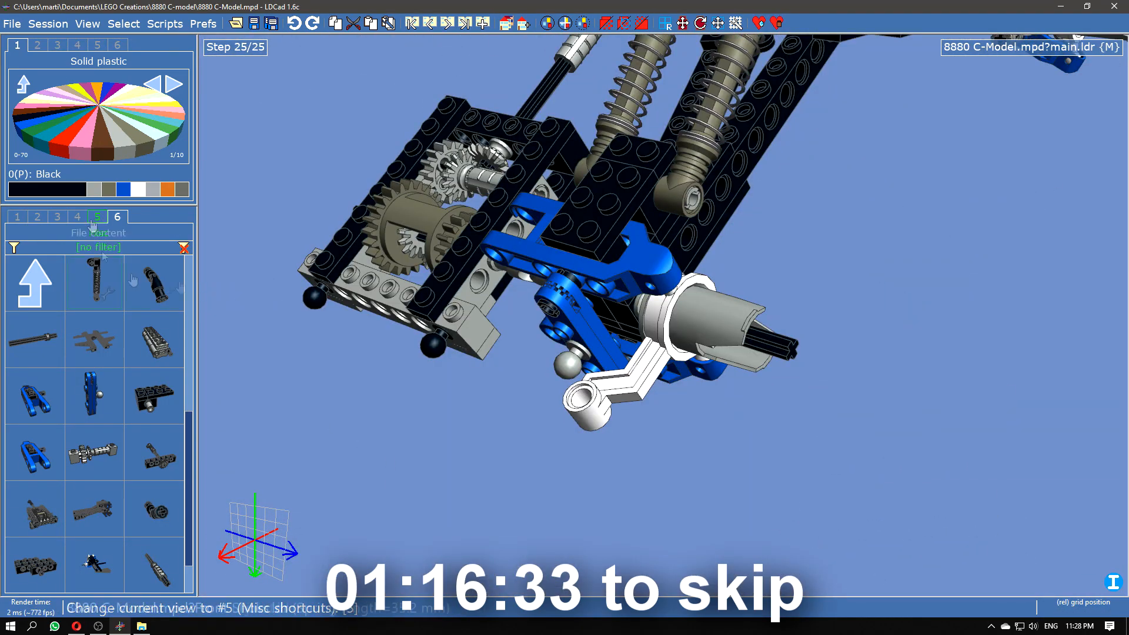
Step: Add a new submodel named Rear frame left to the model file
{"action": "scroll", "coordinate": [539, 450], "scroll_direction": "down", "scroll_amount": 5}
{"action": "right_click_drag", "start_coordinate": [539, 450], "coordinate": [785, 505]}
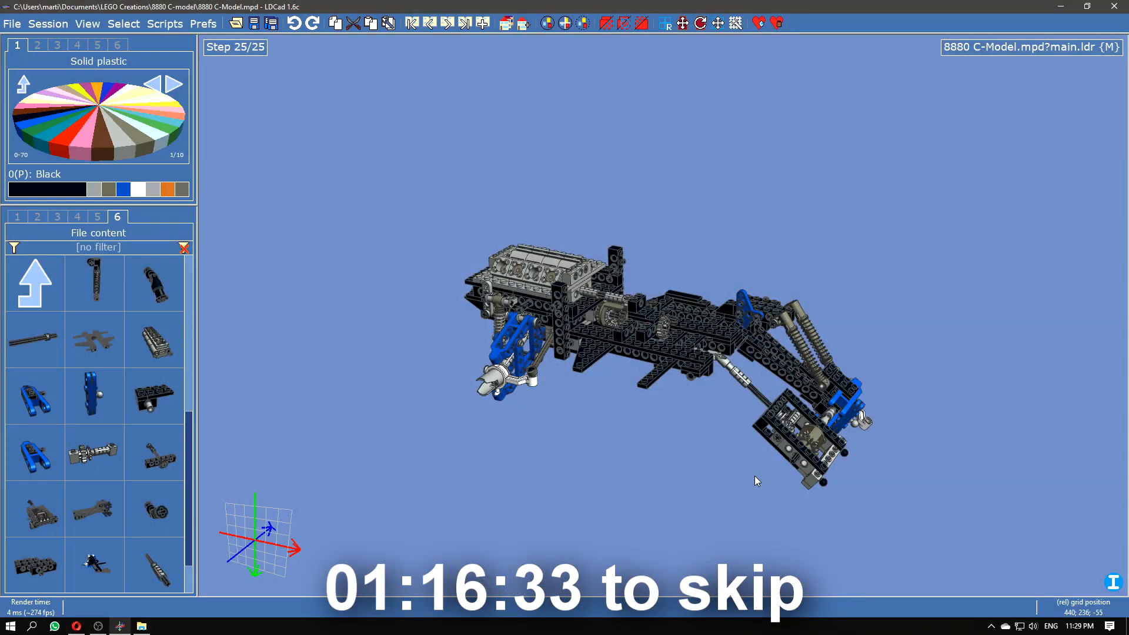
{"action": "scroll", "coordinate": [686, 422], "scroll_direction": "up", "scroll_amount": 2}
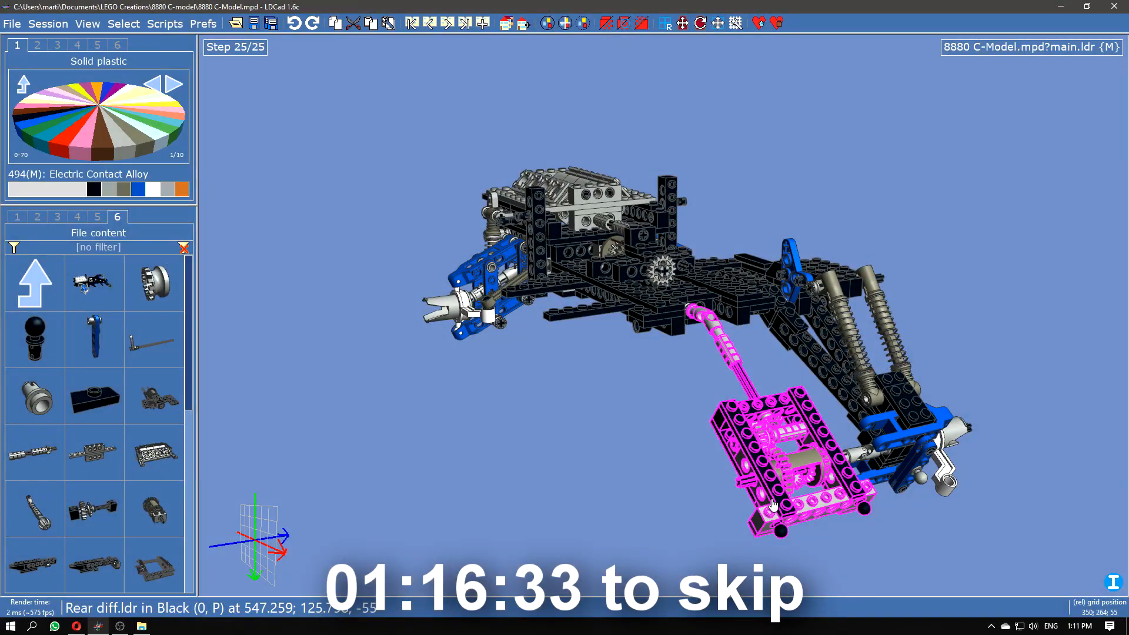
{"action": "left_click", "coordinate": [524, 23]}
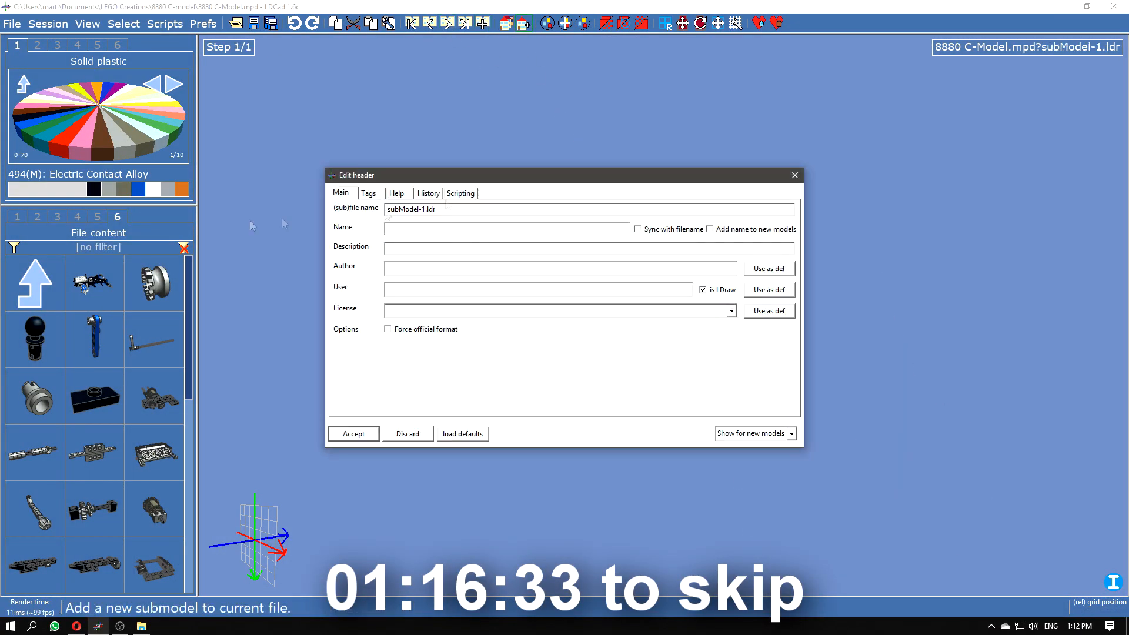
{"action": "type", "text": "Rear frame left"}
{"action": "key", "text": "Return"}
Step: Check the existing submodel names and rename the new submodel Left frame
{"action": "left_click", "coordinate": [1036, 47]}
{"action": "scroll", "coordinate": [1109, 166], "scroll_direction": "down", "scroll_amount": 2}
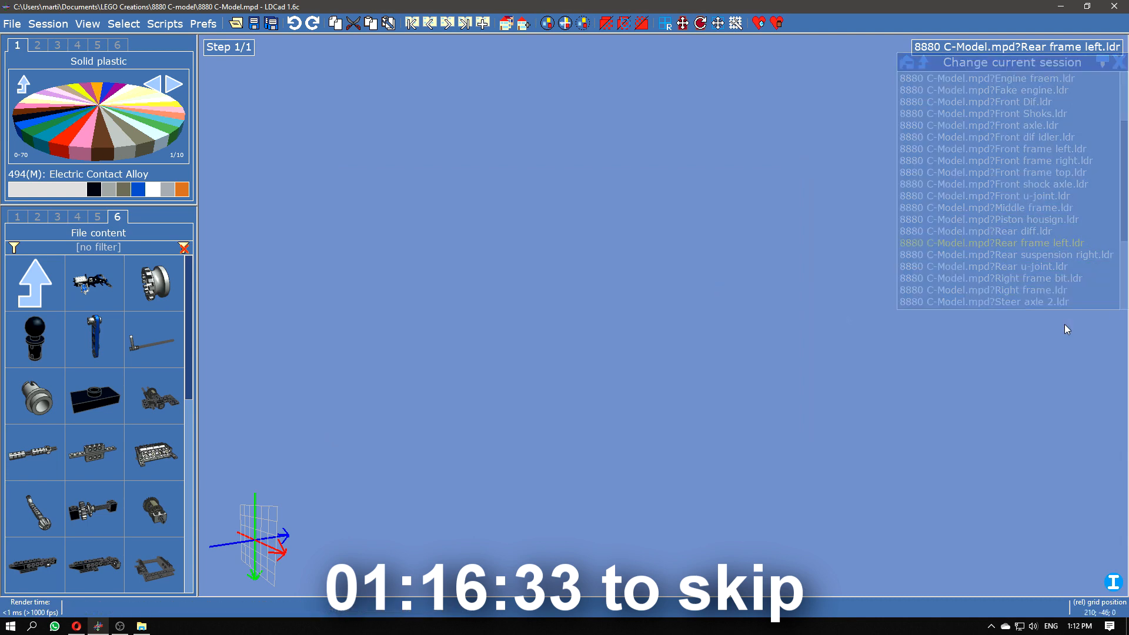
{"action": "scroll", "coordinate": [100, 512], "scroll_direction": "down", "scroll_amount": 5}
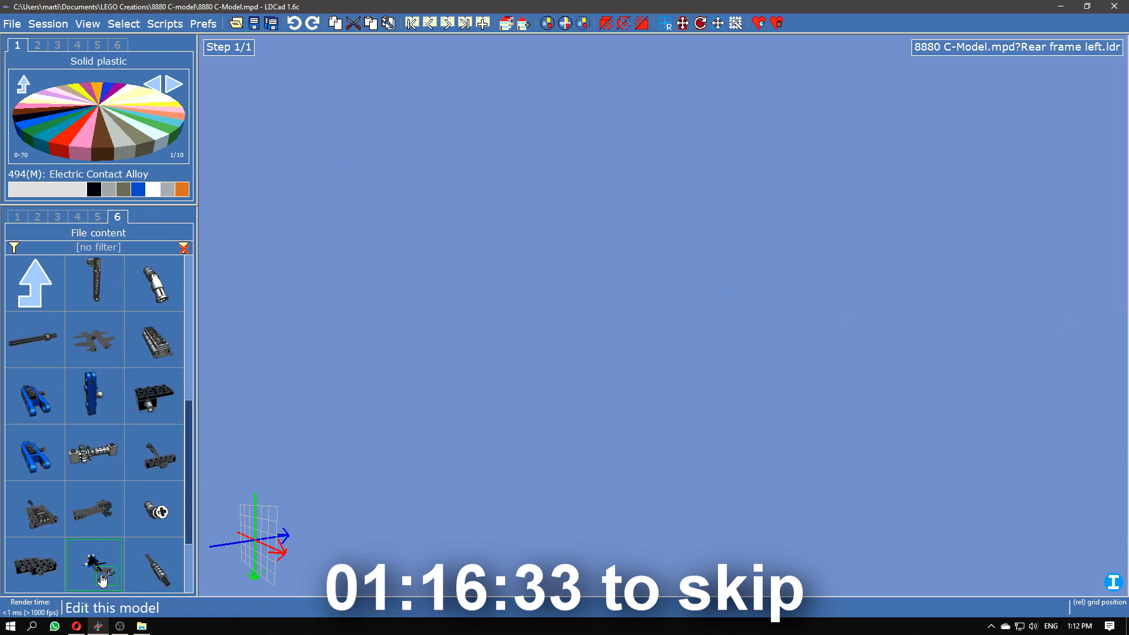
{"action": "left_click", "coordinate": [48, 24]}
{"action": "left_click", "coordinate": [71, 171]}
{"action": "left_click_drag", "start_coordinate": [435, 209], "coordinate": [299, 216]}
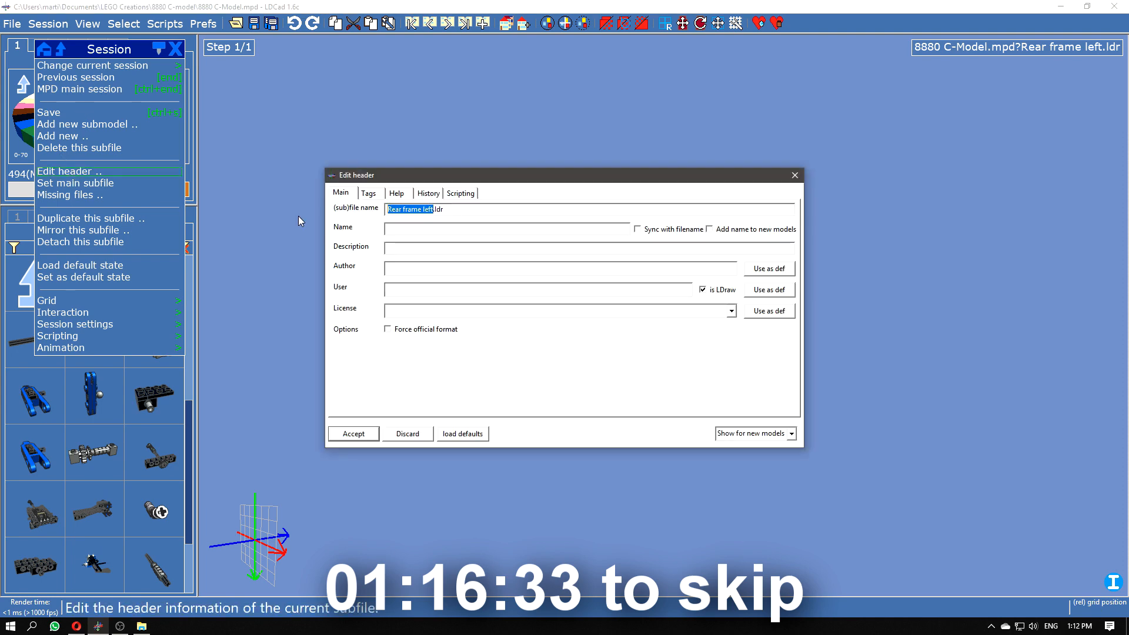
{"action": "type", "text": "Left frame"}
{"action": "key", "text": "Return"}
Step: Place a black wedge plate as the first part of the Left frame submodel
{"action": "left_click", "coordinate": [21, 218]}
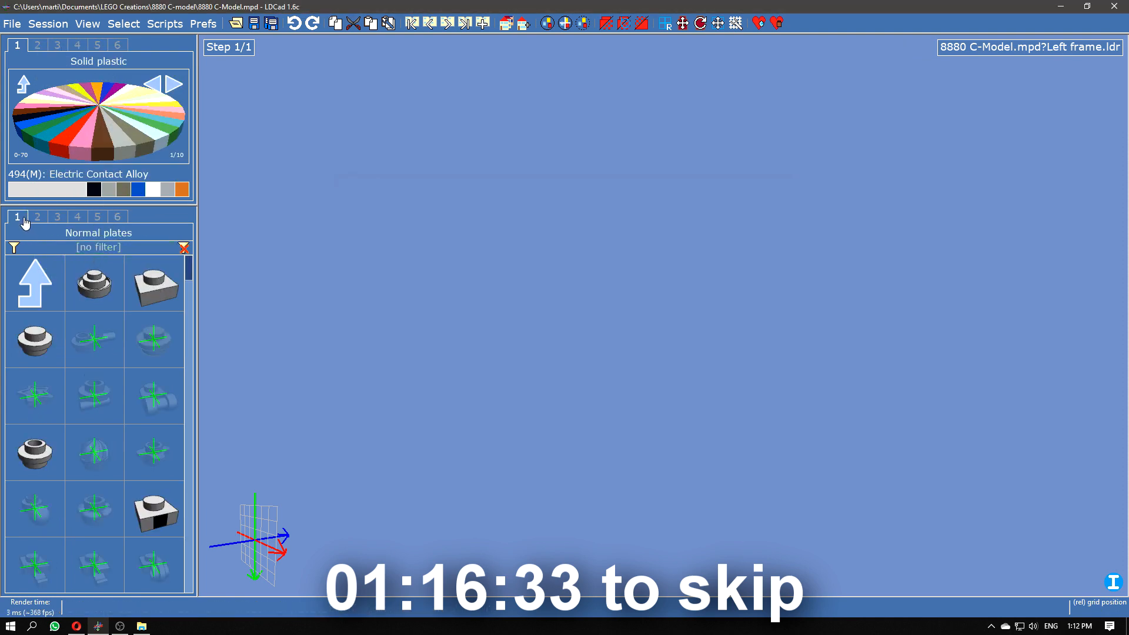
{"action": "left_click", "coordinate": [93, 190]}
{"action": "left_click", "coordinate": [37, 283]}
{"action": "left_click", "coordinate": [144, 285]}
{"action": "scroll", "coordinate": [118, 365], "scroll_direction": "down", "scroll_amount": 8}
{"action": "left_click_drag", "start_coordinate": [101, 556], "coordinate": [598, 290]}
Step: Add a black 1 x 10 plate and set it down apart from the wedge plate at X=150, Y=-12, Z=255
{"action": "left_click", "coordinate": [35, 283]}
{"action": "left_click", "coordinate": [93, 284]}
{"action": "scroll", "coordinate": [111, 446], "scroll_direction": "down", "scroll_amount": 15}
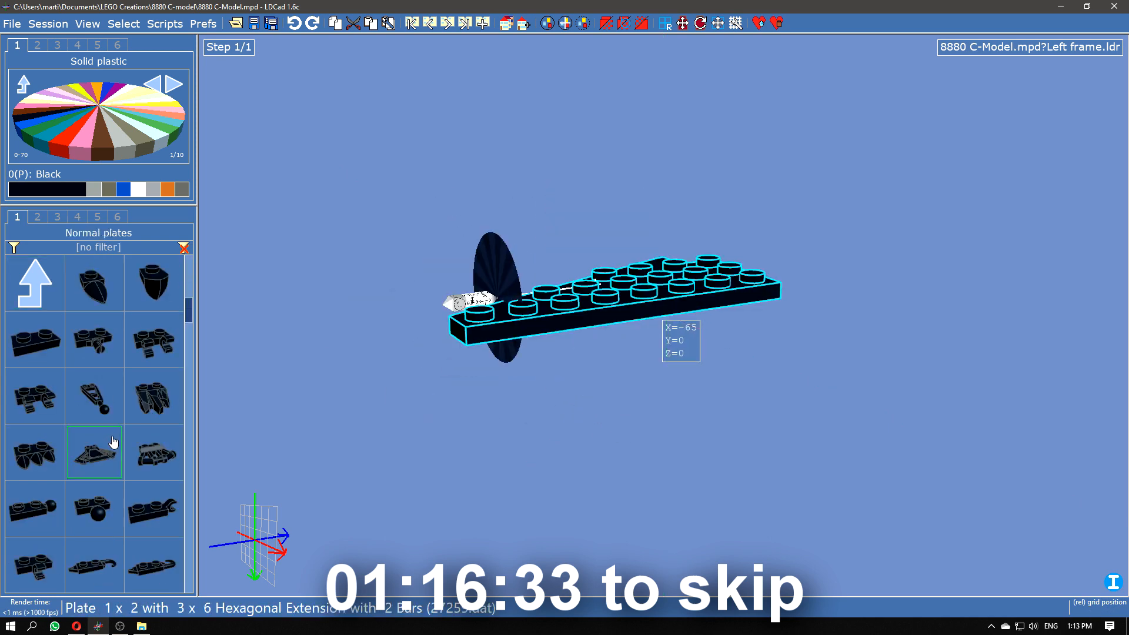
{"action": "left_click_drag", "start_coordinate": [95, 508], "coordinate": [810, 357]}
{"action": "scroll", "coordinate": [811, 357], "scroll_direction": "down", "scroll_amount": 3}
{"action": "left_click_drag", "start_coordinate": [810, 412], "coordinate": [689, 418]}
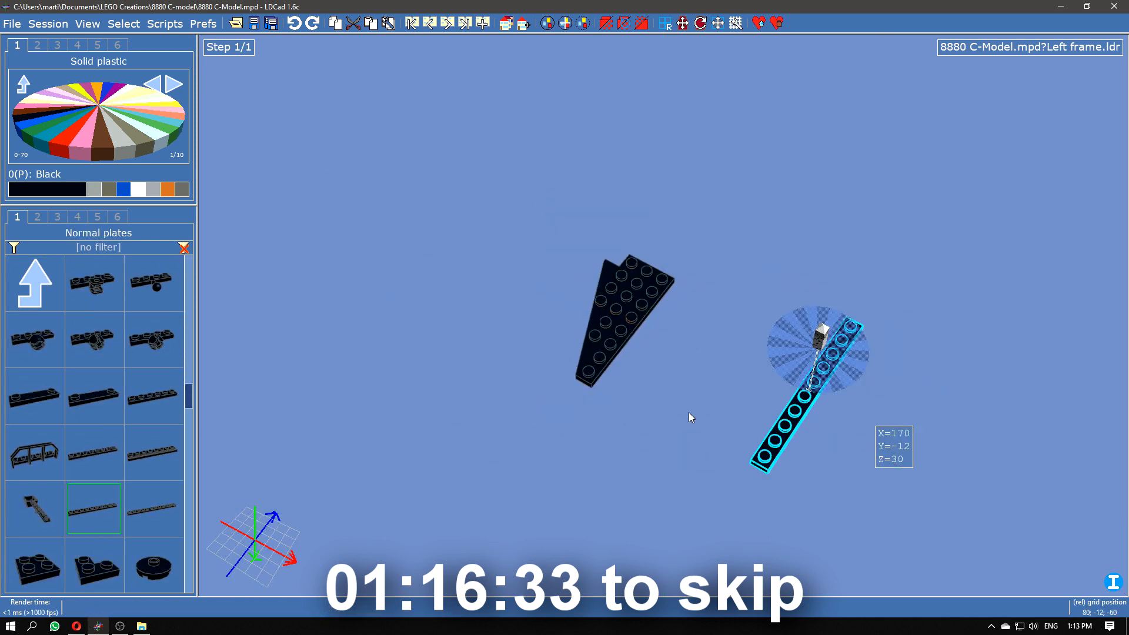
{"action": "left_click_drag", "start_coordinate": [785, 442], "coordinate": [869, 281]}
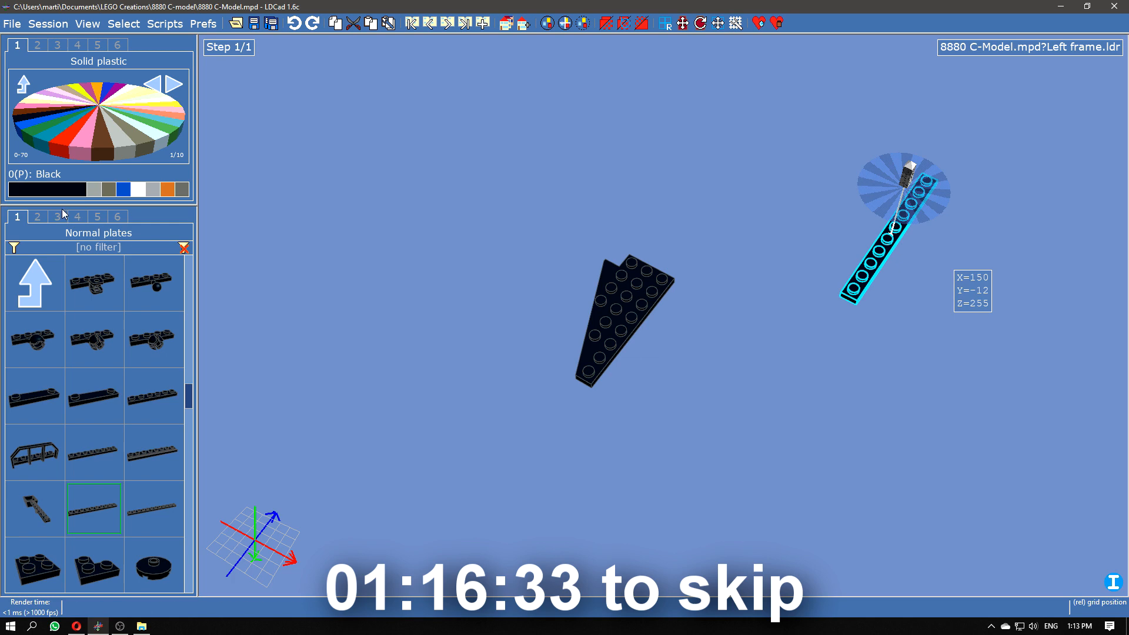
Step: Place two parallel black 1 x 12 Technic bricks with holes, with one end resting on the wedge plate
{"action": "left_click", "coordinate": [58, 215]}
{"action": "scroll", "coordinate": [41, 376], "scroll_direction": "down", "scroll_amount": 3}
{"action": "left_click_drag", "start_coordinate": [94, 396], "coordinate": [678, 358]}
{"action": "key", "text": "Right"}
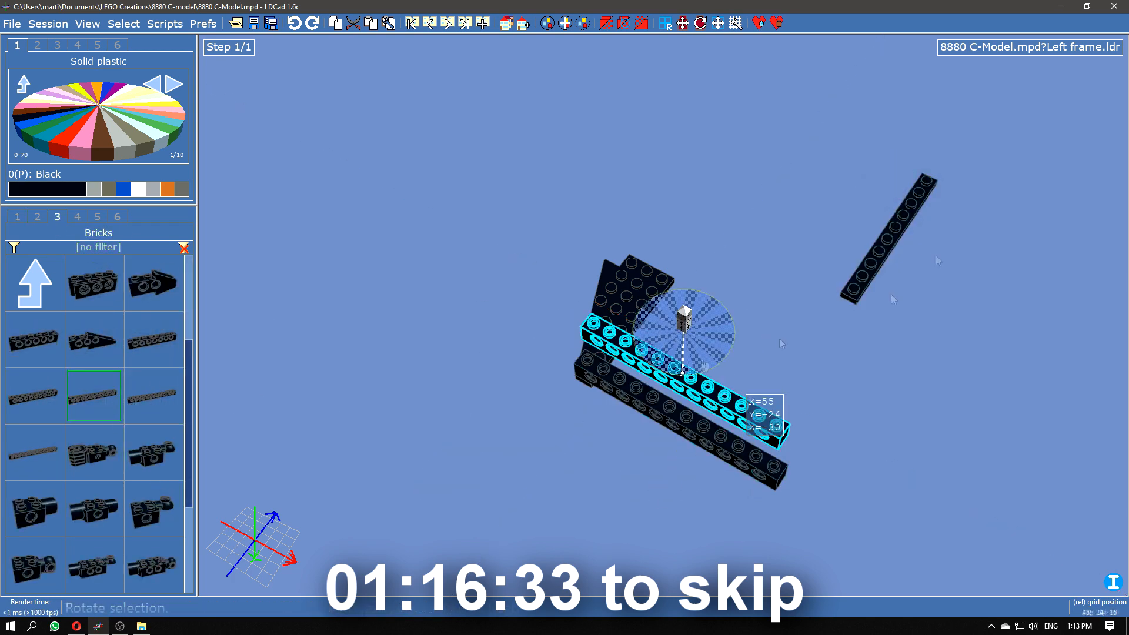
Step: Move the 1 x 10 plate beneath the two long bricks to X=125, Y=0, Z=20
{"action": "left_click_drag", "start_coordinate": [887, 235], "coordinate": [768, 356]}
{"action": "left_click_drag", "start_coordinate": [824, 423], "coordinate": [800, 350]}
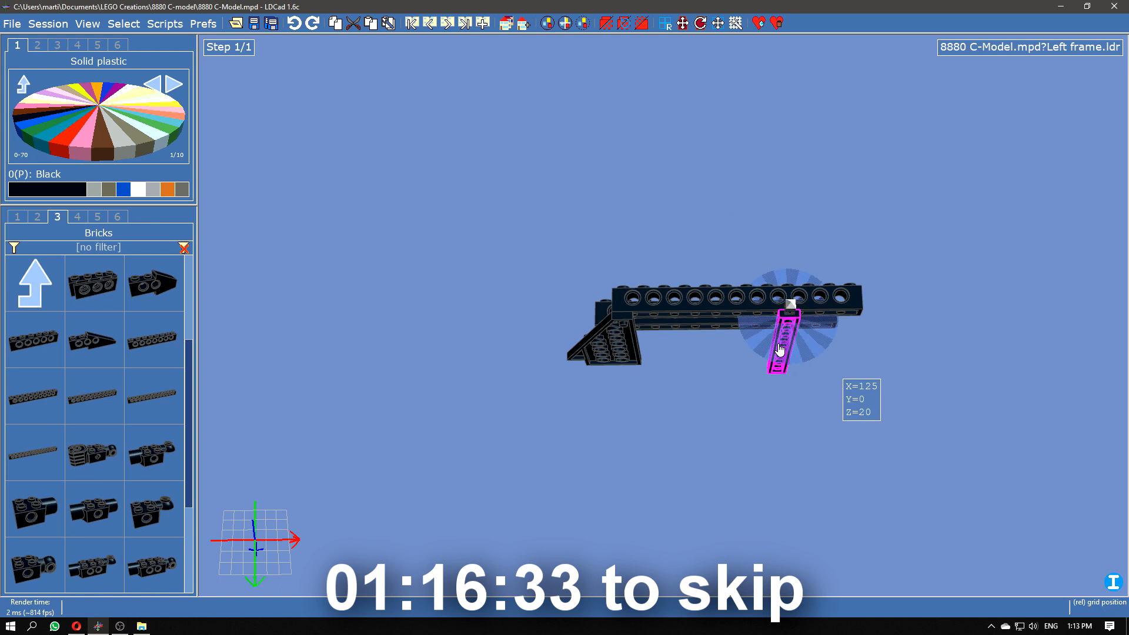
{"action": "right_click_drag", "start_coordinate": [774, 353], "coordinate": [787, 290]}
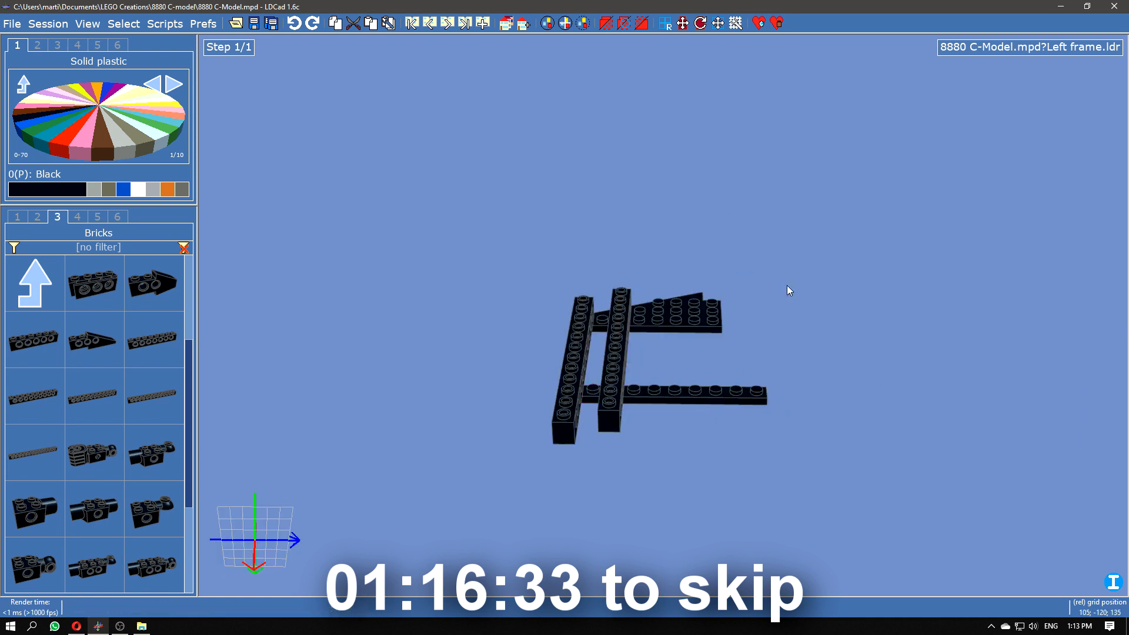
Step: Append a building step to the Left frame and place black one-stud-wide plates on top of the long bricks
{"action": "left_click", "coordinate": [482, 23]}
{"action": "left_click_drag", "start_coordinate": [517, 276], "coordinate": [574, 285]}
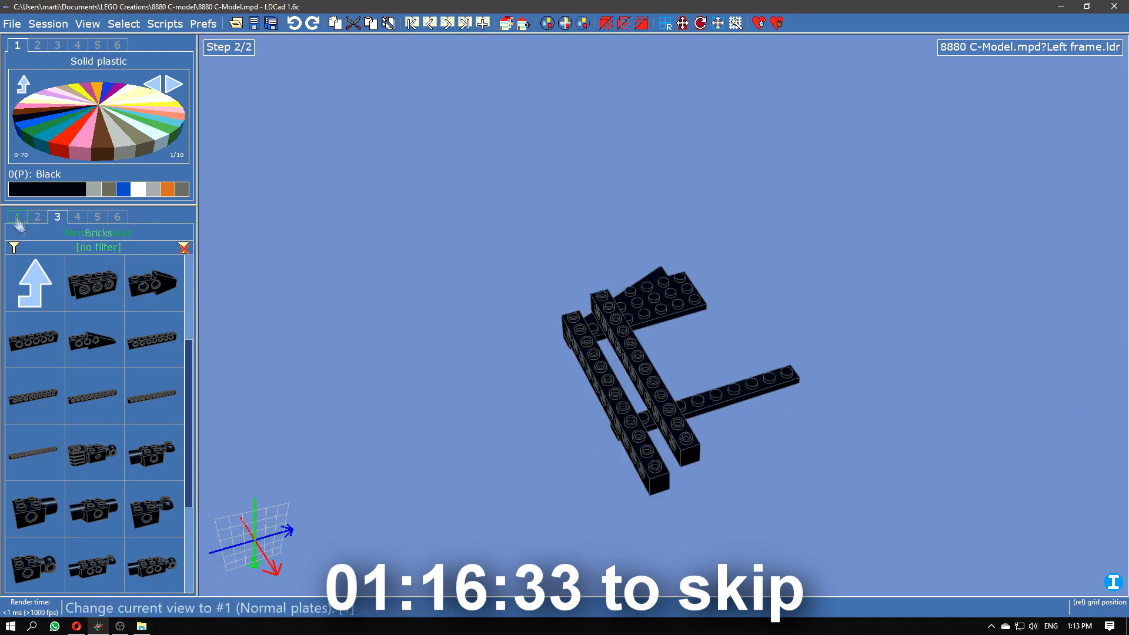
{"action": "left_click", "coordinate": [17, 216]}
{"action": "left_click_drag", "start_coordinate": [585, 322], "coordinate": [777, 415]}
{"action": "left_click_drag", "start_coordinate": [153, 283], "coordinate": [673, 447]}
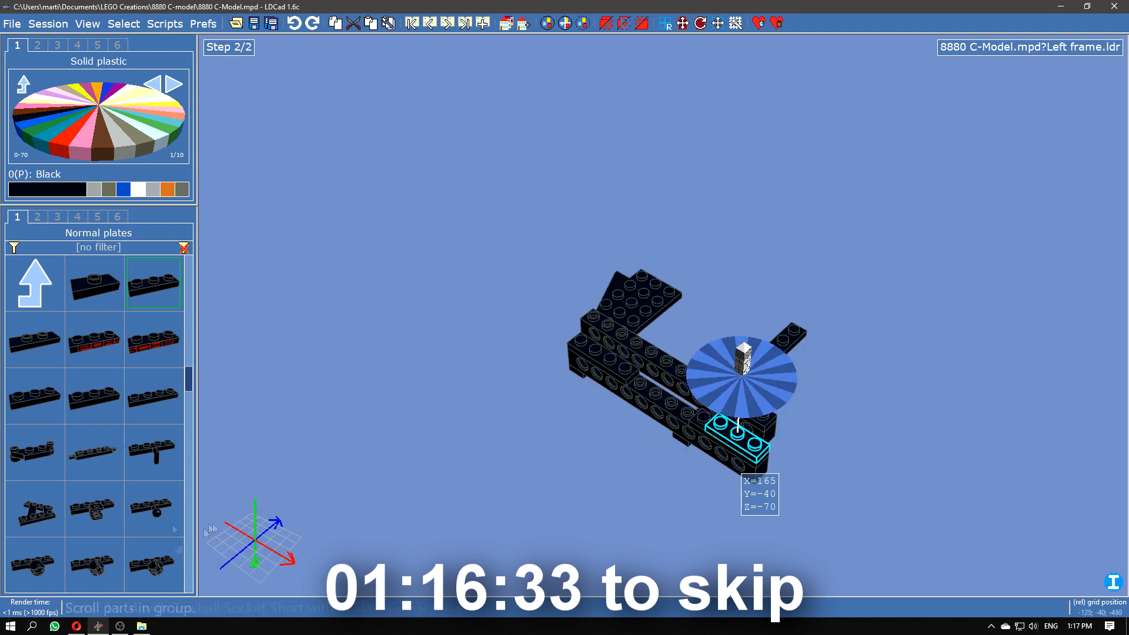
{"action": "left_click_drag", "start_coordinate": [788, 411], "coordinate": [779, 444]}
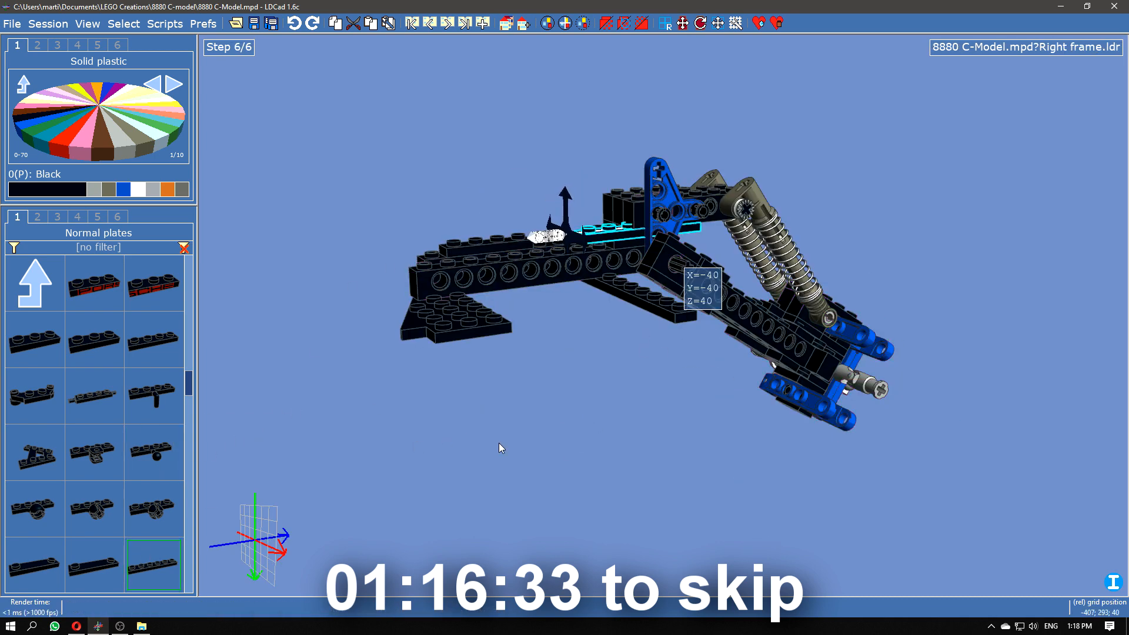
Step: In the Right frame submodel, shift the selected black plate along the top of the frame
{"action": "left_click_drag", "start_coordinate": [499, 443], "coordinate": [530, 433]}
{"action": "key", "text": "Right"}
{"action": "key", "text": "Right"}
{"action": "key", "text": "Right"}
{"action": "key", "text": "Right"}
{"action": "key", "text": "Right"}
{"action": "left_click", "coordinate": [678, 404]}
{"action": "scroll", "coordinate": [677, 404], "scroll_direction": "up", "scroll_amount": 3}
{"action": "left_click_drag", "start_coordinate": [678, 403], "coordinate": [771, 407]}
Step: In the main model, move the black 2 x 1 slope brick beside the blue liftarm into a new submodel named Callout7
{"action": "key", "text": "ctrl+Tab"}
{"action": "double_click", "coordinate": [740, 296]}
{"action": "key", "text": "ctrl+Tab"}
{"action": "key", "text": "ctrl+Tab"}
{"action": "key", "text": "ctrl+Tab"}
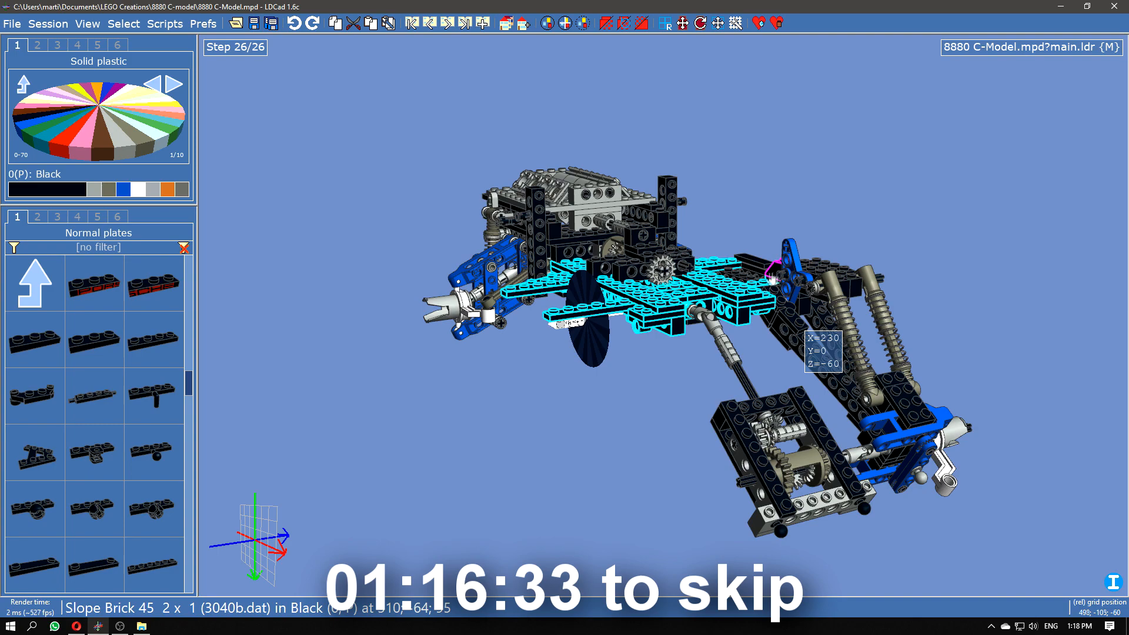
{"action": "left_click", "coordinate": [772, 271]}
{"action": "left_click_drag", "start_coordinate": [743, 259], "coordinate": [772, 272]}
{"action": "scroll", "coordinate": [771, 272], "scroll_direction": "up", "scroll_amount": 3}
{"action": "left_click", "coordinate": [847, 261], "text": "ctrl"}
{"action": "right_click", "coordinate": [840, 258]}
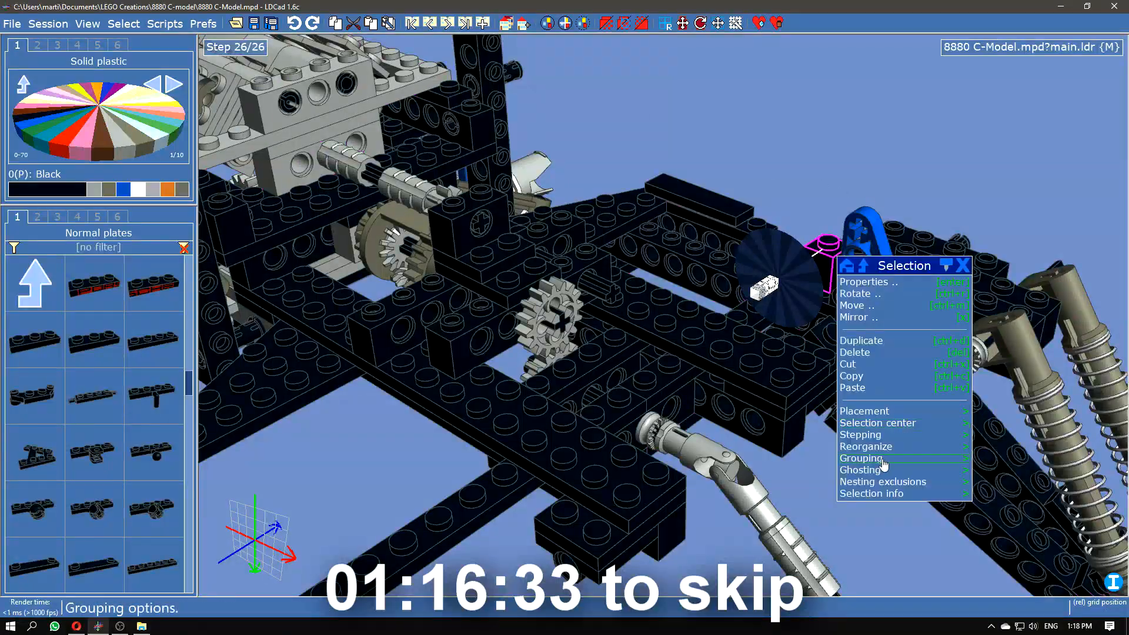
{"action": "left_click", "coordinate": [871, 448]}
{"action": "left_click", "coordinate": [880, 317]}
{"action": "left_click", "coordinate": [535, 350]}
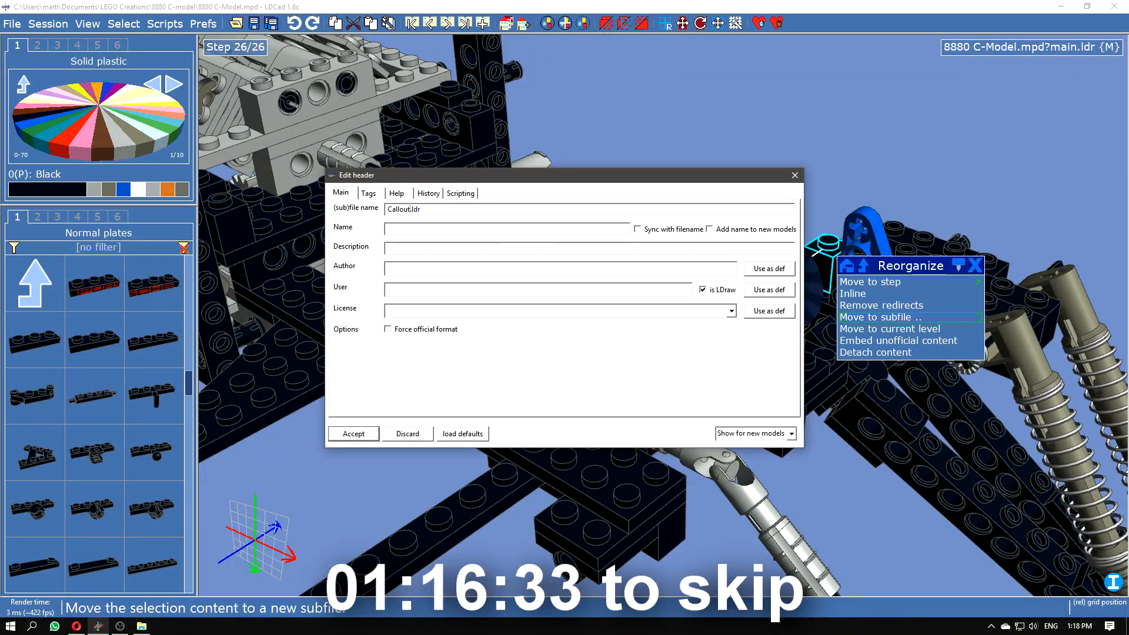
{"action": "type", "text": "7"}
{"action": "key", "text": "Return"}
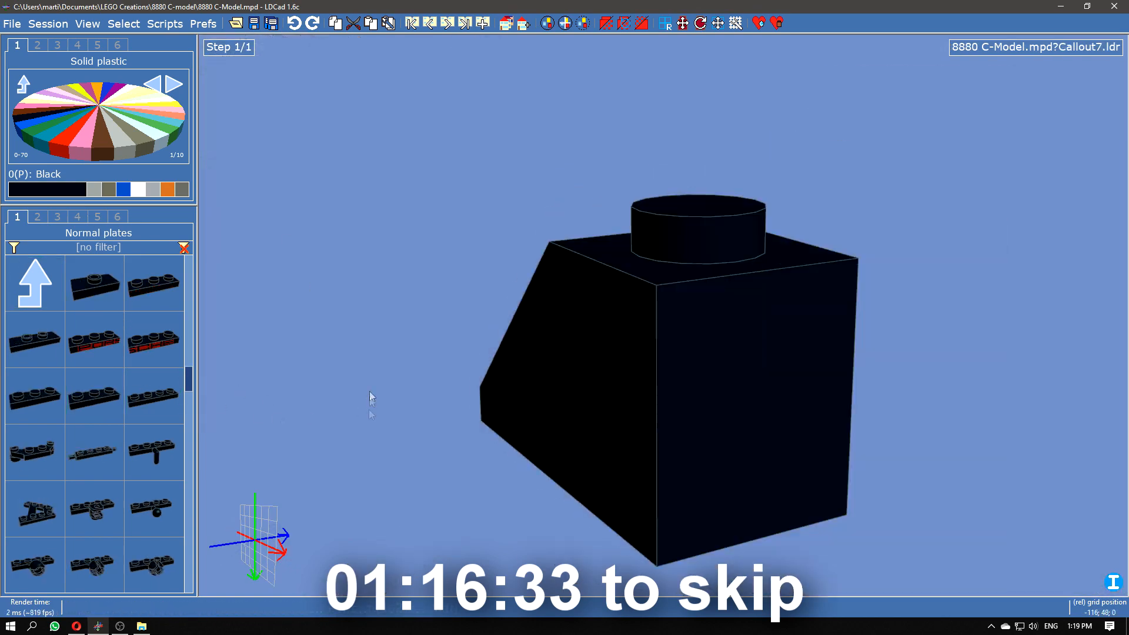
{"action": "scroll", "coordinate": [136, 362], "scroll_direction": "up", "scroll_amount": 5}
{"action": "left_click_drag", "start_coordinate": [45, 386], "coordinate": [361, 396]}
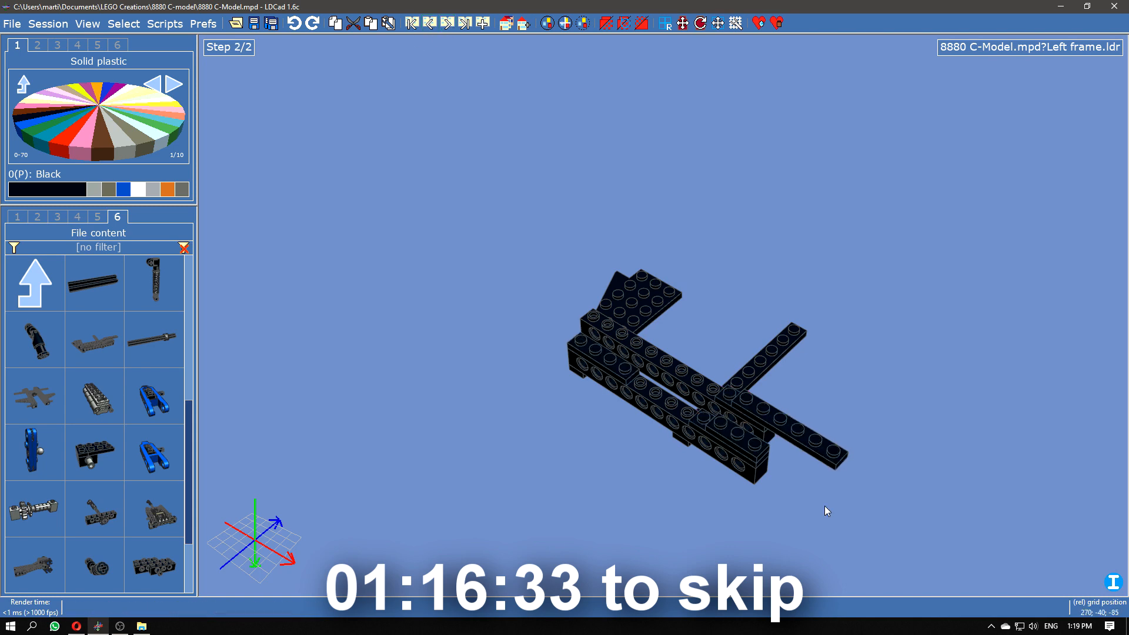
Step: Append a building step to the Left frame and add a black 1 x 2 Technic brick with a long pin
{"action": "scroll", "coordinate": [825, 511], "scroll_direction": "up", "scroll_amount": 3}
{"action": "left_click", "coordinate": [483, 23]}
{"action": "left_click", "coordinate": [57, 217]}
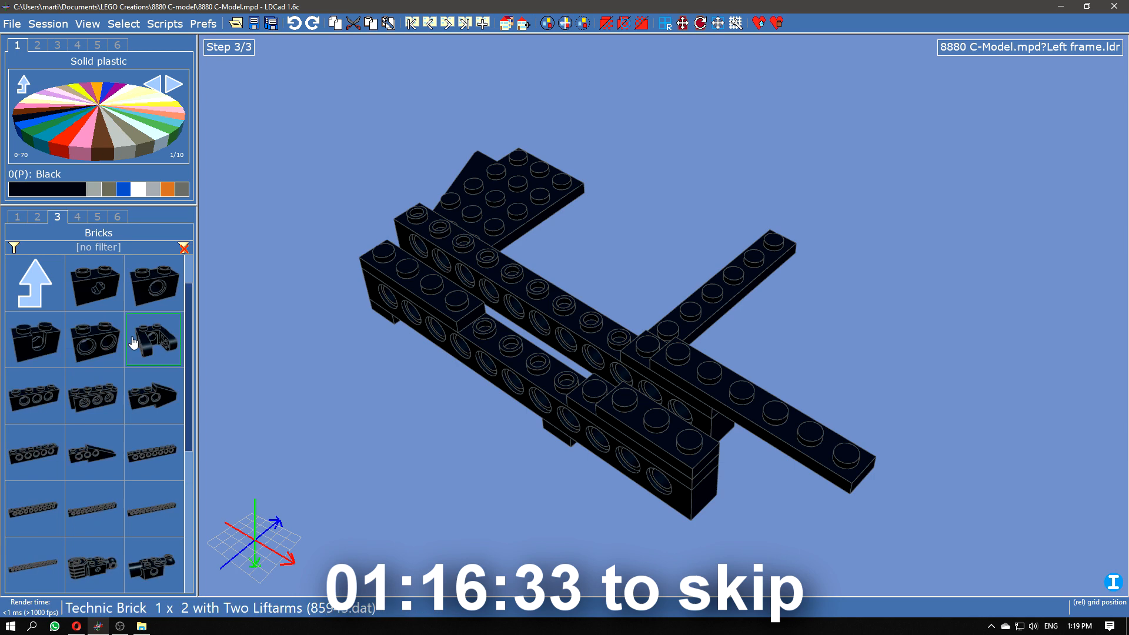
{"action": "left_click_drag", "start_coordinate": [94, 283], "coordinate": [694, 353]}
{"action": "left_click", "coordinate": [37, 216]}
{"action": "scroll", "coordinate": [123, 477], "scroll_direction": "down", "scroll_amount": 5}
{"action": "scroll", "coordinate": [123, 475], "scroll_direction": "down", "scroll_amount": 5}
{"action": "left_click_drag", "start_coordinate": [94, 565], "coordinate": [720, 336]}
{"action": "left_click", "coordinate": [880, 353]}
Step: Create a submodel named Left frame bit and place a black 1 x 6 Technic brick with long pins in its holes
{"action": "left_click", "coordinate": [523, 23]}
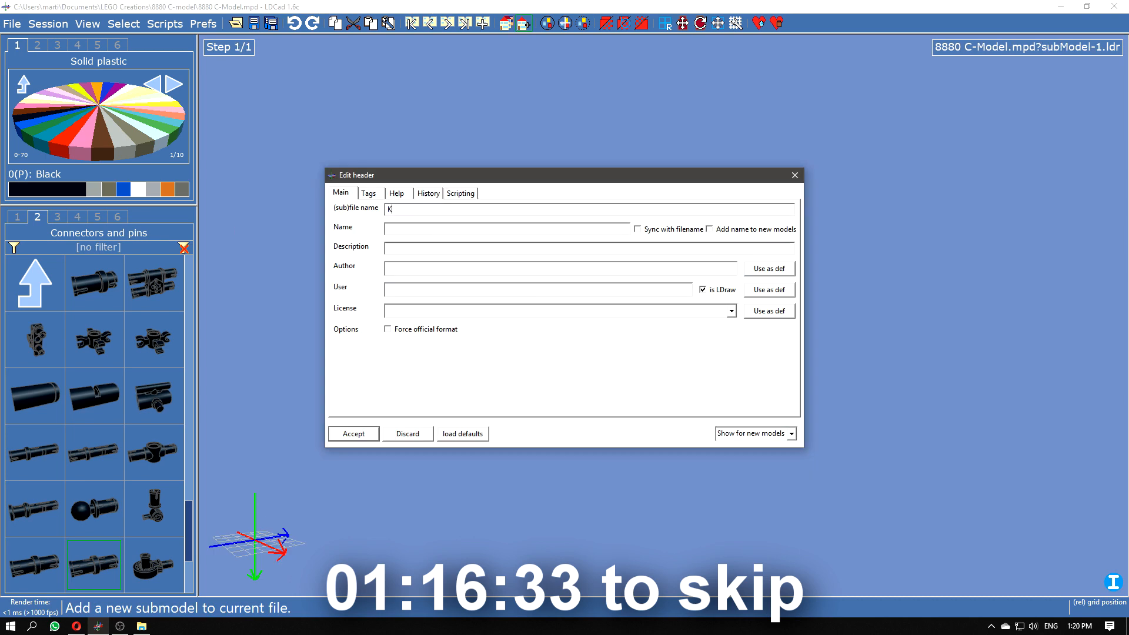
{"action": "key", "text": "Return"}
{"action": "left_click", "coordinate": [57, 218]}
{"action": "left_click_drag", "start_coordinate": [35, 453], "coordinate": [665, 320]}
{"action": "left_click", "coordinate": [37, 218]}
{"action": "left_click_drag", "start_coordinate": [95, 565], "coordinate": [597, 324]}
{"action": "left_click_drag", "start_coordinate": [597, 324], "coordinate": [706, 341], "text": "ctrl"}
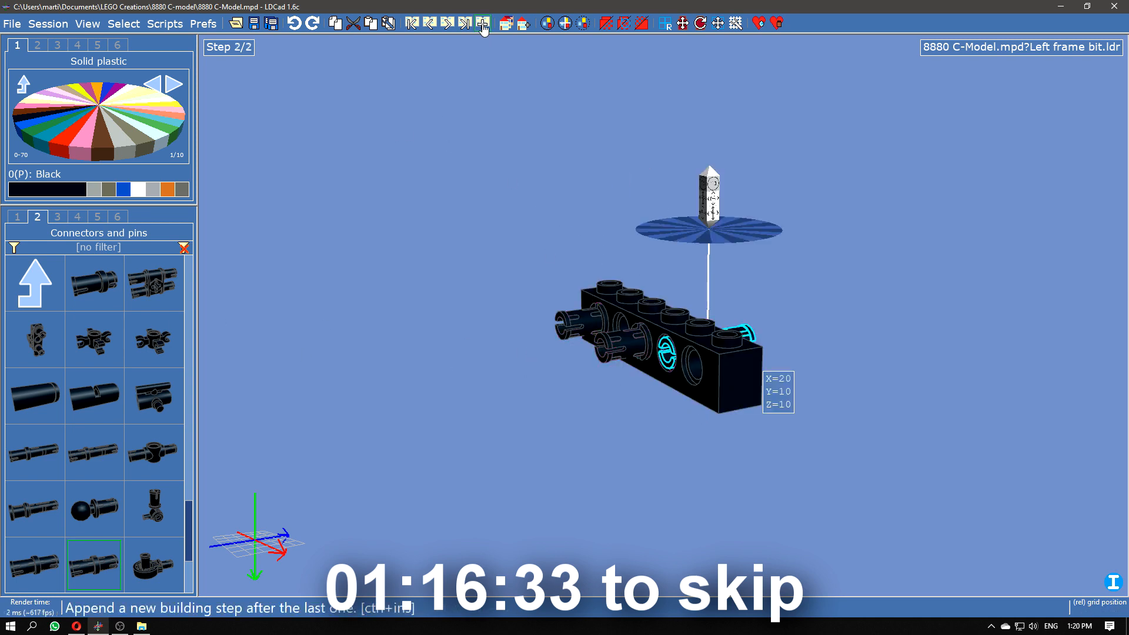
Step: Add black 1 x 4 Technic bricks on both sides of the 1 x 6 brick and insert further long pins
{"action": "left_click", "coordinate": [57, 218]}
{"action": "left_click_drag", "start_coordinate": [35, 396], "coordinate": [729, 341]}
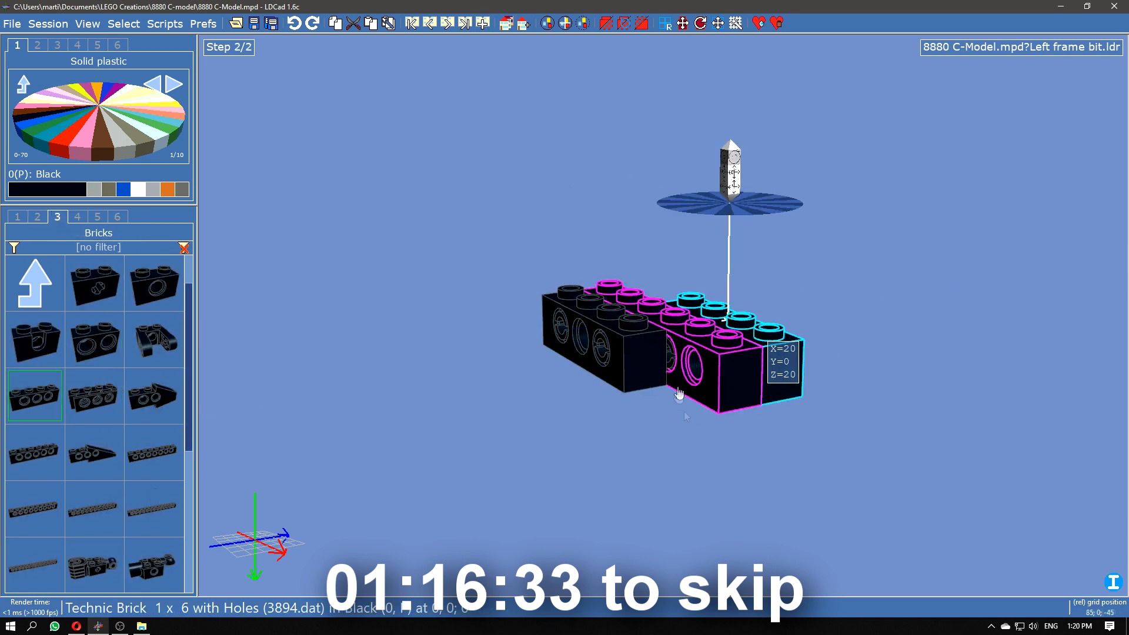
{"action": "left_click", "coordinate": [37, 217]}
{"action": "left_click_drag", "start_coordinate": [94, 565], "coordinate": [771, 323]}
{"action": "left_click_drag", "start_coordinate": [866, 278], "coordinate": [595, 141]}
Step: Insert the Left frame bit submodel into the Left frame, rotated to fit on top of the end opposite the wedge plate
{"action": "left_click", "coordinate": [117, 217]}
{"action": "left_click_drag", "start_coordinate": [94, 340], "coordinate": [736, 377]}
{"action": "key", "text": "Left"}
{"action": "key", "text": "Left"}
{"action": "right_click_drag", "start_coordinate": [737, 377], "coordinate": [750, 530]}
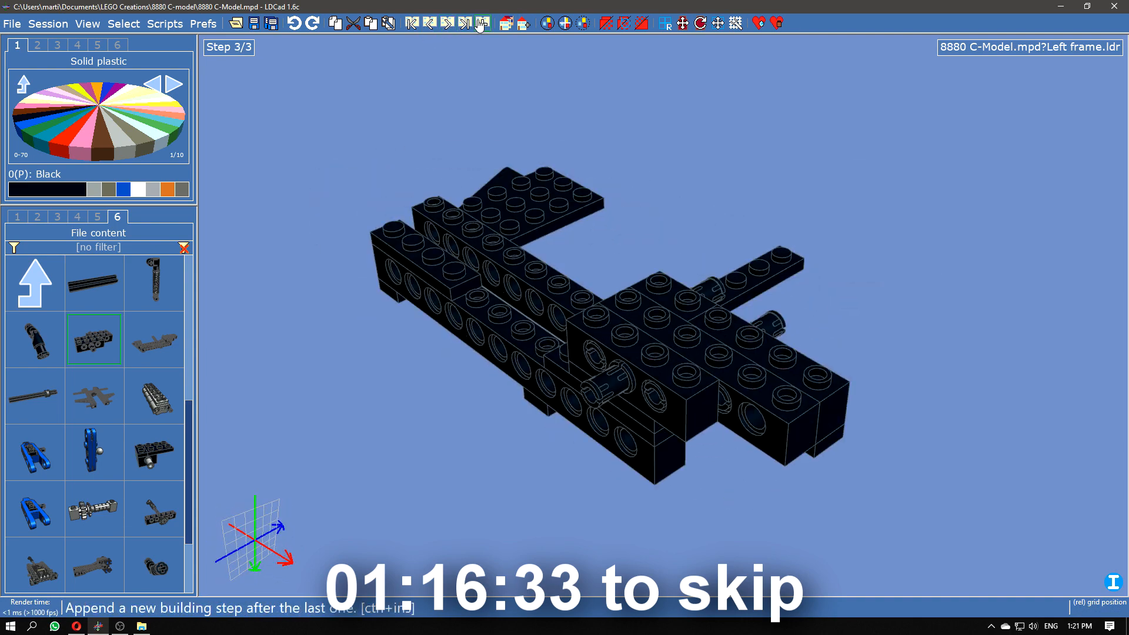
Step: Step through the Right frame's building steps as a reference, and return to the Left frame
{"action": "scroll", "coordinate": [133, 467], "scroll_direction": "down", "scroll_amount": 2}
{"action": "left_click", "coordinate": [105, 518]}
{"action": "left_click", "coordinate": [411, 23]}
{"action": "left_click", "coordinate": [448, 24]}
{"action": "left_click", "coordinate": [449, 24]}
{"action": "left_click", "coordinate": [449, 24]}
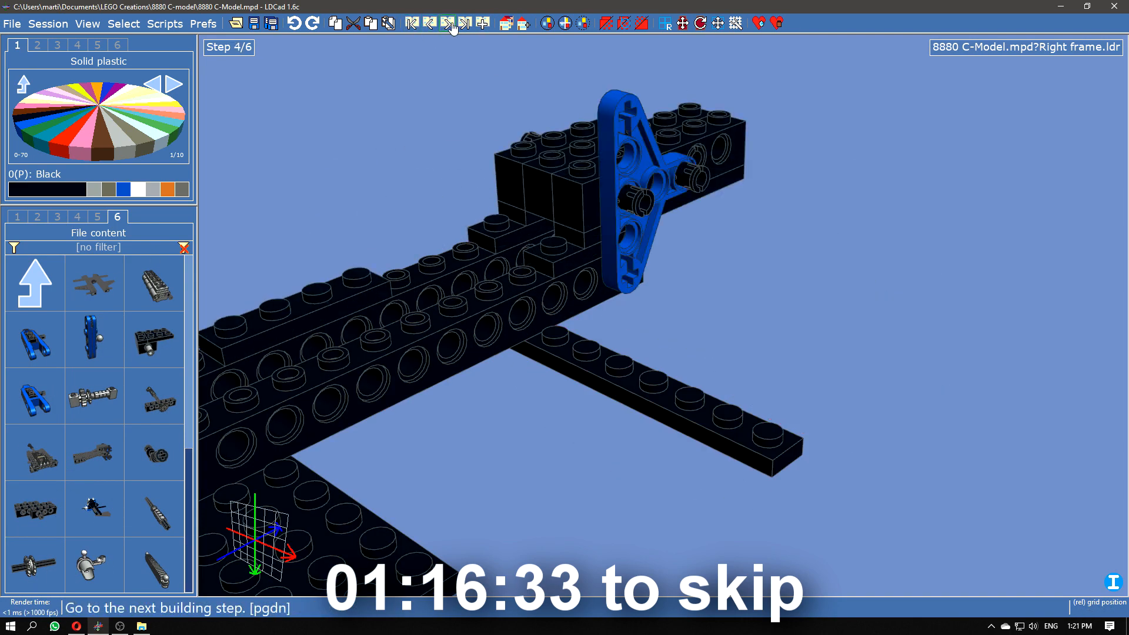
{"action": "left_click", "coordinate": [448, 23]}
{"action": "left_click", "coordinate": [106, 462]}
Step: Place a blue triangular liftarm upright on the pins at the back of the Left frame's brick block
{"action": "scroll", "coordinate": [121, 458], "scroll_direction": "up", "scroll_amount": 3}
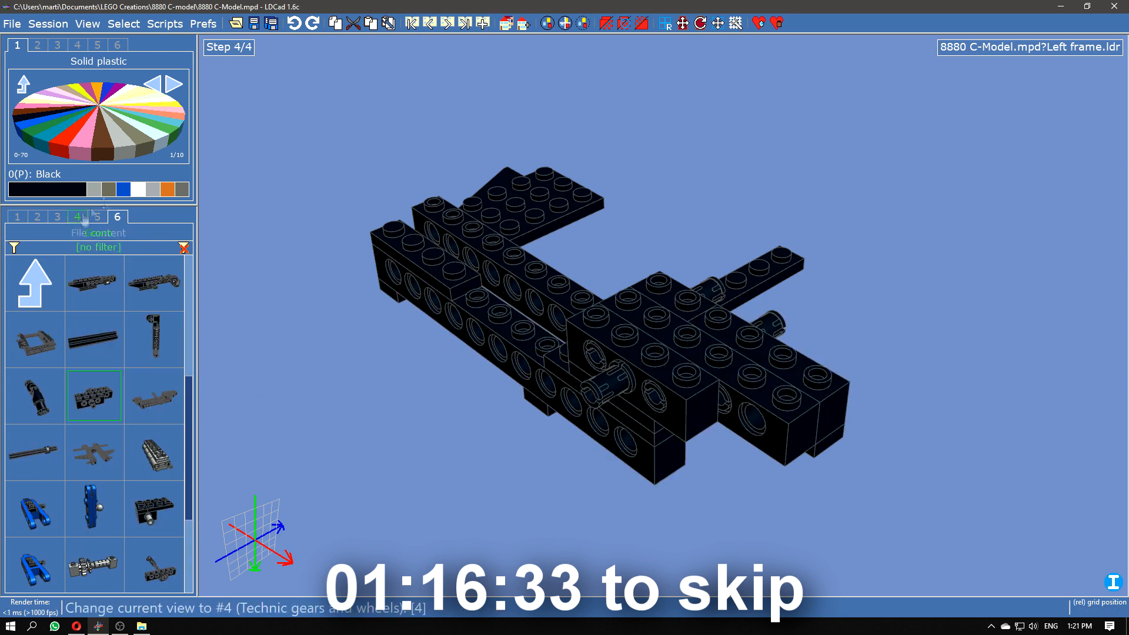
{"action": "left_click", "coordinate": [122, 189]}
{"action": "left_click", "coordinate": [97, 217]}
{"action": "left_click", "coordinate": [35, 283]}
{"action": "left_click", "coordinate": [35, 282]}
{"action": "left_click", "coordinate": [35, 283]}
{"action": "left_click", "coordinate": [94, 453]}
{"action": "left_click", "coordinate": [94, 398]}
{"action": "scroll", "coordinate": [124, 482], "scroll_direction": "down", "scroll_amount": 4}
{"action": "scroll", "coordinate": [132, 478], "scroll_direction": "down", "scroll_amount": 4}
{"action": "left_click_drag", "start_coordinate": [97, 509], "coordinate": [681, 288]}
{"action": "right_click_drag", "start_coordinate": [681, 288], "coordinate": [794, 365]}
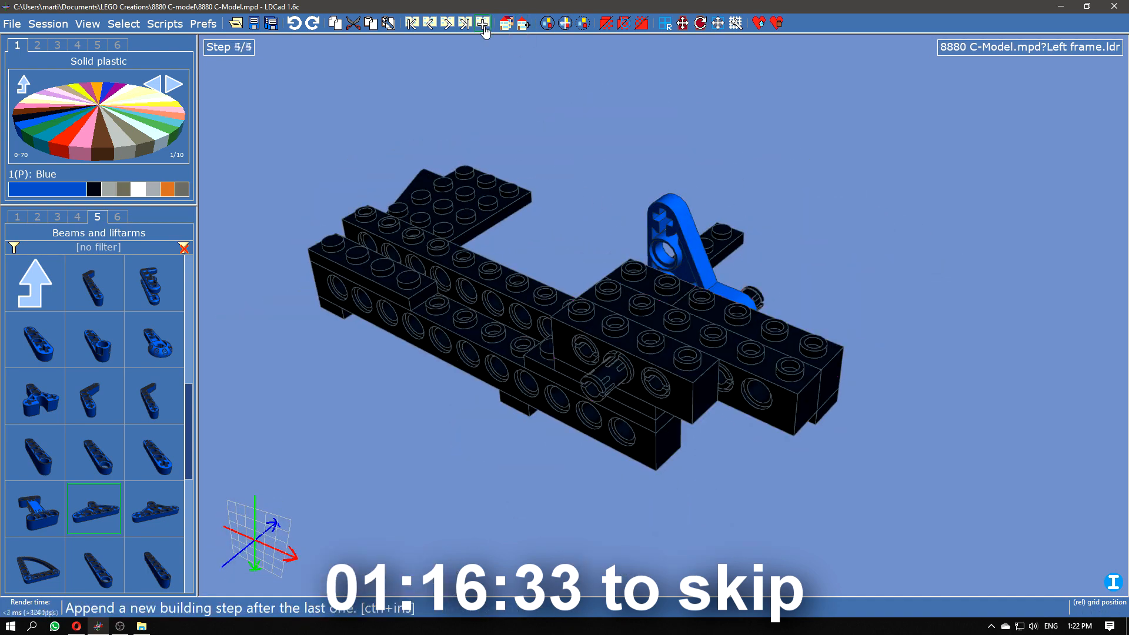
Step: Create a submodel named Rear suspension left and place its first black plates
{"action": "left_click", "coordinate": [523, 23]}
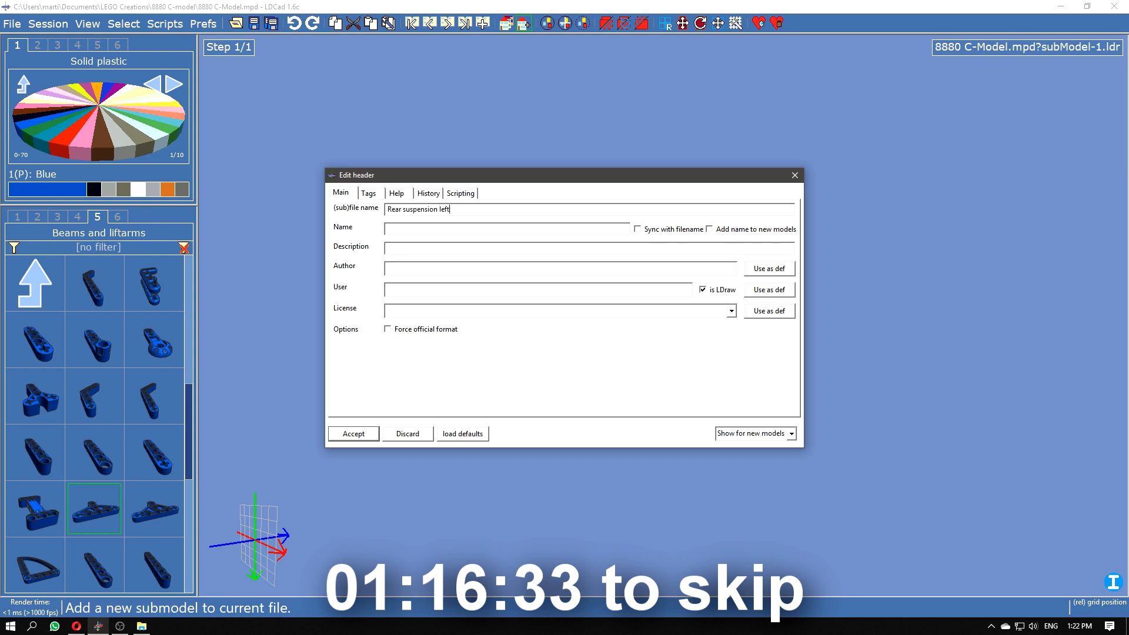
{"action": "key", "text": "Return"}
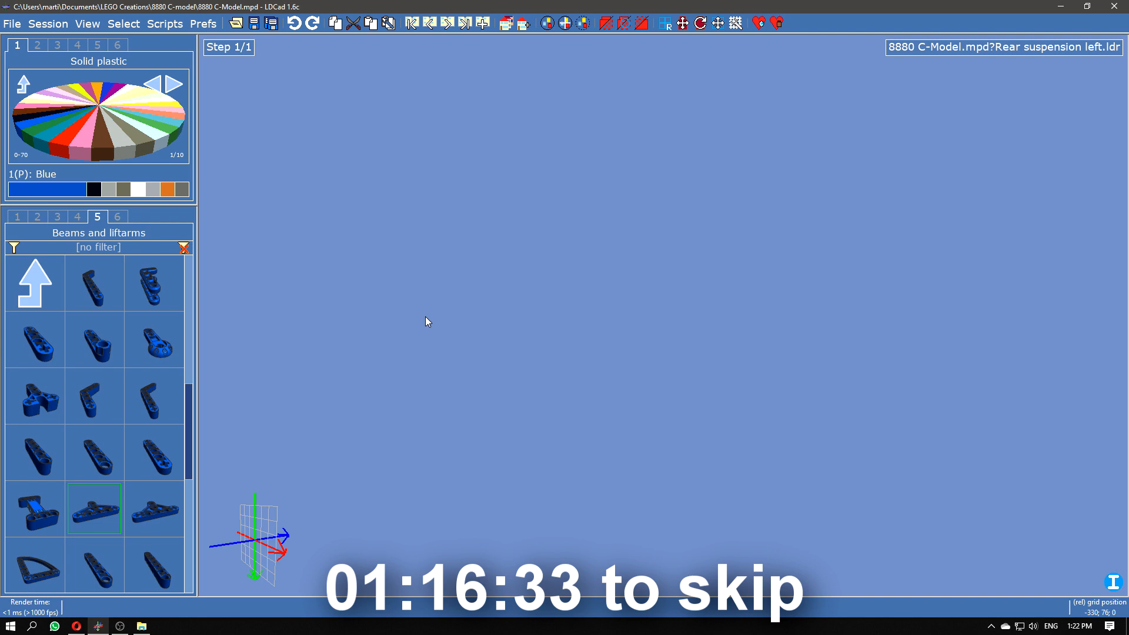
{"action": "left_click", "coordinate": [17, 217]}
{"action": "left_click", "coordinate": [94, 189]}
{"action": "scroll", "coordinate": [117, 373], "scroll_direction": "down", "scroll_amount": 18}
{"action": "left_click_drag", "start_coordinate": [159, 216], "coordinate": [100, 553]}
{"action": "left_click_drag", "start_coordinate": [100, 505], "coordinate": [100, 206]}
{"action": "left_click_drag", "start_coordinate": [36, 452], "coordinate": [659, 324]}
{"action": "left_click_drag", "start_coordinate": [94, 340], "coordinate": [588, 276]}
Step: Add another black plate to the Rear suspension left submodel and duplicate it beside the assembly
{"action": "scroll", "coordinate": [119, 422], "scroll_direction": "up", "scroll_amount": 5}
{"action": "left_click", "coordinate": [119, 423]}
{"action": "left_click_drag", "start_coordinate": [106, 448], "coordinate": [700, 304]}
{"action": "right_click_drag", "start_coordinate": [687, 277], "coordinate": [713, 422]}
{"action": "left_click_drag", "start_coordinate": [673, 349], "coordinate": [1035, 332], "text": "ctrl"}
{"action": "right_click_drag", "start_coordinate": [1035, 332], "coordinate": [559, 224]}
Step: Place long black Technic bricks with holes, including a 1 x 12, side by side on the suspension plates
{"action": "left_click", "coordinate": [57, 217]}
{"action": "left_click_drag", "start_coordinate": [94, 507], "coordinate": [580, 214]}
{"action": "right_click_drag", "start_coordinate": [580, 214], "coordinate": [383, 438]}
{"action": "left_click_drag", "start_coordinate": [34, 507], "coordinate": [507, 292]}
{"action": "left_click_drag", "start_coordinate": [154, 284], "coordinate": [347, 214]}
{"action": "right_click_drag", "start_coordinate": [347, 214], "coordinate": [588, 176]}
{"action": "left_click", "coordinate": [723, 135]}
Step: Move the loose part to the arm's end and place a black 1 x 1 Technic brick at X=10, Y=-32, Z=-10
{"action": "right_click_drag", "start_coordinate": [723, 135], "coordinate": [750, 47]}
{"action": "left_click_drag", "start_coordinate": [1011, 544], "coordinate": [758, 450]}
{"action": "right_click_drag", "start_coordinate": [759, 450], "coordinate": [438, 484]}
{"action": "scroll", "coordinate": [136, 285], "scroll_direction": "up", "scroll_amount": 1}
{"action": "left_click_drag", "start_coordinate": [94, 284], "coordinate": [697, 424]}
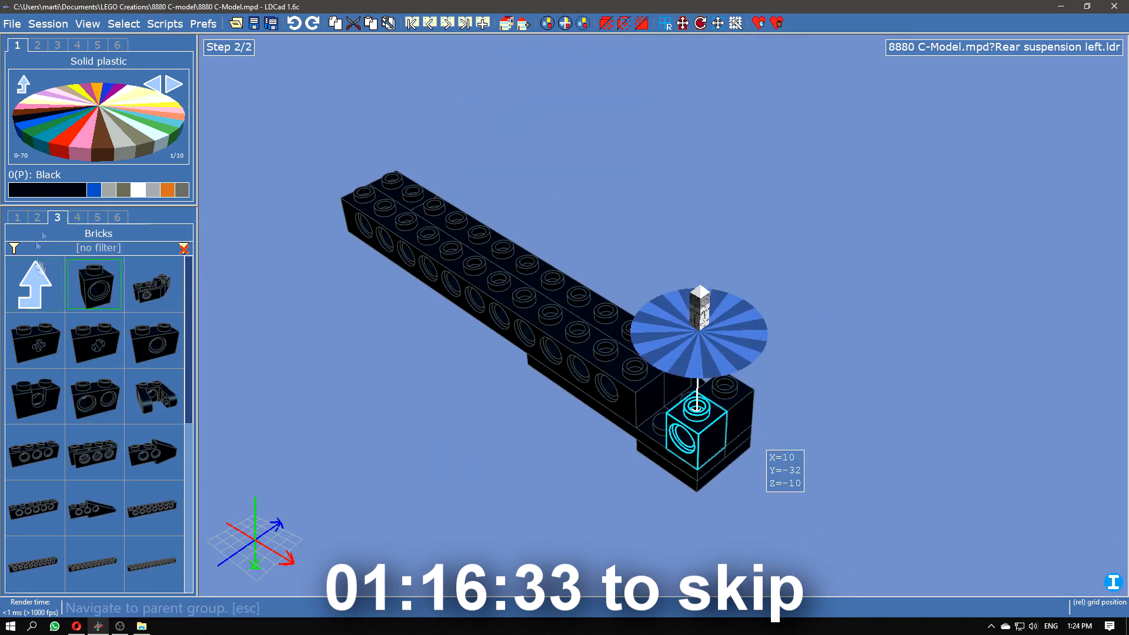
Step: Add a black 1 x 3 plain brick beside the 1 x 1 Technic brick, oriented to fit the arm's end
{"action": "left_click", "coordinate": [35, 284]}
{"action": "left_click", "coordinate": [94, 284]}
{"action": "scroll", "coordinate": [121, 411], "scroll_direction": "down", "scroll_amount": 15}
{"action": "left_click_drag", "start_coordinate": [35, 508], "coordinate": [700, 414]}
{"action": "key", "text": "Up"}
{"action": "key", "text": "Right"}
{"action": "left_click", "coordinate": [806, 380]}
{"action": "left_click", "coordinate": [430, 23]}
{"action": "left_click", "coordinate": [447, 23]}
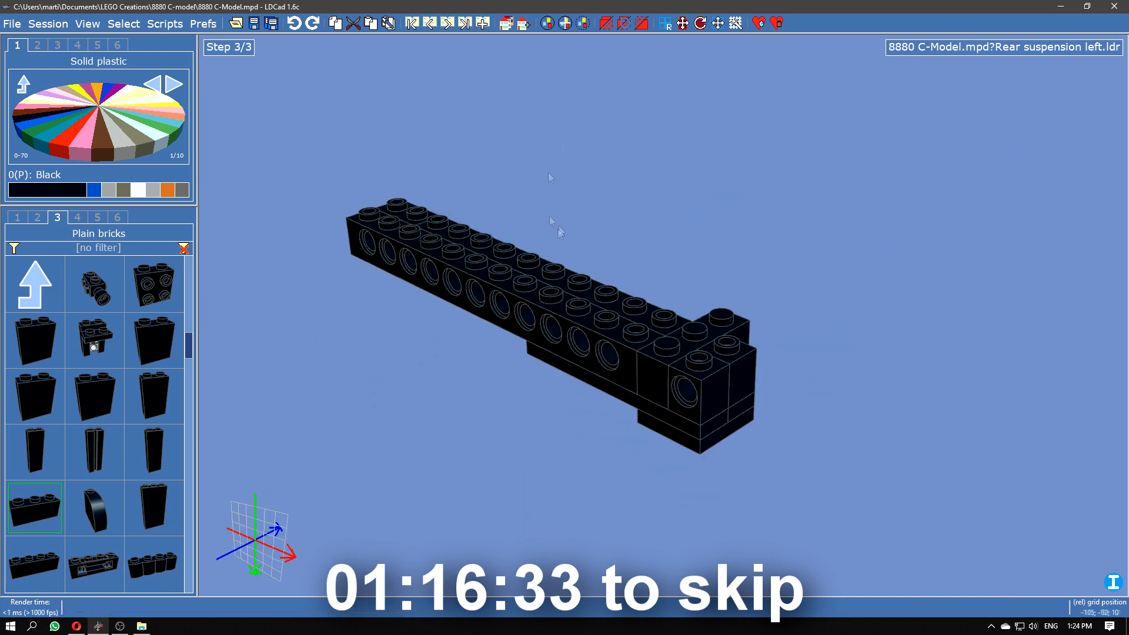
Step: Add black plates on top of both ends of the Rear suspension left bricks
{"action": "left_click_drag", "start_coordinate": [559, 229], "coordinate": [735, 236]}
{"action": "left_click", "coordinate": [873, 312]}
{"action": "left_click", "coordinate": [847, 300], "text": "ctrl"}
{"action": "left_click_drag", "start_coordinate": [823, 342], "coordinate": [788, 412]}
{"action": "left_click", "coordinate": [809, 259], "text": "ctrl"}
{"action": "right_click_drag", "start_coordinate": [770, 336], "coordinate": [643, 361]}
{"action": "right_click_drag", "start_coordinate": [747, 407], "coordinate": [724, 353]}
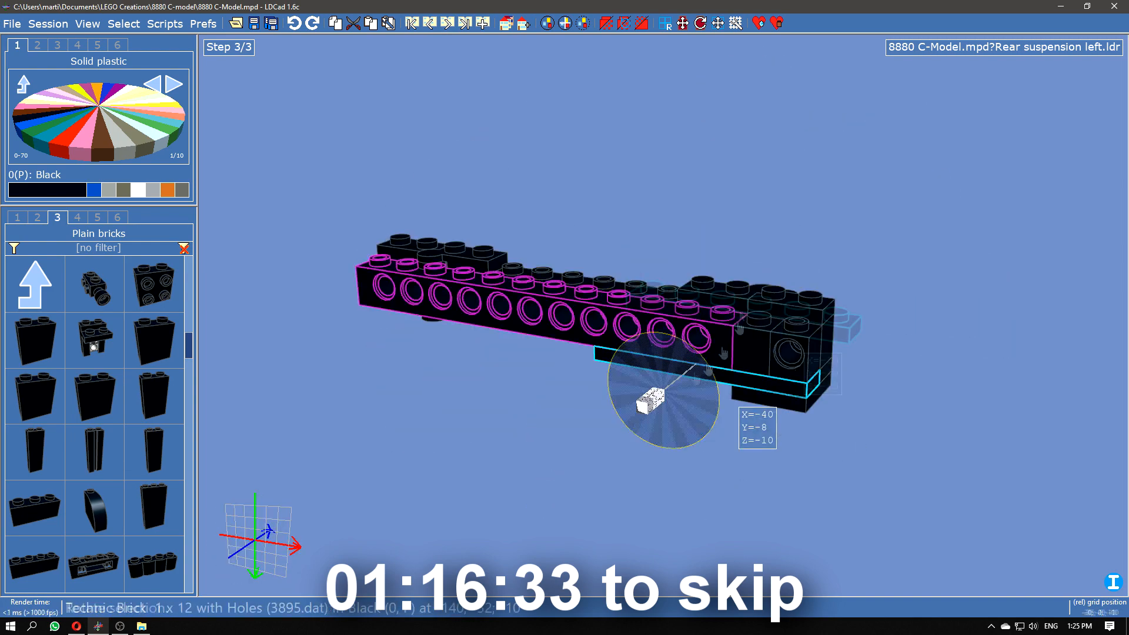
{"action": "left_click", "coordinate": [880, 359]}
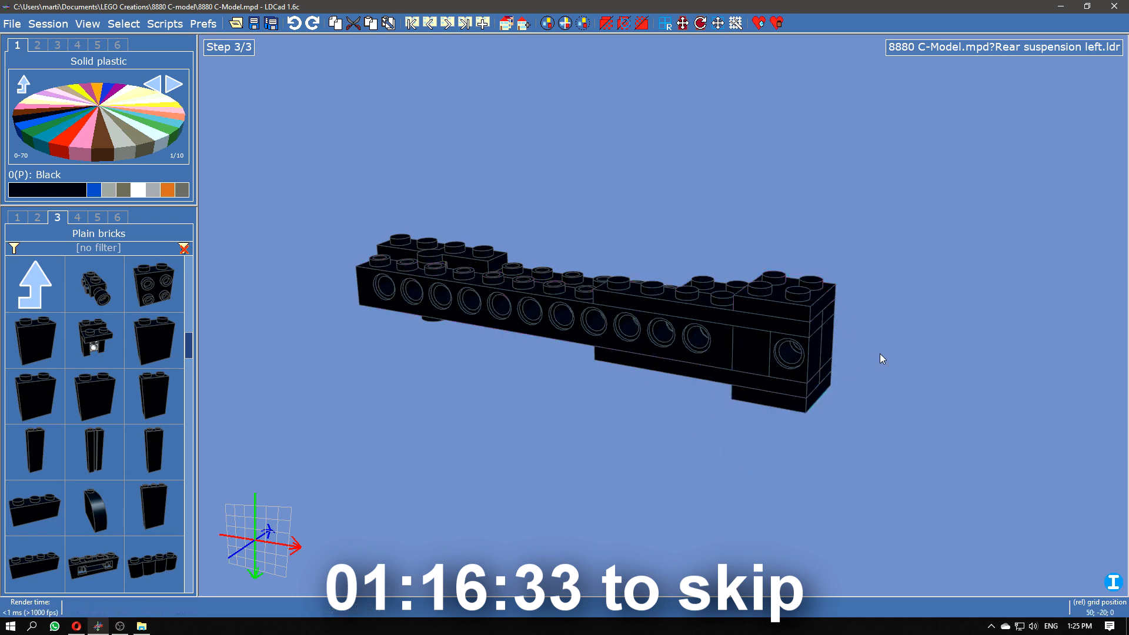
Step: Check Rear suspension right as reference and add a black plain tile on top of the Rear suspension left arm, beside the end plates
{"action": "left_click", "coordinate": [117, 217]}
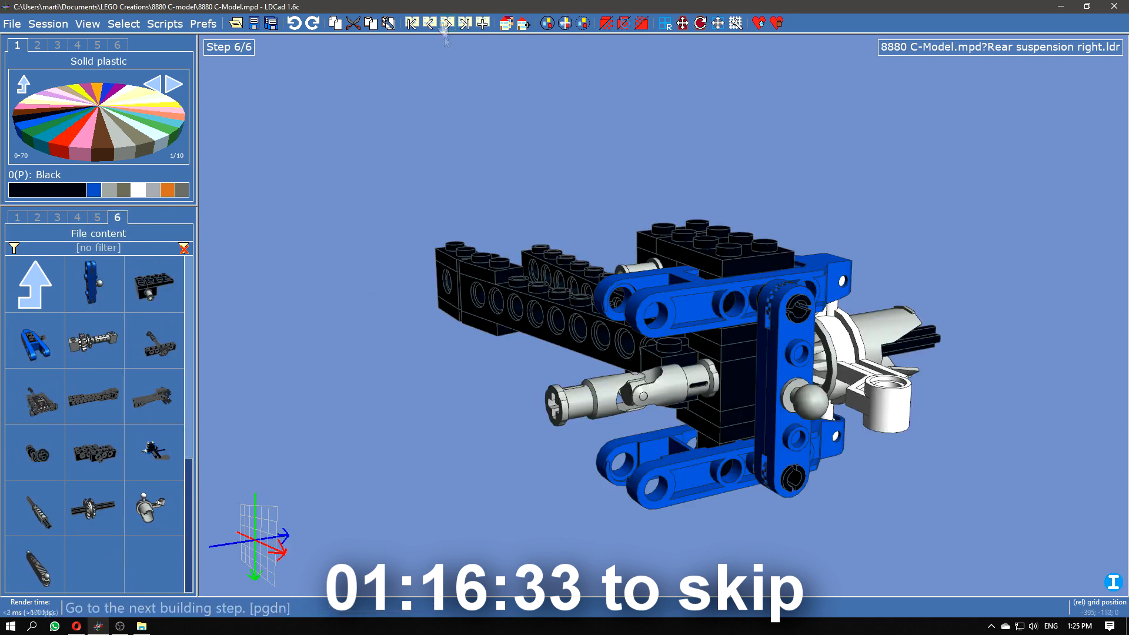
{"action": "left_click", "coordinate": [430, 24]}
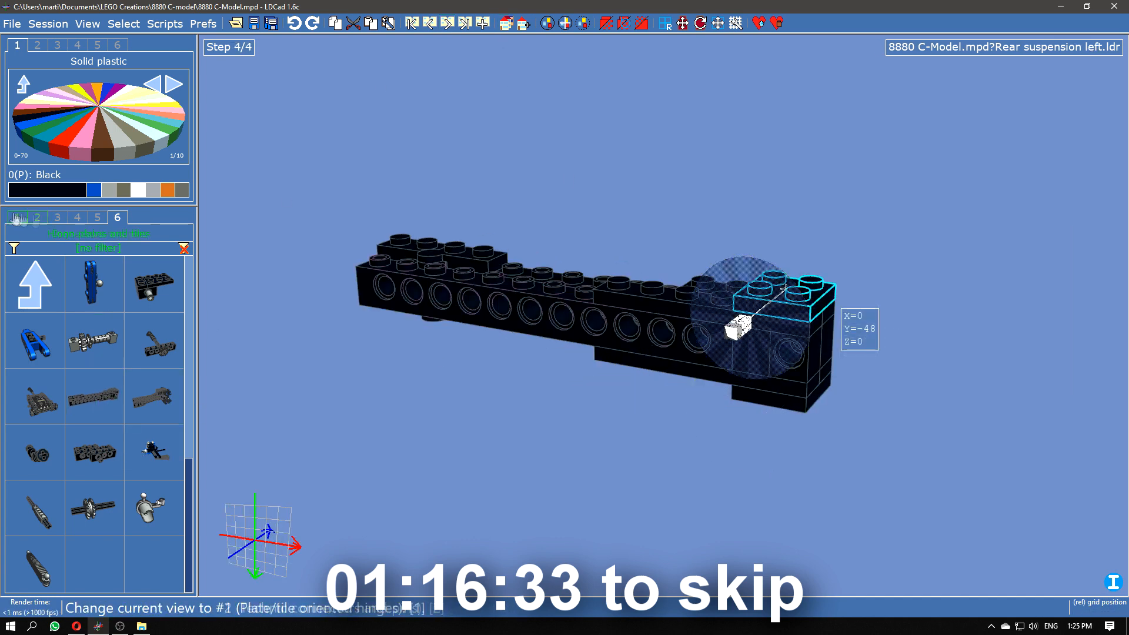
{"action": "left_click", "coordinate": [17, 217]}
{"action": "scroll", "coordinate": [112, 384], "scroll_direction": "down", "scroll_amount": 3}
{"action": "left_click_drag", "start_coordinate": [154, 451], "coordinate": [633, 318]}
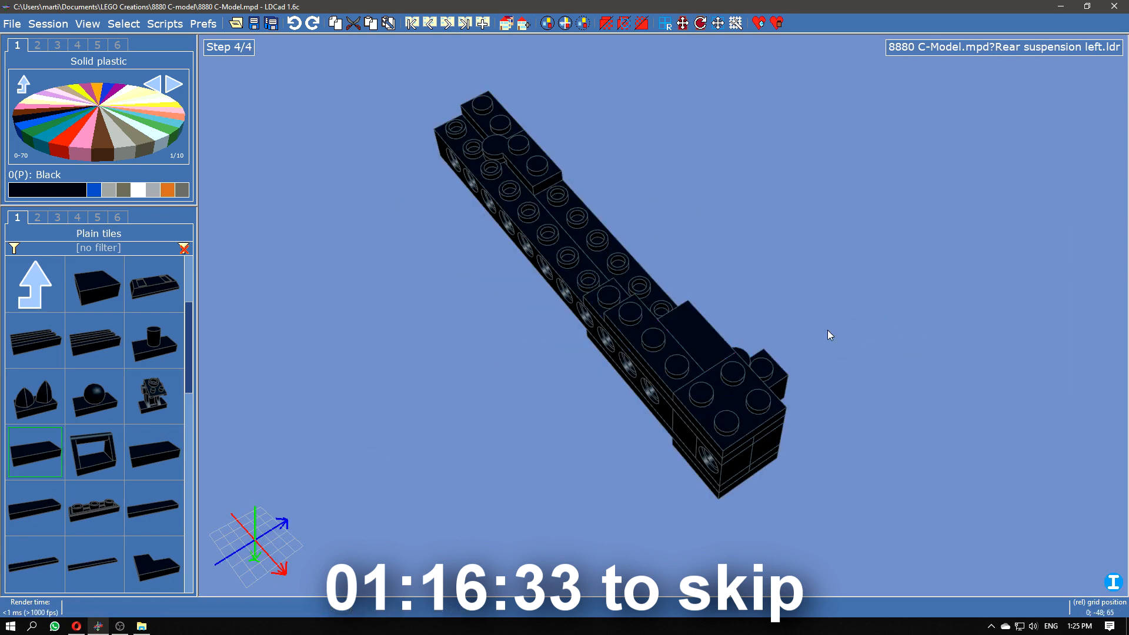
{"action": "left_click", "coordinate": [117, 217]}
{"action": "right_click_drag", "start_coordinate": [459, 382], "coordinate": [447, 411]}
{"action": "mouse_move", "coordinate": [35, 340]}
{"action": "left_mouse_down"}
{"action": "mouse_move", "coordinate": [387, 387]}
{"action": "mouse_move", "coordinate": [47, 348]}
{"action": "left_mouse_up"}
{"action": "right_click", "coordinate": [47, 348]}
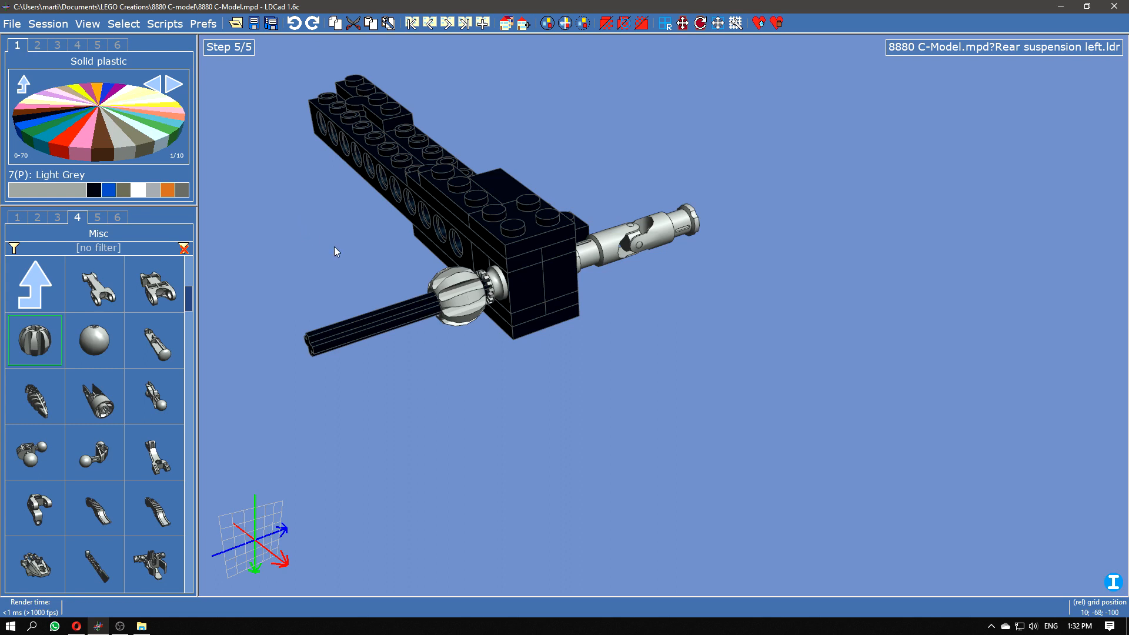
Step: Try to place the rear a top submodel on top of the end of the Rear suspension left arm
{"action": "left_click", "coordinate": [119, 220]}
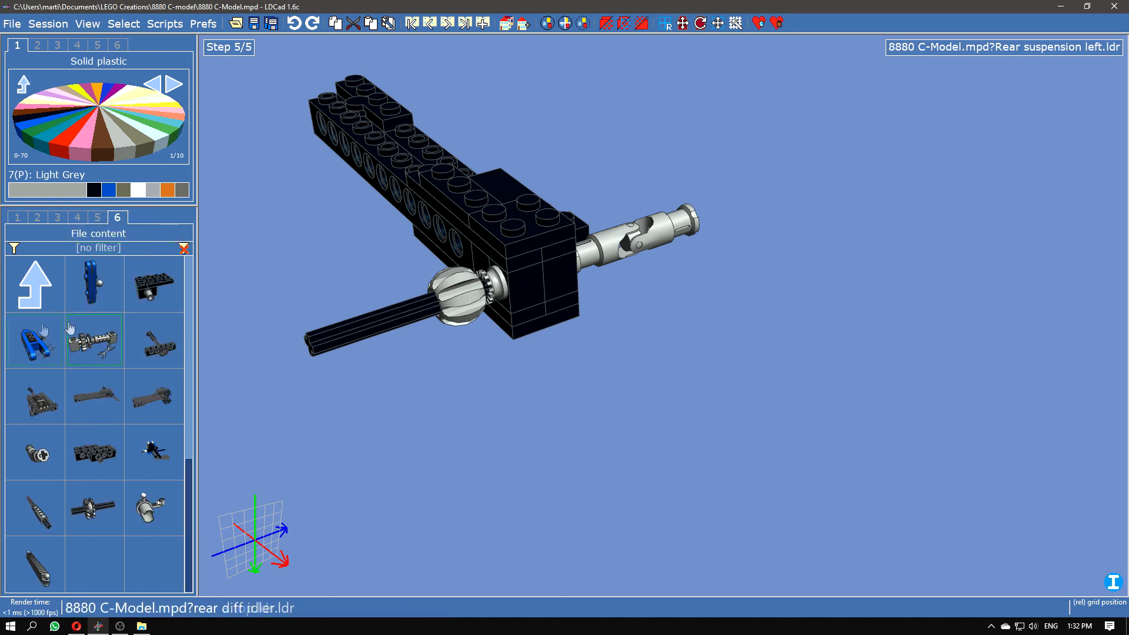
{"action": "left_click_drag", "start_coordinate": [35, 341], "coordinate": [521, 215]}
{"action": "left_click_drag", "start_coordinate": [520, 215], "coordinate": [676, 246]}
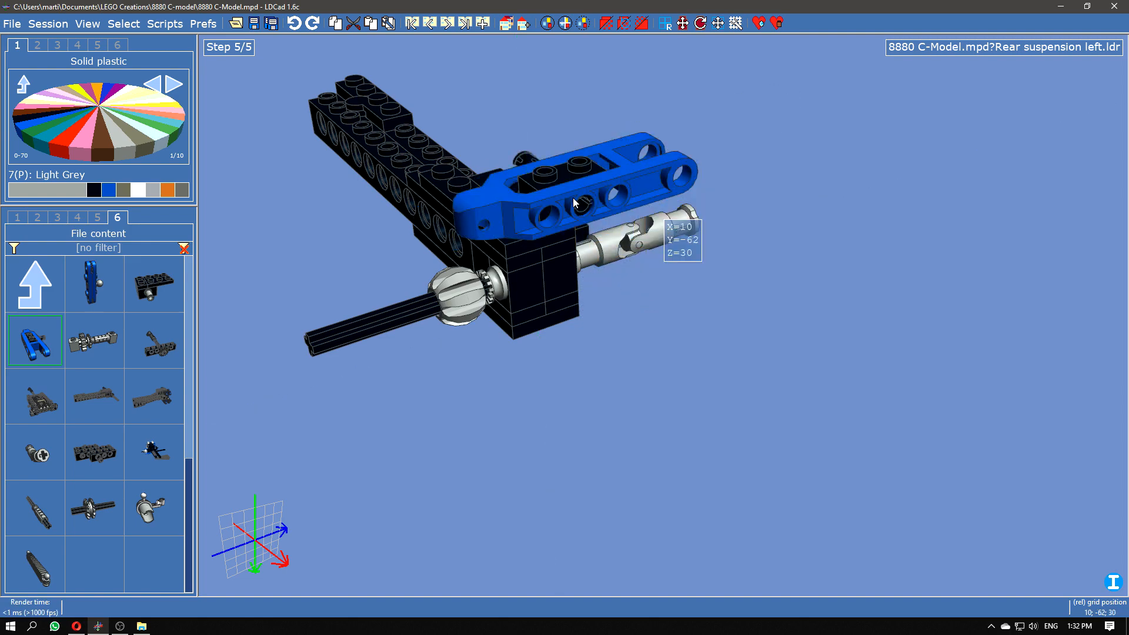
{"action": "right_click_drag", "start_coordinate": [600, 298], "coordinate": [705, 320]}
{"action": "scroll", "coordinate": [532, 355], "scroll_direction": "up", "scroll_amount": 3}
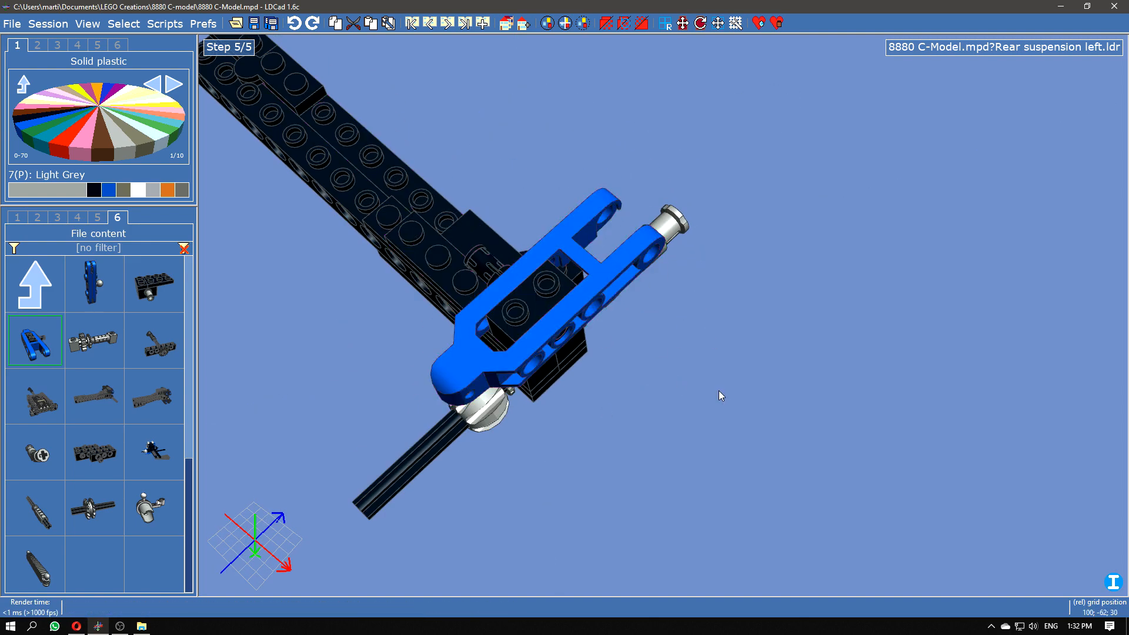
{"action": "key", "text": "Home"}
{"action": "right_click_drag", "start_coordinate": [720, 349], "coordinate": [669, 447]}
{"action": "left_click", "coordinate": [596, 300]}
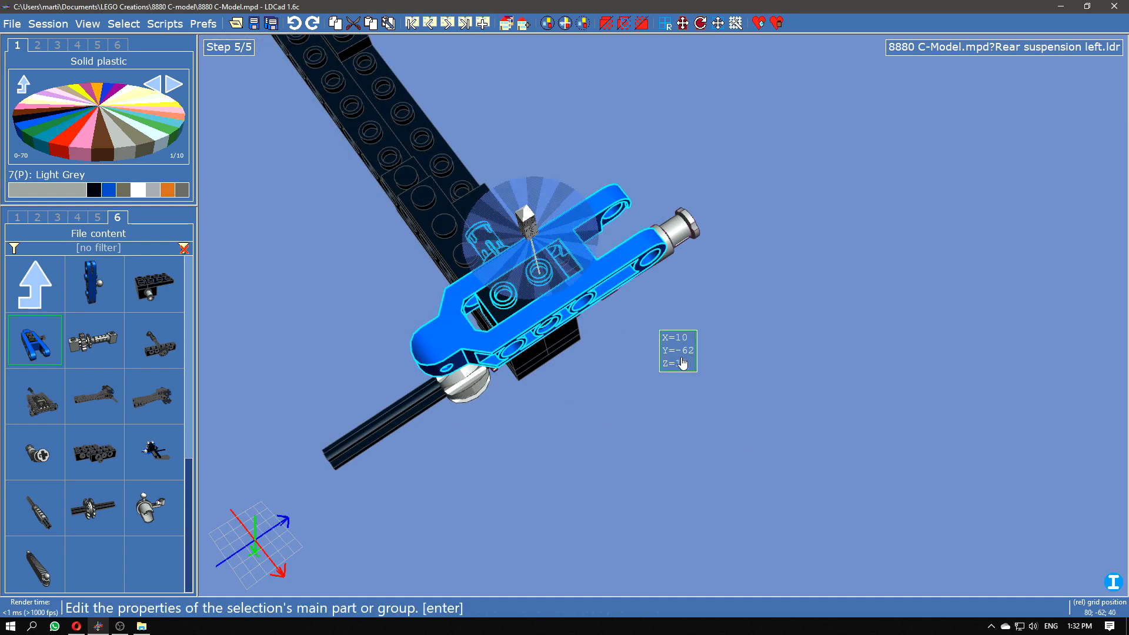
{"action": "key", "text": "Delete"}
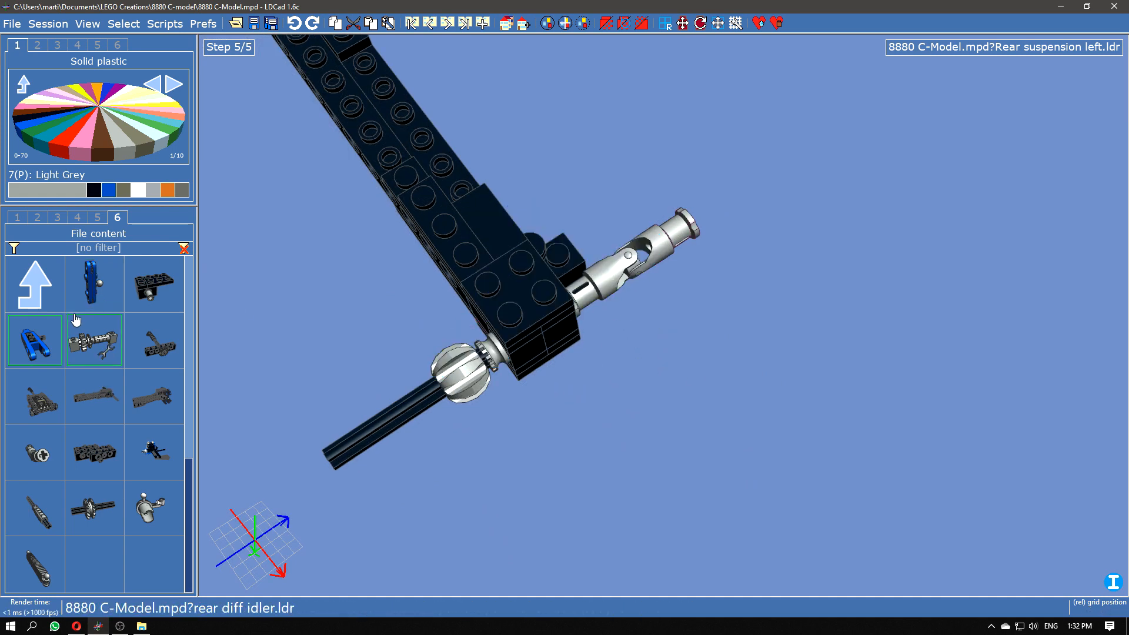
Step: Open the rear a top submodel and duplicate it as a new subfile in the current file named Rear a top 2
{"action": "left_click", "coordinate": [46, 352]}
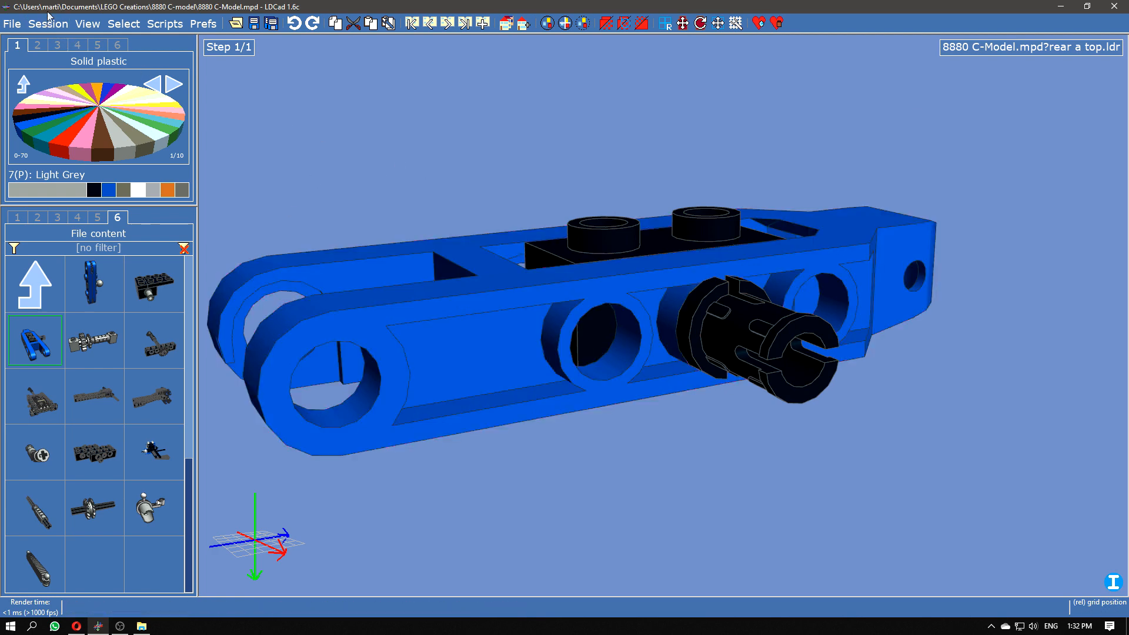
{"action": "left_click", "coordinate": [57, 30]}
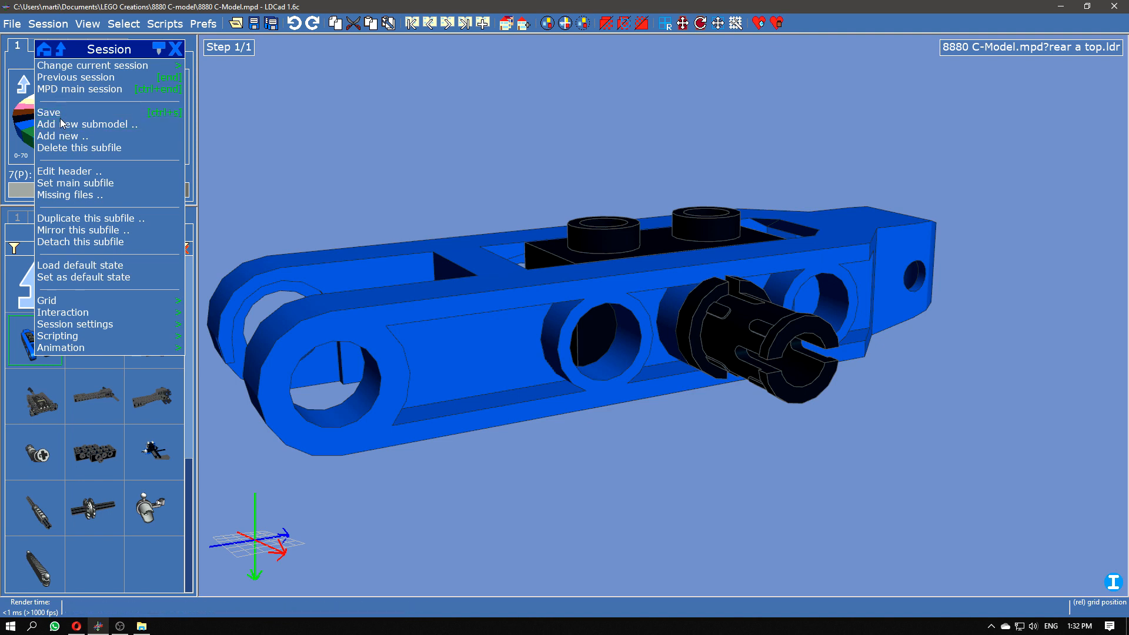
{"action": "left_click", "coordinate": [118, 222]}
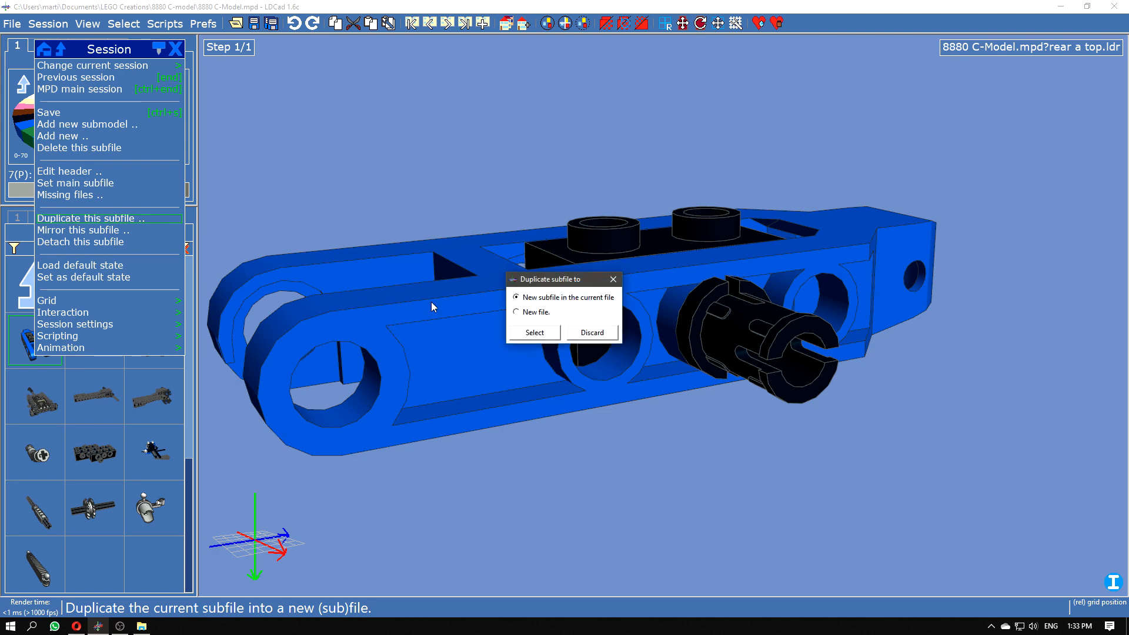
{"action": "left_click", "coordinate": [533, 333]}
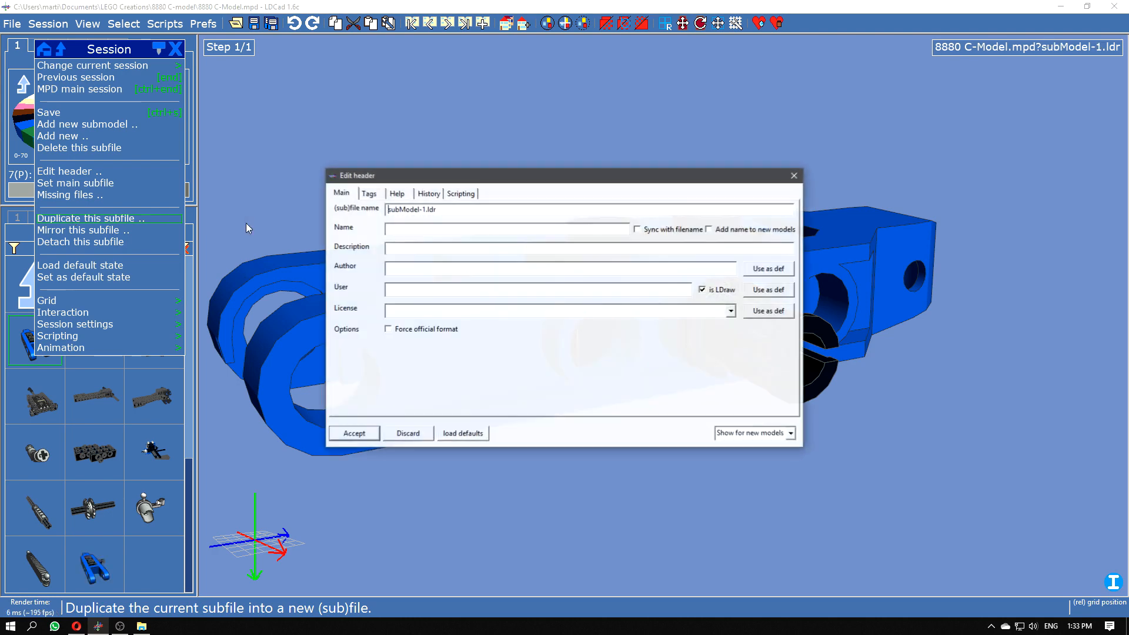
{"action": "type", "text": "Rear a top 2"}
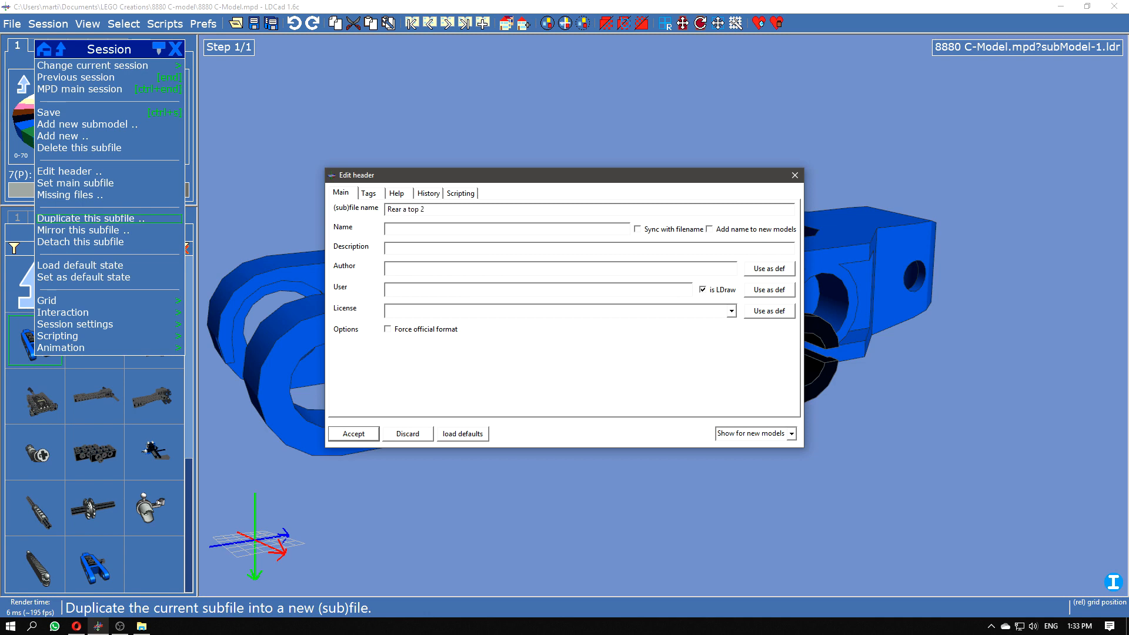
{"action": "key", "text": "Return"}
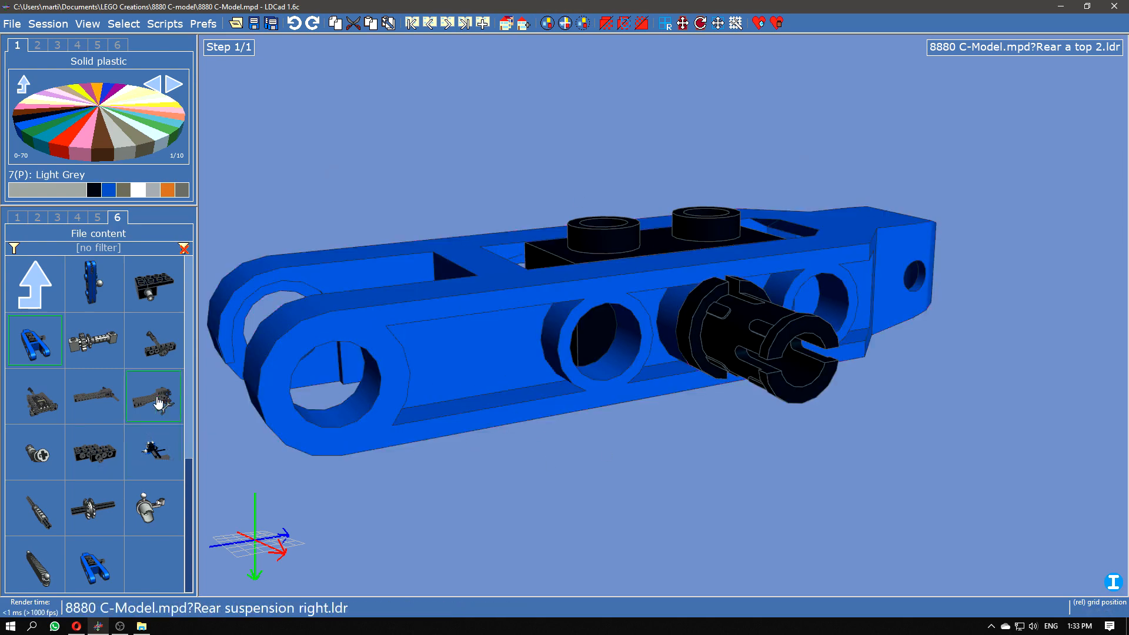
Step: Move the long black friction pin of Rear a top 2 to the opposite side of the blue arm, at X=-12, Y=0, Z=10
{"action": "right_click_drag", "start_coordinate": [693, 386], "coordinate": [771, 433]}
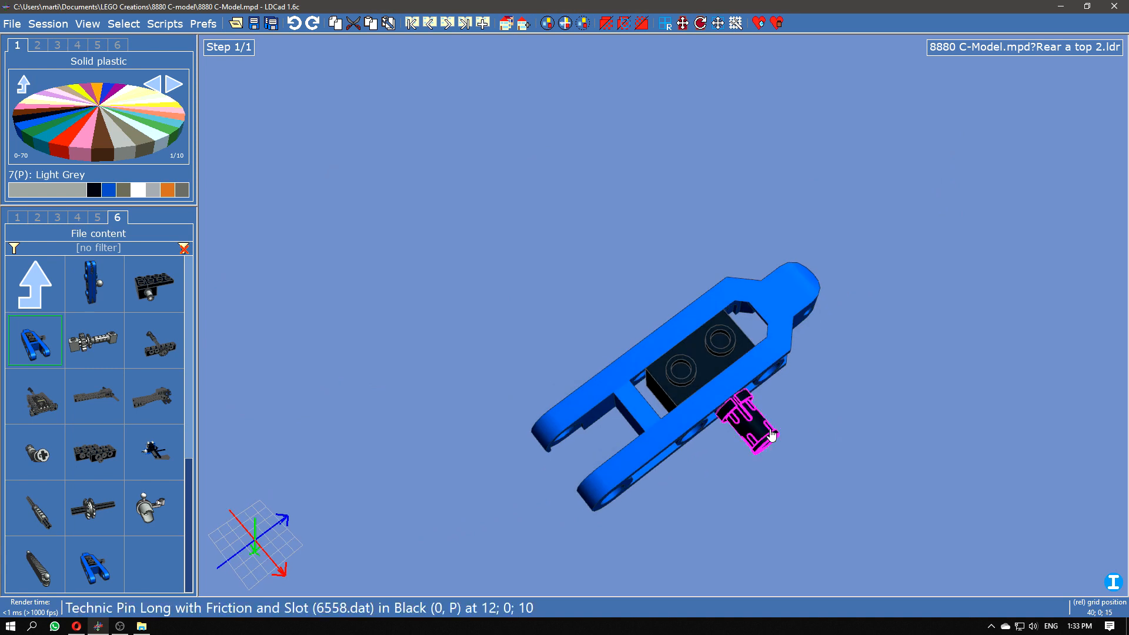
{"action": "left_click", "coordinate": [749, 393]}
{"action": "left_click_drag", "start_coordinate": [770, 414], "coordinate": [694, 314]}
{"action": "left_click_drag", "start_coordinate": [765, 445], "coordinate": [688, 354]}
{"action": "right_click_drag", "start_coordinate": [821, 418], "coordinate": [934, 380]}
{"action": "right_click_drag", "start_coordinate": [800, 265], "coordinate": [819, 278]}
{"action": "key", "text": "Left"}
{"action": "key", "text": "Left"}
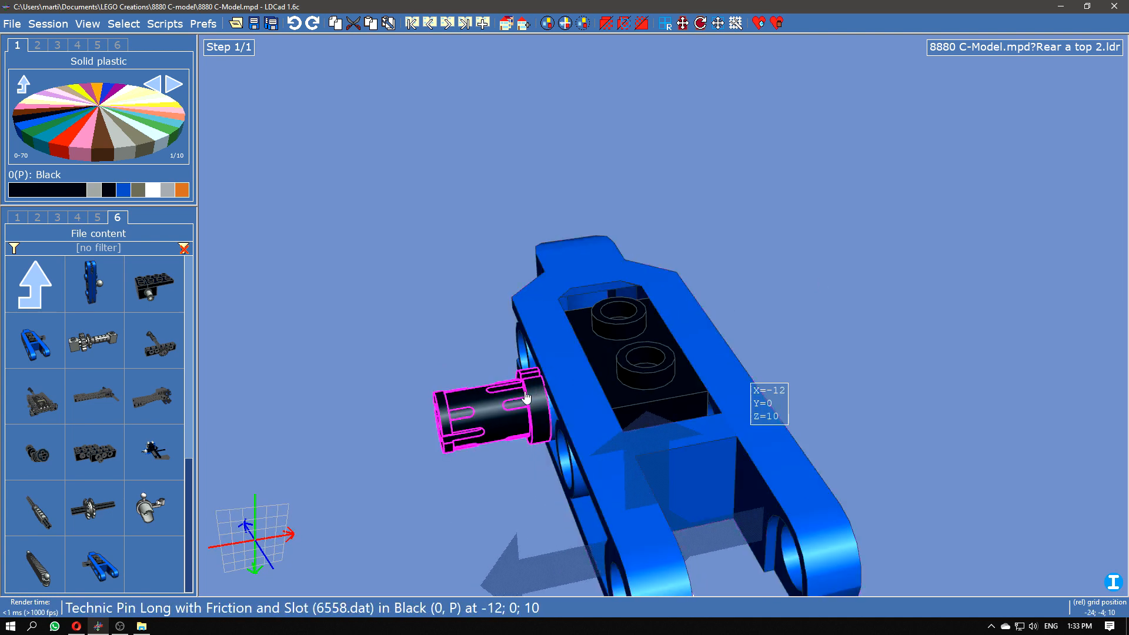
{"action": "right_click_drag", "start_coordinate": [916, 294], "coordinate": [840, 344]}
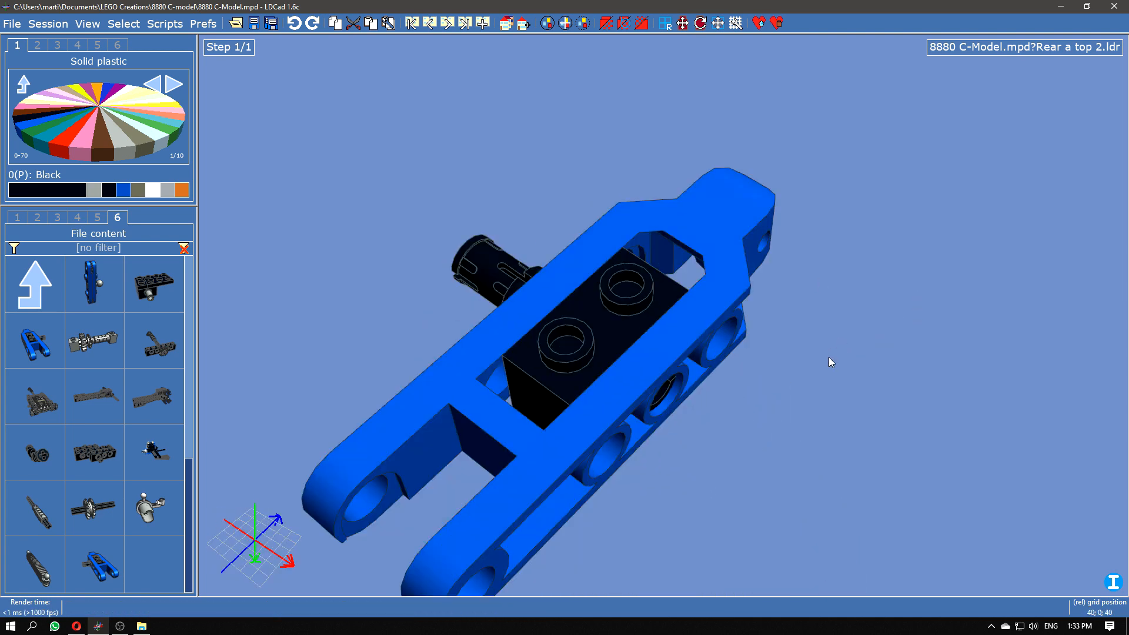
Step: Return to the Rear suspension left submodel and place Rear a top 2 on the arm's end at X=10, Y=-62, Z=10
{"action": "key", "text": "ctrl+Tab"}
{"action": "key", "text": "ctrl+Tab"}
{"action": "key", "text": "ctrl+Tab"}
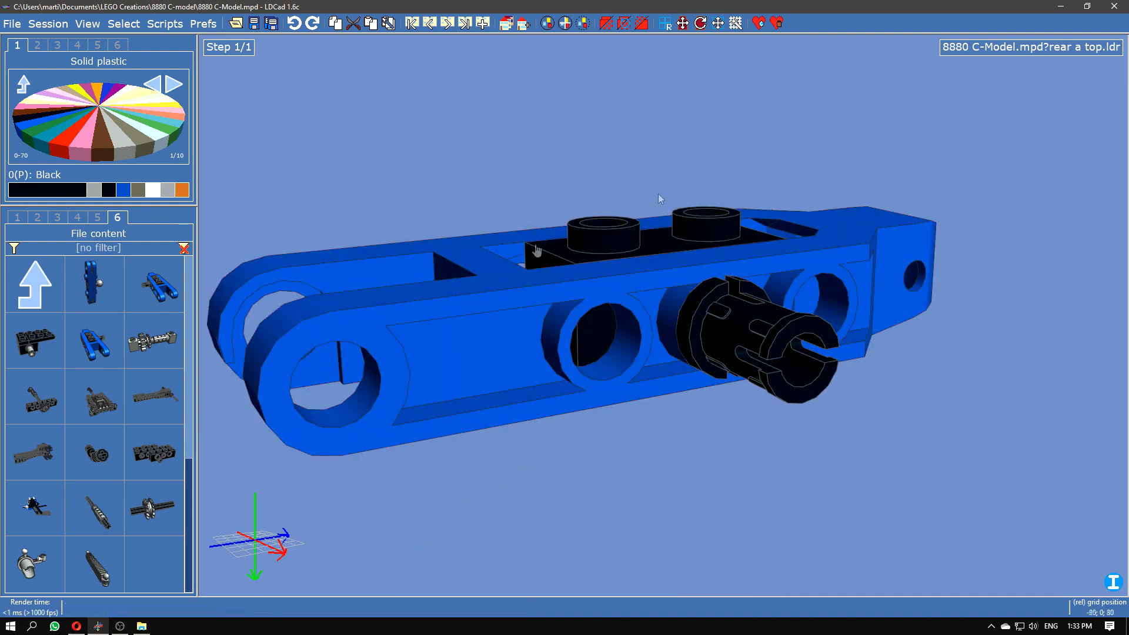
{"action": "key", "text": "ctrl+Tab"}
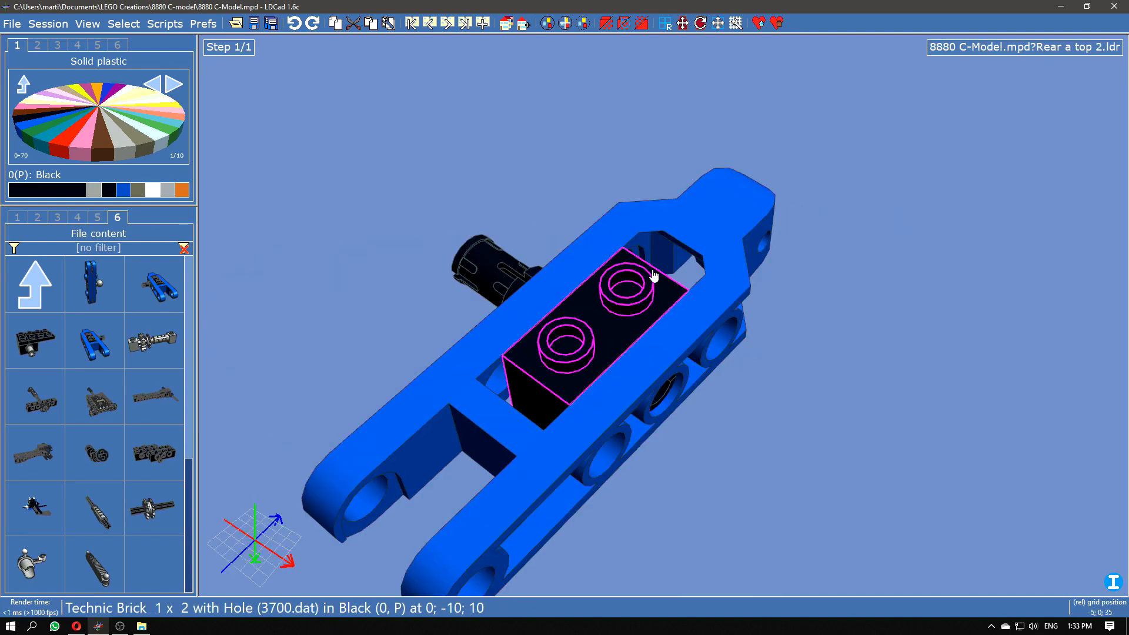
{"action": "key", "text": "ctrl+Tab"}
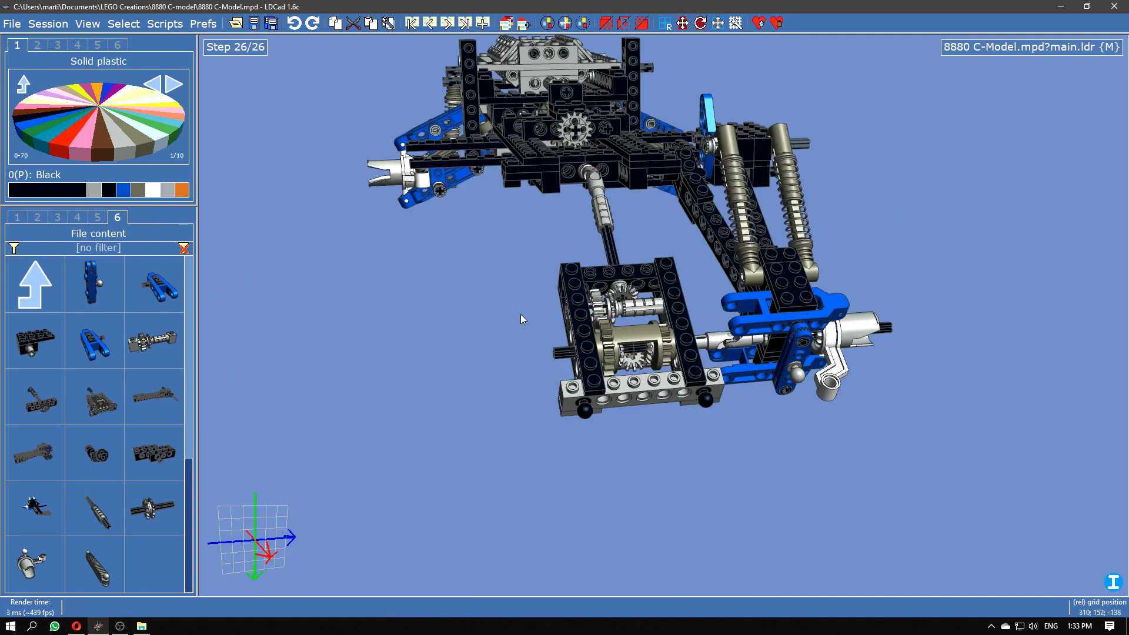
{"action": "left_click", "coordinate": [164, 407]}
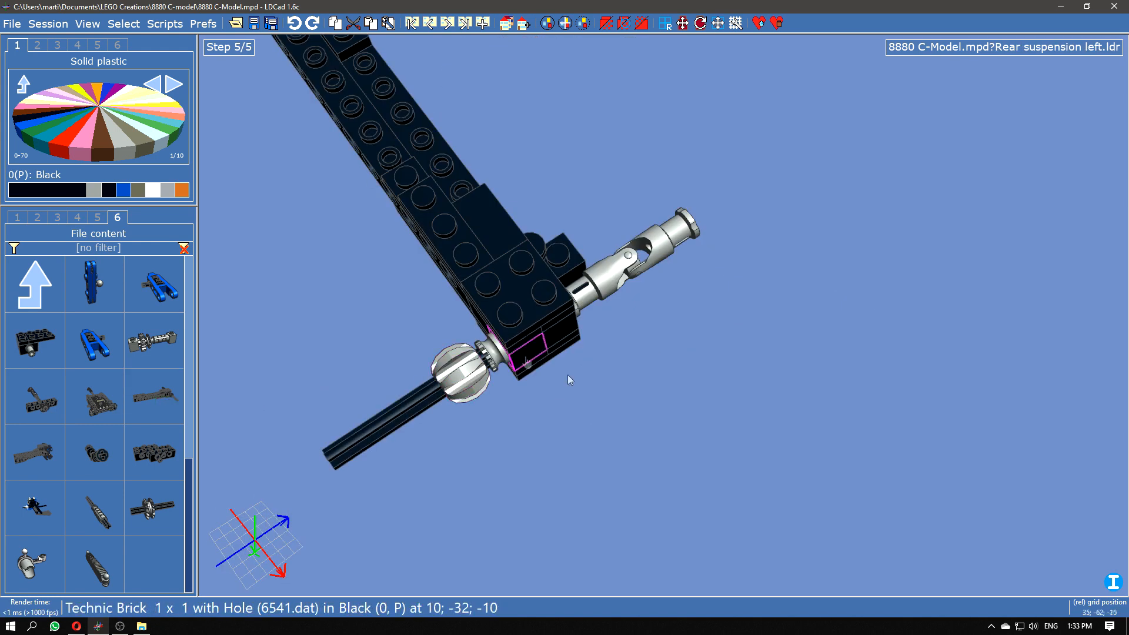
{"action": "scroll", "coordinate": [88, 412], "scroll_direction": "up", "scroll_amount": 1}
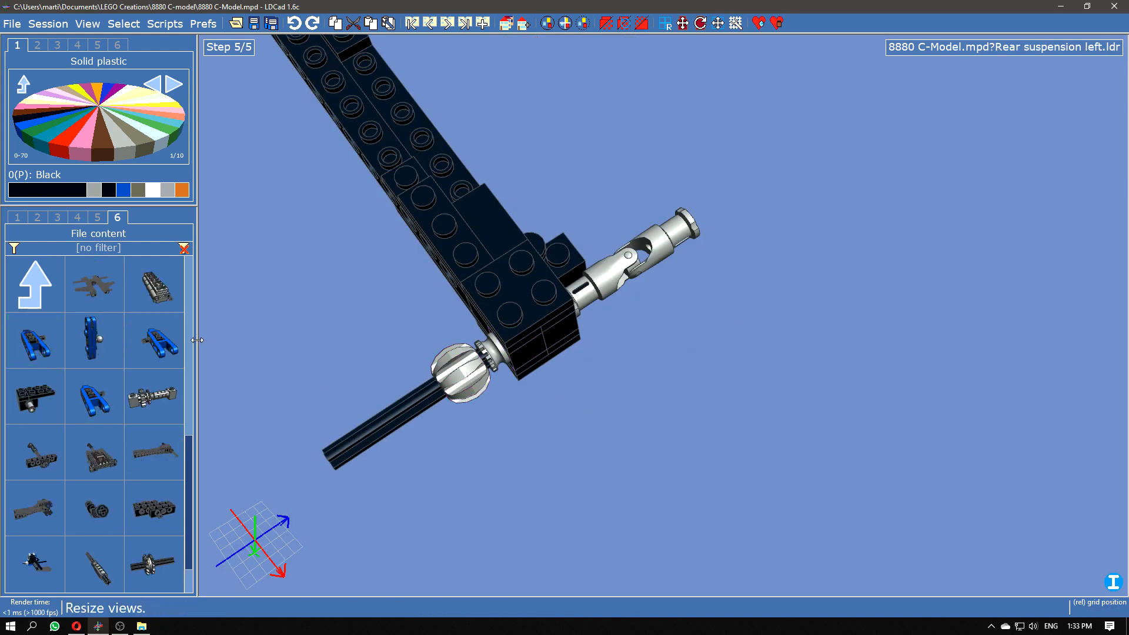
{"action": "left_click_drag", "start_coordinate": [153, 341], "coordinate": [555, 272]}
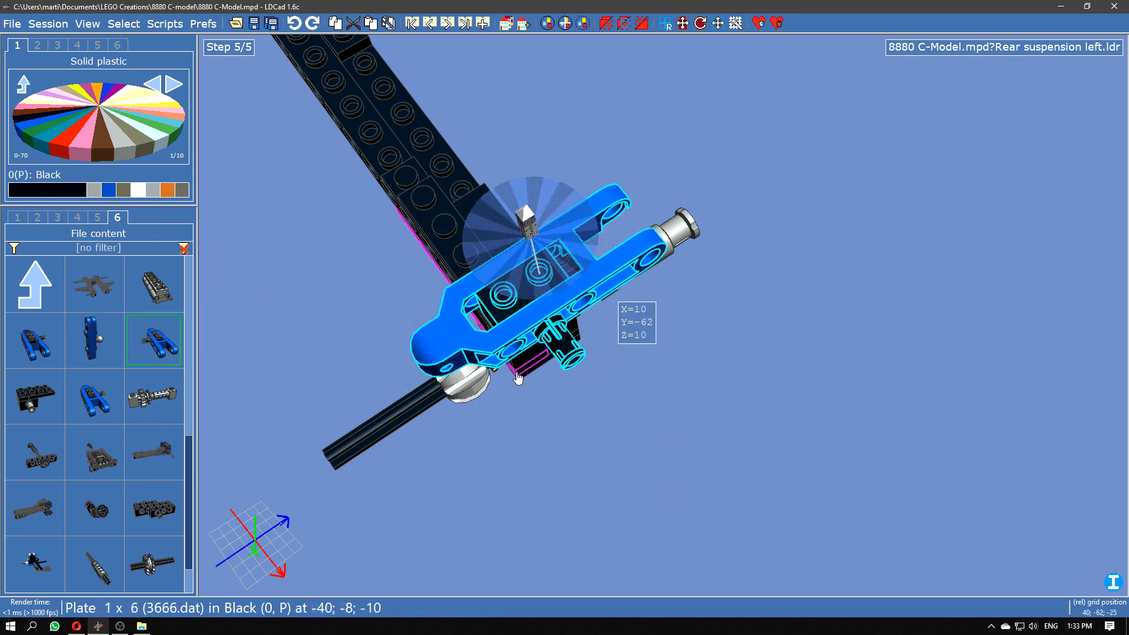
Step: Try the original rear a top submodel beside Rear a top 2 to compare which side their pins face
{"action": "left_click_drag", "start_coordinate": [93, 392], "coordinate": [506, 210]}
{"action": "right_click_drag", "start_coordinate": [699, 443], "coordinate": [813, 393]}
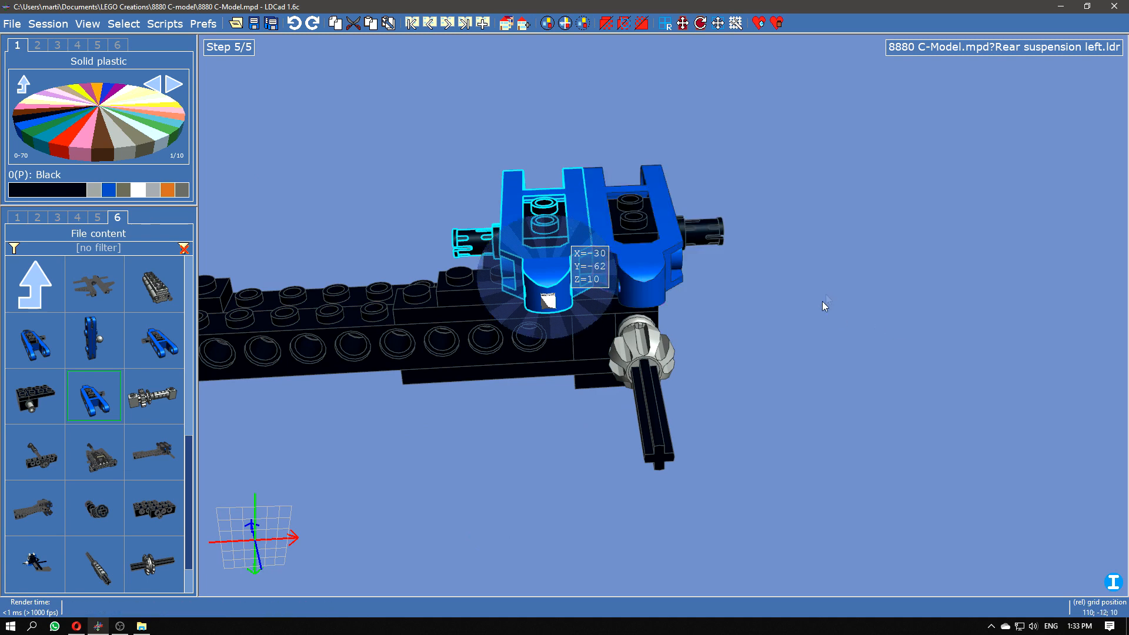
{"action": "key", "text": "Delete"}
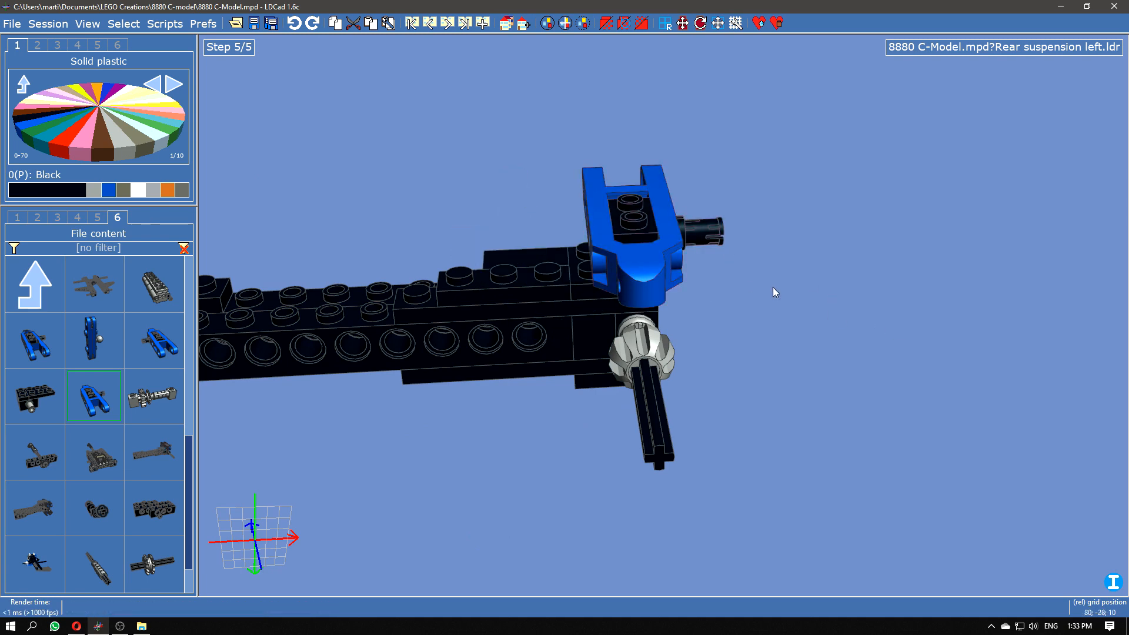
{"action": "right_click_drag", "start_coordinate": [774, 290], "coordinate": [693, 295]}
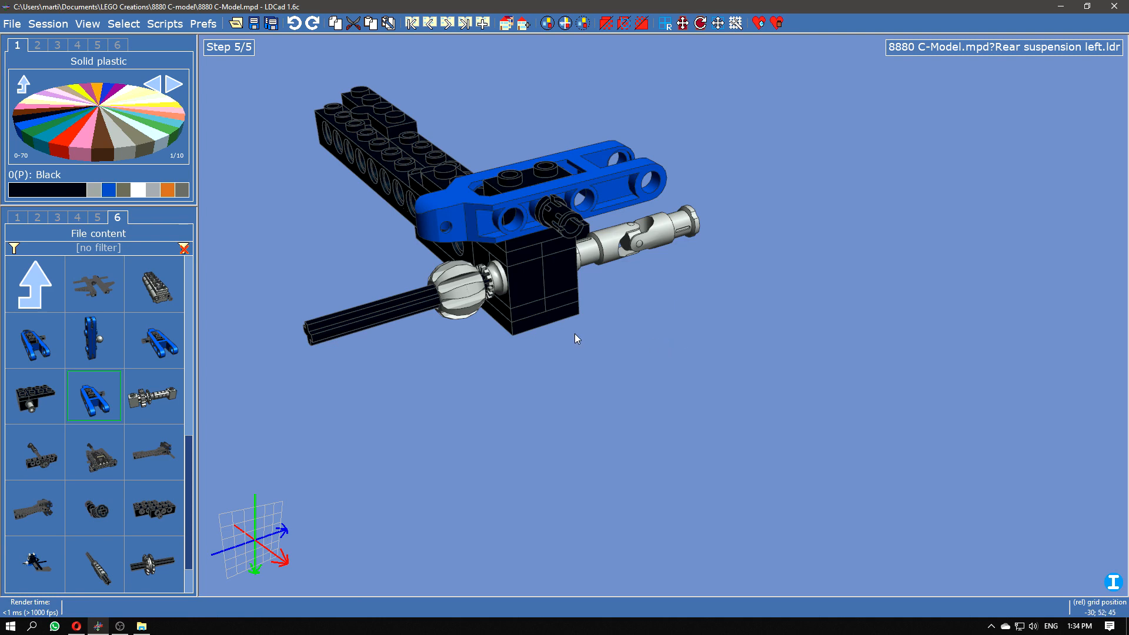
Step: Open the rear a bottom submodel and duplicate it as a new subfile in the current file named rear a bottom 2
{"action": "left_click", "coordinate": [40, 356]}
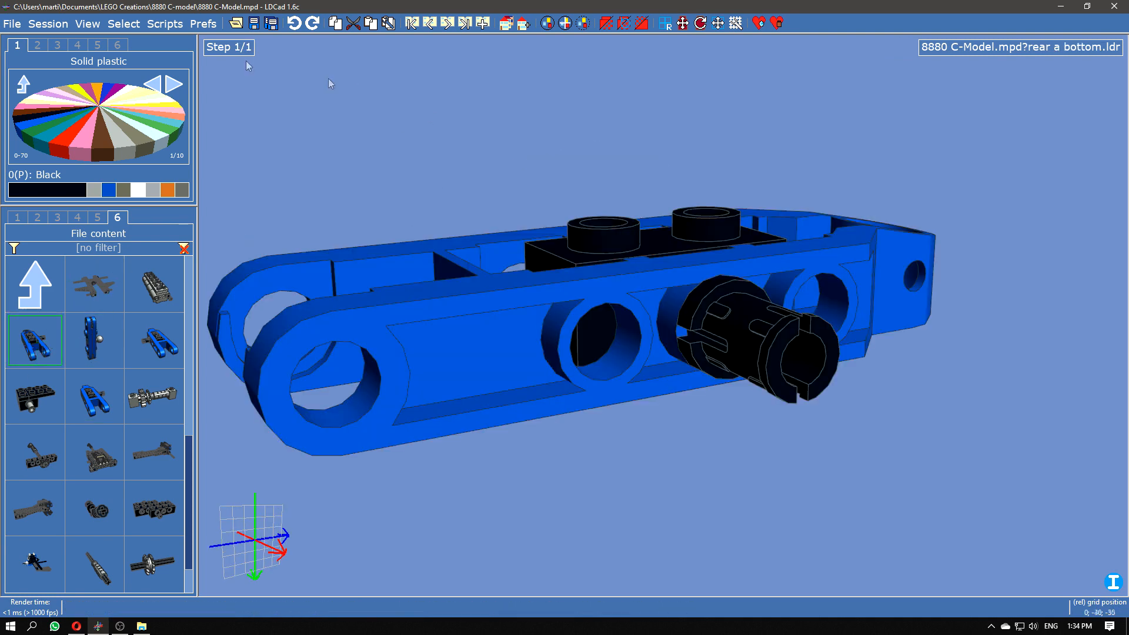
{"action": "left_click", "coordinate": [39, 25]}
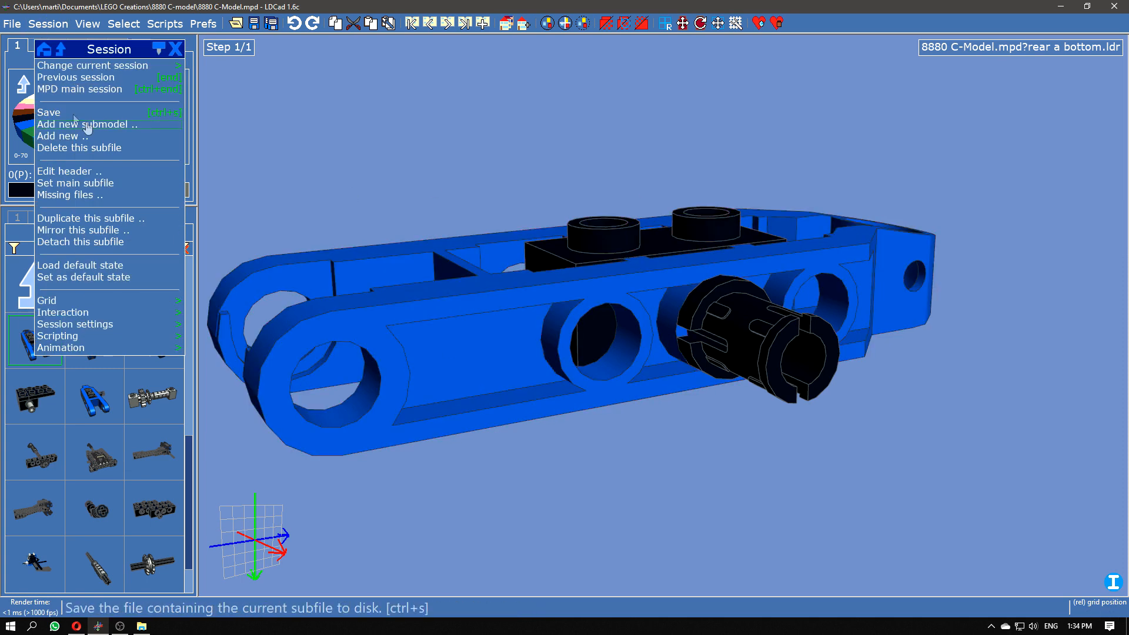
{"action": "left_click", "coordinate": [83, 218]}
{"action": "left_click", "coordinate": [536, 330]}
{"action": "left_click_drag", "start_coordinate": [448, 211], "coordinate": [282, 218]}
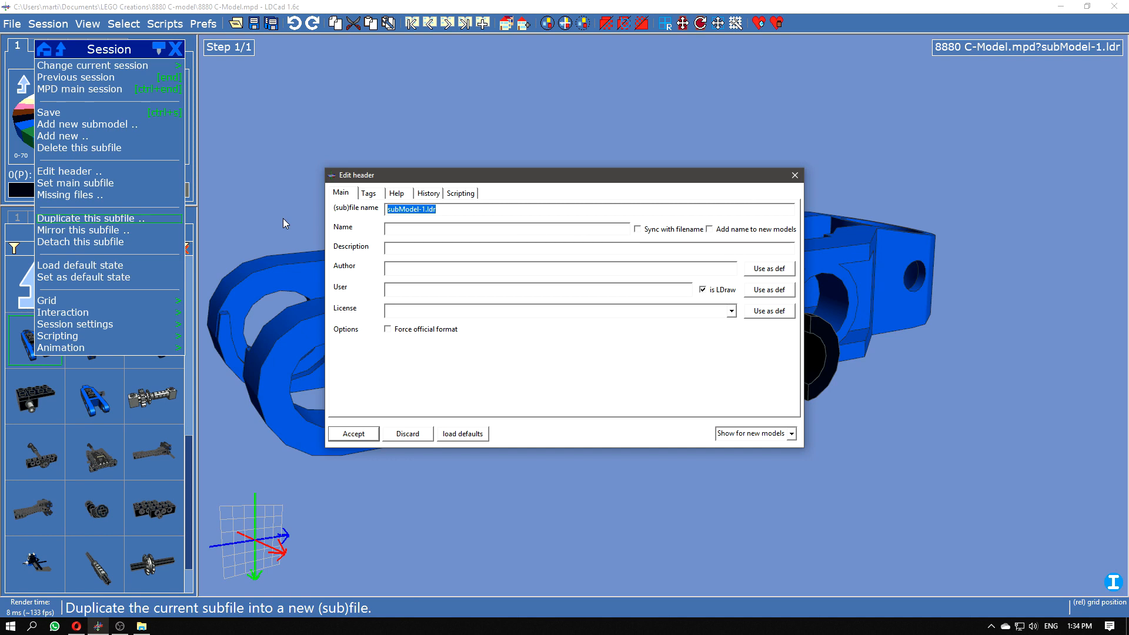
{"action": "type", "text": "rear a bottom 2"}
{"action": "key", "text": "Return"}
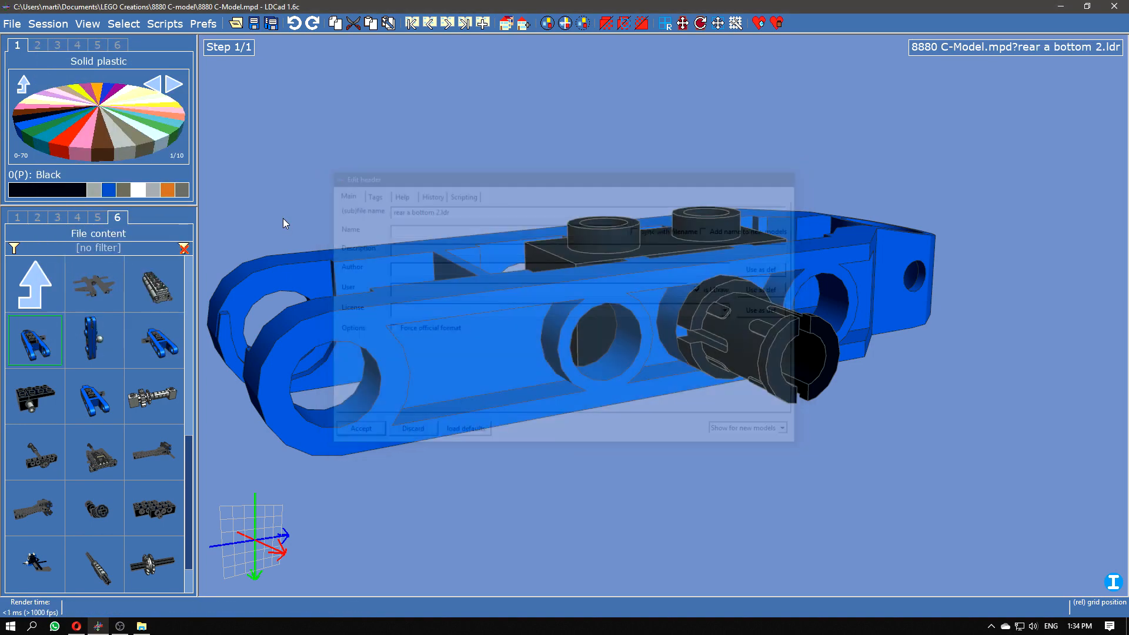
Step: Move the long black friction pin of rear a bottom 2 to the opposite side of the blue arm, at X=-12, Y=0, Z=10
{"action": "left_click", "coordinate": [836, 359]}
{"action": "left_click_drag", "start_coordinate": [635, 474], "coordinate": [695, 583]}
{"action": "left_click_drag", "start_coordinate": [784, 345], "coordinate": [566, 234]}
{"action": "left_click_drag", "start_coordinate": [1014, 454], "coordinate": [1012, 437]}
{"action": "right_click_drag", "start_coordinate": [1014, 441], "coordinate": [801, 373]}
{"action": "left_click_drag", "start_coordinate": [801, 373], "coordinate": [537, 302]}
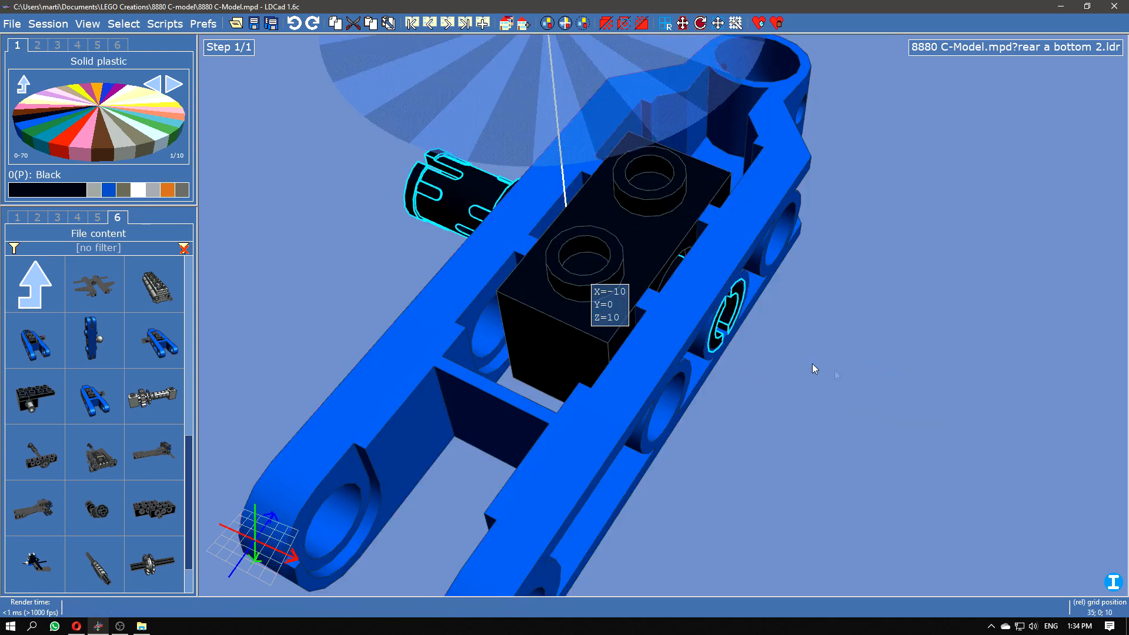
{"action": "right_click_drag", "start_coordinate": [825, 361], "coordinate": [953, 323]}
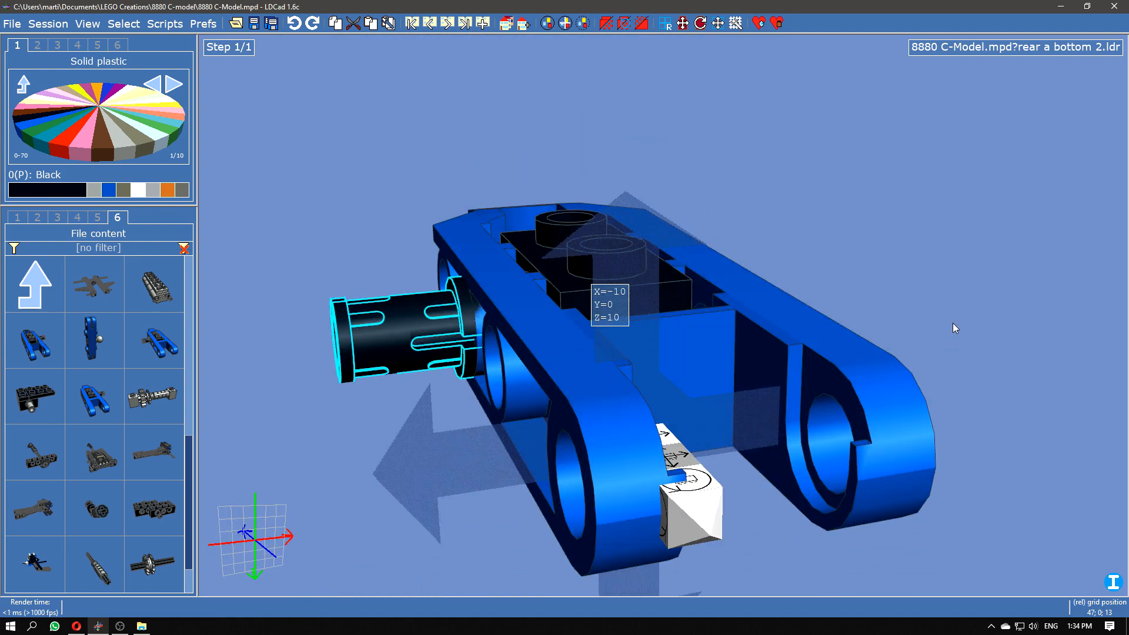
{"action": "left_click", "coordinate": [345, 323]}
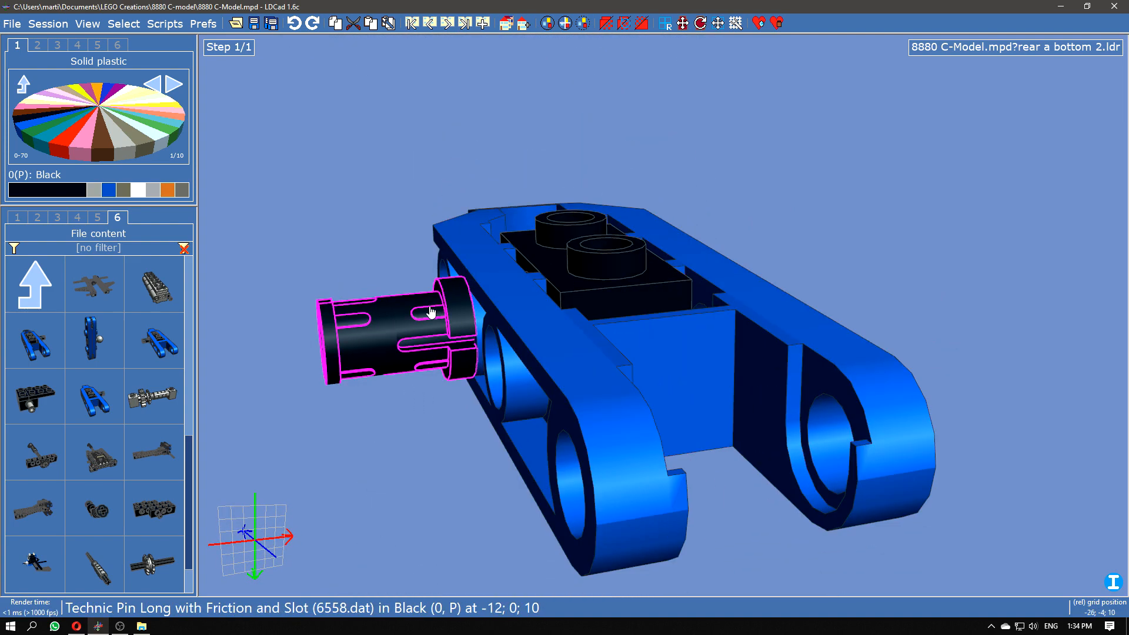
Step: Reopen the Rear suspension left submodel and place rear a bottom 2 under the axle block at X=10, Y=18, Z=10
{"action": "key", "text": "ctrl+Tab"}
{"action": "key", "text": "ctrl+Tab"}
{"action": "key", "text": "ctrl+Tab"}
{"action": "key", "text": "ctrl+Tab"}
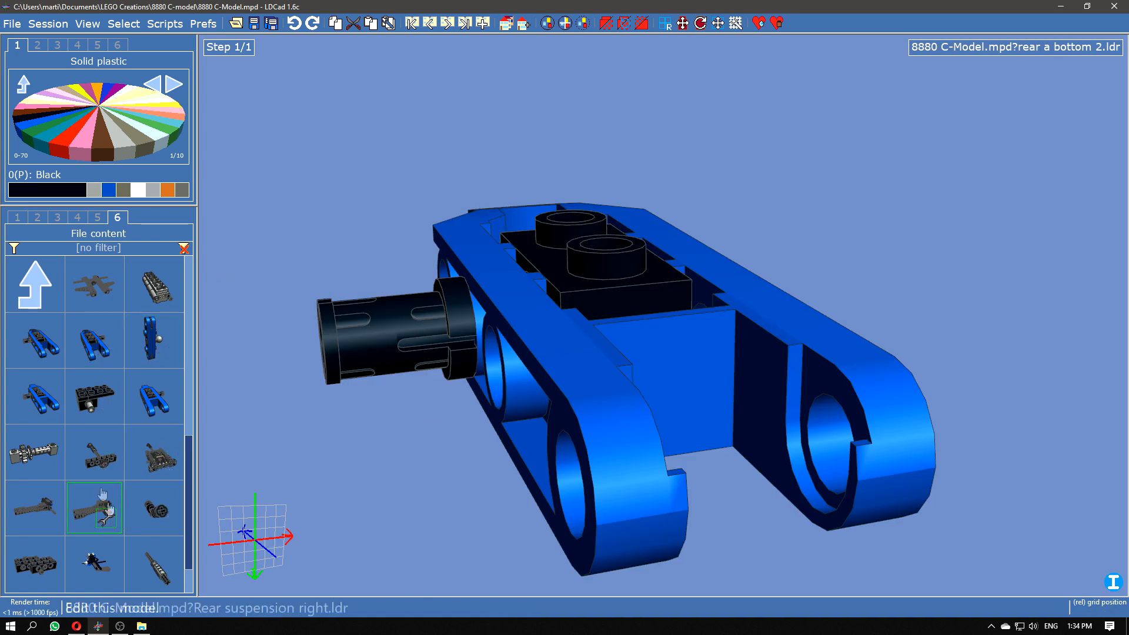
{"action": "left_click", "coordinate": [49, 522]}
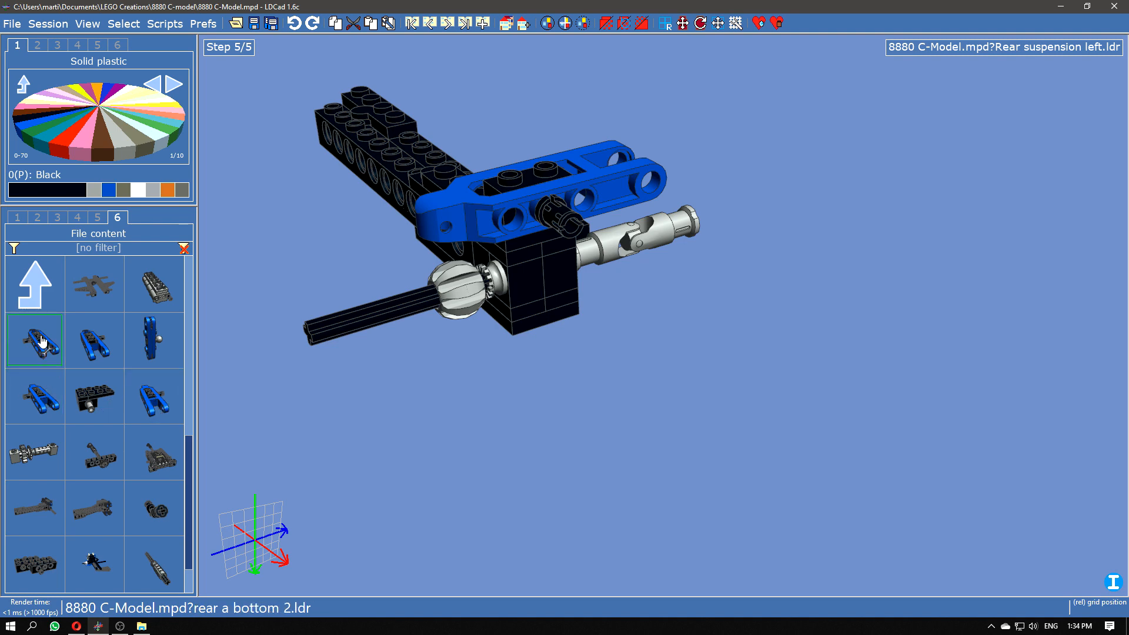
{"action": "left_click_drag", "start_coordinate": [41, 341], "coordinate": [558, 345]}
{"action": "mouse_move", "coordinate": [555, 457]}
{"action": "right_mouse_down"}
{"action": "mouse_move", "coordinate": [595, 419]}
{"action": "mouse_move", "coordinate": [552, 439]}
{"action": "mouse_move", "coordinate": [558, 450]}
{"action": "right_mouse_up"}
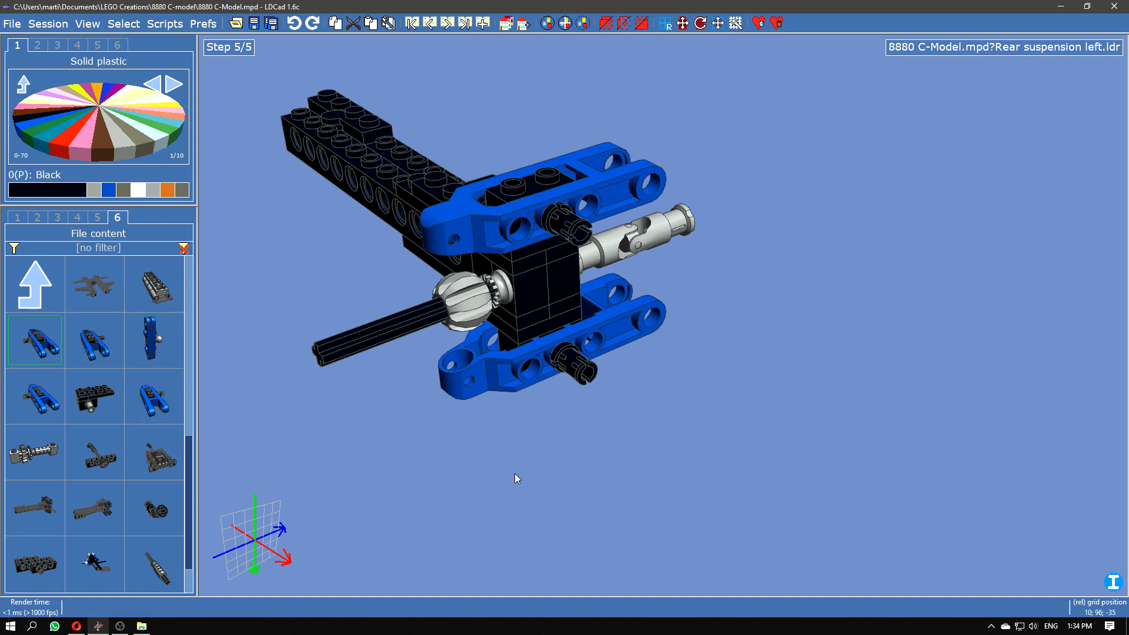
Step: Place the Steering collumn submodel between the front ends of the two blue arms at X=10, Y=-22, Z=-50
{"action": "scroll", "coordinate": [186, 504], "scroll_direction": "down", "scroll_amount": 1}
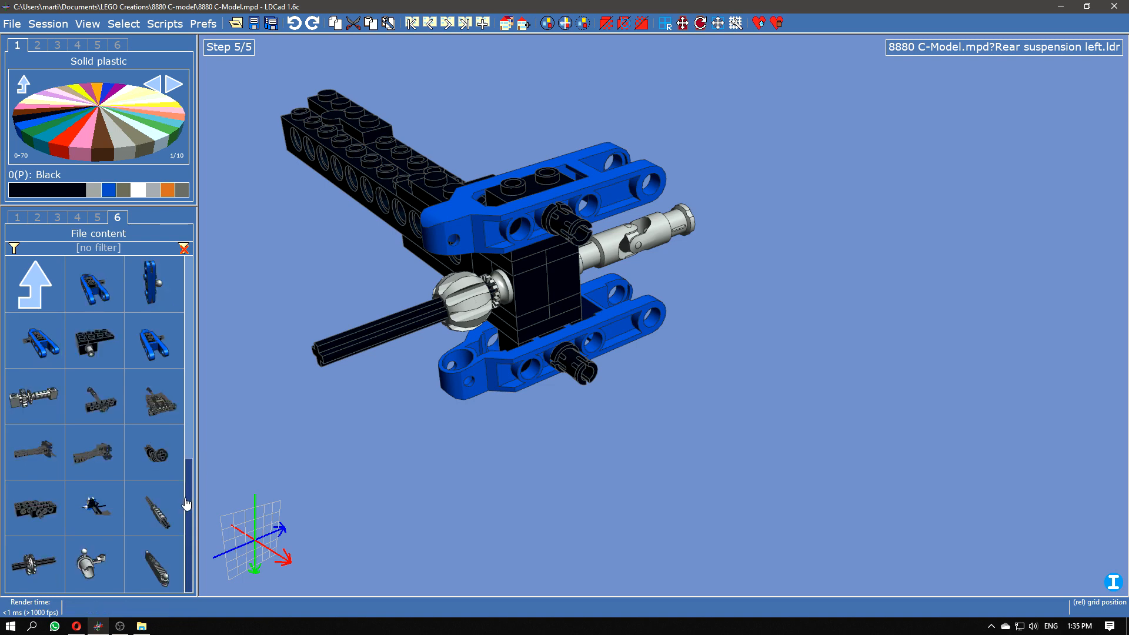
{"action": "left_click_drag", "start_coordinate": [92, 562], "coordinate": [450, 321]}
{"action": "left_click_drag", "start_coordinate": [620, 471], "coordinate": [682, 516]}
{"action": "left_click_drag", "start_coordinate": [476, 353], "coordinate": [538, 374]}
{"action": "left_click_drag", "start_coordinate": [782, 489], "coordinate": [739, 393]}
{"action": "key", "text": "Escape"}
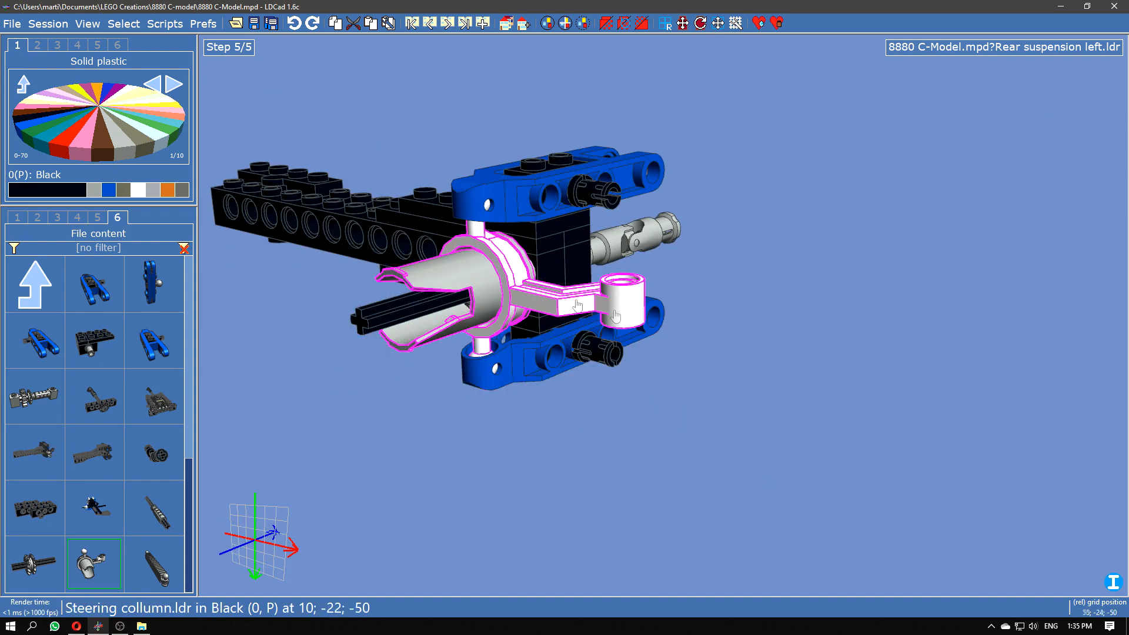
{"action": "left_click_drag", "start_coordinate": [694, 426], "coordinate": [580, 410]}
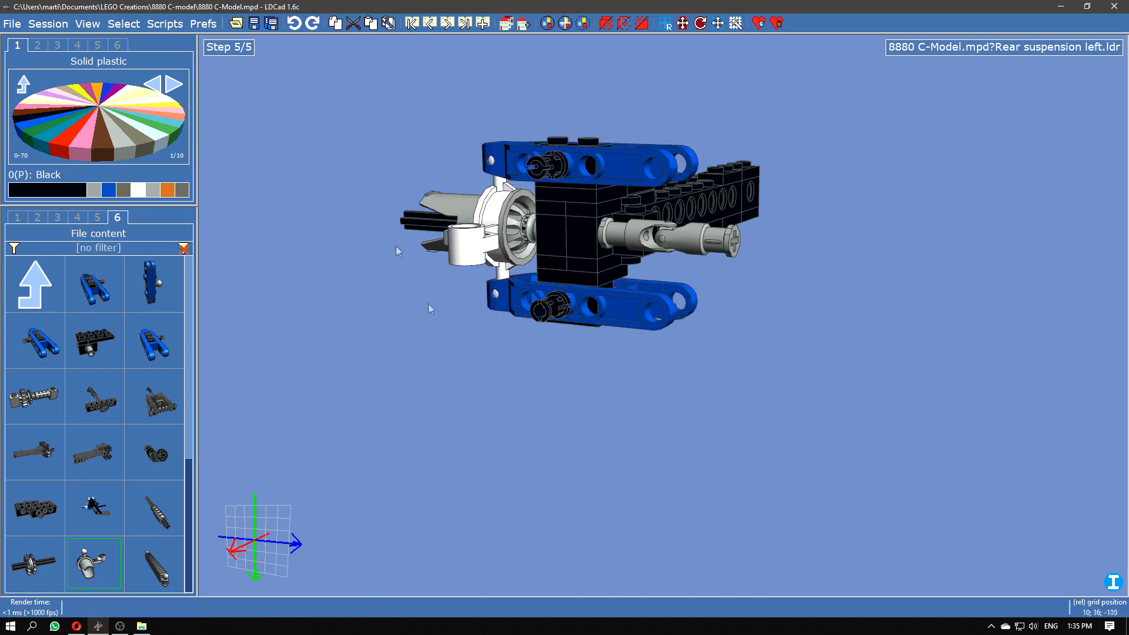
{"action": "left_click", "coordinate": [470, 244]}
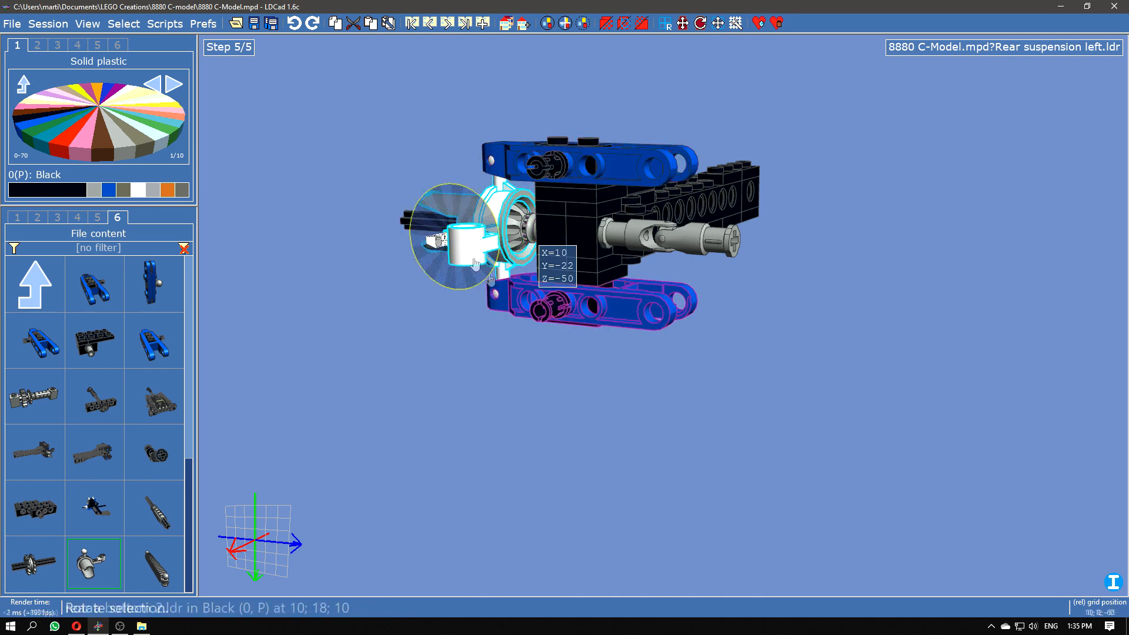
{"action": "right_click_drag", "start_coordinate": [404, 366], "coordinate": [464, 471]}
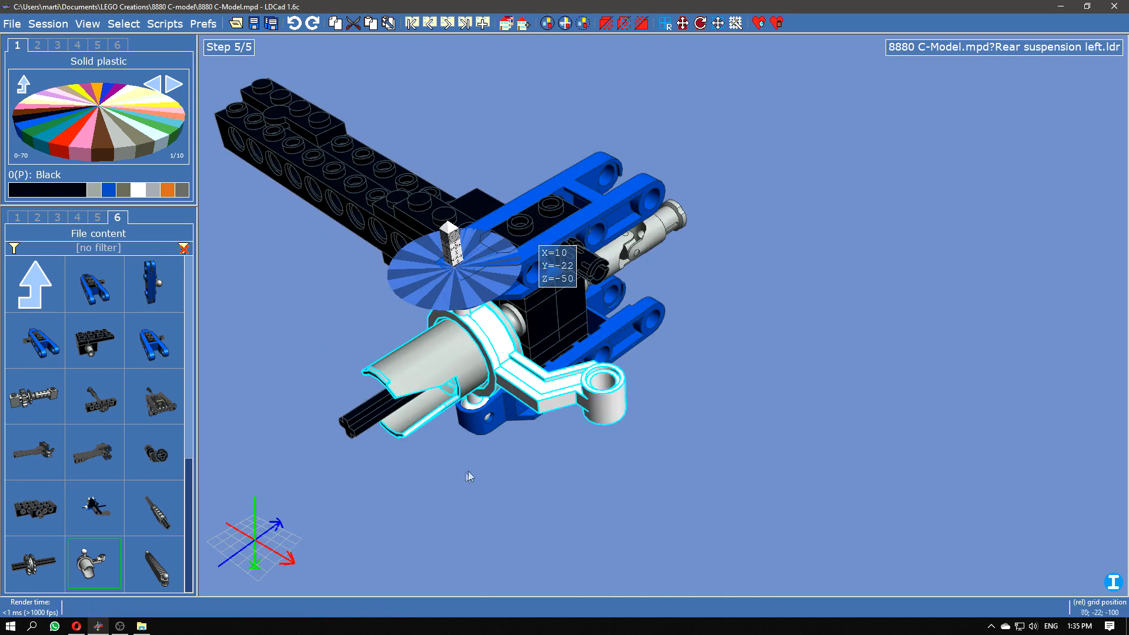
Step: Open the Callout1 submodel to examine its half bush and view the 8880 C-Model - Copy.pdf instructions in Adobe Acrobat Pro
{"action": "left_click_drag", "start_coordinate": [187, 533], "coordinate": [190, 329]}
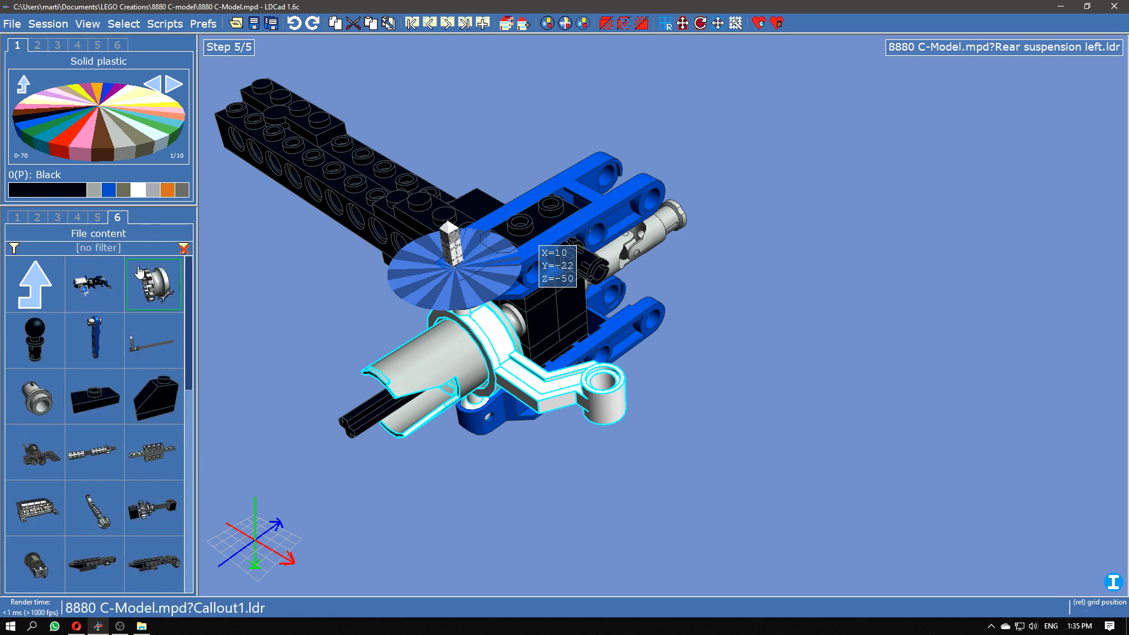
{"action": "left_click", "coordinate": [165, 294]}
{"action": "scroll", "coordinate": [688, 384], "scroll_direction": "down", "scroll_amount": 5}
{"action": "right_click_drag", "start_coordinate": [629, 446], "coordinate": [747, 455]}
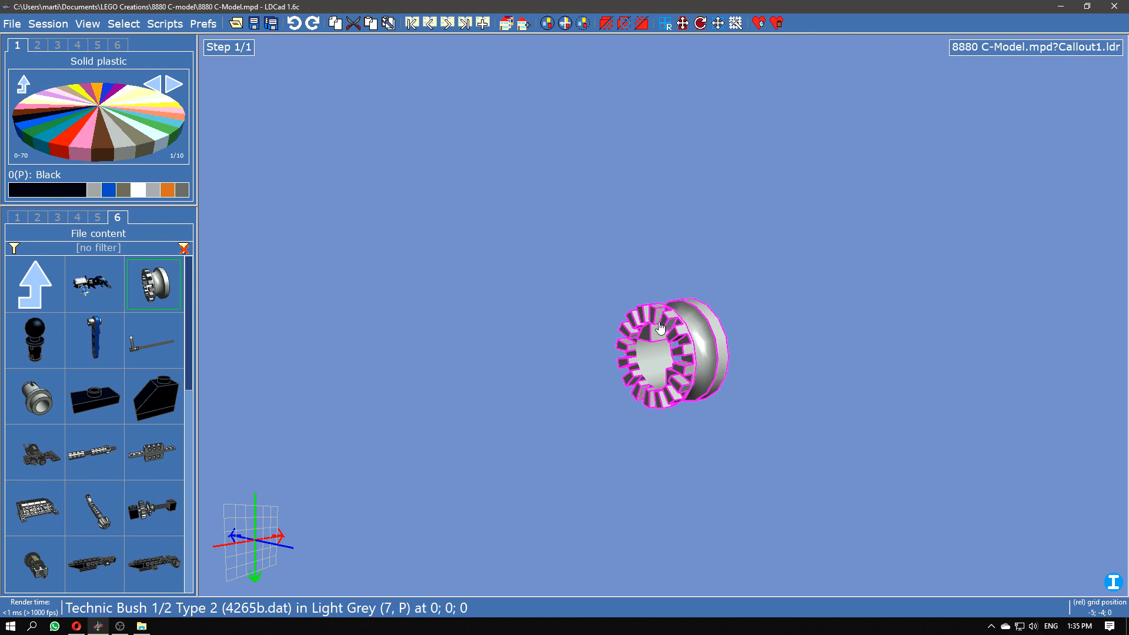
{"action": "left_click", "coordinate": [142, 626]}
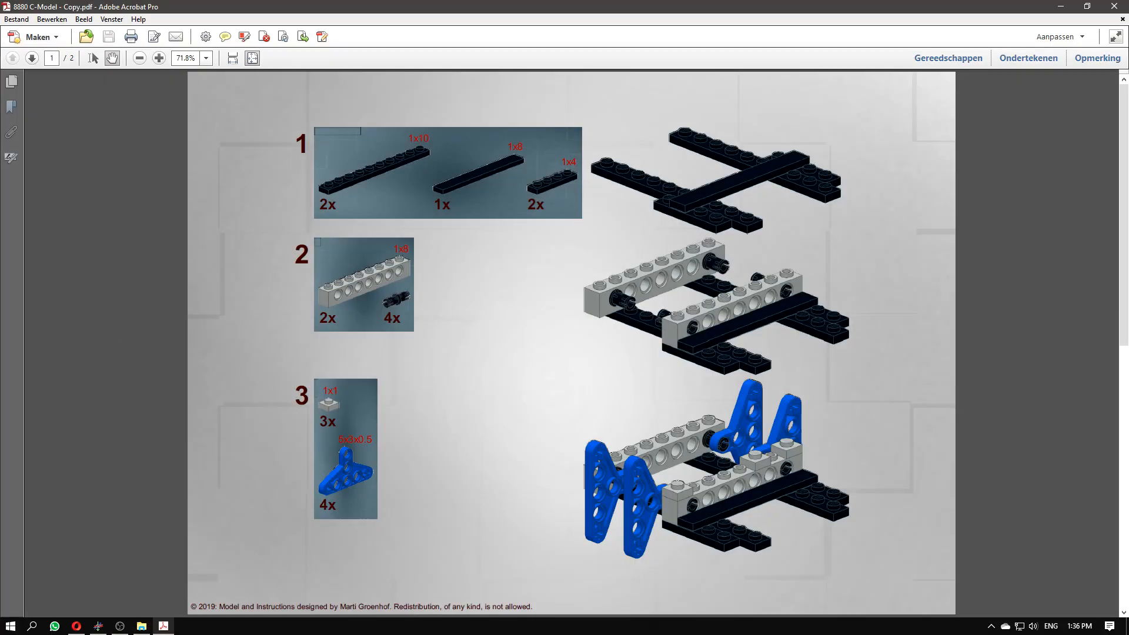
{"action": "scroll", "coordinate": [730, 307], "scroll_direction": "down", "scroll_amount": 1}
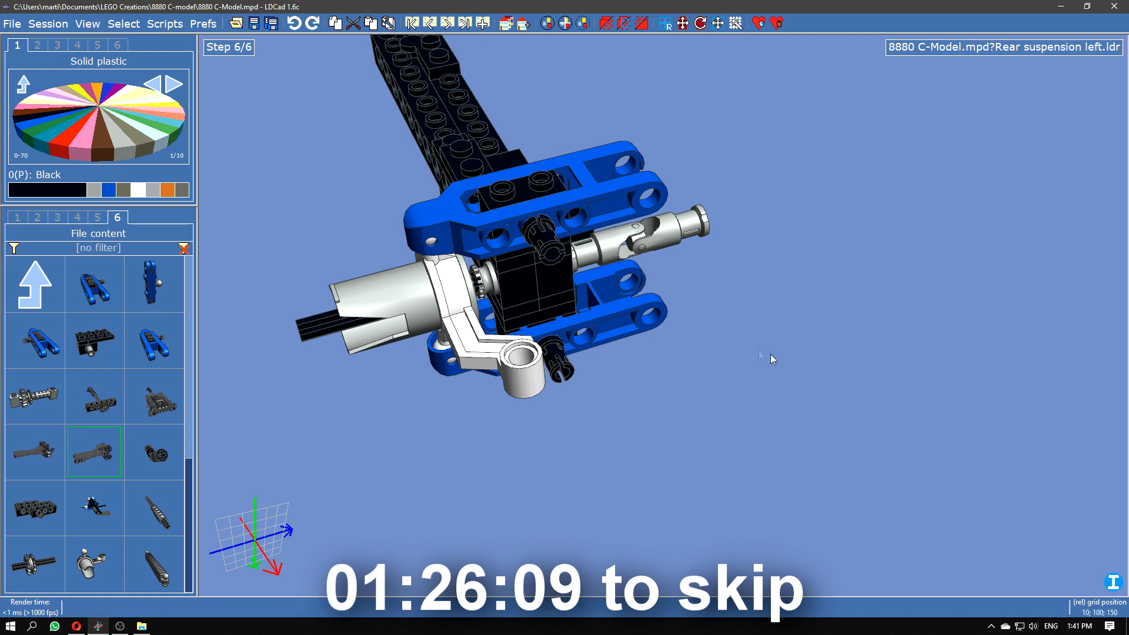
Step: Place the vertical blue liftarm submodel on both arm pins of Rear suspension left at X=38, Y=-22, Z=0
{"action": "left_click_drag", "start_coordinate": [772, 359], "coordinate": [589, 329]}
{"action": "left_click_drag", "start_coordinate": [154, 282], "coordinate": [535, 252]}
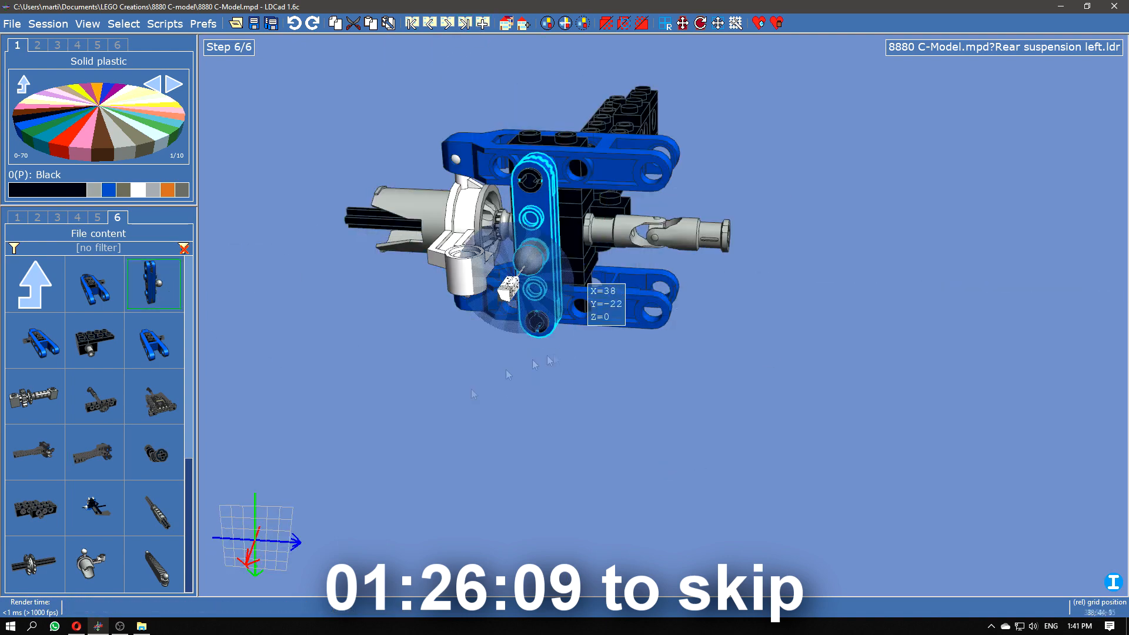
{"action": "scroll", "coordinate": [96, 479], "scroll_direction": "up", "scroll_amount": 3}
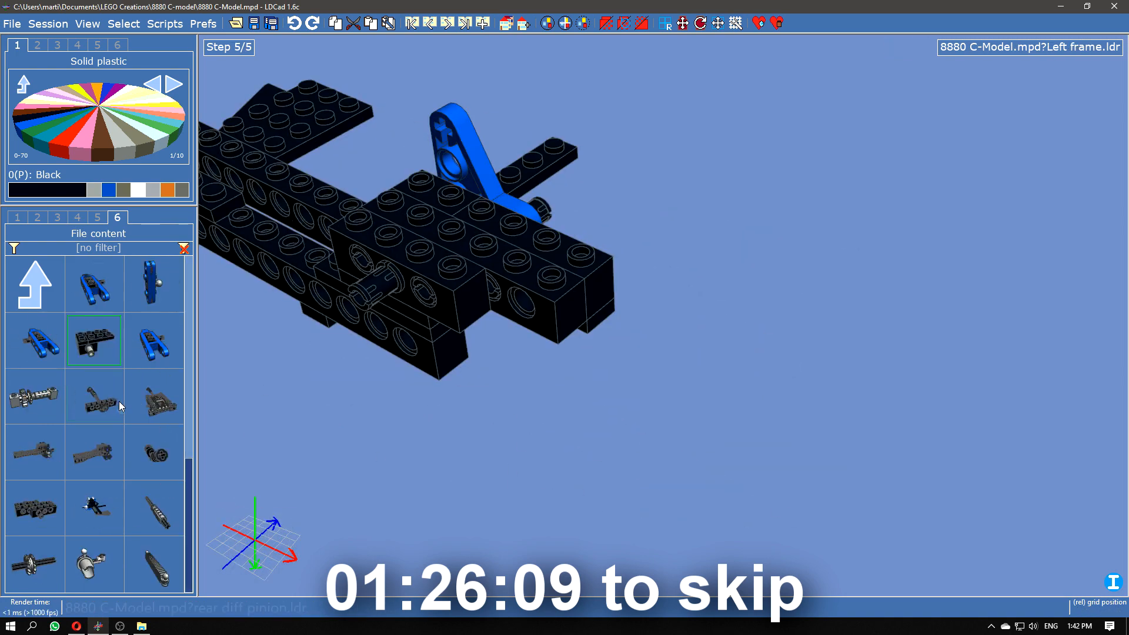
Step: Insert a black Technic axle through the Left frame's lower beam at X=155, Y=-14, Z=0, using the Right frame as reference
{"action": "scroll", "coordinate": [121, 540], "scroll_direction": "down", "scroll_amount": 1}
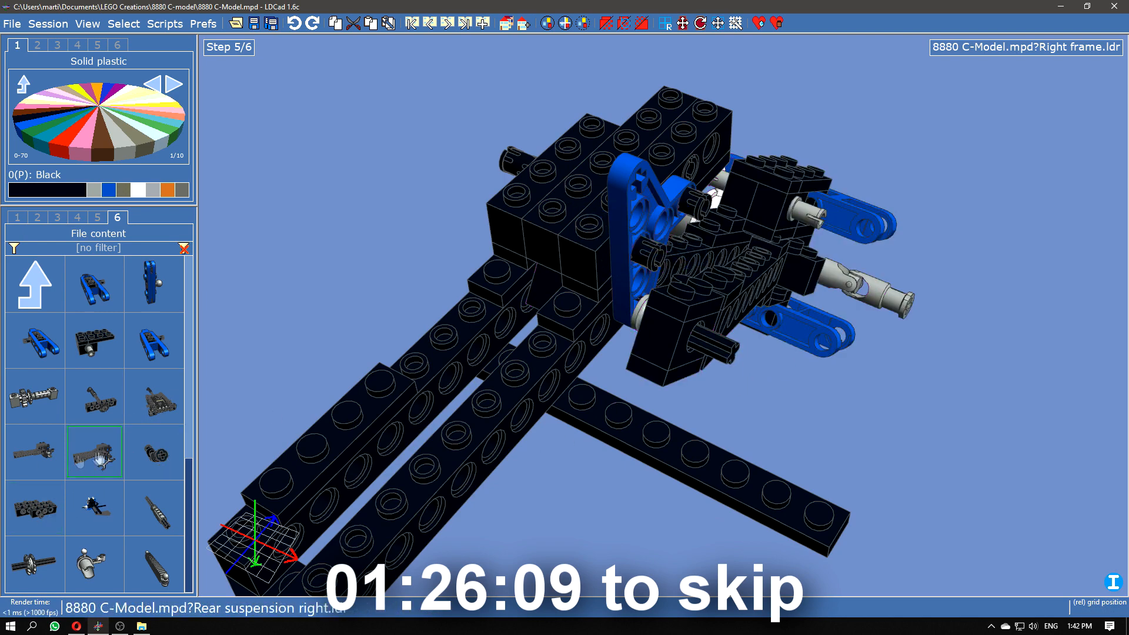
{"action": "scroll", "coordinate": [52, 468], "scroll_direction": "up", "scroll_amount": 5}
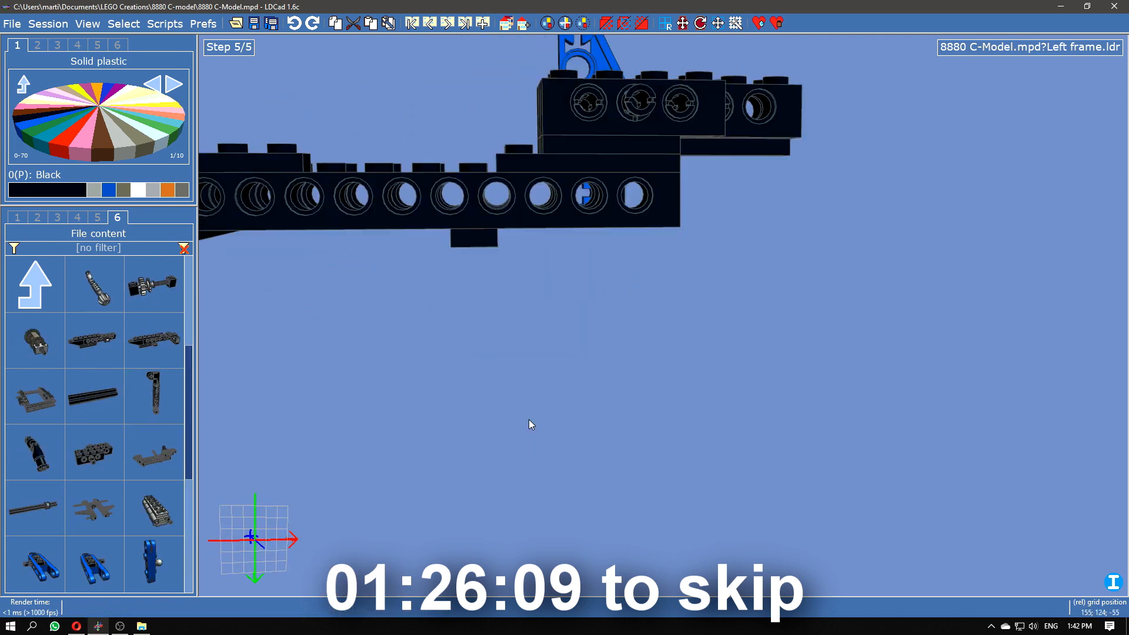
{"action": "left_click_drag", "start_coordinate": [529, 420], "coordinate": [510, 411]}
{"action": "left_click", "coordinate": [57, 217]}
{"action": "left_click", "coordinate": [77, 217]}
{"action": "left_click", "coordinate": [35, 284]}
{"action": "left_click", "coordinate": [95, 284]}
{"action": "left_click_drag", "start_coordinate": [94, 563], "coordinate": [553, 200]}
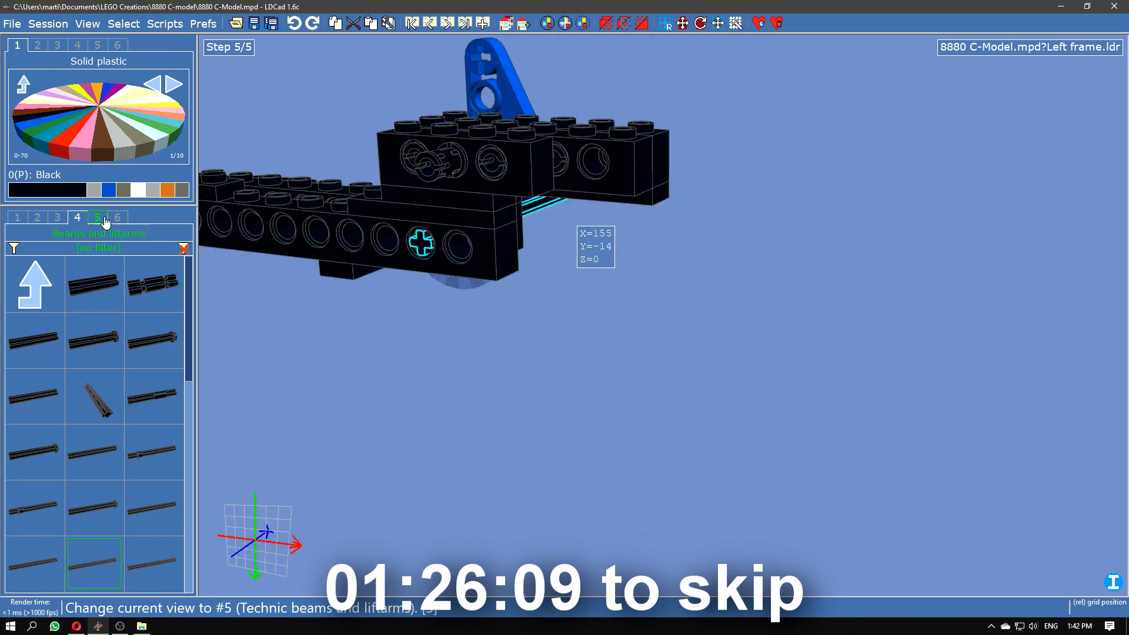
Step: Rotate the selected beam and rounded plate section in Rear suspension left and add the Callout1 half bush to the Left frame
{"action": "left_click", "coordinate": [117, 217]}
{"action": "scroll", "coordinate": [118, 472], "scroll_direction": "down", "scroll_amount": 5}
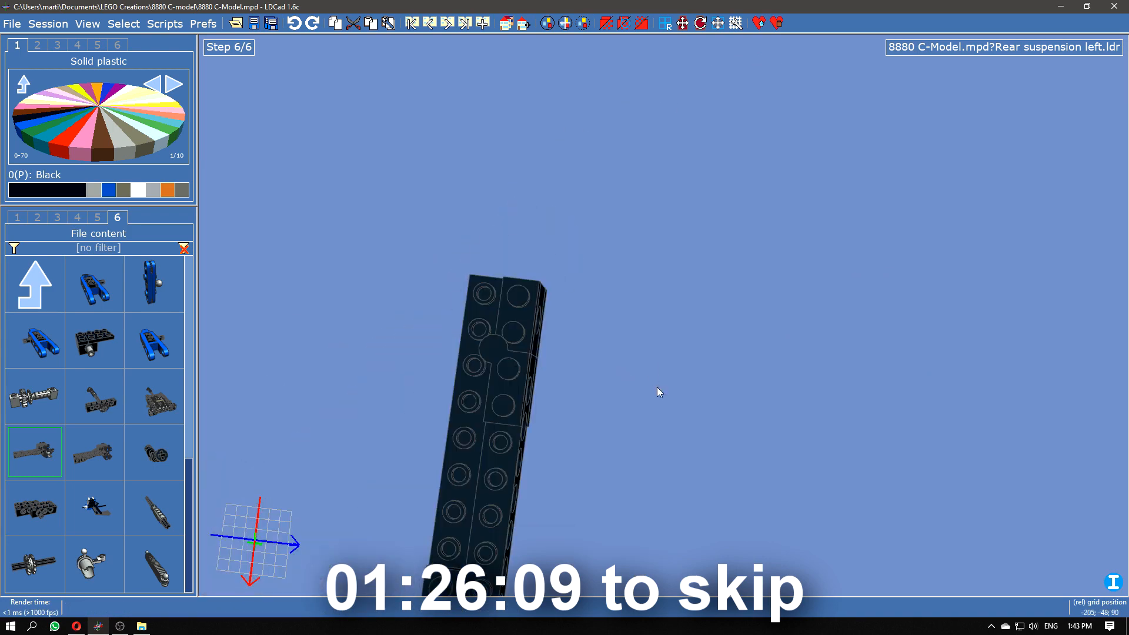
{"action": "left_click_drag", "start_coordinate": [542, 335], "coordinate": [615, 296]}
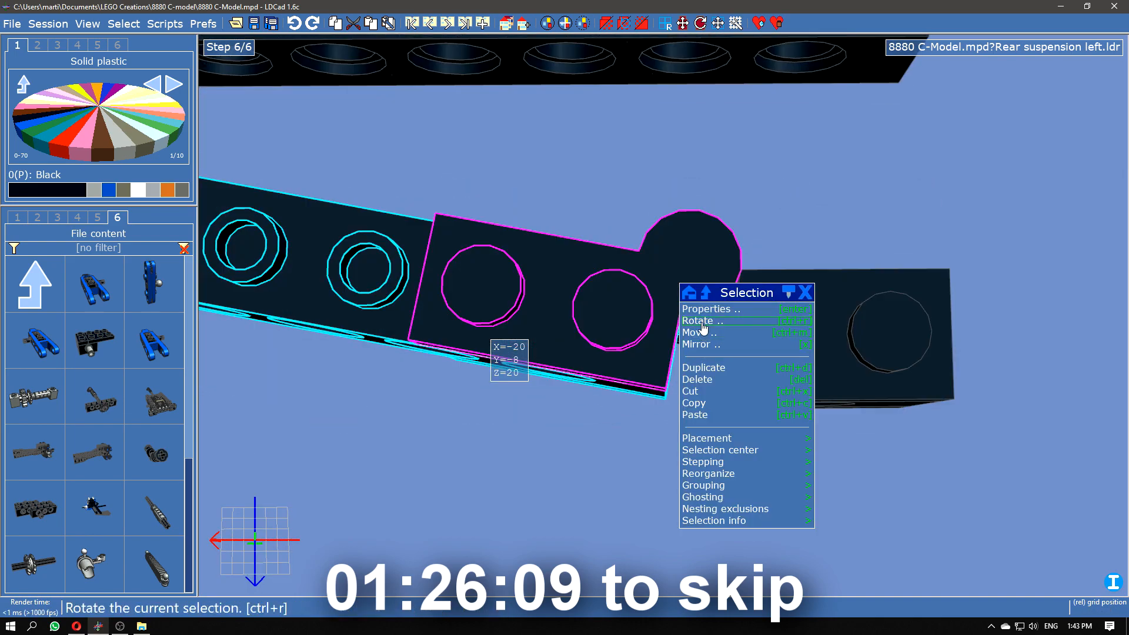
{"action": "left_click", "coordinate": [730, 320]}
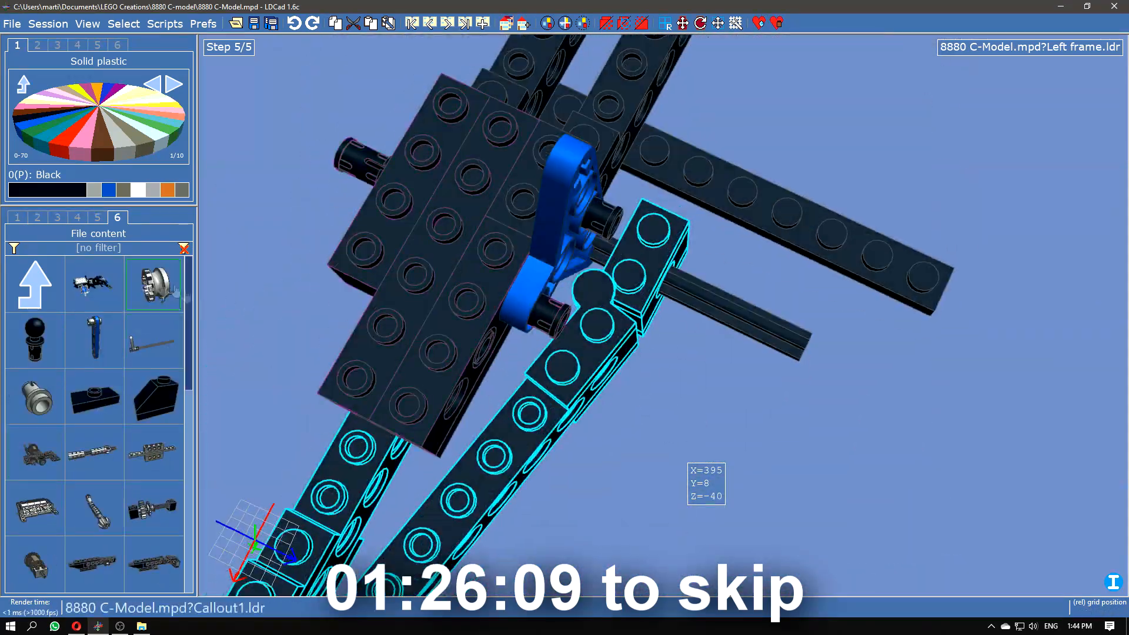
{"action": "left_click_drag", "start_coordinate": [176, 292], "coordinate": [725, 310]}
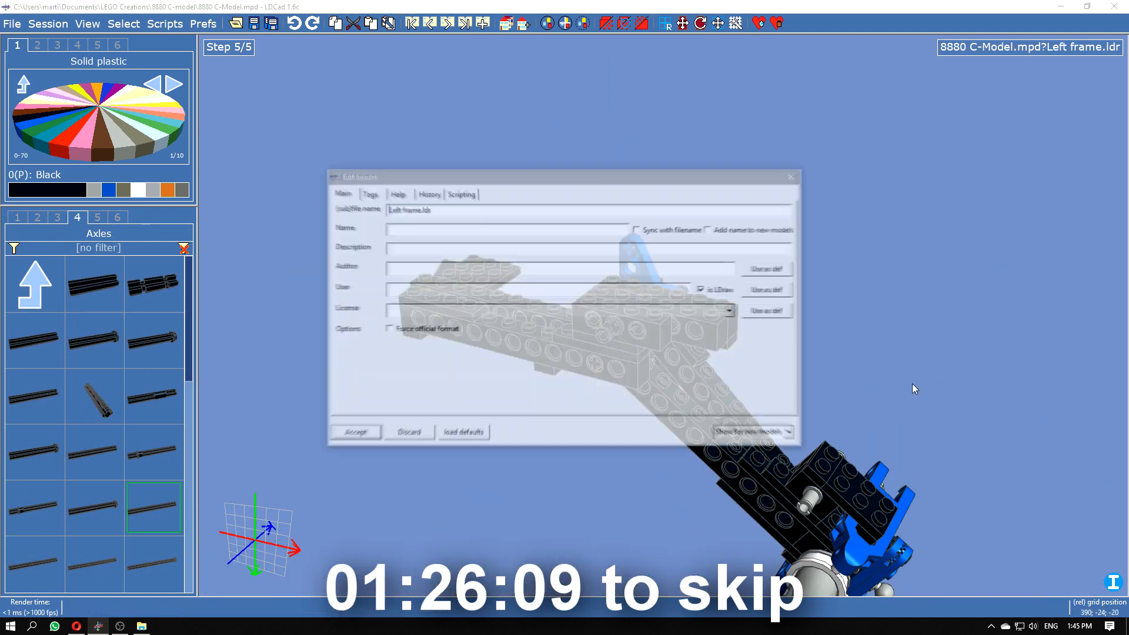
{"action": "right_click_drag", "start_coordinate": [659, 322], "coordinate": [753, 295]}
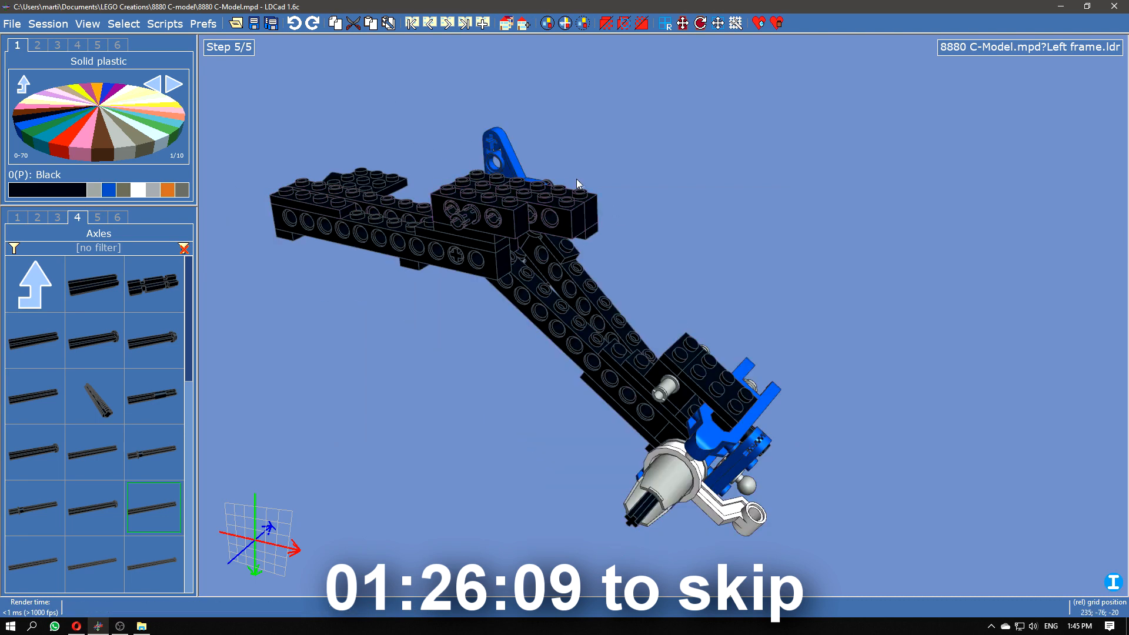
Step: Step through the Left frame's building steps from the first one and add a sixth step
{"action": "left_click", "coordinate": [413, 24]}
{"action": "left_click", "coordinate": [447, 23]}
{"action": "left_click", "coordinate": [447, 23]}
{"action": "left_click", "coordinate": [447, 23]}
{"action": "left_click", "coordinate": [447, 24]}
Step: Open the Right frame submodel at step 6 and examine how its shock absorbers are mounted
{"action": "left_click", "coordinate": [118, 217]}
{"action": "scroll", "coordinate": [117, 429], "scroll_direction": "down", "scroll_amount": 6}
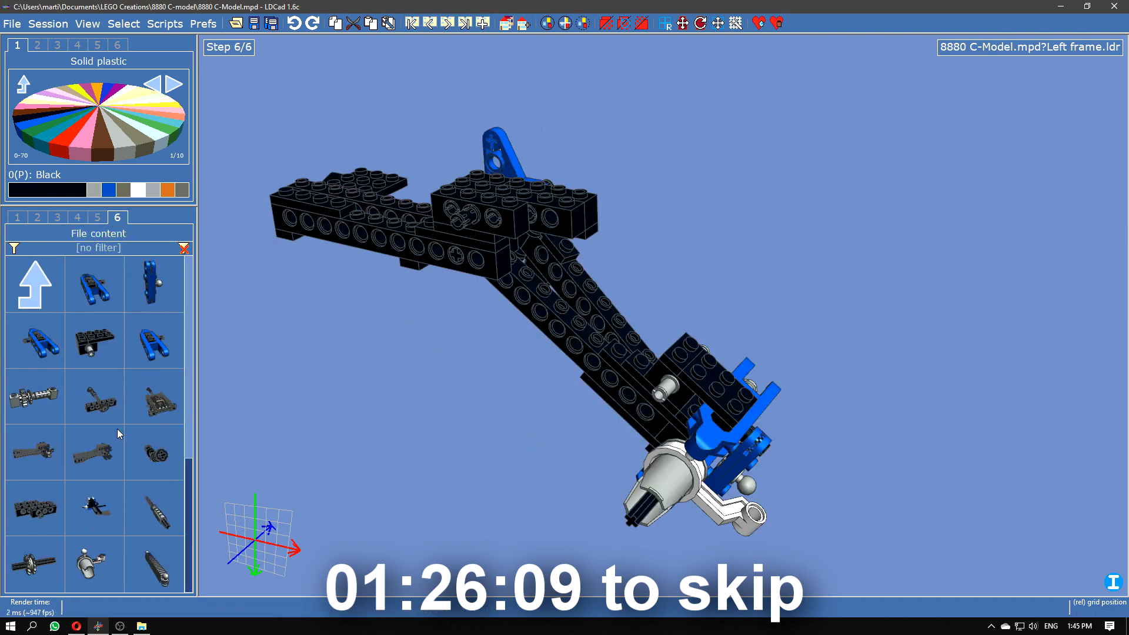
{"action": "left_click", "coordinate": [100, 506]}
{"action": "left_click_drag", "start_coordinate": [523, 478], "coordinate": [553, 477]}
{"action": "left_click", "coordinate": [447, 24]}
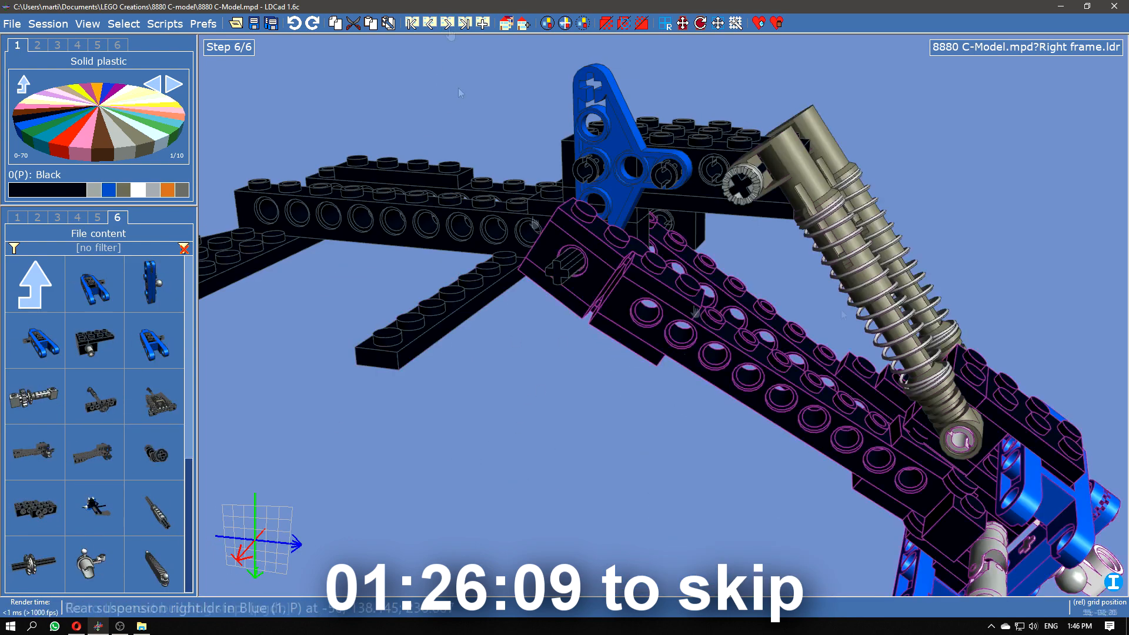
Step: Insert a black axle through the Left frame's upper beams at X=235, Y=-54, Z=-25
{"action": "key", "text": "ctrl+Tab"}
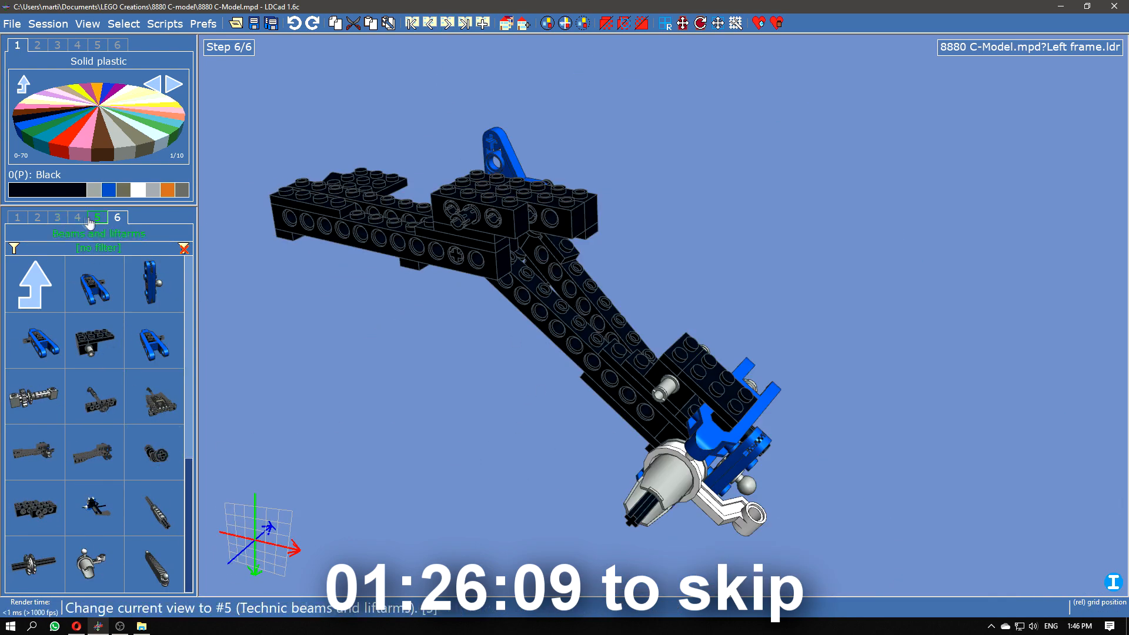
{"action": "left_click", "coordinate": [77, 217]}
{"action": "left_click_drag", "start_coordinate": [153, 507], "coordinate": [493, 288]}
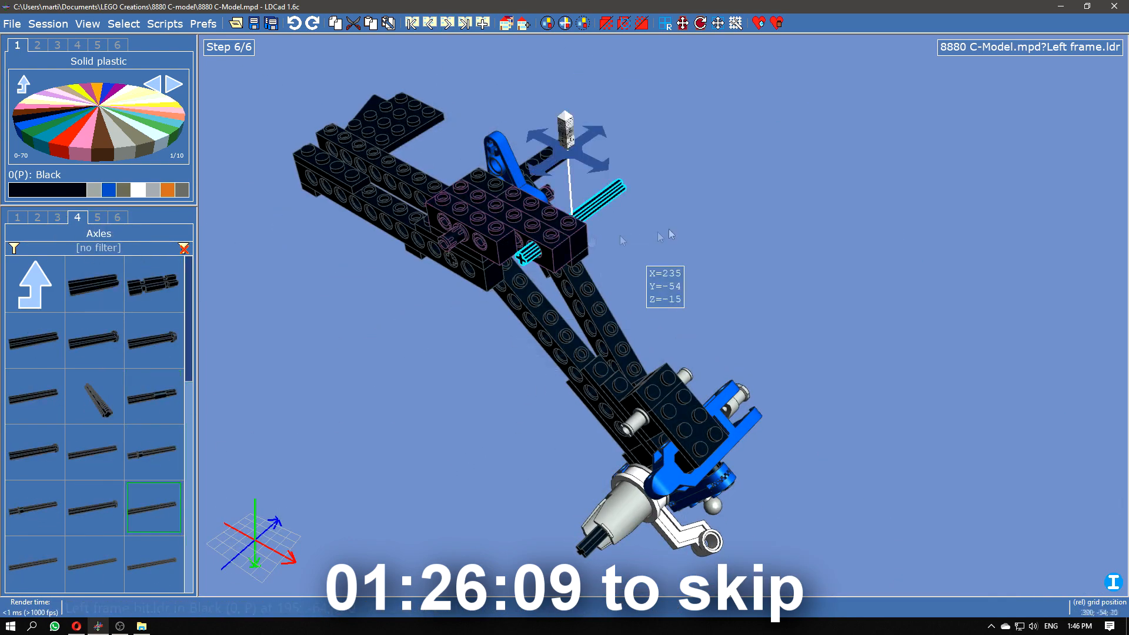
{"action": "left_click_drag", "start_coordinate": [669, 229], "coordinate": [618, 226]}
{"action": "left_click_drag", "start_coordinate": [579, 217], "coordinate": [556, 226]}
{"action": "left_click_drag", "start_coordinate": [676, 235], "coordinate": [742, 258]}
{"action": "left_click_drag", "start_coordinate": [453, 303], "coordinate": [481, 295]}
Step: Mount two spring shock absorbers on the upper axle of the Left frame and shift the axle to Z=-30
{"action": "left_click", "coordinate": [35, 284]}
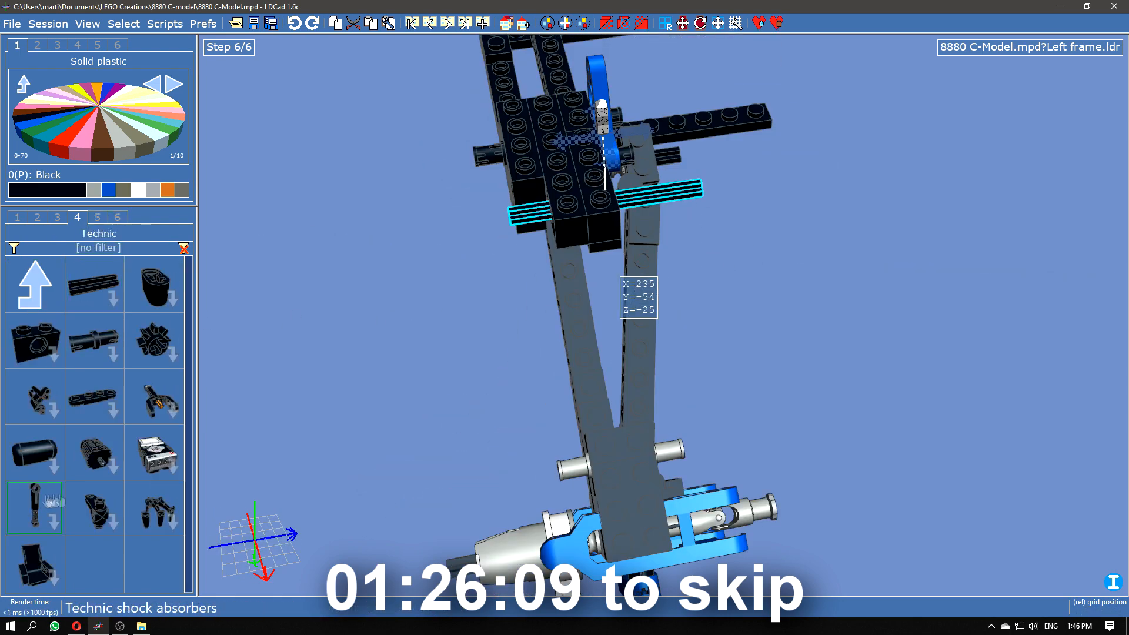
{"action": "left_click", "coordinate": [56, 503]}
{"action": "left_click", "coordinate": [123, 190]}
{"action": "left_click_drag", "start_coordinate": [36, 507], "coordinate": [533, 204]}
{"action": "left_click_drag", "start_coordinate": [672, 194], "coordinate": [615, 205]}
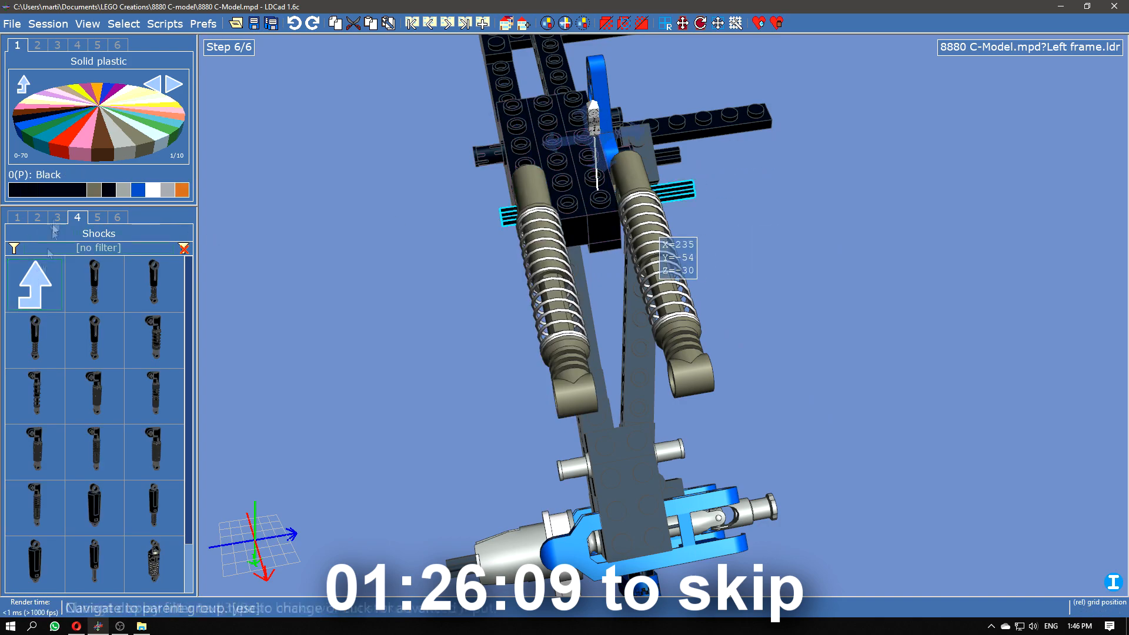
Step: Place a light grey bush on the Left frame's shock absorber axle and slide the selected parts into position
{"action": "left_click", "coordinate": [37, 218]}
{"action": "left_click", "coordinate": [124, 190]}
{"action": "left_click_drag", "start_coordinate": [35, 451], "coordinate": [715, 270]}
{"action": "right_click_drag", "start_coordinate": [715, 270], "coordinate": [660, 253]}
{"action": "left_click", "coordinate": [653, 260], "text": "ctrl"}
{"action": "left_click_drag", "start_coordinate": [652, 260], "coordinate": [617, 271]}
{"action": "right_click_drag", "start_coordinate": [617, 271], "coordinate": [685, 215]}
Step: Select both shock absorbers and rotate them about the upper axle until they meet the suspension's lower pins
{"action": "left_click", "coordinate": [660, 194]}
{"action": "left_click", "coordinate": [117, 217]}
{"action": "left_click", "coordinate": [623, 217]}
{"action": "left_click", "coordinate": [500, 236], "text": "ctrl"}
{"action": "right_click_drag", "start_coordinate": [529, 236], "coordinate": [647, 200]}
{"action": "key", "text": "Tab"}
{"action": "left_click_drag", "start_coordinate": [647, 151], "coordinate": [644, 181]}
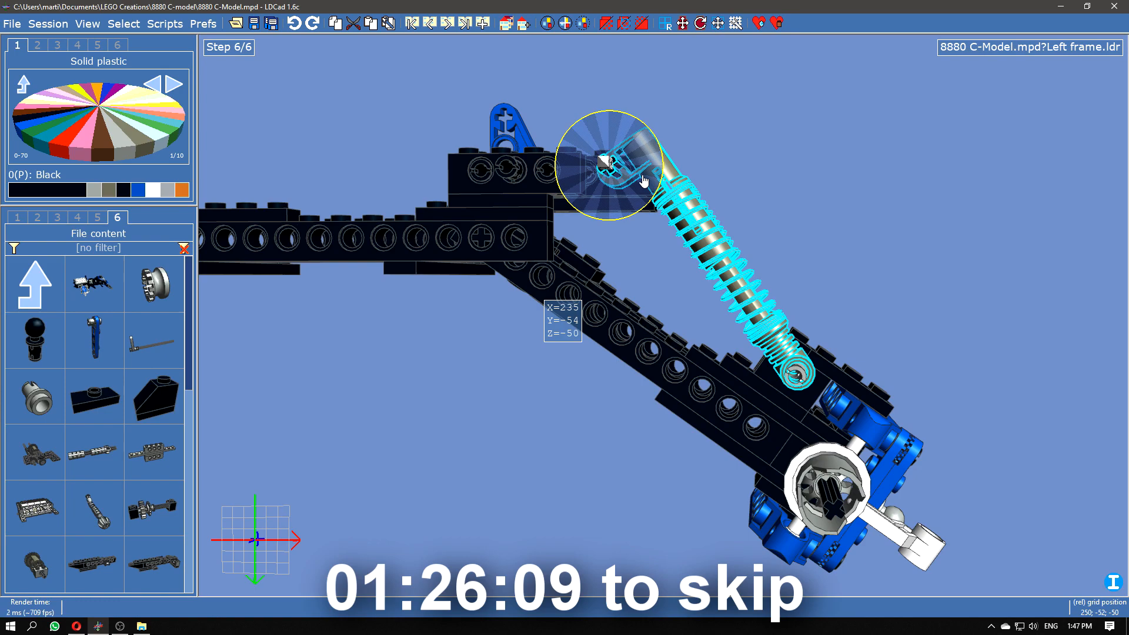
{"action": "scroll", "coordinate": [644, 181], "scroll_direction": "up", "scroll_amount": 5}
Step: Open main.ldr and place the Left frame submodel on the main chassis at X=185, Y=0, Z=-175
{"action": "right_click", "coordinate": [500, 311]}
{"action": "left_click", "coordinate": [504, 353]}
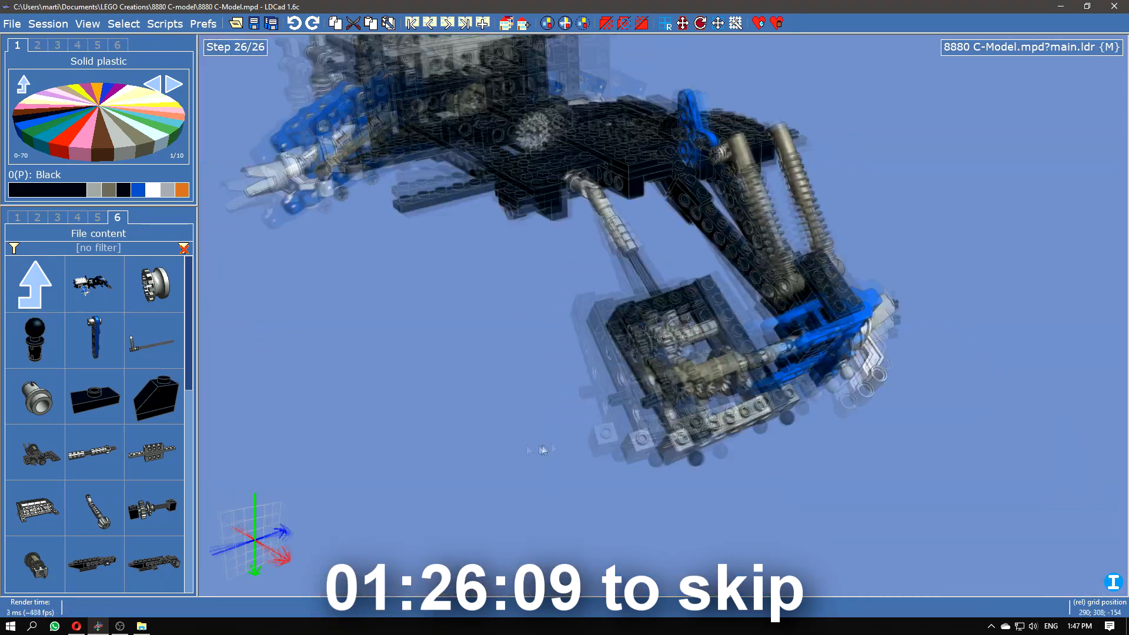
{"action": "scroll", "coordinate": [145, 458], "scroll_direction": "down", "scroll_amount": 4}
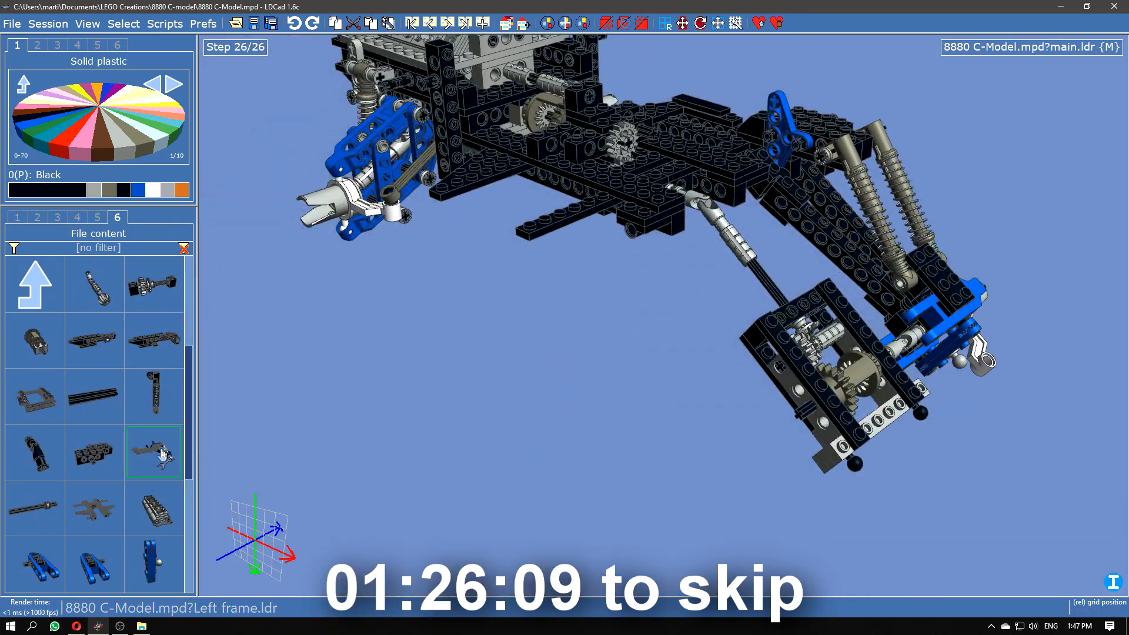
{"action": "left_click_drag", "start_coordinate": [164, 453], "coordinate": [610, 215]}
{"action": "left_click_drag", "start_coordinate": [630, 176], "coordinate": [765, 460]}
{"action": "right_click_drag", "start_coordinate": [765, 465], "coordinate": [483, 349]}
Step: Reopen the Left frame submodel and try to delete the 6-long black axle from its lower beam
{"action": "key", "text": "ctrl+e"}
{"action": "scroll", "coordinate": [645, 341], "scroll_direction": "down", "scroll_amount": 4}
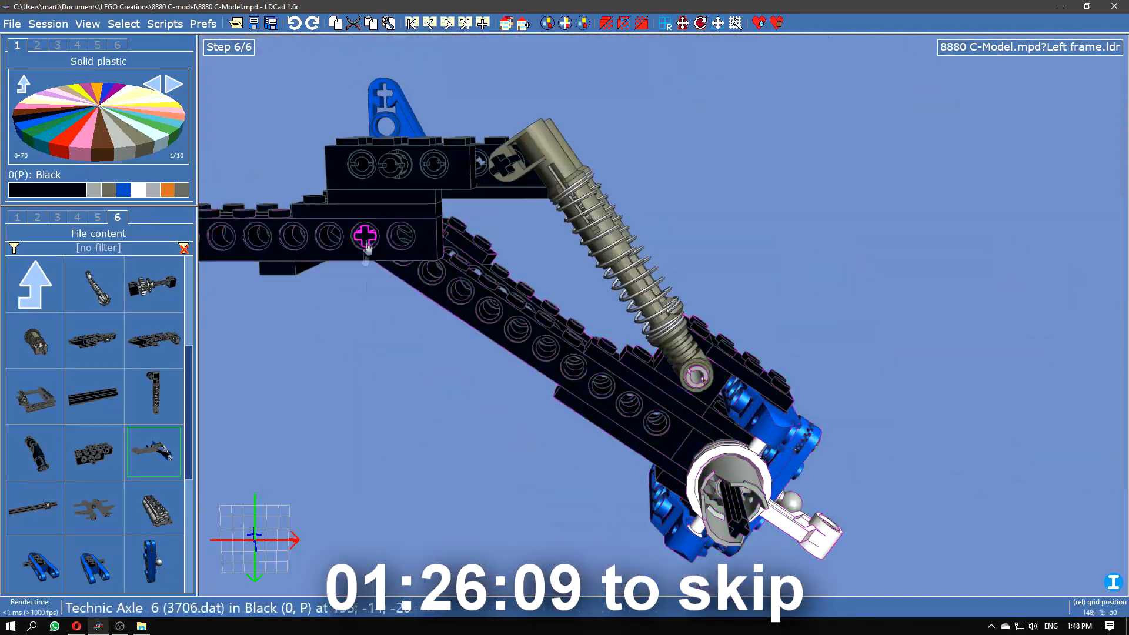
{"action": "left_click_drag", "start_coordinate": [368, 239], "coordinate": [367, 176]}
{"action": "key", "text": "Delete"}
{"action": "right_click_drag", "start_coordinate": [654, 148], "coordinate": [705, 201]}
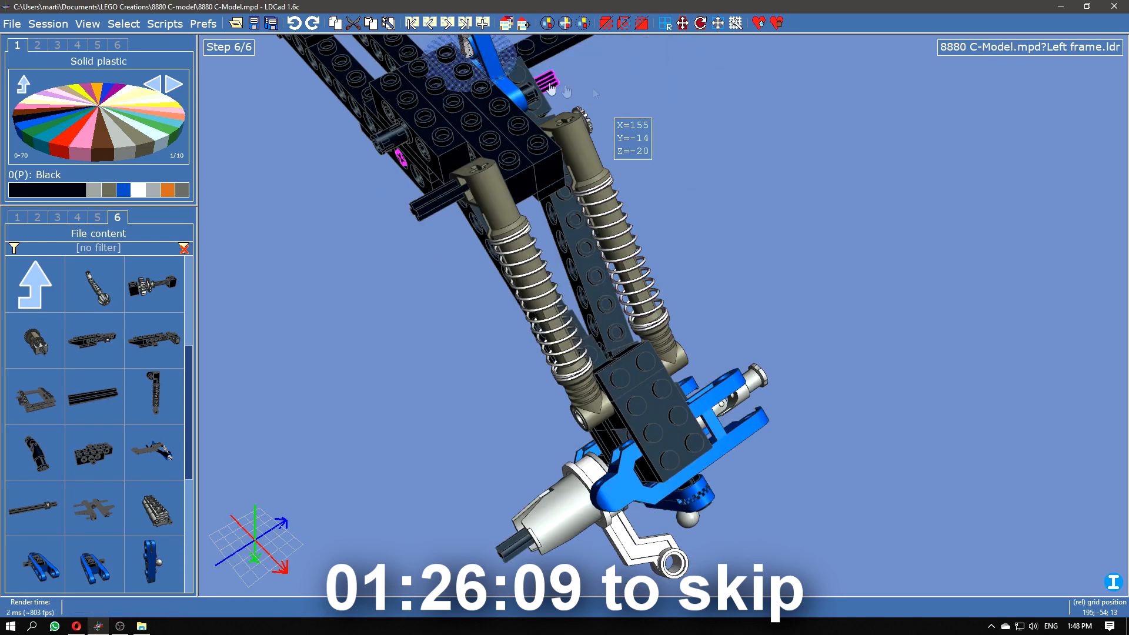
Step: Check the Left frame's fit within the main model and return to the Left frame submodel
{"action": "key", "text": "ctrl+e"}
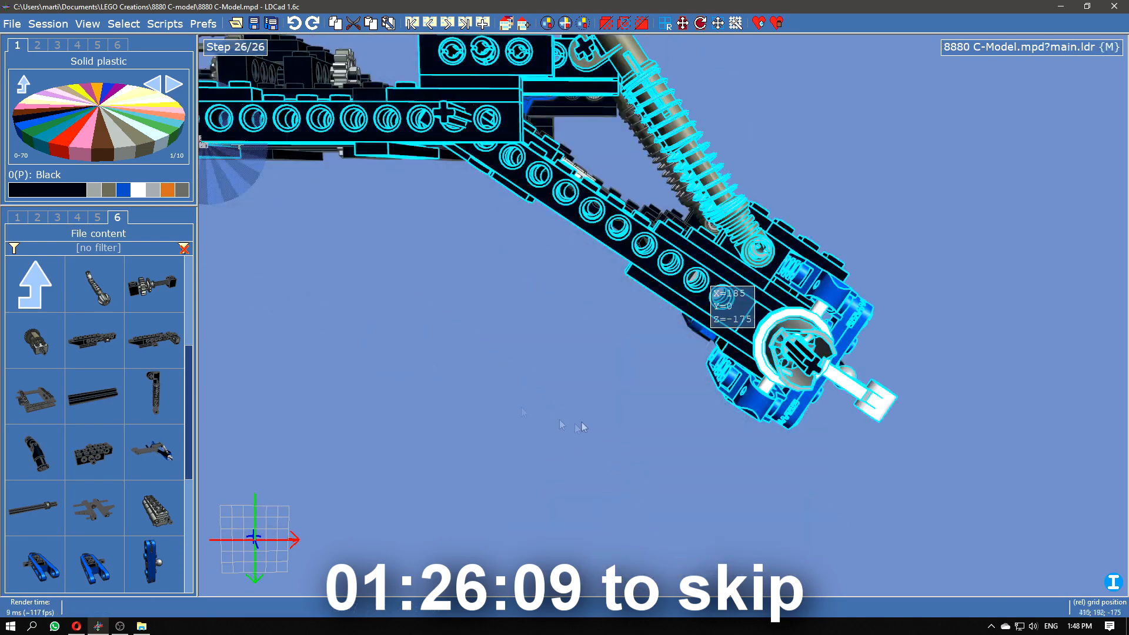
{"action": "key", "text": "ctrl+e"}
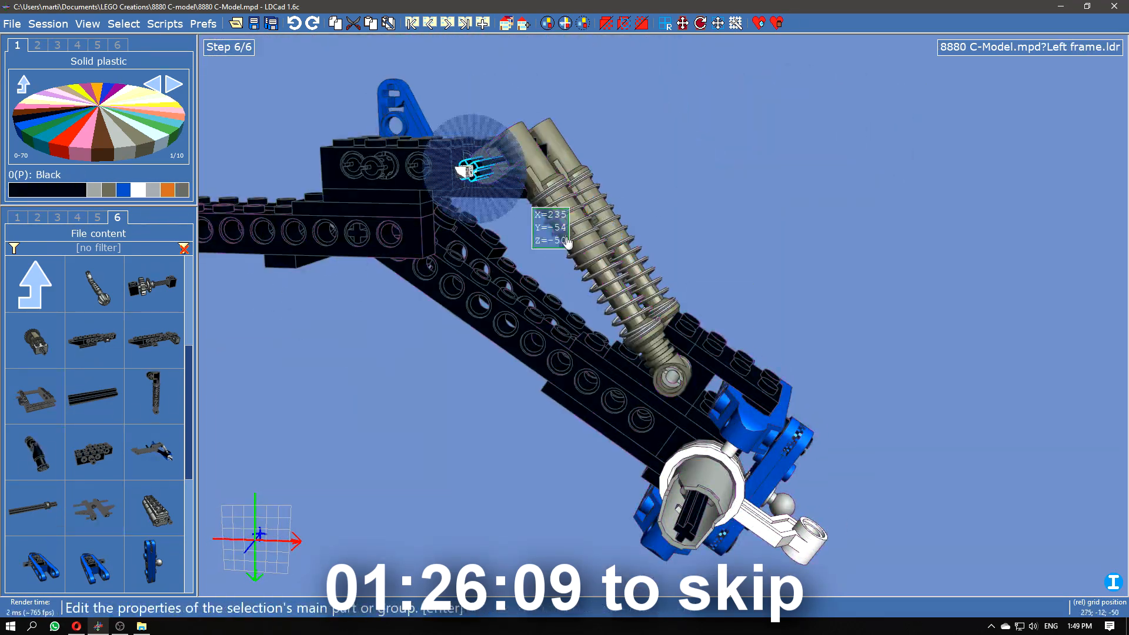
Step: Return to main.ldr and examine how both rear frames and their shock absorbers sit on the chassis
{"action": "left_click", "coordinate": [570, 234]}
{"action": "right_click_drag", "start_coordinate": [734, 217], "coordinate": [839, 295]}
{"action": "key", "text": "ctrl+e"}
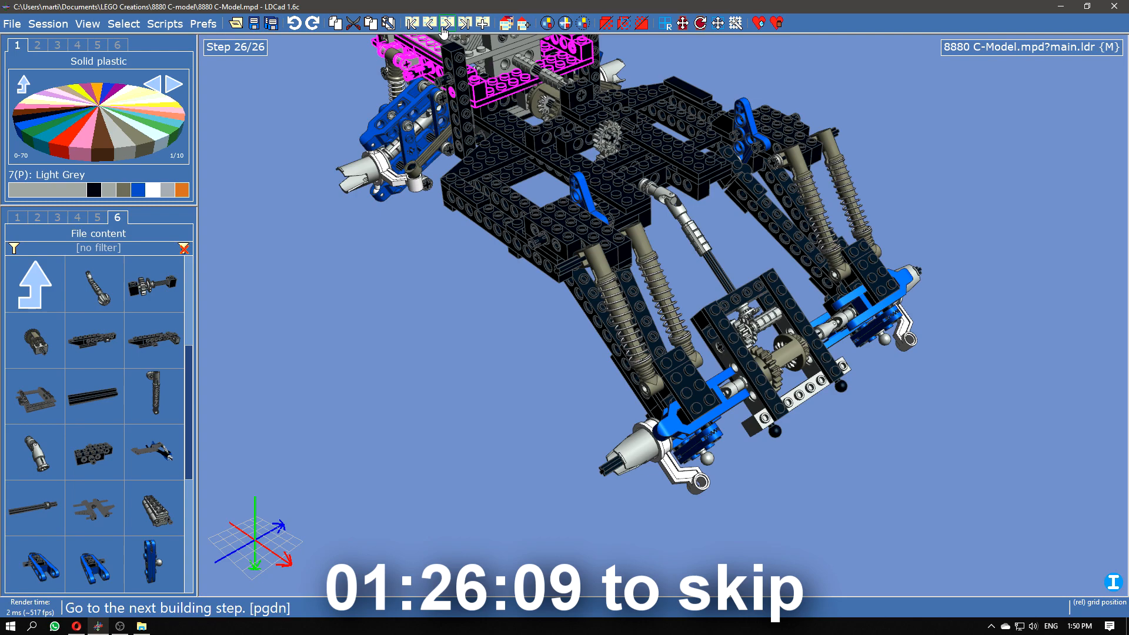
{"action": "left_click_drag", "start_coordinate": [411, 294], "coordinate": [631, 430]}
{"action": "left_click", "coordinate": [779, 191]}
{"action": "left_click", "coordinate": [544, 353]}
{"action": "right_click_drag", "start_coordinate": [630, 430], "coordinate": [598, 515]}
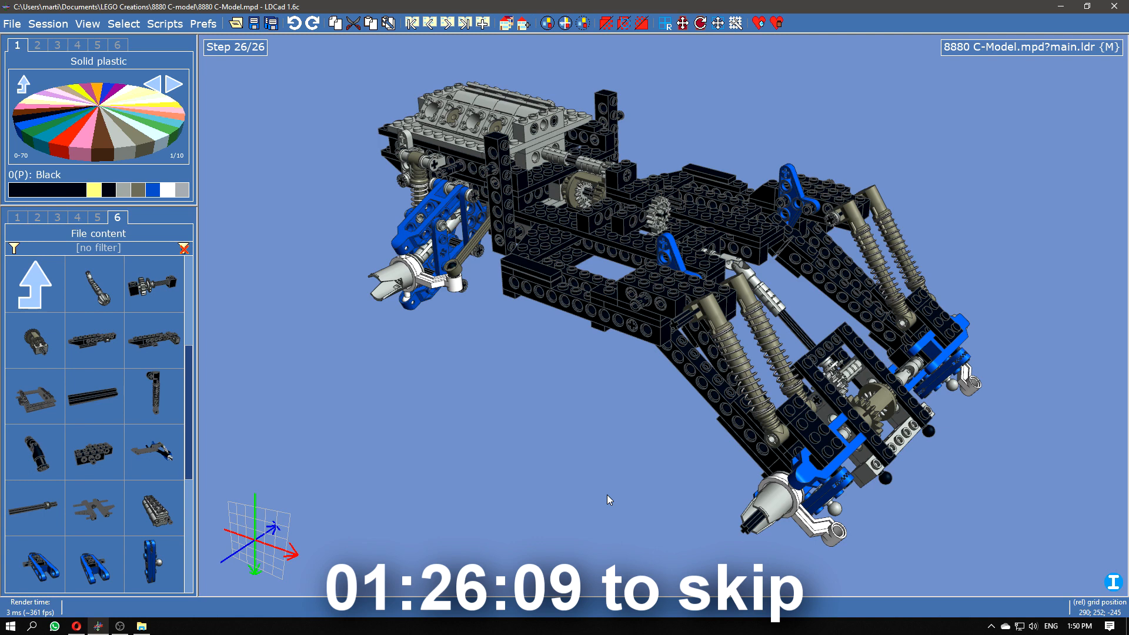
Step: Create a submodel named Rear shock limiter and place a black Technic axle in it
{"action": "left_click", "coordinate": [524, 23]}
{"action": "type", "text": "Rear shock limiter"}
{"action": "key", "text": "Return"}
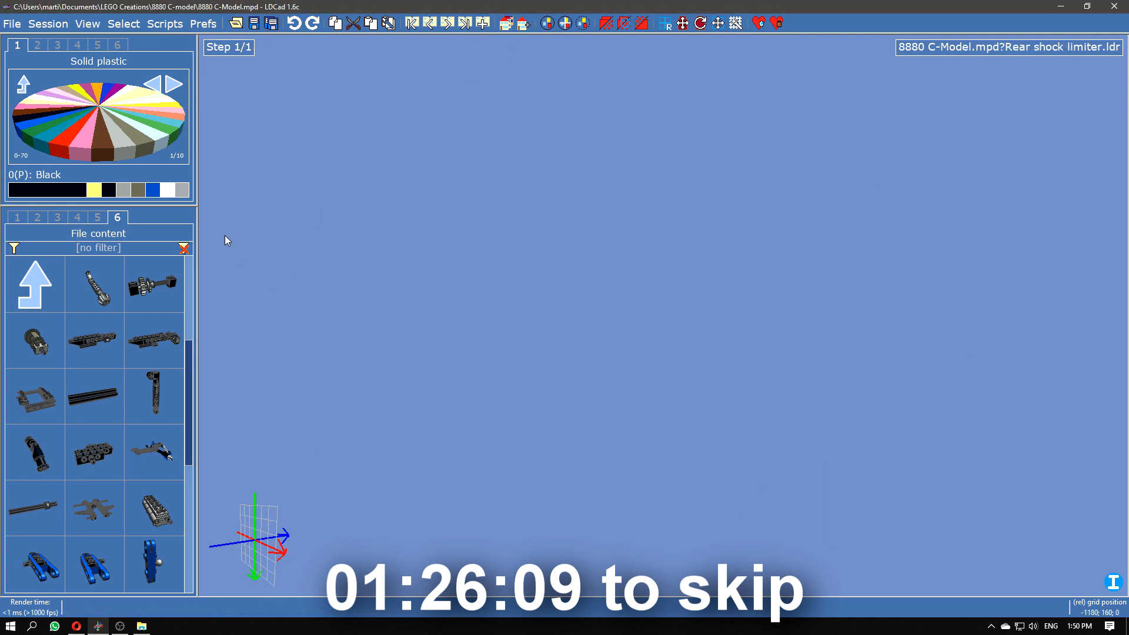
{"action": "left_click", "coordinate": [97, 218]}
{"action": "left_click", "coordinate": [35, 285]}
{"action": "left_click", "coordinate": [94, 285]}
{"action": "left_click_drag", "start_coordinate": [35, 395], "coordinate": [676, 306]}
Step: Add a light grey perpendicular connector at the middle of the black axle with a half bush on each side of it
{"action": "left_click", "coordinate": [123, 190]}
{"action": "left_click", "coordinate": [37, 218]}
{"action": "left_click_drag", "start_coordinate": [154, 396], "coordinate": [125, 398]}
{"action": "scroll", "coordinate": [125, 399], "scroll_direction": "down", "scroll_amount": 4}
{"action": "left_click_drag", "start_coordinate": [153, 452], "coordinate": [706, 453]}
{"action": "scroll", "coordinate": [101, 307], "scroll_direction": "up", "scroll_amount": 3}
{"action": "left_click_drag", "start_coordinate": [35, 451], "coordinate": [701, 322]}
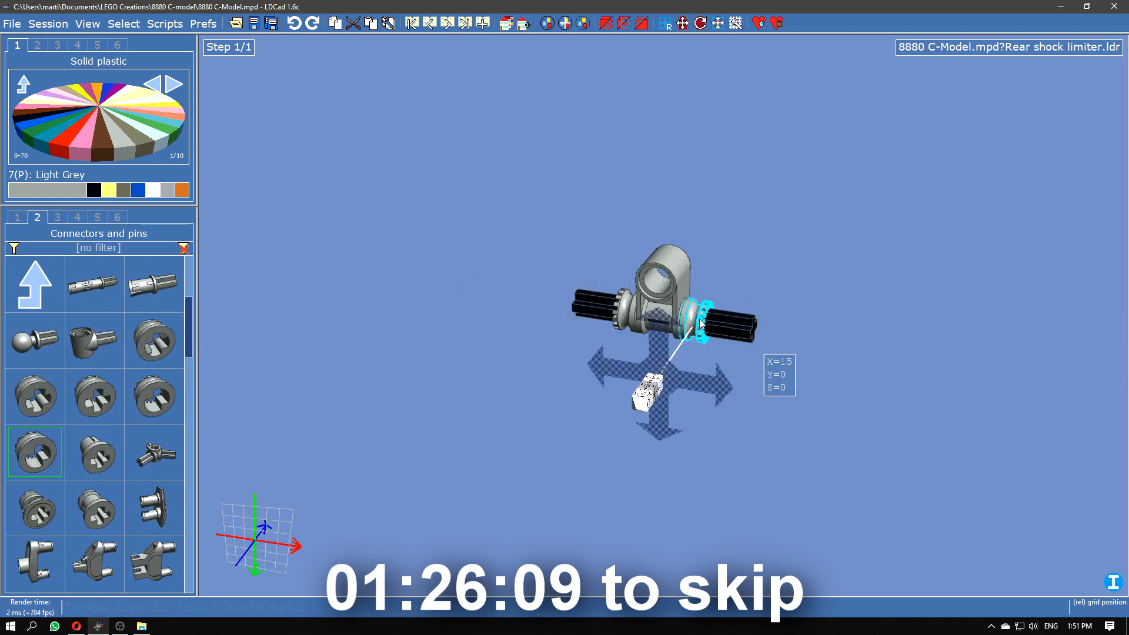
Step: Fit light grey axle connectors on both axle ends and insert an axle pin into the central connector at X=0, Y=-20, Z=10
{"action": "scroll", "coordinate": [155, 424], "scroll_direction": "down", "scroll_amount": 3}
{"action": "left_click_drag", "start_coordinate": [154, 414], "coordinate": [735, 329]}
{"action": "scroll", "coordinate": [155, 423], "scroll_direction": "up", "scroll_amount": 3}
{"action": "left_click_drag", "start_coordinate": [154, 395], "coordinate": [687, 250]}
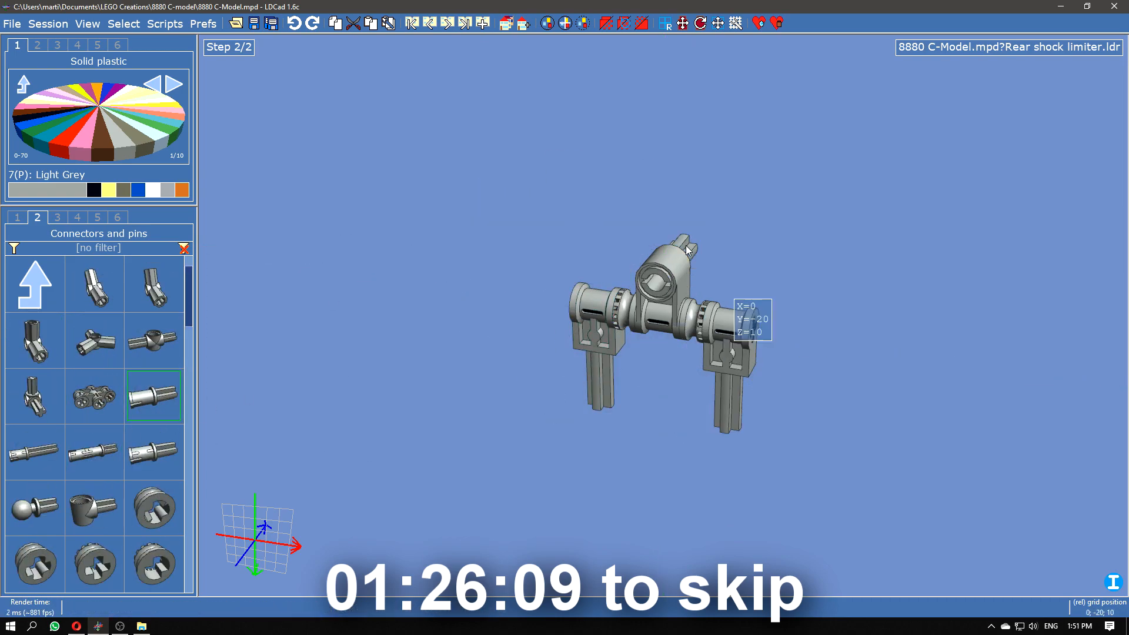
Step: Place the Rear shock limiter submodel in main.ldr across the upper ends of the rear shock absorbers on both sides
{"action": "key", "text": "Escape"}
{"action": "left_click", "coordinate": [117, 217]}
{"action": "scroll", "coordinate": [529, 294], "scroll_direction": "up", "scroll_amount": 5}
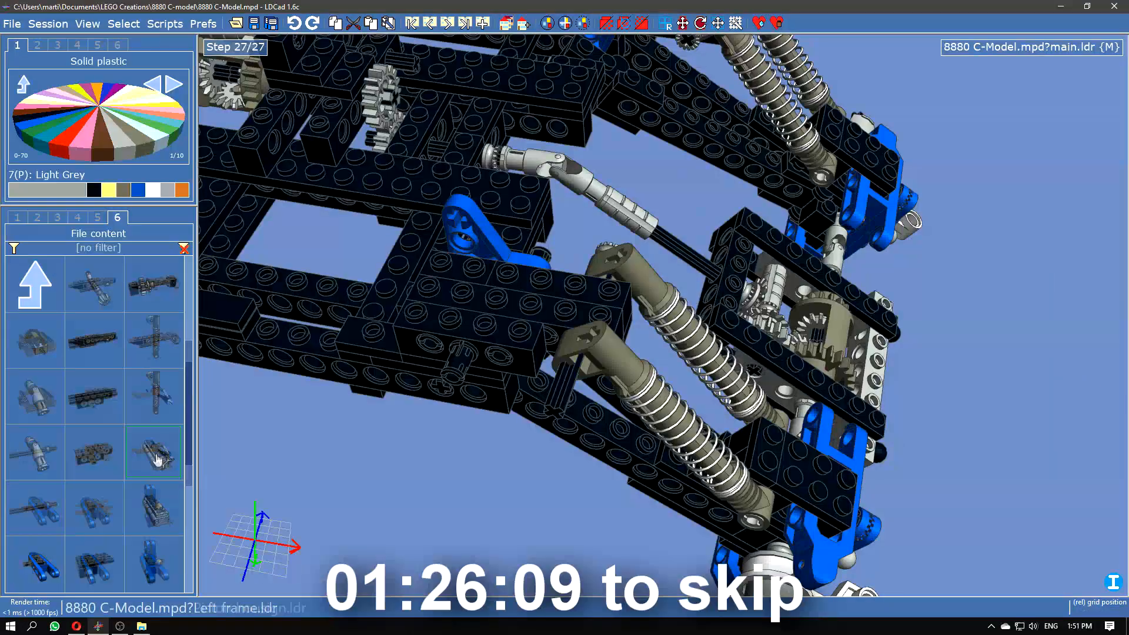
{"action": "scroll", "coordinate": [106, 481], "scroll_direction": "down", "scroll_amount": 2}
{"action": "left_click_drag", "start_coordinate": [35, 396], "coordinate": [555, 266]}
{"action": "right_click_drag", "start_coordinate": [556, 266], "coordinate": [429, 491]}
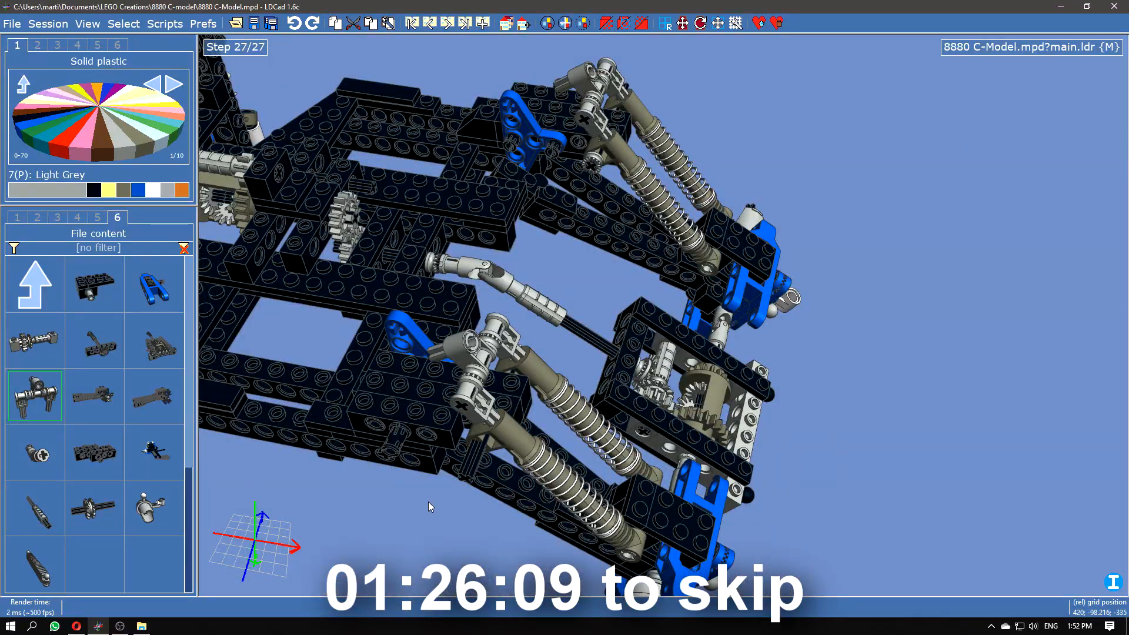
Step: Place a dark grey steering link on the ball of the rear hub's blue knuckle in main.ldr
{"action": "left_click", "coordinate": [98, 217]}
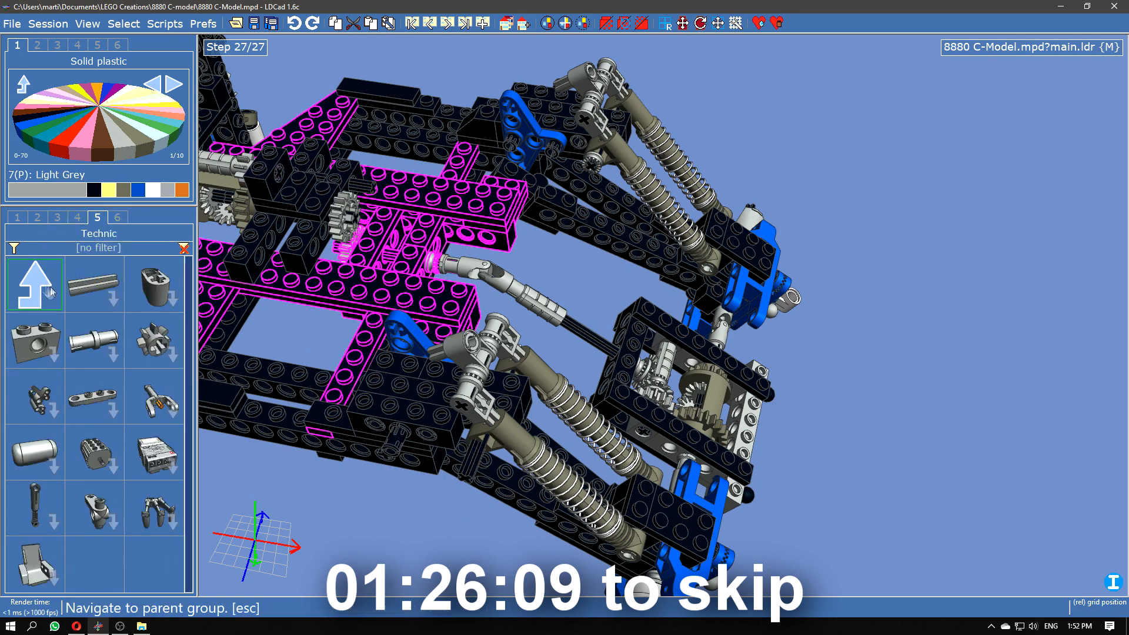
{"action": "left_click", "coordinate": [78, 500]}
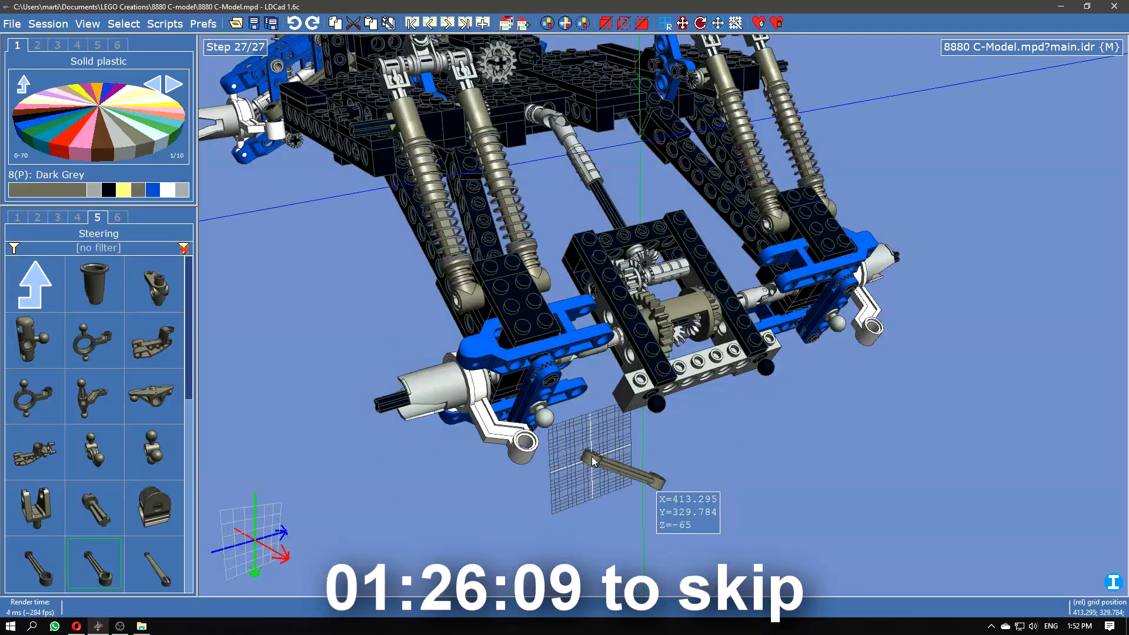
{"action": "left_click_drag", "start_coordinate": [593, 462], "coordinate": [583, 484]}
{"action": "left_click", "coordinate": [659, 374]}
{"action": "left_click", "coordinate": [137, 190]}
{"action": "left_click_drag", "start_coordinate": [94, 563], "coordinate": [616, 469]}
{"action": "left_click_drag", "start_coordinate": [694, 464], "coordinate": [747, 462]}
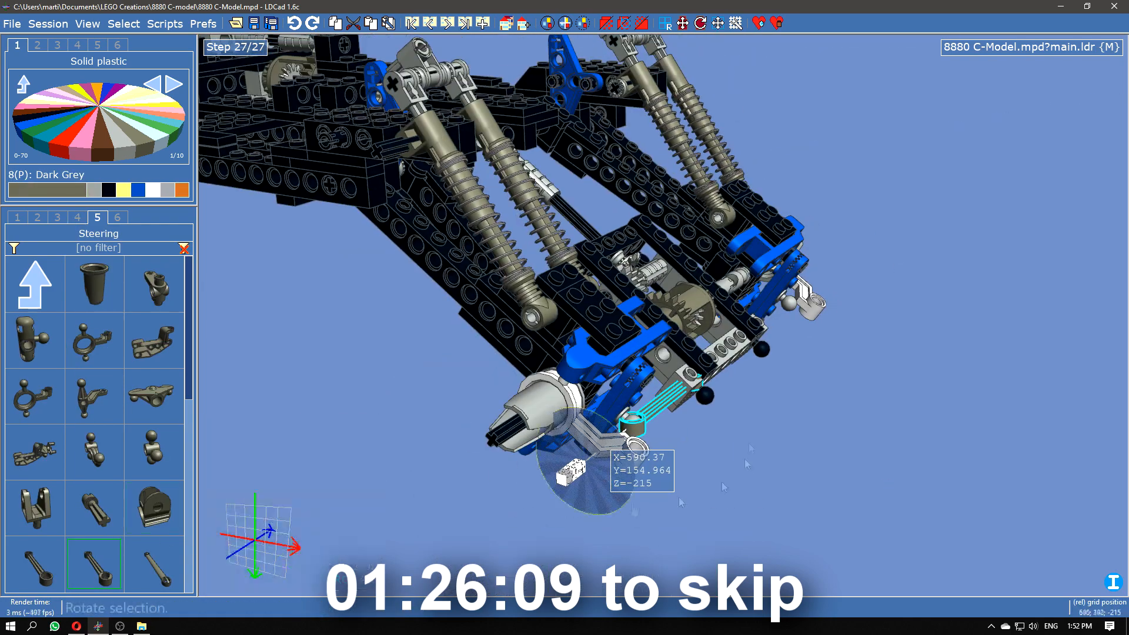
Step: Rotate the steering link about the knuckle's ball until its free end meets the black ball on the rear differential frame
{"action": "scroll", "coordinate": [735, 445], "scroll_direction": "up", "scroll_amount": 4}
{"action": "left_click_drag", "start_coordinate": [294, 506], "coordinate": [277, 563]}
{"action": "mouse_move", "coordinate": [735, 411]}
{"action": "left_mouse_down"}
{"action": "mouse_move", "coordinate": [753, 400]}
{"action": "mouse_move", "coordinate": [724, 406]}
{"action": "left_mouse_up"}
{"action": "left_click_drag", "start_coordinate": [400, 329], "coordinate": [419, 300]}
{"action": "left_click_drag", "start_coordinate": [647, 412], "coordinate": [641, 329]}
{"action": "left_click_drag", "start_coordinate": [371, 126], "coordinate": [359, 147]}
{"action": "left_click_drag", "start_coordinate": [647, 329], "coordinate": [676, 412]}
{"action": "left_click_drag", "start_coordinate": [575, 433], "coordinate": [558, 455]}
{"action": "left_click_drag", "start_coordinate": [676, 411], "coordinate": [636, 365]}
{"action": "right_click_drag", "start_coordinate": [469, 316], "coordinate": [630, 349]}
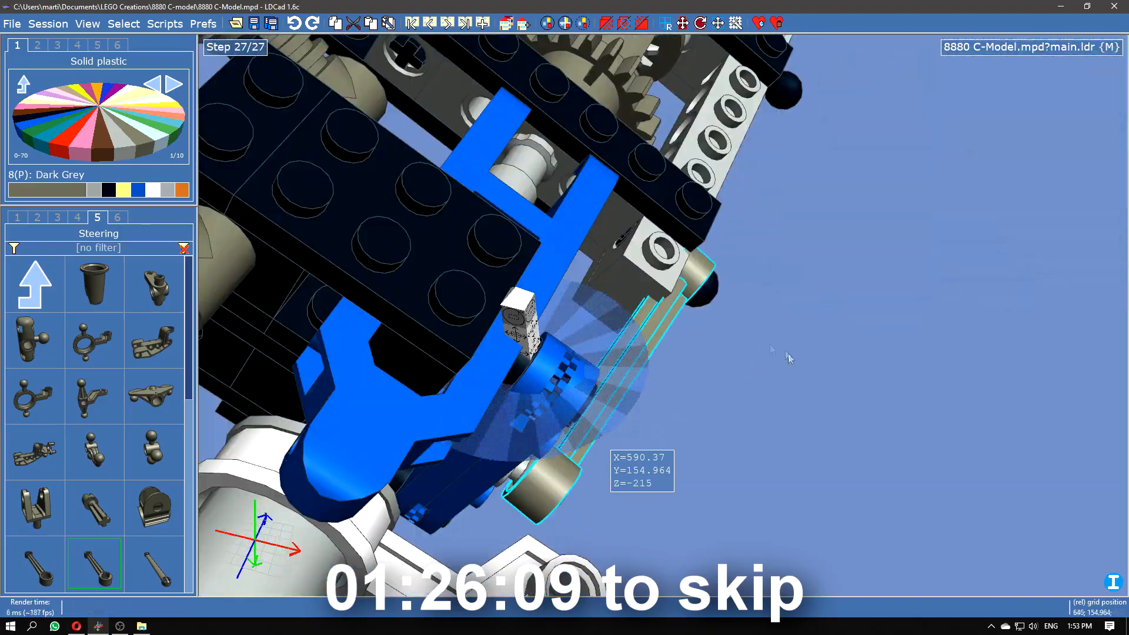
{"action": "left_click_drag", "start_coordinate": [638, 360], "coordinate": [647, 350]}
{"action": "left_click_drag", "start_coordinate": [688, 336], "coordinate": [723, 504]}
{"action": "right_click_drag", "start_coordinate": [724, 504], "coordinate": [675, 396]}
{"action": "key", "text": "ctrl+c"}
{"action": "key", "text": "ctrl+v"}
{"action": "left_click", "coordinate": [687, 321]}
{"action": "left_click_drag", "start_coordinate": [687, 321], "coordinate": [921, 288]}
{"action": "left_click_drag", "start_coordinate": [751, 416], "coordinate": [417, 388]}
{"action": "key", "text": "Delete"}
Step: Copy the placed steering link and turn the copy to connect the black ball with the knuckle's ball on the opposite side
{"action": "left_click", "coordinate": [420, 362]}
{"action": "key", "text": "ctrl+c"}
{"action": "key", "text": "ctrl+v"}
{"action": "right_click", "coordinate": [685, 406]}
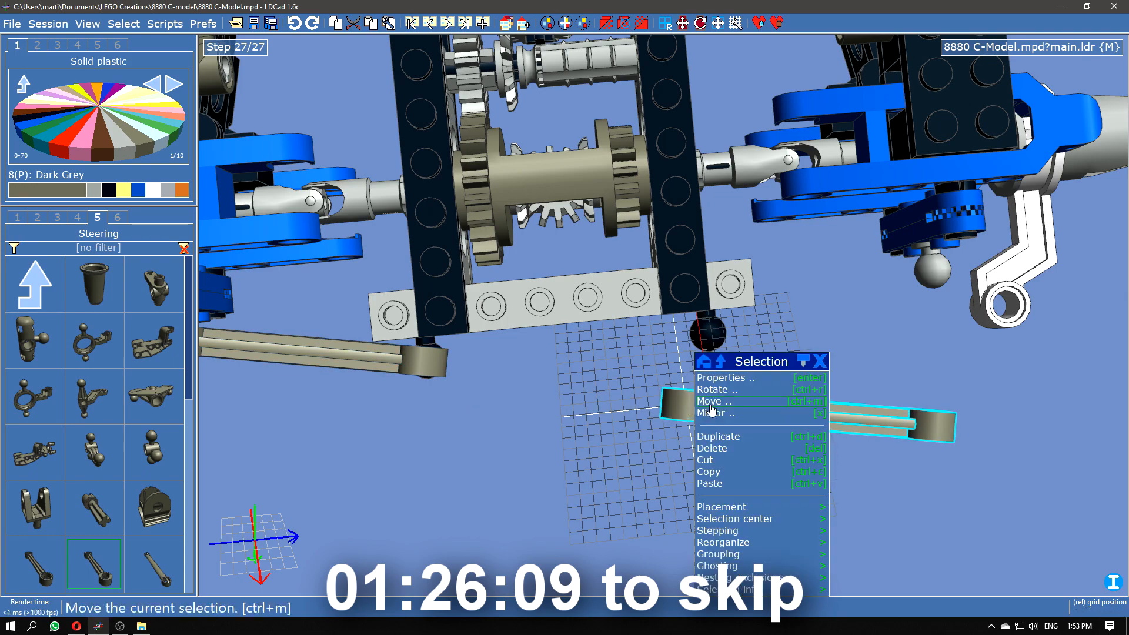
{"action": "left_click", "coordinate": [701, 412]}
{"action": "left_click", "coordinate": [537, 374]}
{"action": "right_click_drag", "start_coordinate": [537, 378], "coordinate": [619, 428]}
{"action": "left_click_drag", "start_coordinate": [640, 407], "coordinate": [812, 417]}
{"action": "left_click_drag", "start_coordinate": [686, 395], "coordinate": [928, 283]}
{"action": "key", "text": "ctrl+Right"}
{"action": "key", "text": "ctrl+Right"}
{"action": "left_click_drag", "start_coordinate": [751, 423], "coordinate": [591, 134]}
{"action": "scroll", "coordinate": [776, 350], "scroll_direction": "down", "scroll_amount": 5}
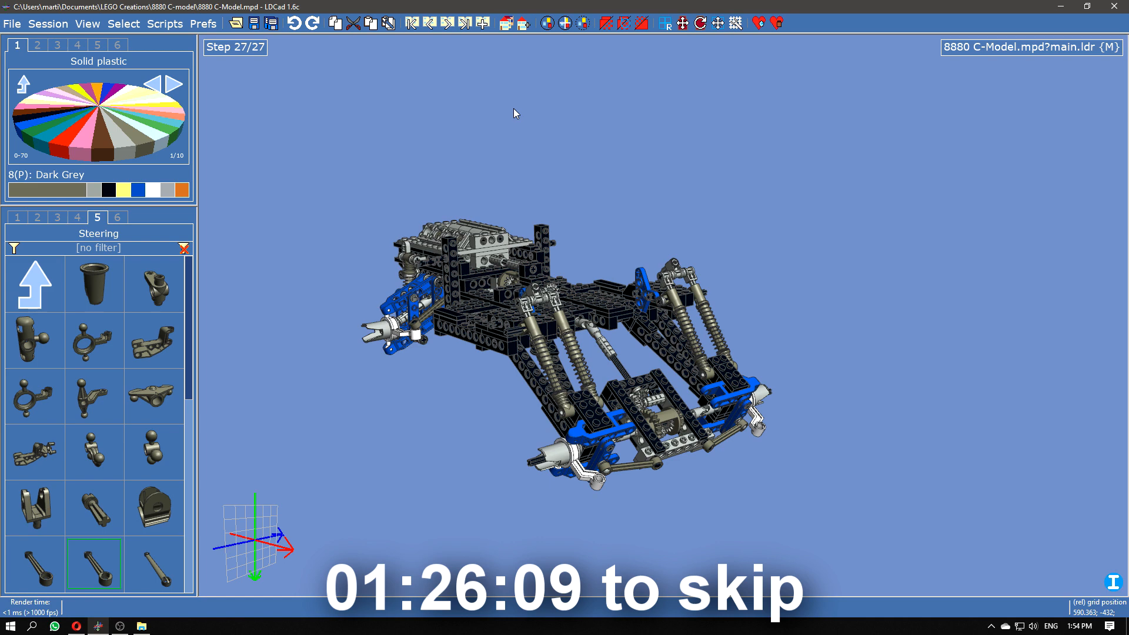
Step: Create a submodel named Seat and place a light grey 4x6 plate at X=0, Y=0, Z=0
{"action": "left_click", "coordinate": [523, 24]}
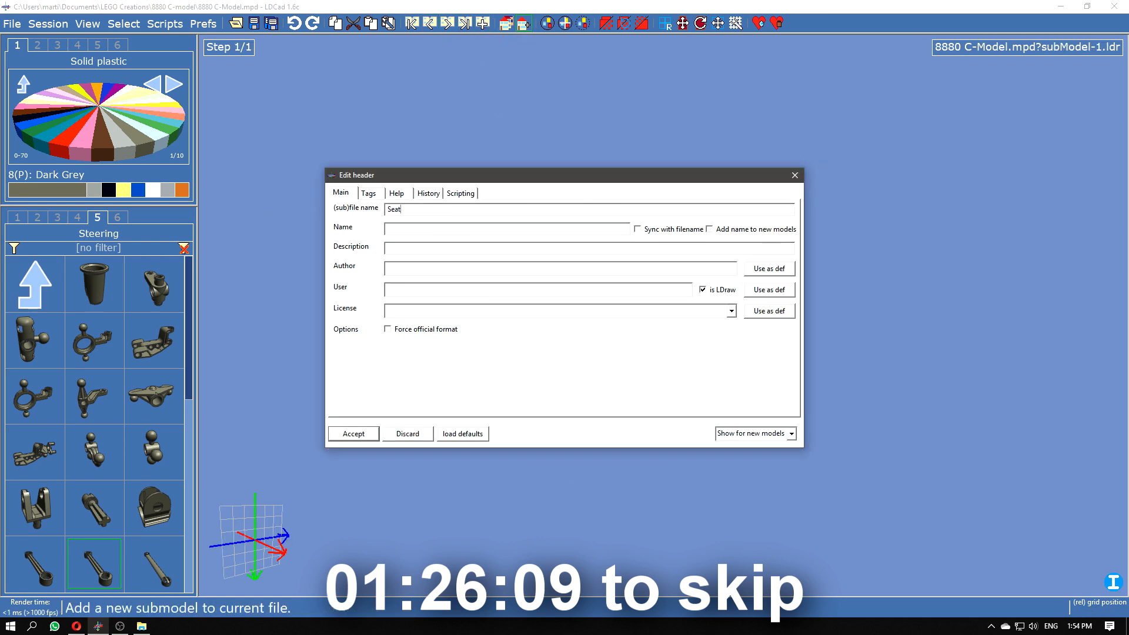
{"action": "key", "text": "Return"}
{"action": "left_click", "coordinate": [17, 217]}
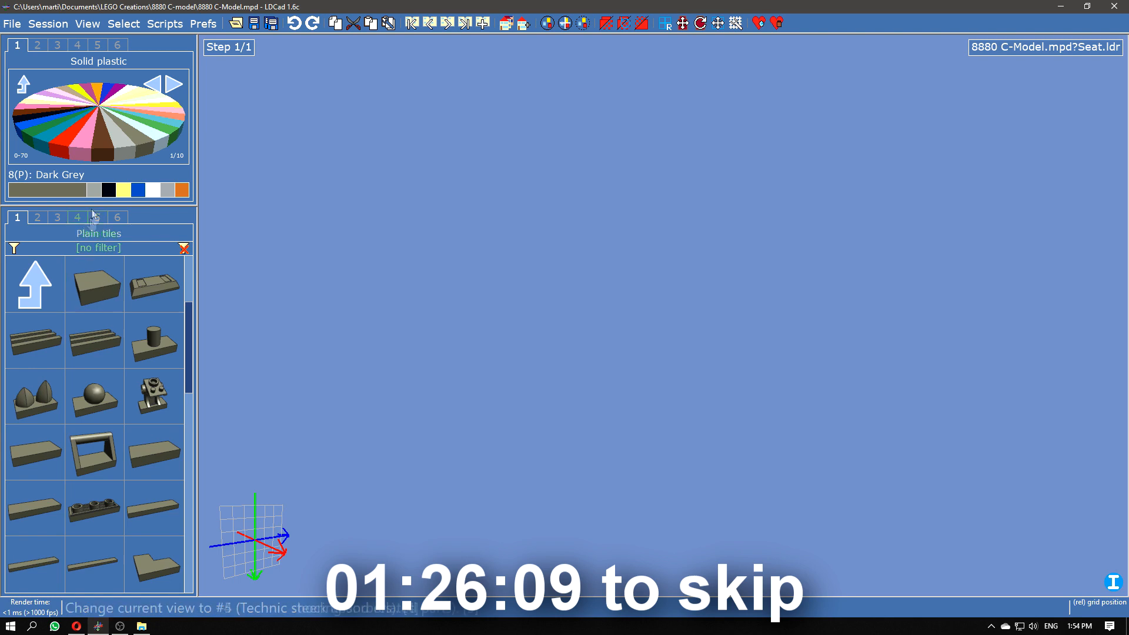
{"action": "left_click", "coordinate": [36, 284]}
{"action": "left_click", "coordinate": [94, 284]}
{"action": "left_click", "coordinate": [94, 190]}
{"action": "scroll", "coordinate": [122, 397], "scroll_direction": "down", "scroll_amount": 15}
{"action": "scroll", "coordinate": [87, 409], "scroll_direction": "down", "scroll_amount": 3}
{"action": "left_click_drag", "start_coordinate": [93, 397], "coordinate": [663, 320]}
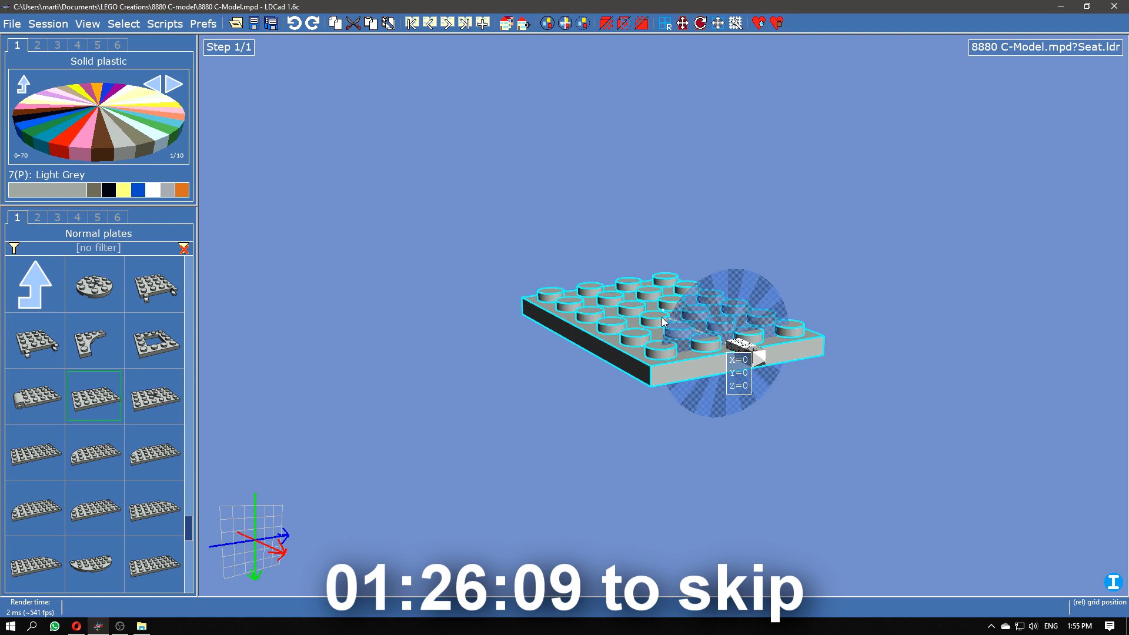
{"action": "left_click_drag", "start_coordinate": [617, 417], "coordinate": [647, 494]}
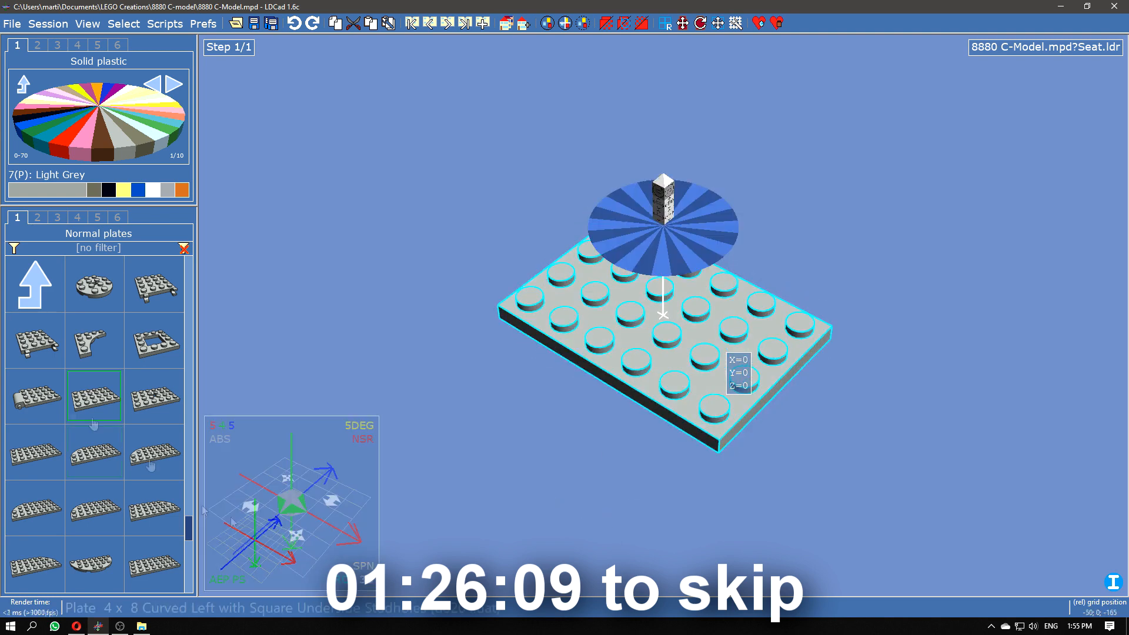
Step: Place white 1x6, 2x6 and 1x2 plates on the light grey plate, with the 2x6 at X=-20, Y=-8, Z=-20
{"action": "left_click", "coordinate": [153, 189]}
{"action": "scroll", "coordinate": [132, 419], "scroll_direction": "up", "scroll_amount": 12}
{"action": "left_click_drag", "start_coordinate": [153, 340], "coordinate": [697, 335]}
{"action": "scroll", "coordinate": [52, 538], "scroll_direction": "down", "scroll_amount": 5}
{"action": "left_click_drag", "start_coordinate": [37, 562], "coordinate": [605, 348]}
{"action": "scroll", "coordinate": [123, 400], "scroll_direction": "up", "scroll_amount": 12}
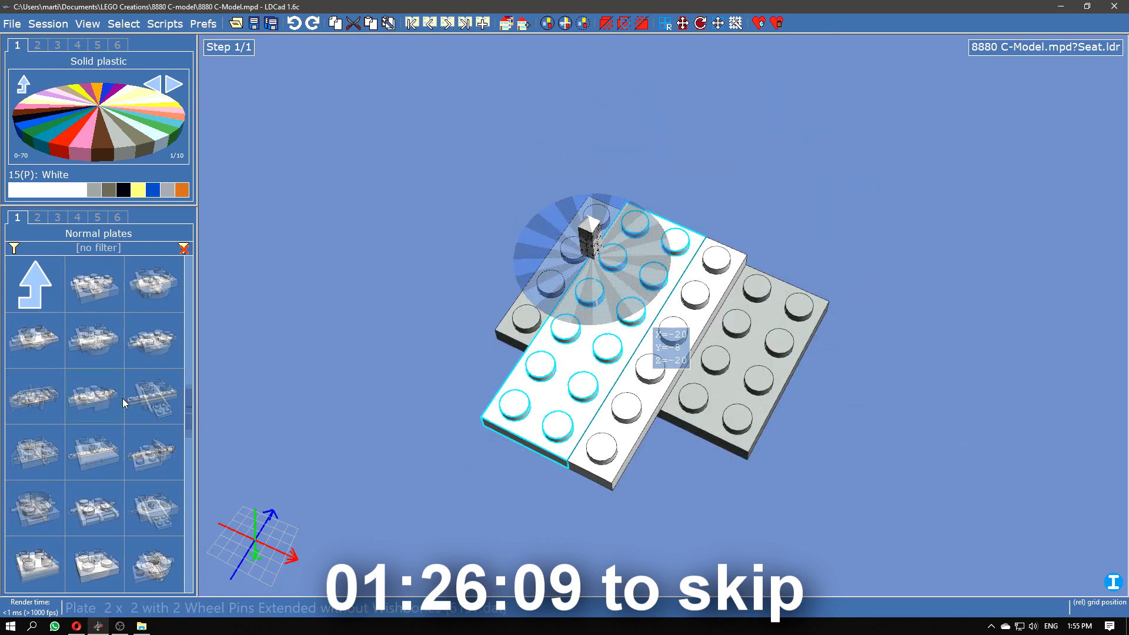
{"action": "scroll", "coordinate": [122, 397], "scroll_direction": "up", "scroll_amount": 10}
{"action": "scroll", "coordinate": [122, 398], "scroll_direction": "down", "scroll_amount": 4}
{"action": "left_click_drag", "start_coordinate": [35, 507], "coordinate": [586, 224]}
{"action": "right_click_drag", "start_coordinate": [584, 345], "coordinate": [446, 304]}
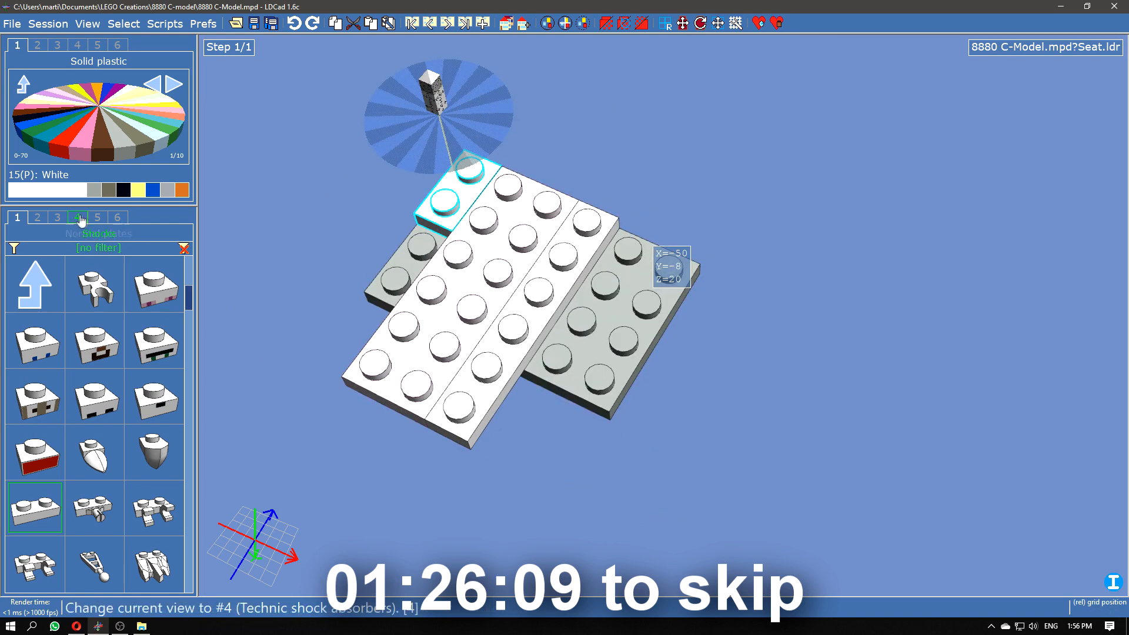
Step: Place a black 2x4 Technic plate with holes beside the white 1x6 plate and add a second building step
{"action": "left_click", "coordinate": [41, 218]}
{"action": "left_click", "coordinate": [57, 217]}
{"action": "left_click", "coordinate": [35, 285]}
{"action": "left_click", "coordinate": [35, 285]}
{"action": "left_click", "coordinate": [96, 395]}
{"action": "left_click_drag", "start_coordinate": [36, 396], "coordinate": [594, 350]}
{"action": "left_click", "coordinate": [484, 23]}
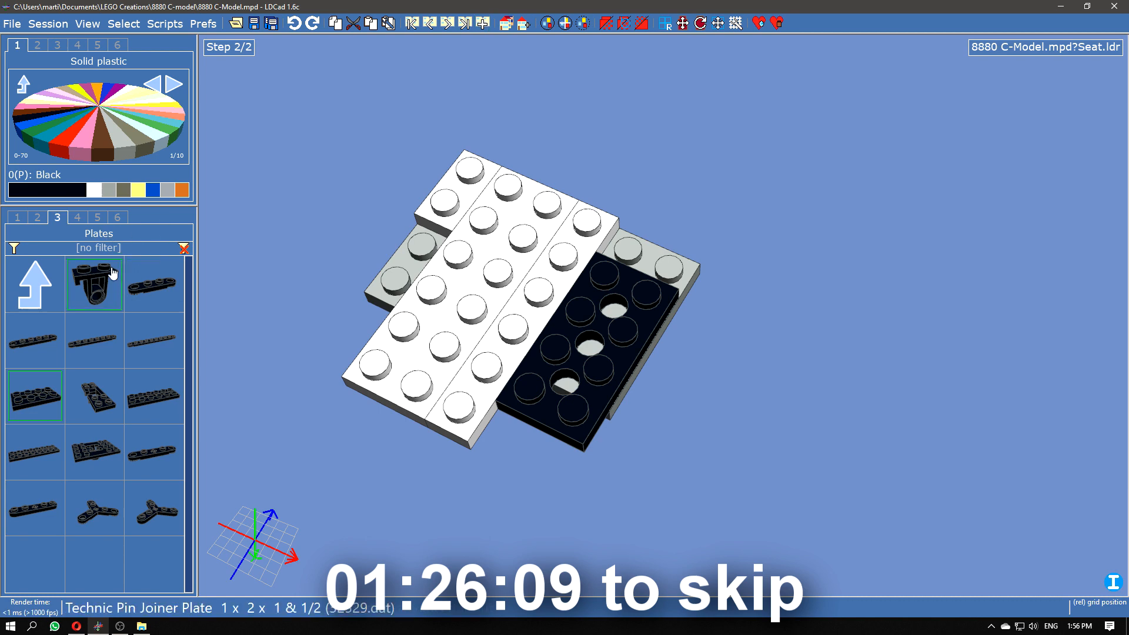
Step: Add white Technic bricks including a sloped one along one seat side and a 1x4 brick opposite at X=-20, Y=-32, Z=-70
{"action": "left_click", "coordinate": [41, 285]}
{"action": "left_click", "coordinate": [52, 342]}
{"action": "left_click", "coordinate": [94, 189]}
{"action": "left_click_drag", "start_coordinate": [155, 452], "coordinate": [612, 197]}
{"action": "left_click_drag", "start_coordinate": [168, 343], "coordinate": [482, 165]}
{"action": "left_click_drag", "start_coordinate": [35, 452], "coordinate": [390, 364]}
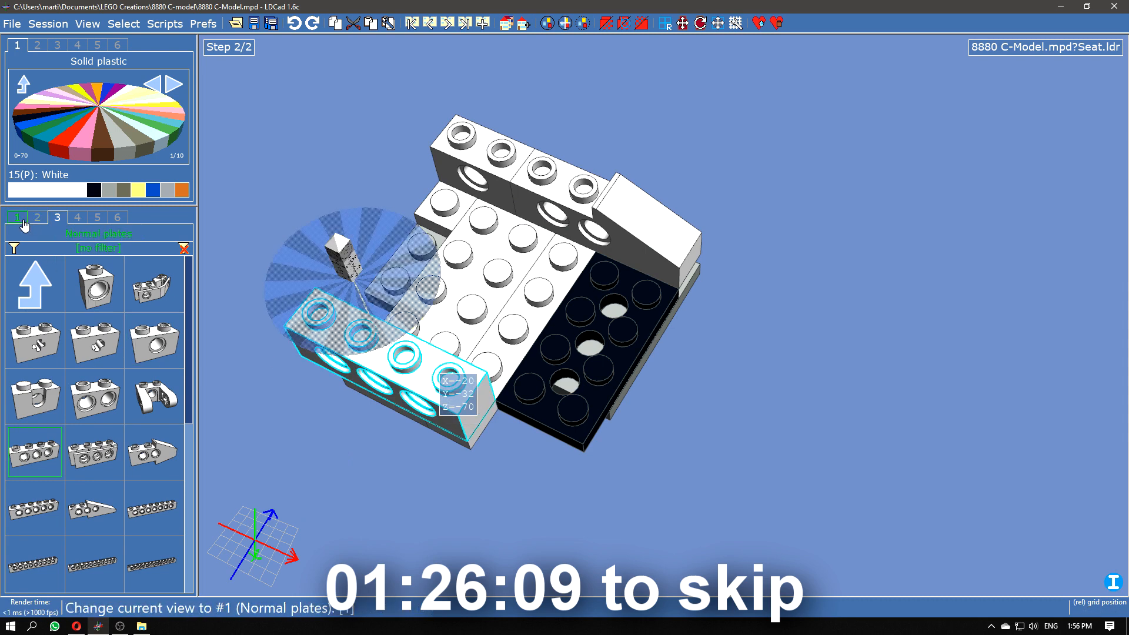
Step: Place a white 1x2 plate beneath the overhanging end of the 1x4 Technic brick and add a third building step
{"action": "left_click", "coordinate": [26, 219]}
{"action": "left_click_drag", "start_coordinate": [35, 452], "coordinate": [269, 357]}
{"action": "left_click_drag", "start_coordinate": [377, 471], "coordinate": [470, 194]}
{"action": "left_click", "coordinate": [429, 23]}
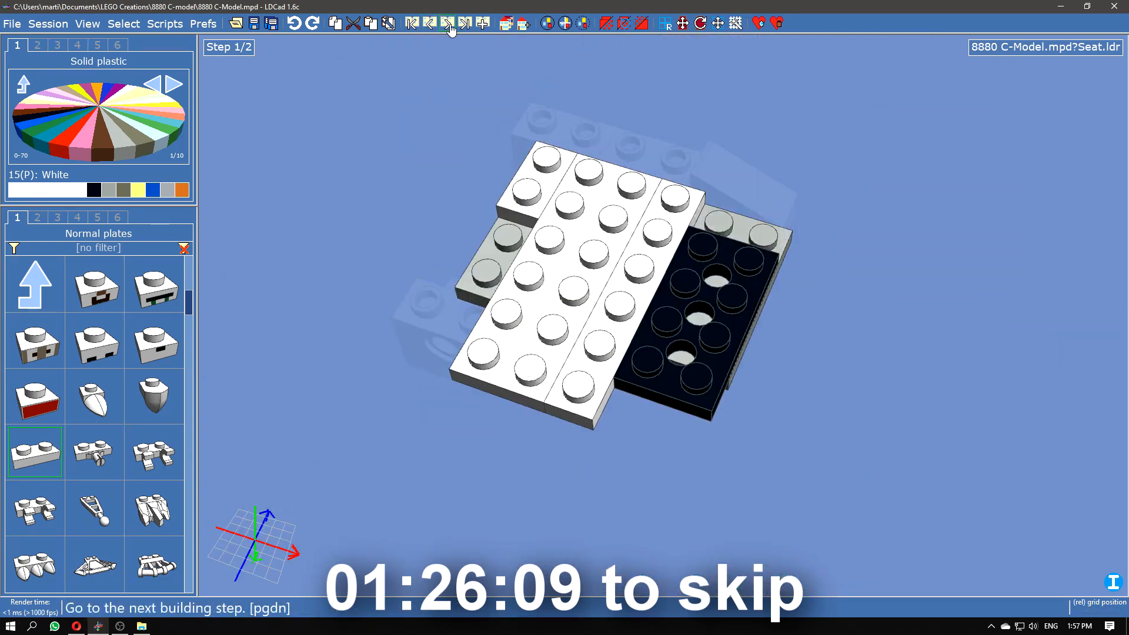
{"action": "left_click", "coordinate": [447, 23]}
{"action": "left_click", "coordinate": [483, 23]}
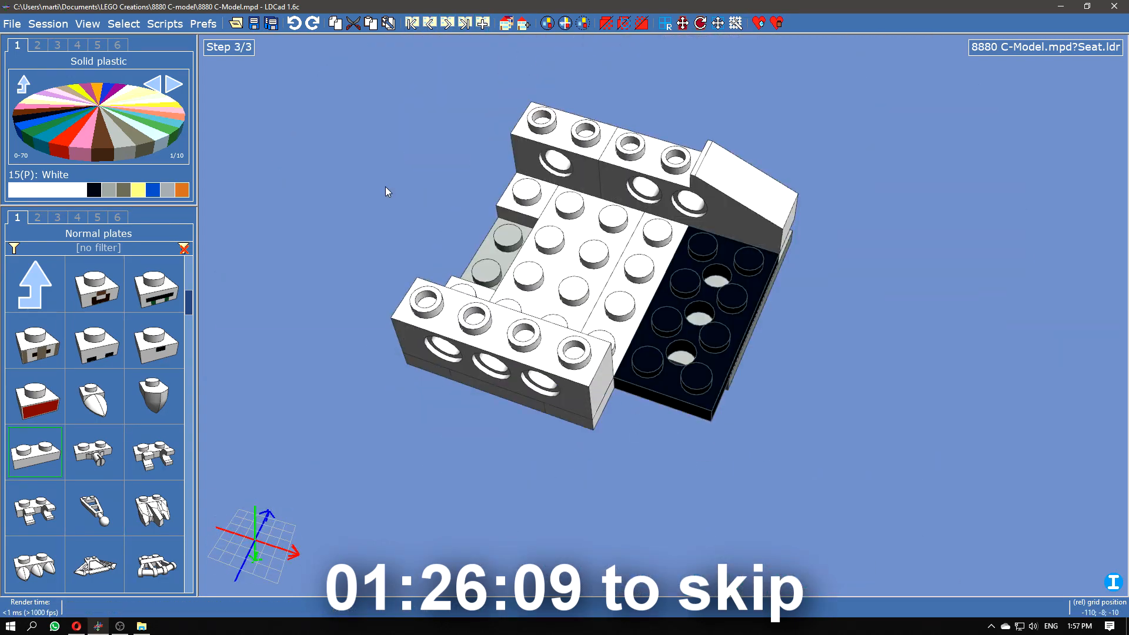
Step: Add white 1x3 plates along the inside of both seat walls and white 1x4 plates on top of the walls
{"action": "scroll", "coordinate": [132, 414], "scroll_direction": "down", "scroll_amount": 5}
{"action": "left_click_drag", "start_coordinate": [154, 451], "coordinate": [569, 194]}
{"action": "left_click_drag", "start_coordinate": [570, 194], "coordinate": [507, 294], "text": "ctrl"}
{"action": "left_click_drag", "start_coordinate": [153, 564], "coordinate": [607, 131]}
{"action": "left_click_drag", "start_coordinate": [607, 131], "coordinate": [497, 312], "text": "ctrl"}
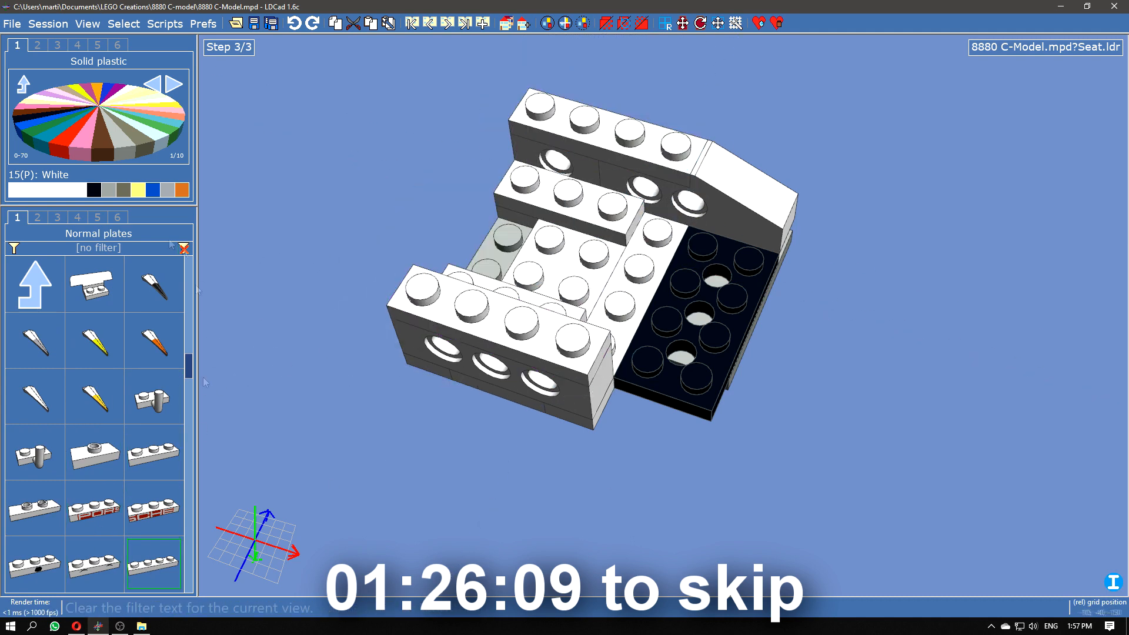
Step: Rotate a white 3x4 Slope 33 brick and place it over the black Technic plate at X=70, Y=-32, Z=-20
{"action": "left_click", "coordinate": [35, 284]}
{"action": "left_click", "coordinate": [35, 284]}
{"action": "left_click", "coordinate": [96, 344]}
{"action": "left_click", "coordinate": [154, 344]}
{"action": "scroll", "coordinate": [121, 491], "scroll_direction": "down", "scroll_amount": 15}
{"action": "scroll", "coordinate": [121, 491], "scroll_direction": "up", "scroll_amount": 1}
{"action": "left_click_drag", "start_coordinate": [165, 322], "coordinate": [803, 290]}
{"action": "key", "text": "ctrl+Right"}
{"action": "key", "text": "ctrl+Down"}
{"action": "key", "text": "ctrl+Down"}
{"action": "key", "text": "ctrl+Right"}
{"action": "key", "text": "ctrl+Right"}
{"action": "key", "text": "ctrl+Down"}
{"action": "key", "text": "ctrl+Down"}
{"action": "left_click_drag", "start_coordinate": [815, 415], "coordinate": [848, 413]}
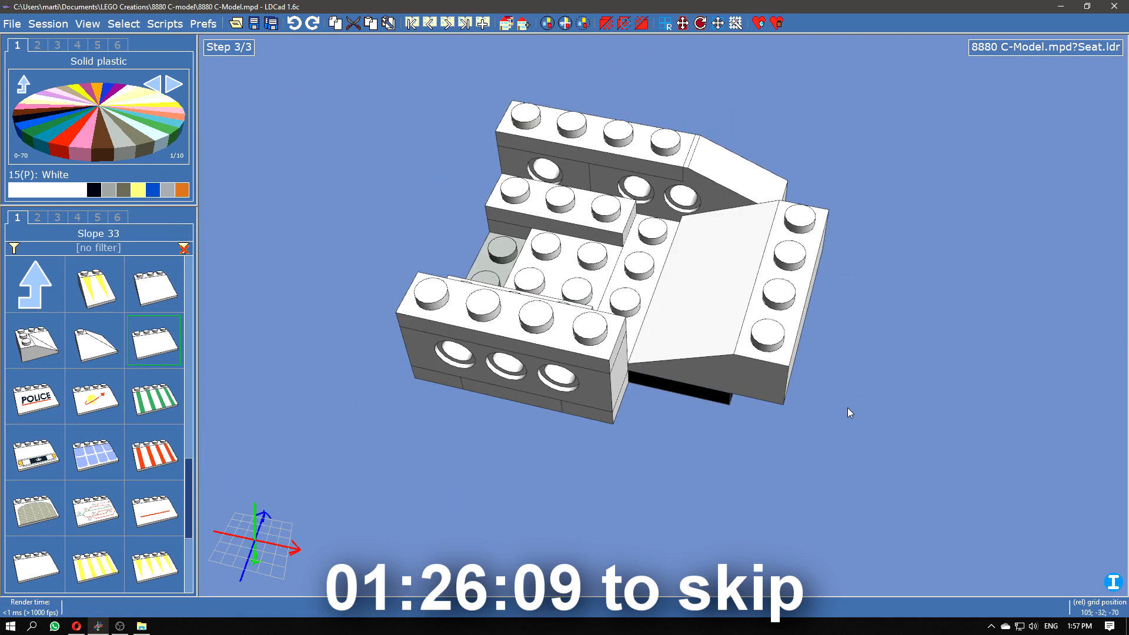
{"action": "right_click_drag", "start_coordinate": [850, 413], "coordinate": [380, 189]}
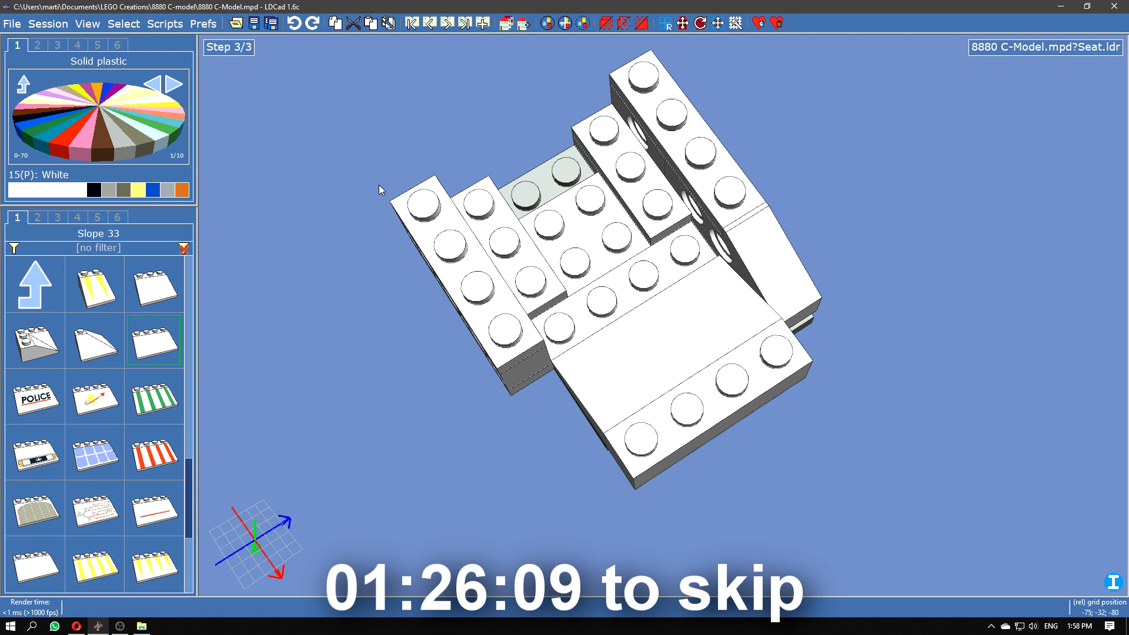
Step: Move the white slope brick into a new fourth building step and go back to step 3
{"action": "left_click", "coordinate": [679, 337]}
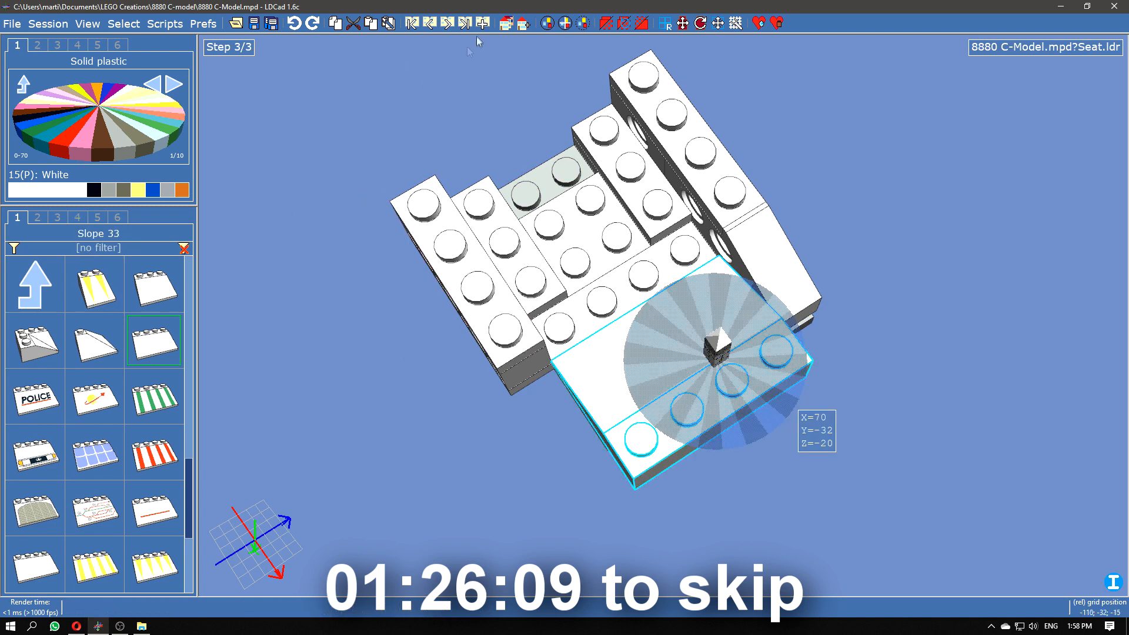
{"action": "key", "text": "ctrl+Insert"}
{"action": "right_click", "coordinate": [702, 357]}
{"action": "left_click", "coordinate": [672, 531]}
{"action": "key", "text": "Delete"}
{"action": "left_click_drag", "start_coordinate": [633, 468], "coordinate": [552, 447]}
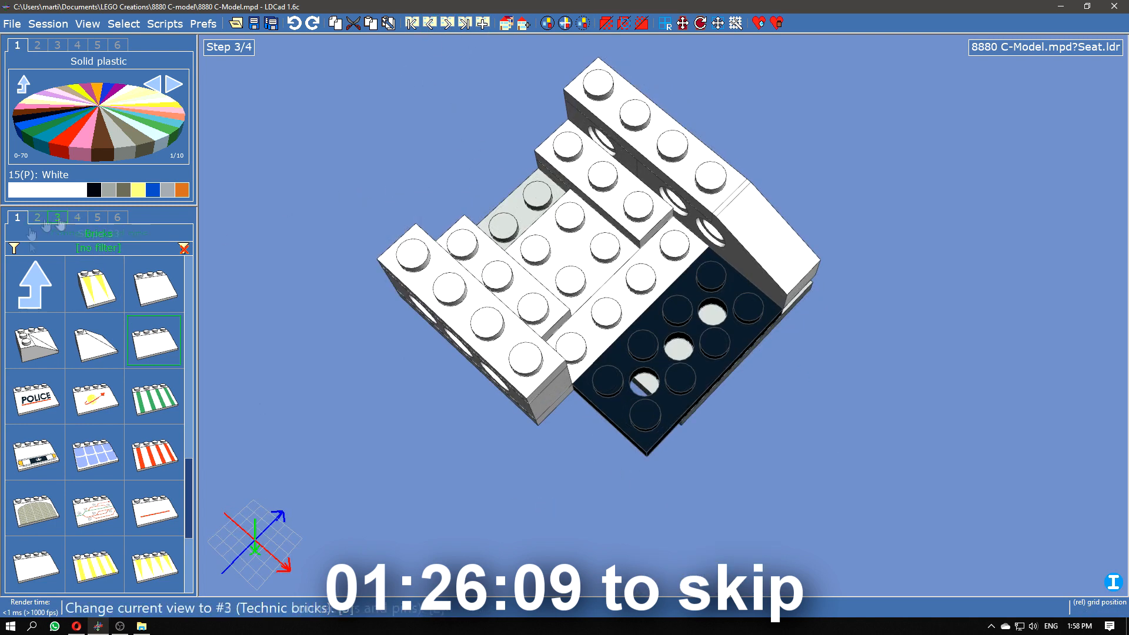
Step: Place two white 1x2 hinge plates side by side between the inner 1x3 plates, one at X=-20, Y=-16, Z=-10, and advance to step 4
{"action": "left_click", "coordinate": [34, 285]}
{"action": "left_click", "coordinate": [35, 285]}
{"action": "left_click", "coordinate": [73, 406]}
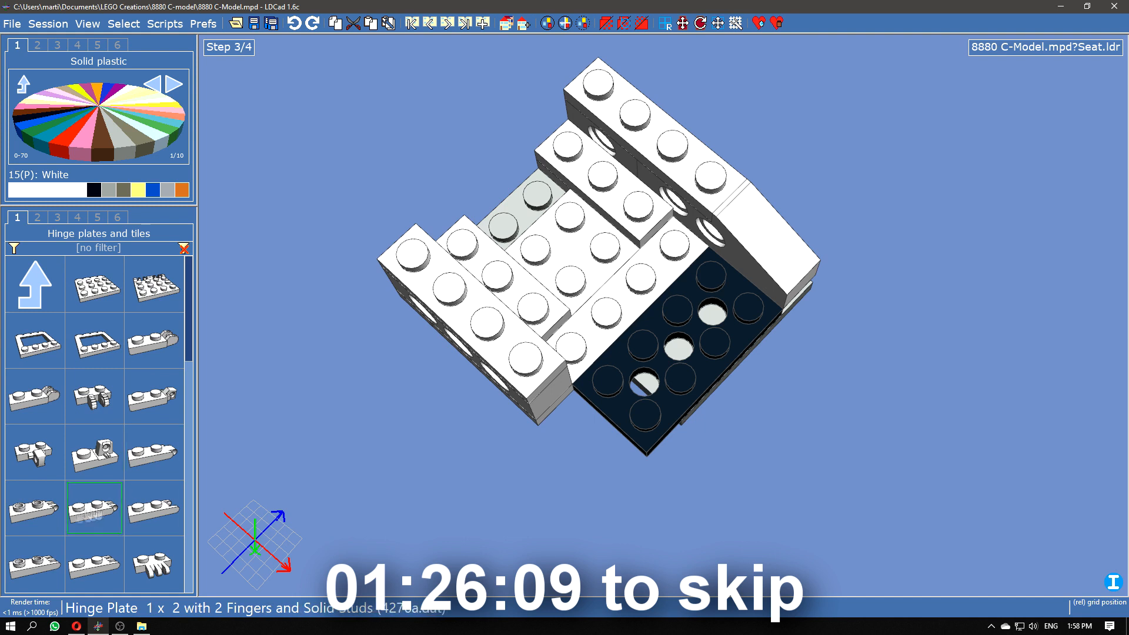
{"action": "key", "text": "alt+Tab"}
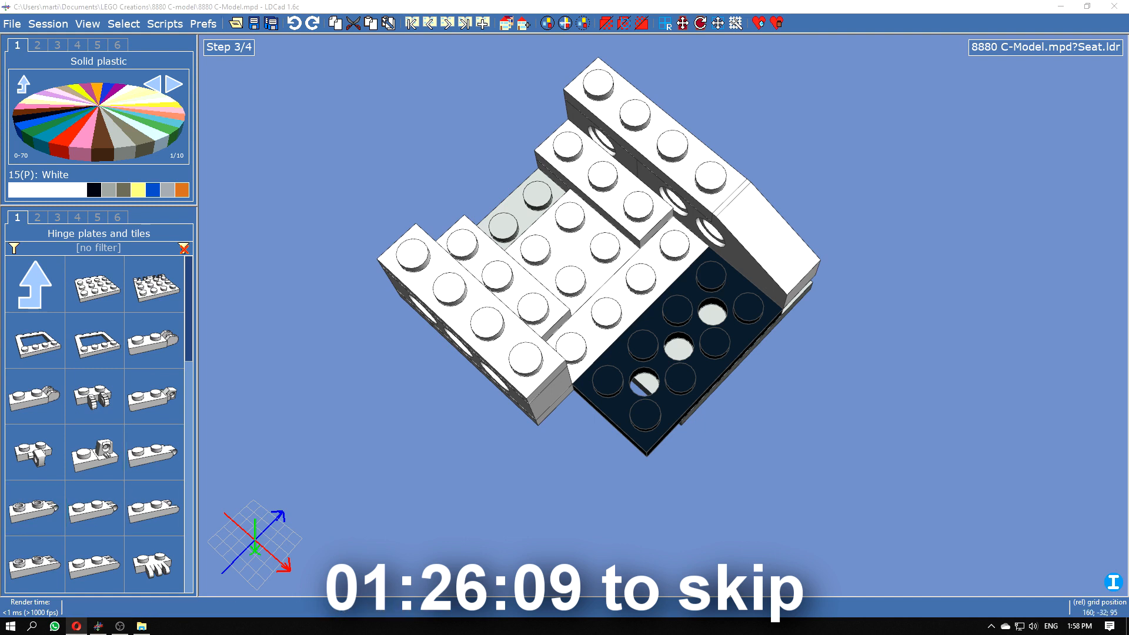
{"action": "key", "text": "alt+Tab"}
{"action": "left_click", "coordinate": [34, 508]}
{"action": "key", "text": "ctrl+Left"}
{"action": "key", "text": "ctrl+Left"}
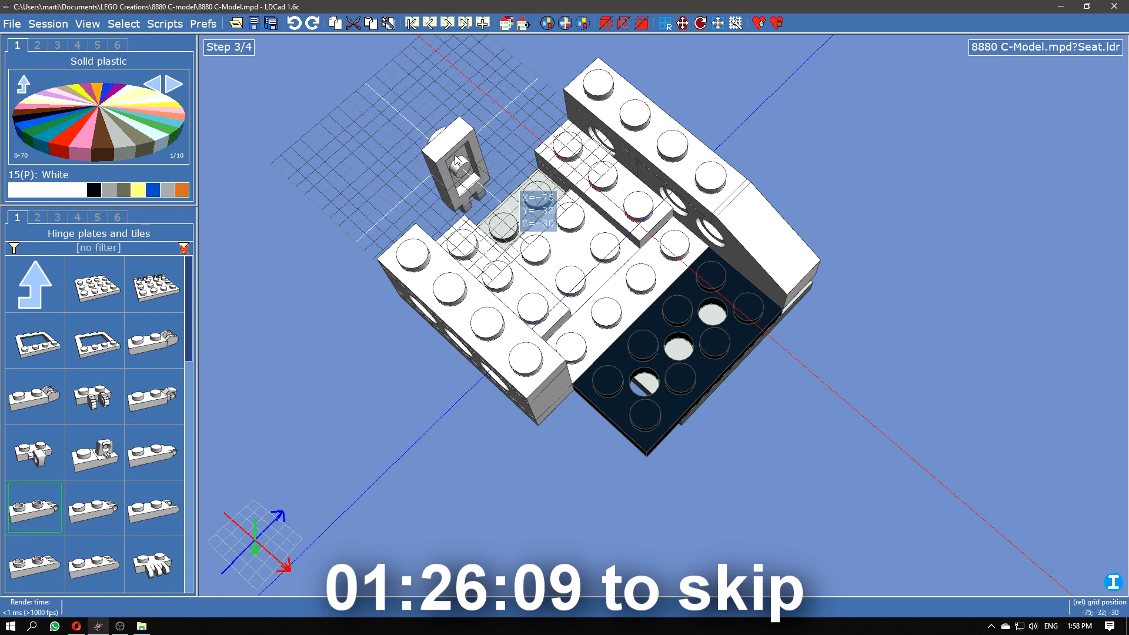
{"action": "left_click", "coordinate": [552, 257]}
{"action": "left_click", "coordinate": [35, 509]}
{"action": "left_click", "coordinate": [587, 224]}
{"action": "left_click", "coordinate": [447, 24]}
Step: Rotate a light grey 1x4 tile and lay it across the hinge plates at X=-30, Y=-24, Z=-20
{"action": "left_click", "coordinate": [35, 285]}
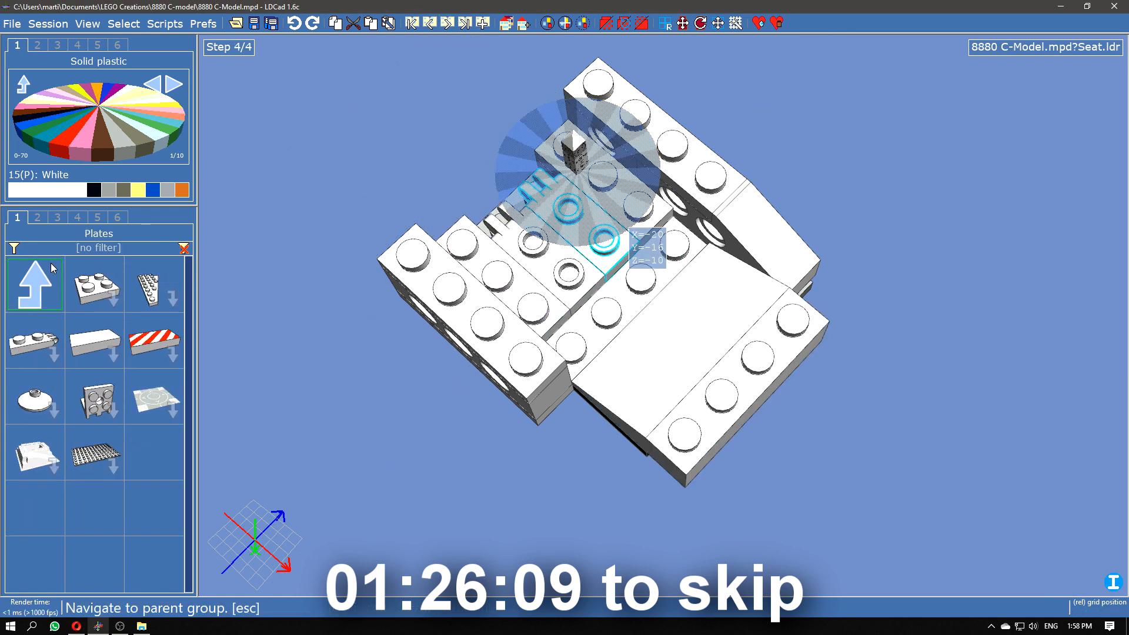
{"action": "left_click", "coordinate": [95, 341]}
{"action": "left_click", "coordinate": [112, 192]}
{"action": "scroll", "coordinate": [97, 500], "scroll_direction": "down", "scroll_amount": 3}
{"action": "left_click", "coordinate": [145, 518]}
{"action": "left_click", "coordinate": [471, 174]}
{"action": "right_click_drag", "start_coordinate": [471, 174], "coordinate": [504, 156]}
{"action": "left_click_drag", "start_coordinate": [505, 156], "coordinate": [524, 127]}
{"action": "key", "text": "ctrl+Left"}
{"action": "left_click", "coordinate": [590, 165]}
{"action": "right_click_drag", "start_coordinate": [589, 166], "coordinate": [588, 106]}
{"action": "left_click", "coordinate": [35, 340]}
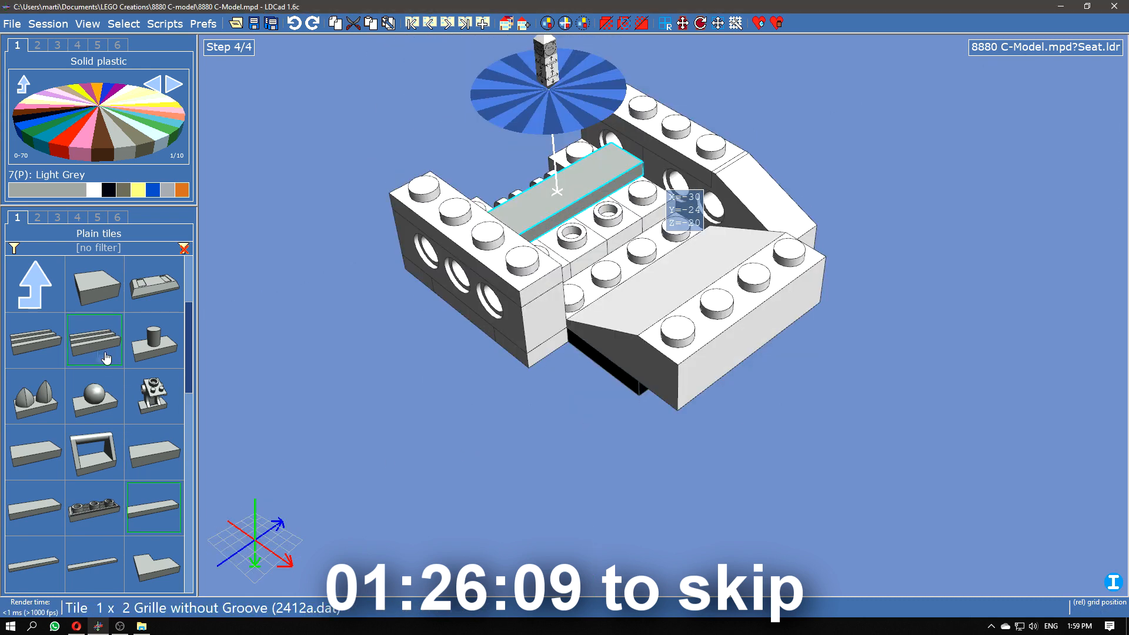
Step: Lay two light grey 1x2 grille tiles beside the 1x4 tile on the hinge plates and append a fifth building step
{"action": "left_click", "coordinate": [624, 184]}
{"action": "left_click", "coordinate": [571, 235]}
{"action": "right_click_drag", "start_coordinate": [853, 263], "coordinate": [896, 368]}
{"action": "scroll", "coordinate": [896, 368], "scroll_direction": "down", "scroll_amount": 3}
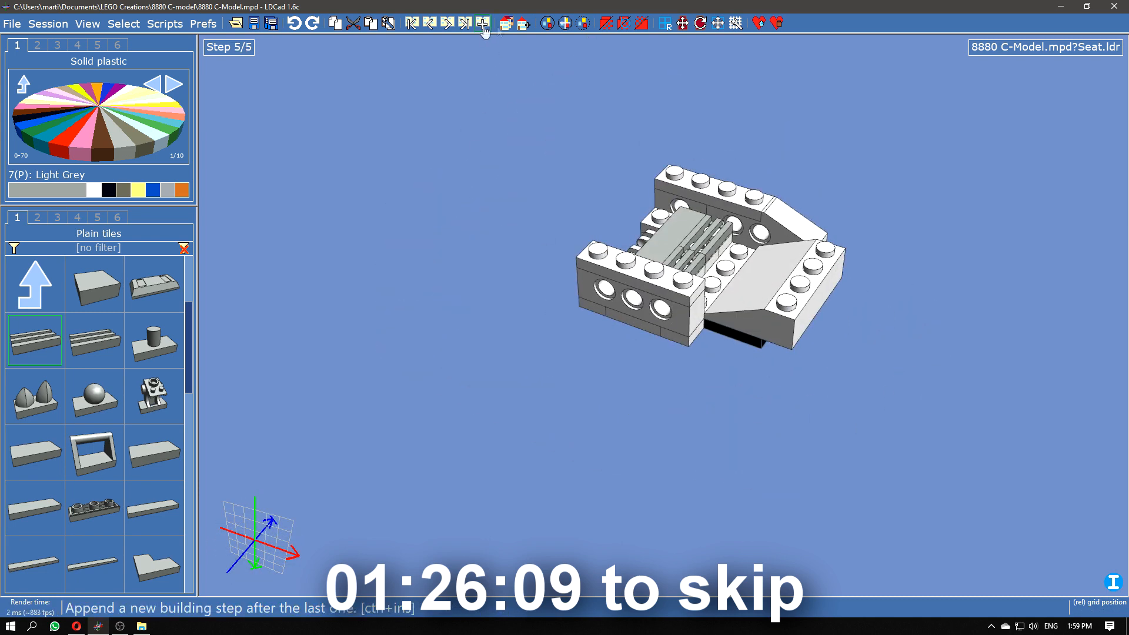
Step: Add a submodel named Cussion and place a light grey 2x8 plate at X=0, Y=0, Z=0
{"action": "left_click", "coordinate": [523, 24]}
{"action": "type", "text": "Cussion"}
{"action": "key", "text": "Return"}
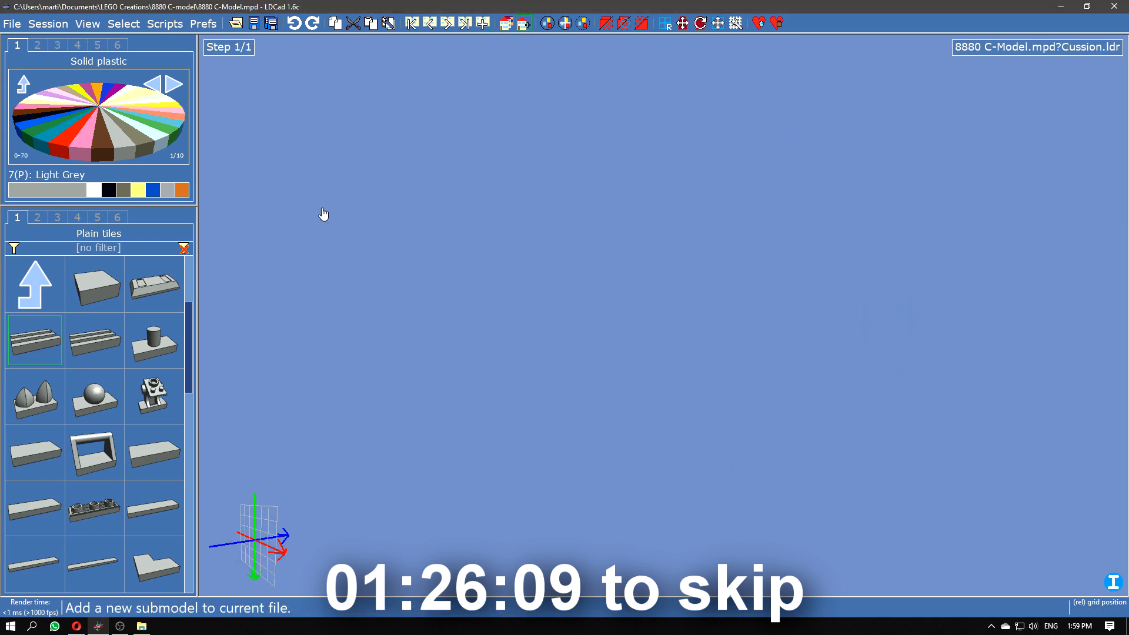
{"action": "left_click", "coordinate": [57, 217]}
{"action": "left_click_drag", "start_coordinate": [35, 452], "coordinate": [663, 323]}
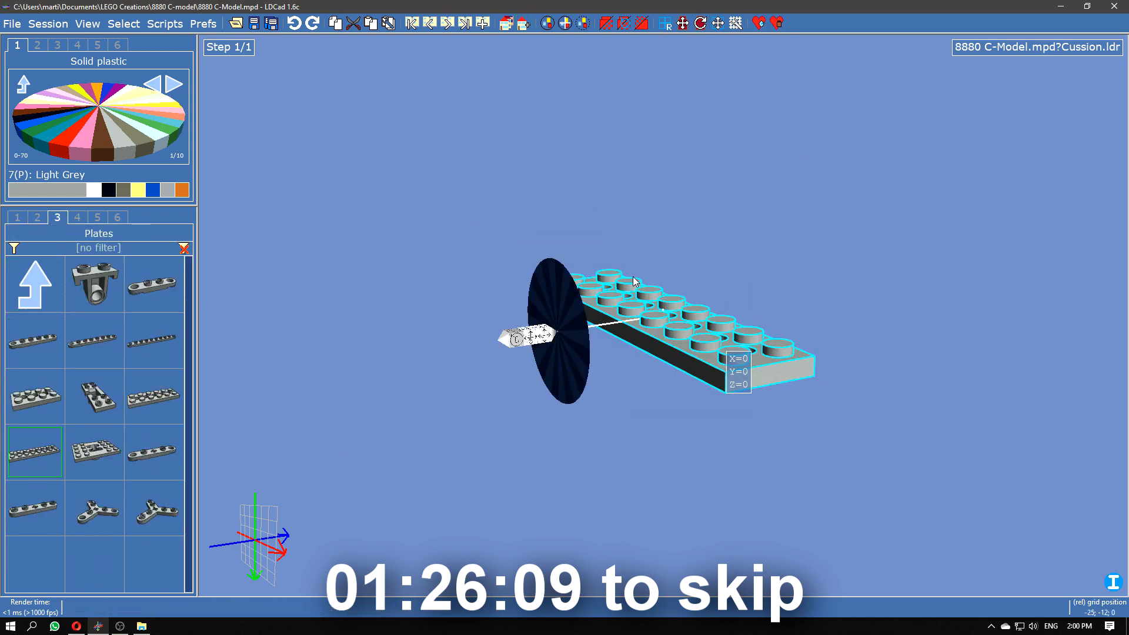
Step: Place a white 2x2 plate and a white 4x4 plate next to each other on the grey 2x8 plate
{"action": "left_click", "coordinate": [13, 217]}
{"action": "left_click", "coordinate": [35, 284]}
{"action": "left_click", "coordinate": [94, 284]}
{"action": "left_click", "coordinate": [93, 189]}
{"action": "scroll", "coordinate": [122, 365], "scroll_direction": "down", "scroll_amount": 10}
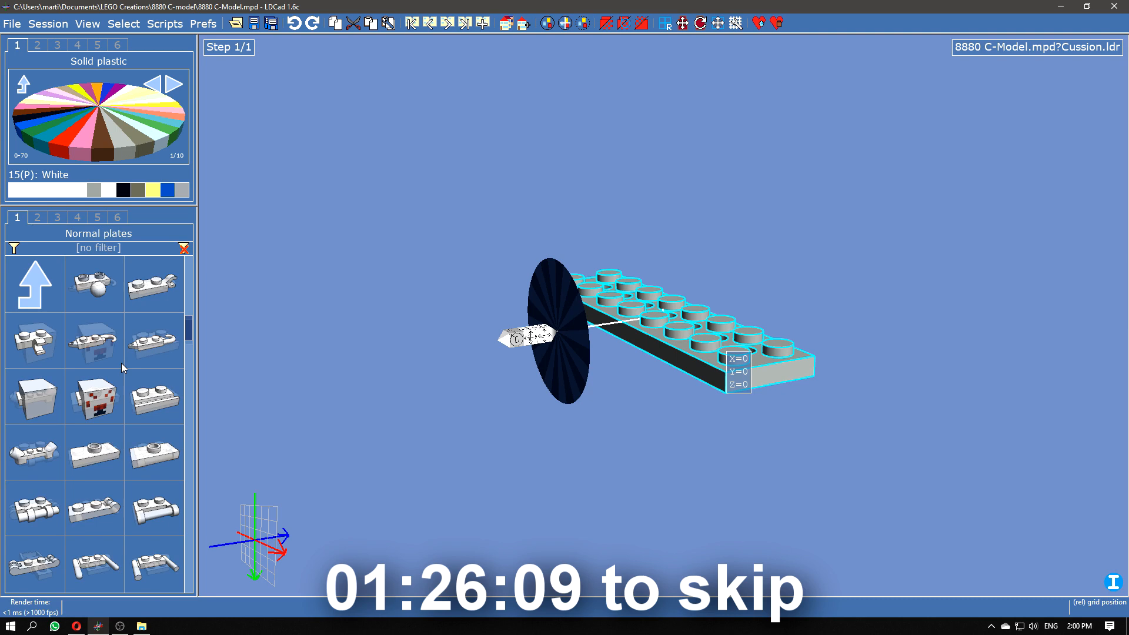
{"action": "scroll", "coordinate": [121, 364], "scroll_direction": "down", "scroll_amount": 4}
{"action": "left_click_drag", "start_coordinate": [35, 396], "coordinate": [686, 318]}
{"action": "scroll", "coordinate": [100, 484], "scroll_direction": "down", "scroll_amount": 20}
{"action": "left_click_drag", "start_coordinate": [406, 429], "coordinate": [439, 456]}
{"action": "left_click_drag", "start_coordinate": [35, 510], "coordinate": [611, 273]}
Step: Place two white 1x2 three-finger hinge plates side by side on the free end of the 2x8 plate
{"action": "left_click", "coordinate": [34, 284]}
{"action": "left_click", "coordinate": [55, 474]}
{"action": "left_click_drag", "start_coordinate": [35, 565], "coordinate": [747, 388]}
{"action": "left_click", "coordinate": [657, 433]}
Step: Place a white 4x6 plate over the first layer at X=20, Y=-16, Z=0 in building step 2
{"action": "left_click", "coordinate": [35, 284]}
{"action": "left_click", "coordinate": [95, 284]}
{"action": "scroll", "coordinate": [122, 486], "scroll_direction": "down", "scroll_amount": 10}
{"action": "scroll", "coordinate": [122, 486], "scroll_direction": "down", "scroll_amount": 5}
{"action": "left_click_drag", "start_coordinate": [94, 507], "coordinate": [759, 327]}
{"action": "right_click_drag", "start_coordinate": [759, 326], "coordinate": [669, 503]}
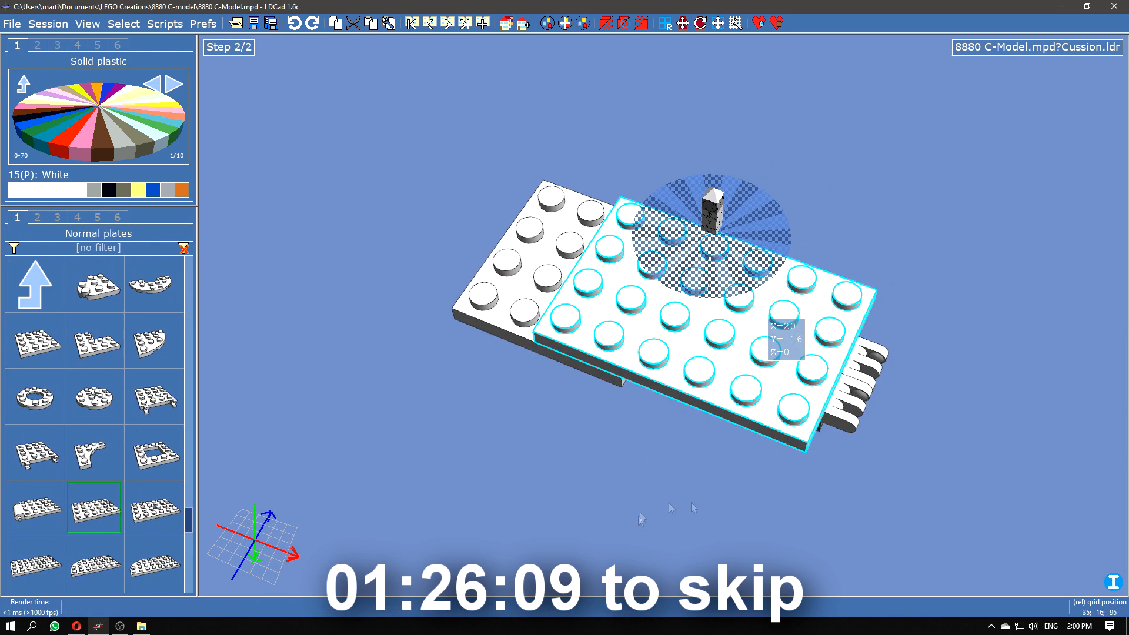
Step: Place a light grey 2x2 double Slope 45 brick on the exposed studs of the 4x4 plate at X=-60, Y=-32, Z=0
{"action": "left_click", "coordinate": [97, 217]}
{"action": "left_click", "coordinate": [36, 285]}
{"action": "left_click", "coordinate": [37, 285]}
{"action": "left_click", "coordinate": [52, 394]}
{"action": "left_click", "coordinate": [95, 191]}
{"action": "left_click", "coordinate": [94, 284]}
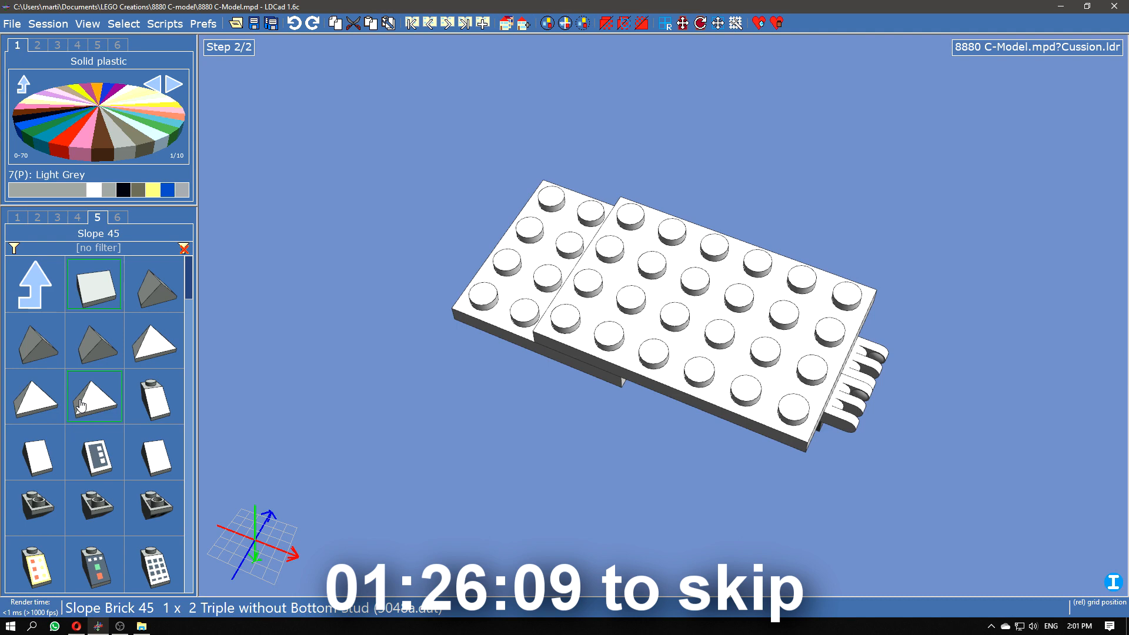
{"action": "key", "text": "alt+Tab"}
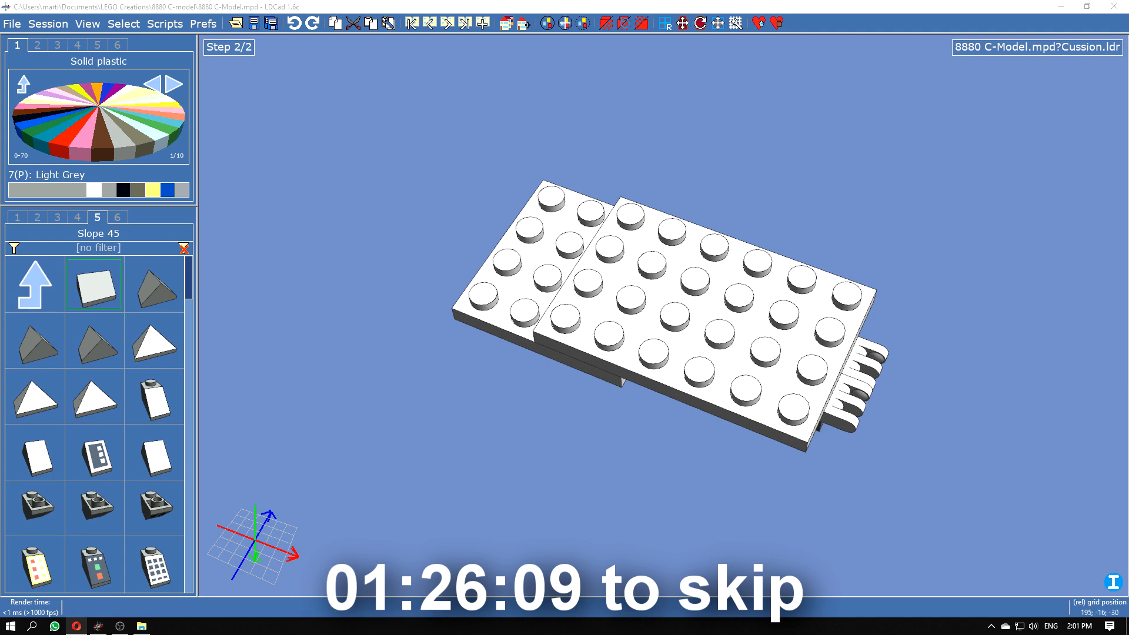
{"action": "key", "text": "alt+Tab"}
{"action": "scroll", "coordinate": [131, 372], "scroll_direction": "down", "scroll_amount": 10}
{"action": "scroll", "coordinate": [132, 372], "scroll_direction": "up", "scroll_amount": 8}
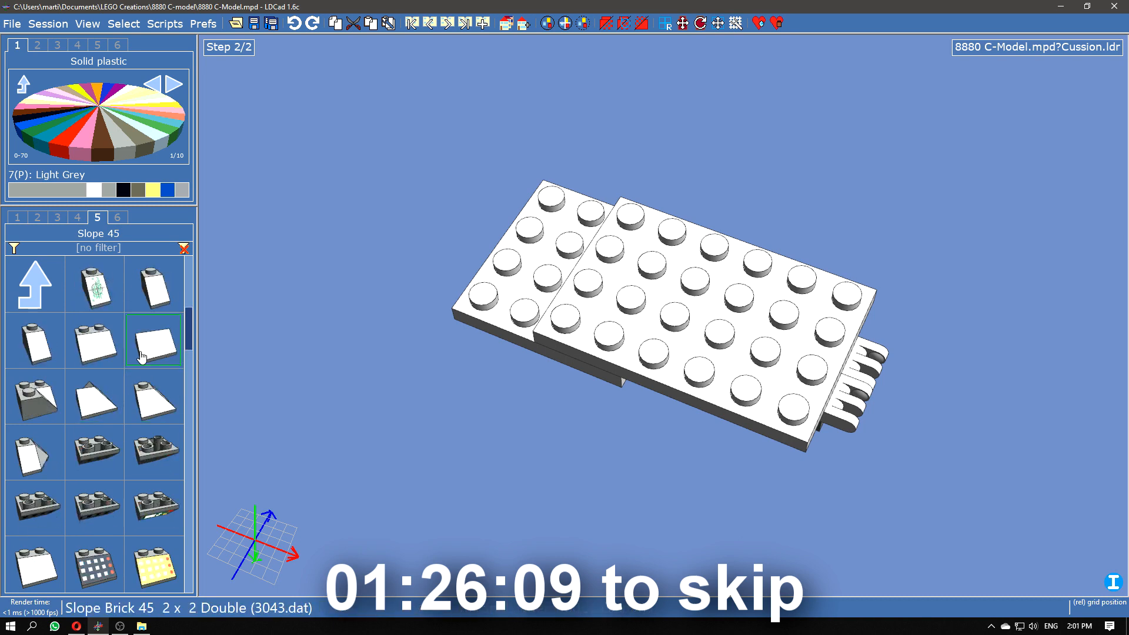
{"action": "left_click_drag", "start_coordinate": [141, 357], "coordinate": [540, 207]}
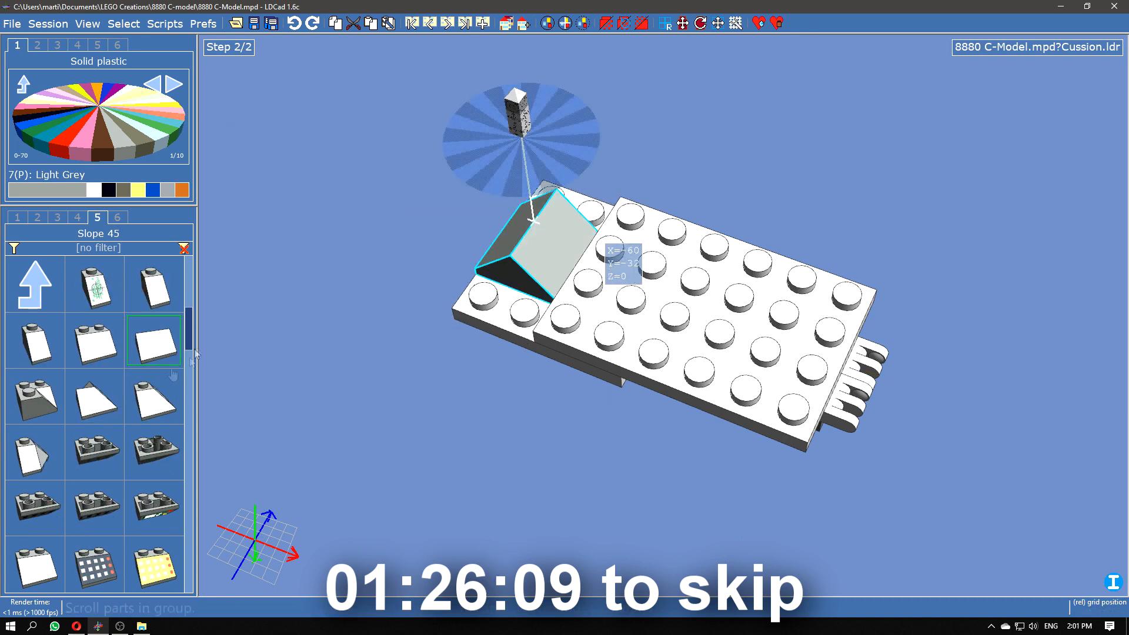
Step: Place three light grey variants of the 1x2 triple Slope 45 brick beside the model and compare their undersides
{"action": "scroll", "coordinate": [129, 386], "scroll_direction": "up", "scroll_amount": 3}
{"action": "left_click_drag", "start_coordinate": [55, 406], "coordinate": [378, 302]}
{"action": "left_click_drag", "start_coordinate": [330, 430], "coordinate": [246, 340]}
{"action": "left_click_drag", "start_coordinate": [95, 398], "coordinate": [327, 229]}
{"action": "left_click_drag", "start_coordinate": [153, 340], "coordinate": [276, 223]}
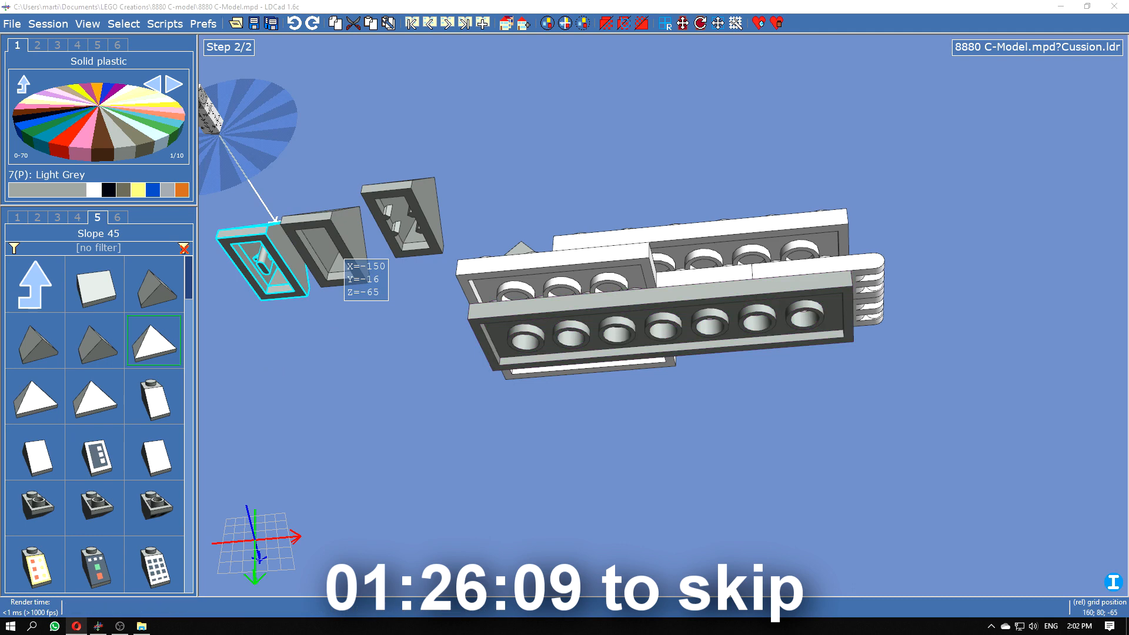
{"action": "left_click", "coordinate": [279, 284]}
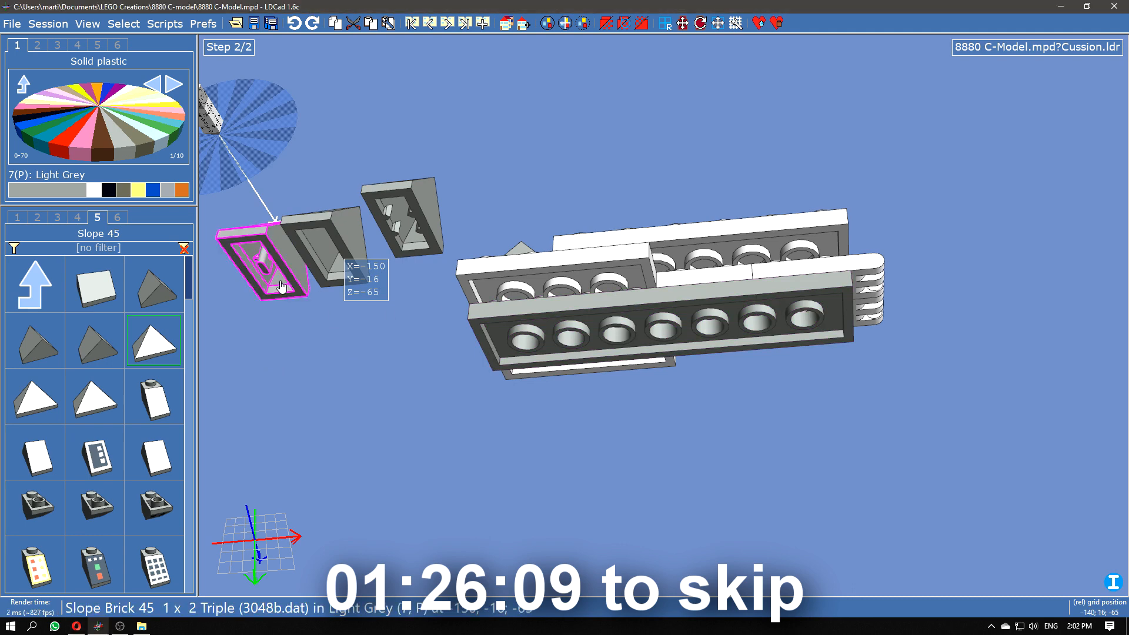
Step: Delete the two unneeded triple slope variants, keeping the 3048b brick
{"action": "left_click", "coordinate": [304, 258]}
{"action": "key", "text": "Delete"}
{"action": "left_click", "coordinate": [402, 218]}
{"action": "key", "text": "Delete"}
Step: Fit light grey 1x2 triple slope bricks against both ends of the double slope brick
{"action": "left_click_drag", "start_coordinate": [401, 247], "coordinate": [359, 398]}
{"action": "key", "text": "Down"}
{"action": "key", "text": "Down"}
{"action": "left_click_drag", "start_coordinate": [271, 366], "coordinate": [582, 247]}
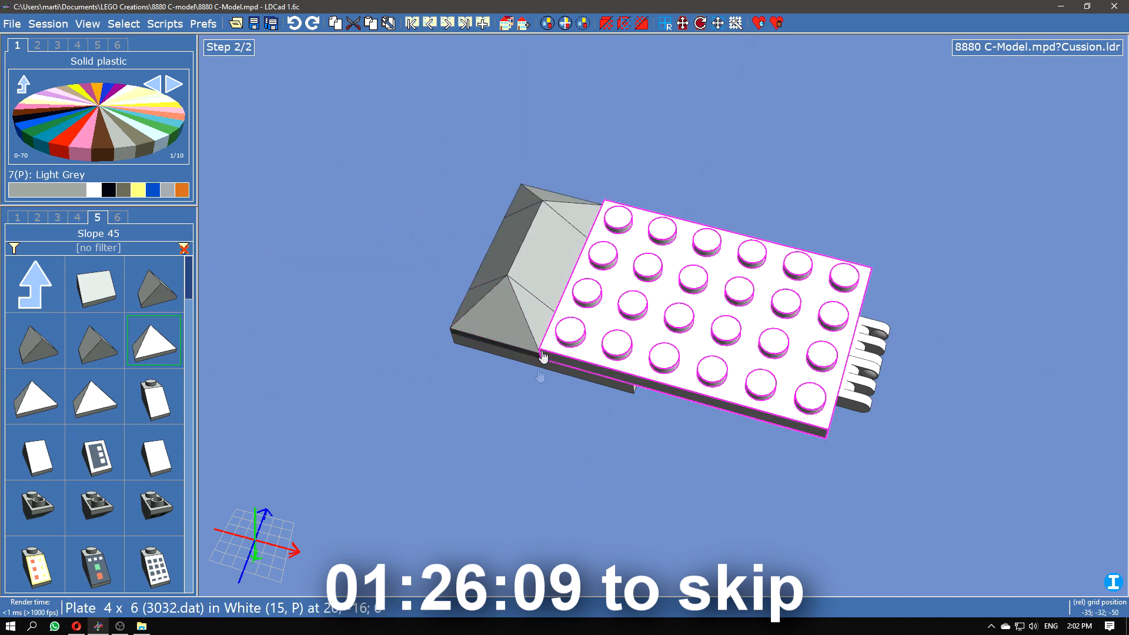
Step: Rotate a white 2x6 plate and lay it crosswise over the 4x6 plate at X=20, Y=-24, Z=0
{"action": "middle_click_drag", "start_coordinate": [568, 455], "coordinate": [421, 445]}
{"action": "left_click", "coordinate": [57, 217]}
{"action": "left_click", "coordinate": [18, 217]}
{"action": "left_click", "coordinate": [94, 190]}
{"action": "scroll", "coordinate": [59, 329], "scroll_direction": "up", "scroll_amount": 3}
{"action": "left_click_drag", "start_coordinate": [35, 340], "coordinate": [545, 274]}
{"action": "key", "text": "Right"}
{"action": "left_click_drag", "start_coordinate": [606, 470], "coordinate": [560, 475]}
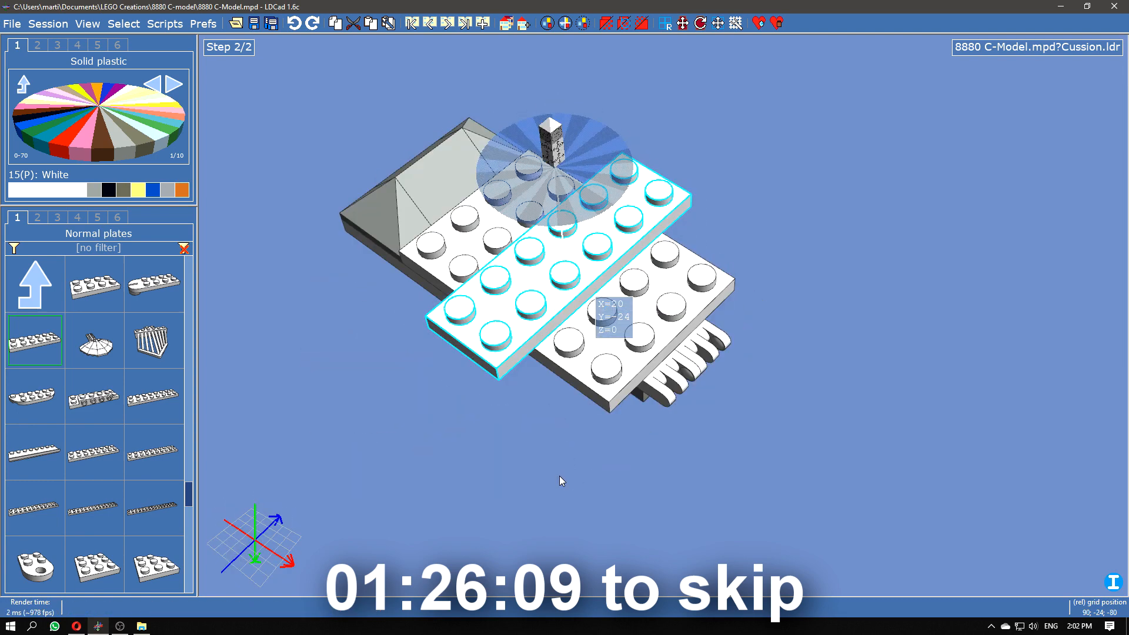
Step: Lay two light grey 1x2 grille tiles end to end on the 4x6 plate, alongside the 2x6 plate
{"action": "left_click", "coordinate": [34, 285]}
{"action": "left_click", "coordinate": [44, 342]}
{"action": "left_click", "coordinate": [94, 190]}
{"action": "left_click_drag", "start_coordinate": [94, 509], "coordinate": [483, 241]}
{"action": "left_click_drag", "start_coordinate": [94, 509], "coordinate": [538, 197]}
Step: Copy triple slope bricks onto both ends of the 2x6 plate, one of them at X=20, Y=-48, Z=-50
{"action": "left_click", "coordinate": [411, 226]}
{"action": "left_click_drag", "start_coordinate": [408, 227], "coordinate": [481, 358], "text": "ctrl"}
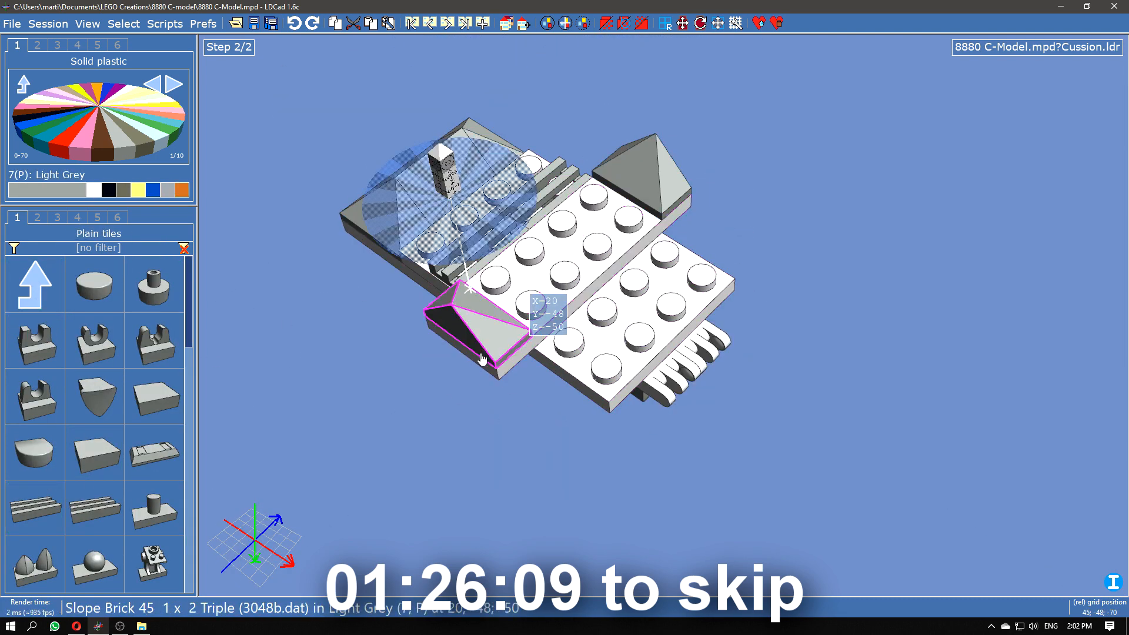
{"action": "left_click", "coordinate": [483, 23]}
{"action": "left_click", "coordinate": [538, 197]}
{"action": "left_click", "coordinate": [479, 247], "text": "ctrl"}
{"action": "left_click", "coordinate": [777, 217]}
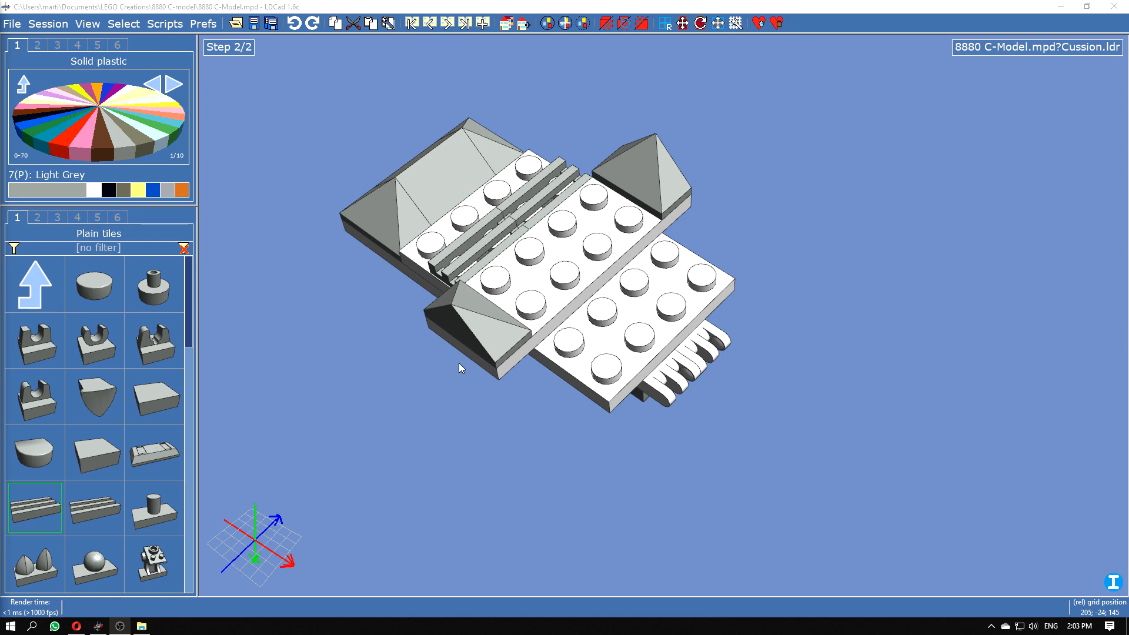
Step: Examine how the Cussion parts are divided between building steps 1 and 2
{"action": "mouse_move", "coordinate": [537, 421]}
{"action": "right_mouse_down"}
{"action": "mouse_move", "coordinate": [556, 426]}
{"action": "mouse_move", "coordinate": [556, 408]}
{"action": "mouse_move", "coordinate": [535, 423]}
{"action": "right_mouse_up"}
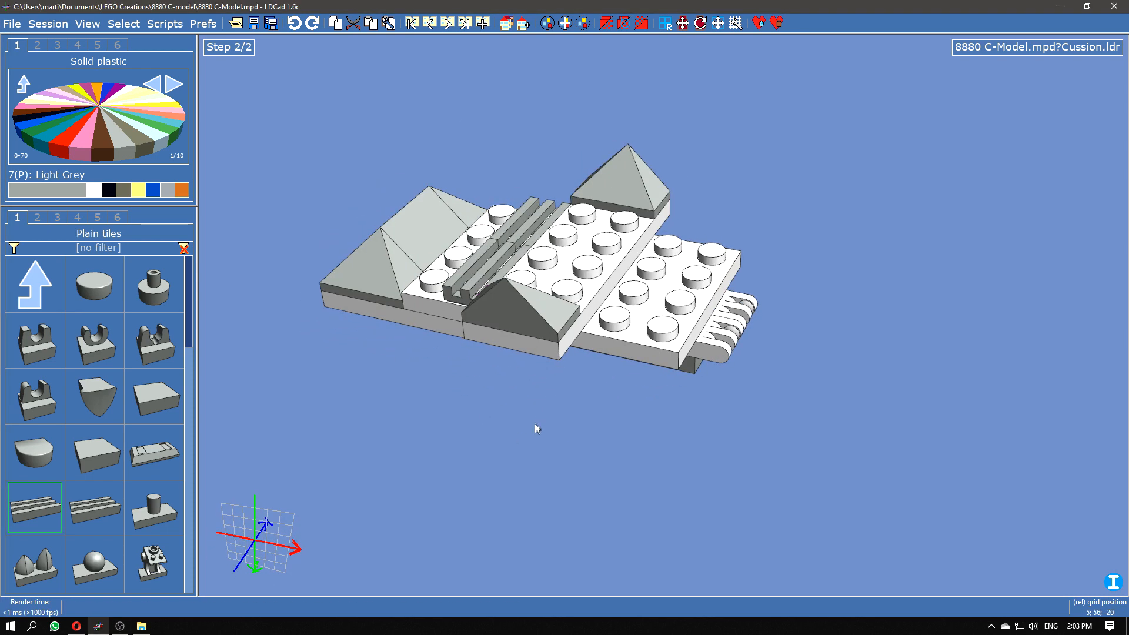
{"action": "left_click", "coordinate": [430, 23]}
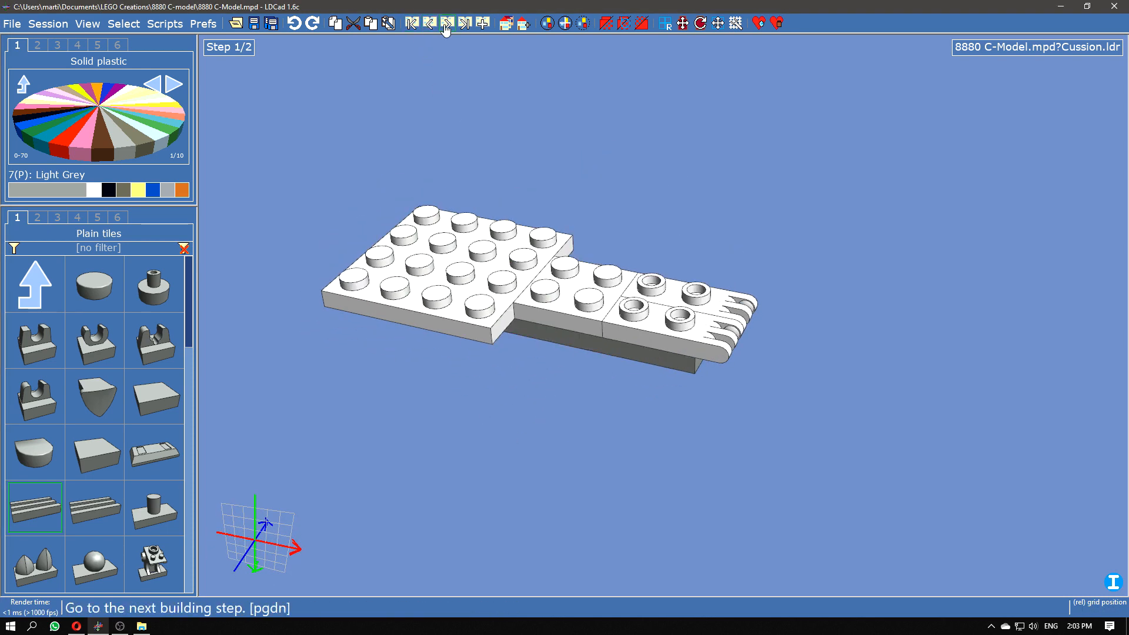
{"action": "left_click", "coordinate": [446, 23]}
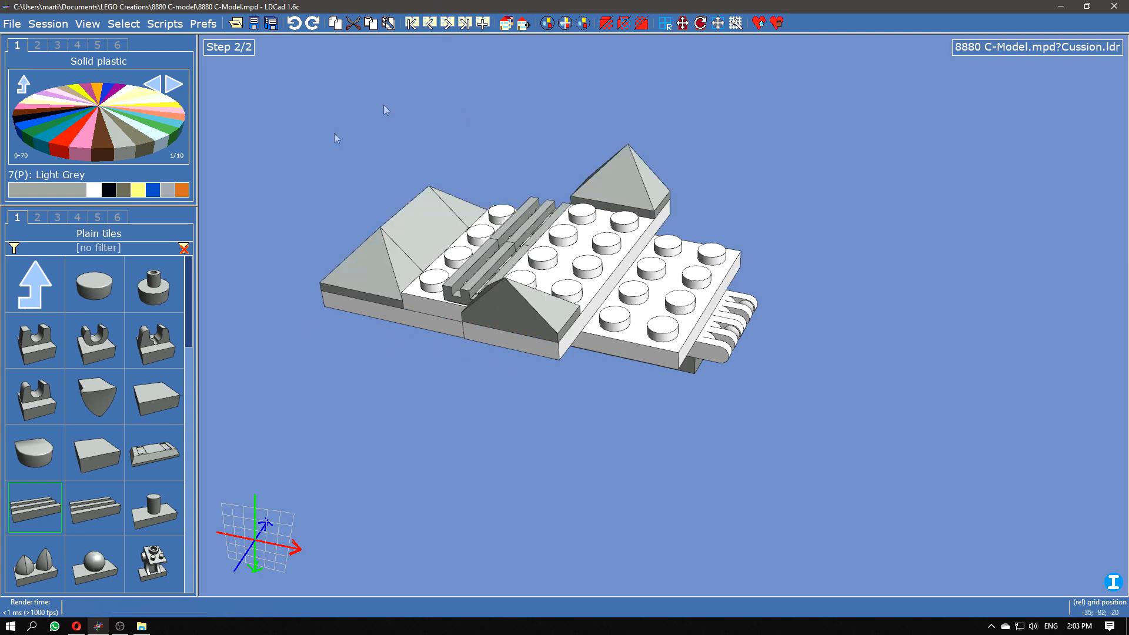
{"action": "left_click", "coordinate": [431, 26]}
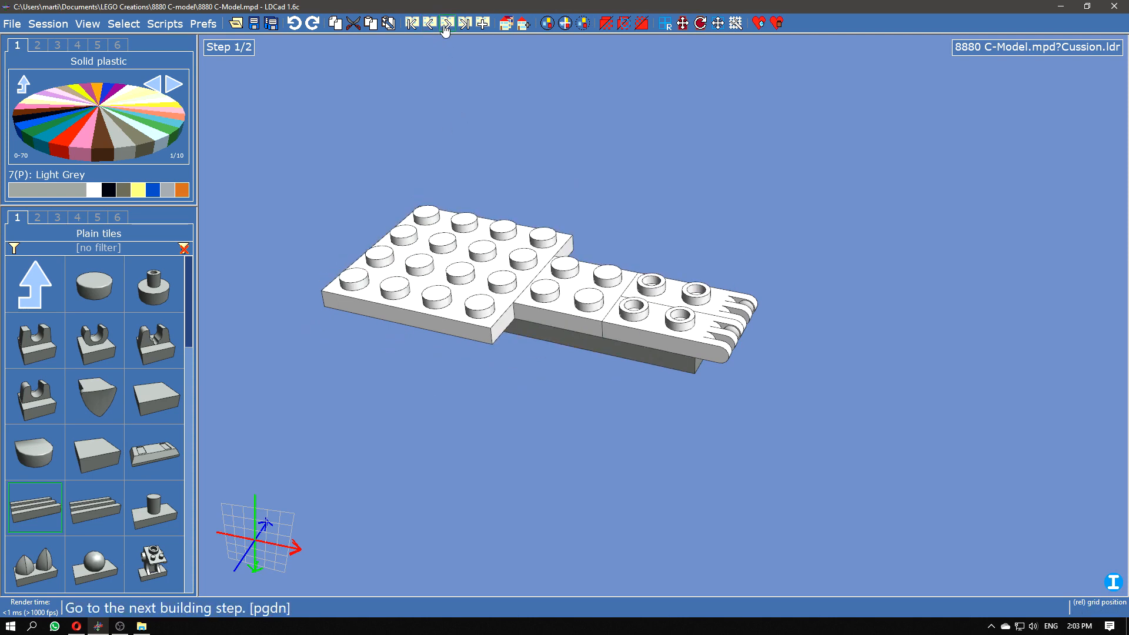
{"action": "left_click", "coordinate": [446, 25]}
{"action": "right_click_drag", "start_coordinate": [494, 150], "coordinate": [489, 160]}
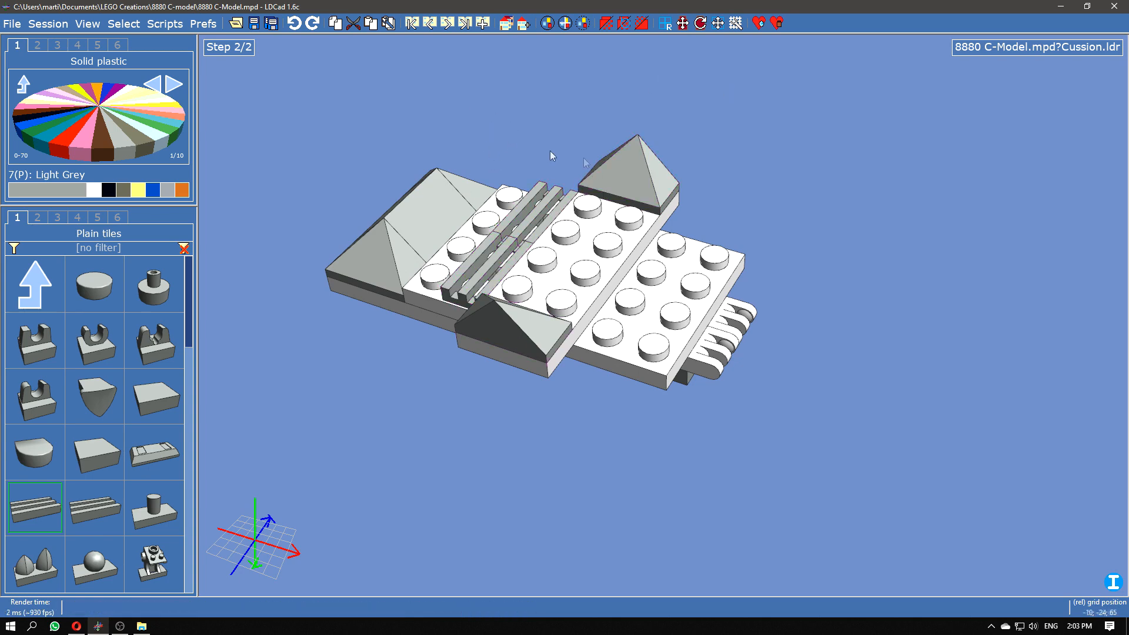
{"action": "middle_click_drag", "start_coordinate": [575, 412], "coordinate": [503, 399]}
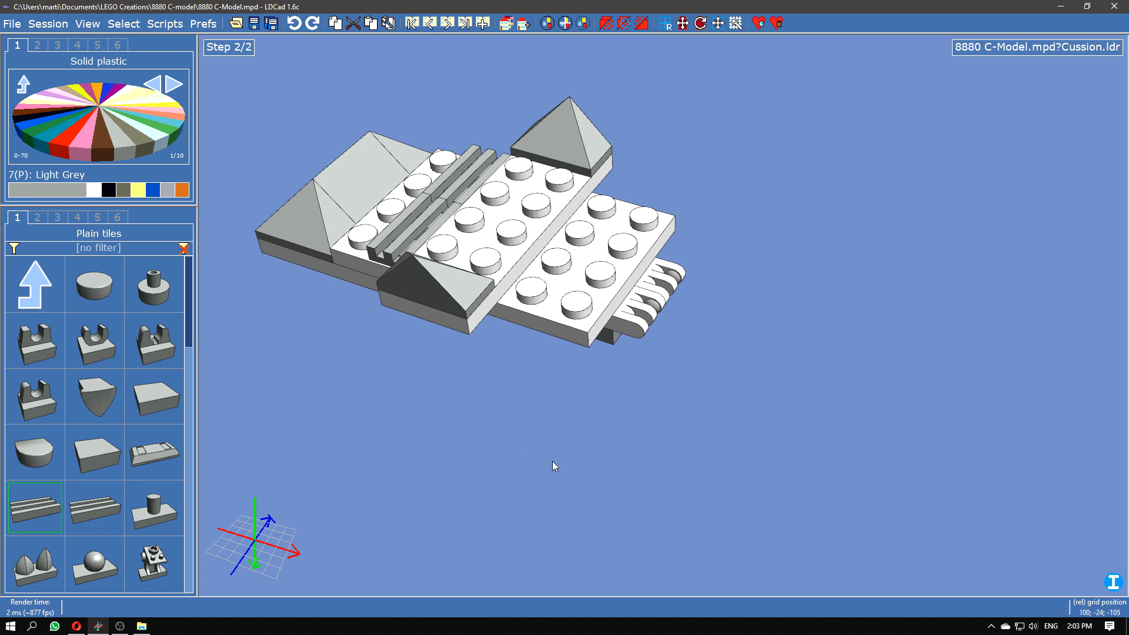
Step: Append a third building step and move the 2x6 plate, its two triple slopes and the grille tiles into it
{"action": "left_click", "coordinate": [478, 30]}
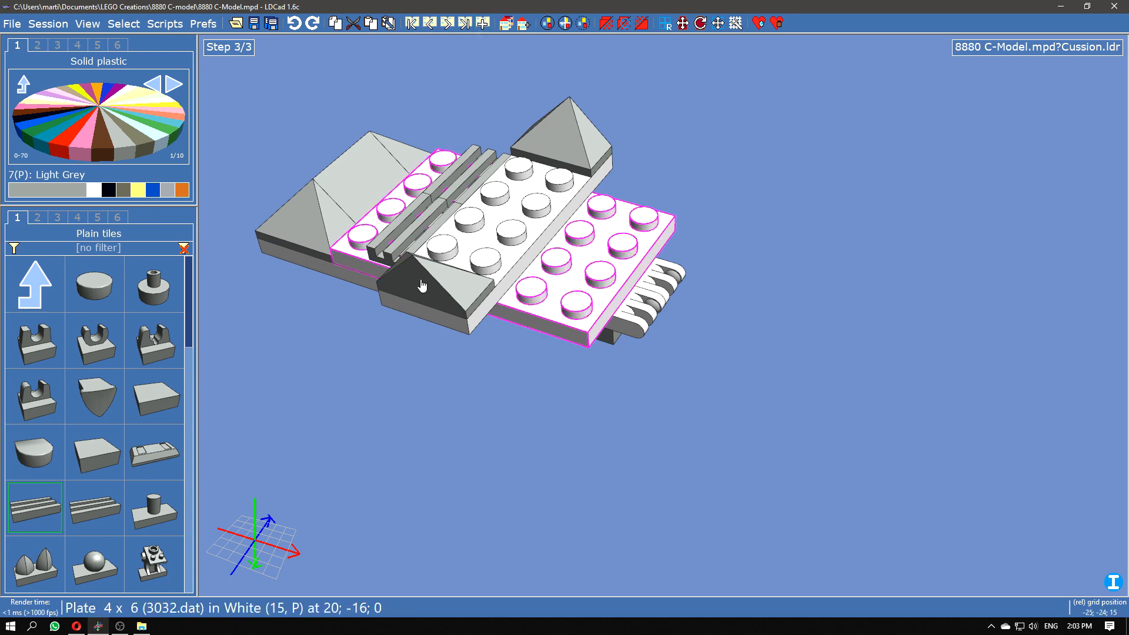
{"action": "right_click_drag", "start_coordinate": [462, 405], "coordinate": [458, 424]}
{"action": "left_click", "coordinate": [457, 306]}
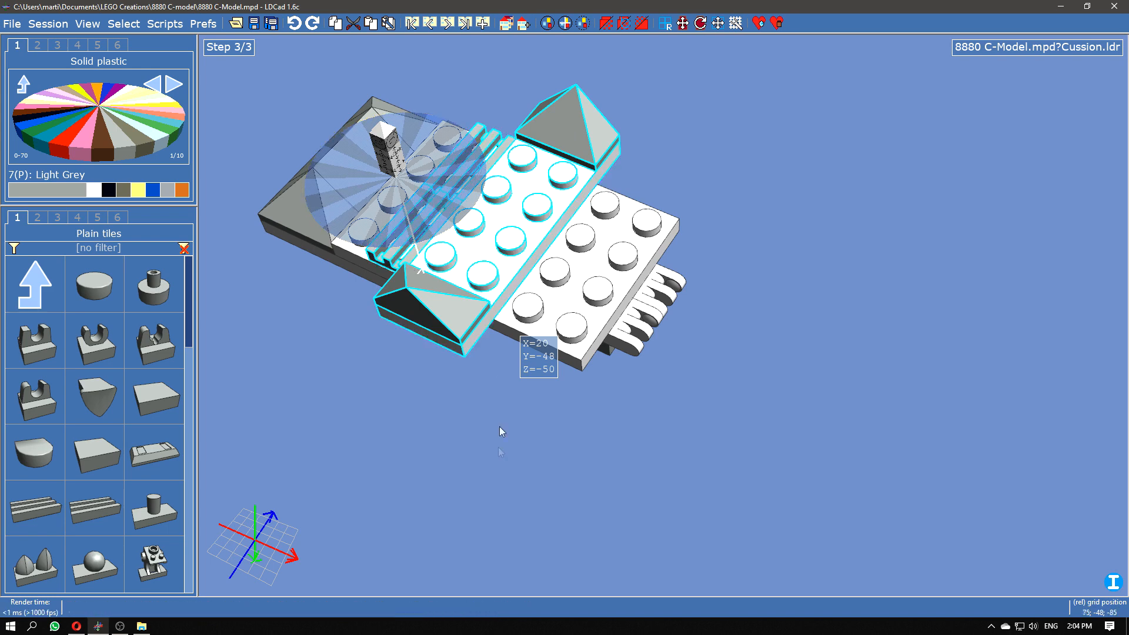
{"action": "right_click", "coordinate": [499, 260]}
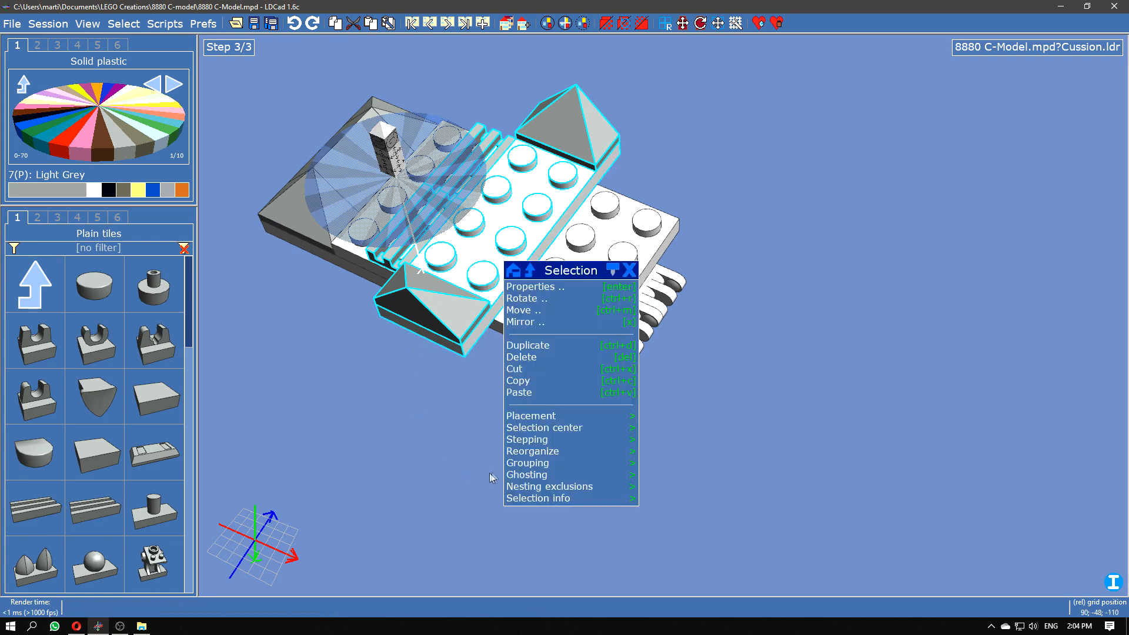
{"action": "left_click", "coordinate": [517, 441]}
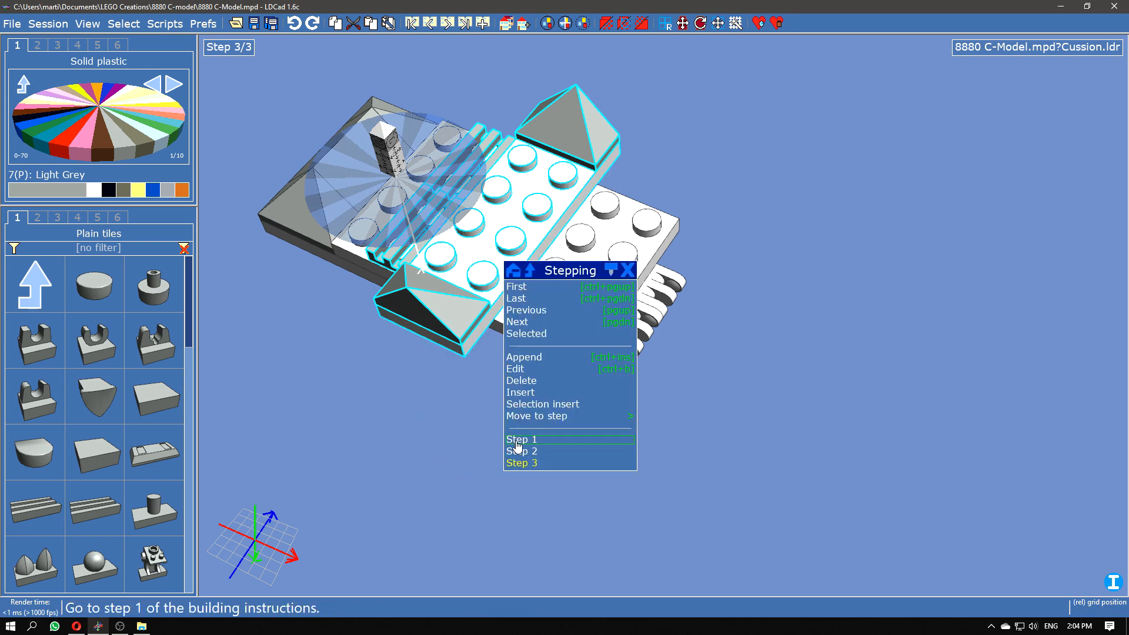
{"action": "left_click", "coordinate": [535, 417]}
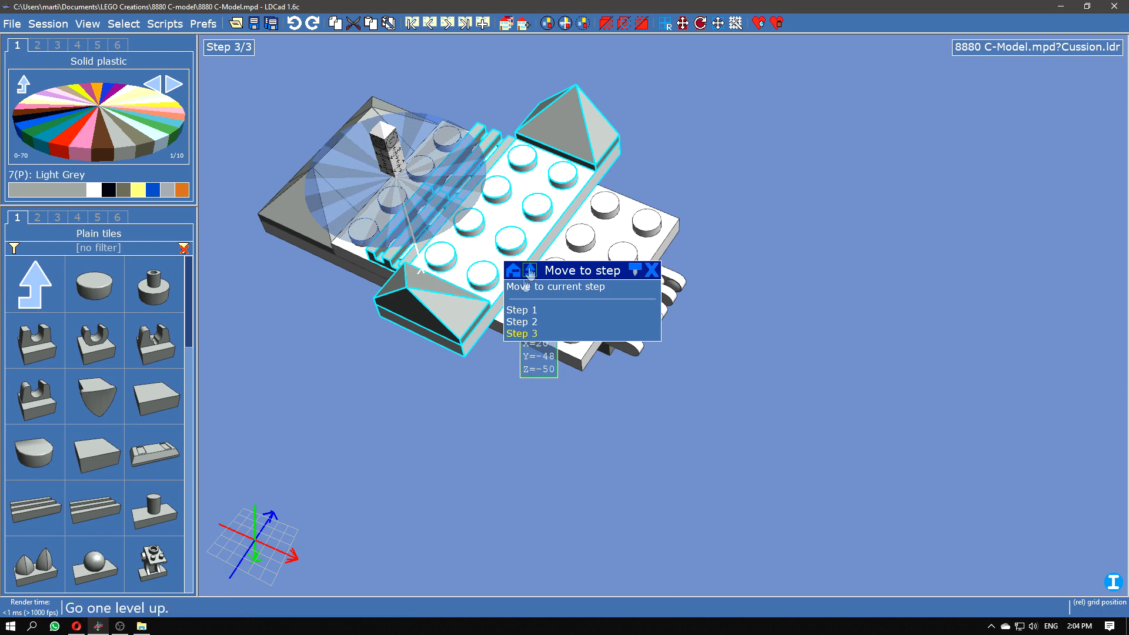
{"action": "left_click", "coordinate": [523, 335]}
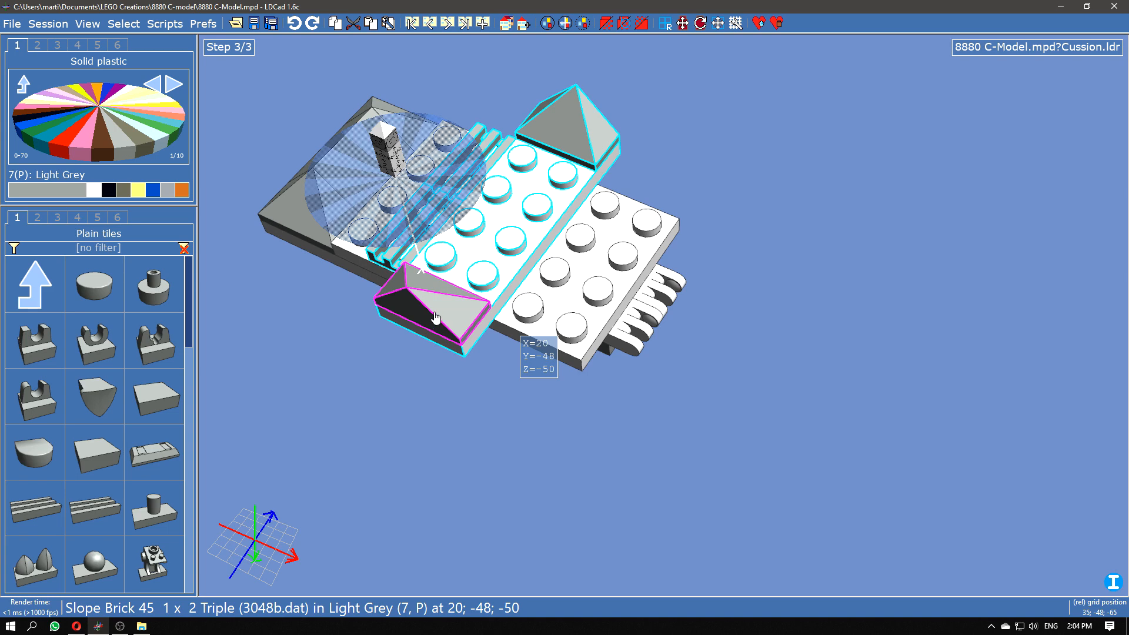
{"action": "left_click", "coordinate": [489, 424]}
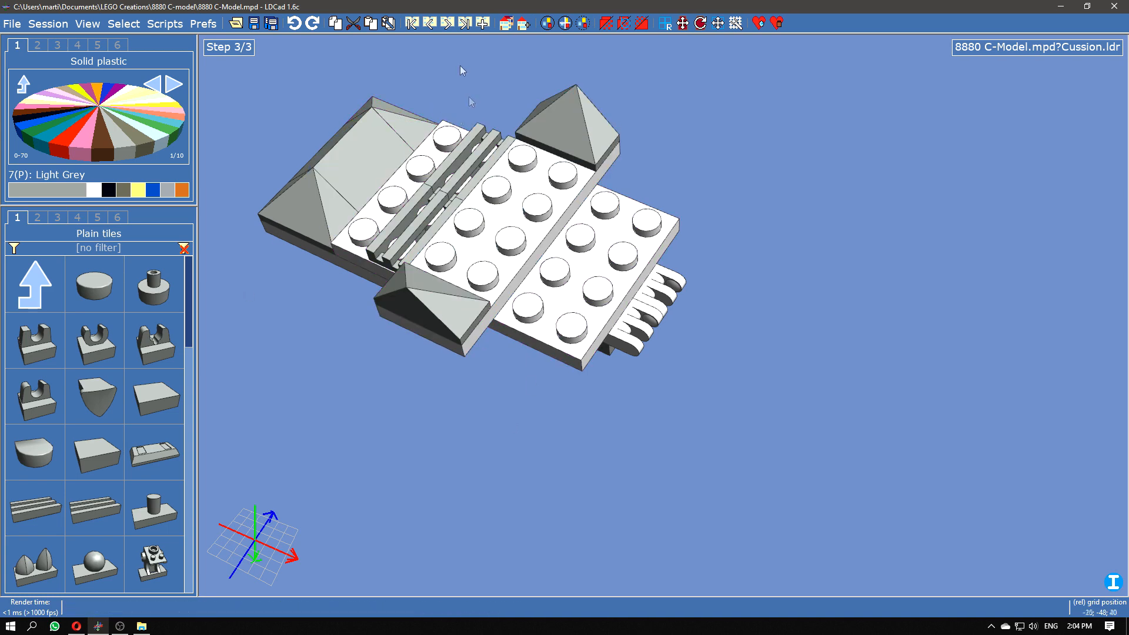
Step: Go back and forth through the three Cussion building steps to check which parts each contains
{"action": "left_click", "coordinate": [430, 23]}
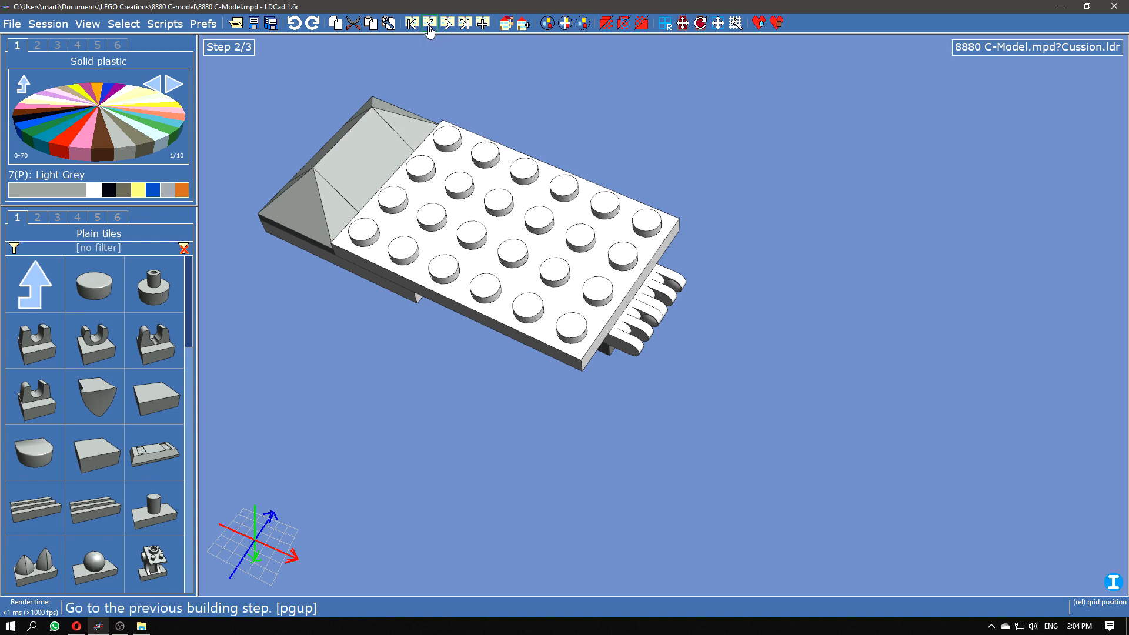
{"action": "left_click", "coordinate": [430, 23]}
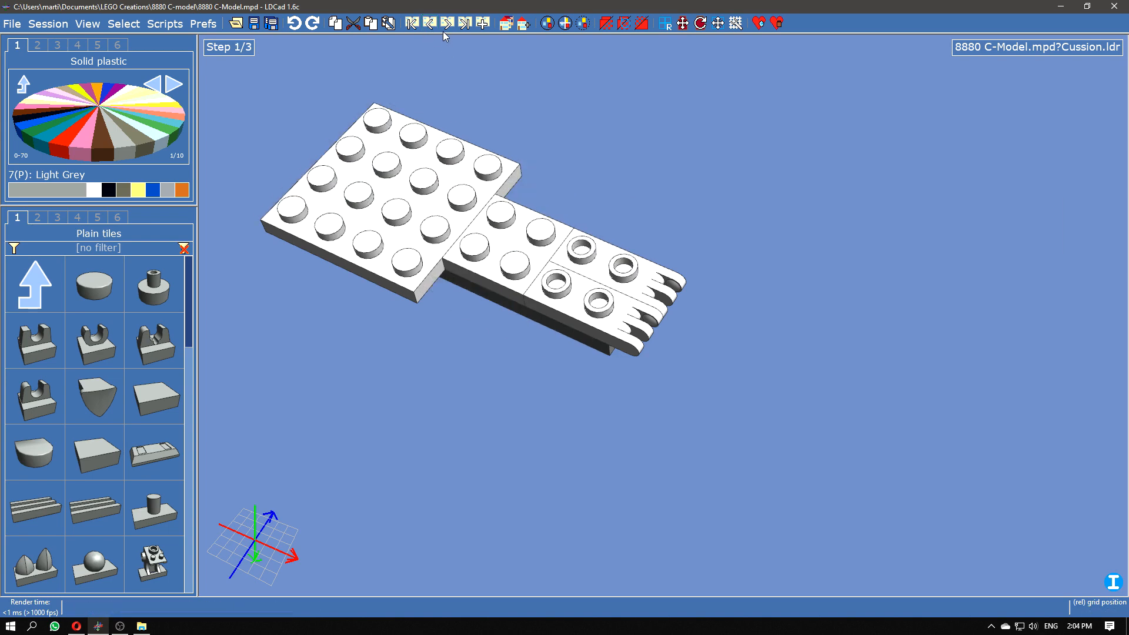
{"action": "left_click", "coordinate": [447, 24]}
{"action": "left_click", "coordinate": [447, 23]}
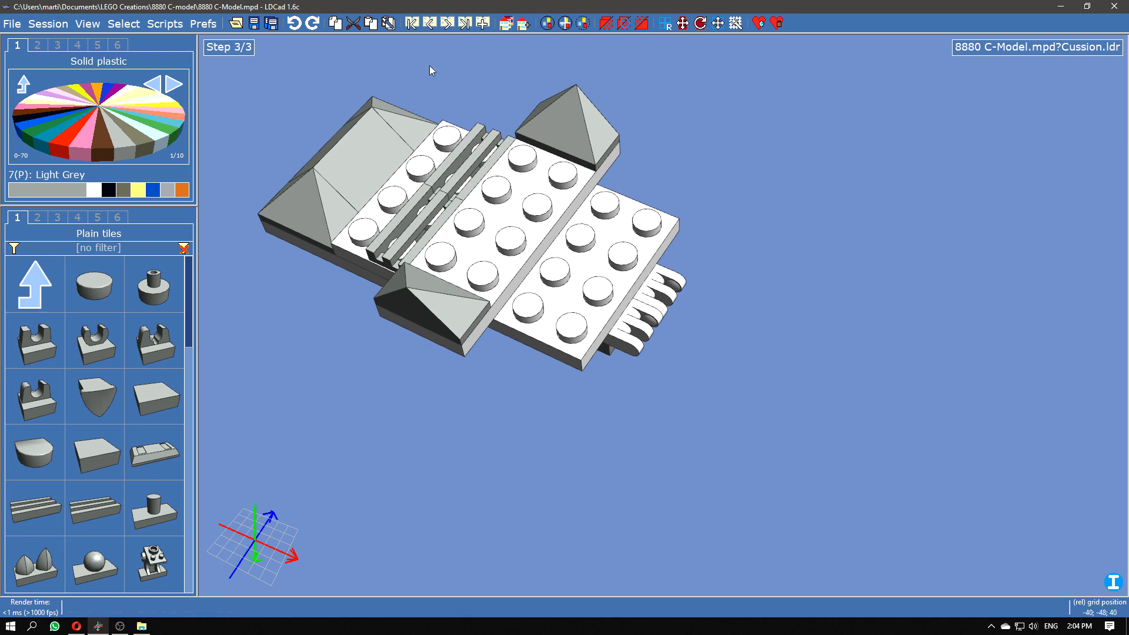
{"action": "left_click", "coordinate": [422, 26]}
{"action": "left_click", "coordinate": [465, 24]}
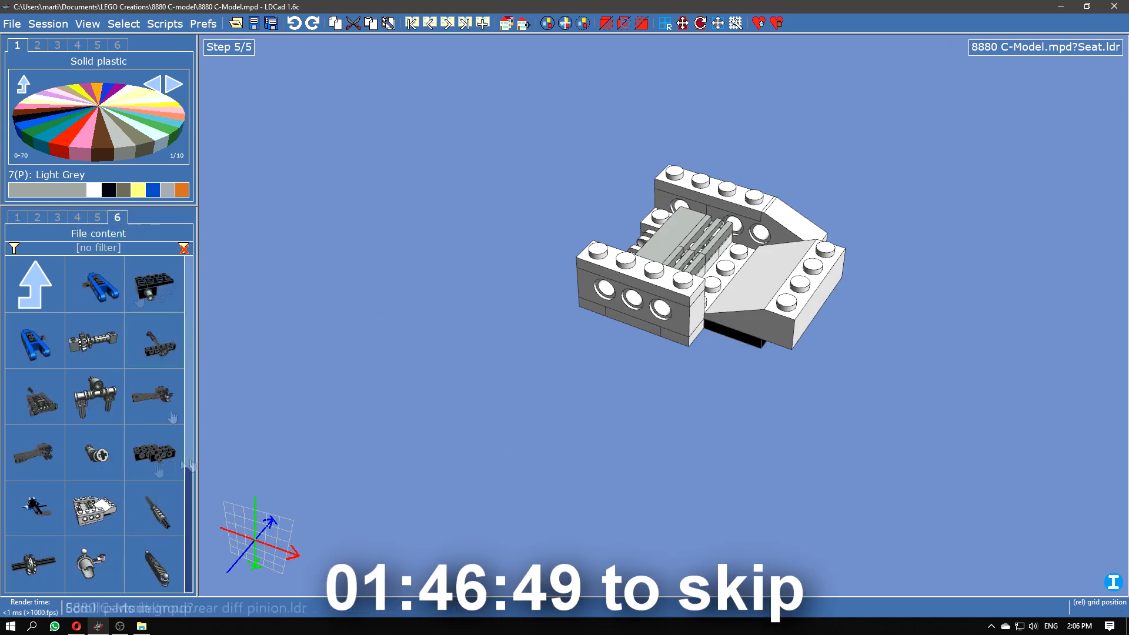
Step: Insert the Cussion submodel into step 5 of the Seat submodel at X=-135, Y=-36
{"action": "left_click_drag", "start_coordinate": [94, 452], "coordinate": [518, 204]}
{"action": "middle_click_drag", "start_coordinate": [519, 204], "coordinate": [494, 232]}
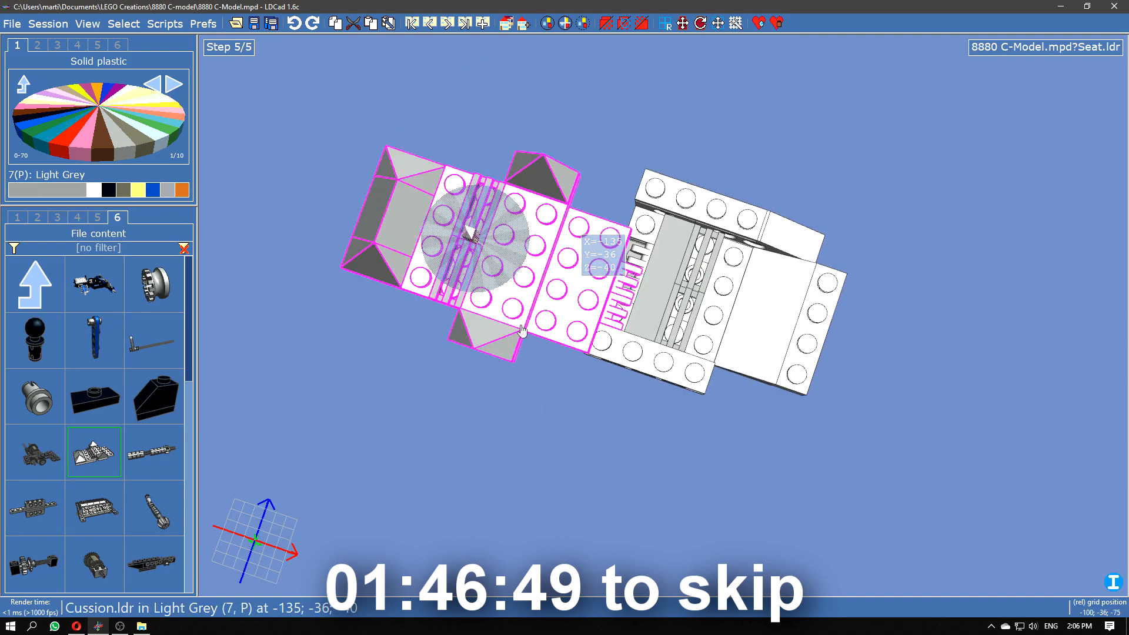
Step: Shift all parts inside the Cussion submodel, with the base plate at X=-90, Y=0, Z=0, and open the main model
{"action": "double_click", "coordinate": [519, 204]}
{"action": "right_click_drag", "start_coordinate": [590, 297], "coordinate": [587, 273]}
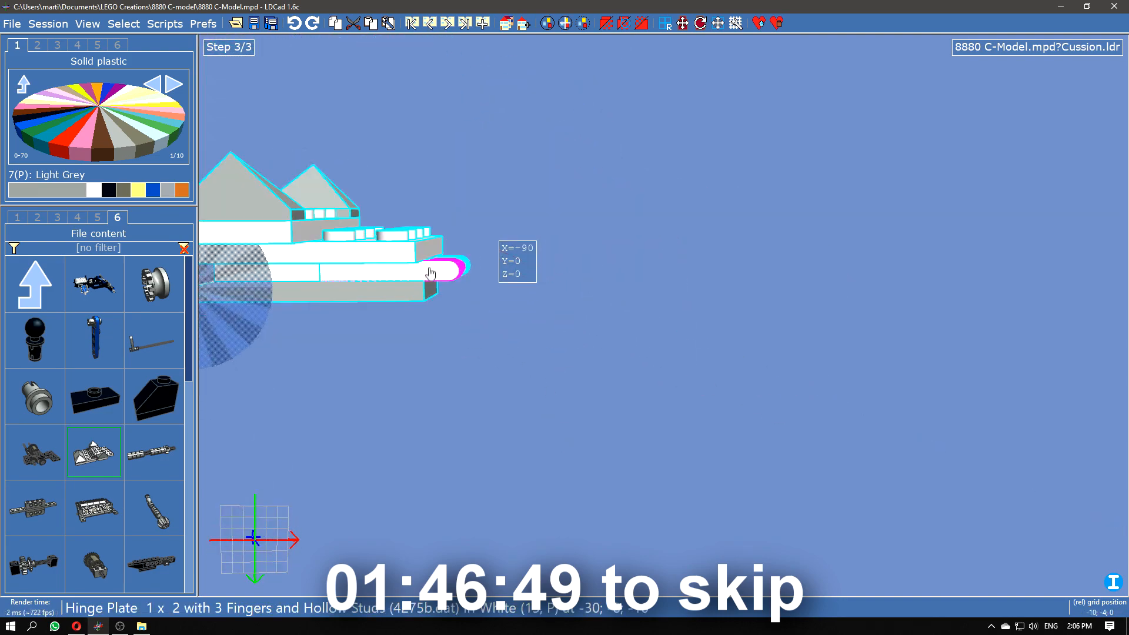
{"action": "middle_click_drag", "start_coordinate": [517, 285], "coordinate": [591, 259]}
{"action": "left_click_drag", "start_coordinate": [597, 259], "coordinate": [615, 265]}
{"action": "middle_click_drag", "start_coordinate": [615, 265], "coordinate": [567, 361]}
{"action": "left_click_drag", "start_coordinate": [567, 361], "coordinate": [609, 333]}
{"action": "left_click", "coordinate": [609, 333]}
{"action": "middle_click_drag", "start_coordinate": [609, 332], "coordinate": [637, 322]}
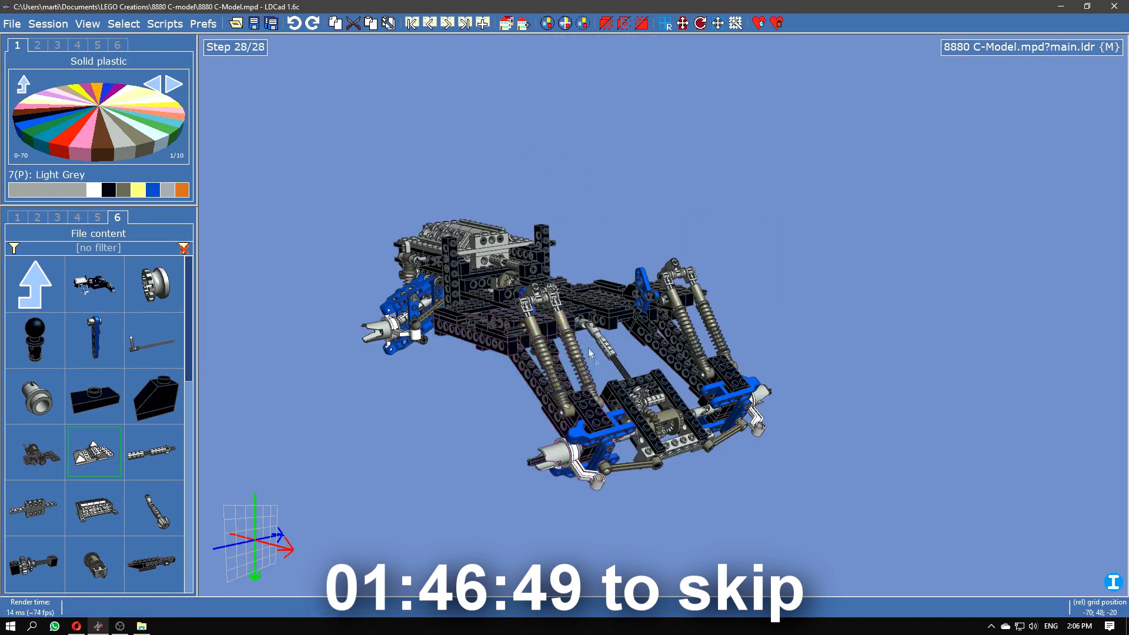
Step: Insert the Seat submodel into step 28 of the main model at X=260, Y=-40, Z=-175
{"action": "left_click", "coordinate": [447, 23]}
{"action": "scroll", "coordinate": [529, 438], "scroll_direction": "up", "scroll_amount": 5}
{"action": "scroll", "coordinate": [529, 434], "scroll_direction": "up", "scroll_amount": 3}
{"action": "middle_click_drag", "start_coordinate": [530, 434], "coordinate": [529, 500]}
{"action": "scroll", "coordinate": [152, 398], "scroll_direction": "down", "scroll_amount": 10}
{"action": "scroll", "coordinate": [129, 495], "scroll_direction": "up", "scroll_amount": 8}
{"action": "scroll", "coordinate": [130, 495], "scroll_direction": "down", "scroll_amount": 8}
{"action": "left_click_drag", "start_coordinate": [100, 505], "coordinate": [536, 359]}
{"action": "middle_click_drag", "start_coordinate": [535, 406], "coordinate": [517, 347]}
{"action": "left_click_drag", "start_coordinate": [556, 291], "coordinate": [558, 273]}
{"action": "middle_click_drag", "start_coordinate": [635, 470], "coordinate": [667, 556]}
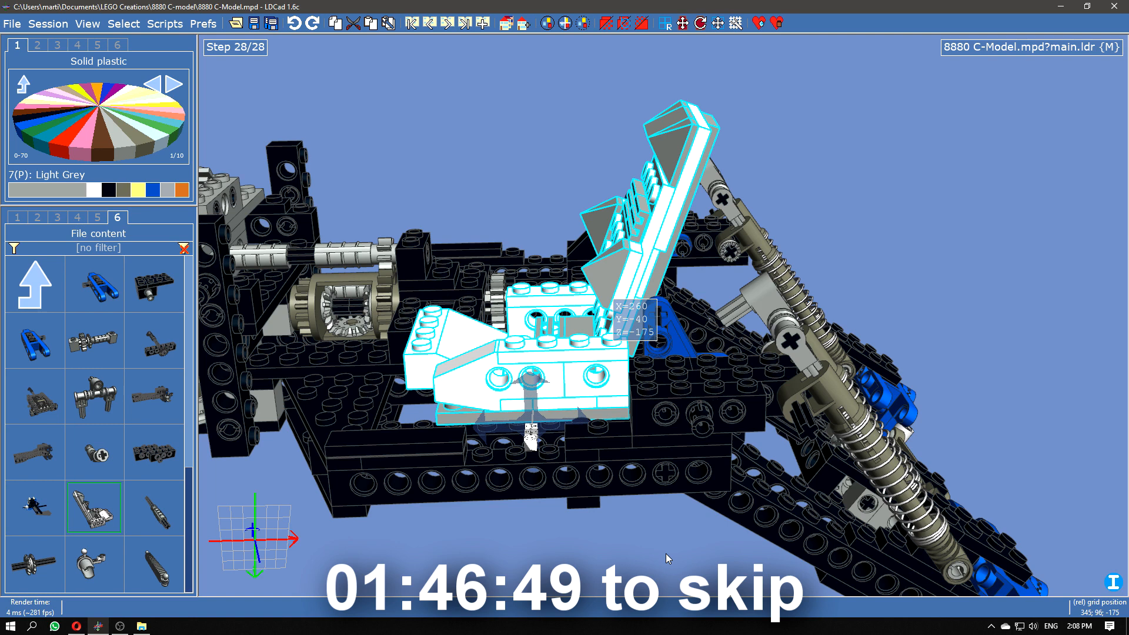
Step: Examine from several angles how the seat sits on the chassis of the main model
{"action": "right_click_drag", "start_coordinate": [461, 606], "coordinate": [658, 542]}
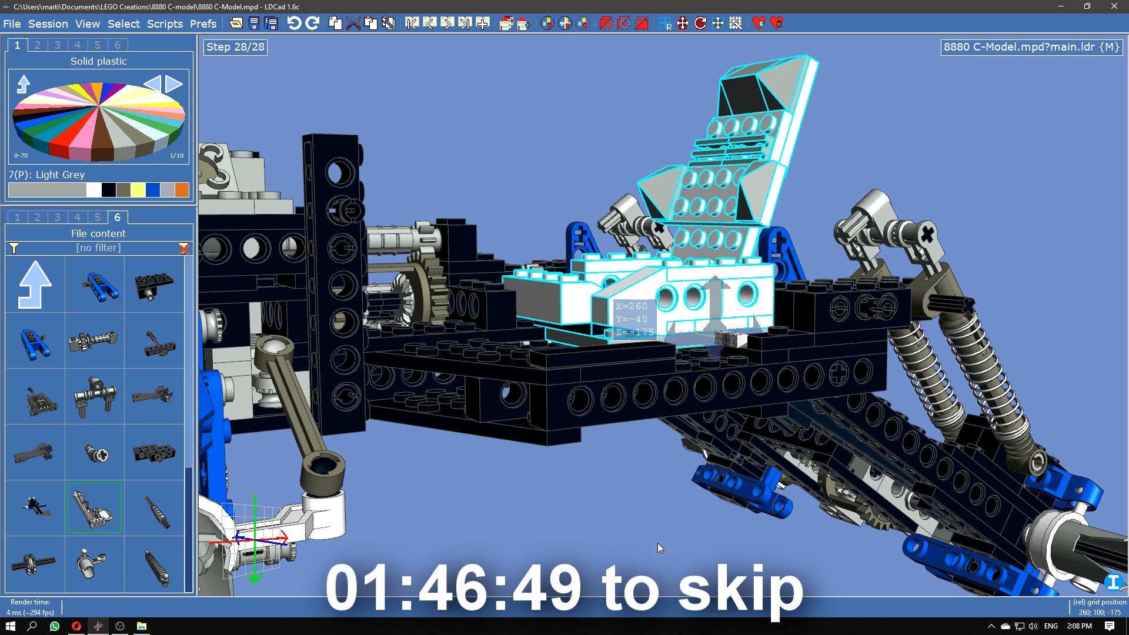
{"action": "right_click_drag", "start_coordinate": [612, 474], "coordinate": [739, 456]}
{"action": "scroll", "coordinate": [633, 382], "scroll_direction": "up", "scroll_amount": 3}
{"action": "left_click", "coordinate": [574, 498]}
{"action": "scroll", "coordinate": [747, 552], "scroll_direction": "down", "scroll_amount": 3}
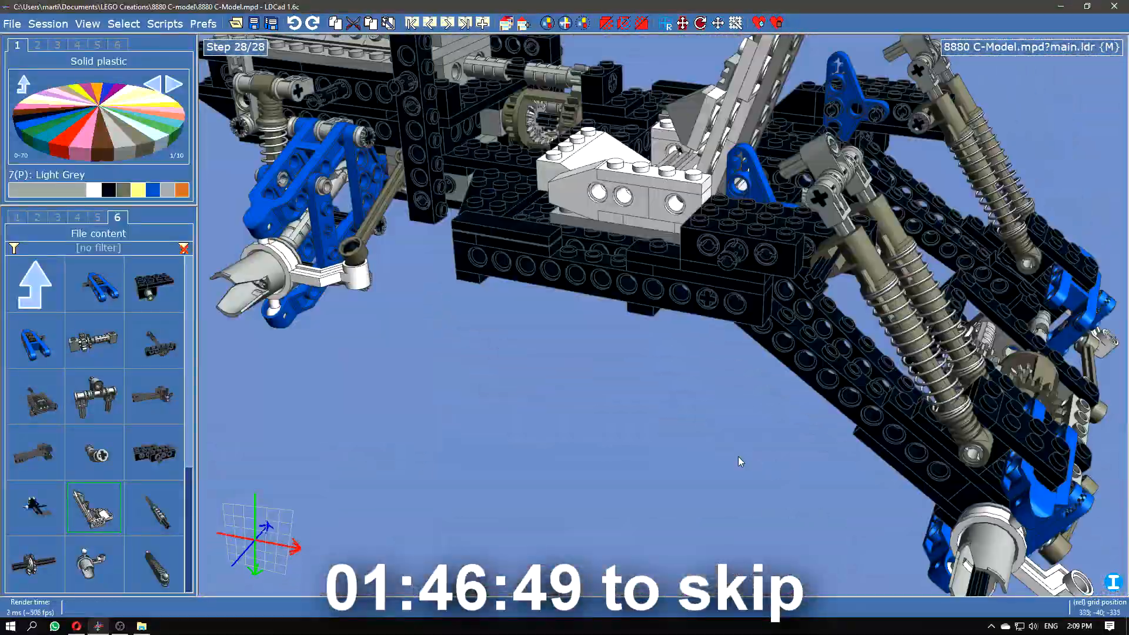
{"action": "scroll", "coordinate": [733, 471], "scroll_direction": "down", "scroll_amount": 3}
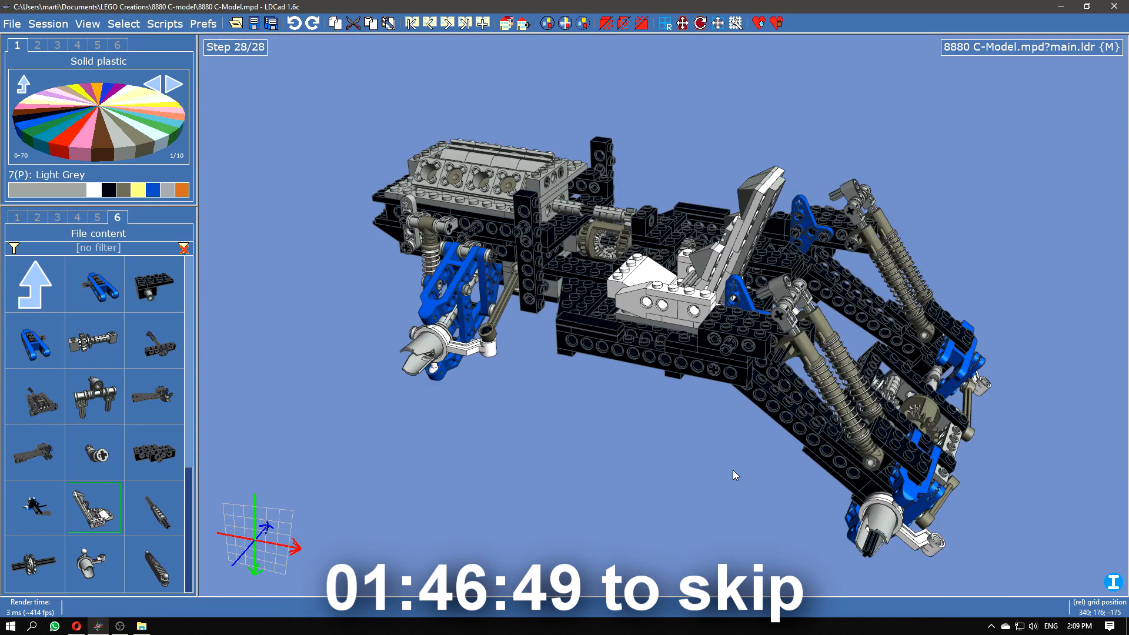
{"action": "middle_click_drag", "start_coordinate": [733, 470], "coordinate": [615, 529]}
{"action": "left_click", "coordinate": [650, 456]}
{"action": "left_click", "coordinate": [552, 538]}
{"action": "mouse_move", "coordinate": [602, 521]}
{"action": "right_mouse_down"}
{"action": "mouse_move", "coordinate": [552, 538]}
{"action": "mouse_move", "coordinate": [594, 511]}
{"action": "right_mouse_up"}
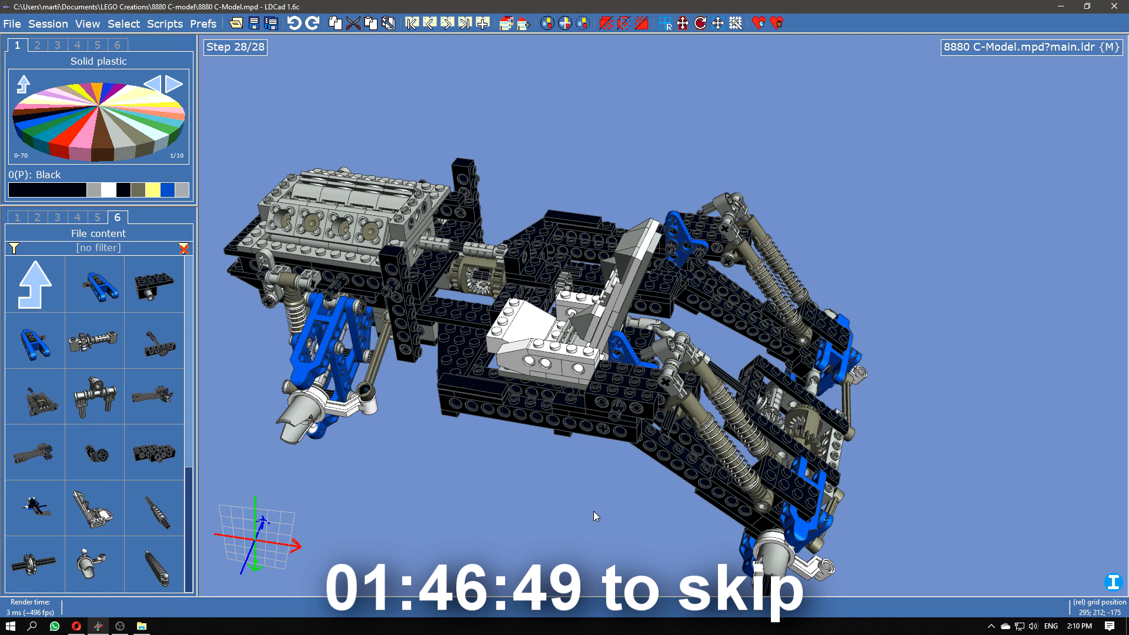
Step: Create a new submodel named Callout8.ldr
{"action": "left_click", "coordinate": [523, 23]}
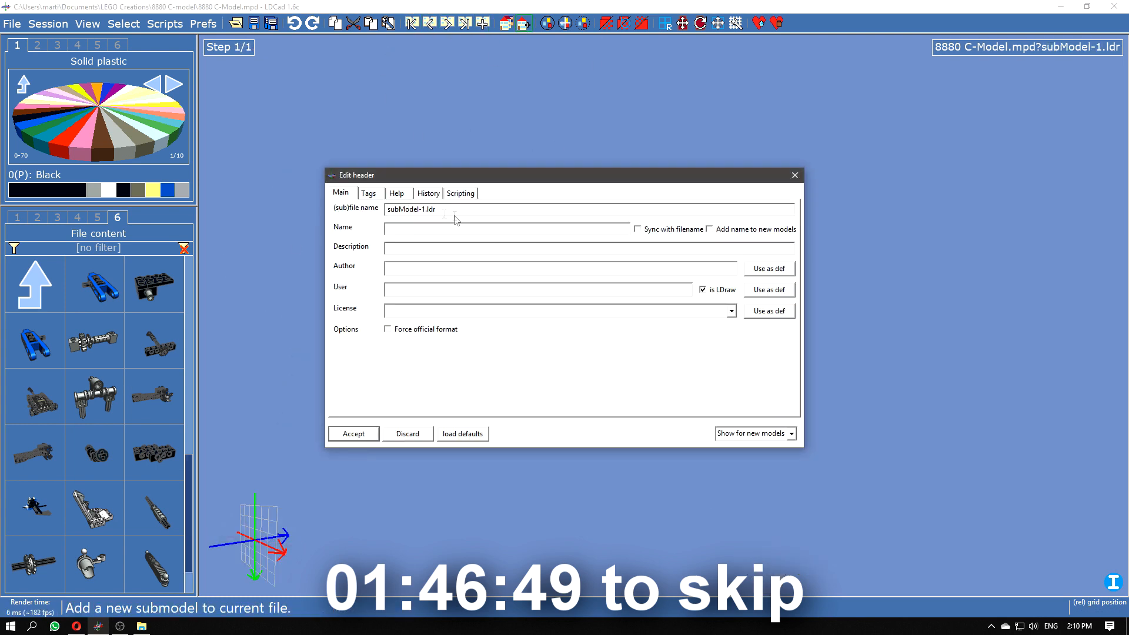
{"action": "type", "text": "Callout8"}
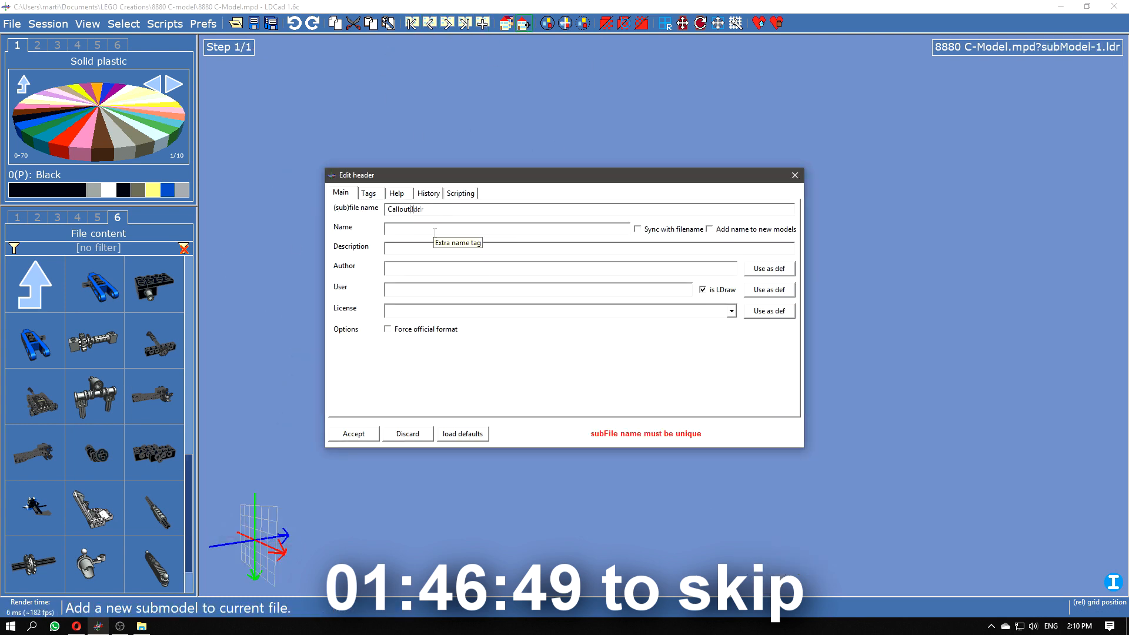
{"action": "key", "text": "Return"}
Step: Assemble Callout8 from a black 1x6 plate topped with a black 1x4 and a light-grey 1x2 Technic brick
{"action": "left_click", "coordinate": [17, 217]}
{"action": "left_click", "coordinate": [94, 285]}
{"action": "left_click", "coordinate": [94, 285]}
{"action": "scroll", "coordinate": [136, 372], "scroll_direction": "down", "scroll_amount": 10}
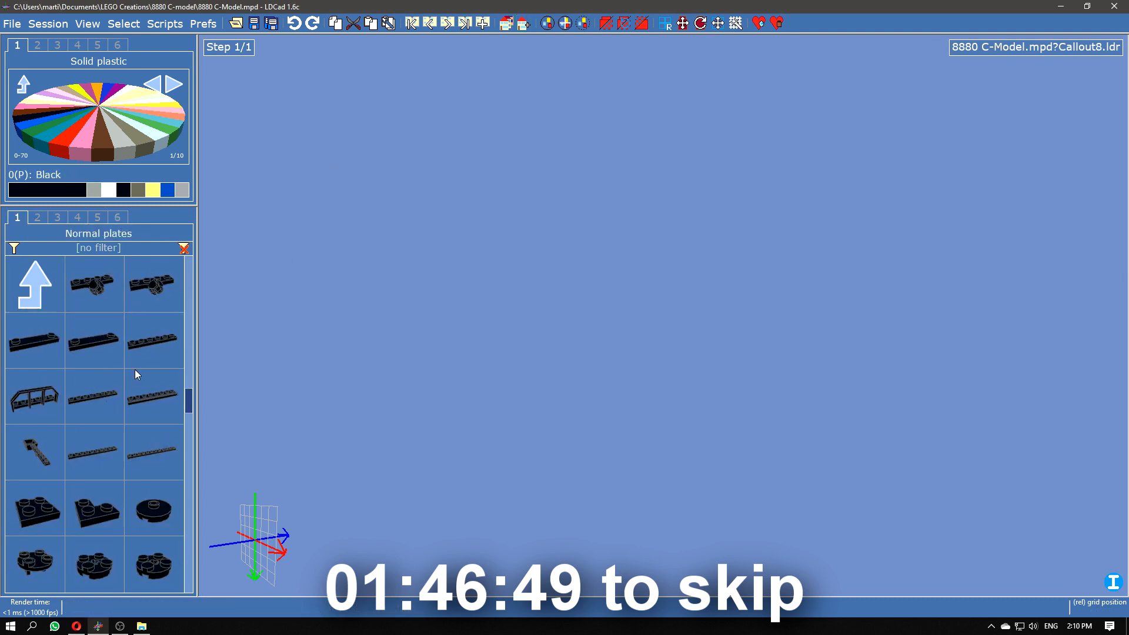
{"action": "left_click_drag", "start_coordinate": [153, 342], "coordinate": [656, 321]}
{"action": "left_click", "coordinate": [57, 217]}
{"action": "left_click_drag", "start_coordinate": [34, 452], "coordinate": [619, 240]}
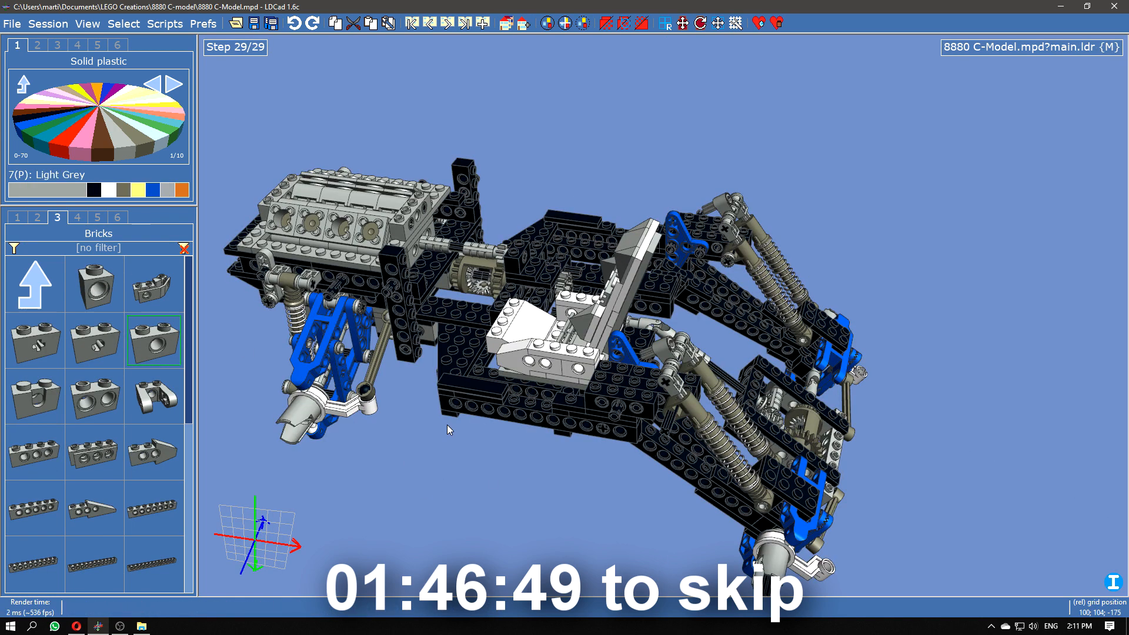
Step: Insert the Callout8 submodel into step 29 of the main model at X=40, Y=-96, Z=-185
{"action": "left_click", "coordinate": [117, 217]}
{"action": "scroll", "coordinate": [136, 436], "scroll_direction": "up", "scroll_amount": 10}
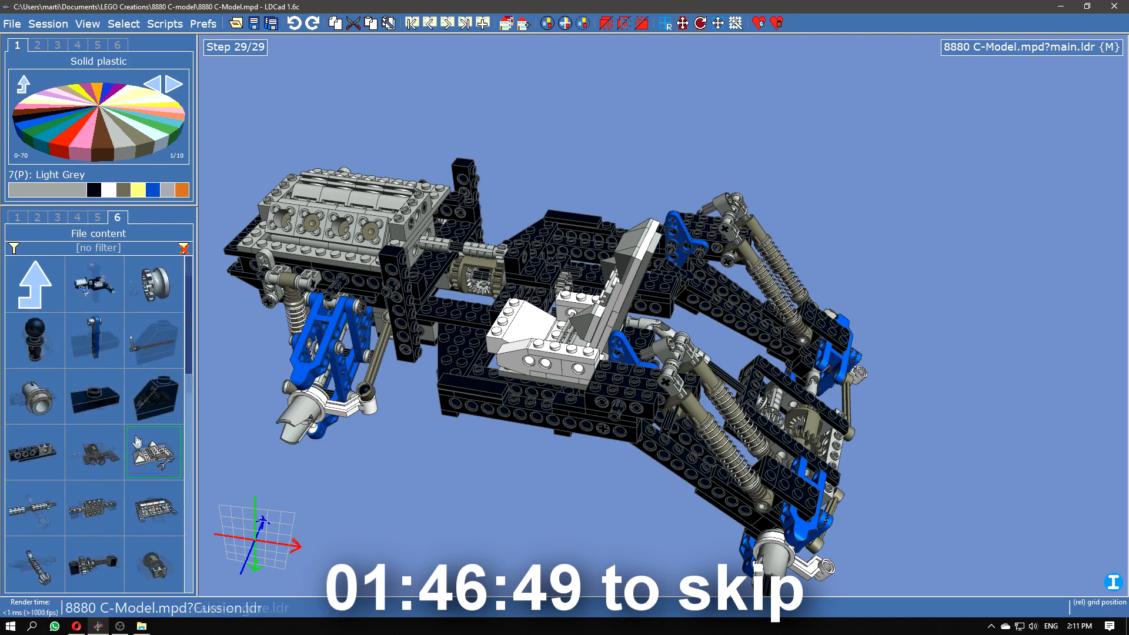
{"action": "scroll", "coordinate": [294, 235], "scroll_direction": "up", "scroll_amount": 3}
{"action": "left_click_drag", "start_coordinate": [47, 462], "coordinate": [501, 306]}
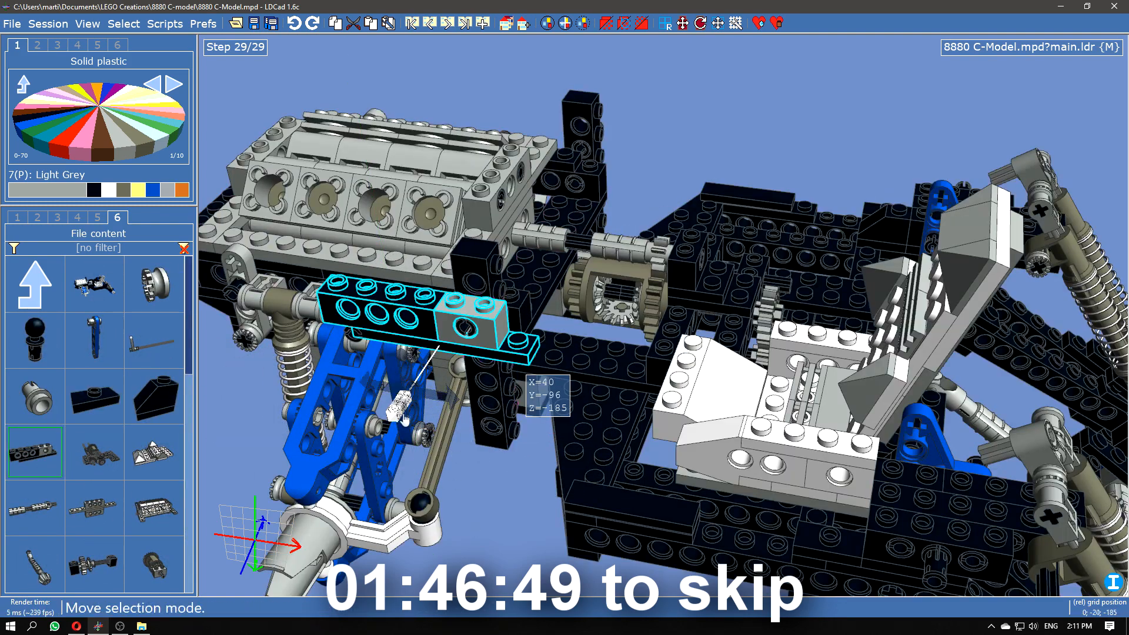
Step: Move the Callout8 arm to X=60, Y=-114, Z=-185 and tilt it about the hole of its light-grey brick
{"action": "left_click_drag", "start_coordinate": [500, 494], "coordinate": [547, 458]}
{"action": "left_click_drag", "start_coordinate": [557, 320], "coordinate": [546, 348]}
{"action": "key", "text": "ctrl+z"}
{"action": "double_click", "coordinate": [553, 276]}
{"action": "key", "text": "ctrl+a"}
{"action": "left_click_drag", "start_coordinate": [633, 358], "coordinate": [711, 366]}
{"action": "key", "text": "Escape"}
{"action": "left_click_drag", "start_coordinate": [499, 320], "coordinate": [536, 271]}
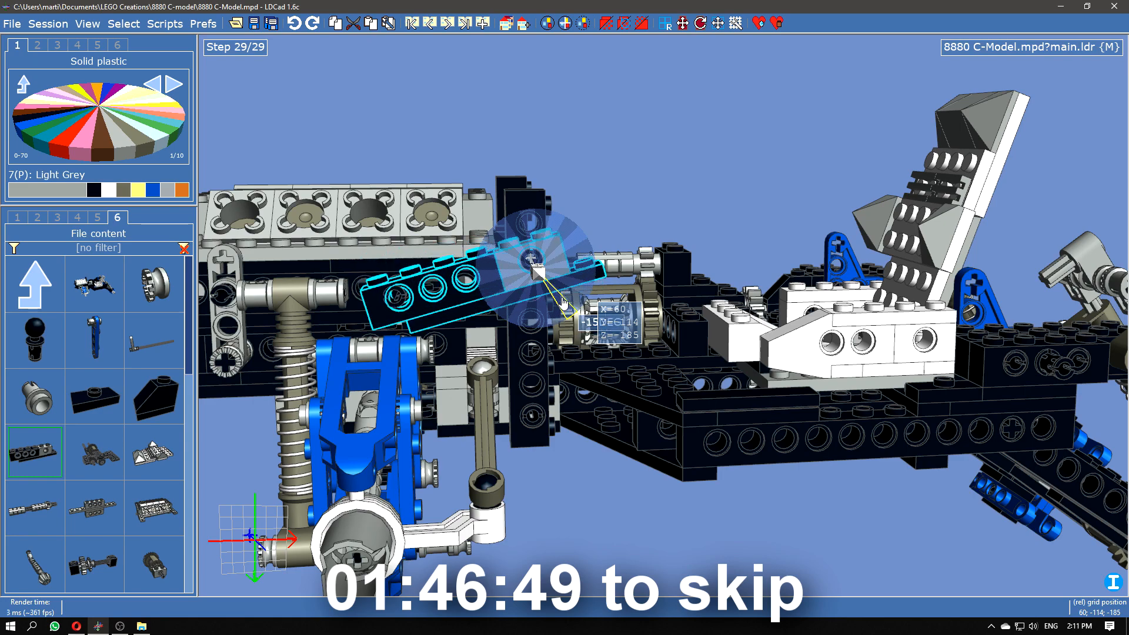
Step: Open the Front frame top submodel and place one long black pin at X=90, Y=-14, Z=-80
{"action": "double_click", "coordinate": [353, 242]}
{"action": "left_click", "coordinate": [887, 393]}
{"action": "left_click_drag", "start_coordinate": [918, 447], "coordinate": [805, 368]}
{"action": "right_click_drag", "start_coordinate": [805, 369], "coordinate": [748, 209]}
{"action": "left_click_drag", "start_coordinate": [674, 391], "coordinate": [673, 327]}
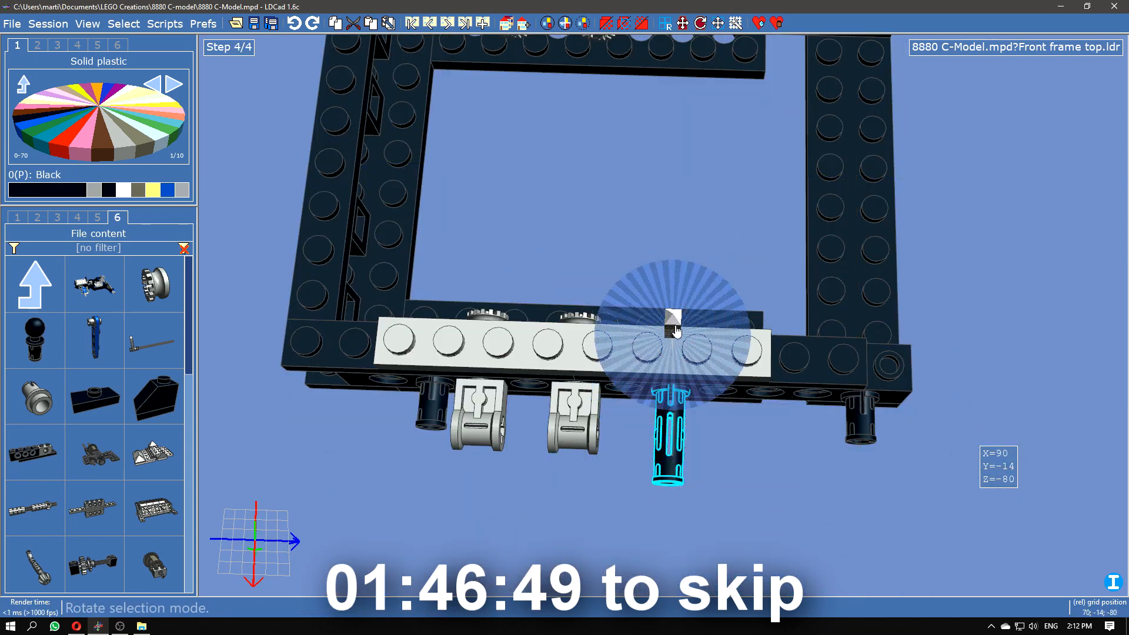
{"action": "double_click", "coordinate": [746, 508]}
{"action": "double_click", "coordinate": [550, 306]}
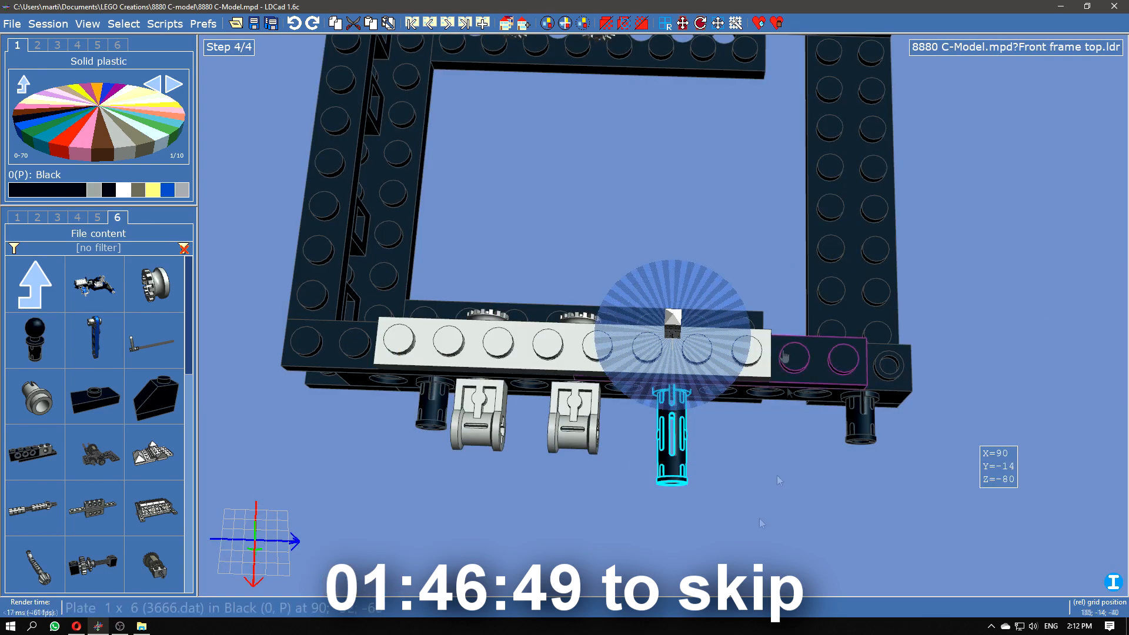
Step: Move the long black pin on the opposite side of the front frame to X=-85, Y=-14, Z=-80
{"action": "right_click_drag", "start_coordinate": [782, 353], "coordinate": [801, 591]}
{"action": "left_click", "coordinate": [659, 130]}
{"action": "left_click", "coordinate": [661, 140]}
{"action": "key", "text": "ctrl+Right"}
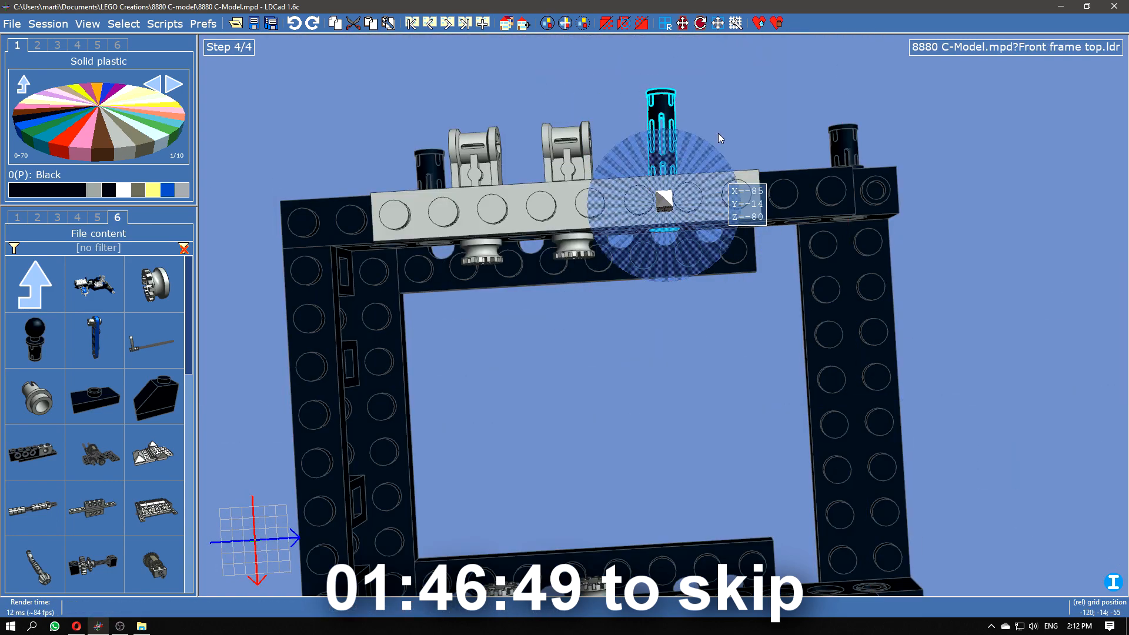
Step: Return to the main model and fit a second Callout8 arm on the other side of the engine frame
{"action": "double_click", "coordinate": [722, 137]}
{"action": "left_click", "coordinate": [512, 268]}
{"action": "left_click_drag", "start_coordinate": [747, 132], "coordinate": [588, 329]}
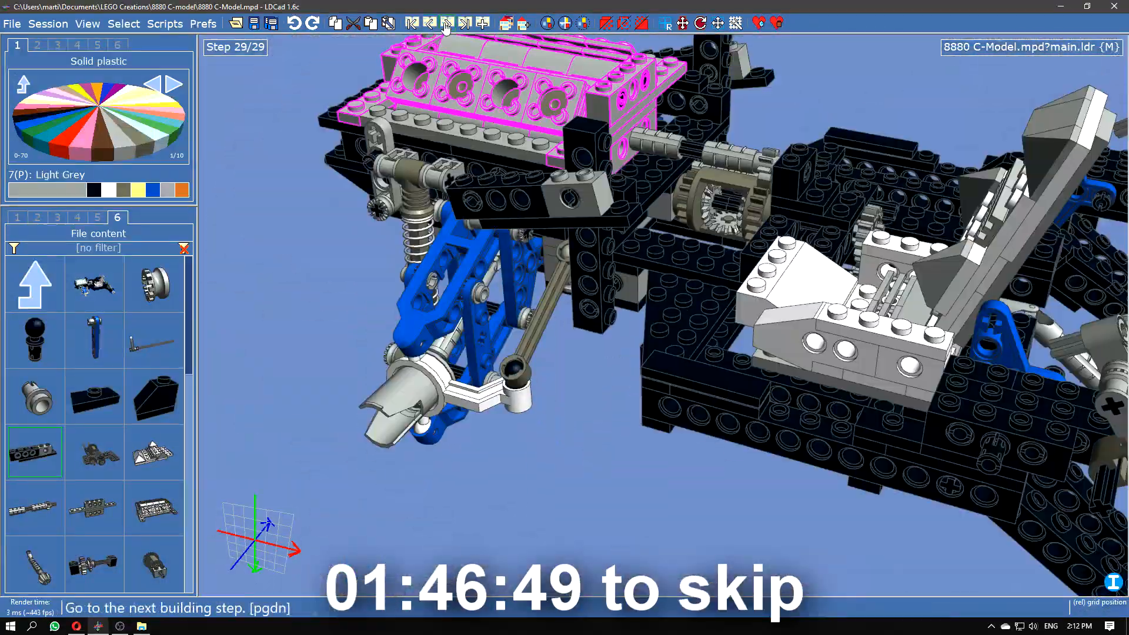
Step: Add two light-grey 2x4 Technic plates with holes and a light-grey 2x2 plate between them along the engine's front edge
{"action": "left_click", "coordinate": [328, 318]}
{"action": "left_click_drag", "start_coordinate": [327, 318], "coordinate": [320, 447]}
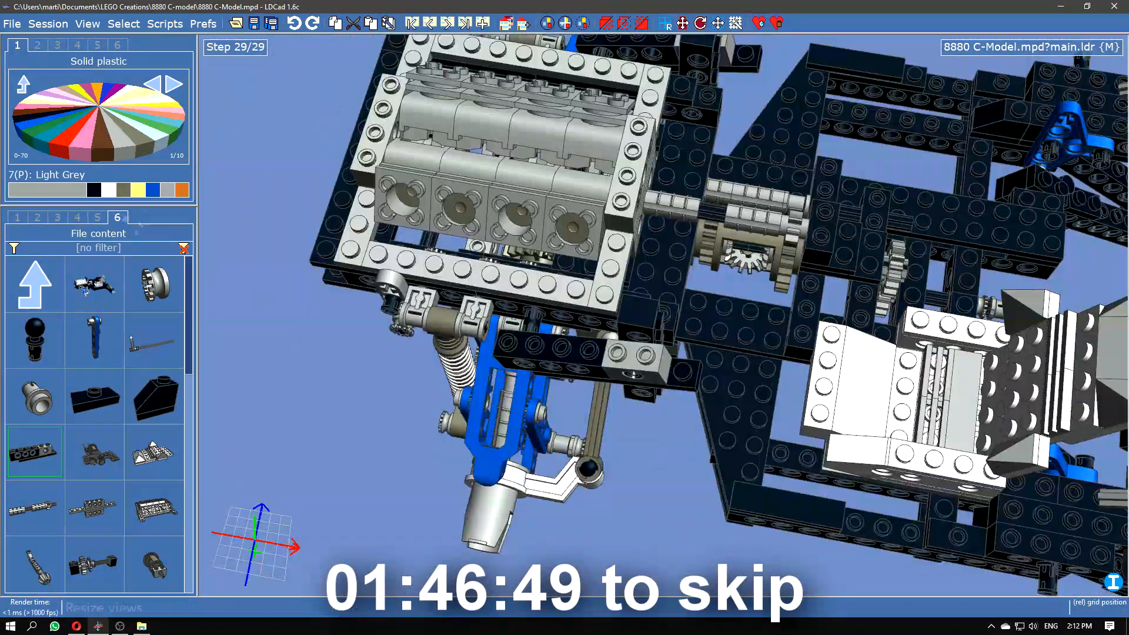
{"action": "left_click", "coordinate": [55, 219]}
{"action": "left_click", "coordinate": [35, 285]}
{"action": "left_click", "coordinate": [94, 393]}
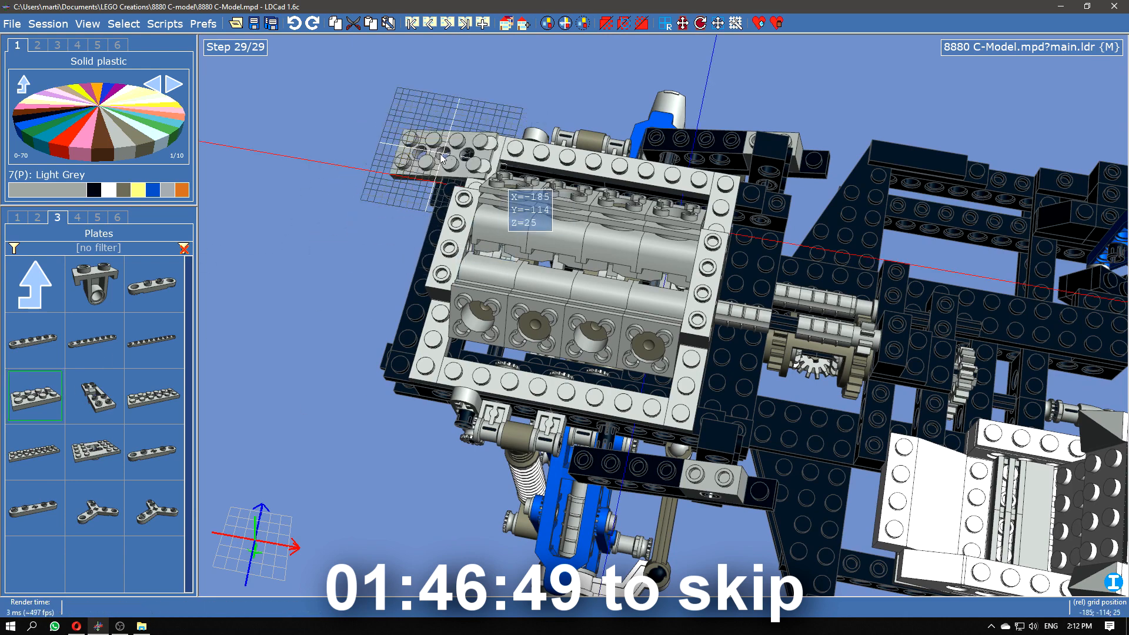
{"action": "left_click_drag", "start_coordinate": [35, 394], "coordinate": [397, 321]}
{"action": "left_click", "coordinate": [17, 217]}
{"action": "left_click_drag", "start_coordinate": [36, 509], "coordinate": [418, 246]}
{"action": "left_click", "coordinate": [313, 321]}
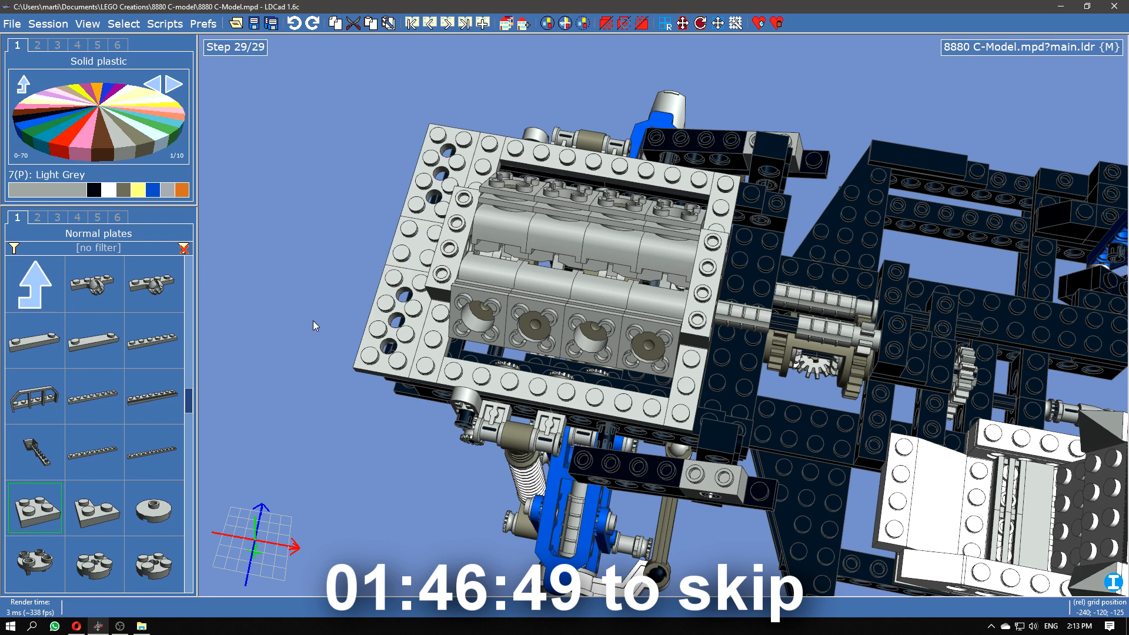
Step: Append building step 30 to the main model
{"action": "key", "text": "Insert"}
{"action": "left_click", "coordinate": [389, 341]}
{"action": "right_click", "coordinate": [423, 329]}
{"action": "left_click", "coordinate": [470, 374]}
{"action": "left_click", "coordinate": [500, 328]}
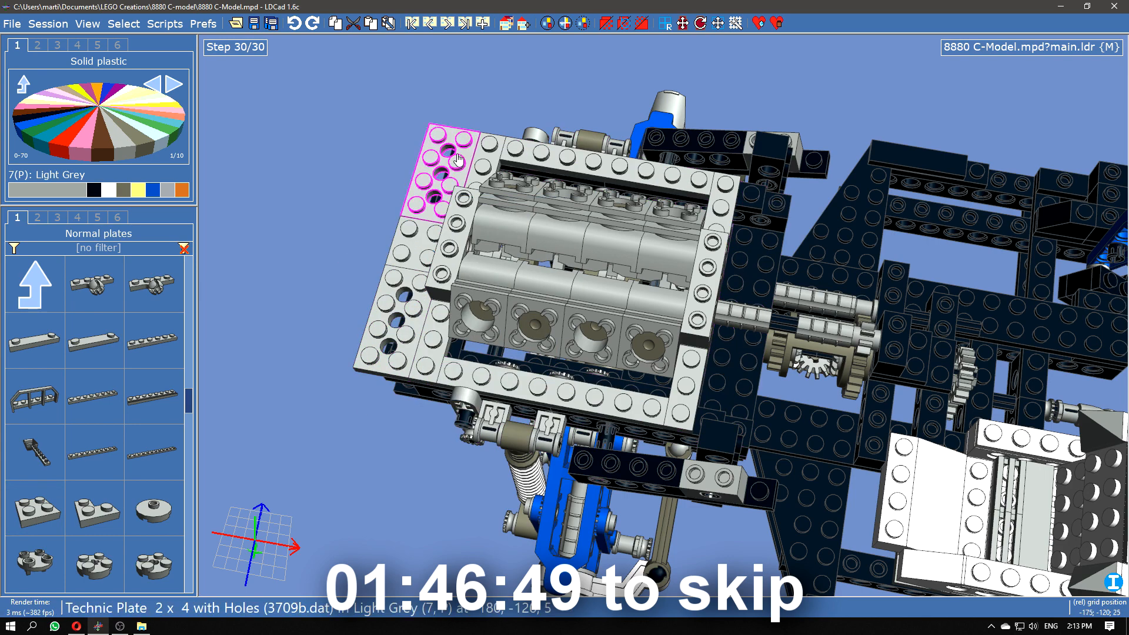
Step: Create a new submodel named Front bumper.ldr
{"action": "left_click", "coordinate": [523, 23]}
{"action": "type", "text": "Front bumper"}
{"action": "key", "text": "Return"}
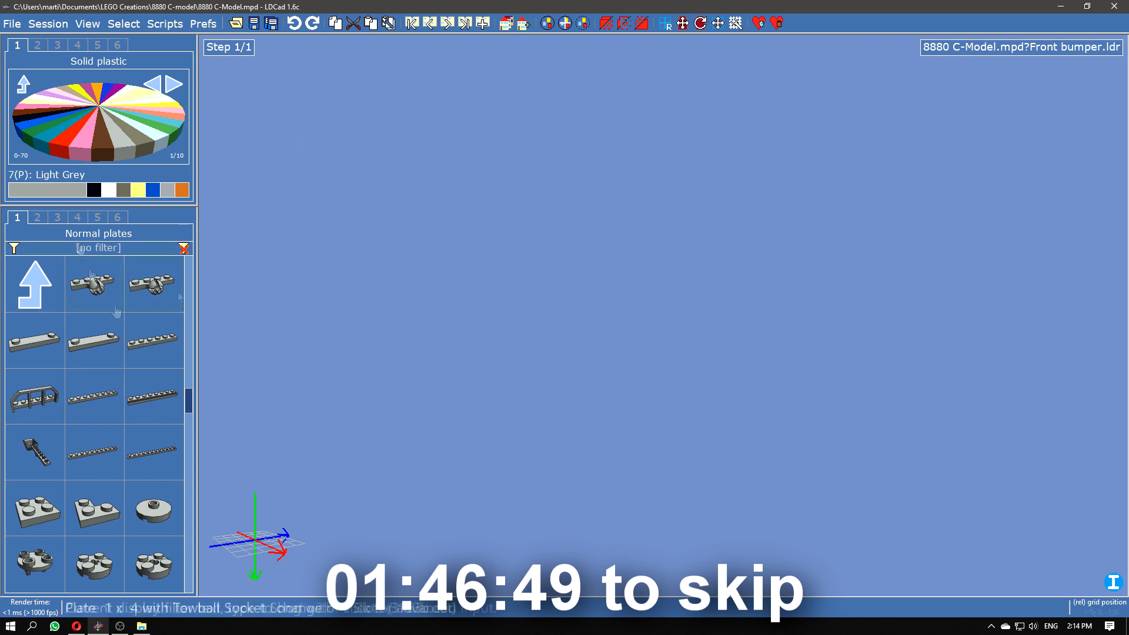
Step: Place a black 1x8 plate as the bumper base and two copies end to end on top of it at Y=-8
{"action": "left_click", "coordinate": [94, 190]}
{"action": "left_click_drag", "start_coordinate": [93, 396], "coordinate": [667, 320]}
{"action": "left_click_drag", "start_coordinate": [553, 414], "coordinate": [676, 405]}
{"action": "left_click_drag", "start_coordinate": [663, 323], "coordinate": [475, 304], "text": "ctrl"}
{"action": "left_click_drag", "start_coordinate": [475, 304], "coordinate": [840, 303], "text": "ctrl"}
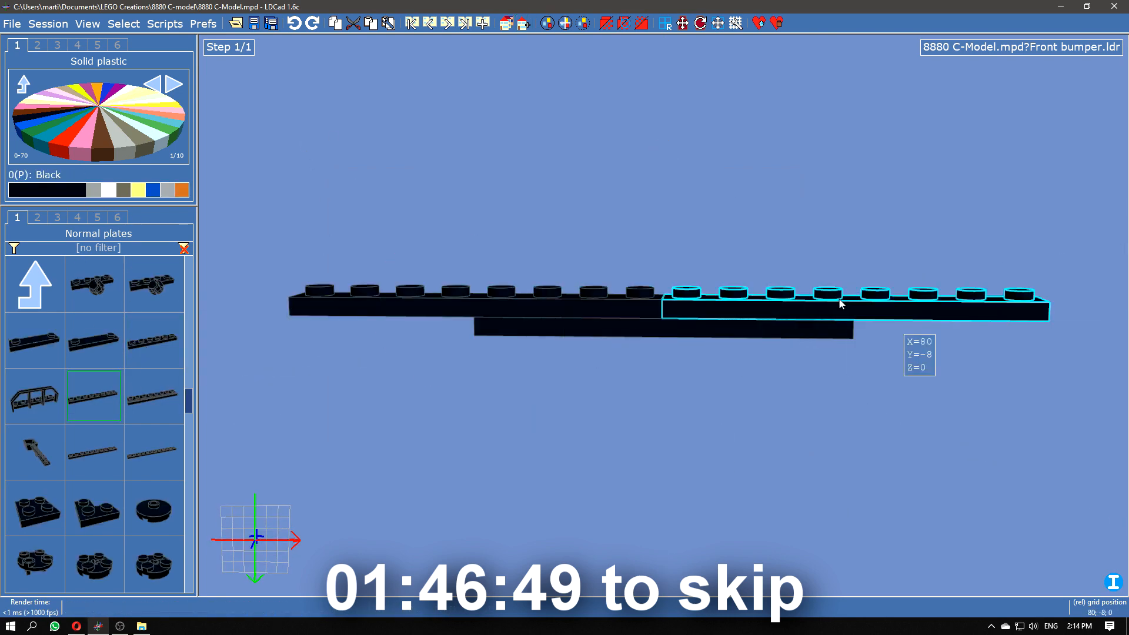
{"action": "left_click_drag", "start_coordinate": [529, 412], "coordinate": [425, 463]}
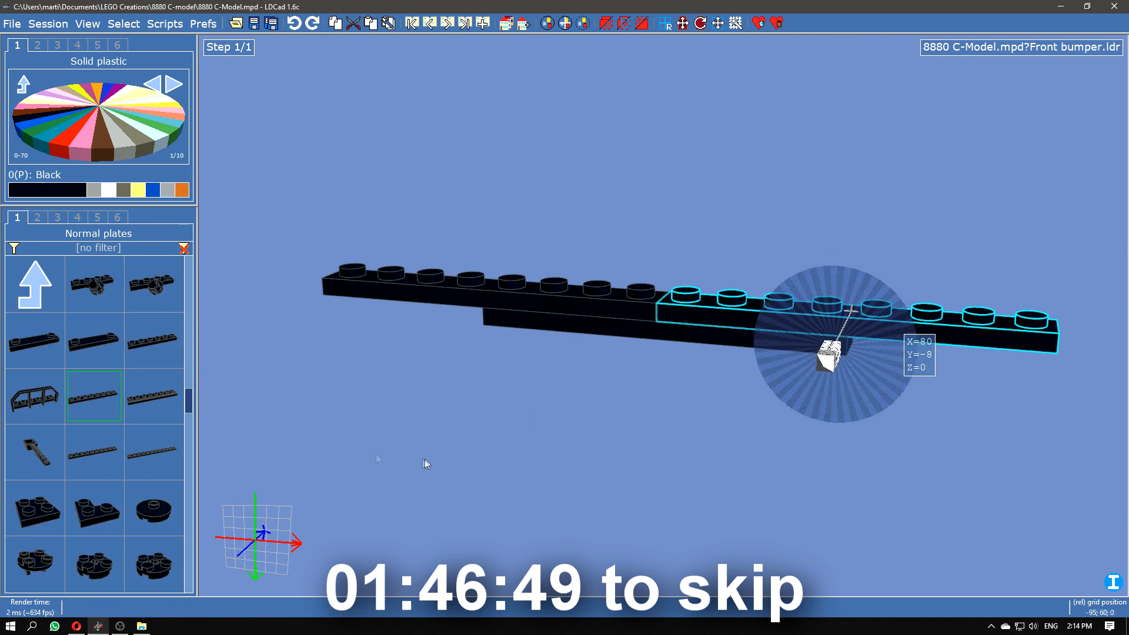
Step: Cover the middle joint of the bumper's upper plates with a black 1x8 tile
{"action": "left_click", "coordinate": [35, 284]}
{"action": "left_click", "coordinate": [94, 564]}
{"action": "scroll", "coordinate": [152, 469], "scroll_direction": "down", "scroll_amount": 4}
{"action": "left_click_drag", "start_coordinate": [94, 452], "coordinate": [662, 288]}
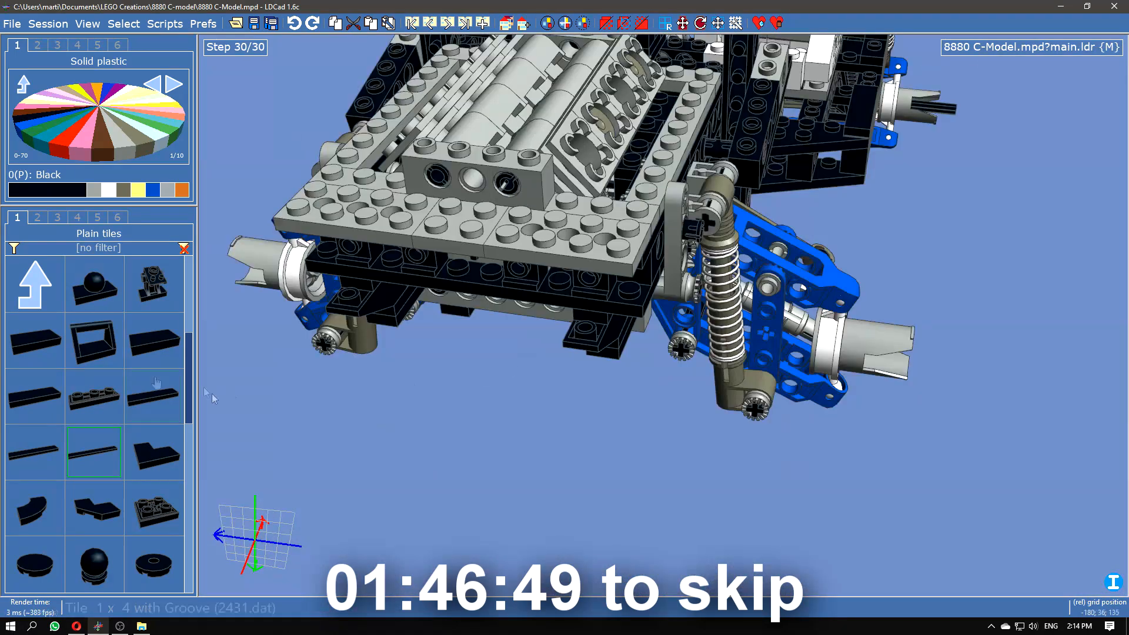
Step: Insert the Front bumper submodel at the front of the chassis in step 30 of the main model
{"action": "left_click", "coordinate": [117, 217]}
{"action": "scroll", "coordinate": [129, 417], "scroll_direction": "up", "scroll_amount": 5}
{"action": "left_click_drag", "start_coordinate": [94, 452], "coordinate": [462, 302]}
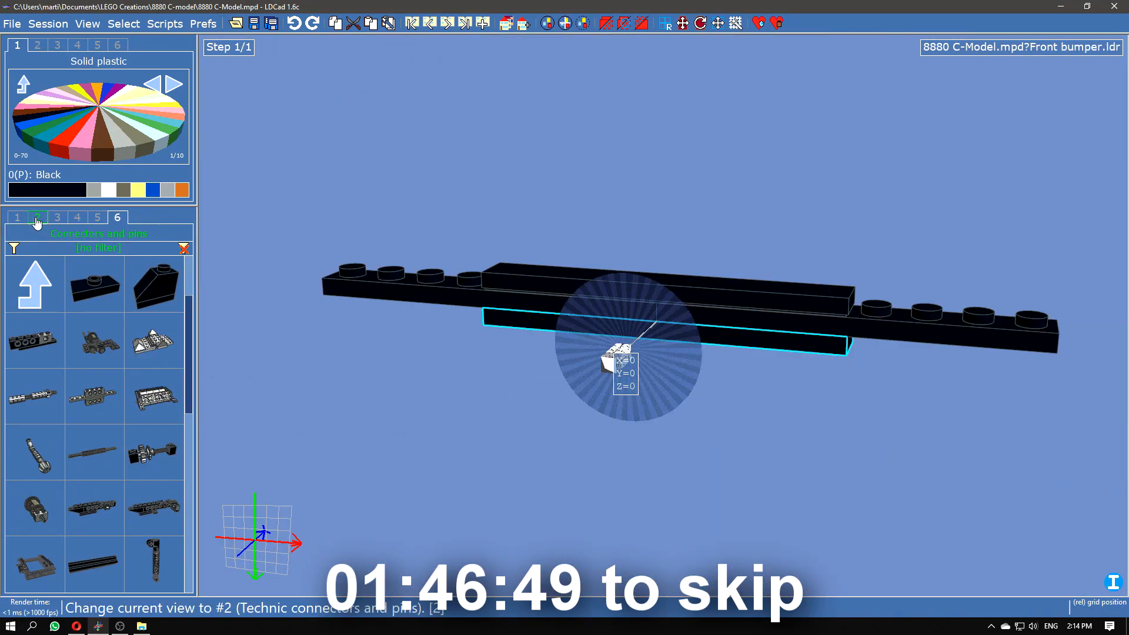
Step: Replace the bumper submodel's bottom 1x8 plate with a black 1x6 plate and return to the main model
{"action": "left_click", "coordinate": [35, 284]}
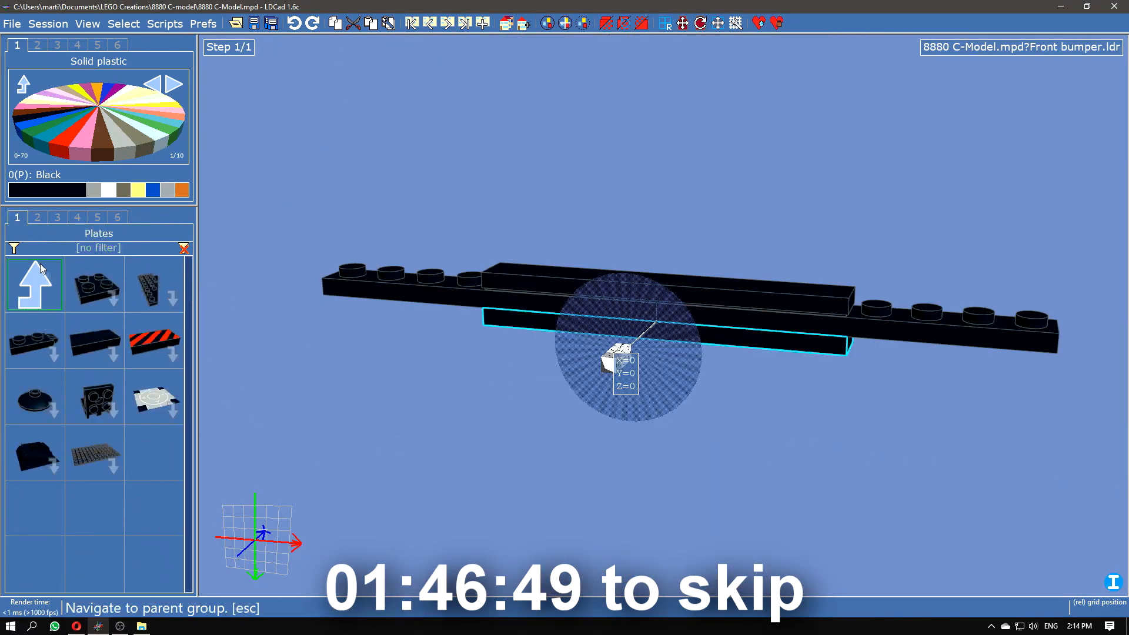
{"action": "left_click", "coordinate": [94, 457]}
{"action": "scroll", "coordinate": [118, 526], "scroll_direction": "down", "scroll_amount": 3}
{"action": "left_click", "coordinate": [212, 510]}
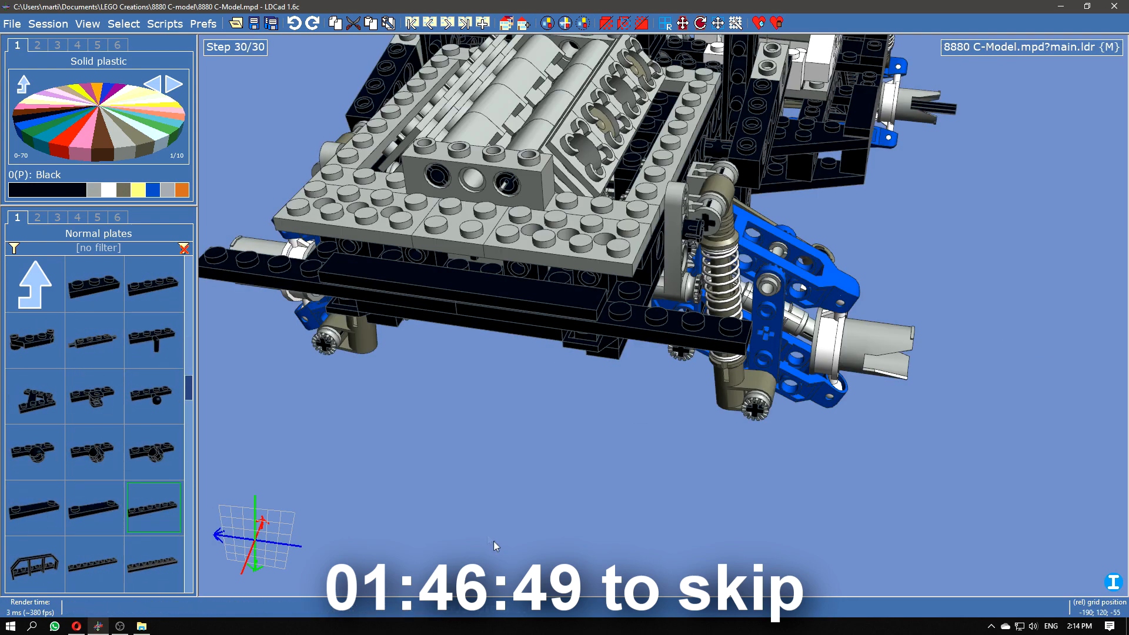
{"action": "left_click_drag", "start_coordinate": [493, 541], "coordinate": [479, 262]}
{"action": "left_click", "coordinate": [651, 433]}
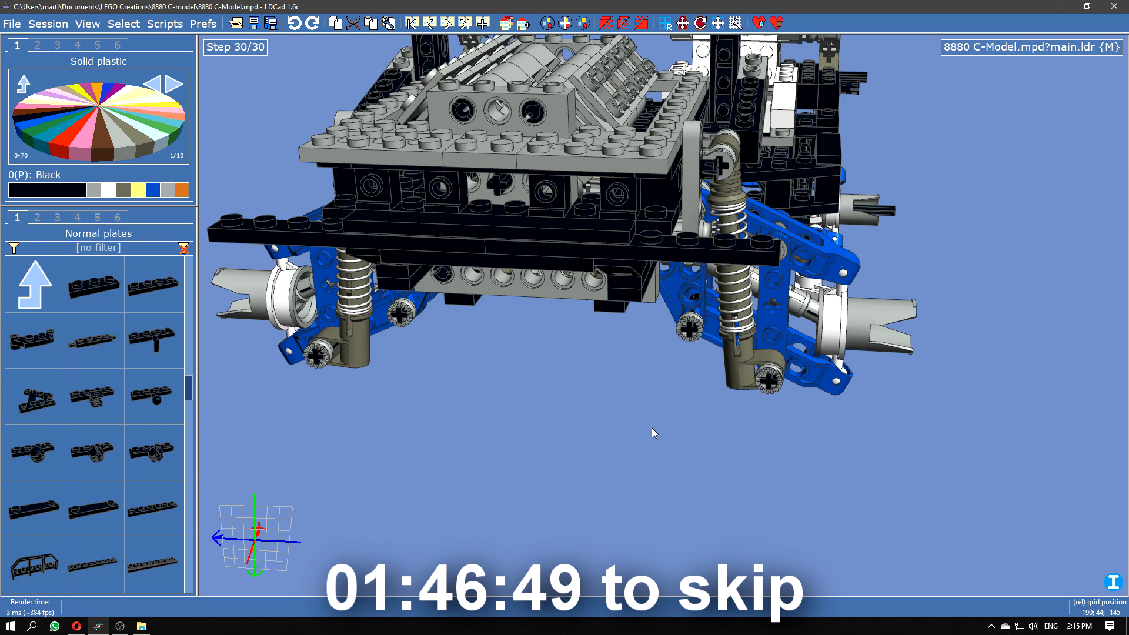
Step: Create a new submodel named Front grill.ldr
{"action": "left_click", "coordinate": [523, 23]}
{"action": "type", "text": "Front Bumper.ldr"}
{"action": "key", "text": "Return"}
{"action": "key", "text": "Return"}
{"action": "type", "text": "grill"}
{"action": "key", "text": "Return"}
Step: Lay a black 1x10 plate at the origin and top it with two 1x3 bricks and two 1x1 Technic bricks at each end
{"action": "left_click_drag", "start_coordinate": [34, 340], "coordinate": [653, 323]}
{"action": "left_click", "coordinate": [34, 284]}
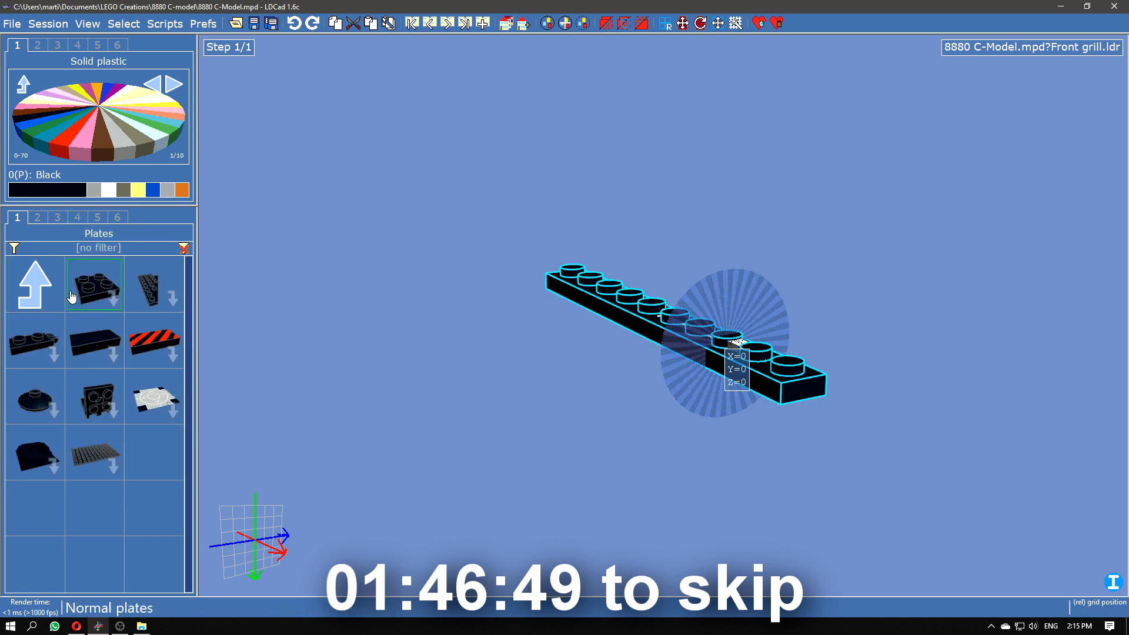
{"action": "left_click", "coordinate": [34, 285]}
{"action": "left_click", "coordinate": [94, 285]}
{"action": "left_click_drag", "start_coordinate": [35, 395], "coordinate": [656, 266]}
{"action": "left_click", "coordinate": [57, 217]}
{"action": "left_click_drag", "start_coordinate": [94, 285], "coordinate": [754, 268]}
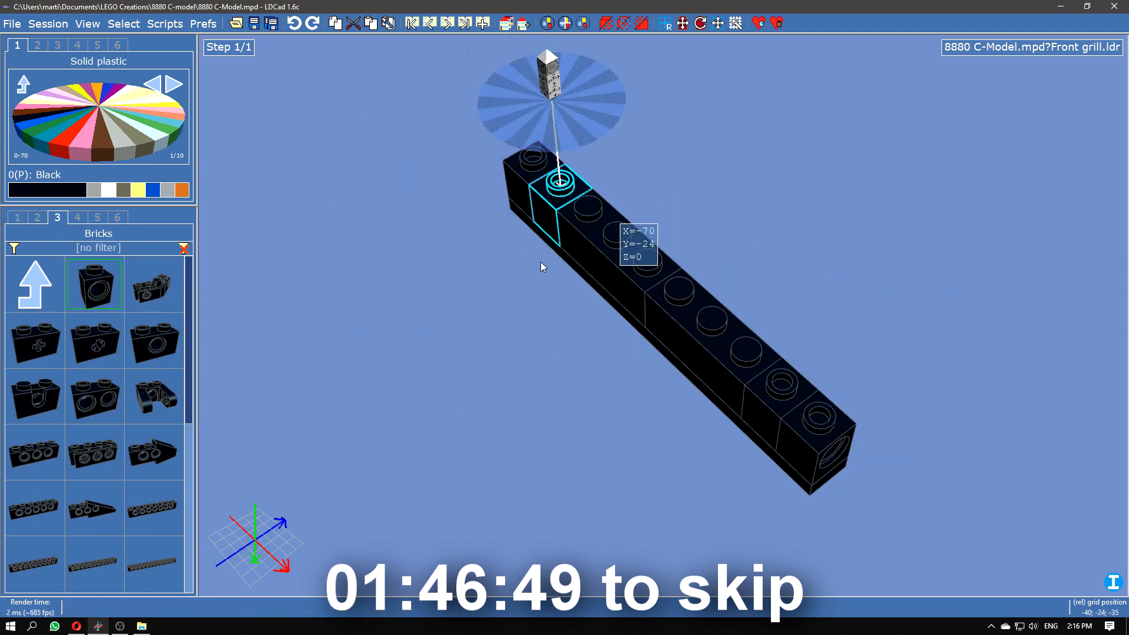
Step: Append a second building step to the grill and insert a long black pin into each end of the beam
{"action": "left_click", "coordinate": [482, 23]}
{"action": "left_click", "coordinate": [37, 217]}
{"action": "left_click_drag", "start_coordinate": [87, 526], "coordinate": [909, 509]}
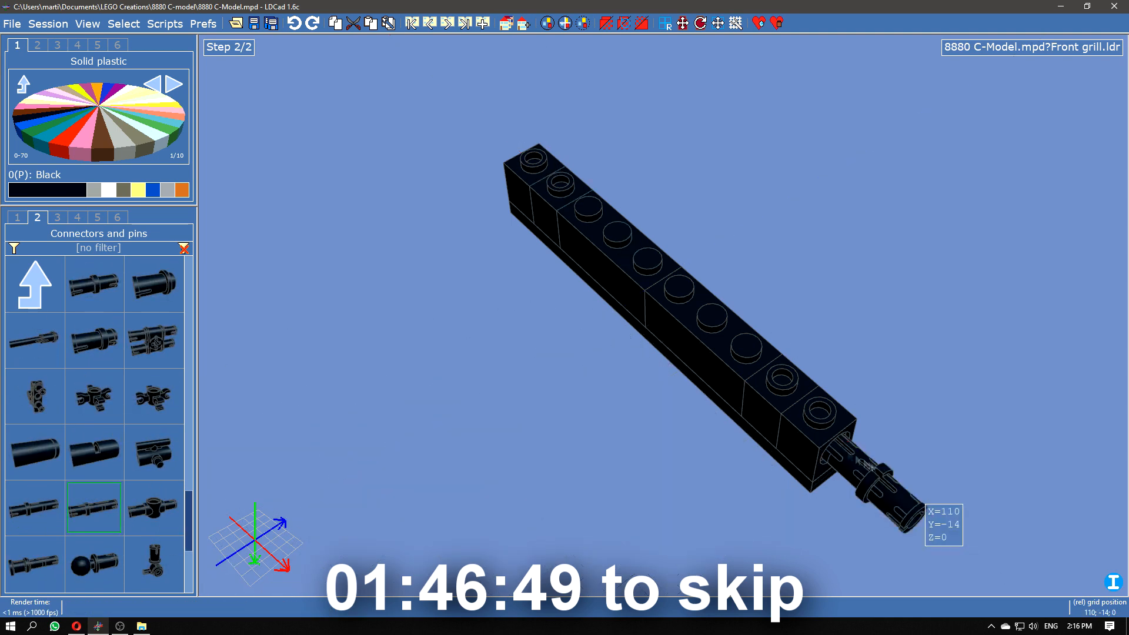
{"action": "left_click", "coordinate": [387, 375]}
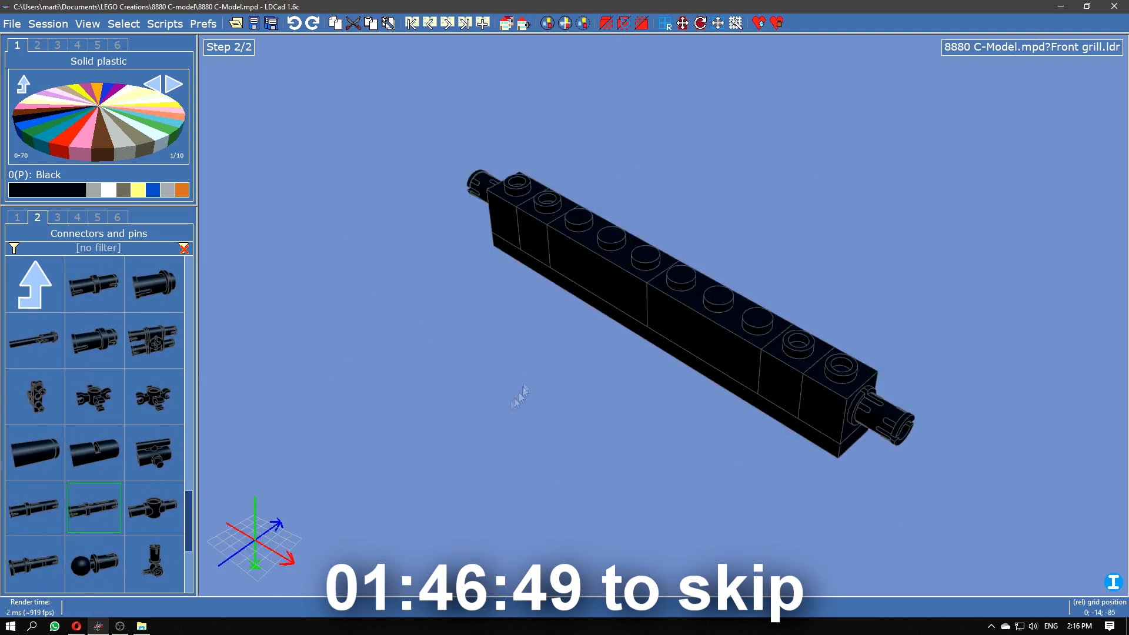
Step: Place a black 2x10 plate on top of the grill bricks at X=0, Y=-32, Z=10
{"action": "left_click", "coordinate": [35, 285]}
{"action": "left_click", "coordinate": [140, 400]}
{"action": "left_click_drag", "start_coordinate": [153, 564], "coordinate": [657, 244]}
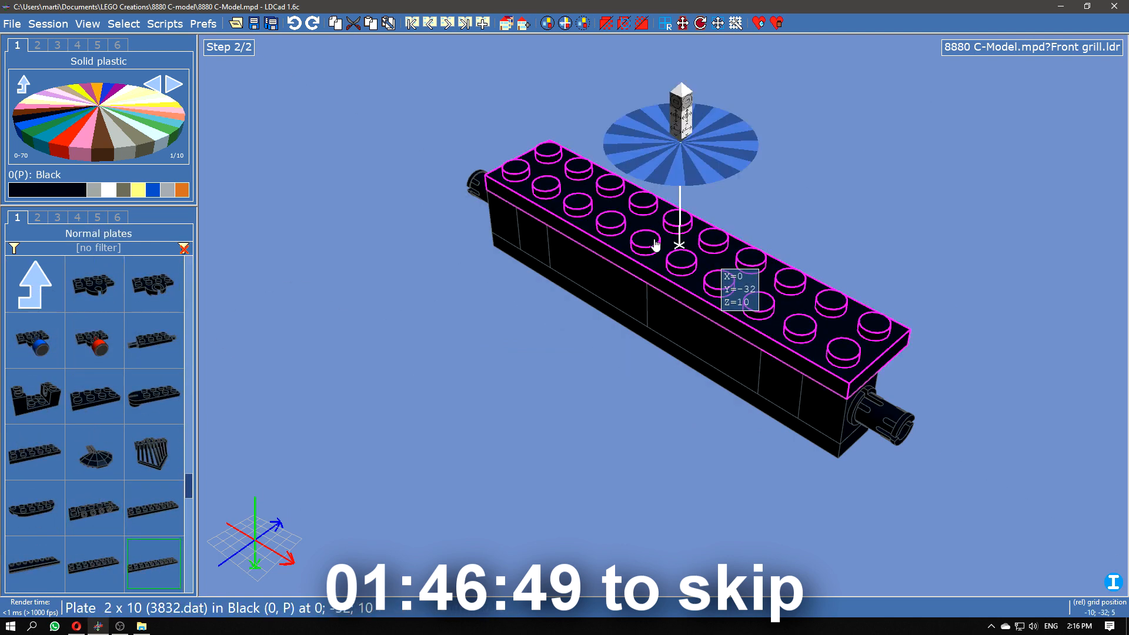
Step: Start a third building step and place black 1x2 grille tiles near both ends of the top plate, with light grey ones beside them
{"action": "left_click", "coordinate": [449, 26]}
{"action": "left_click", "coordinate": [35, 503]}
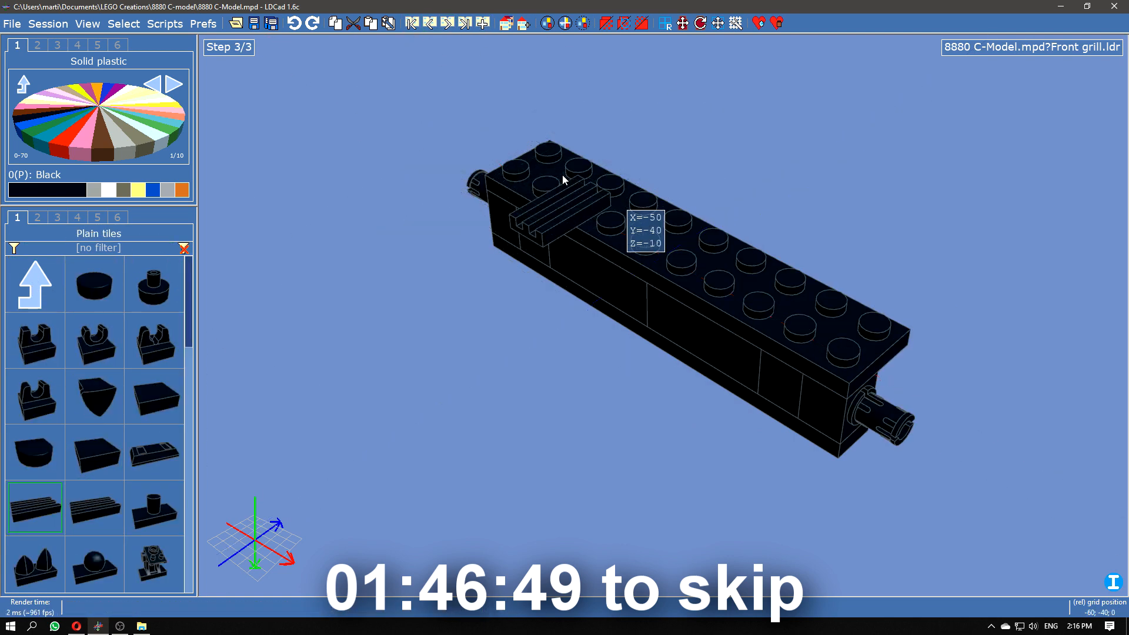
{"action": "left_click", "coordinate": [832, 324]}
{"action": "left_click", "coordinate": [832, 176]}
{"action": "left_click", "coordinate": [603, 182]}
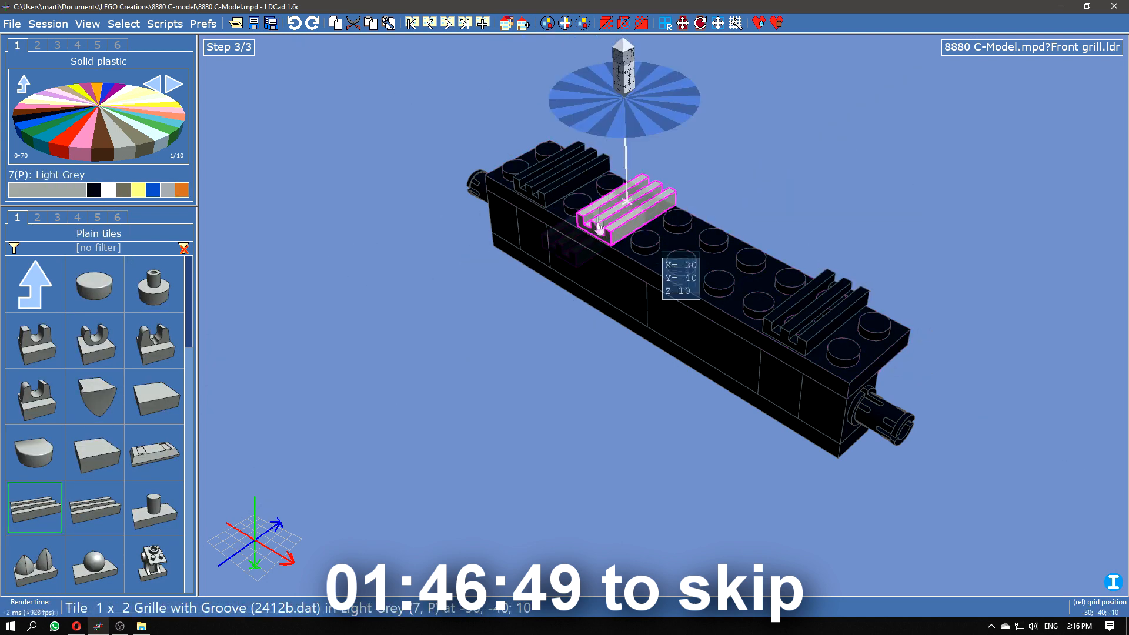
{"action": "left_click", "coordinate": [776, 282]}
Step: Fill the space between the light grey grille tiles with light grey Technic gear racks
{"action": "left_click", "coordinate": [98, 217]}
{"action": "left_click", "coordinate": [95, 285]}
{"action": "left_click", "coordinate": [153, 507]}
{"action": "left_click", "coordinate": [543, 341]}
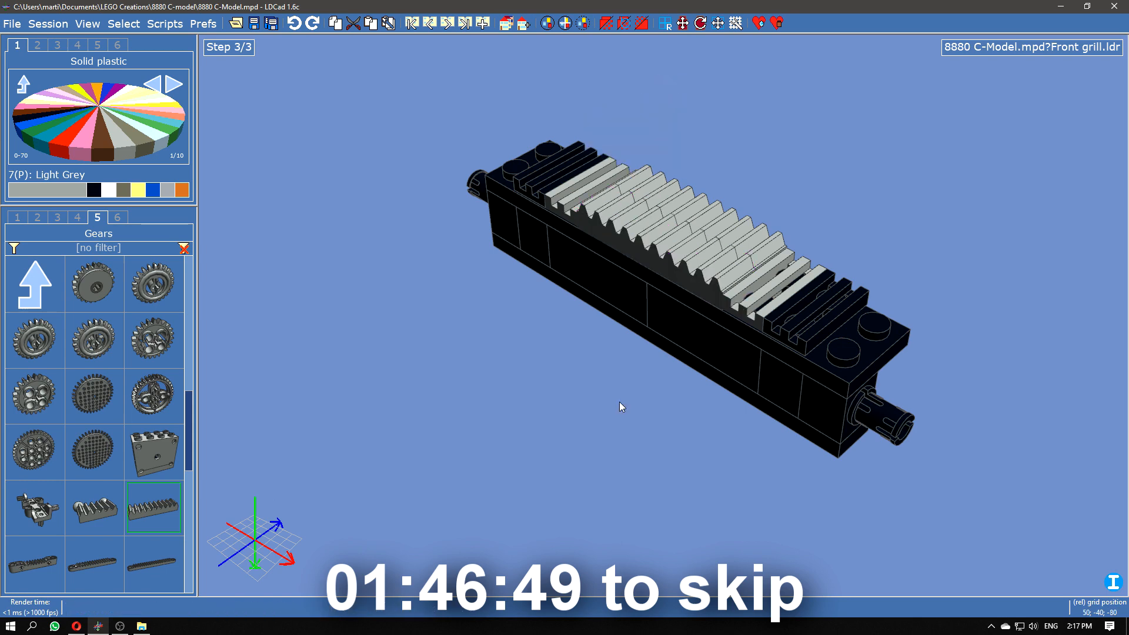
Step: Fit a black 1x2 Technic brick with one hole onto the pin at each end of the grill
{"action": "left_click", "coordinate": [57, 217]}
{"action": "left_click", "coordinate": [93, 190]}
{"action": "left_click", "coordinate": [153, 340]}
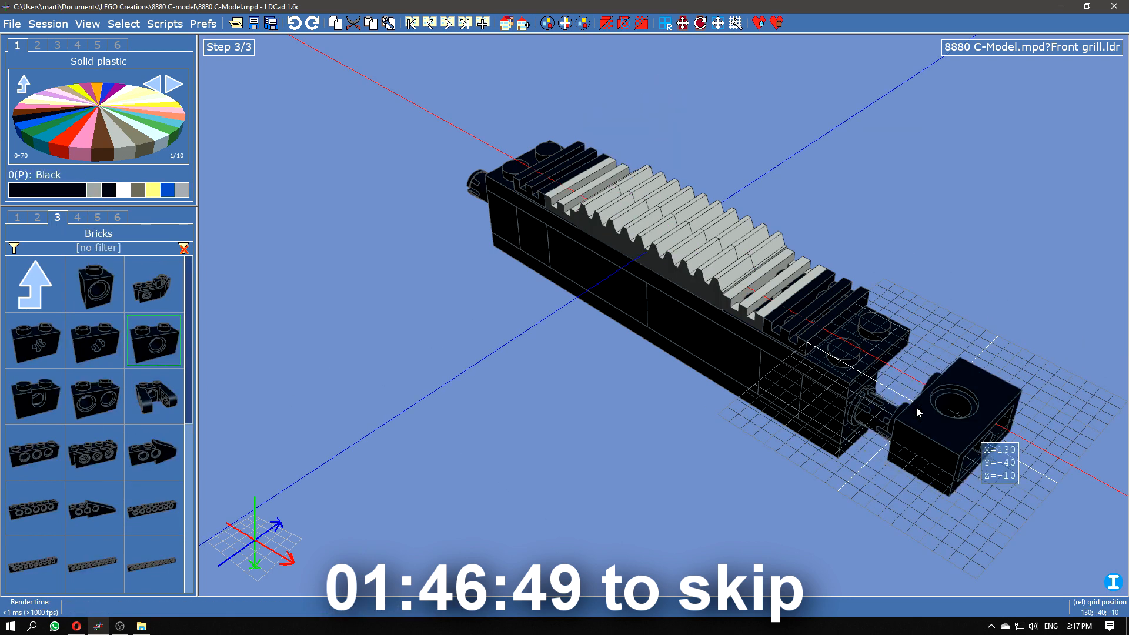
{"action": "left_click", "coordinate": [917, 412]}
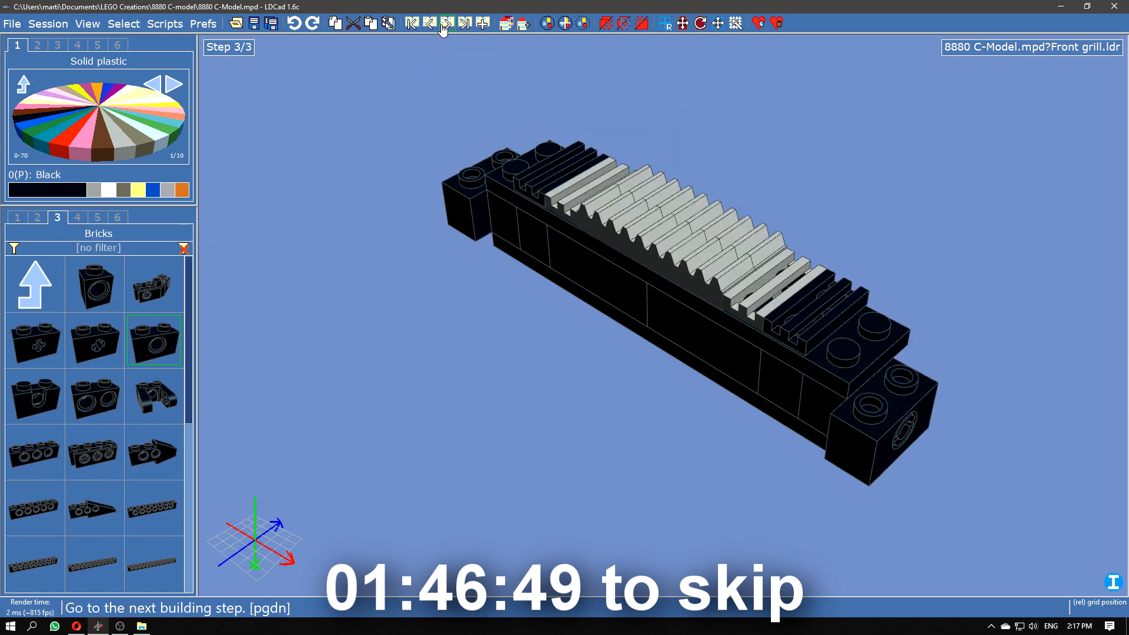
Step: Append a fourth building step to the Front grill submodel
{"action": "right_click", "coordinate": [506, 291]}
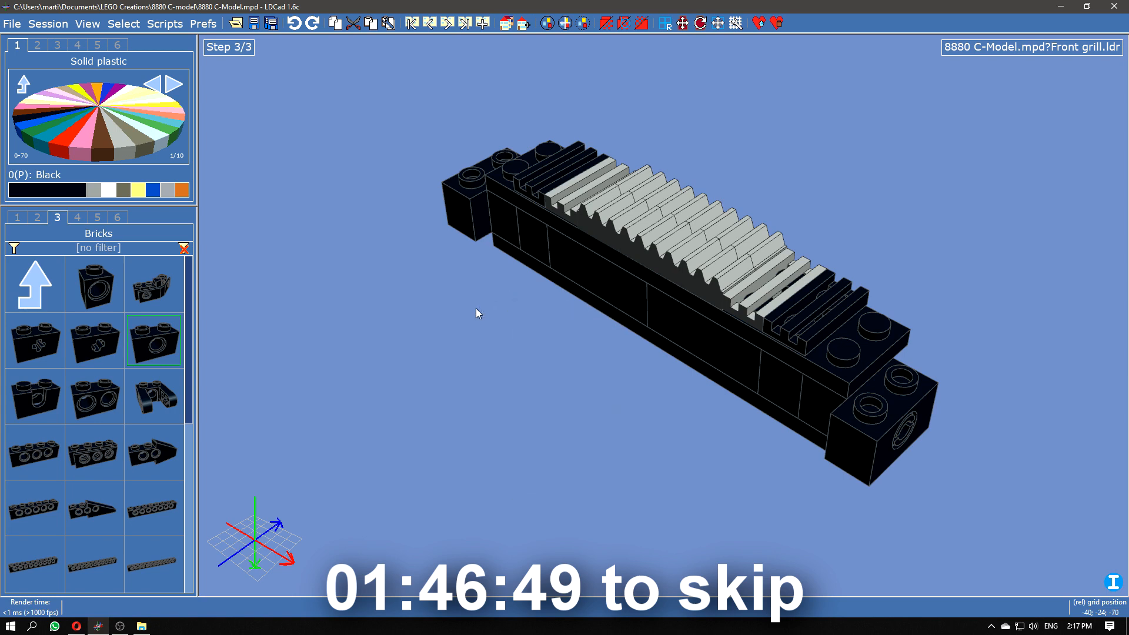
{"action": "left_click", "coordinate": [430, 24]}
{"action": "left_click", "coordinate": [429, 23]}
{"action": "left_click", "coordinate": [447, 23]}
{"action": "left_click", "coordinate": [446, 24]}
Step: Place a black 45° double slope with printed headlight (3041pb001.dat) on each end brick, one of them at X=120, Y=-48, Z=0
{"action": "left_click", "coordinate": [77, 217]}
{"action": "left_click", "coordinate": [97, 217]}
{"action": "left_click", "coordinate": [35, 284]}
{"action": "left_click", "coordinate": [35, 284]}
{"action": "left_click", "coordinate": [94, 285]}
{"action": "left_click", "coordinate": [36, 398]}
{"action": "scroll", "coordinate": [117, 412], "scroll_direction": "down", "scroll_amount": 10}
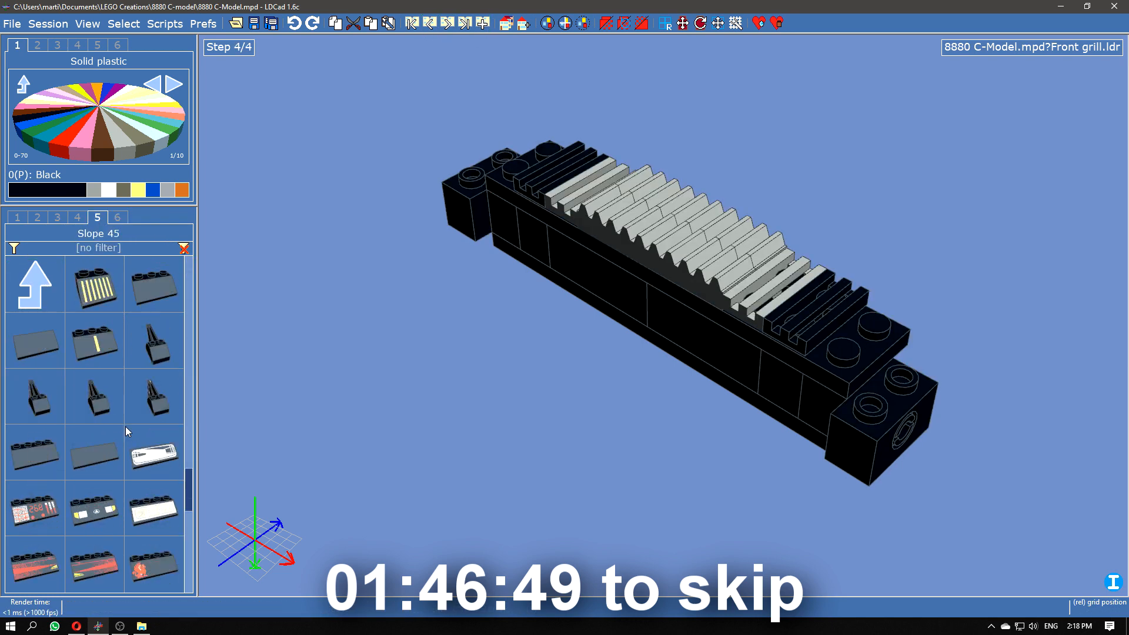
{"action": "scroll", "coordinate": [136, 421], "scroll_direction": "down", "scroll_amount": 1}
{"action": "left_click_drag", "start_coordinate": [145, 410], "coordinate": [941, 362]}
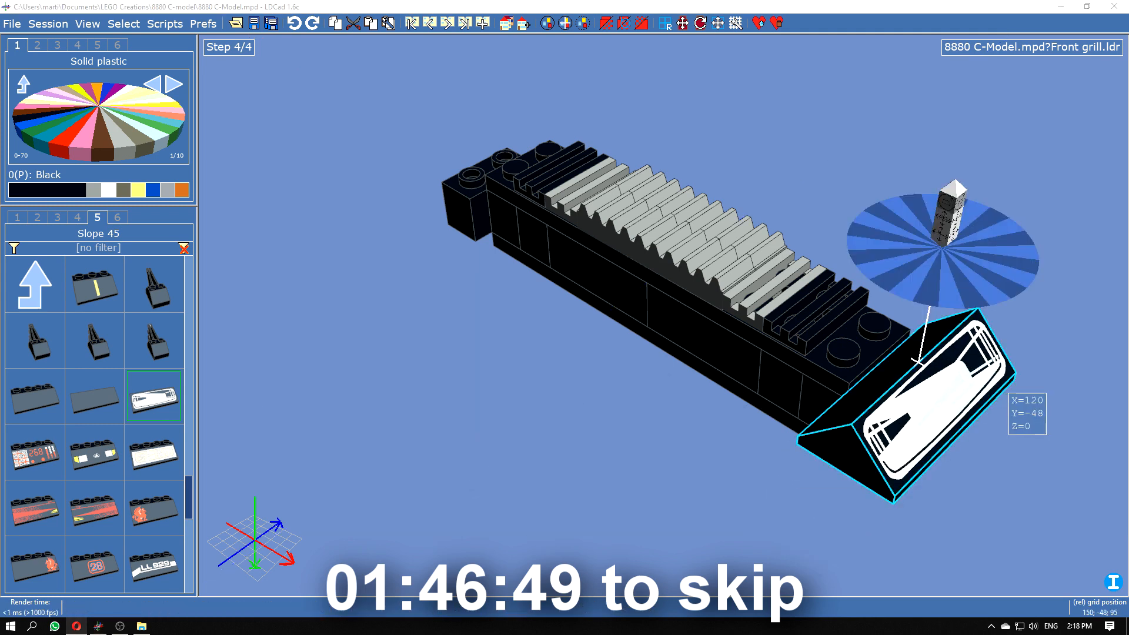
{"action": "left_click", "coordinate": [931, 371]}
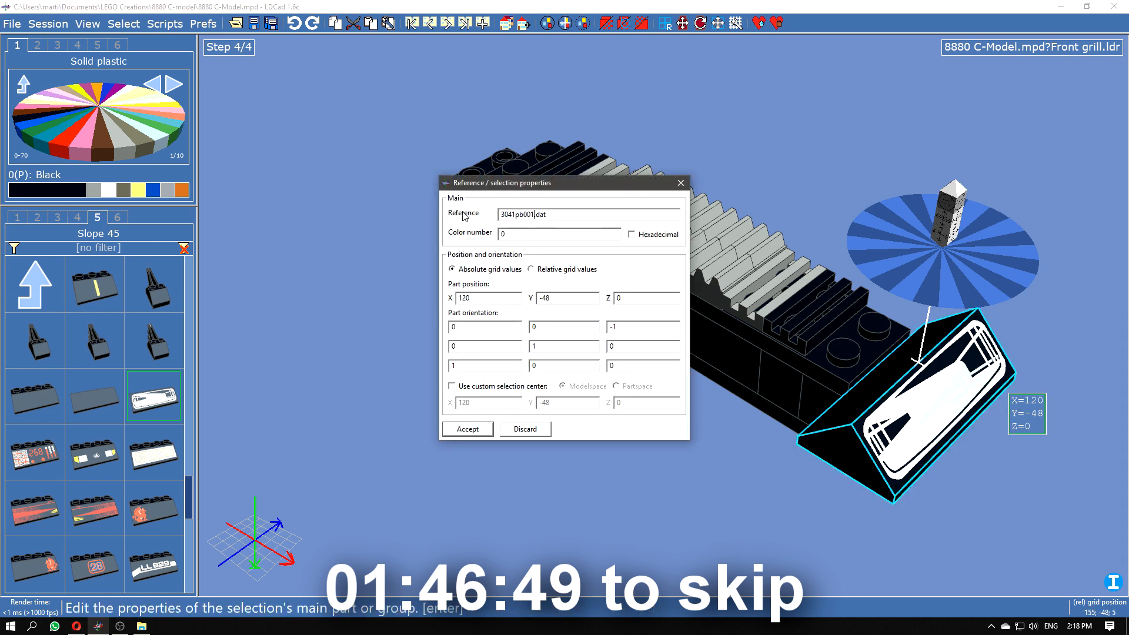
{"action": "scroll", "coordinate": [152, 474], "scroll_direction": "down", "scroll_amount": 2}
{"action": "scroll", "coordinate": [152, 474], "scroll_direction": "up", "scroll_amount": 3}
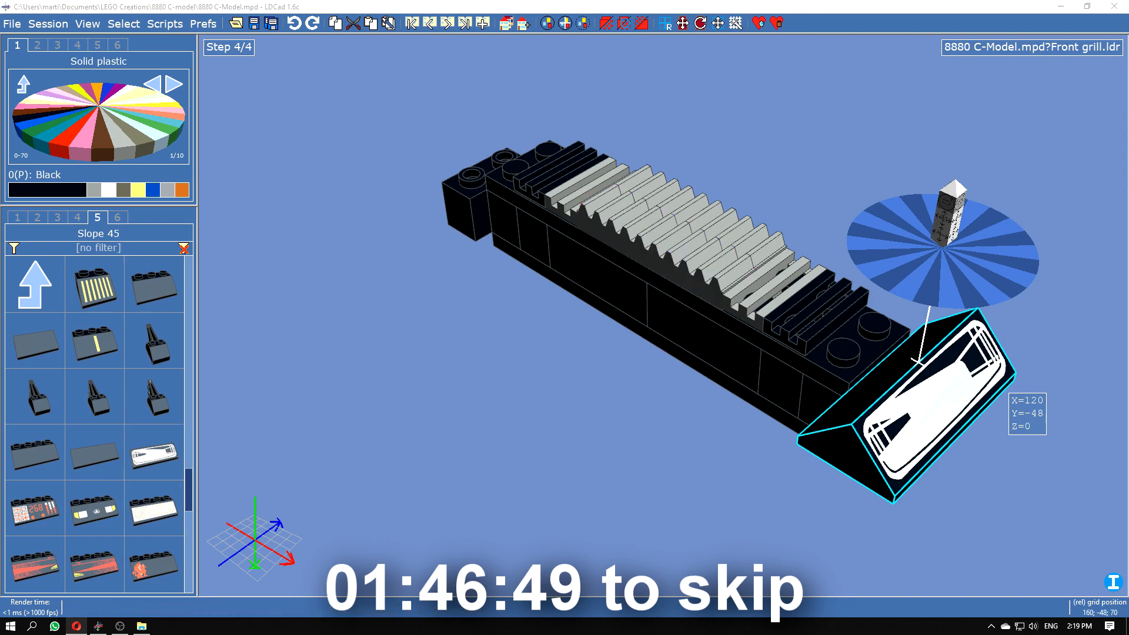
{"action": "right_click_drag", "start_coordinate": [1093, 267], "coordinate": [582, 188]}
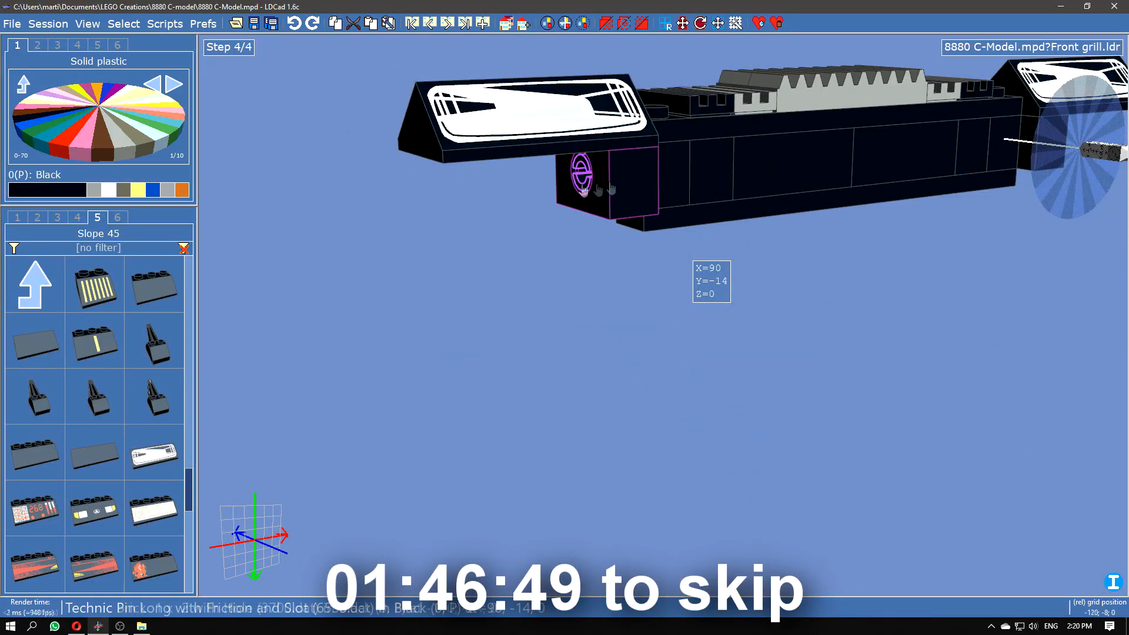
Step: Insert the Front grill submodel into main.ldr at X=-190, Y=-94, Z=35 and tilt it about its end pins
{"action": "right_click_drag", "start_coordinate": [933, 288], "coordinate": [638, 234]}
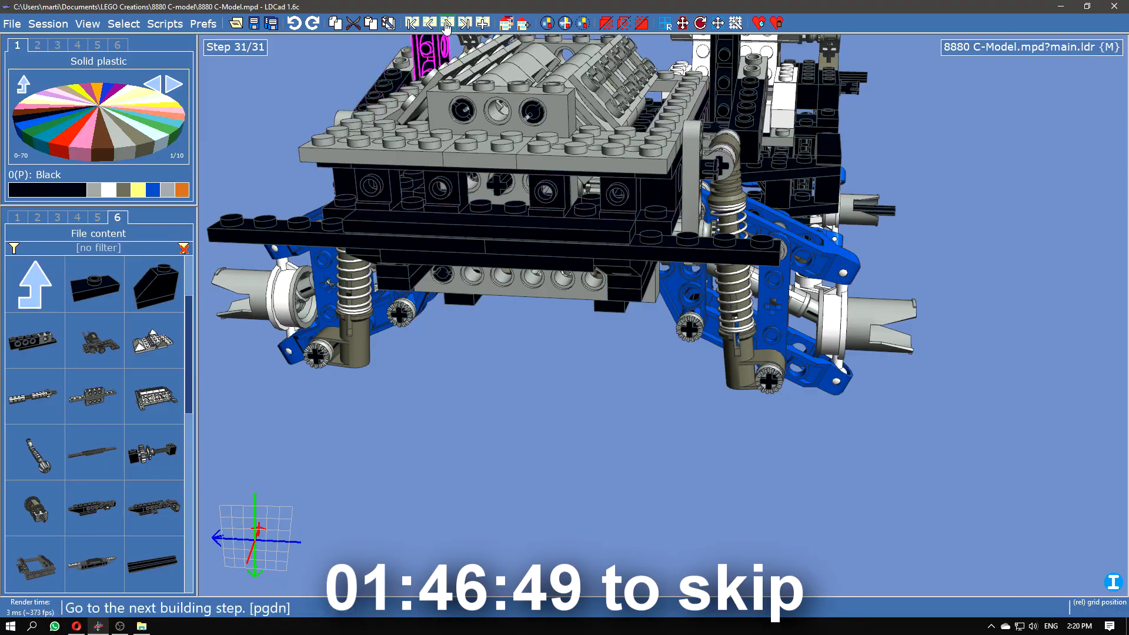
{"action": "left_click_drag", "start_coordinate": [94, 507], "coordinate": [504, 192]}
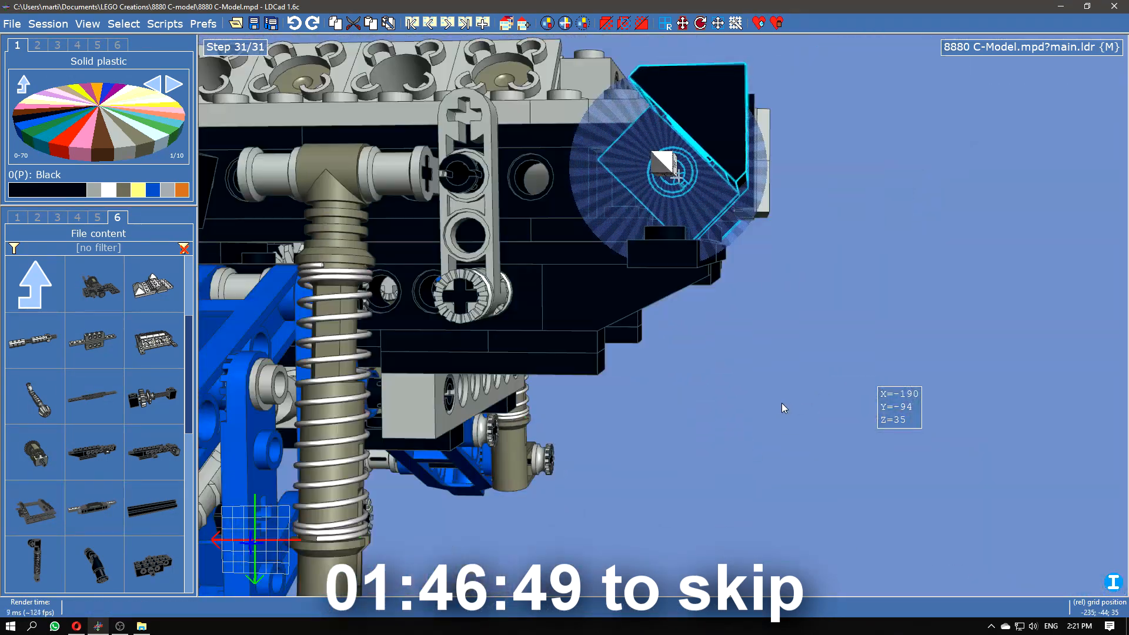
{"action": "key", "text": "ctrl+Left"}
{"action": "key", "text": "ctrl+Left"}
{"action": "key", "text": "ctrl+Left"}
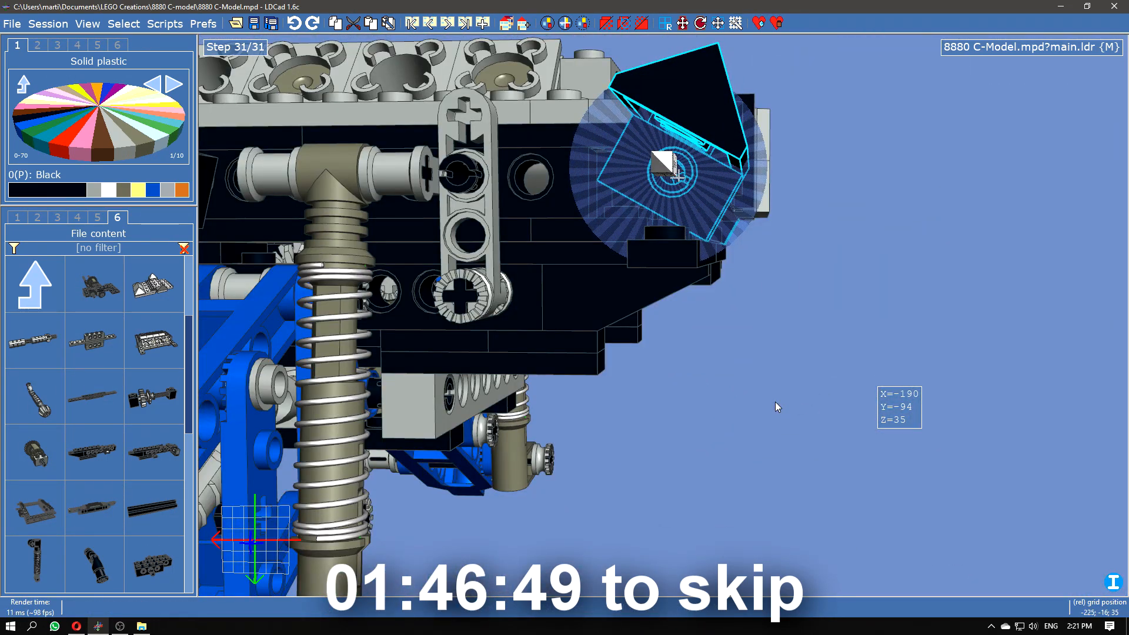
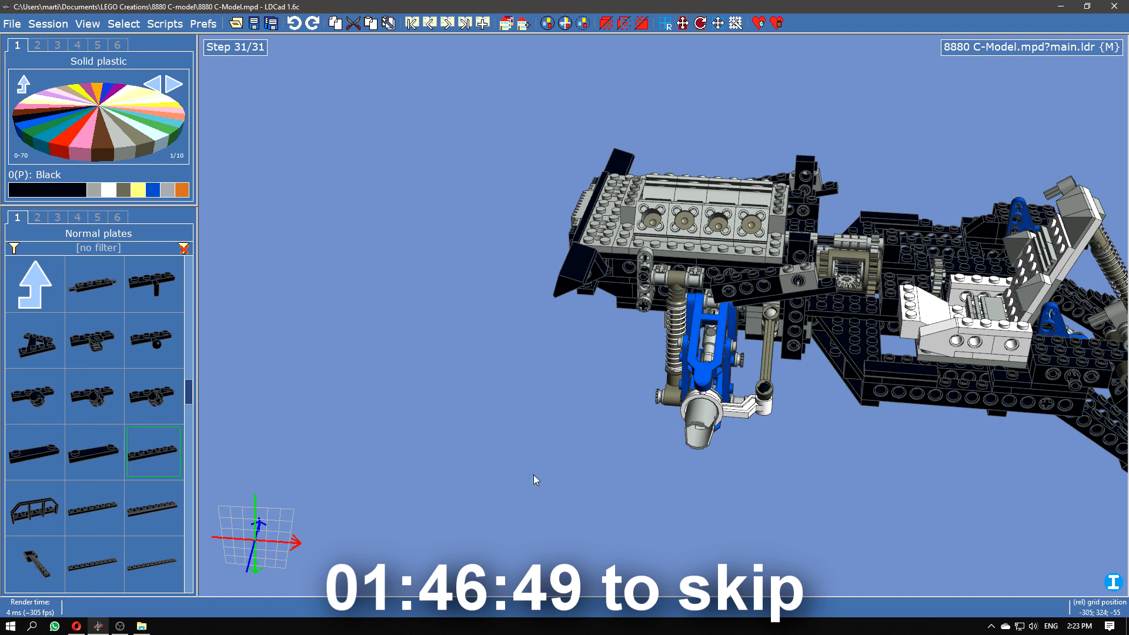
Step: Create a new submodel named Steering wheel.ldr
{"action": "left_click", "coordinate": [525, 24]}
{"action": "type", "text": "Steering wheel"}
{"action": "key", "text": "Return"}
Step: Place a light grey 1x16 Technic brick at X=0, Y=-4, Z=0 as the base beam
{"action": "left_click", "coordinate": [53, 223]}
{"action": "left_click", "coordinate": [94, 190]}
{"action": "scroll", "coordinate": [71, 353], "scroll_direction": "down", "scroll_amount": 1}
{"action": "left_click_drag", "start_coordinate": [35, 563], "coordinate": [663, 299]}
{"action": "left_click_drag", "start_coordinate": [782, 171], "coordinate": [678, 428]}
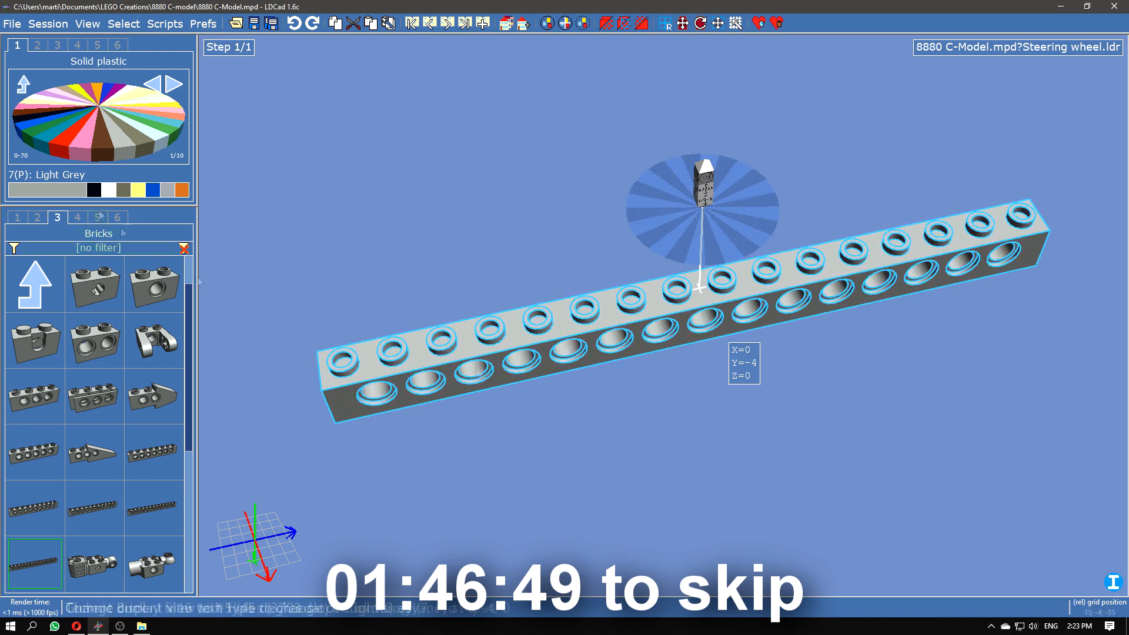
Step: Attach a black 2x3 plate beneath one end of the beam at X=20, Y=20, Z=-100
{"action": "left_click", "coordinate": [94, 190]}
{"action": "left_click", "coordinate": [17, 218]}
{"action": "scroll", "coordinate": [153, 504], "scroll_direction": "down", "scroll_amount": 3}
{"action": "left_click_drag", "start_coordinate": [153, 504], "coordinate": [482, 419]}
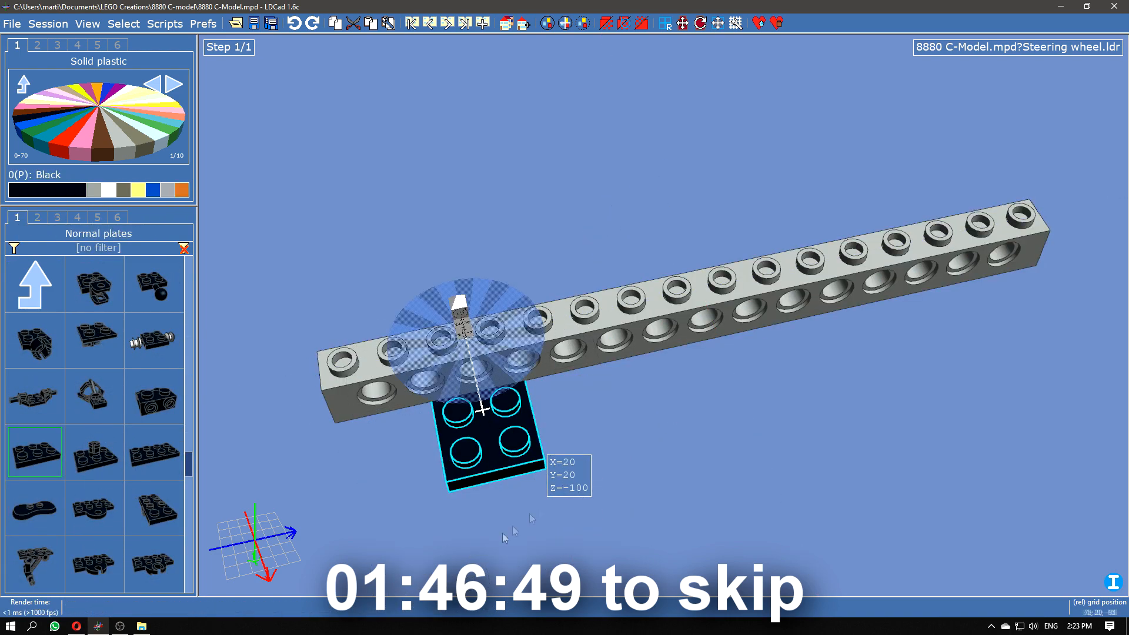
{"action": "left_click_drag", "start_coordinate": [505, 538], "coordinate": [532, 519]}
Step: Place a white 1x2 Technic brick (3700.dat) on the black plate at X=40, Y=-4, Z=-100, parallel to the beam
{"action": "left_click", "coordinate": [57, 217]}
{"action": "left_click", "coordinate": [108, 190]}
{"action": "left_click_drag", "start_coordinate": [154, 284], "coordinate": [621, 363]}
{"action": "key", "text": "Return"}
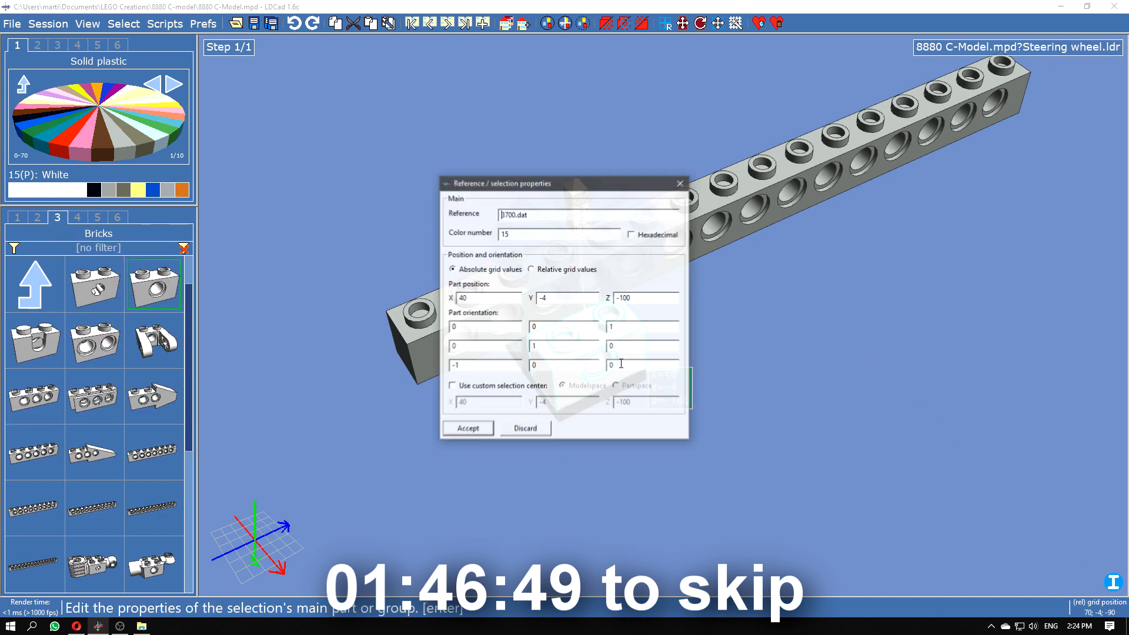
{"action": "key", "text": "Return"}
Step: Append a second building step and lay a black 1x6 plate across the beam's far end at X=10, Y=-12, Z=90
{"action": "left_click_drag", "start_coordinate": [432, 185], "coordinate": [493, 167]}
{"action": "left_click", "coordinate": [17, 217]}
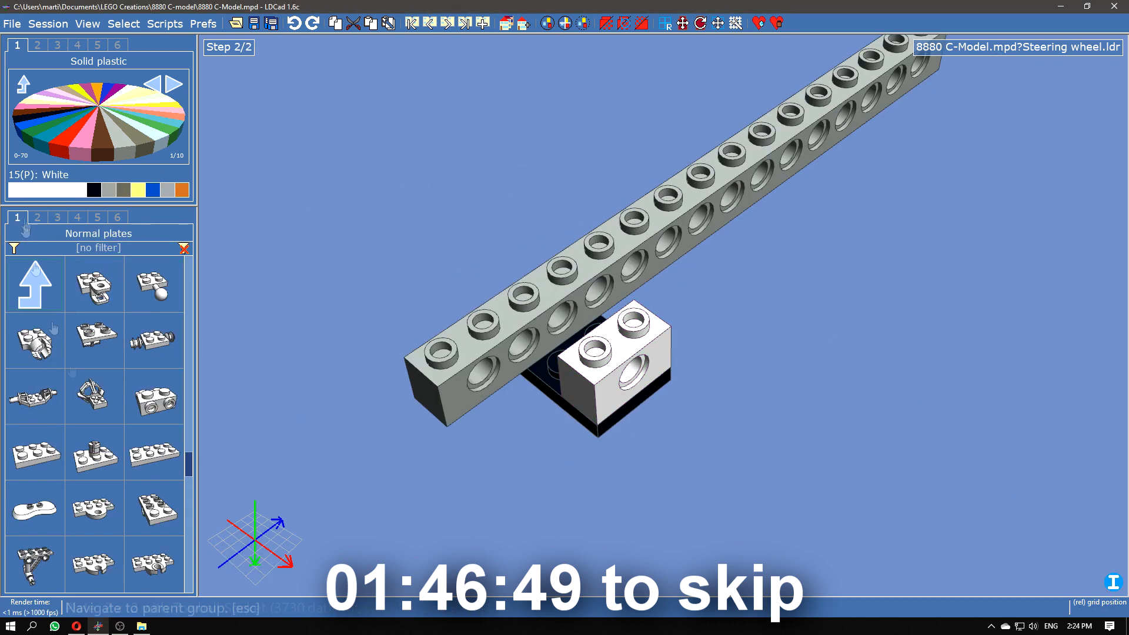
{"action": "left_click", "coordinate": [93, 189]}
{"action": "scroll", "coordinate": [94, 399], "scroll_direction": "down", "scroll_amount": 5}
{"action": "left_click_drag", "start_coordinate": [154, 451], "coordinate": [850, 67]}
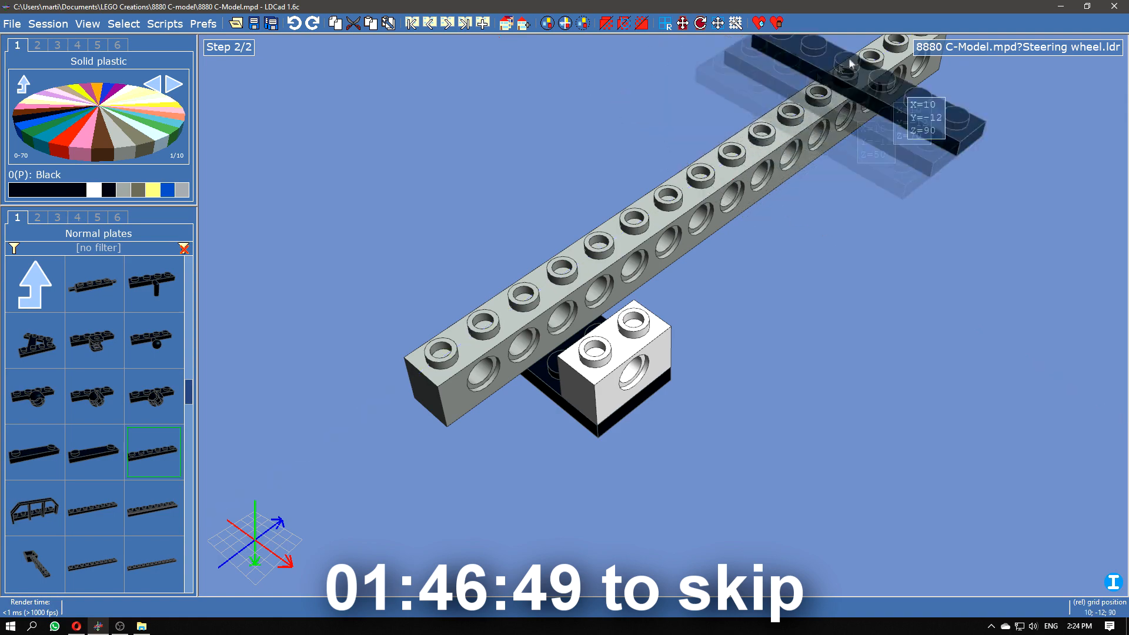
Step: Place a black 1x8 plate across the near end of the long light grey Technic beam at -50, -12, -130
{"action": "right_click_drag", "start_coordinate": [850, 67], "coordinate": [735, 282]}
{"action": "left_click_drag", "start_coordinate": [735, 283], "coordinate": [721, 167]}
{"action": "right_click_drag", "start_coordinate": [416, 353], "coordinate": [660, 143]}
{"action": "left_click_drag", "start_coordinate": [94, 507], "coordinate": [527, 245]}
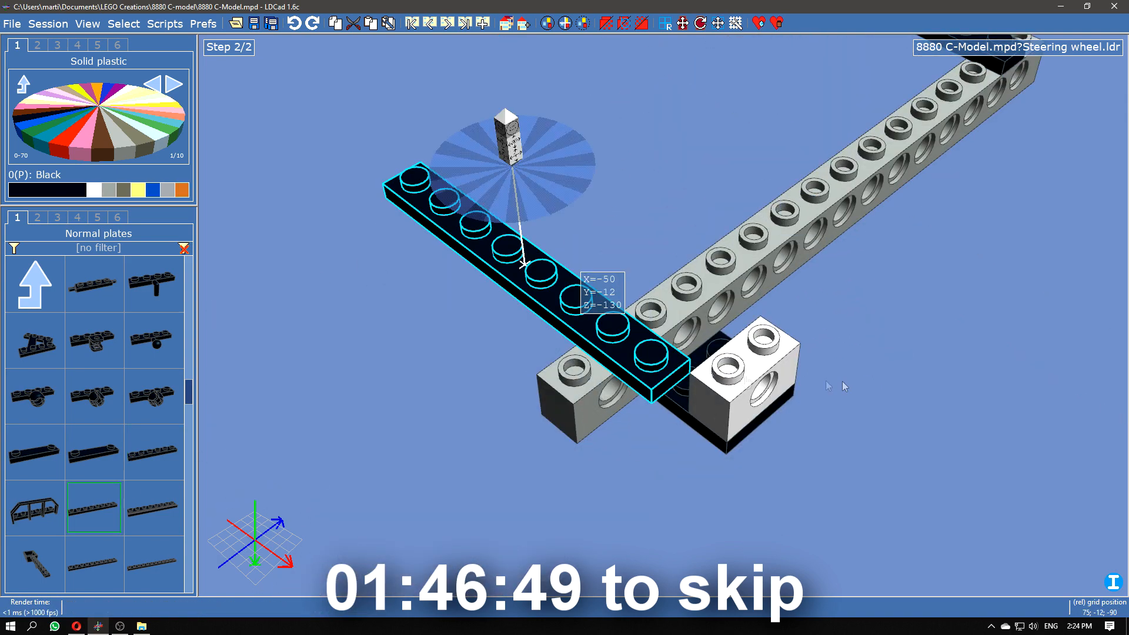
Step: Cover the white brick and beam with a black 1x3 plate and a cut-corner wing plate rotated to fit beside it
{"action": "scroll", "coordinate": [101, 415], "scroll_direction": "up", "scroll_amount": 2}
{"action": "left_click_drag", "start_coordinate": [153, 339], "coordinate": [690, 327]}
{"action": "left_click", "coordinate": [36, 284]}
{"action": "left_click", "coordinate": [126, 403]}
{"action": "left_click_drag", "start_coordinate": [94, 398], "coordinate": [767, 270]}
{"action": "key", "text": "ctrl+Right"}
{"action": "key", "text": "ctrl+Right"}
{"action": "key", "text": "ctrl+Right"}
{"action": "left_click", "coordinate": [876, 414]}
{"action": "right_click_drag", "start_coordinate": [879, 416], "coordinate": [800, 451]}
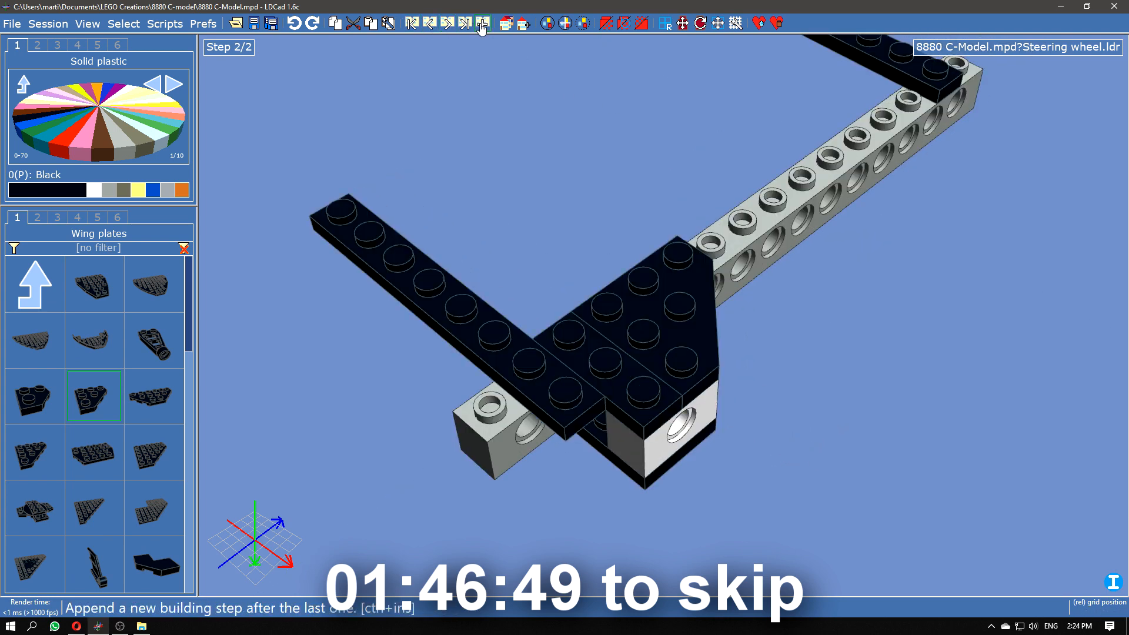
Step: Insert a light grey Technic axle pin into the white brick's hole in a new building step
{"action": "left_click", "coordinate": [37, 217]}
{"action": "left_click_drag", "start_coordinate": [154, 396], "coordinate": [688, 423]}
{"action": "right_click_drag", "start_coordinate": [834, 396], "coordinate": [774, 419]}
Step: Place a black 1x2 plate on top of the wing plates at 20, -20, -100
{"action": "left_click", "coordinate": [17, 217]}
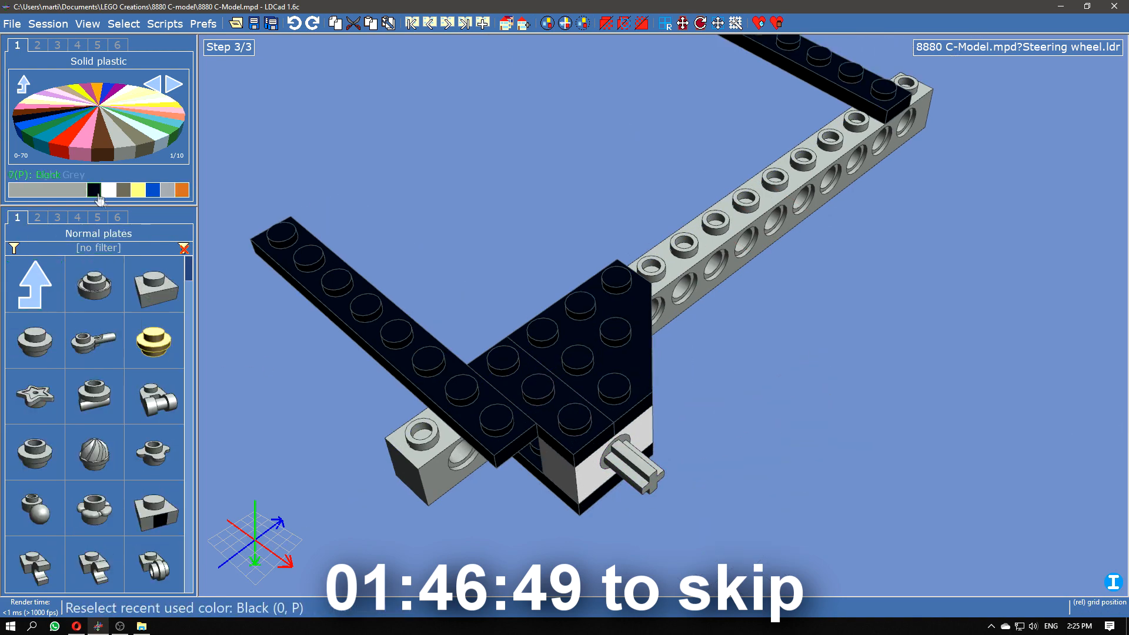
{"action": "left_click", "coordinate": [94, 190]}
{"action": "scroll", "coordinate": [36, 340], "scroll_direction": "down", "scroll_amount": 3}
{"action": "left_click_drag", "start_coordinate": [562, 345], "coordinate": [563, 350]}
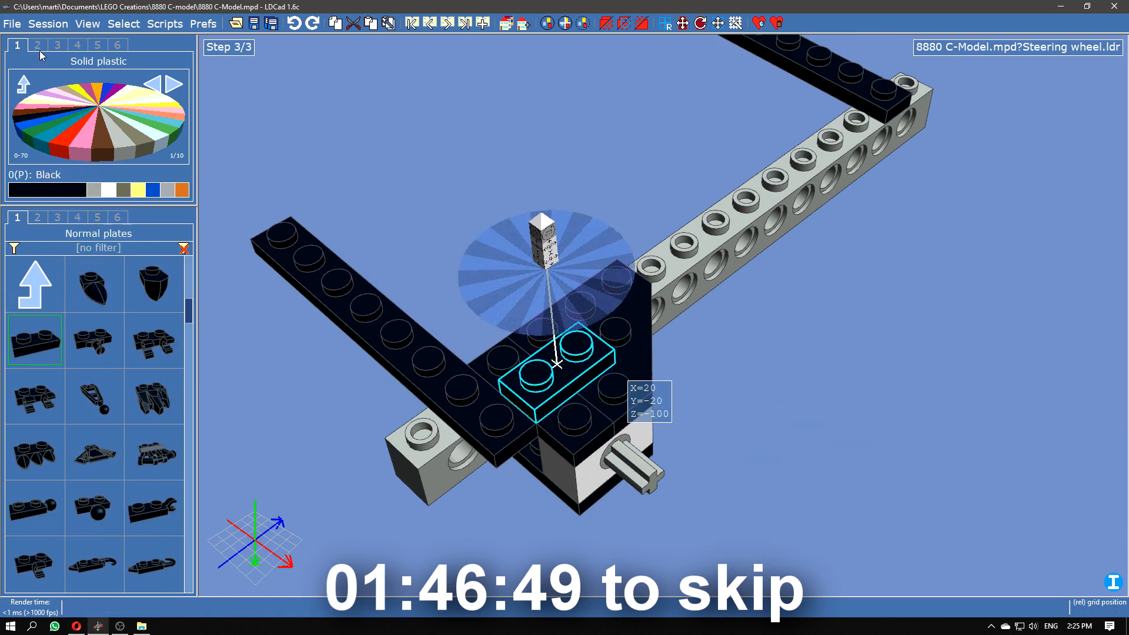
Step: Add a Trans Red 1x1 plate beside the black 1x2 plate and copy it to the other end at 20, -20, -70
{"action": "left_click", "coordinate": [37, 45]}
{"action": "left_click", "coordinate": [76, 154]}
{"action": "scroll", "coordinate": [100, 373], "scroll_direction": "up", "scroll_amount": 5}
{"action": "left_click_drag", "start_coordinate": [153, 285], "coordinate": [495, 418]}
{"action": "left_click_drag", "start_coordinate": [496, 419], "coordinate": [611, 333], "text": "ctrl"}
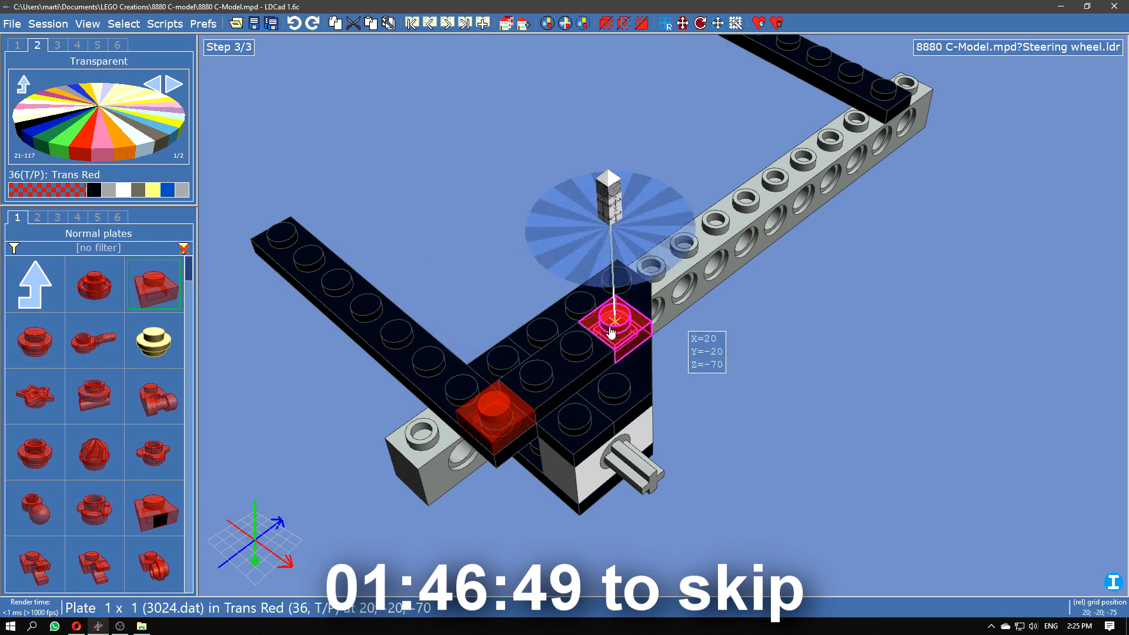
Step: Place a black 1x1 Technic brick with hole on each of the two black 1x8 plates
{"action": "left_click", "coordinate": [94, 190]}
{"action": "left_click", "coordinate": [37, 217]}
{"action": "left_click", "coordinate": [57, 217]}
{"action": "left_click_drag", "start_coordinate": [94, 286], "coordinate": [852, 60]}
{"action": "scroll", "coordinate": [794, 255], "scroll_direction": "down", "scroll_amount": 2}
Step: Append a new building step and place black 45-degree slope pieces over the transparent red plates
{"action": "left_click", "coordinate": [483, 23]}
{"action": "left_click", "coordinate": [98, 218]}
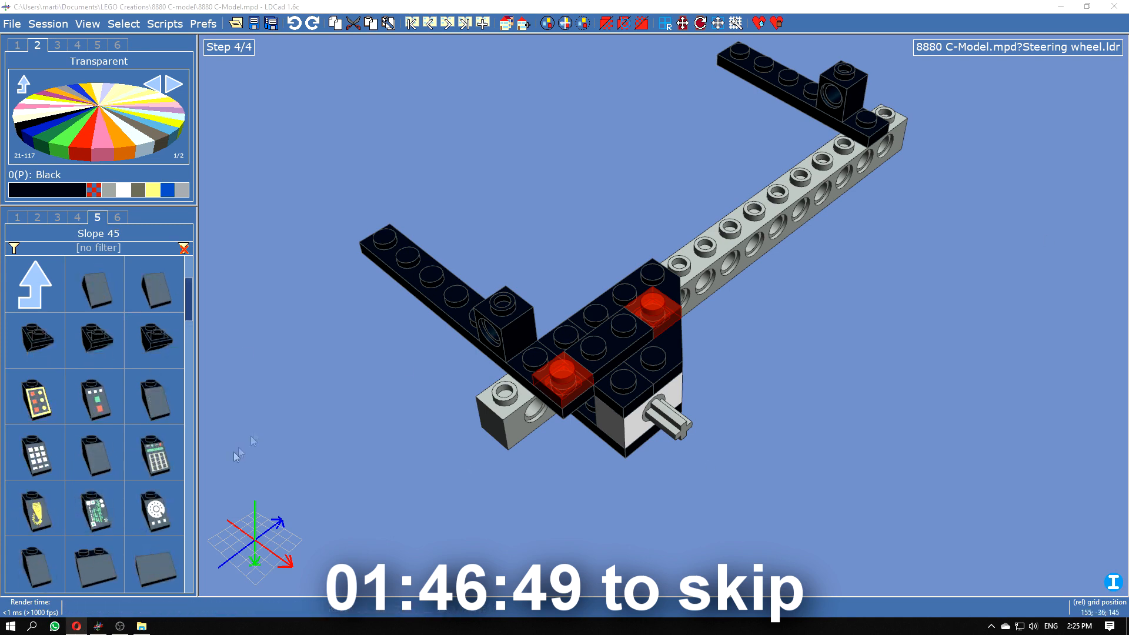
{"action": "left_click_drag", "start_coordinate": [156, 344], "coordinate": [712, 351]}
Step: Mount a light grey steering wheel from the Technic Steering parts on the axle pin and check the building steps
{"action": "left_click", "coordinate": [36, 285]}
{"action": "left_click", "coordinate": [155, 341]}
{"action": "left_click", "coordinate": [147, 453]}
{"action": "left_click", "coordinate": [36, 285]}
{"action": "left_click", "coordinate": [154, 397]}
{"action": "left_click", "coordinate": [41, 288]}
{"action": "left_click", "coordinate": [97, 453]}
{"action": "left_click", "coordinate": [112, 201]}
{"action": "scroll", "coordinate": [94, 412], "scroll_direction": "down", "scroll_amount": 5}
{"action": "left_click_drag", "start_coordinate": [94, 451], "coordinate": [811, 394]}
{"action": "left_click", "coordinate": [430, 23]}
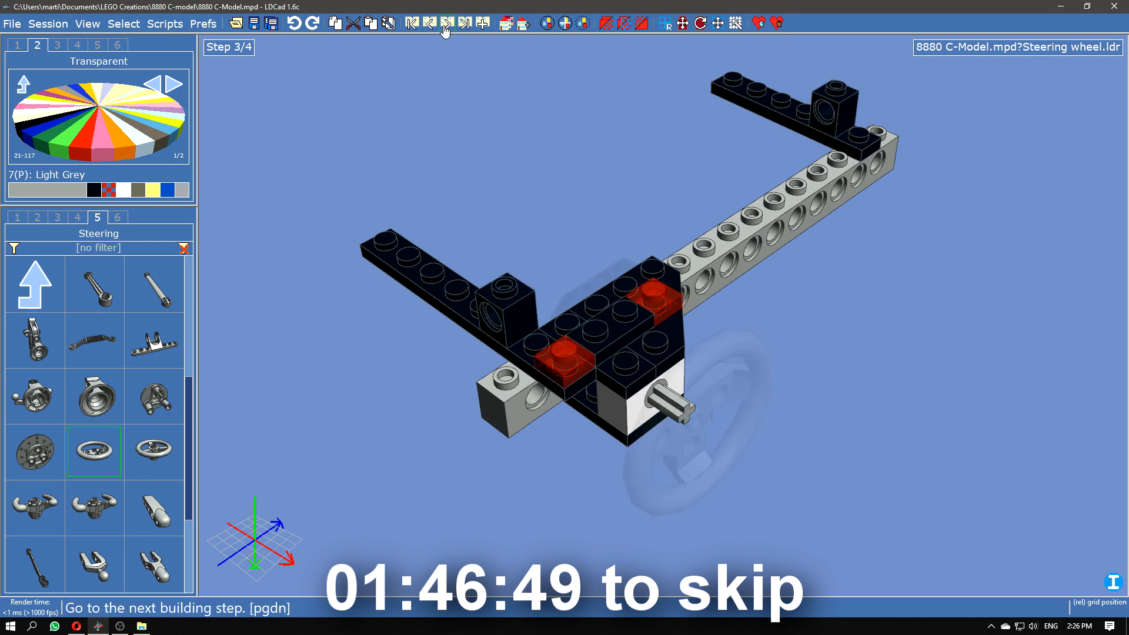
{"action": "left_click", "coordinate": [447, 23]}
{"action": "left_click", "coordinate": [34, 273]}
{"action": "left_click", "coordinate": [35, 274]}
{"action": "left_click", "coordinate": [36, 282]}
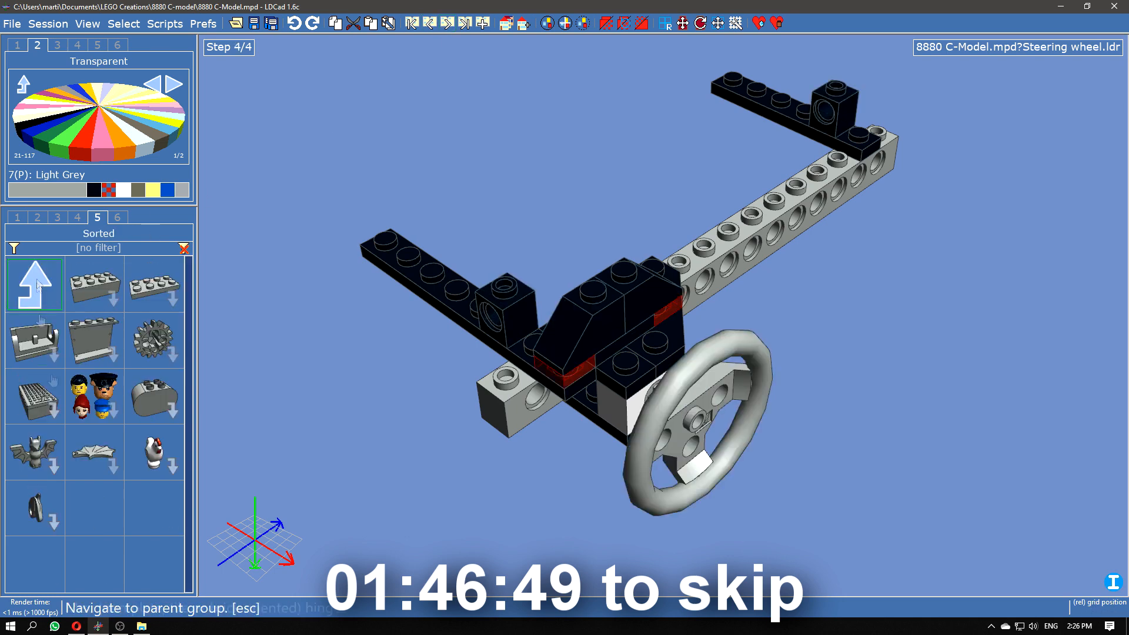
{"action": "left_click", "coordinate": [42, 283]}
{"action": "left_click", "coordinate": [47, 277]}
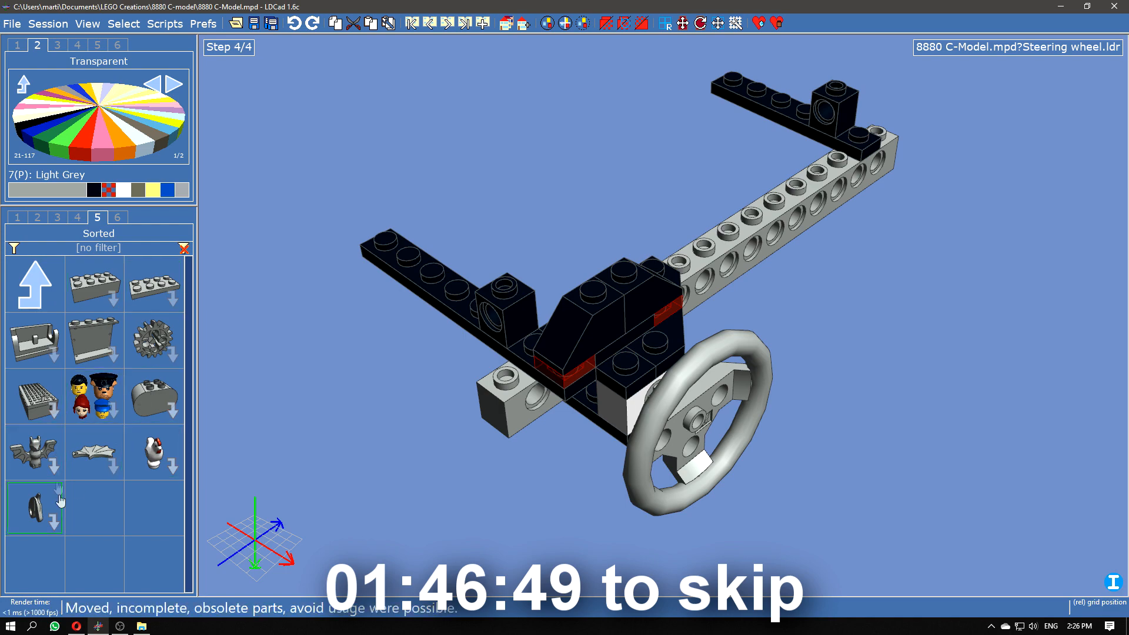
{"action": "left_click", "coordinate": [94, 396]}
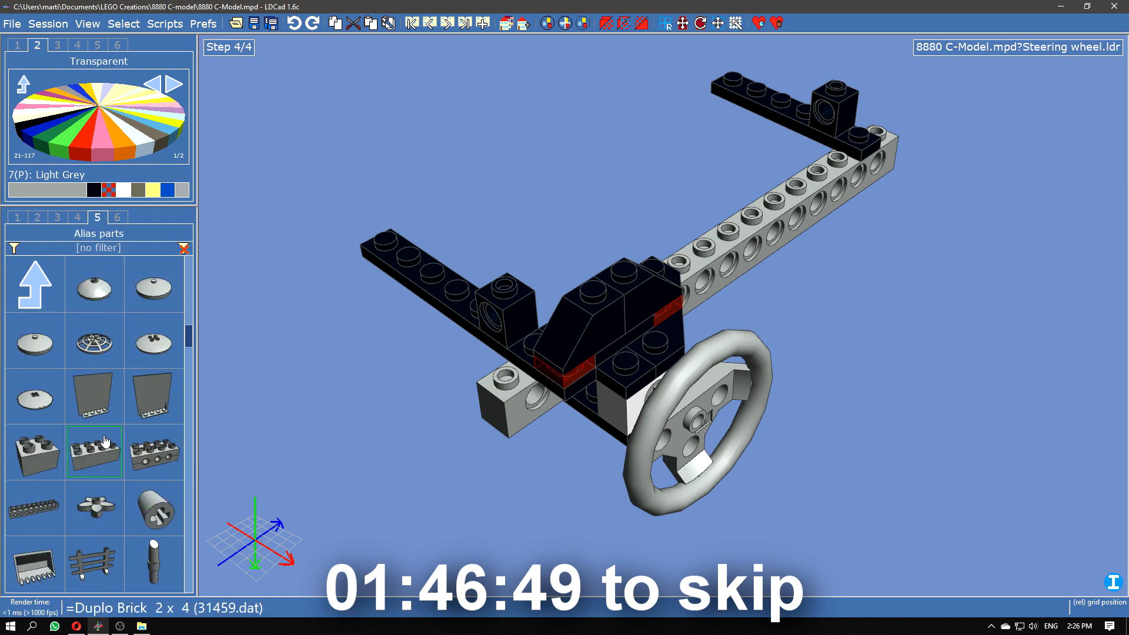
{"action": "left_click", "coordinate": [61, 300]}
{"action": "key", "text": "Escape"}
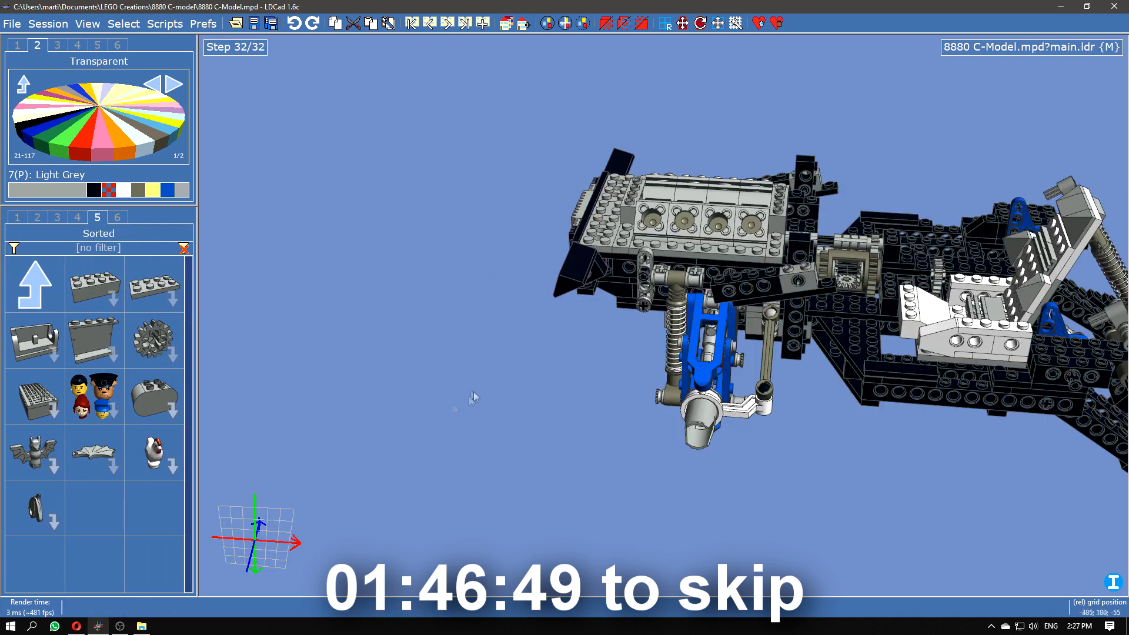
Step: Place the Steering wheel submodel in the main model, across the frame in front of the white seat
{"action": "left_click", "coordinate": [117, 217]}
{"action": "scroll", "coordinate": [124, 466], "scroll_direction": "down", "scroll_amount": 6}
{"action": "scroll", "coordinate": [124, 466], "scroll_direction": "up", "scroll_amount": 3}
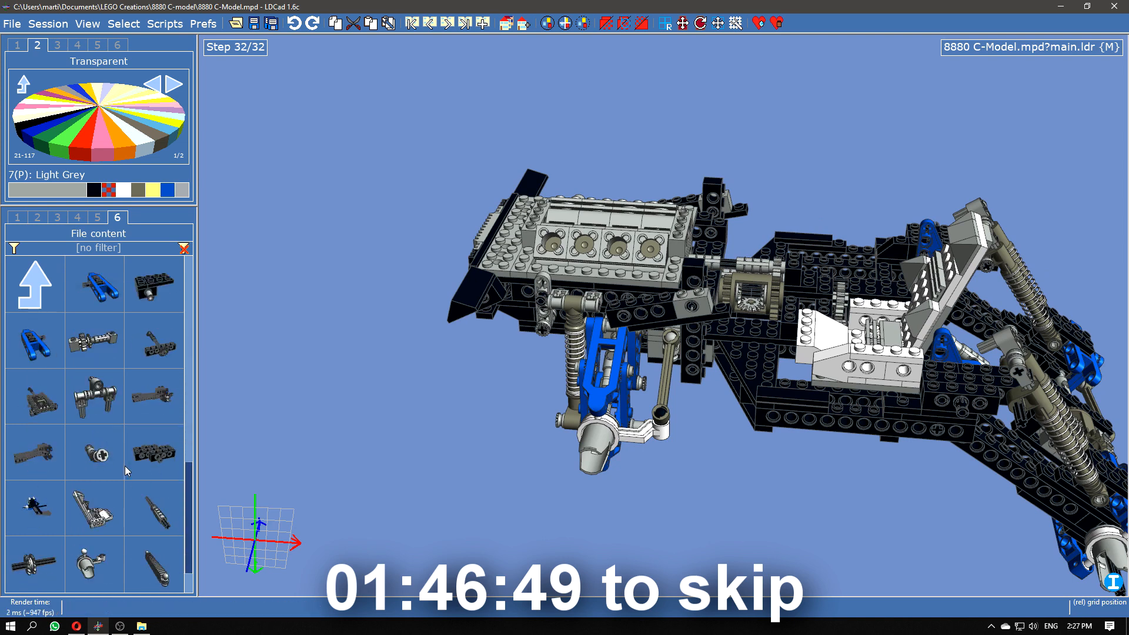
{"action": "scroll", "coordinate": [132, 454], "scroll_direction": "up", "scroll_amount": 7}
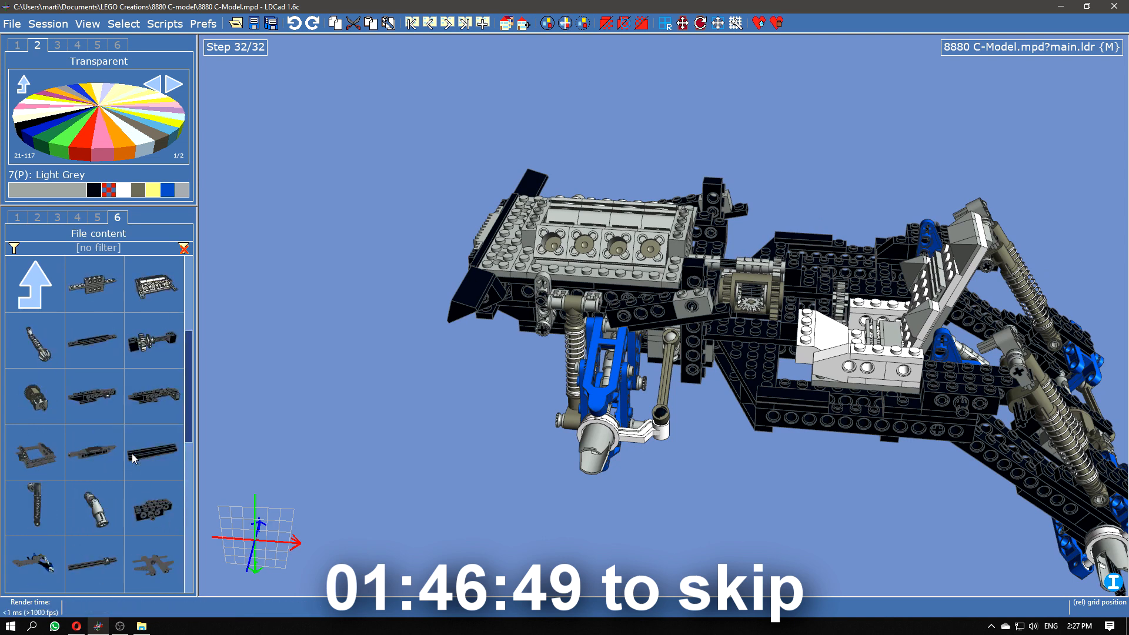
{"action": "scroll", "coordinate": [146, 464], "scroll_direction": "down", "scroll_amount": 8}
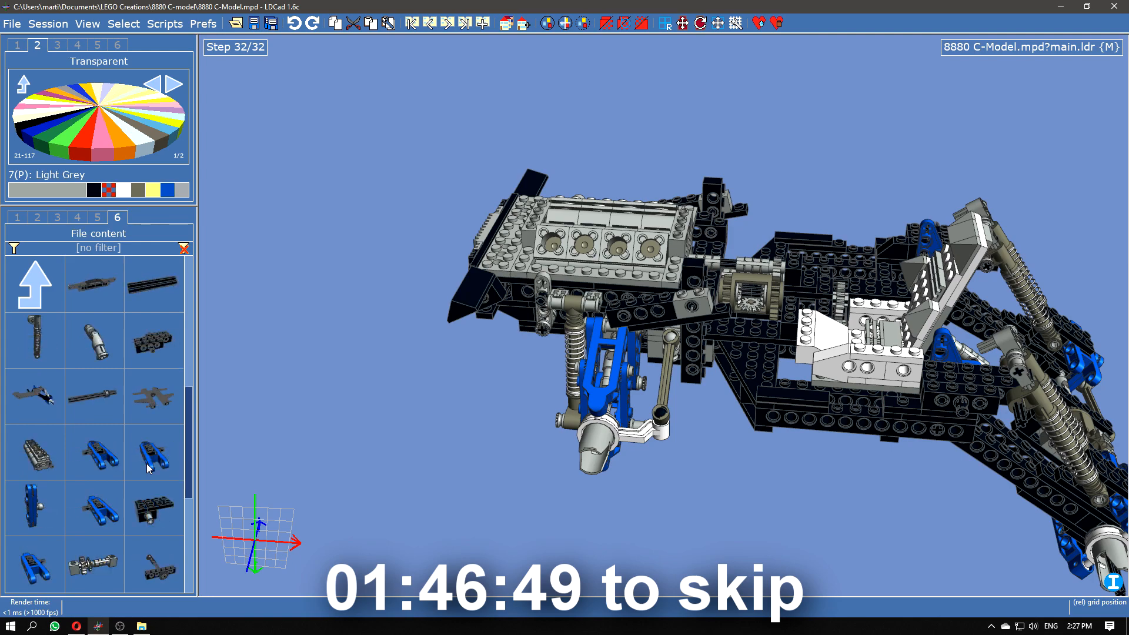
{"action": "left_click_drag", "start_coordinate": [45, 554], "coordinate": [707, 515]}
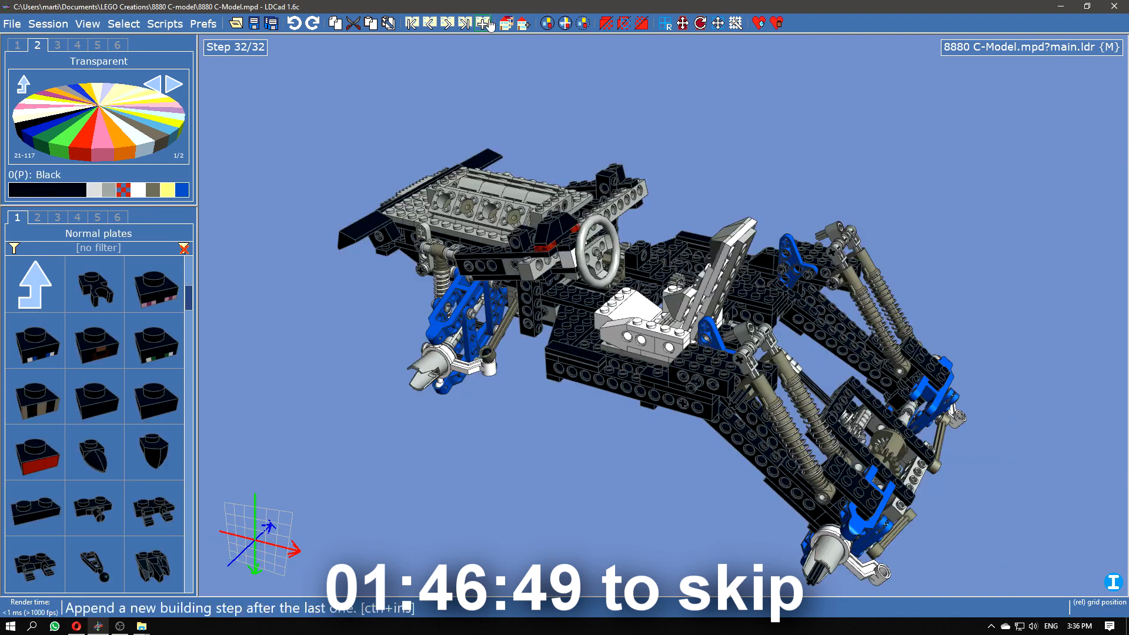
Step: Add a new submodel named Callout9.ldr to the file
{"action": "left_click", "coordinate": [523, 25]}
{"action": "type", "text": "Callou"}
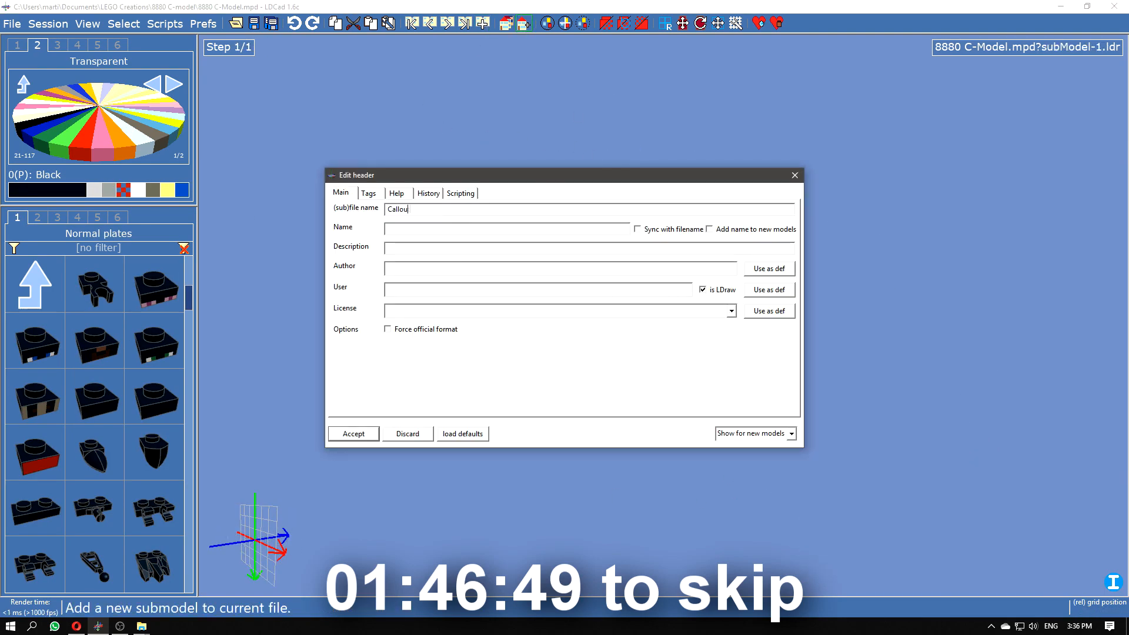
{"action": "type", "text": "t8.ldr"}
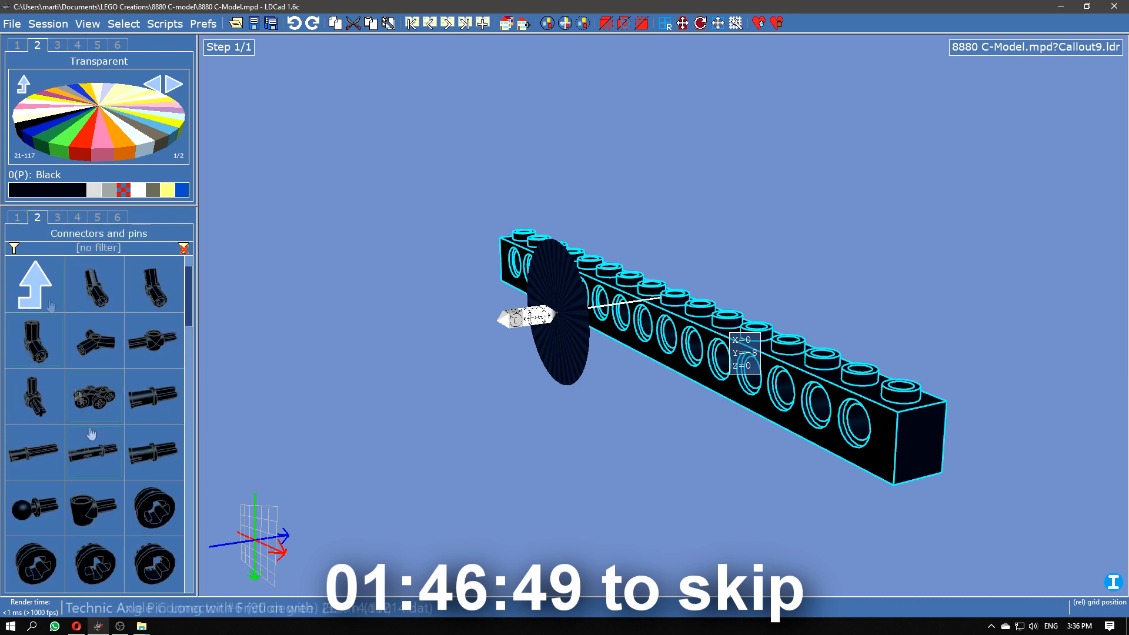
Step: Insert black Technic friction pins into the end holes and one intermediate hole of the 1x16 Technic brick
{"action": "scroll", "coordinate": [94, 435], "scroll_direction": "down", "scroll_amount": 10}
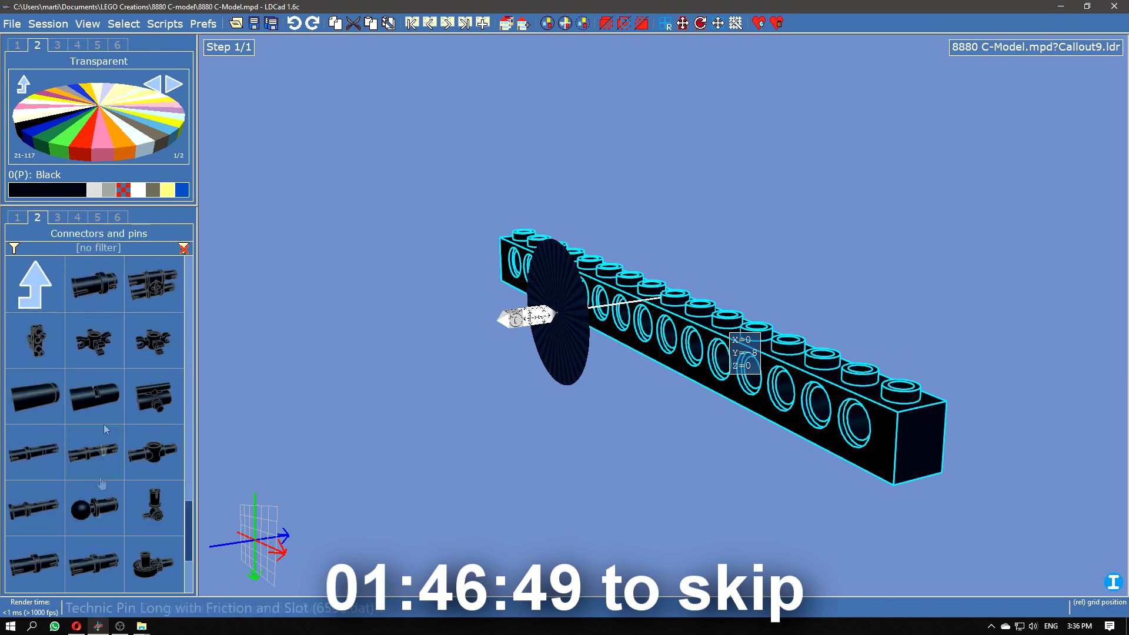
{"action": "left_click_drag", "start_coordinate": [94, 563], "coordinate": [495, 353]}
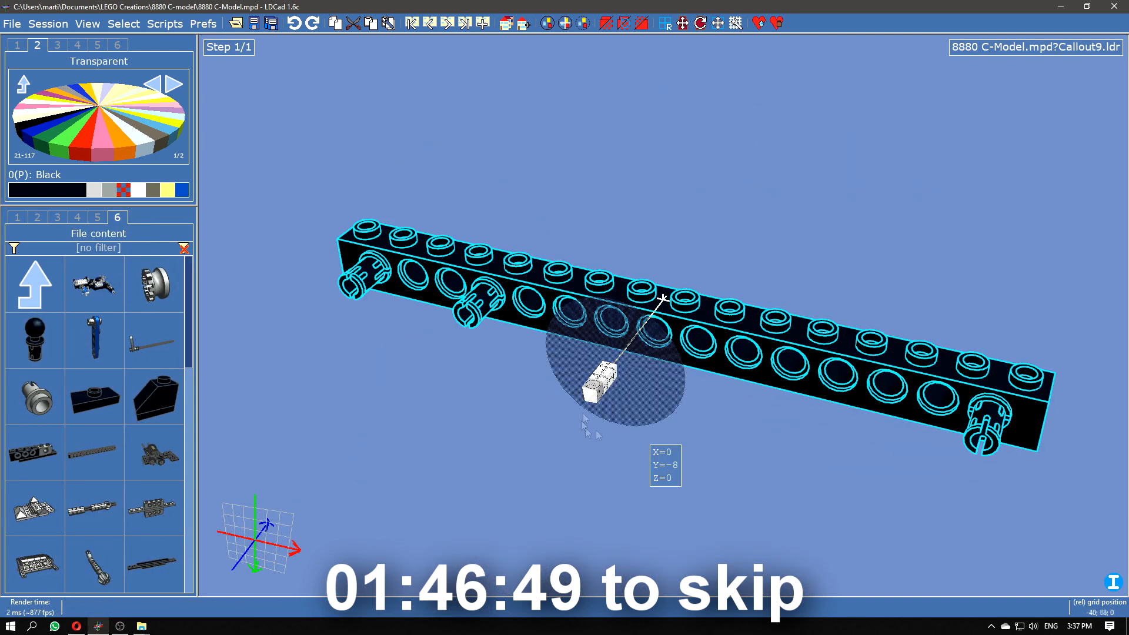
Step: Place the Callout9 beam assembly in the main model as a slanted pillar at the side of the front frame
{"action": "left_click_drag", "start_coordinate": [583, 422], "coordinate": [904, 334]}
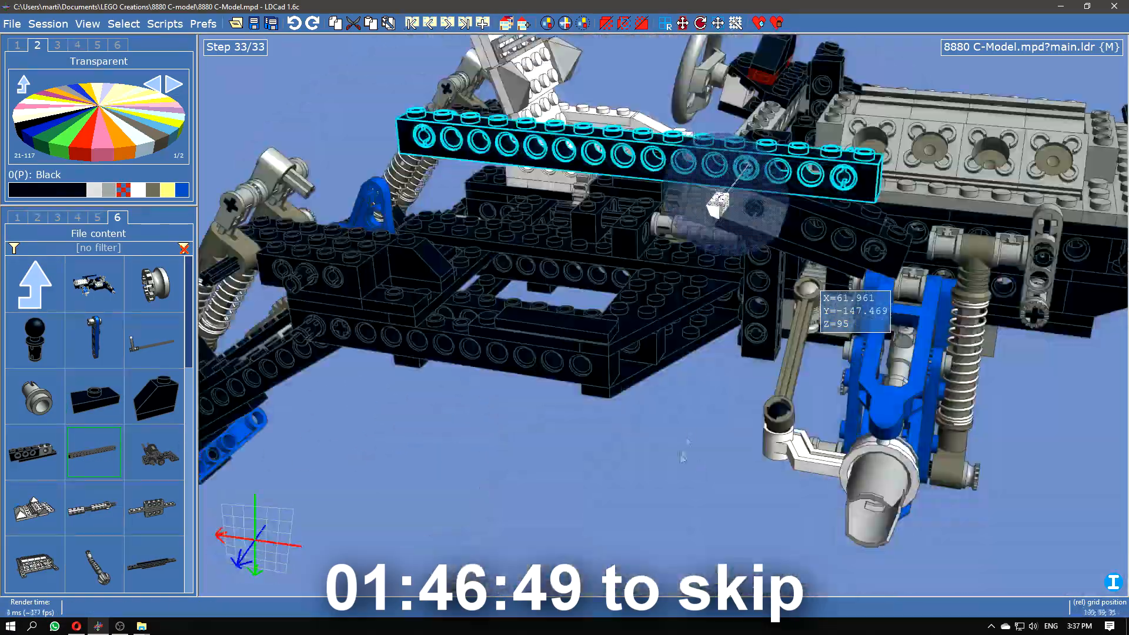
{"action": "left_click_drag", "start_coordinate": [682, 458], "coordinate": [322, 338]}
{"action": "scroll", "coordinate": [373, 334], "scroll_direction": "up", "scroll_amount": 3}
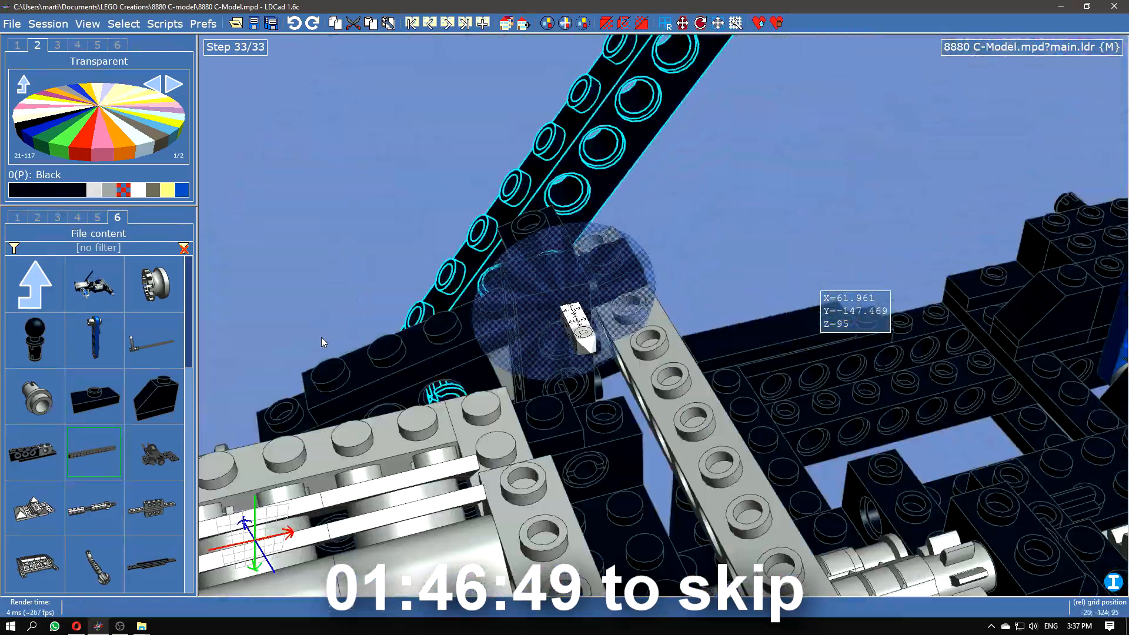
{"action": "left_click", "coordinate": [704, 223]}
{"action": "left_click_drag", "start_coordinate": [704, 224], "coordinate": [718, 230]}
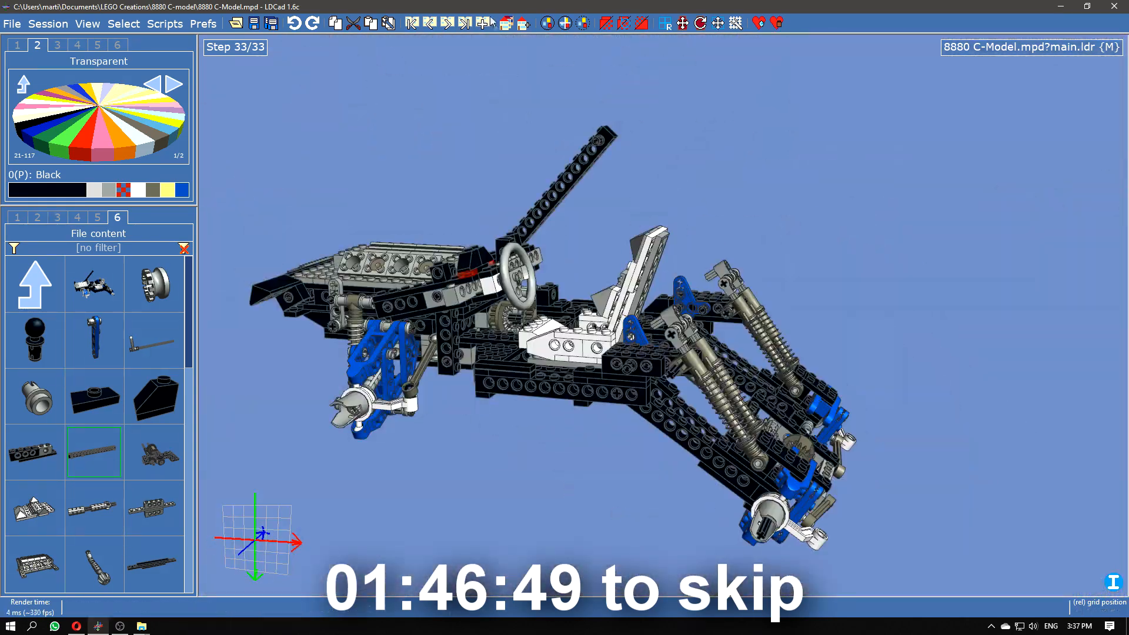
Step: Add a new submodel named Pilar right to the file
{"action": "left_click", "coordinate": [230, 228]}
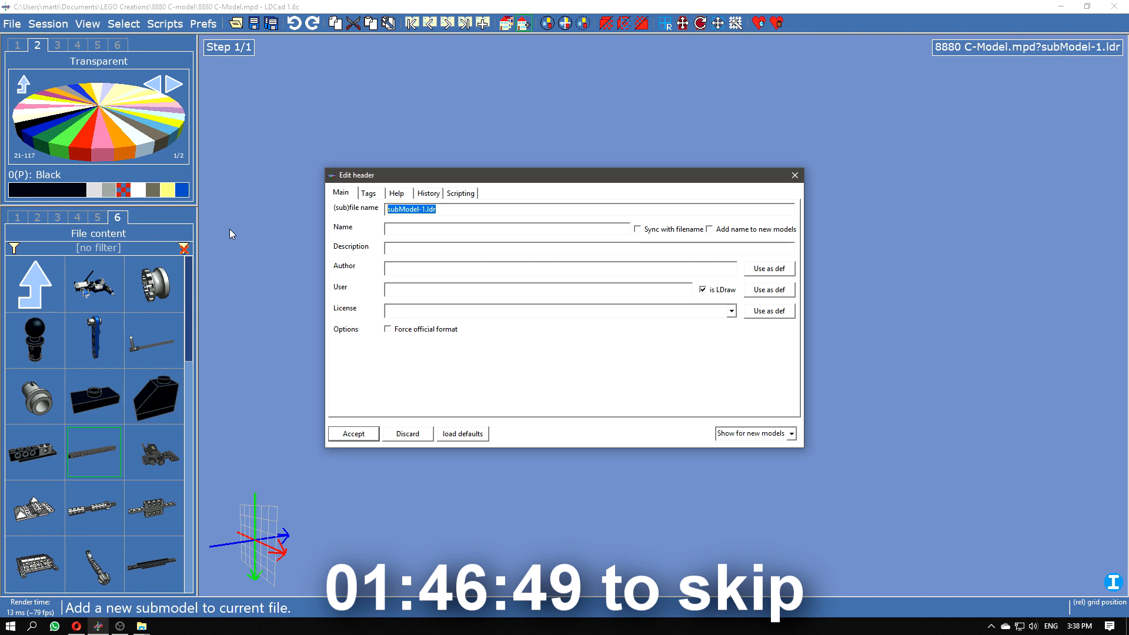
{"action": "key", "text": "BackSpace"}
{"action": "type", "text": "Pilar right"}
{"action": "key", "text": "Return"}
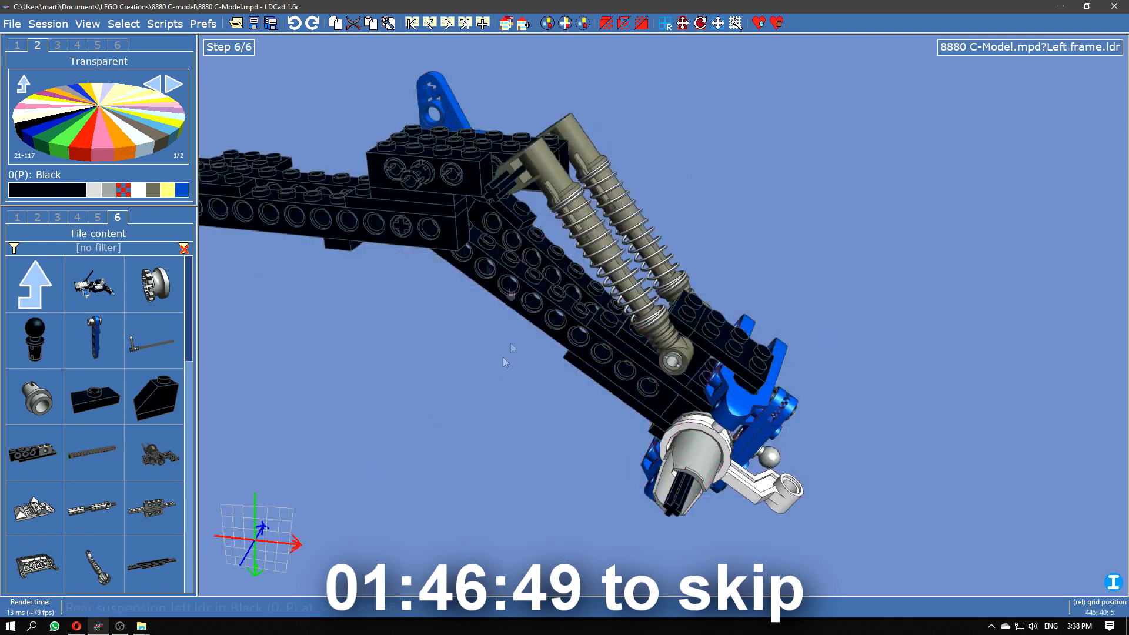
Step: Go back to an earlier building step of the Left frame submodel and place a black Technic friction pin there
{"action": "left_click", "coordinate": [430, 24]}
{"action": "left_click", "coordinate": [430, 23]}
{"action": "left_click", "coordinate": [429, 23]}
{"action": "left_click", "coordinate": [430, 24]}
{"action": "left_click", "coordinate": [37, 217]}
{"action": "left_click_drag", "start_coordinate": [94, 563], "coordinate": [400, 202]}
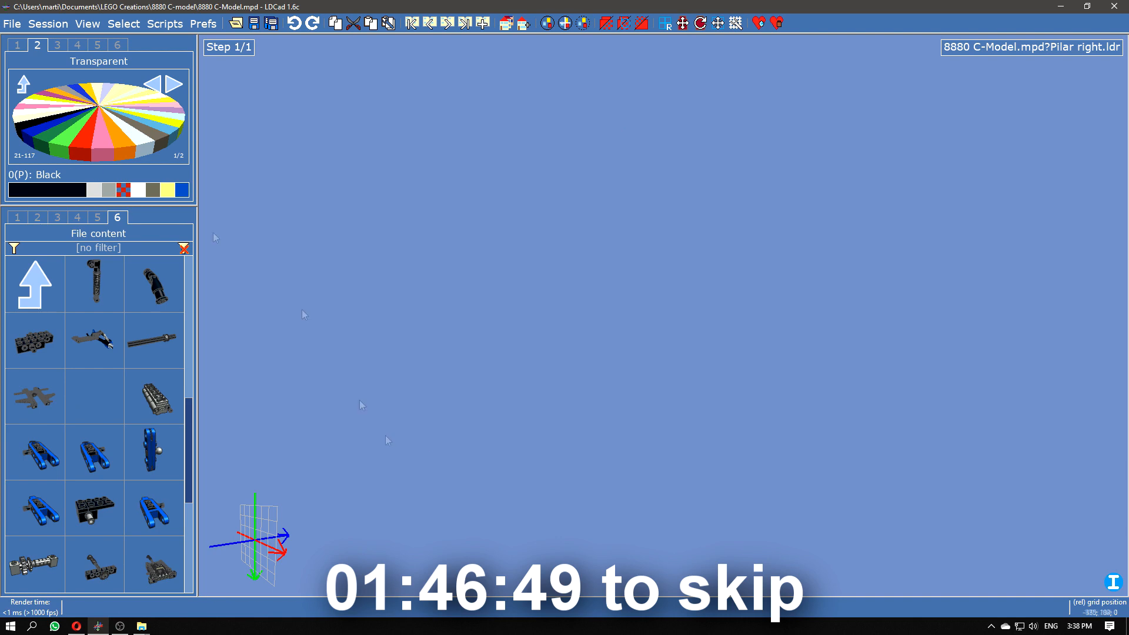
Step: Build a black 1x12 Technic brick in Pilar right with two friction pins at one end and one at 100, -2, -10
{"action": "left_click", "coordinate": [17, 217]}
{"action": "left_click_drag", "start_coordinate": [80, 512], "coordinate": [670, 423]}
{"action": "left_click", "coordinate": [37, 217]}
{"action": "left_click_drag", "start_coordinate": [94, 563], "coordinate": [497, 242]}
{"action": "left_click_drag", "start_coordinate": [665, 485], "coordinate": [771, 421]}
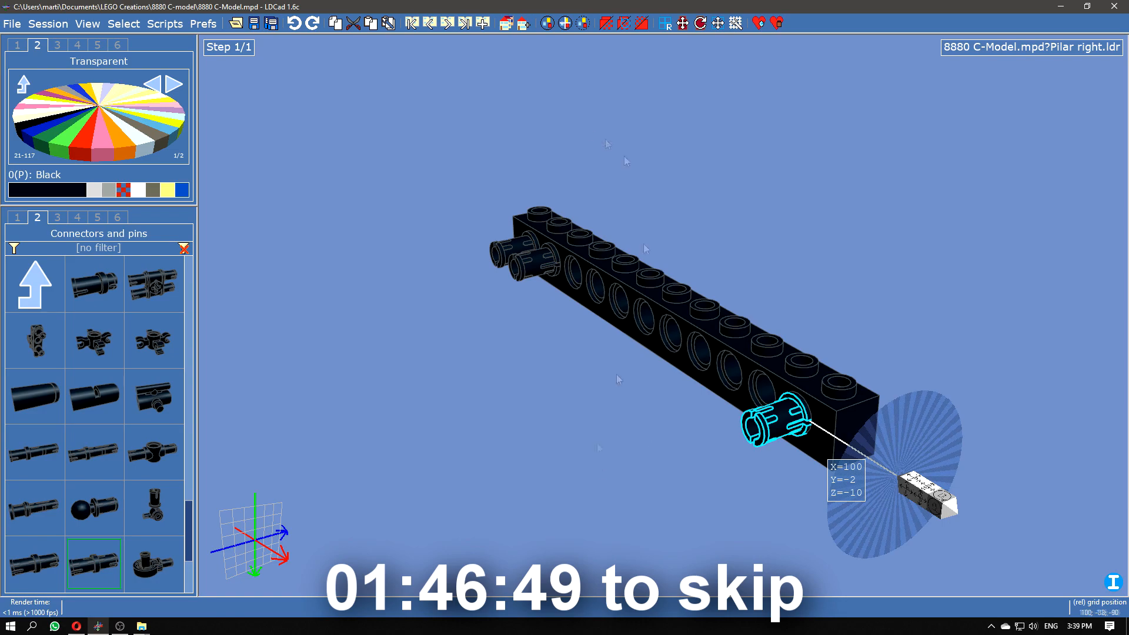
Step: Attach a black 1x8 Technic brick to the two end pins of the 1x12 brick, rotating it to fit
{"action": "left_click", "coordinate": [57, 217]}
{"action": "left_click_drag", "start_coordinate": [153, 451], "coordinate": [456, 217]}
{"action": "key", "text": "ctrl+Right"}
Step: Place the Pilar right submodel upright on the outer side of the frame in the main model
{"action": "key", "text": "ctrl+Tab"}
{"action": "left_click_drag", "start_coordinate": [782, 253], "coordinate": [798, 253]}
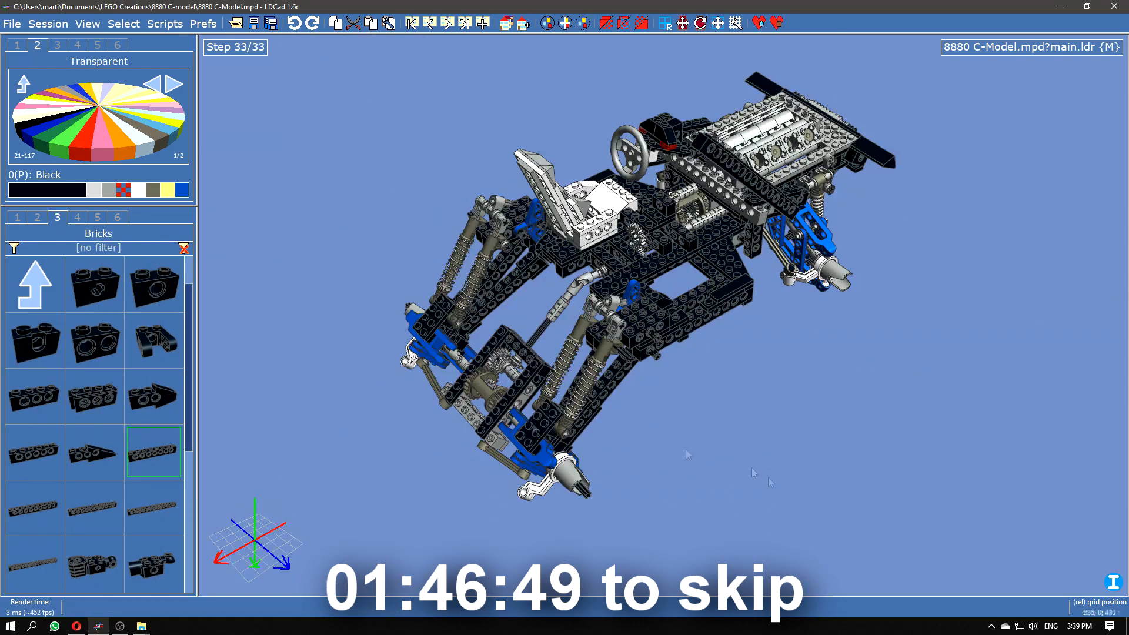
{"action": "left_click", "coordinate": [117, 217]}
{"action": "left_click_drag", "start_coordinate": [94, 396], "coordinate": [661, 338]}
{"action": "left_click_drag", "start_coordinate": [648, 256], "coordinate": [645, 236]}
{"action": "left_click_drag", "start_coordinate": [782, 276], "coordinate": [764, 290]}
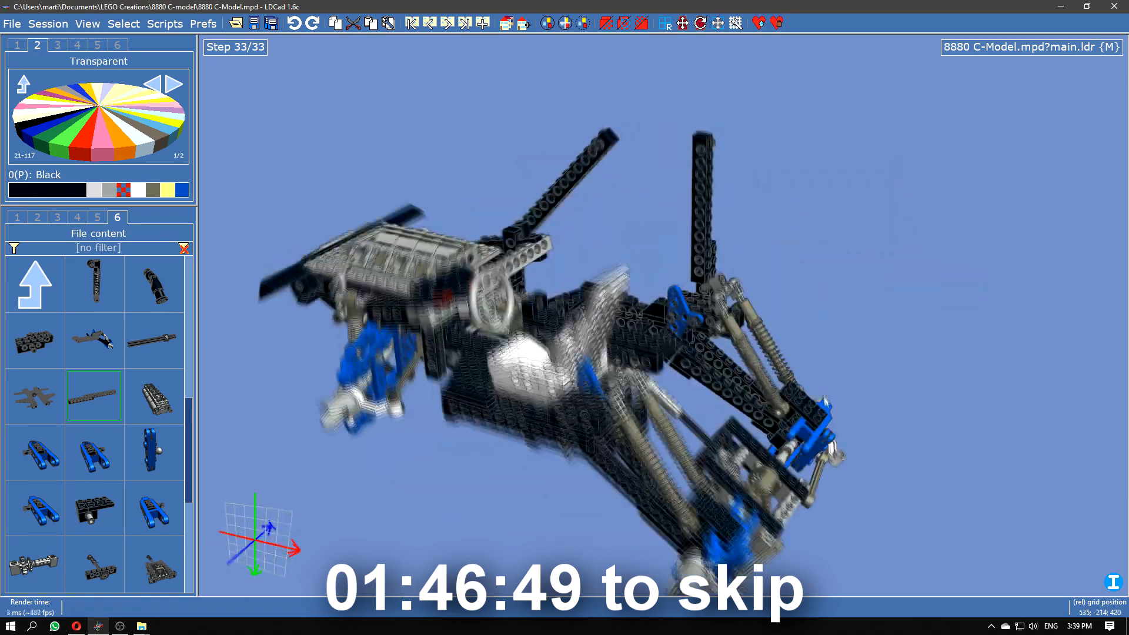
{"action": "scroll", "coordinate": [764, 290], "scroll_direction": "up", "scroll_amount": 4}
{"action": "right_click_drag", "start_coordinate": [766, 290], "coordinate": [800, 363]}
{"action": "scroll", "coordinate": [800, 363], "scroll_direction": "down", "scroll_amount": 3}
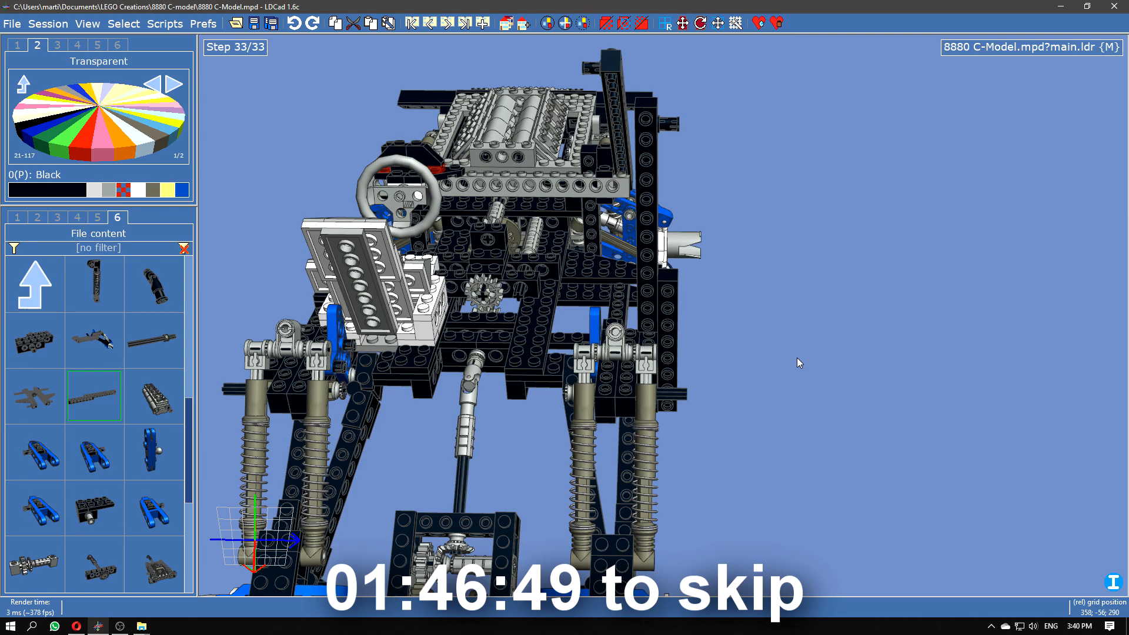
Step: Adjust the placement of the right pillar against the side of the frame in the main model
{"action": "right_click_drag", "start_coordinate": [797, 357], "coordinate": [647, 188]}
{"action": "double_click", "coordinate": [615, 236]}
{"action": "left_click", "coordinate": [615, 235]}
{"action": "right_click_drag", "start_coordinate": [728, 419], "coordinate": [673, 353]}
{"action": "left_click_drag", "start_coordinate": [647, 200], "coordinate": [626, 226]}
{"action": "right_click_drag", "start_coordinate": [735, 247], "coordinate": [736, 353]}
{"action": "mouse_move", "coordinate": [835, 367]}
{"action": "right_mouse_down"}
{"action": "mouse_move", "coordinate": [878, 328]}
{"action": "mouse_move", "coordinate": [726, 353]}
{"action": "mouse_move", "coordinate": [881, 385]}
{"action": "mouse_move", "coordinate": [824, 364]}
{"action": "right_mouse_up"}
{"action": "left_click", "coordinate": [717, 353]}
Step: Open the Pilar right submodel, place a friction pin in the outermost hole of its 1x8 brick, and return to the main model
{"action": "double_click", "coordinate": [630, 253]}
{"action": "left_click", "coordinate": [513, 269]}
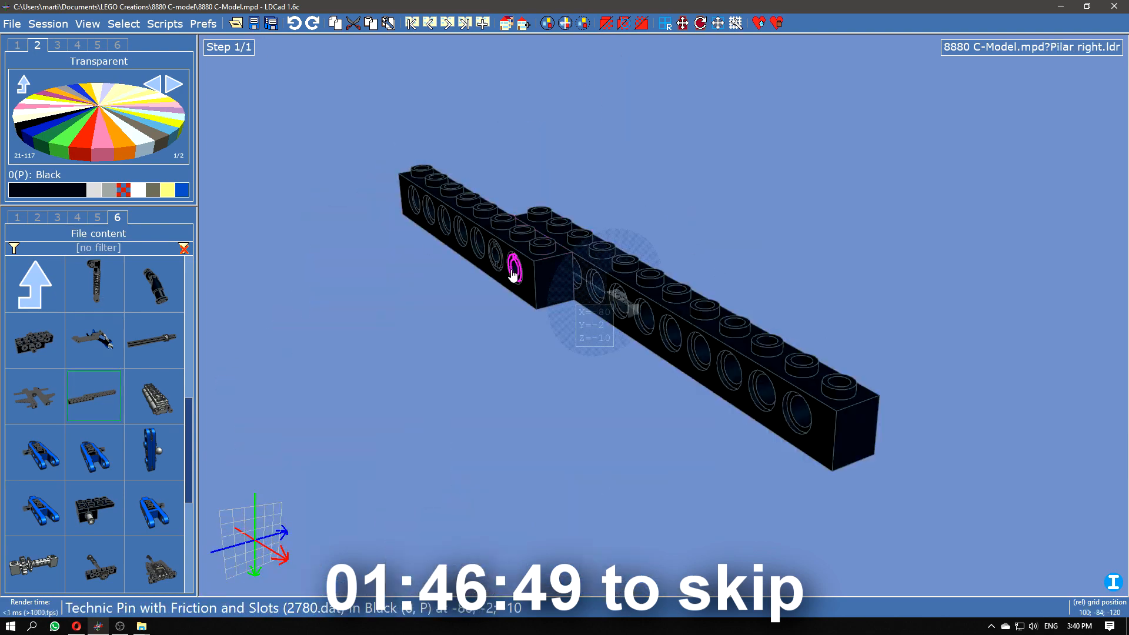
{"action": "left_click_drag", "start_coordinate": [513, 269], "coordinate": [400, 203]}
{"action": "double_click", "coordinate": [386, 338]}
{"action": "right_click_drag", "start_coordinate": [789, 330], "coordinate": [879, 264]}
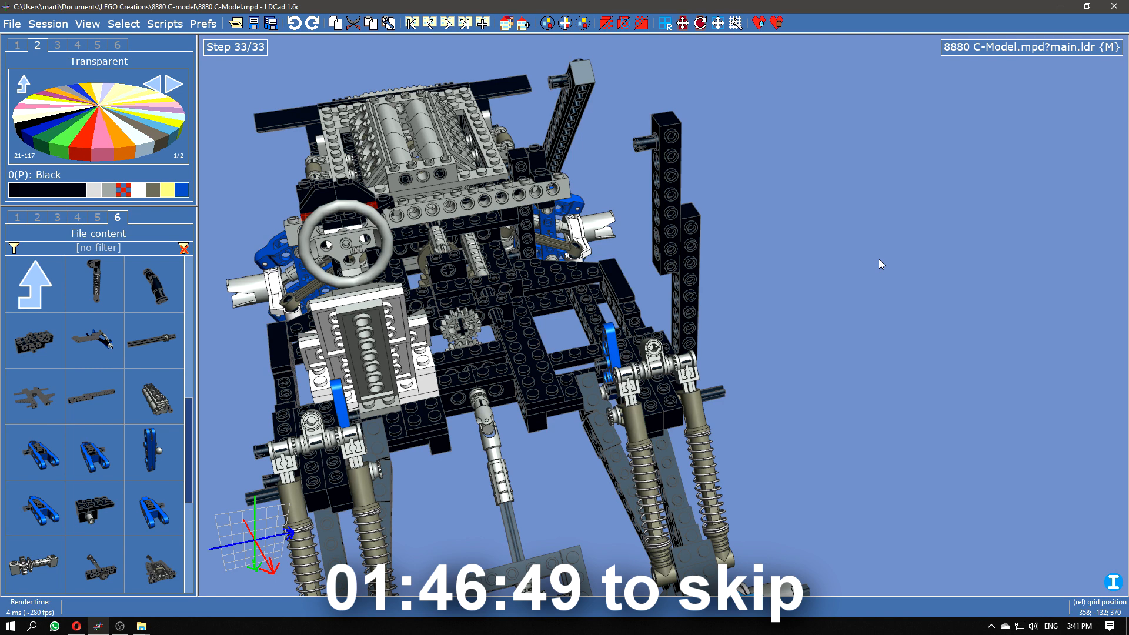
Step: Add a new submodel named Steering axle to the file
{"action": "left_click", "coordinate": [523, 24]}
{"action": "type", "text": "St"}
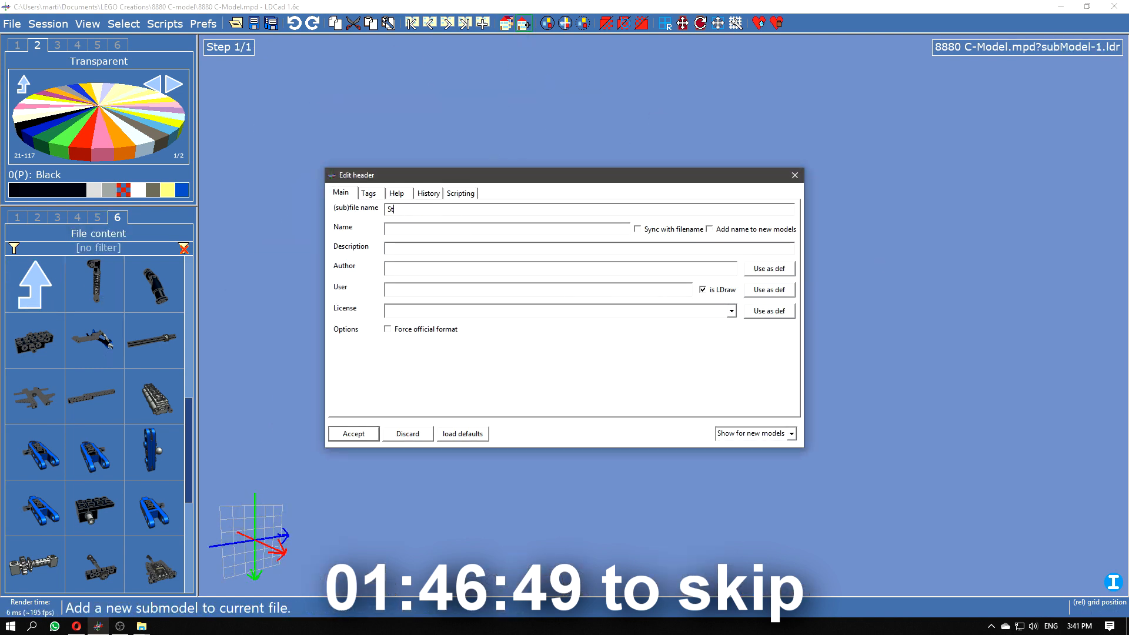
{"action": "type", "text": "eering axle"}
{"action": "key", "text": "Return"}
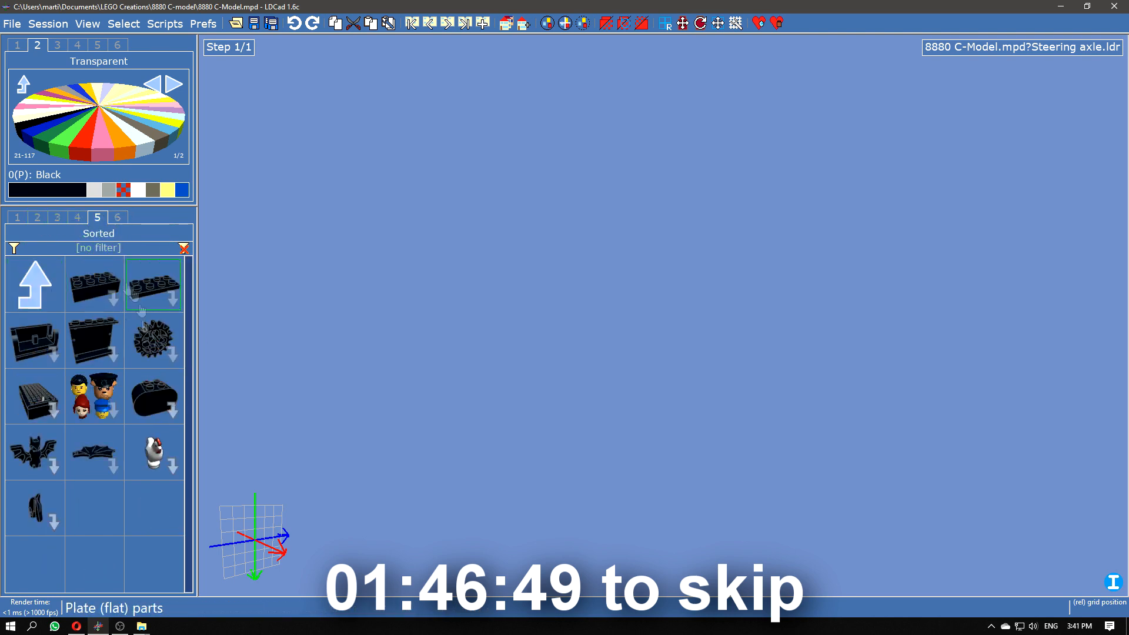
Step: Place a black Technic axle at 0, 0, 0 in the Steering axle submodel
{"action": "left_click", "coordinate": [98, 217]}
{"action": "left_click", "coordinate": [93, 284]}
{"action": "left_click", "coordinate": [37, 284]}
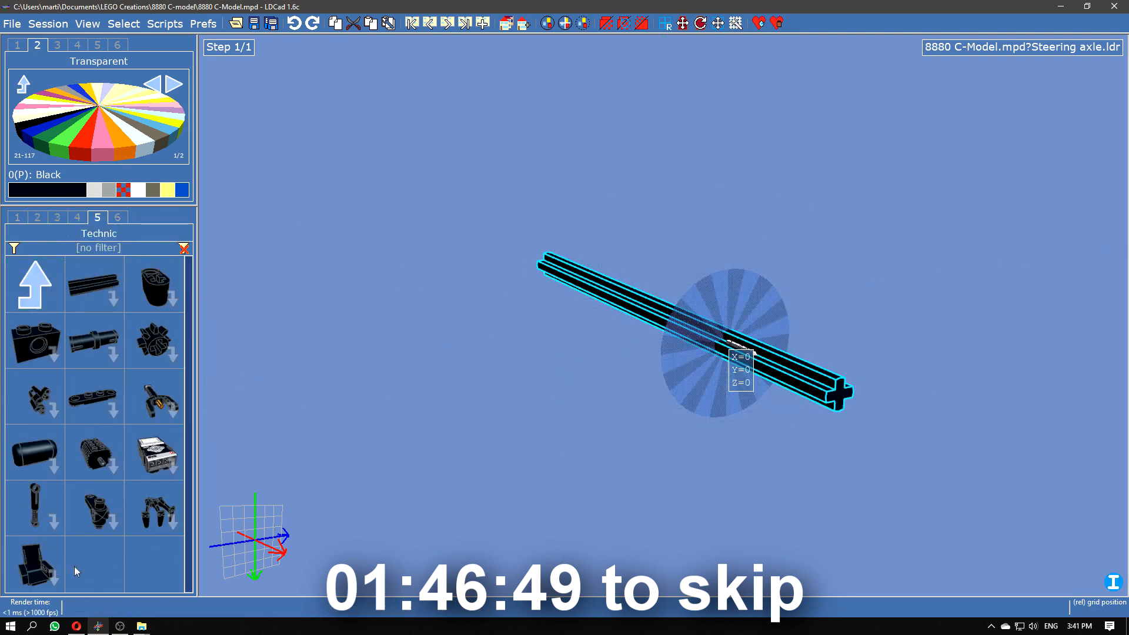
Step: Add a universal joint in Electric Contact Alloy to the Steering axle submodel, naming its file Steering u joint
{"action": "left_click", "coordinate": [153, 452]}
{"action": "left_click", "coordinate": [36, 284]}
{"action": "left_click", "coordinate": [37, 284]}
{"action": "left_click", "coordinate": [36, 284]}
{"action": "left_click", "coordinate": [97, 289]}
{"action": "left_click", "coordinate": [94, 285]}
{"action": "left_click_drag", "start_coordinate": [153, 396], "coordinate": [496, 307]}
{"action": "double_click", "coordinate": [496, 307]}
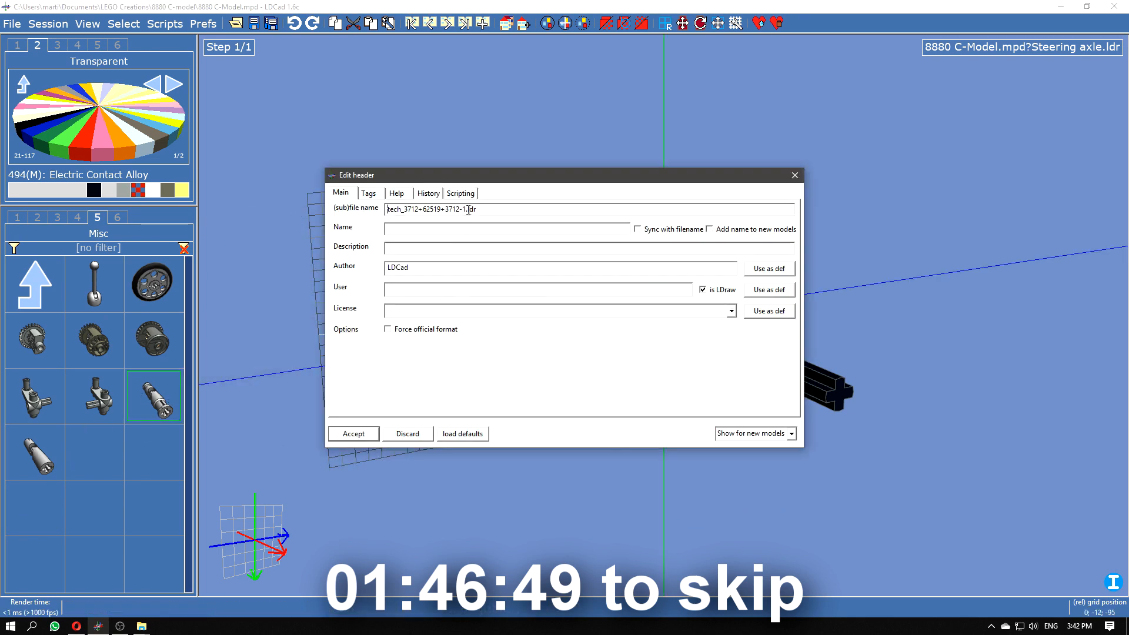
{"action": "type", "text": "Steering u joint."}
{"action": "key", "text": "Return"}
Step: Angle the universal joint, fit it onto the end of the black steering axle, and return to the main model
{"action": "left_click_drag", "start_coordinate": [588, 306], "coordinate": [467, 248]}
{"action": "left_click_drag", "start_coordinate": [530, 277], "coordinate": [488, 328]}
{"action": "left_click_drag", "start_coordinate": [500, 423], "coordinate": [519, 213]}
{"action": "key", "text": "ctrl+a"}
{"action": "left_click_drag", "start_coordinate": [516, 314], "coordinate": [530, 258]}
{"action": "left_click_drag", "start_coordinate": [688, 309], "coordinate": [663, 315]}
{"action": "double_click", "coordinate": [676, 320]}
{"action": "left_click", "coordinate": [412, 359]}
{"action": "scroll", "coordinate": [647, 353], "scroll_direction": "down", "scroll_amount": 2}
{"action": "left_click_drag", "start_coordinate": [667, 390], "coordinate": [675, 418]}
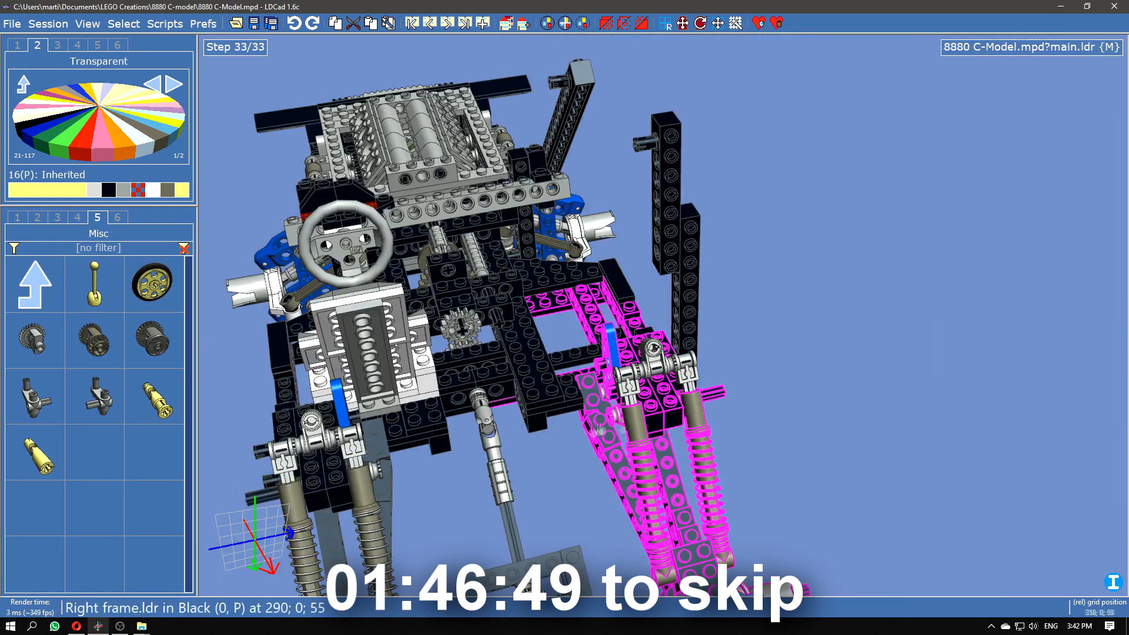
Step: Insert the Steering axle submodel into the main model and fit its universal joint to the shaft at the centre of the frame
{"action": "left_click", "coordinate": [117, 217]}
{"action": "left_click_drag", "start_coordinate": [474, 328], "coordinate": [513, 329]}
{"action": "left_click_drag", "start_coordinate": [765, 365], "coordinate": [588, 276]}
{"action": "left_click_drag", "start_coordinate": [715, 284], "coordinate": [705, 312]}
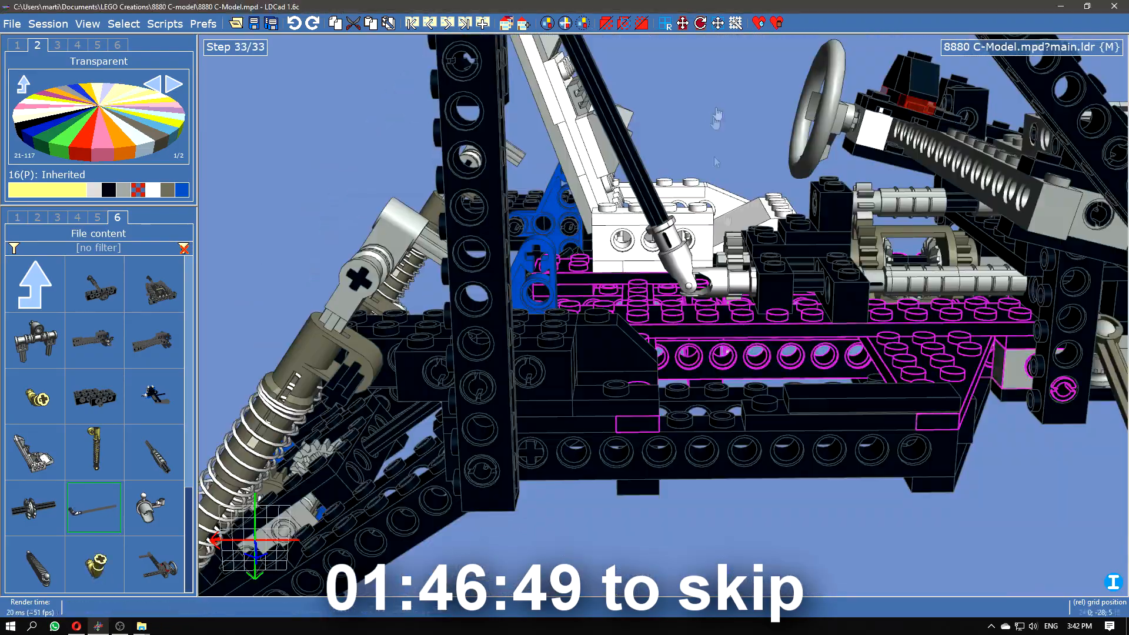
{"action": "mouse_move", "coordinate": [717, 162]}
{"action": "left_mouse_down"}
{"action": "mouse_move", "coordinate": [647, 176]}
{"action": "mouse_move", "coordinate": [716, 165]}
{"action": "left_mouse_up"}
{"action": "left_click_drag", "start_coordinate": [735, 347], "coordinate": [770, 358]}
{"action": "left_click_drag", "start_coordinate": [801, 490], "coordinate": [831, 495]}
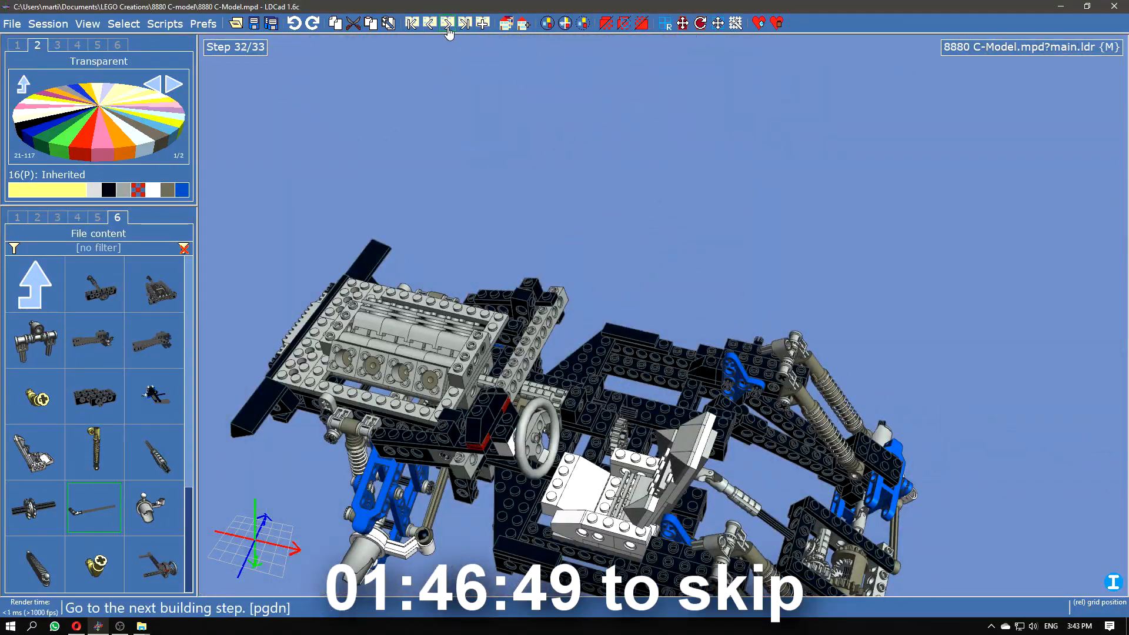
Step: Add a new submodel named Hatchback to the file
{"action": "left_click", "coordinate": [447, 23]}
{"action": "left_click", "coordinate": [523, 22]}
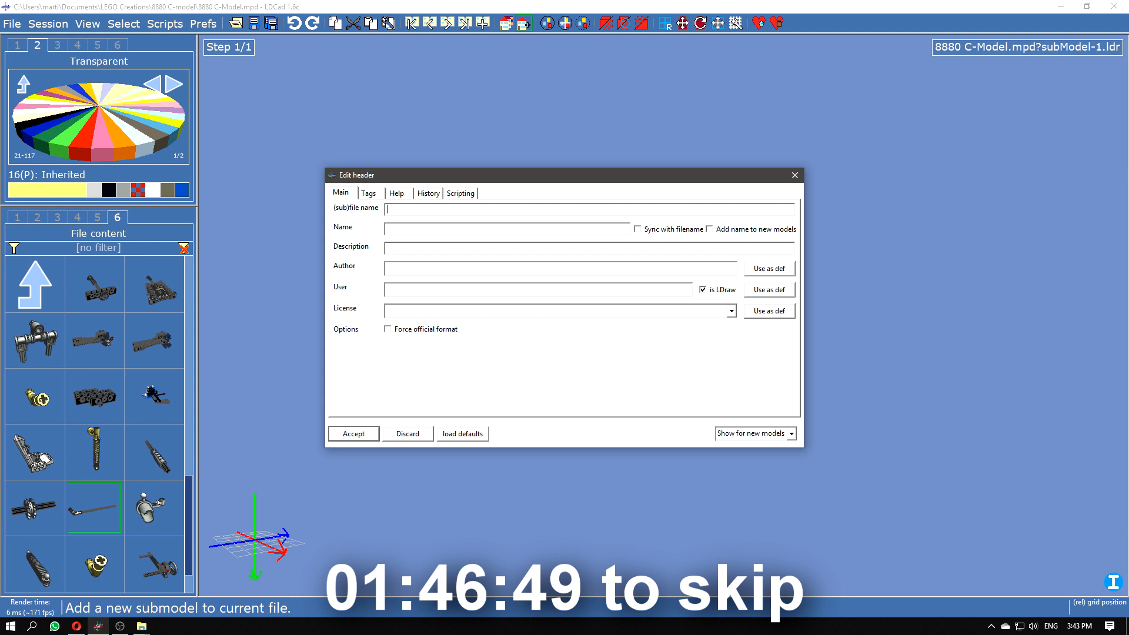
{"action": "type", "text": "Hatchback"}
{"action": "key", "text": "Return"}
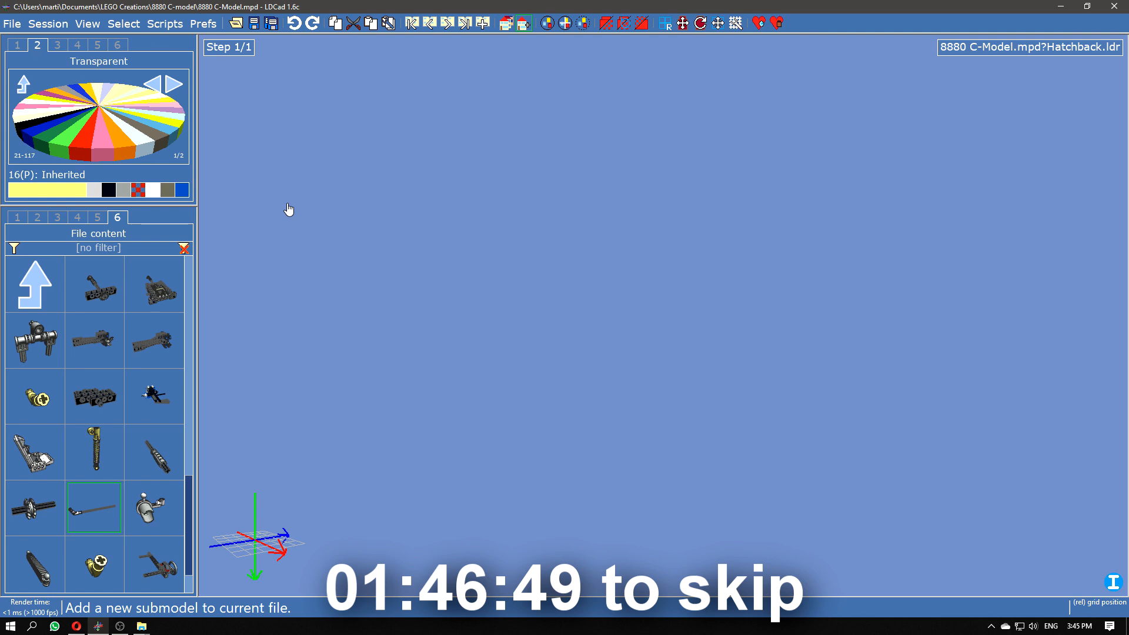
Step: Place a black 2x4 Technic plate at 0, 0, 5 as the first part of the Hatchback submodel
{"action": "left_click", "coordinate": [58, 217]}
{"action": "left_click", "coordinate": [109, 190]}
{"action": "left_click_drag", "start_coordinate": [36, 396], "coordinate": [674, 314]}
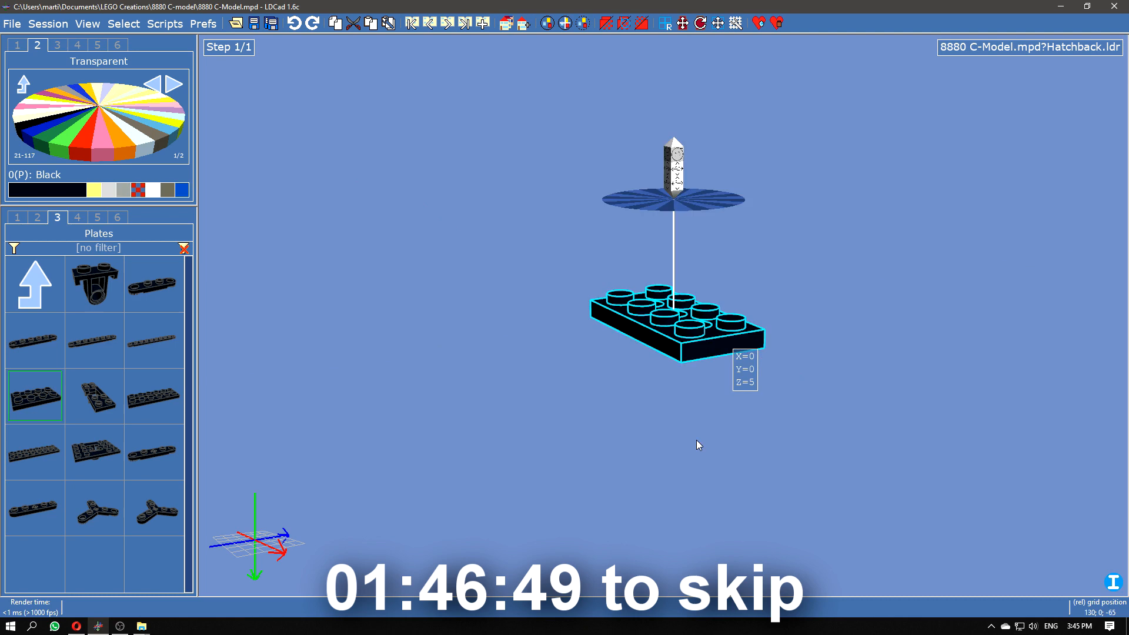
{"action": "right_click_drag", "start_coordinate": [697, 441], "coordinate": [600, 453]}
{"action": "left_click", "coordinate": [35, 285]}
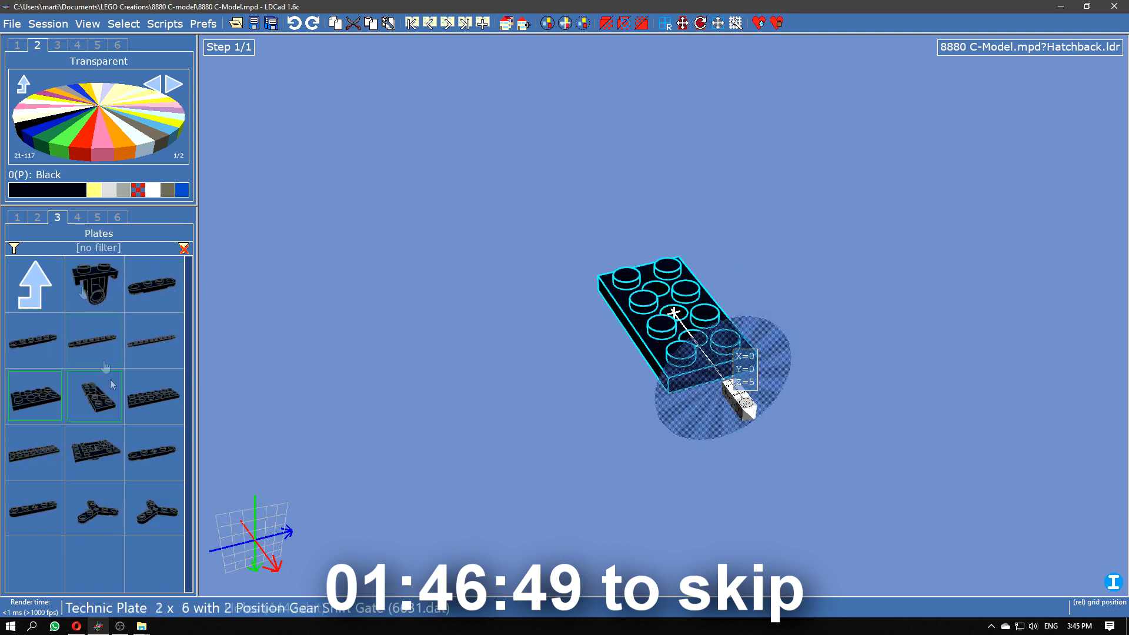
Step: Place two black 1x4 hinge plates end to end along the long edge of the Technic plate, then append a building step
{"action": "left_click", "coordinate": [17, 217]}
{"action": "left_click", "coordinate": [35, 286]}
{"action": "left_click", "coordinate": [147, 462]}
{"action": "scroll", "coordinate": [143, 471], "scroll_direction": "down", "scroll_amount": 3}
{"action": "left_click_drag", "start_coordinate": [94, 452], "coordinate": [583, 248]}
{"action": "left_click_drag", "start_coordinate": [95, 453], "coordinate": [595, 259]}
{"action": "left_click_drag", "start_coordinate": [34, 507], "coordinate": [668, 370]}
{"action": "left_click", "coordinate": [838, 366]}
{"action": "left_click_drag", "start_coordinate": [838, 366], "coordinate": [747, 394]}
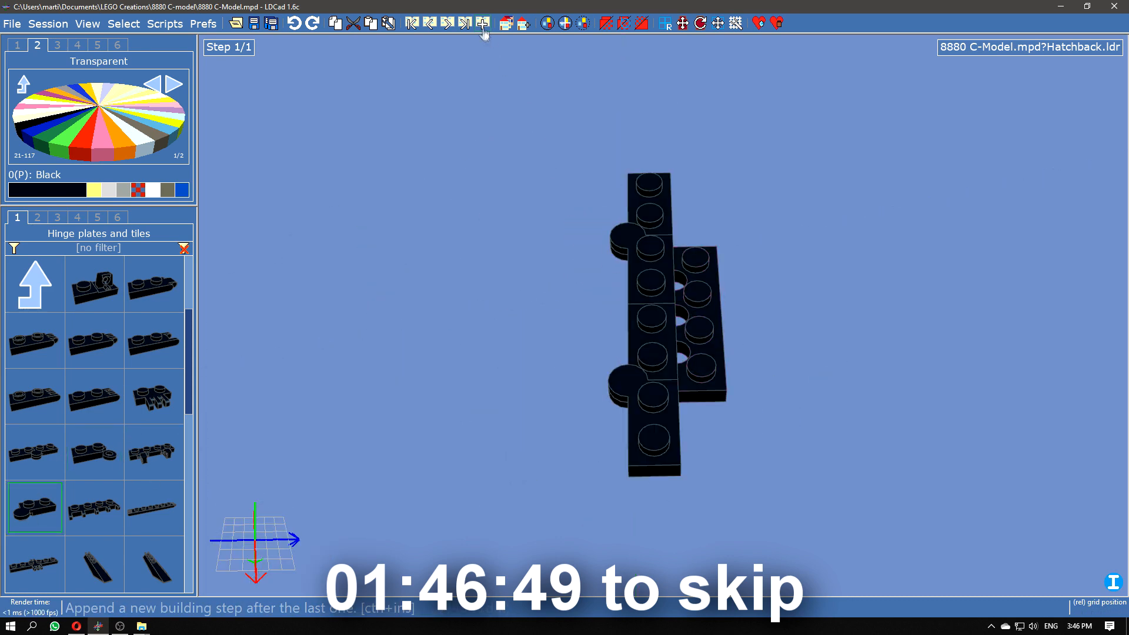
Step: Place two black 2x3 plates side by side on the Technic plate and a 1x6 plate along their outer edge
{"action": "left_click", "coordinate": [45, 277]}
{"action": "scroll", "coordinate": [123, 418], "scroll_direction": "down", "scroll_amount": 5}
{"action": "left_click_drag", "start_coordinate": [33, 450], "coordinate": [731, 243]}
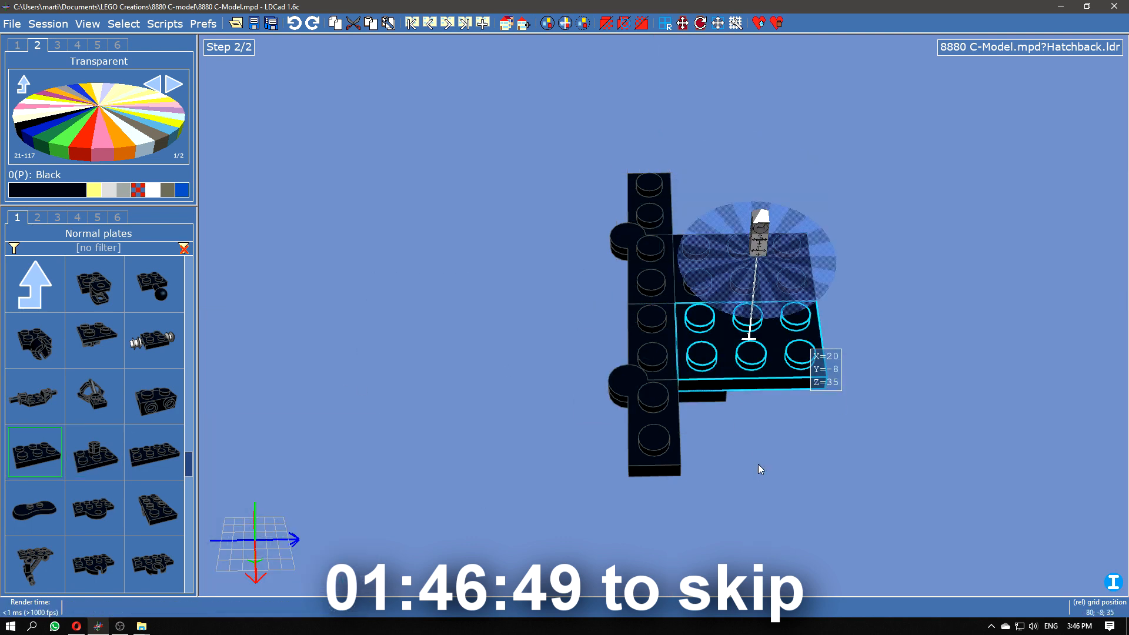
{"action": "middle_click_drag", "start_coordinate": [873, 464], "coordinate": [669, 464]}
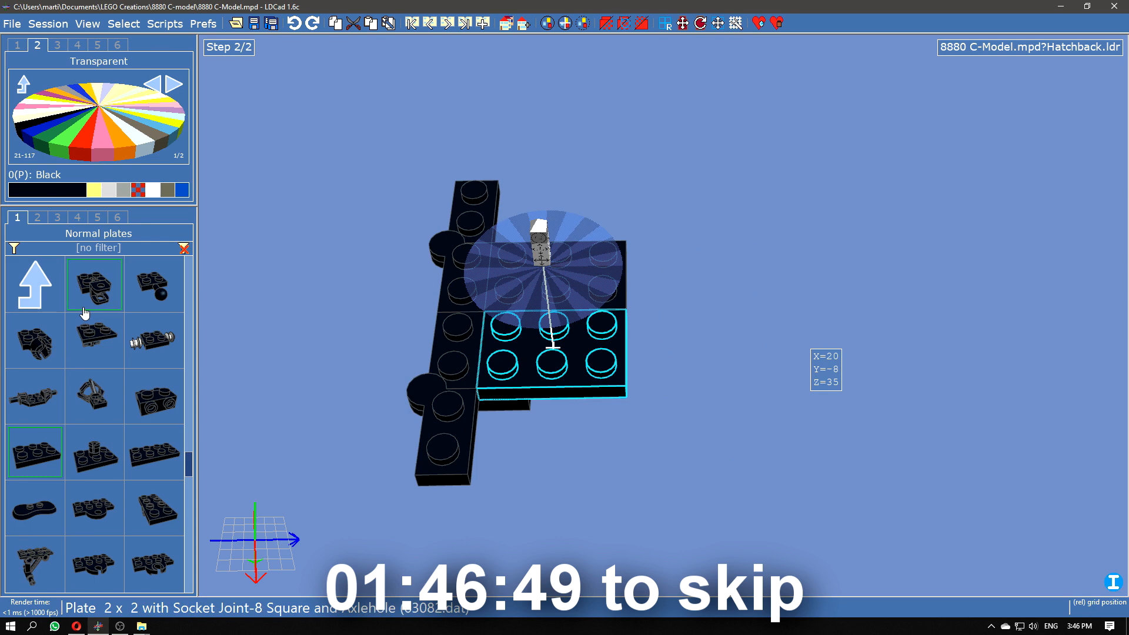
{"action": "scroll", "coordinate": [139, 458], "scroll_direction": "up", "scroll_amount": 3}
{"action": "left_click_drag", "start_coordinate": [129, 458], "coordinate": [650, 307]}
Step: Attach a black 4x8 right wing plate at -120, -16, 85 beside the 2x3 plates
{"action": "left_click", "coordinate": [36, 284]}
{"action": "left_click", "coordinate": [94, 488]}
{"action": "scroll", "coordinate": [95, 488], "scroll_direction": "down", "scroll_amount": 2}
{"action": "left_click_drag", "start_coordinate": [95, 462], "coordinate": [525, 440]}
{"action": "left_click_drag", "start_coordinate": [568, 318], "coordinate": [579, 417]}
{"action": "left_click_drag", "start_coordinate": [553, 482], "coordinate": [592, 118]}
{"action": "left_click_drag", "start_coordinate": [765, 253], "coordinate": [644, 194]}
{"action": "left_click_drag", "start_coordinate": [976, 315], "coordinate": [975, 294]}
{"action": "left_click_drag", "start_coordinate": [853, 400], "coordinate": [799, 498]}
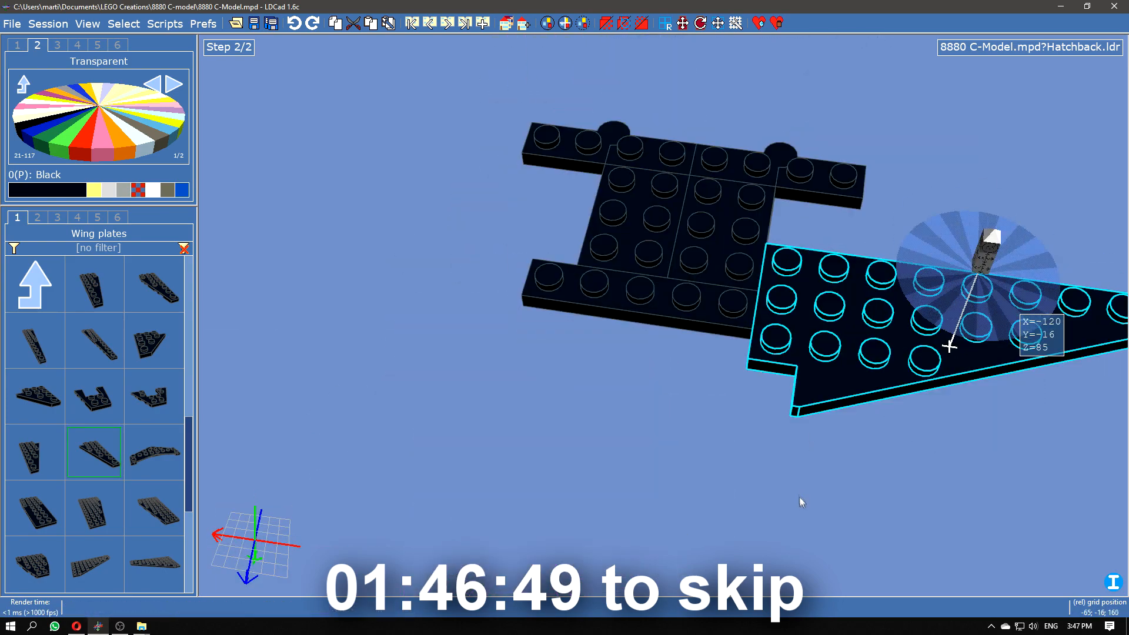
Step: Attach the mirrored black 4x8 left wing plate on the opposite side of the 2x3 plates
{"action": "right_click_drag", "start_coordinate": [800, 501], "coordinate": [705, 483]}
{"action": "scroll", "coordinate": [617, 153], "scroll_direction": "up", "scroll_amount": 3}
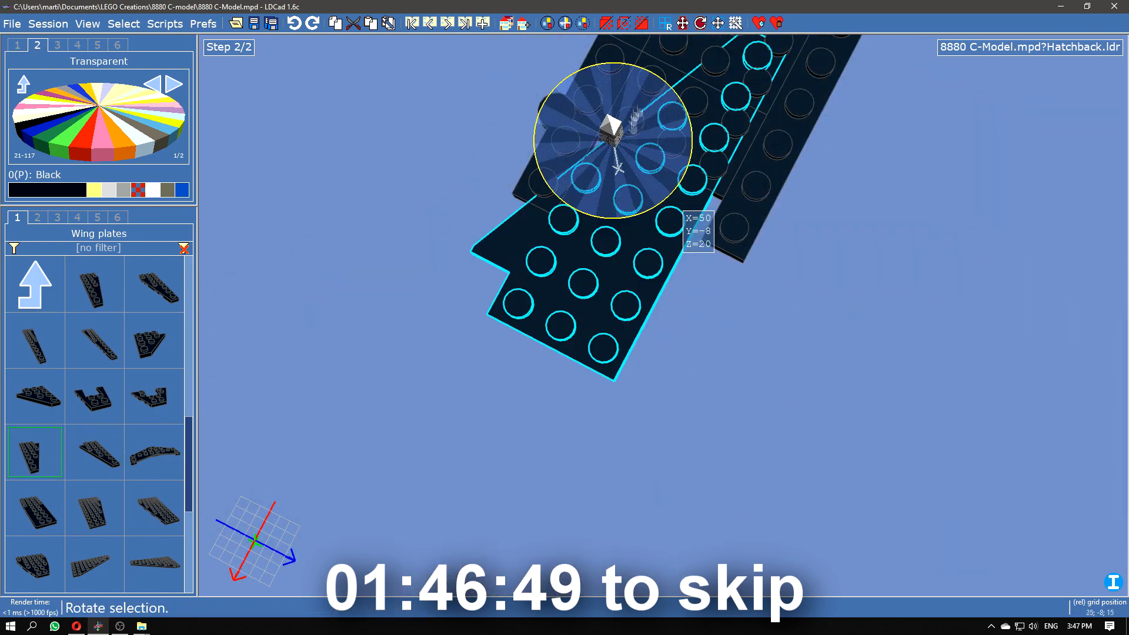
{"action": "left_click_drag", "start_coordinate": [636, 159], "coordinate": [588, 121]}
{"action": "left_click_drag", "start_coordinate": [509, 226], "coordinate": [504, 471]}
{"action": "left_click", "coordinate": [764, 459]}
{"action": "left_click_drag", "start_coordinate": [764, 459], "coordinate": [814, 414]}
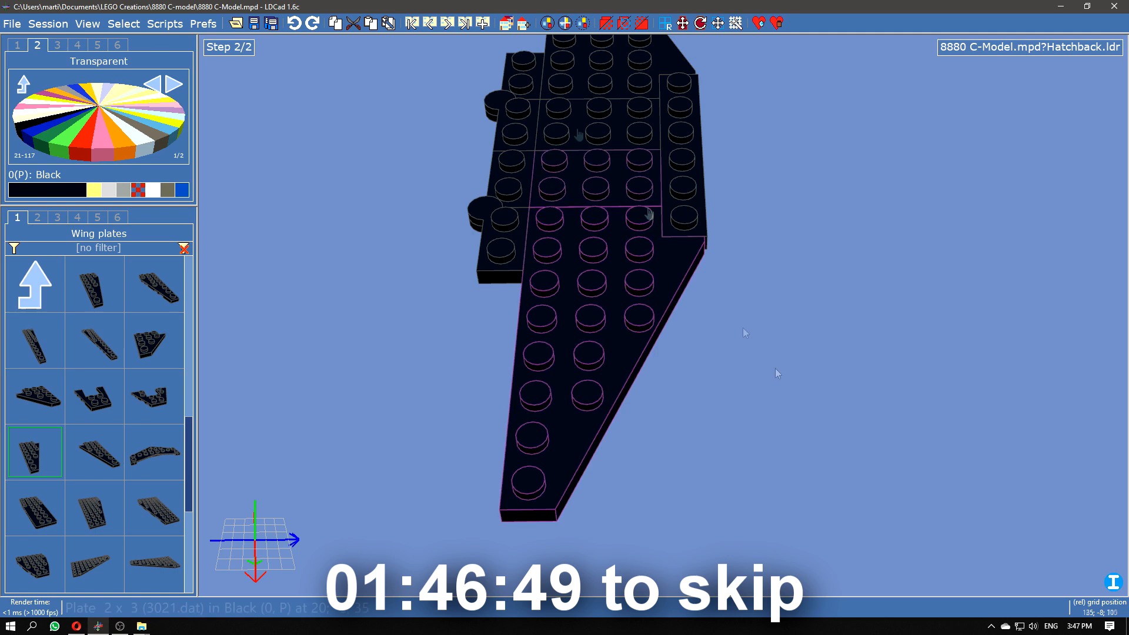
Step: Place a black 2x3 brick on the outer edge of the hatchback plates in a new building step
{"action": "left_click", "coordinate": [34, 285]}
{"action": "left_click", "coordinate": [35, 284]}
{"action": "left_click", "coordinate": [94, 284]}
{"action": "left_click", "coordinate": [94, 284]}
{"action": "scroll", "coordinate": [125, 372], "scroll_direction": "down", "scroll_amount": 15}
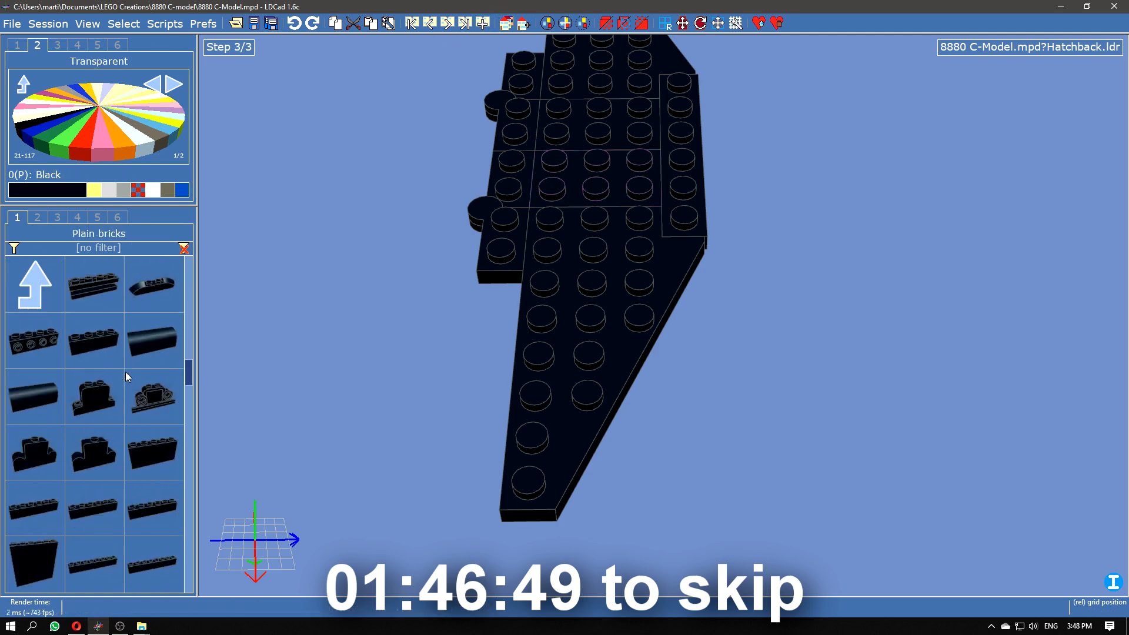
{"action": "scroll", "coordinate": [128, 383], "scroll_direction": "down", "scroll_amount": 3}
{"action": "left_click_drag", "start_coordinate": [154, 341], "coordinate": [662, 122]}
{"action": "right_click_drag", "start_coordinate": [662, 122], "coordinate": [638, 271]}
{"action": "left_click_drag", "start_coordinate": [671, 170], "coordinate": [645, 239]}
{"action": "left_click_drag", "start_coordinate": [617, 278], "coordinate": [635, 231]}
Step: Place a second black 2x3 brick at 30, -32, 65, directly beside the first one
{"action": "left_click_drag", "start_coordinate": [154, 341], "coordinate": [634, 324]}
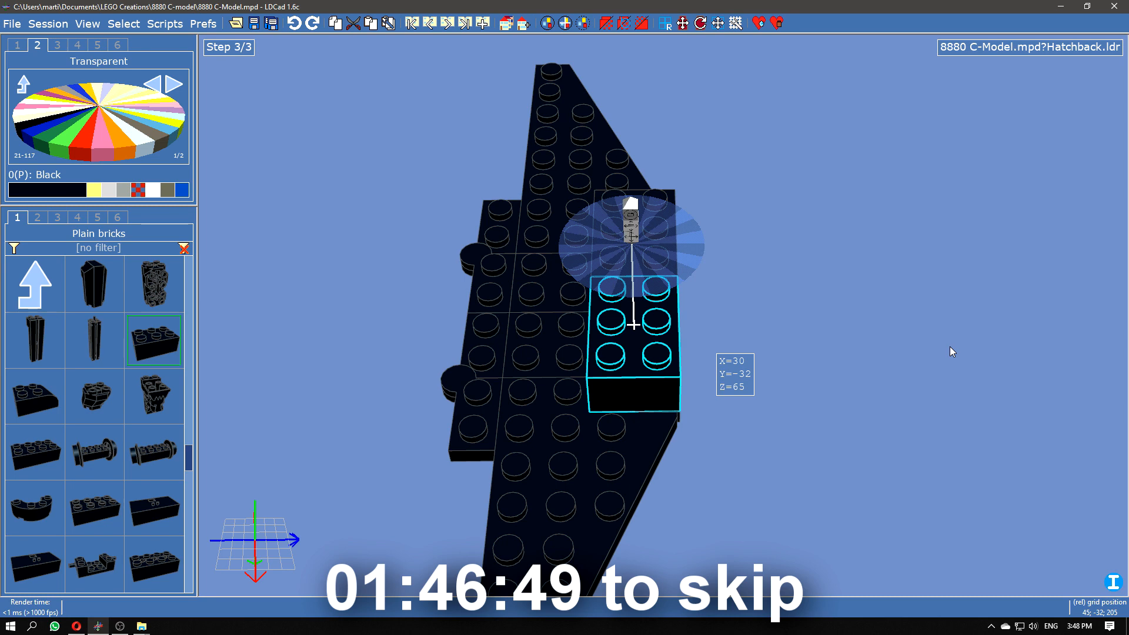
{"action": "left_click", "coordinate": [759, 371]}
{"action": "right_click_drag", "start_coordinate": [759, 371], "coordinate": [800, 375]}
{"action": "scroll", "coordinate": [800, 375], "scroll_direction": "down", "scroll_amount": 3}
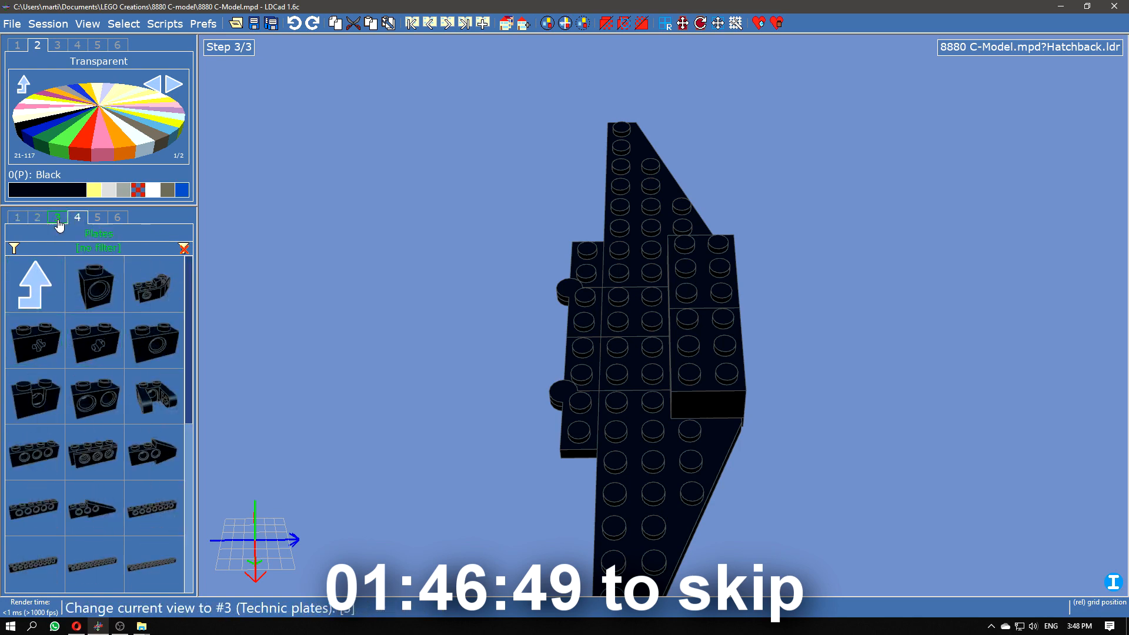
Step: Place a black 1x12 Technic brick at 0, -32, 35 along the wings and a 1x4 Technic brick parallel to it near the hinges
{"action": "left_click", "coordinate": [77, 217]}
{"action": "left_click_drag", "start_coordinate": [94, 452], "coordinate": [662, 324]}
{"action": "left_click_drag", "start_coordinate": [1000, 393], "coordinate": [957, 411]}
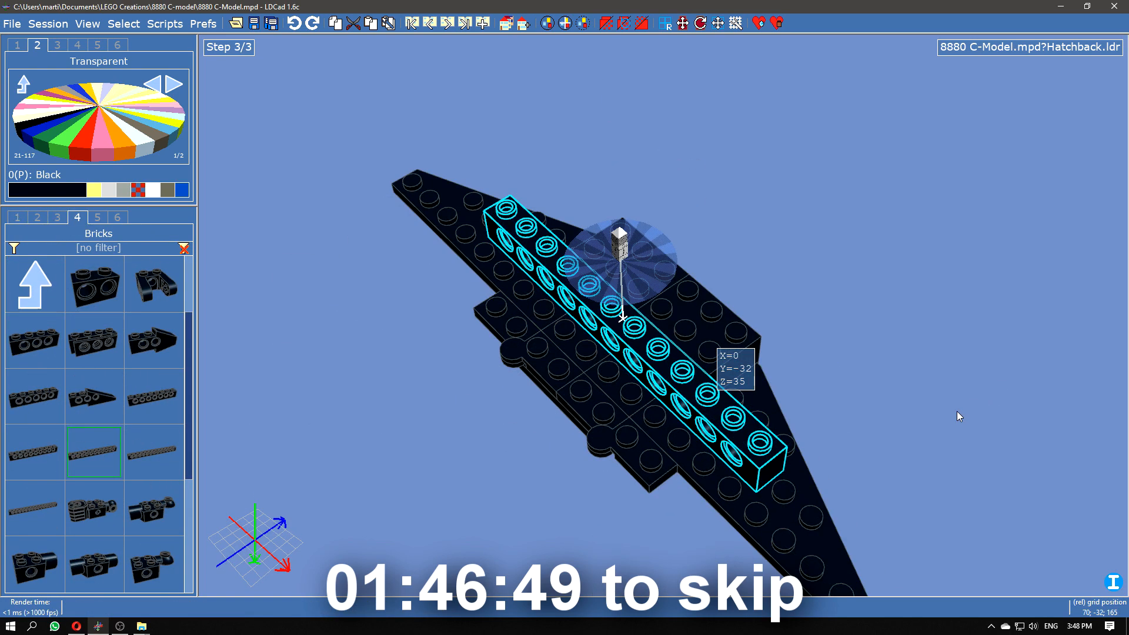
{"action": "left_click_drag", "start_coordinate": [34, 340], "coordinate": [567, 357]}
Step: Run a black Technic axle through the 1x4 Technic brick and copy it to form a second, parallel axle
{"action": "left_click", "coordinate": [57, 217]}
{"action": "left_click_drag", "start_coordinate": [93, 562], "coordinate": [467, 413]}
{"action": "left_click_drag", "start_coordinate": [624, 259], "coordinate": [774, 197]}
{"action": "left_click_drag", "start_coordinate": [853, 235], "coordinate": [753, 276]}
{"action": "left_click_drag", "start_coordinate": [517, 283], "coordinate": [451, 297]}
{"action": "left_click_drag", "start_coordinate": [841, 261], "coordinate": [822, 291]}
{"action": "left_click_drag", "start_coordinate": [451, 300], "coordinate": [461, 365], "text": "ctrl"}
{"action": "left_click_drag", "start_coordinate": [824, 273], "coordinate": [684, 226]}
Step: Check the joint in the Steering axle submodel and the main model, pick Light Grey as the current colour, and return to Hatchback
{"action": "left_click", "coordinate": [706, 323]}
{"action": "left_click", "coordinate": [44, 218]}
{"action": "type", "text": "494"}
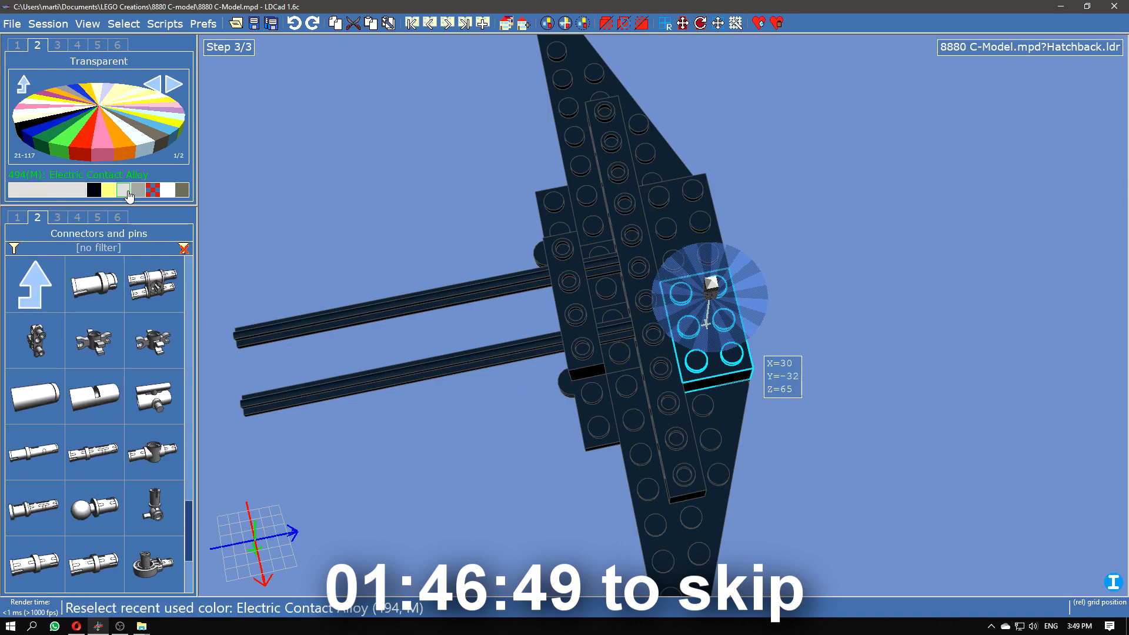
{"action": "key", "text": "ctrl+Tab"}
{"action": "double_click", "coordinate": [724, 348]}
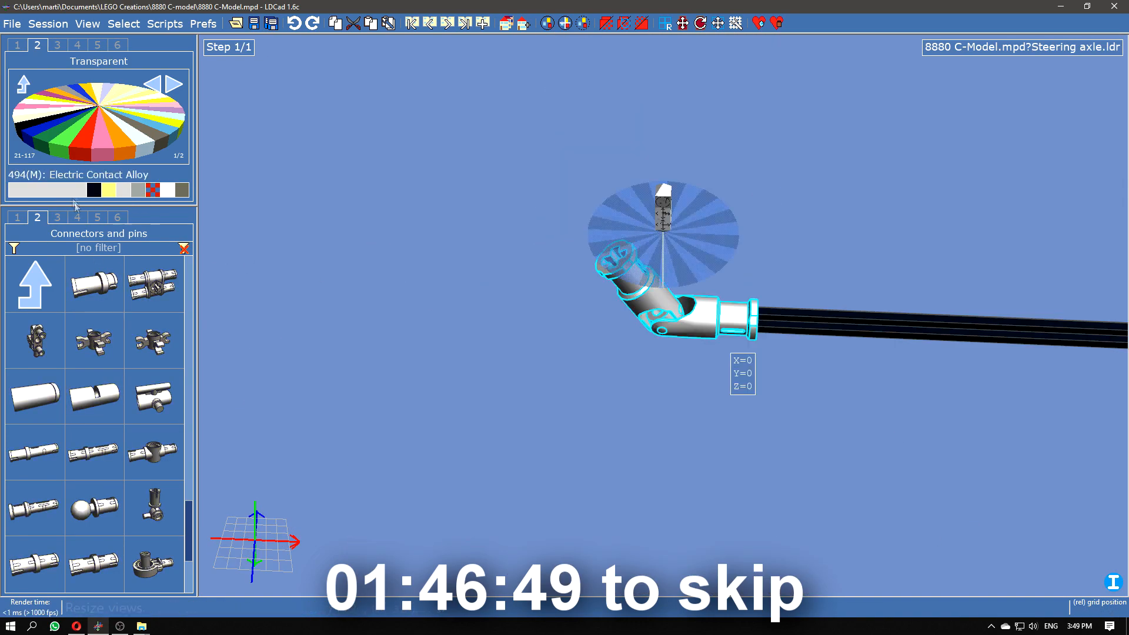
{"action": "key", "text": "ctrl+Tab"}
{"action": "left_click_drag", "start_coordinate": [878, 342], "coordinate": [847, 336]}
{"action": "left_click", "coordinate": [117, 217]}
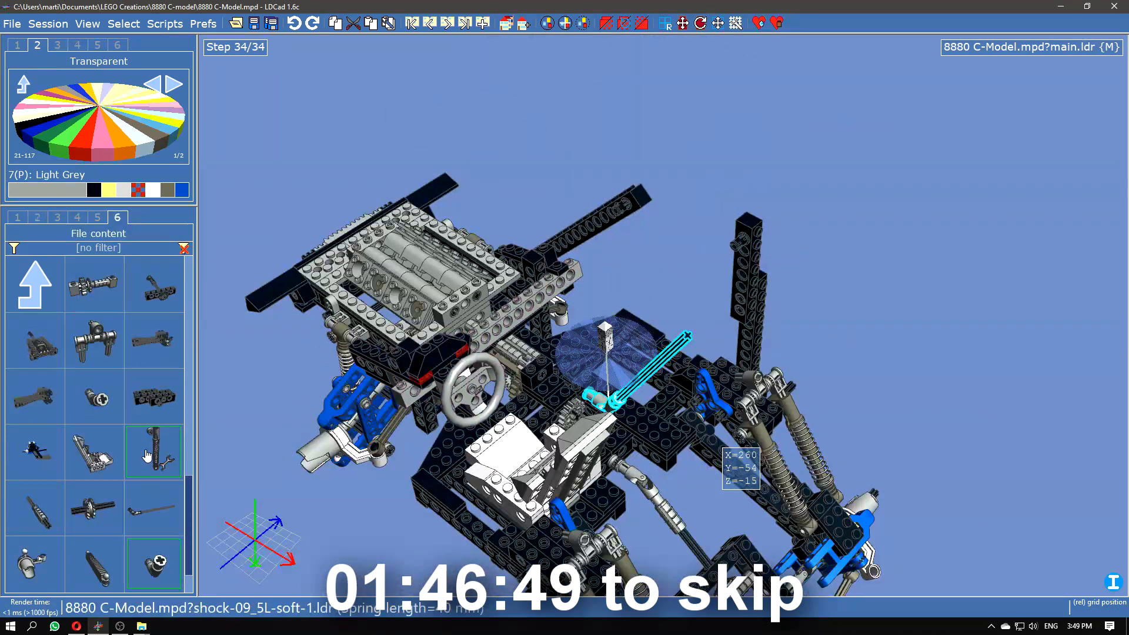
{"action": "scroll", "coordinate": [136, 454], "scroll_direction": "down", "scroll_amount": 3}
{"action": "key", "text": "ctrl+Tab"}
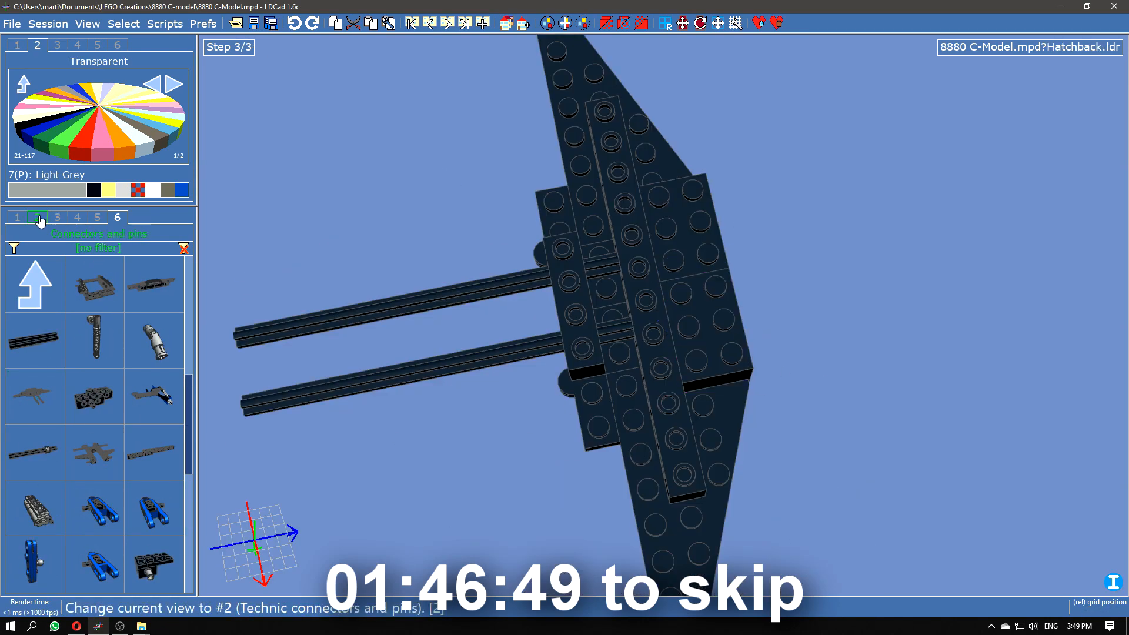
Step: Place a Light Grey bush on each of the two axles between the Technic bricks, and review the building steps
{"action": "left_click", "coordinate": [37, 217]}
{"action": "left_click", "coordinate": [94, 452]}
{"action": "left_click", "coordinate": [605, 267]}
{"action": "left_click", "coordinate": [610, 330]}
{"action": "left_click_drag", "start_coordinate": [824, 377], "coordinate": [931, 432]}
{"action": "left_click", "coordinate": [429, 23]}
{"action": "left_click", "coordinate": [429, 23]}
{"action": "left_click", "coordinate": [447, 23]}
{"action": "left_click", "coordinate": [447, 23]}
{"action": "right_click_drag", "start_coordinate": [645, 479], "coordinate": [702, 495]}
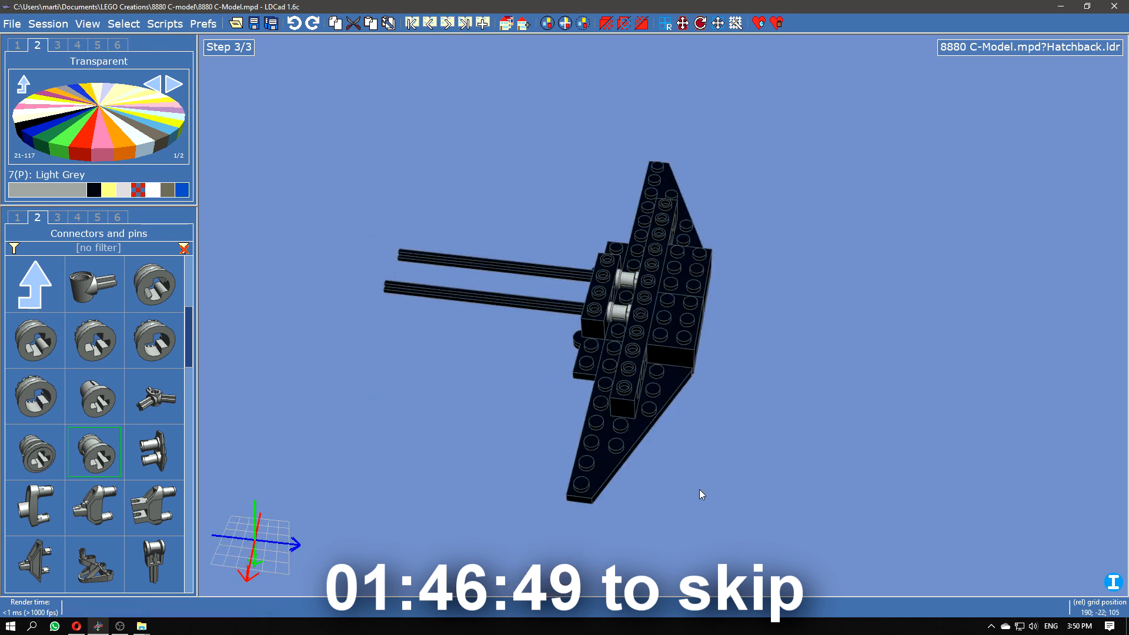
Step: Place a black 1x16 Technic brick on each wing tip as side beams in a new building step
{"action": "left_click", "coordinate": [77, 217]}
{"action": "left_click", "coordinate": [94, 190]}
{"action": "left_click_drag", "start_coordinate": [35, 507], "coordinate": [389, 453]}
{"action": "left_click", "coordinate": [1031, 470]}
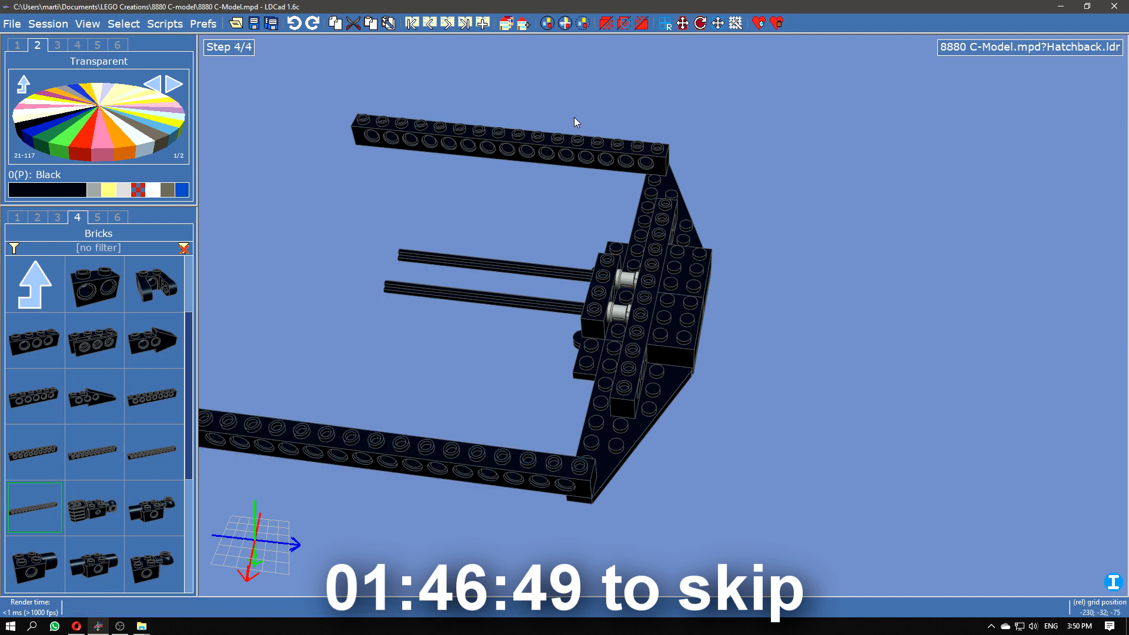
Step: Copy a black 1x4 hinge plate and attach it to the underside of a 1x16 side beam
{"action": "right_click_drag", "start_coordinate": [705, 212], "coordinate": [918, 329]}
{"action": "left_click", "coordinate": [549, 389]}
{"action": "left_click_drag", "start_coordinate": [550, 388], "coordinate": [402, 393], "text": "ctrl"}
{"action": "left_click_drag", "start_coordinate": [403, 393], "coordinate": [415, 334]}
{"action": "right_click_drag", "start_coordinate": [447, 455], "coordinate": [542, 125]}
{"action": "scroll", "coordinate": [541, 125], "scroll_direction": "up", "scroll_amount": 3}
{"action": "left_click_drag", "start_coordinate": [556, 338], "coordinate": [453, 294]}
Step: Position the remaining hinge plates beneath the 1x16 side beams so that each beam carries two
{"action": "right_click_drag", "start_coordinate": [421, 396], "coordinate": [676, 532]}
{"action": "scroll", "coordinate": [400, 353], "scroll_direction": "down", "scroll_amount": 3}
{"action": "scroll", "coordinate": [544, 386], "scroll_direction": "up", "scroll_amount": 3}
{"action": "left_click_drag", "start_coordinate": [544, 386], "coordinate": [706, 429]}
{"action": "right_click_drag", "start_coordinate": [706, 429], "coordinate": [488, 114]}
{"action": "left_click_drag", "start_coordinate": [489, 115], "coordinate": [691, 123]}
{"action": "right_click_drag", "start_coordinate": [691, 124], "coordinate": [689, 470]}
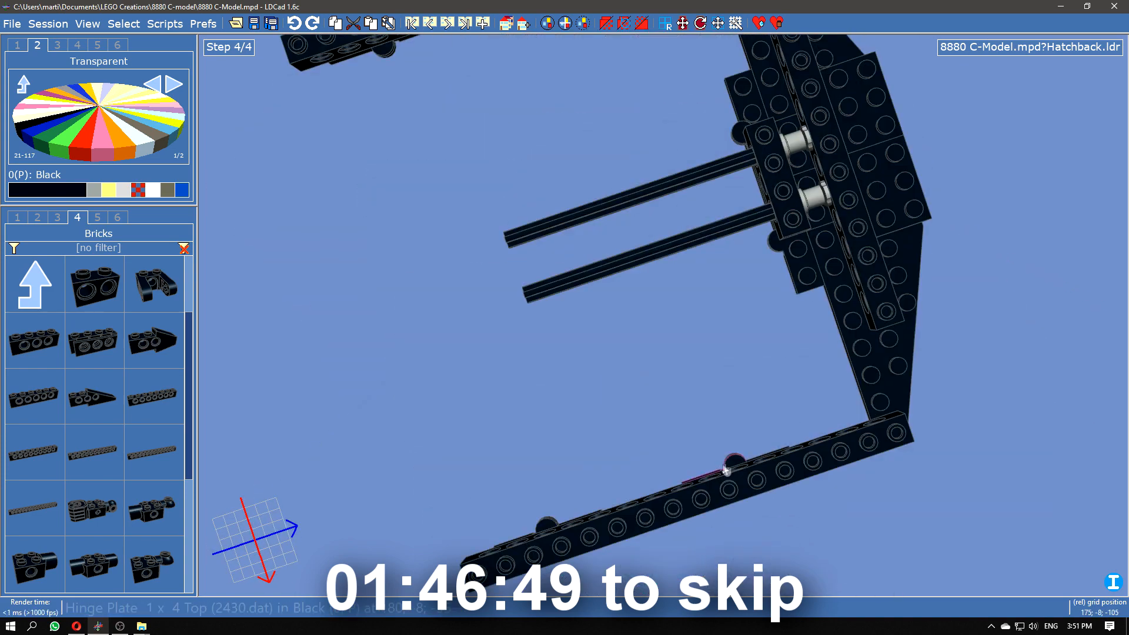
Step: Swing the two hinge arms under the first 1x16 side beam inward
{"action": "left_click_drag", "start_coordinate": [689, 471], "coordinate": [773, 431]}
{"action": "left_click", "coordinate": [540, 534]}
{"action": "left_click_drag", "start_coordinate": [503, 512], "coordinate": [595, 501]}
Step: Rotate the two hinge arms under the opposite 1x16 side beam inward
{"action": "middle_click_drag", "start_coordinate": [409, 114], "coordinate": [497, 292]}
{"action": "left_click", "coordinate": [467, 228]}
{"action": "right_click_drag", "start_coordinate": [467, 228], "coordinate": [432, 312]}
{"action": "left_click_drag", "start_coordinate": [433, 311], "coordinate": [486, 276]}
{"action": "right_click_drag", "start_coordinate": [486, 276], "coordinate": [623, 294]}
{"action": "left_click", "coordinate": [623, 218]}
{"action": "left_click_drag", "start_coordinate": [625, 210], "coordinate": [696, 181]}
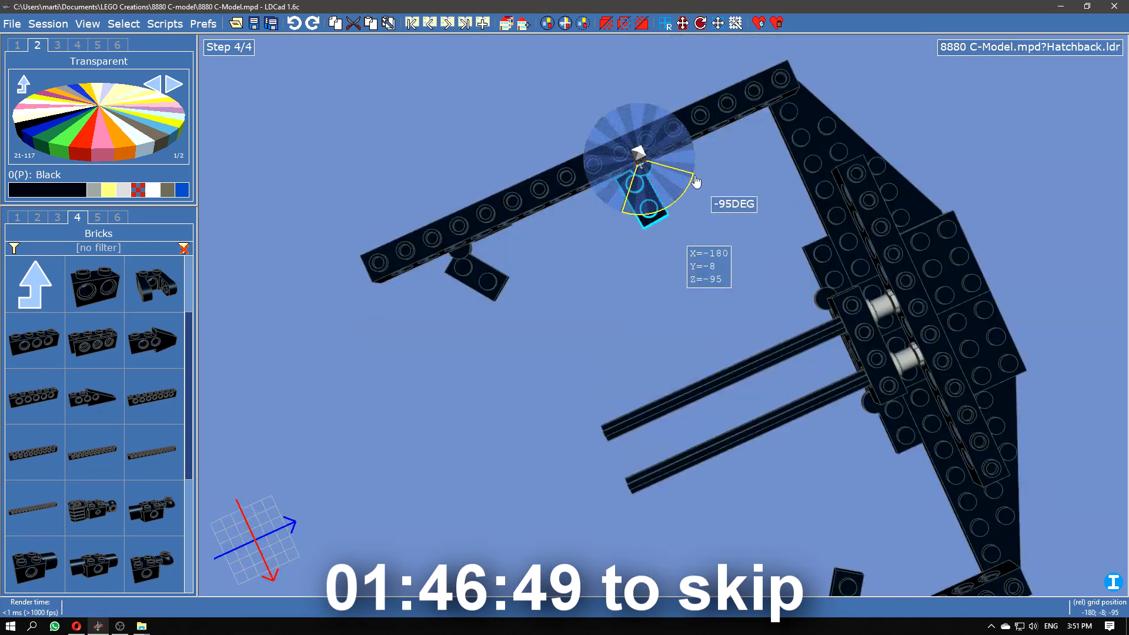
Step: Rotate the two hinge arms beside the central 1x4 Technic brick outward, away from the axles
{"action": "left_click", "coordinate": [831, 264]}
{"action": "left_click_drag", "start_coordinate": [781, 298], "coordinate": [801, 321]}
{"action": "left_click", "coordinate": [897, 420]}
{"action": "left_click_drag", "start_coordinate": [924, 393], "coordinate": [926, 423]}
{"action": "middle_click_drag", "start_coordinate": [883, 547], "coordinate": [715, 433]}
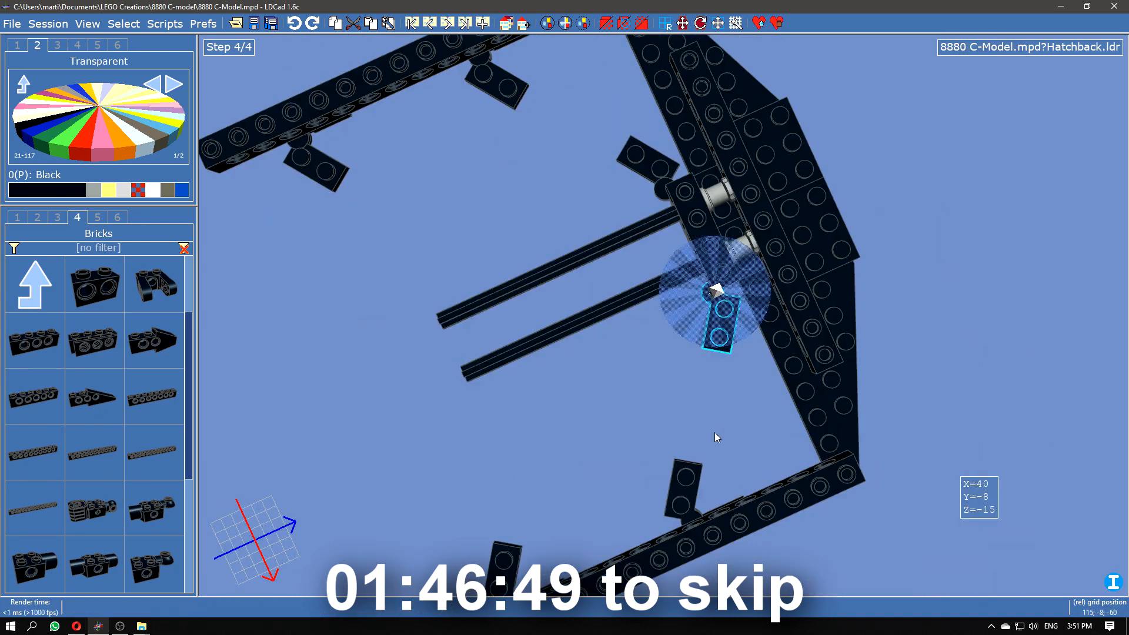
Step: Try a black 1x8 Technic brick on the rotated hinge arm next to the axles
{"action": "left_click_drag", "start_coordinate": [169, 450], "coordinate": [717, 306]}
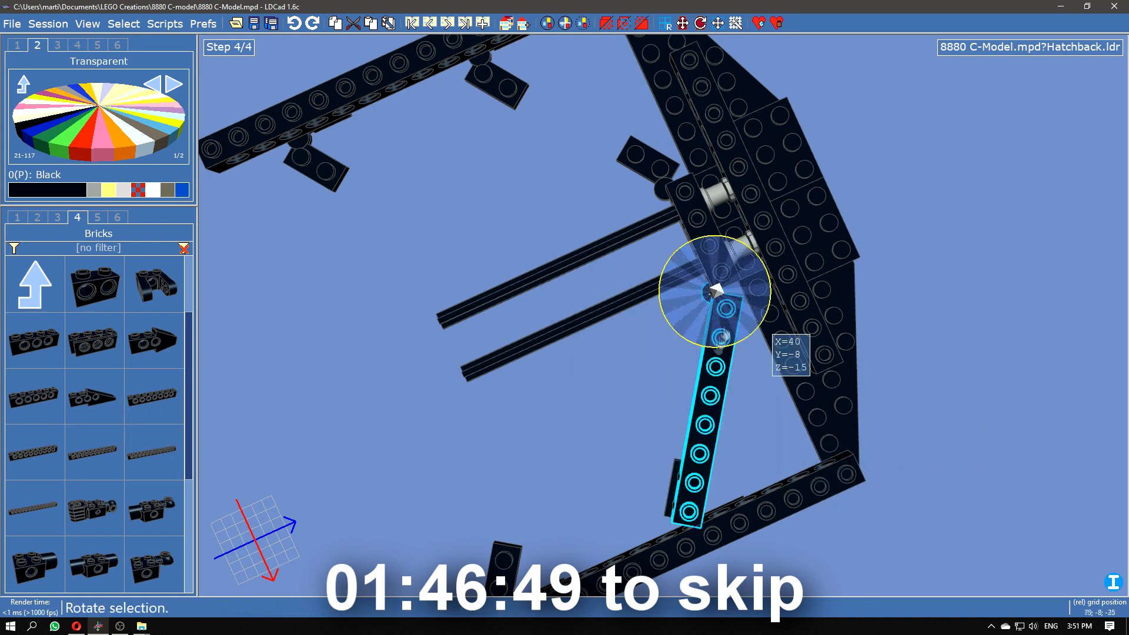
{"action": "left_click", "coordinate": [701, 519]}
{"action": "right_click_drag", "start_coordinate": [722, 468], "coordinate": [756, 406]}
{"action": "left_click", "coordinate": [753, 412]}
{"action": "left_click", "coordinate": [329, 312]}
{"action": "right_click_drag", "start_coordinate": [329, 312], "coordinate": [628, 429]}
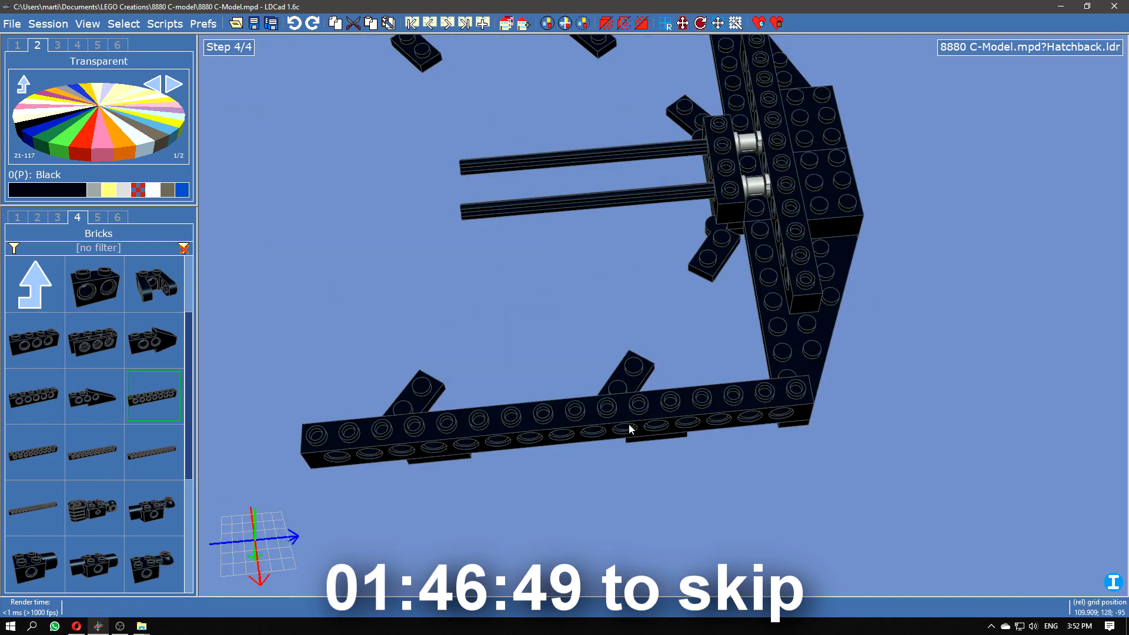
Step: Copy the wing plate layer from the earlier building step and place it on top of the hatchback bricks in step 4
{"action": "left_click", "coordinate": [429, 24]}
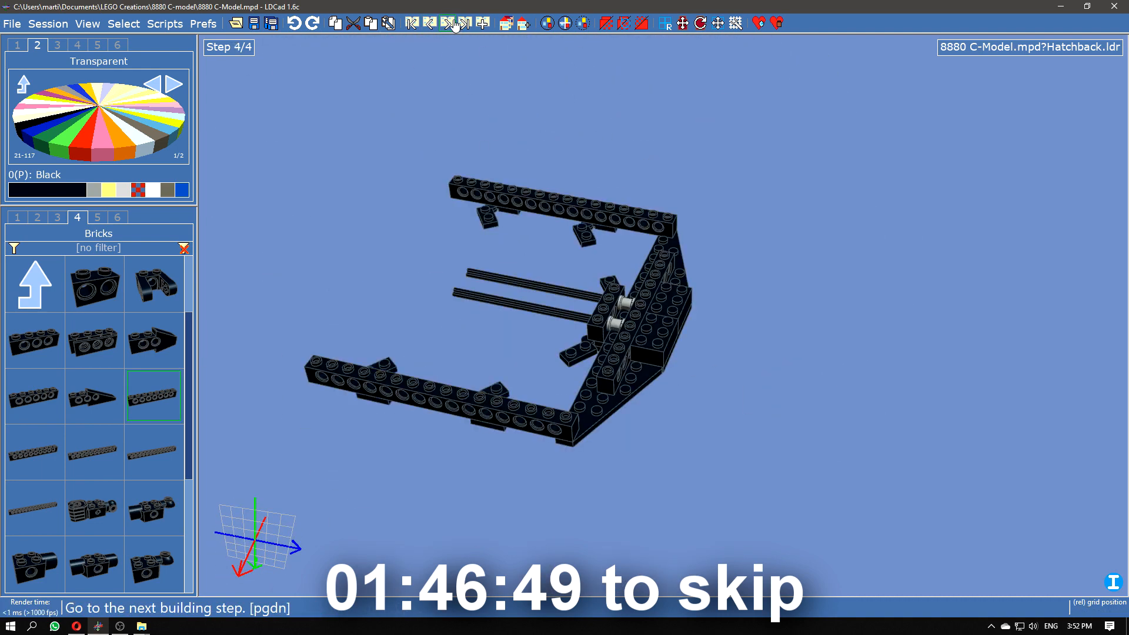
{"action": "left_click", "coordinate": [700, 275]}
{"action": "right_click_drag", "start_coordinate": [700, 275], "coordinate": [697, 322]}
{"action": "key", "text": "Escape"}
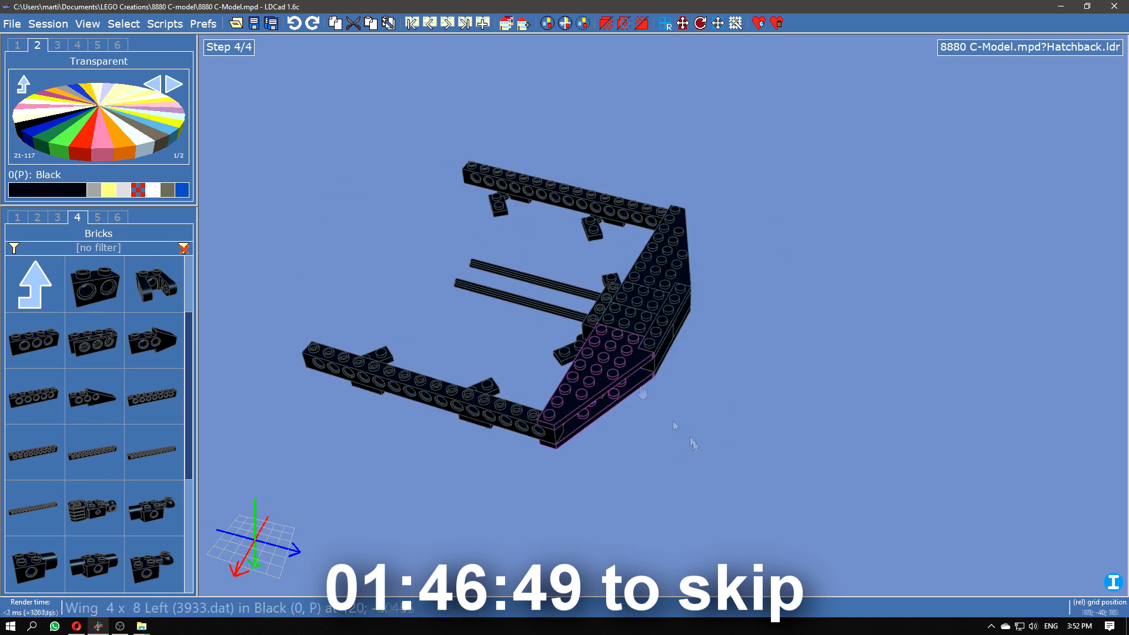
{"action": "right_click_drag", "start_coordinate": [671, 282], "coordinate": [485, 72]}
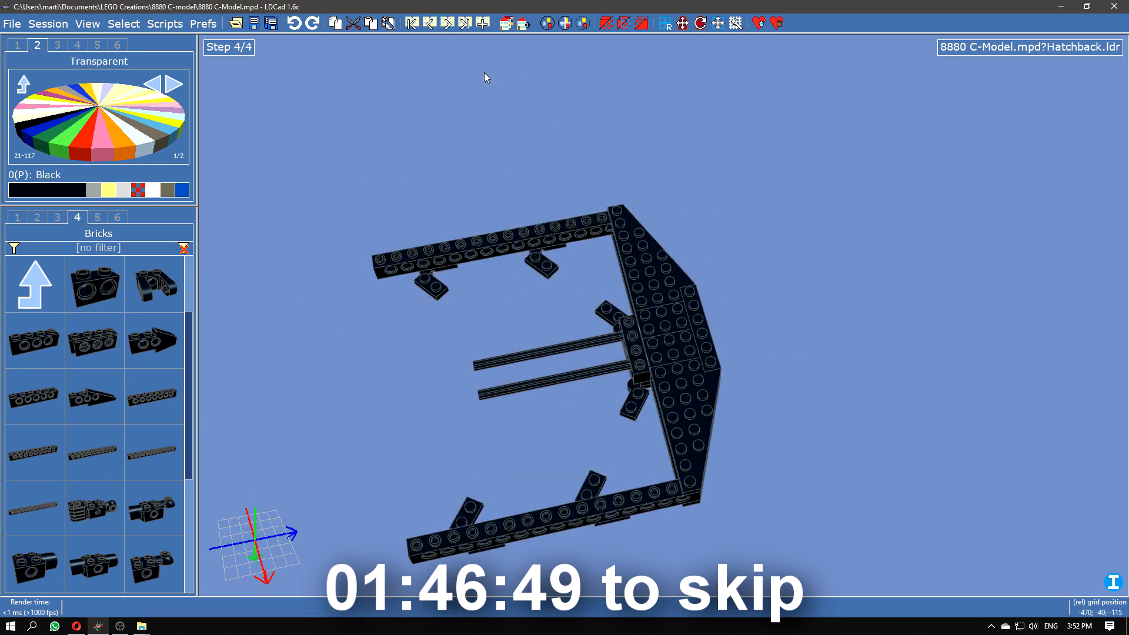
Step: Add a black 1x2 plate to the hatchback frame's 1x16 side beam
{"action": "left_click", "coordinate": [17, 217]}
{"action": "left_click_drag", "start_coordinate": [35, 507], "coordinate": [450, 88]}
{"action": "right_click_drag", "start_coordinate": [450, 88], "coordinate": [439, 386]}
{"action": "left_click_drag", "start_coordinate": [415, 188], "coordinate": [422, 144]}
{"action": "right_click_drag", "start_coordinate": [422, 144], "coordinate": [606, 461]}
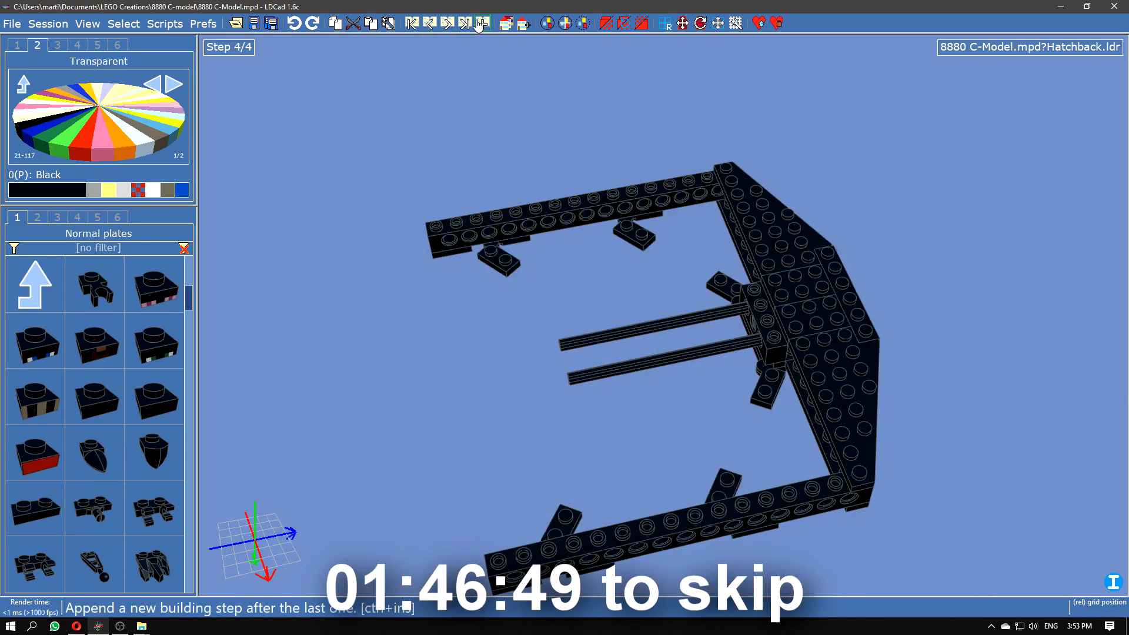
Step: Copy the central 1x4 Technic brick with its two hinge arms along the axles to Z=-145
{"action": "scroll", "coordinate": [706, 421], "scroll_direction": "up", "scroll_amount": 3}
{"action": "right_click_drag", "start_coordinate": [706, 421], "coordinate": [744, 252]}
{"action": "left_click", "coordinate": [723, 225]}
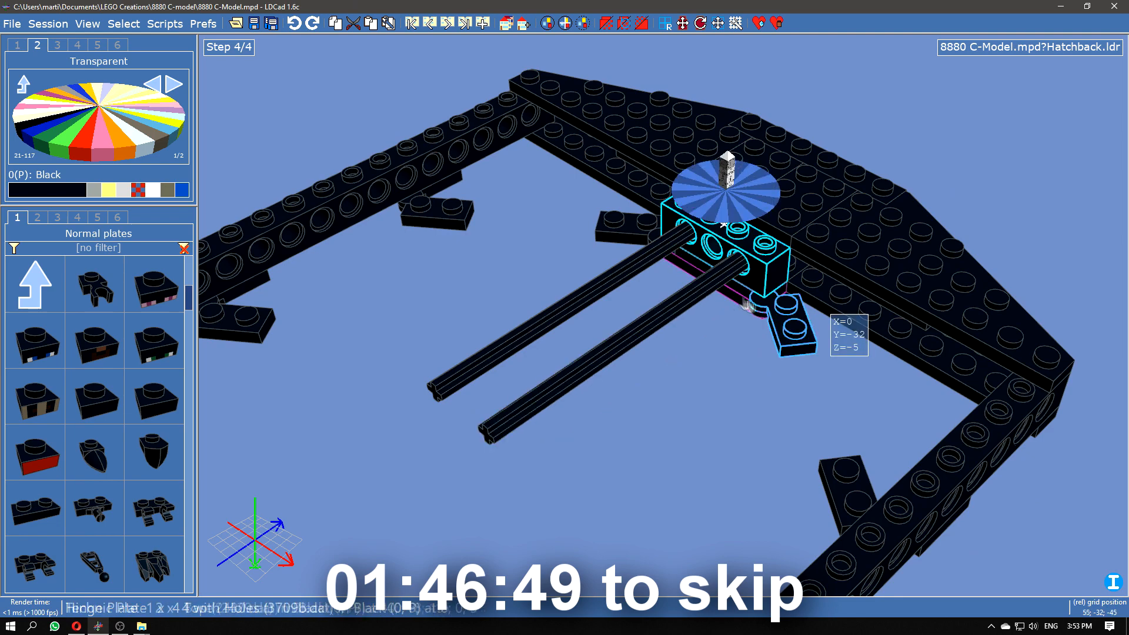
{"action": "left_click_drag", "start_coordinate": [724, 226], "coordinate": [474, 382]}
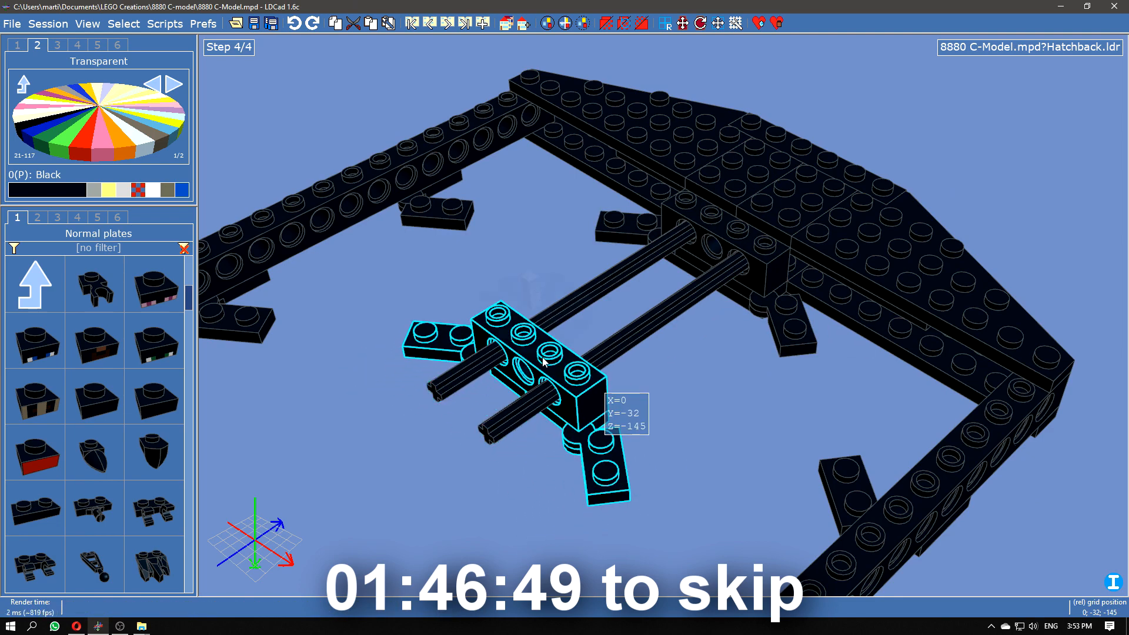
Step: Append a building step and place black 1x8 Technic bricks diagonally on the hinge arms
{"action": "left_click", "coordinate": [483, 23]}
{"action": "left_click", "coordinate": [77, 217]}
{"action": "left_click_drag", "start_coordinate": [154, 396], "coordinate": [736, 366]}
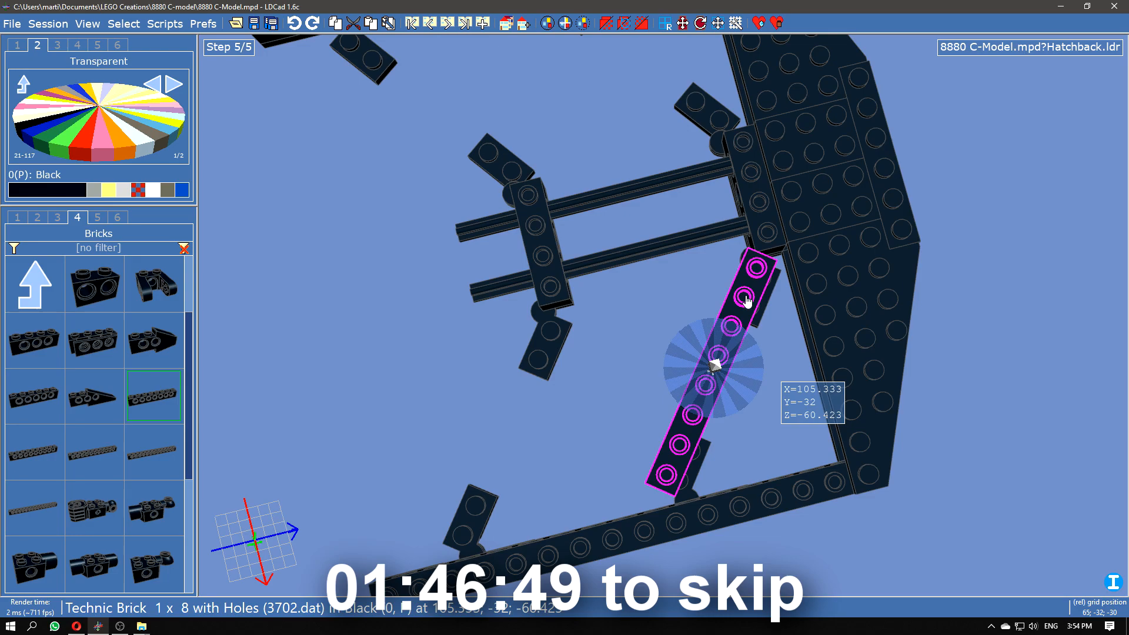
{"action": "left_click_drag", "start_coordinate": [746, 301], "coordinate": [735, 372]}
{"action": "right_click_drag", "start_coordinate": [735, 372], "coordinate": [649, 445]}
{"action": "right_click_drag", "start_coordinate": [654, 396], "coordinate": [765, 294]}
{"action": "left_click_drag", "start_coordinate": [811, 242], "coordinate": [535, 334]}
{"action": "right_click_drag", "start_coordinate": [535, 335], "coordinate": [544, 400]}
Step: Copy the hinge plates from the earlier building step and place them on top of the 1x8 Technic bricks
{"action": "left_click_drag", "start_coordinate": [700, 506], "coordinate": [536, 274]}
{"action": "key", "text": "Page_Up"}
{"action": "key", "text": "ctrl+c"}
{"action": "key", "text": "ctrl+v"}
{"action": "left_click", "coordinate": [750, 170]}
{"action": "key", "text": "Page_Up"}
Step: Place black 1x2 Technic bricks with one hole under the free ends of the side beams
{"action": "right_click_drag", "start_coordinate": [812, 165], "coordinate": [612, 500]}
{"action": "left_click_drag", "start_coordinate": [391, 296], "coordinate": [363, 153]}
{"action": "left_click", "coordinate": [400, 331]}
{"action": "scroll", "coordinate": [400, 330], "scroll_direction": "up", "scroll_amount": 3}
{"action": "right_click_drag", "start_coordinate": [400, 330], "coordinate": [760, 156]}
{"action": "left_click", "coordinate": [756, 158]}
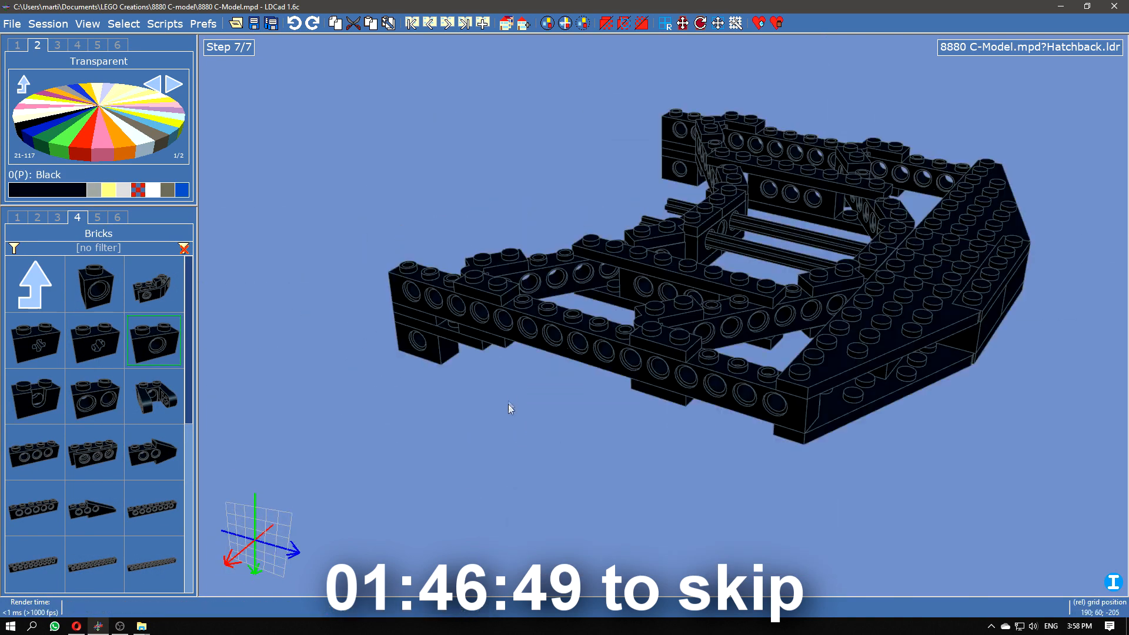
Step: Insert black Technic friction pins in the side beam and its 1x2 end brick, and recolour the end bricks light grey
{"action": "left_click_drag", "start_coordinate": [95, 452], "coordinate": [399, 347]}
{"action": "left_click", "coordinate": [398, 347]}
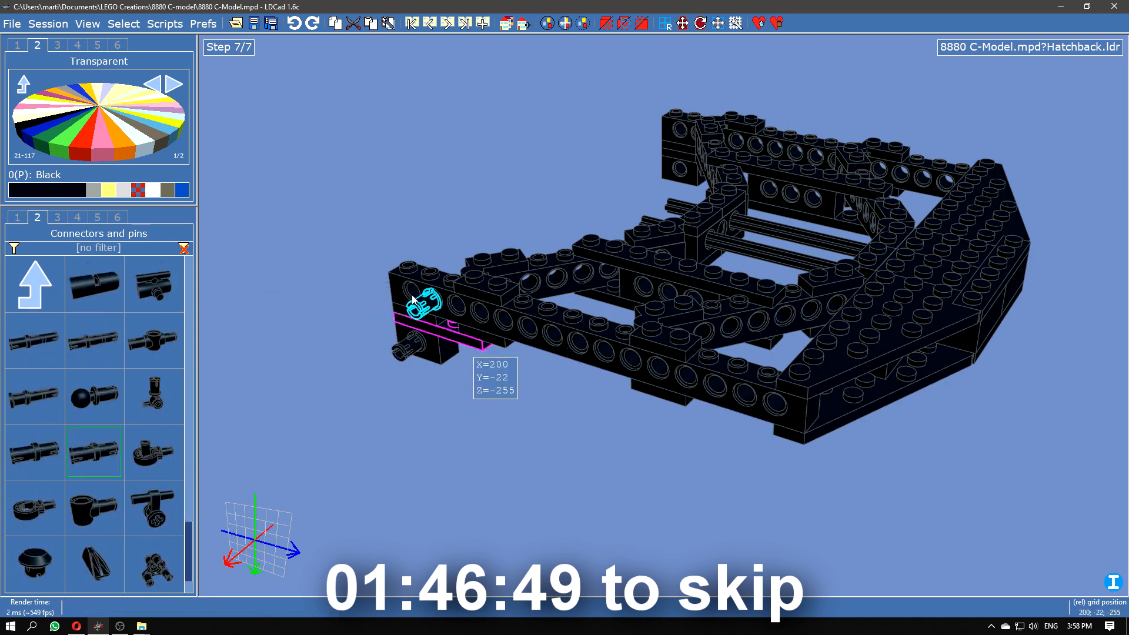
{"action": "left_click", "coordinate": [478, 206]}
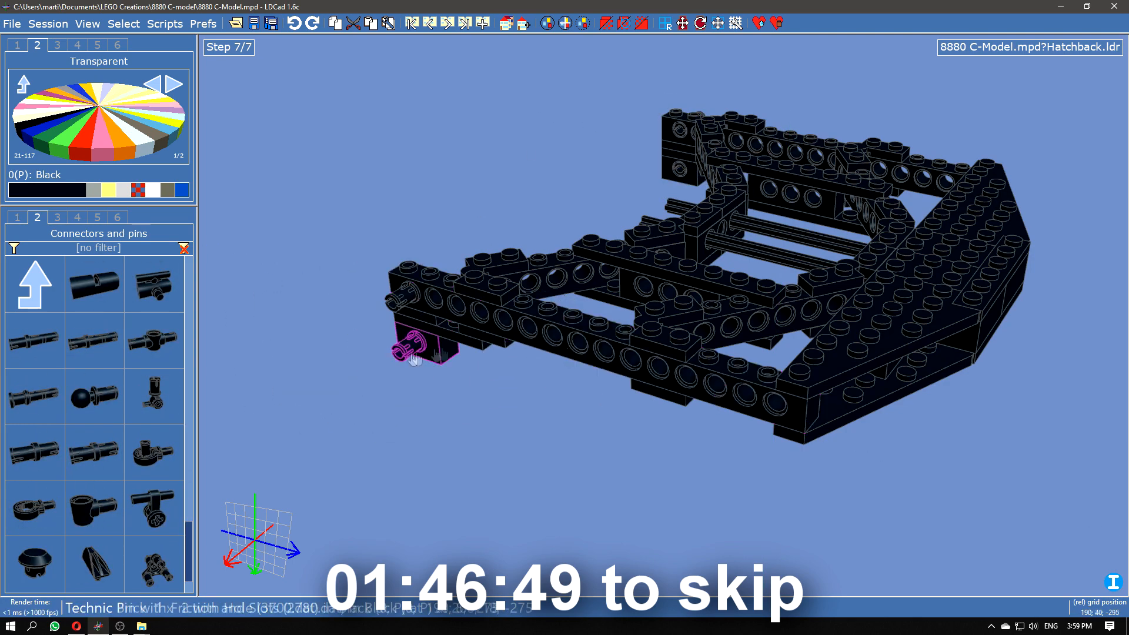
{"action": "left_click", "coordinate": [94, 193]}
{"action": "left_click_drag", "start_coordinate": [447, 436], "coordinate": [529, 444]}
Step: Copy the friction pins into the holes midway along the hatchback's side beams
{"action": "left_click_drag", "start_coordinate": [444, 412], "coordinate": [711, 372], "text": "ctrl"}
{"action": "left_click", "coordinate": [738, 380]}
{"action": "left_click_drag", "start_coordinate": [835, 406], "coordinate": [693, 338]}
{"action": "left_click", "coordinate": [755, 379]}
{"action": "left_click_drag", "start_coordinate": [757, 412], "coordinate": [858, 457]}
{"action": "left_click_drag", "start_coordinate": [924, 424], "coordinate": [956, 376]}
Step: Create a new submodel named "Rear light"
{"action": "left_click", "coordinate": [117, 217]}
{"action": "scroll", "coordinate": [156, 361], "scroll_direction": "down", "scroll_amount": 2}
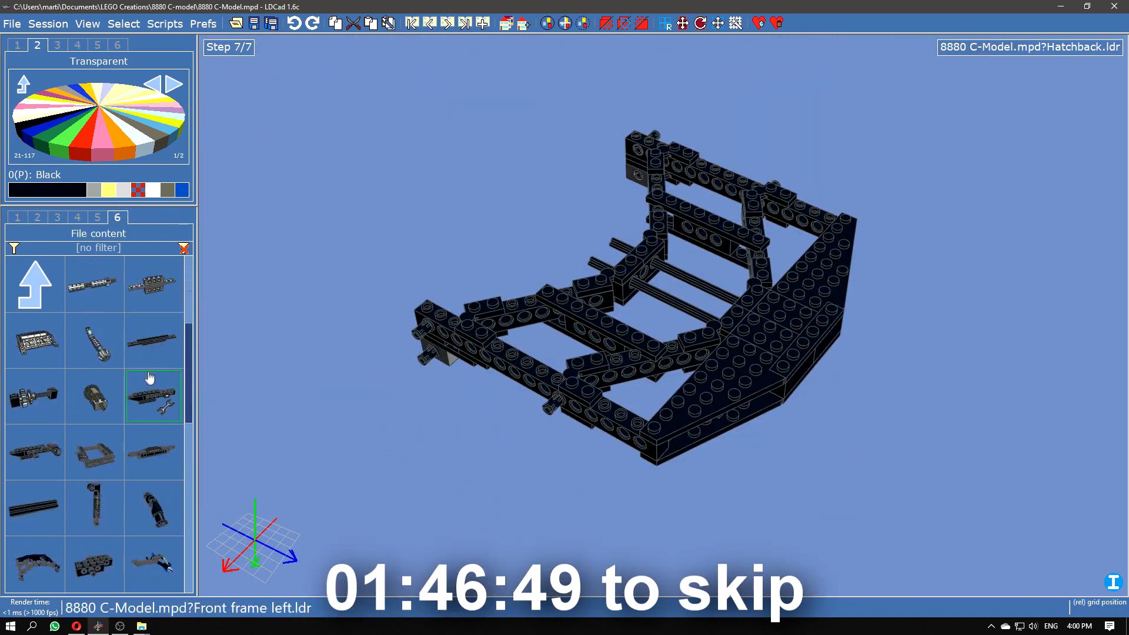
{"action": "right_click_drag", "start_coordinate": [454, 378], "coordinate": [811, 449]}
{"action": "left_click", "coordinate": [523, 23]}
{"action": "type", "text": "Rear light"}
{"action": "key", "text": "Return"}
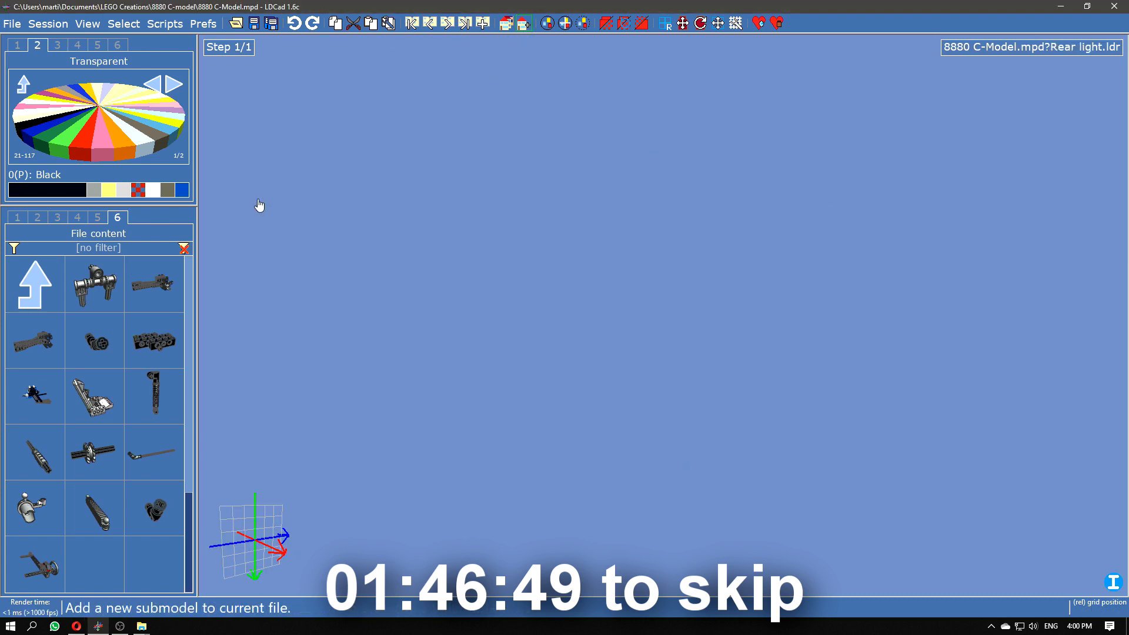
Step: Build the rear light's base from black 1x2, 1x1 and 1x4 plates
{"action": "left_click", "coordinate": [17, 217]}
{"action": "left_click_drag", "start_coordinate": [35, 452], "coordinate": [471, 317]}
{"action": "scroll", "coordinate": [167, 282], "scroll_direction": "up", "scroll_amount": 5}
{"action": "left_click_drag", "start_coordinate": [166, 283], "coordinate": [678, 283]}
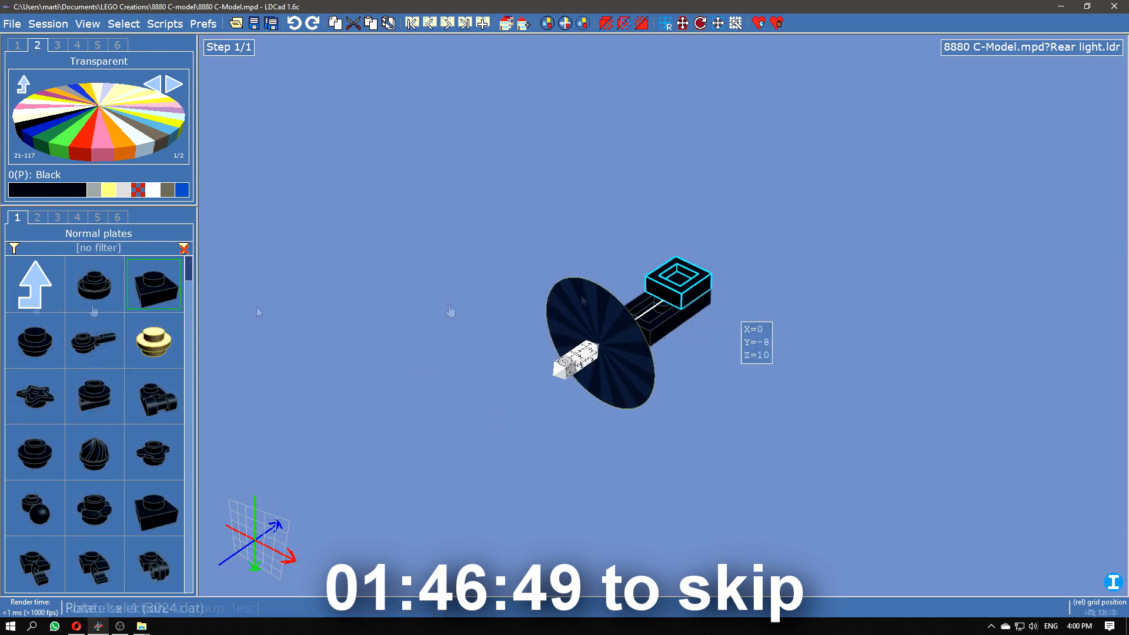
{"action": "scroll", "coordinate": [112, 369], "scroll_direction": "down", "scroll_amount": 10}
{"action": "left_click_drag", "start_coordinate": [153, 452], "coordinate": [509, 276]}
{"action": "scroll", "coordinate": [115, 394], "scroll_direction": "up", "scroll_amount": 5}
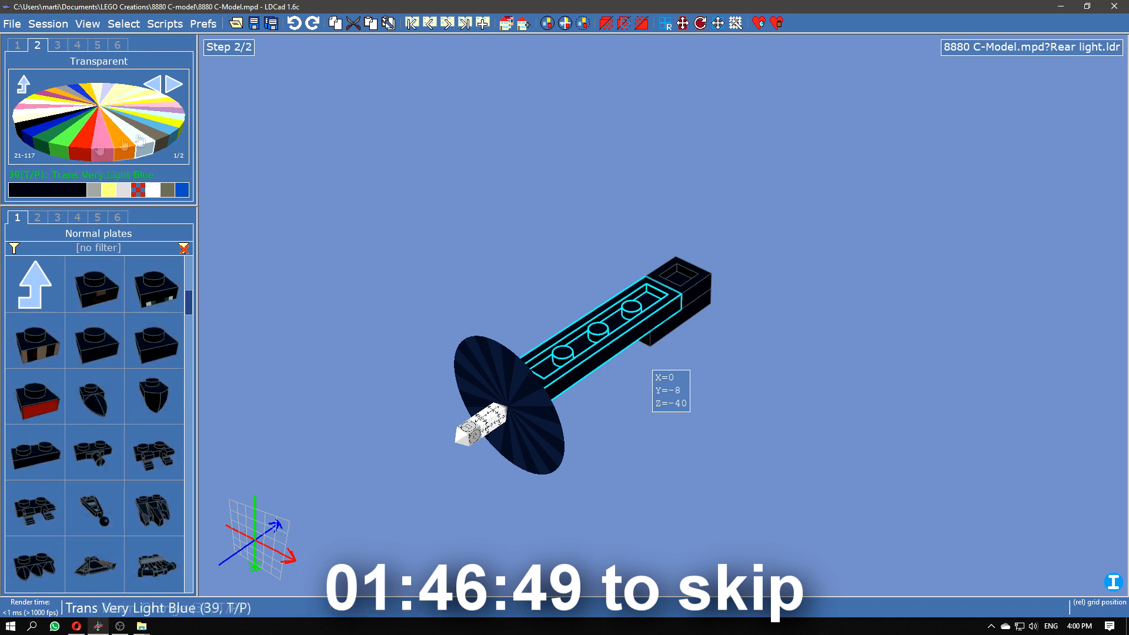
Step: Cover the rear light's base with a Trans Clear 1x2 plate and Trans Red plates
{"action": "left_click", "coordinate": [158, 96]}
{"action": "left_click_drag", "start_coordinate": [36, 453], "coordinate": [663, 277]}
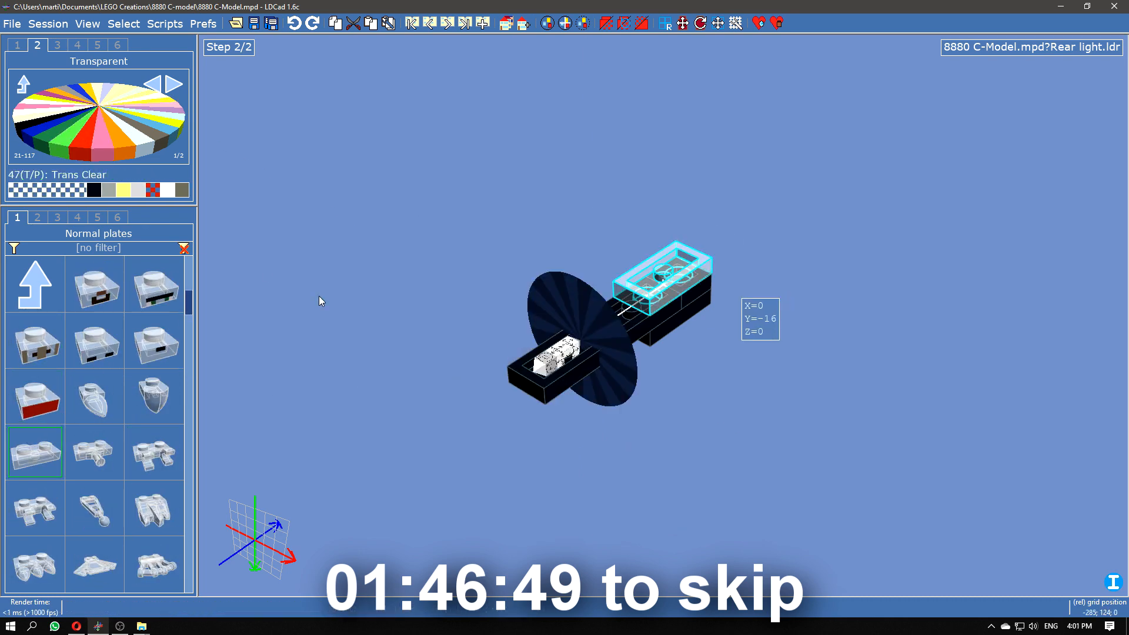
{"action": "left_click", "coordinate": [83, 137]}
{"action": "scroll", "coordinate": [103, 340], "scroll_direction": "up", "scroll_amount": 6}
{"action": "mouse_move", "coordinate": [144, 294]}
{"action": "left_mouse_down"}
{"action": "mouse_move", "coordinate": [614, 309]}
{"action": "mouse_move", "coordinate": [529, 362]}
{"action": "left_mouse_up"}
{"action": "left_click_drag", "start_coordinate": [154, 283], "coordinate": [579, 334]}
{"action": "left_click", "coordinate": [779, 386]}
Step: Place the Rear light submodel in the Hatchback at the rear wing
{"action": "key", "text": "ctrl+Tab"}
{"action": "left_click", "coordinate": [114, 219]}
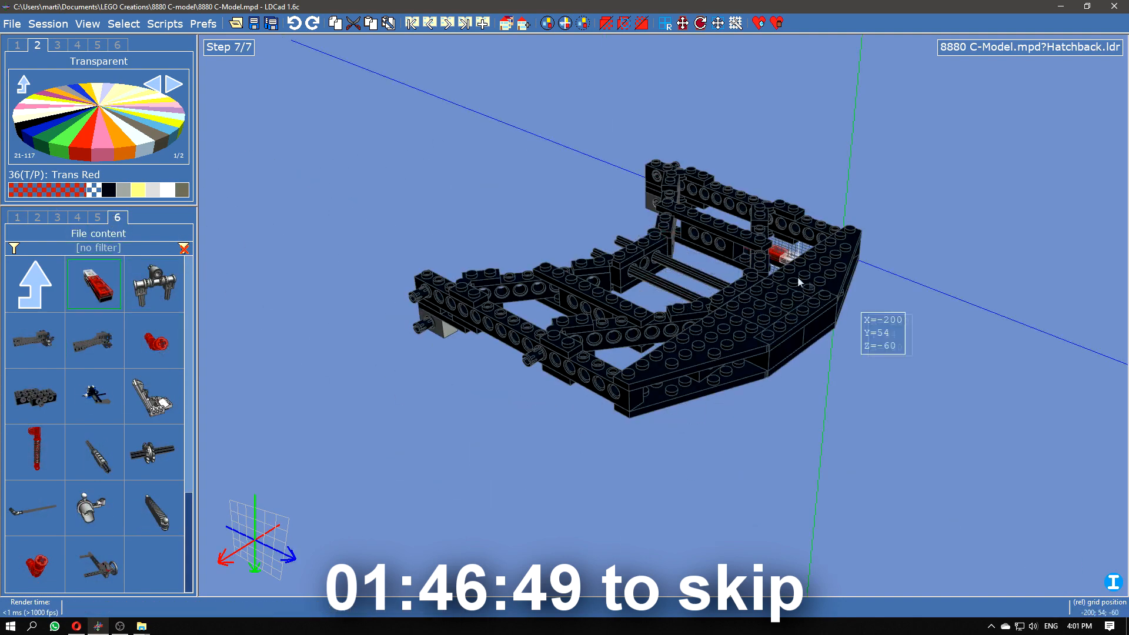
{"action": "left_click_drag", "start_coordinate": [795, 441], "coordinate": [722, 368]}
{"action": "scroll", "coordinate": [729, 373], "scroll_direction": "up", "scroll_amount": 3}
{"action": "scroll", "coordinate": [852, 227], "scroll_direction": "up", "scroll_amount": 3}
{"action": "mouse_move", "coordinate": [763, 474]}
{"action": "left_mouse_down"}
{"action": "mouse_move", "coordinate": [852, 227]}
{"action": "mouse_move", "coordinate": [920, 313]}
{"action": "left_mouse_up"}
{"action": "mouse_move", "coordinate": [847, 181]}
{"action": "left_mouse_down"}
{"action": "mouse_move", "coordinate": [875, 166]}
{"action": "mouse_move", "coordinate": [844, 186]}
{"action": "mouse_move", "coordinate": [845, 166]}
{"action": "left_mouse_up"}
{"action": "scroll", "coordinate": [965, 459], "scroll_direction": "down", "scroll_amount": 3}
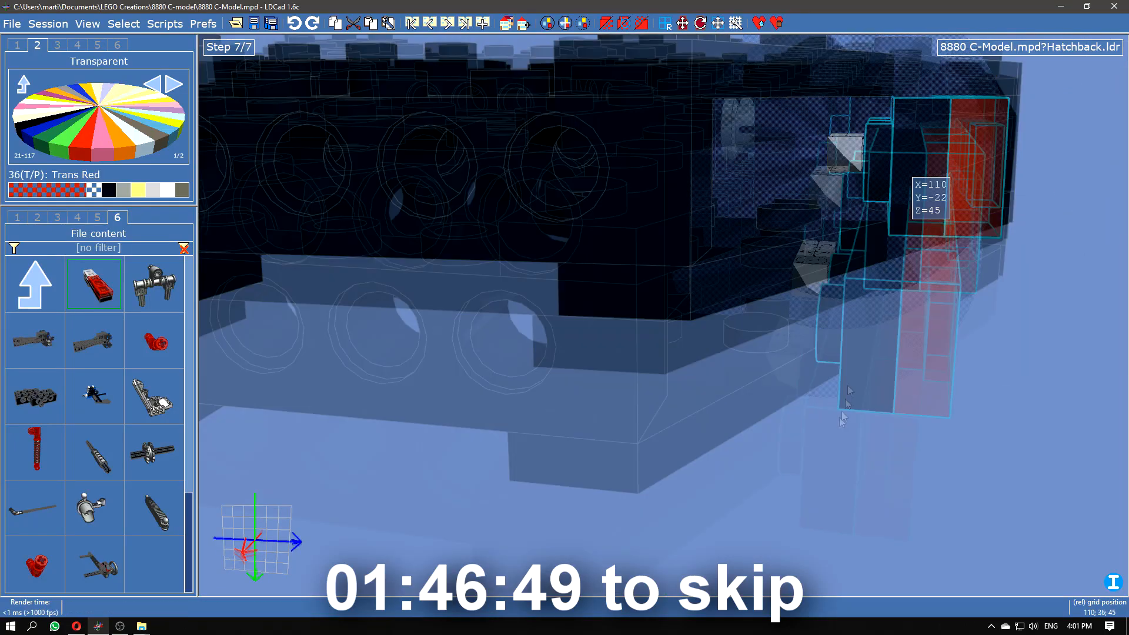
Step: Nudge the rear light into place against the underside of the wing at X=90, Y=-22
{"action": "left_click", "coordinate": [947, 236]}
{"action": "left_click_drag", "start_coordinate": [988, 400], "coordinate": [922, 473]}
{"action": "left_click", "coordinate": [724, 512]}
{"action": "left_click_drag", "start_coordinate": [900, 518], "coordinate": [949, 533]}
{"action": "scroll", "coordinate": [958, 539], "scroll_direction": "up", "scroll_amount": 5}
{"action": "key", "text": "Up"}
{"action": "key", "text": "Left"}
{"action": "key", "text": "Left"}
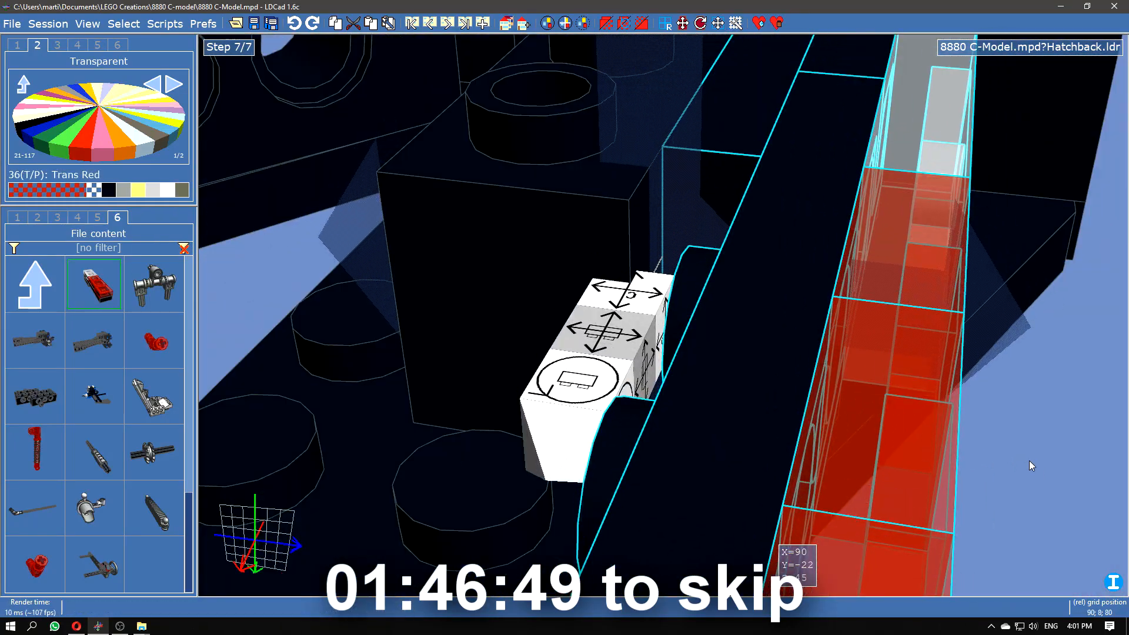
{"action": "left_click", "coordinate": [1029, 463]}
{"action": "scroll", "coordinate": [988, 383], "scroll_direction": "down", "scroll_amount": 5}
Step: Duplicate the rear light and shift the copy toward the opposite wing
{"action": "left_click_drag", "start_coordinate": [989, 383], "coordinate": [855, 216]}
{"action": "left_click", "coordinate": [1000, 154]}
{"action": "left_click", "coordinate": [1048, 295]}
{"action": "left_click_drag", "start_coordinate": [1049, 406], "coordinate": [903, 424]}
{"action": "key", "text": "ctrl+c"}
{"action": "key", "text": "ctrl+v"}
{"action": "key", "text": "ctrl+Right"}
{"action": "key", "text": "ctrl+Right"}
Step: Fit the duplicated rear light under the opposite wing, mirroring the first one
{"action": "left_click", "coordinate": [778, 144]}
{"action": "left_click_drag", "start_coordinate": [917, 264], "coordinate": [790, 271]}
{"action": "left_click_drag", "start_coordinate": [557, 118], "coordinate": [651, 247]}
{"action": "key", "text": "ctrl+z"}
{"action": "left_click", "coordinate": [651, 259]}
{"action": "left_click", "coordinate": [708, 425]}
{"action": "mouse_move", "coordinate": [764, 470]}
{"action": "left_mouse_down"}
{"action": "mouse_move", "coordinate": [857, 496]}
{"action": "mouse_move", "coordinate": [845, 512]}
{"action": "mouse_move", "coordinate": [894, 503]}
{"action": "left_mouse_up"}
{"action": "scroll", "coordinate": [895, 502], "scroll_direction": "down", "scroll_amount": 4}
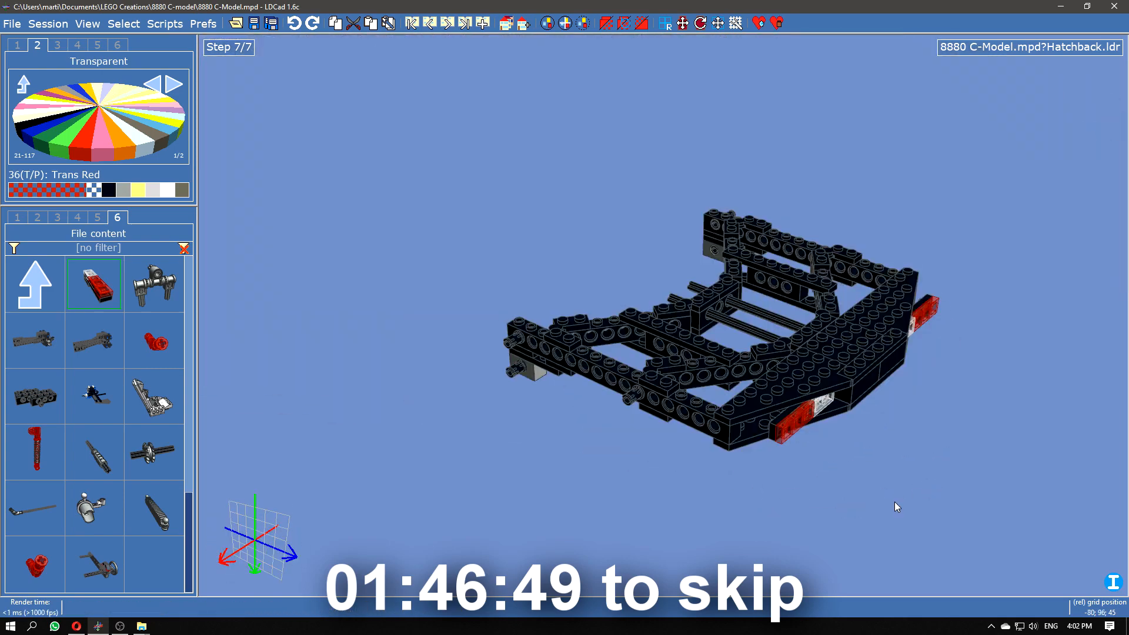
Step: Switch to the main model and mount the Hatchback submodel on the rear of the car
{"action": "key", "text": "ctrl+Tab"}
{"action": "left_click_drag", "start_coordinate": [676, 465], "coordinate": [600, 377]}
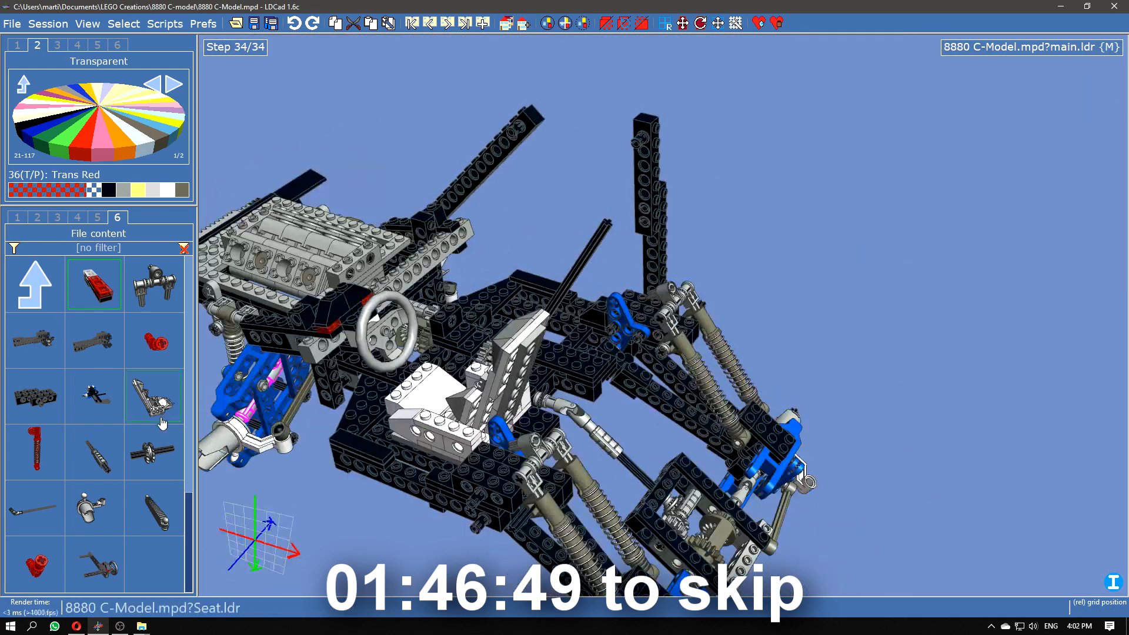
{"action": "scroll", "coordinate": [135, 454], "scroll_direction": "up", "scroll_amount": 4}
{"action": "scroll", "coordinate": [134, 453], "scroll_direction": "up", "scroll_amount": 2}
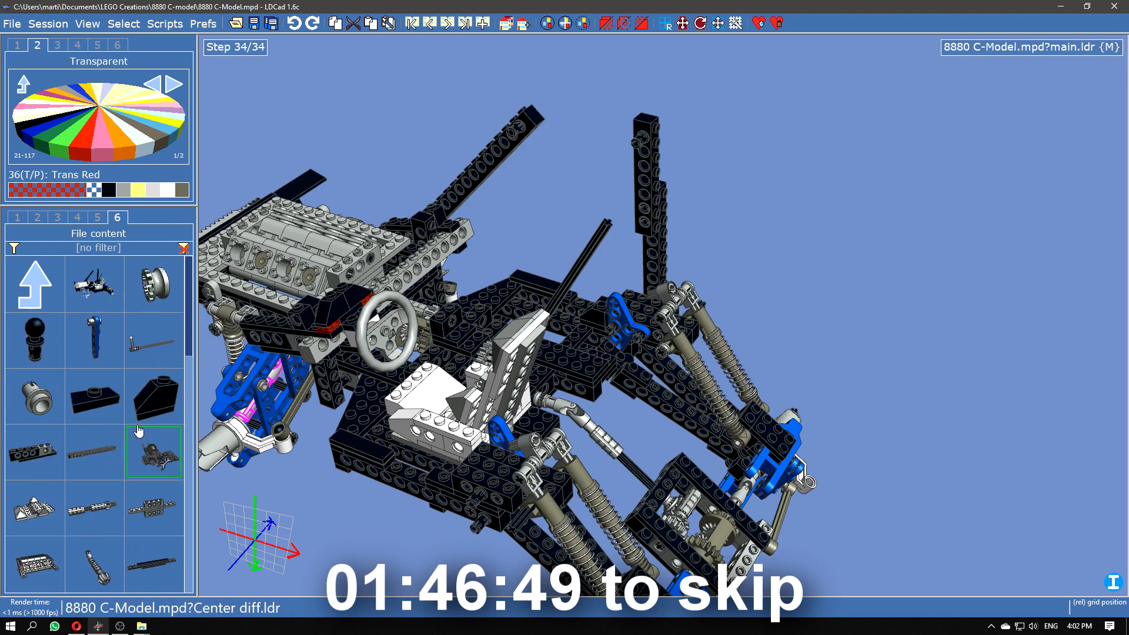
{"action": "mouse_move", "coordinate": [59, 393]}
{"action": "left_mouse_down"}
{"action": "mouse_move", "coordinate": [824, 247]}
{"action": "mouse_move", "coordinate": [653, 211]}
{"action": "mouse_move", "coordinate": [964, 212]}
{"action": "mouse_move", "coordinate": [988, 229]}
{"action": "mouse_move", "coordinate": [753, 429]}
{"action": "mouse_move", "coordinate": [823, 411]}
{"action": "mouse_move", "coordinate": [770, 409]}
{"action": "left_mouse_up"}
{"action": "left_click_drag", "start_coordinate": [847, 447], "coordinate": [847, 495]}
{"action": "scroll", "coordinate": [852, 502], "scroll_direction": "down", "scroll_amount": 2}
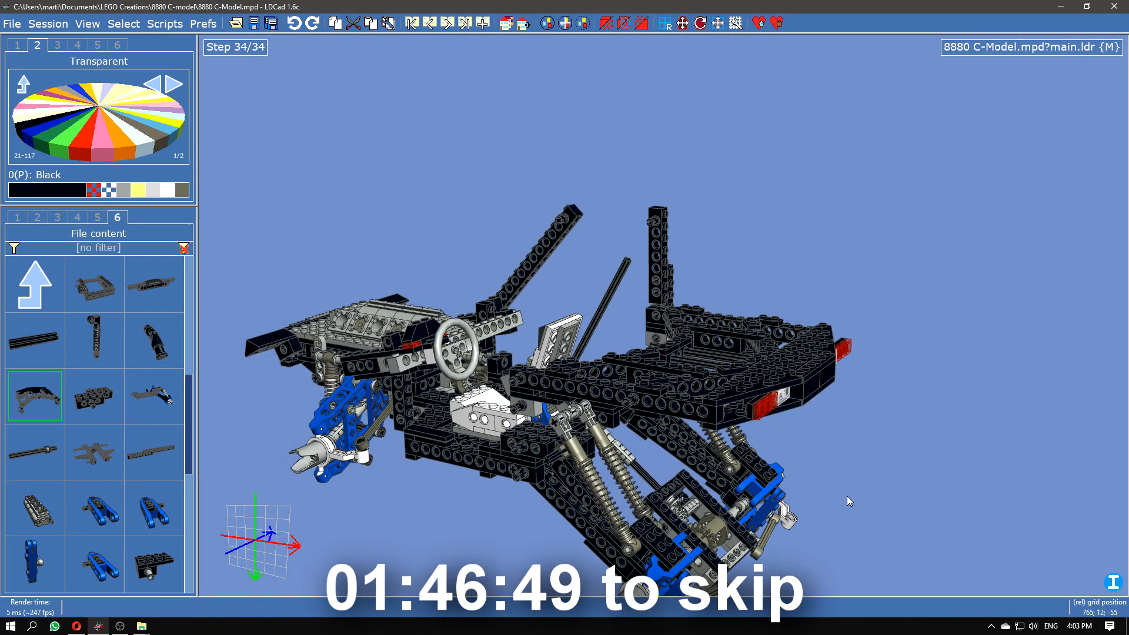
Step: Attach black 1x10 Technic bricks to the pins on both hatchback side beams
{"action": "left_click", "coordinate": [429, 23]}
{"action": "left_click", "coordinate": [448, 23]}
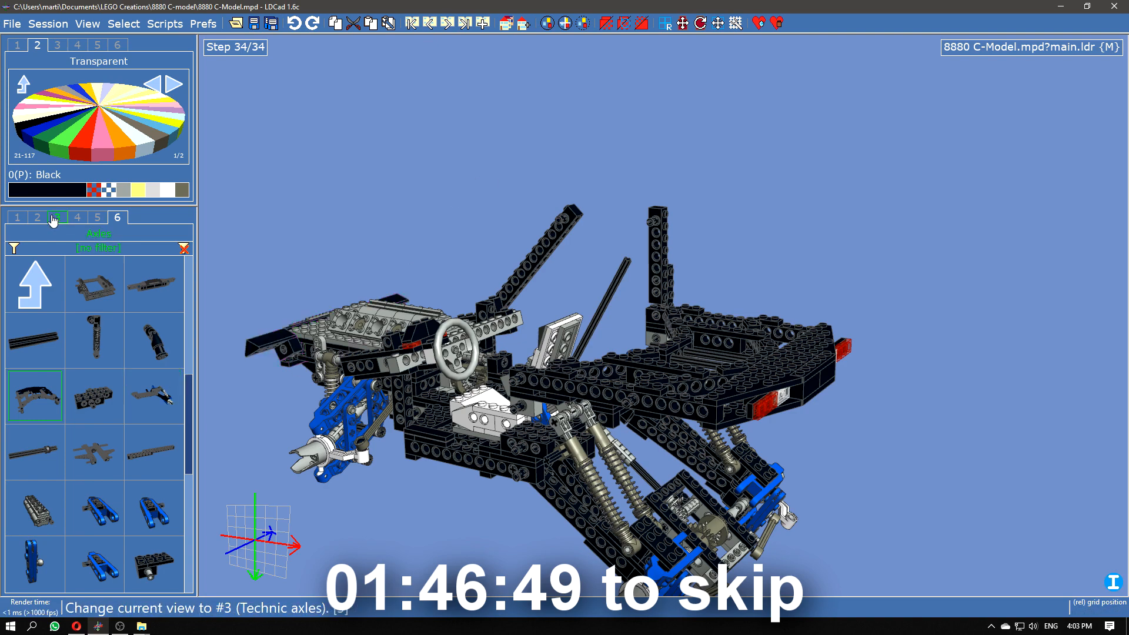
{"action": "left_click", "coordinate": [78, 217]}
{"action": "mouse_move", "coordinate": [614, 450]}
{"action": "left_mouse_down"}
{"action": "mouse_move", "coordinate": [810, 479]}
{"action": "mouse_move", "coordinate": [618, 465]}
{"action": "left_mouse_up"}
{"action": "left_click", "coordinate": [57, 217]}
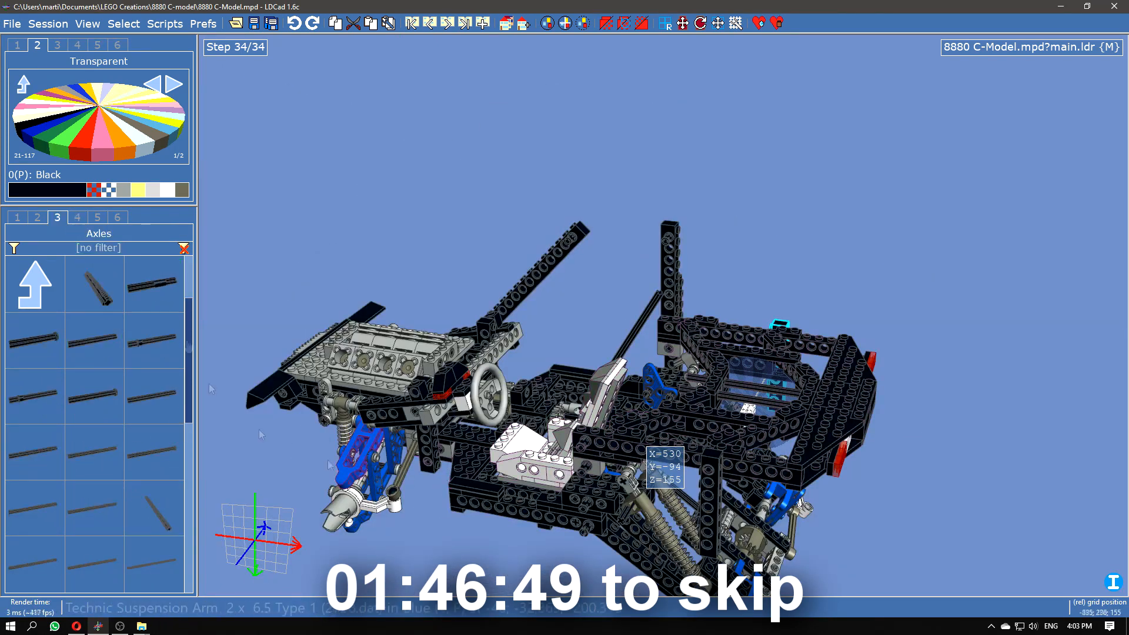
{"action": "scroll", "coordinate": [718, 469], "scroll_direction": "up", "scroll_amount": 6}
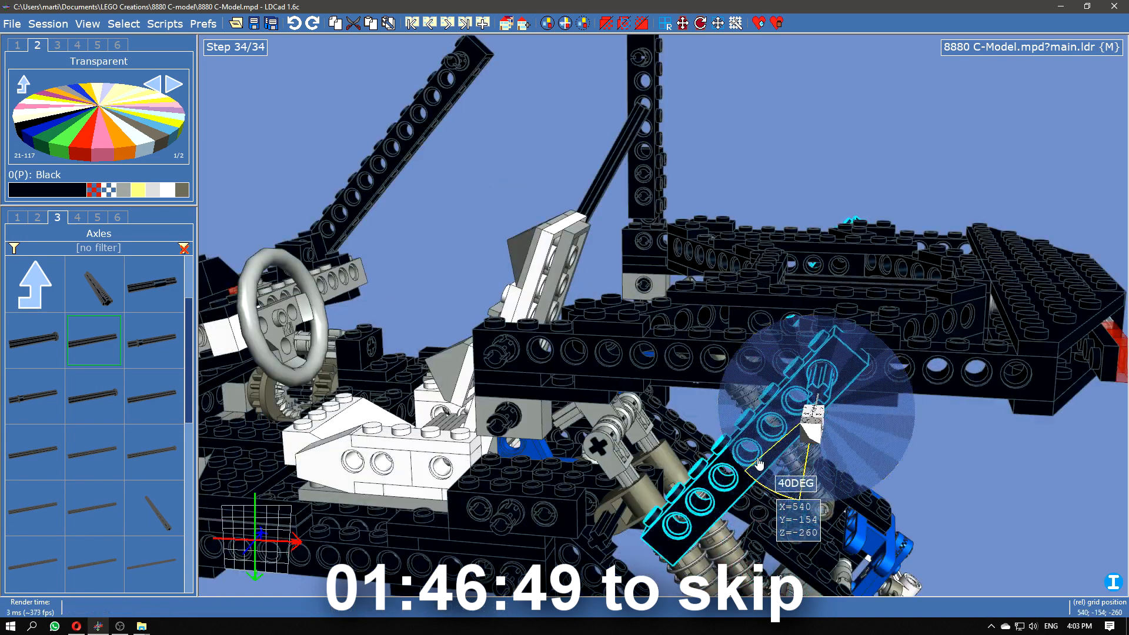
{"action": "scroll", "coordinate": [671, 441], "scroll_direction": "down", "scroll_amount": 6}
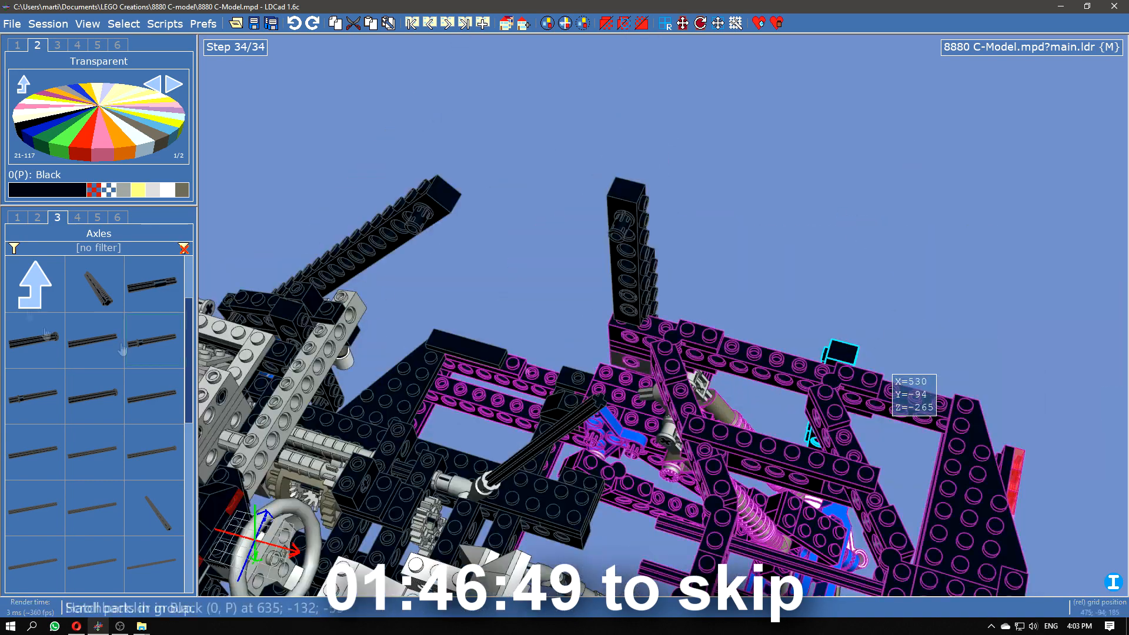
Step: Position the pair of 1x10 Technic bricks on the hatchback side pins with X=540, Y=-154 as the pivot
{"action": "left_click", "coordinate": [77, 217]}
{"action": "left_click_drag", "start_coordinate": [764, 412], "coordinate": [925, 369]}
{"action": "key", "text": "Down"}
{"action": "key", "text": "Down"}
{"action": "left_click", "coordinate": [740, 313]}
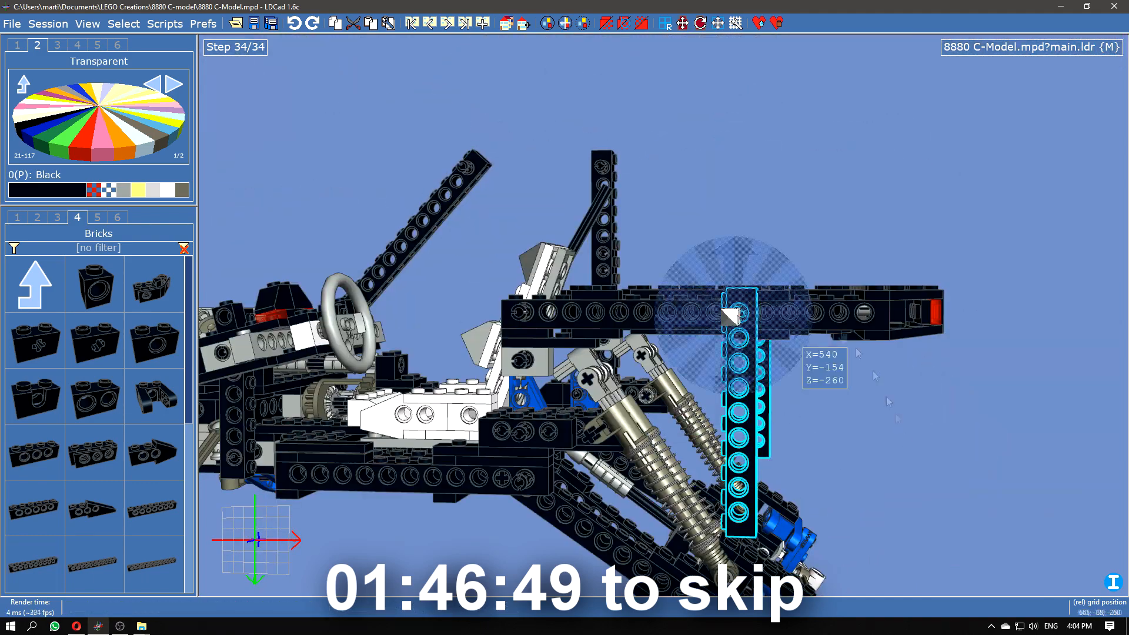
Step: Rotate the pair of 1x10 Technic bricks about their upper pins until they run diagonally down to the side frames
{"action": "left_click_drag", "start_coordinate": [810, 291], "coordinate": [788, 357]}
{"action": "scroll", "coordinate": [857, 359], "scroll_direction": "up", "scroll_amount": 6}
{"action": "scroll", "coordinate": [942, 347], "scroll_direction": "down", "scroll_amount": 3}
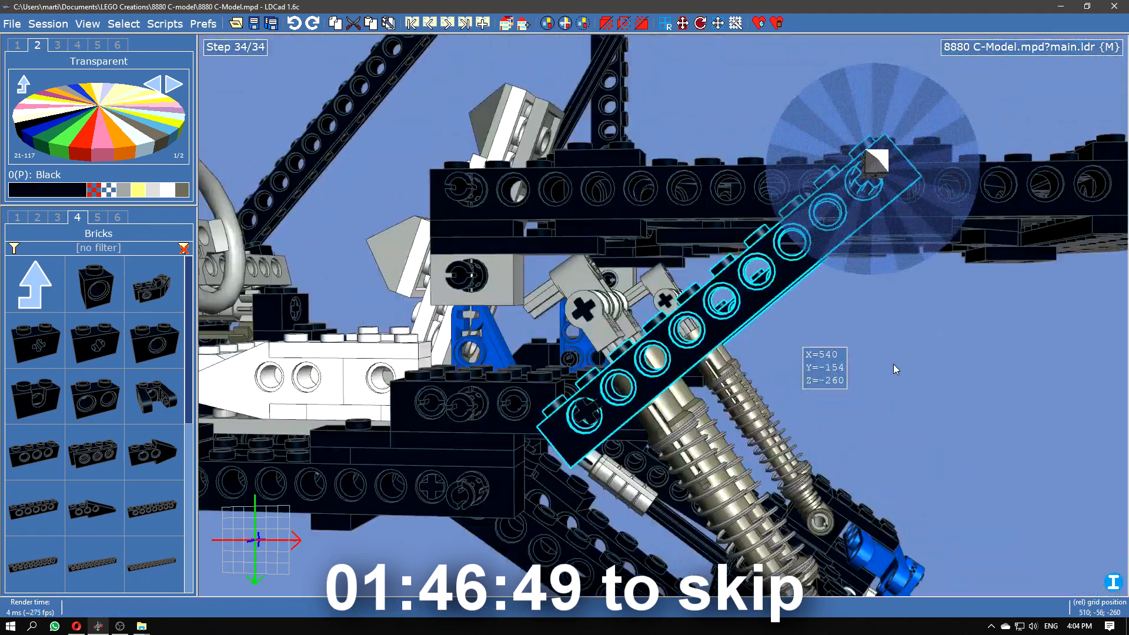
{"action": "scroll", "coordinate": [918, 364], "scroll_direction": "up", "scroll_amount": 3}
{"action": "left_click_drag", "start_coordinate": [923, 364], "coordinate": [908, 477]}
{"action": "left_click", "coordinate": [882, 412]}
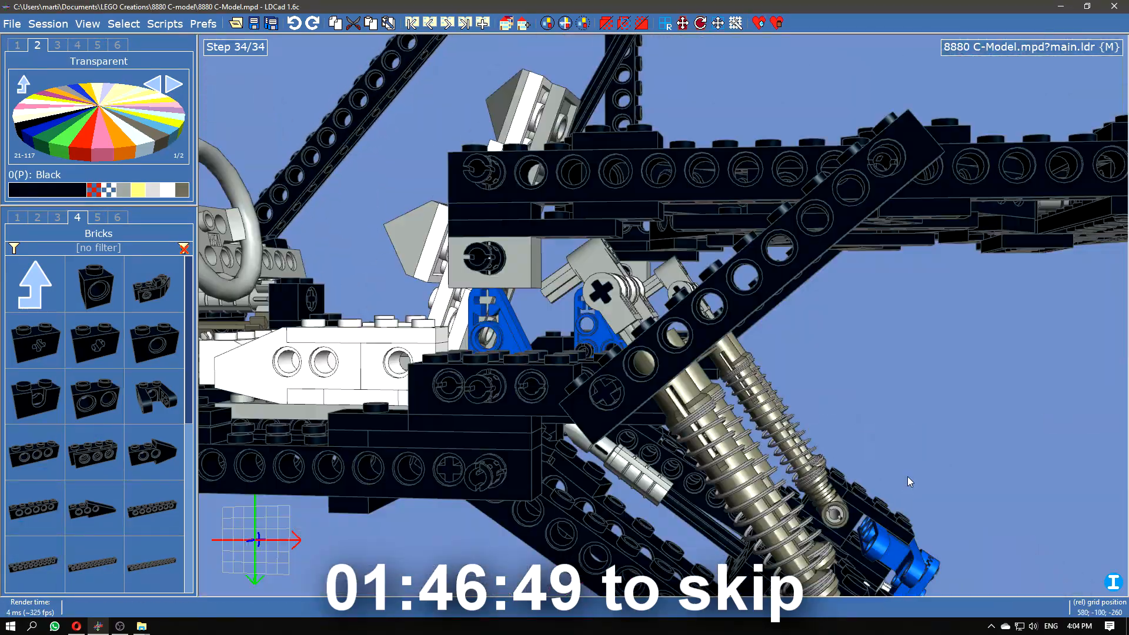
{"action": "right_click_drag", "start_coordinate": [885, 403], "coordinate": [916, 392]}
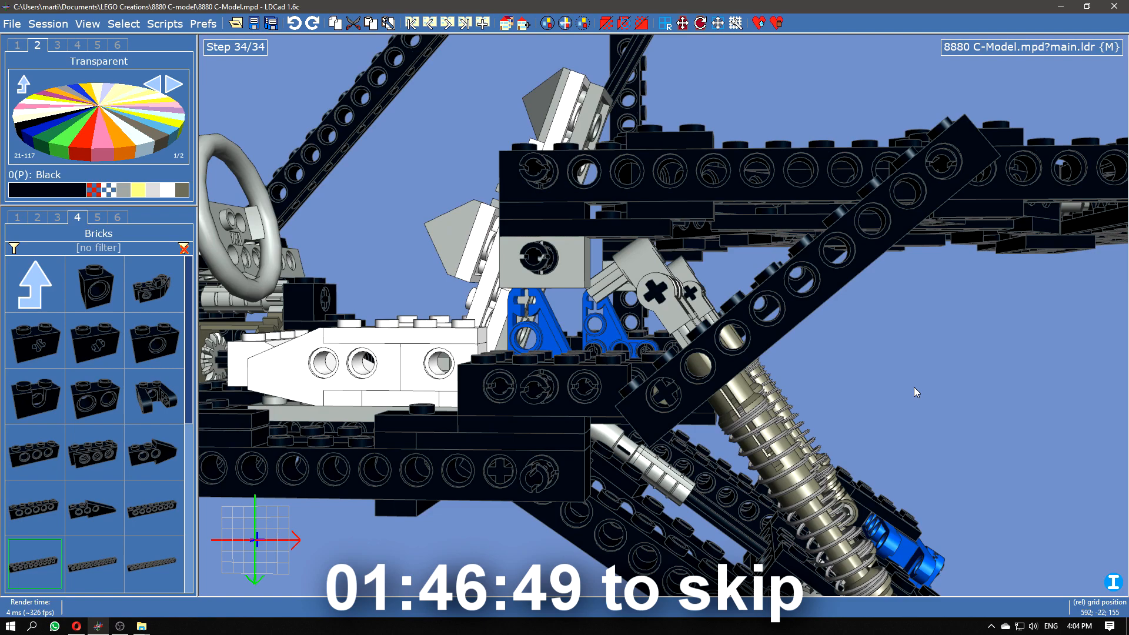
Step: Place a Callout1 submodel at the lower end of each diagonal 1x10 brick, at X=420, Y=-54, Z=170 and Z=-280
{"action": "left_click", "coordinate": [117, 217]}
{"action": "scroll", "coordinate": [106, 465], "scroll_direction": "up", "scroll_amount": 3}
{"action": "left_click_drag", "start_coordinate": [153, 284], "coordinate": [759, 431]}
{"action": "left_click_drag", "start_coordinate": [154, 284], "coordinate": [744, 306]}
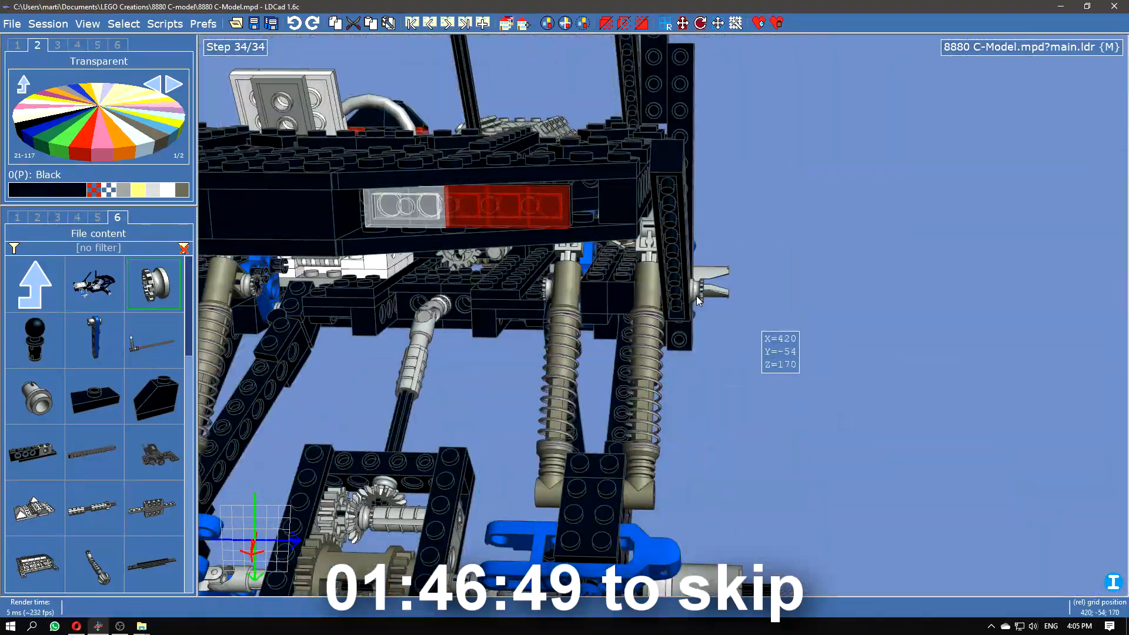
{"action": "scroll", "coordinate": [697, 301], "scroll_direction": "up", "scroll_amount": 5}
{"action": "scroll", "coordinate": [697, 302], "scroll_direction": "down", "scroll_amount": 4}
{"action": "right_click_drag", "start_coordinate": [290, 471], "coordinate": [511, 471]}
{"action": "left_click_drag", "start_coordinate": [603, 343], "coordinate": [711, 244]}
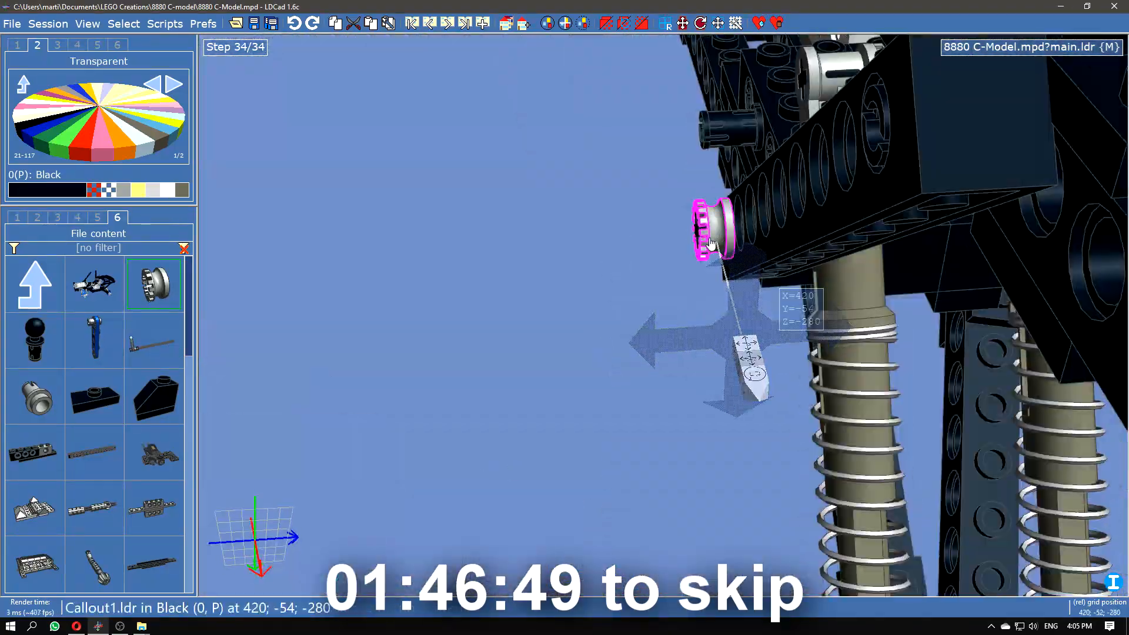
{"action": "scroll", "coordinate": [710, 244], "scroll_direction": "down", "scroll_amount": 5}
{"action": "left_click_drag", "start_coordinate": [530, 470], "coordinate": [676, 507]}
Step: Append building step 35 to the main model and create a new submodel named "Roof"
{"action": "left_click", "coordinate": [481, 25]}
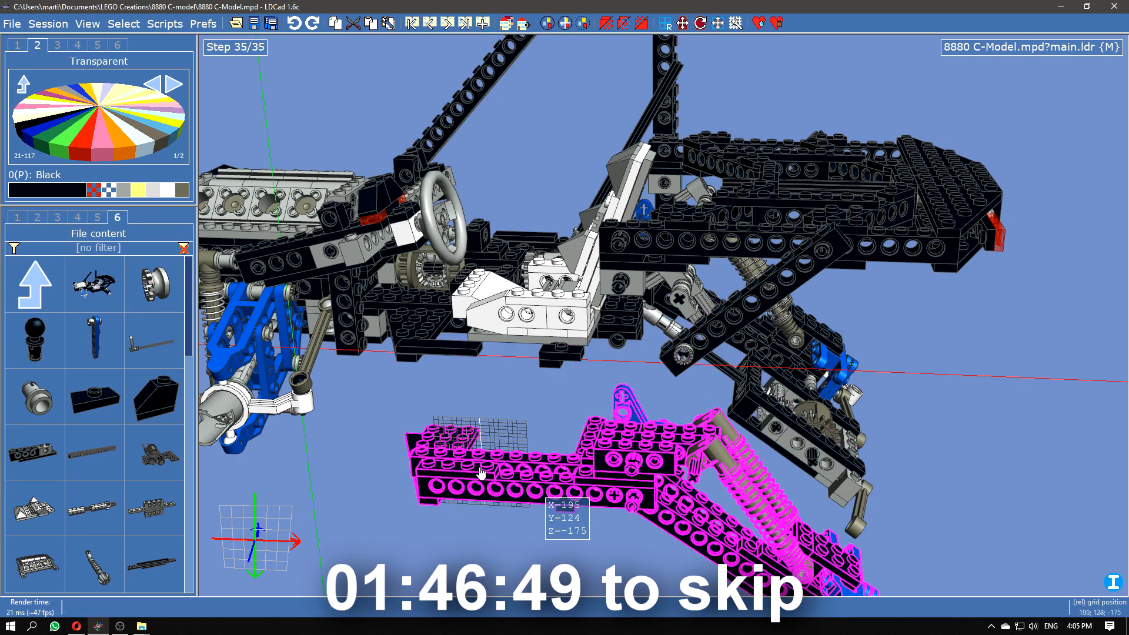
{"action": "left_click_drag", "start_coordinate": [555, 378], "coordinate": [606, 504]}
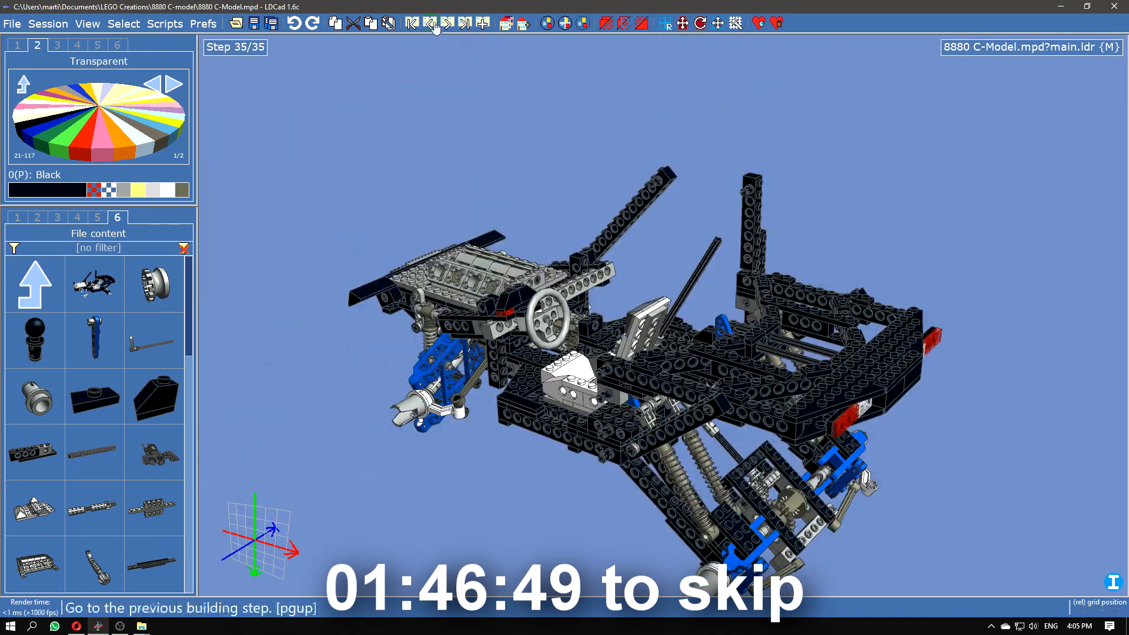
{"action": "left_click", "coordinate": [524, 24]}
{"action": "type", "text": "Roof"}
{"action": "key", "text": "Return"}
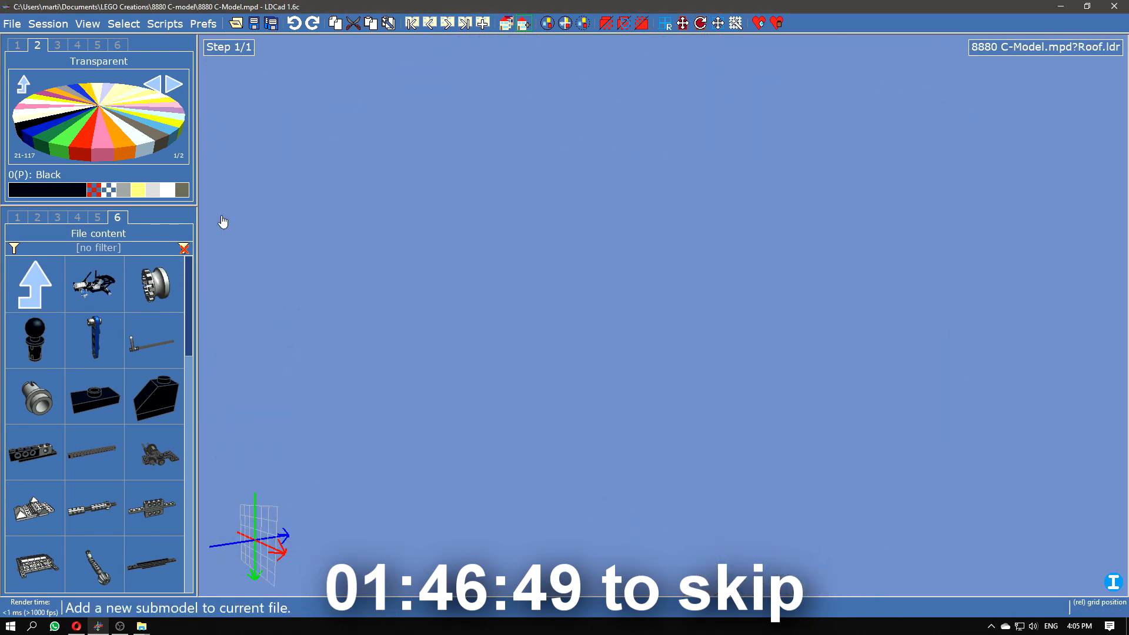
Step: Place two black 2x8 Technic plates in line in the Roof, spaced apart with a Technic pin joiner plate
{"action": "left_click", "coordinate": [17, 217]}
{"action": "left_click", "coordinate": [57, 217]}
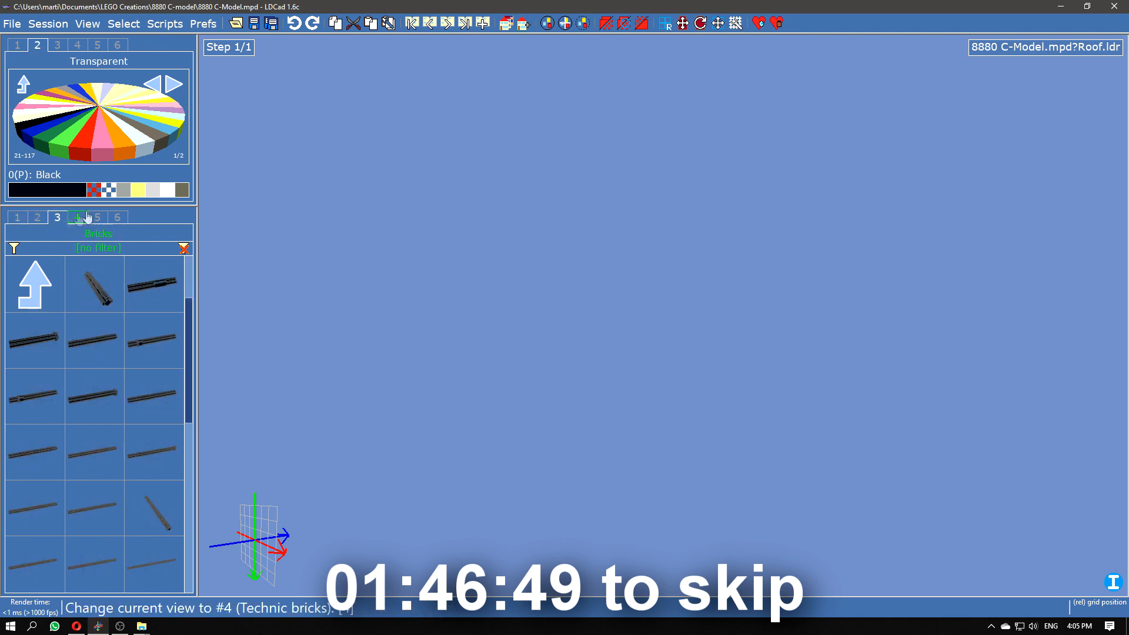
{"action": "left_click", "coordinate": [77, 217]}
{"action": "left_click_drag", "start_coordinate": [35, 452], "coordinate": [824, 371]}
{"action": "left_click_drag", "start_coordinate": [94, 284], "coordinate": [618, 447]}
{"action": "left_click_drag", "start_coordinate": [676, 294], "coordinate": [662, 307]}
{"action": "mouse_move", "coordinate": [917, 306]}
{"action": "left_mouse_down"}
{"action": "mouse_move", "coordinate": [834, 323]}
{"action": "mouse_move", "coordinate": [902, 310]}
{"action": "left_mouse_up"}
{"action": "left_click_drag", "start_coordinate": [370, 303], "coordinate": [407, 368]}
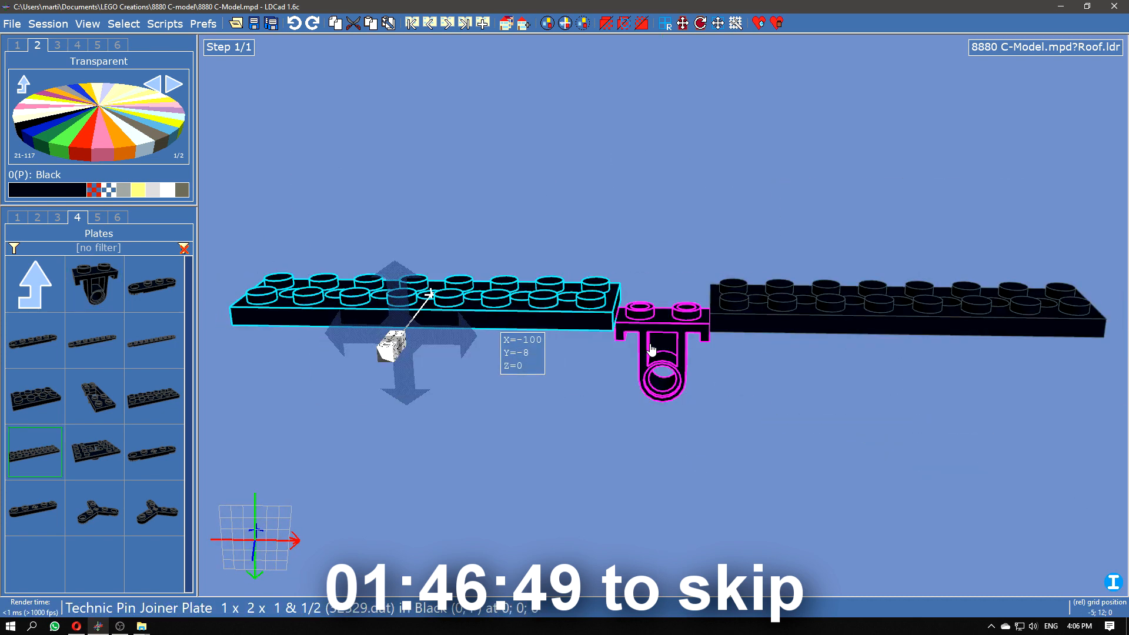
{"action": "right_click_drag", "start_coordinate": [407, 367], "coordinate": [615, 460]}
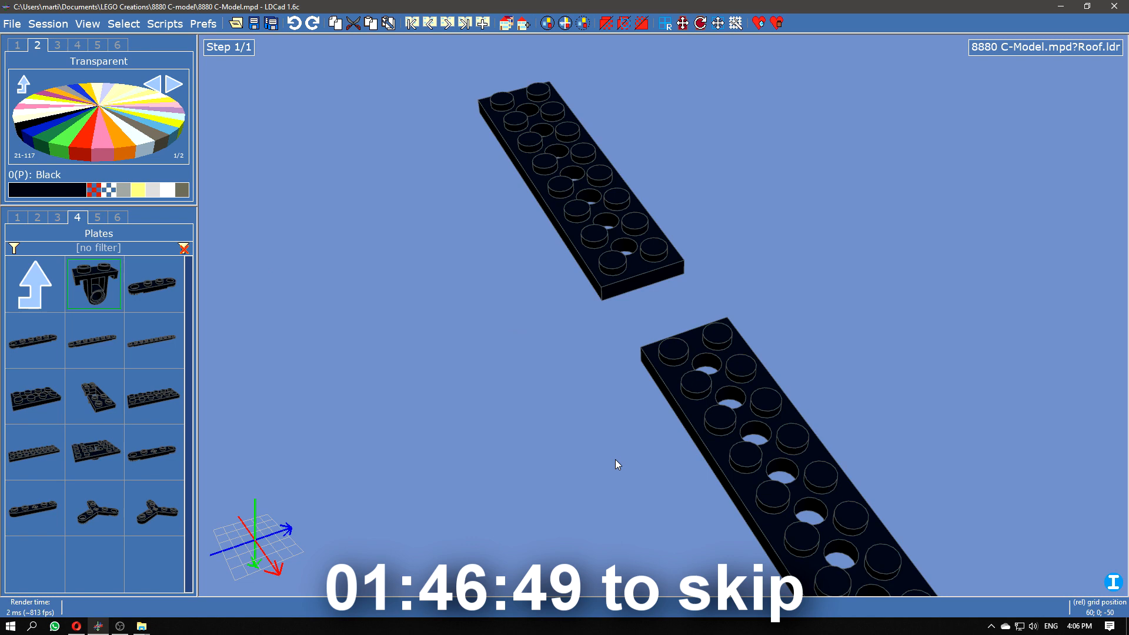
Step: Place a black 1x4 Technic brick across each end of the Roof plates and a 1x12 Technic brick lengthwise between them, in building step 2
{"action": "scroll", "coordinate": [520, 305], "scroll_direction": "down", "scroll_amount": 2}
{"action": "scroll", "coordinate": [94, 411], "scroll_direction": "down", "scroll_amount": 3}
{"action": "left_click_drag", "start_coordinate": [94, 452], "coordinate": [641, 271]}
{"action": "left_click_drag", "start_coordinate": [34, 340], "coordinate": [503, 146]}
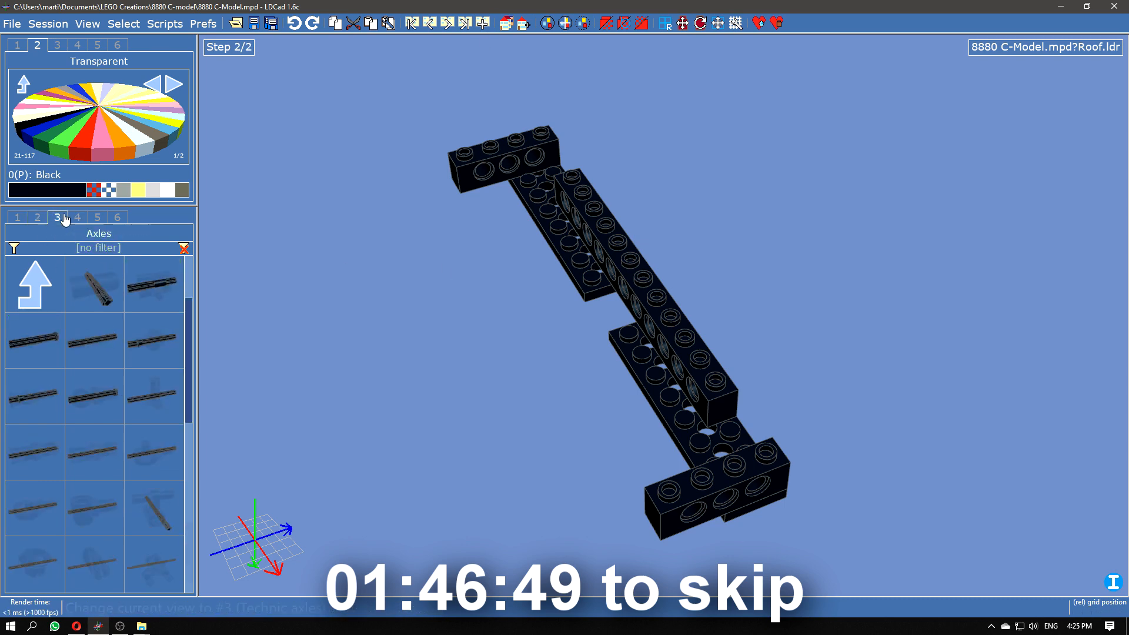
Step: Place black 2x8 Technic plates crosswise as three parallel arms extending from the Roof's long brick
{"action": "left_click_drag", "start_coordinate": [34, 452], "coordinate": [541, 297]}
{"action": "right_click_drag", "start_coordinate": [541, 297], "coordinate": [737, 345]}
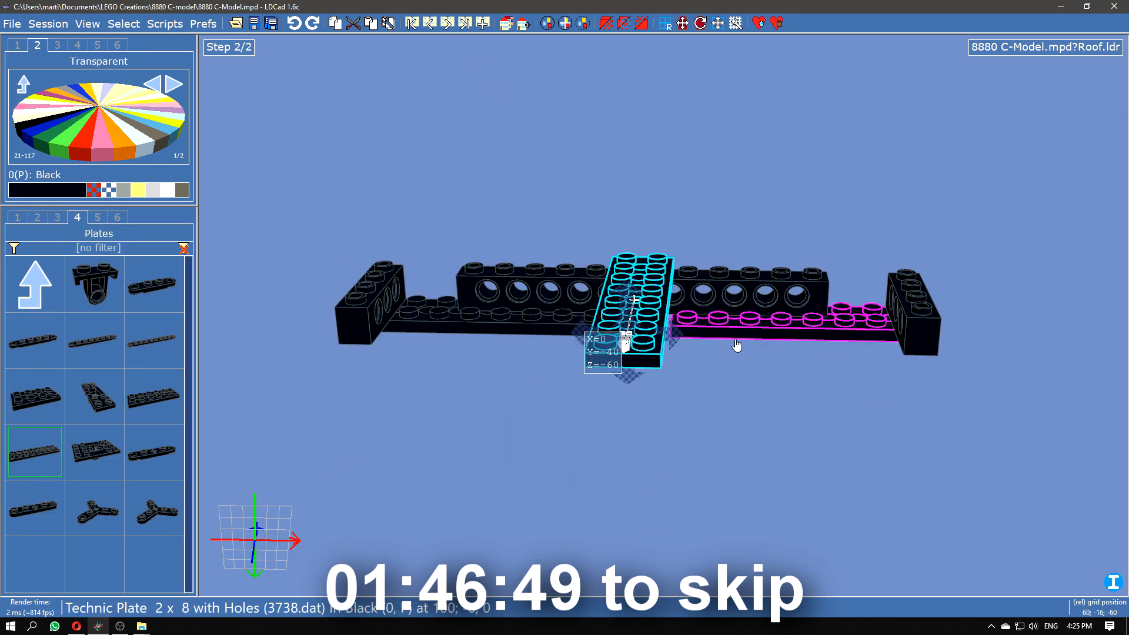
{"action": "left_click_drag", "start_coordinate": [737, 345], "coordinate": [483, 376]}
{"action": "left_click", "coordinate": [397, 383]}
Step: Place a 1x2 plate on the exposed studs of each end brick and append building step 3
{"action": "left_click", "coordinate": [17, 217]}
{"action": "scroll", "coordinate": [94, 411], "scroll_direction": "down", "scroll_amount": 3}
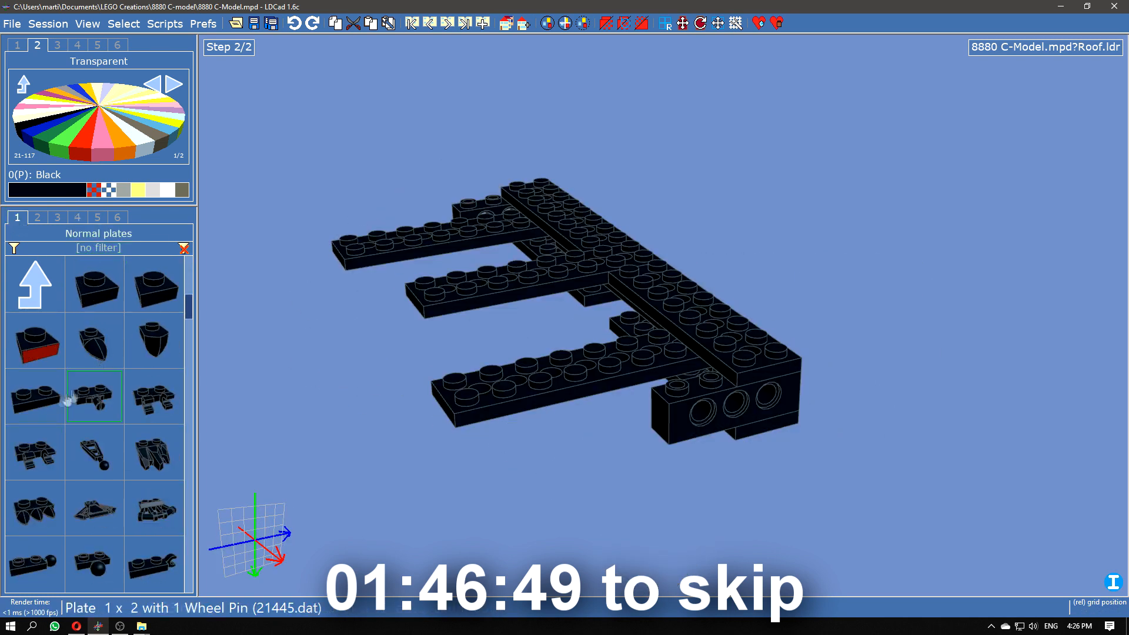
{"action": "left_click_drag", "start_coordinate": [35, 395], "coordinate": [698, 389]}
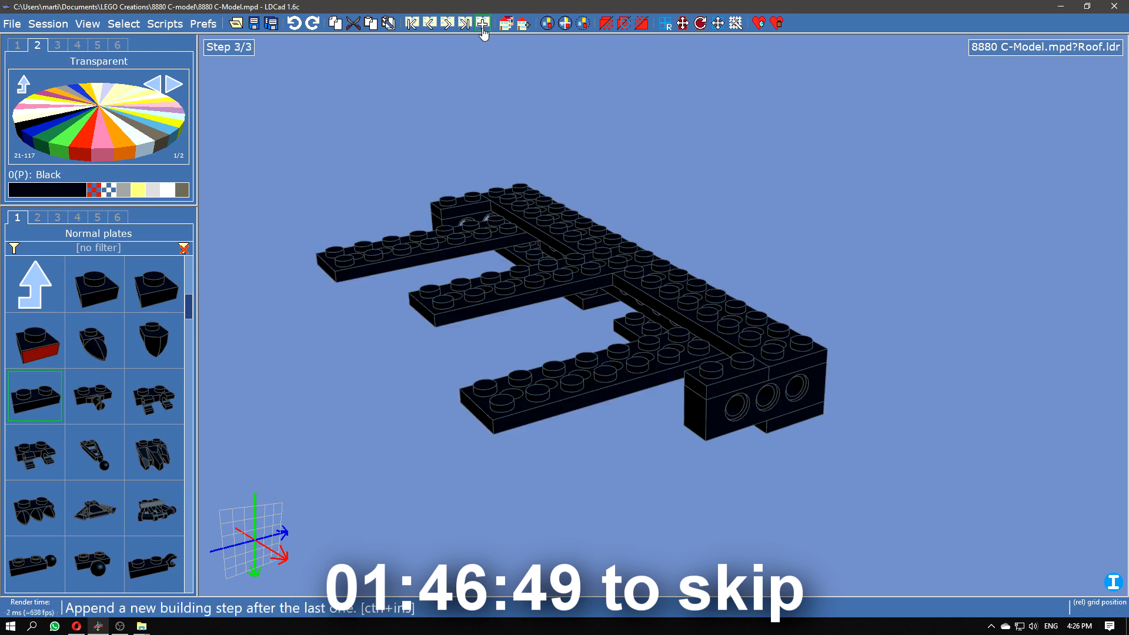
Step: Place a 2x2 plate with hole and split underside ribs beneath the free end of each outer arm, one at X=-120, Y=-24, Z=-140, and rotate to fit
{"action": "scroll", "coordinate": [93, 413], "scroll_direction": "down", "scroll_amount": 10}
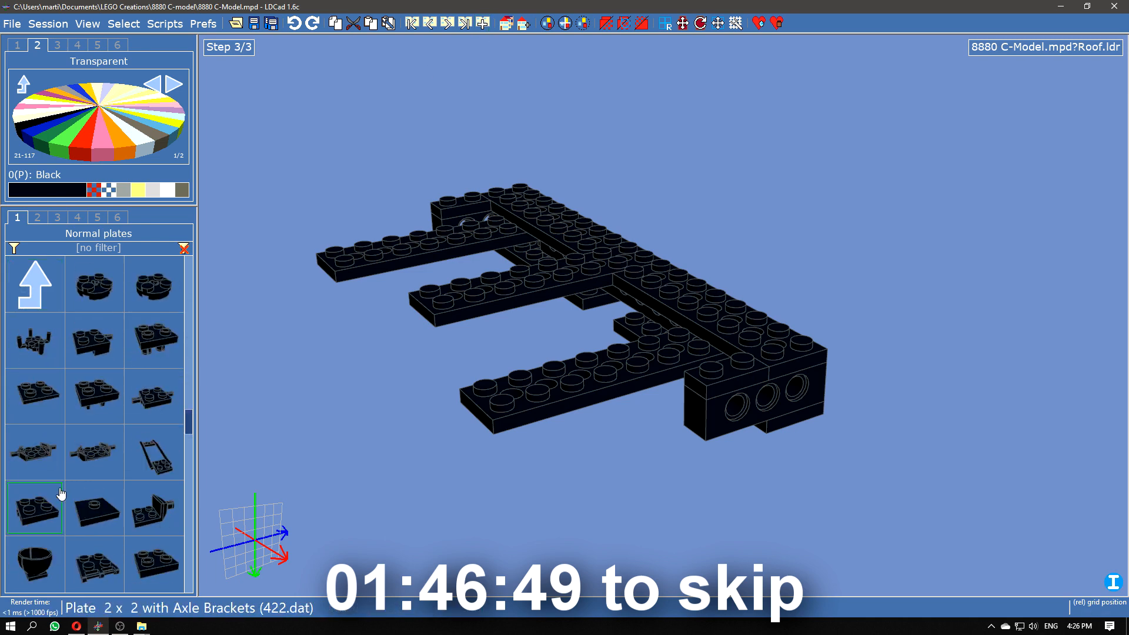
{"action": "left_click_drag", "start_coordinate": [18, 491], "coordinate": [742, 298]}
{"action": "left_click", "coordinate": [290, 335]}
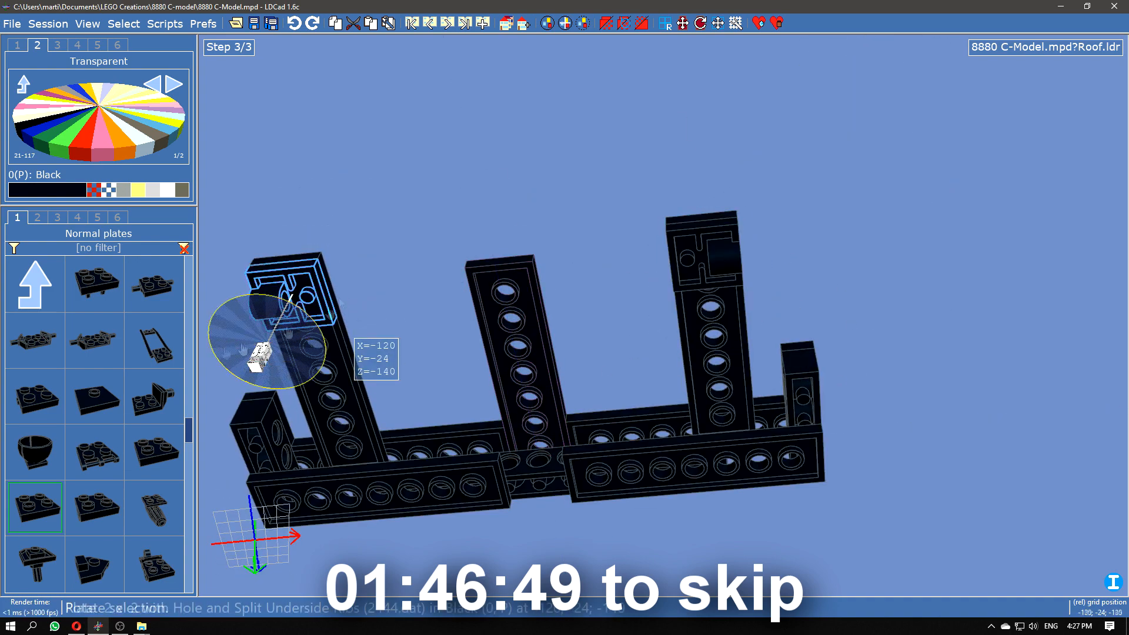
{"action": "right_click_drag", "start_coordinate": [226, 351], "coordinate": [537, 301]}
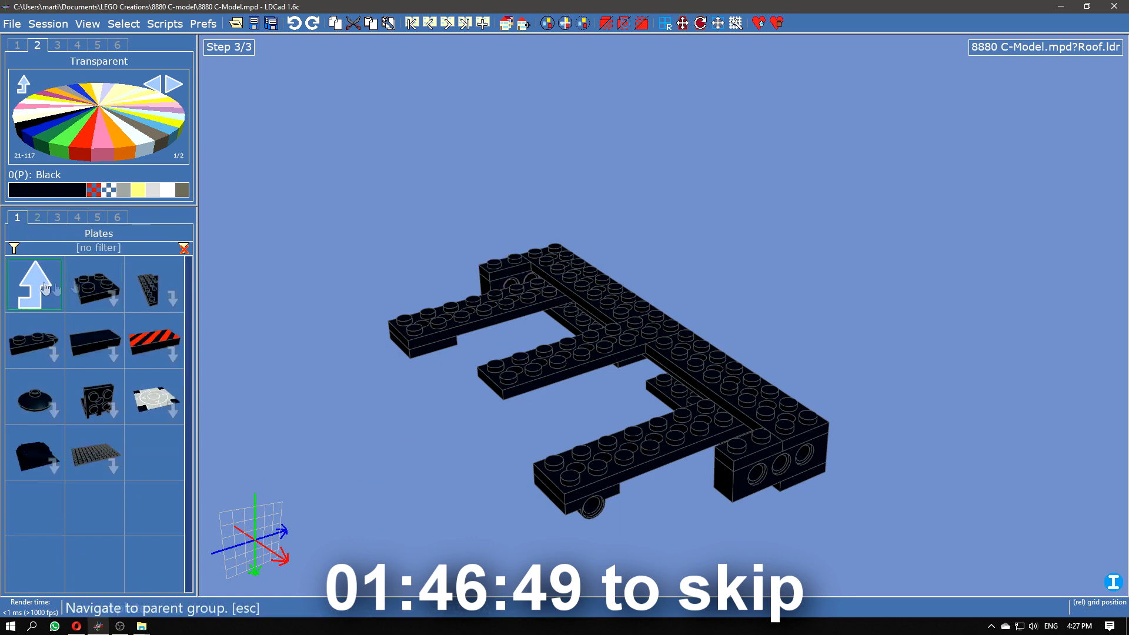
Step: Place black 1x8 plates along the outer edges of both outer arms, one at X=130, Y=-40, Z=-100
{"action": "scroll", "coordinate": [132, 429], "scroll_direction": "up", "scroll_amount": 2}
{"action": "left_click_drag", "start_coordinate": [514, 438], "coordinate": [459, 303]}
{"action": "right_click_drag", "start_coordinate": [447, 483], "coordinate": [496, 487]}
{"action": "key", "text": "ctrl+c"}
{"action": "key", "text": "ctrl+v"}
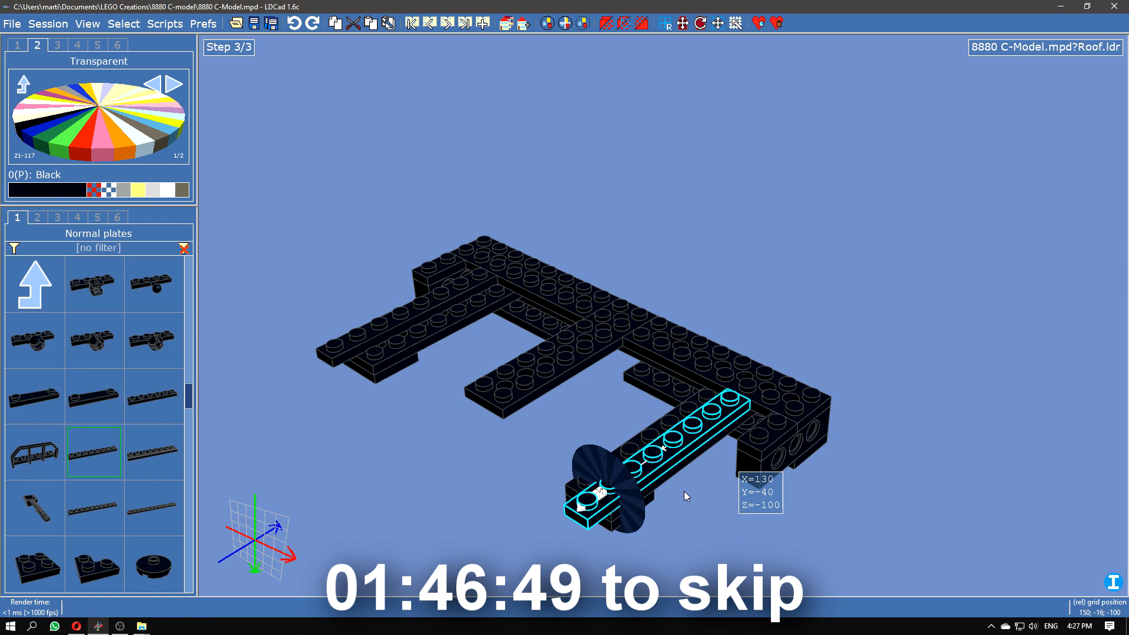
{"action": "right_click_drag", "start_coordinate": [683, 492], "coordinate": [594, 447]}
{"action": "left_click_drag", "start_coordinate": [94, 450], "coordinate": [416, 320]}
{"action": "right_click_drag", "start_coordinate": [421, 442], "coordinate": [512, 491]}
{"action": "key", "text": "Delete"}
Step: Place two black 1x6 plates end to end across the free ends of the arms, duplicating the first one
{"action": "left_click_drag", "start_coordinate": [156, 407], "coordinate": [441, 469]}
{"action": "middle_click_drag", "start_coordinate": [441, 469], "coordinate": [403, 438]}
{"action": "key", "text": "ctrl+c"}
{"action": "key", "text": "ctrl+v"}
{"action": "left_click_drag", "start_coordinate": [441, 469], "coordinate": [565, 459]}
{"action": "left_click", "coordinate": [430, 24]}
Step: Place a 1x10 plate along the beam at X=0, Y=-48, Z=10 and a 2x3 plate at each beam end, and append building step 4
{"action": "left_click_drag", "start_coordinate": [73, 500], "coordinate": [519, 264]}
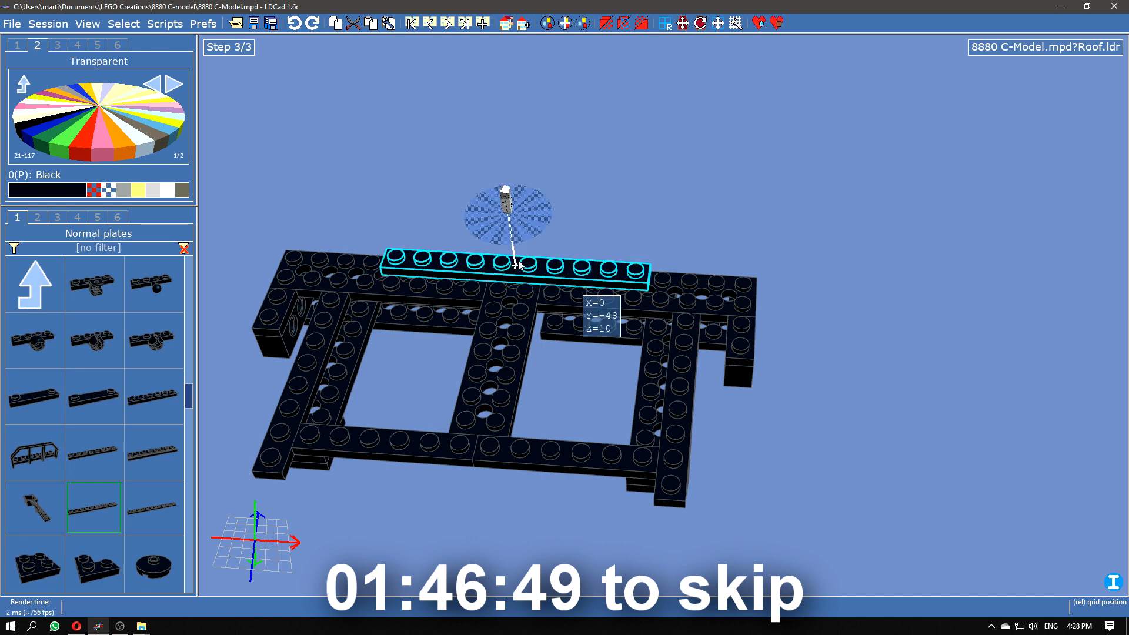
{"action": "scroll", "coordinate": [89, 470], "scroll_direction": "down", "scroll_amount": 5}
{"action": "left_click_drag", "start_coordinate": [37, 509], "coordinate": [309, 258]}
{"action": "left_click", "coordinate": [431, 25]}
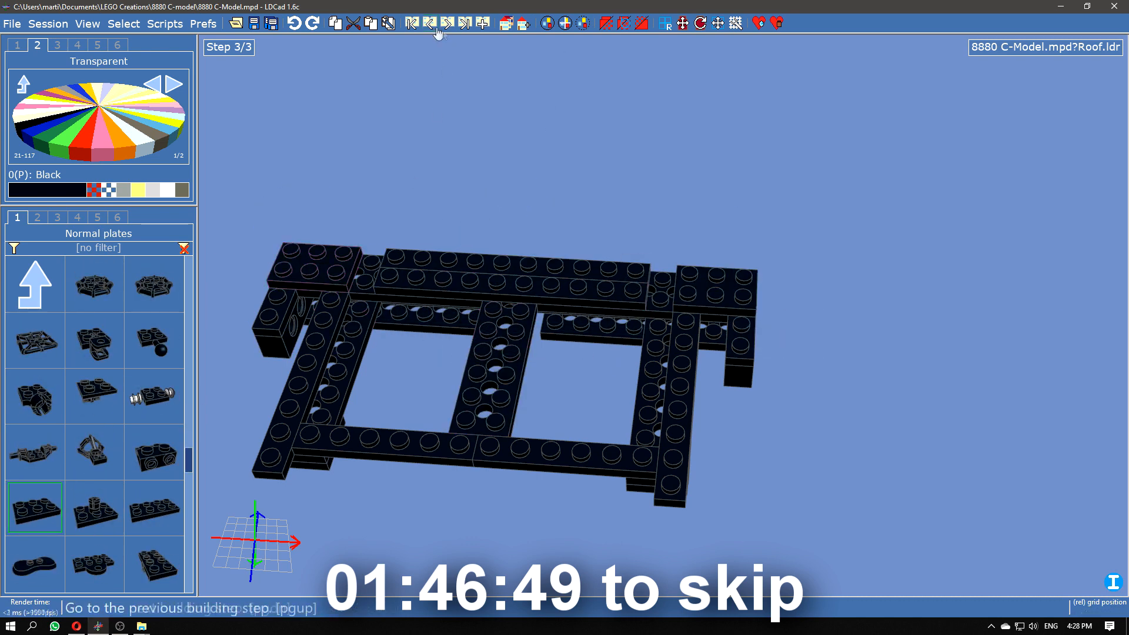
{"action": "left_click", "coordinate": [447, 25]}
{"action": "left_click_drag", "start_coordinate": [647, 141], "coordinate": [517, 138]}
{"action": "left_click", "coordinate": [483, 24]}
Step: Place a black 1x10 plate on each outer arm beside the 1x8 plate and append building step 5
{"action": "left_click_drag", "start_coordinate": [611, 141], "coordinate": [941, 341]}
{"action": "scroll", "coordinate": [122, 500], "scroll_direction": "down", "scroll_amount": 5}
{"action": "scroll", "coordinate": [123, 479], "scroll_direction": "up", "scroll_amount": 3}
{"action": "left_click_drag", "start_coordinate": [94, 452], "coordinate": [381, 209]}
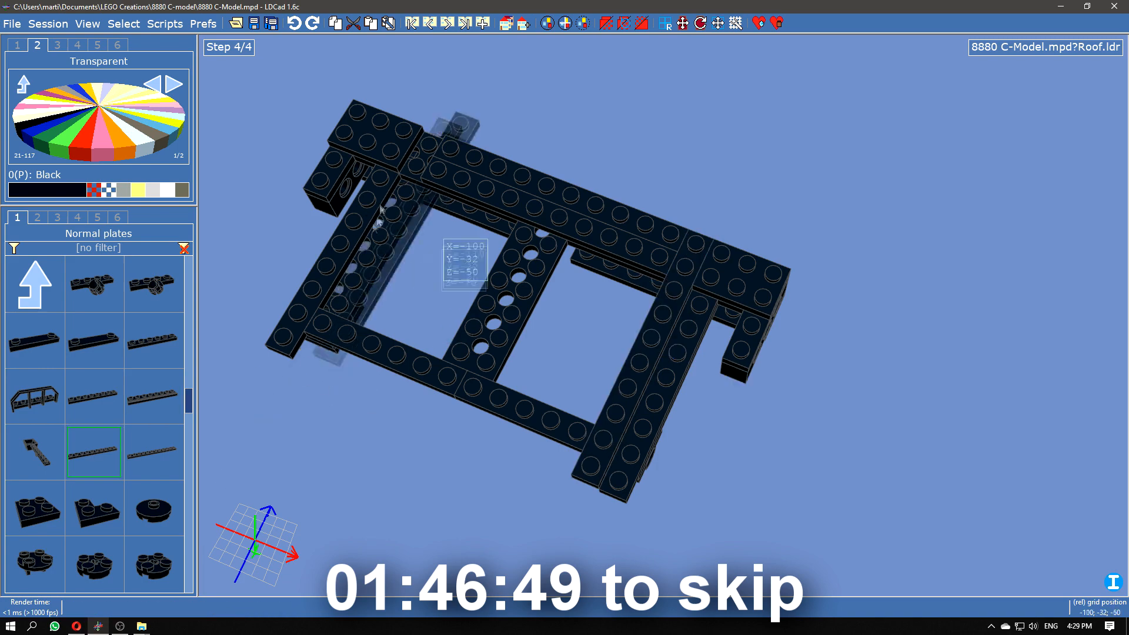
{"action": "right_click_drag", "start_coordinate": [351, 242], "coordinate": [494, 455]}
{"action": "right_click_drag", "start_coordinate": [489, 373], "coordinate": [511, 403]}
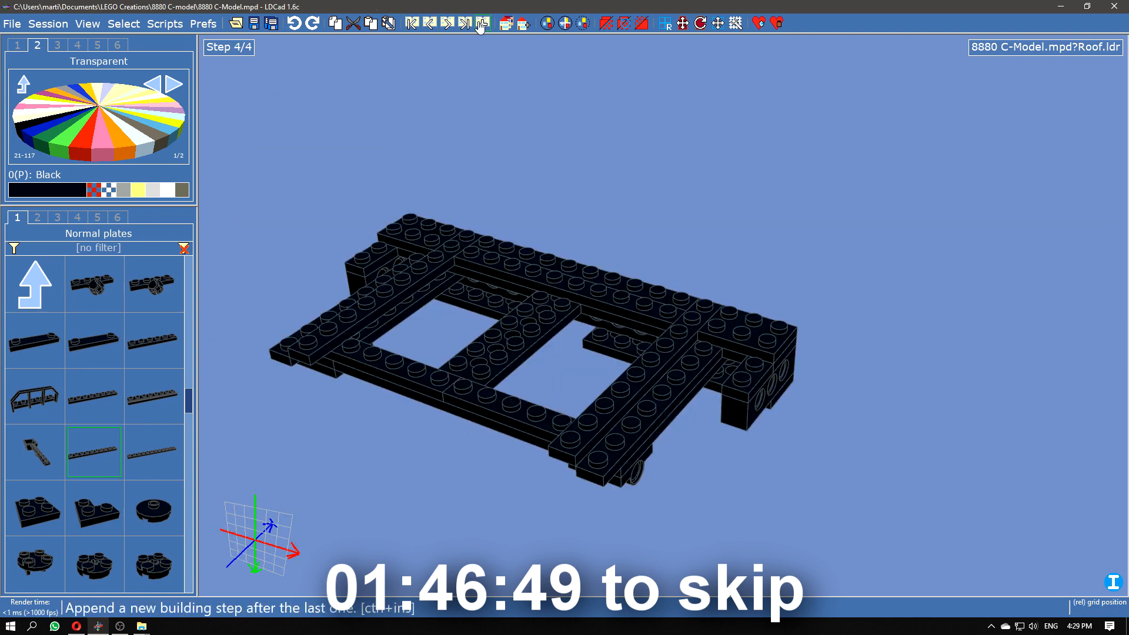
{"action": "right_click_drag", "start_coordinate": [383, 481], "coordinate": [411, 547]}
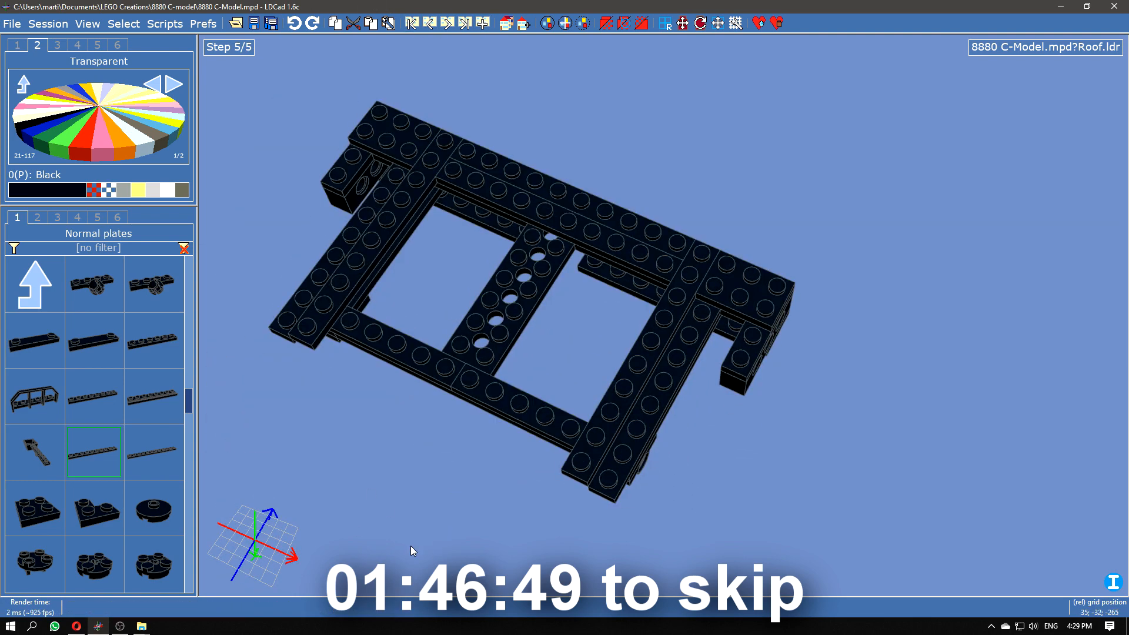
Step: Place 1x6 plates along the Roof's open edge, one at X=60, Y=-40, Z=-170, and a 2x2 corner plate at X=-30, Y=-48, Z=-170, rotated to fit
{"action": "right_click_drag", "start_coordinate": [411, 546], "coordinate": [432, 312]}
{"action": "right_click_drag", "start_coordinate": [539, 379], "coordinate": [530, 406]}
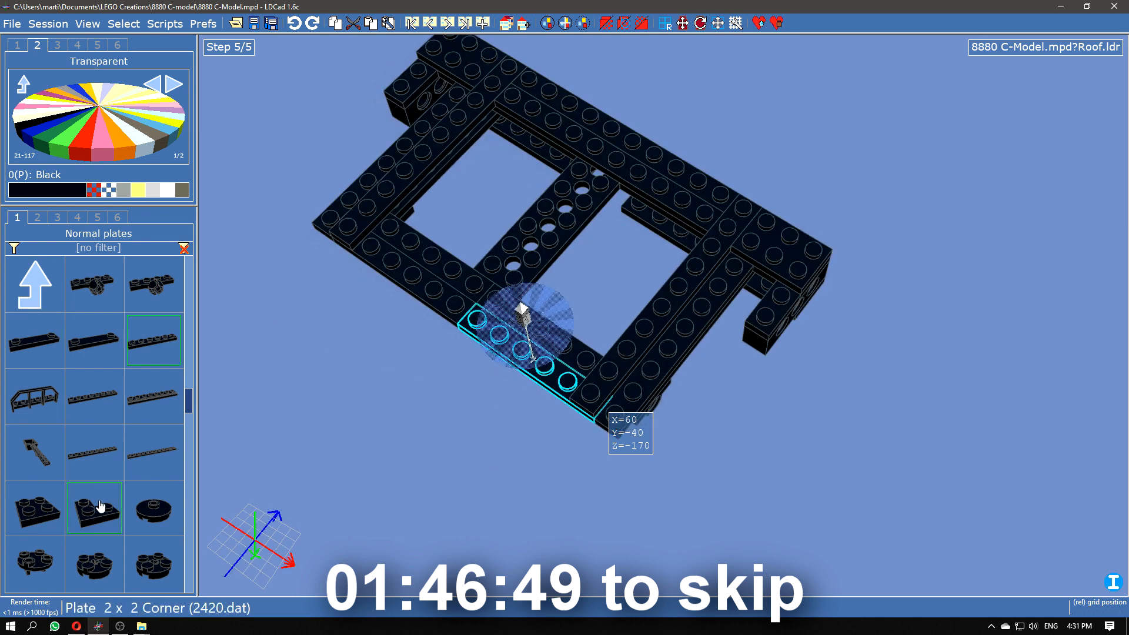
{"action": "left_click_drag", "start_coordinate": [100, 507], "coordinate": [432, 310]}
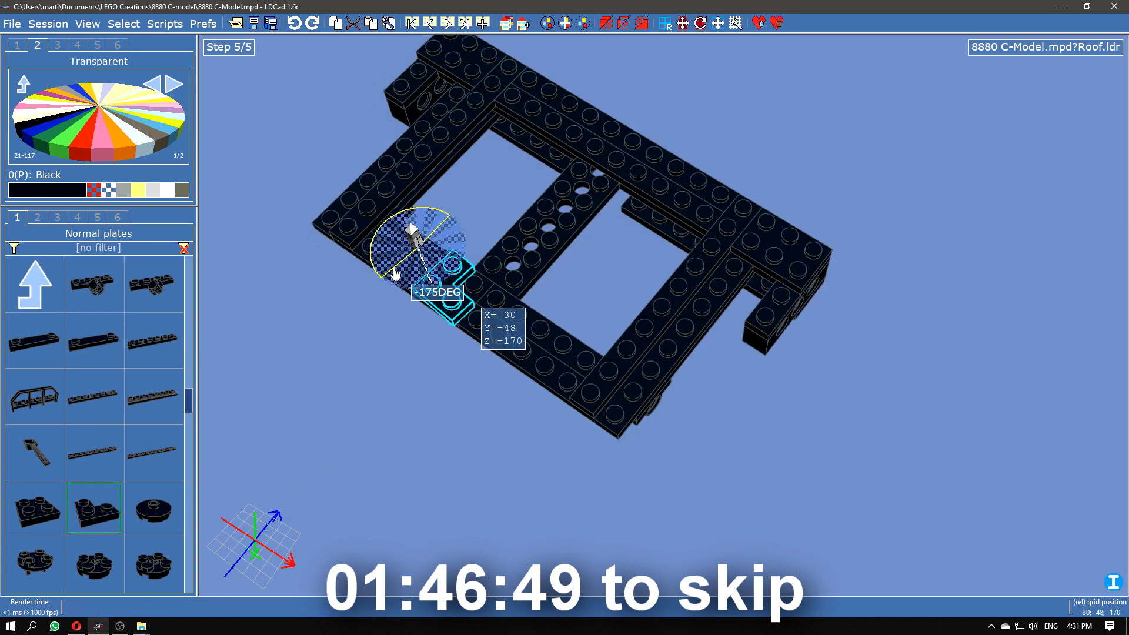
{"action": "left_click_drag", "start_coordinate": [395, 274], "coordinate": [400, 278]}
{"action": "middle_click_drag", "start_coordinate": [503, 348], "coordinate": [459, 376]}
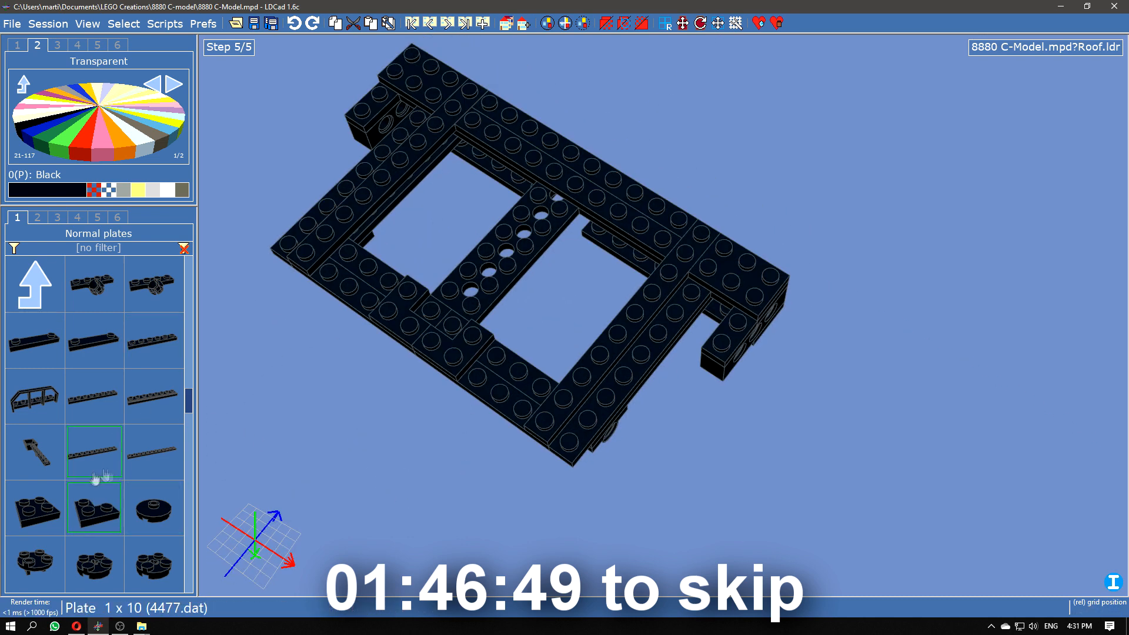
Step: Cover the open edge with black 2x3 plates, one at X=70, Y=-48, Z=-160, and the middle arm with 2x4 plates
{"action": "scroll", "coordinate": [122, 462], "scroll_direction": "down", "scroll_amount": 5}
{"action": "left_click_drag", "start_coordinate": [37, 452], "coordinate": [450, 290]}
{"action": "right_click_drag", "start_coordinate": [412, 400], "coordinate": [355, 429]}
{"action": "left_click_drag", "start_coordinate": [154, 452], "coordinate": [578, 226]}
{"action": "left_click_drag", "start_coordinate": [556, 323], "coordinate": [582, 323]}
{"action": "left_click_drag", "start_coordinate": [36, 451], "coordinate": [502, 358]}
Step: Place a mirrored pair of long black wing plates along the Roof's two outer sides and review its building steps from the first
{"action": "left_click", "coordinate": [36, 285]}
{"action": "left_click", "coordinate": [148, 287]}
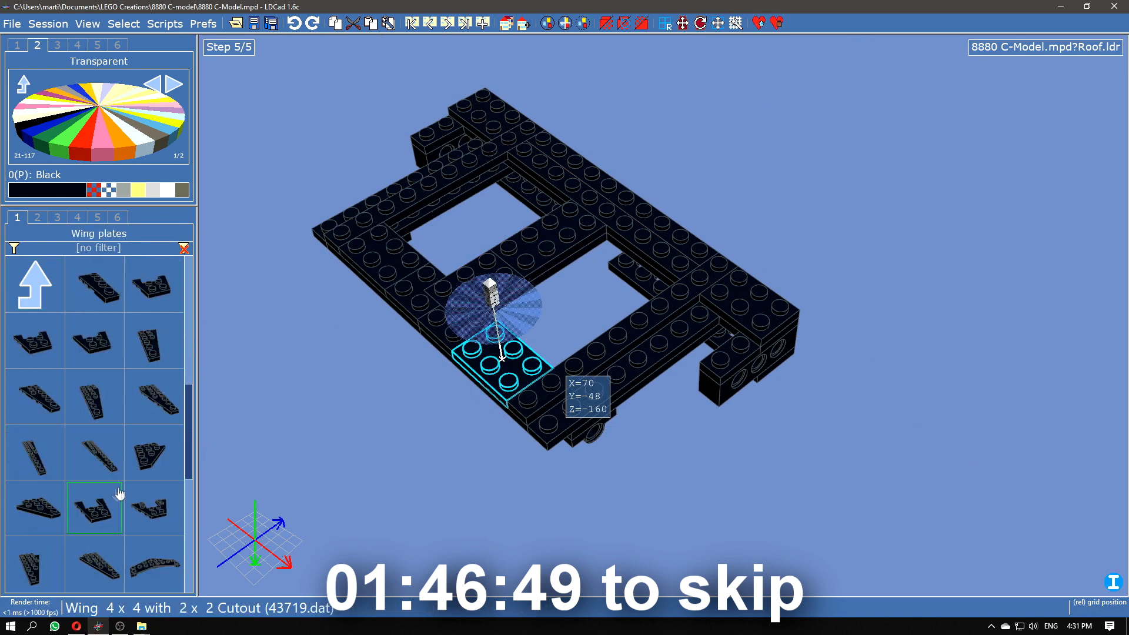
{"action": "left_click_drag", "start_coordinate": [118, 497], "coordinate": [643, 378]}
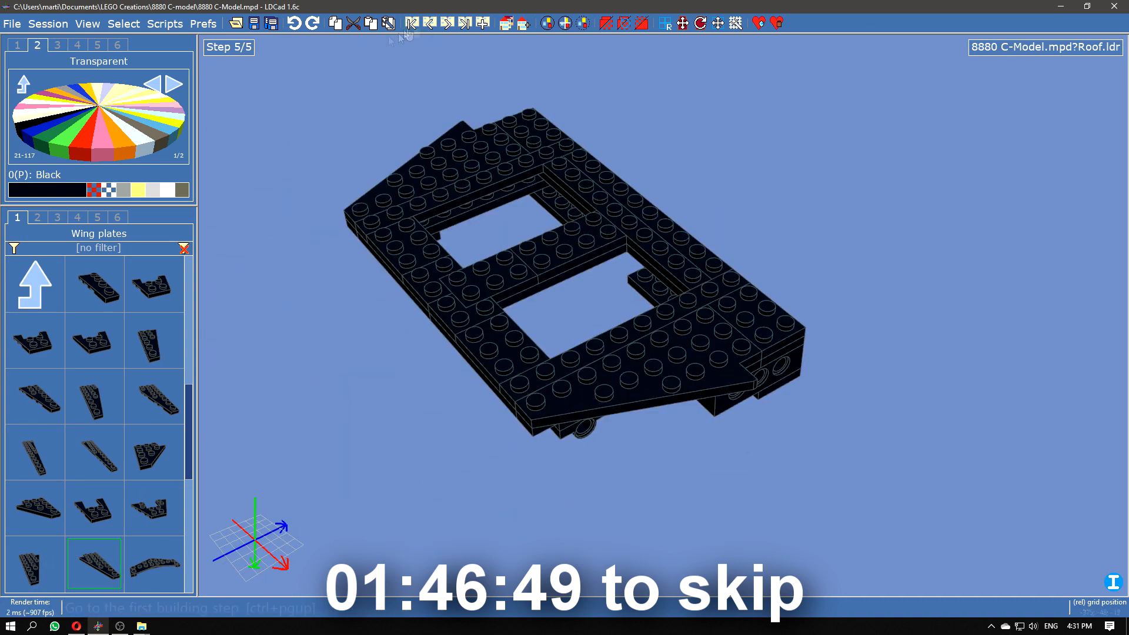
{"action": "left_click", "coordinate": [412, 24]}
{"action": "left_click", "coordinate": [448, 23]}
{"action": "left_click", "coordinate": [448, 23]}
{"action": "left_click", "coordinate": [449, 24]}
{"action": "left_click", "coordinate": [448, 23]}
Step: Create a new submodel named "HOG" and place a black axle at X=0, Y=0, Z=0
{"action": "left_click", "coordinate": [531, 30]}
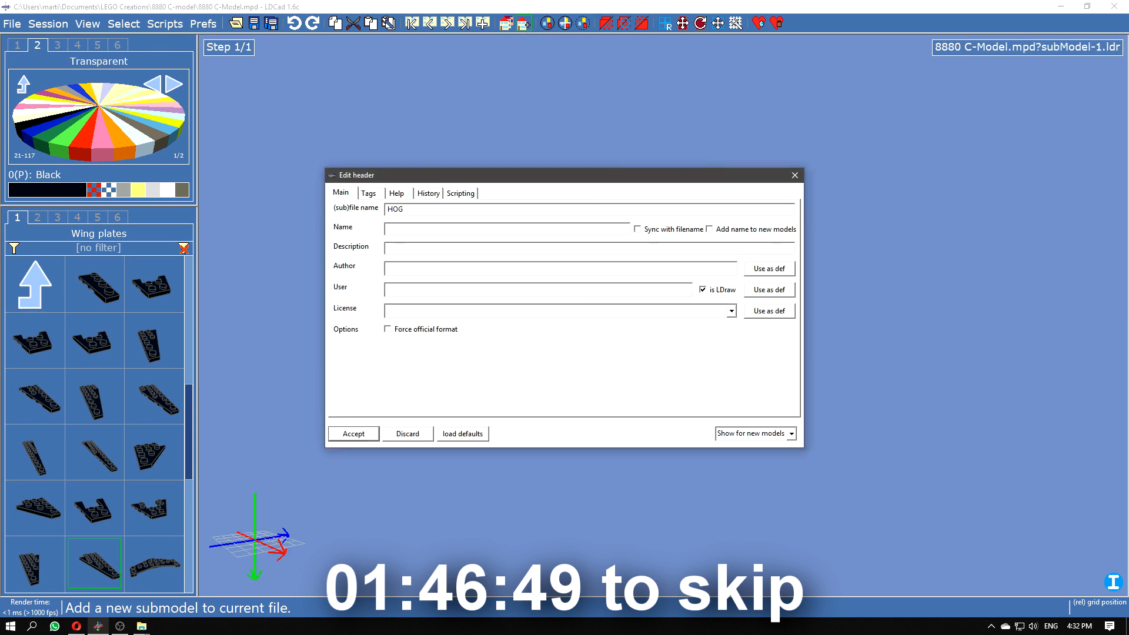
{"action": "type", "text": "HOG"}
{"action": "key", "text": "Return"}
{"action": "left_click", "coordinate": [57, 218]}
{"action": "left_click_drag", "start_coordinate": [35, 340], "coordinate": [655, 322]}
{"action": "left_click_drag", "start_coordinate": [649, 407], "coordinate": [677, 415]}
{"action": "scroll", "coordinate": [144, 333], "scroll_direction": "down", "scroll_amount": 9}
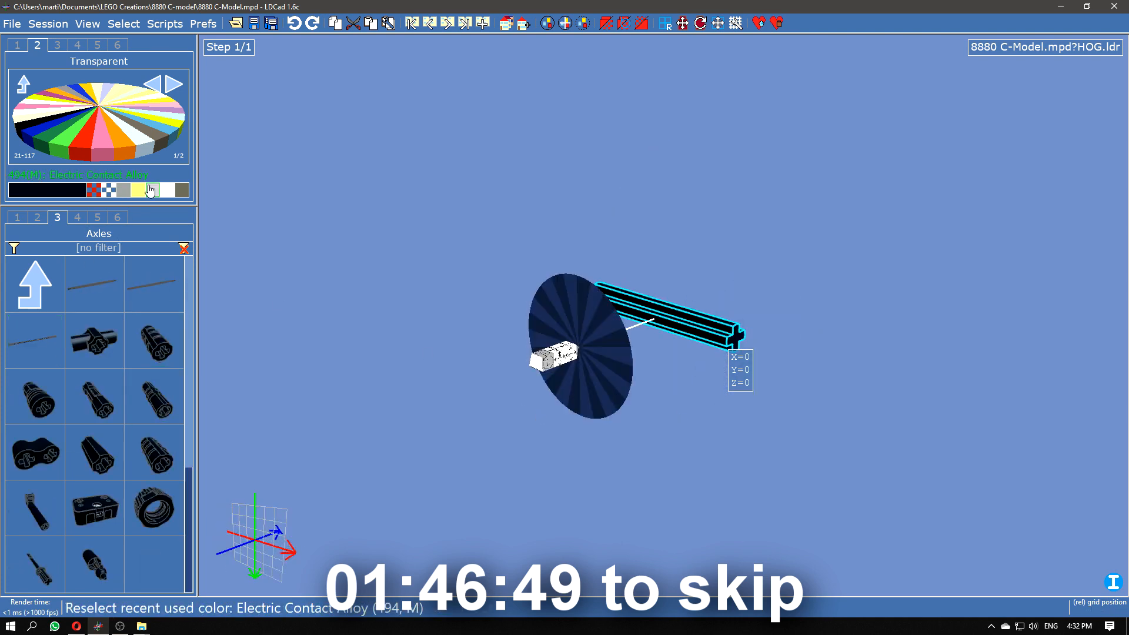
Step: Fit a light grey ribbed axle joiner on one axle end and a perpendicular axle connector beside it at X=-10, Y=20, Z=0
{"action": "left_click", "coordinate": [124, 190]}
{"action": "left_click_drag", "start_coordinate": [154, 396], "coordinate": [597, 294]}
{"action": "left_click", "coordinate": [37, 217]}
{"action": "left_click_drag", "start_coordinate": [155, 285], "coordinate": [647, 333]}
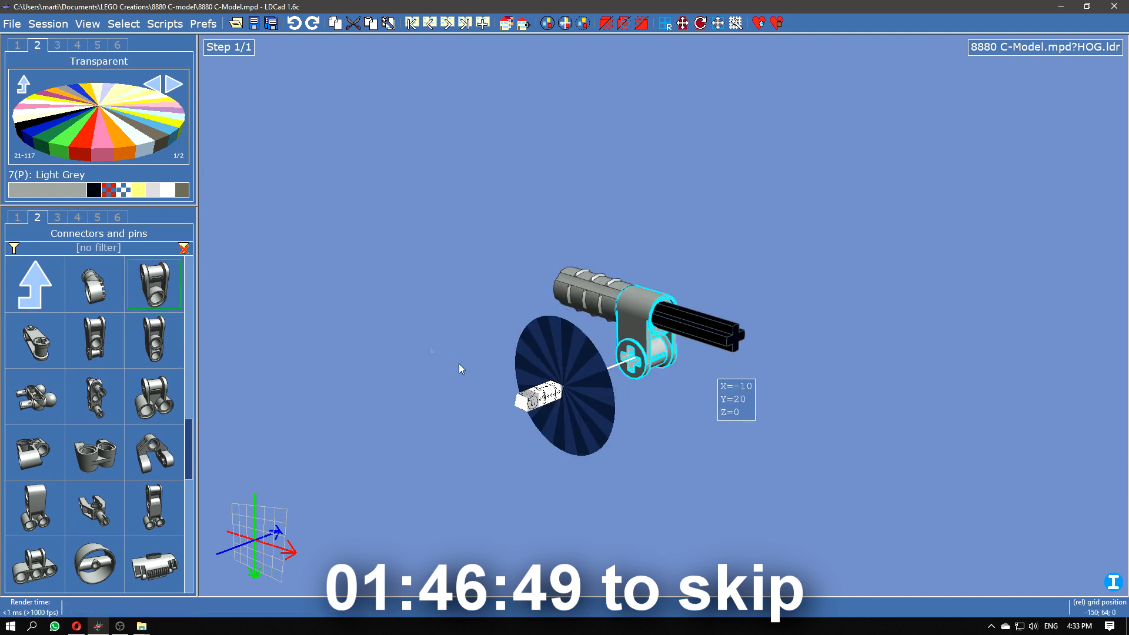
Step: Slide a light grey bush onto the axle at X=10, Y=0, Z=0 and append building step 2 to HOG
{"action": "scroll", "coordinate": [154, 451], "scroll_direction": "down", "scroll_amount": 10}
{"action": "scroll", "coordinate": [154, 452], "scroll_direction": "up", "scroll_amount": 20}
{"action": "left_click_drag", "start_coordinate": [94, 396], "coordinate": [676, 324]}
{"action": "key", "text": "Insert"}
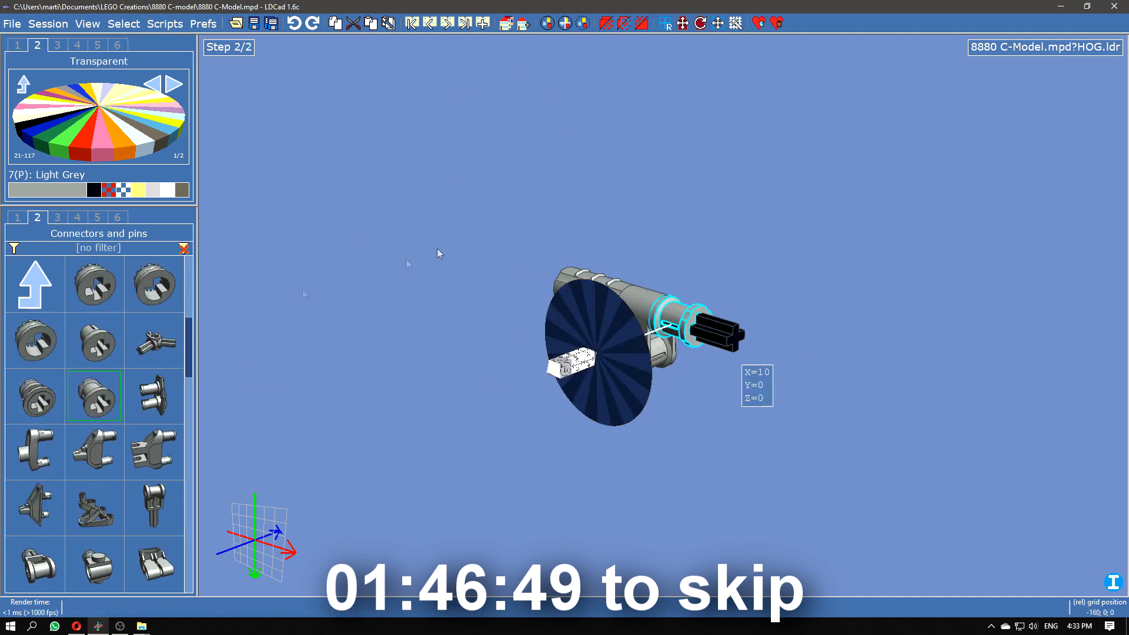
Step: Insert a black axle through the lower hole of the perpendicular connector, at right angles to the first axle
{"action": "left_click", "coordinate": [57, 218]}
{"action": "left_click", "coordinate": [93, 190]}
{"action": "left_click_drag", "start_coordinate": [33, 344], "coordinate": [617, 367]}
{"action": "left_click_drag", "start_coordinate": [525, 441], "coordinate": [743, 456]}
{"action": "right_click", "coordinate": [680, 381]}
{"action": "left_click", "coordinate": [713, 511]}
{"action": "left_click", "coordinate": [714, 533]}
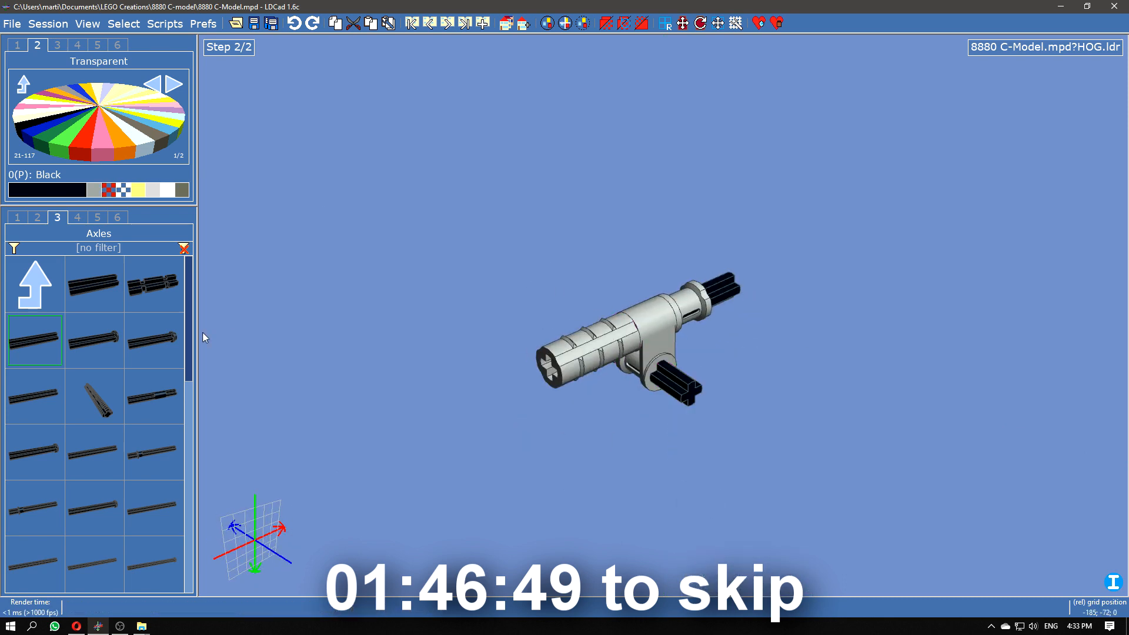
Step: Place a light grey connector on the lower axle on each side of the perpendicular connector and adjust the black axle's position
{"action": "left_click", "coordinate": [38, 219]}
{"action": "left_click", "coordinate": [94, 190]}
{"action": "left_click_drag", "start_coordinate": [95, 563], "coordinate": [929, 464]}
{"action": "left_click_drag", "start_coordinate": [94, 564], "coordinate": [614, 350]}
{"action": "left_click", "coordinate": [715, 344], "text": "ctrl"}
{"action": "left_click_drag", "start_coordinate": [715, 344], "coordinate": [665, 553]}
{"action": "left_click", "coordinate": [706, 320]}
{"action": "left_click_drag", "start_coordinate": [665, 252], "coordinate": [694, 389], "text": "ctrl"}
{"action": "left_click_drag", "start_coordinate": [665, 447], "coordinate": [576, 416]}
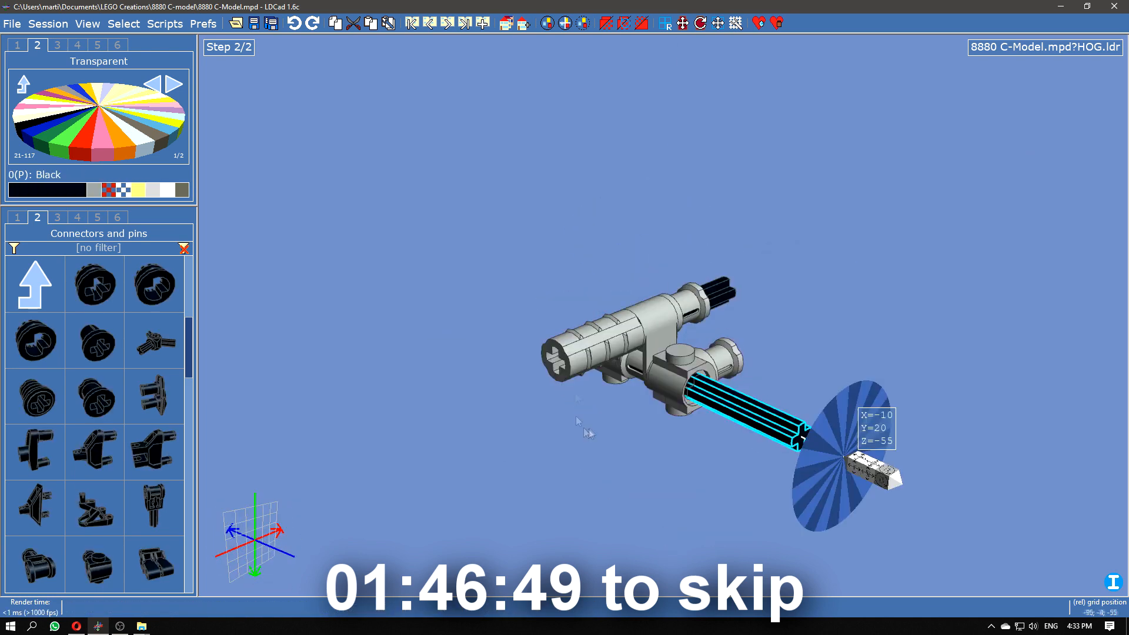
Step: Rotate the lower axle together with its two grey connectors so that they tilt up toward the ribbed joiner
{"action": "left_click", "coordinate": [669, 393], "text": "ctrl"}
{"action": "left_click_drag", "start_coordinate": [753, 459], "coordinate": [687, 414]}
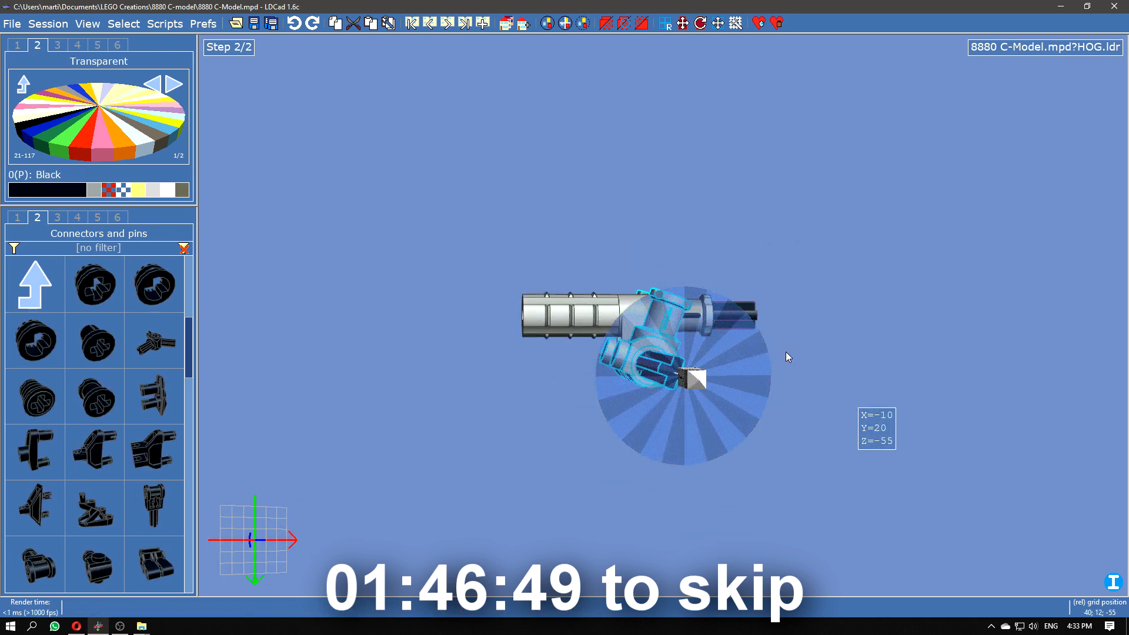
{"action": "left_click_drag", "start_coordinate": [748, 355], "coordinate": [694, 326]}
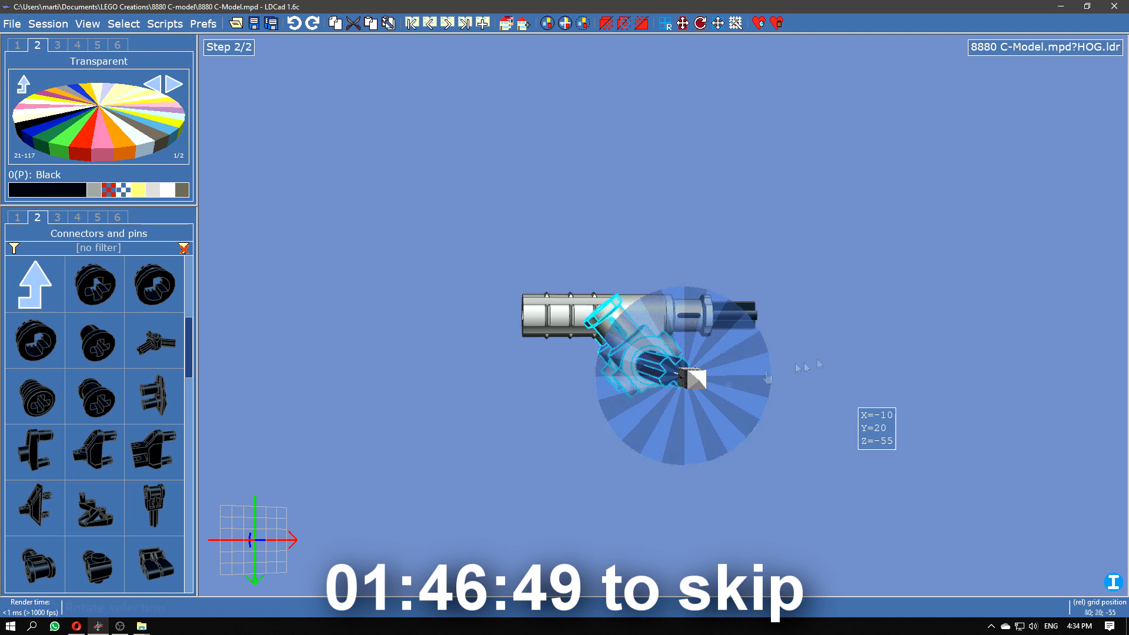
{"action": "right_click_drag", "start_coordinate": [767, 378], "coordinate": [772, 492]}
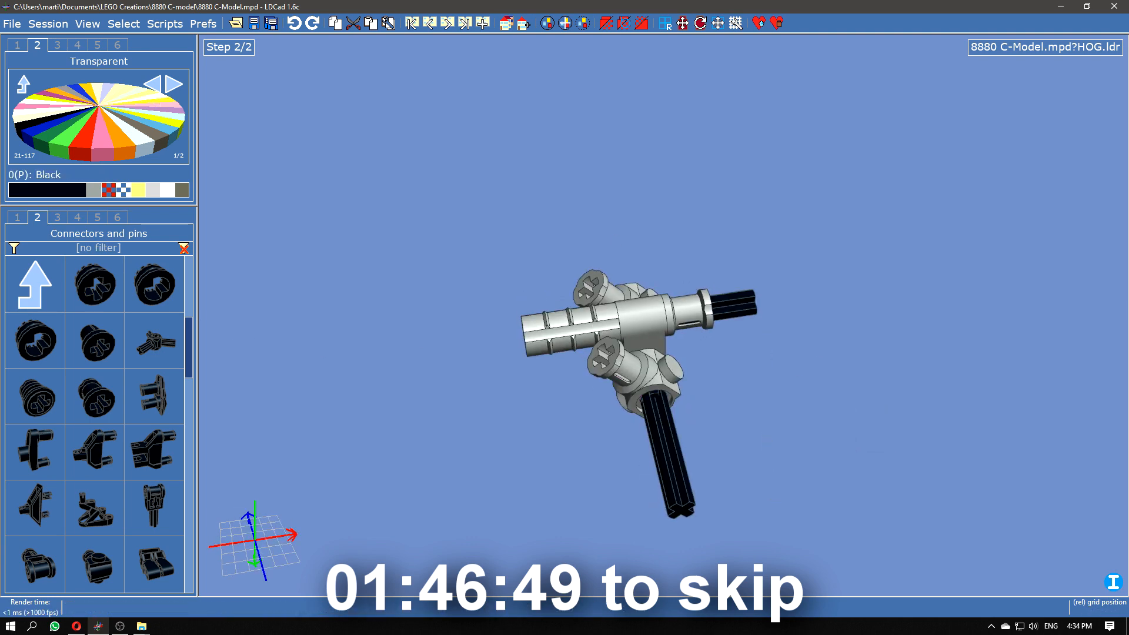
Step: Place the 3482 wheel with its 3483 tyre on the upper axle at X=30, Y=0, Z=0 as submodel wheel_3482+3483-1.ldr
{"action": "left_click", "coordinate": [35, 284]}
{"action": "left_click", "coordinate": [35, 284]}
{"action": "left_click", "coordinate": [35, 284]}
{"action": "left_click", "coordinate": [94, 339]}
{"action": "left_click", "coordinate": [95, 507]}
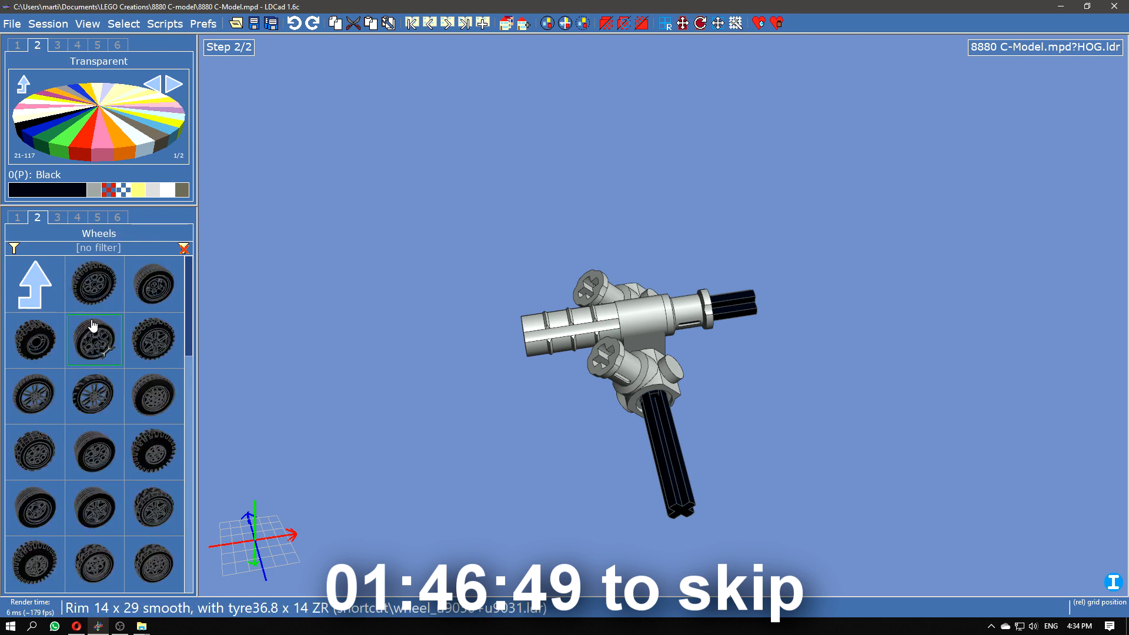
{"action": "left_click", "coordinate": [189, 412]}
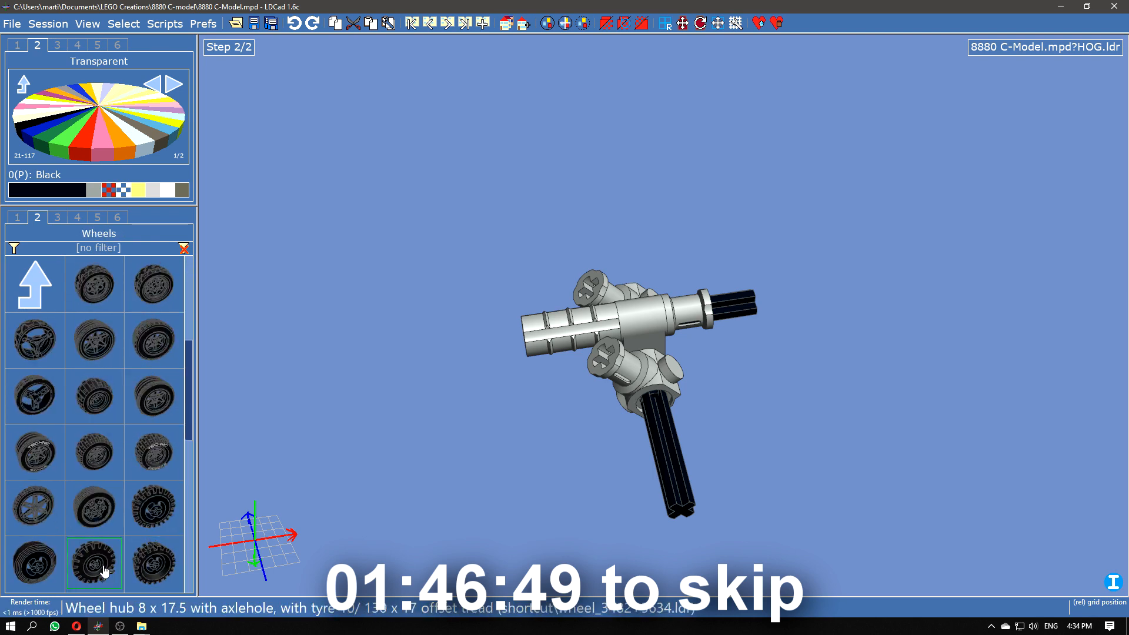
{"action": "left_click_drag", "start_coordinate": [144, 520], "coordinate": [749, 302]}
{"action": "left_click", "coordinate": [506, 307]}
{"action": "left_click", "coordinate": [512, 339]}
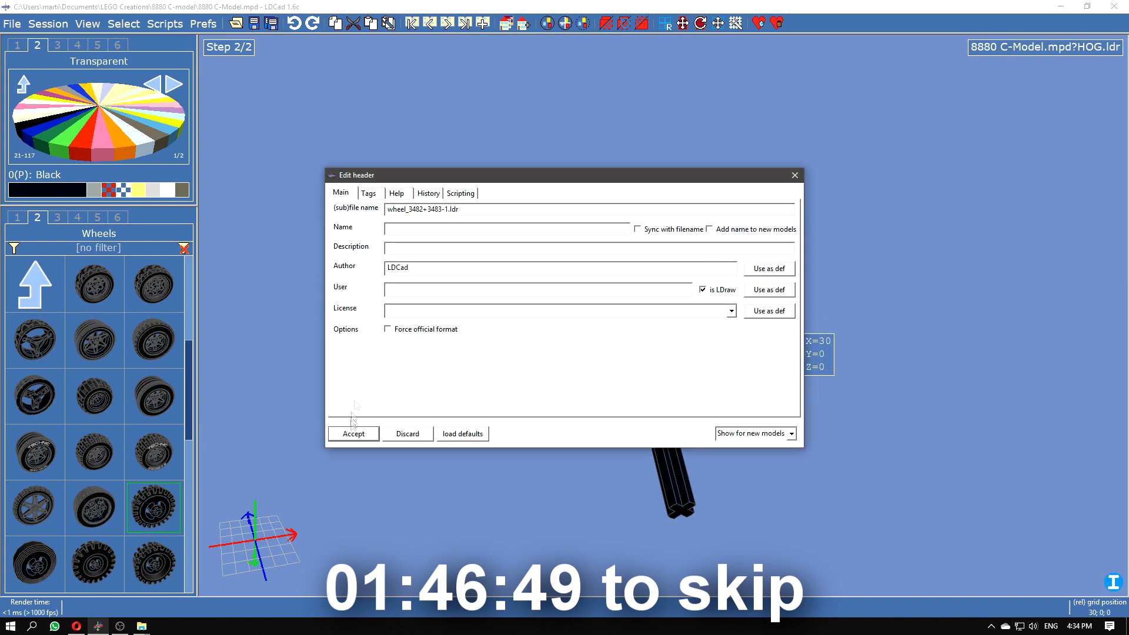
{"action": "left_click", "coordinate": [353, 433]}
Step: Open the wheel submodel to check its rubber black tyre and return to HOG
{"action": "left_click_drag", "start_coordinate": [765, 424], "coordinate": [839, 282]}
{"action": "right_click_drag", "start_coordinate": [844, 274], "coordinate": [943, 291]}
{"action": "double_click", "coordinate": [693, 269]}
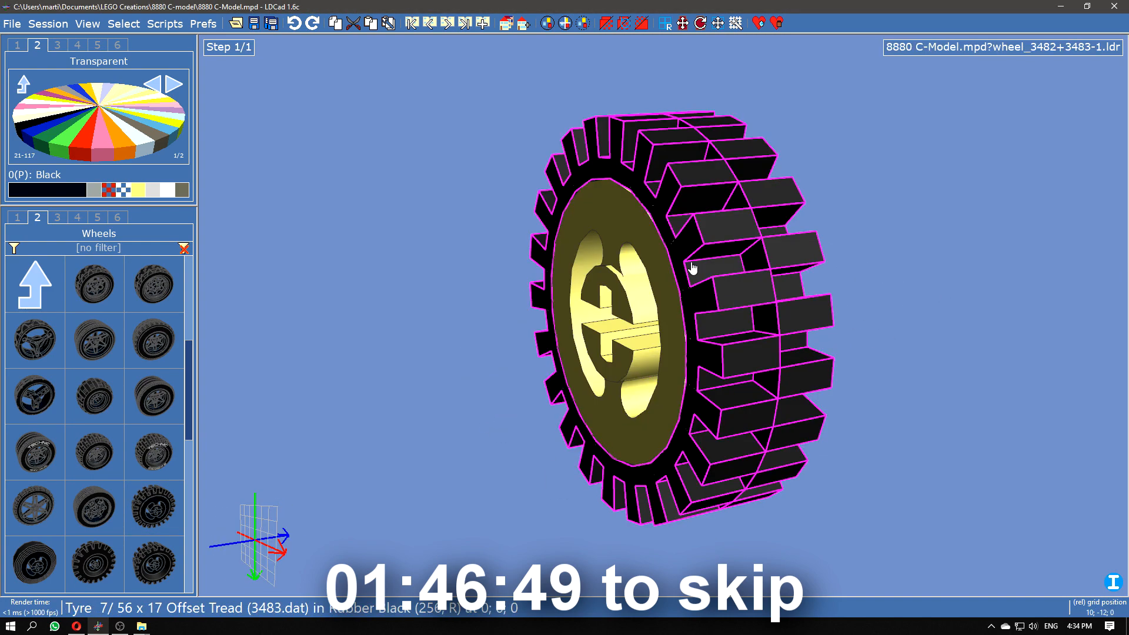
{"action": "left_click", "coordinate": [693, 268]}
{"action": "left_click", "coordinate": [924, 248]}
{"action": "key", "text": "Escape"}
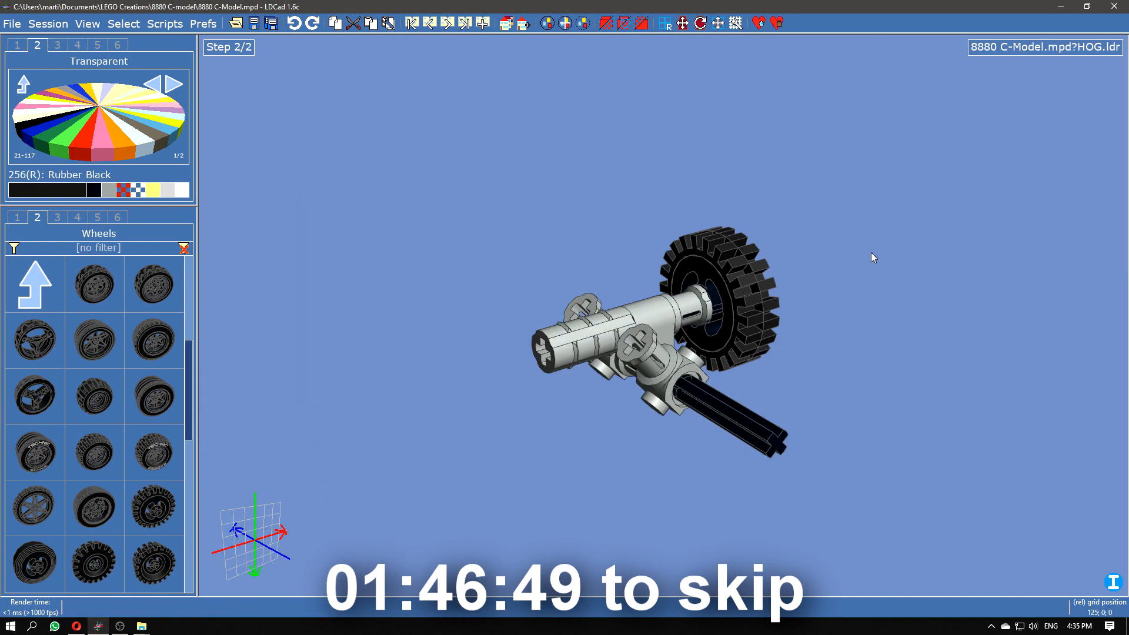
Step: Open the Roof submodel and mount the HOG submodel on its long Technic brick, in building step 6
{"action": "left_click", "coordinate": [117, 217]}
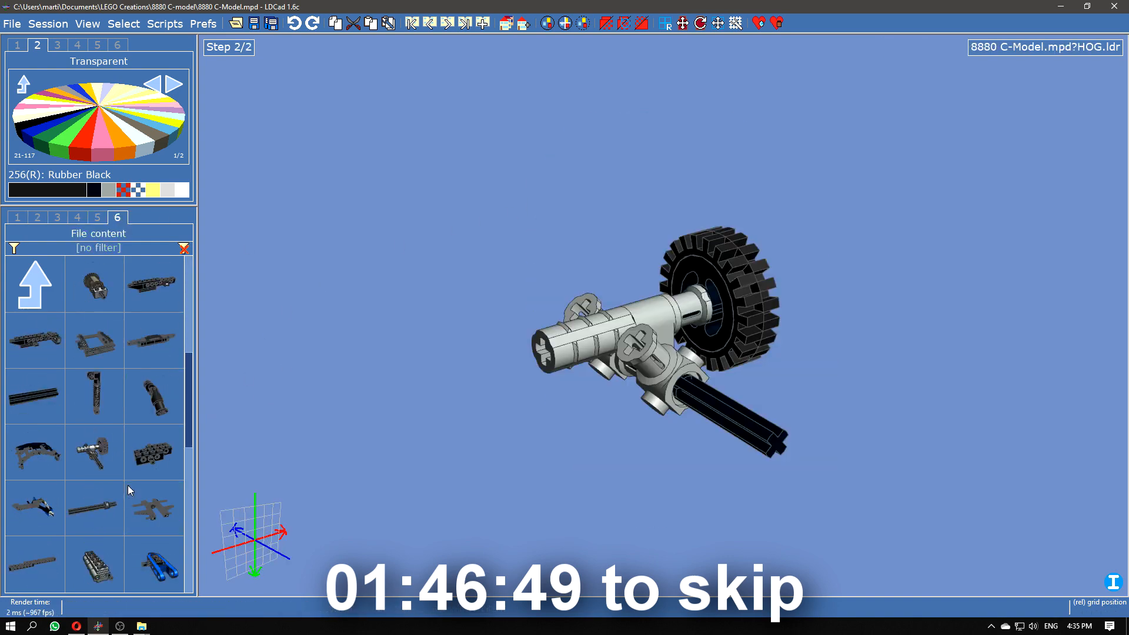
{"action": "scroll", "coordinate": [121, 471], "scroll_direction": "down", "scroll_amount": 4}
{"action": "double_click", "coordinate": [105, 465]}
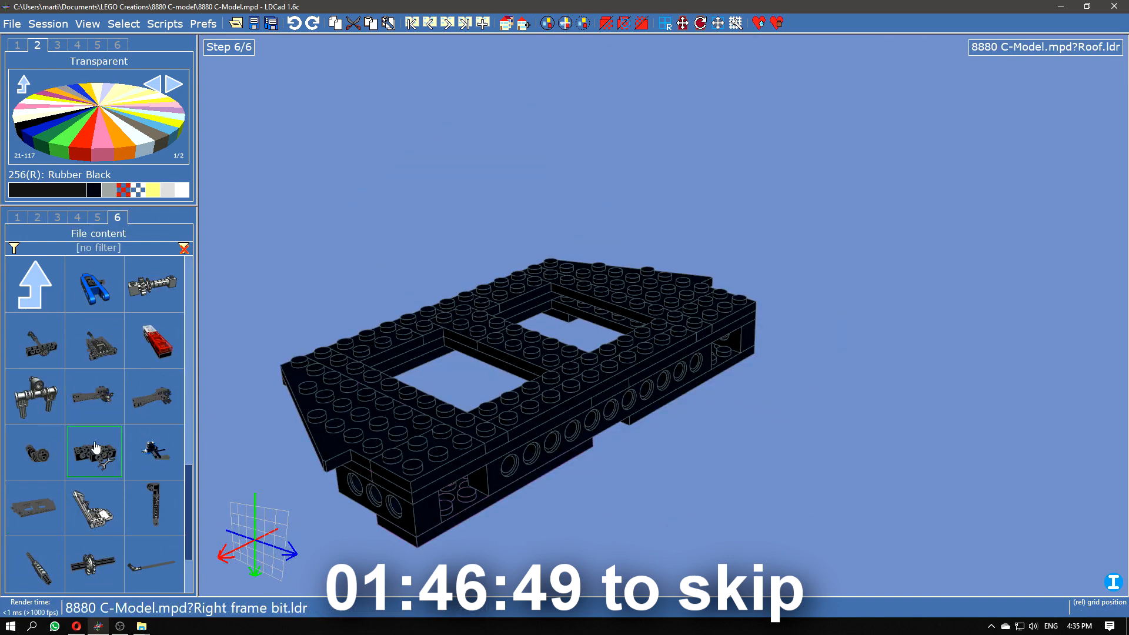
{"action": "left_click_drag", "start_coordinate": [94, 396], "coordinate": [694, 358]}
{"action": "right_click_drag", "start_coordinate": [694, 359], "coordinate": [758, 362]}
{"action": "double_click", "coordinate": [758, 359]}
{"action": "double_click", "coordinate": [824, 353]}
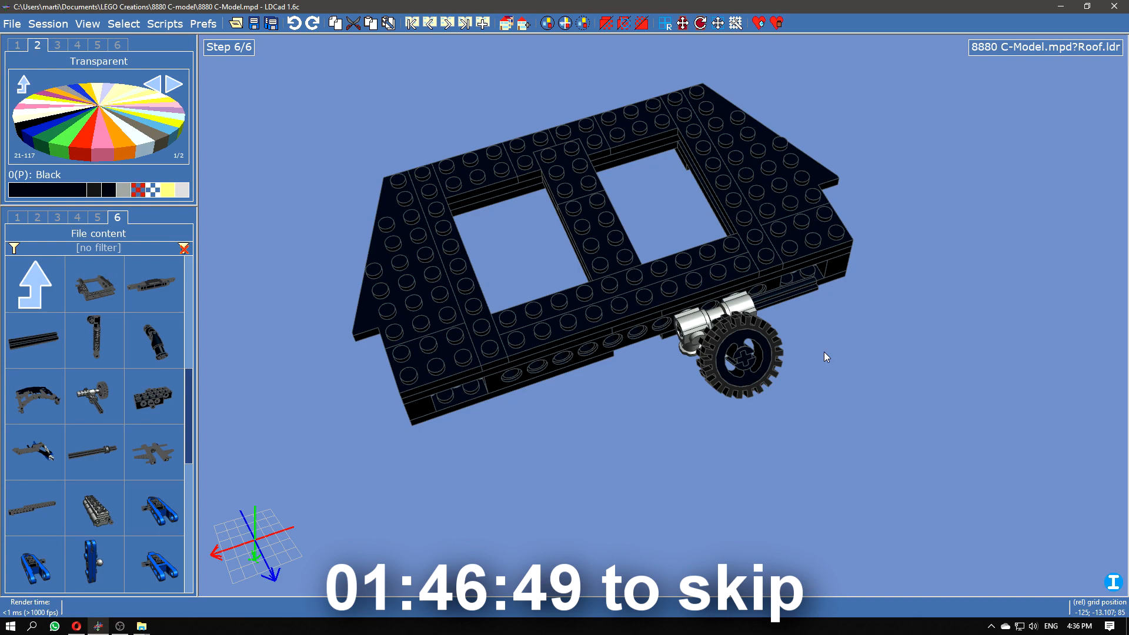
Step: Move the HOG submodel along the Roof's long Technic brick to about X=-40, Y=-13, Z=50.5
{"action": "left_click", "coordinate": [734, 306]}
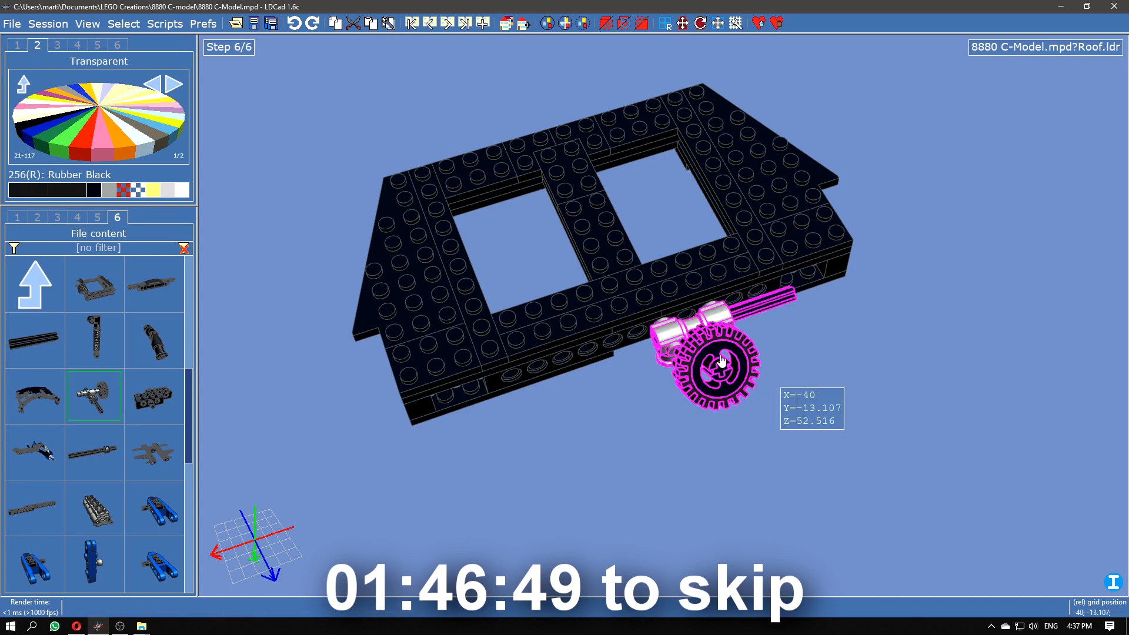
{"action": "scroll", "coordinate": [764, 353], "scroll_direction": "up", "scroll_amount": 5}
{"action": "left_click_drag", "start_coordinate": [793, 388], "coordinate": [857, 151]}
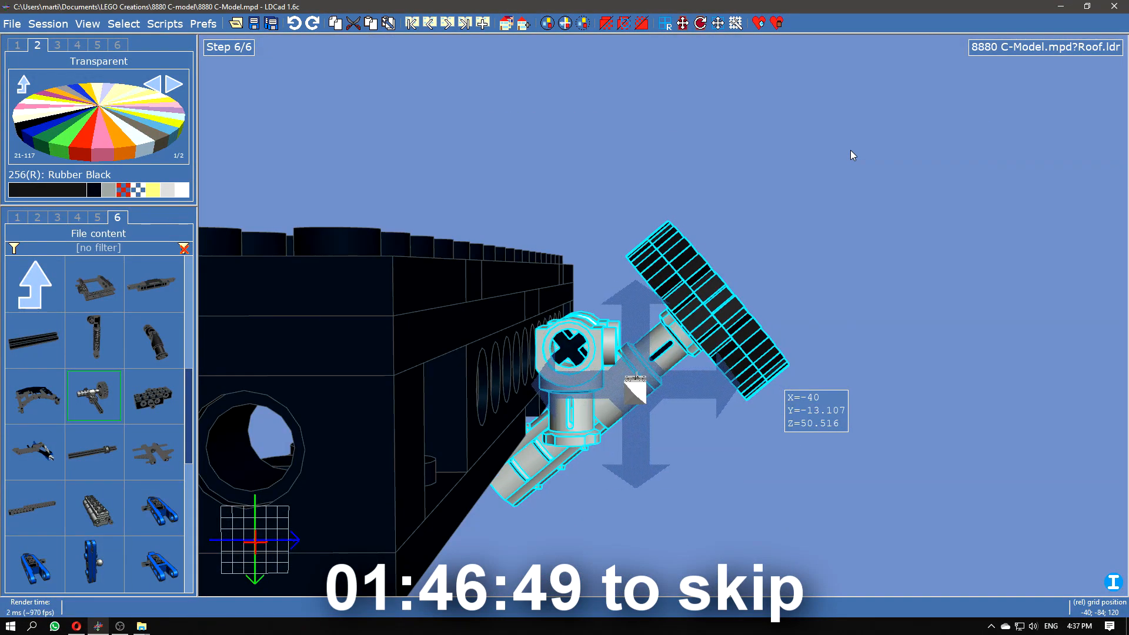
{"action": "left_click_drag", "start_coordinate": [756, 553], "coordinate": [744, 494]}
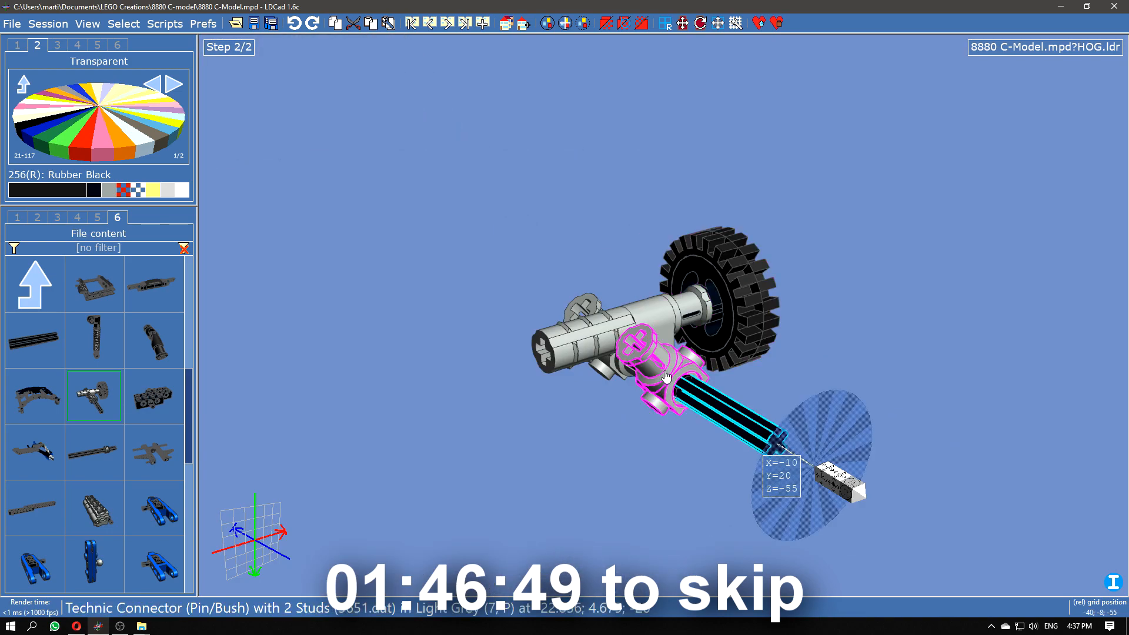
Step: In the HOG submodel, realign the lower grey connector together with its axle and shift all parts of the assembly together
{"action": "left_click", "coordinate": [667, 377], "text": "ctrl"}
{"action": "left_click_drag", "start_coordinate": [788, 329], "coordinate": [653, 294]}
{"action": "left_click_drag", "start_coordinate": [582, 357], "coordinate": [555, 461]}
{"action": "key", "text": "ctrl+a"}
{"action": "left_click_drag", "start_coordinate": [647, 320], "coordinate": [683, 265]}
{"action": "right_click_drag", "start_coordinate": [683, 266], "coordinate": [641, 253]}
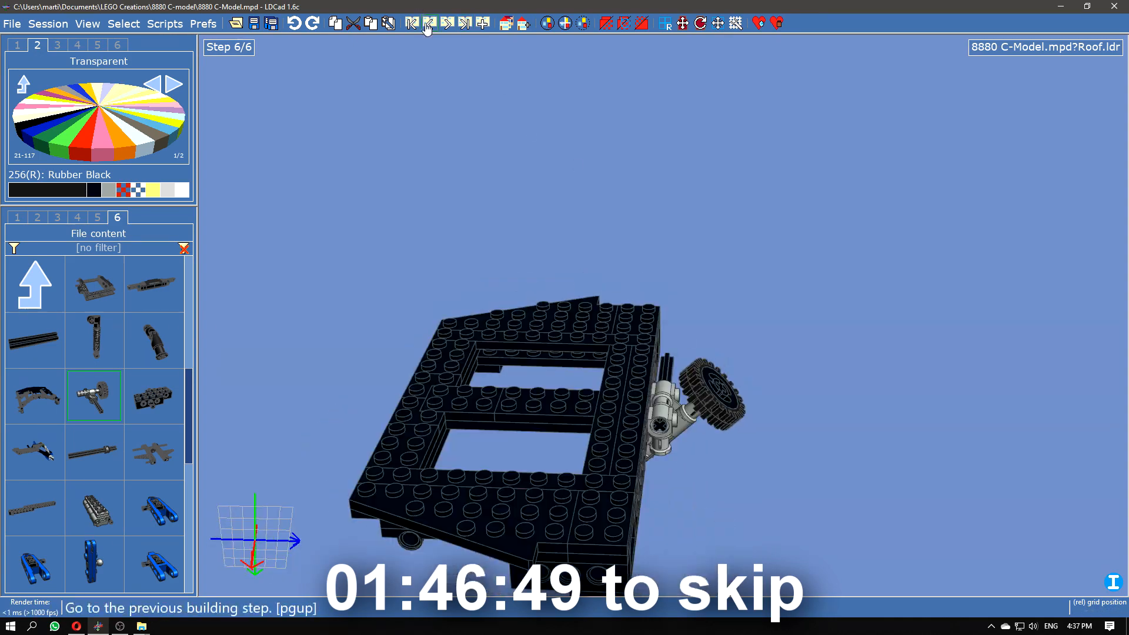
Step: Mount the Roof submodel on the pillars of the main model in building step 35, at X=360, Y=-292, Z=-55
{"action": "left_click", "coordinate": [427, 24]}
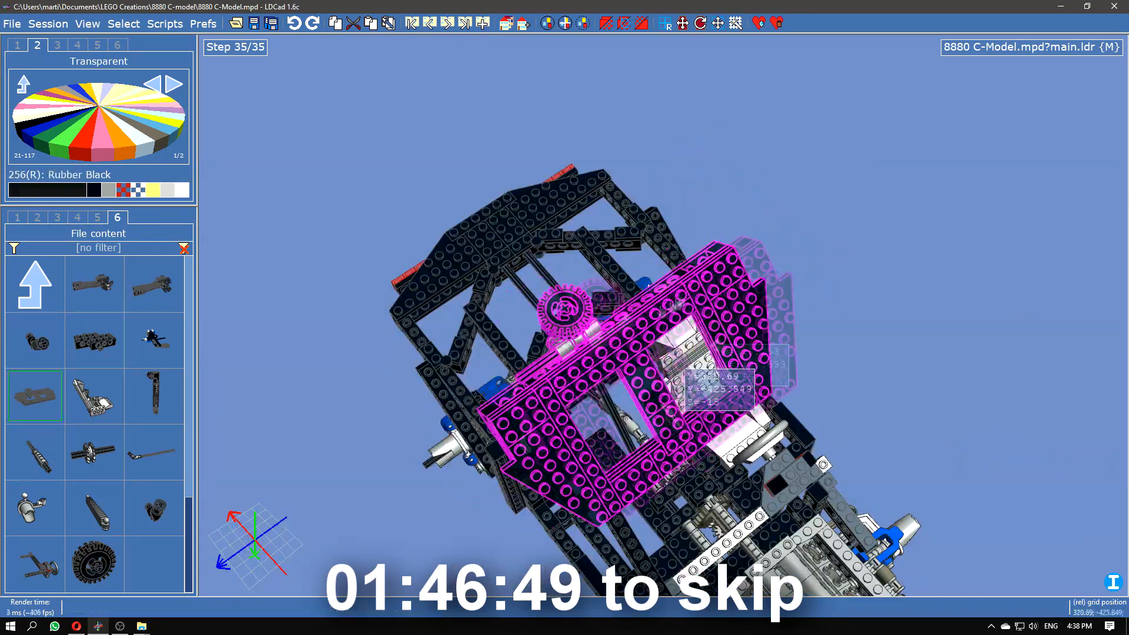
{"action": "left_click_drag", "start_coordinate": [677, 303], "coordinate": [806, 234]}
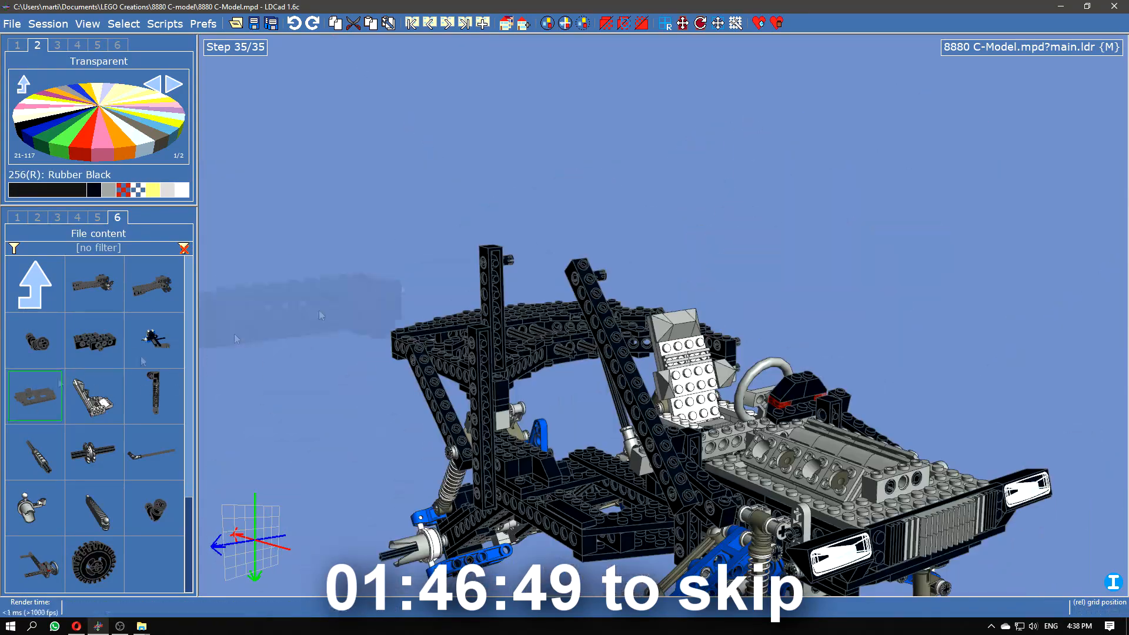
{"action": "mouse_move", "coordinate": [623, 277]}
{"action": "left_mouse_down"}
{"action": "mouse_move", "coordinate": [614, 227]}
{"action": "mouse_move", "coordinate": [615, 265]}
{"action": "left_mouse_up"}
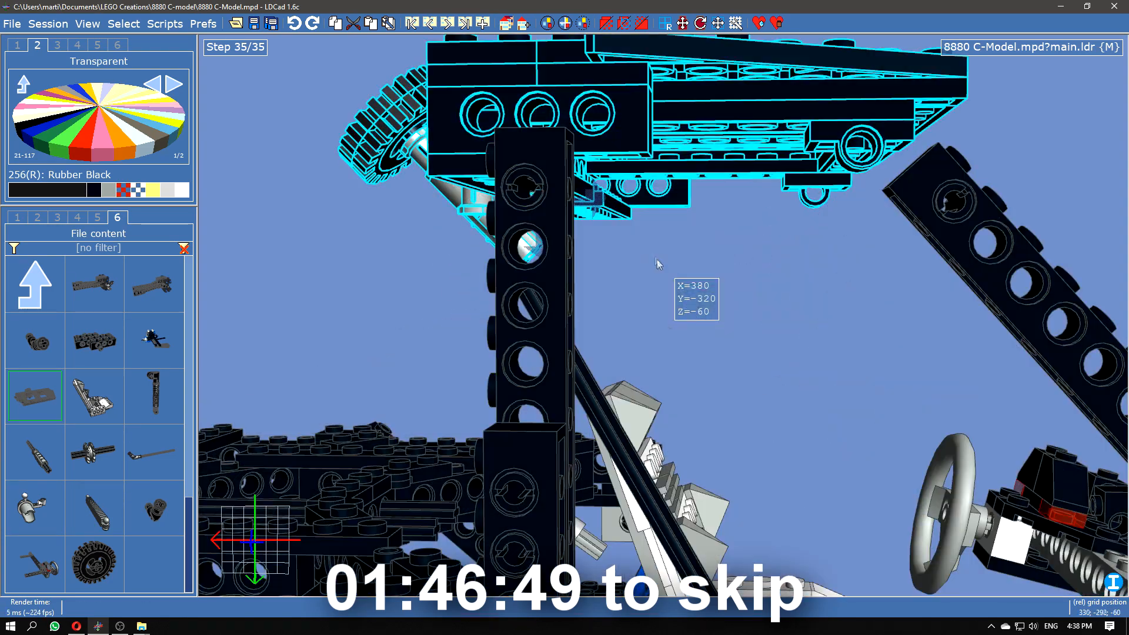
{"action": "left_click_drag", "start_coordinate": [694, 276], "coordinate": [676, 259]}
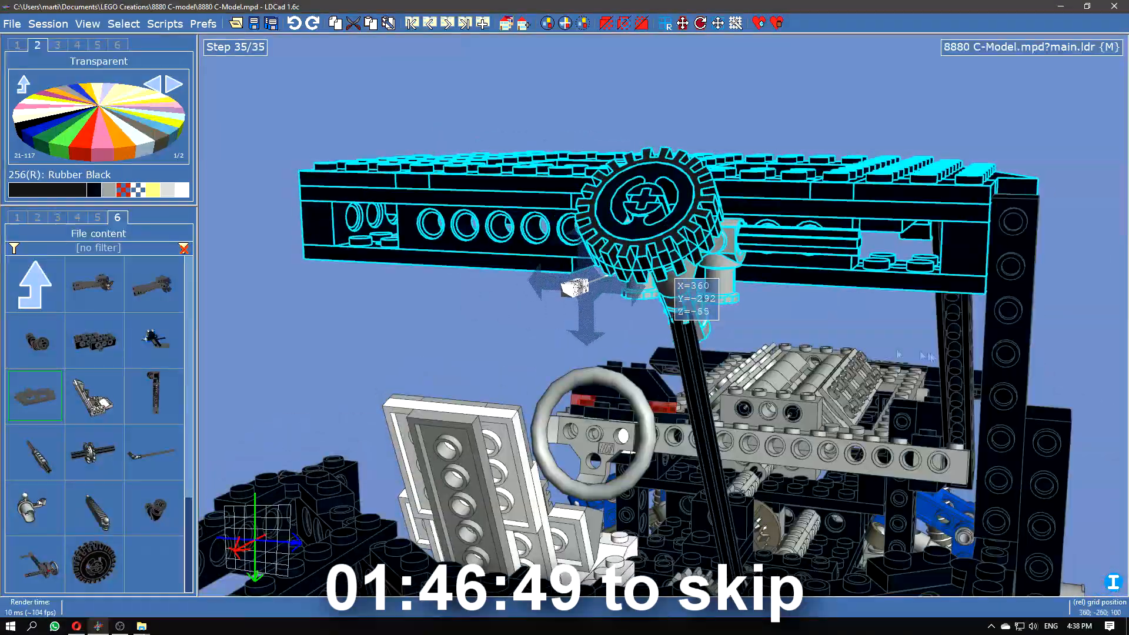
{"action": "right_click_drag", "start_coordinate": [788, 353], "coordinate": [600, 191]}
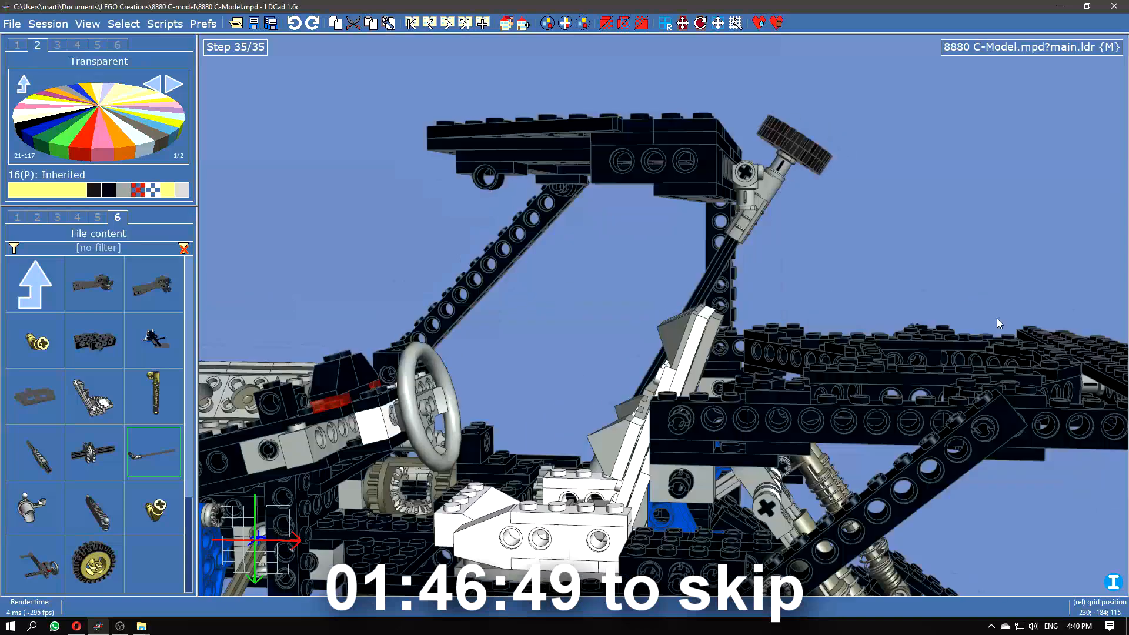
Step: Rotate the HOG submodel inside the Roof so that its lower connector lines up with the long steering shaft behind the seat
{"action": "right_click", "coordinate": [638, 356]}
{"action": "left_click", "coordinate": [673, 391]}
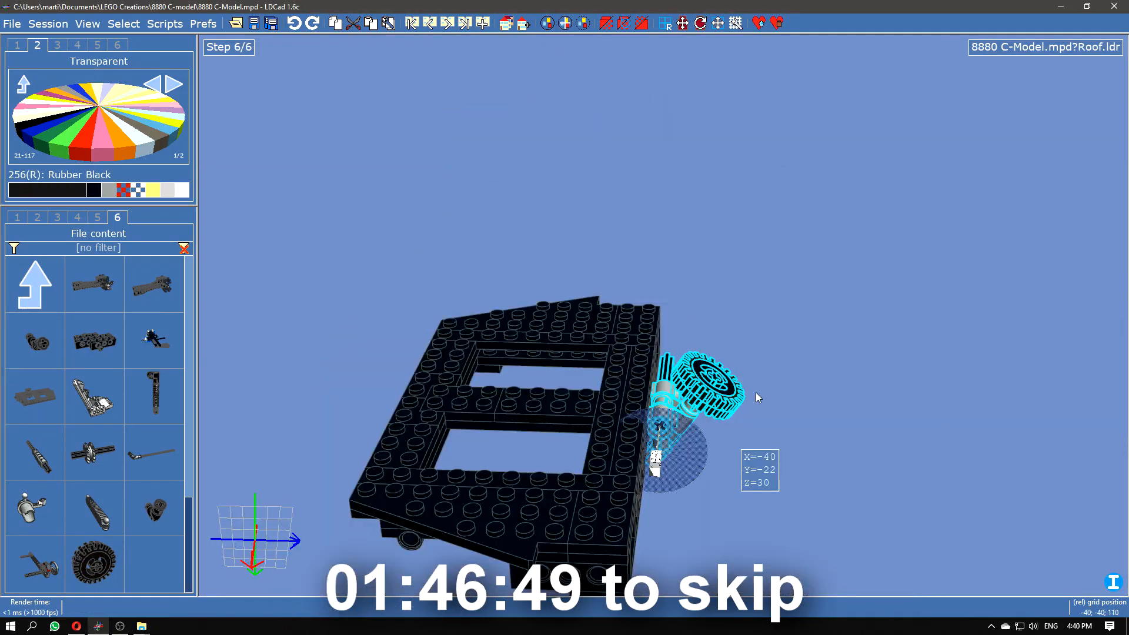
{"action": "right_click", "coordinate": [724, 358]}
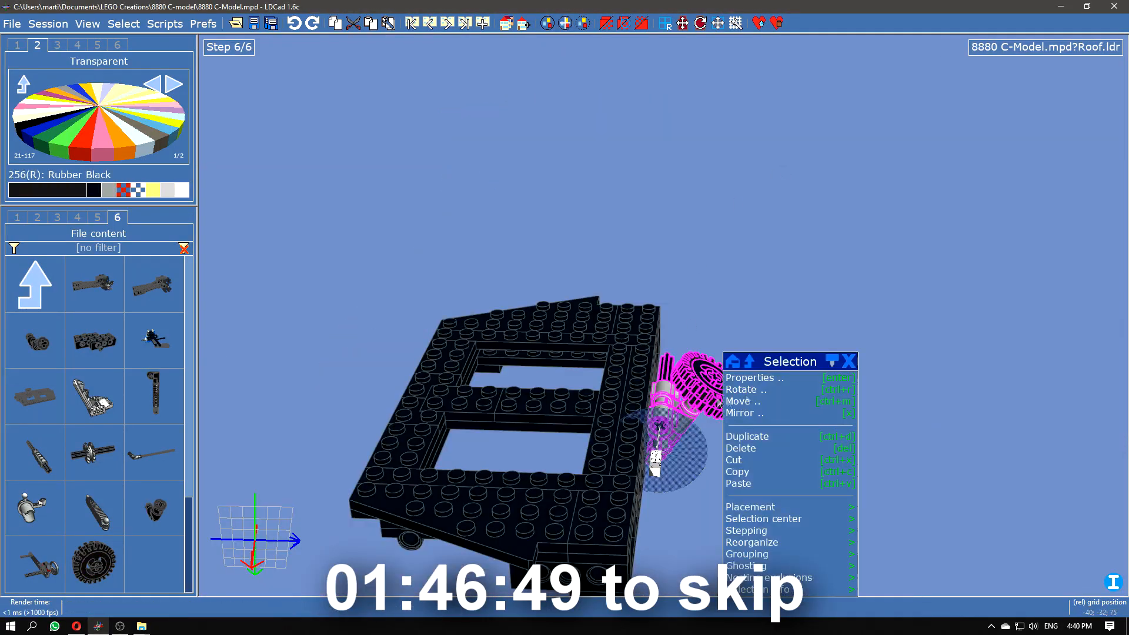
{"action": "left_click", "coordinate": [742, 390]}
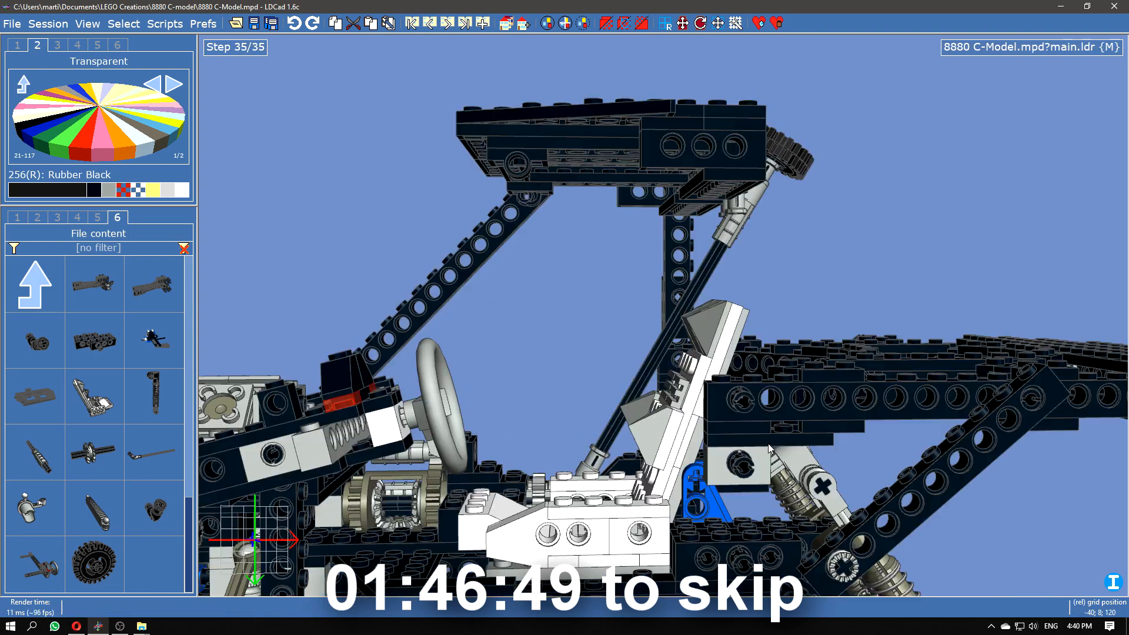
{"action": "double_click", "coordinate": [738, 203]}
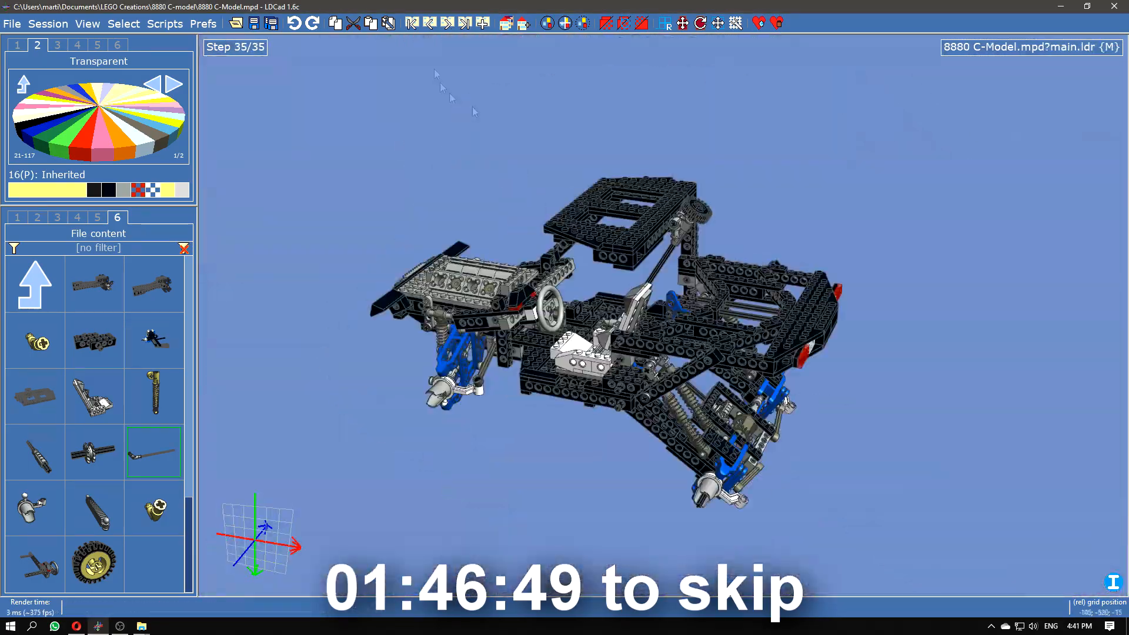
Step: Create a submodel named Apilar 2 and place a long black 1x16 Technic brick in it
{"action": "left_click", "coordinate": [522, 26]}
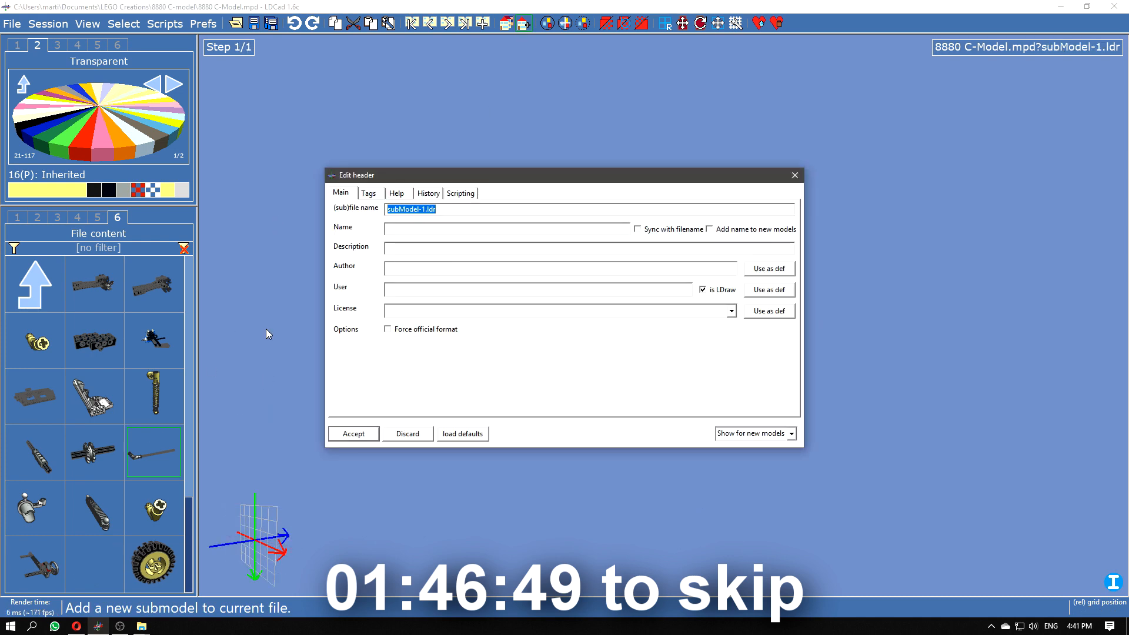
{"action": "type", "text": "Apilar 2"}
{"action": "key", "text": "Return"}
{"action": "left_click", "coordinate": [57, 217]}
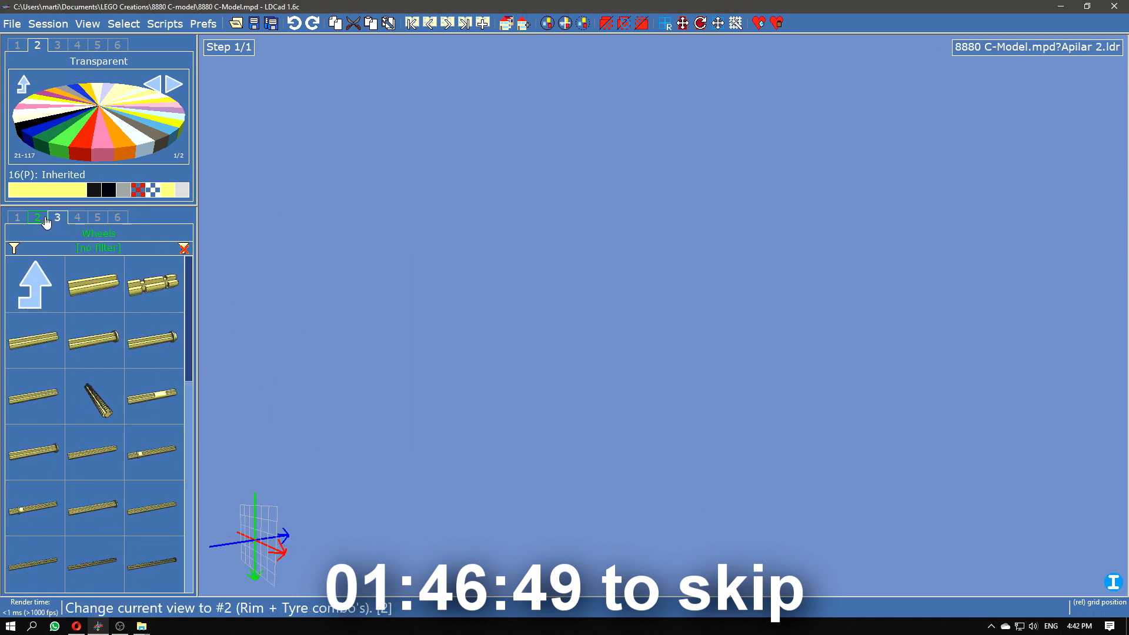
{"action": "left_click", "coordinate": [35, 286]}
{"action": "left_click", "coordinate": [94, 284]}
{"action": "left_click", "coordinate": [94, 190]}
{"action": "left_click_drag", "start_coordinate": [100, 550], "coordinate": [880, 284]}
{"action": "left_click_drag", "start_coordinate": [877, 235], "coordinate": [853, 241]}
{"action": "right_click_drag", "start_coordinate": [696, 292], "coordinate": [589, 329]}
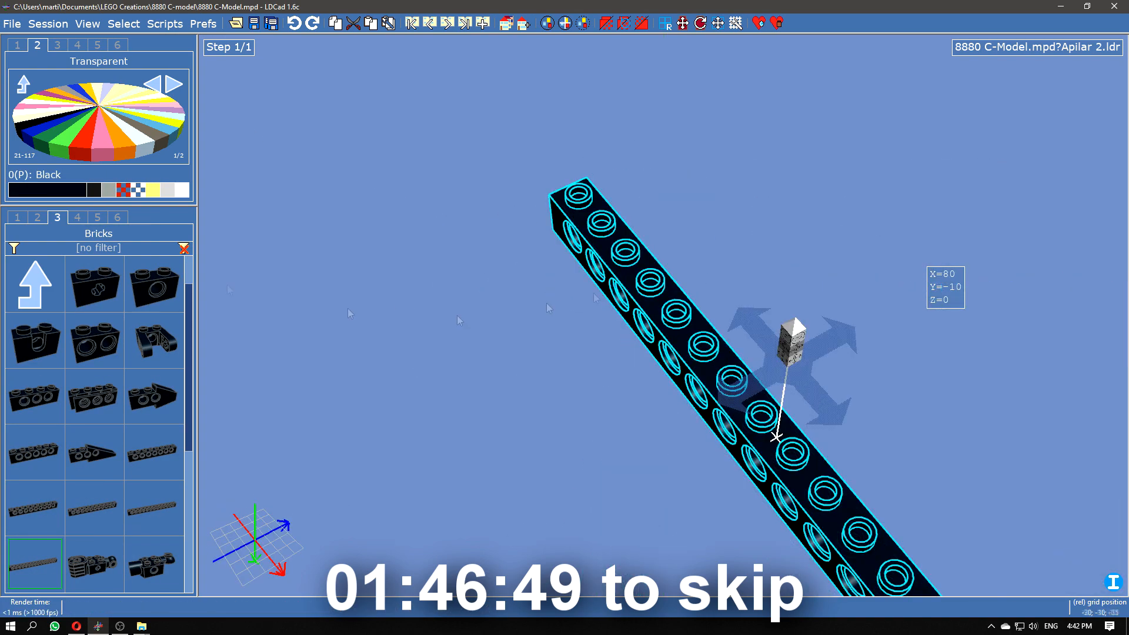
Step: Insert black Technic pins into the end holes of the long brick and return to the main model
{"action": "left_click", "coordinate": [37, 217]}
{"action": "left_click", "coordinate": [94, 338]}
{"action": "left_click_drag", "start_coordinate": [90, 457], "coordinate": [929, 458]}
{"action": "key", "text": "Return"}
{"action": "key", "text": "Escape"}
{"action": "middle_click_drag", "start_coordinate": [926, 457], "coordinate": [582, 268]}
{"action": "left_click_drag", "start_coordinate": [583, 268], "coordinate": [582, 353]}
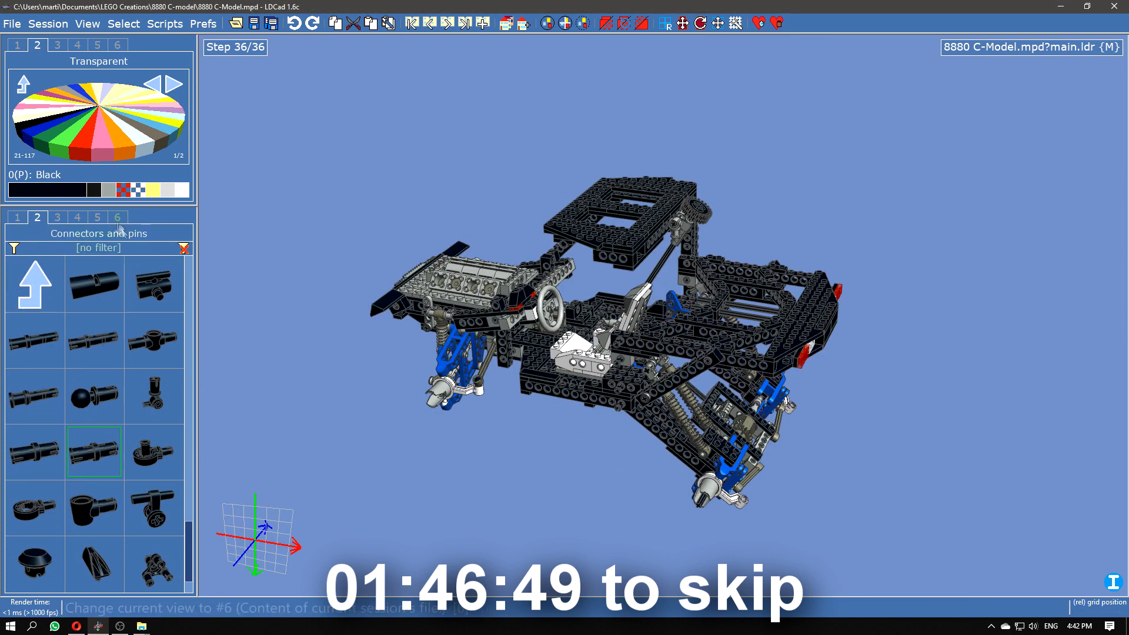
Step: Mount the Apilar 2 submodel in building step 36 as the second slanted front pillar, between the hood and the roof at Z=-205
{"action": "left_click", "coordinate": [117, 217]}
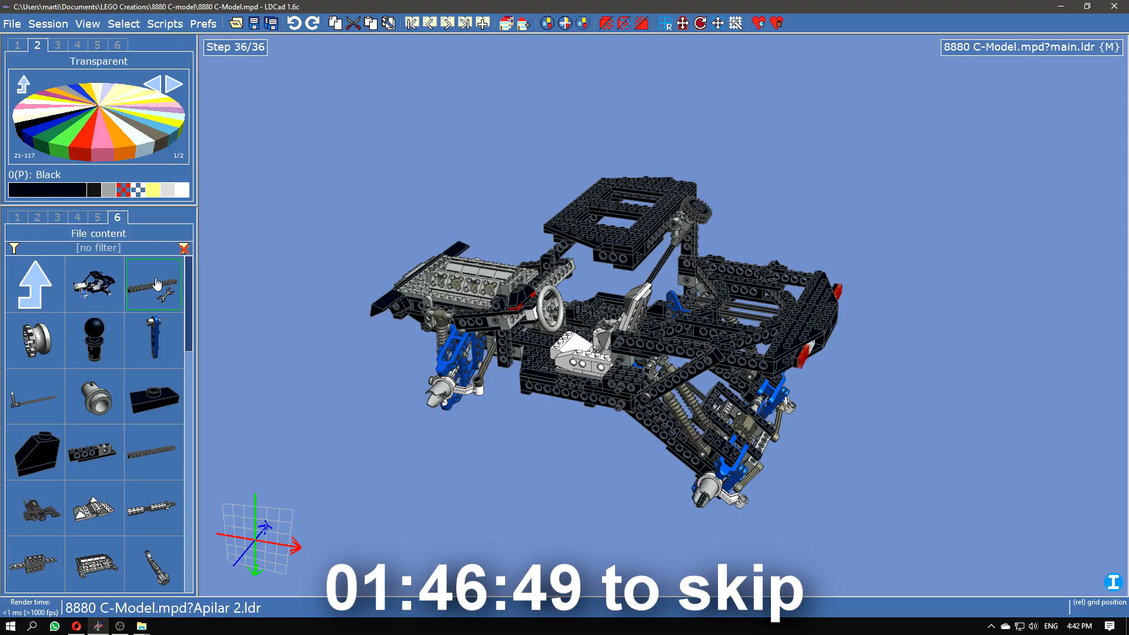
{"action": "left_click_drag", "start_coordinate": [151, 301], "coordinate": [497, 312]}
{"action": "scroll", "coordinate": [493, 319], "scroll_direction": "up", "scroll_amount": 5}
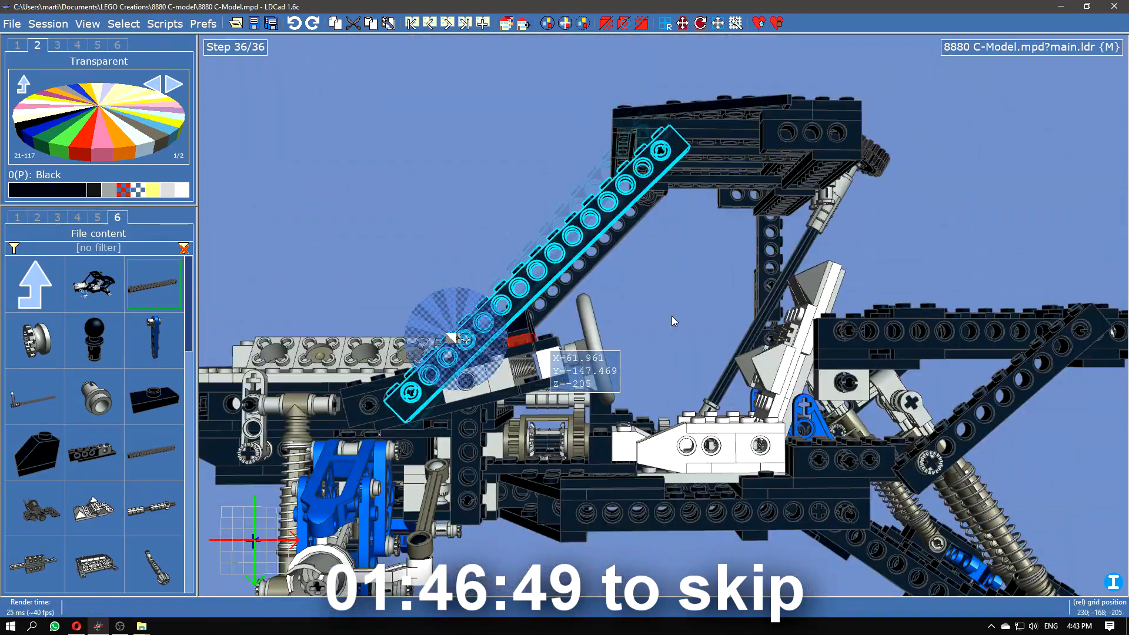
{"action": "left_click_drag", "start_coordinate": [672, 316], "coordinate": [914, 230]}
{"action": "scroll", "coordinate": [915, 229], "scroll_direction": "down", "scroll_amount": 5}
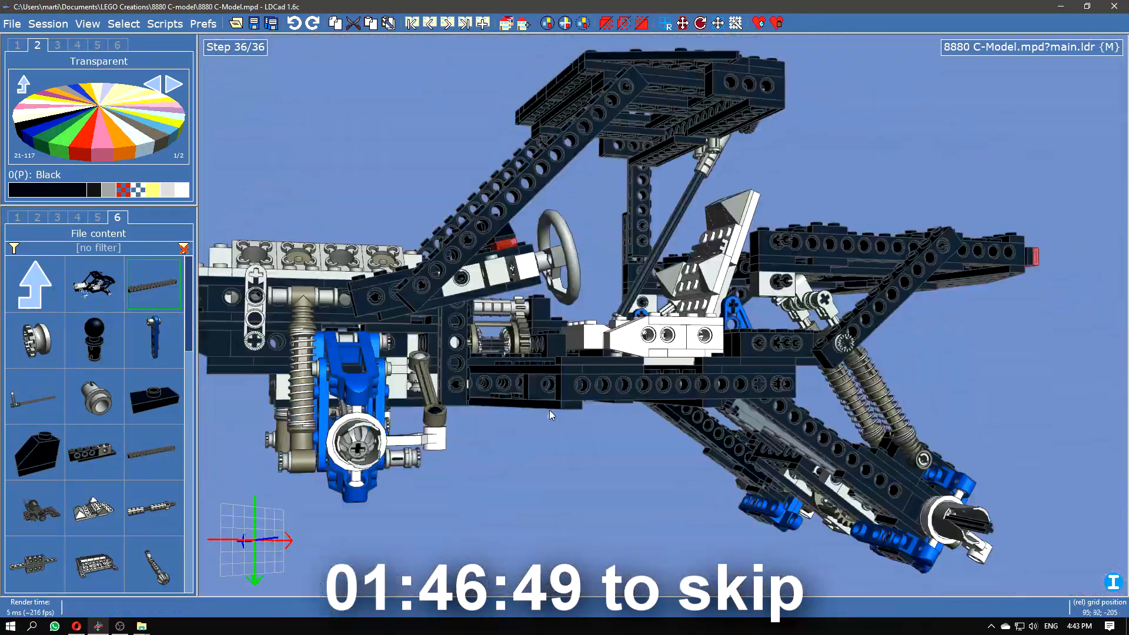
{"action": "right_click_drag", "start_coordinate": [549, 411], "coordinate": [550, 509]}
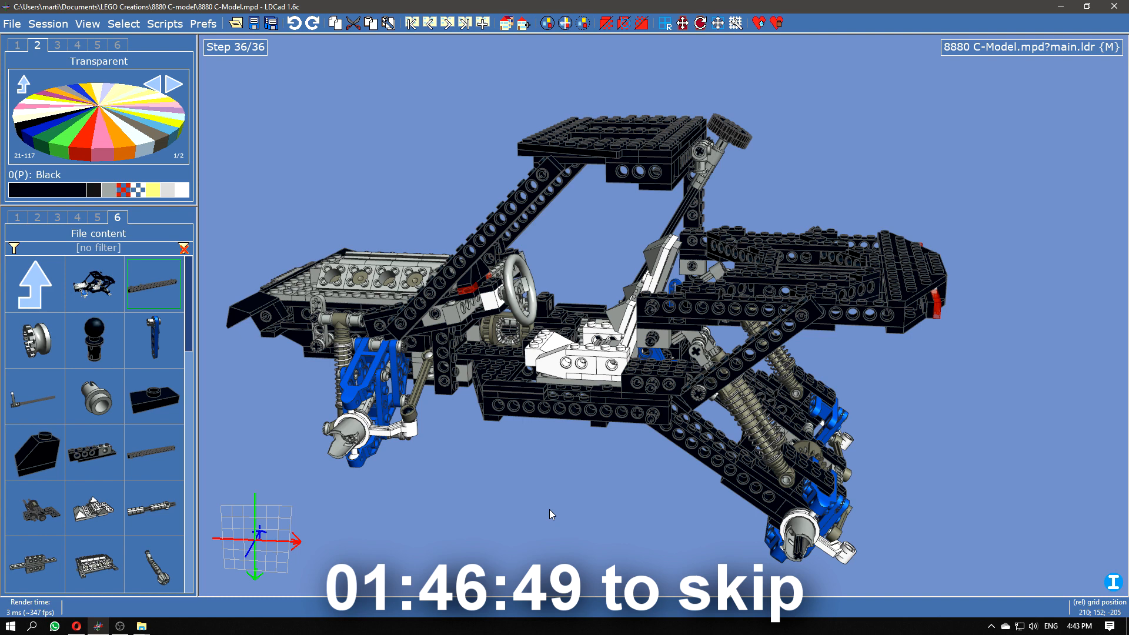
Step: Create a submodel named Pilar left and place two overlapping black Technic bricks in it
{"action": "scroll", "coordinate": [132, 456], "scroll_direction": "down", "scroll_amount": 3}
{"action": "left_click", "coordinate": [524, 24]}
{"action": "type", "text": "Pilar left"}
{"action": "key", "text": "Return"}
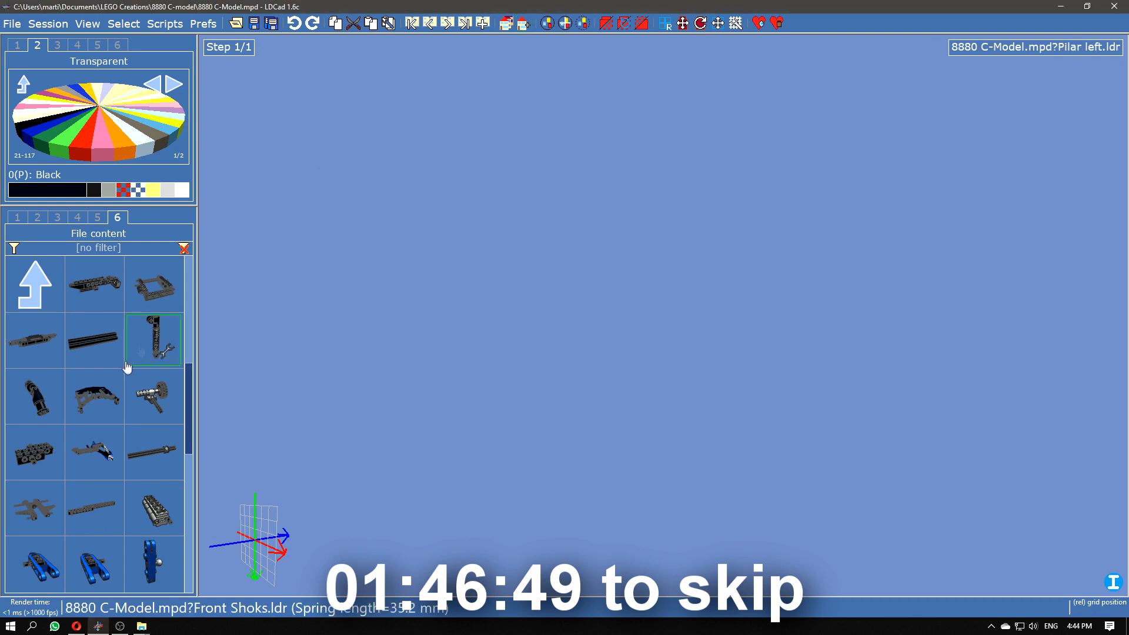
{"action": "left_click", "coordinate": [56, 219]}
{"action": "left_click_drag", "start_coordinate": [153, 454], "coordinate": [662, 306]}
{"action": "left_click_drag", "start_coordinate": [522, 295], "coordinate": [752, 328]}
Step: Insert two black Technic pins into the bricks of the Pilar left submodel
{"action": "left_click", "coordinate": [37, 217]}
{"action": "left_click_drag", "start_coordinate": [94, 452], "coordinate": [546, 277]}
{"action": "left_click_drag", "start_coordinate": [94, 452], "coordinate": [711, 380]}
{"action": "scroll", "coordinate": [714, 379], "scroll_direction": "down", "scroll_amount": 3}
Step: Mount the Pilar left submodel upright between the chassis and the roof beside the seat, deleting the slanted first copy
{"action": "left_click", "coordinate": [57, 217]}
{"action": "left_click_drag", "start_coordinate": [94, 508], "coordinate": [612, 293]}
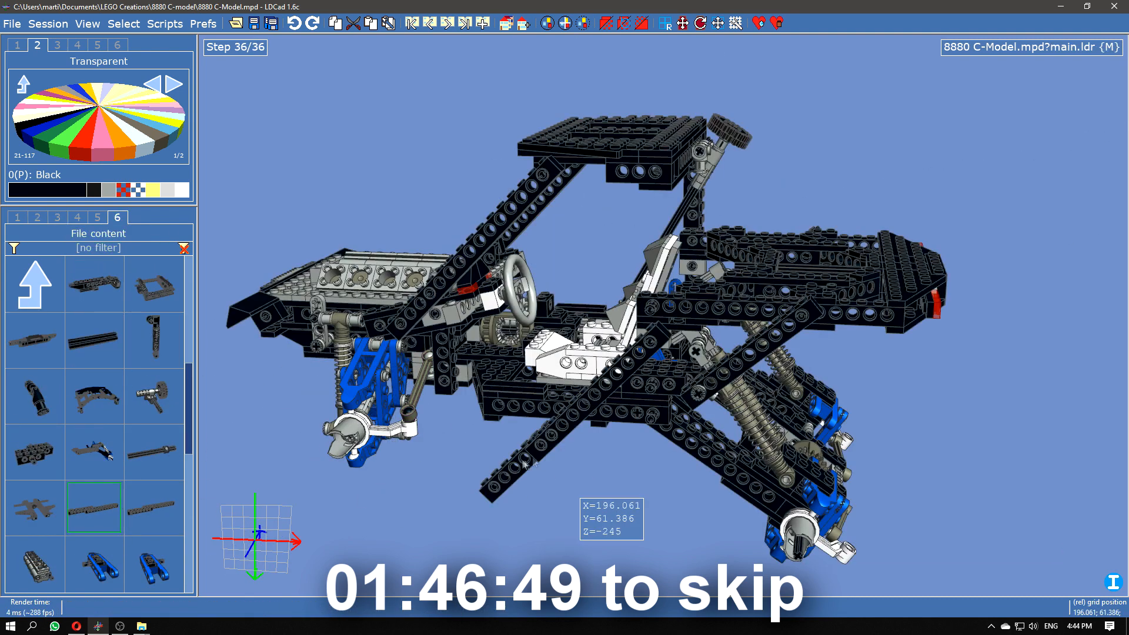
{"action": "left_click_drag", "start_coordinate": [525, 462], "coordinate": [484, 525]}
{"action": "key", "text": "Delete"}
{"action": "left_click_drag", "start_coordinate": [94, 508], "coordinate": [654, 277]}
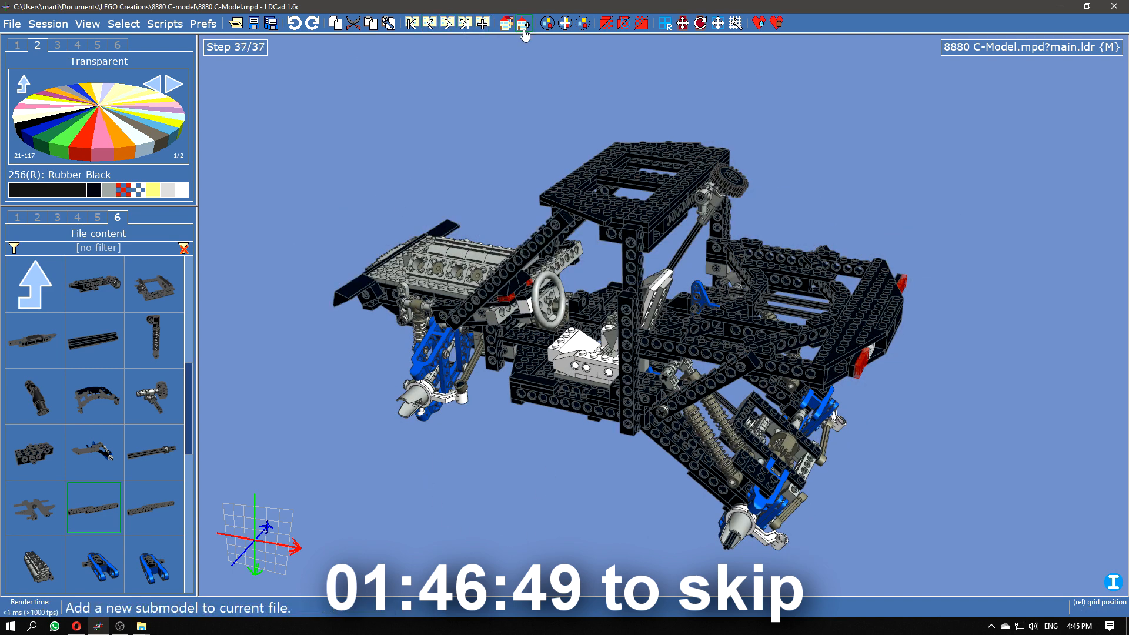
Step: Add a new submodel named Left mudguard to the file
{"action": "left_click", "coordinate": [524, 30]}
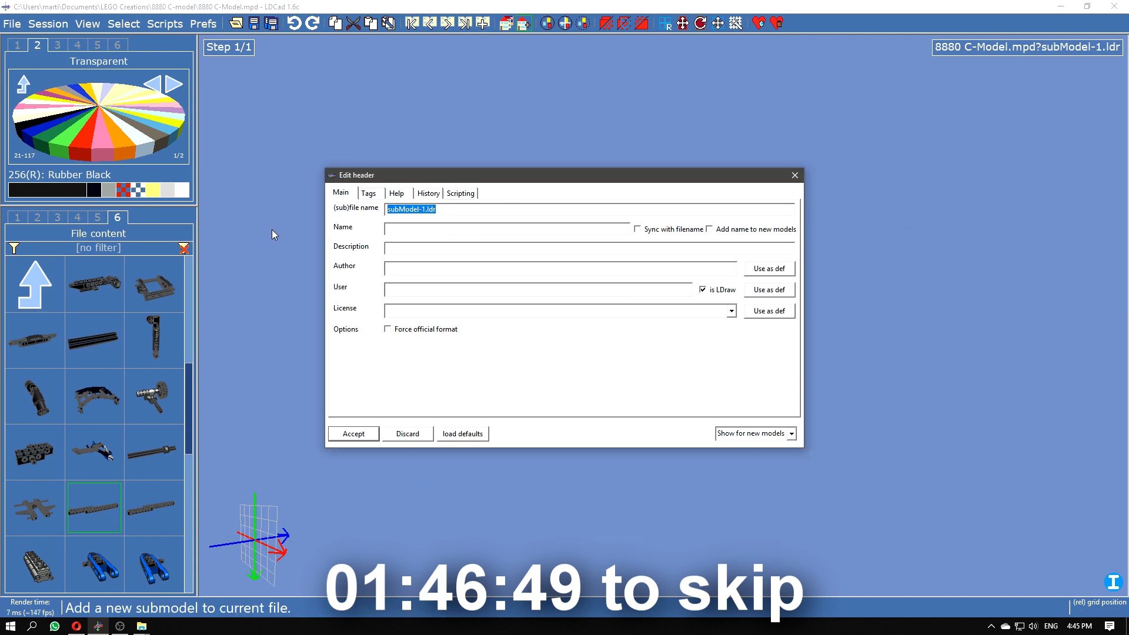
{"action": "type", "text": "Left mudguard"}
{"action": "key", "text": "Return"}
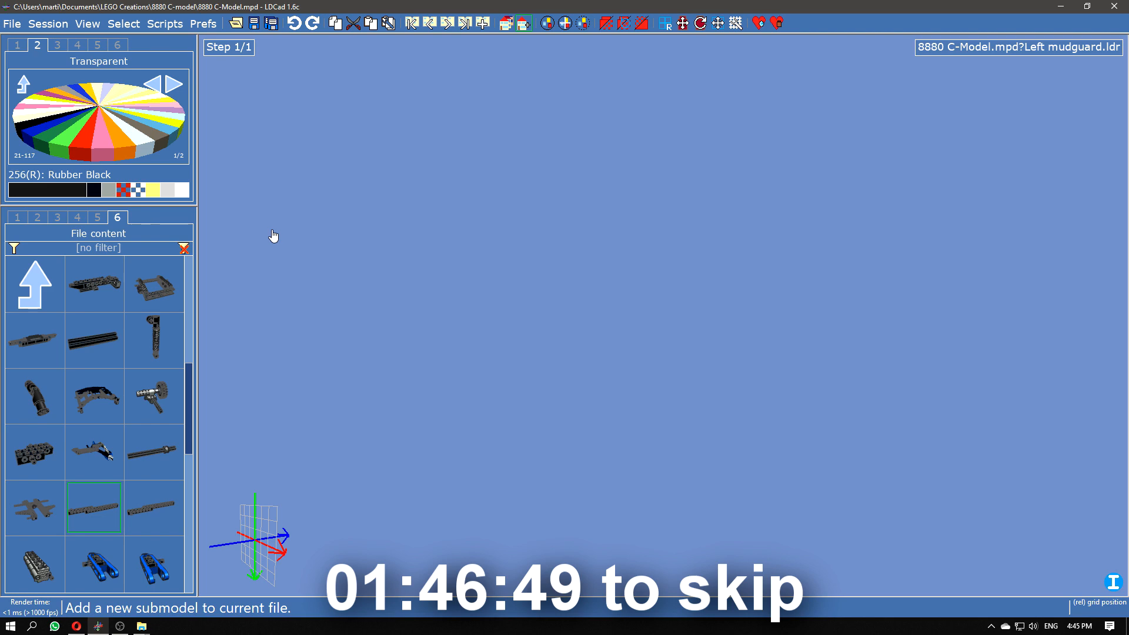
Step: Recolour the Pilar left and Roof submodels in the main model to Black and return to the empty Left mudguard submodel
{"action": "left_click", "coordinate": [34, 219]}
{"action": "left_click", "coordinate": [630, 383]}
{"action": "double_click", "coordinate": [630, 383]}
{"action": "left_click", "coordinate": [590, 274]}
{"action": "key", "text": "BackSpace"}
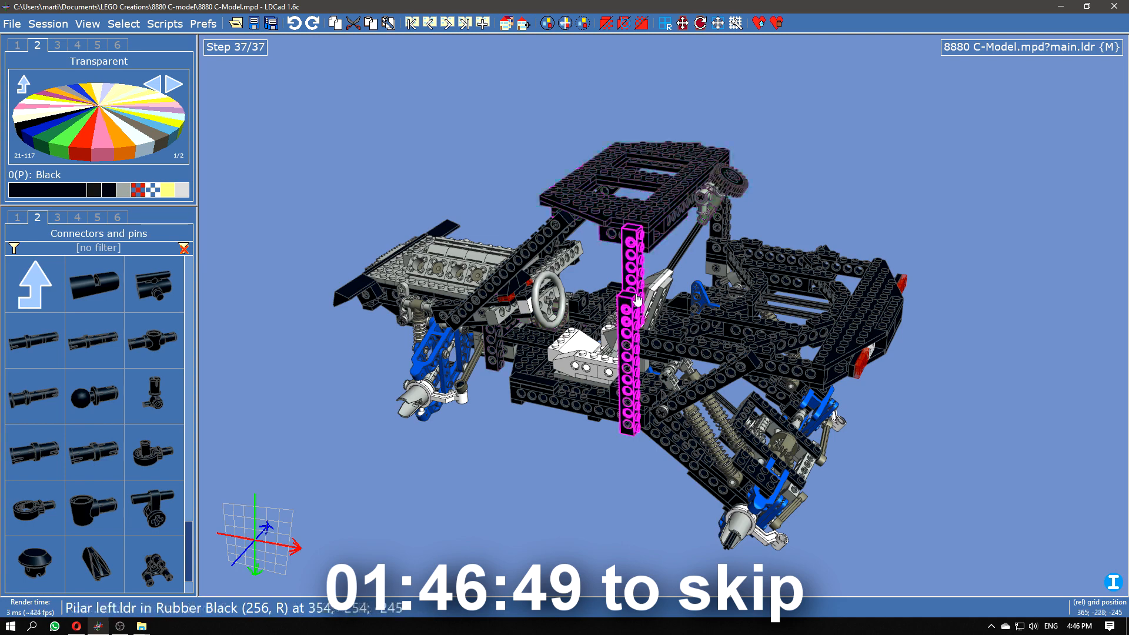
{"action": "left_click", "coordinate": [629, 264]}
{"action": "left_click", "coordinate": [561, 180], "text": "ctrl"}
{"action": "left_click", "coordinate": [94, 190]}
{"action": "left_click", "coordinate": [329, 180]}
{"action": "left_click", "coordinate": [507, 264]}
{"action": "left_click", "coordinate": [423, 59]}
{"action": "left_click", "coordinate": [116, 217]}
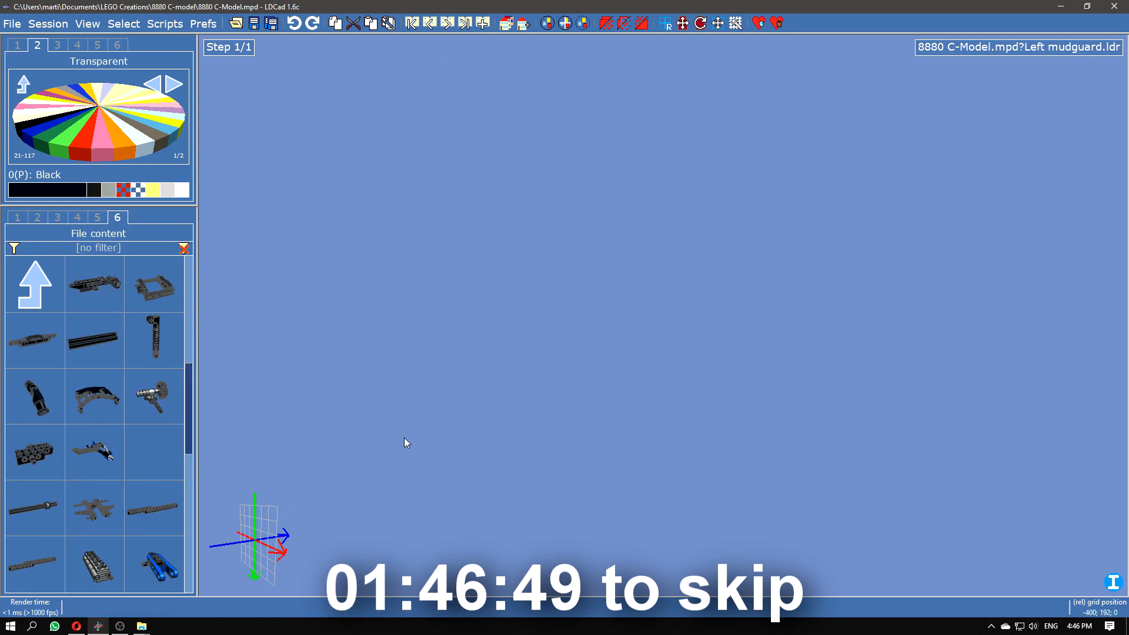
Step: Lay black Technic bricks 1x2, 1x8, 1x10 and 1x8 end to end on their sides as the mudguard's base row
{"action": "left_click", "coordinate": [57, 218]}
{"action": "left_click_drag", "start_coordinate": [94, 284], "coordinate": [441, 203]}
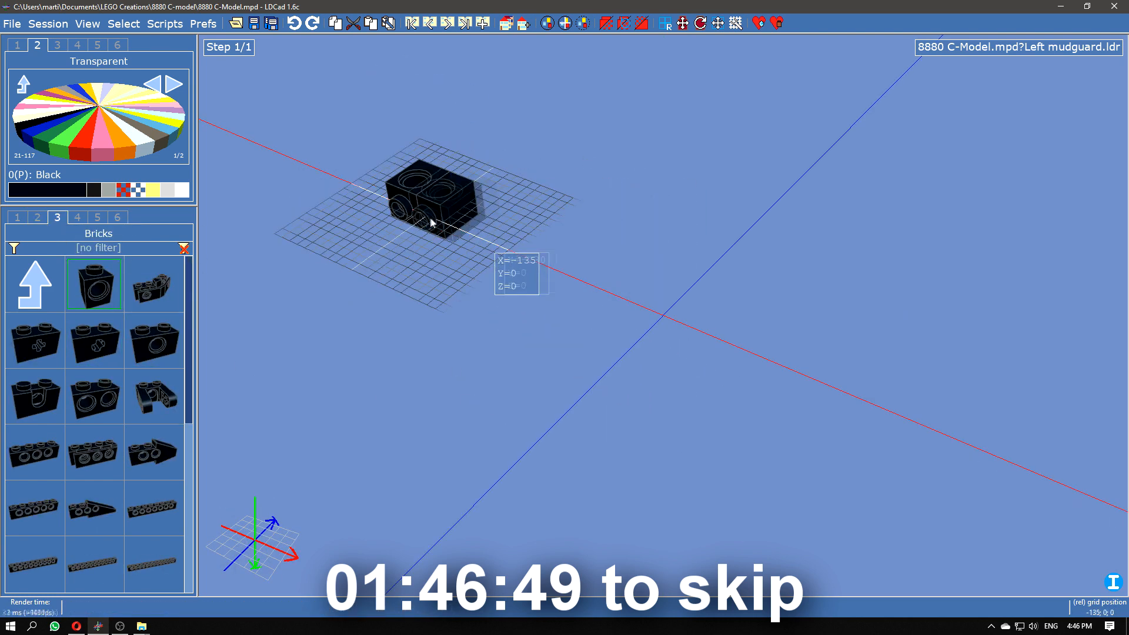
{"action": "left_click_drag", "start_coordinate": [151, 508], "coordinate": [592, 290]}
{"action": "left_click_drag", "start_coordinate": [34, 563], "coordinate": [981, 451]}
{"action": "scroll", "coordinate": [738, 471], "scroll_direction": "down", "scroll_amount": 3}
{"action": "right_click_drag", "start_coordinate": [738, 470], "coordinate": [450, 428]}
{"action": "left_click_drag", "start_coordinate": [153, 509], "coordinate": [818, 489]}
{"action": "scroll", "coordinate": [407, 442], "scroll_direction": "down", "scroll_amount": 2}
{"action": "right_click_drag", "start_coordinate": [407, 435], "coordinate": [516, 462]}
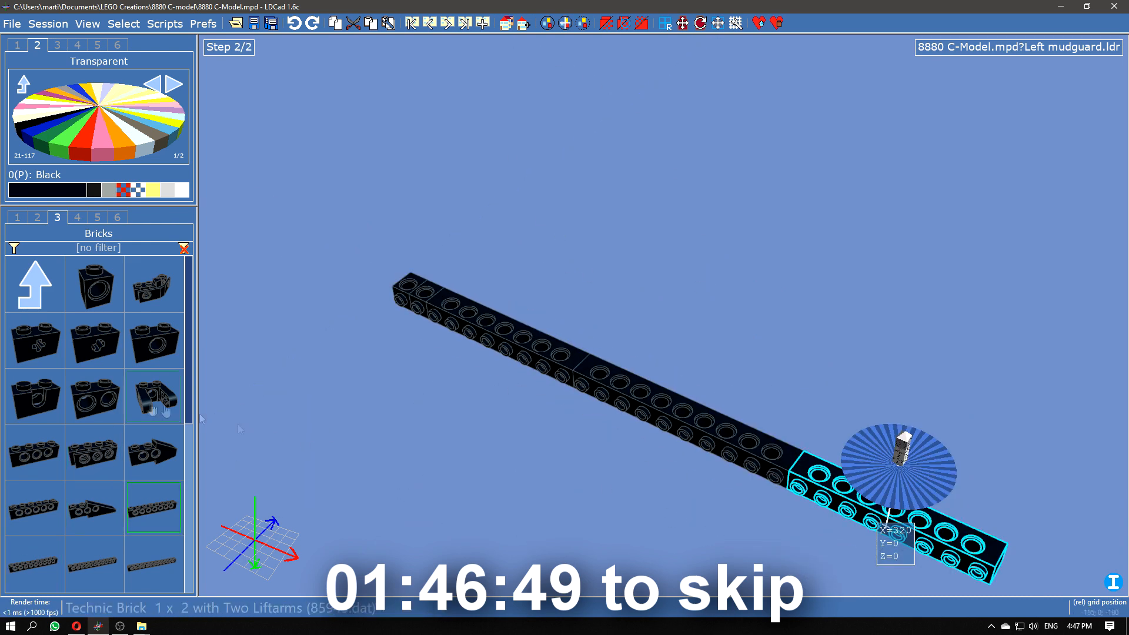
Step: Insert light grey half pins into the two holes of the 1x2 brick in building step 2
{"action": "left_click", "coordinate": [37, 217]}
{"action": "left_click", "coordinate": [108, 190]}
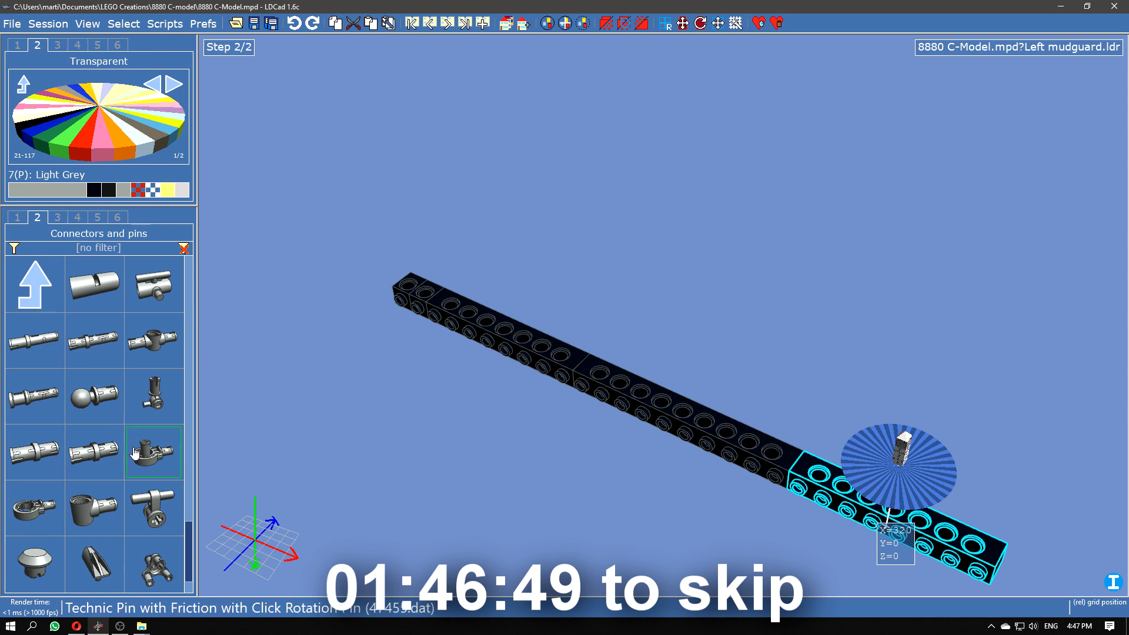
{"action": "scroll", "coordinate": [147, 447], "scroll_direction": "up", "scroll_amount": 3}
{"action": "left_click_drag", "start_coordinate": [153, 452], "coordinate": [433, 324]}
{"action": "left_click_drag", "start_coordinate": [383, 282], "coordinate": [430, 296]}
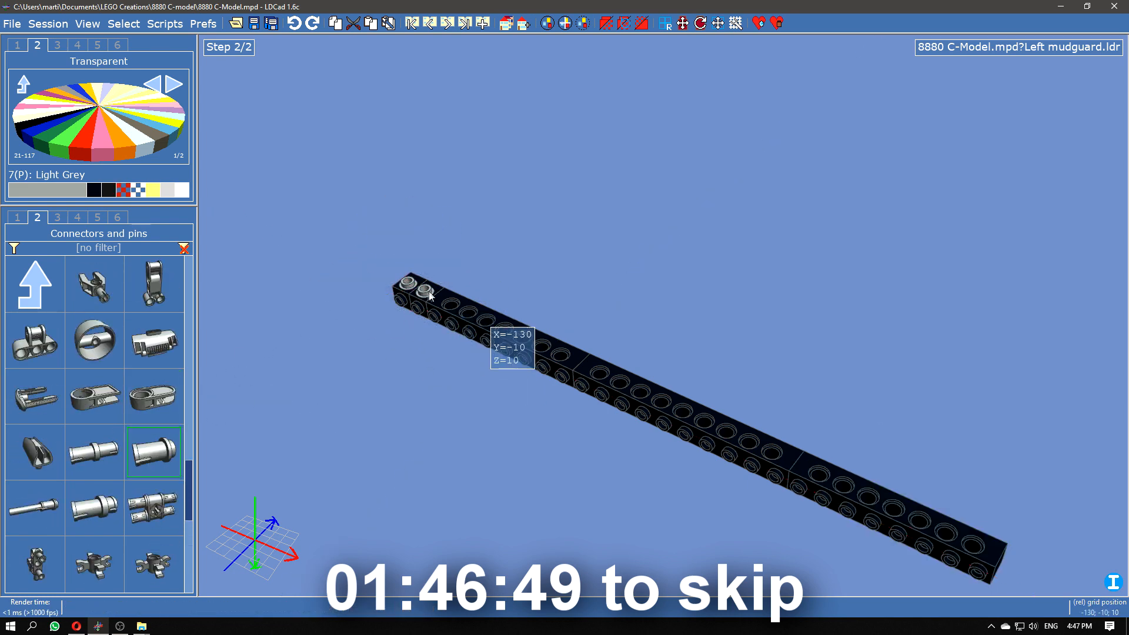
Step: Attach black hinge plates on both sides of the brick row across its three joints
{"action": "left_click", "coordinate": [17, 217]}
{"action": "left_click", "coordinate": [35, 284]}
{"action": "left_click", "coordinate": [95, 452]}
{"action": "left_click", "coordinate": [94, 190]}
{"action": "left_click_drag", "start_coordinate": [329, 447], "coordinate": [376, 400]}
{"action": "scroll", "coordinate": [147, 470], "scroll_direction": "down", "scroll_amount": 2}
{"action": "left_click_drag", "start_coordinate": [94, 508], "coordinate": [415, 398]}
{"action": "left_click_drag", "start_coordinate": [35, 562], "coordinate": [432, 361]}
{"action": "left_click_drag", "start_coordinate": [611, 398], "coordinate": [331, 453]}
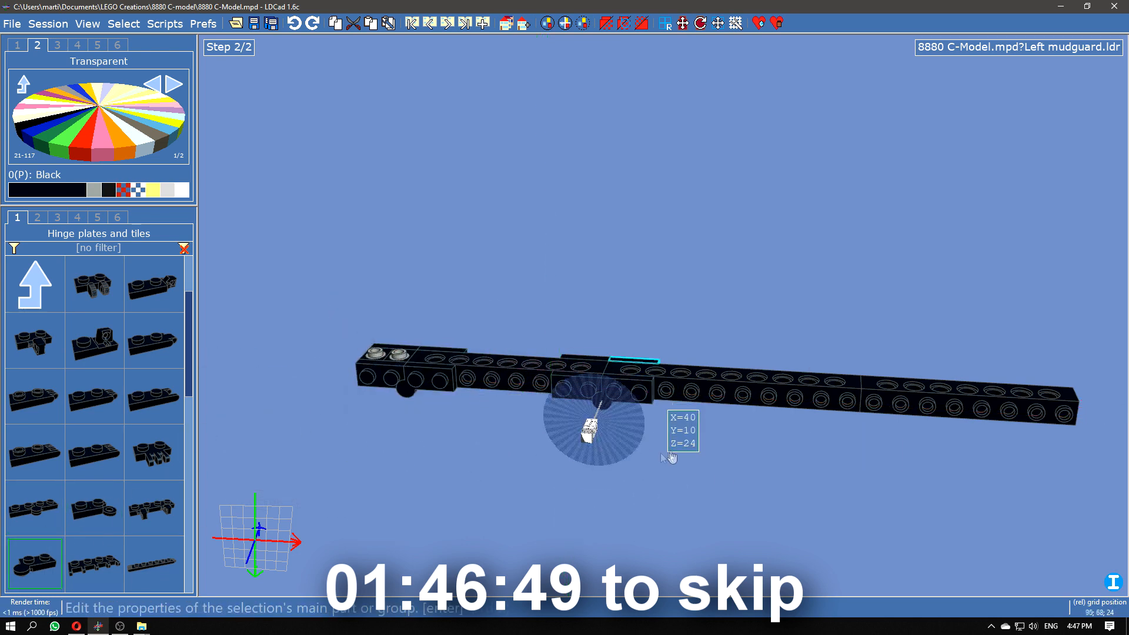
{"action": "left_click_drag", "start_coordinate": [574, 369], "coordinate": [857, 378]}
{"action": "left_click_drag", "start_coordinate": [853, 450], "coordinate": [763, 541]}
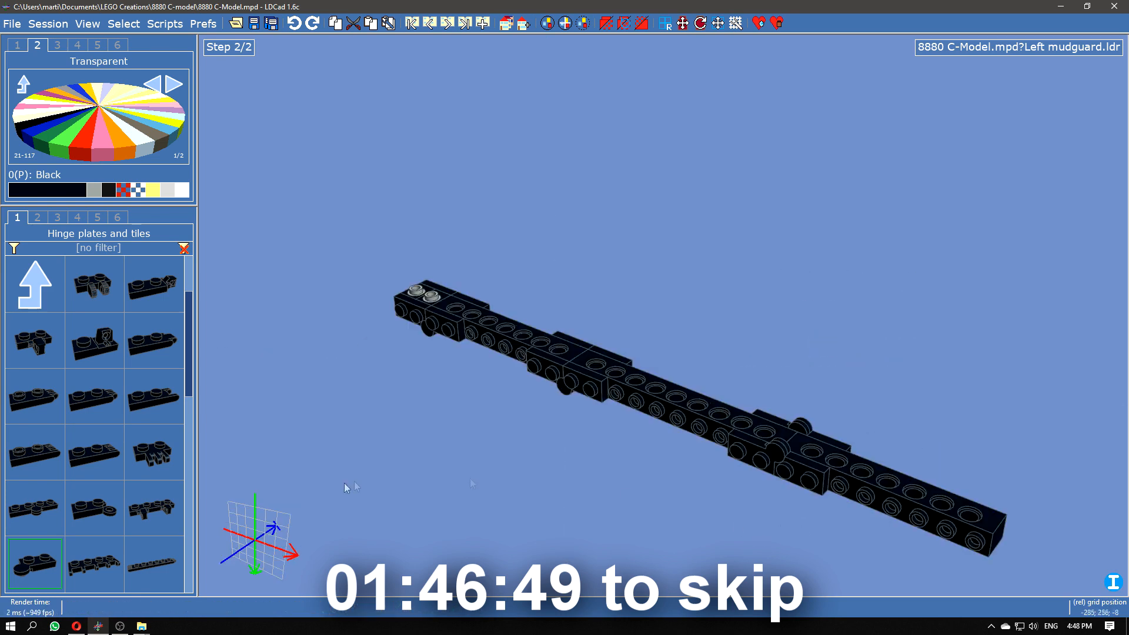
Step: Add a black 1x1 brick beside the pinned end of the mudguard row
{"action": "left_click", "coordinate": [35, 285]}
{"action": "left_click", "coordinate": [101, 285]}
{"action": "left_click", "coordinate": [104, 286]}
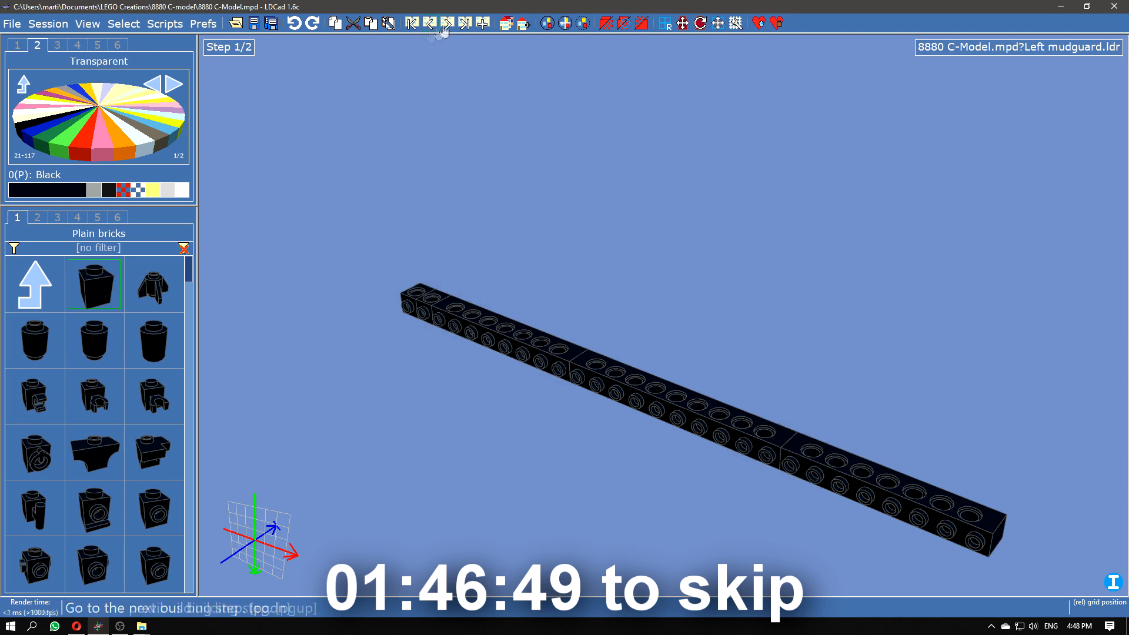
{"action": "left_click_drag", "start_coordinate": [667, 250], "coordinate": [717, 437]}
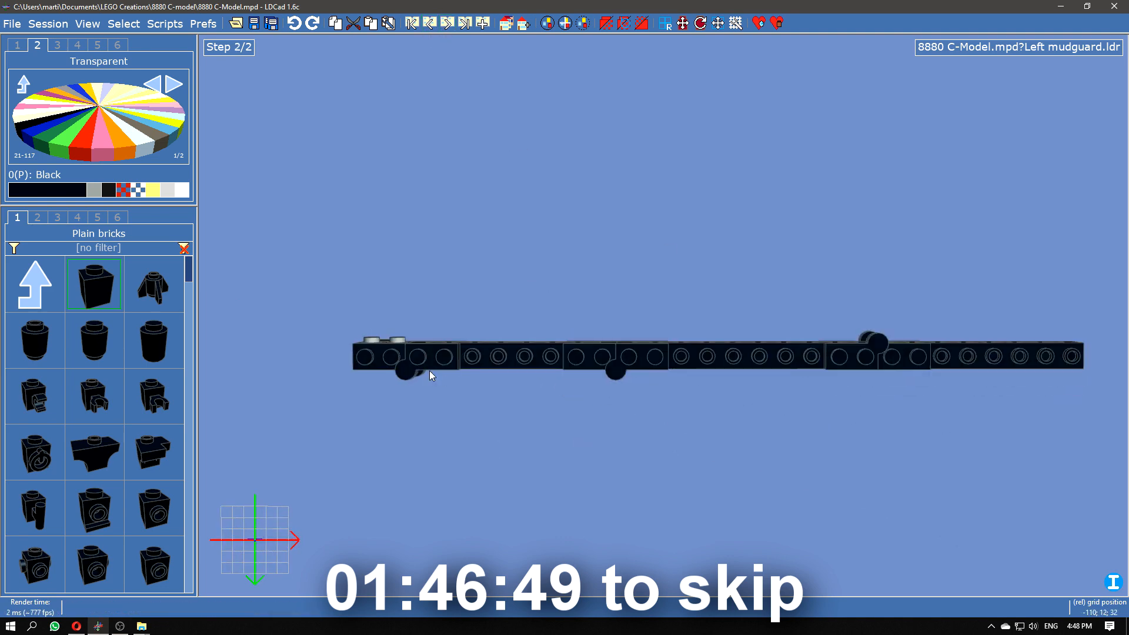
Step: Group the end bricks with their pins and hinge halves, and group the adjoining 1x8 brick with its hinge plates
{"action": "left_click", "coordinate": [393, 363]}
{"action": "left_click_drag", "start_coordinate": [399, 374], "coordinate": [403, 381]}
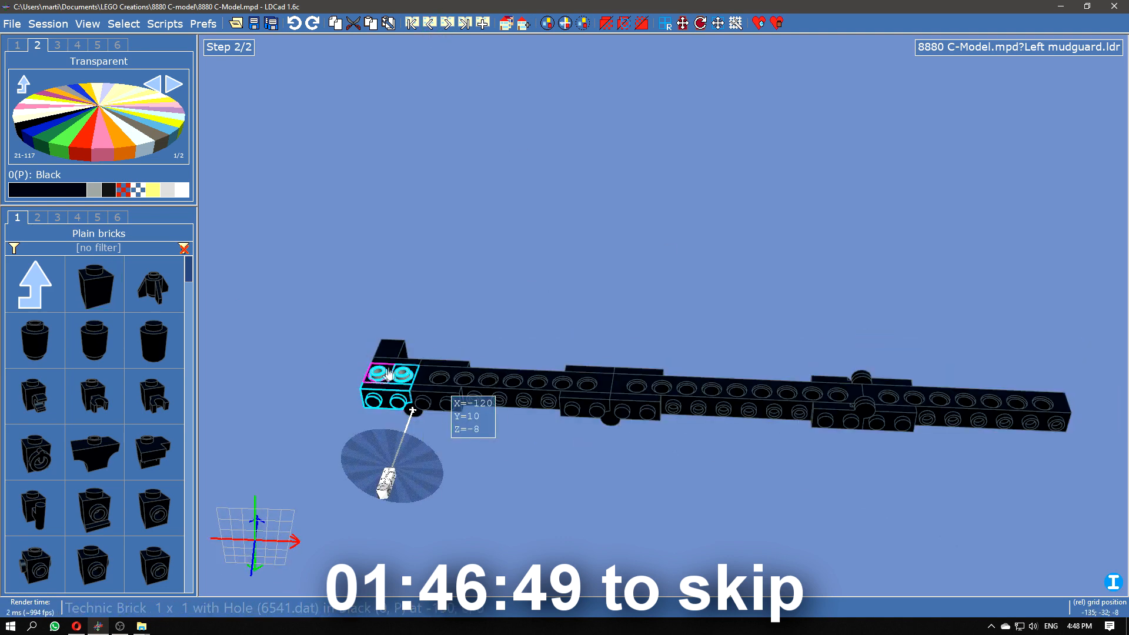
{"action": "right_click", "coordinate": [410, 367]}
{"action": "left_click", "coordinate": [447, 554]}
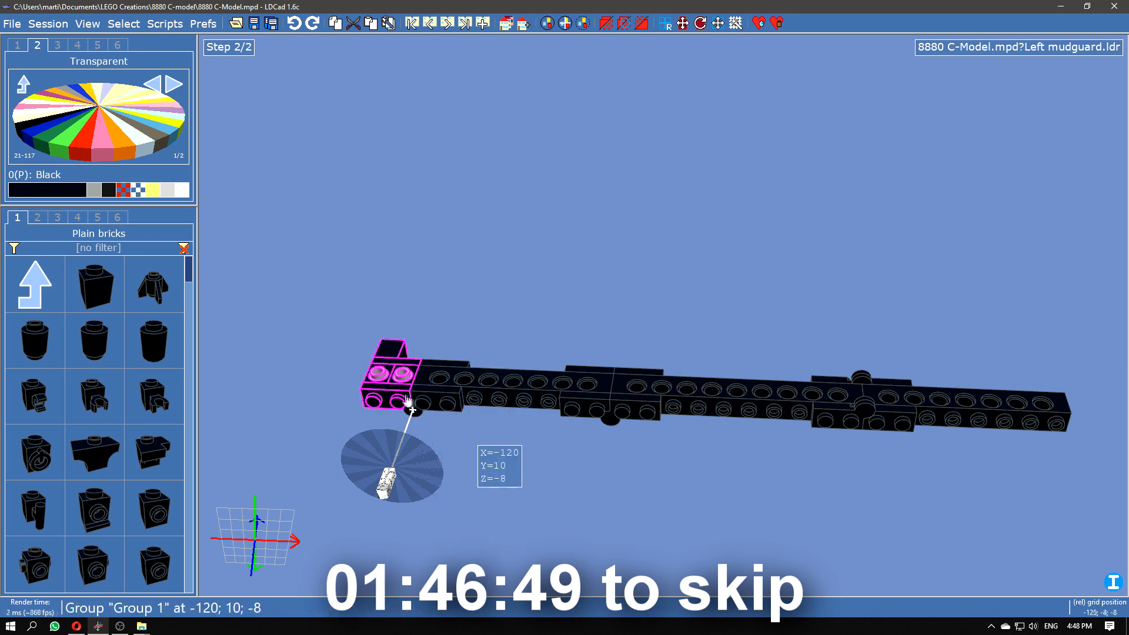
{"action": "left_click", "coordinate": [562, 554]}
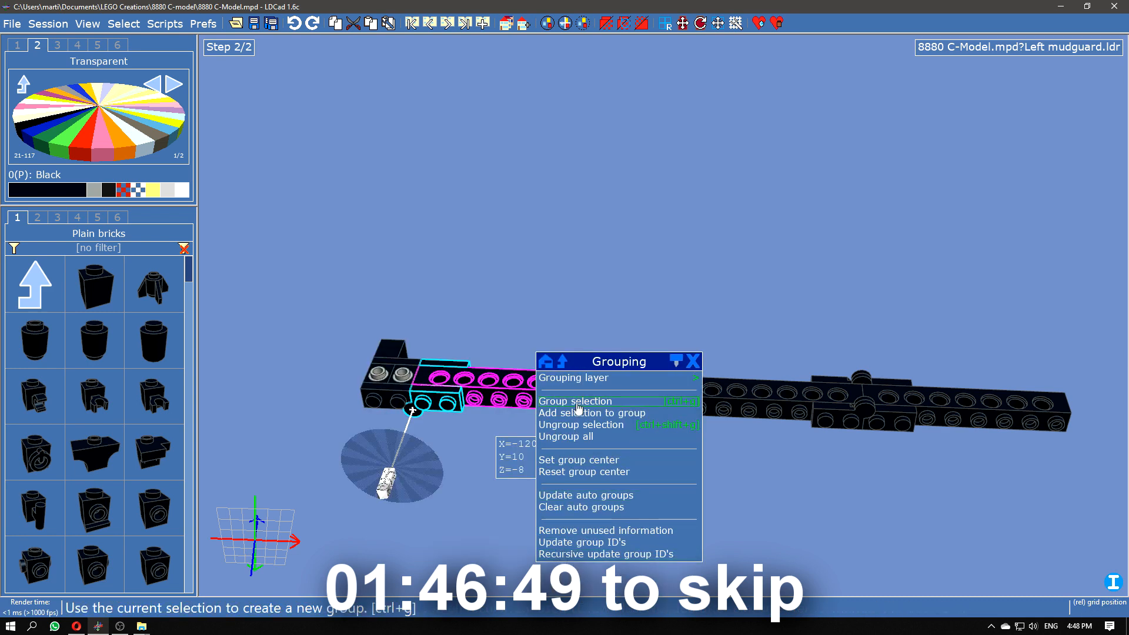
{"action": "left_click", "coordinate": [575, 401]}
Step: Group the middle 1x10 brick with the hinge plates attached to it
{"action": "left_click", "coordinate": [636, 411]}
{"action": "left_click", "coordinate": [736, 395], "text": "ctrl"}
{"action": "left_click", "coordinate": [837, 419], "text": "ctrl"}
{"action": "right_click", "coordinate": [804, 395]}
{"action": "left_click", "coordinate": [834, 553]}
{"action": "left_click", "coordinate": [850, 402]}
Step: Group the last 1x8 brick with its hinge plates
{"action": "middle_click_drag", "start_coordinate": [811, 454], "coordinate": [520, 453]}
{"action": "left_click", "coordinate": [600, 419]}
{"action": "left_click", "coordinate": [659, 400], "text": "ctrl"}
{"action": "left_click", "coordinate": [615, 380], "text": "ctrl"}
{"action": "right_click", "coordinate": [621, 395]}
{"action": "left_click", "coordinate": [668, 553]}
{"action": "left_click", "coordinate": [663, 402]}
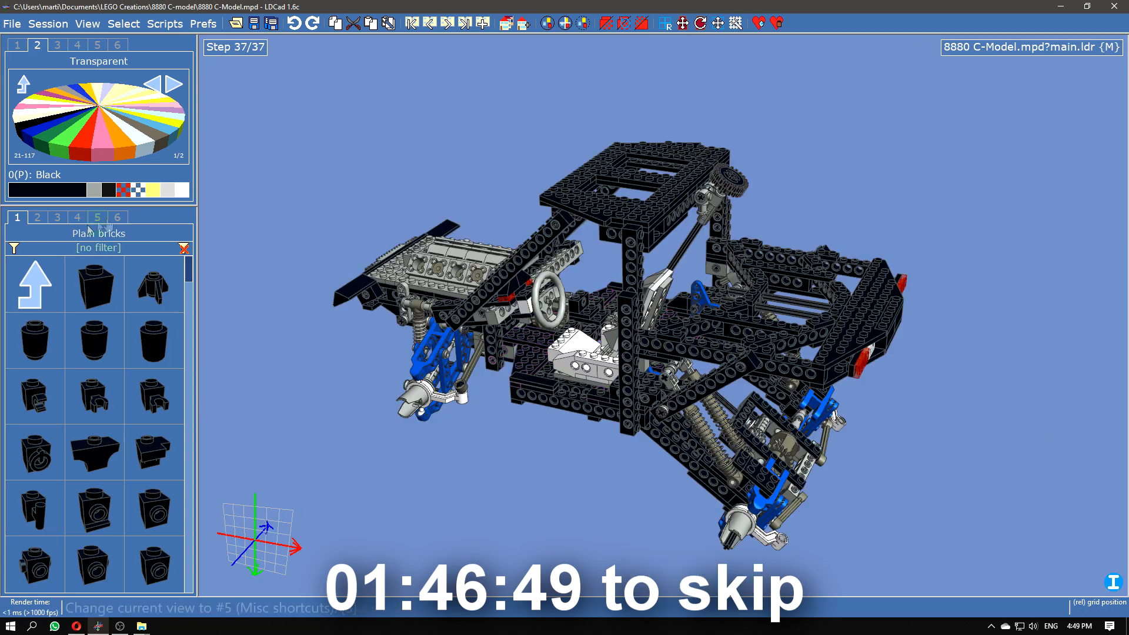
Step: Insert the Left mudguard submodel into step 37 of the main model and position it beside the engine behind the front bumper
{"action": "left_click", "coordinate": [117, 217]}
{"action": "scroll", "coordinate": [141, 453], "scroll_direction": "up", "scroll_amount": 1}
{"action": "left_click_drag", "start_coordinate": [154, 397], "coordinate": [389, 256]}
{"action": "scroll", "coordinate": [389, 256], "scroll_direction": "up", "scroll_amount": 3}
{"action": "left_click_drag", "start_coordinate": [377, 423], "coordinate": [481, 393]}
{"action": "scroll", "coordinate": [435, 480], "scroll_direction": "down", "scroll_amount": 2}
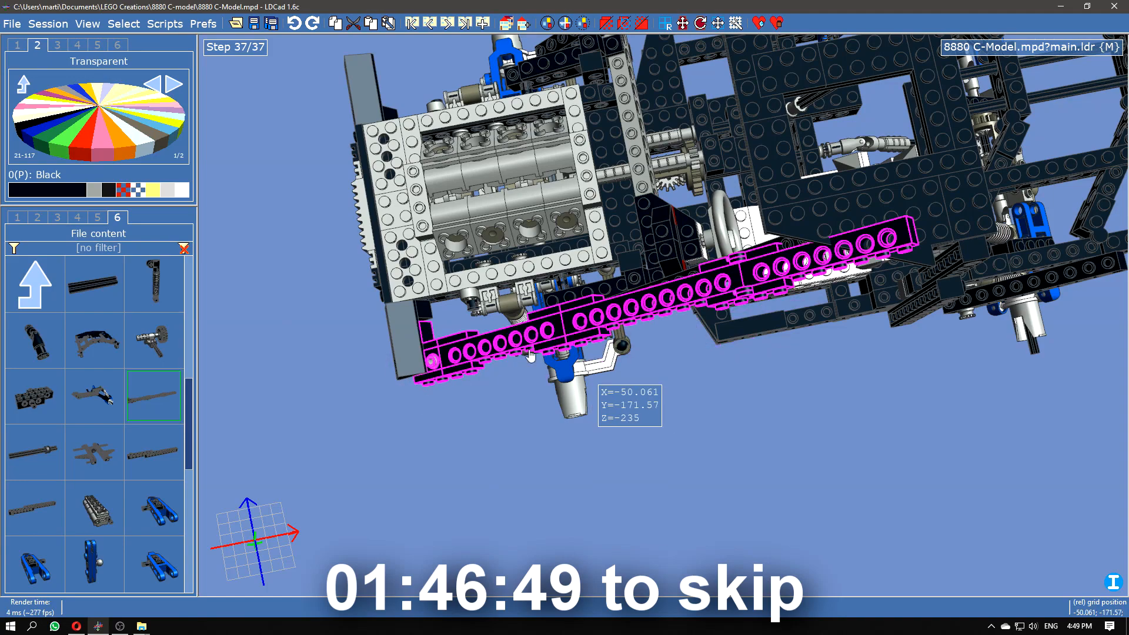
Step: Enable nested editing and rotate the three mudguard sections behind the front hinge upward
{"action": "left_click_drag", "start_coordinate": [495, 492], "coordinate": [567, 348]}
{"action": "left_click", "coordinate": [1023, 71]}
{"action": "left_click", "coordinate": [512, 420]}
{"action": "left_click", "coordinate": [630, 352], "text": "ctrl"}
{"action": "left_click", "coordinate": [746, 298], "text": "ctrl"}
{"action": "right_click_drag", "start_coordinate": [567, 348], "coordinate": [507, 262]}
Step: Bend the mudguard's middle section down towards the chassis and level its rear section
{"action": "left_click", "coordinate": [635, 318]}
{"action": "left_click", "coordinate": [758, 284], "text": "ctrl"}
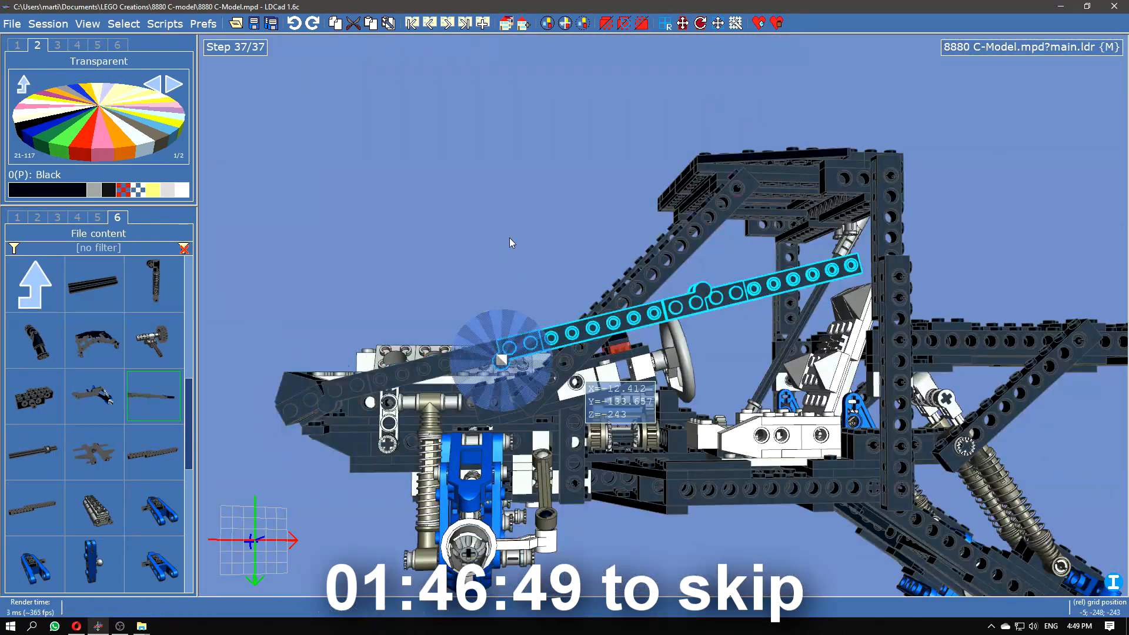
{"action": "left_click_drag", "start_coordinate": [512, 244], "coordinate": [709, 407]}
{"action": "left_click_drag", "start_coordinate": [707, 459], "coordinate": [806, 544]}
{"action": "left_click", "coordinate": [806, 544]}
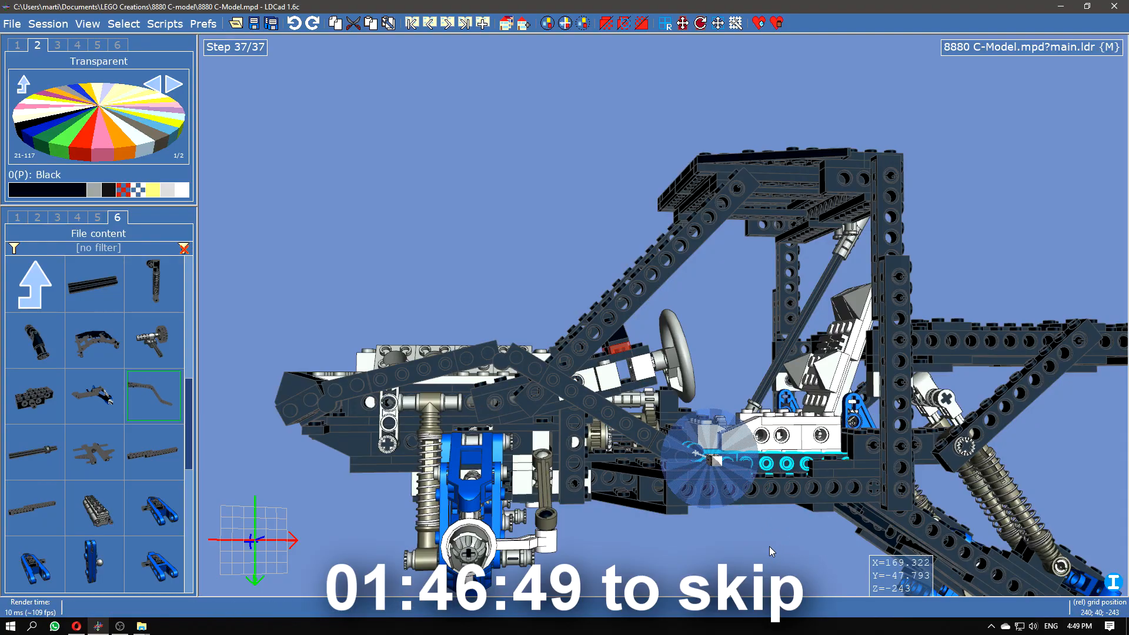
{"action": "left_click", "coordinate": [729, 461]}
Step: Angle the left mudguard slightly outward to fit along the side of the frame
{"action": "left_click", "coordinate": [447, 365]}
{"action": "left_click_drag", "start_coordinate": [647, 512], "coordinate": [850, 526]}
{"action": "scroll", "coordinate": [776, 445], "scroll_direction": "up", "scroll_amount": 3}
{"action": "right_click_drag", "start_coordinate": [764, 576], "coordinate": [834, 328]}
{"action": "left_click", "coordinate": [641, 475]}
{"action": "right_click_drag", "start_coordinate": [644, 476], "coordinate": [841, 491]}
{"action": "left_click_drag", "start_coordinate": [743, 179], "coordinate": [538, 388]}
{"action": "right_click_drag", "start_coordinate": [545, 398], "coordinate": [683, 364]}
Step: Fine-tune the hinge angles of the left mudguard's front, middle and rear sections above the front suspension
{"action": "mouse_move", "coordinate": [1016, 74]}
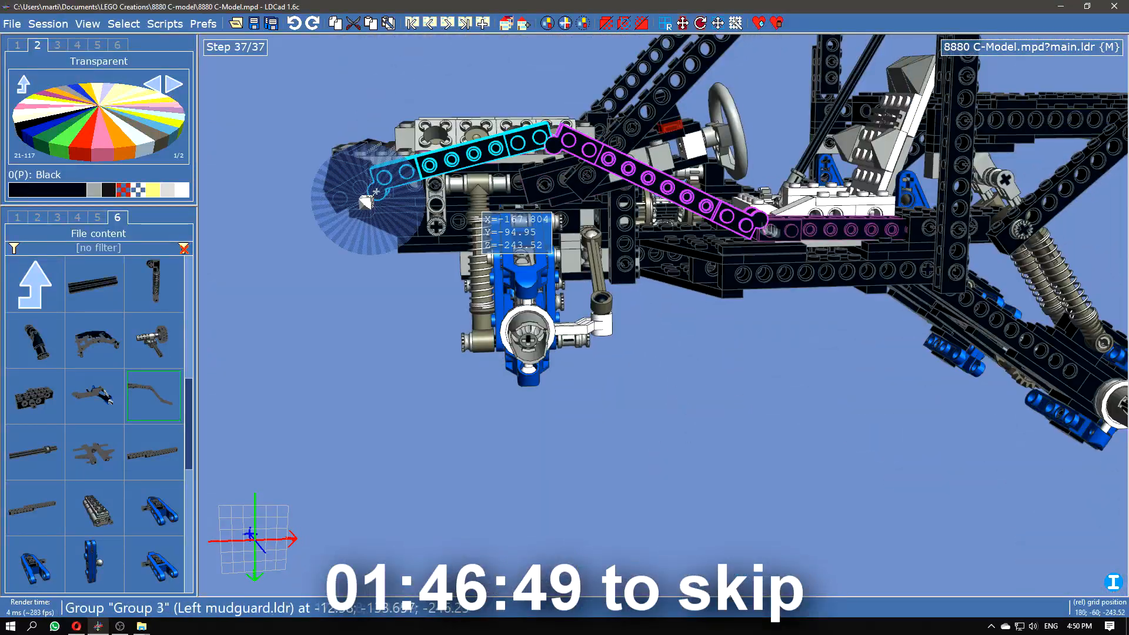
{"action": "left_click", "coordinate": [787, 197]}
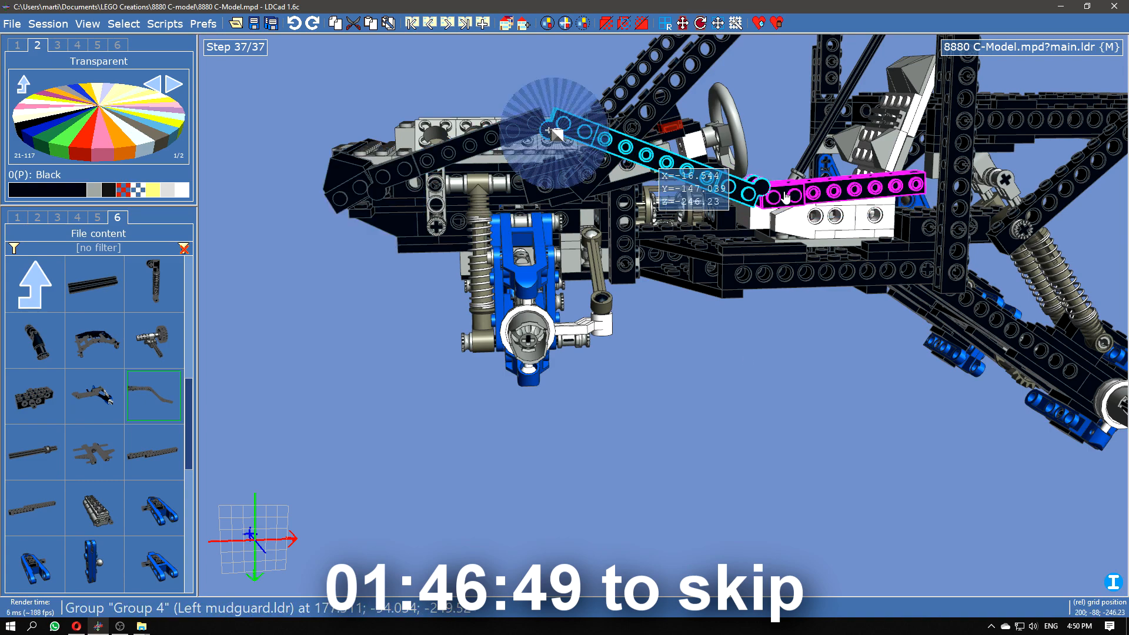
{"action": "left_click", "coordinate": [701, 215]}
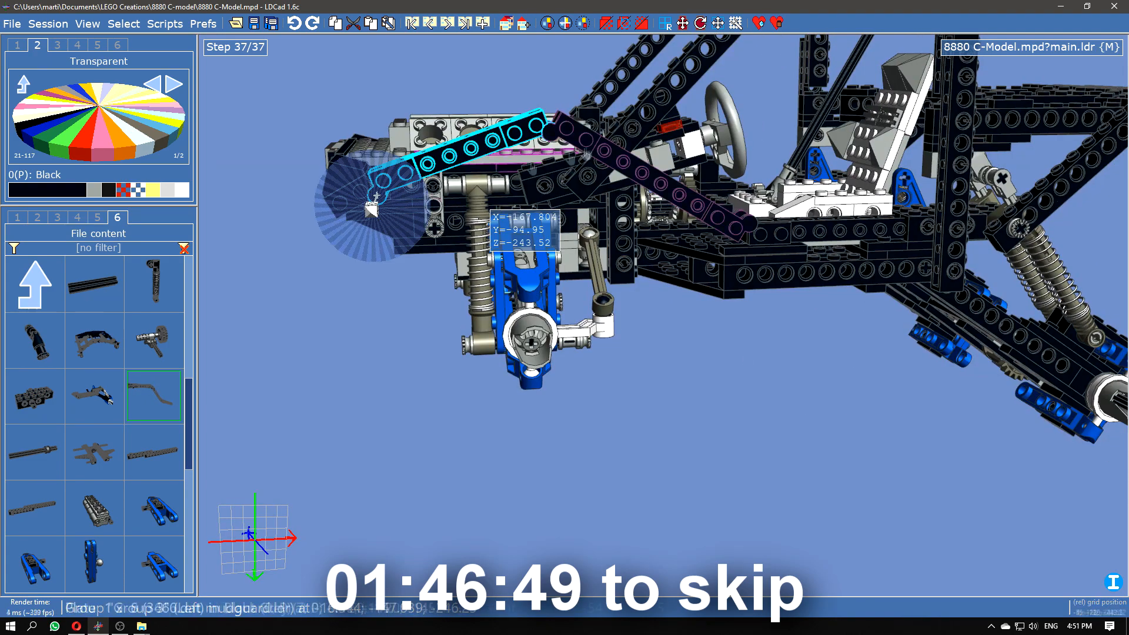
{"action": "left_click", "coordinate": [372, 203]}
{"action": "left_click", "coordinate": [785, 196]}
{"action": "left_click", "coordinate": [371, 206]}
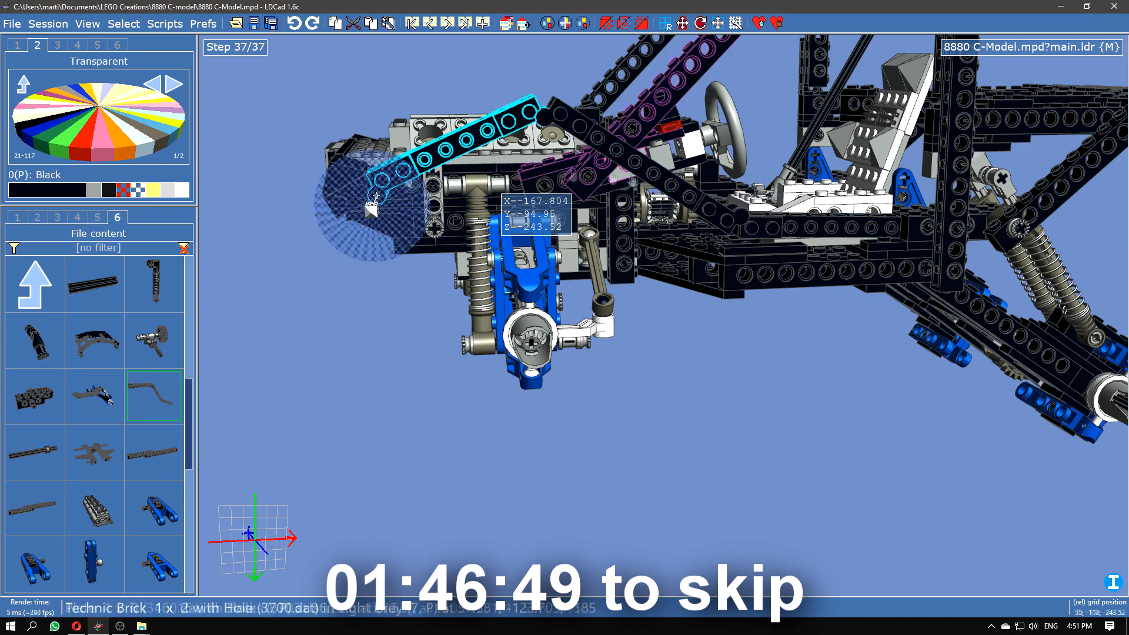
{"action": "left_click", "coordinate": [782, 233]}
Step: Select the whole left mudguard, shift its rotation centre to the front end and open manual rotation for the current editing plane
{"action": "right_click_drag", "start_coordinate": [782, 247], "coordinate": [933, 383]}
{"action": "left_click", "coordinate": [641, 323]}
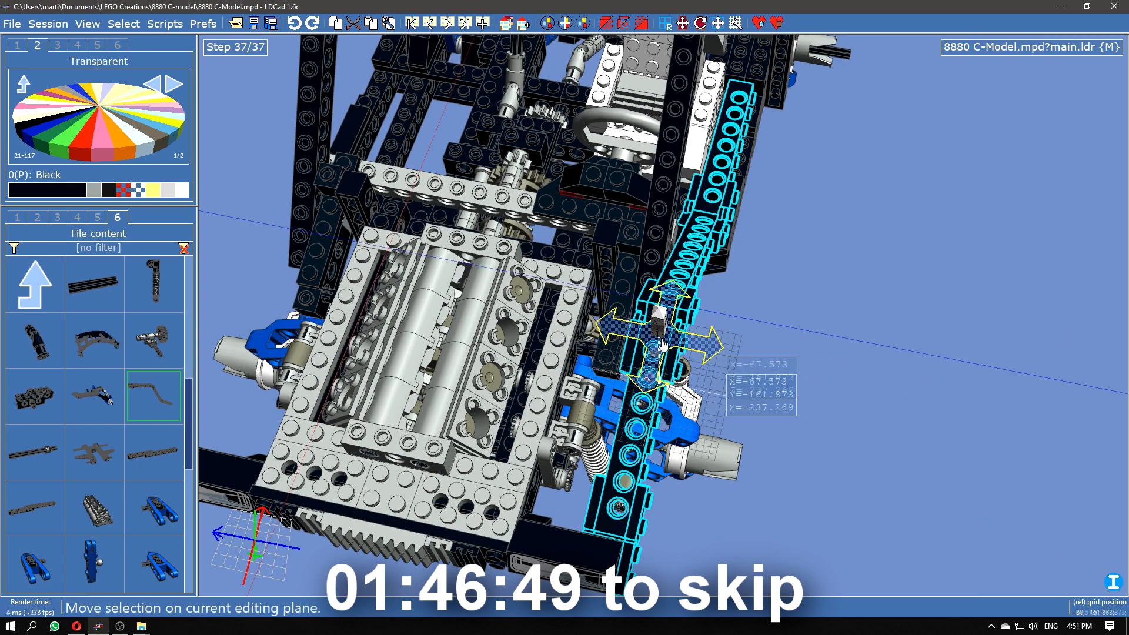
{"action": "right_click_drag", "start_coordinate": [642, 323], "coordinate": [724, 376]}
{"action": "left_click_drag", "start_coordinate": [500, 168], "coordinate": [317, 206]}
{"action": "left_click_drag", "start_coordinate": [347, 247], "coordinate": [382, 353]}
{"action": "right_click_drag", "start_coordinate": [383, 353], "coordinate": [681, 448]}
{"action": "key", "text": "Return"}
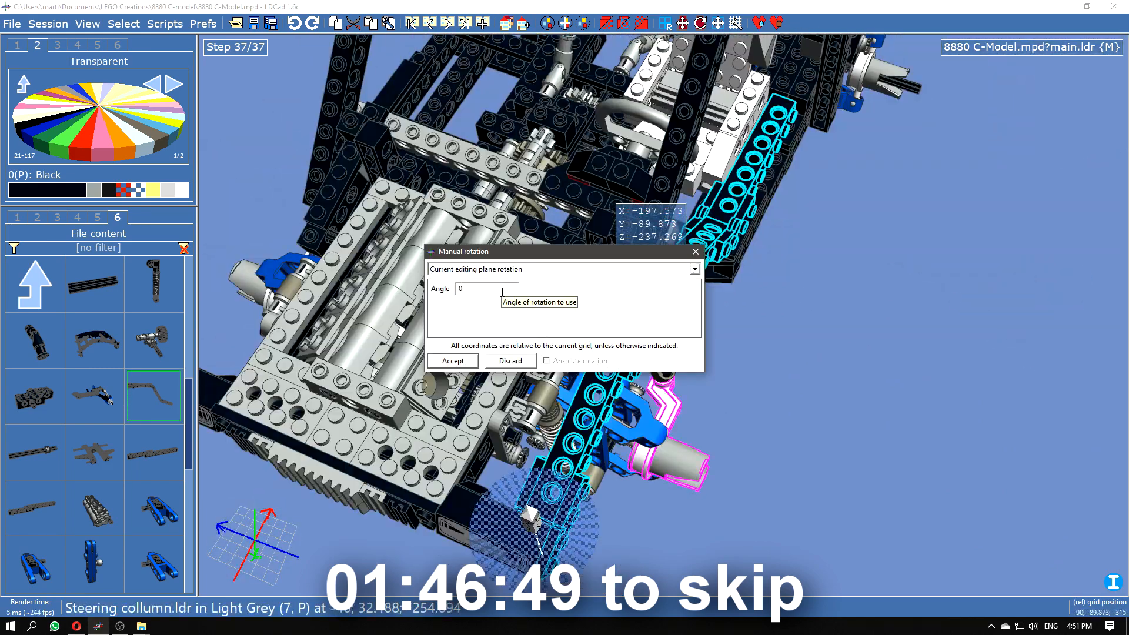
{"action": "key", "text": "Escape"}
{"action": "right_click_drag", "start_coordinate": [641, 294], "coordinate": [530, 182]}
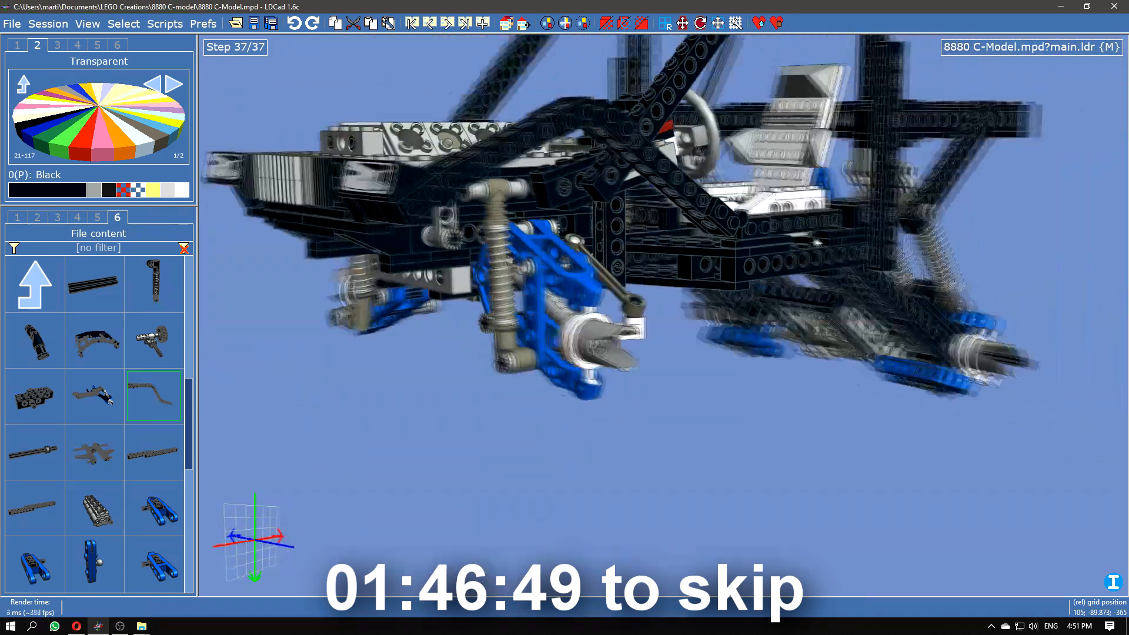
{"action": "right_click_drag", "start_coordinate": [818, 242], "coordinate": [866, 250]}
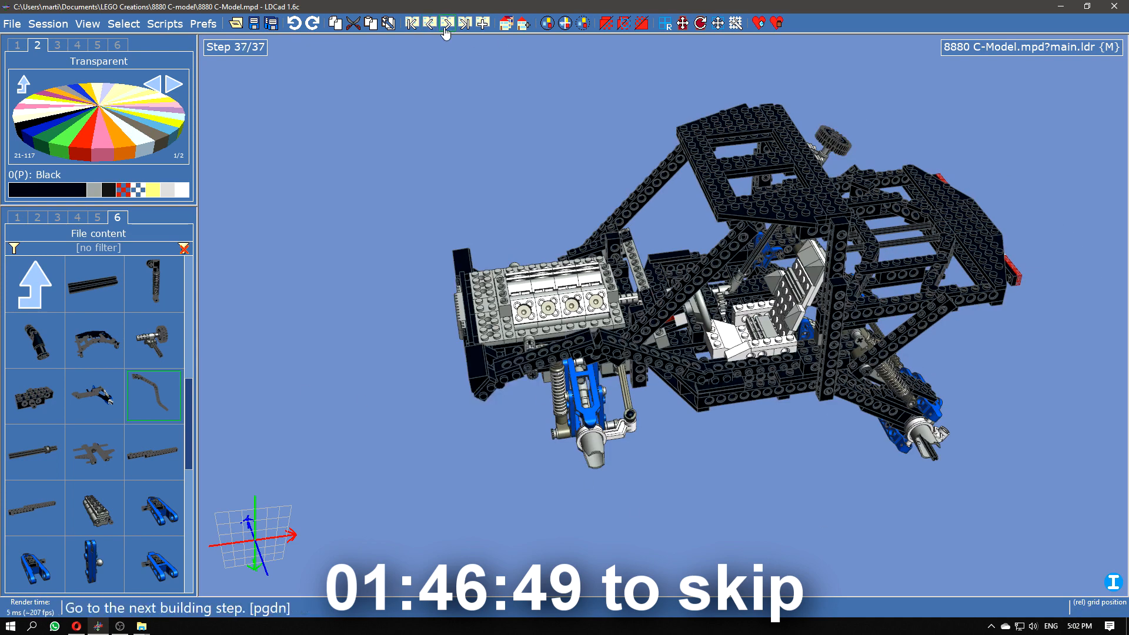
Step: Add a new submodel named Right mudguard to the file
{"action": "left_click", "coordinate": [524, 24]}
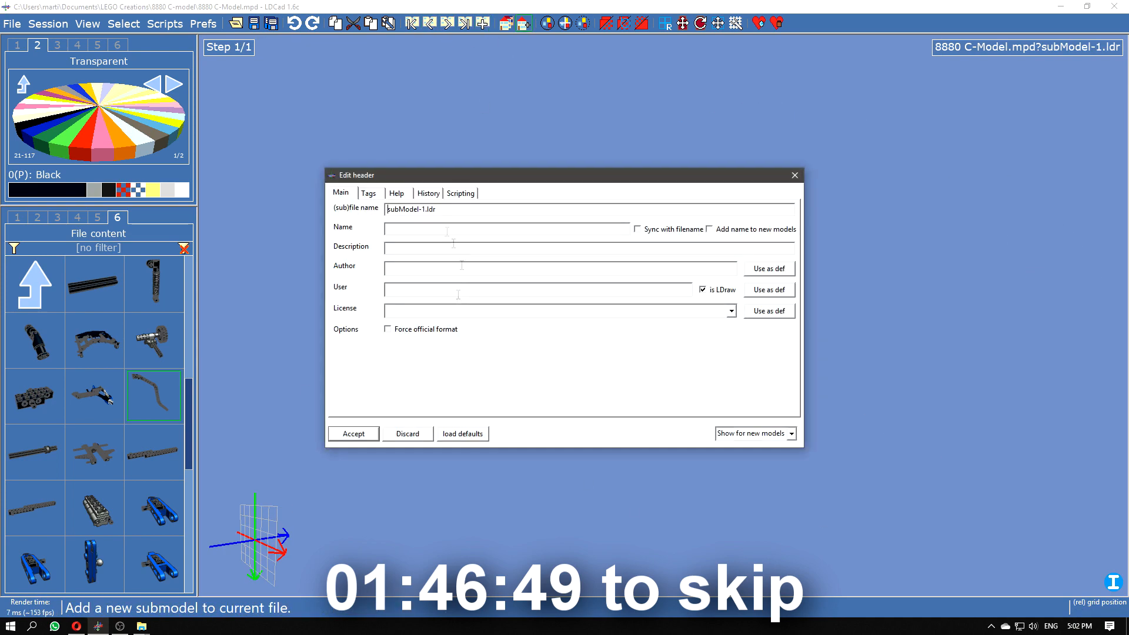
{"action": "type", "text": "mudguard"}
{"action": "key", "text": "Return"}
Step: Lay two black 1x1 Technic bricks, a 1x8, a 1x10 and a 1x8 end to end on their sides
{"action": "left_click", "coordinate": [57, 218]}
{"action": "left_click_drag", "start_coordinate": [94, 284], "coordinate": [542, 224]}
{"action": "left_click_drag", "start_coordinate": [152, 507], "coordinate": [660, 325]}
{"action": "left_click_drag", "start_coordinate": [94, 564], "coordinate": [996, 580]}
{"action": "scroll", "coordinate": [764, 412], "scroll_direction": "down", "scroll_amount": 3}
{"action": "right_click_drag", "start_coordinate": [765, 412], "coordinate": [529, 294]}
{"action": "left_click_drag", "start_coordinate": [152, 508], "coordinate": [659, 459]}
{"action": "left_click_drag", "start_coordinate": [588, 518], "coordinate": [515, 510]}
{"action": "scroll", "coordinate": [515, 505], "scroll_direction": "down", "scroll_amount": 3}
{"action": "right_click_drag", "start_coordinate": [516, 505], "coordinate": [383, 462]}
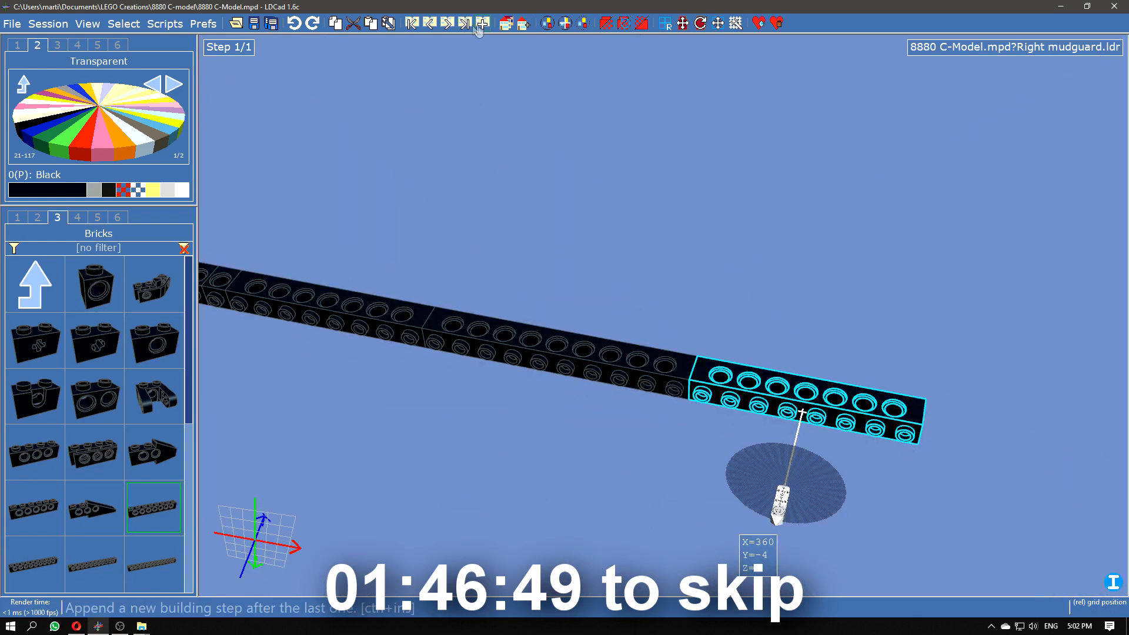
Step: Append building step 2 and turn the whole brick row so its studs face the opposite side
{"action": "left_click", "coordinate": [479, 25]}
{"action": "right_click_drag", "start_coordinate": [309, 369], "coordinate": [430, 396]}
{"action": "left_click_drag", "start_coordinate": [479, 398], "coordinate": [458, 405]}
{"action": "key", "text": "ctrl+a"}
{"action": "left_click_drag", "start_coordinate": [406, 284], "coordinate": [519, 290]}
{"action": "left_click_drag", "start_coordinate": [412, 447], "coordinate": [457, 464]}
{"action": "left_click", "coordinate": [450, 463]}
Step: Insert light grey half pins into the holes of the two 1x1 Technic bricks
{"action": "left_click", "coordinate": [37, 217]}
{"action": "scroll", "coordinate": [94, 397], "scroll_direction": "down", "scroll_amount": 1}
{"action": "left_click_drag", "start_coordinate": [154, 395], "coordinate": [305, 282]}
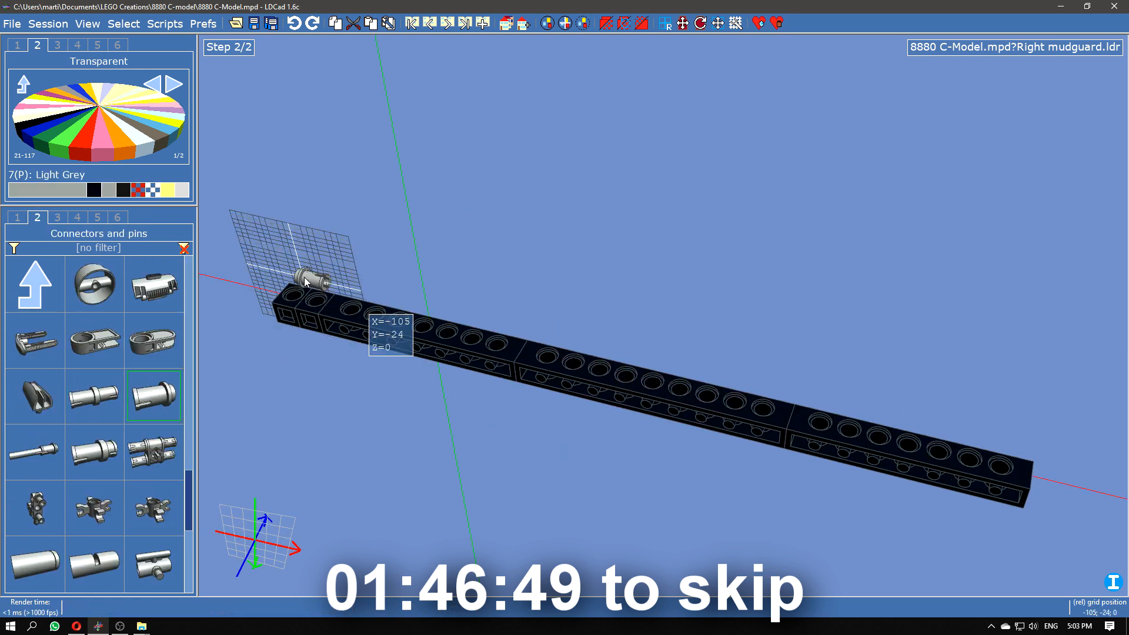
Step: Add a black 1x1 brick beside the pinned end and fit black hinge plates across the row's joints
{"action": "left_click", "coordinate": [17, 218]}
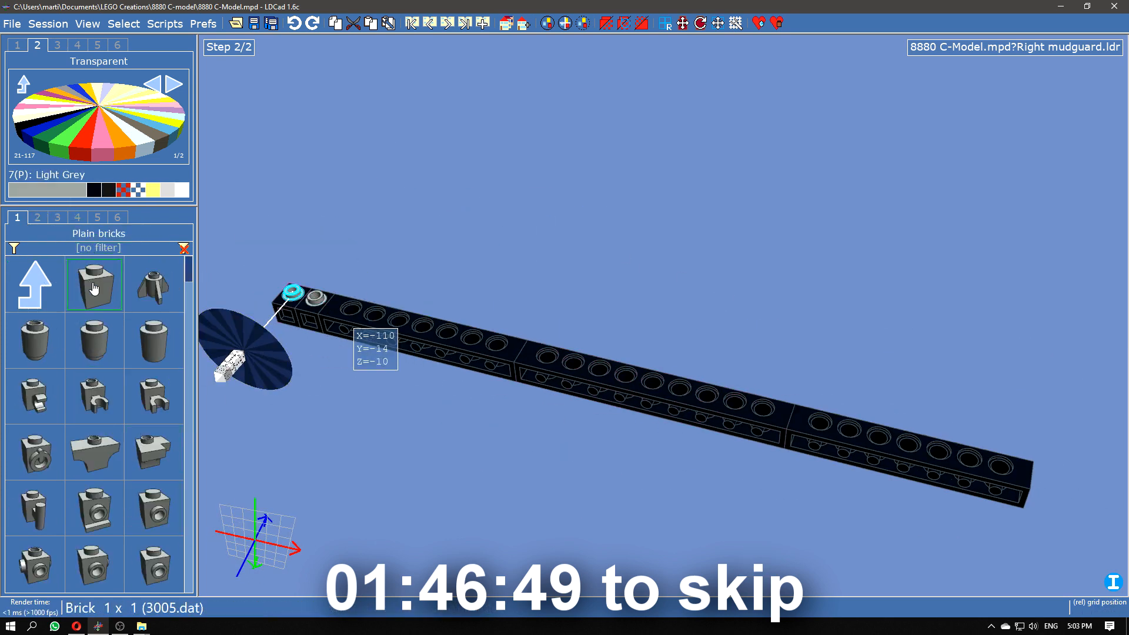
{"action": "left_click", "coordinate": [93, 189]}
{"action": "left_click_drag", "start_coordinate": [94, 288], "coordinate": [257, 350]}
{"action": "left_click", "coordinate": [37, 283]}
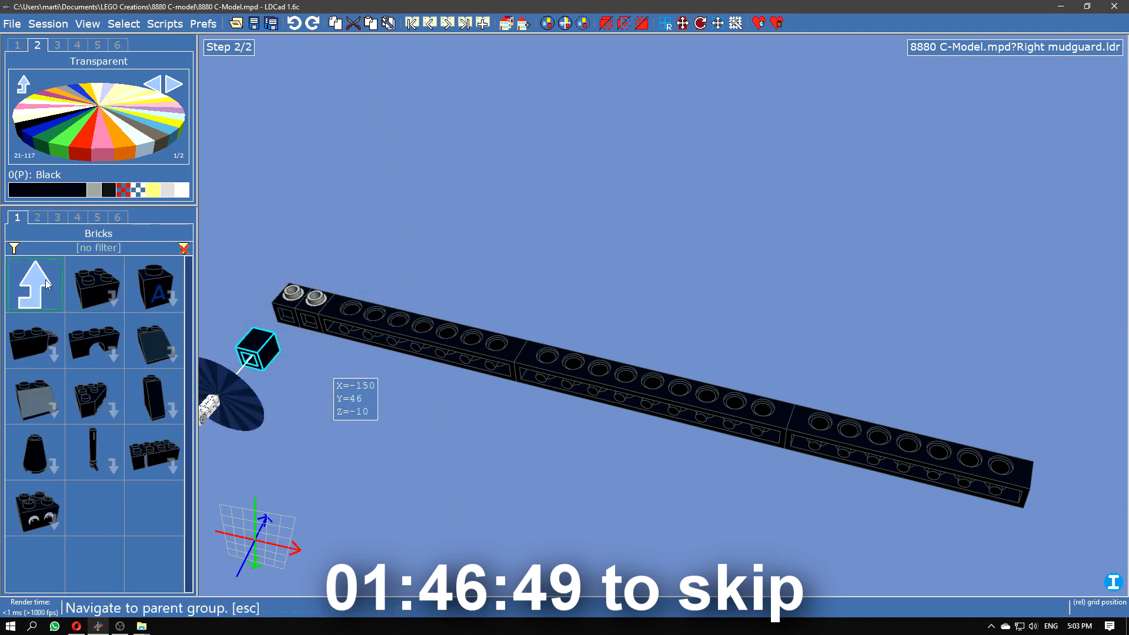
{"action": "left_click", "coordinate": [94, 397]}
{"action": "left_click_drag", "start_coordinate": [94, 563], "coordinate": [739, 389]}
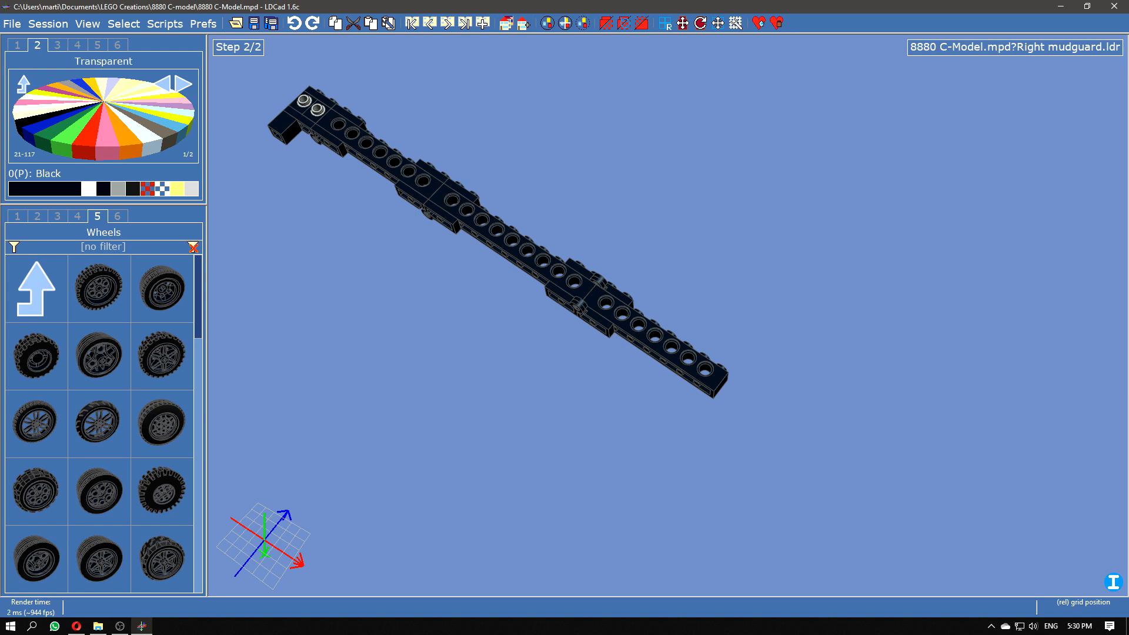
Step: Return to the main model and take the unbent Right mudguard back out of it
{"action": "right_click_drag", "start_coordinate": [472, 390], "coordinate": [632, 433]}
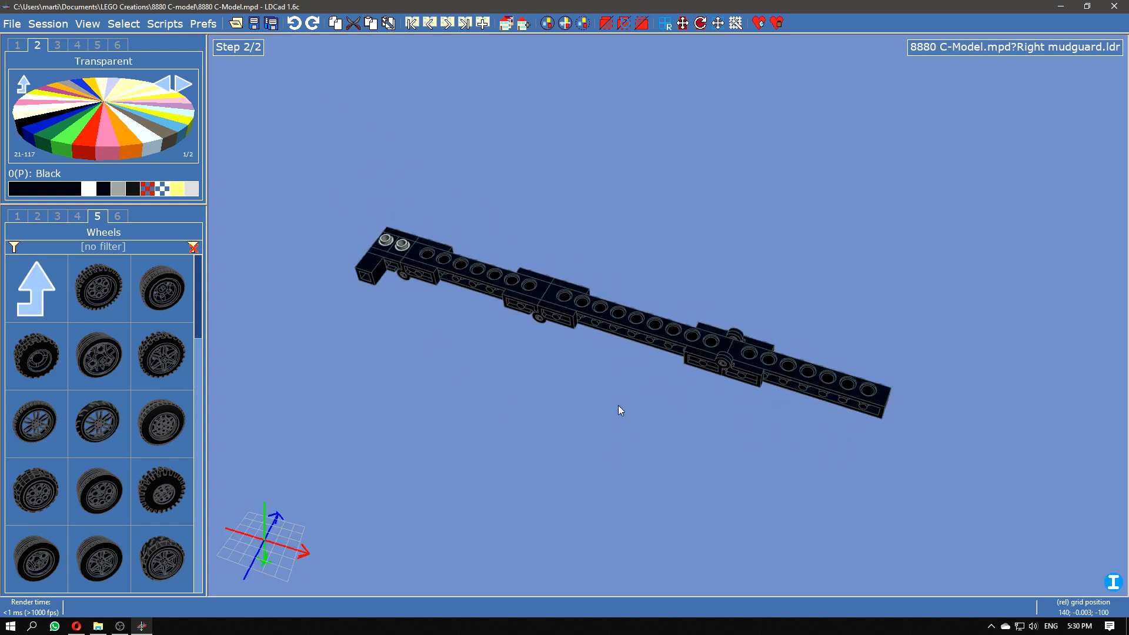
{"action": "key", "text": "Escape"}
{"action": "right_click_drag", "start_coordinate": [1058, 382], "coordinate": [938, 435]}
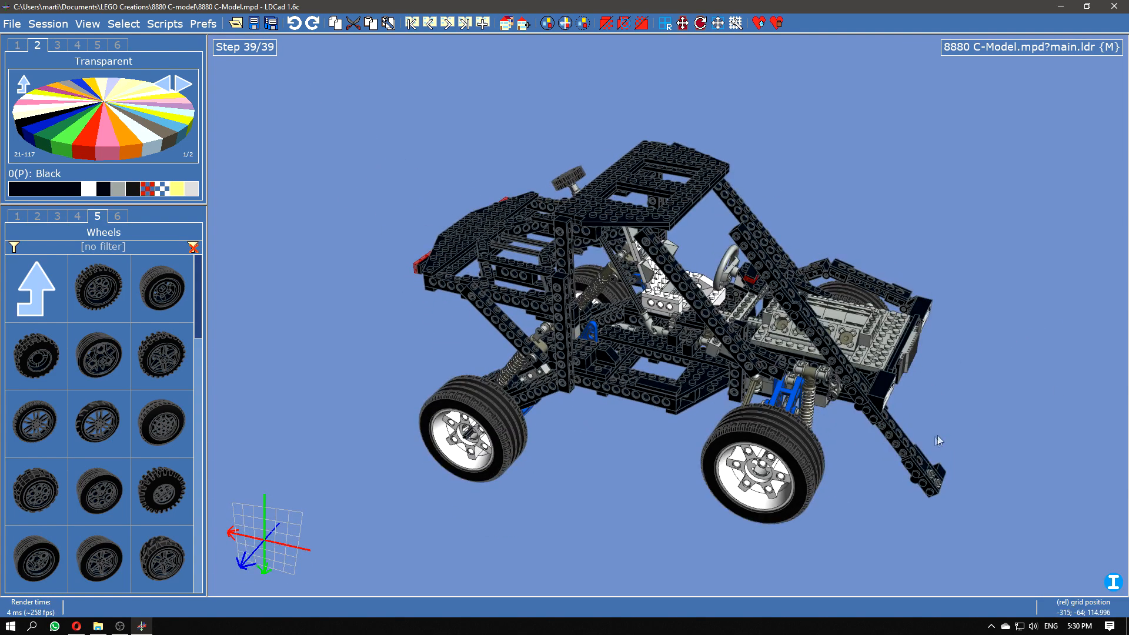
{"action": "double_click", "coordinate": [918, 456]}
{"action": "key", "text": "Escape"}
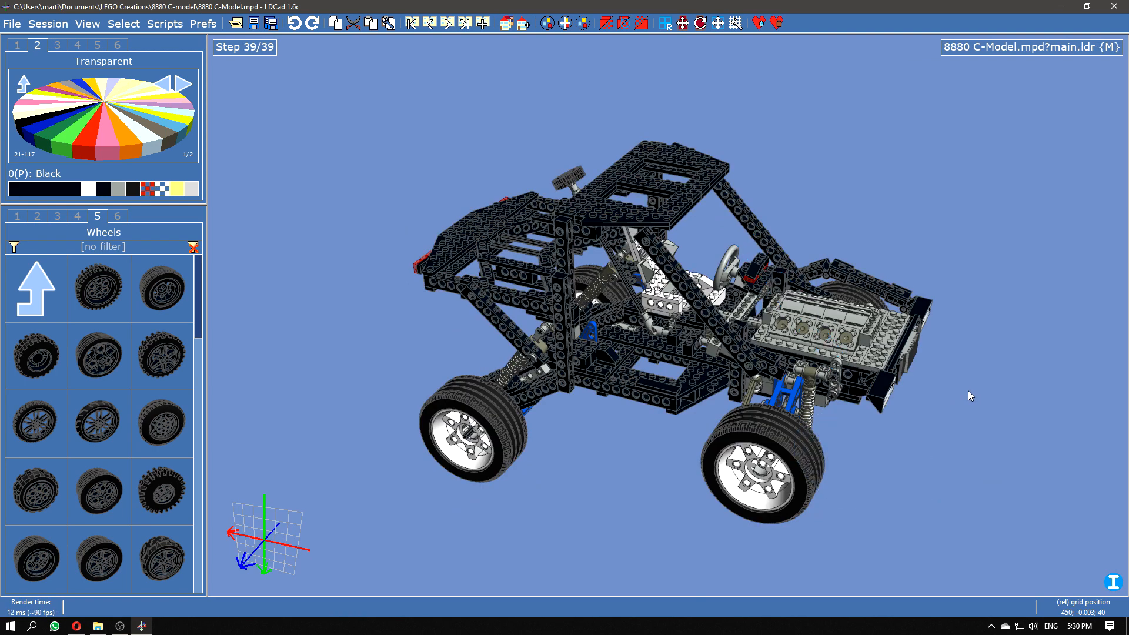
{"action": "key", "text": "ctrl+z"}
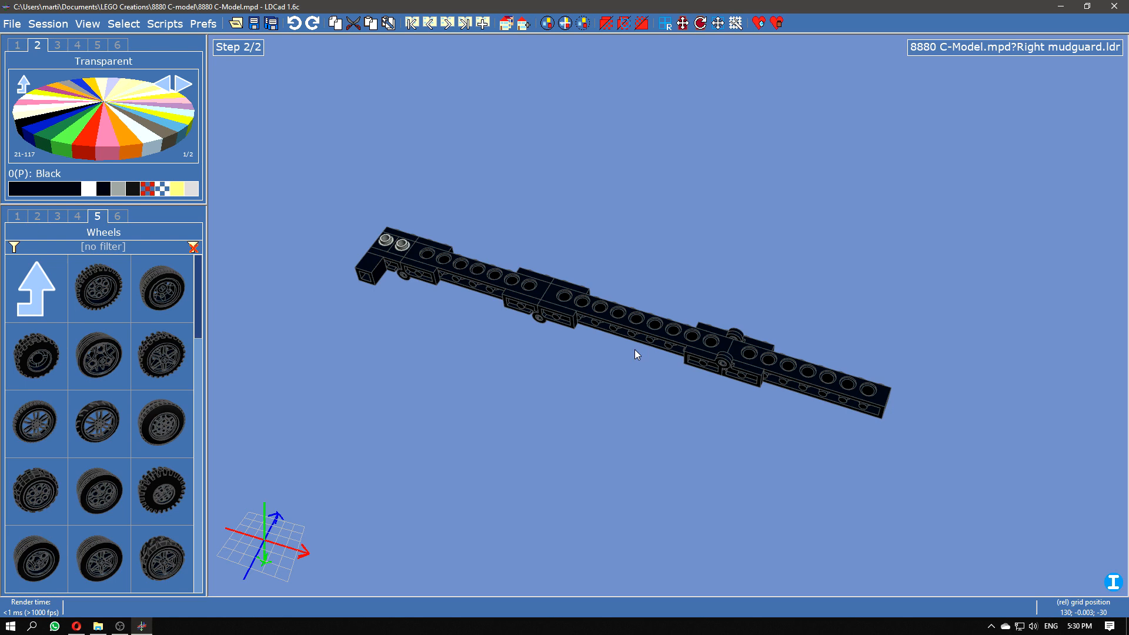
Step: In the Right mudguard submodel, select the 1x8 brick next to the pinned end together with its attached hinge plates
{"action": "right_click_drag", "start_coordinate": [638, 382], "coordinate": [601, 371]}
{"action": "middle_click_drag", "start_coordinate": [600, 367], "coordinate": [704, 371]}
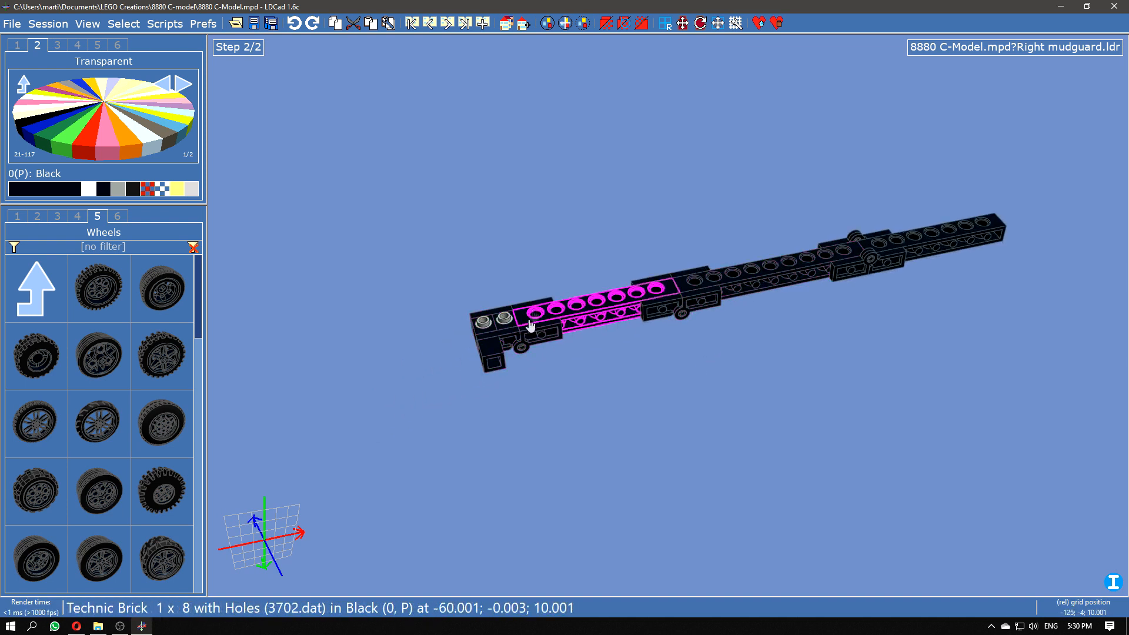
{"action": "left_click", "coordinate": [553, 320]}
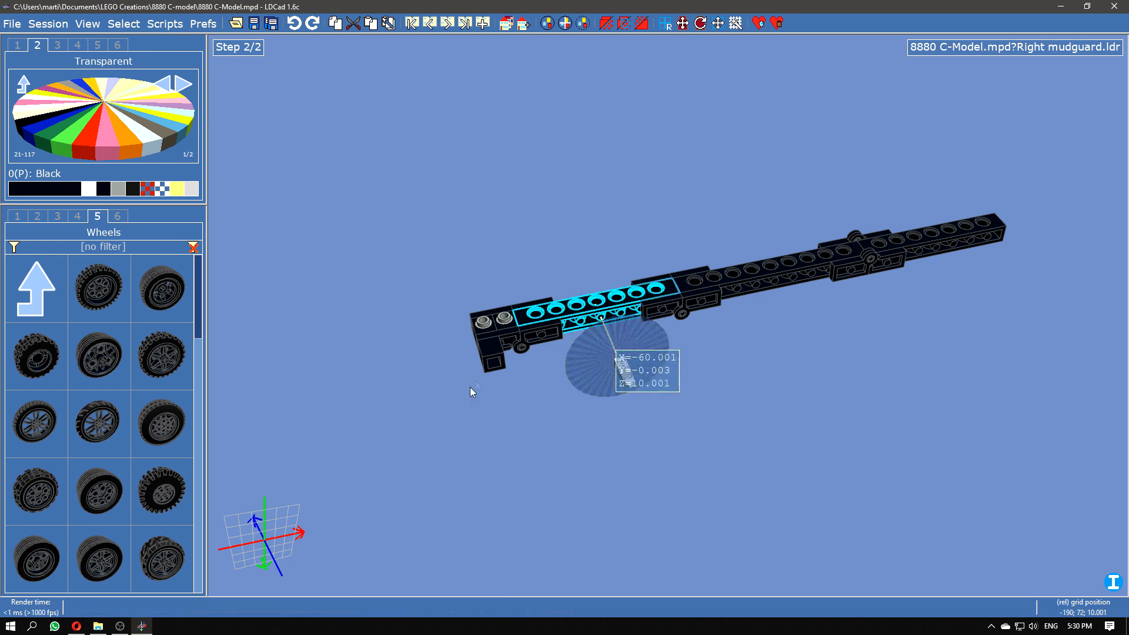
{"action": "left_click", "coordinate": [541, 337], "text": "ctrl"}
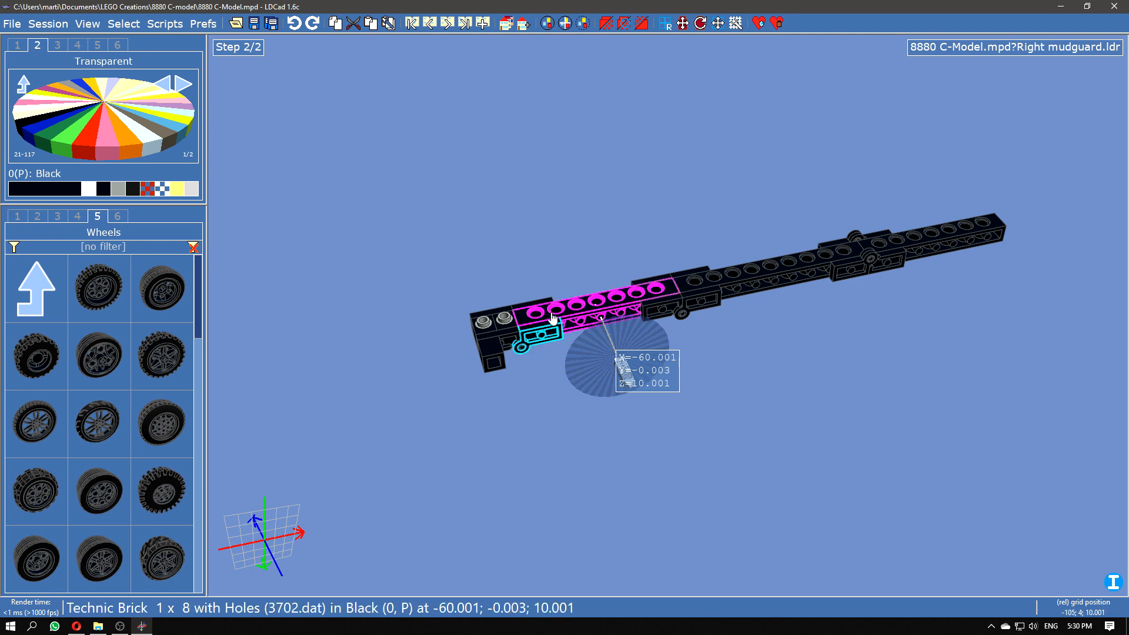
{"action": "left_click", "coordinate": [660, 309], "text": "ctrl"}
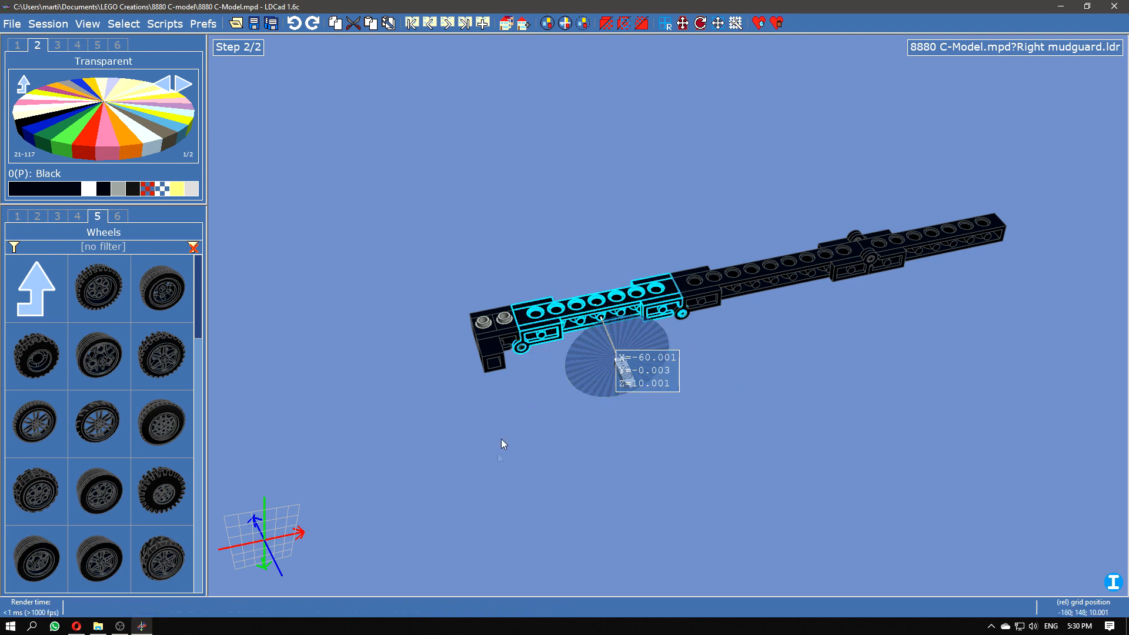
Step: Select the bent left mudguard in the main model and enable nested editing
{"action": "double_click", "coordinate": [697, 378]}
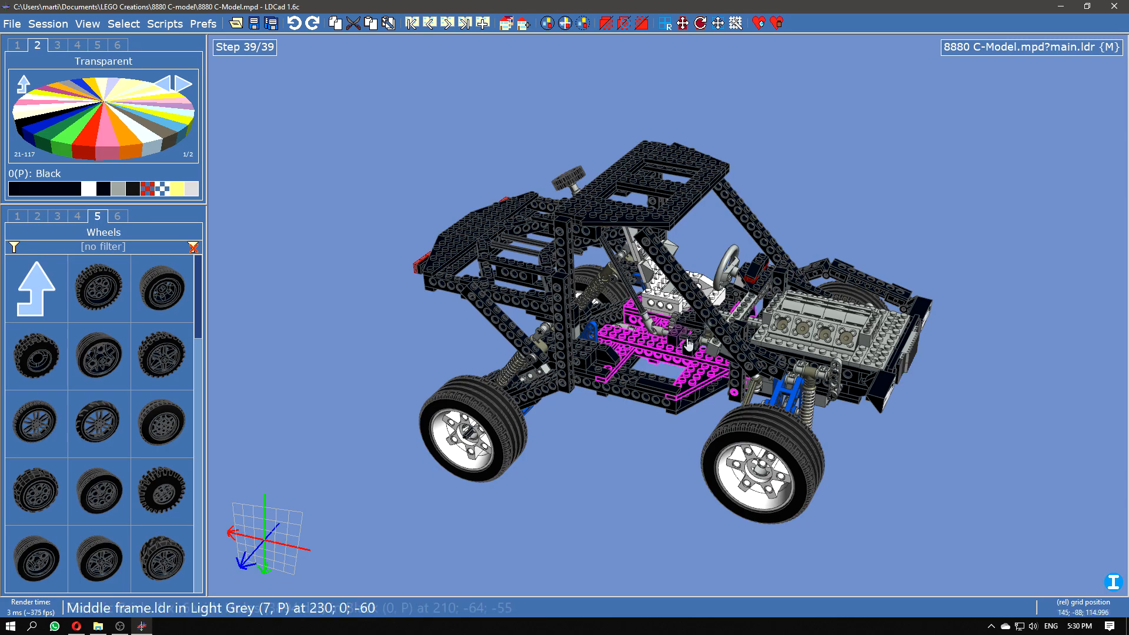
{"action": "left_click", "coordinate": [874, 276]}
{"action": "left_click_drag", "start_coordinate": [970, 230], "coordinate": [753, 219]}
{"action": "scroll", "coordinate": [518, 349], "scroll_direction": "up", "scroll_amount": 5}
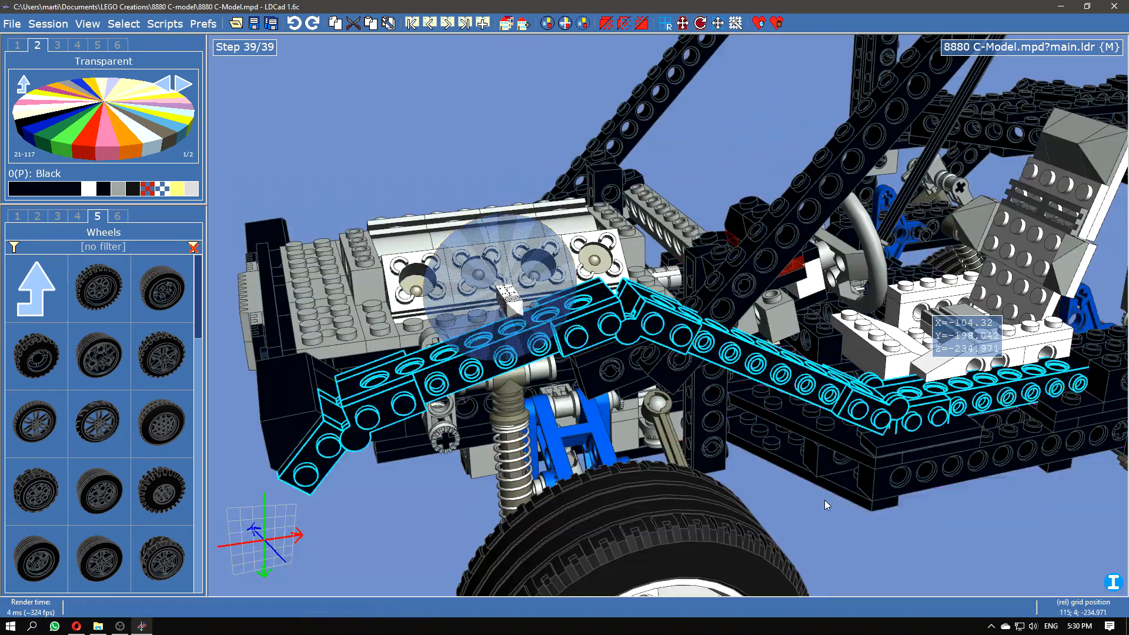
{"action": "middle_click_drag", "start_coordinate": [855, 523], "coordinate": [847, 439]}
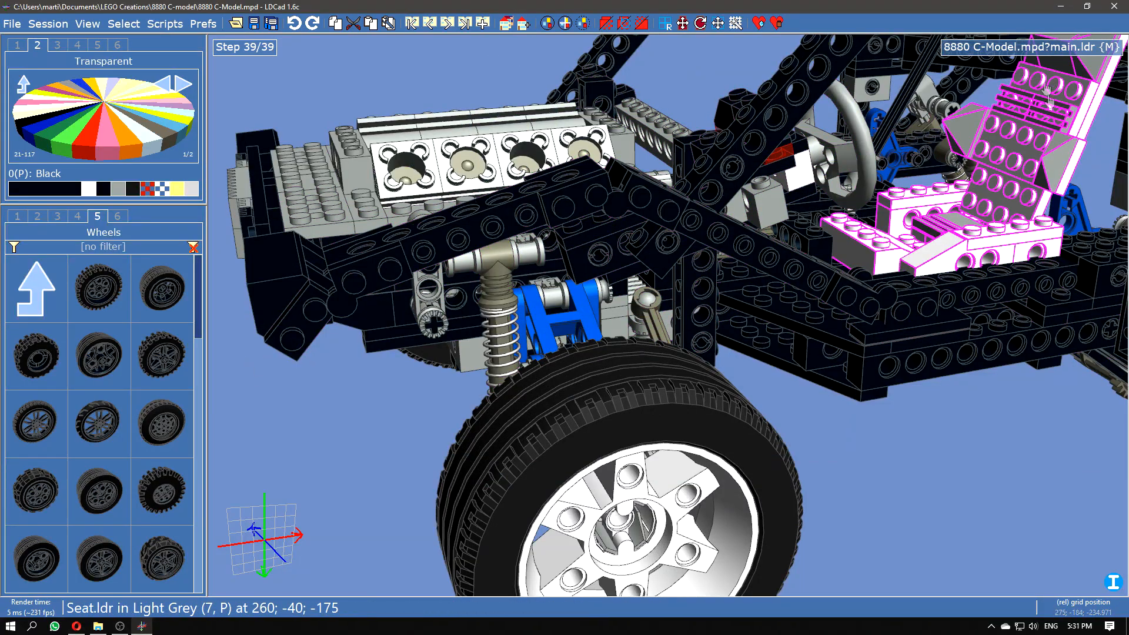
{"action": "mouse_move", "coordinate": [1035, 57]}
{"action": "left_click", "coordinate": [1018, 70]}
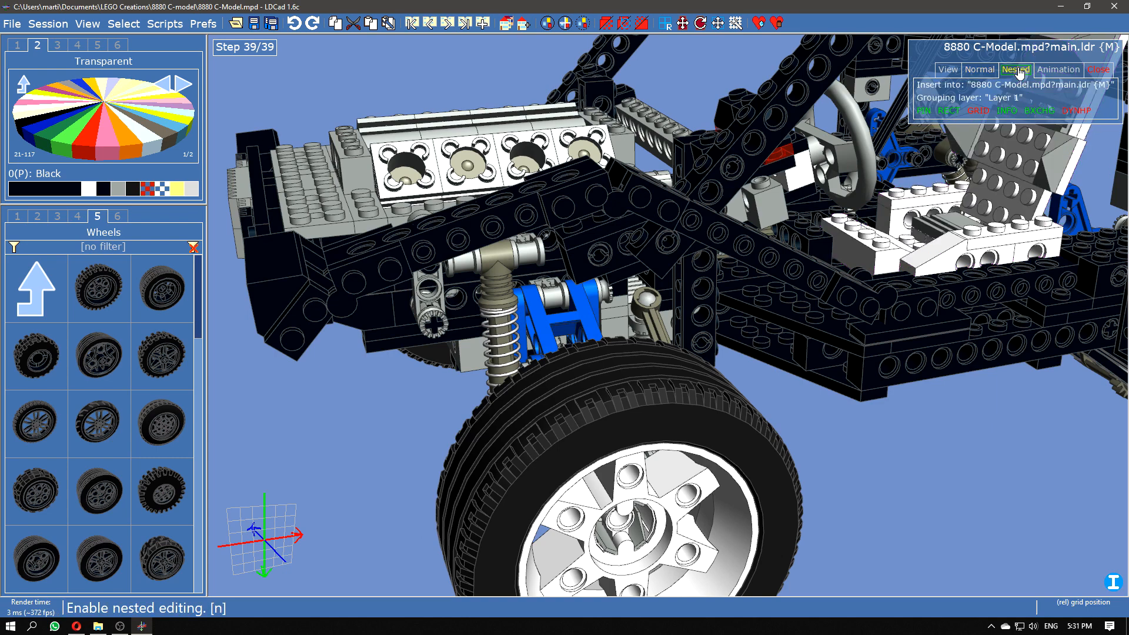
Step: Examine the bent left mudguard's individual groups in nested editing and switch back to normal editing
{"action": "left_click", "coordinate": [461, 238]}
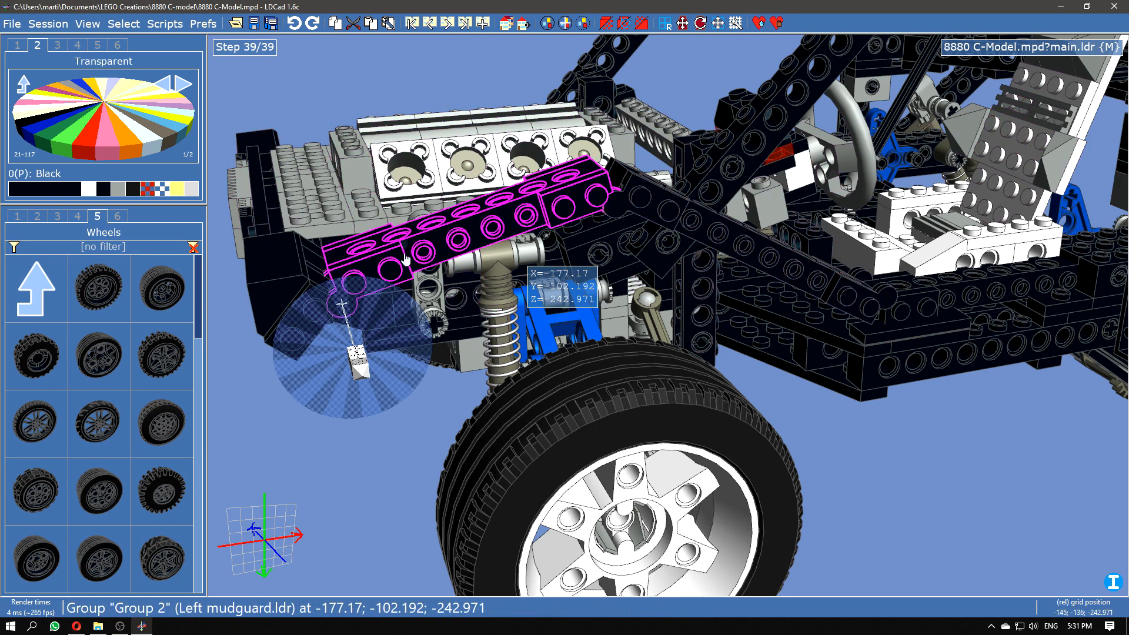
{"action": "left_click_drag", "start_coordinate": [406, 259], "coordinate": [744, 288]}
{"action": "left_click", "coordinate": [953, 302]}
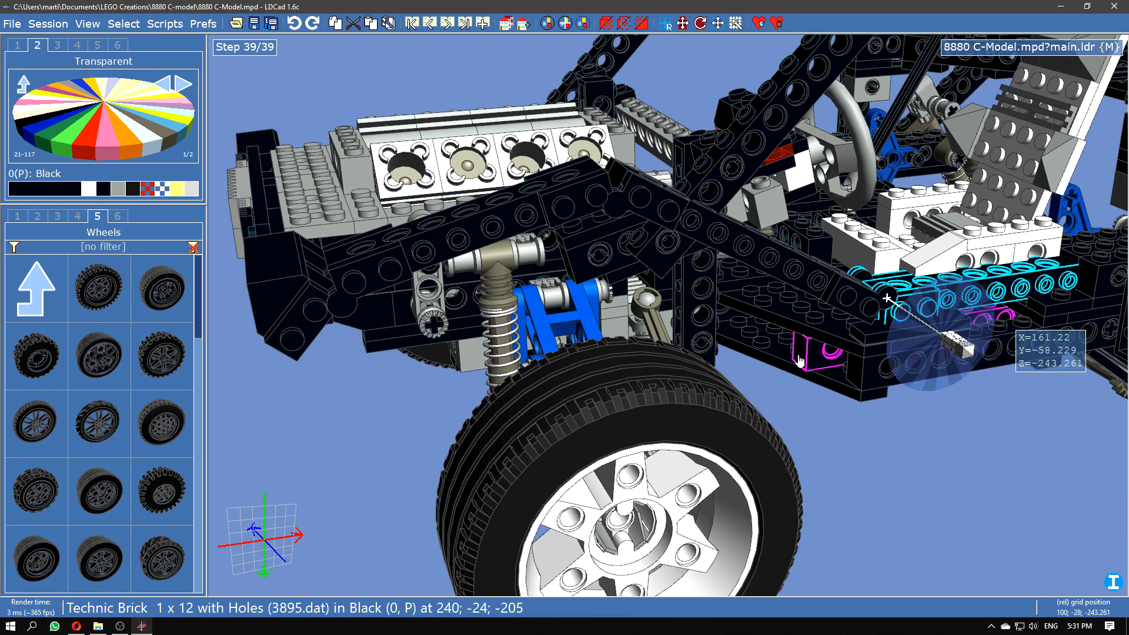
{"action": "left_click", "coordinate": [1025, 288]}
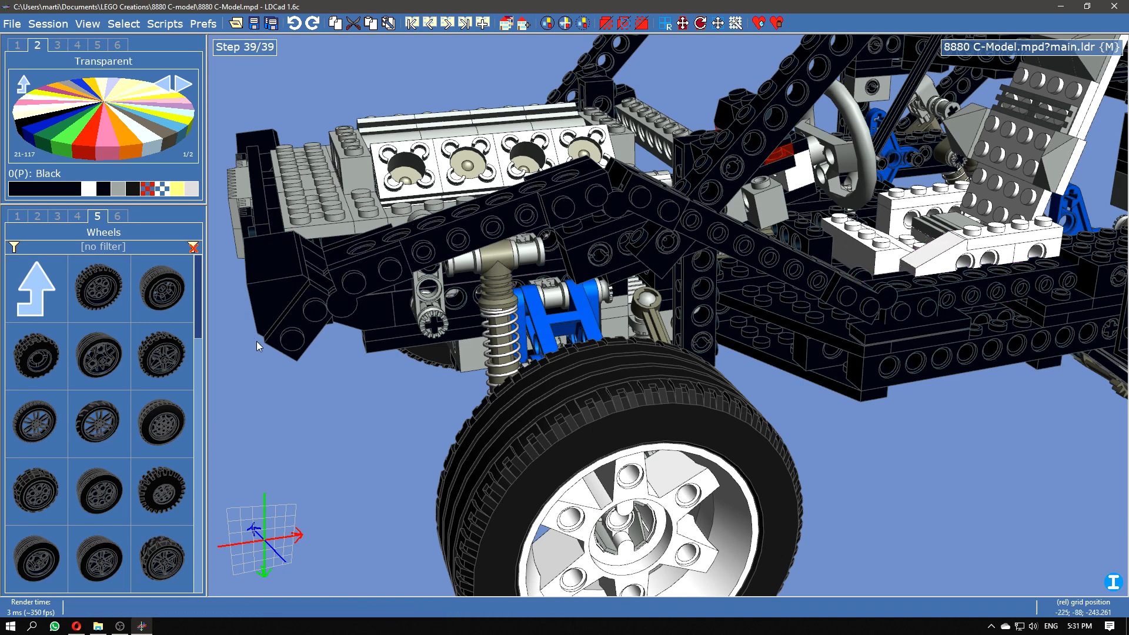
{"action": "left_click", "coordinate": [981, 73]}
{"action": "left_click_drag", "start_coordinate": [911, 455], "coordinate": [899, 439]}
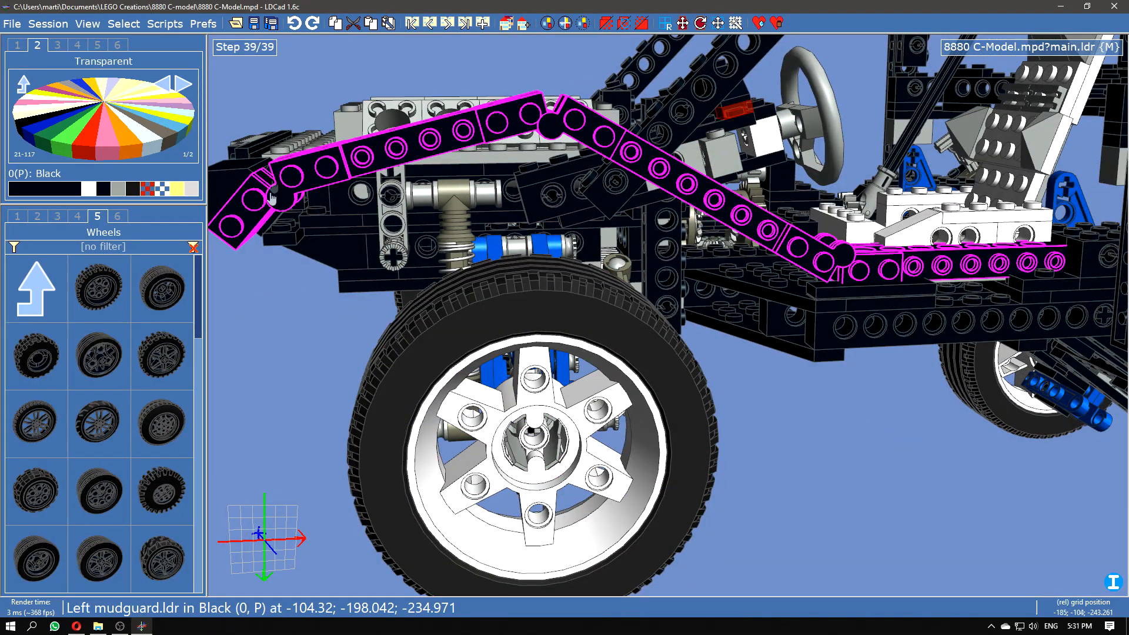
{"action": "right_click_drag", "start_coordinate": [842, 388], "coordinate": [705, 400]}
{"action": "right_click_drag", "start_coordinate": [522, 358], "coordinate": [849, 408]}
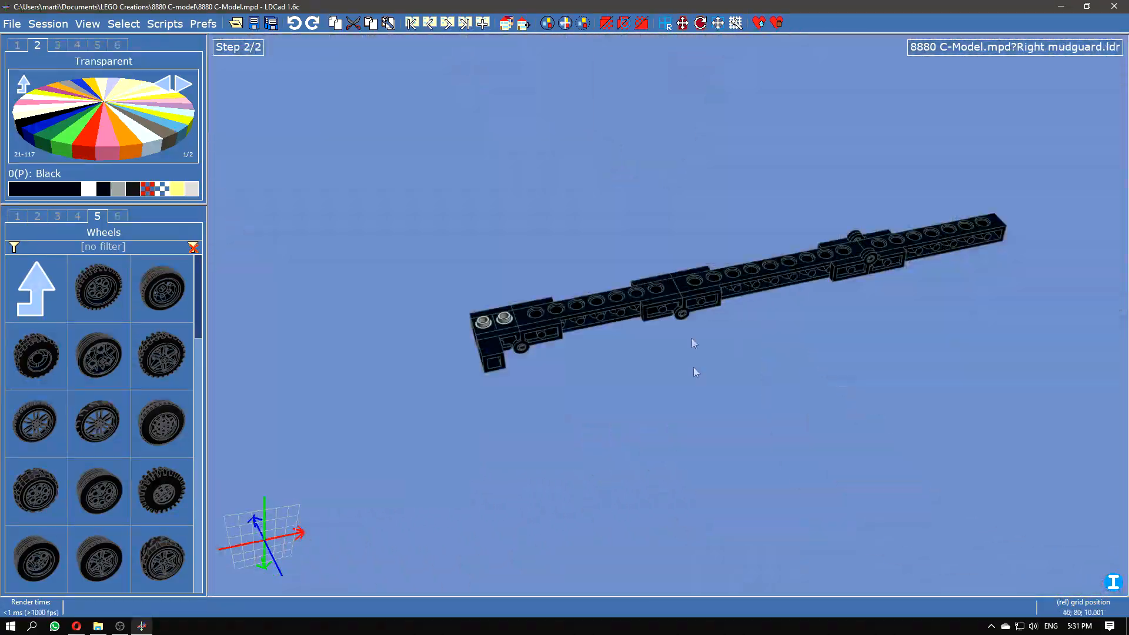
Step: In the Right mudguard submodel, examine the pinned end and the hinge plates at each joint of the straight row
{"action": "right_click_drag", "start_coordinate": [696, 372], "coordinate": [723, 432]}
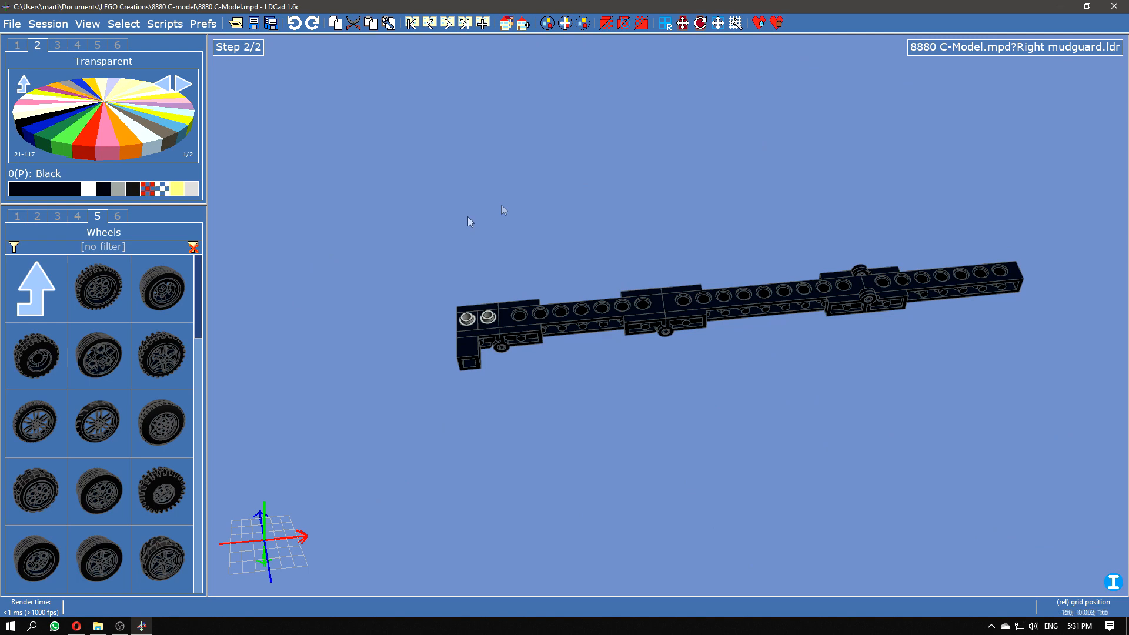
{"action": "scroll", "coordinate": [569, 263], "scroll_direction": "up", "scroll_amount": 2}
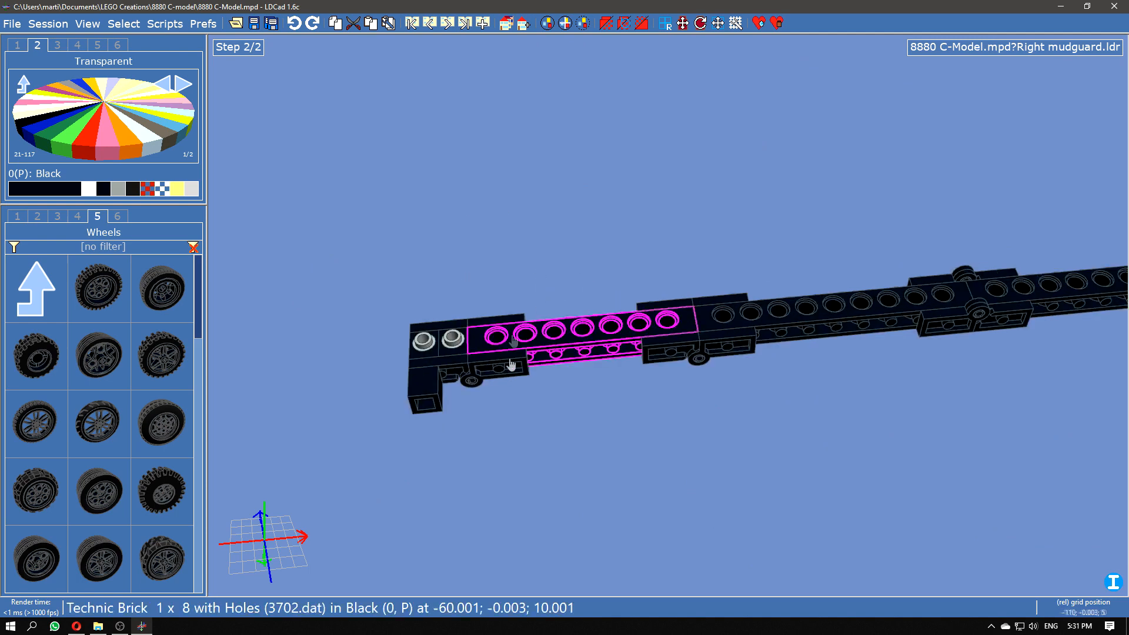
{"action": "middle_click_drag", "start_coordinate": [586, 451], "coordinate": [574, 420]}
{"action": "right_click_drag", "start_coordinate": [1065, 289], "coordinate": [681, 411]}
{"action": "right_click_drag", "start_coordinate": [829, 450], "coordinate": [665, 474]}
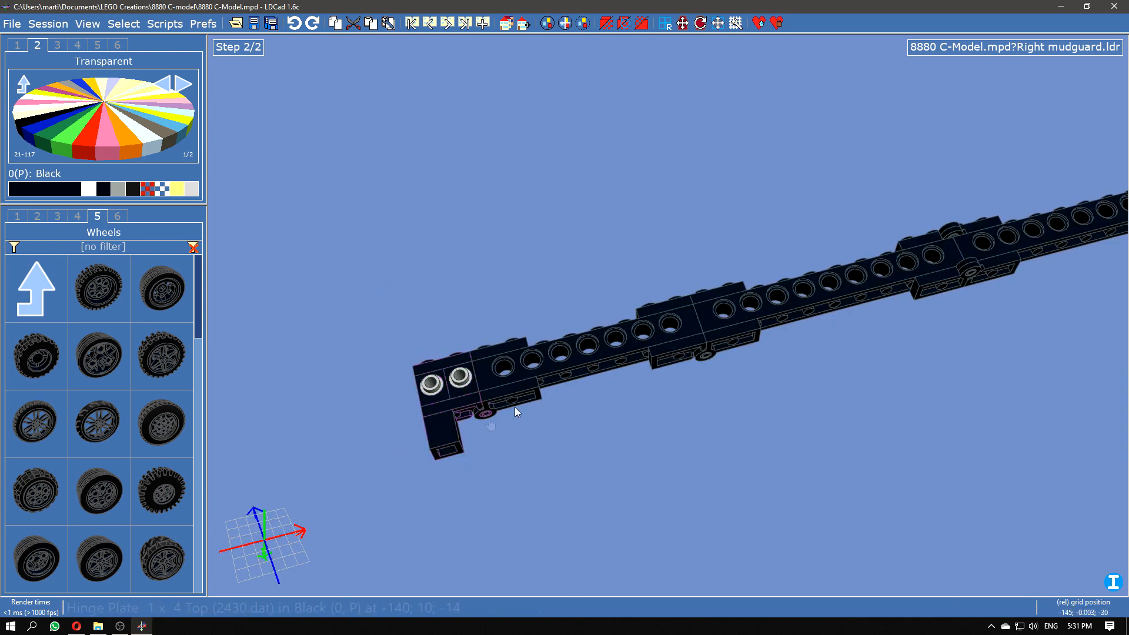
{"action": "middle_click_drag", "start_coordinate": [965, 359], "coordinate": [786, 379]}
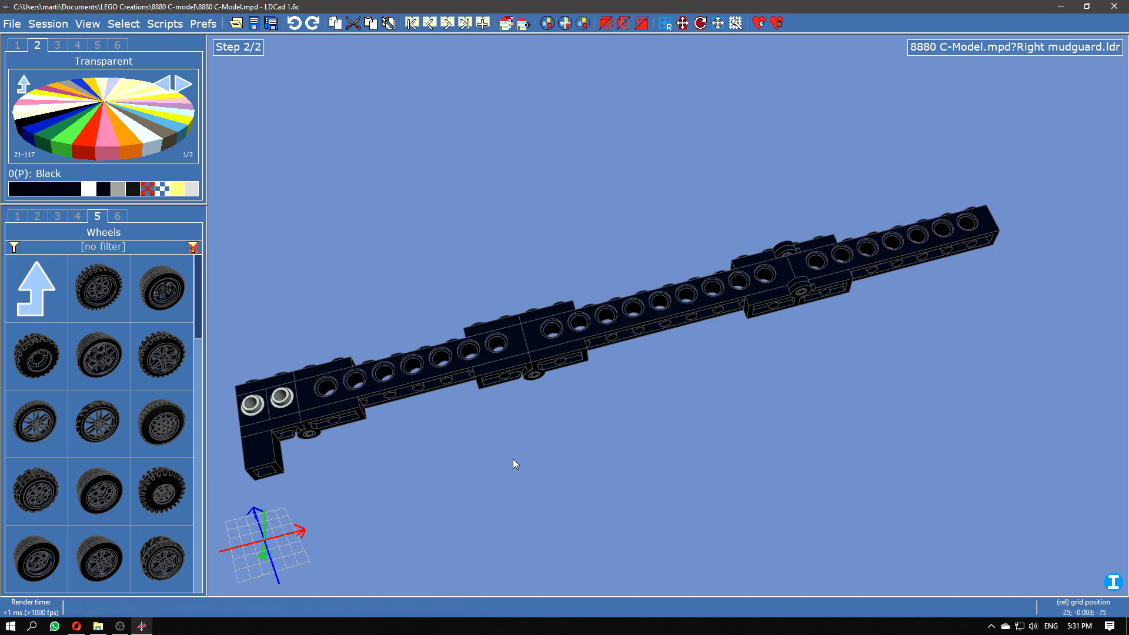
{"action": "middle_click_drag", "start_coordinate": [514, 461], "coordinate": [703, 416]}
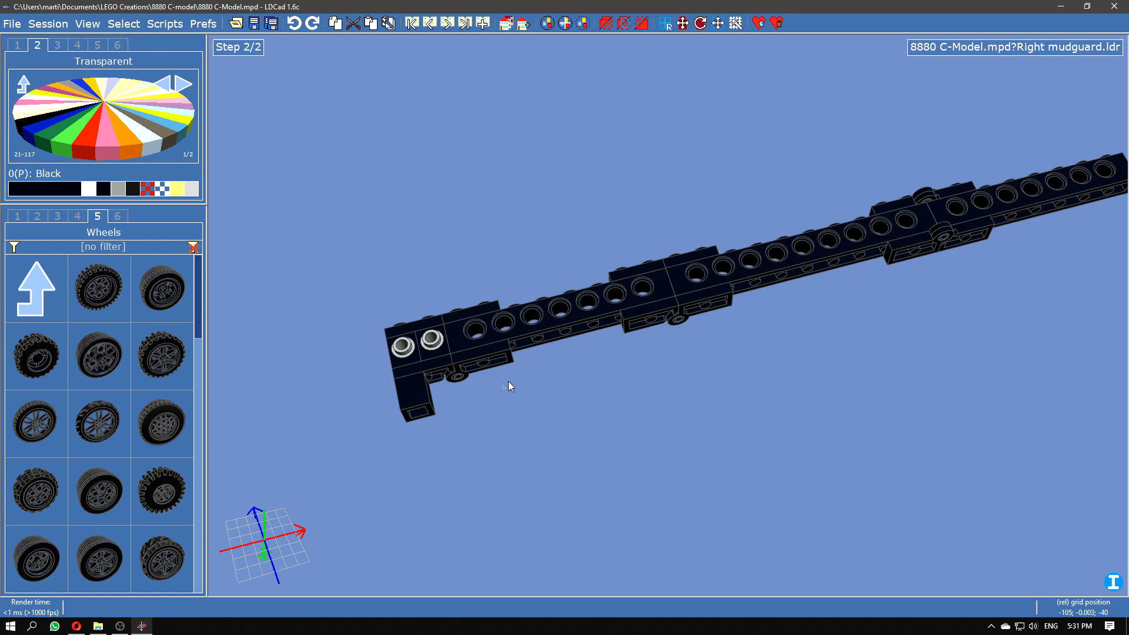
{"action": "scroll", "coordinate": [467, 376], "scroll_direction": "up", "scroll_amount": 3}
{"action": "left_click_drag", "start_coordinate": [488, 400], "coordinate": [512, 412]}
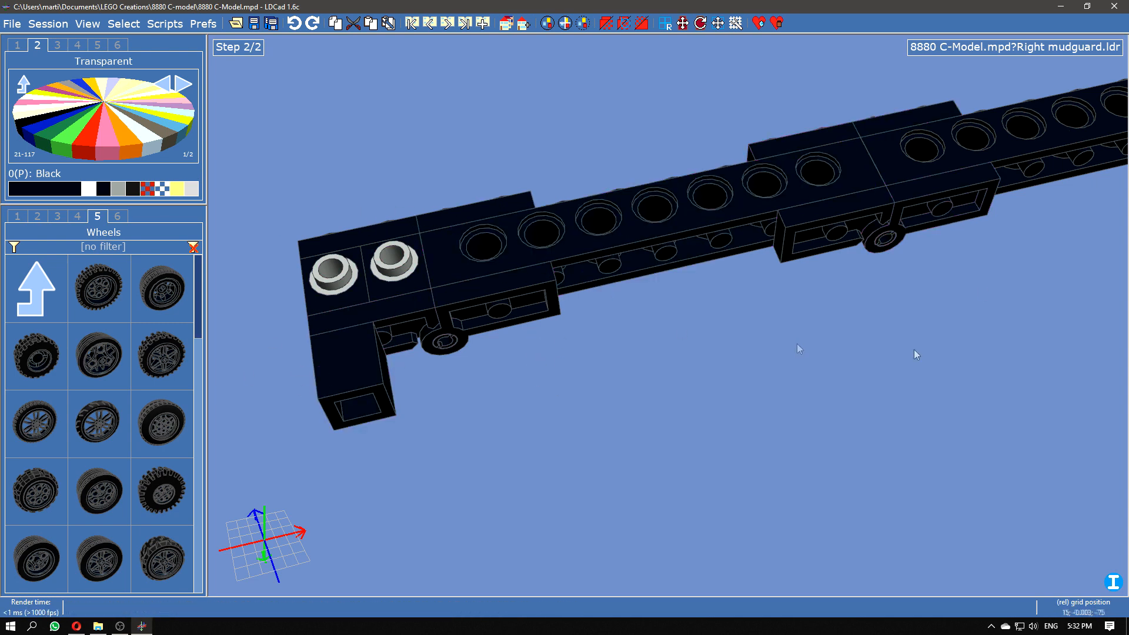
{"action": "key", "text": "ctrl+Tab"}
{"action": "key", "text": "ctrl+Tab"}
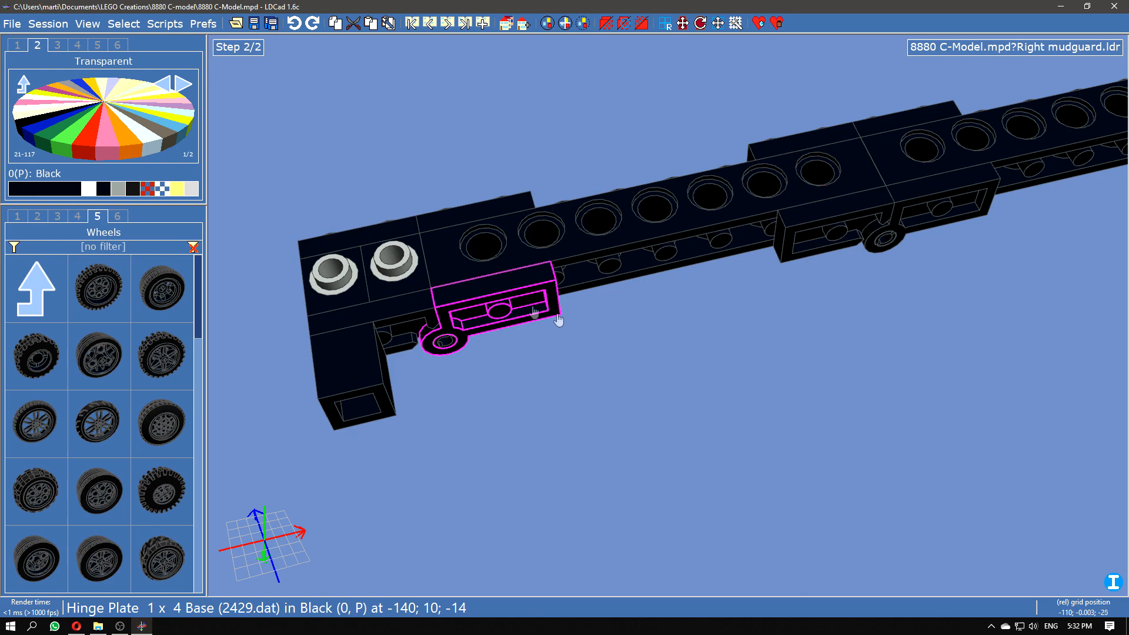
{"action": "right_click_drag", "start_coordinate": [909, 319], "coordinate": [424, 415]}
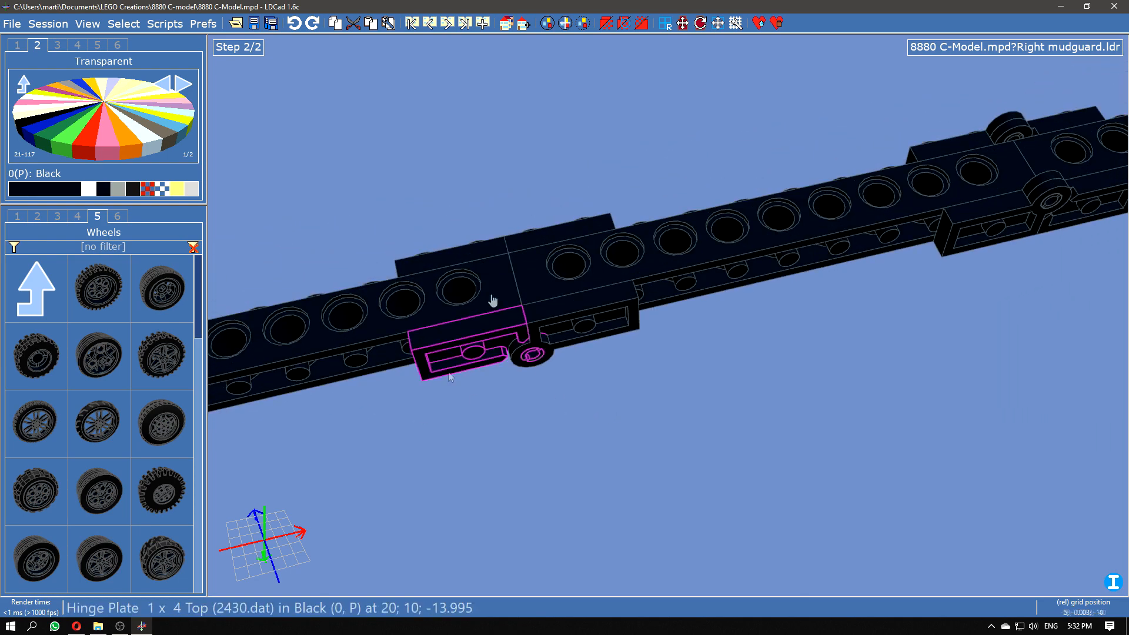
{"action": "right_click_drag", "start_coordinate": [1088, 176], "coordinate": [968, 311]}
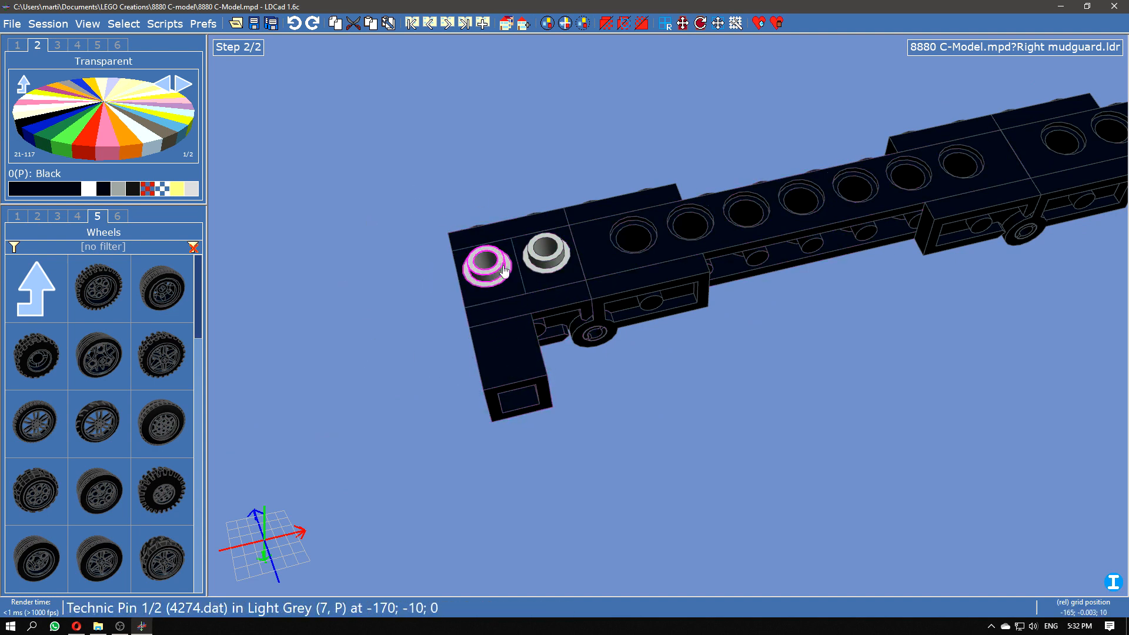
Step: Group the two light grey pins, the black bricks and the hinge plates that form the mudguard's pinned end
{"action": "left_click", "coordinate": [547, 248]}
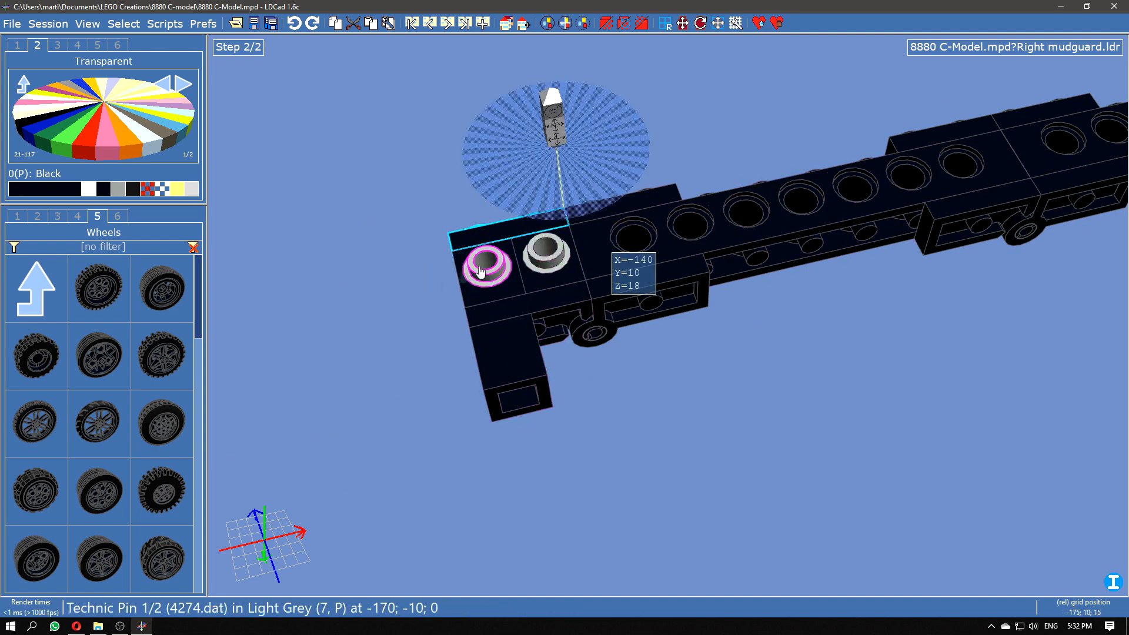
{"action": "left_click", "coordinate": [530, 259], "text": "ctrl"}
{"action": "left_click", "coordinate": [517, 284], "text": "ctrl"}
{"action": "left_click", "coordinate": [524, 323], "text": "ctrl"}
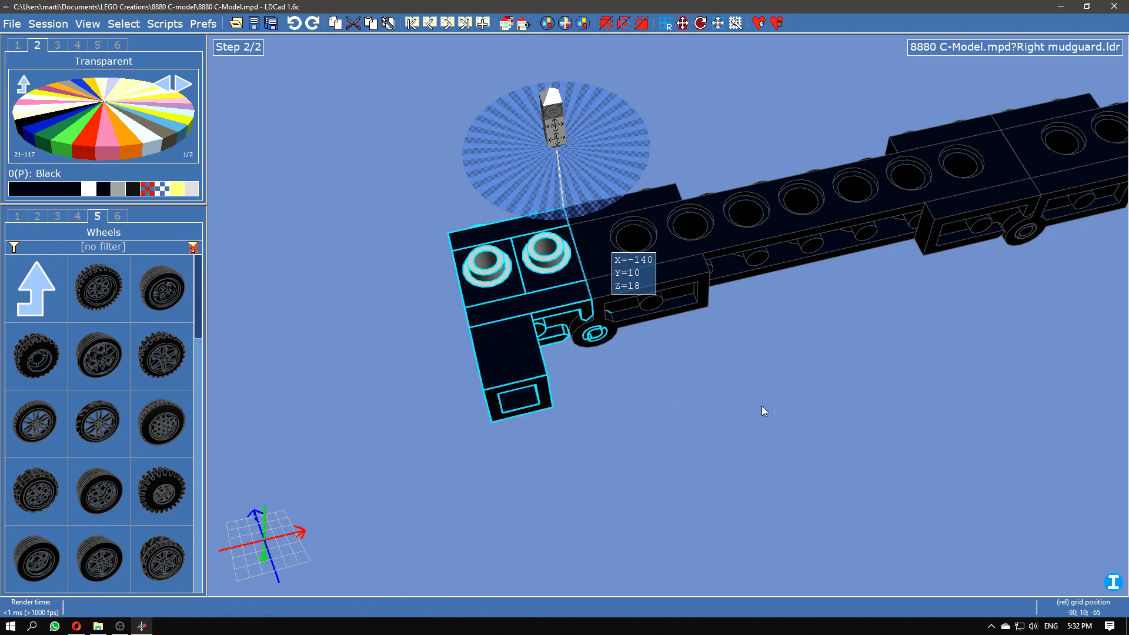
{"action": "right_click", "coordinate": [538, 278]}
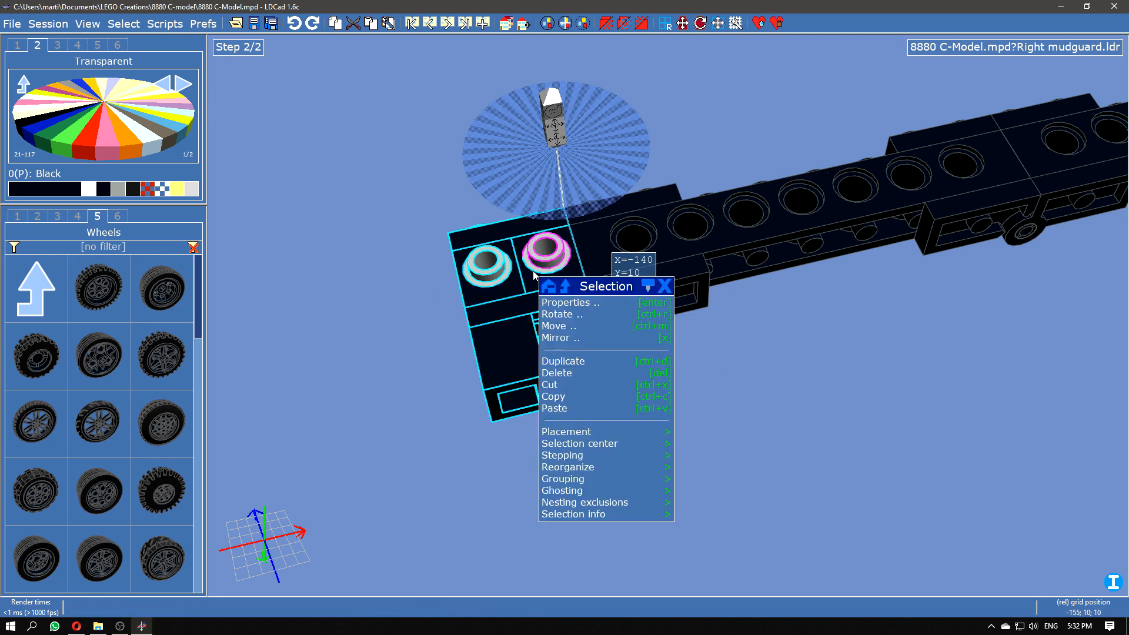
{"action": "left_click", "coordinate": [591, 480]}
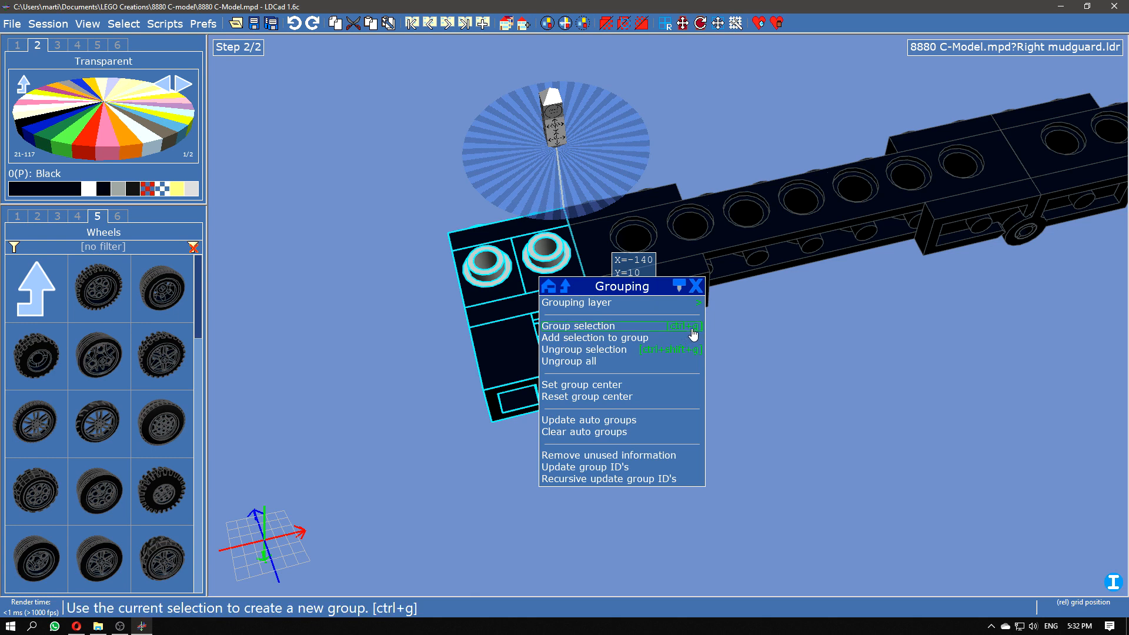
{"action": "left_click", "coordinate": [627, 331]}
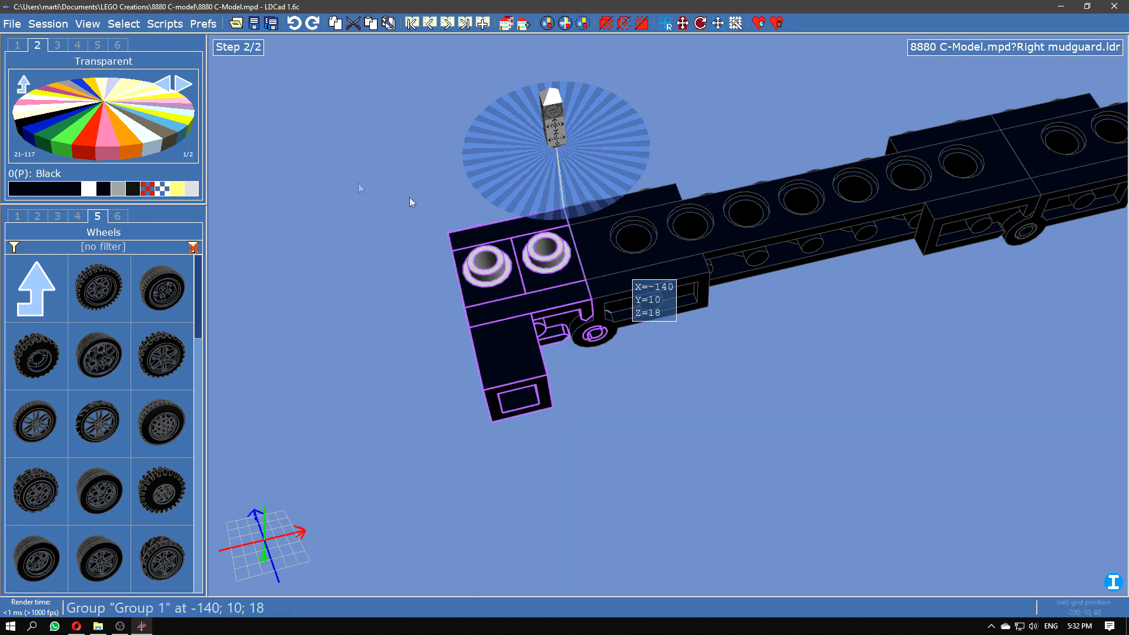
{"action": "left_click", "coordinate": [482, 335]}
{"action": "left_click", "coordinate": [487, 355]}
{"action": "left_click_drag", "start_coordinate": [742, 403], "coordinate": [687, 403]}
{"action": "mouse_move", "coordinate": [687, 399]}
{"action": "right_mouse_down"}
{"action": "mouse_move", "coordinate": [716, 382]}
{"action": "mouse_move", "coordinate": [669, 448]}
{"action": "mouse_move", "coordinate": [670, 423]}
{"action": "mouse_move", "coordinate": [643, 408]}
{"action": "mouse_move", "coordinate": [661, 385]}
{"action": "mouse_move", "coordinate": [669, 408]}
{"action": "right_mouse_up"}
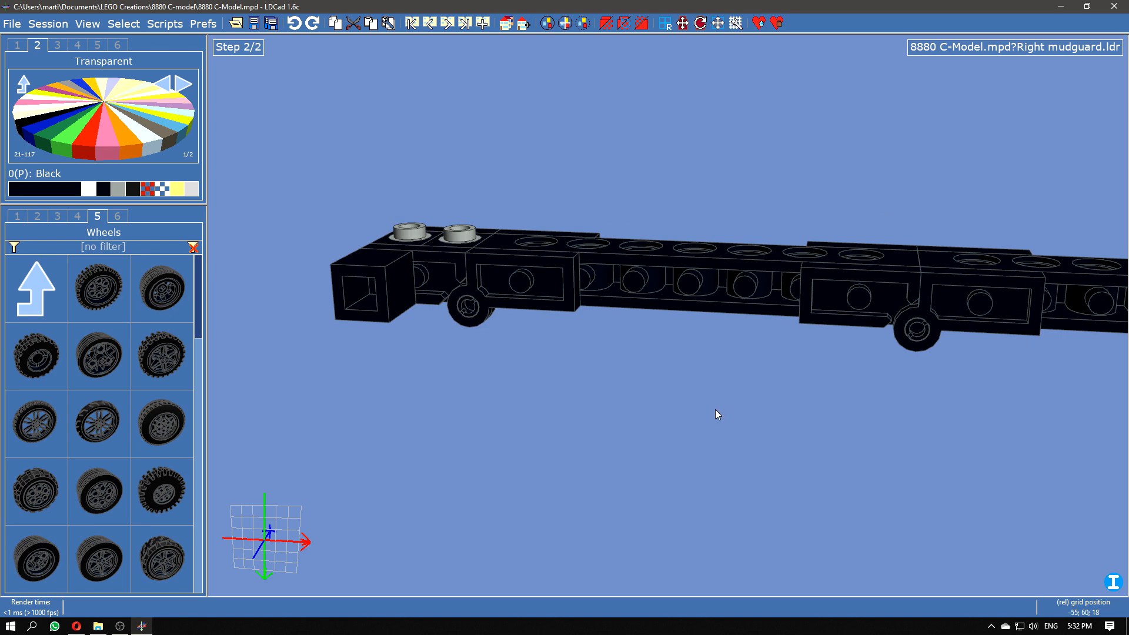
{"action": "left_click", "coordinate": [668, 271]}
{"action": "right_click_drag", "start_coordinate": [559, 386], "coordinate": [666, 422]}
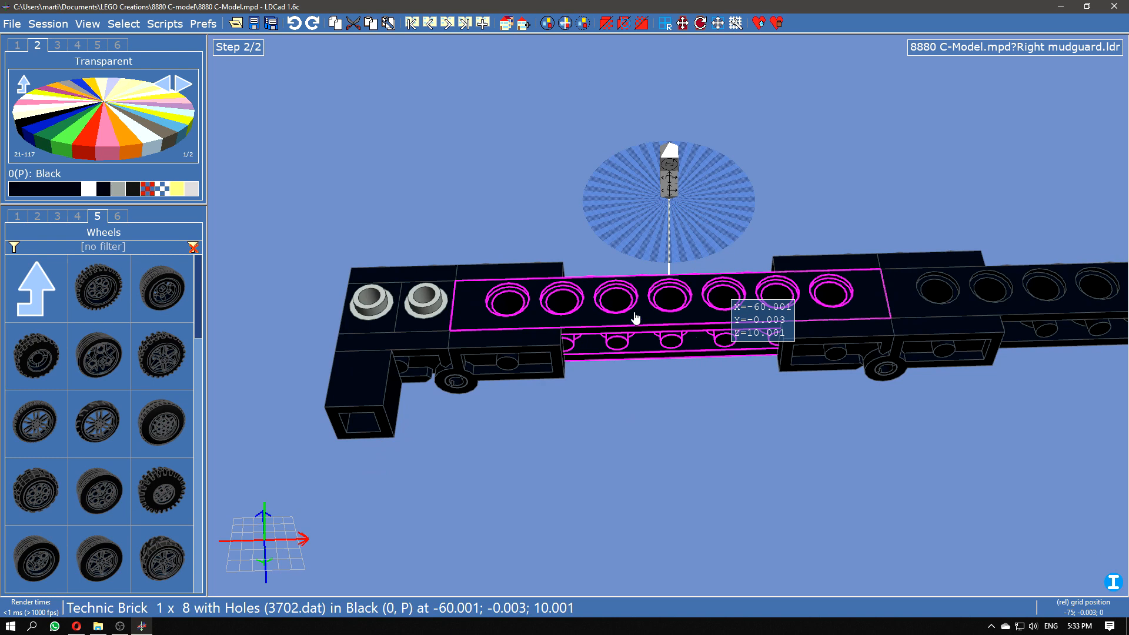
{"action": "right_click_drag", "start_coordinate": [673, 383], "coordinate": [680, 424]}
{"action": "right_click_drag", "start_coordinate": [683, 521], "coordinate": [594, 434]}
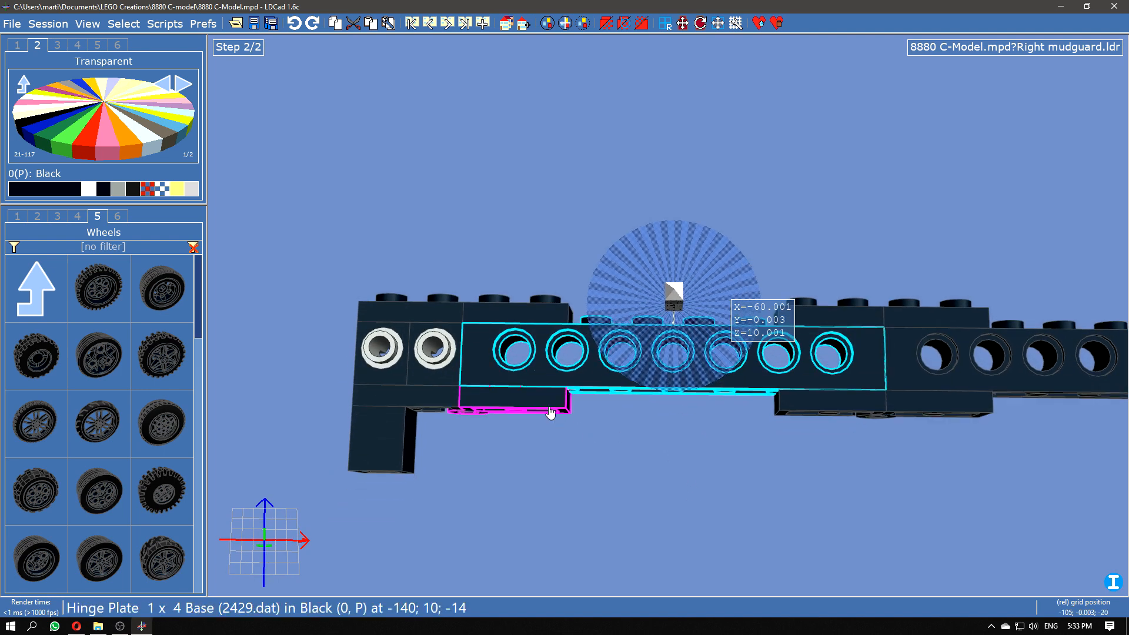
{"action": "left_click", "coordinate": [829, 318], "text": "ctrl"}
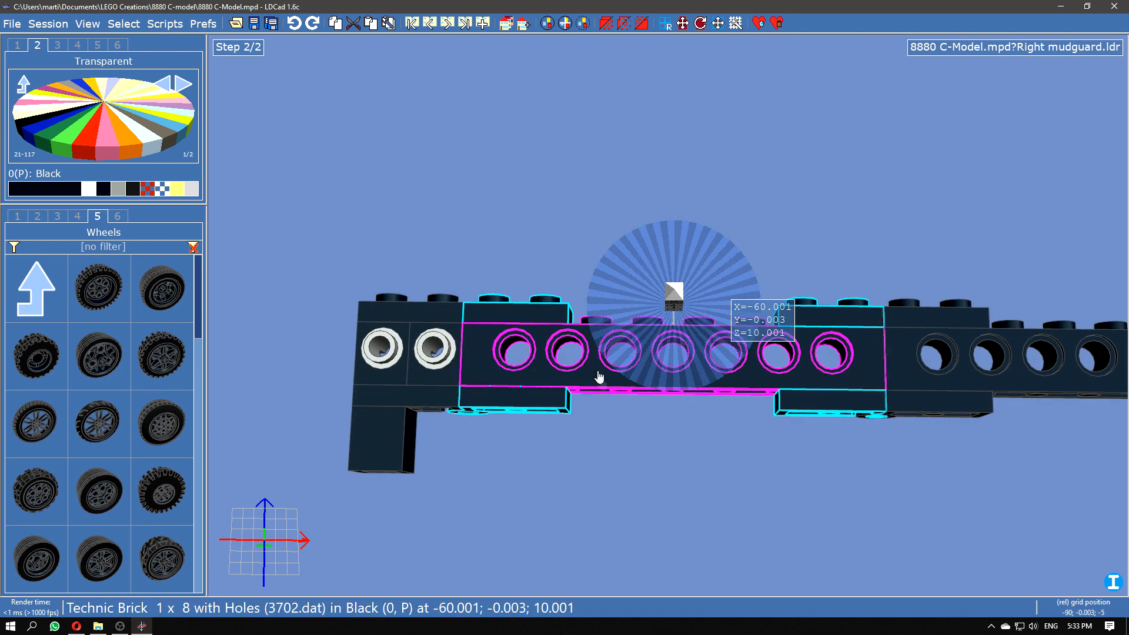
{"action": "left_click", "coordinate": [606, 388], "text": "ctrl"}
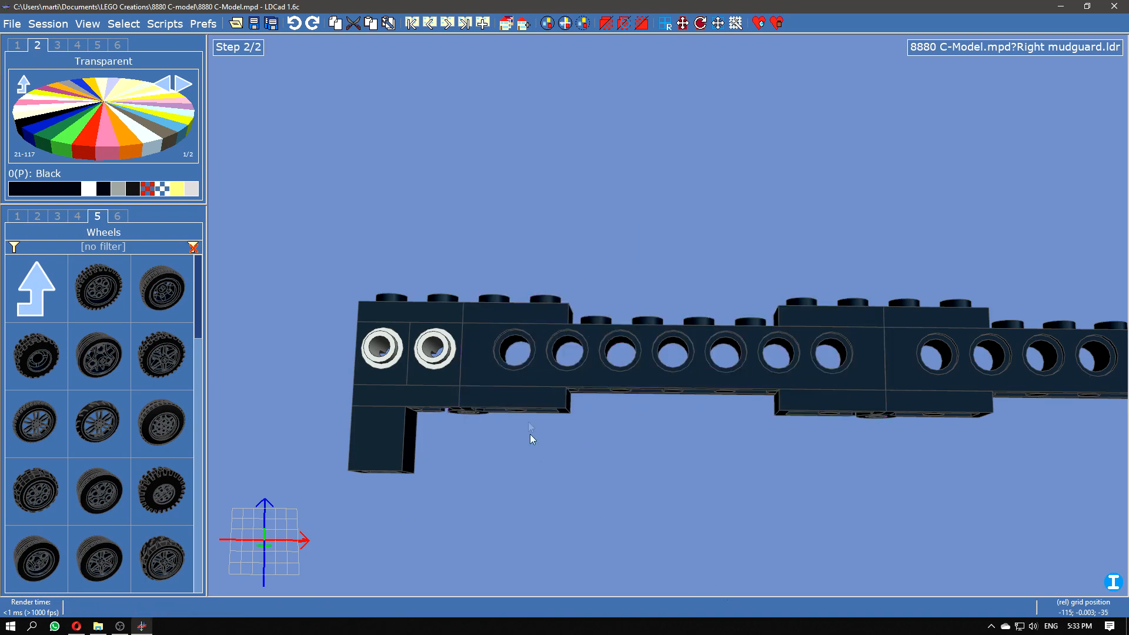
{"action": "right_click_drag", "start_coordinate": [600, 501], "coordinate": [652, 291]}
{"action": "right_click_drag", "start_coordinate": [753, 351], "coordinate": [618, 288]}
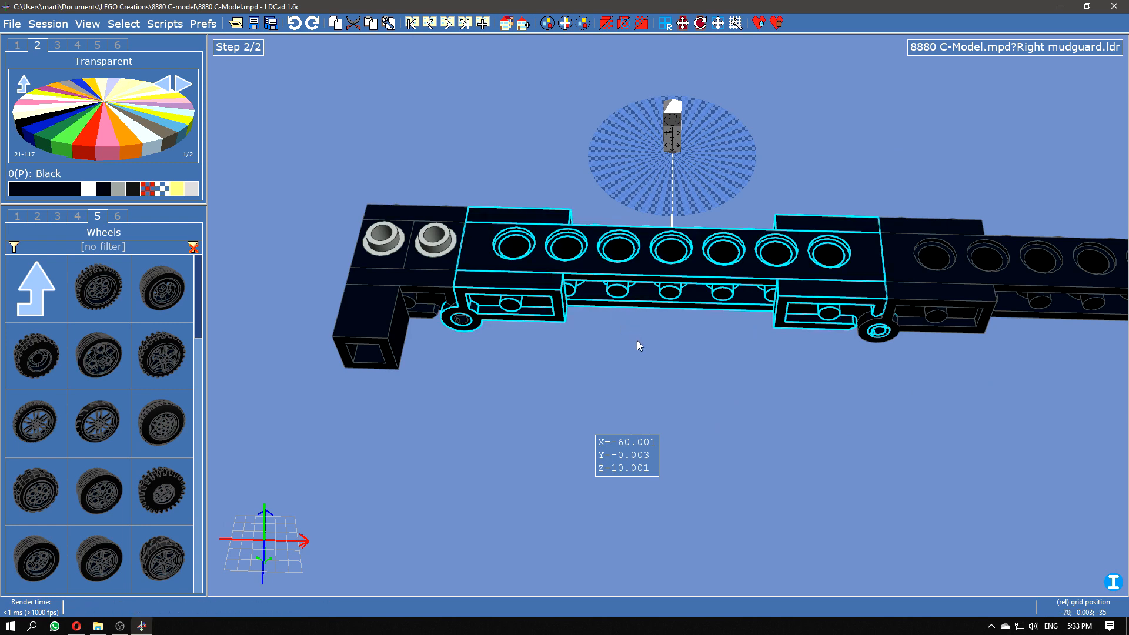
{"action": "key", "text": "ctrl+z"}
{"action": "key", "text": "Escape"}
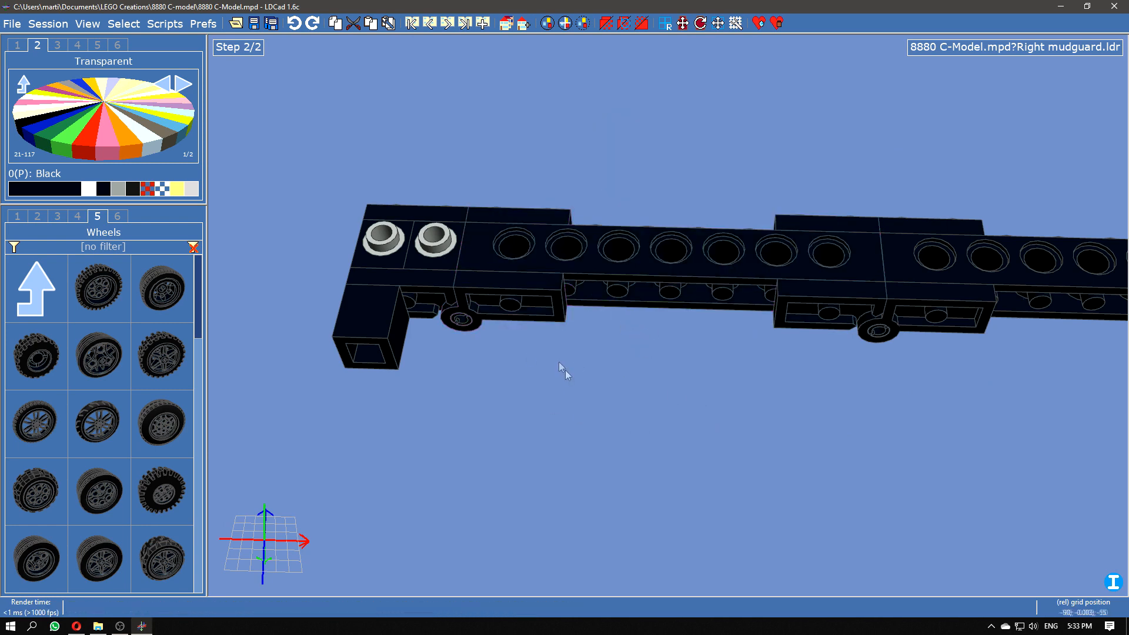
Step: Group the 1x8 brick next to the pinned end with its attached hinge plates, using the hinge plate beside the pinned end as group centre
{"action": "right_click_drag", "start_coordinate": [579, 390], "coordinate": [659, 493]}
{"action": "left_click", "coordinate": [563, 391]}
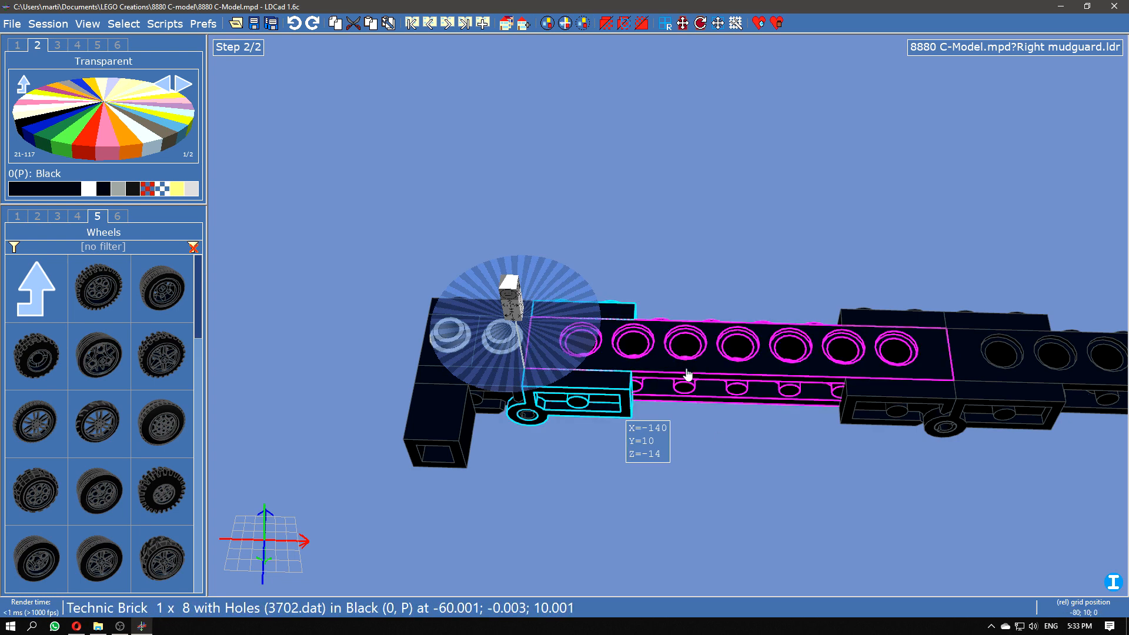
{"action": "left_click", "coordinate": [859, 341], "text": "ctrl"}
{"action": "left_click", "coordinate": [882, 405], "text": "ctrl"}
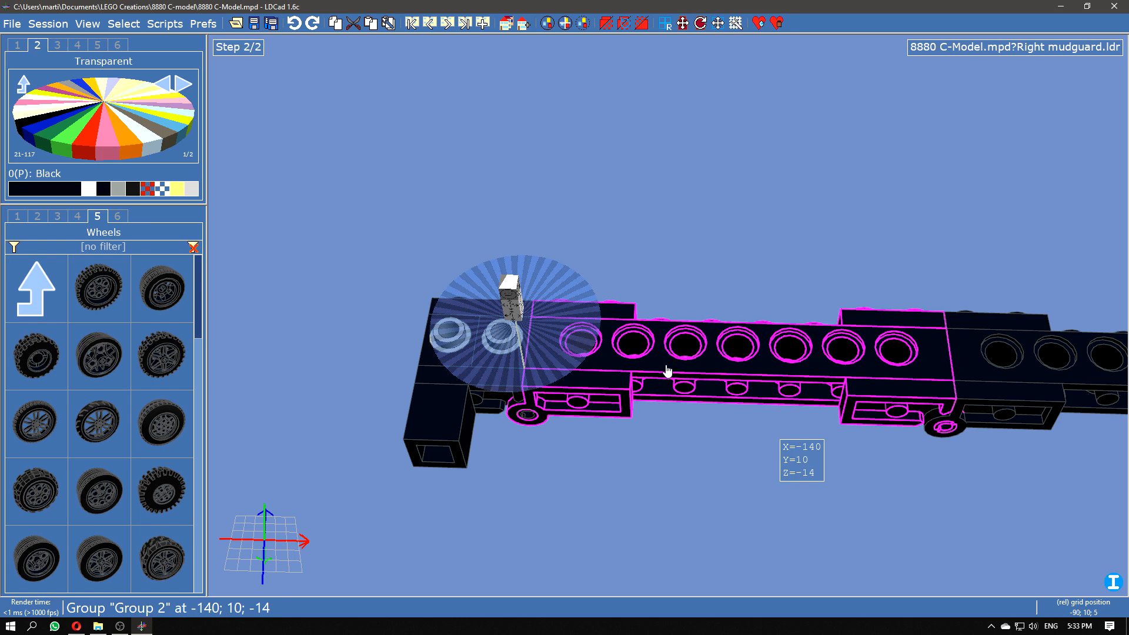
{"action": "left_click", "coordinate": [683, 499]}
{"action": "right_click_drag", "start_coordinate": [683, 498], "coordinate": [690, 489]}
{"action": "left_click", "coordinate": [683, 264]}
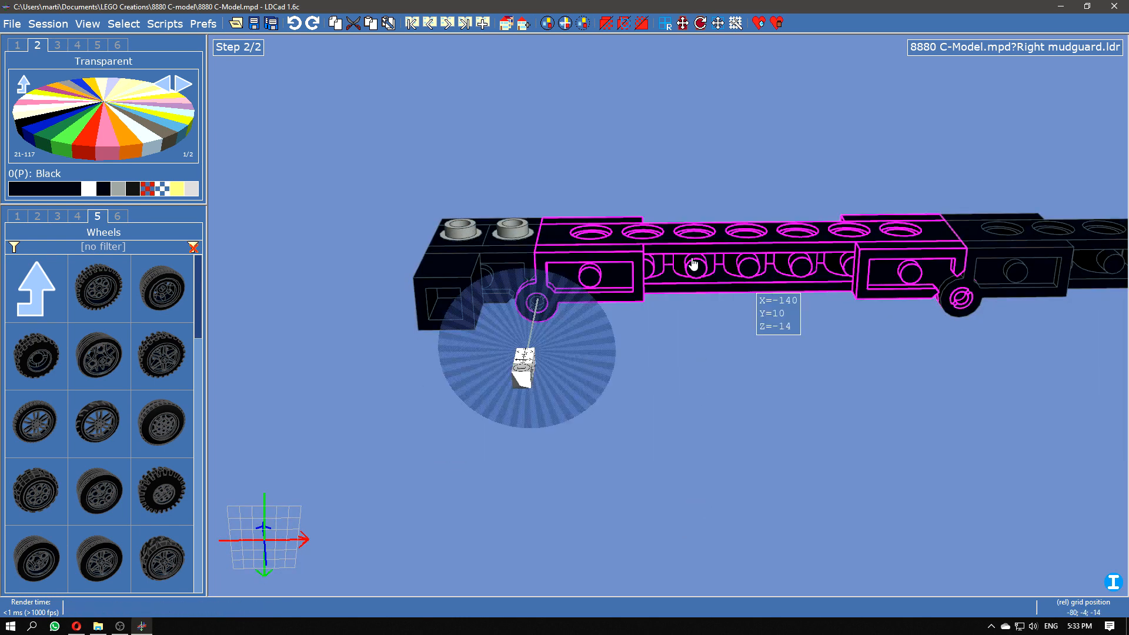
{"action": "right_click_drag", "start_coordinate": [716, 351], "coordinate": [714, 333]}
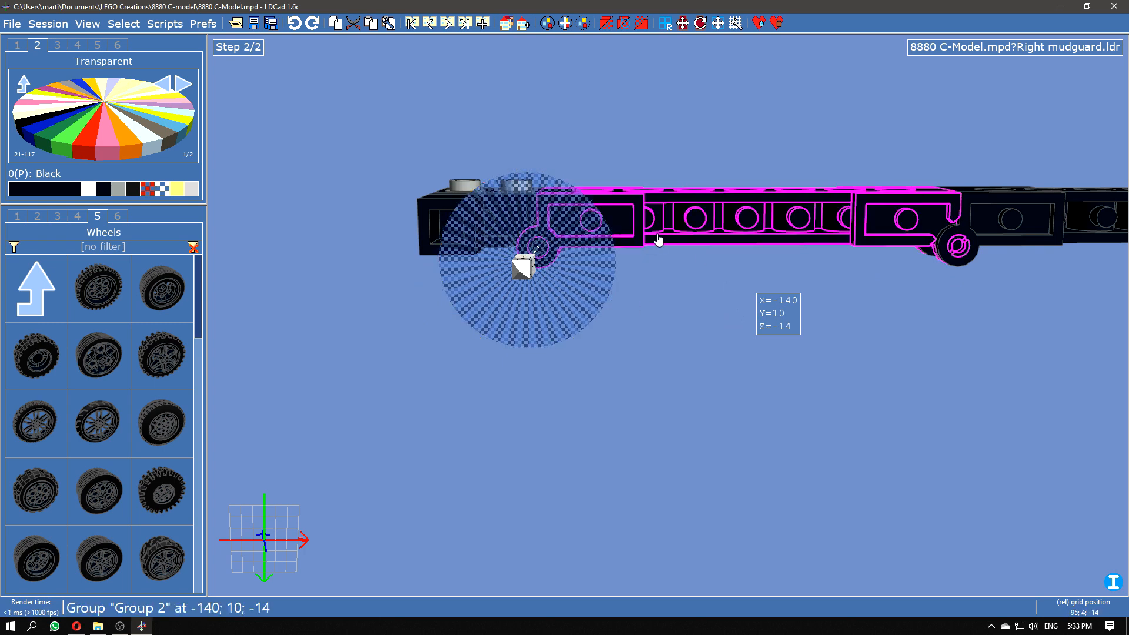
{"action": "right_click_drag", "start_coordinate": [681, 152], "coordinate": [683, 344]}
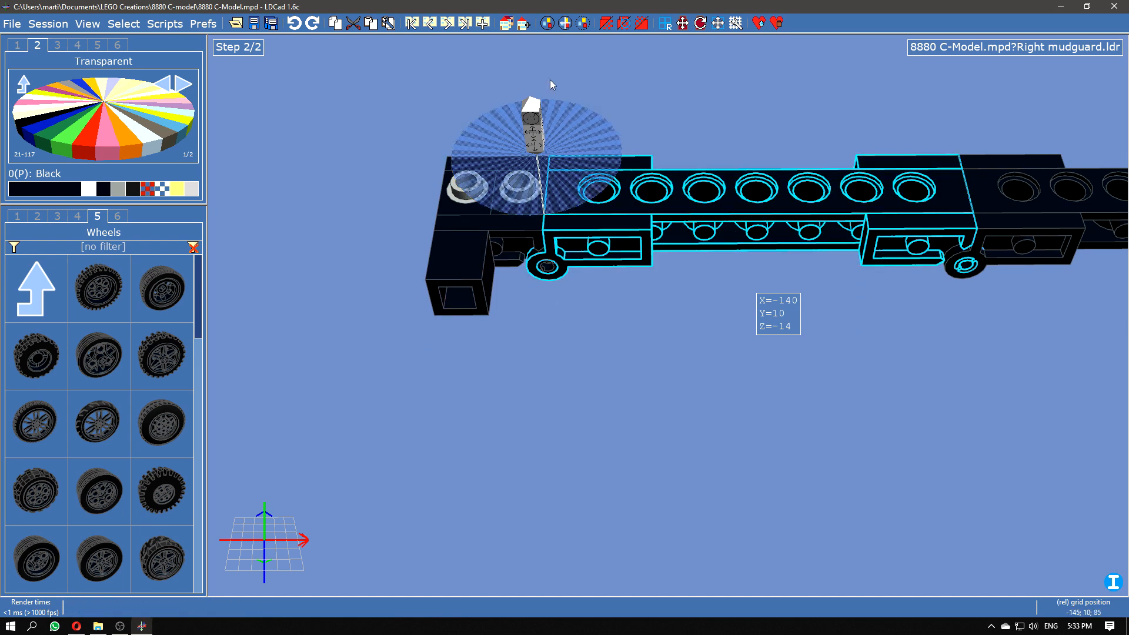
Step: Group the 1x10 brick with its hinge plates and the end 1x8 brick with its own, centring each group on its hinge
{"action": "right_click_drag", "start_coordinate": [680, 330], "coordinate": [479, 315]}
{"action": "left_click", "coordinate": [875, 298], "text": "ctrl"}
{"action": "right_click_drag", "start_coordinate": [806, 343], "coordinate": [501, 330]}
{"action": "left_click", "coordinate": [593, 284], "text": "ctrl"}
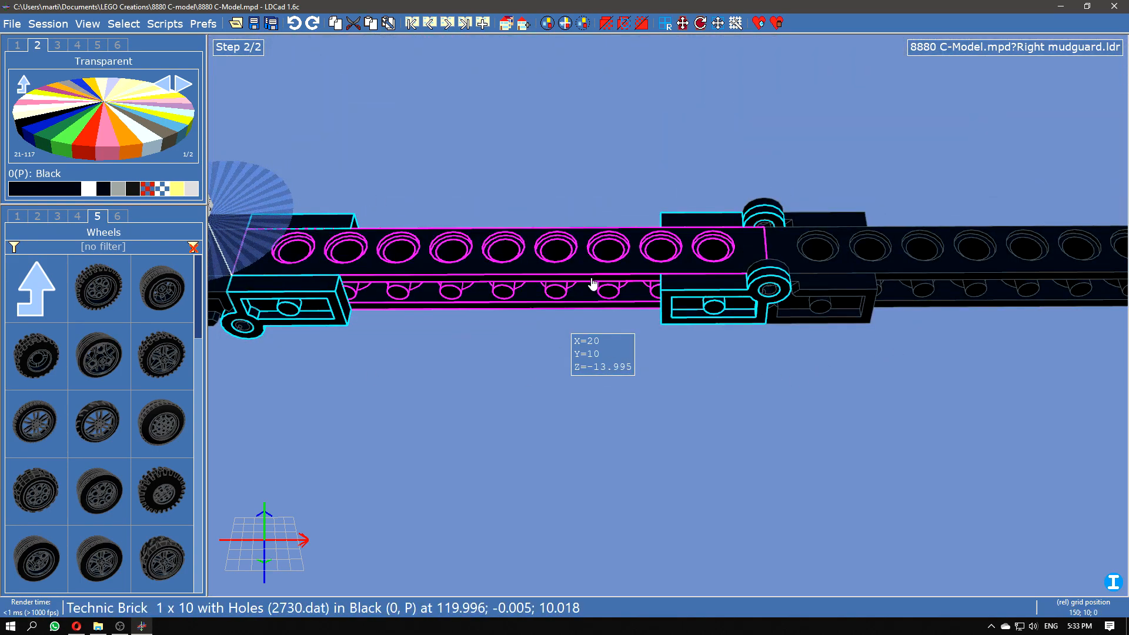
{"action": "left_click", "coordinate": [593, 284]}
{"action": "right_click_drag", "start_coordinate": [494, 270], "coordinate": [331, 316]}
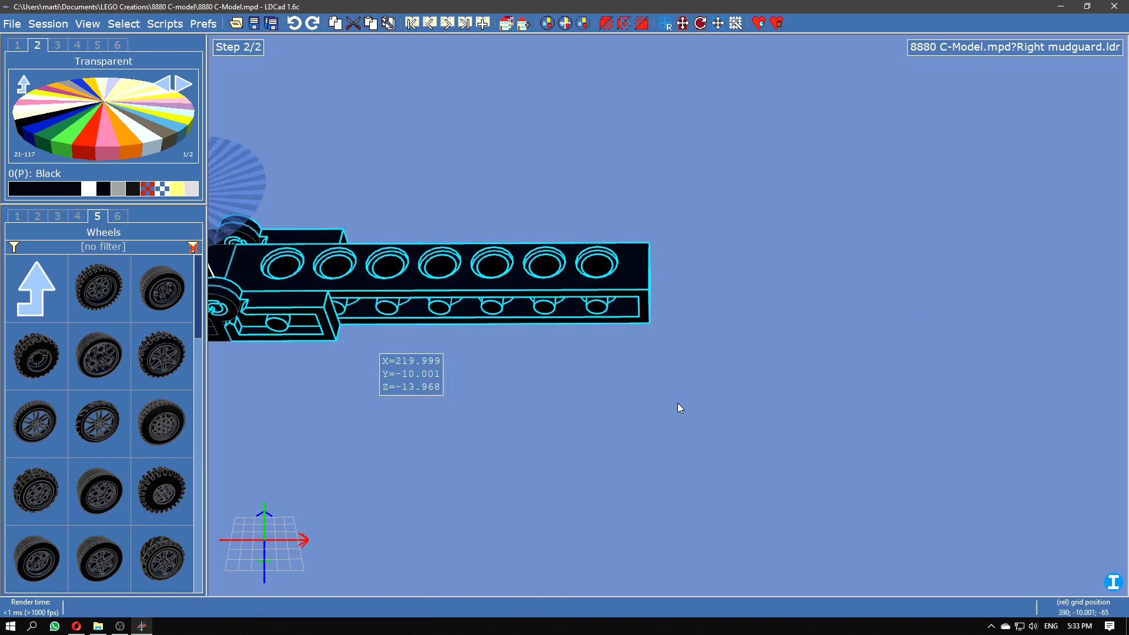
{"action": "right_click_drag", "start_coordinate": [540, 396], "coordinate": [662, 423]}
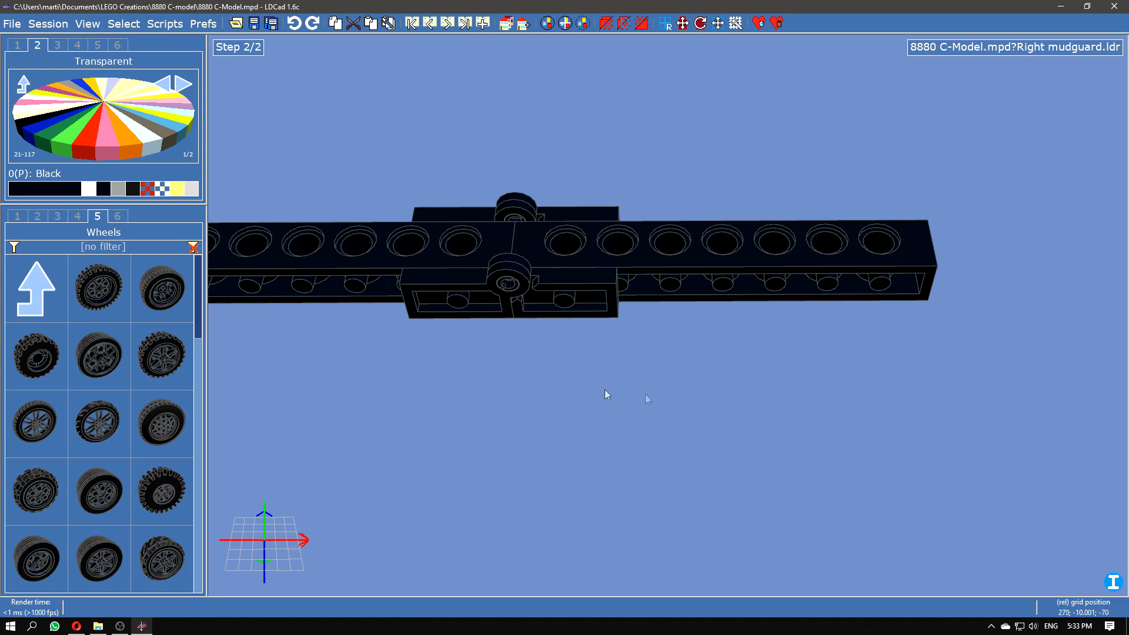
Step: Return to the main model and go back to building step 38
{"action": "key", "text": "ctrl+Tab"}
{"action": "scroll", "coordinate": [664, 403], "scroll_direction": "down", "scroll_amount": 3}
{"action": "right_click_drag", "start_coordinate": [664, 404], "coordinate": [626, 478]}
{"action": "left_click", "coordinate": [431, 24]}
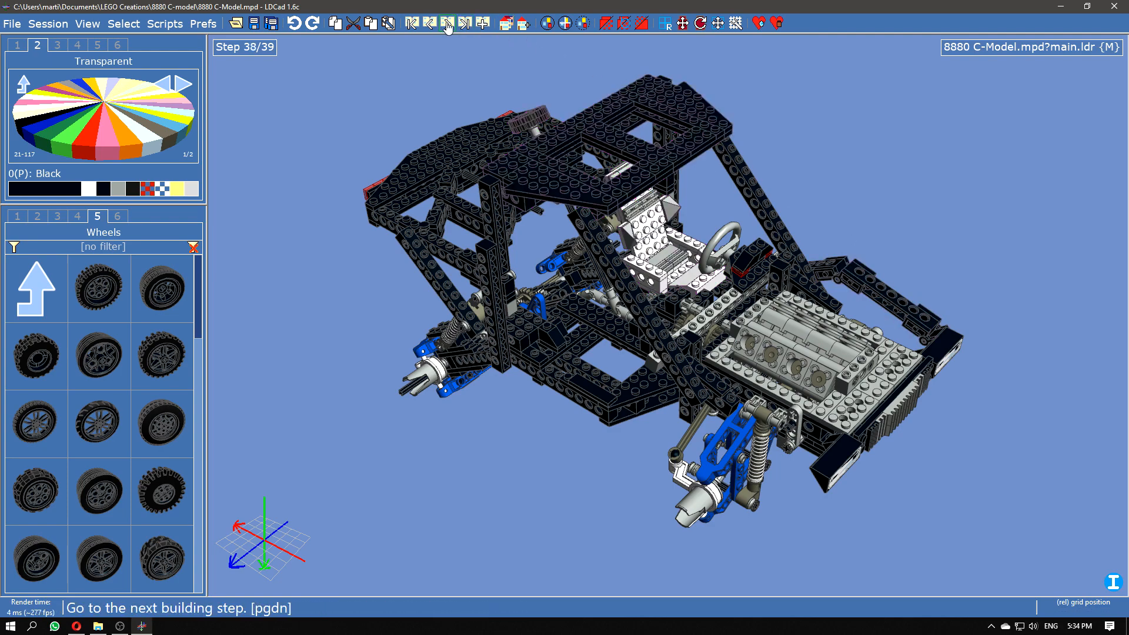
Step: Locate the Right mudguard submodel among the file's content for placing it on the car
{"action": "right_click_drag", "start_coordinate": [540, 509], "coordinate": [435, 253]}
{"action": "left_click_drag", "start_coordinate": [678, 335], "coordinate": [700, 388]}
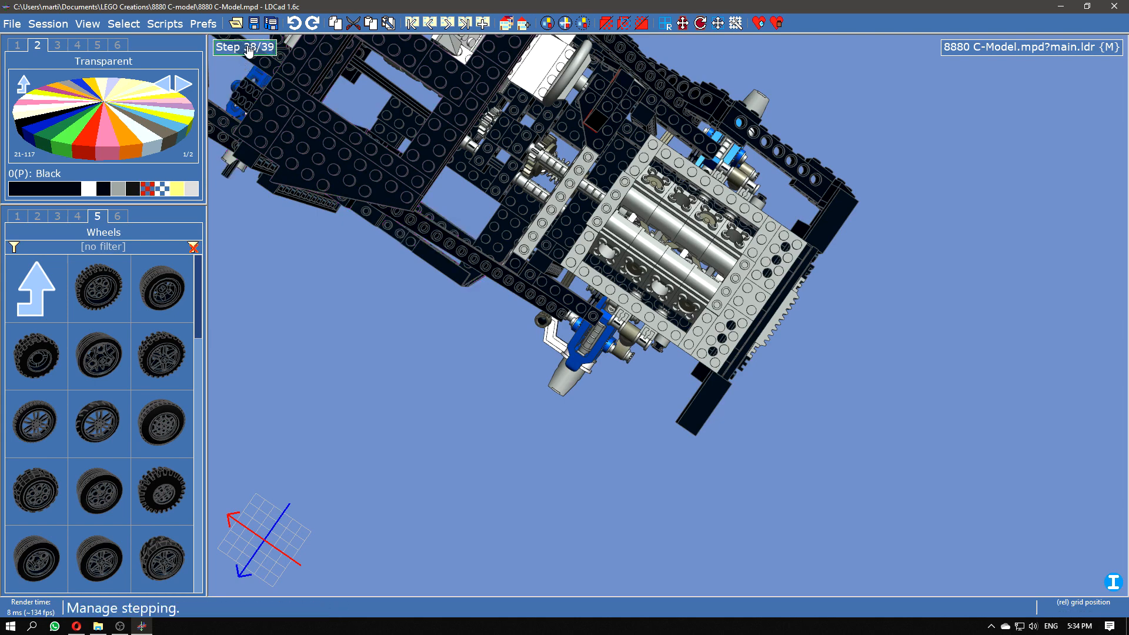
{"action": "right_click_drag", "start_coordinate": [437, 367], "coordinate": [516, 361]}
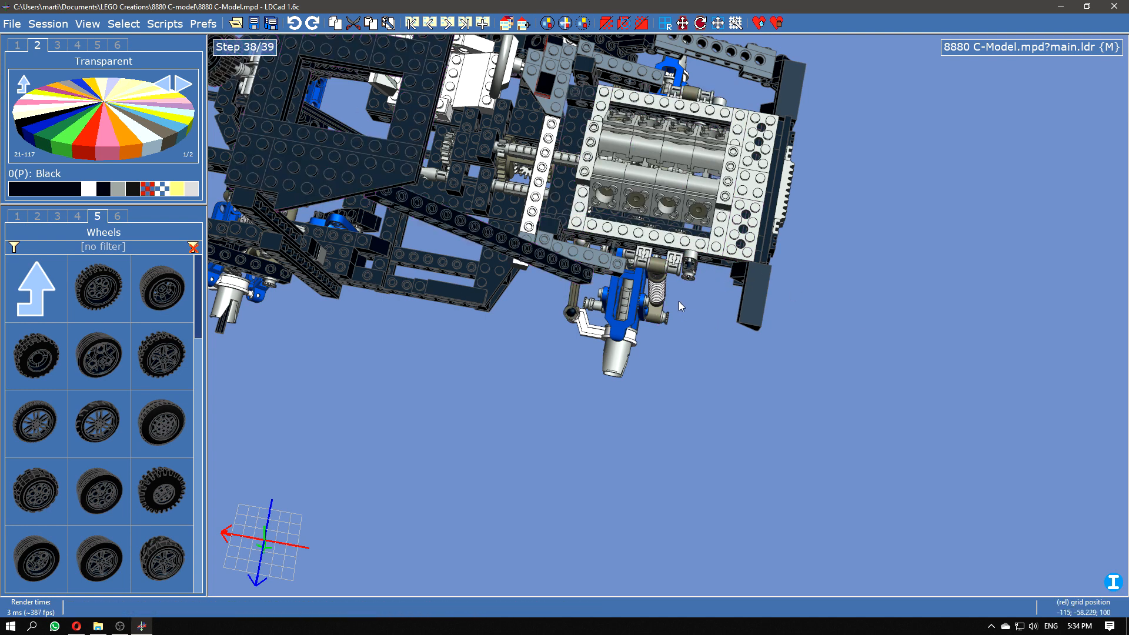
{"action": "right_click_drag", "start_coordinate": [679, 302], "coordinate": [749, 403]}
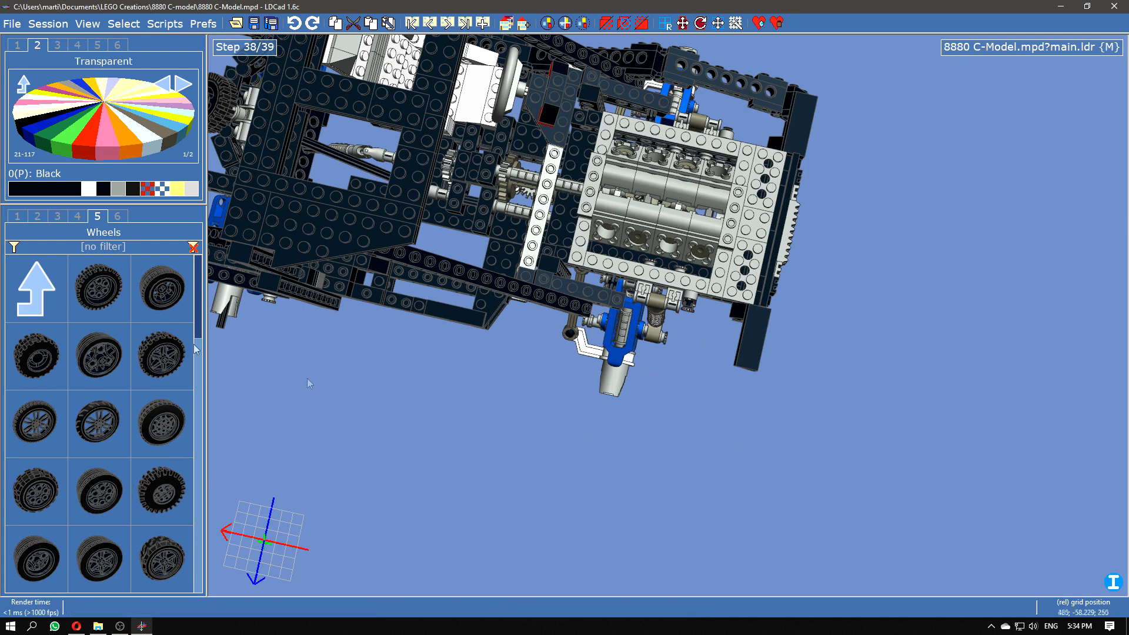
{"action": "mouse_move", "coordinate": [997, 80]}
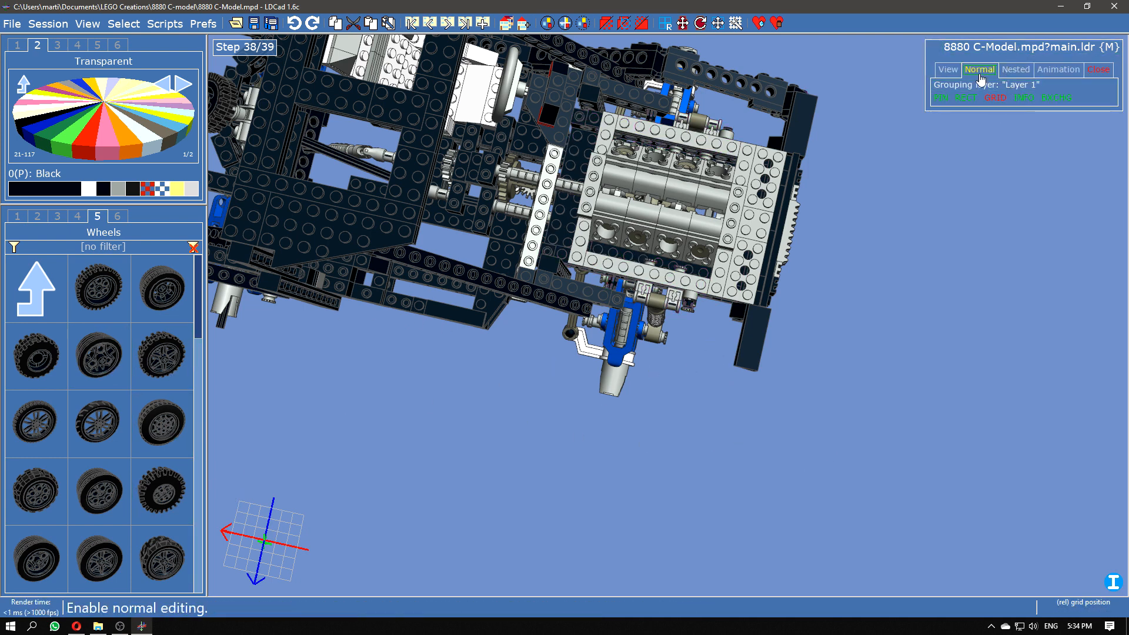
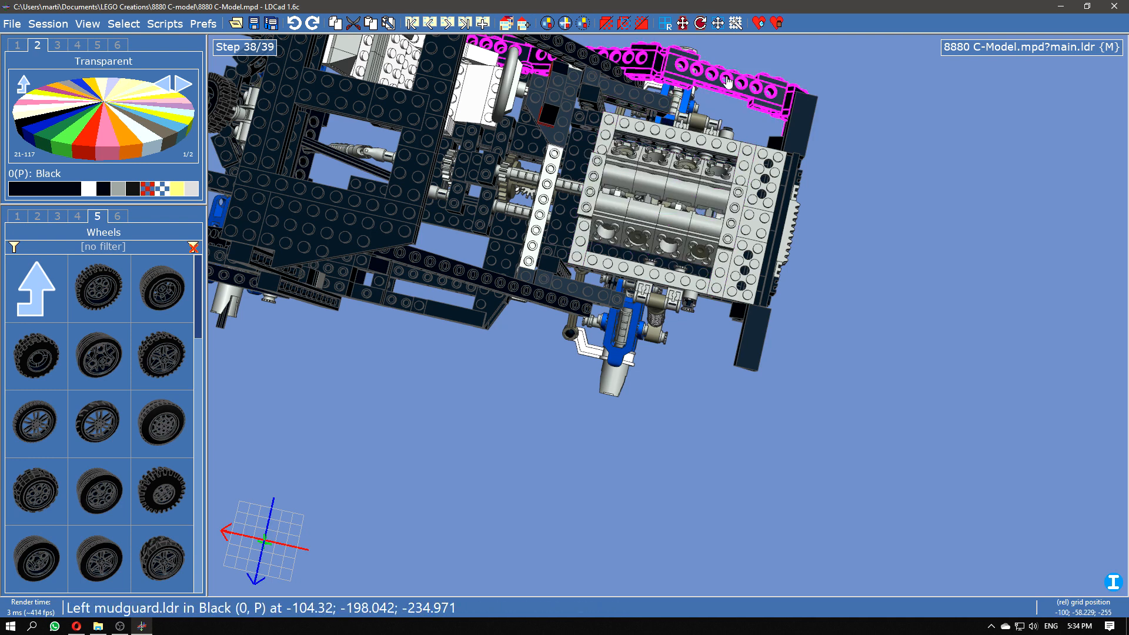
{"action": "left_click", "coordinate": [119, 217]}
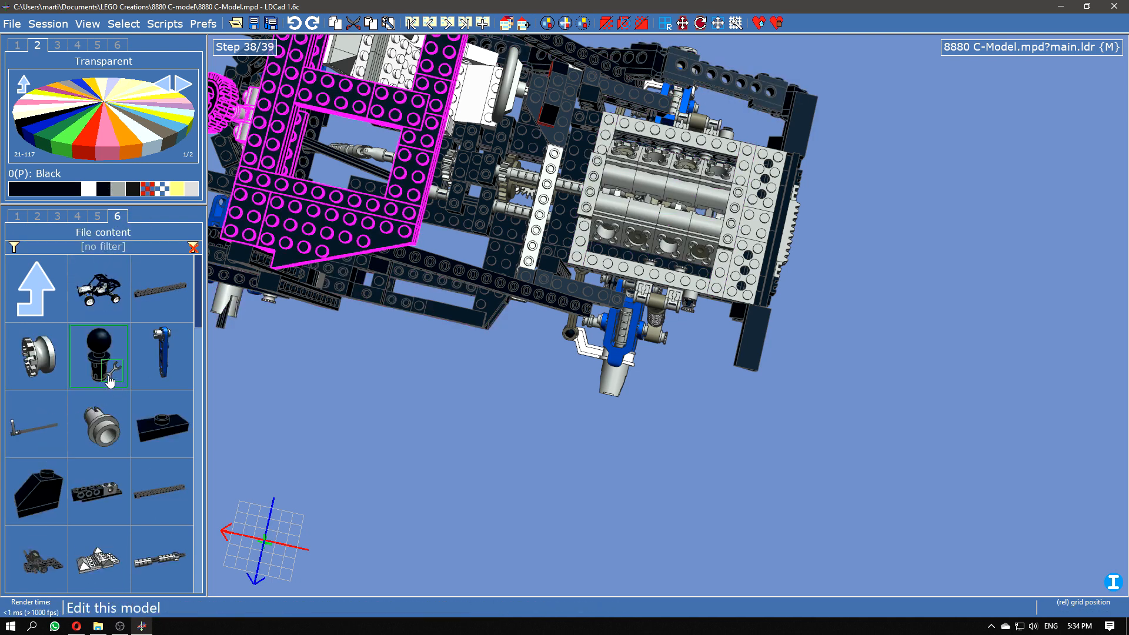
{"action": "scroll", "coordinate": [117, 450], "scroll_direction": "down", "scroll_amount": 1}
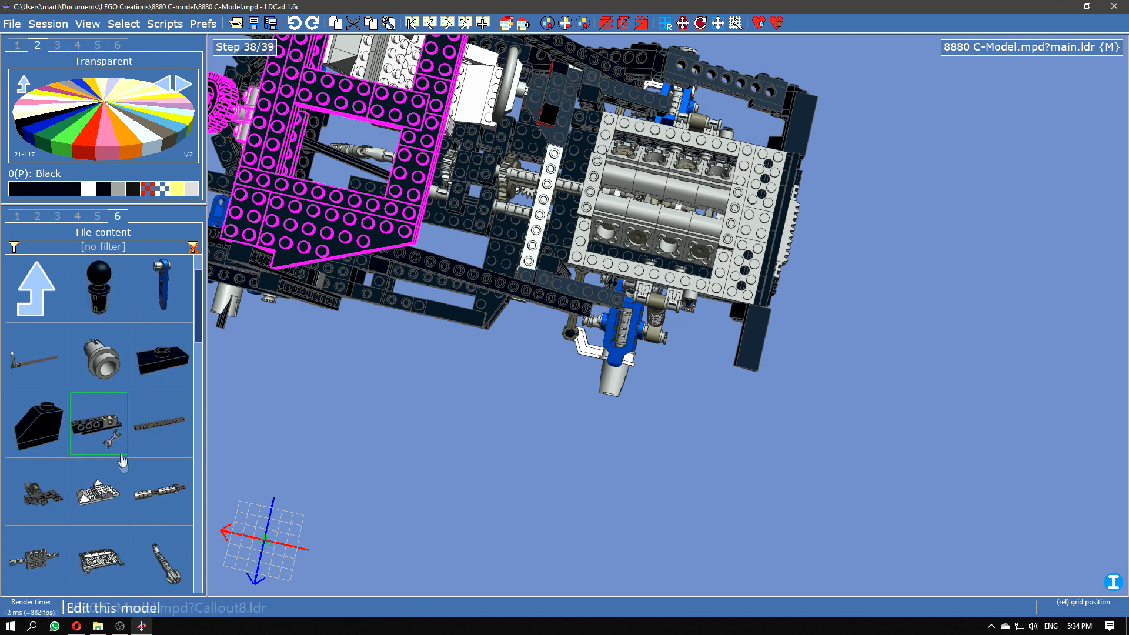
{"action": "scroll", "coordinate": [126, 463], "scroll_direction": "up", "scroll_amount": 1}
{"action": "scroll", "coordinate": [129, 472], "scroll_direction": "down", "scroll_amount": 6}
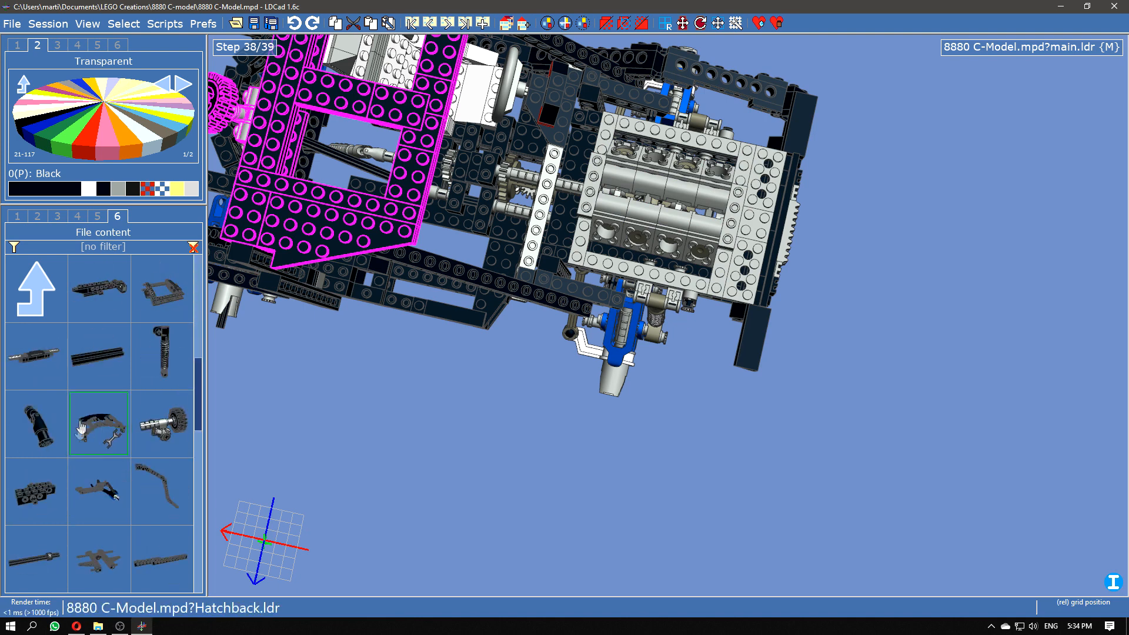
{"action": "scroll", "coordinate": [113, 456], "scroll_direction": "down", "scroll_amount": 5}
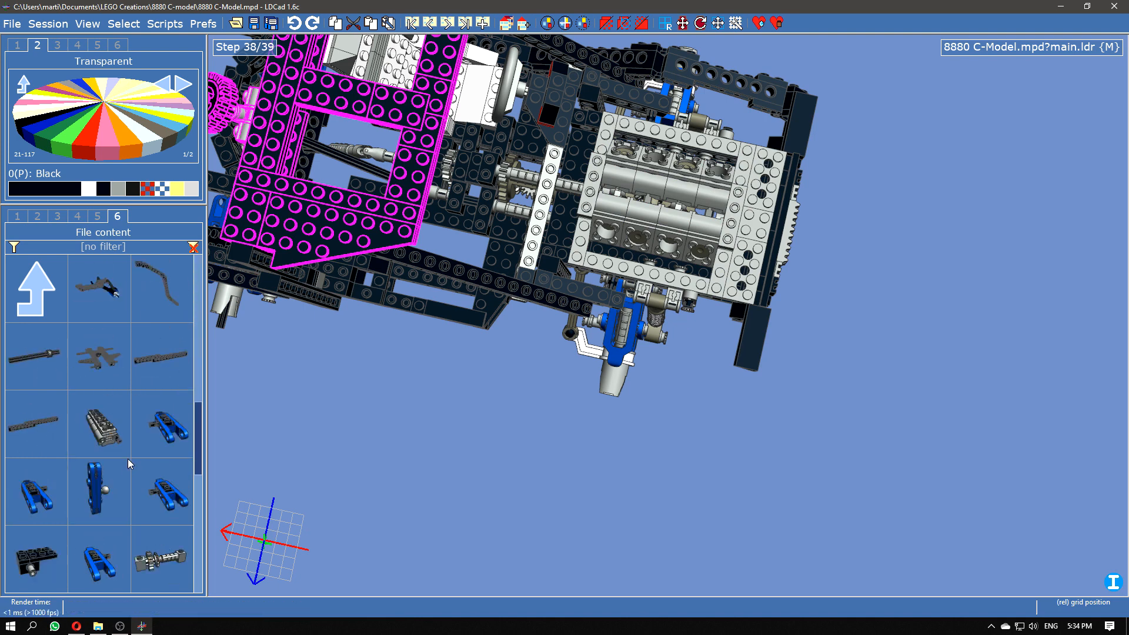
{"action": "scroll", "coordinate": [128, 462], "scroll_direction": "down", "scroll_amount": 3}
{"action": "left_click_drag", "start_coordinate": [36, 491], "coordinate": [615, 383]}
{"action": "scroll", "coordinate": [692, 467], "scroll_direction": "up", "scroll_amount": 5}
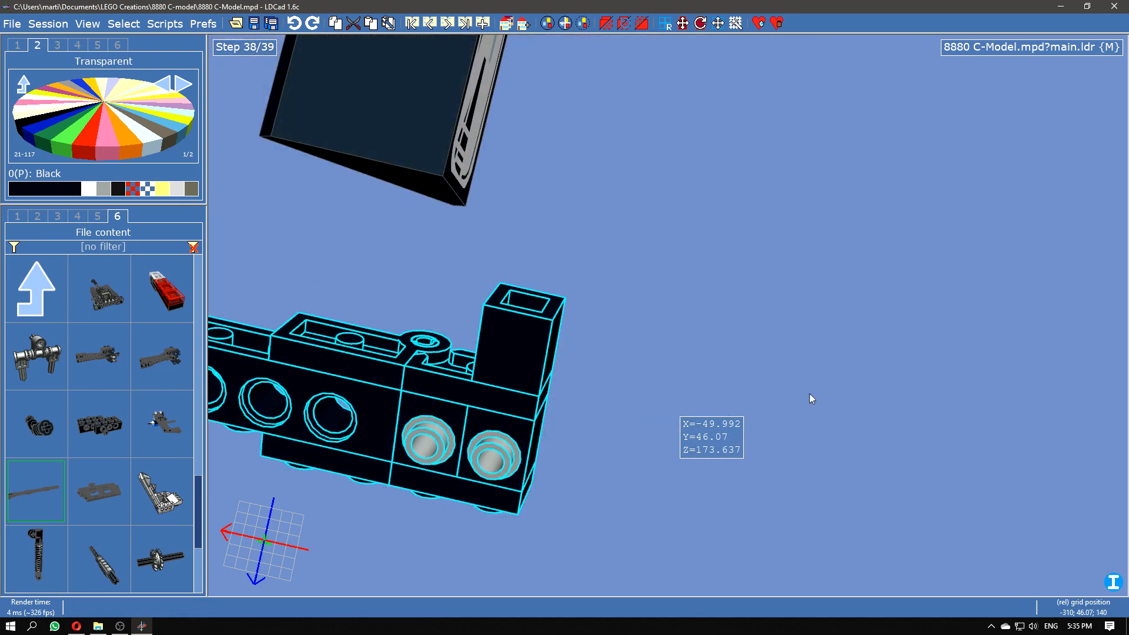
{"action": "right_click_drag", "start_coordinate": [692, 311], "coordinate": [799, 399]}
{"action": "left_click_drag", "start_coordinate": [644, 453], "coordinate": [372, 518]}
{"action": "scroll", "coordinate": [483, 440], "scroll_direction": "down", "scroll_amount": 5}
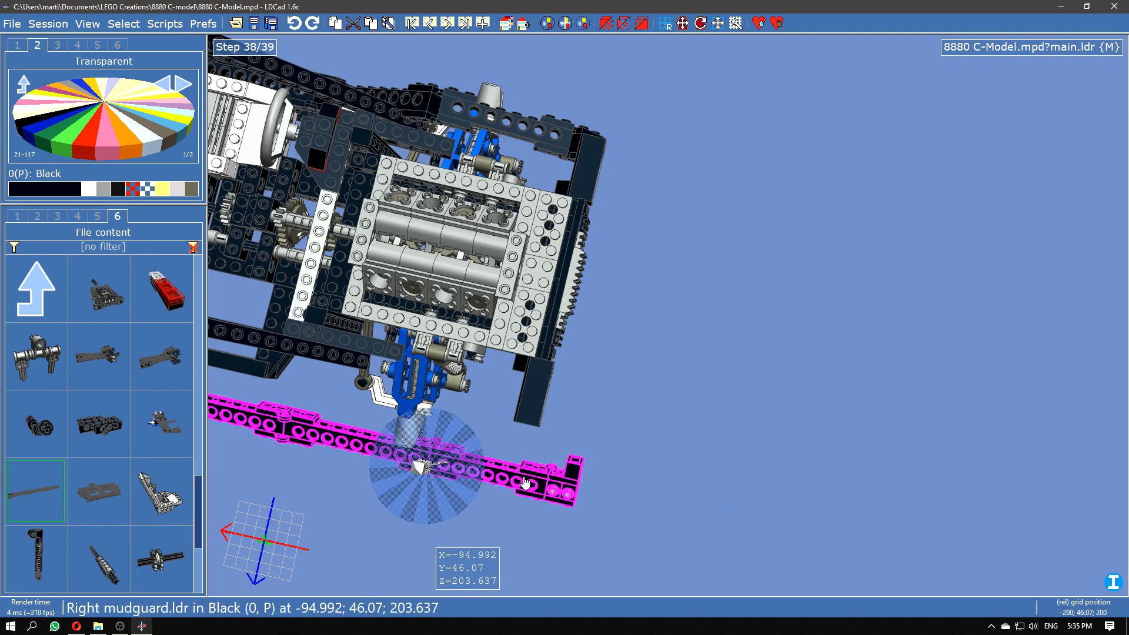
{"action": "key", "text": "Delete"}
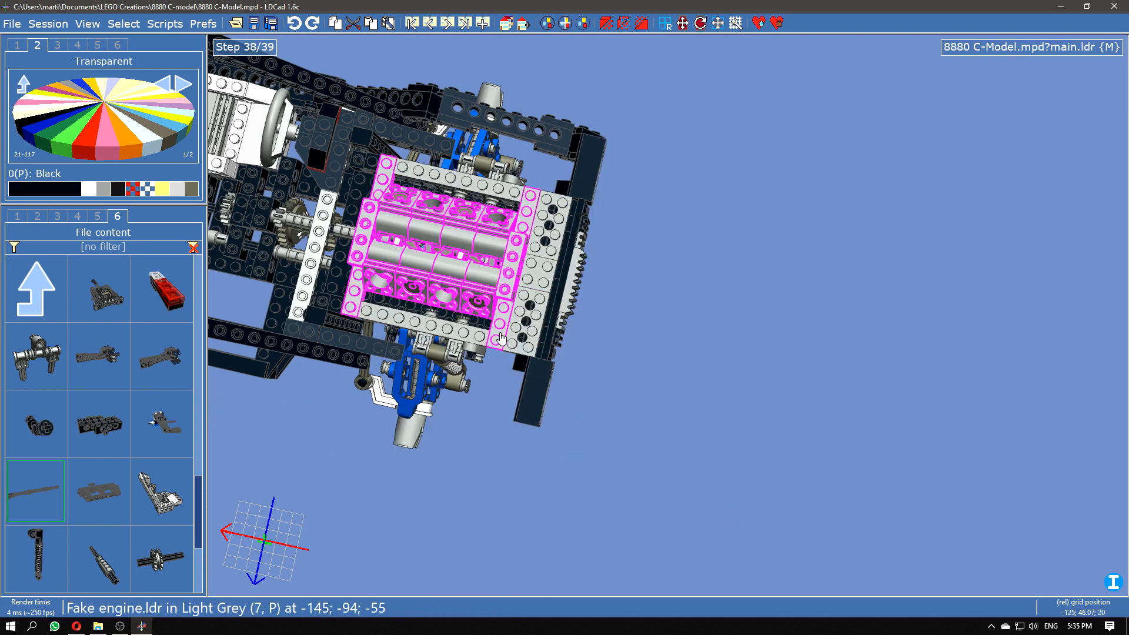
Step: Insert the Right mudguard submodel using the Fake engine's orientation and attach its pinned end to the car's front corner
{"action": "left_click", "coordinate": [463, 339]}
{"action": "left_click_drag", "start_coordinate": [35, 490], "coordinate": [508, 377]}
{"action": "scroll", "coordinate": [578, 385], "scroll_direction": "up", "scroll_amount": 3}
{"action": "left_click_drag", "start_coordinate": [577, 484], "coordinate": [670, 331]}
{"action": "right_click_drag", "start_coordinate": [669, 331], "coordinate": [646, 448]}
{"action": "left_click_drag", "start_coordinate": [665, 261], "coordinate": [667, 243]}
{"action": "left_click_drag", "start_coordinate": [483, 193], "coordinate": [704, 276]}
{"action": "scroll", "coordinate": [704, 275], "scroll_direction": "up", "scroll_amount": 2}
{"action": "left_click_drag", "start_coordinate": [847, 332], "coordinate": [941, 412]}
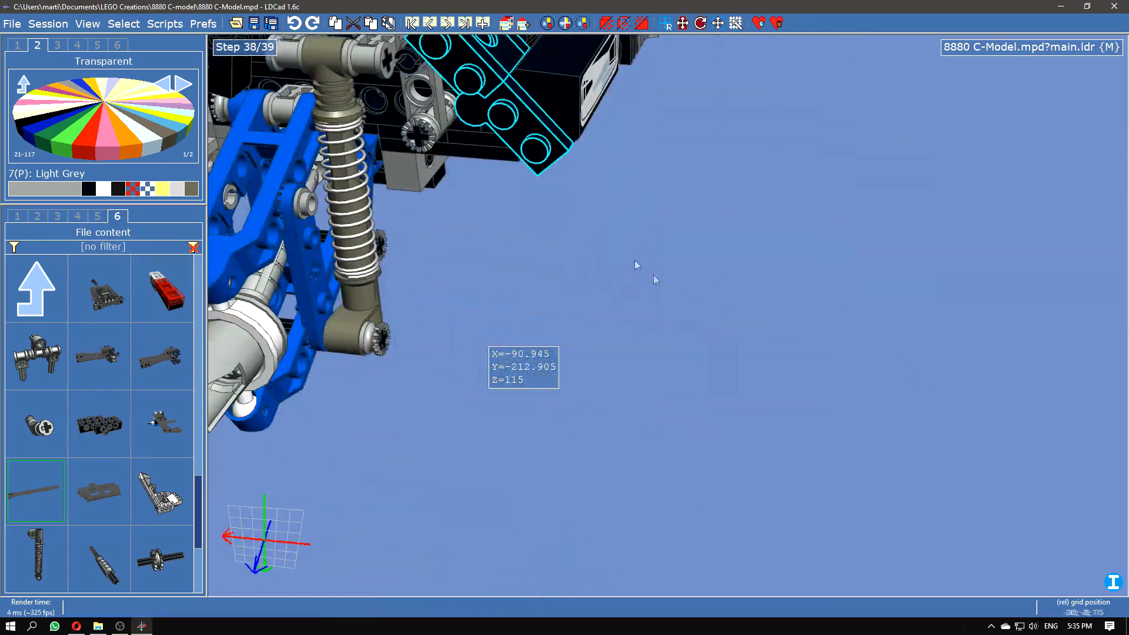
Step: Enable nested editing in the main model and select the right mudguard's groups in place
{"action": "right_click_drag", "start_coordinate": [654, 274], "coordinate": [782, 482]}
{"action": "right_click_drag", "start_coordinate": [782, 391], "coordinate": [743, 383]}
{"action": "middle_click_drag", "start_coordinate": [799, 303], "coordinate": [681, 263]}
{"action": "mouse_move", "coordinate": [1053, 53]}
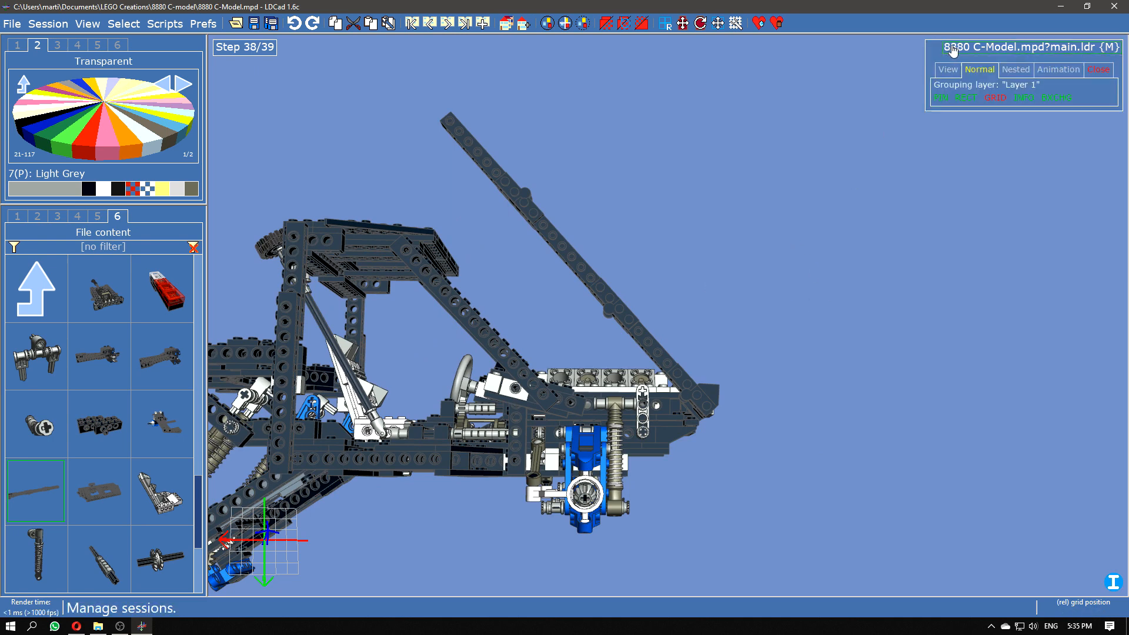
{"action": "left_click", "coordinate": [1007, 69]}
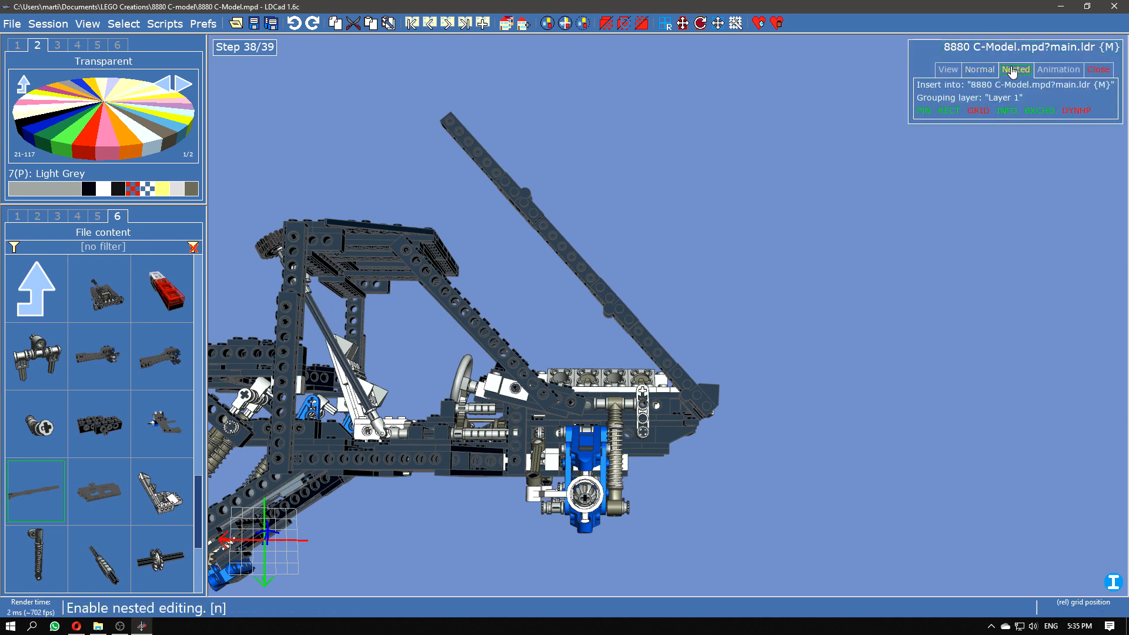
{"action": "scroll", "coordinate": [669, 366], "scroll_direction": "up", "scroll_amount": 4}
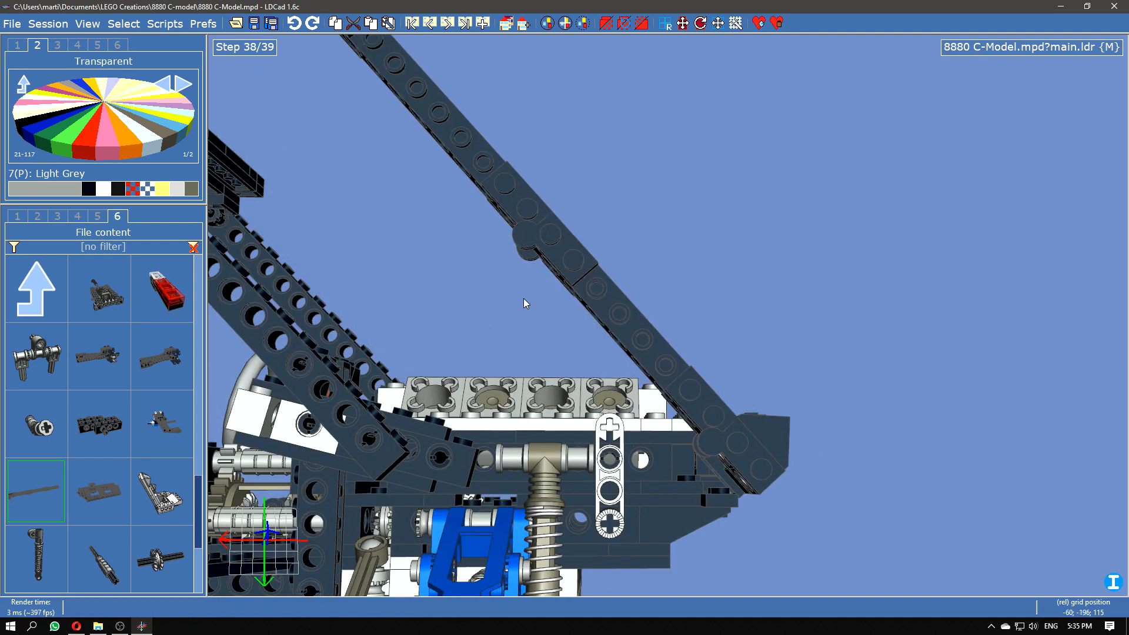
{"action": "left_click", "coordinate": [566, 252]}
{"action": "middle_click_drag", "start_coordinate": [684, 186], "coordinate": [778, 305]}
{"action": "scroll", "coordinate": [816, 296], "scroll_direction": "down", "scroll_amount": 1}
{"action": "left_click", "coordinate": [746, 370]}
{"action": "middle_click_drag", "start_coordinate": [870, 325], "coordinate": [812, 192]}
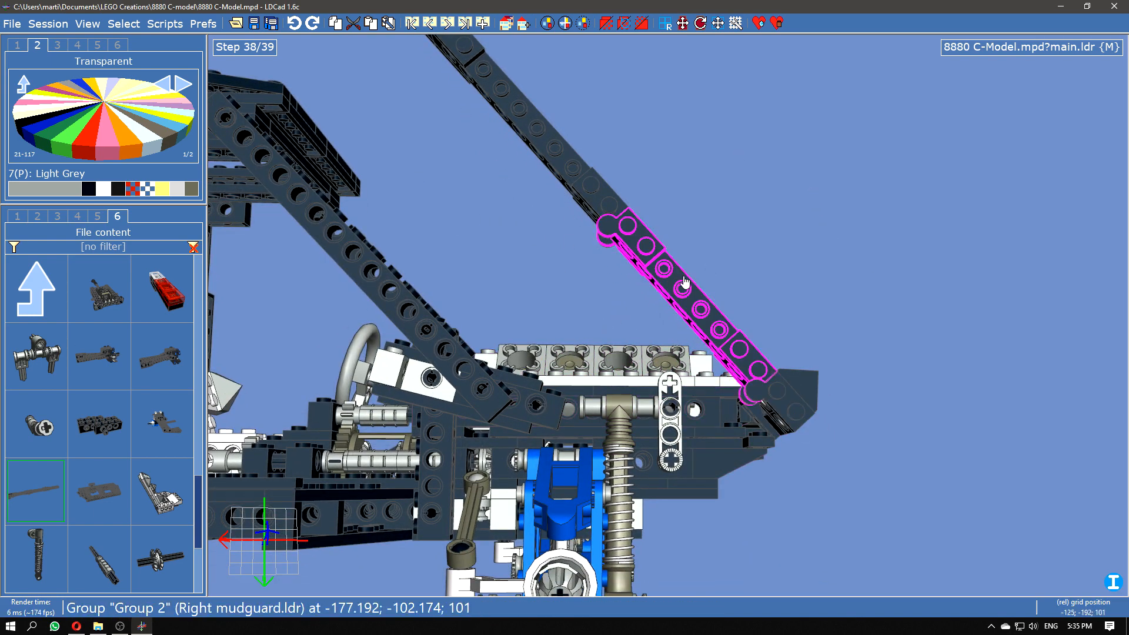
{"action": "left_click", "coordinate": [666, 281]}
{"action": "right_click_drag", "start_coordinate": [675, 171], "coordinate": [467, 139]}
{"action": "right_click_drag", "start_coordinate": [848, 346], "coordinate": [719, 171]}
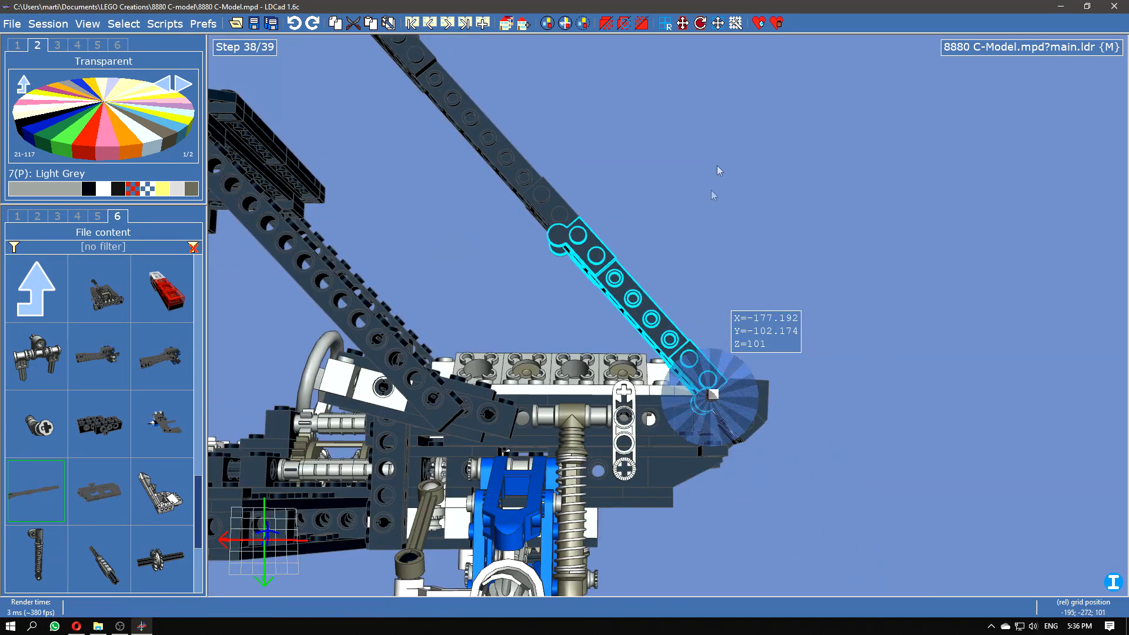
{"action": "left_click_drag", "start_coordinate": [715, 373], "coordinate": [699, 370]}
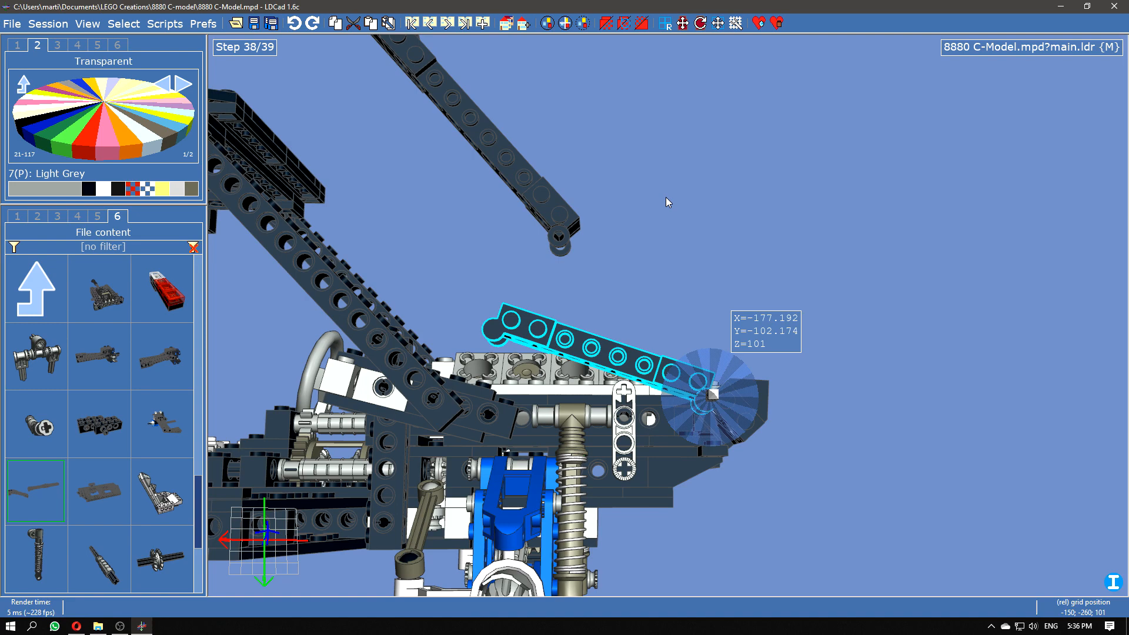
{"action": "key", "text": "ctrl+z"}
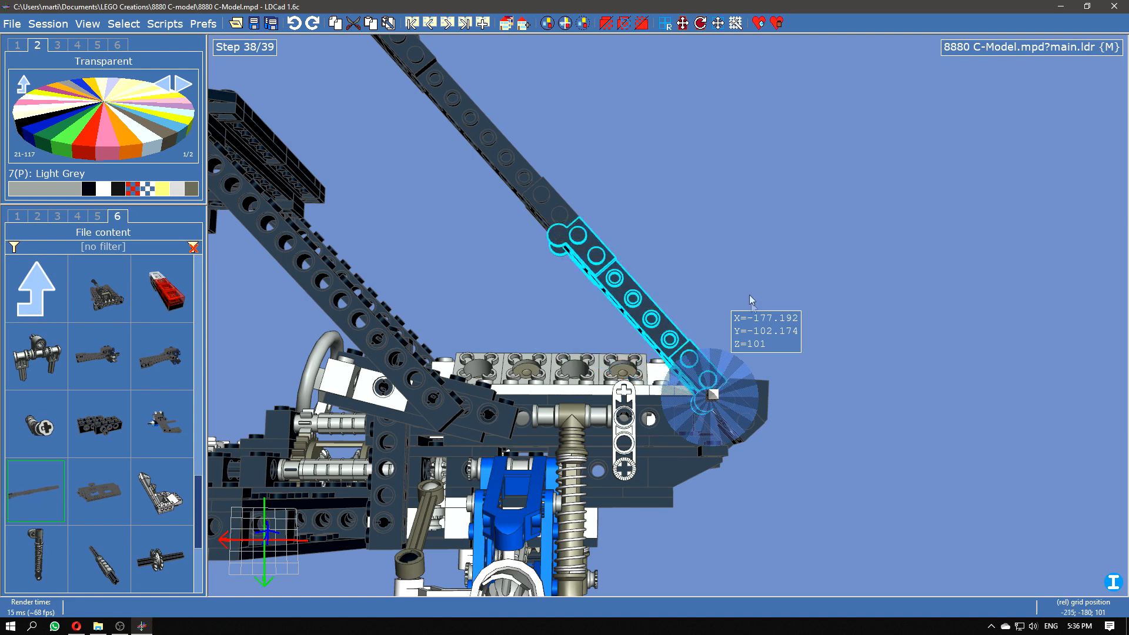
Step: Rotate the right mudguard's three free sections together down towards the engine about the hinge at the pinned front end
{"action": "scroll", "coordinate": [722, 256], "scroll_direction": "down", "scroll_amount": 2}
{"action": "right_click_drag", "start_coordinate": [645, 157], "coordinate": [736, 269]}
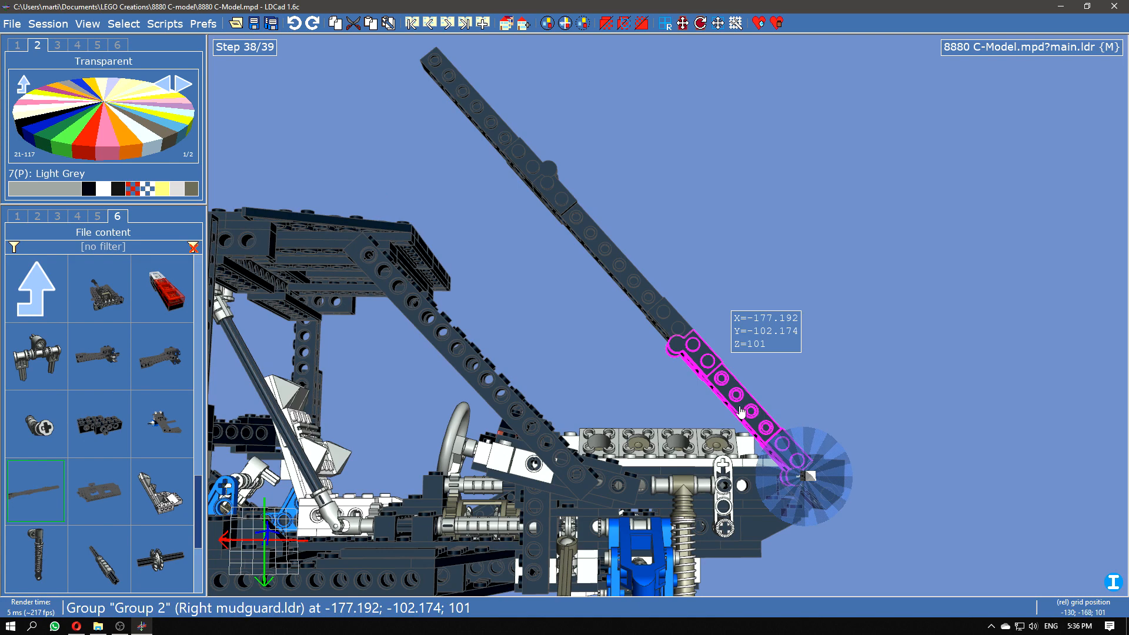
{"action": "left_click", "coordinate": [582, 224], "text": "ctrl"}
{"action": "left_click", "coordinate": [488, 118], "text": "ctrl"}
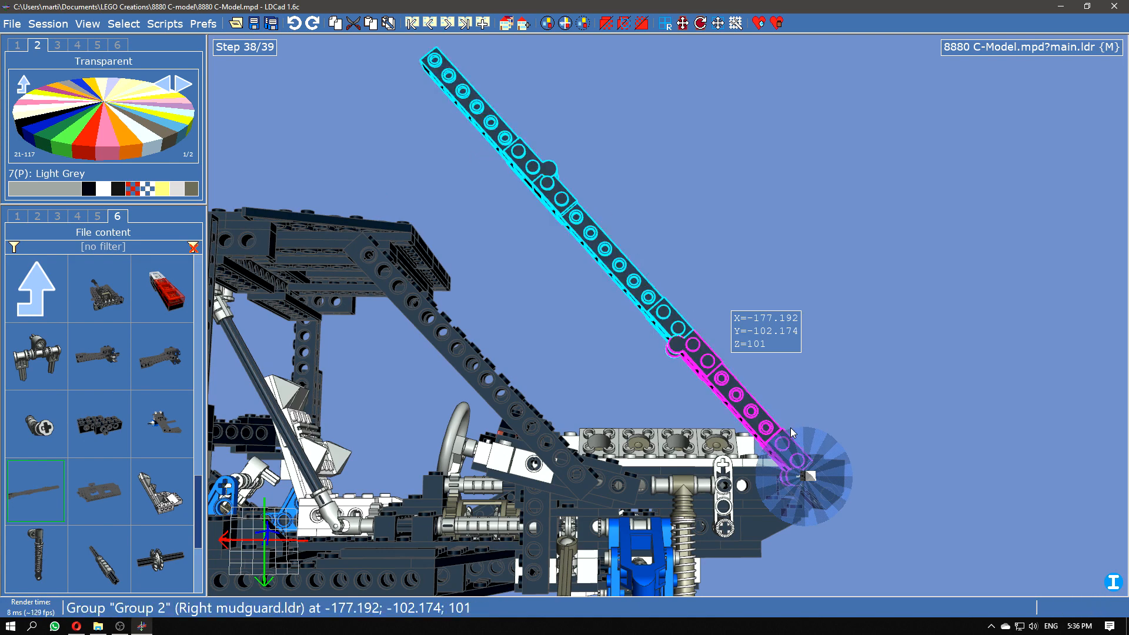
{"action": "middle_click_drag", "start_coordinate": [837, 401], "coordinate": [768, 279]}
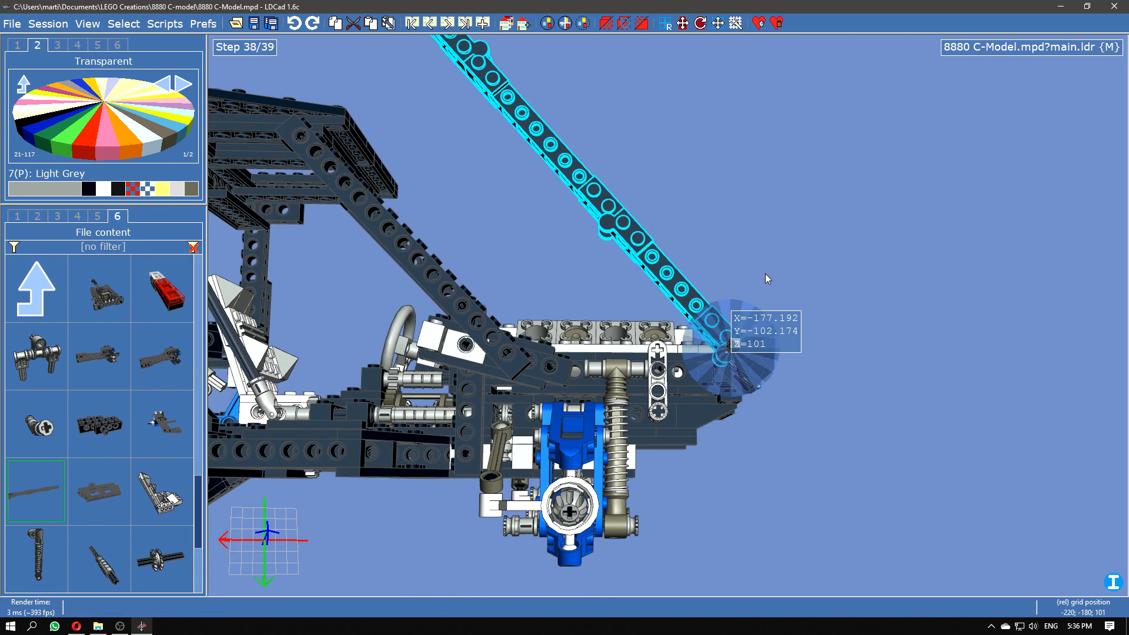
{"action": "left_click_drag", "start_coordinate": [706, 325], "coordinate": [692, 344]}
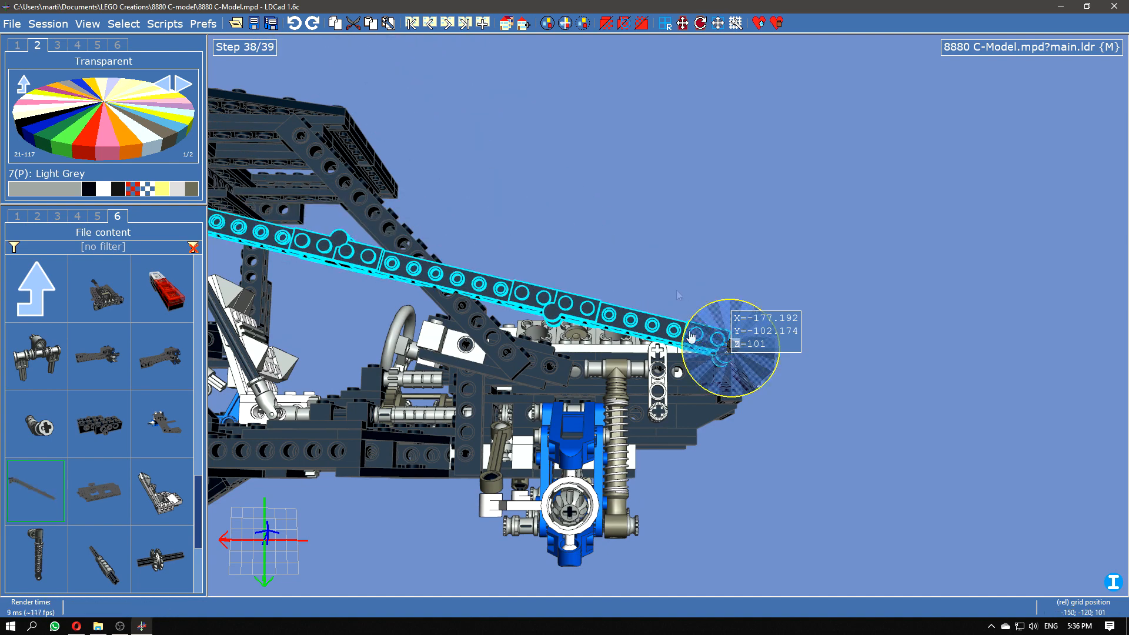
{"action": "left_click_drag", "start_coordinate": [677, 292], "coordinate": [641, 256]}
{"action": "right_click_drag", "start_coordinate": [660, 241], "coordinate": [746, 244]}
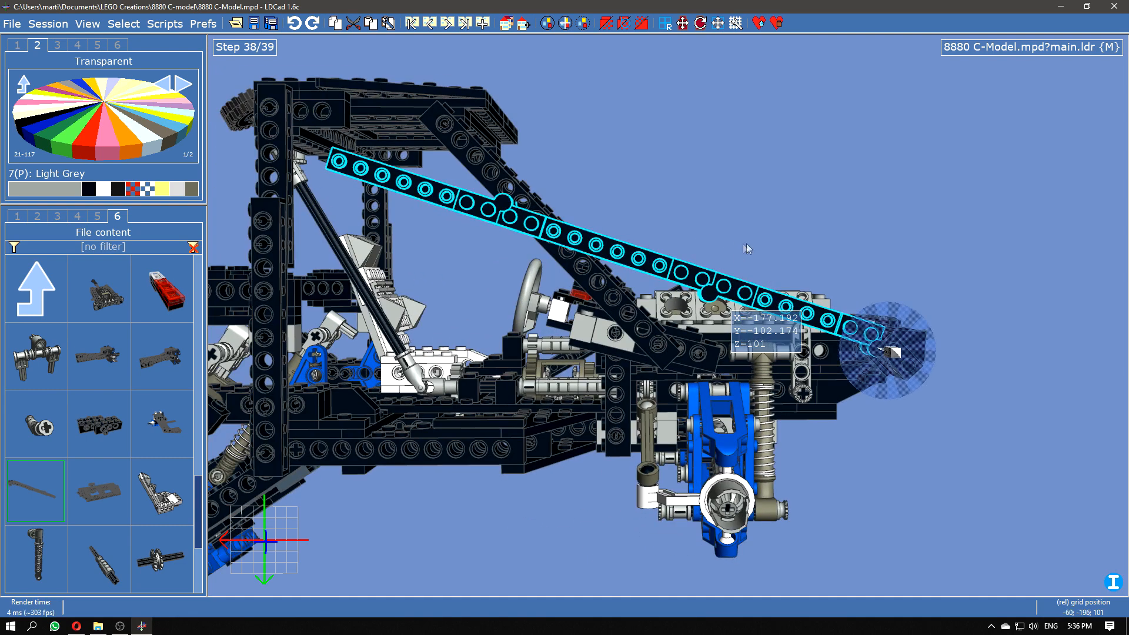
{"action": "left_click", "coordinate": [747, 243]}
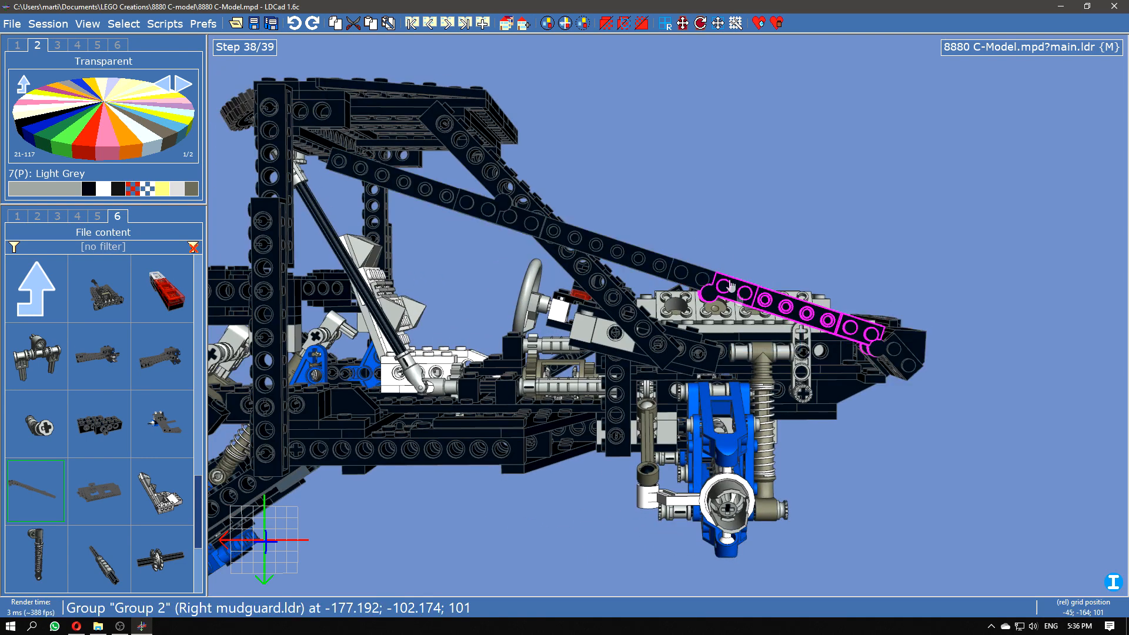
Step: Rotate the right mudguard's middle and rear sections together down towards the chassis about the hinge behind the front section
{"action": "left_click", "coordinate": [531, 236]}
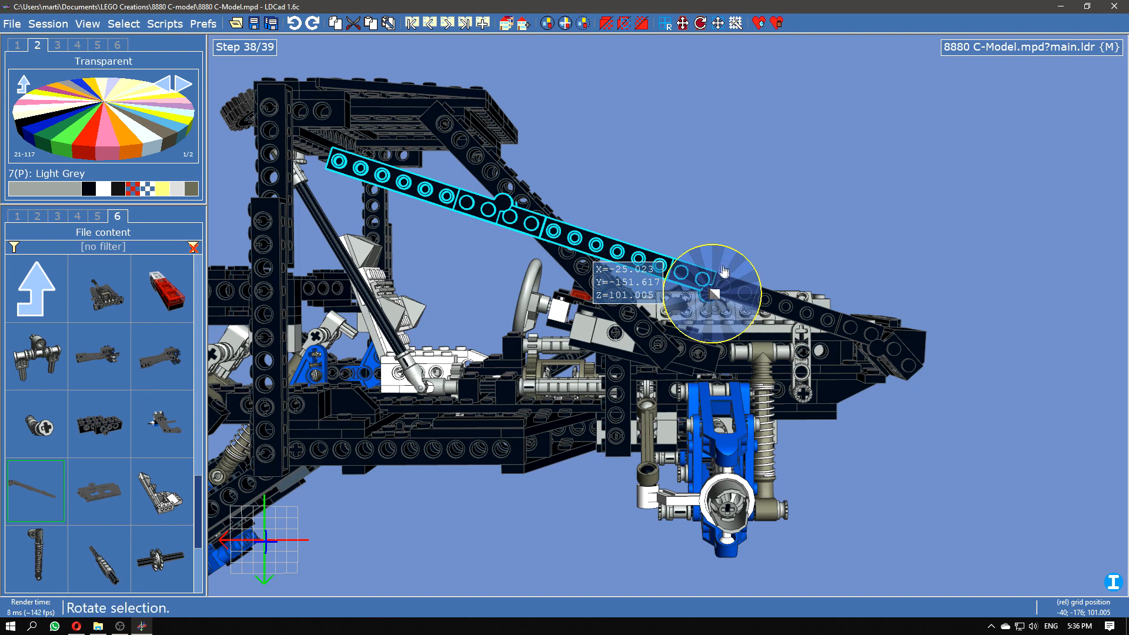
{"action": "left_click_drag", "start_coordinate": [726, 272], "coordinate": [696, 276]}
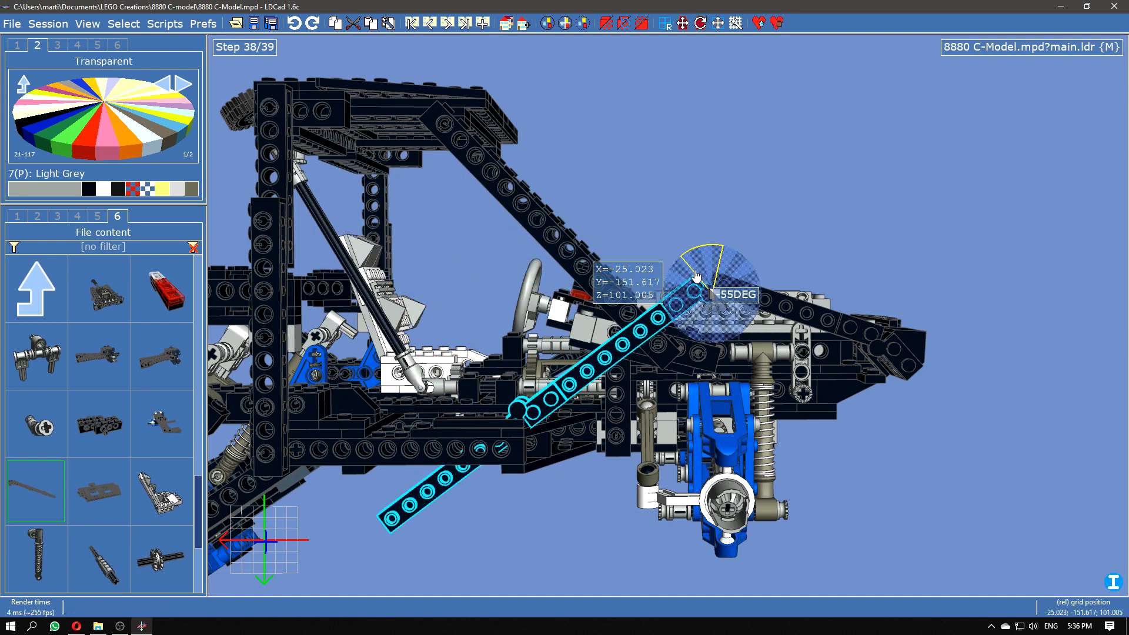
{"action": "left_click_drag", "start_coordinate": [697, 276], "coordinate": [697, 274]}
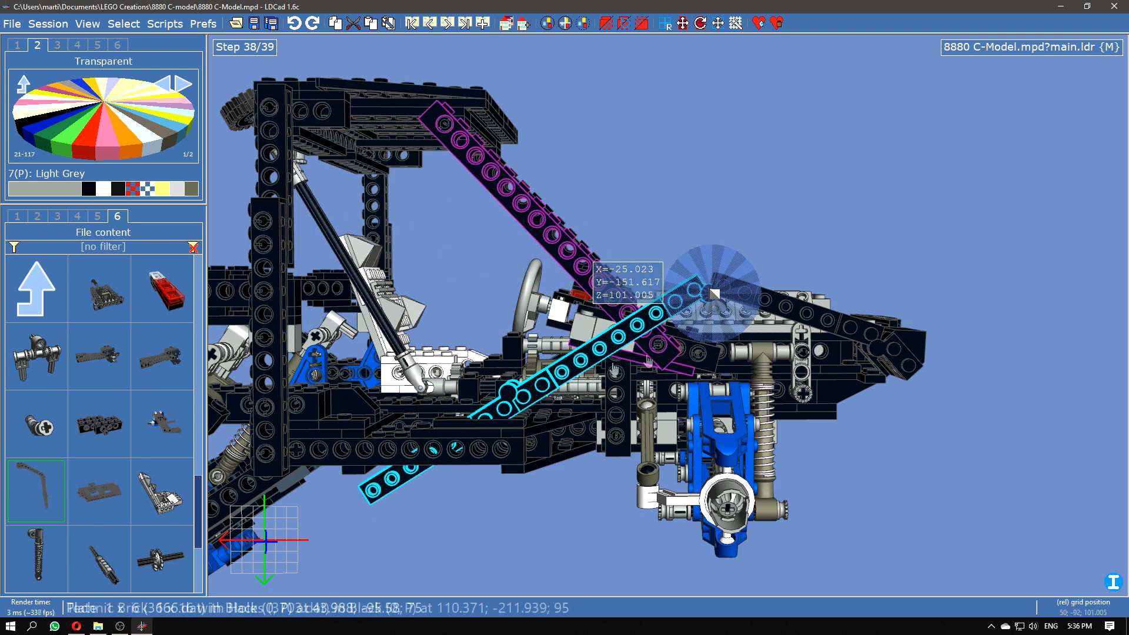
{"action": "key", "text": "Escape"}
Step: Rotate the right mudguard's rear section about its own hinge until it lies nearly level along the chassis side
{"action": "left_click", "coordinate": [494, 410]}
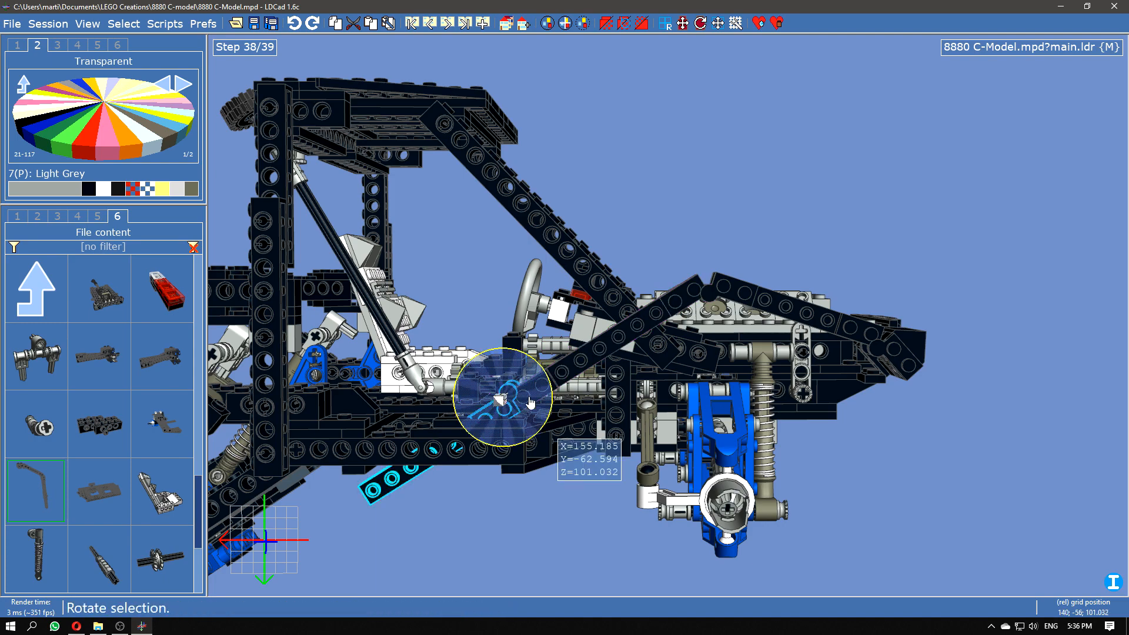
{"action": "left_click_drag", "start_coordinate": [515, 379], "coordinate": [528, 387]}
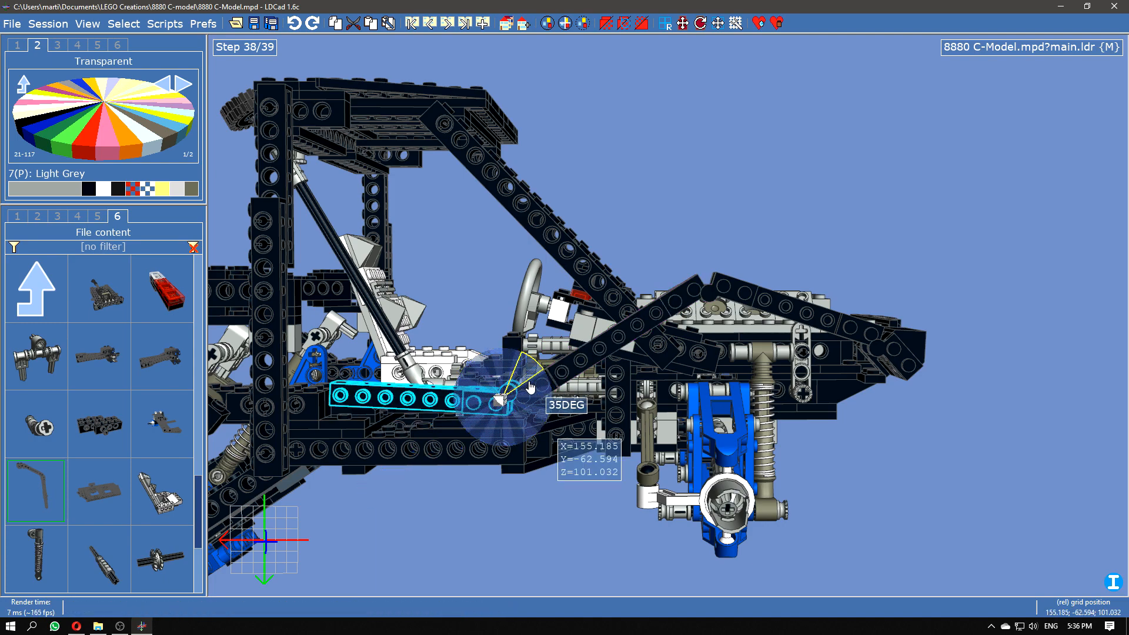
{"action": "right_click_drag", "start_coordinate": [427, 434], "coordinate": [442, 376]}
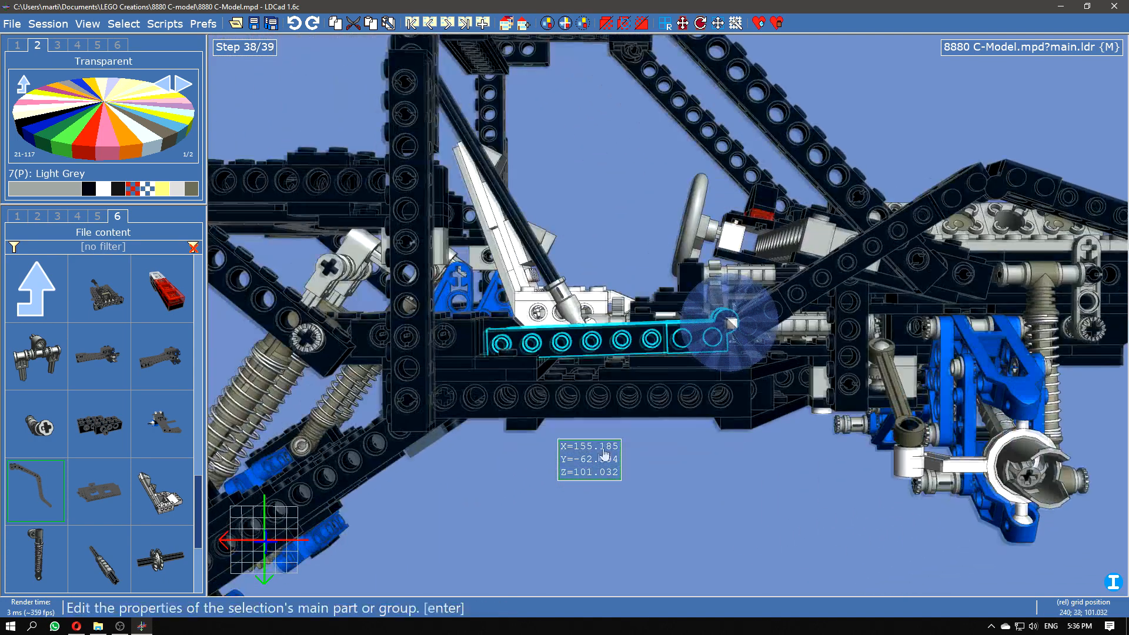
{"action": "scroll", "coordinate": [444, 366], "scroll_direction": "up", "scroll_amount": 6}
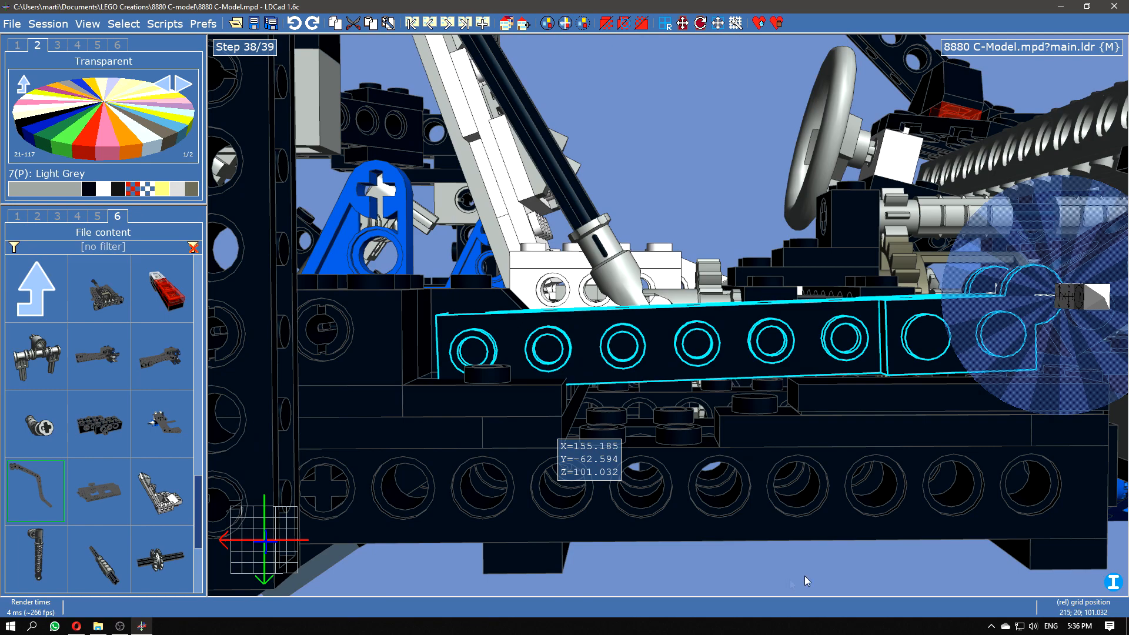
{"action": "scroll", "coordinate": [806, 581], "scroll_direction": "down", "scroll_amount": 5}
{"action": "scroll", "coordinate": [822, 550], "scroll_direction": "down", "scroll_amount": 1}
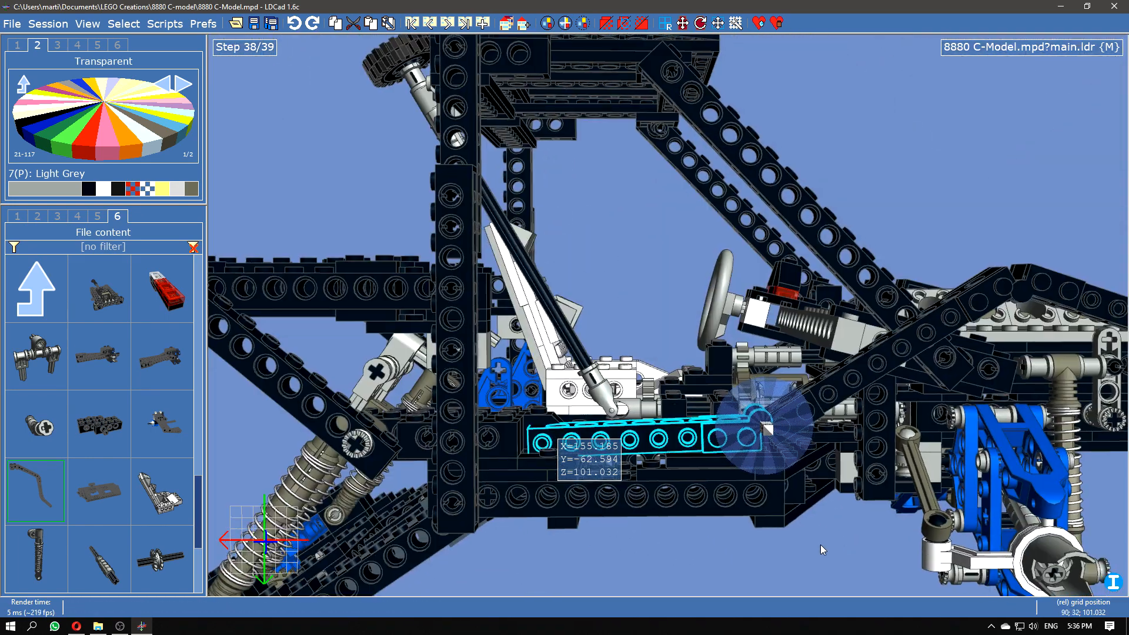
Step: Rotate the right mudguard's three free sections together slightly down about the hinge at the pinned front end
{"action": "right_click_drag", "start_coordinate": [823, 550], "coordinate": [877, 335]}
{"action": "left_click", "coordinate": [633, 329], "text": "ctrl"}
{"action": "left_click", "coordinate": [460, 402], "text": "ctrl"}
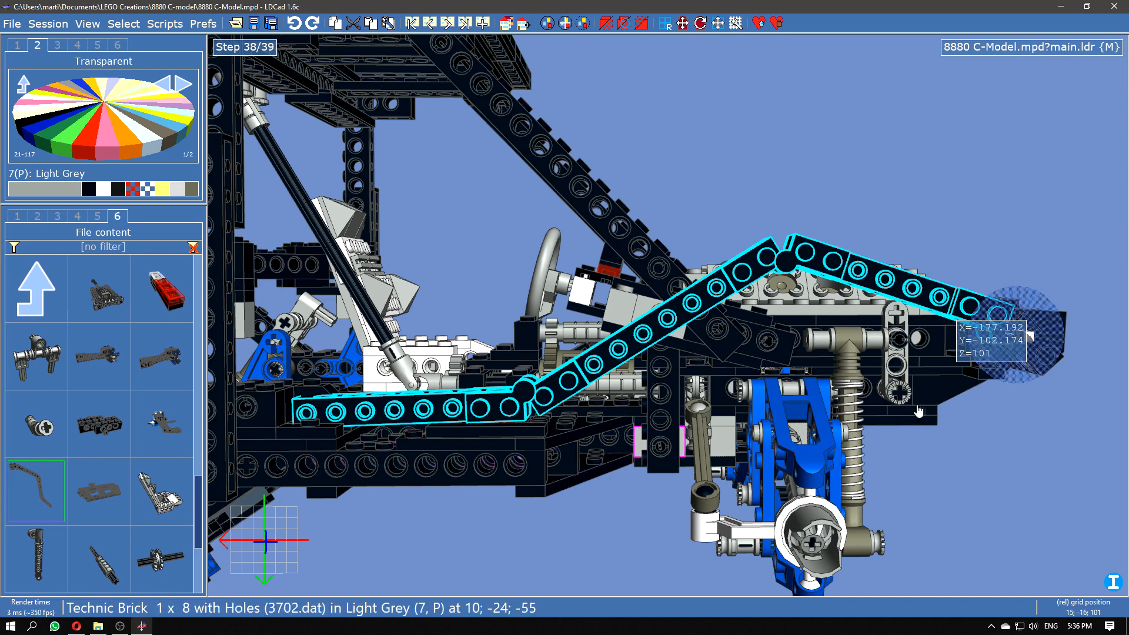
{"action": "right_click_drag", "start_coordinate": [956, 468], "coordinate": [845, 475]}
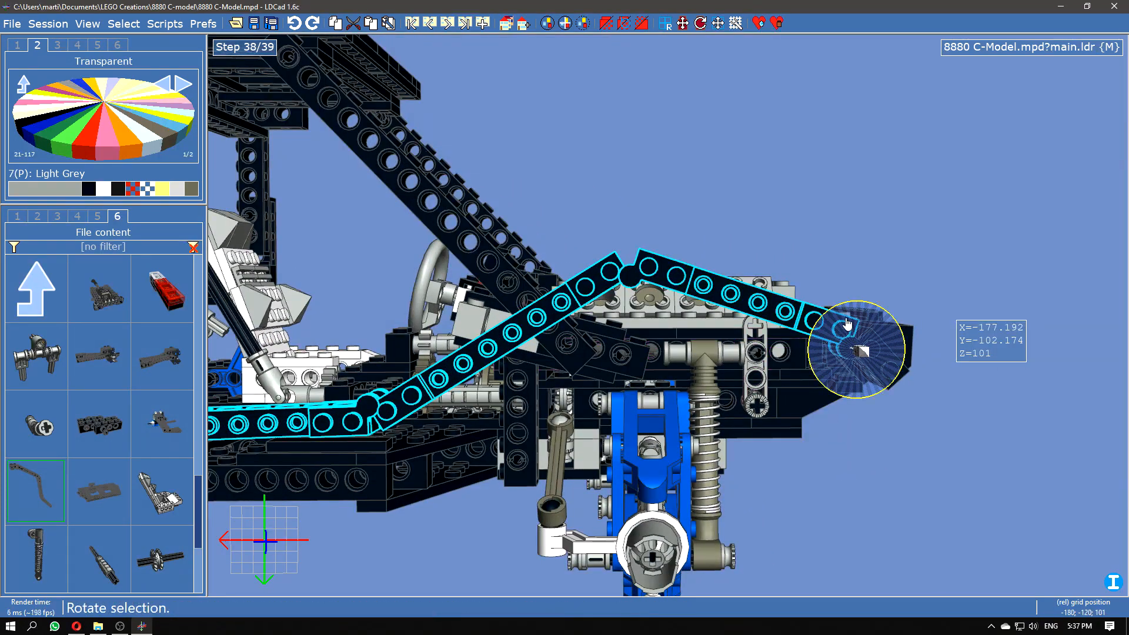
{"action": "left_click_drag", "start_coordinate": [835, 486], "coordinate": [830, 473]}
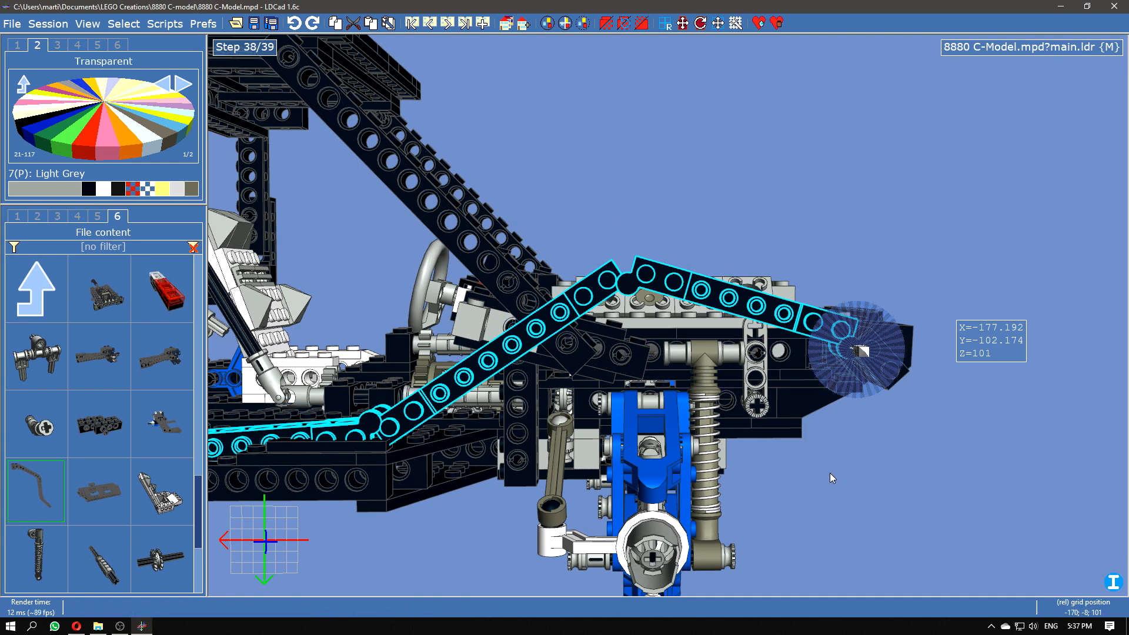
Step: Rotate the right mudguard's middle and rear sections together slightly up about the hinge behind the front section
{"action": "left_click", "coordinate": [484, 381]}
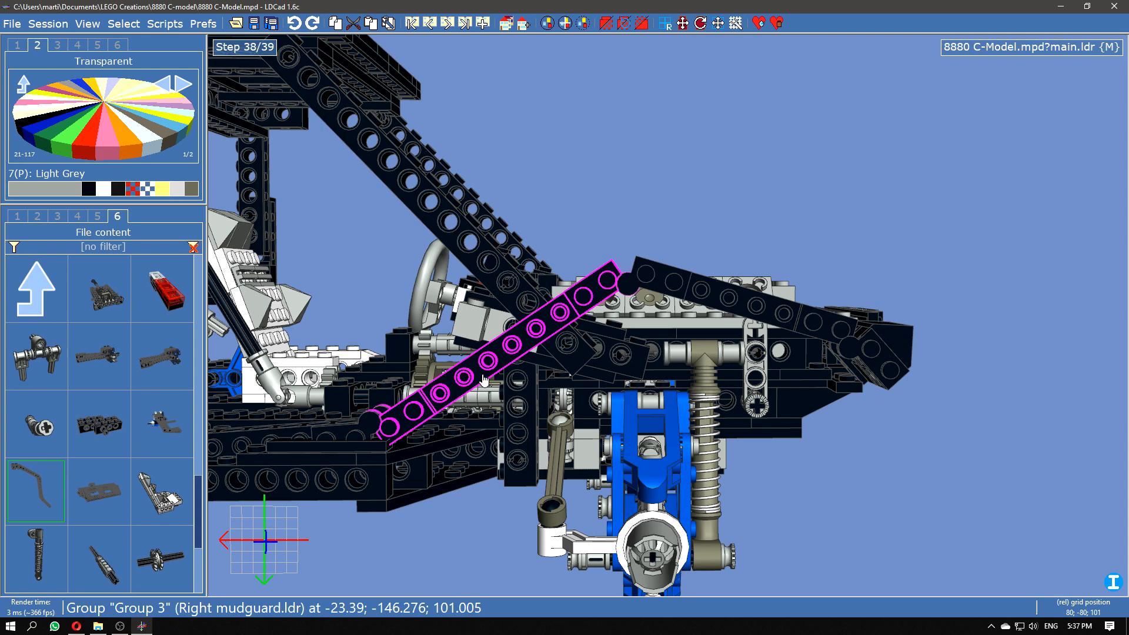
{"action": "left_click", "coordinate": [357, 436], "text": "ctrl"}
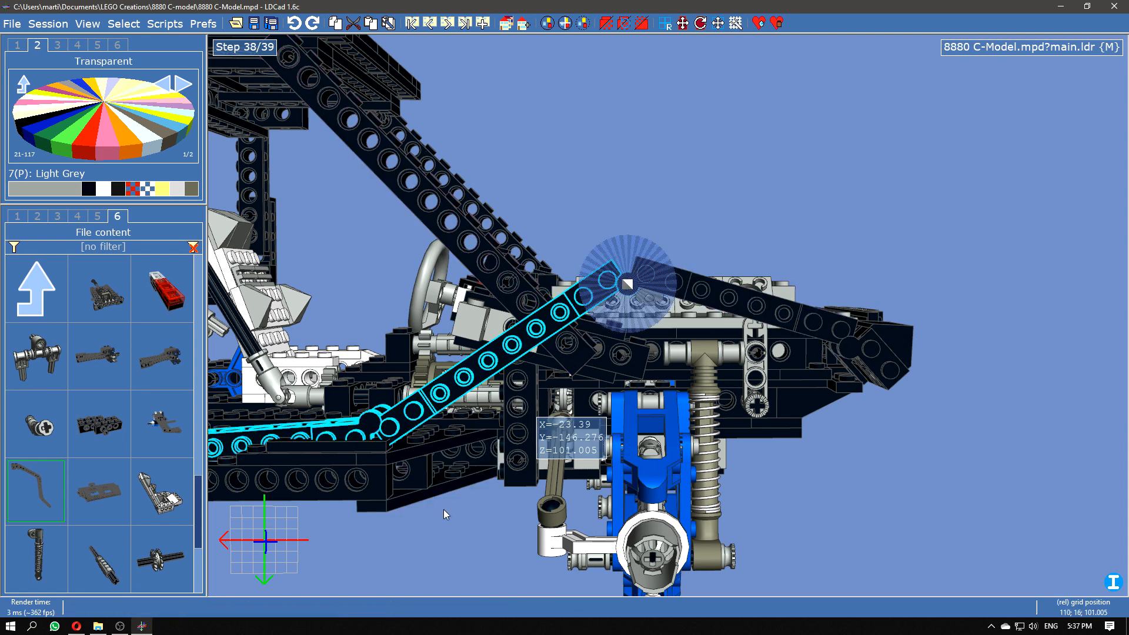
{"action": "key", "text": "ctrl+Right"}
{"action": "key", "text": "ctrl+Right"}
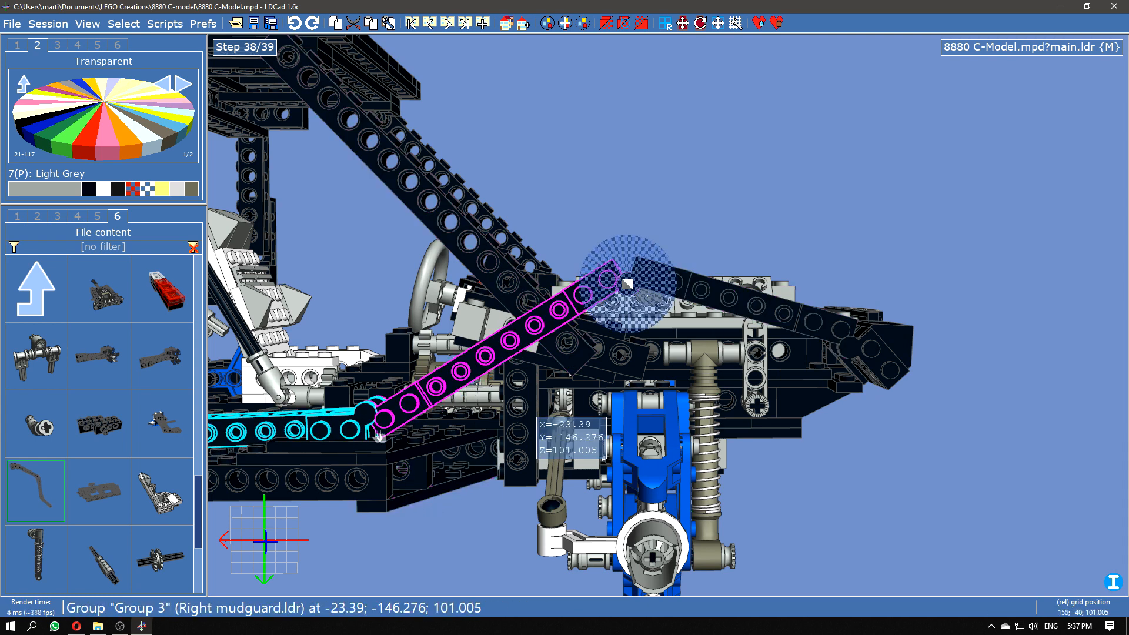
Step: Rotate the right mudguard's rear section slightly about its own hinge to level it along the chassis side
{"action": "key", "text": "Escape"}
{"action": "left_click", "coordinate": [359, 429]}
{"action": "key", "text": "ctrl+Right"}
{"action": "key", "text": "ctrl+Right"}
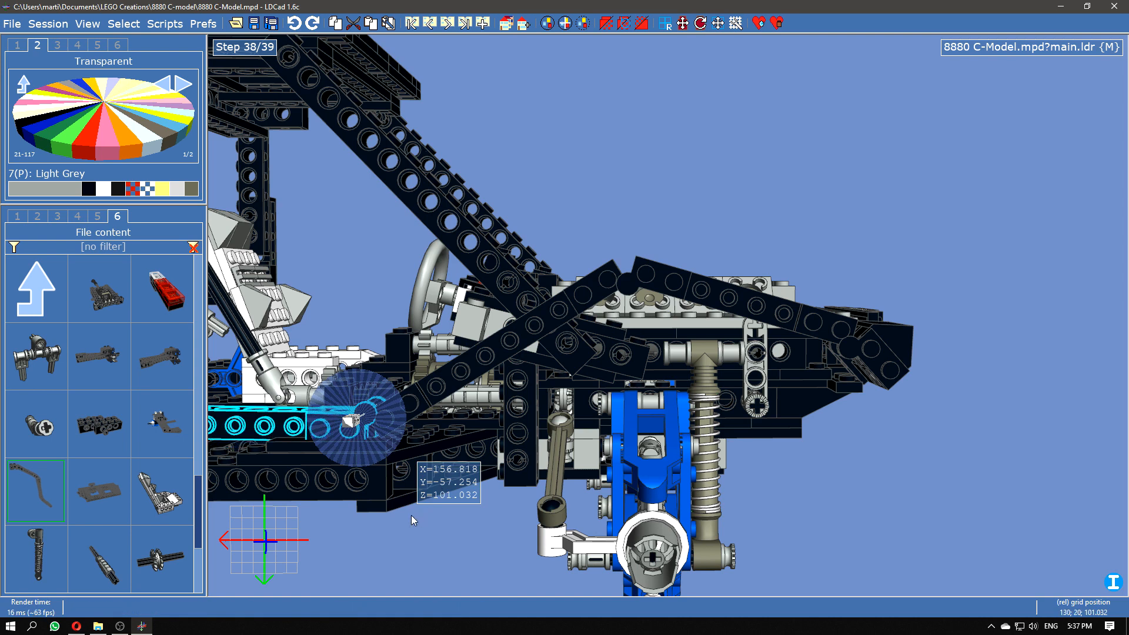
Step: Raise the right mudguard's middle and rear sections a little more about their shared hinge and check the rear section's fit against the chassis
{"action": "left_click", "coordinate": [434, 413]}
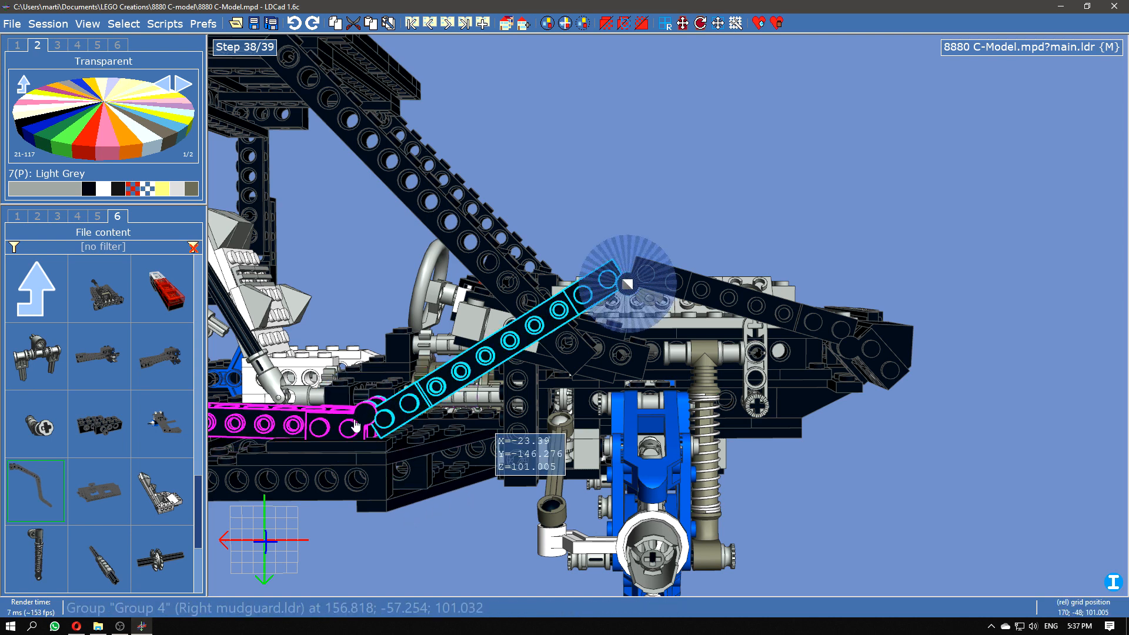
{"action": "left_click", "coordinate": [400, 465]}
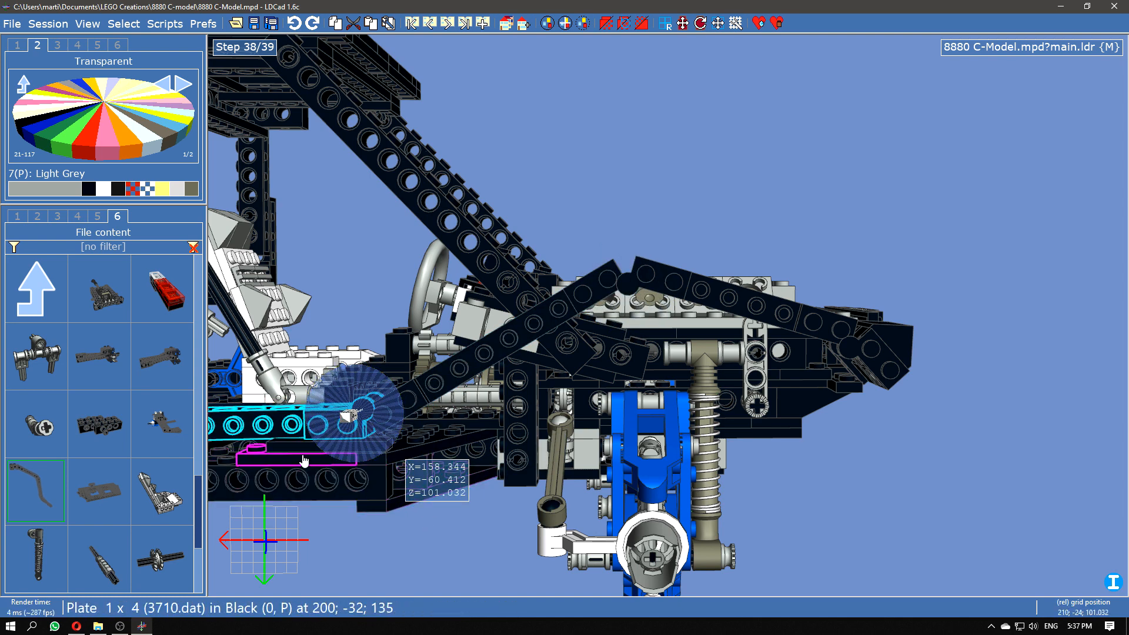
{"action": "left_click", "coordinate": [369, 521]}
{"action": "right_click_drag", "start_coordinate": [383, 544], "coordinate": [699, 539]}
{"action": "left_click_drag", "start_coordinate": [699, 538], "coordinate": [573, 572]}
{"action": "scroll", "coordinate": [490, 457], "scroll_direction": "up", "scroll_amount": 4}
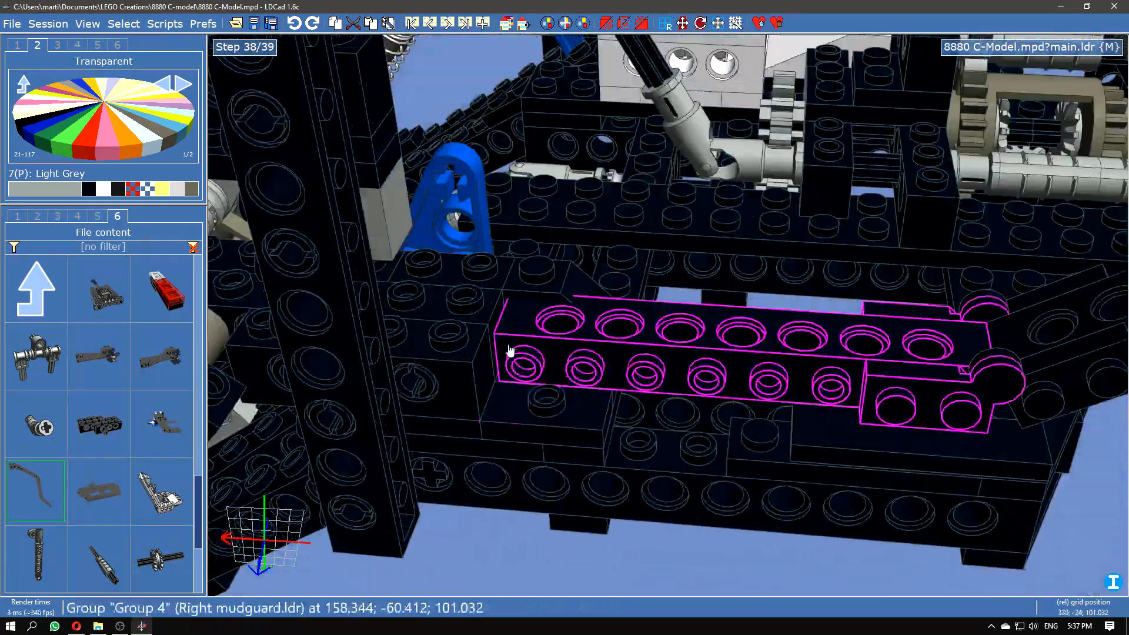
Step: Lower the right mudguard's three free sections together a little further about the pinned front hinge
{"action": "scroll", "coordinate": [647, 535], "scroll_direction": "down", "scroll_amount": 4}
{"action": "right_click_drag", "start_coordinate": [647, 534], "coordinate": [656, 492]}
{"action": "left_click_drag", "start_coordinate": [655, 492], "coordinate": [668, 459]}
{"action": "left_click", "coordinate": [943, 288]}
{"action": "left_click", "coordinate": [682, 344], "text": "ctrl"}
{"action": "left_click", "coordinate": [500, 406], "text": "ctrl"}
{"action": "left_click", "coordinate": [655, 345]}
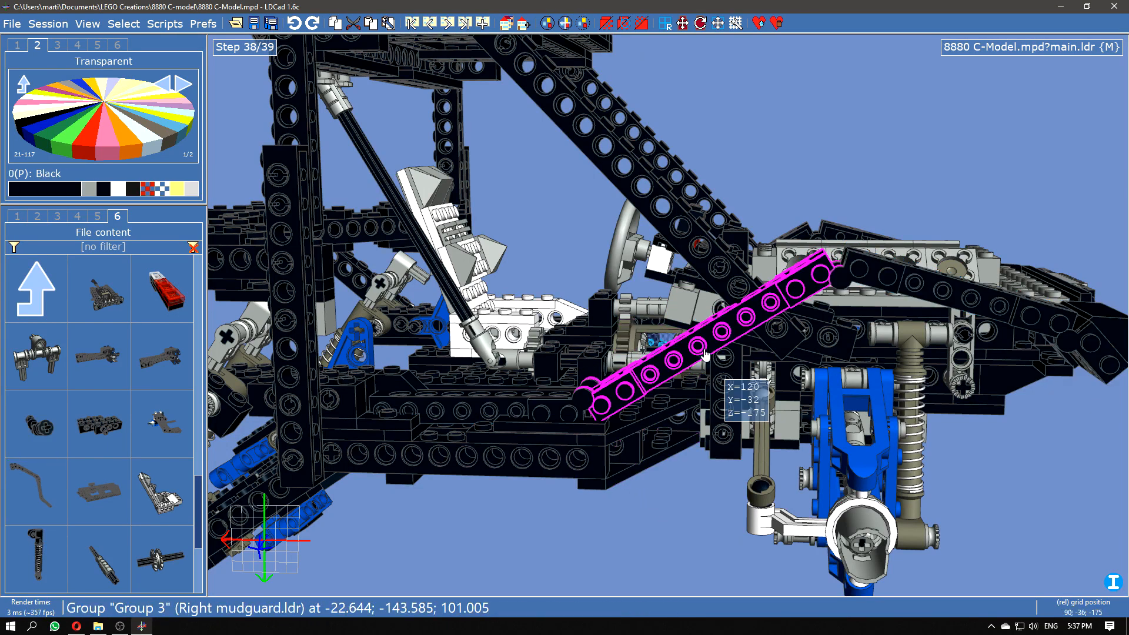
Step: Fine-tune the angle of the right mudguard's middle and rear sections together about the hinge behind the front section
{"action": "left_click", "coordinate": [662, 365]}
{"action": "left_click", "coordinate": [559, 416], "text": "ctrl"}
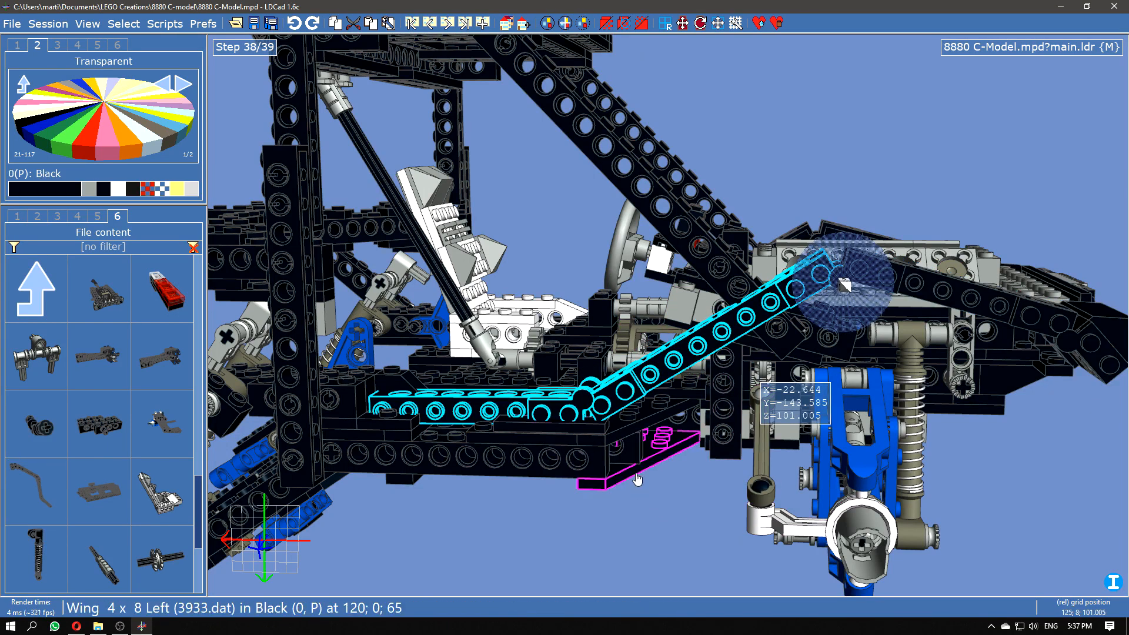
{"action": "left_click", "coordinate": [663, 578]}
Step: Inspect the right mudguard from above and the front, and switch the main model back to normal editing
{"action": "left_click_drag", "start_coordinate": [663, 578], "coordinate": [670, 527]}
{"action": "right_click_drag", "start_coordinate": [669, 527], "coordinate": [597, 325]}
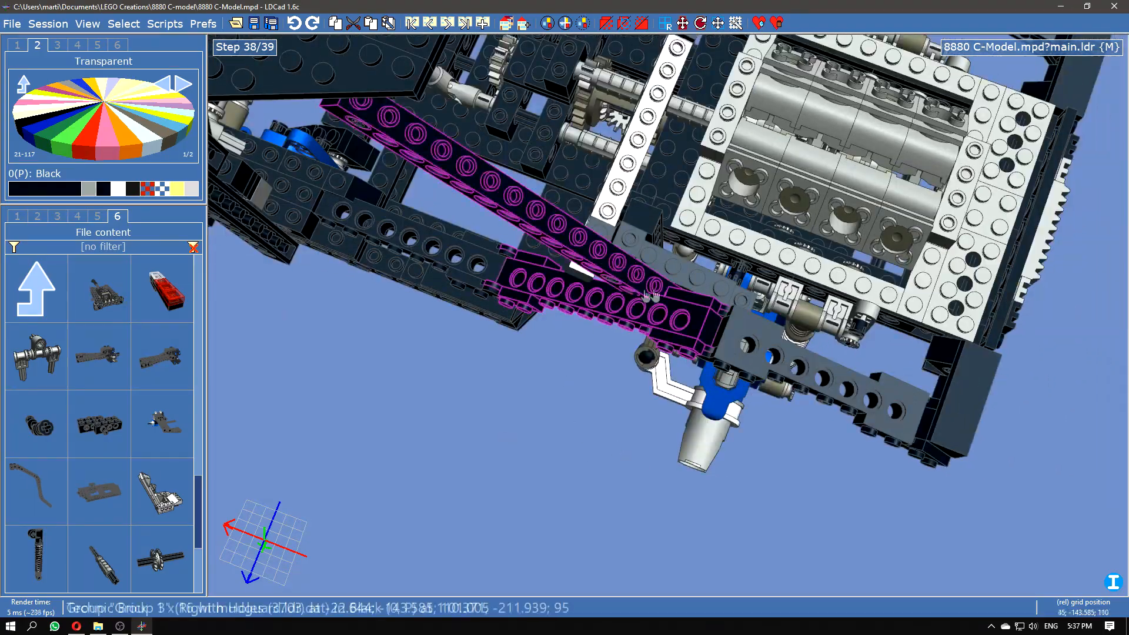
{"action": "right_click_drag", "start_coordinate": [583, 427], "coordinate": [518, 362]}
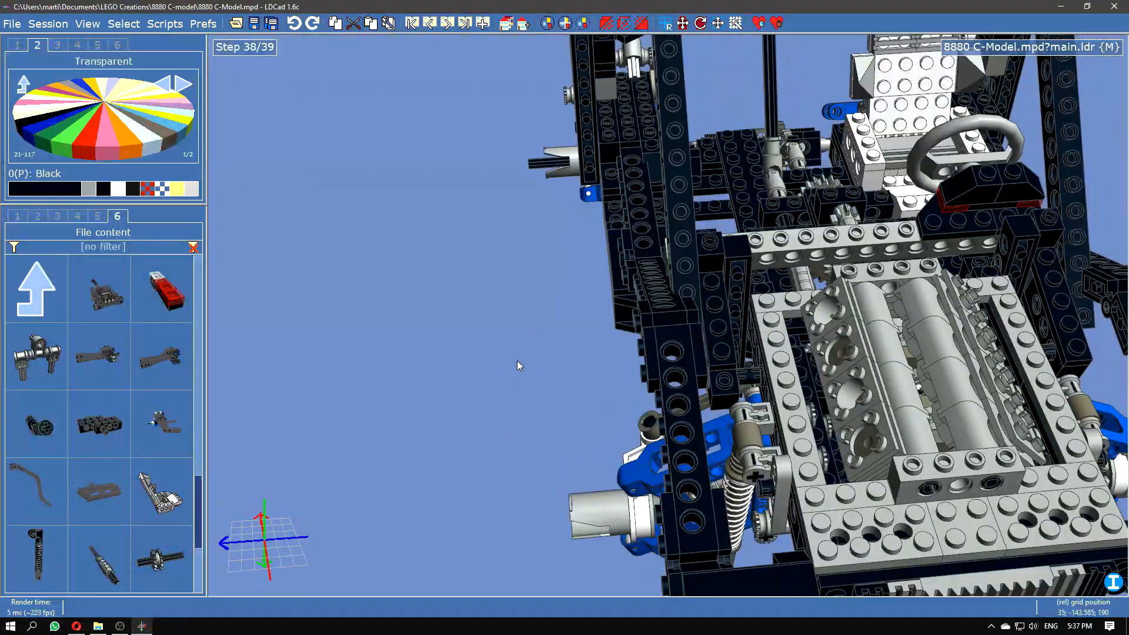
{"action": "right_click_drag", "start_coordinate": [555, 437], "coordinate": [466, 255]}
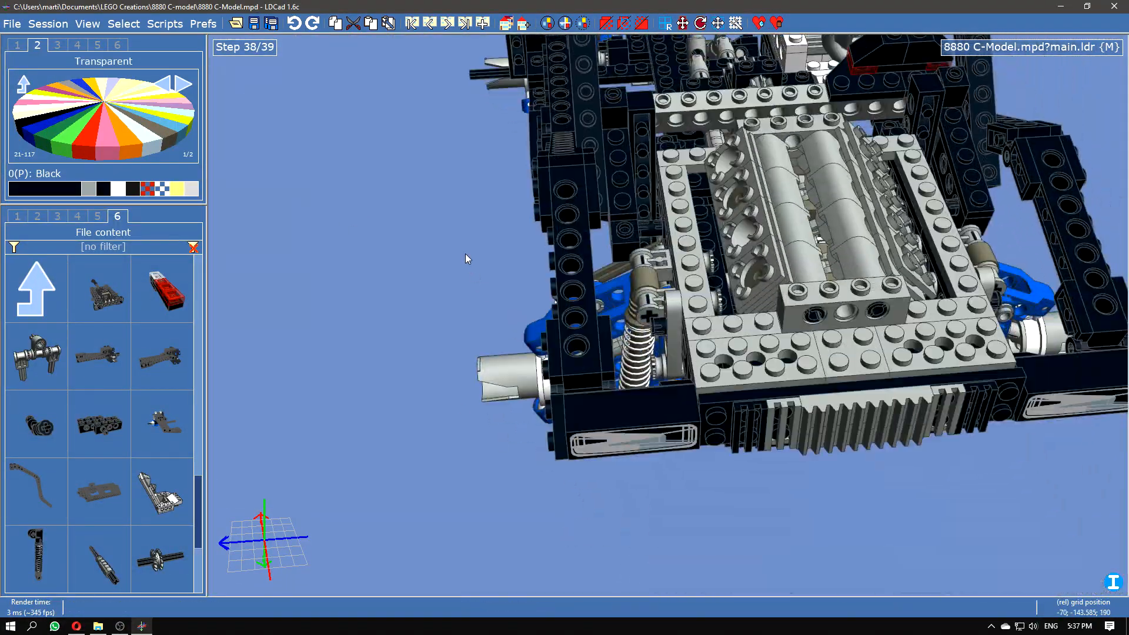
{"action": "mouse_move", "coordinate": [991, 77]}
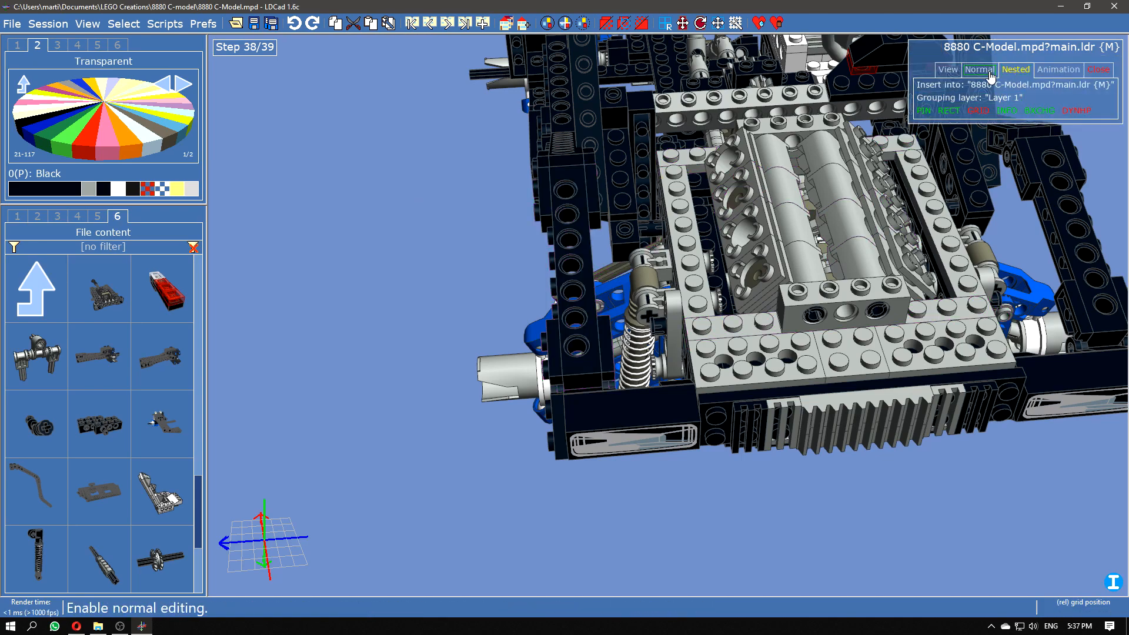
{"action": "left_click", "coordinate": [988, 69]}
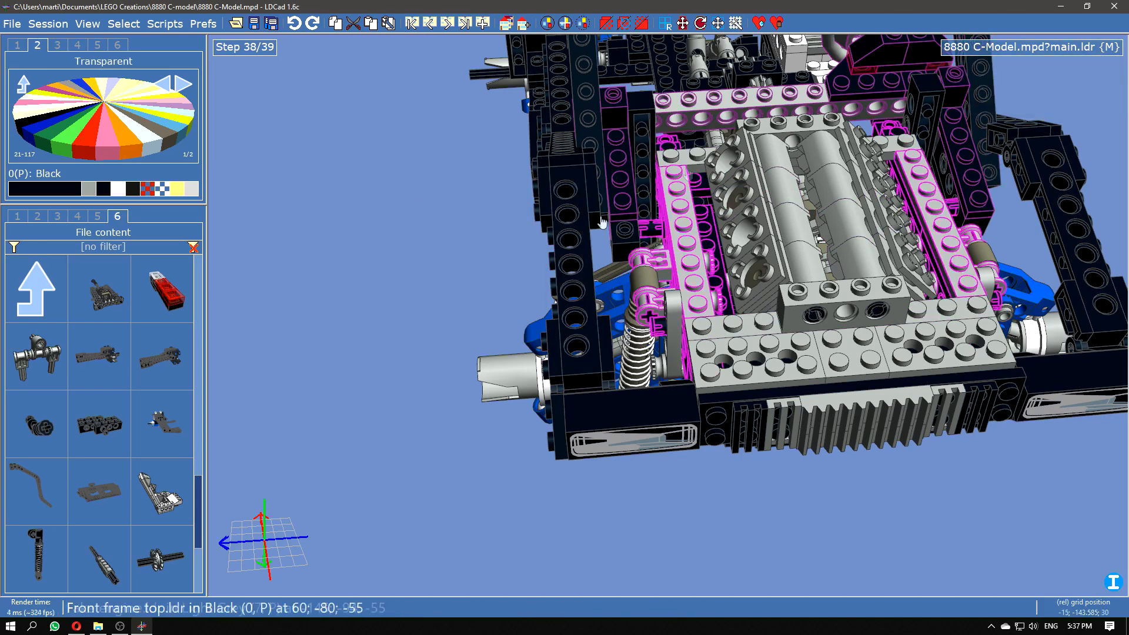
Step: Select the whole right mudguard submodel and enable moving its selection centre
{"action": "left_click", "coordinate": [582, 295]}
{"action": "right_click_drag", "start_coordinate": [408, 270], "coordinate": [463, 310]}
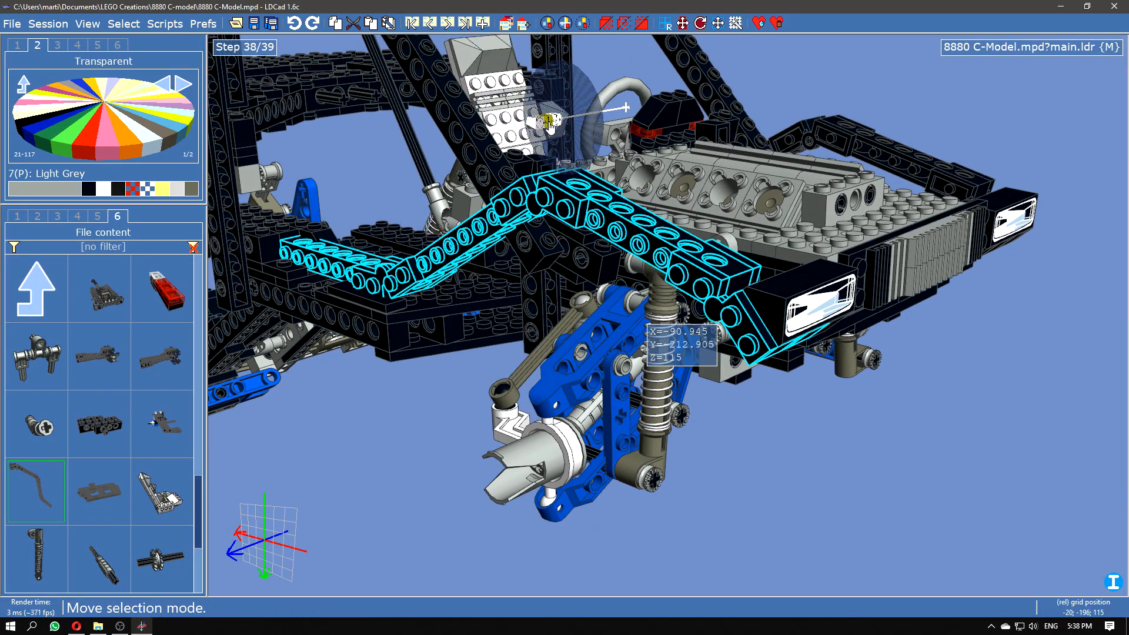
{"action": "scroll", "coordinate": [550, 125], "scroll_direction": "up", "scroll_amount": 6}
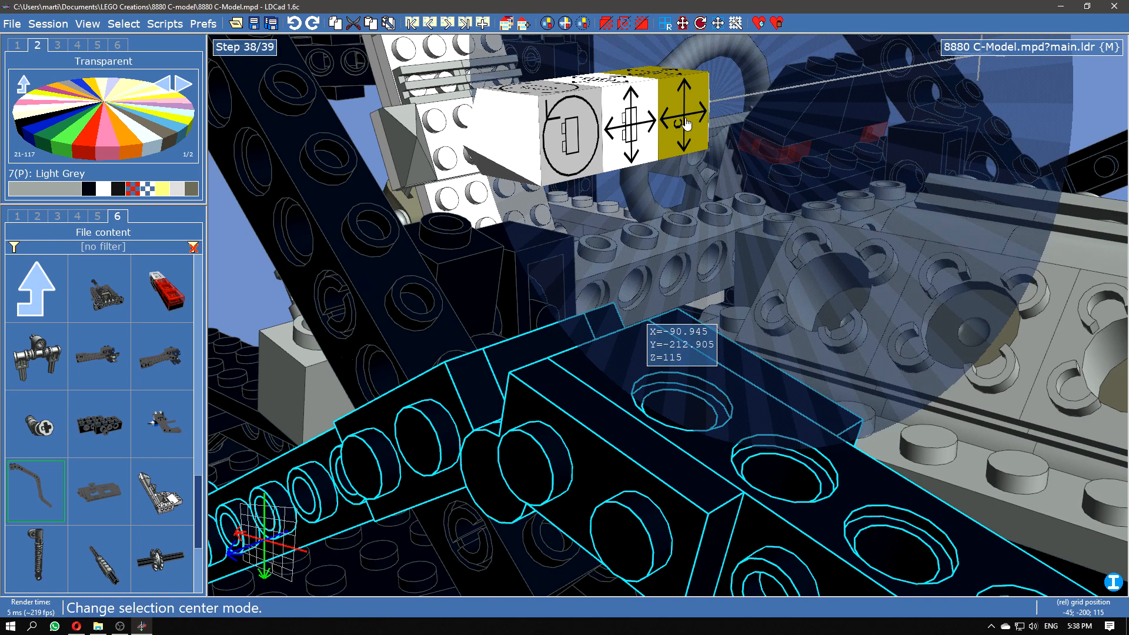
{"action": "scroll", "coordinate": [685, 124], "scroll_direction": "down", "scroll_amount": 8}
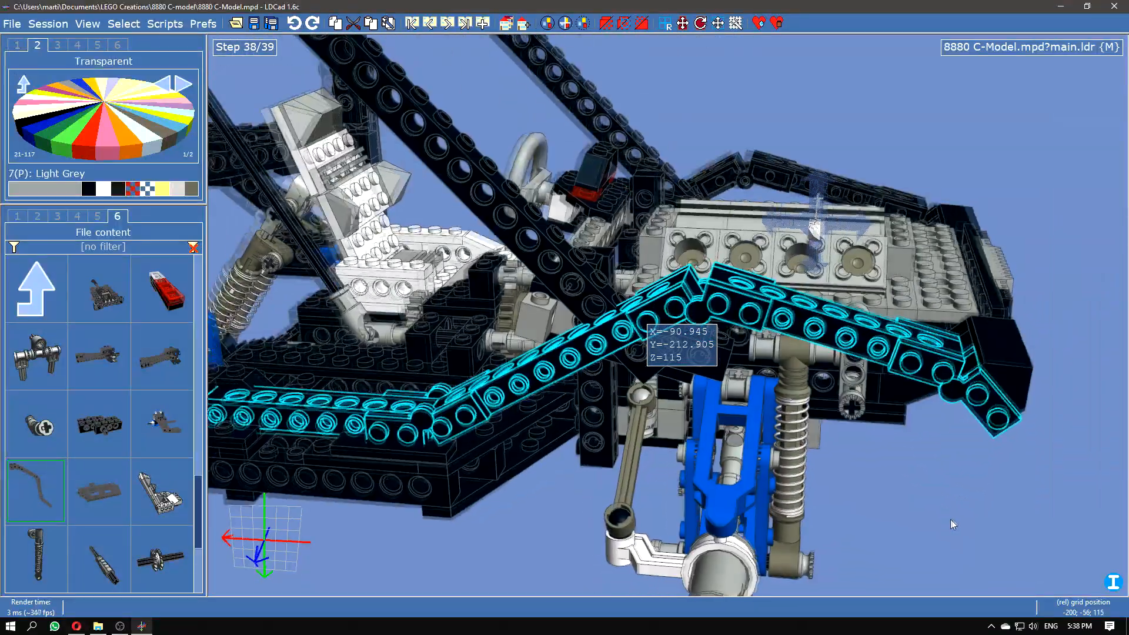
Step: Move the right mudguard's selection centre to its front end piece at X -190.945, Y -100.905, Z 115
{"action": "middle_click_drag", "start_coordinate": [950, 520], "coordinate": [675, 442]}
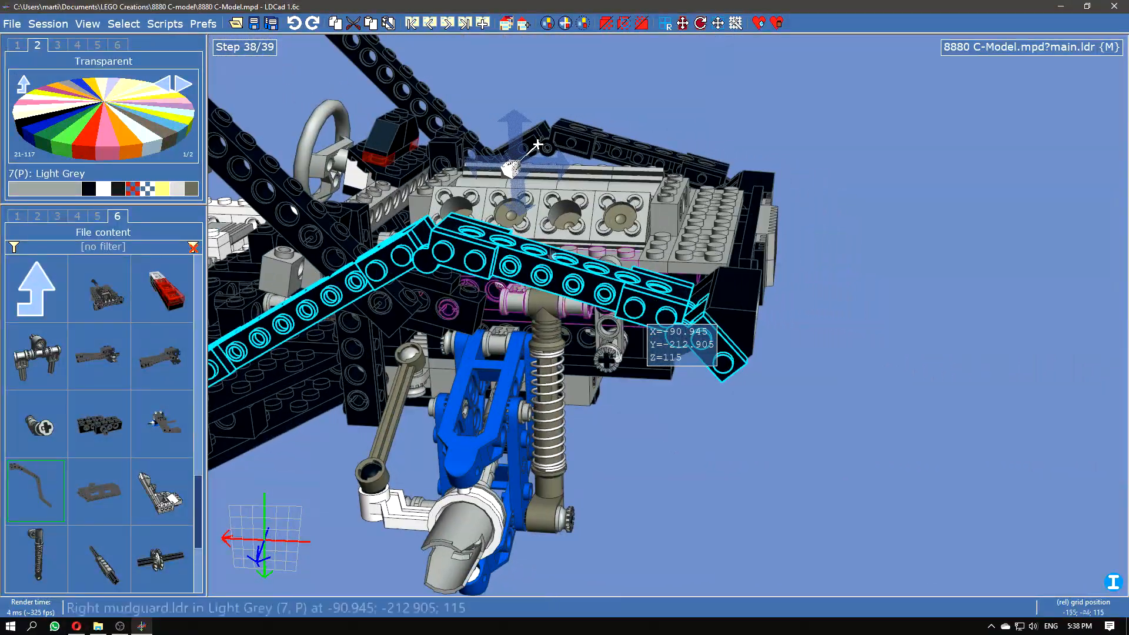
{"action": "left_click_drag", "start_coordinate": [557, 165], "coordinate": [713, 416]}
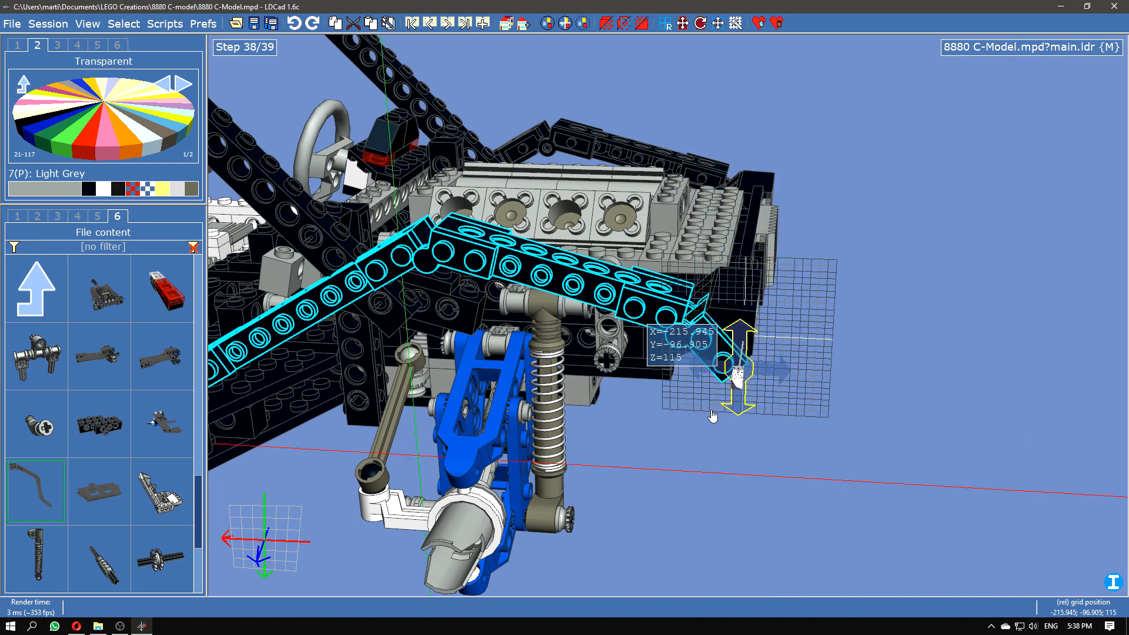
{"action": "scroll", "coordinate": [736, 412], "scroll_direction": "up", "scroll_amount": 6}
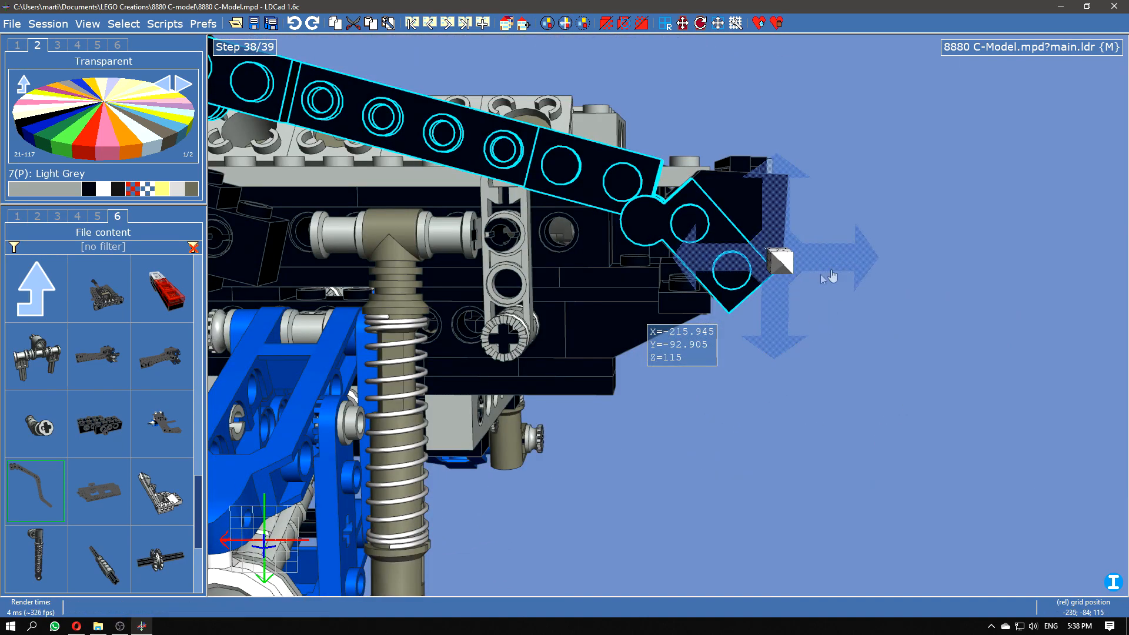
{"action": "left_click_drag", "start_coordinate": [831, 276], "coordinate": [824, 267]}
{"action": "right_click_drag", "start_coordinate": [833, 311], "coordinate": [838, 363]}
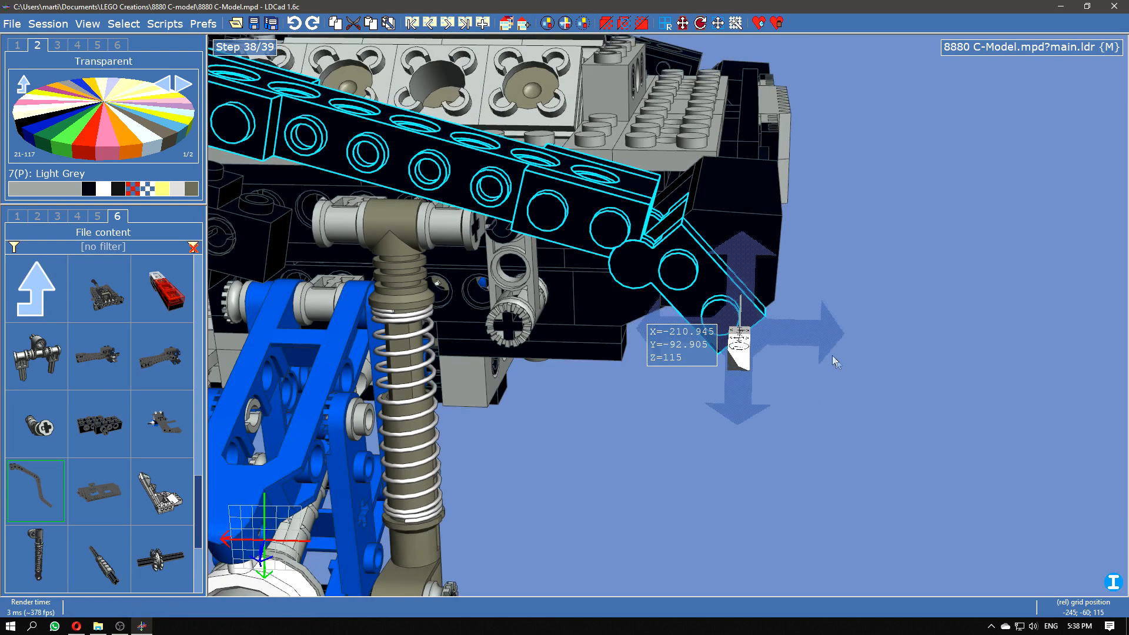
{"action": "mouse_move", "coordinate": [743, 323]}
{"action": "left_mouse_down"}
{"action": "mouse_move", "coordinate": [724, 426]}
{"action": "mouse_move", "coordinate": [699, 373]}
{"action": "mouse_move", "coordinate": [728, 307]}
{"action": "left_mouse_up"}
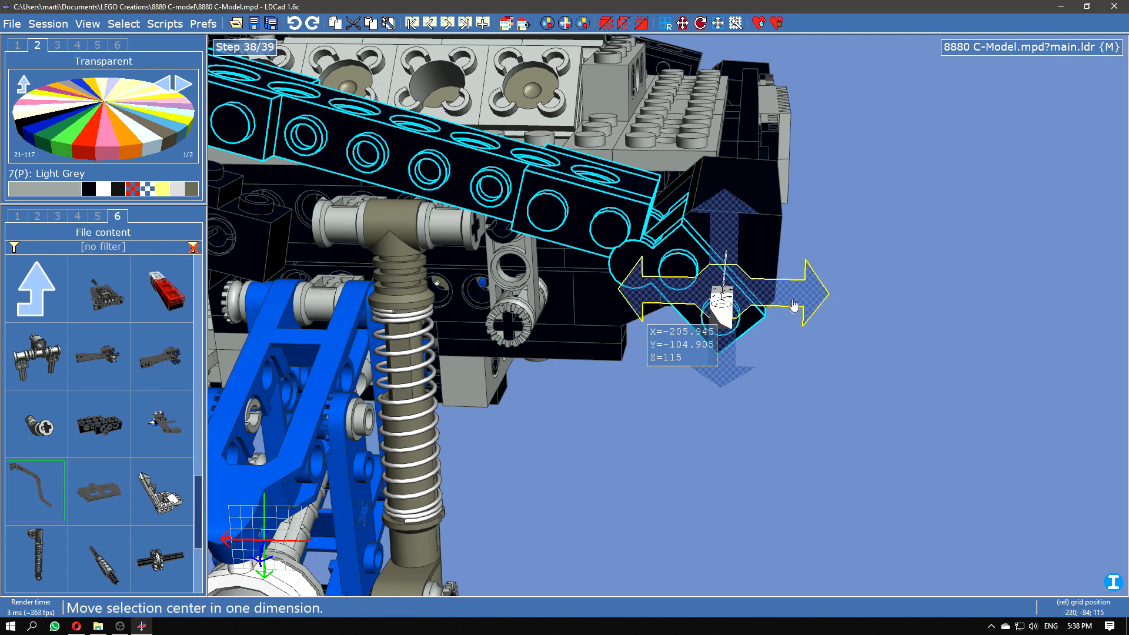
{"action": "left_click_drag", "start_coordinate": [676, 384], "coordinate": [675, 394]}
{"action": "scroll", "coordinate": [822, 330], "scroll_direction": "up", "scroll_amount": 2}
{"action": "mouse_move", "coordinate": [821, 329]}
{"action": "right_mouse_down"}
{"action": "mouse_move", "coordinate": [854, 318]}
{"action": "mouse_move", "coordinate": [824, 345]}
{"action": "right_mouse_up"}
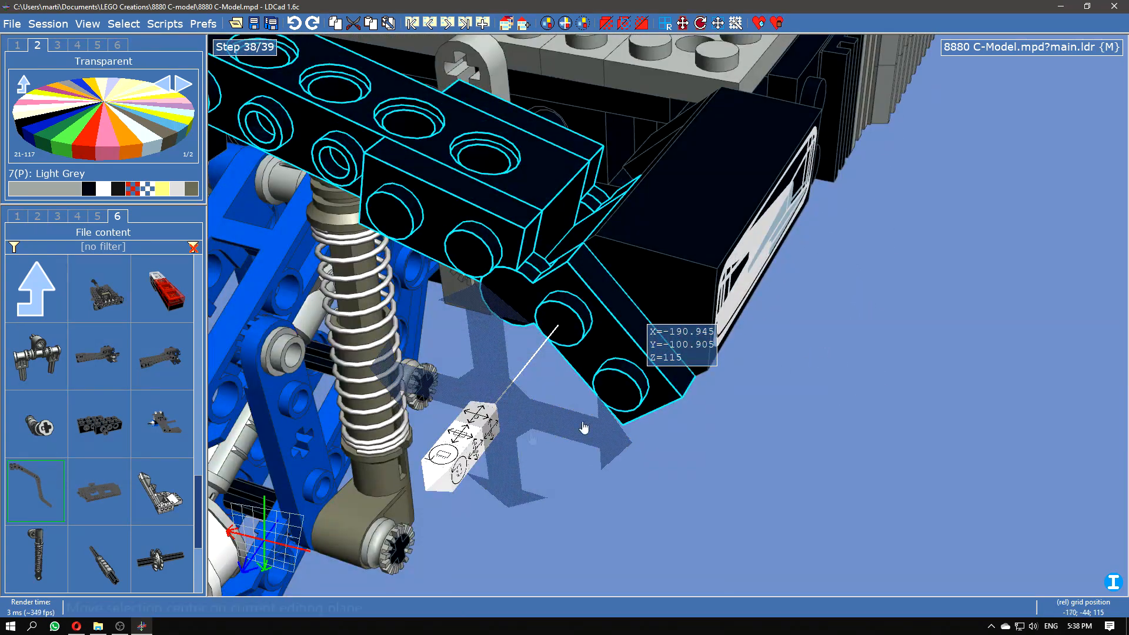
{"action": "scroll", "coordinate": [810, 358], "scroll_direction": "down", "scroll_amount": 4}
{"action": "mouse_move", "coordinate": [740, 406]}
{"action": "right_mouse_down"}
{"action": "mouse_move", "coordinate": [785, 397]}
{"action": "mouse_move", "coordinate": [757, 421]}
{"action": "right_mouse_up"}
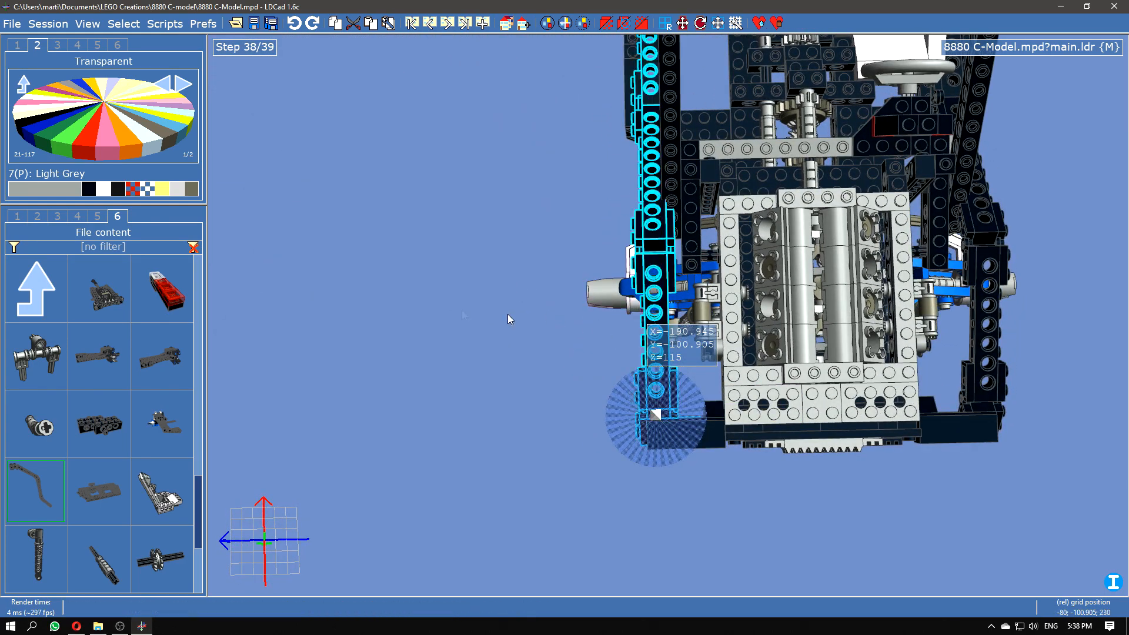
{"action": "right_click", "coordinate": [654, 279]}
{"action": "left_click", "coordinate": [706, 301]}
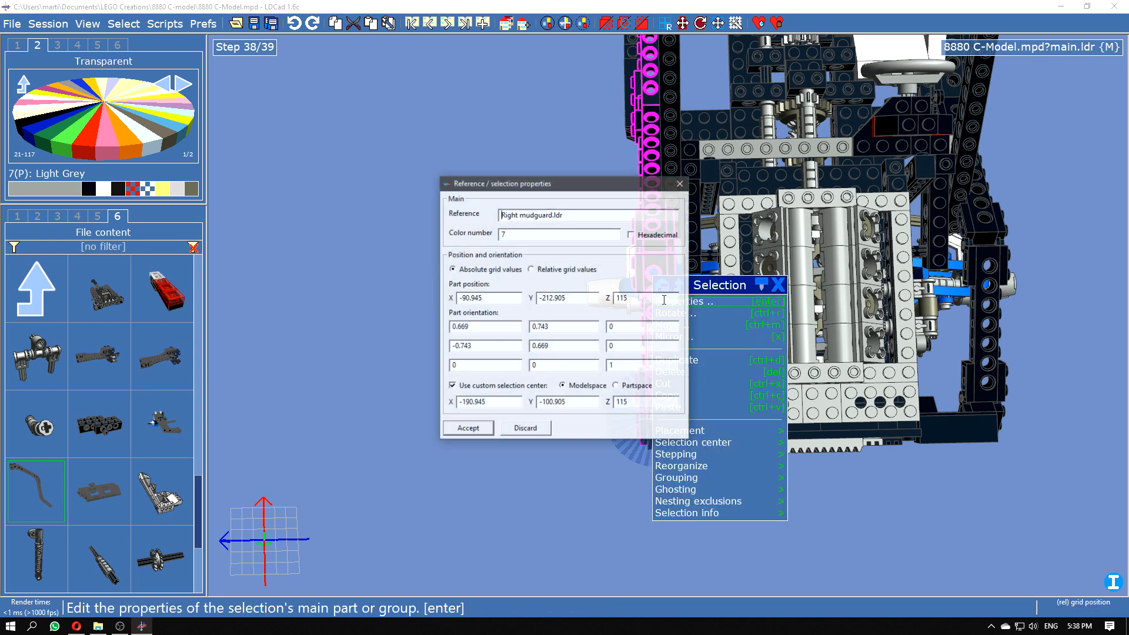
{"action": "left_click", "coordinate": [533, 426]}
Step: Rotate the whole right mudguard by 0.5 degrees in the horizontal editing plane about its front-end selection centre
{"action": "right_click", "coordinate": [669, 294]}
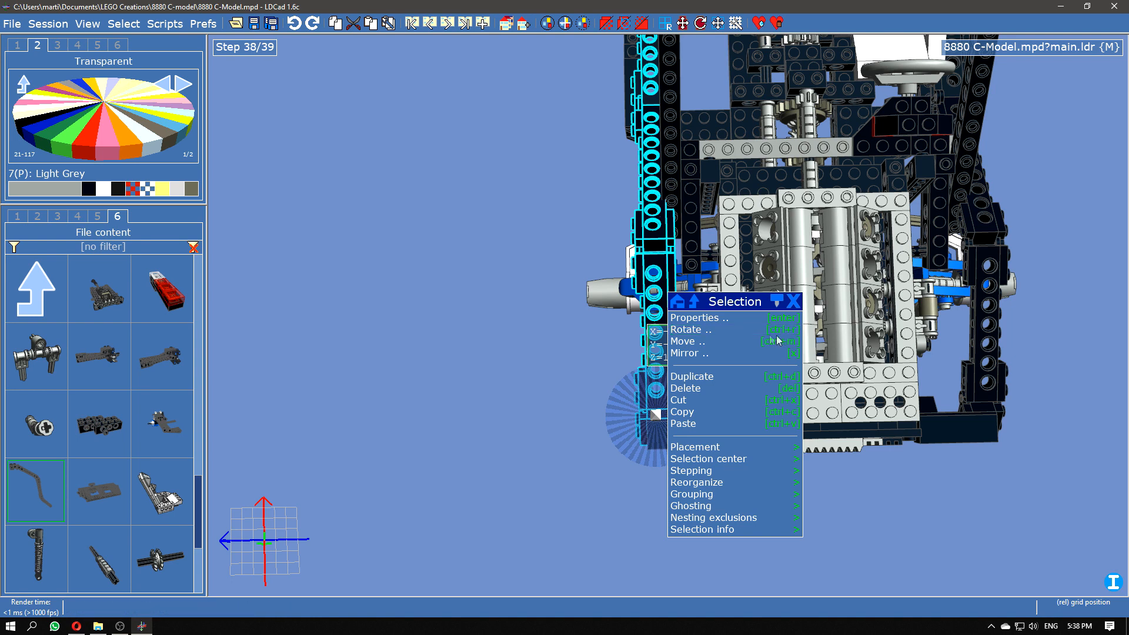
{"action": "left_click", "coordinate": [683, 331]}
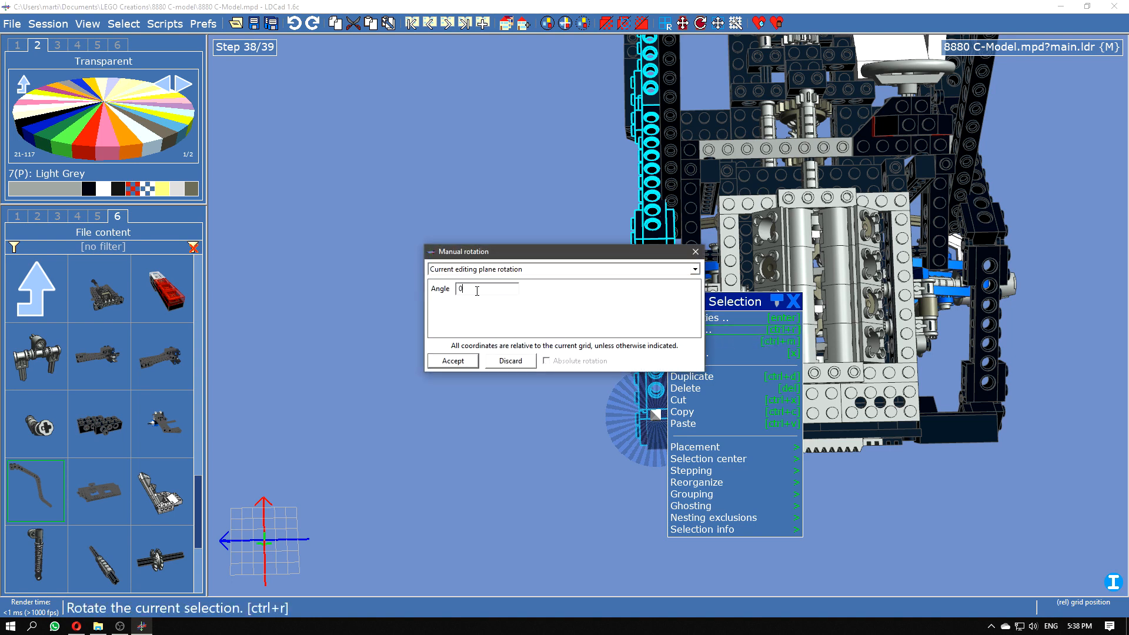
{"action": "type", "text": ".5"}
{"action": "key", "text": "Return"}
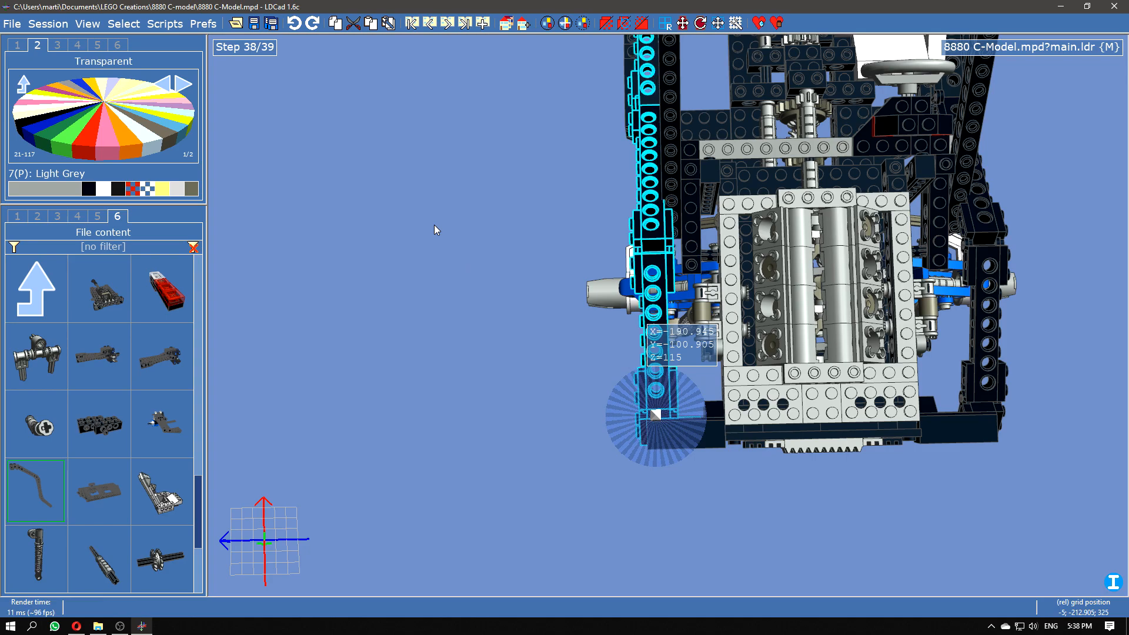
Step: Examine the rotated right mudguard's alignment with the front frame and chassis from several angles
{"action": "right_click_drag", "start_coordinate": [468, 174], "coordinate": [543, 274]}
{"action": "scroll", "coordinate": [528, 273], "scroll_direction": "up", "scroll_amount": 4}
{"action": "middle_click_drag", "start_coordinate": [545, 343], "coordinate": [525, 242]}
{"action": "left_click", "coordinate": [692, 404]}
{"action": "middle_click_drag", "start_coordinate": [548, 423], "coordinate": [449, 183]}
{"action": "scroll", "coordinate": [448, 183], "scroll_direction": "down", "scroll_amount": 2}
{"action": "right_click_drag", "start_coordinate": [420, 405], "coordinate": [853, 357]}
{"action": "right_click_drag", "start_coordinate": [580, 157], "coordinate": [553, 194]}
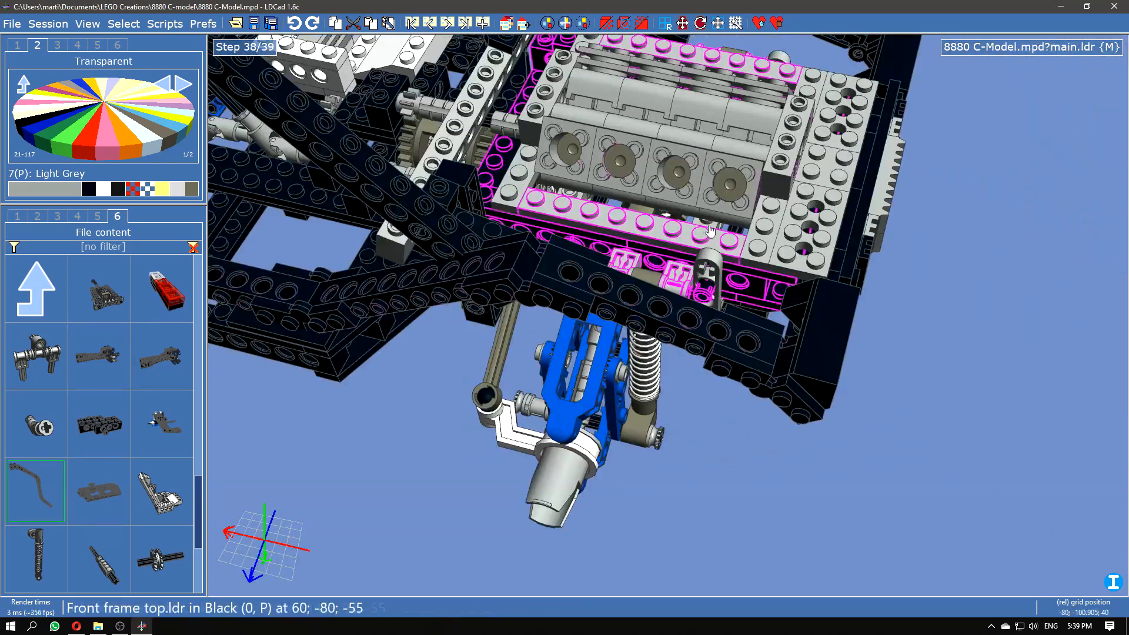
{"action": "middle_click_drag", "start_coordinate": [483, 400], "coordinate": [565, 318]}
Step: Reselect the right mudguard, orient the view to its side, and open its submodel for editing
{"action": "left_click", "coordinate": [864, 235]}
{"action": "right_click_drag", "start_coordinate": [839, 326], "coordinate": [682, 182]}
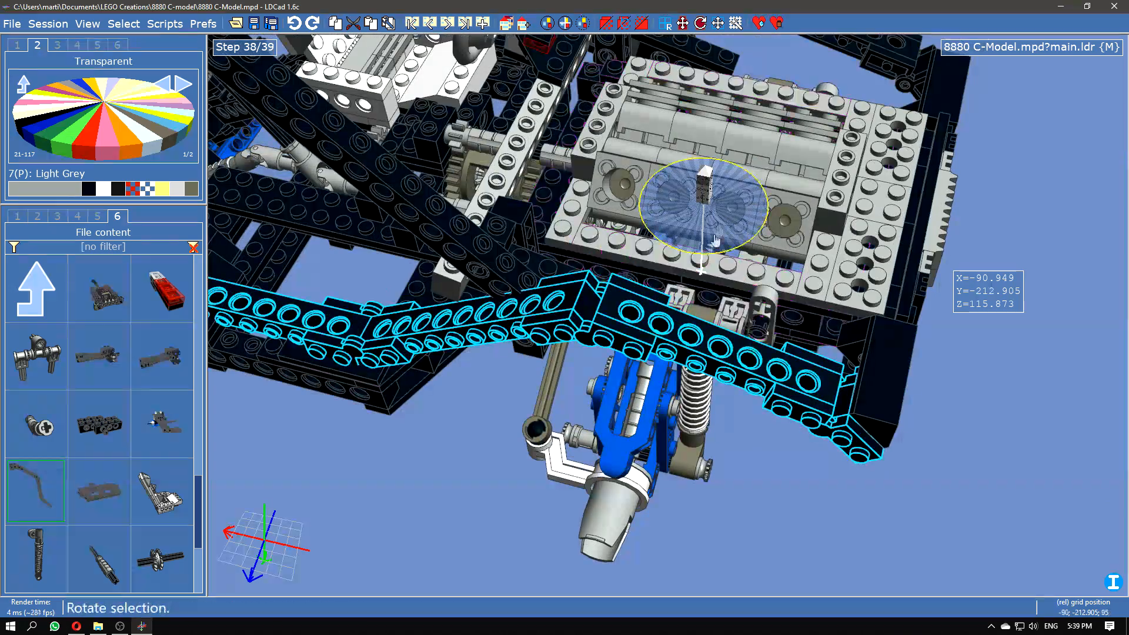
{"action": "scroll", "coordinate": [694, 262], "scroll_direction": "up", "scroll_amount": 5}
{"action": "scroll", "coordinate": [694, 262], "scroll_direction": "down", "scroll_amount": 8}
{"action": "right_click_drag", "start_coordinate": [694, 259], "coordinate": [675, 166]}
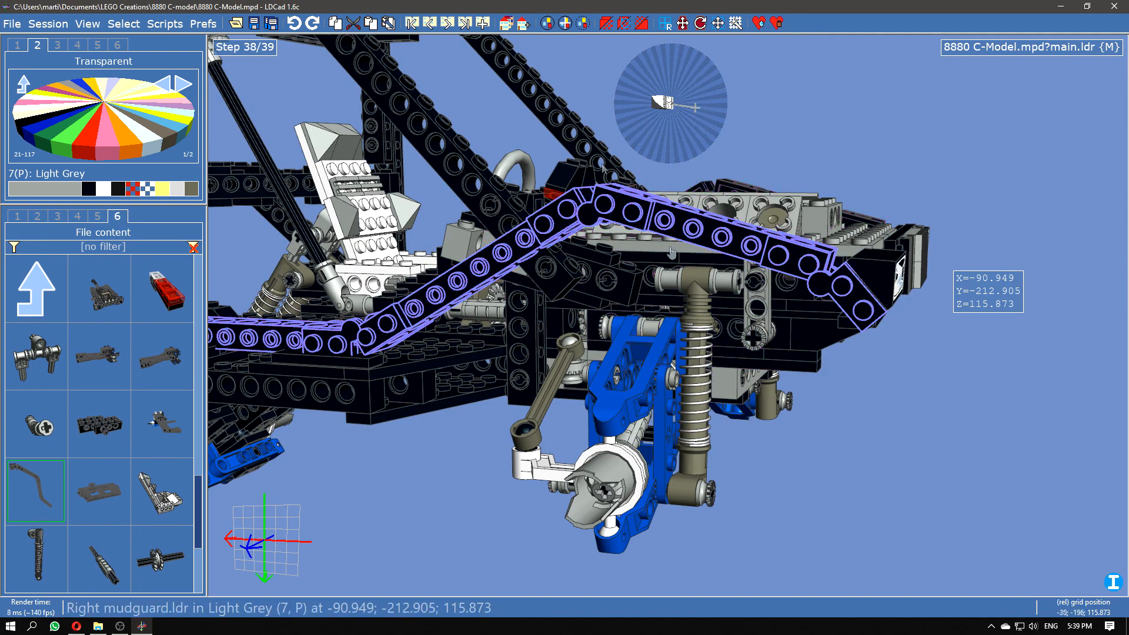
{"action": "double_click", "coordinate": [623, 212]}
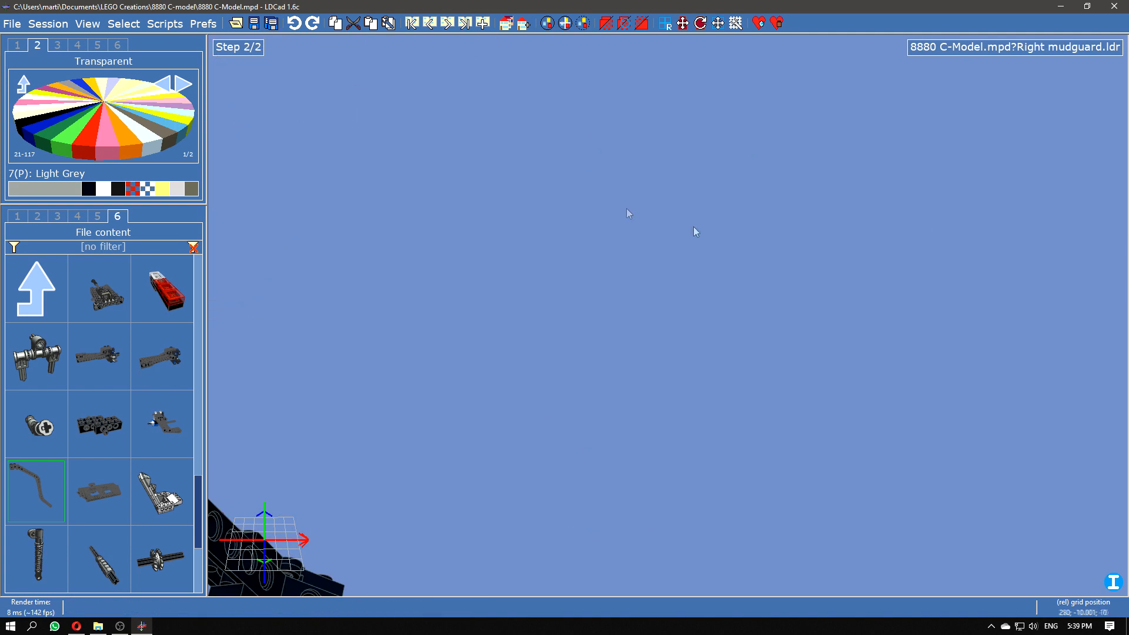
Step: Select all parts of the right mudguard submodel, examine its bent shape from several angles, and clear the selection
{"action": "key", "text": "ctrl+a"}
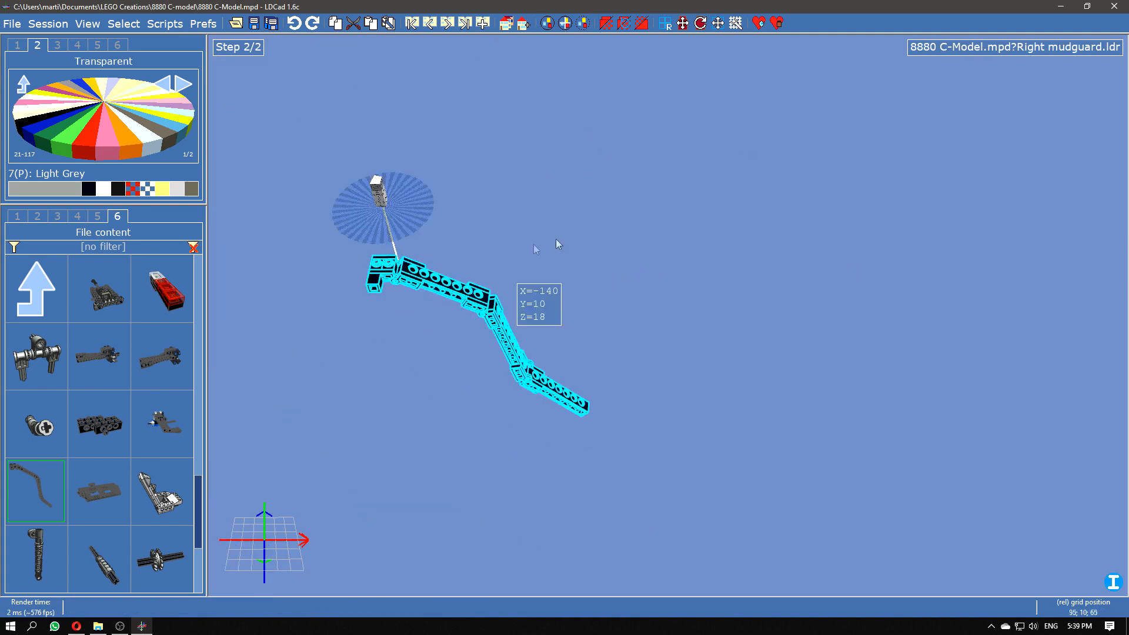
{"action": "middle_click_drag", "start_coordinate": [650, 244], "coordinate": [795, 216]}
{"action": "left_click_drag", "start_coordinate": [584, 255], "coordinate": [628, 250]}
{"action": "right_click_drag", "start_coordinate": [721, 171], "coordinate": [722, 376]}
{"action": "left_click_drag", "start_coordinate": [569, 247], "coordinate": [630, 244]}
{"action": "right_click_drag", "start_coordinate": [736, 193], "coordinate": [691, 293]}
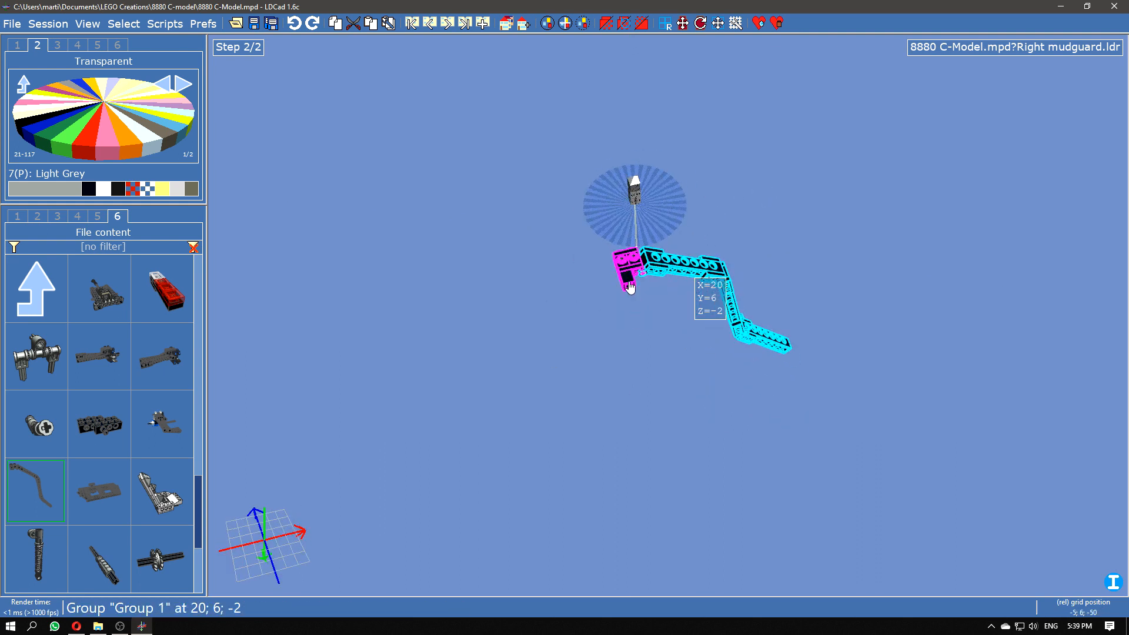
{"action": "left_click_drag", "start_coordinate": [616, 283], "coordinate": [605, 272]}
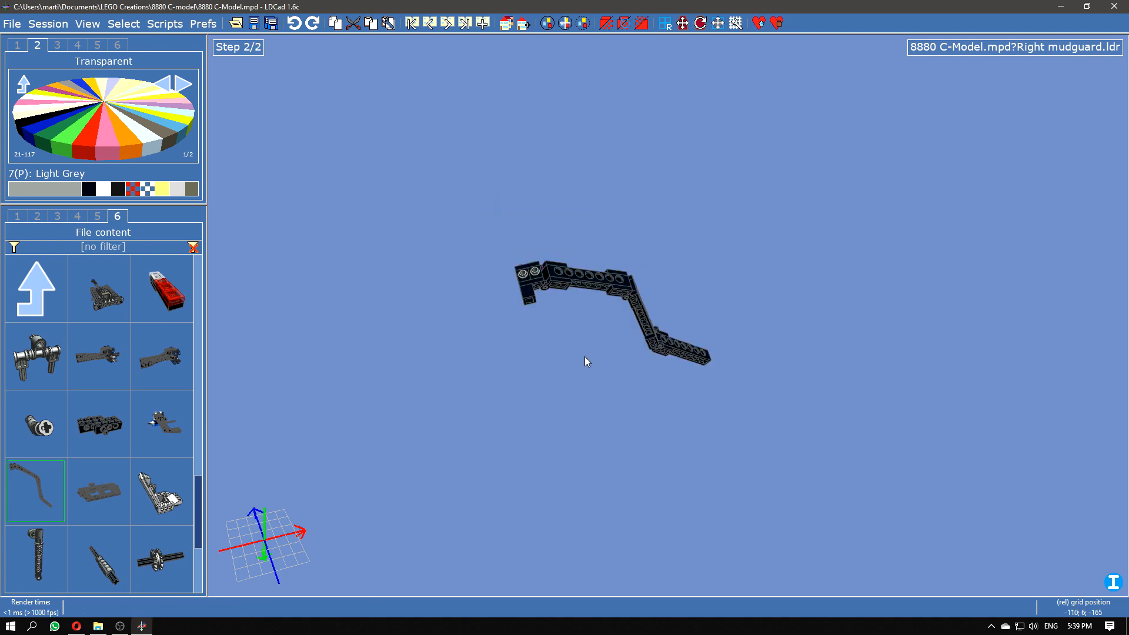
Step: Return to the main model, pick the left mudguard on the far side in place of the right one, and clear the selection
{"action": "key", "text": "ctrl+Tab"}
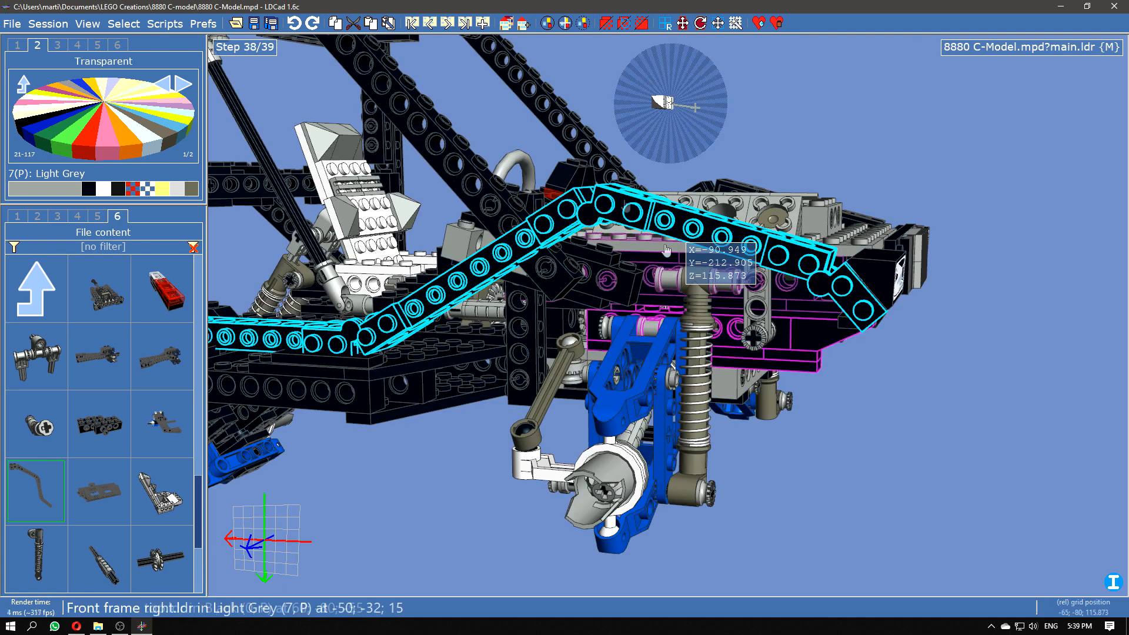
{"action": "left_click", "coordinate": [793, 173]}
{"action": "left_click", "coordinate": [736, 187]}
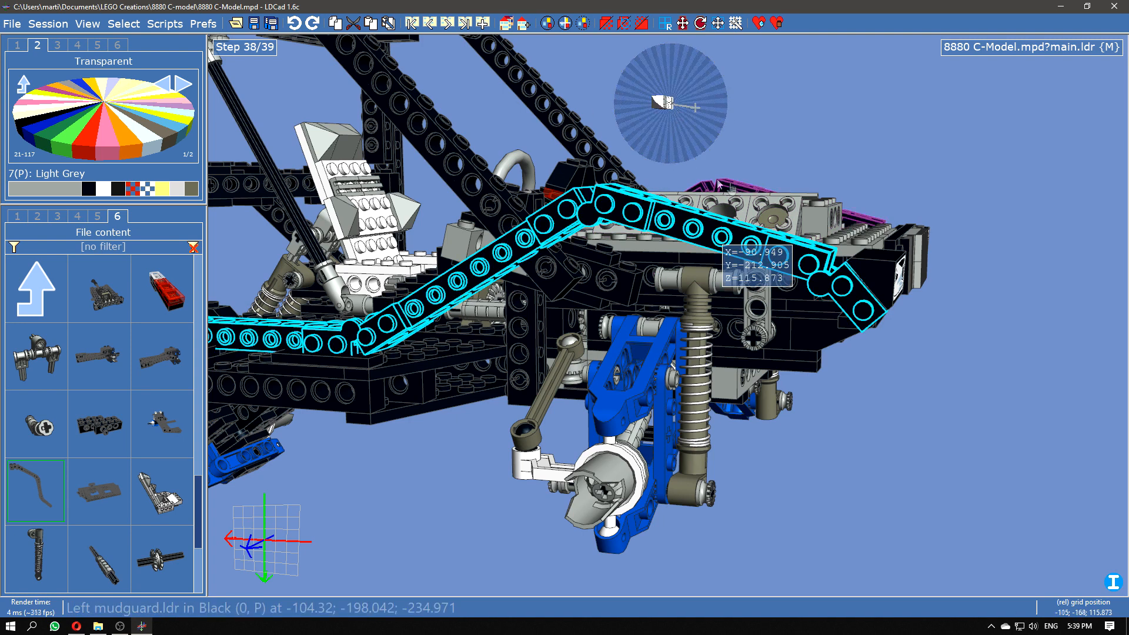
{"action": "left_click", "coordinate": [739, 176]}
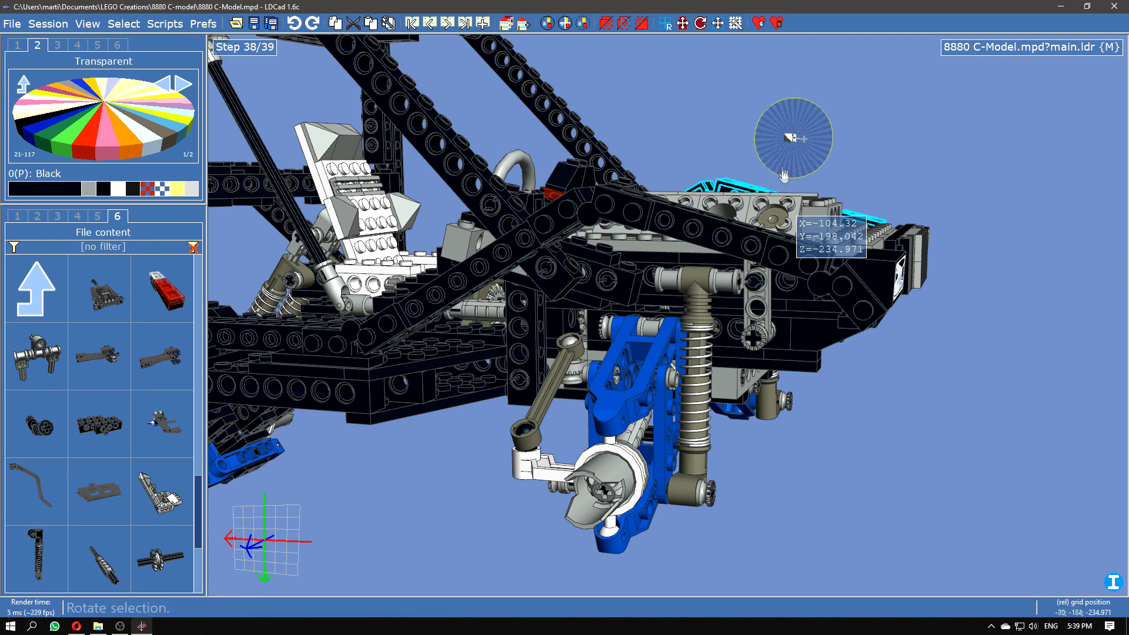
{"action": "left_click_drag", "start_coordinate": [784, 177], "coordinate": [784, 176]}
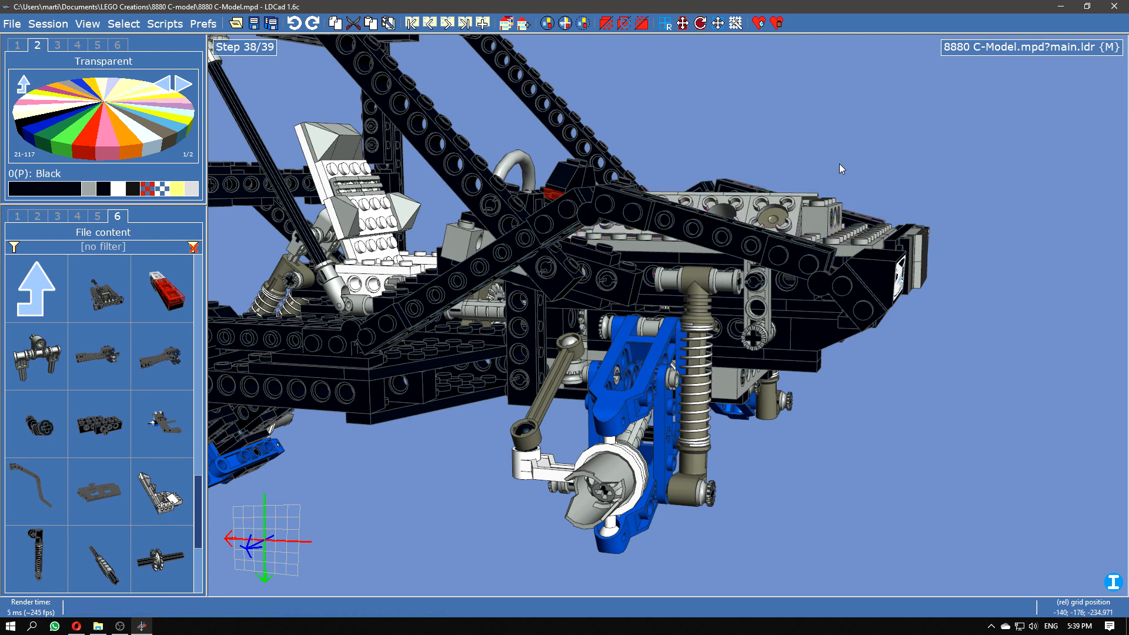
Step: Advance the main model to building step 39 with the whole car in view
{"action": "right_click_drag", "start_coordinate": [888, 288], "coordinate": [681, 463]}
{"action": "scroll", "coordinate": [696, 395], "scroll_direction": "down", "scroll_amount": 3}
{"action": "left_click", "coordinate": [447, 24]}
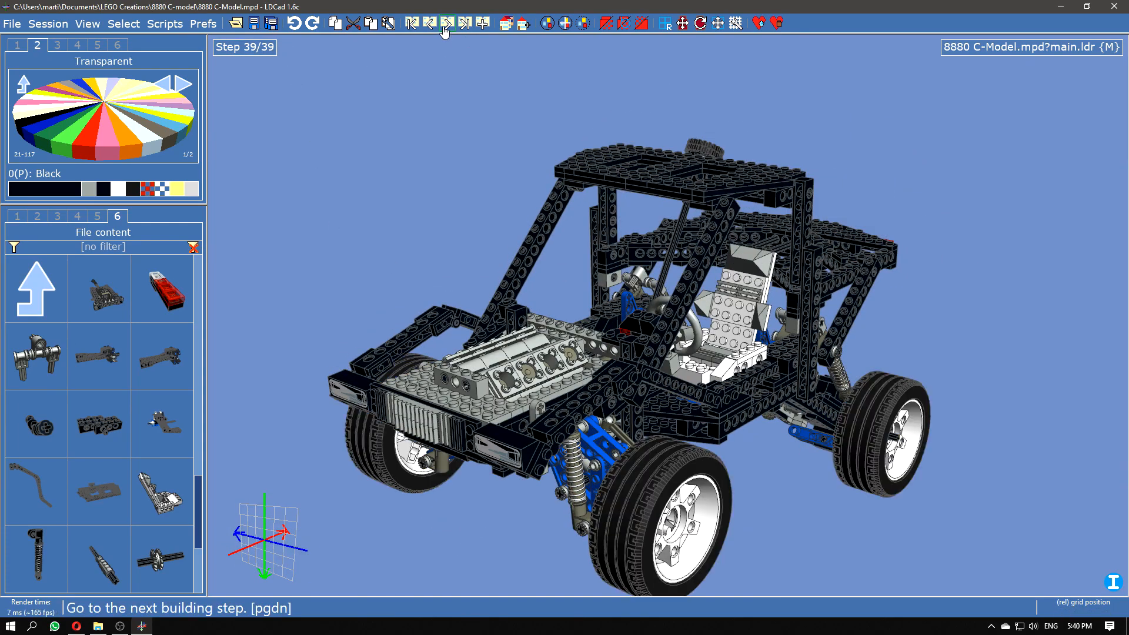
Step: Examine the complete car from the front, above and the side, including the mudguards, wheels, cabin and suspension
{"action": "right_click_drag", "start_coordinate": [450, 115], "coordinate": [400, 201]}
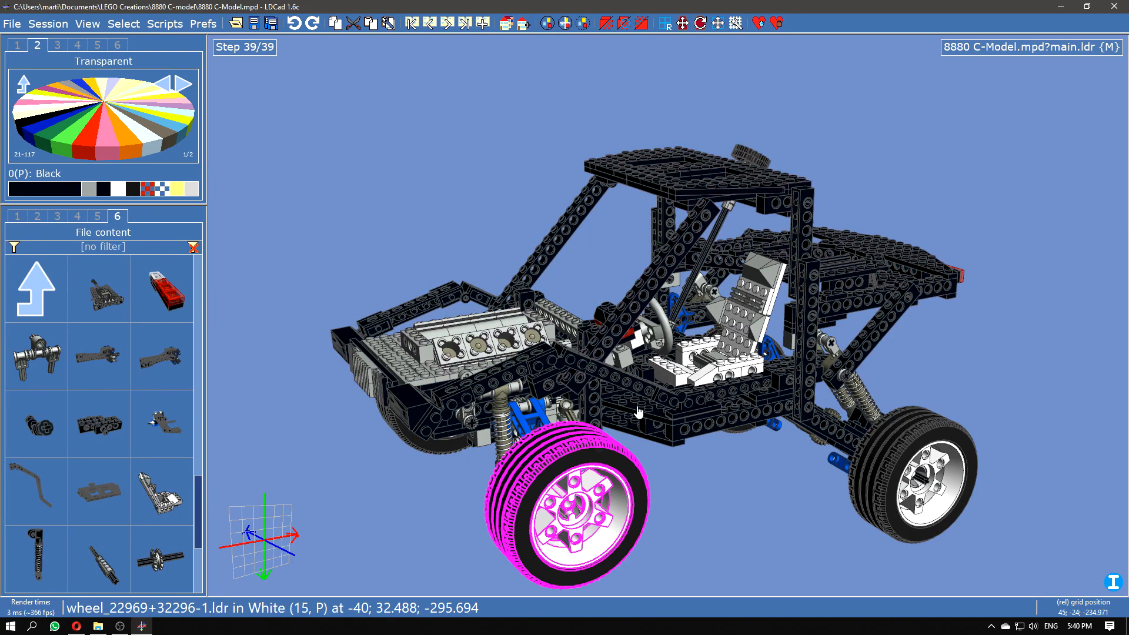
{"action": "right_click_drag", "start_coordinate": [901, 361], "coordinate": [995, 355]}
{"action": "right_click_drag", "start_coordinate": [942, 424], "coordinate": [775, 432]}
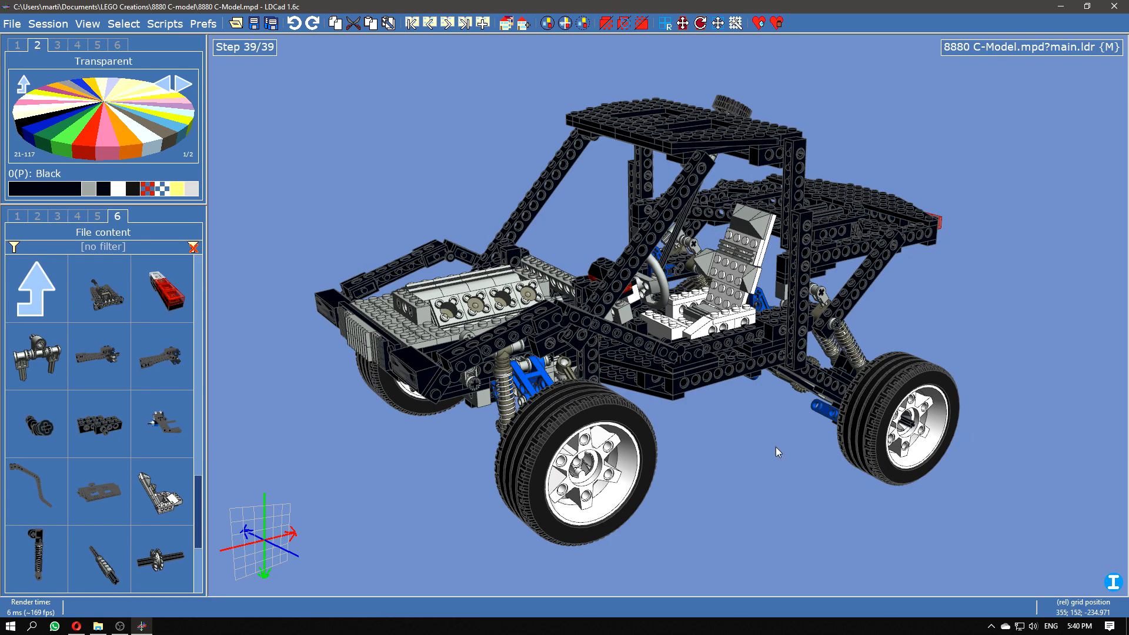
{"action": "right_click_drag", "start_coordinate": [736, 463], "coordinate": [758, 443]}
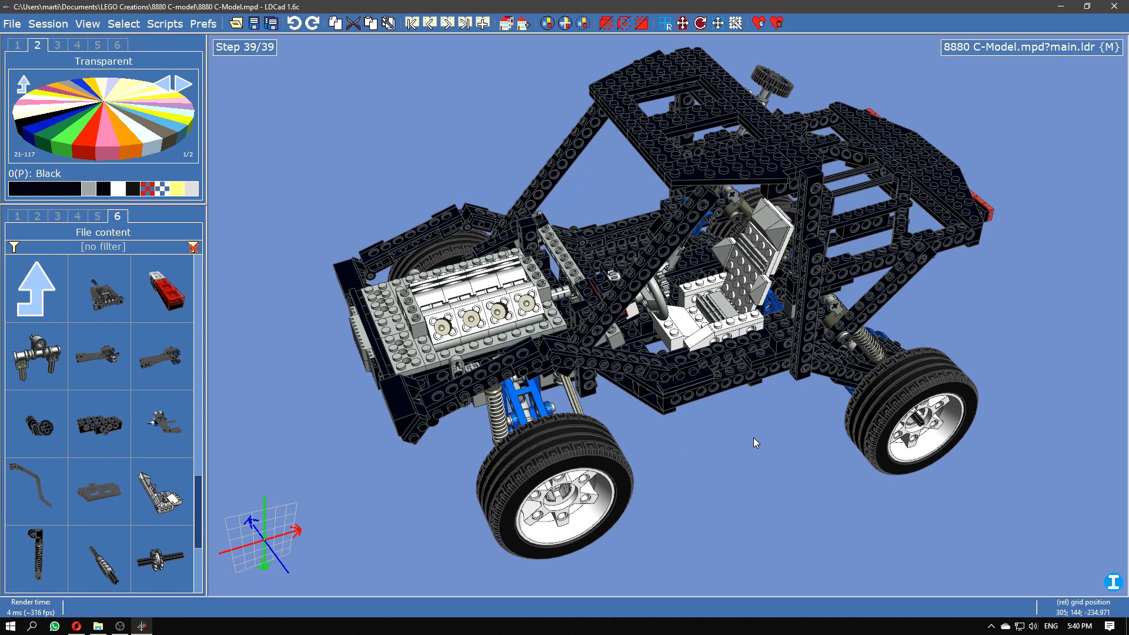
{"action": "right_click_drag", "start_coordinate": [753, 438], "coordinate": [800, 449]}
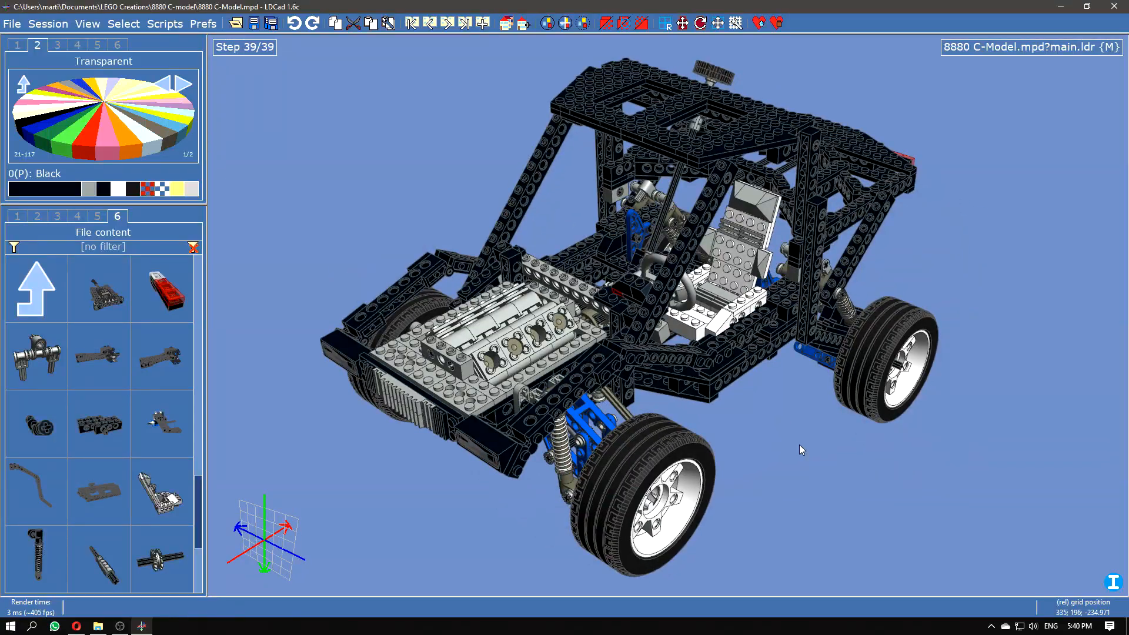
{"action": "right_click_drag", "start_coordinate": [798, 443], "coordinate": [736, 404]}
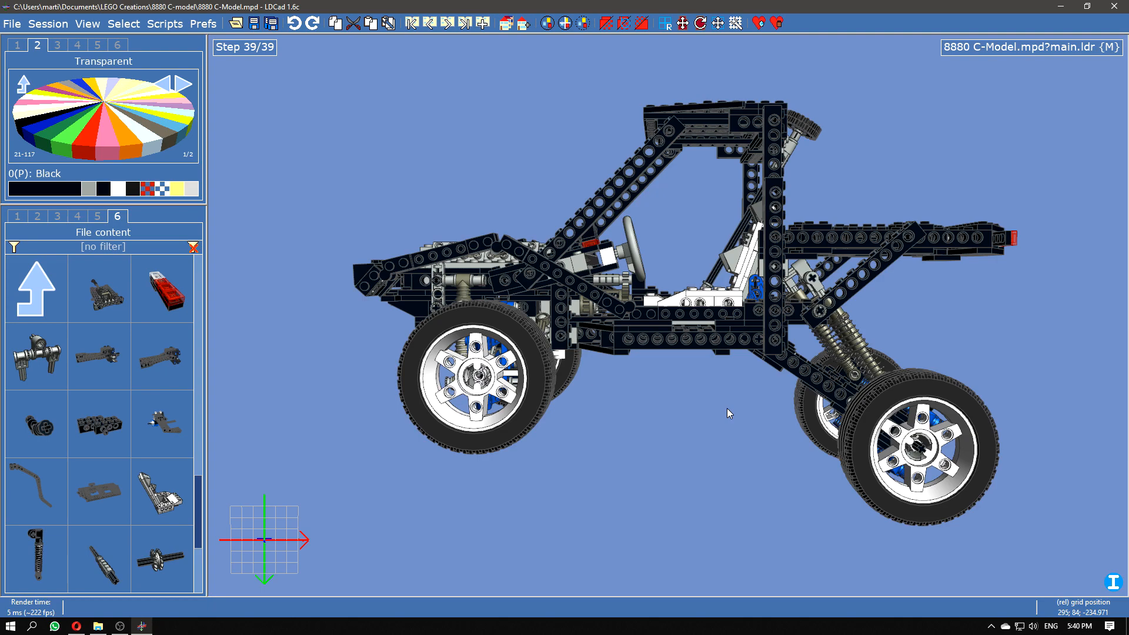
{"action": "right_click_drag", "start_coordinate": [727, 408], "coordinate": [760, 408]}
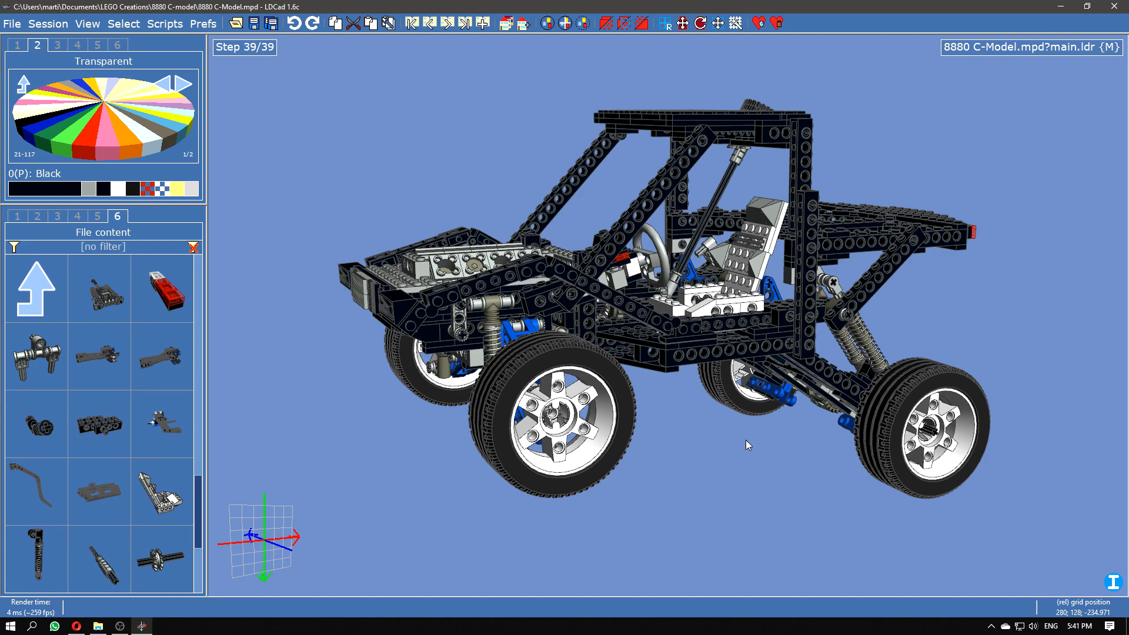
{"action": "right_click_drag", "start_coordinate": [734, 411], "coordinate": [720, 414]}
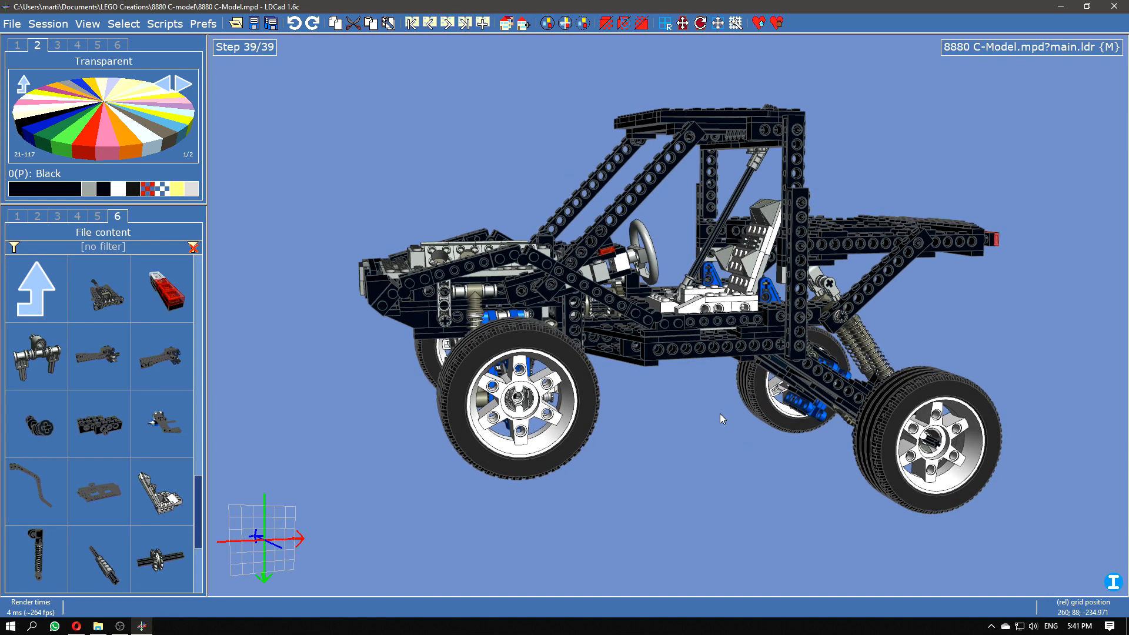